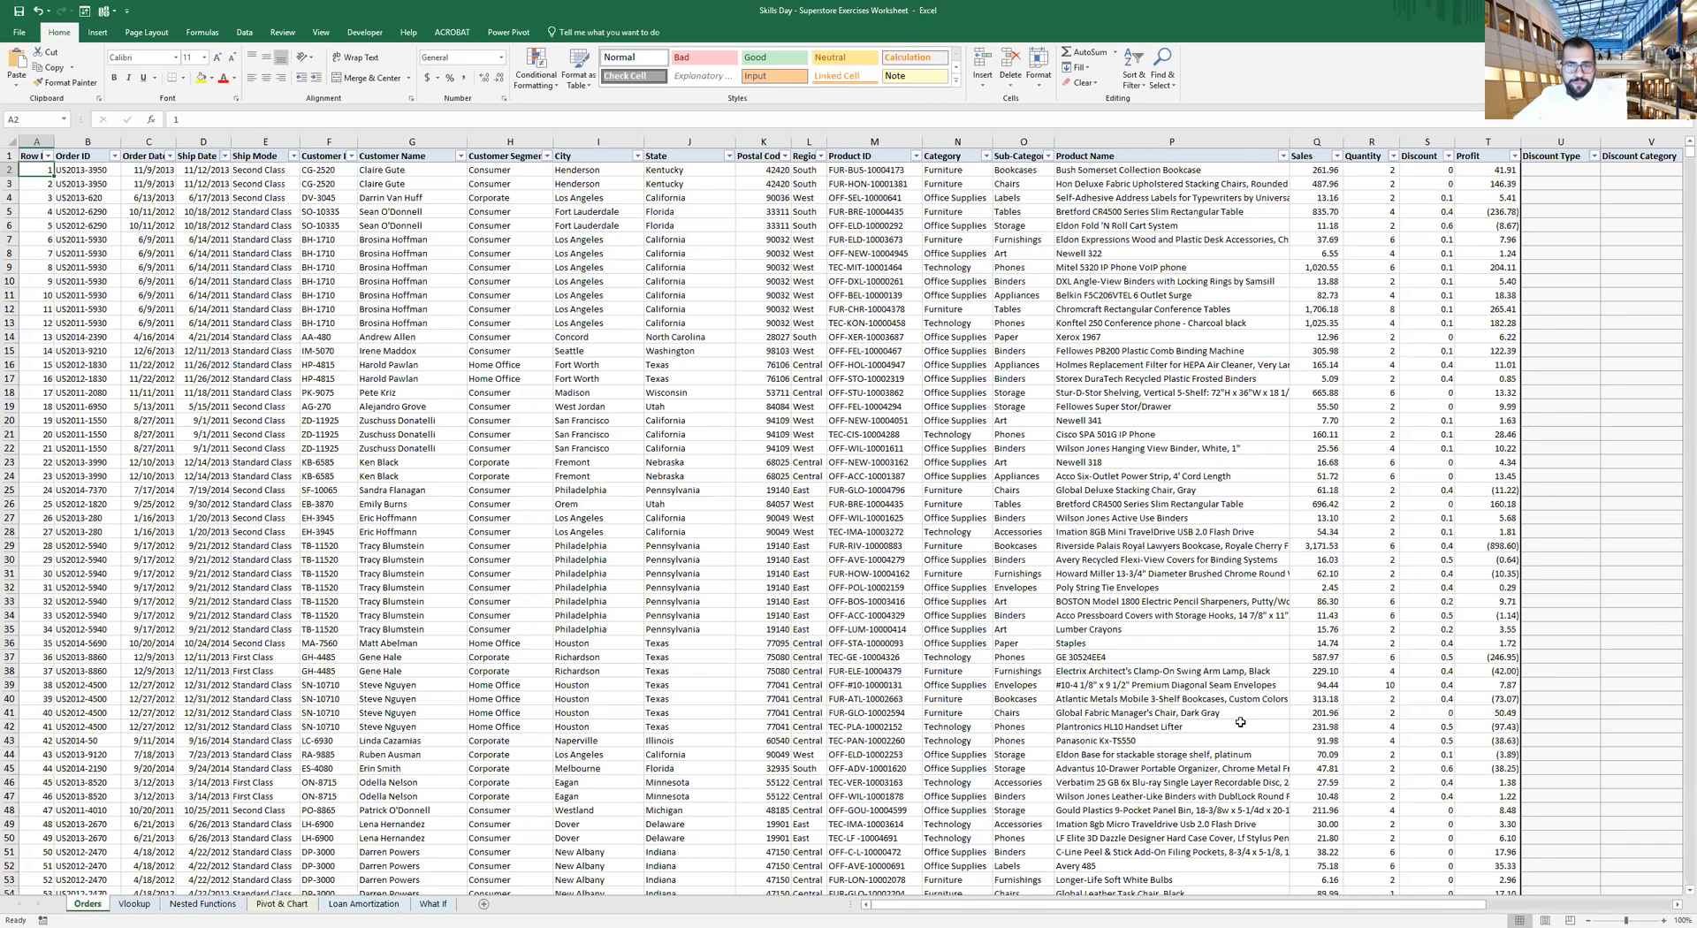
# Open the Vlookup sheet and go to the first empty cell under the Sales header
pyautogui.click(1266, 688)
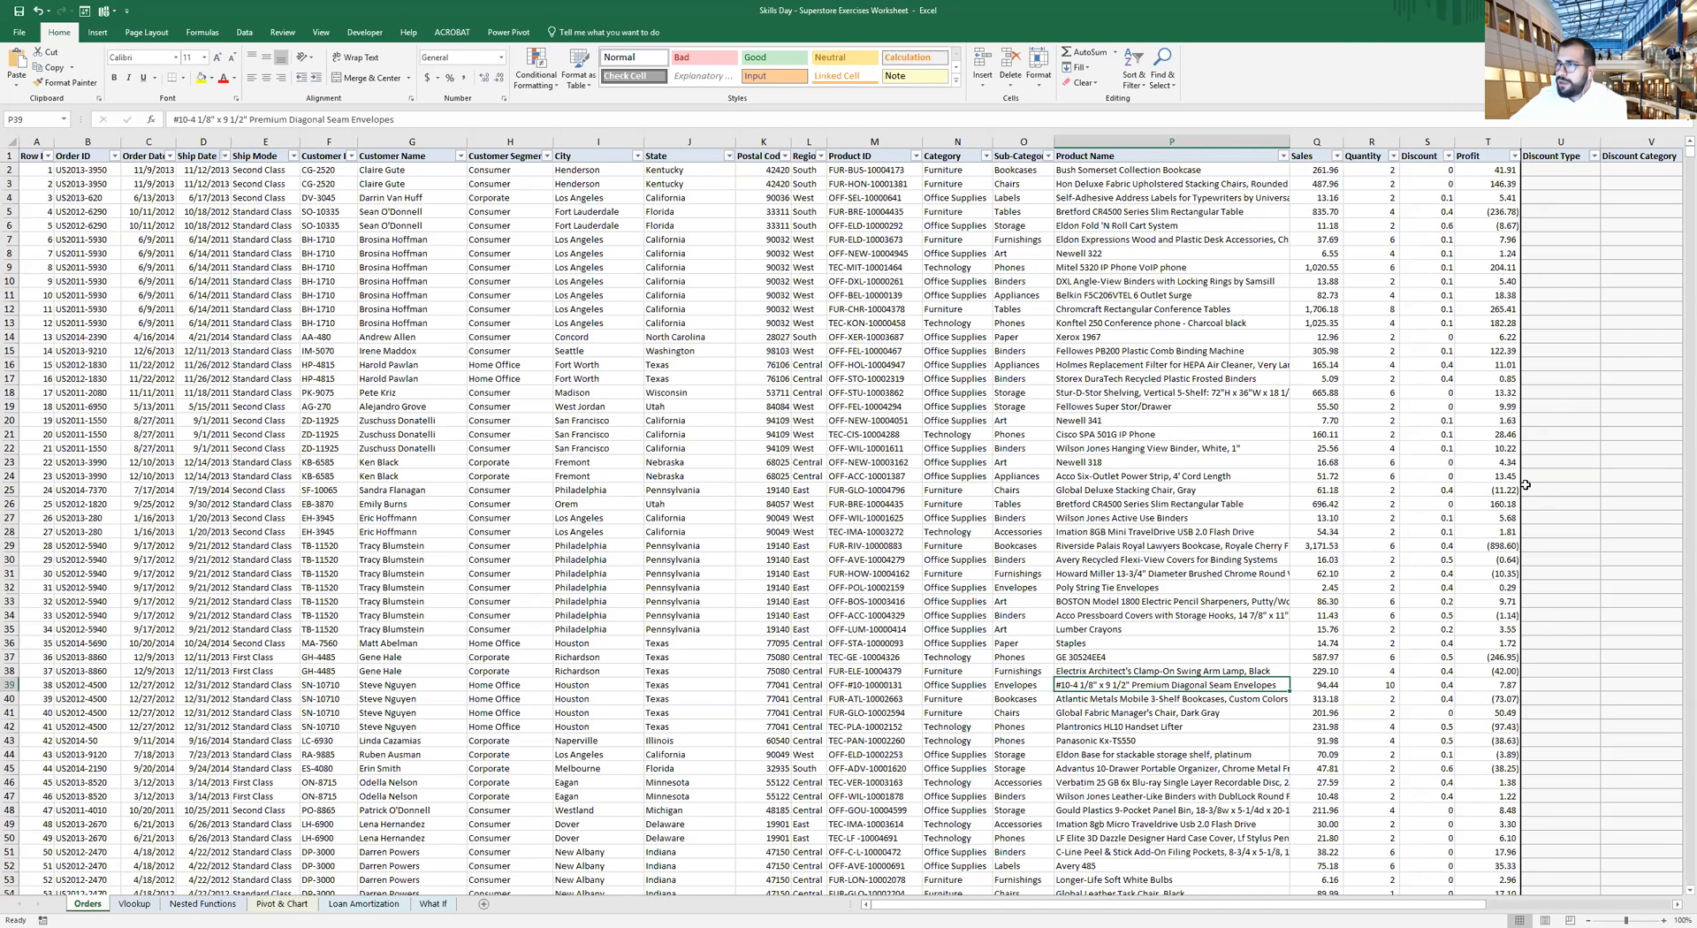
pyautogui.hotkey('alt', 'Tab')
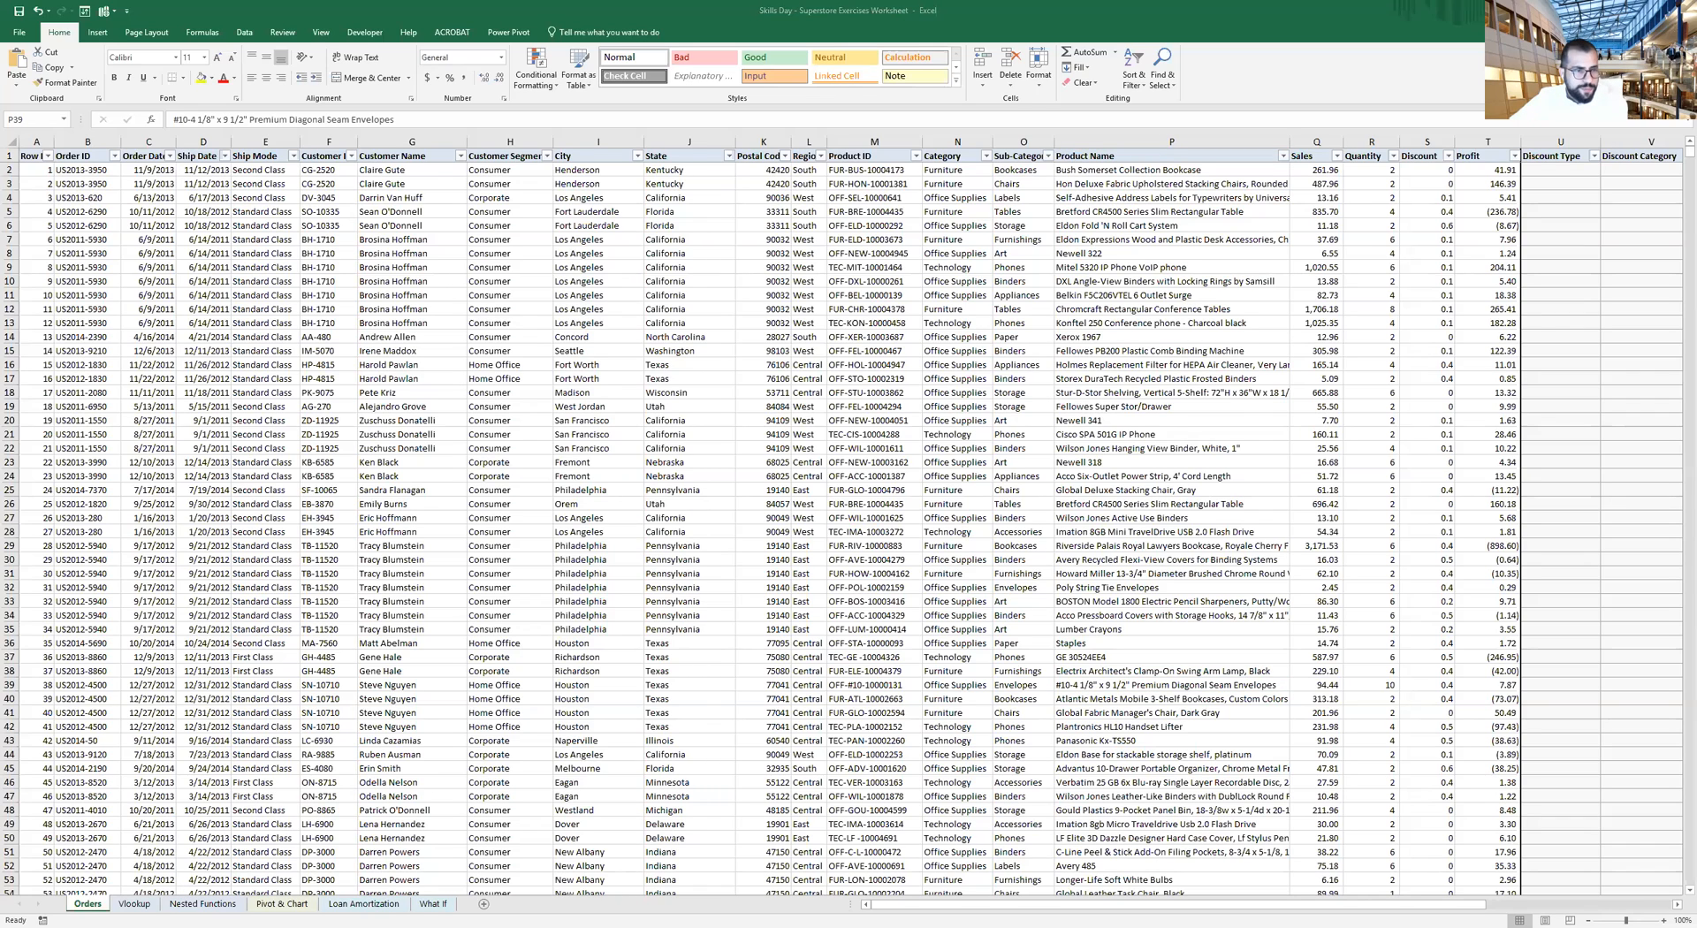
pyautogui.click(135, 904)
pyautogui.scroll(13, 274, 697)
pyautogui.scroll(20, 197, 409)
pyautogui.scroll(20, 195, 412)
pyautogui.scroll(13, 182, 424)
pyautogui.scroll(20, 90, 613)
pyautogui.scroll(13, 170, 383)
pyautogui.click(175, 217)
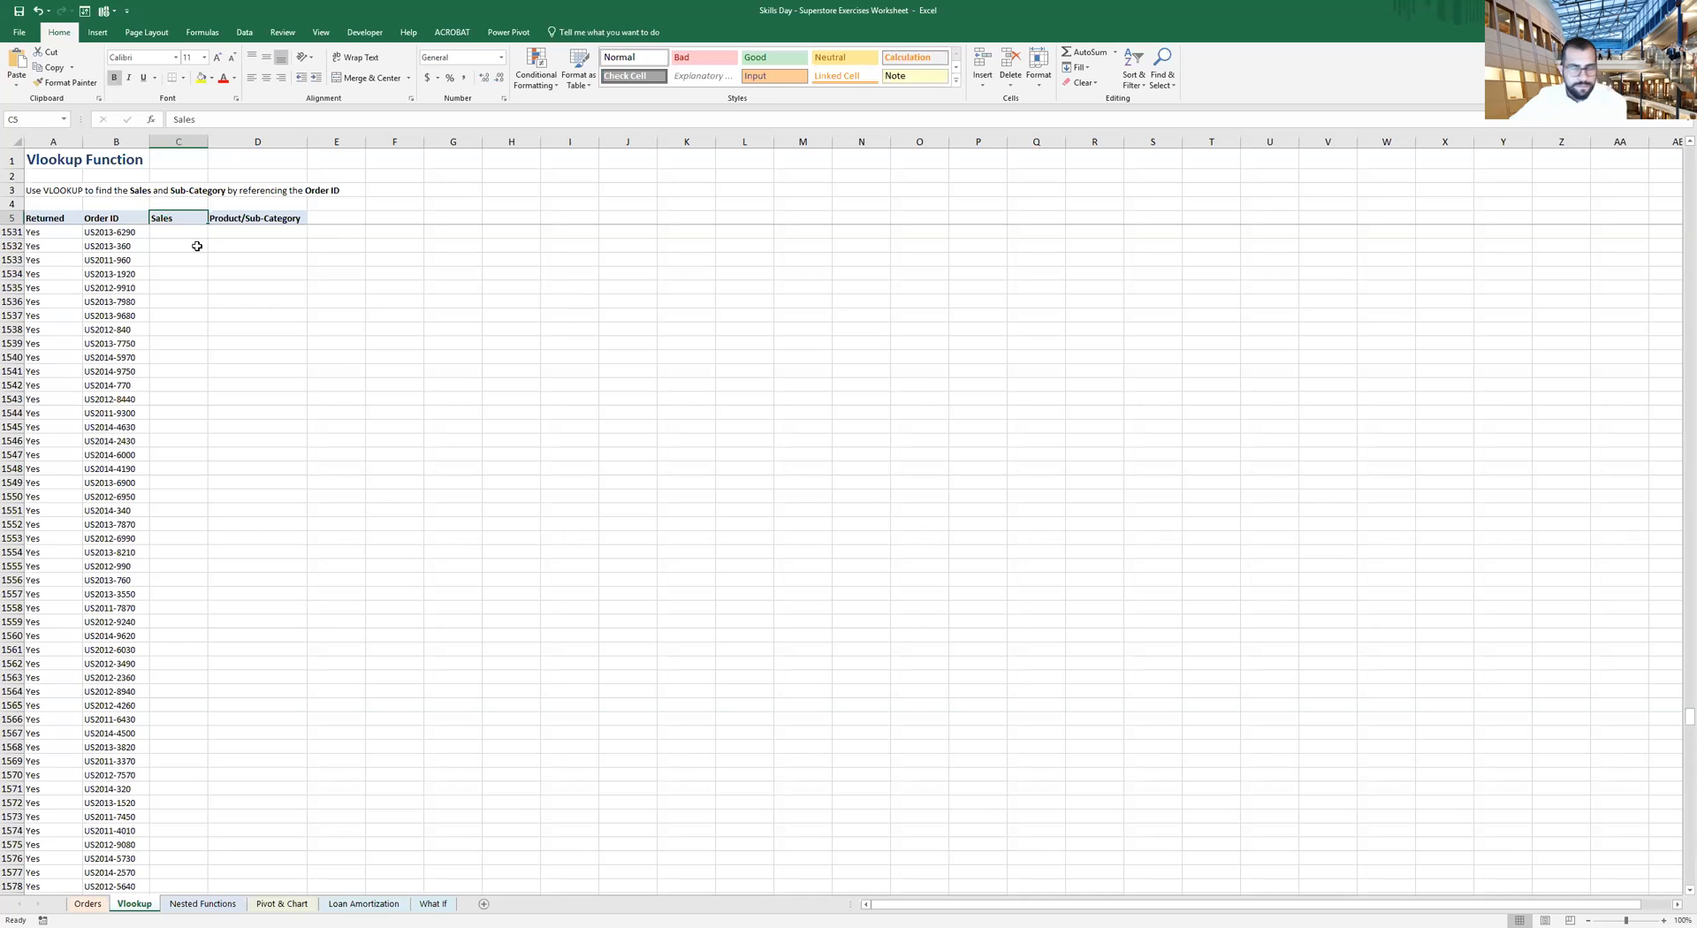
pyautogui.press('Down')
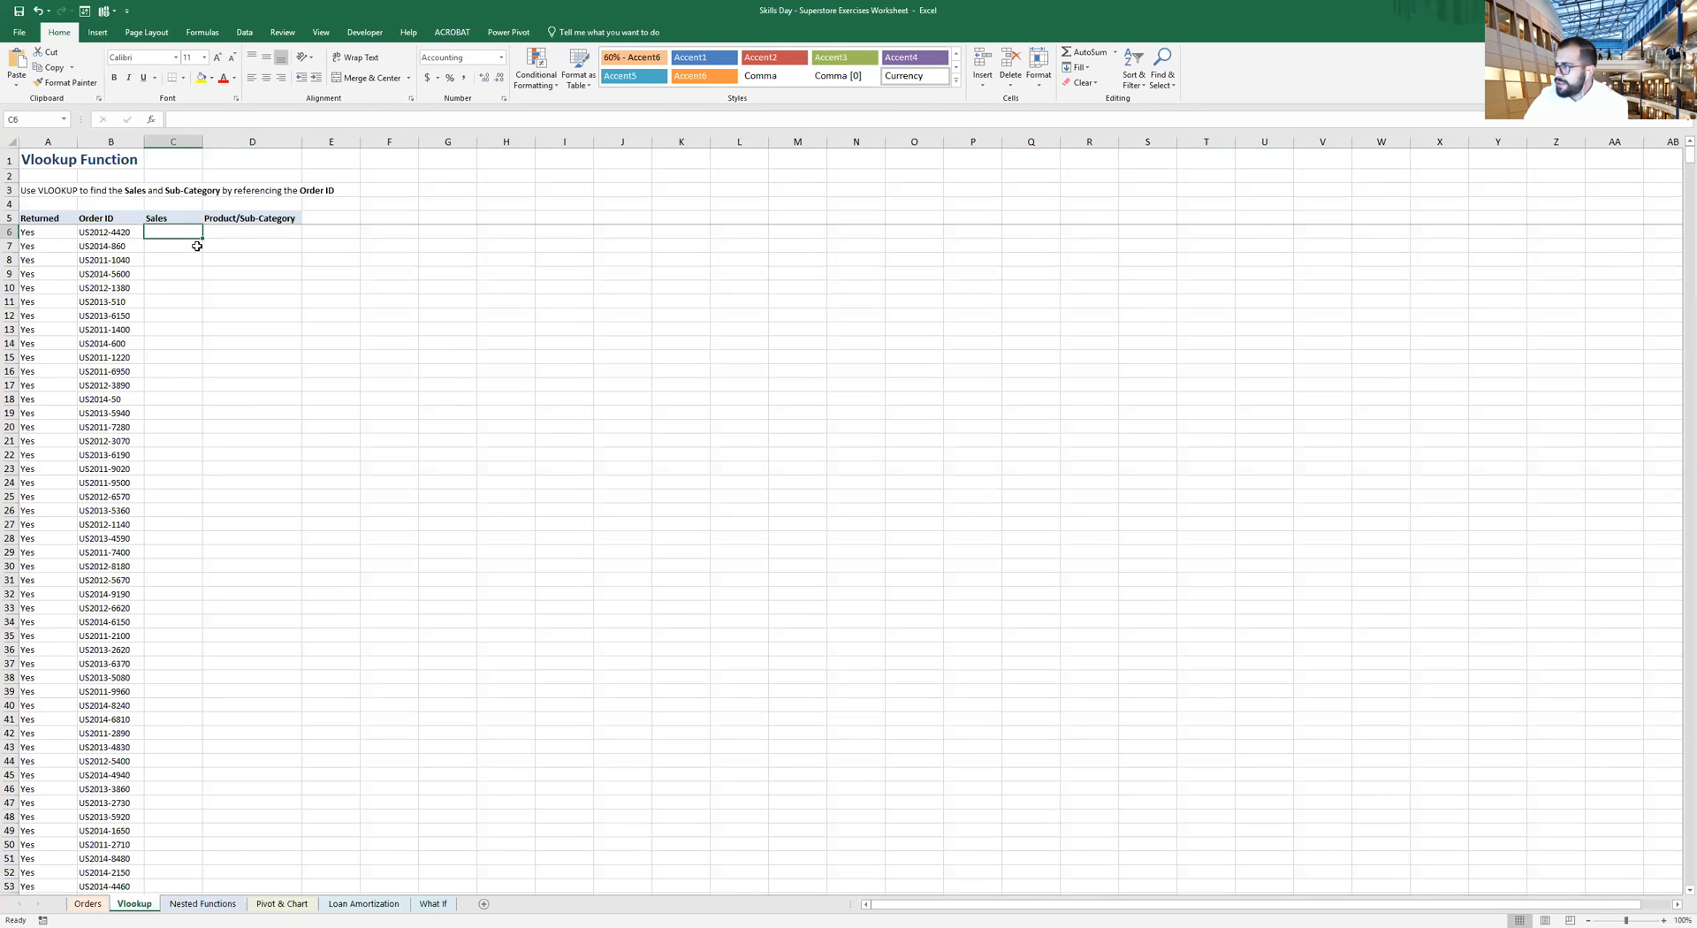
pyautogui.press('Up')
pyautogui.press('Down')
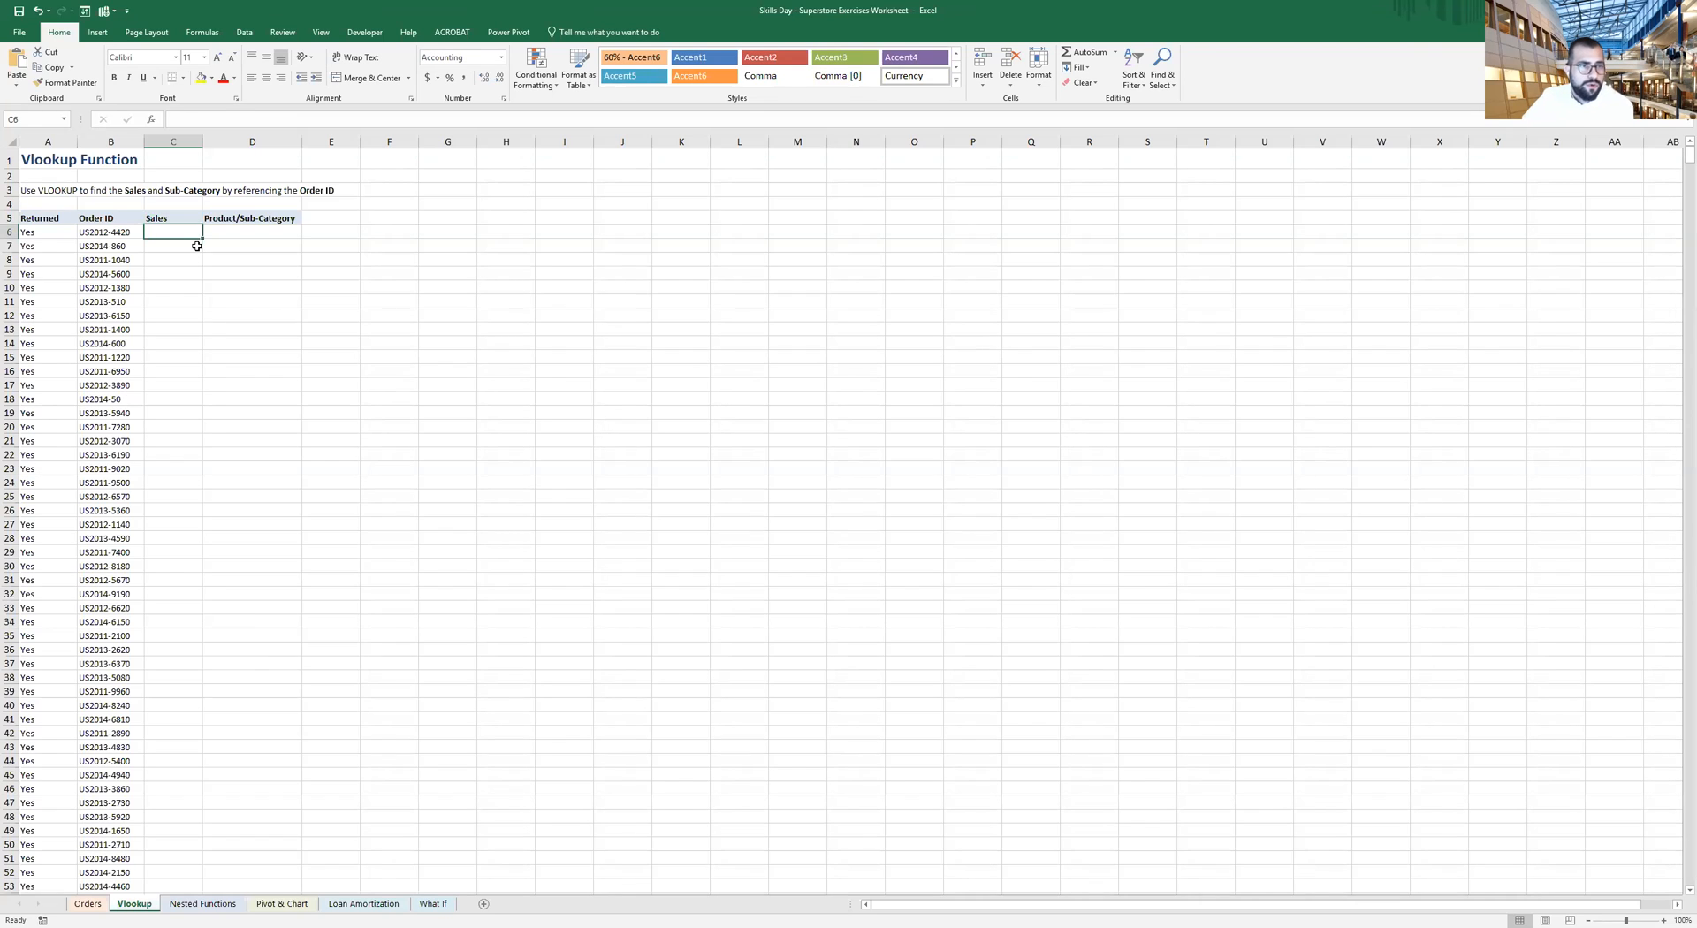
# Insert a blank column between Order ID and Sales on the Vlookup sheet
pyautogui.click(179, 137)
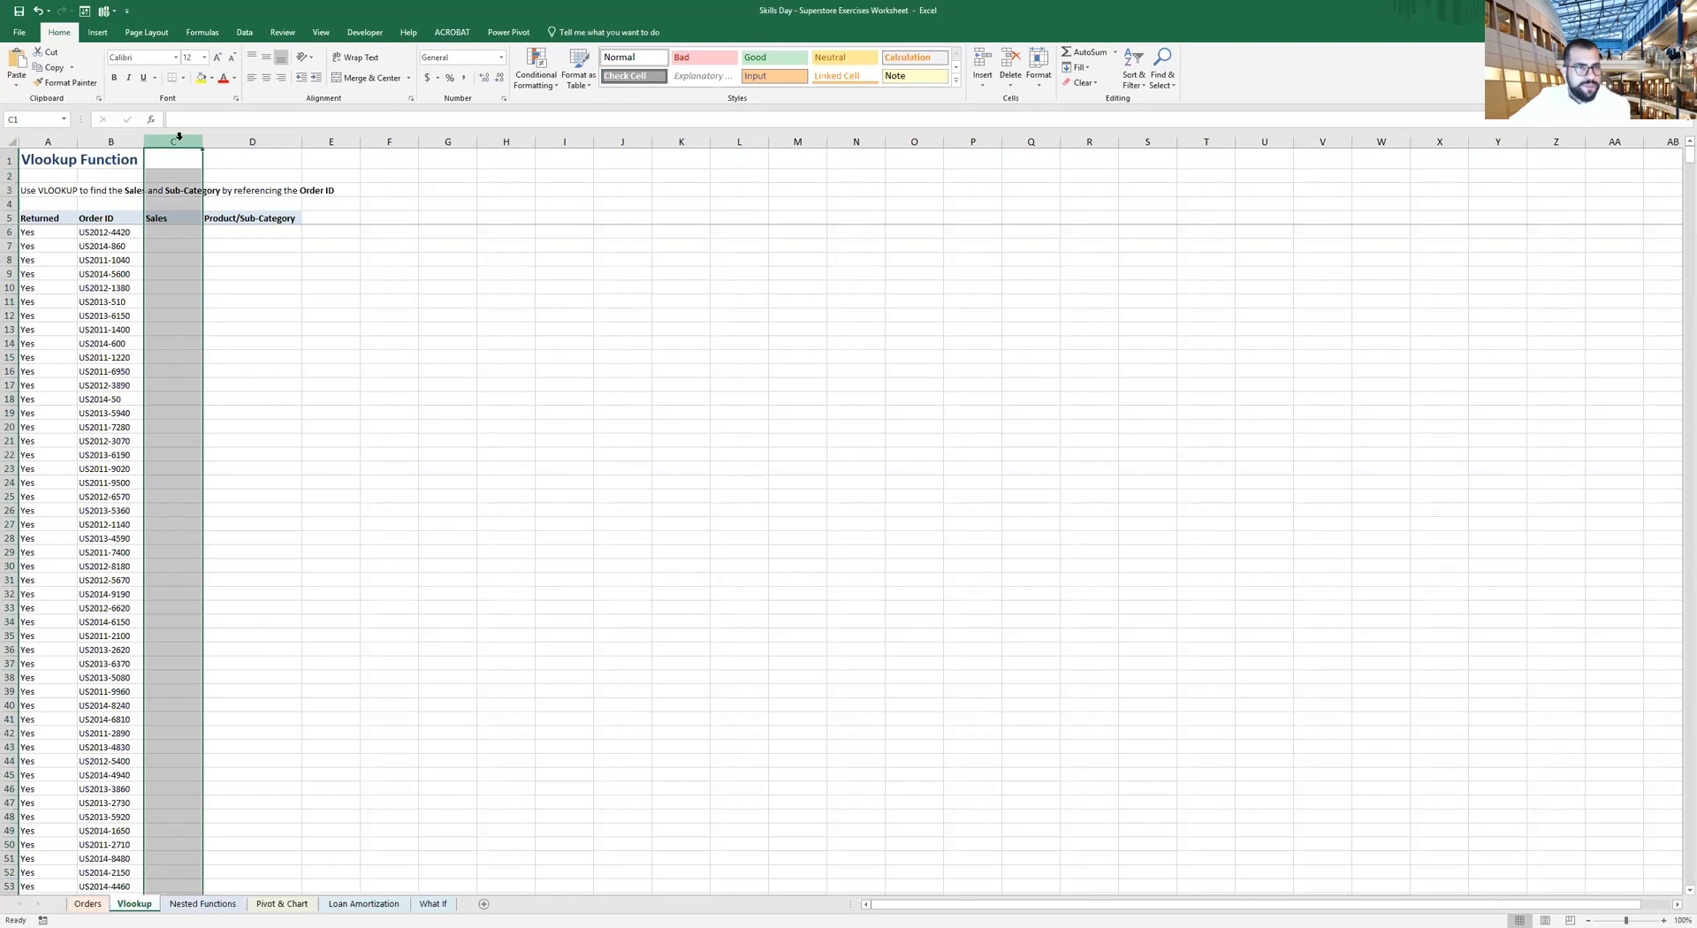
pyautogui.rightClick(179, 138)
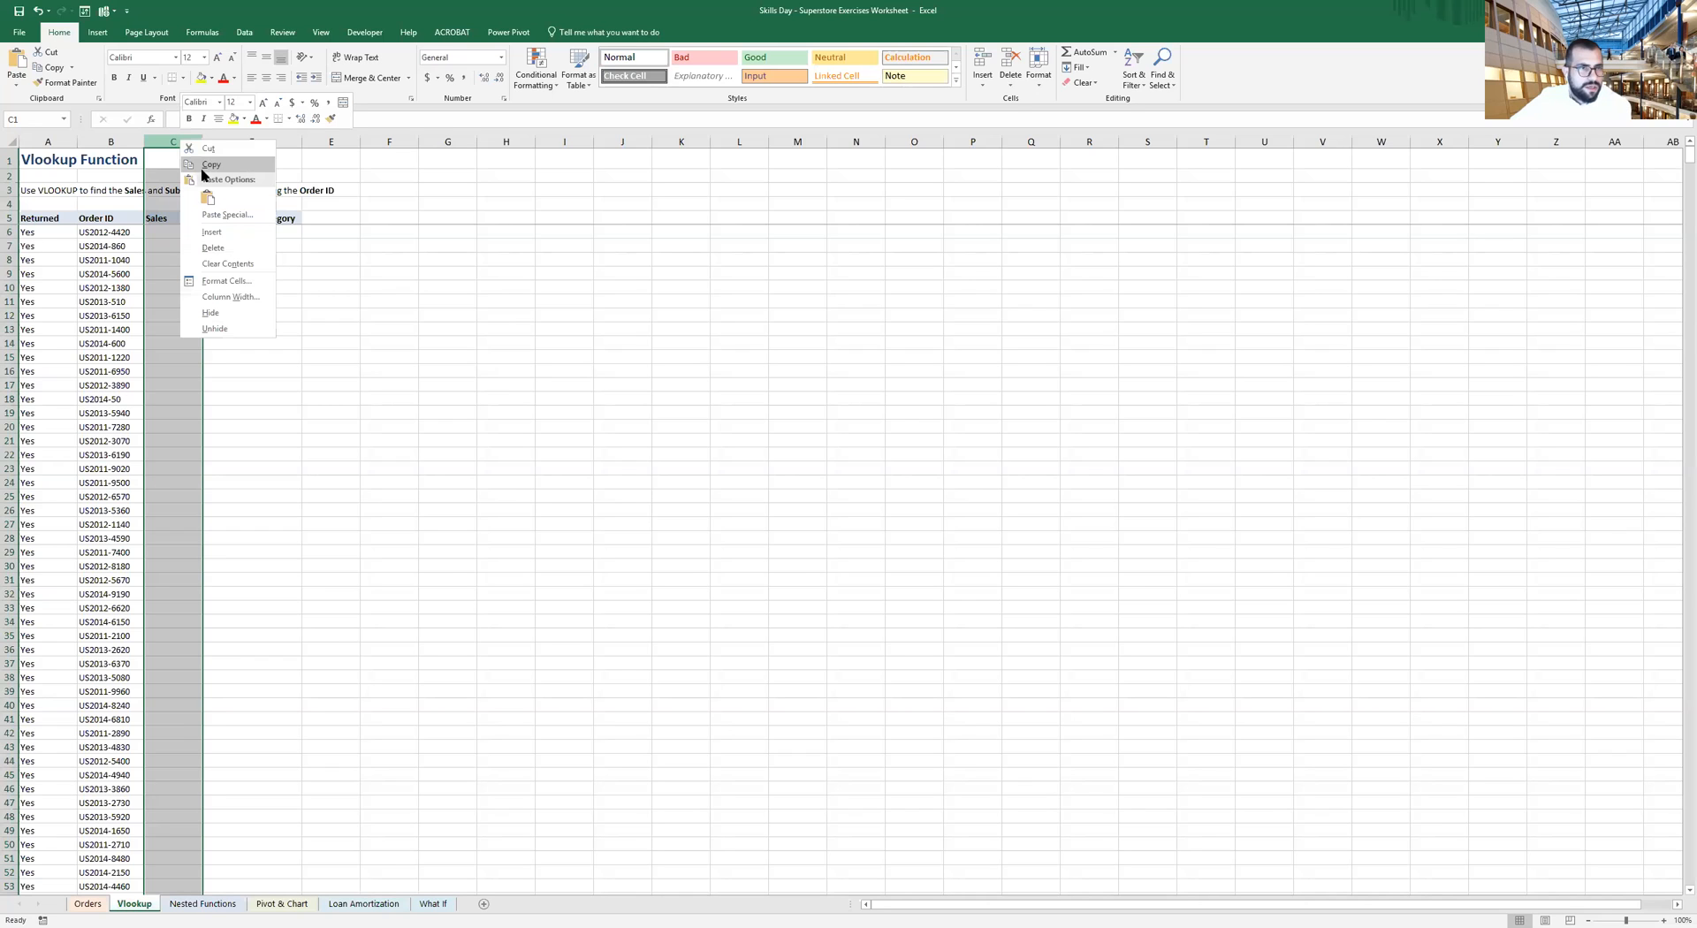
pyautogui.click(221, 233)
pyautogui.click(177, 217)
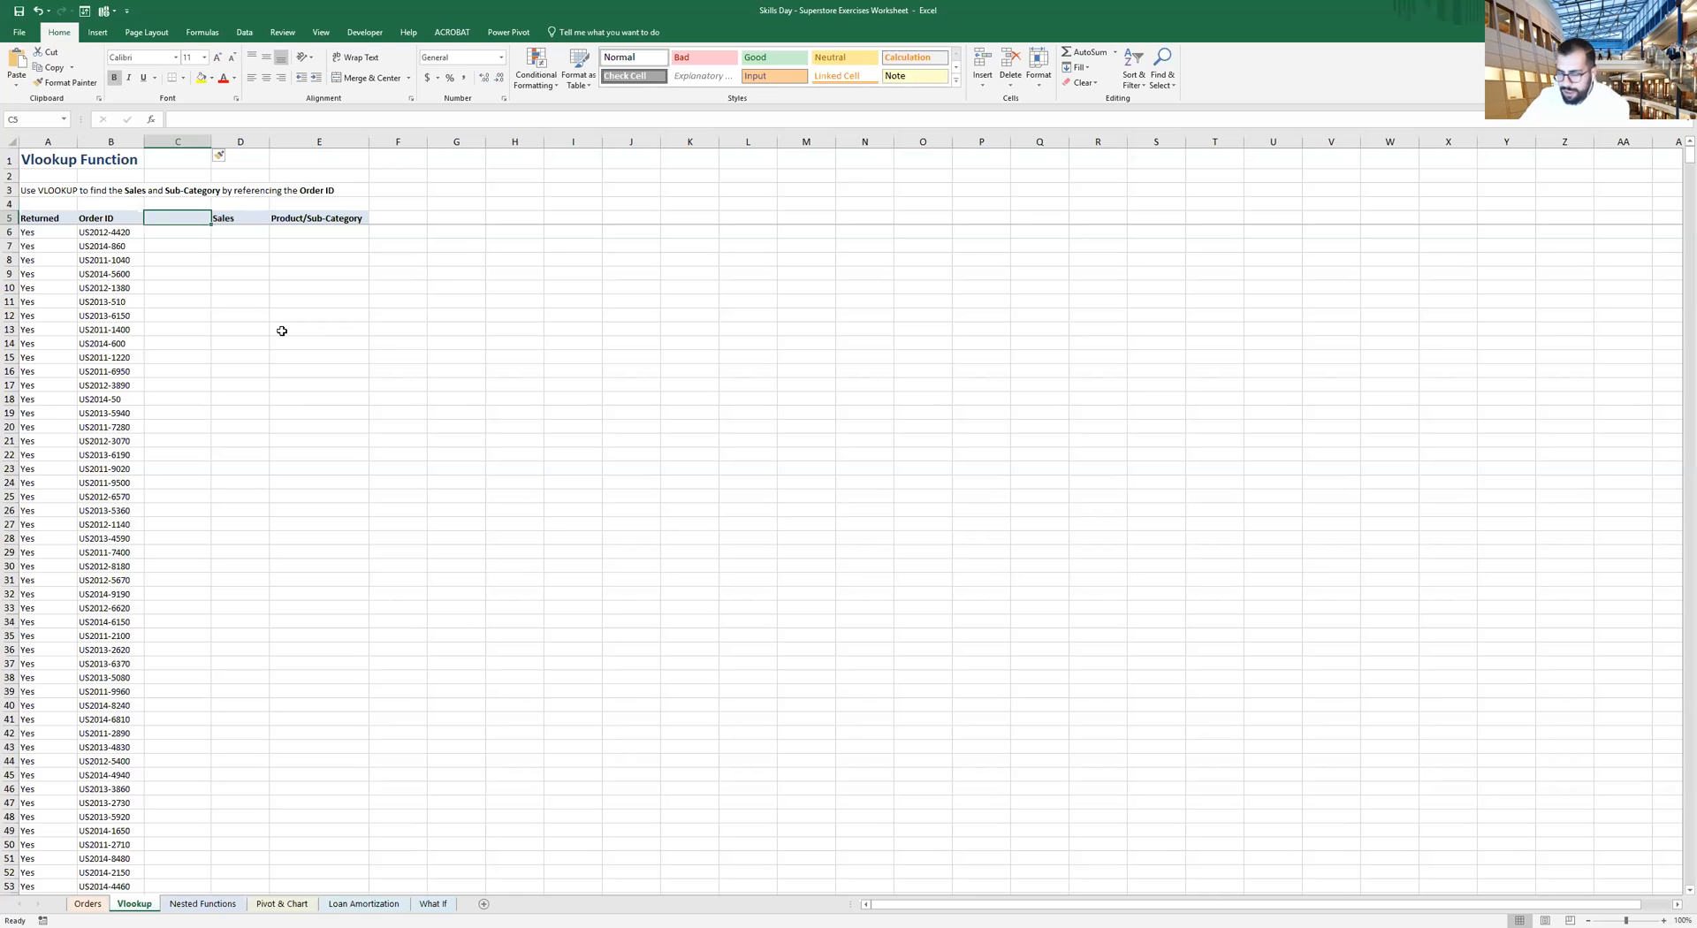
# Copy the Quantity header from the Orders sheet into header cell C5 of the Vlookup sheet
pyautogui.click(86, 903)
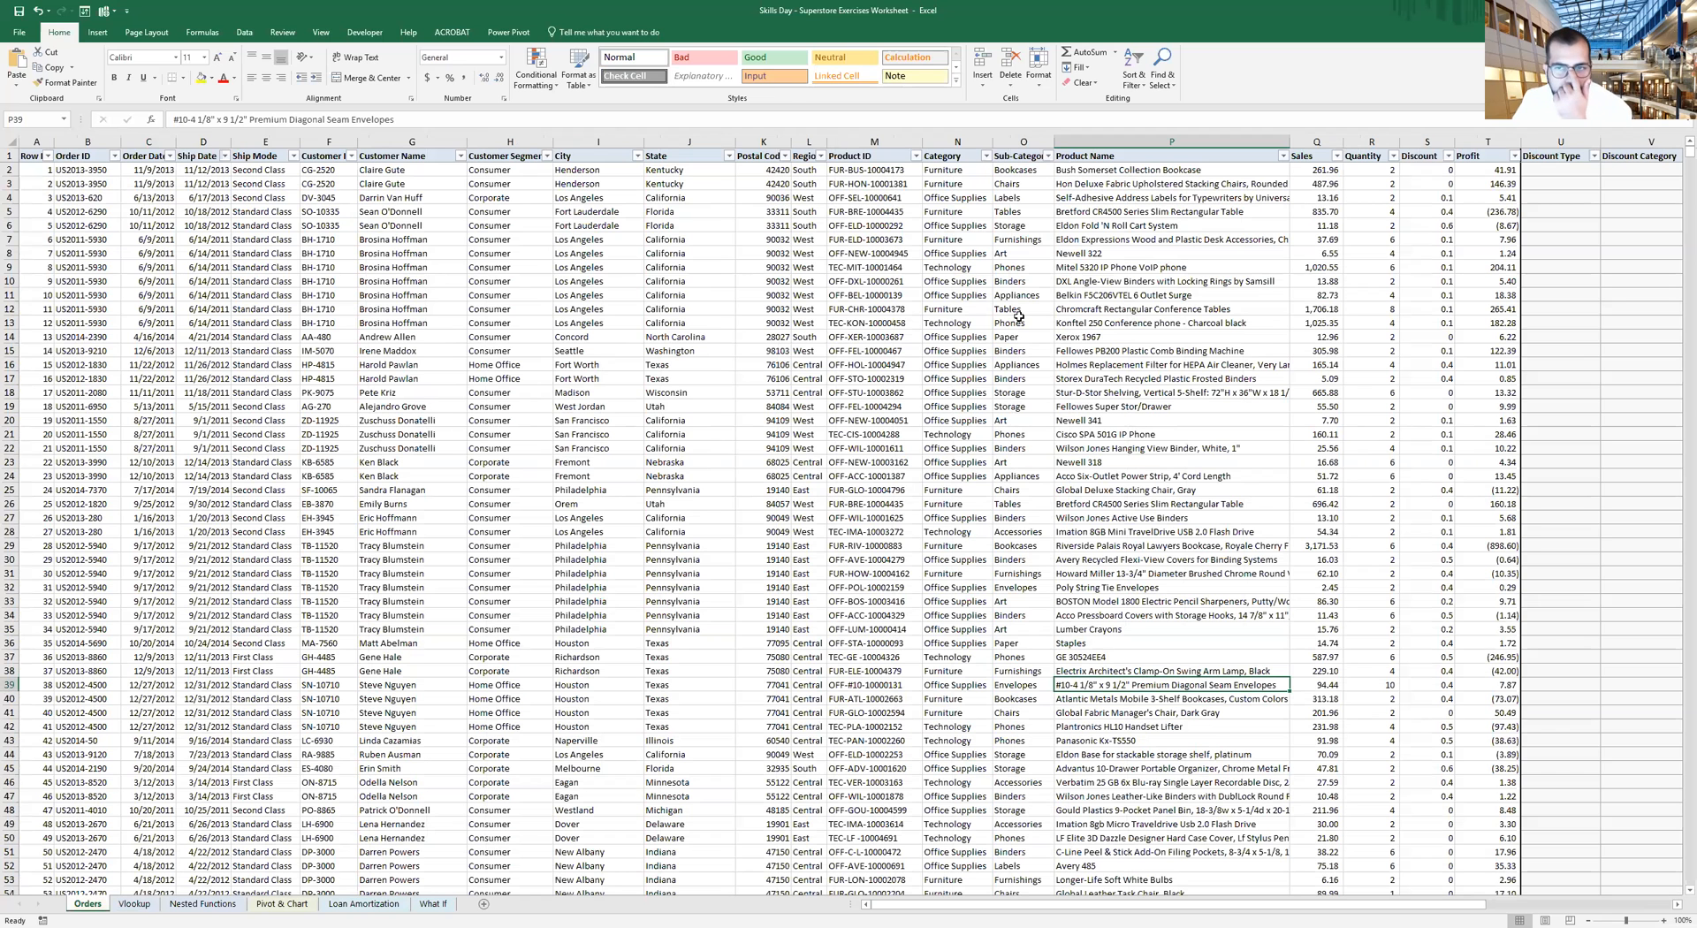
pyautogui.click(1365, 157)
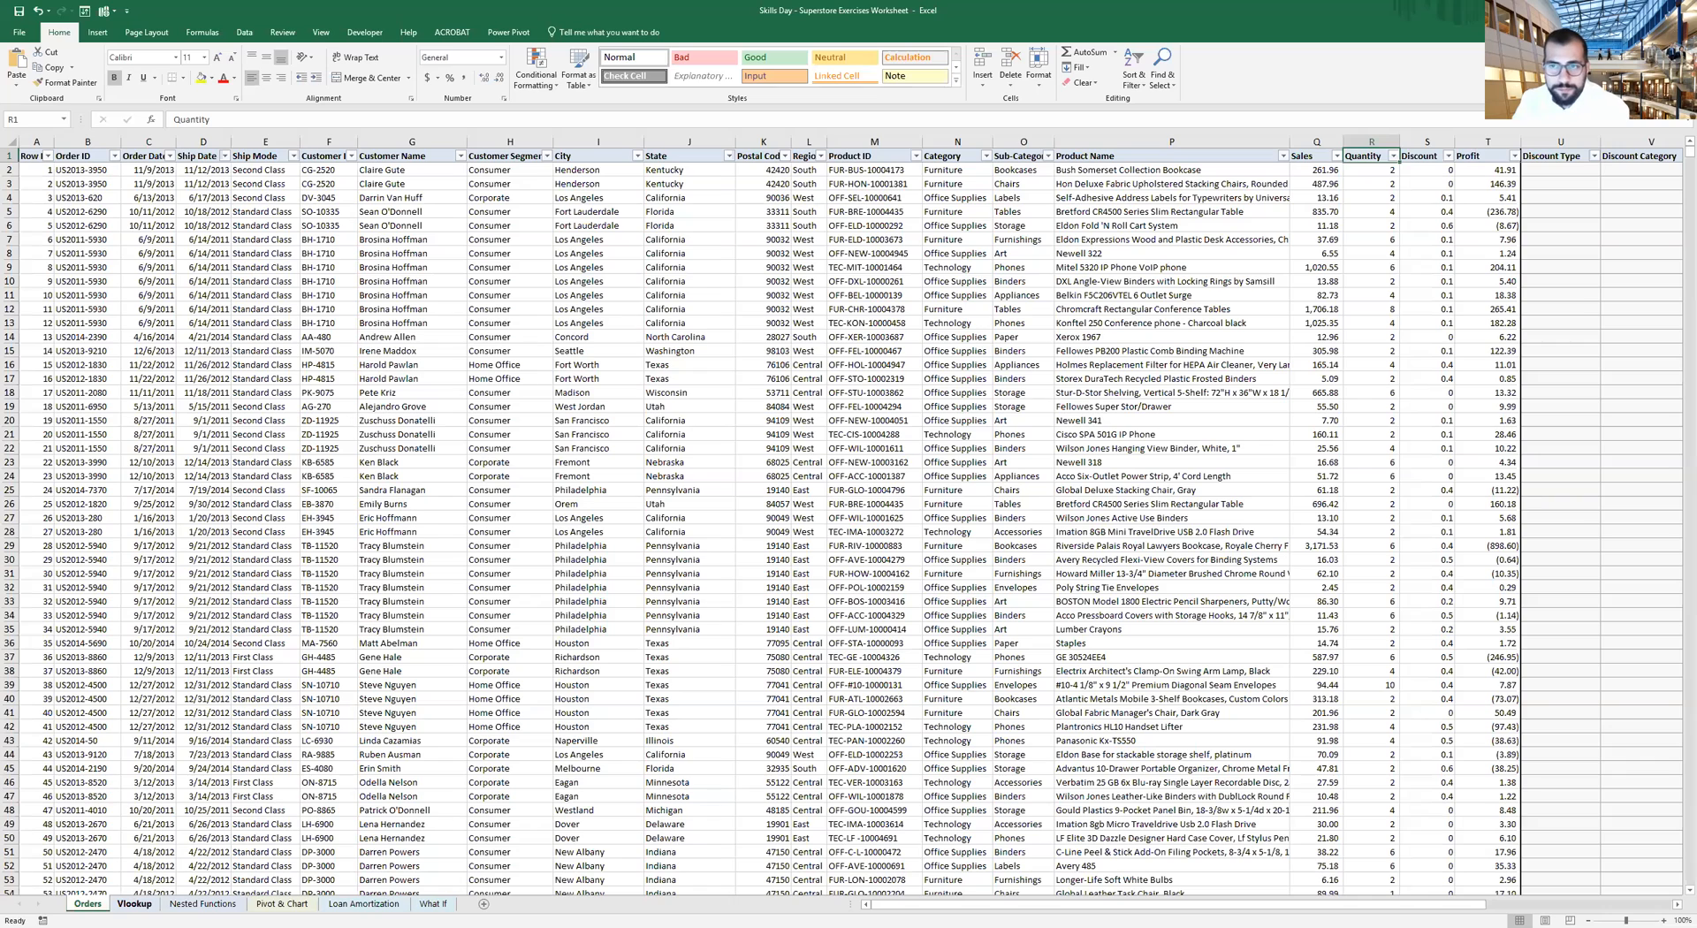
pyautogui.hotkey('ctrl', 'c')
pyautogui.click(133, 904)
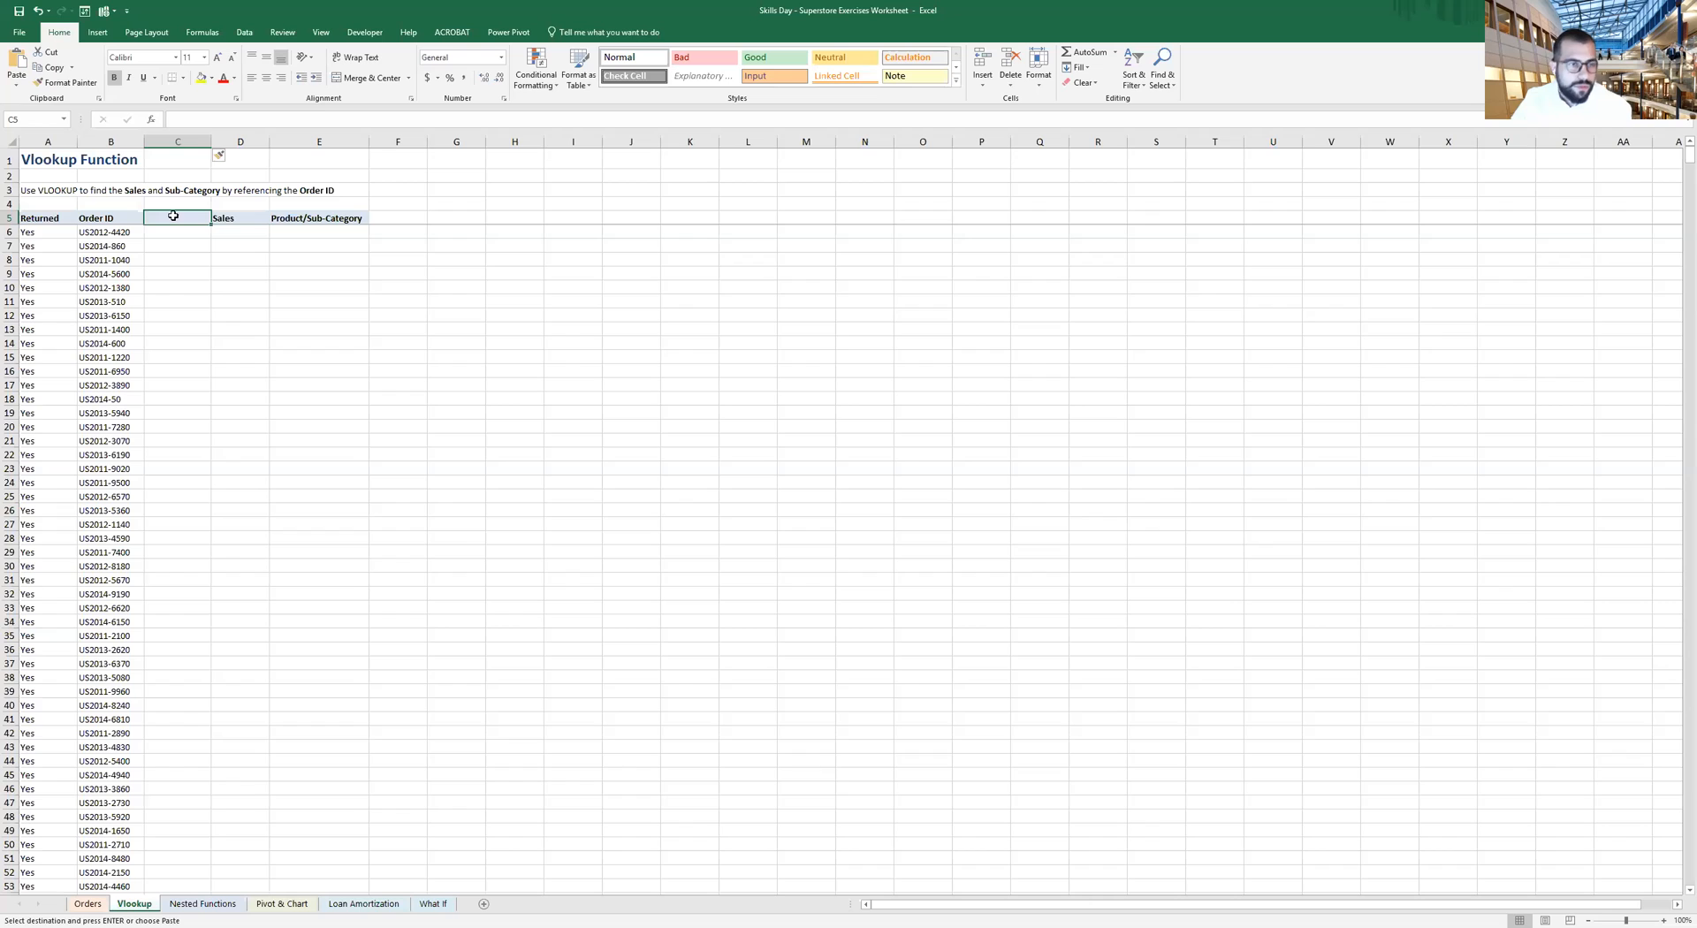
pyautogui.hotkey('ctrl', 'v')
pyautogui.click(202, 235)
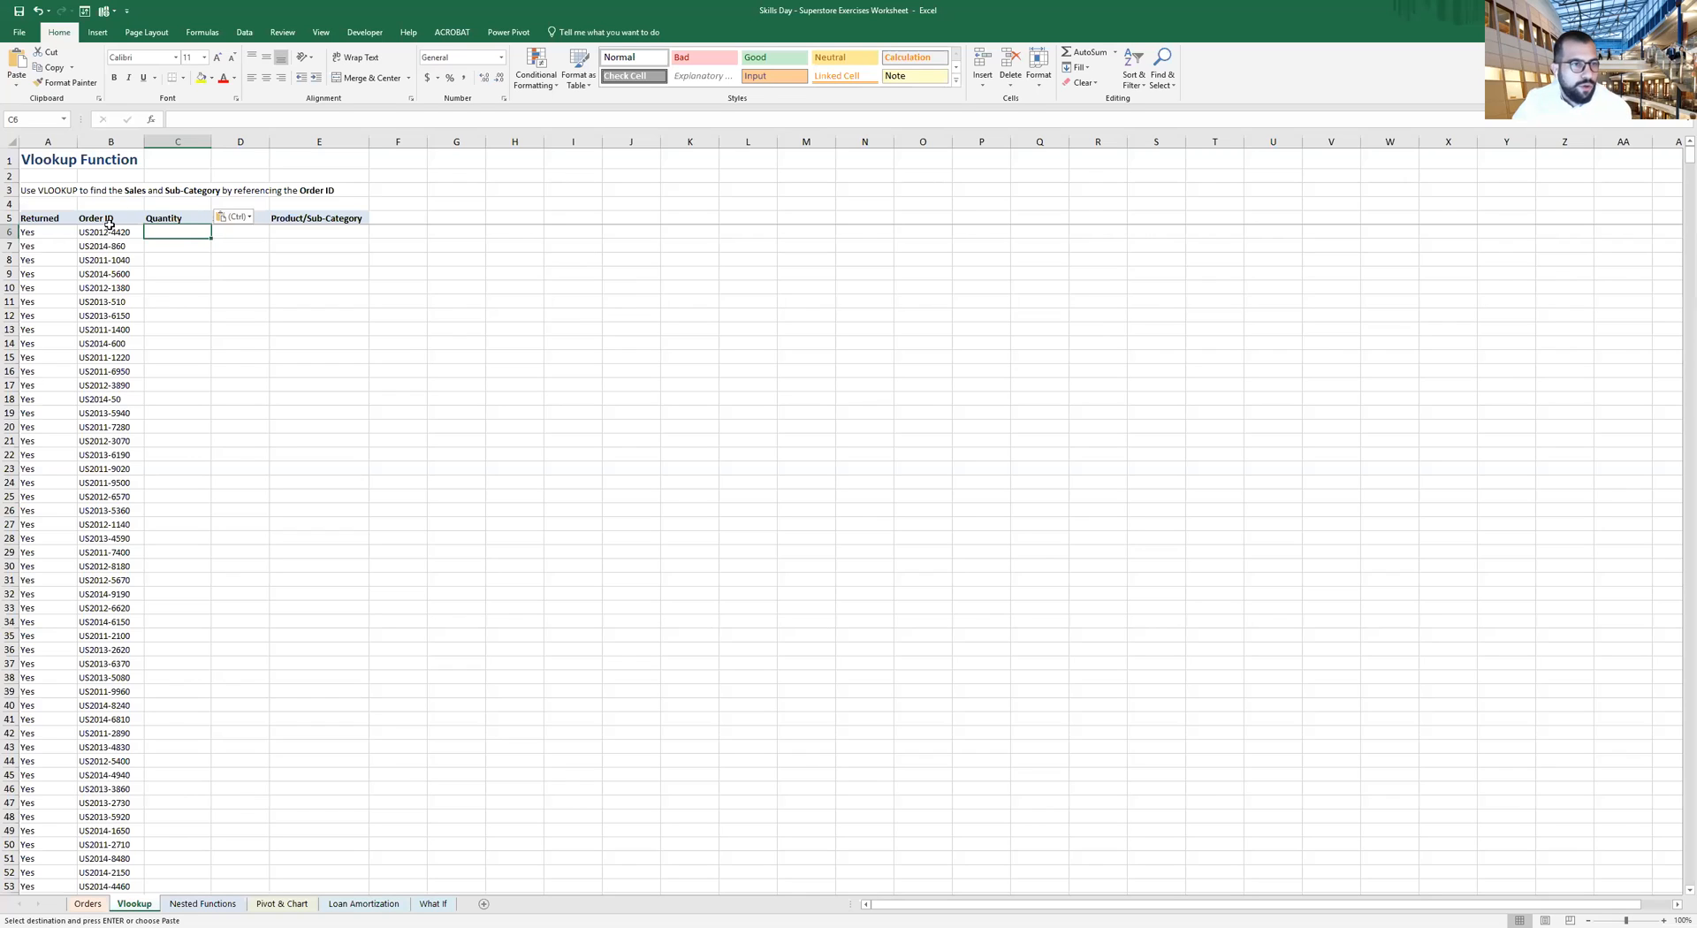
# Review the Order ID values on the Vlookup sheet against the Orders sheet, and clear the copy selection
pyautogui.moveTo(105, 230); pyautogui.dragTo(104, 808)
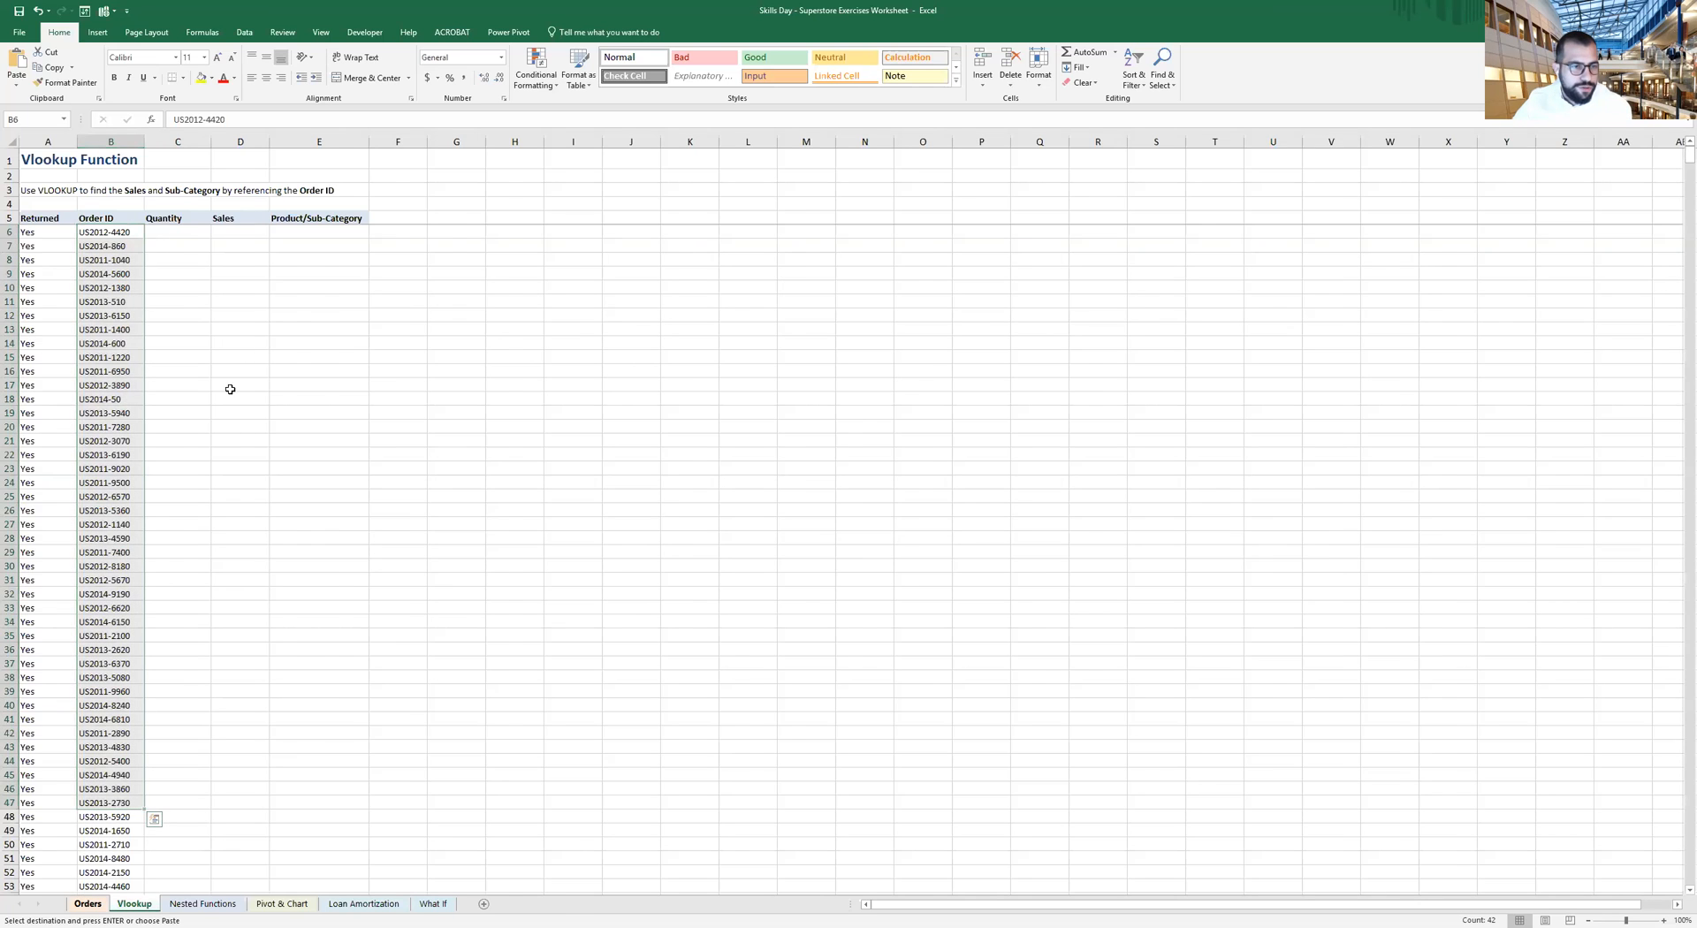
pyautogui.hotkey('ctrl', 'pageup')
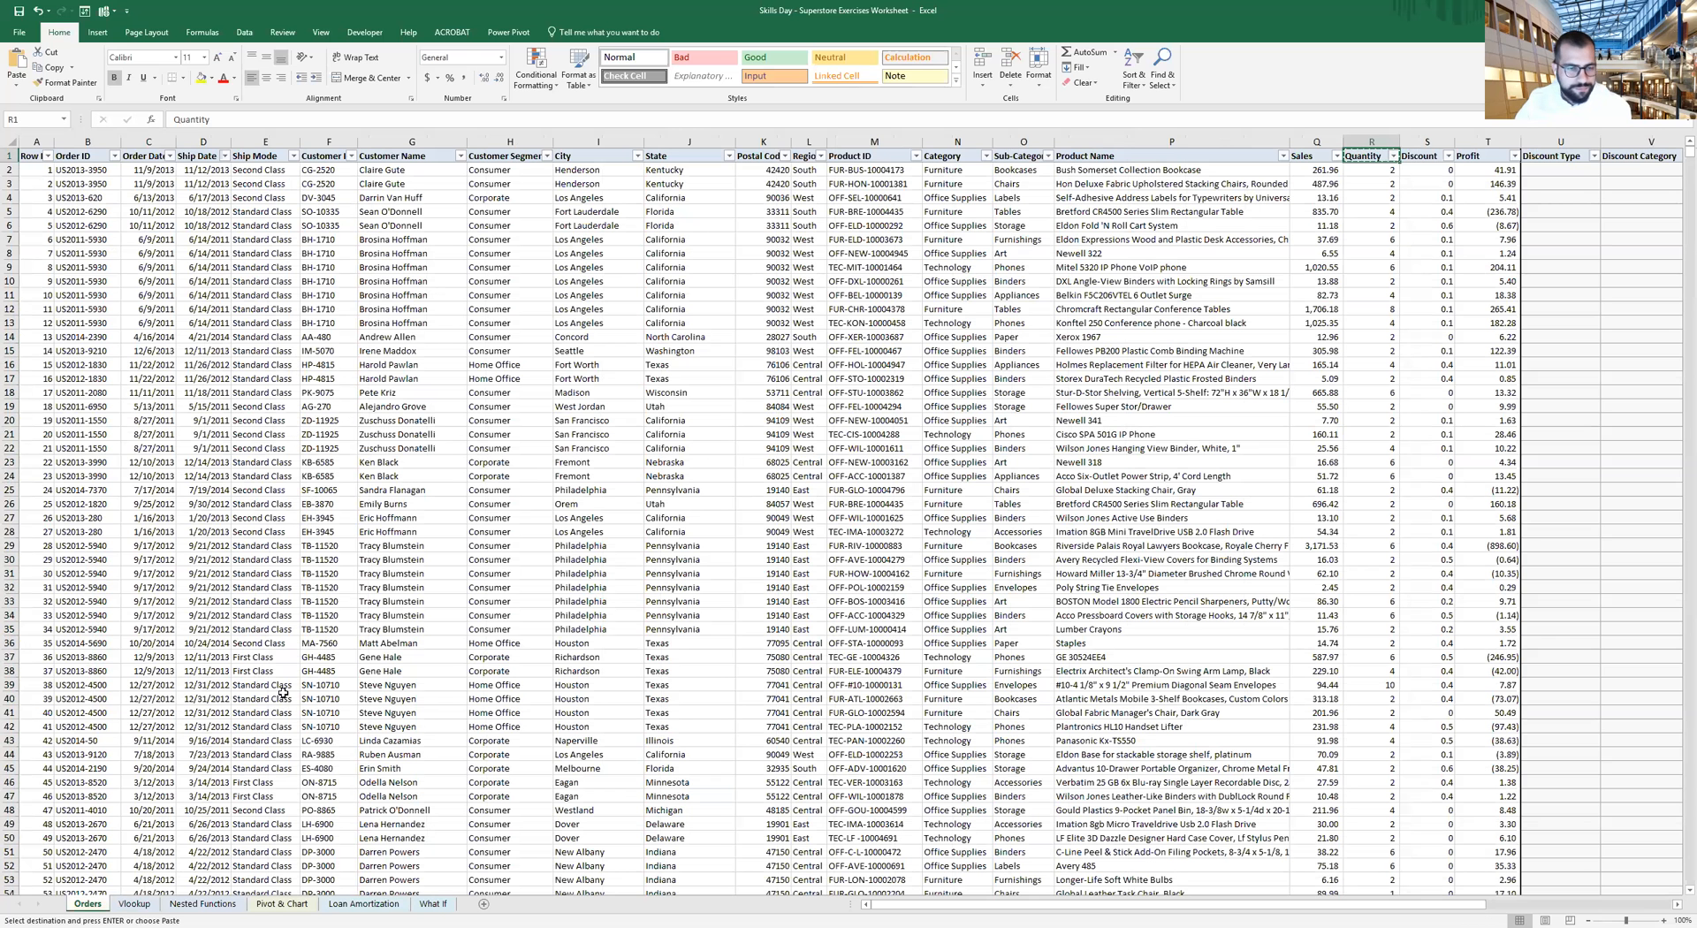
pyautogui.press('Escape')
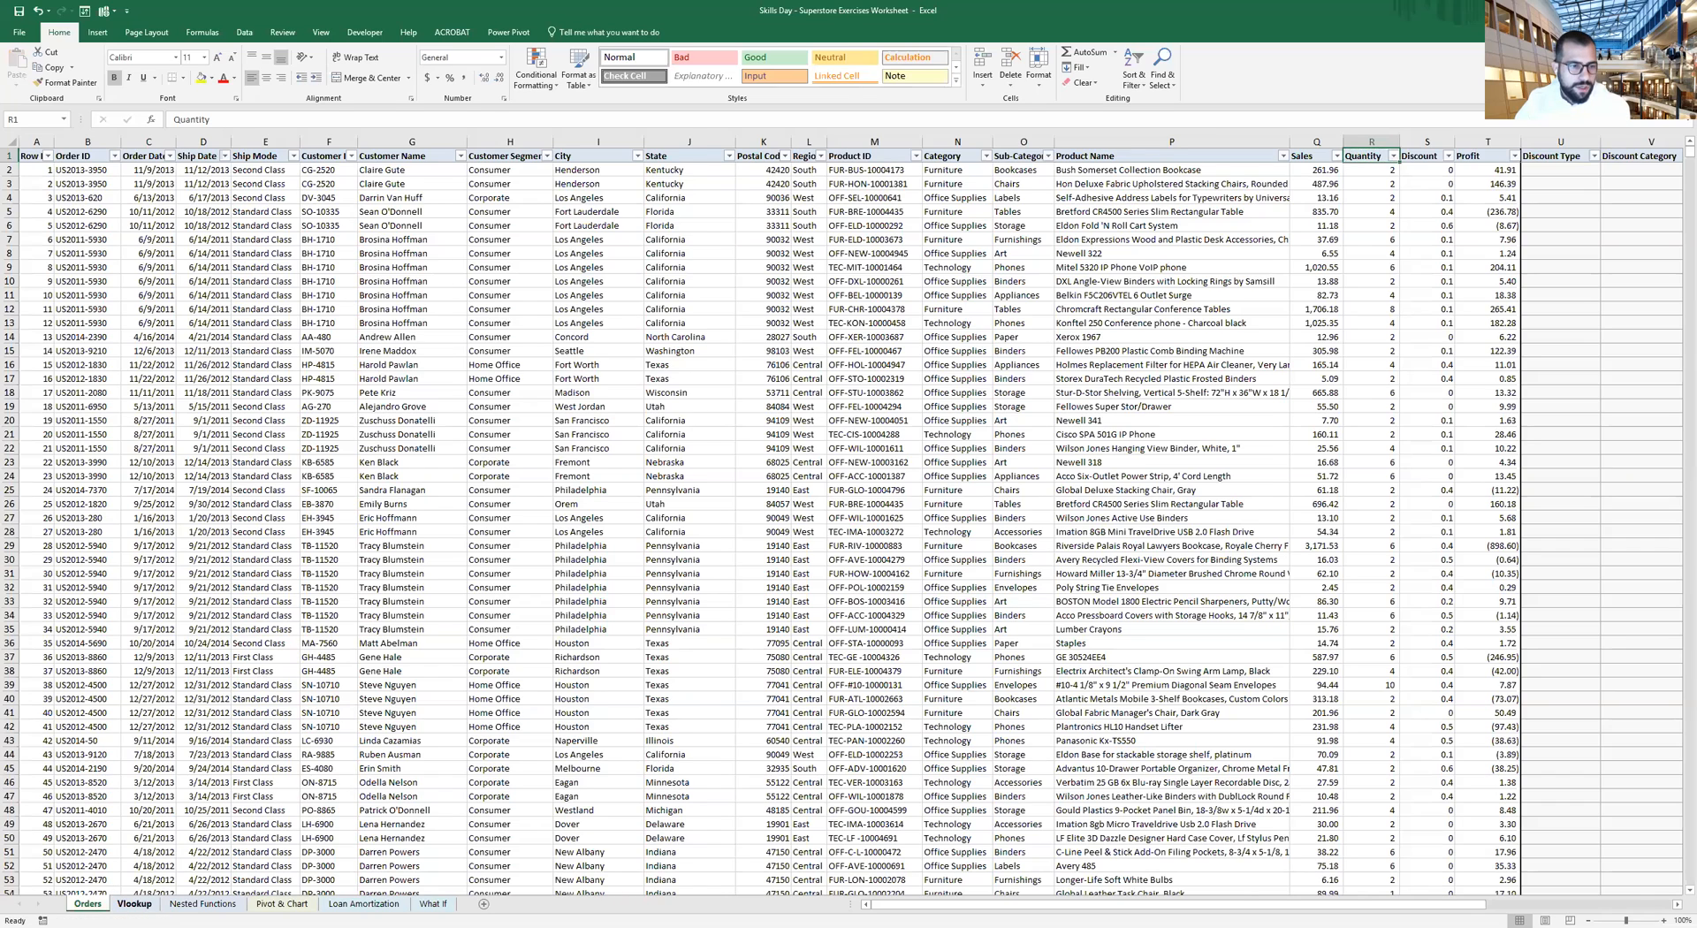
# Start a VLOOKUP formula in cell C6 of the Vlookup sheet with the Order ID in B6 as lookup value
pyautogui.click(134, 903)
pyautogui.click(197, 233)
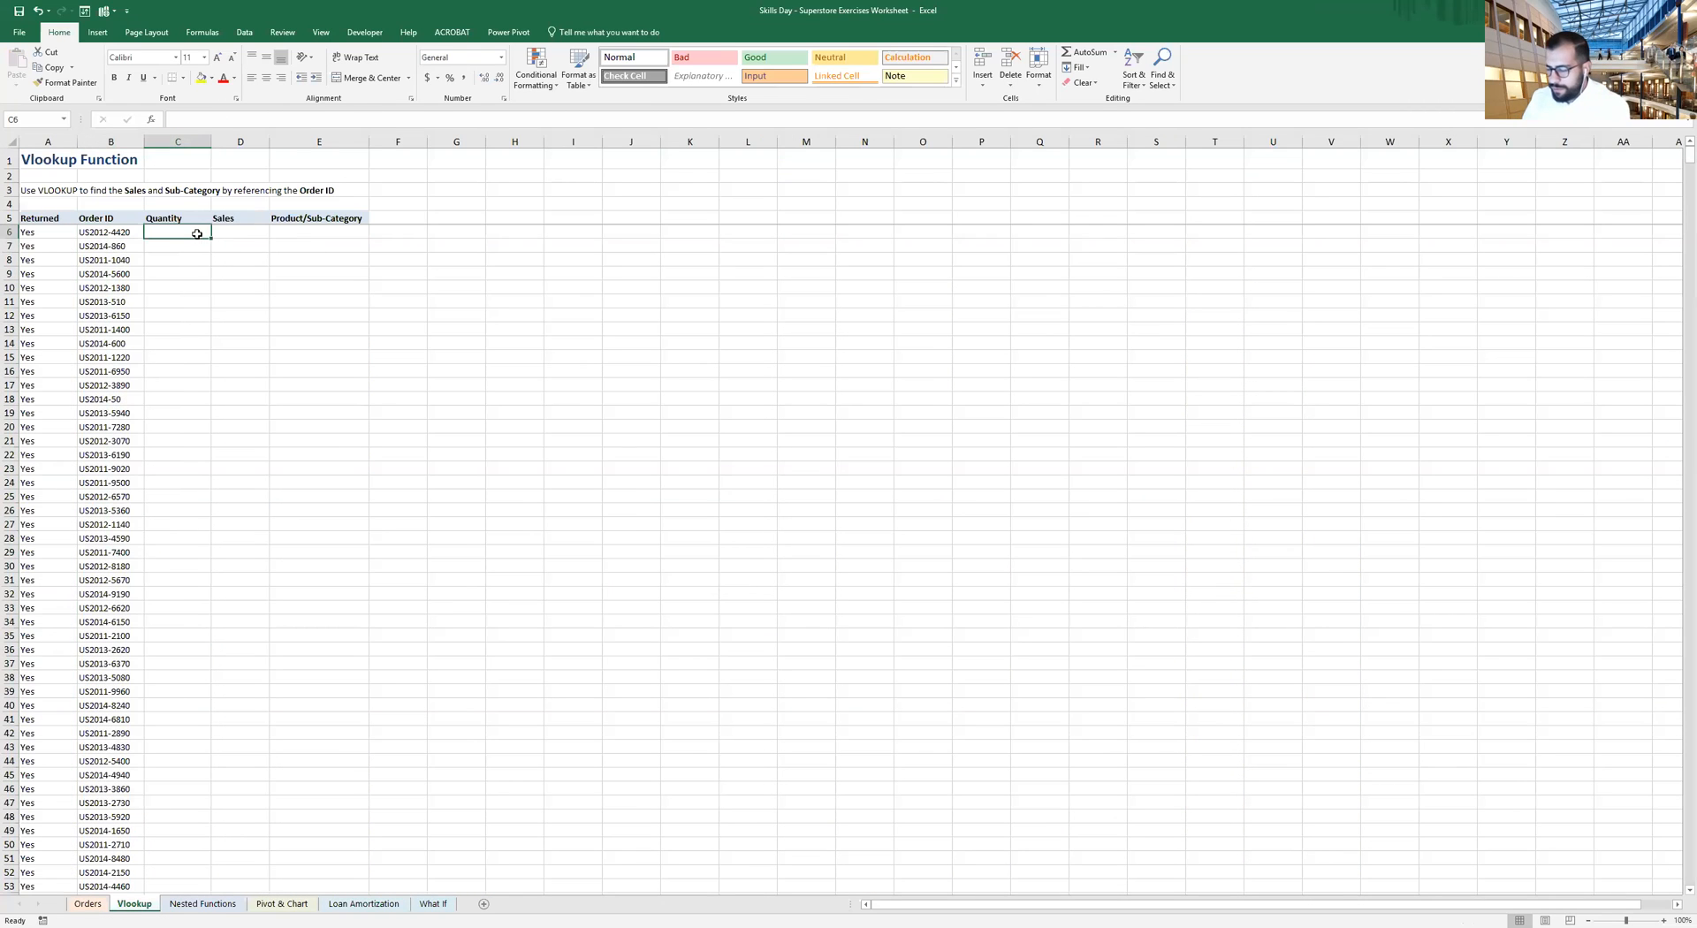
pyautogui.write('=')
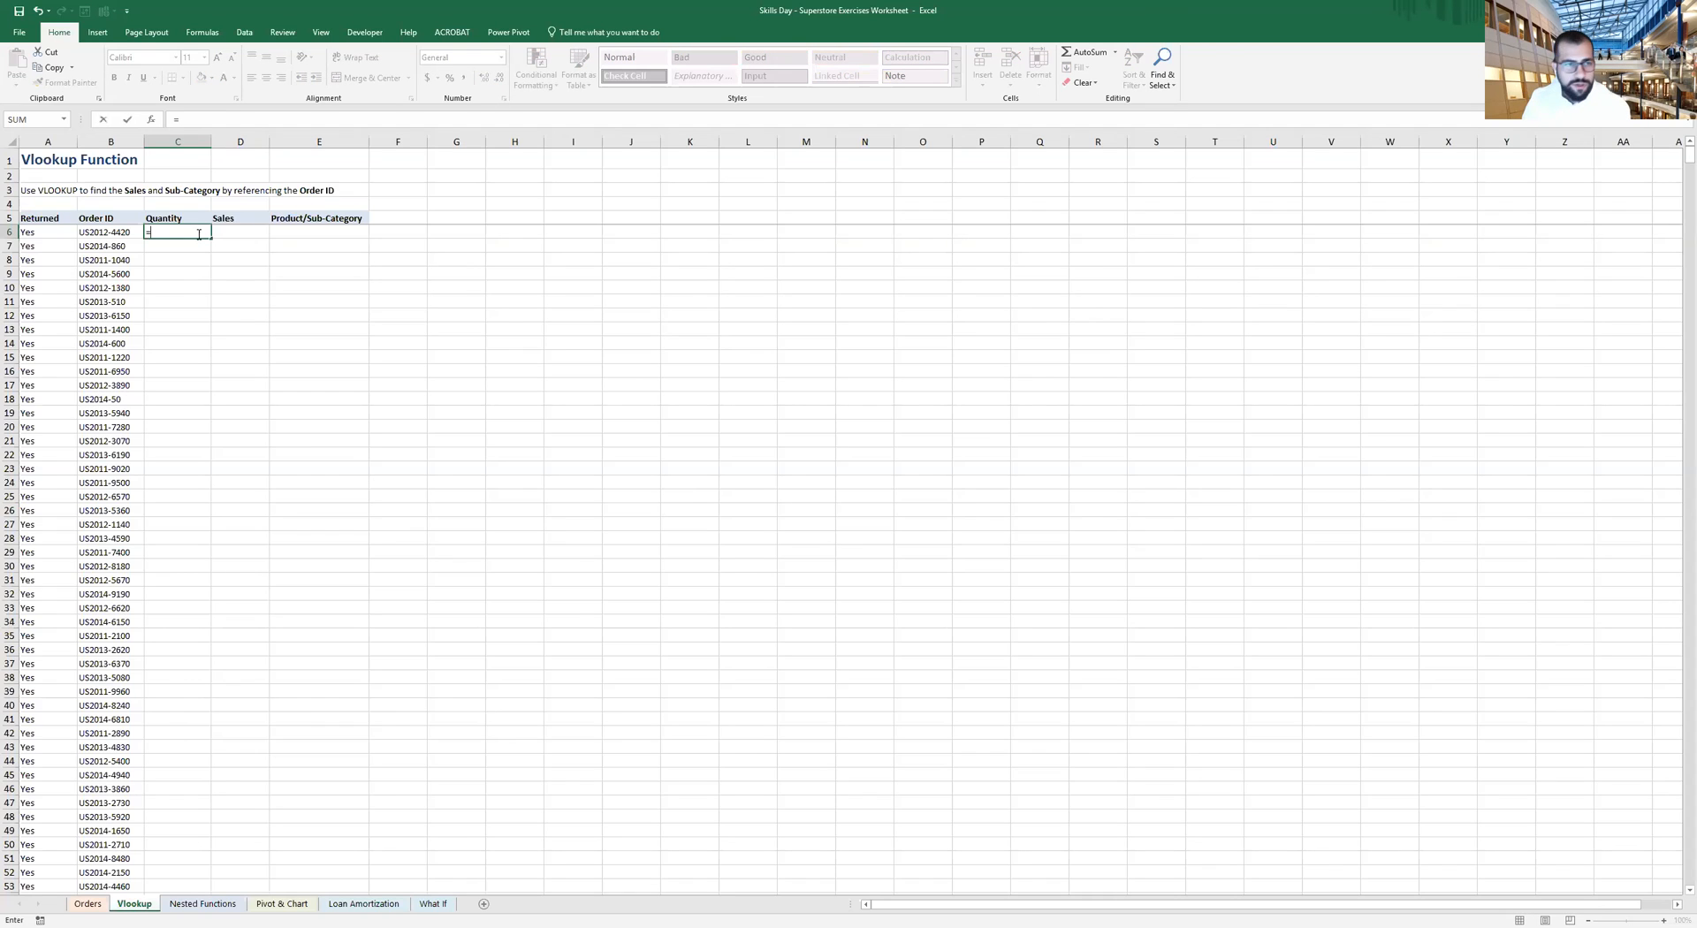
pyautogui.write('vlo')
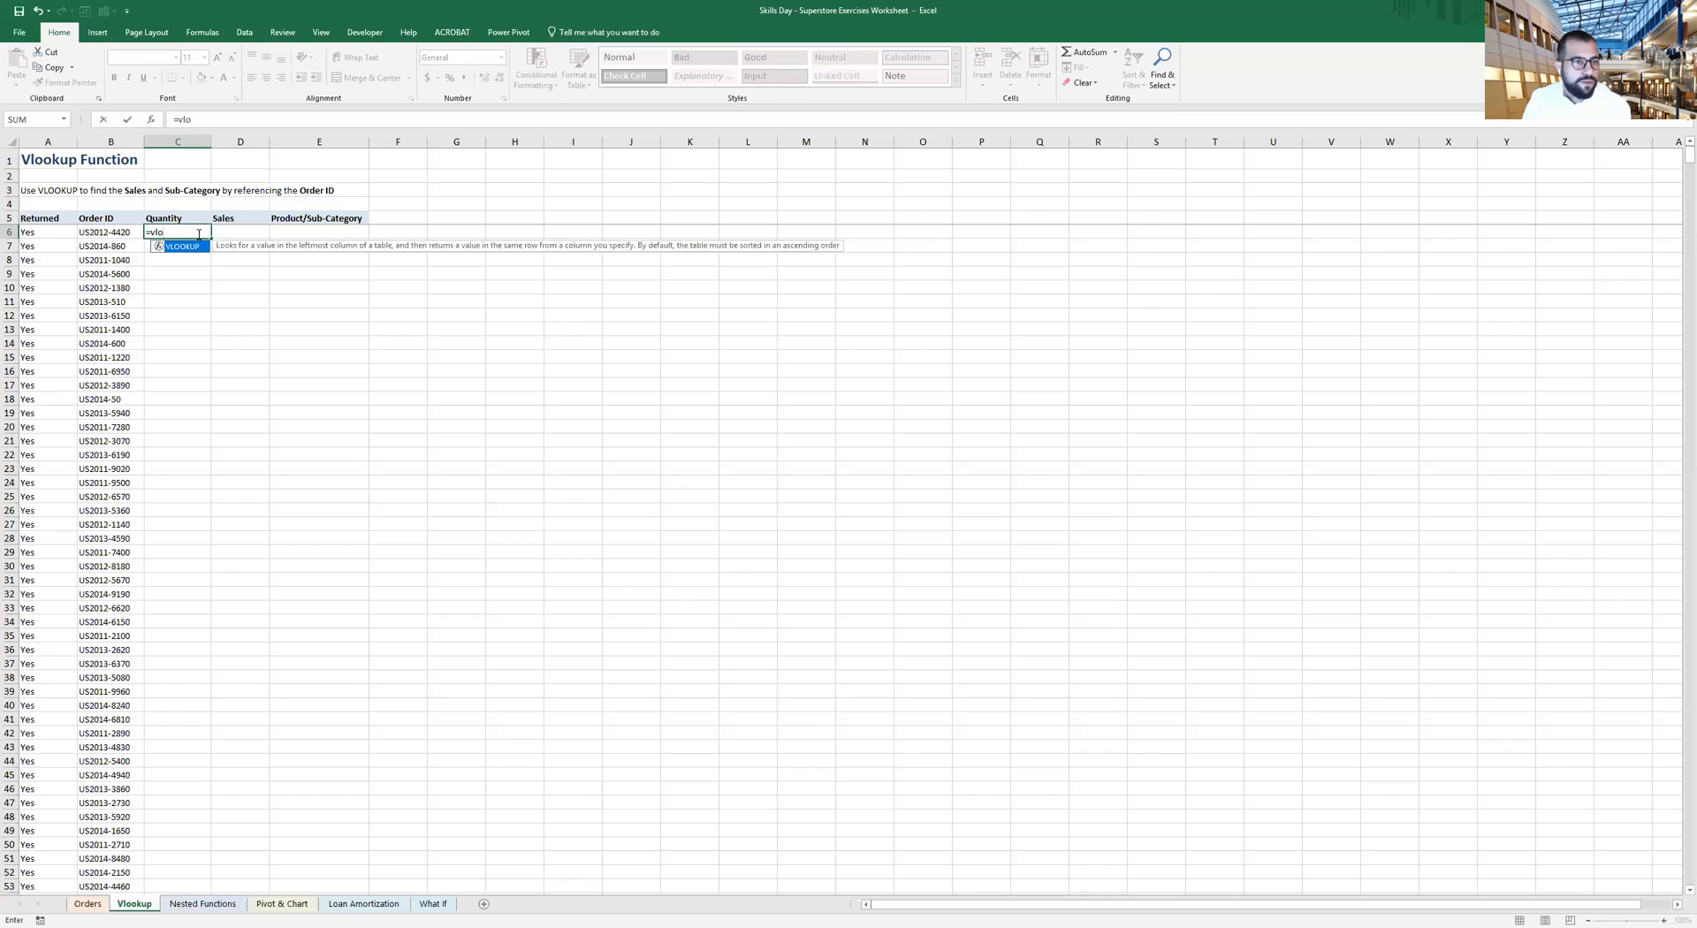
pyautogui.press('Tab')
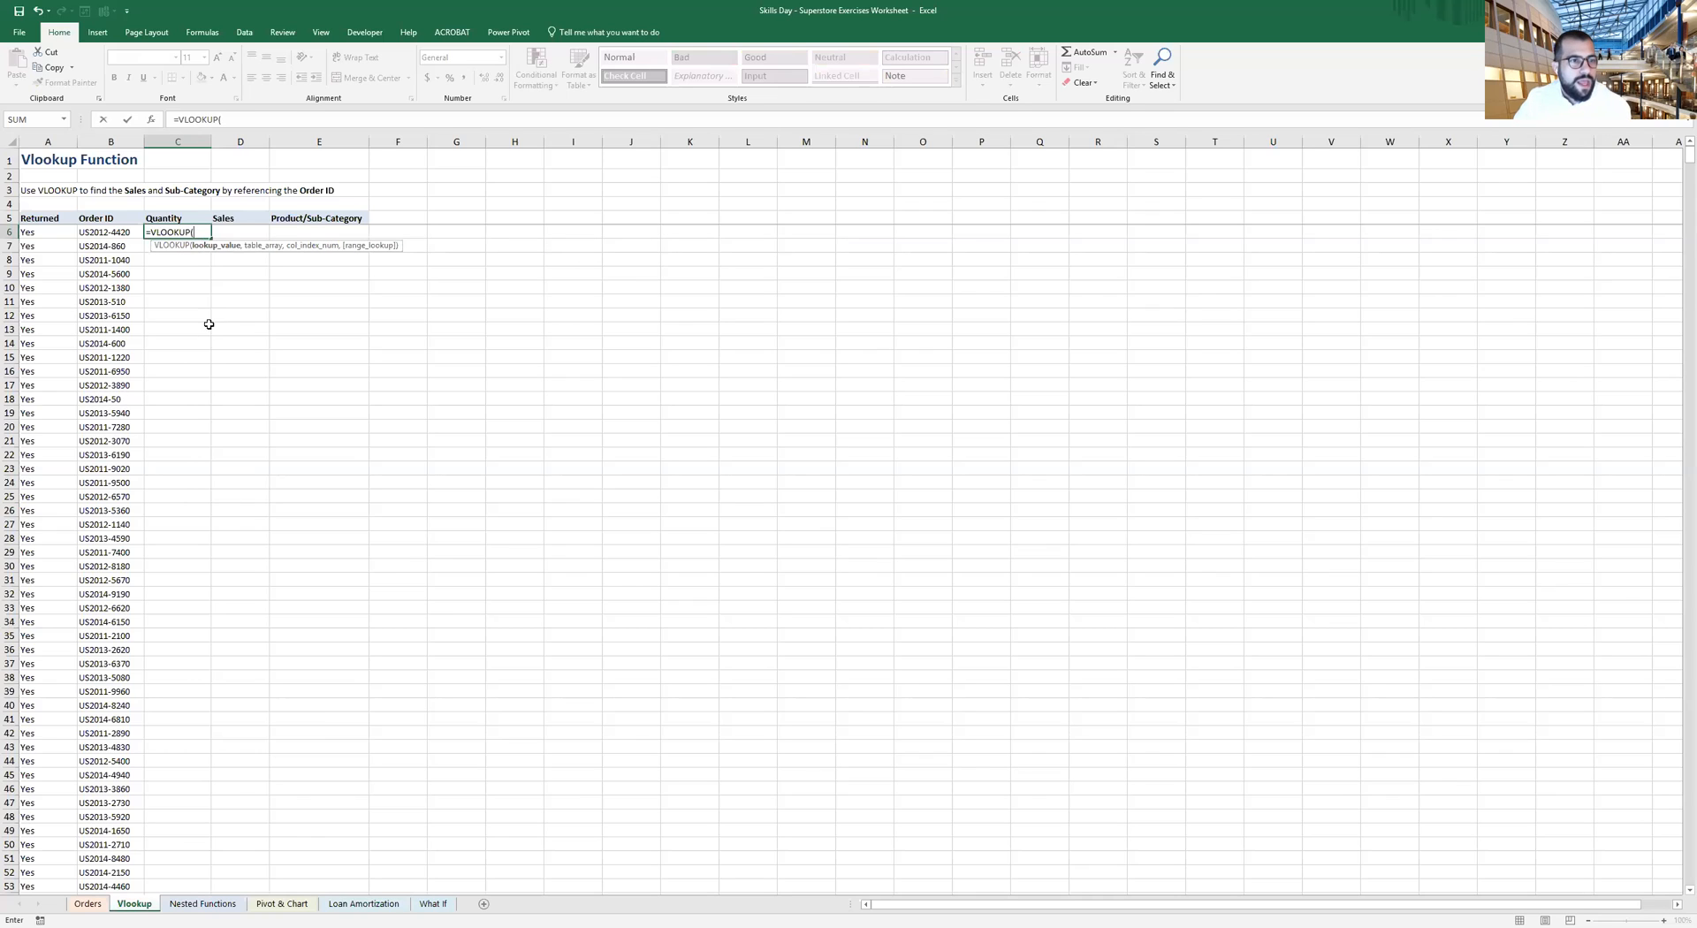
pyautogui.click(100, 233)
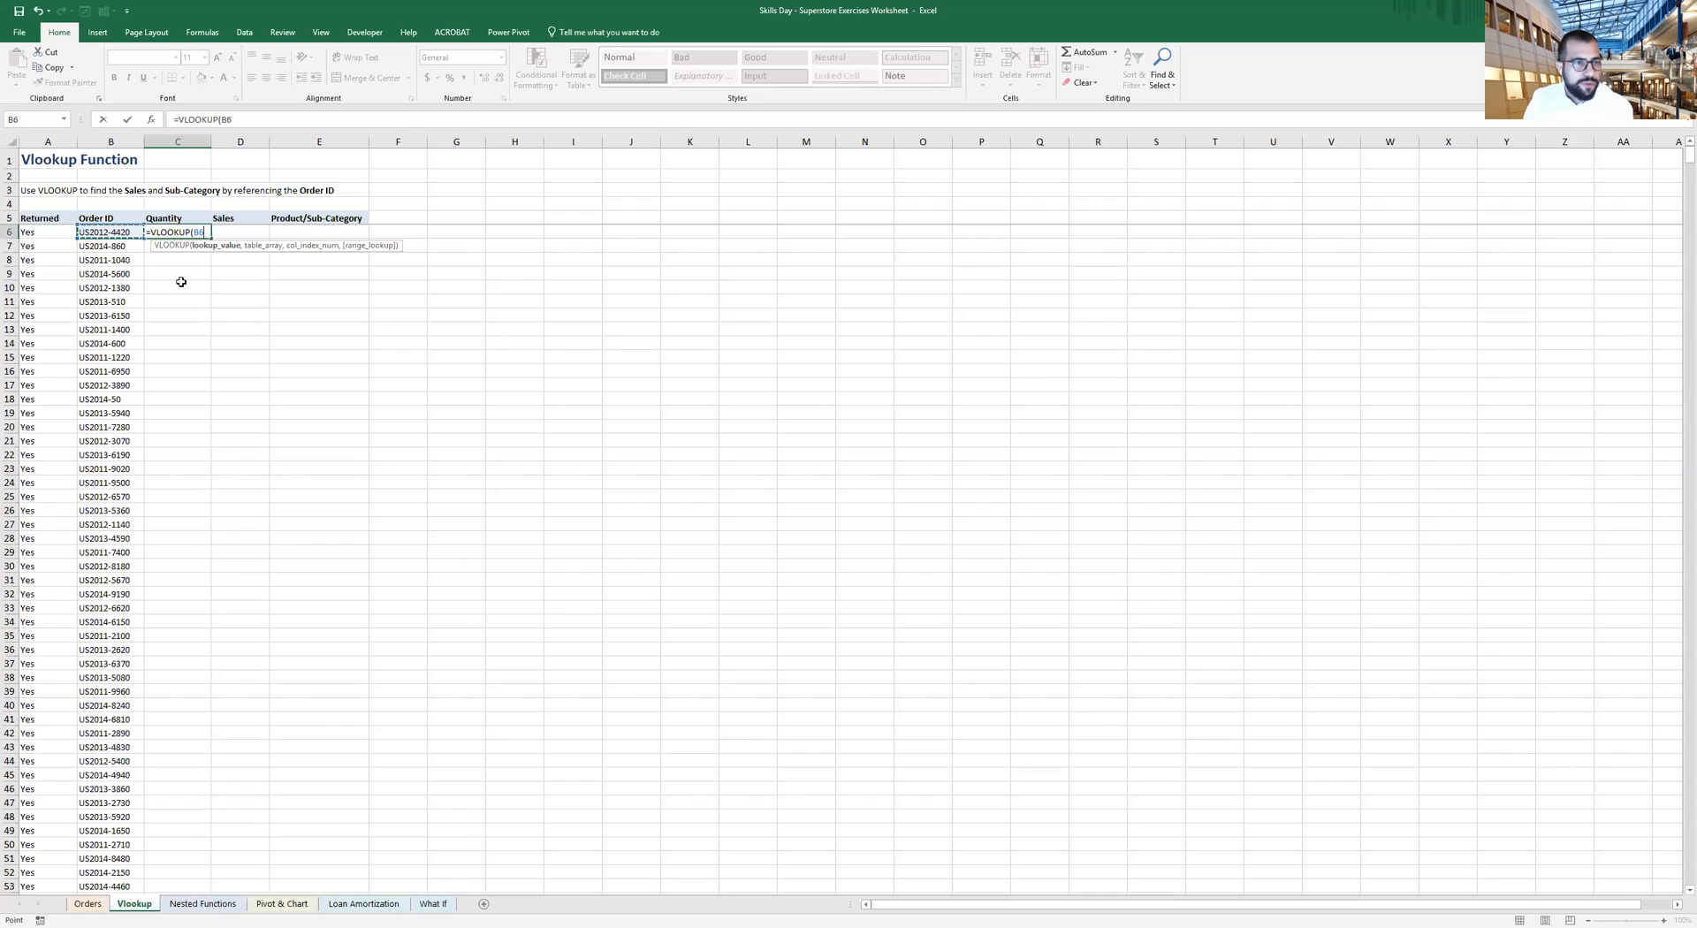
pyautogui.write(',')
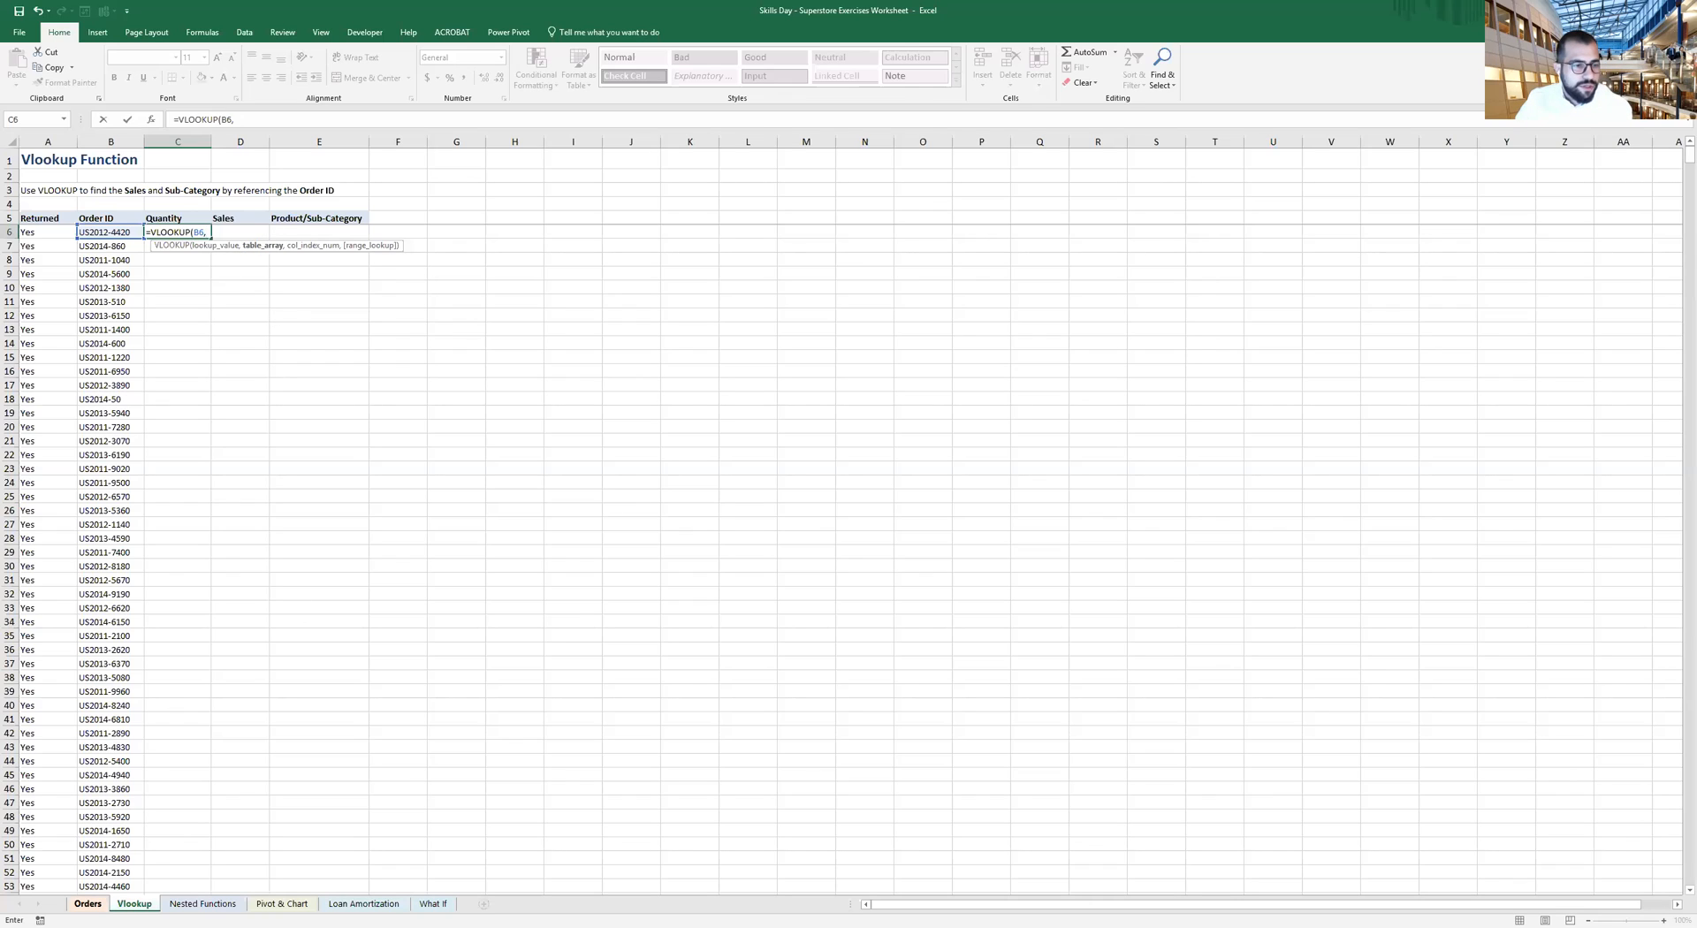
# Set the VLOOKUP table array to columns B through R of the Orders sheet (Orders!B:R)
pyautogui.click(87, 903)
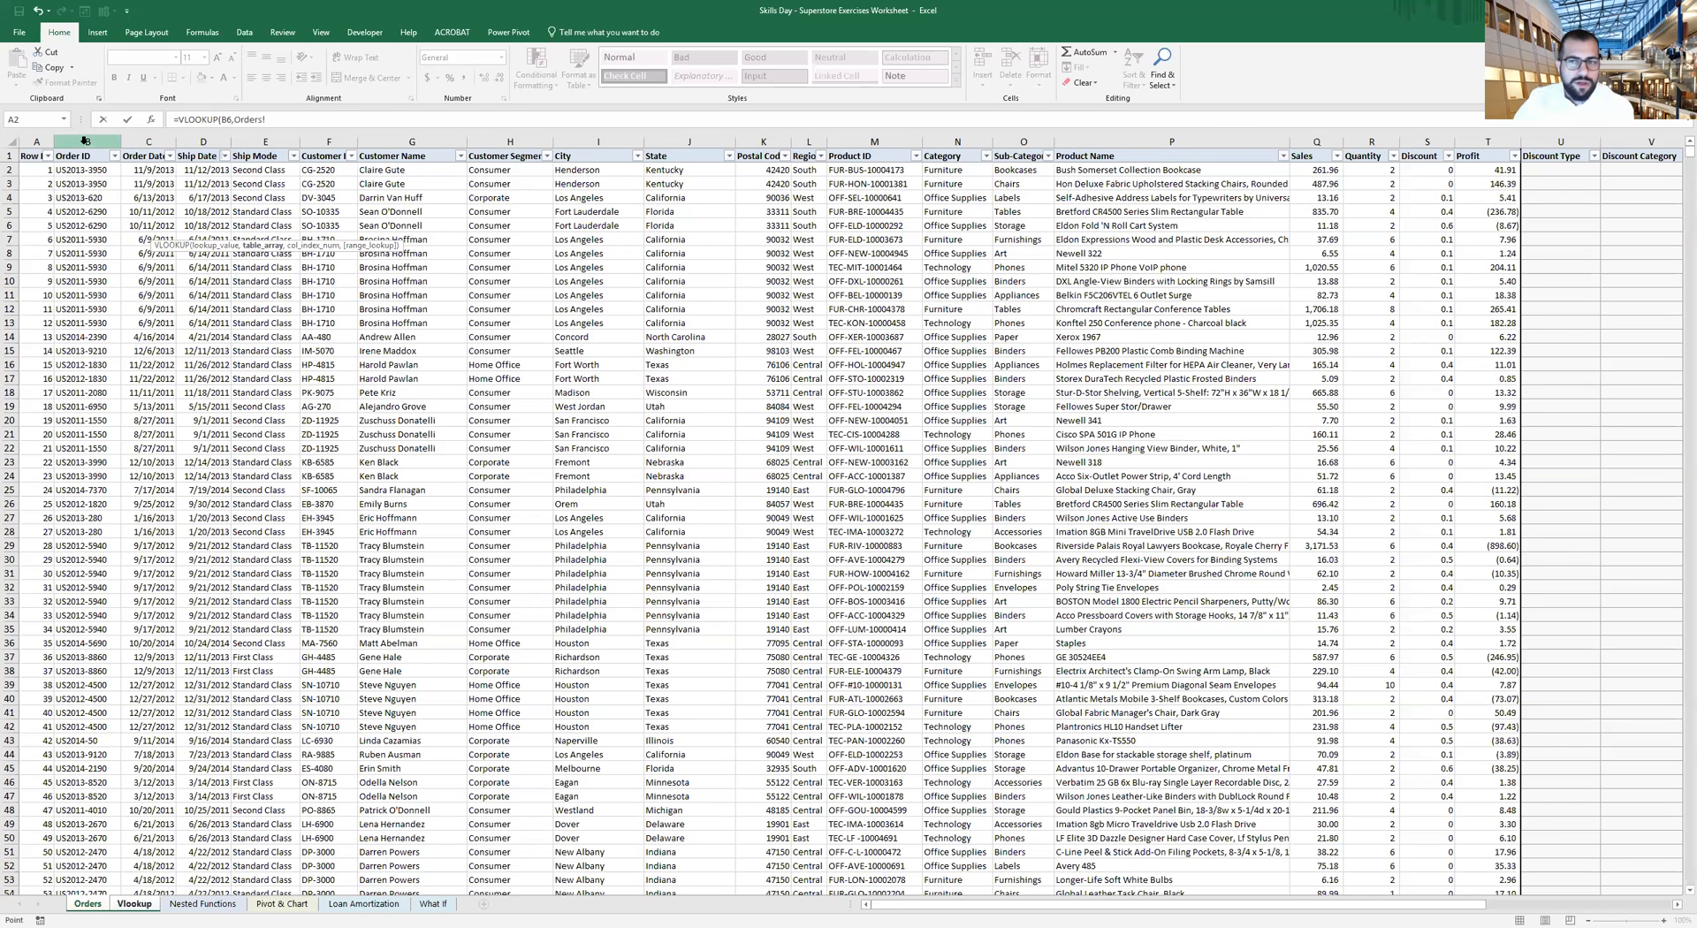
pyautogui.click(84, 142)
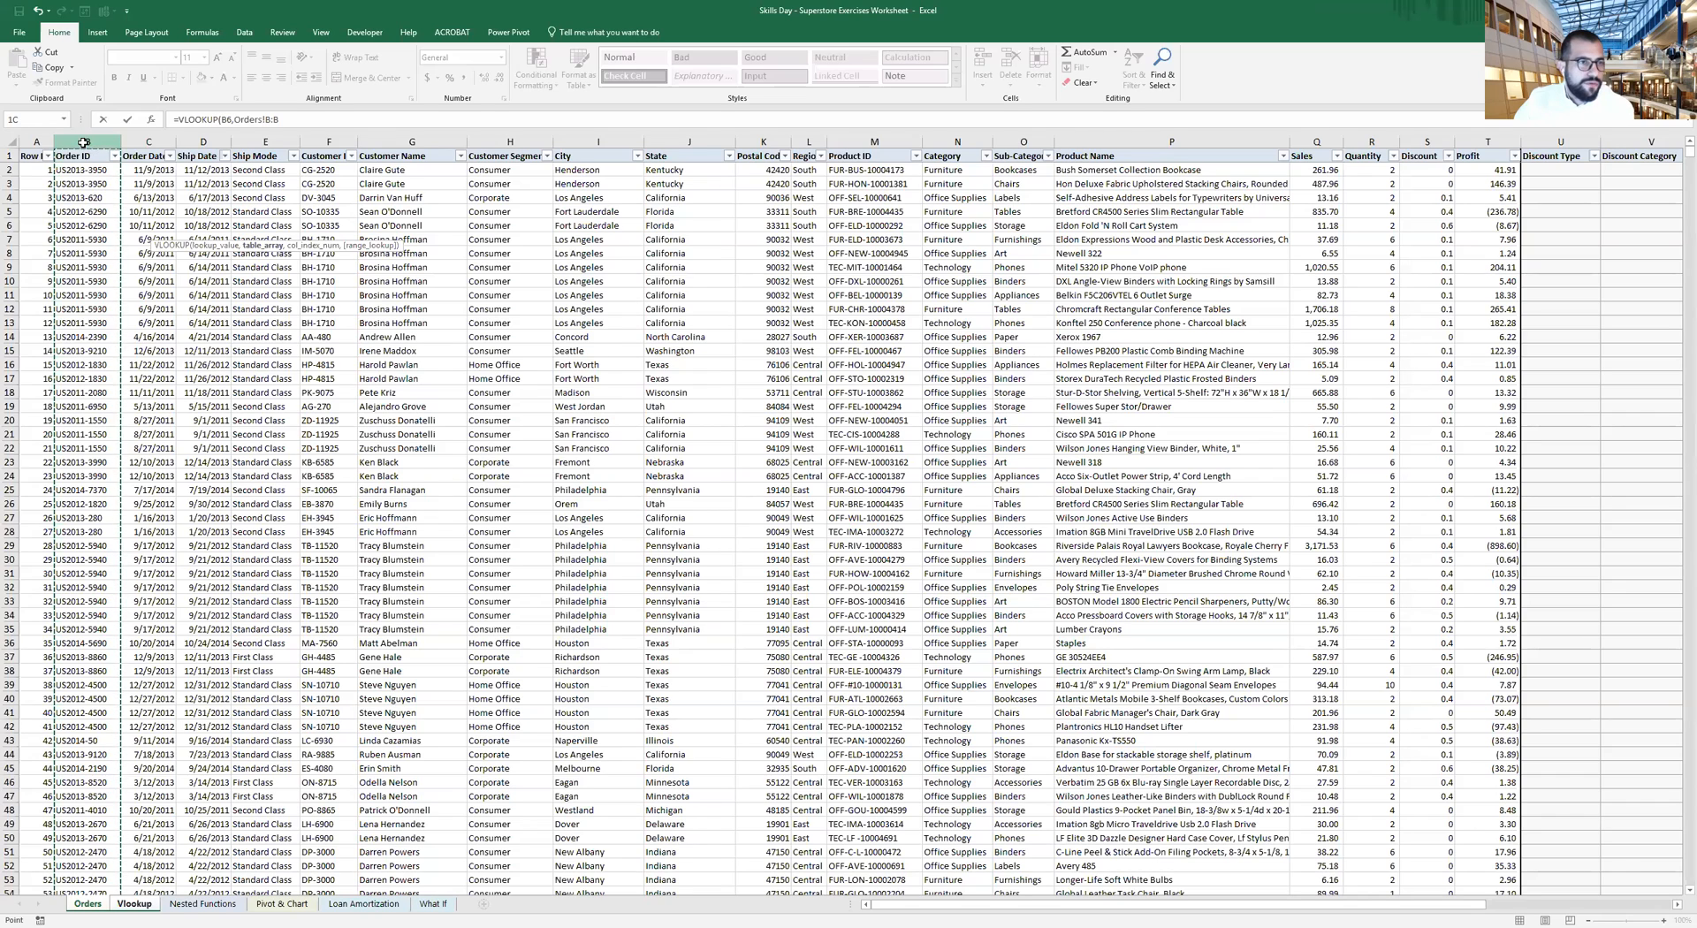
pyautogui.moveTo(84, 142); pyautogui.dragTo(521, 203)
pyautogui.moveTo(693, 223); pyautogui.dragTo(1364, 152)
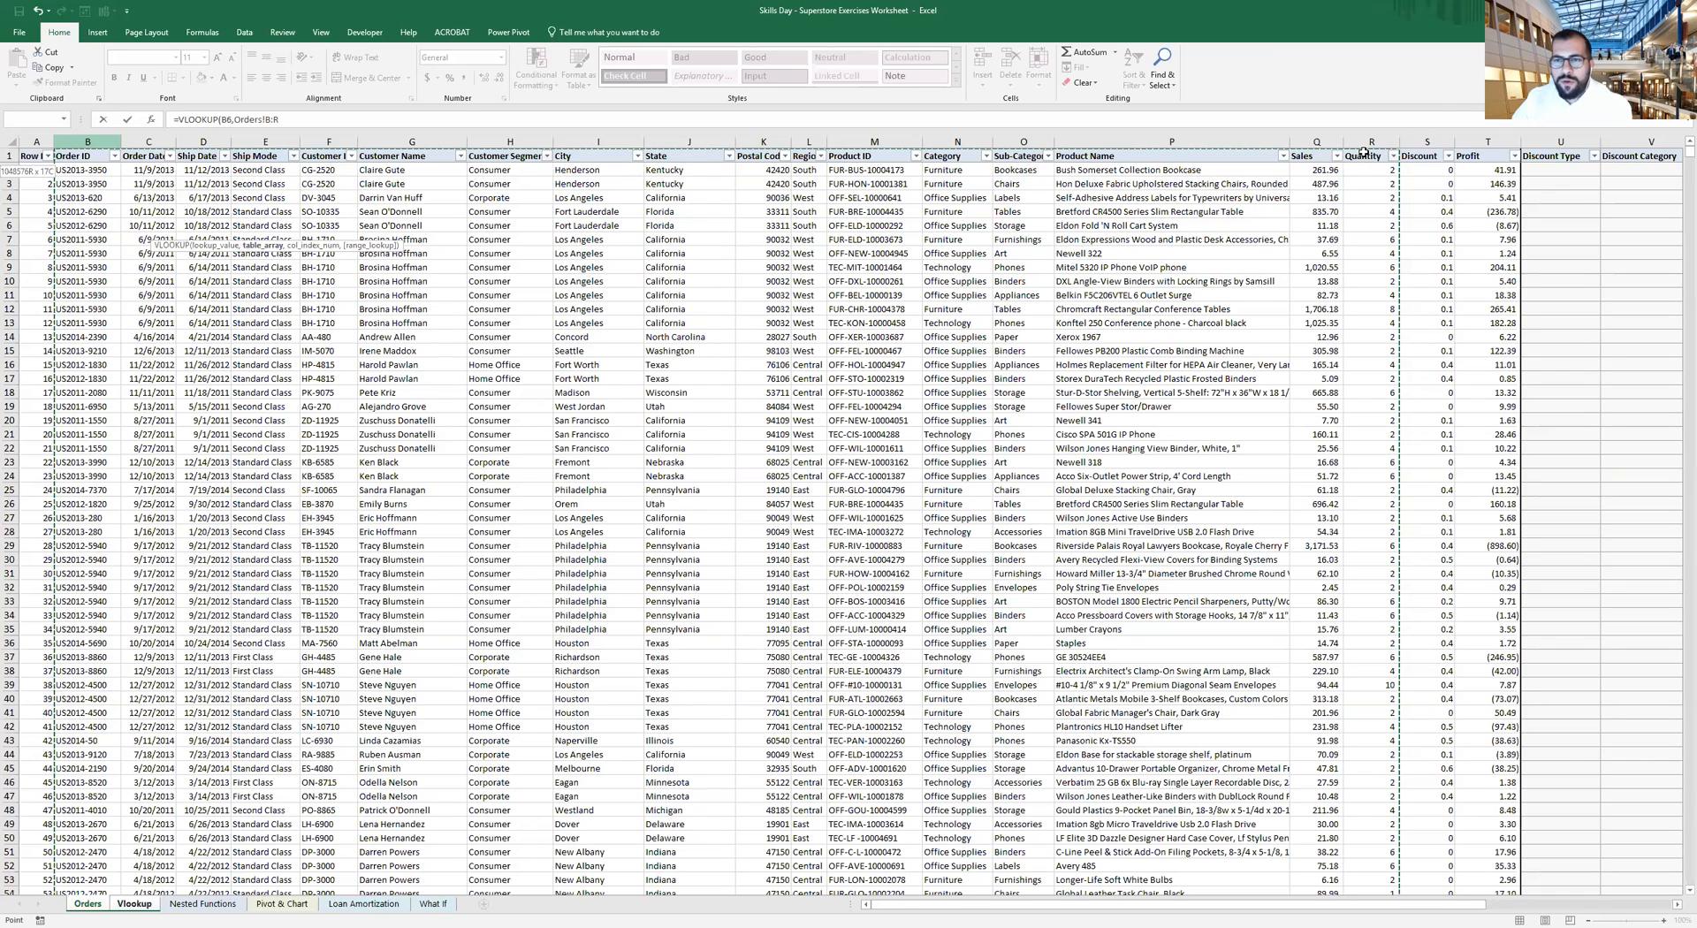
pyautogui.moveTo(1364, 152); pyautogui.dragTo(1364, 152)
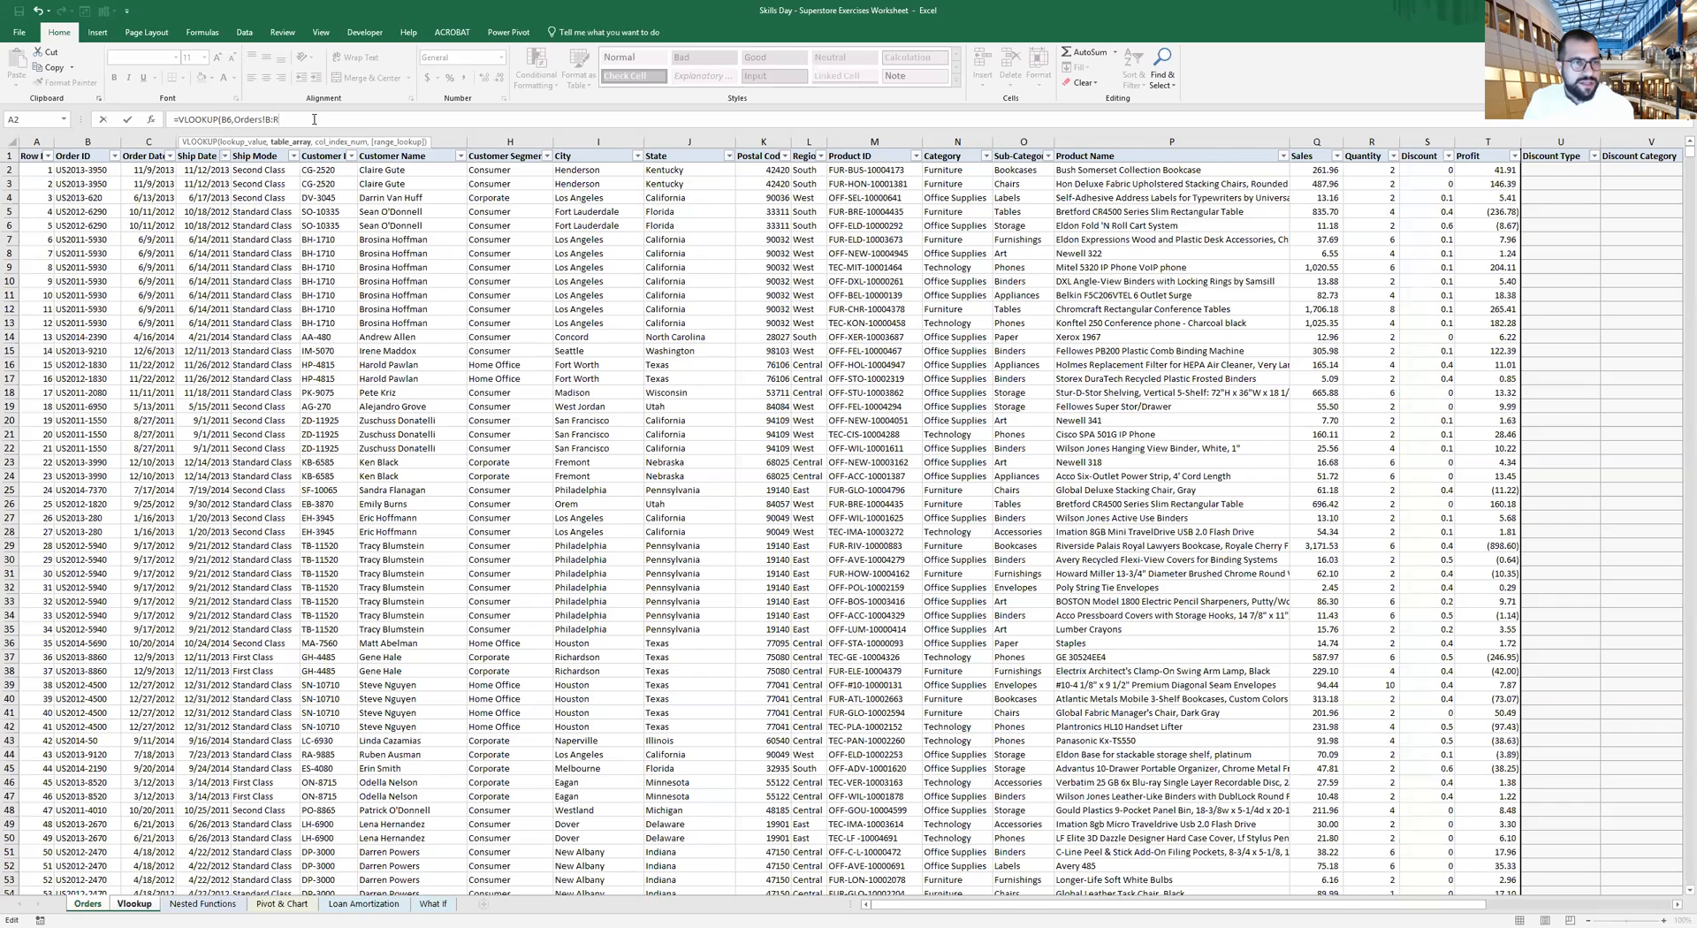
pyautogui.write(',')
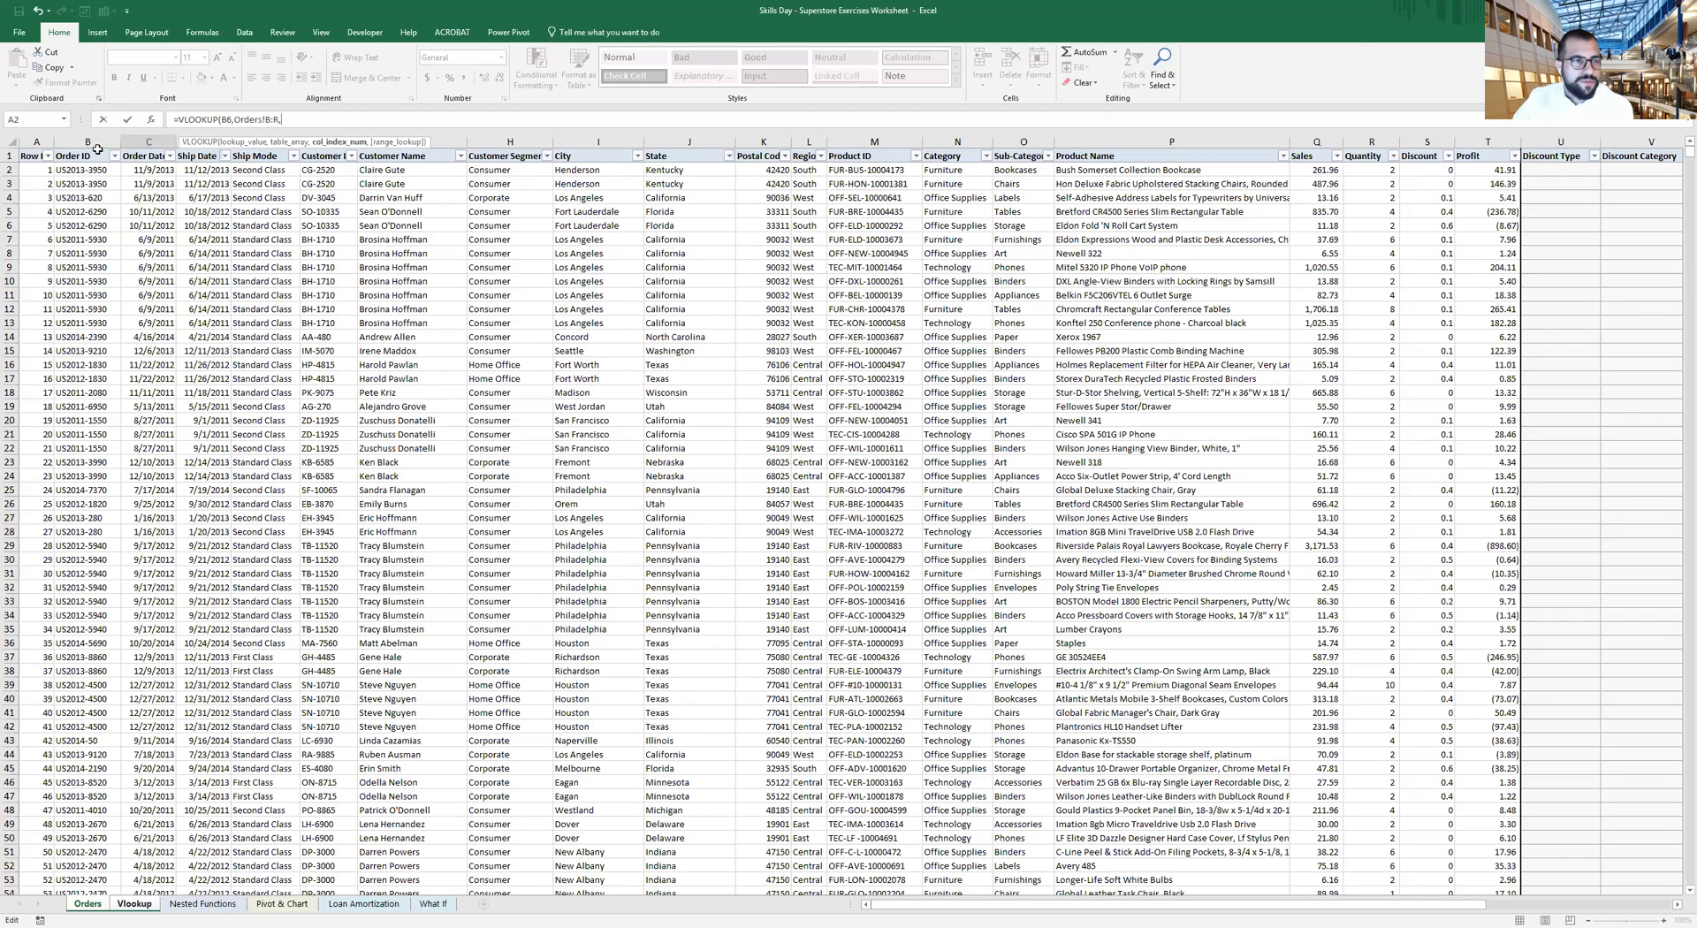
# Complete the VLOOKUP with column index 17 and FALSE for an exact match, and enter the formula
pyautogui.click(72, 137)
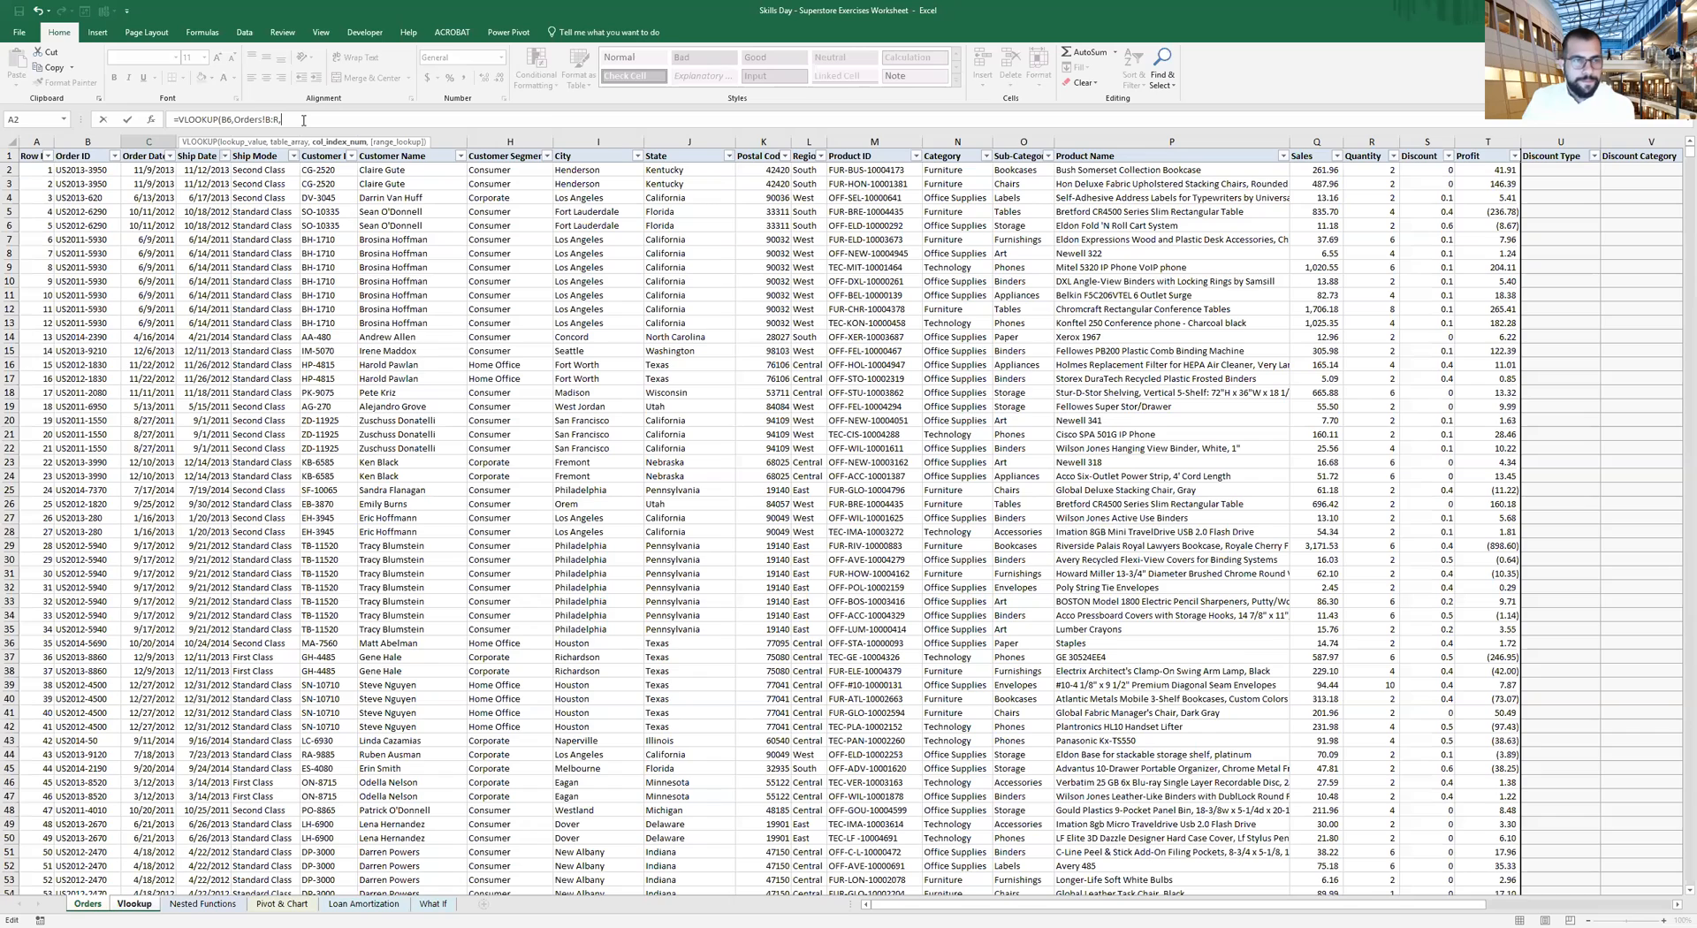
pyautogui.write('17')
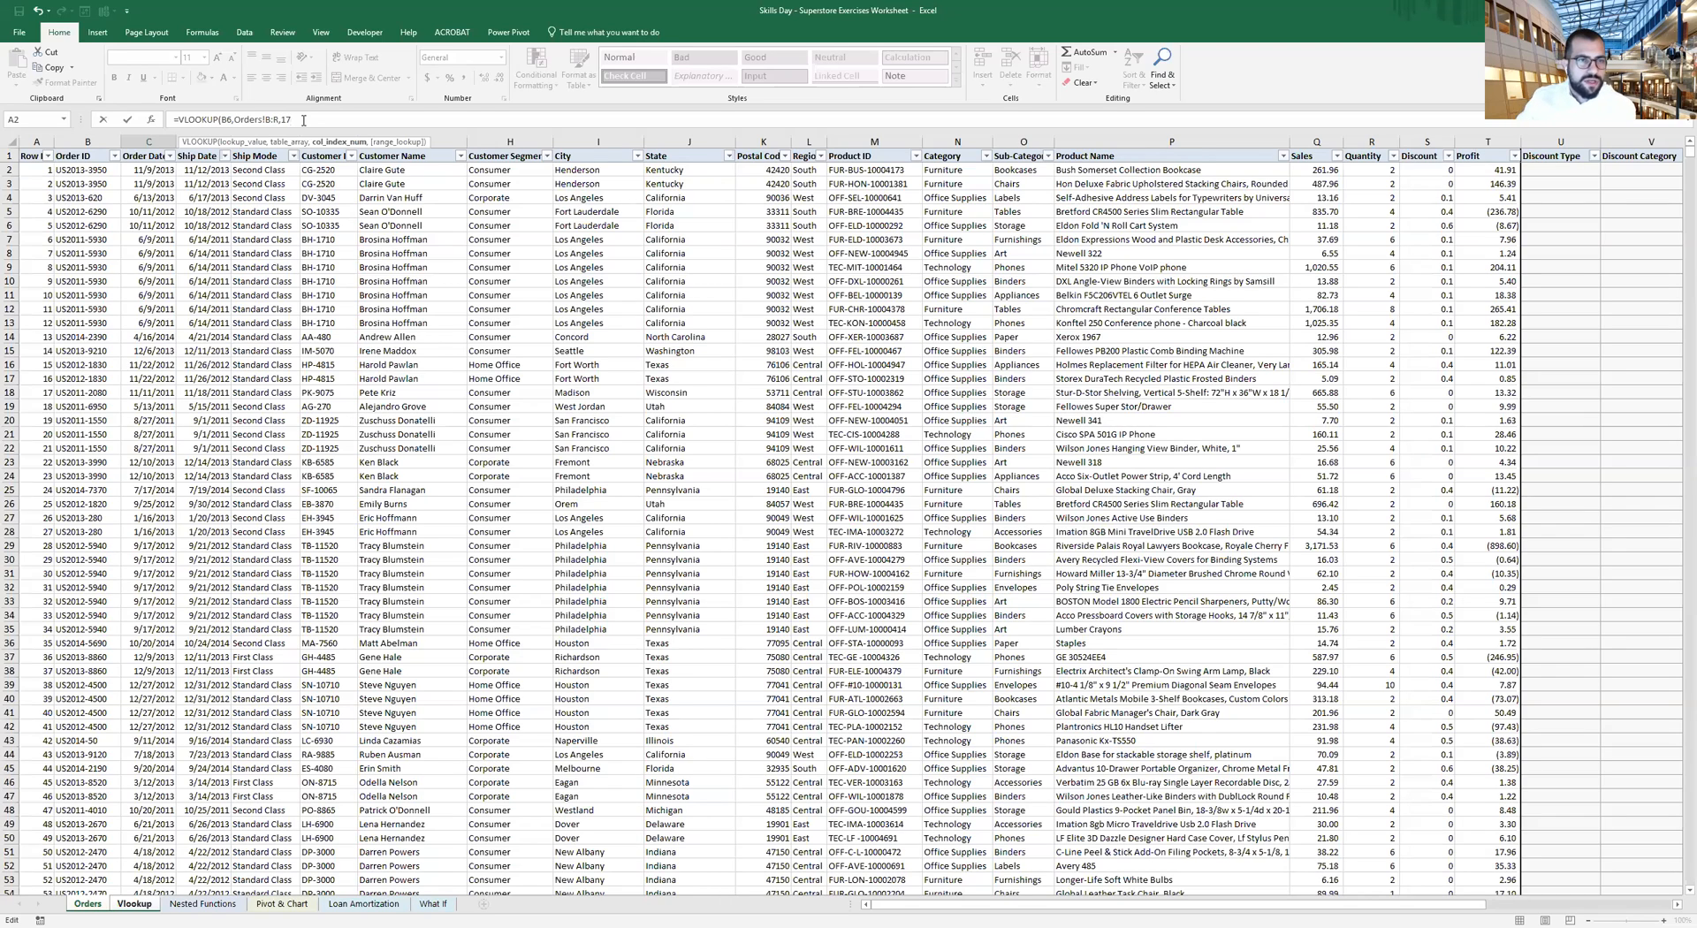
pyautogui.write(',')
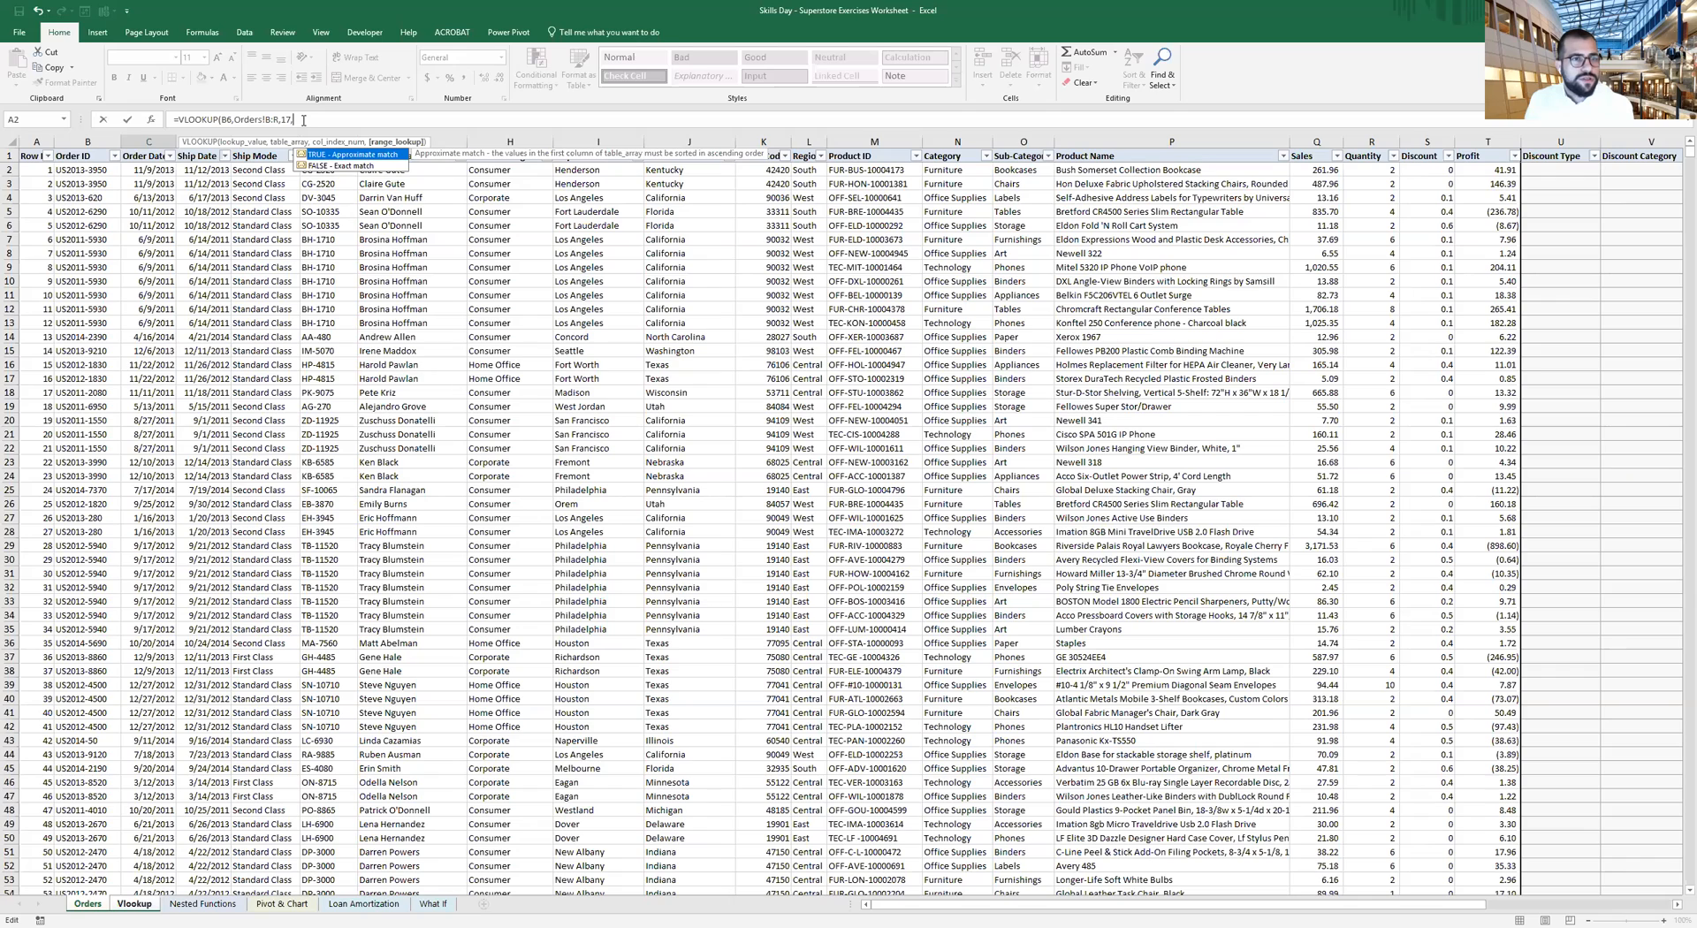
pyautogui.press('Down')
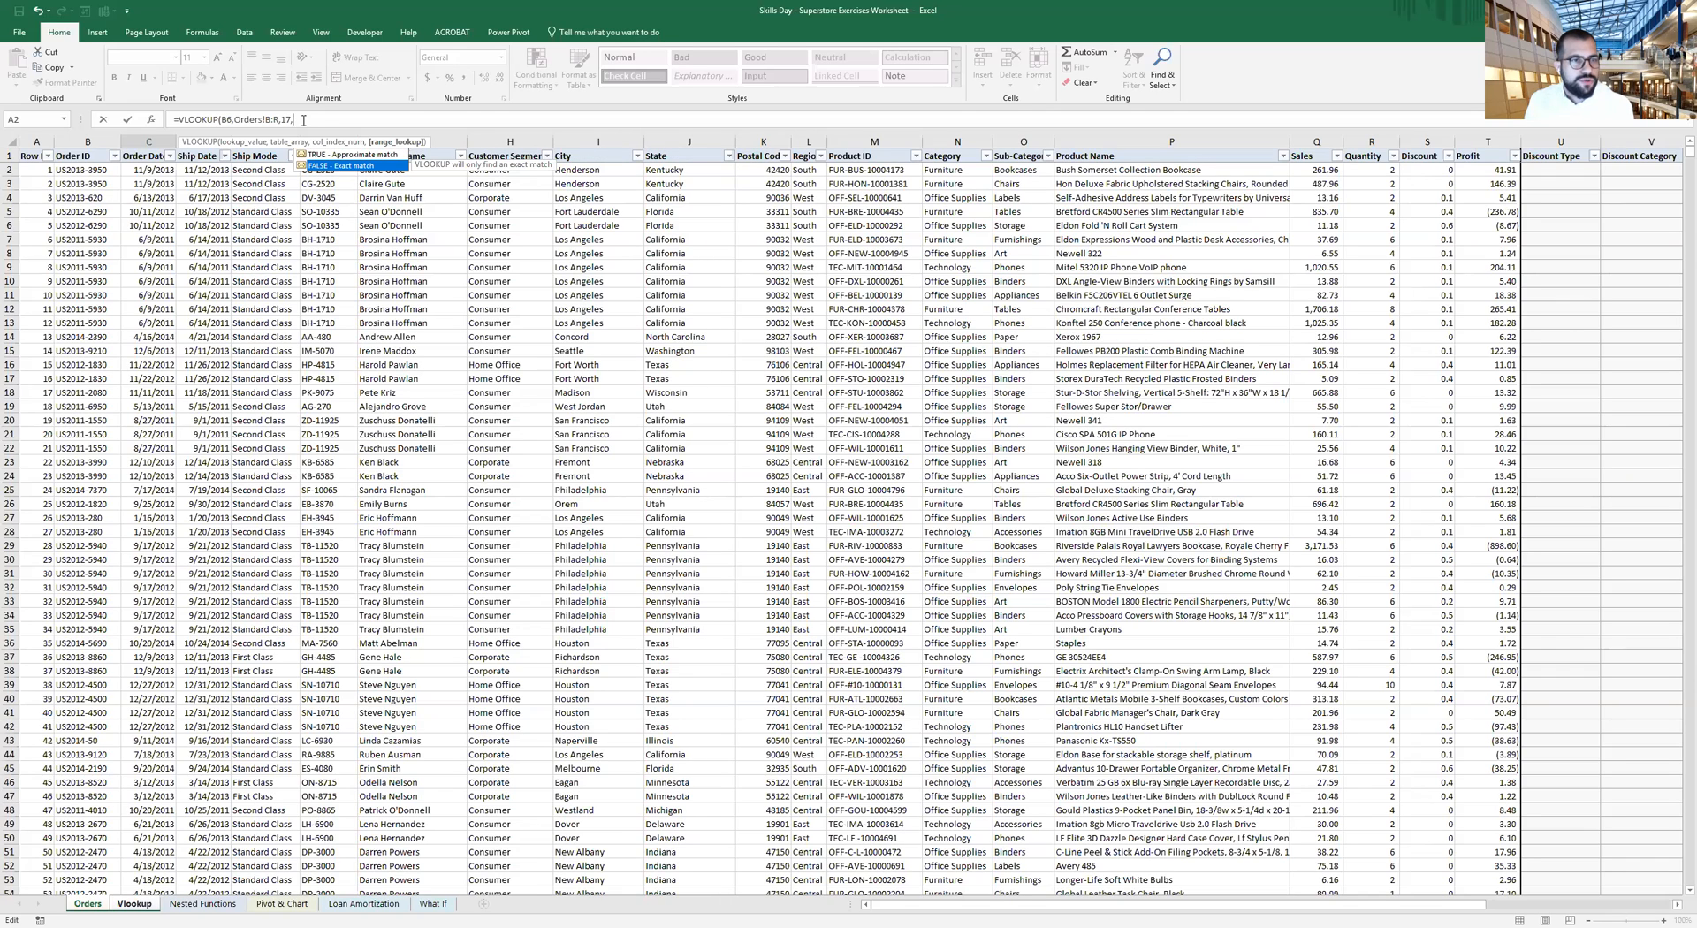
pyautogui.press('Tab')
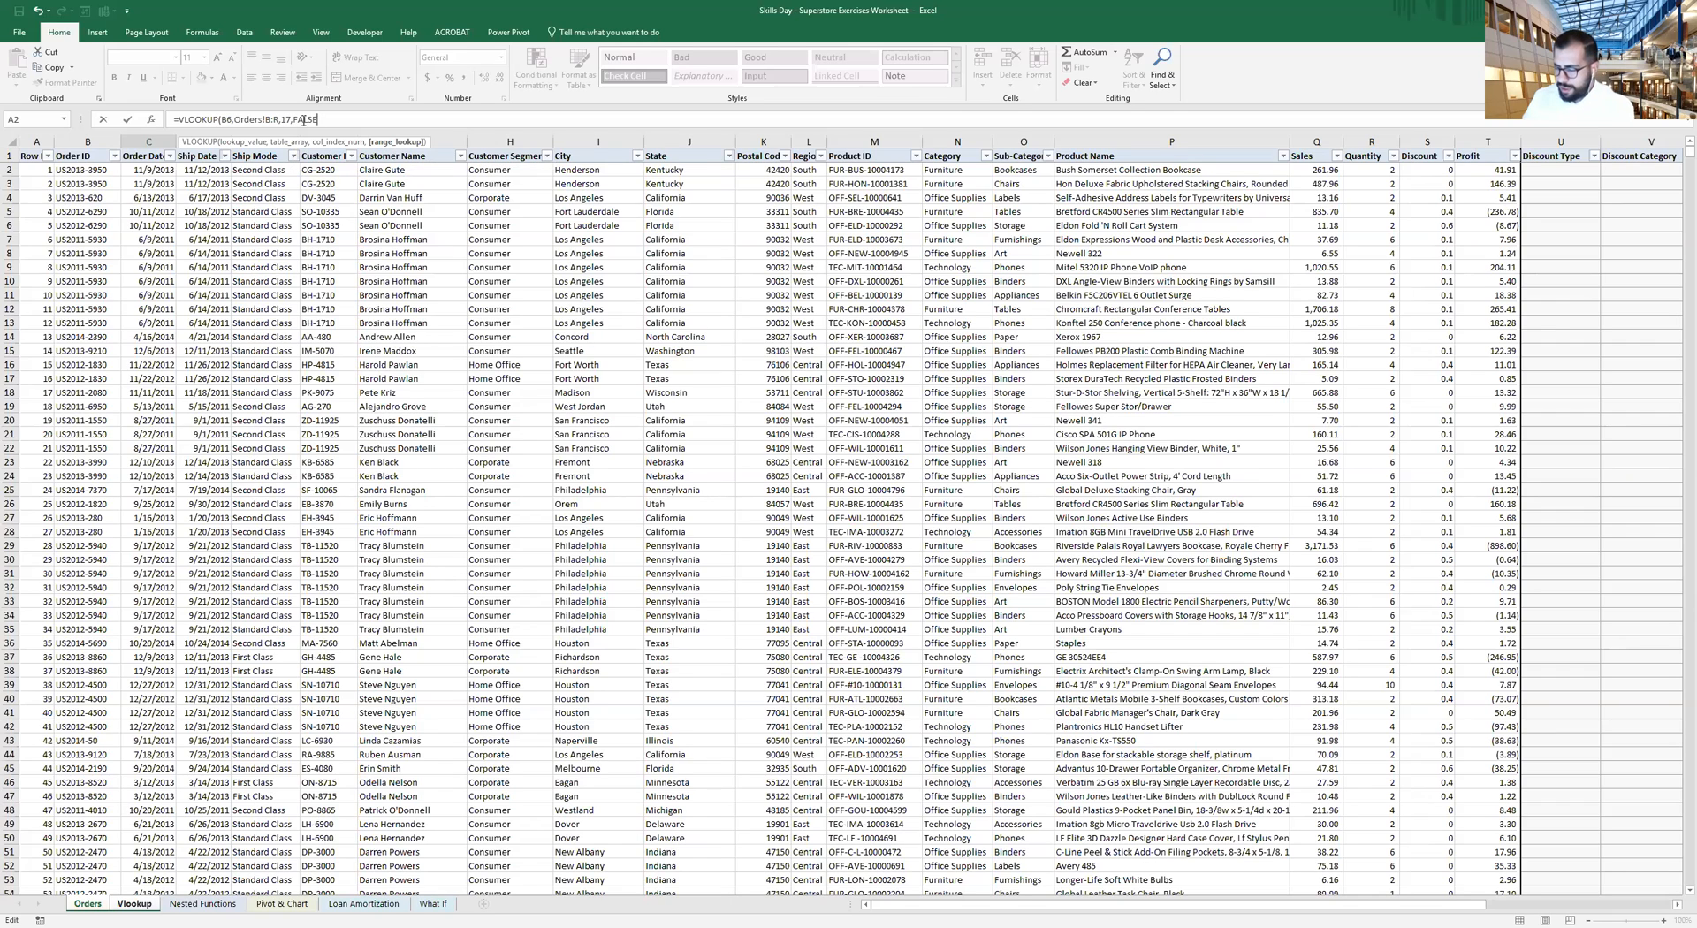
pyautogui.write(')')
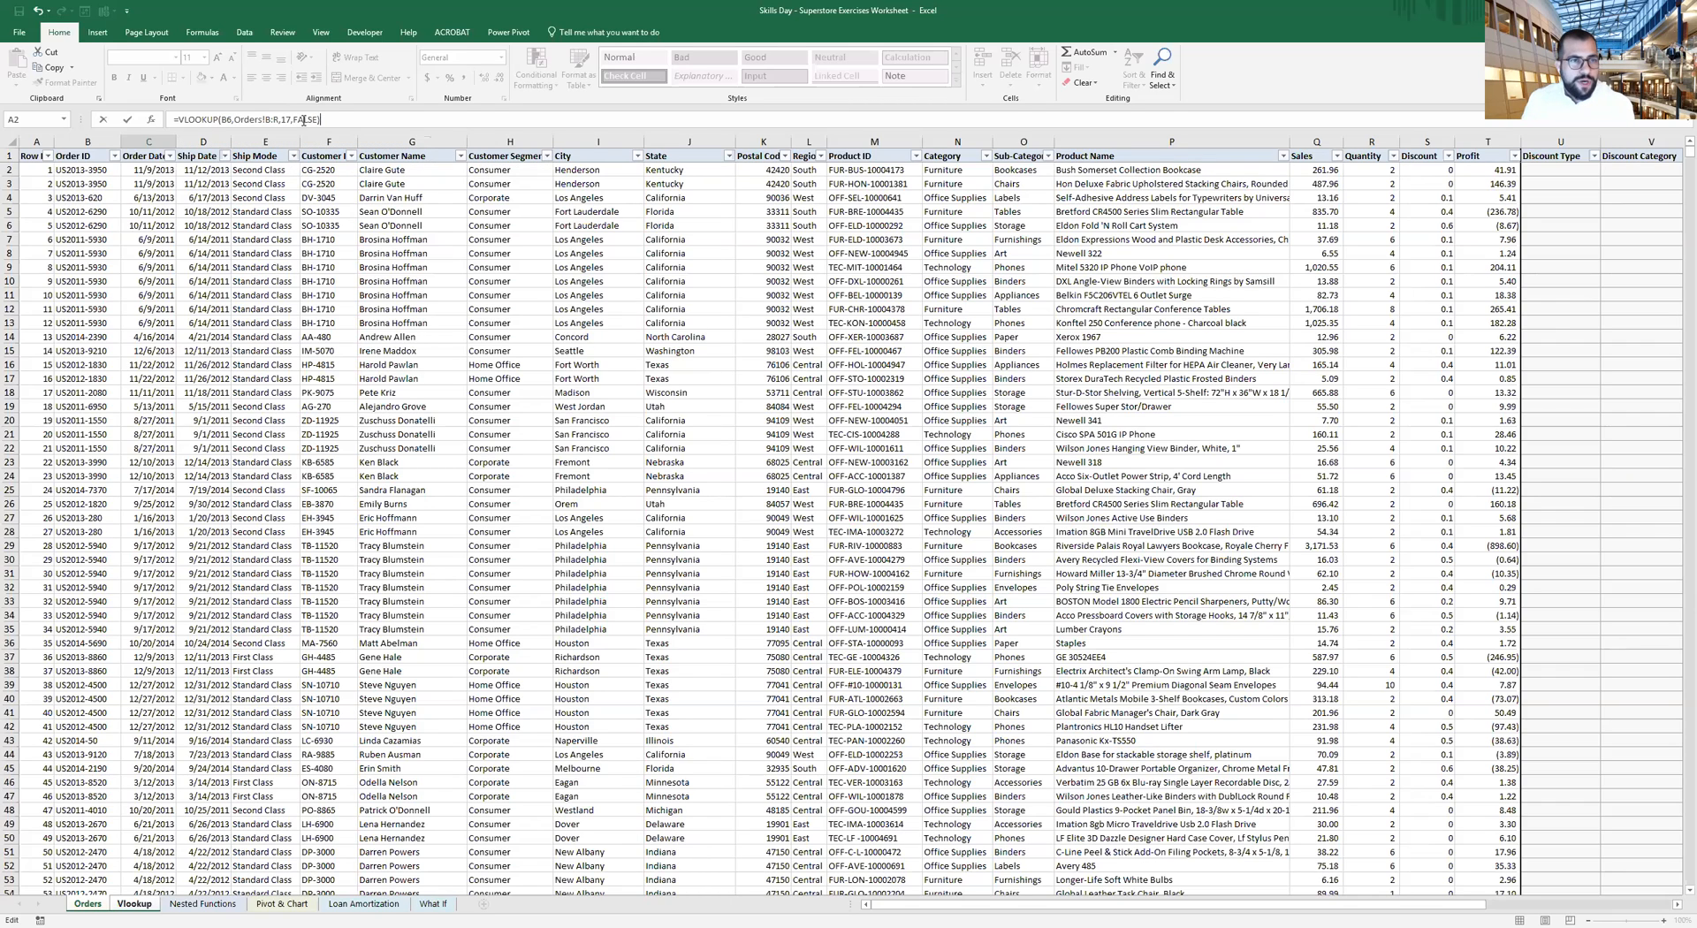
pyautogui.press('Return')
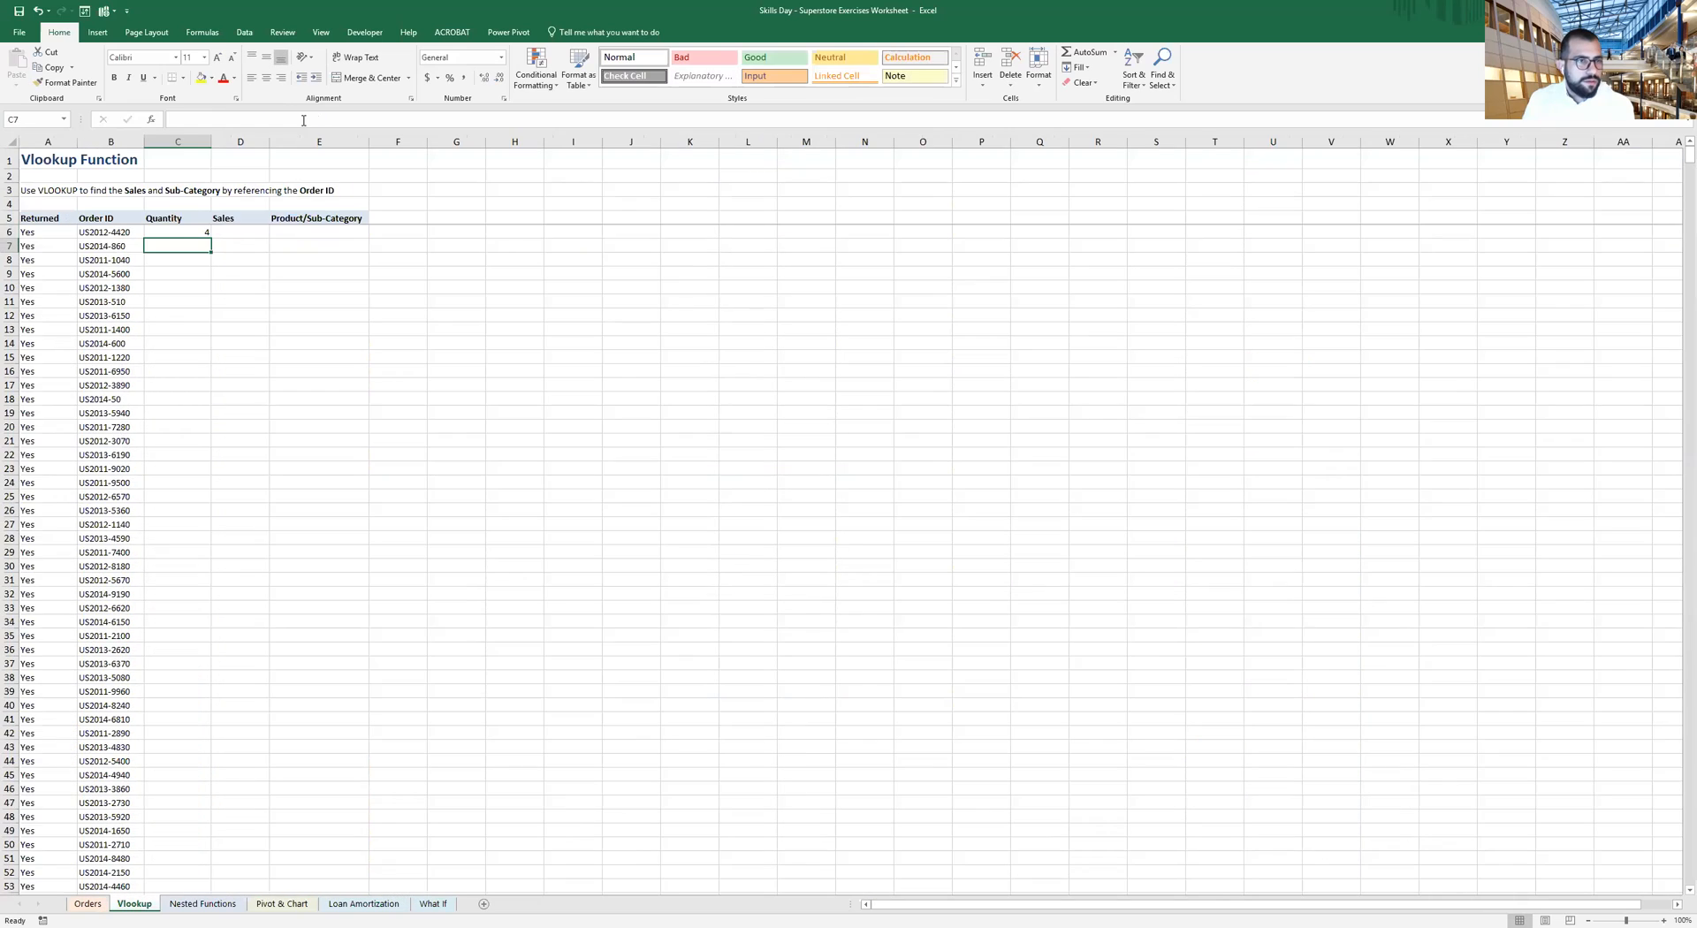
# Fill the VLOOKUP formula from C6 down the whole Quantity column of the Vlookup sheet
pyautogui.press('Up')
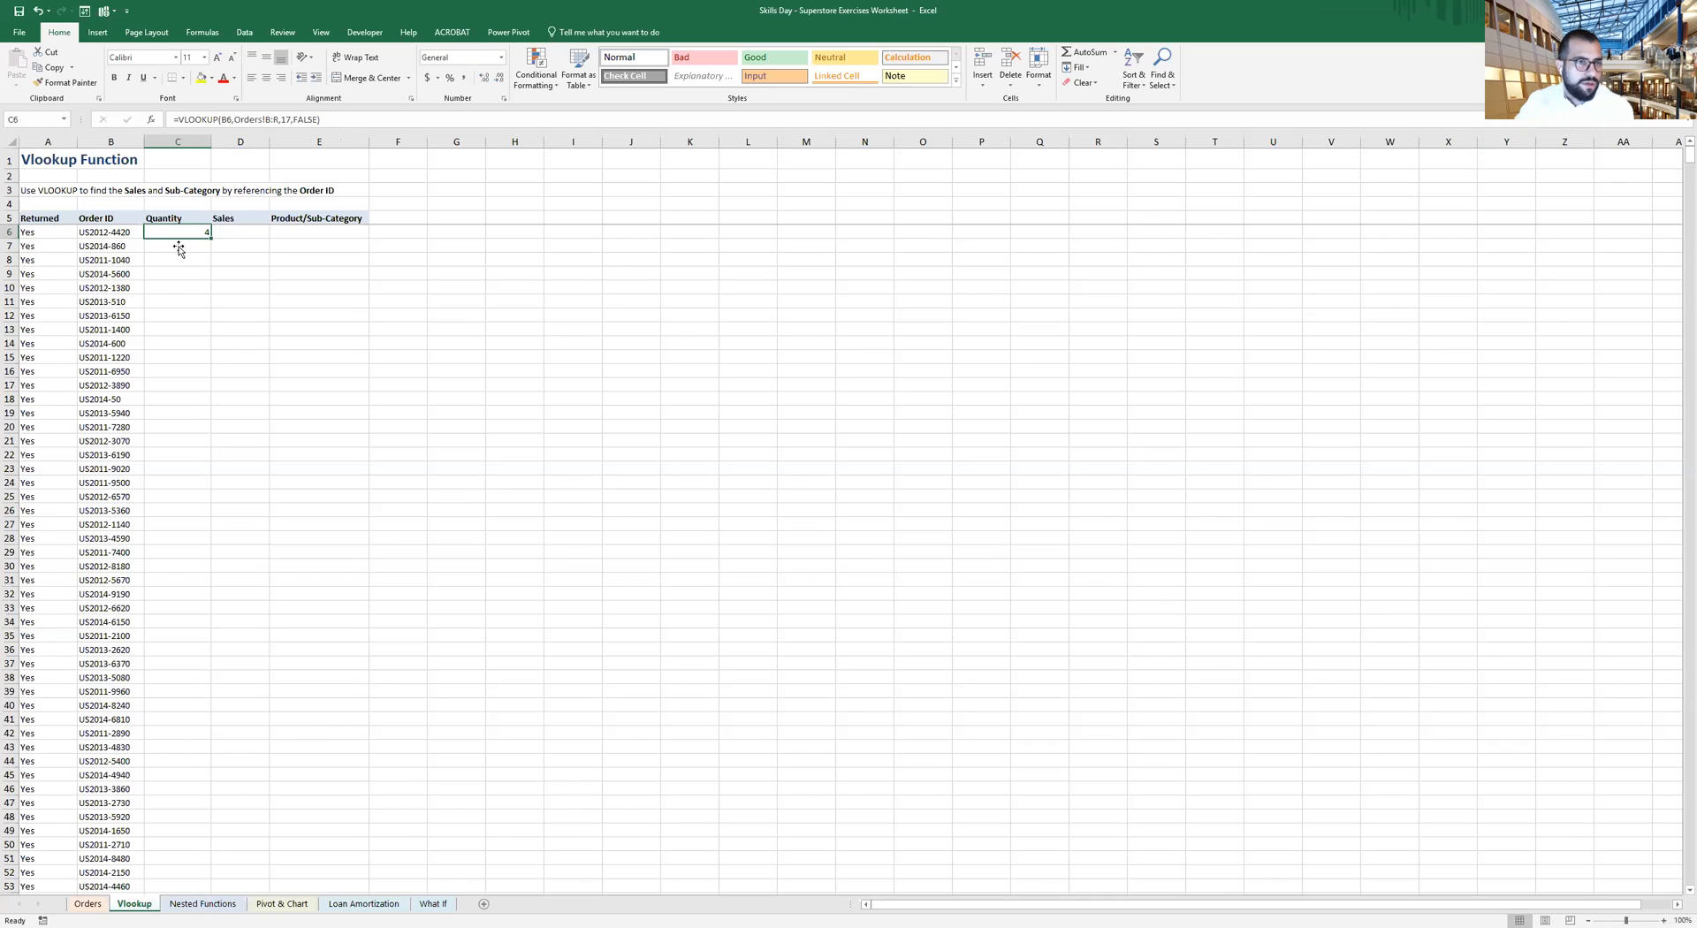
pyautogui.click(97, 229)
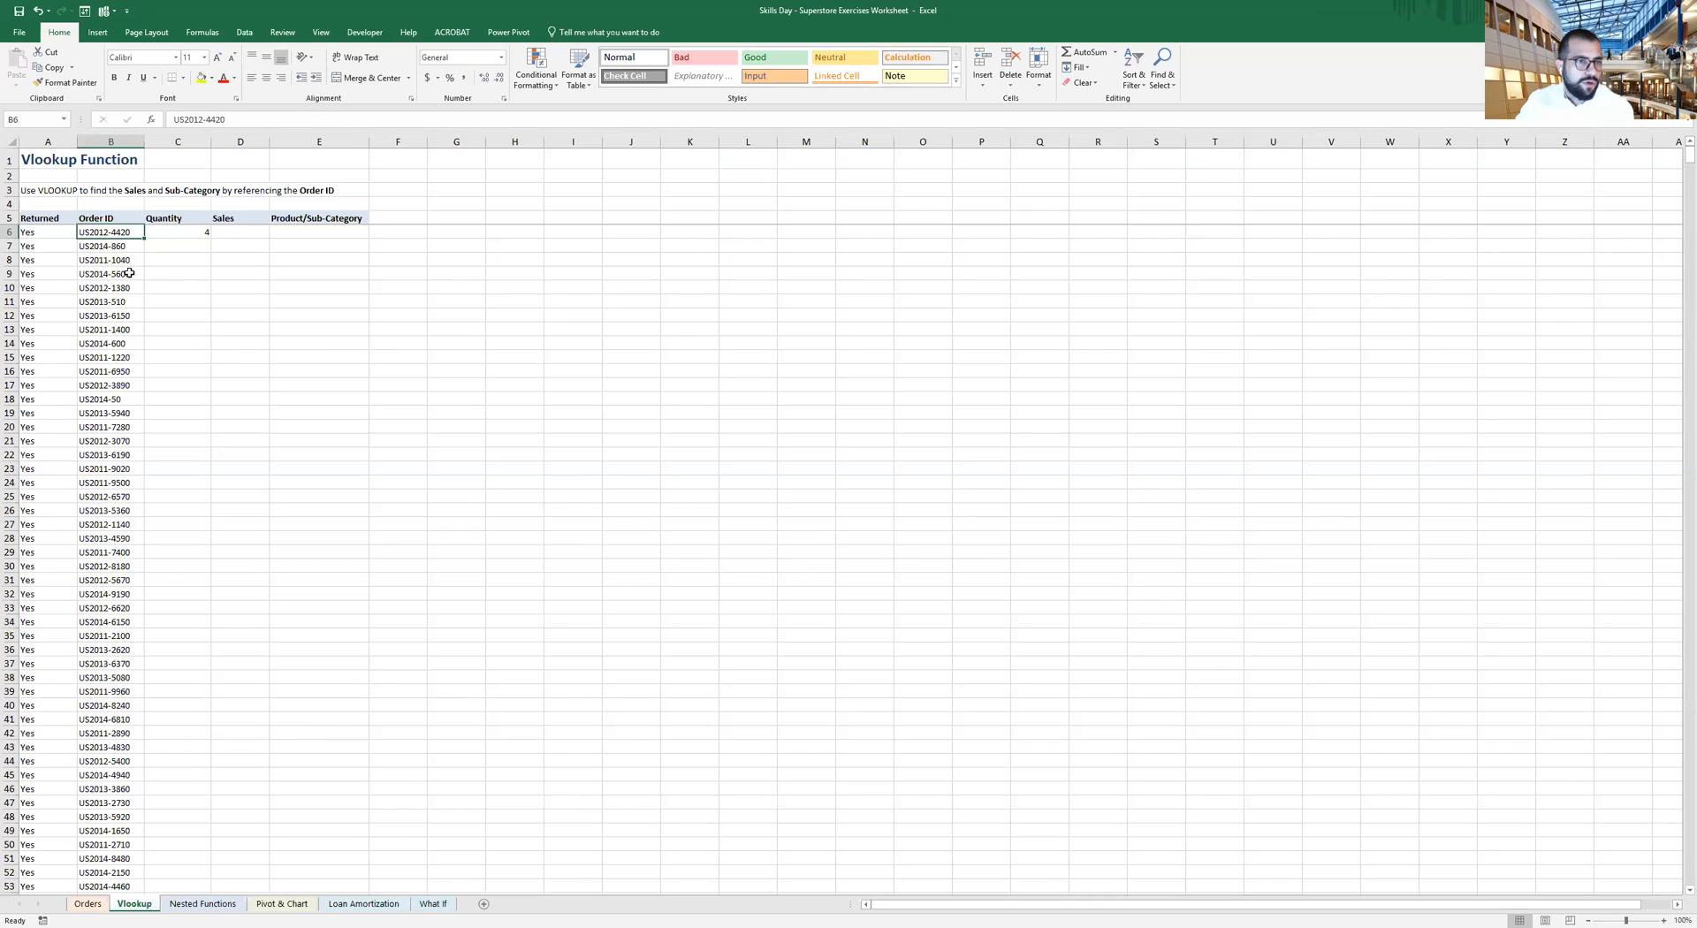
pyautogui.click(203, 235)
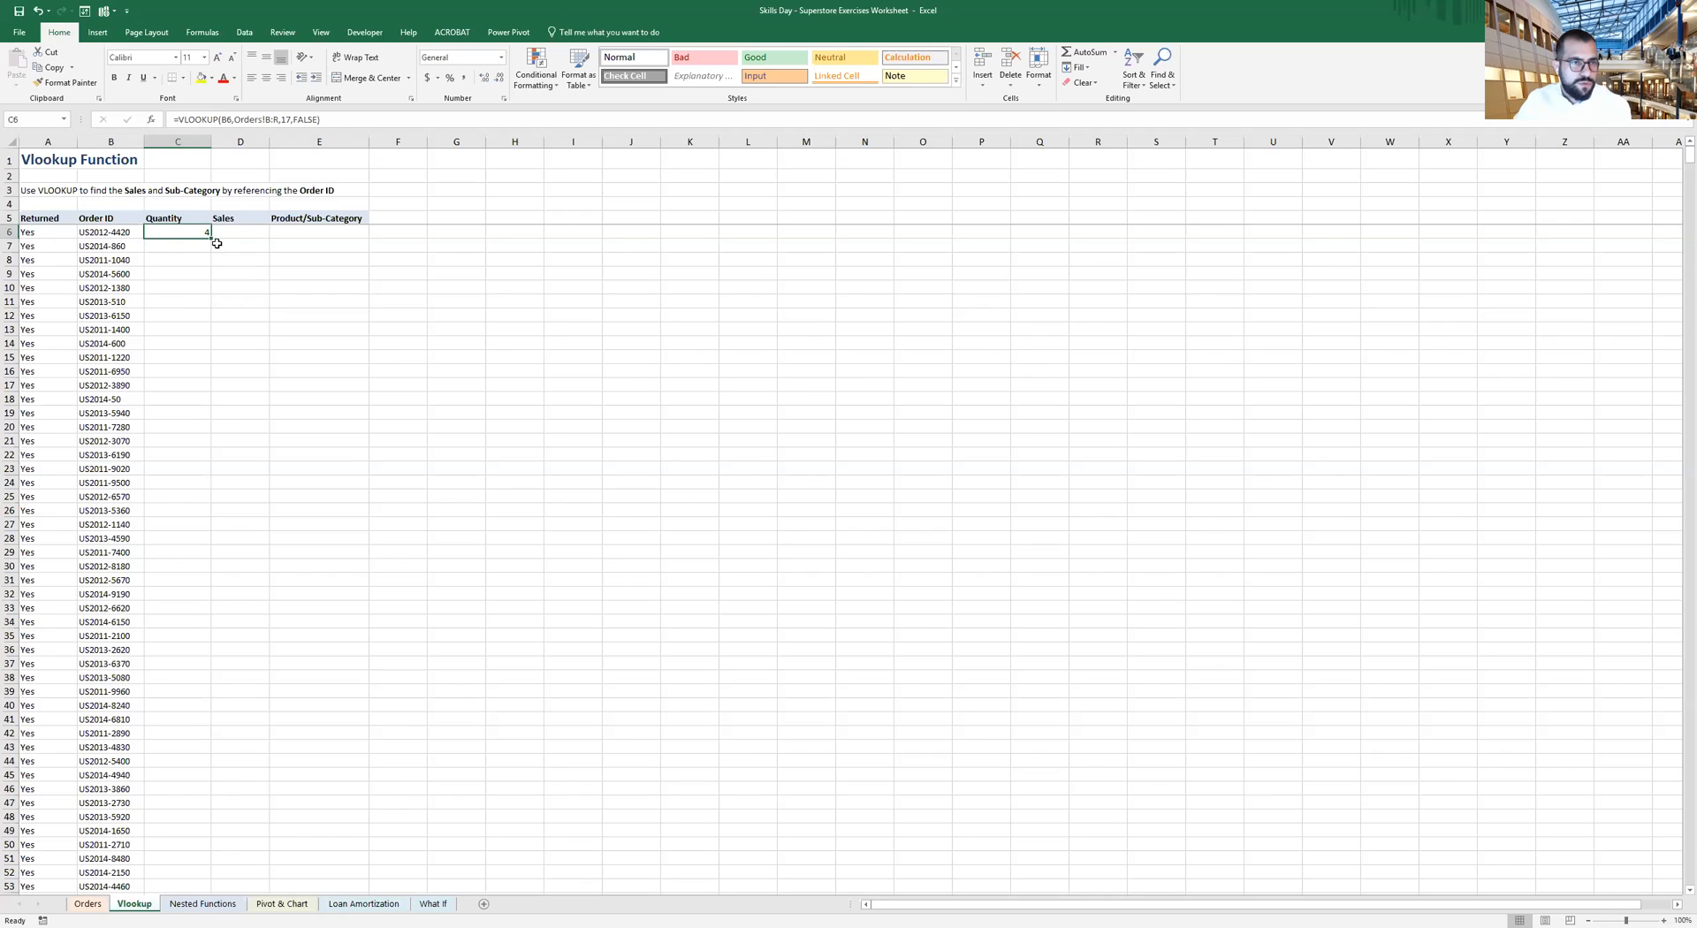
pyautogui.doubleClick(211, 238)
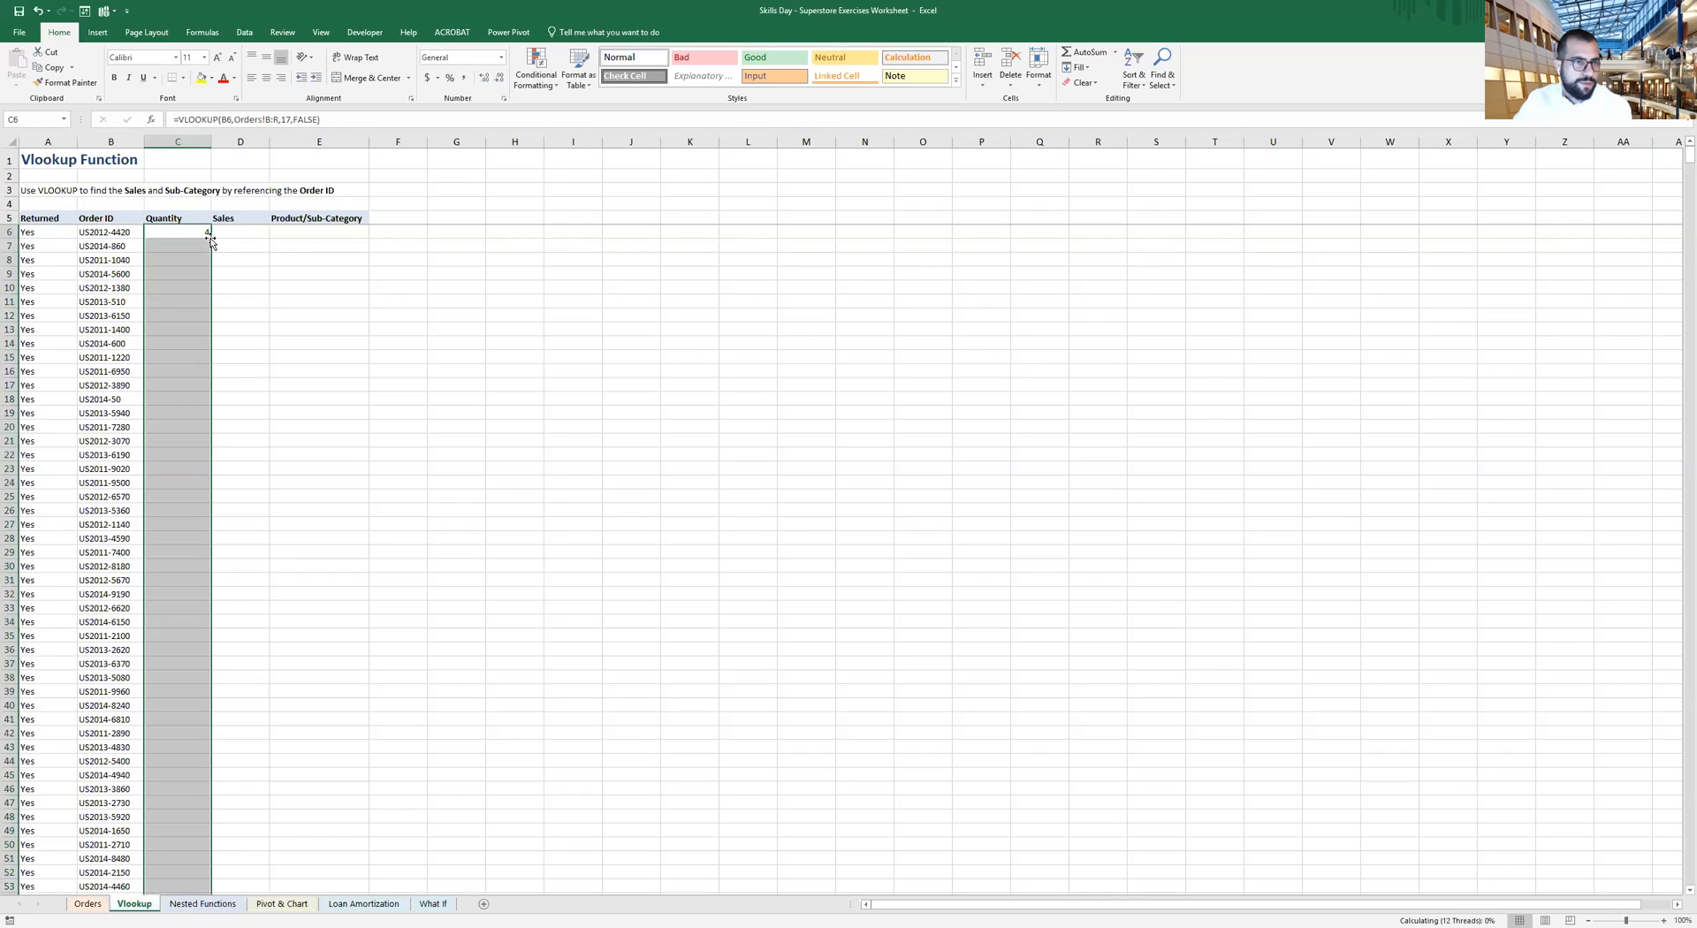
pyautogui.scroll(-9, 191, 621)
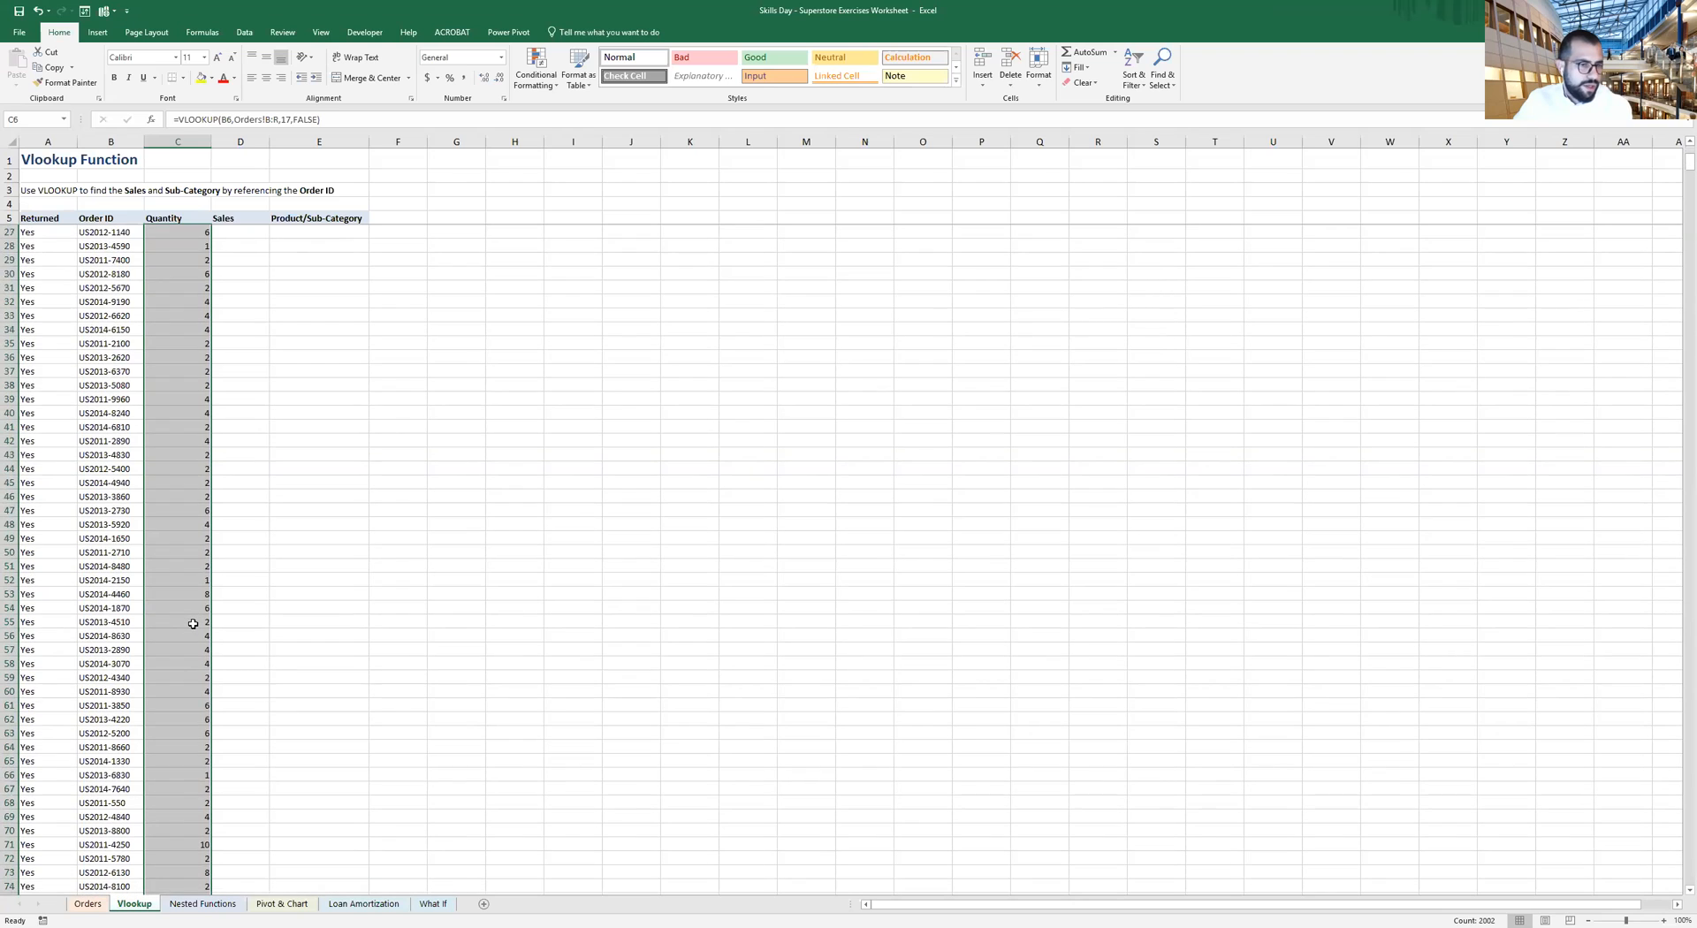
pyautogui.scroll(-7, 193, 624)
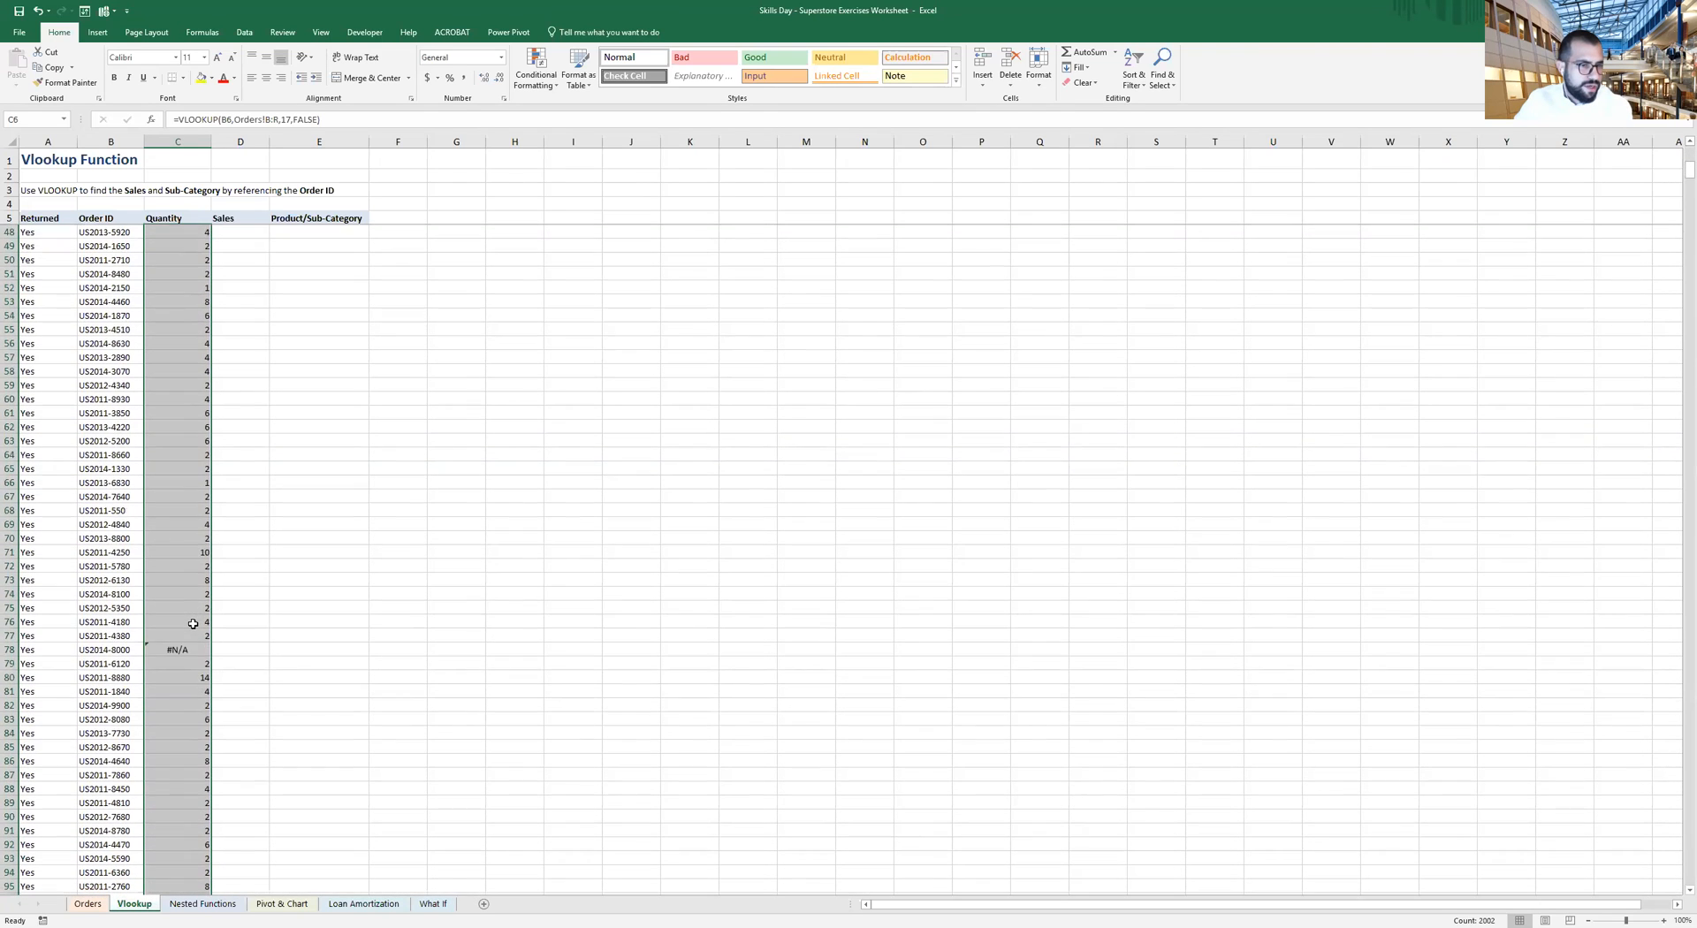
# Search the Orders sheet's Order ID filter list for the Order ID copied from B78, cancel the filter, and return to the Vlookup sheet
pyautogui.click(183, 567)
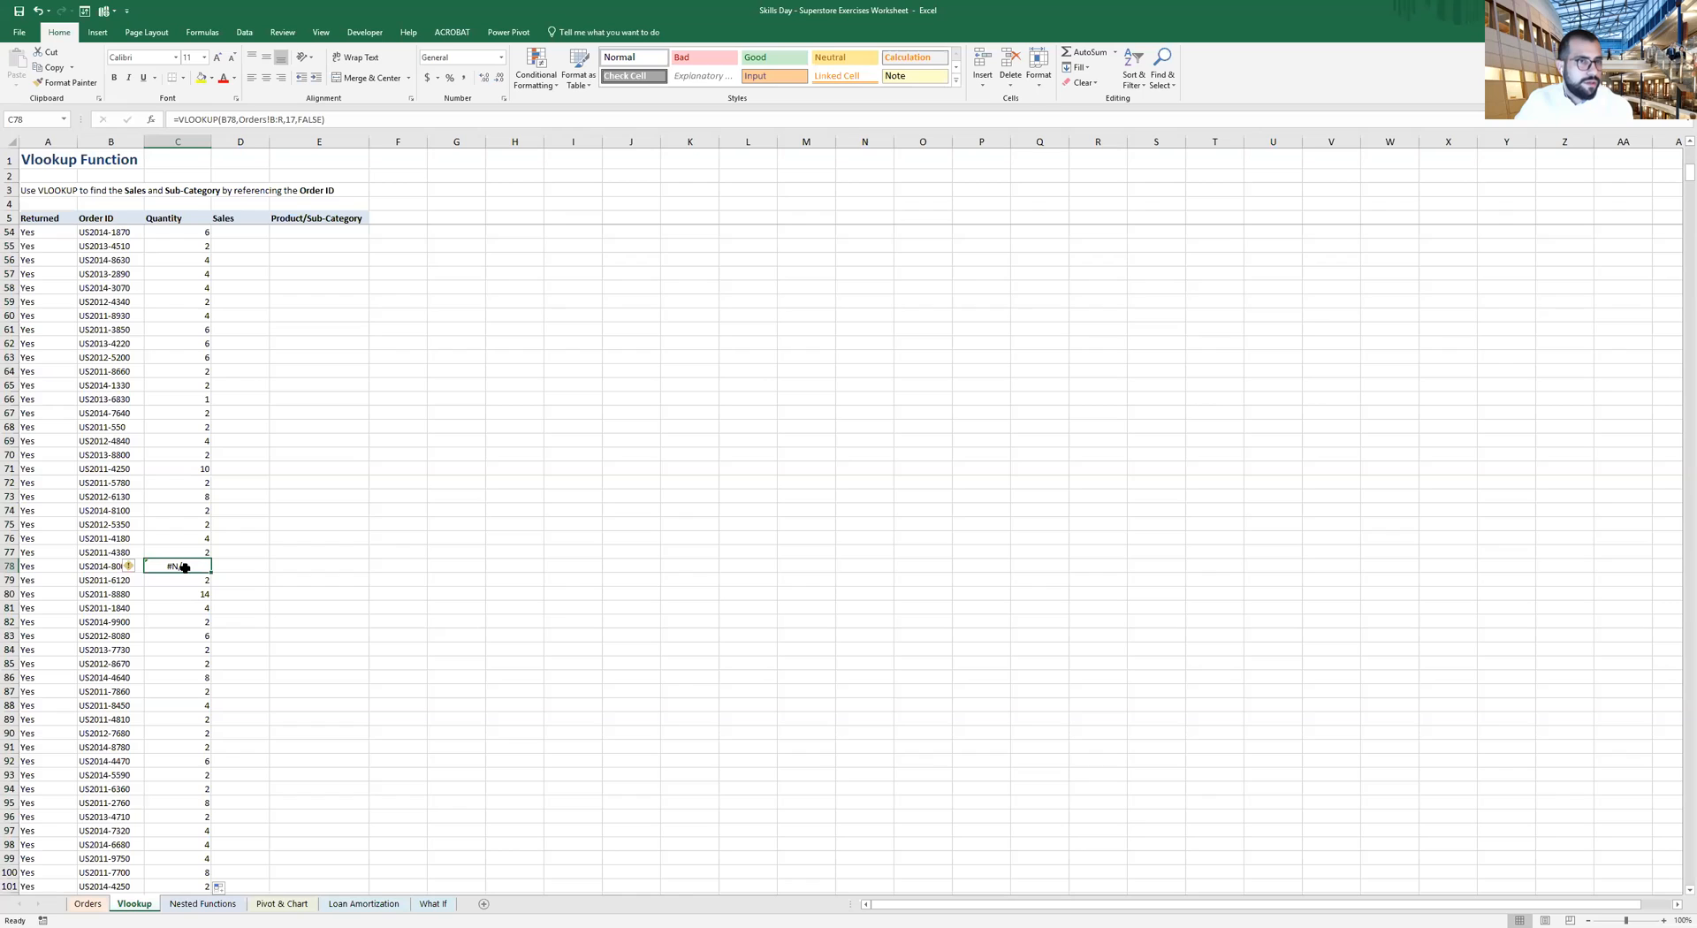
pyautogui.scroll(-2, 184, 568)
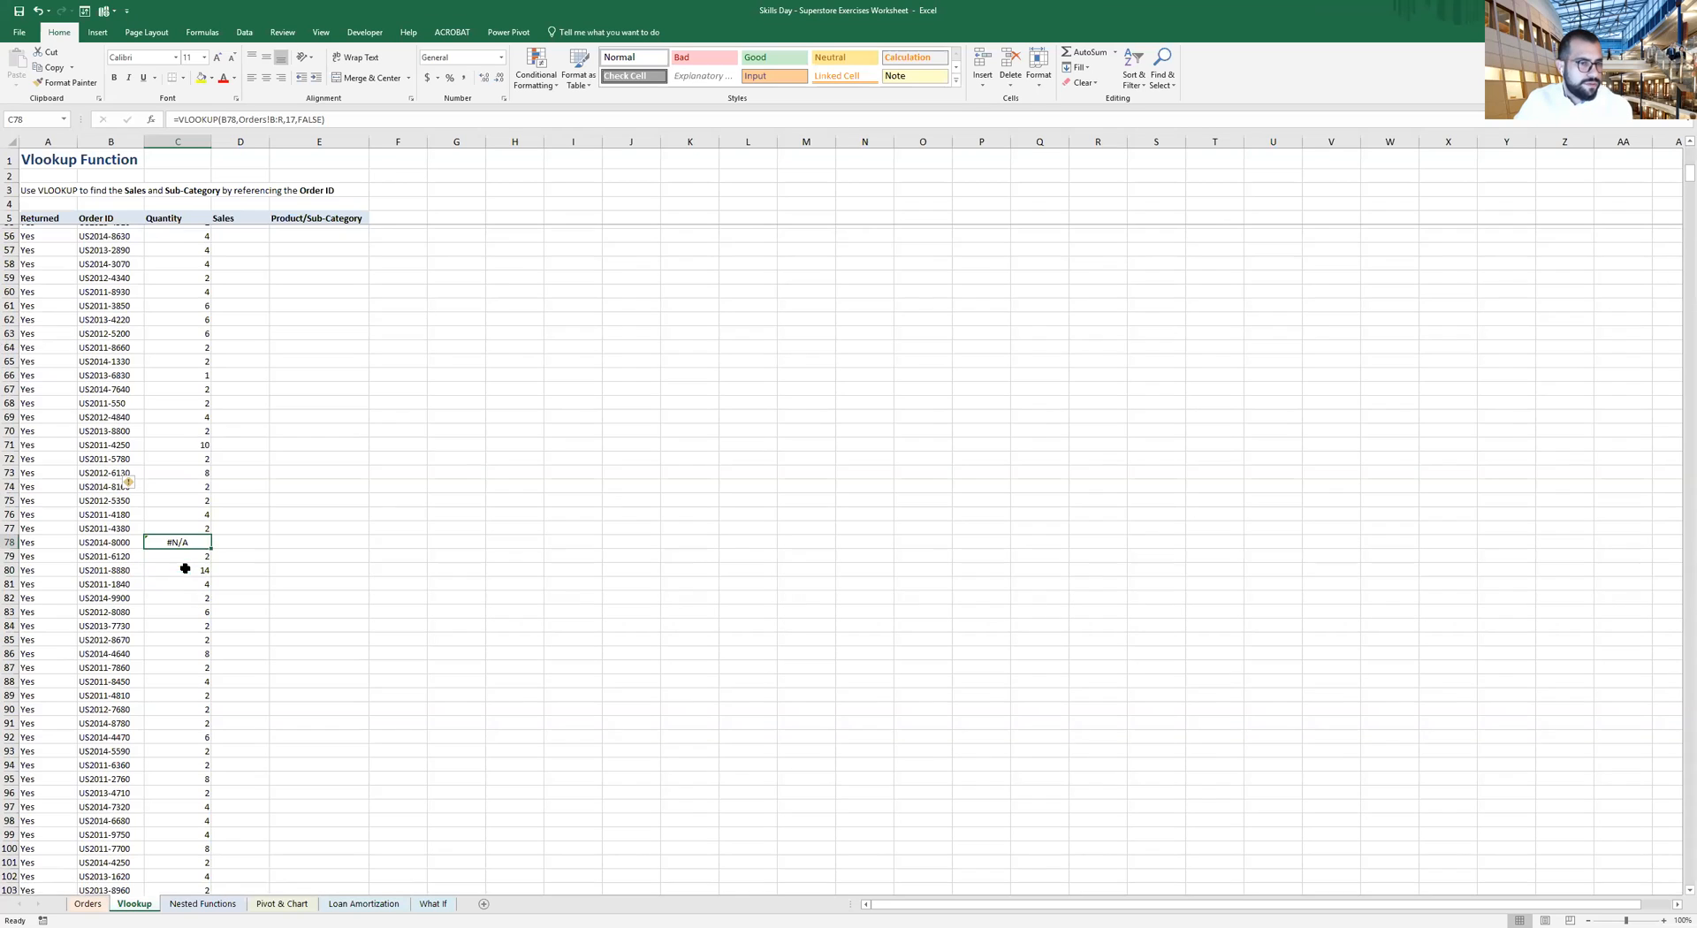
pyautogui.click(106, 485)
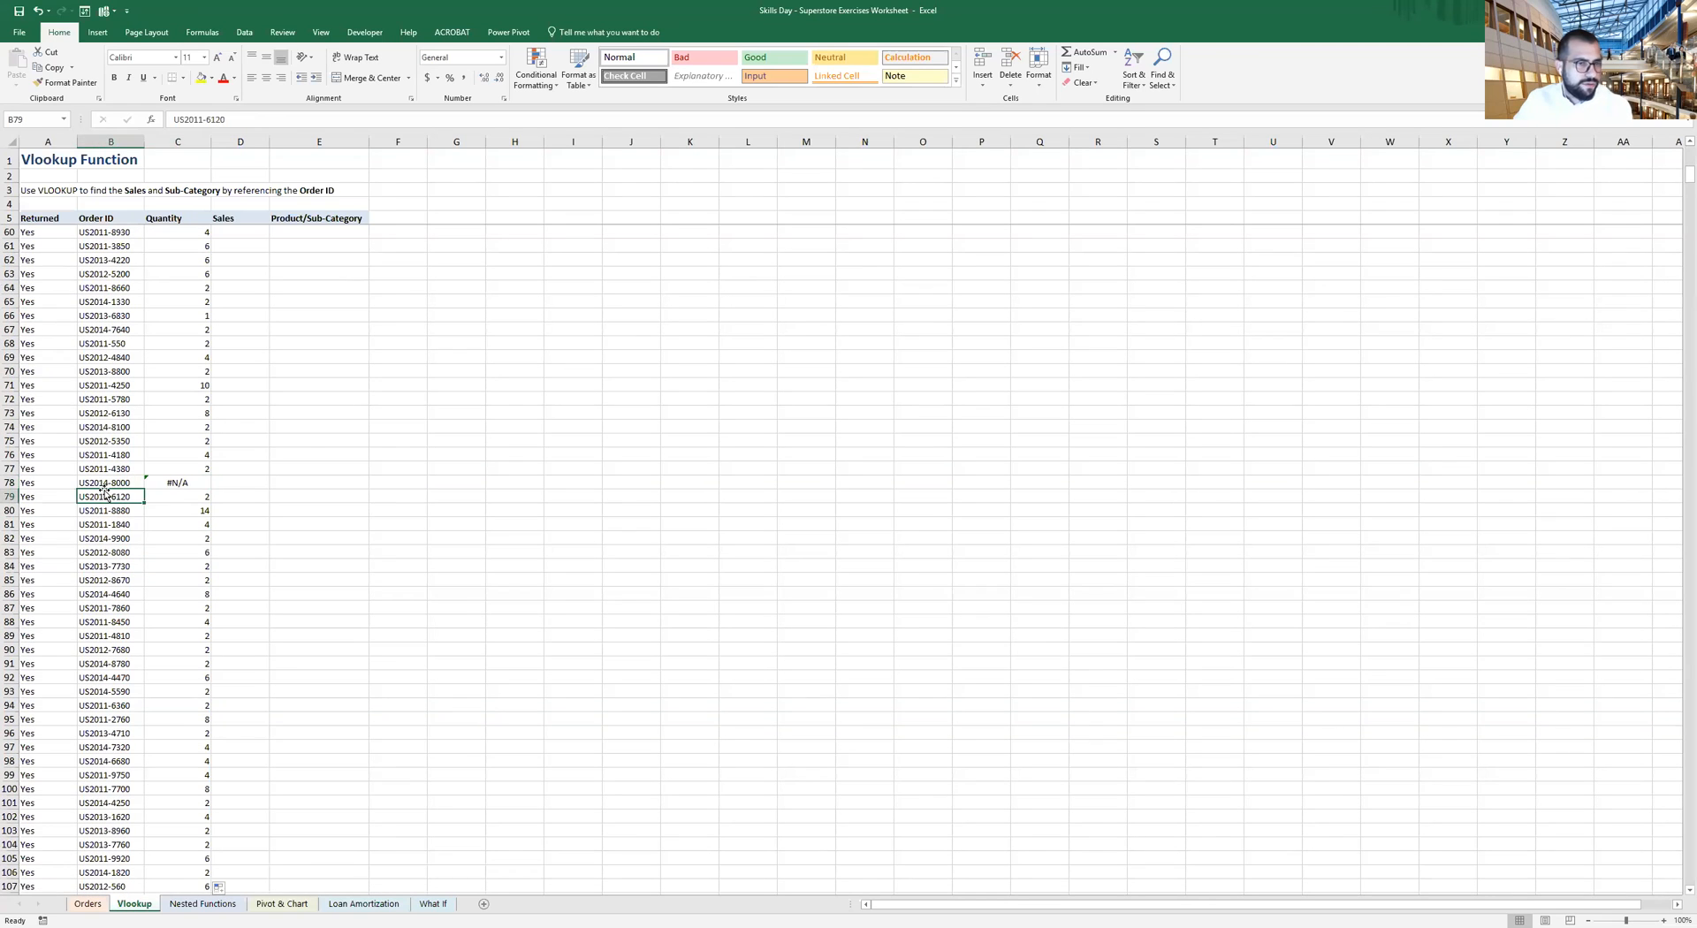
pyautogui.hotkey('ctrl', 'c')
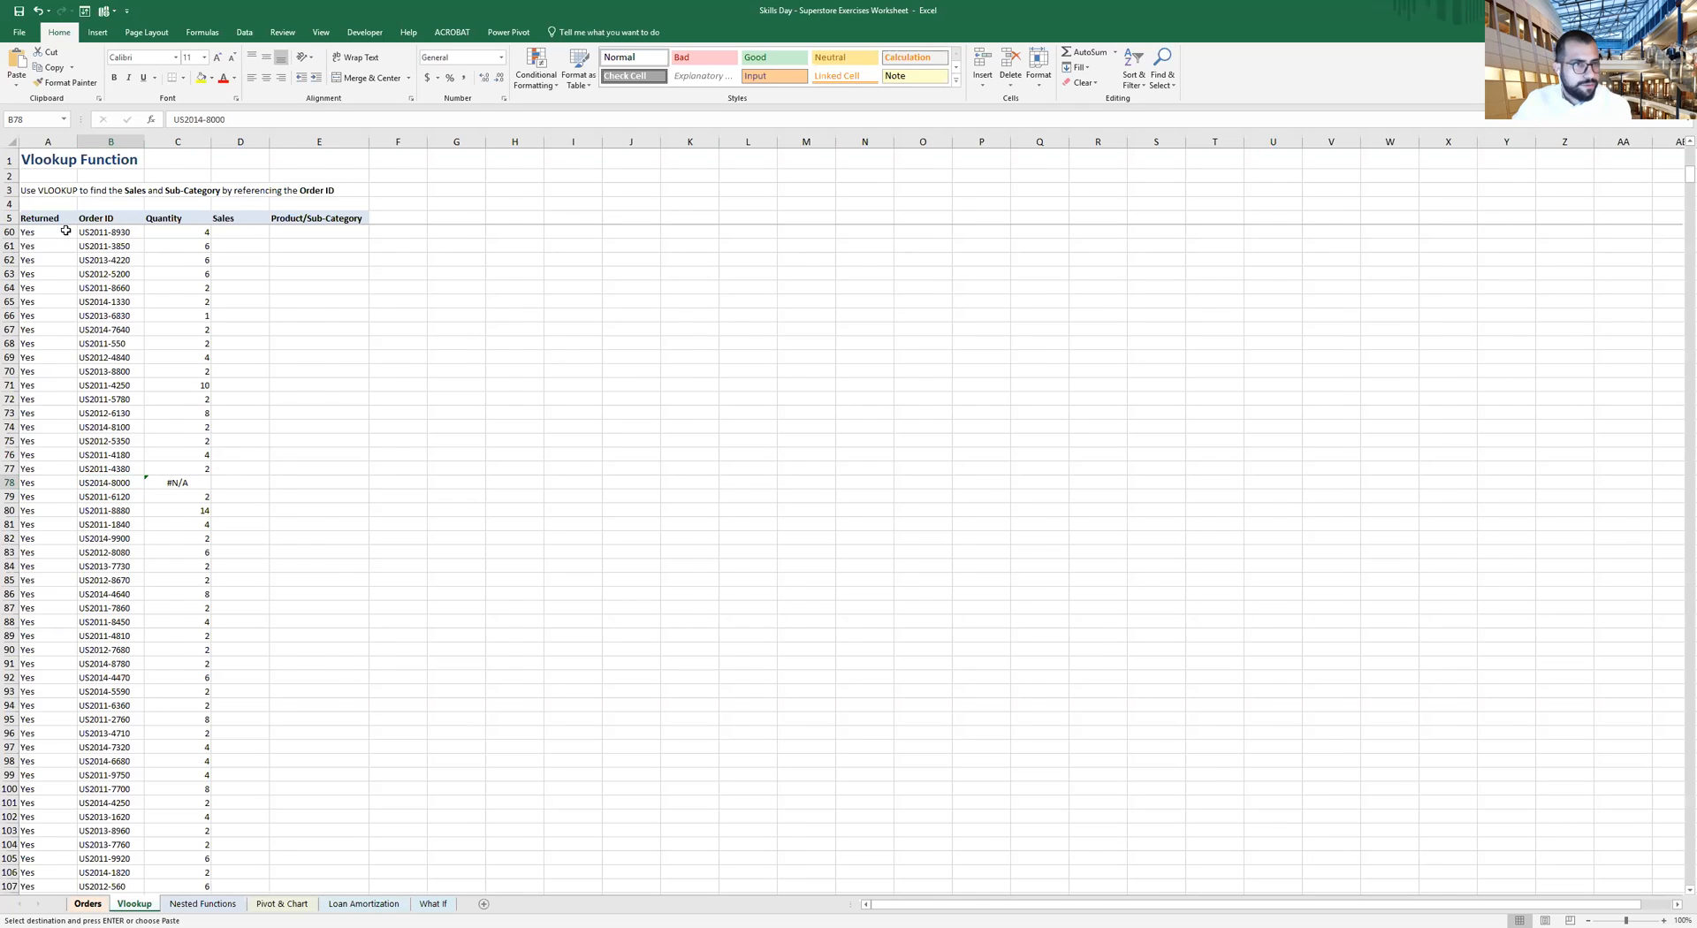
pyautogui.click(91, 903)
pyautogui.click(113, 155)
pyautogui.click(75, 268)
pyautogui.hotkey('ctrl', 'v')
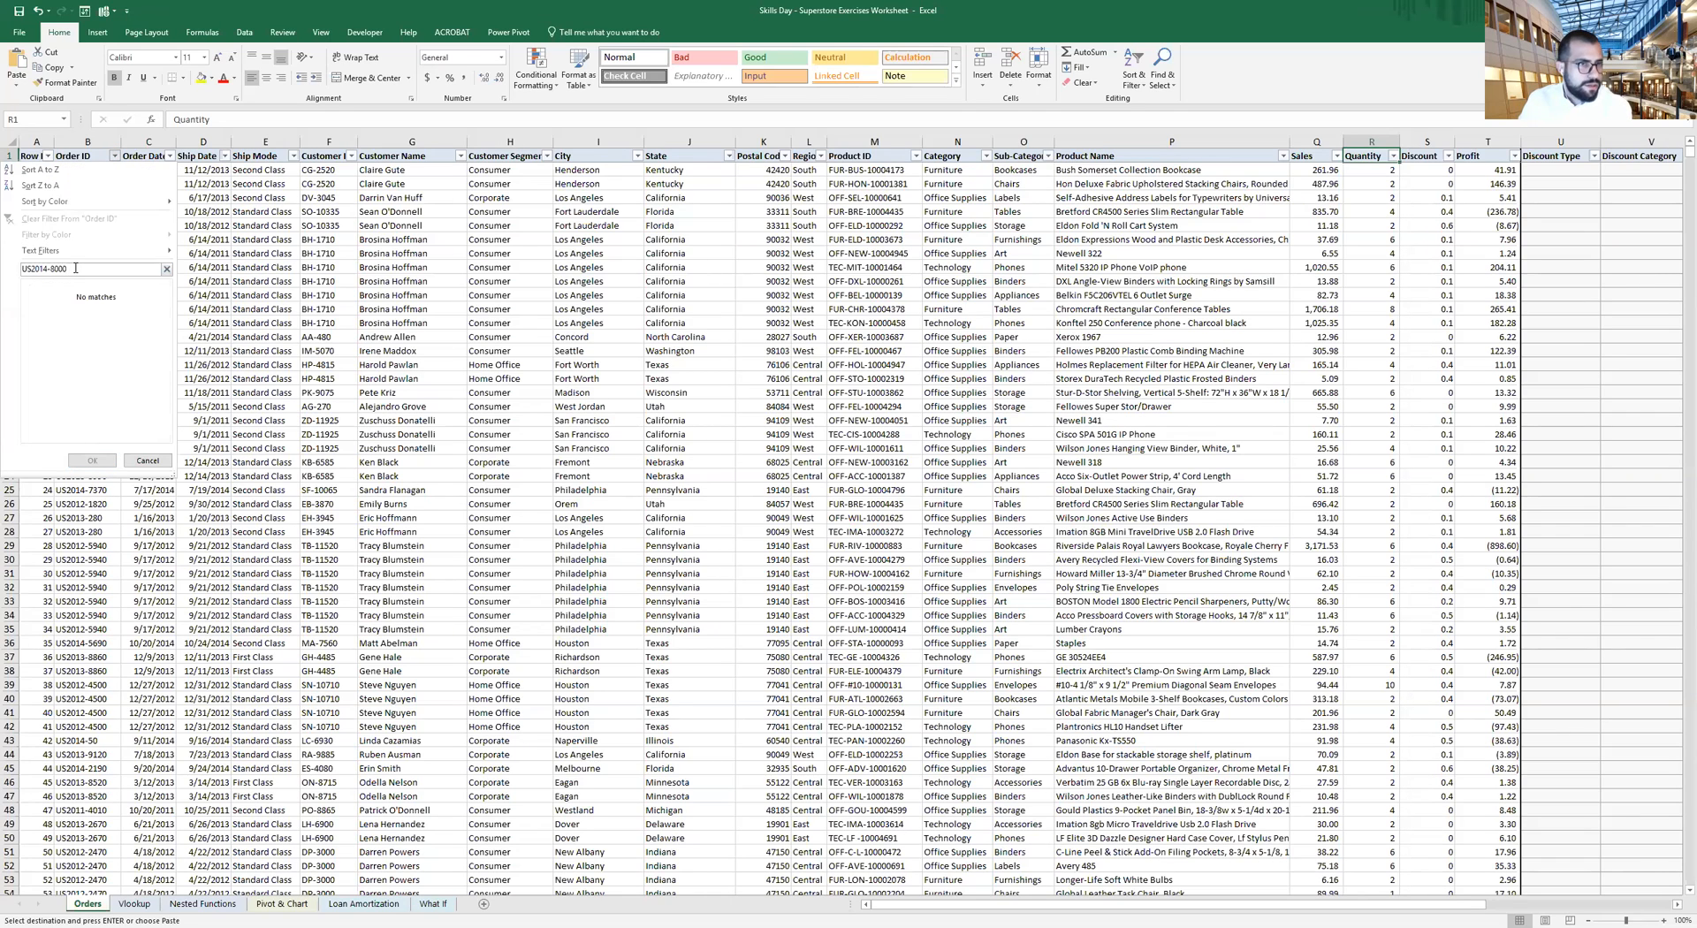
pyautogui.click(166, 269)
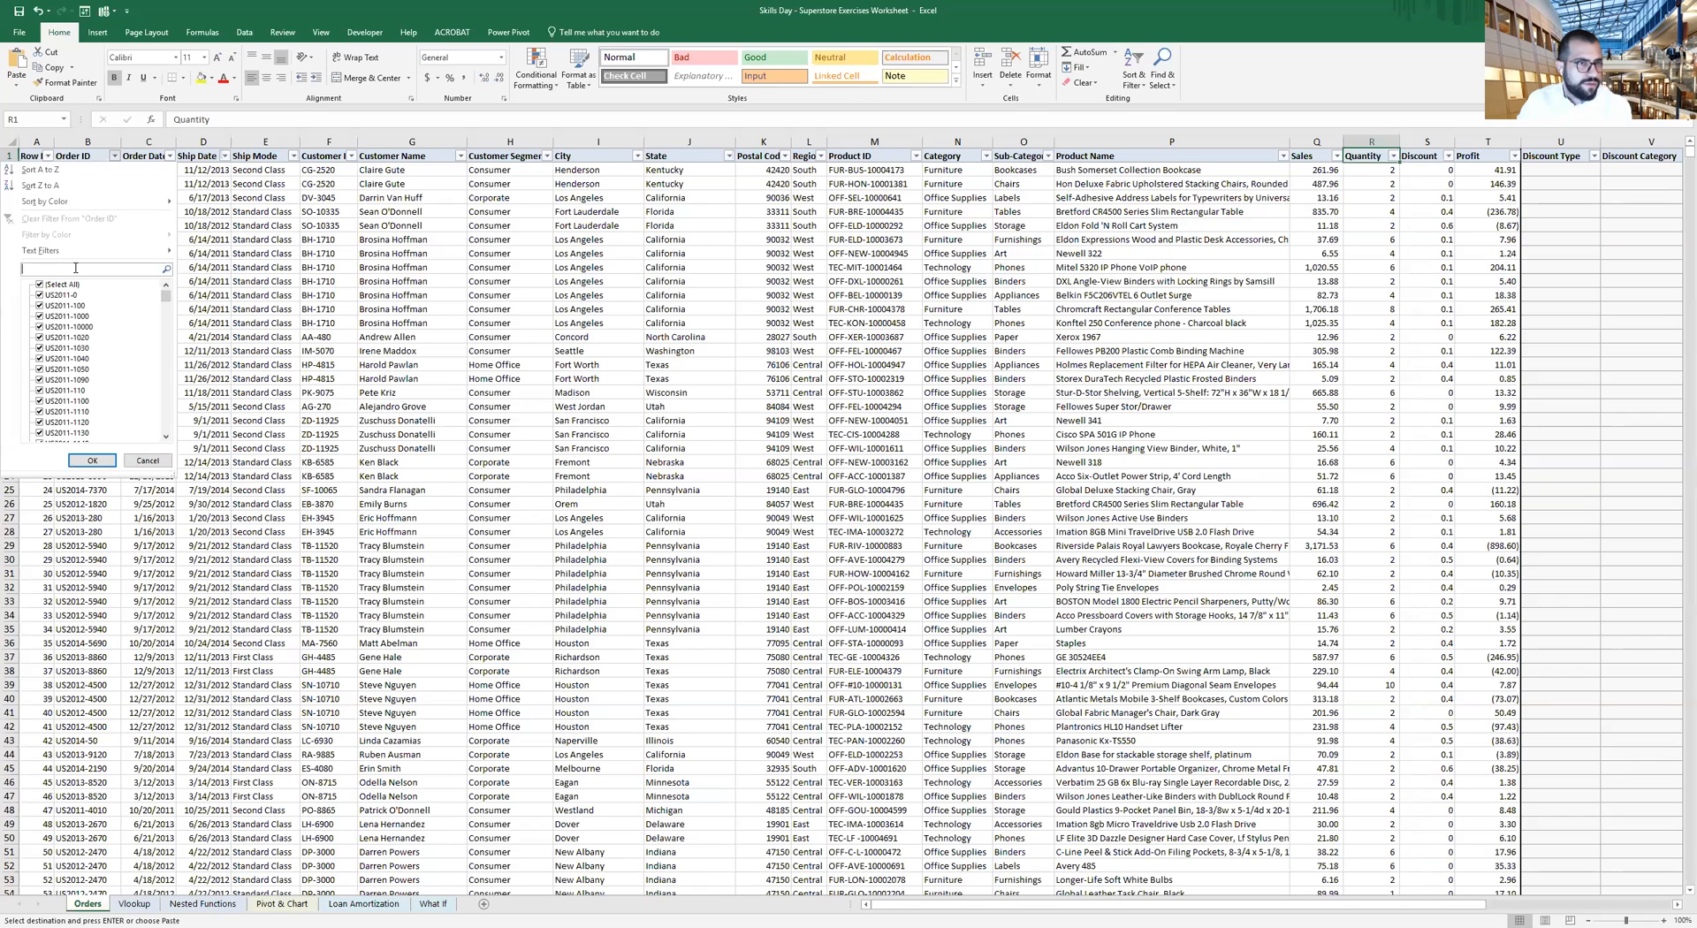
pyautogui.click(147, 461)
pyautogui.click(134, 904)
pyautogui.scroll(-7, 109, 510)
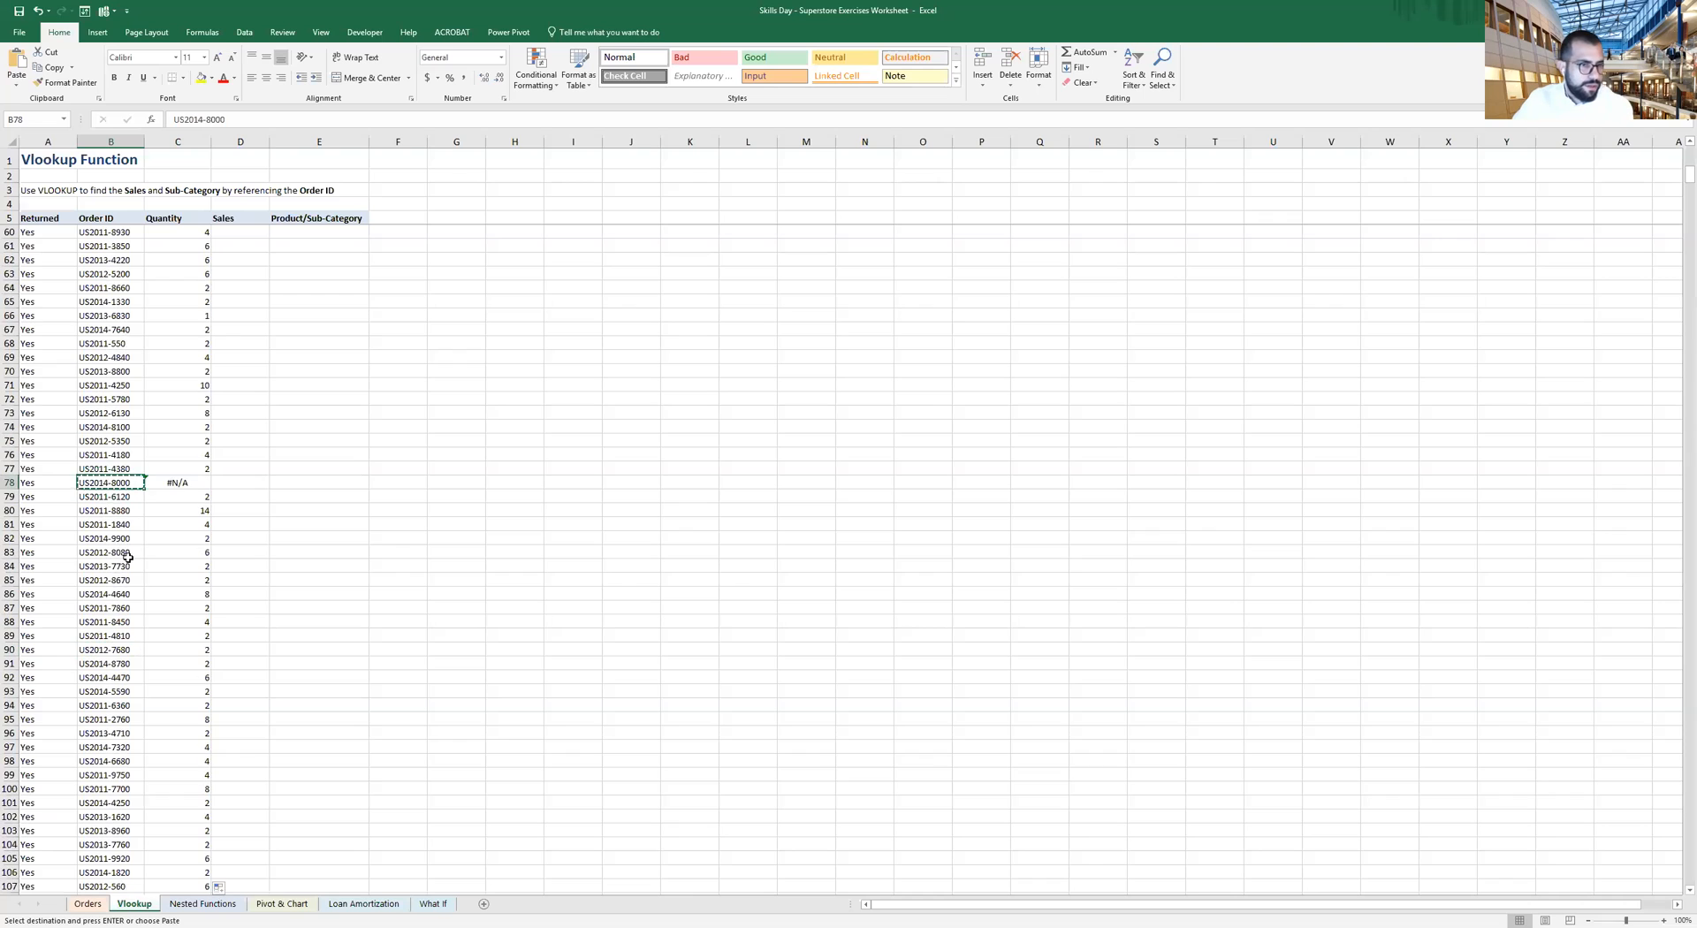
pyautogui.scroll(20, 159, 371)
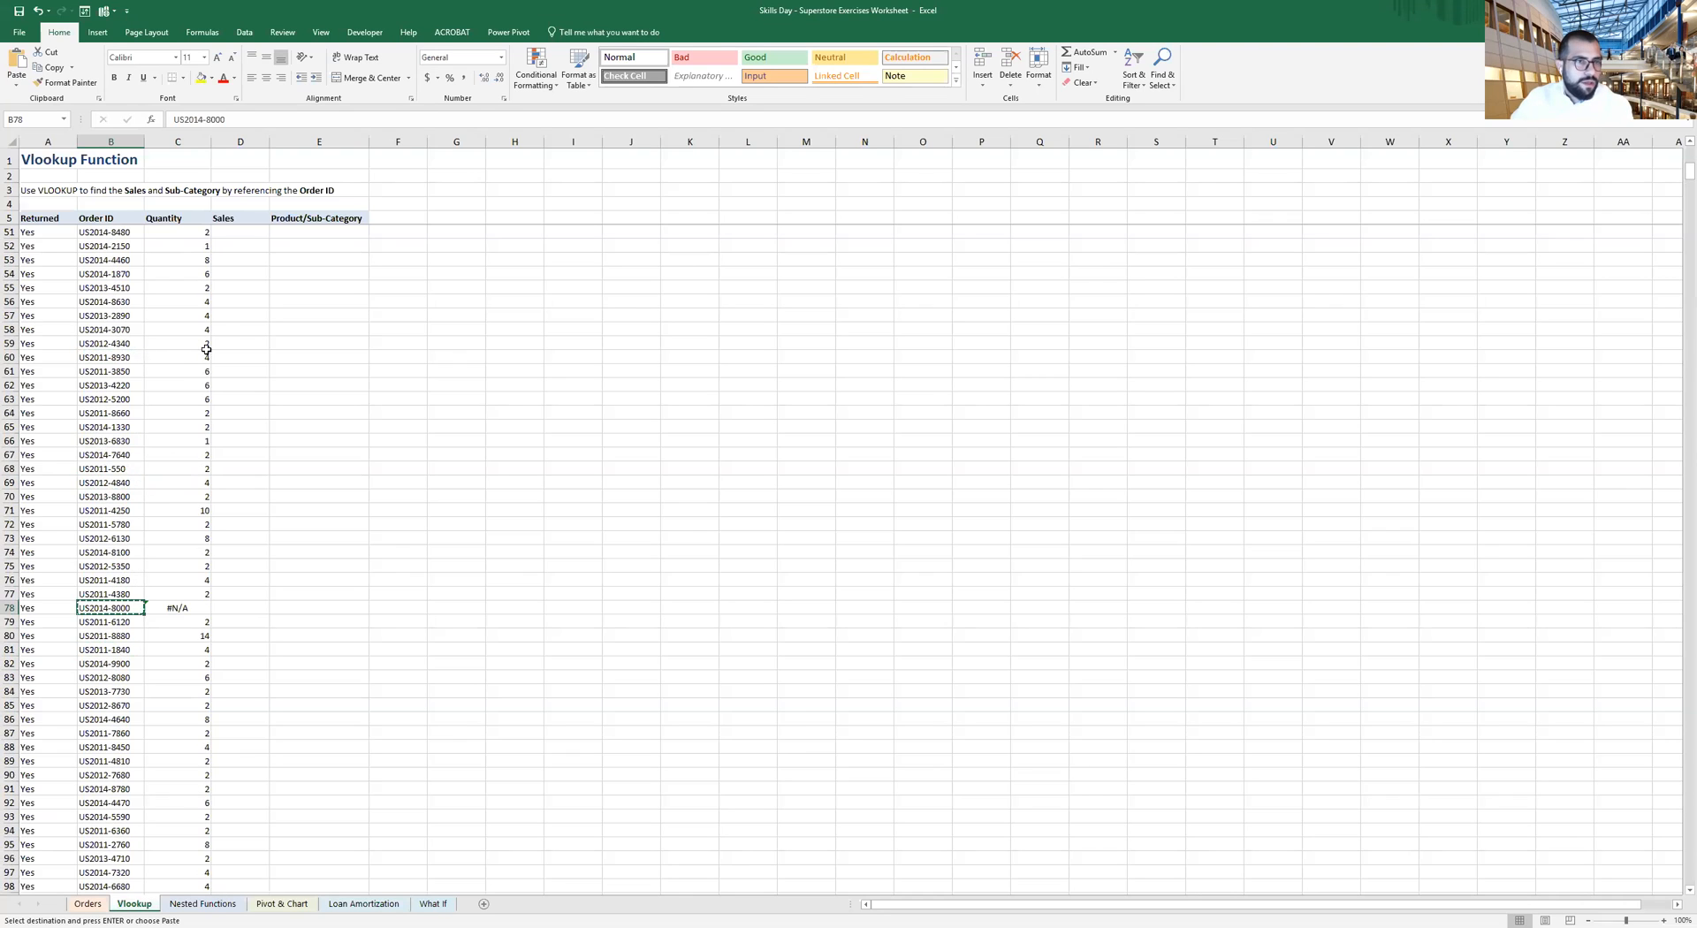
pyautogui.click(190, 233)
pyautogui.click(234, 233)
pyautogui.click(182, 233)
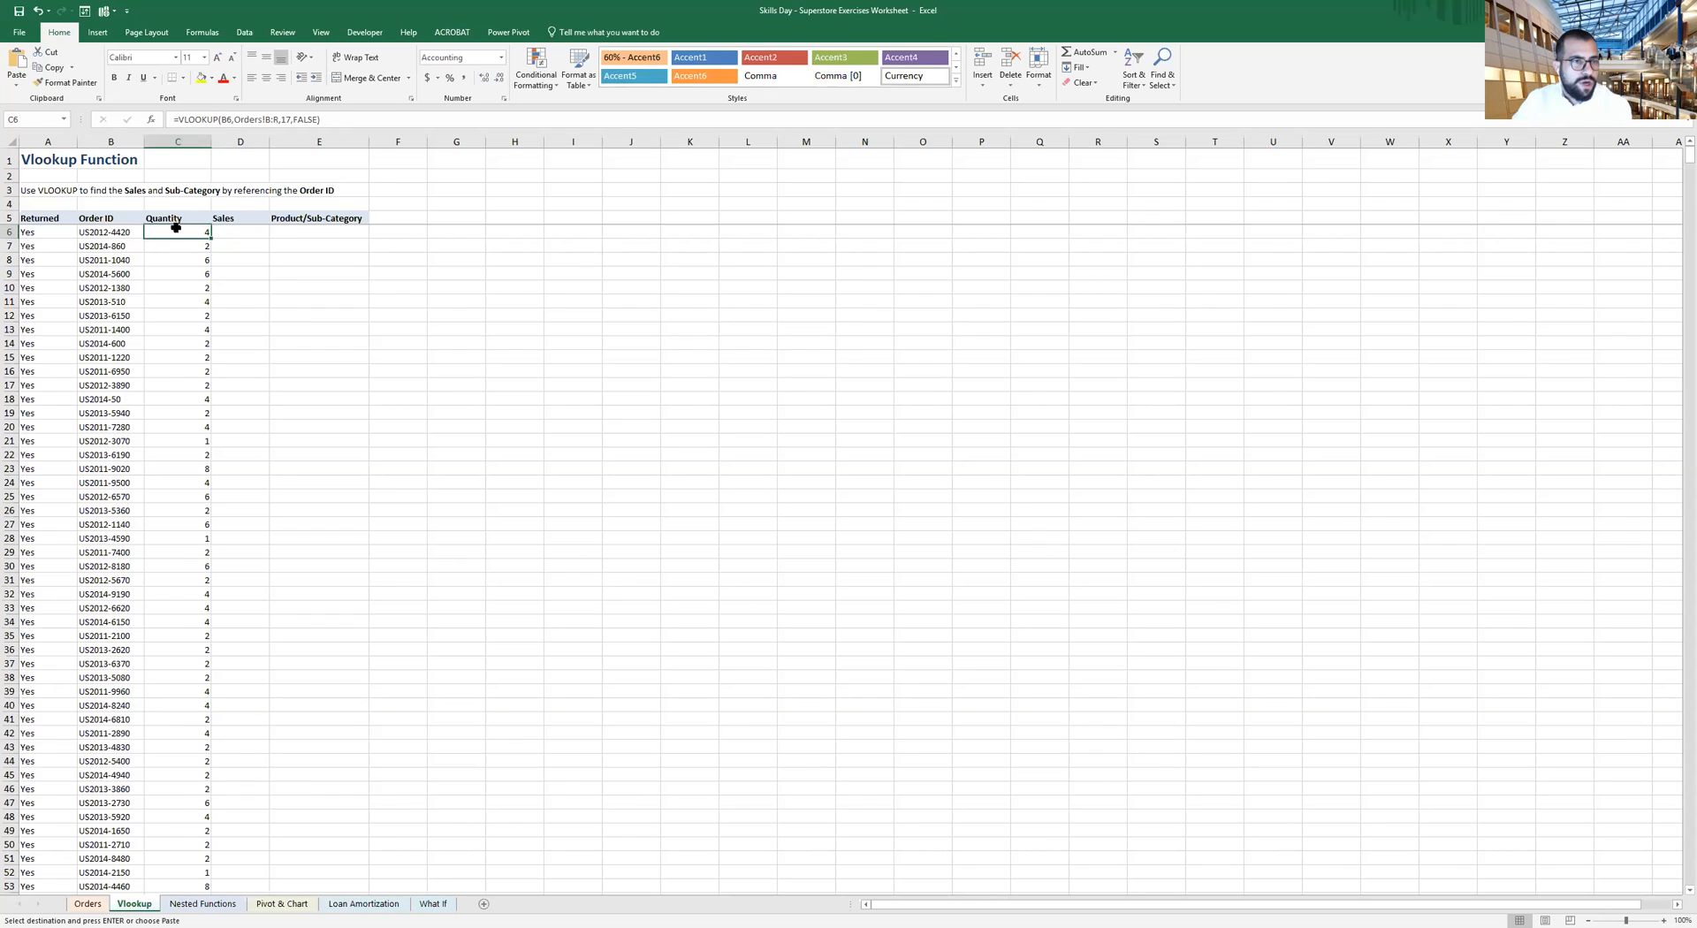
pyautogui.click(110, 232)
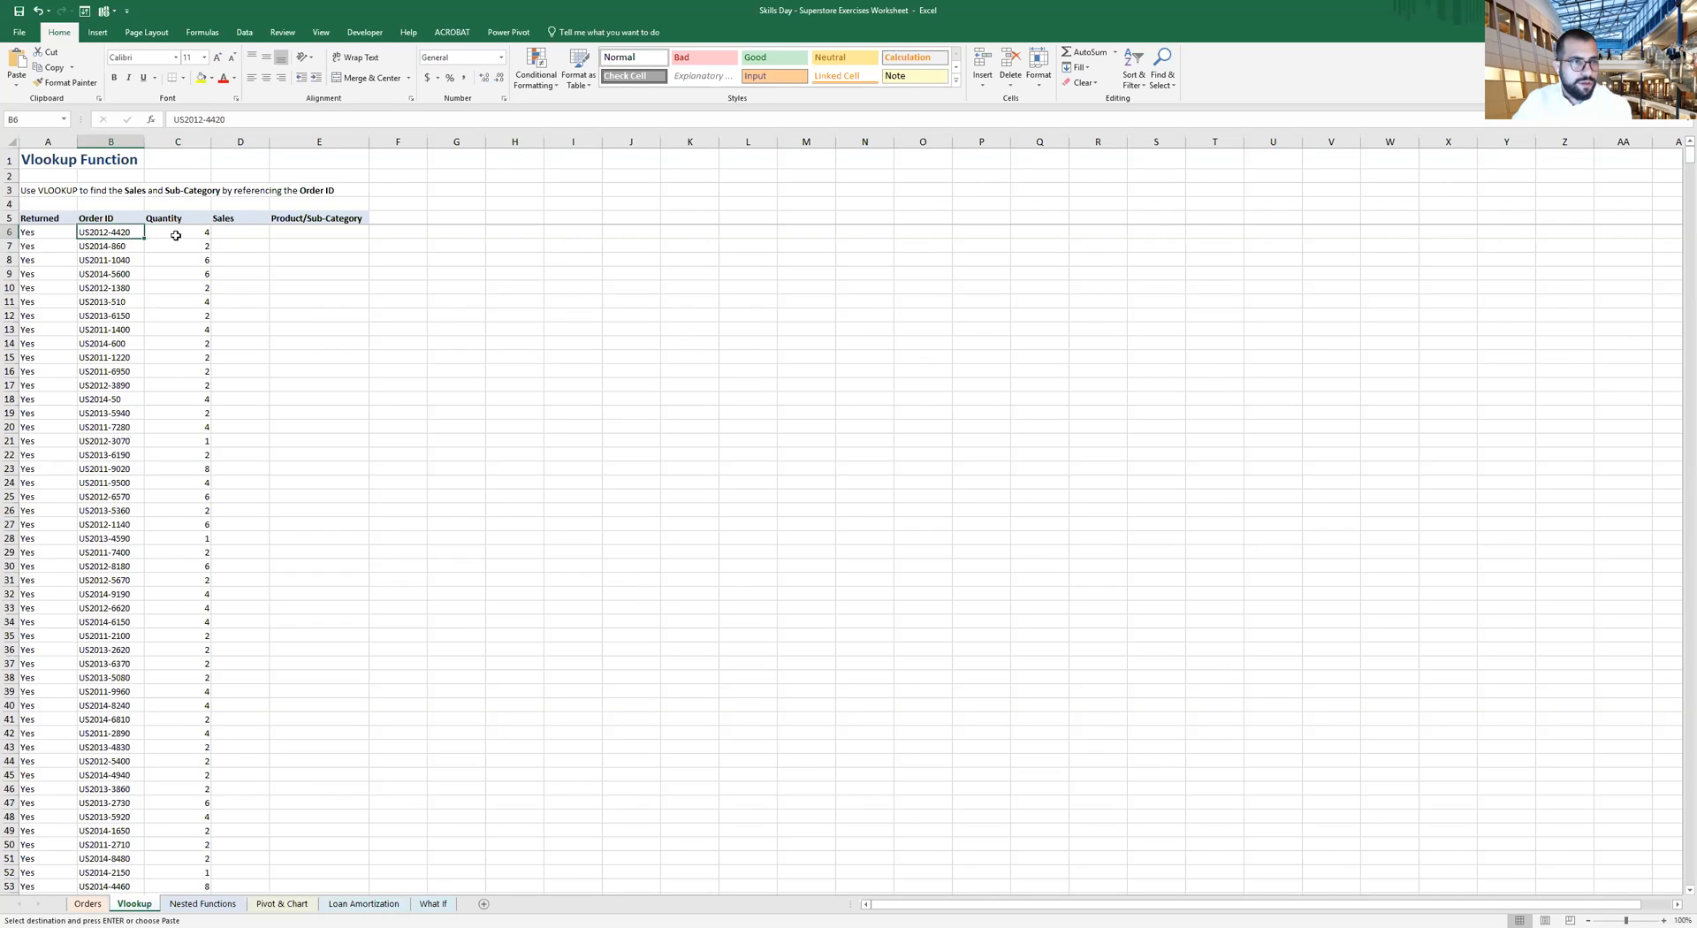
pyautogui.click(223, 232)
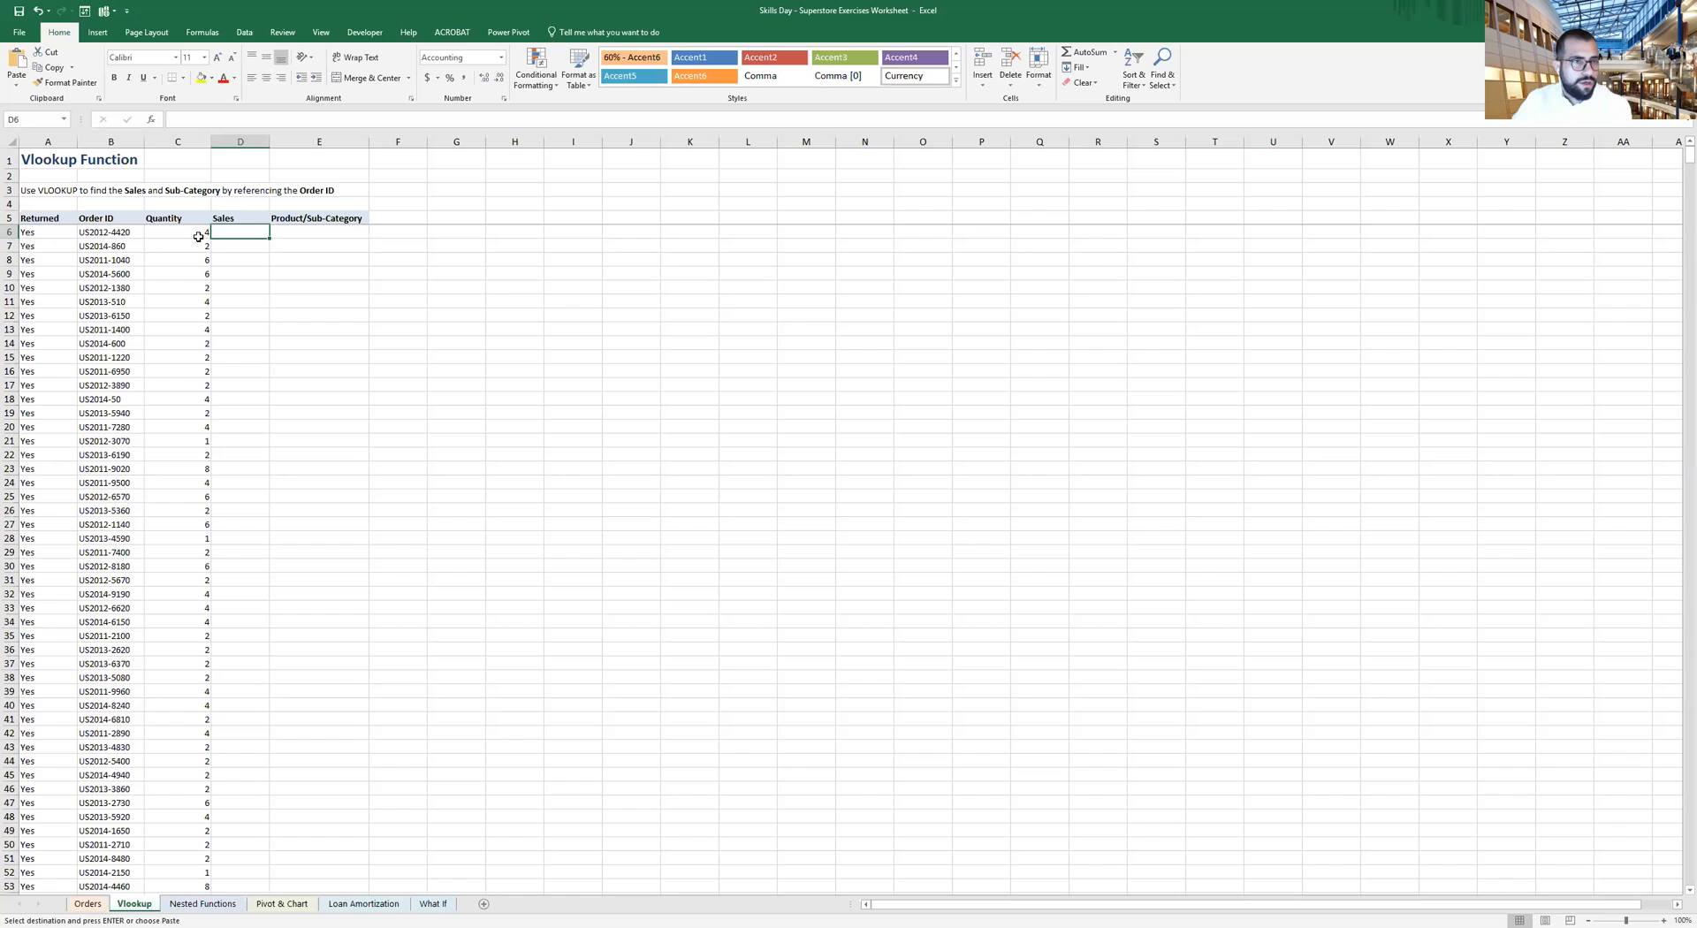
# Clear the copy selection and insert a blank column before the Sales column on the Vlookup sheet, with its header cell D5 selected
pyautogui.rightClick(239, 142)
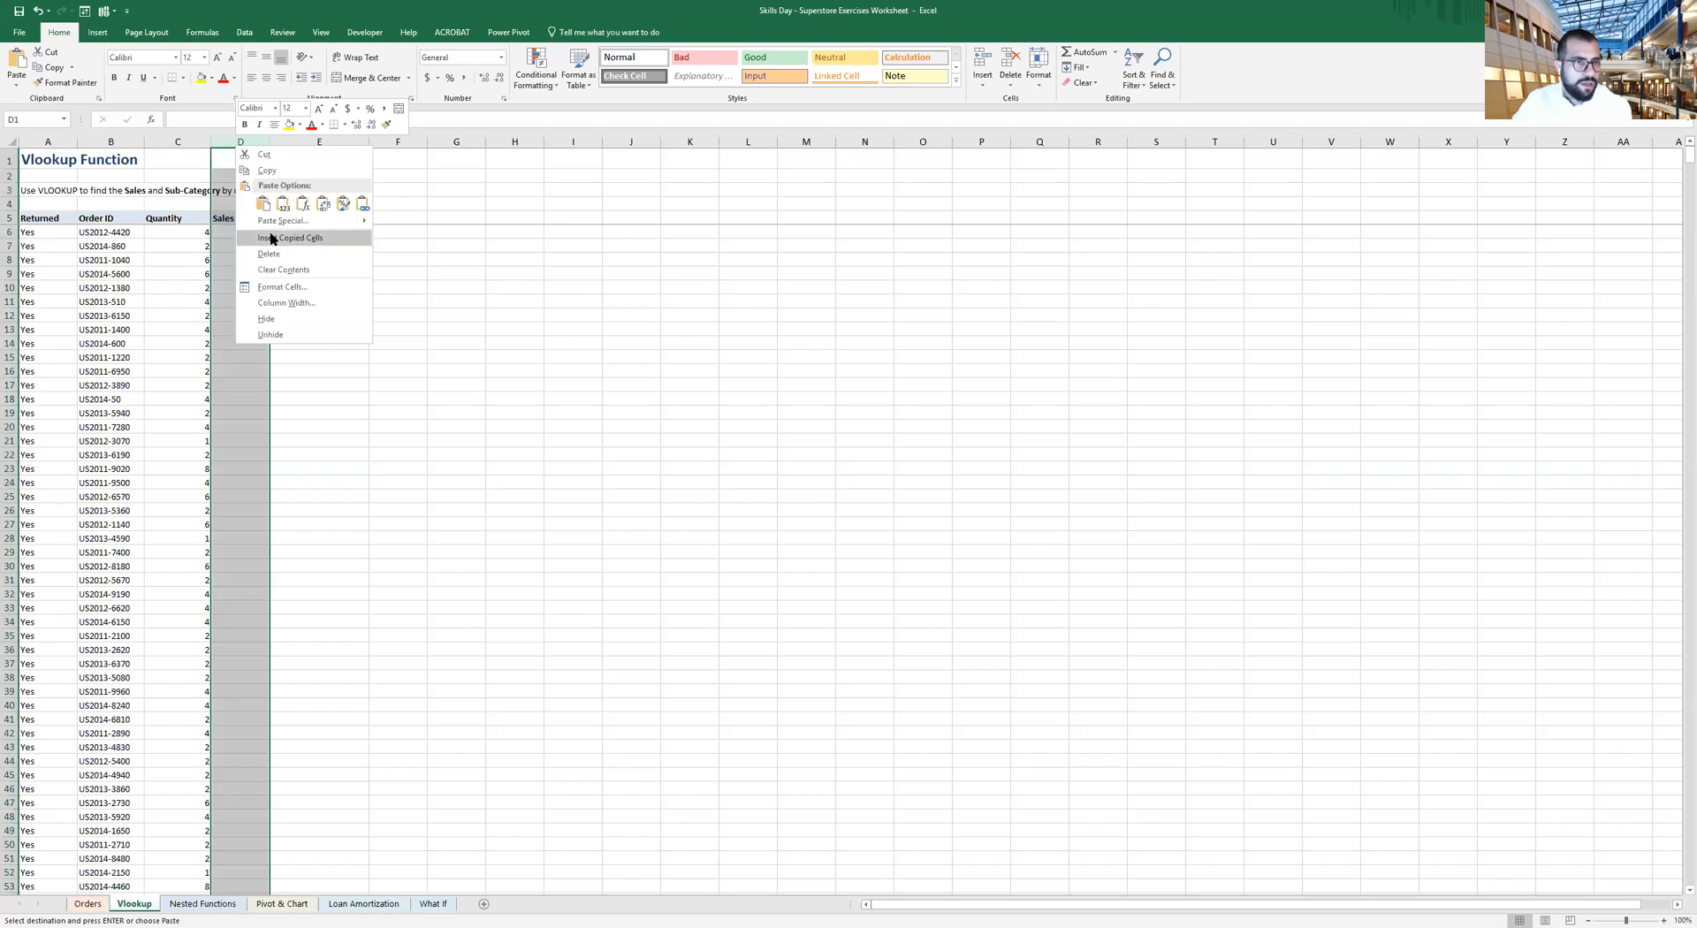
pyautogui.press('Escape')
pyautogui.press('Escape')
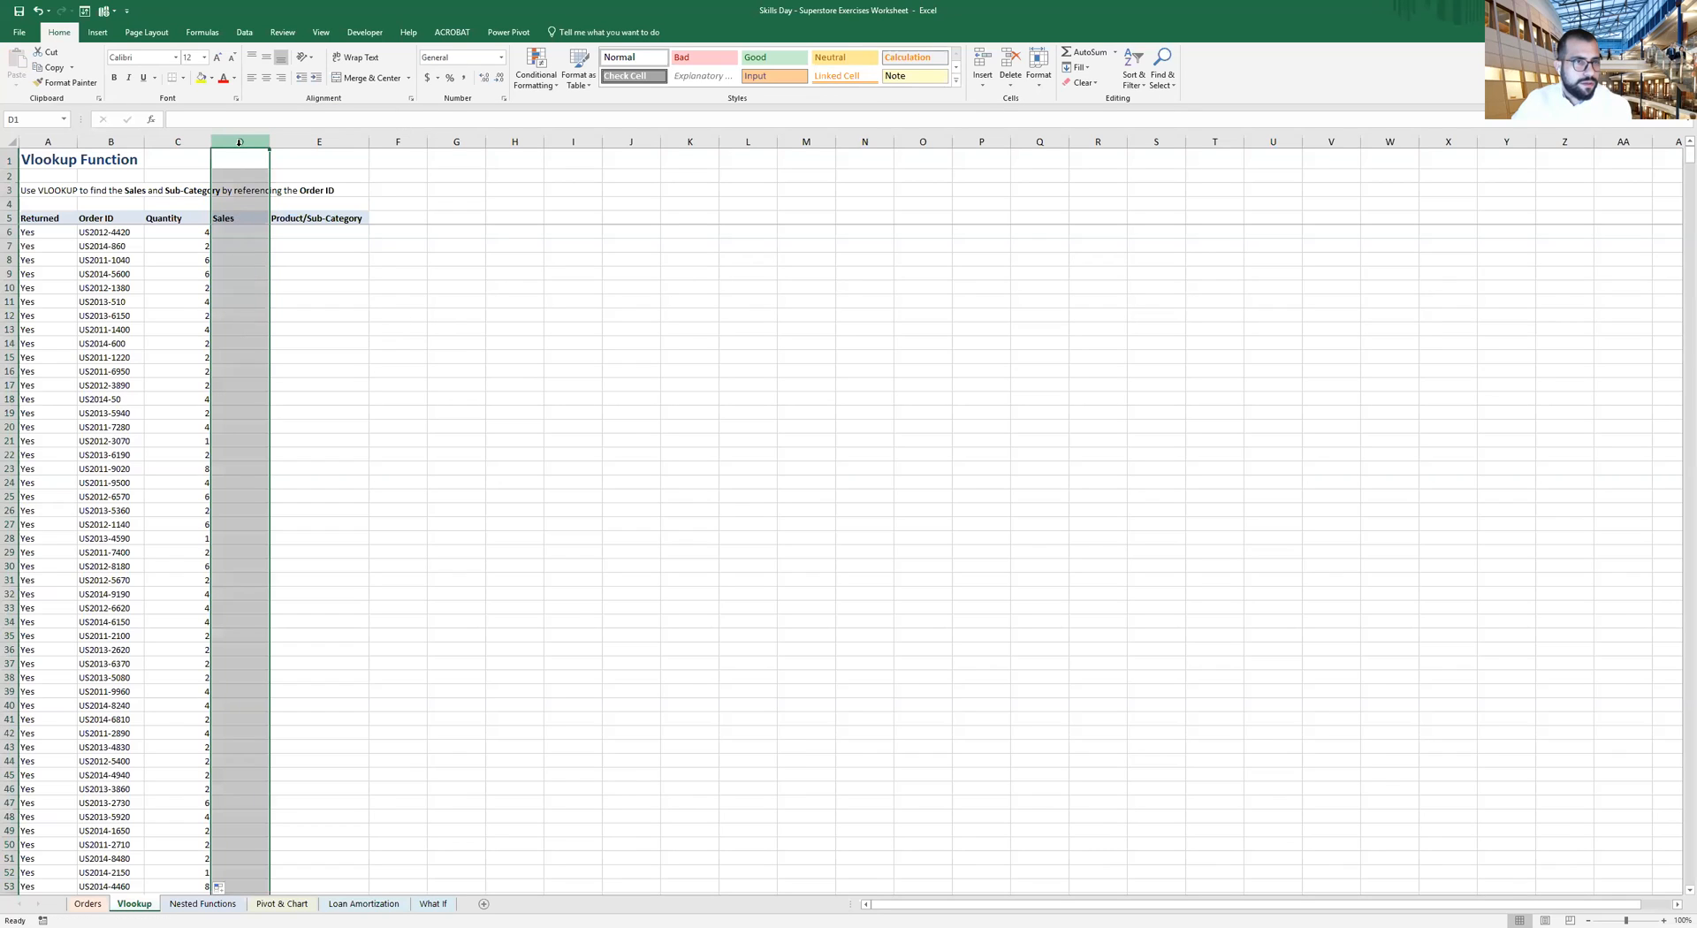
pyautogui.rightClick(238, 142)
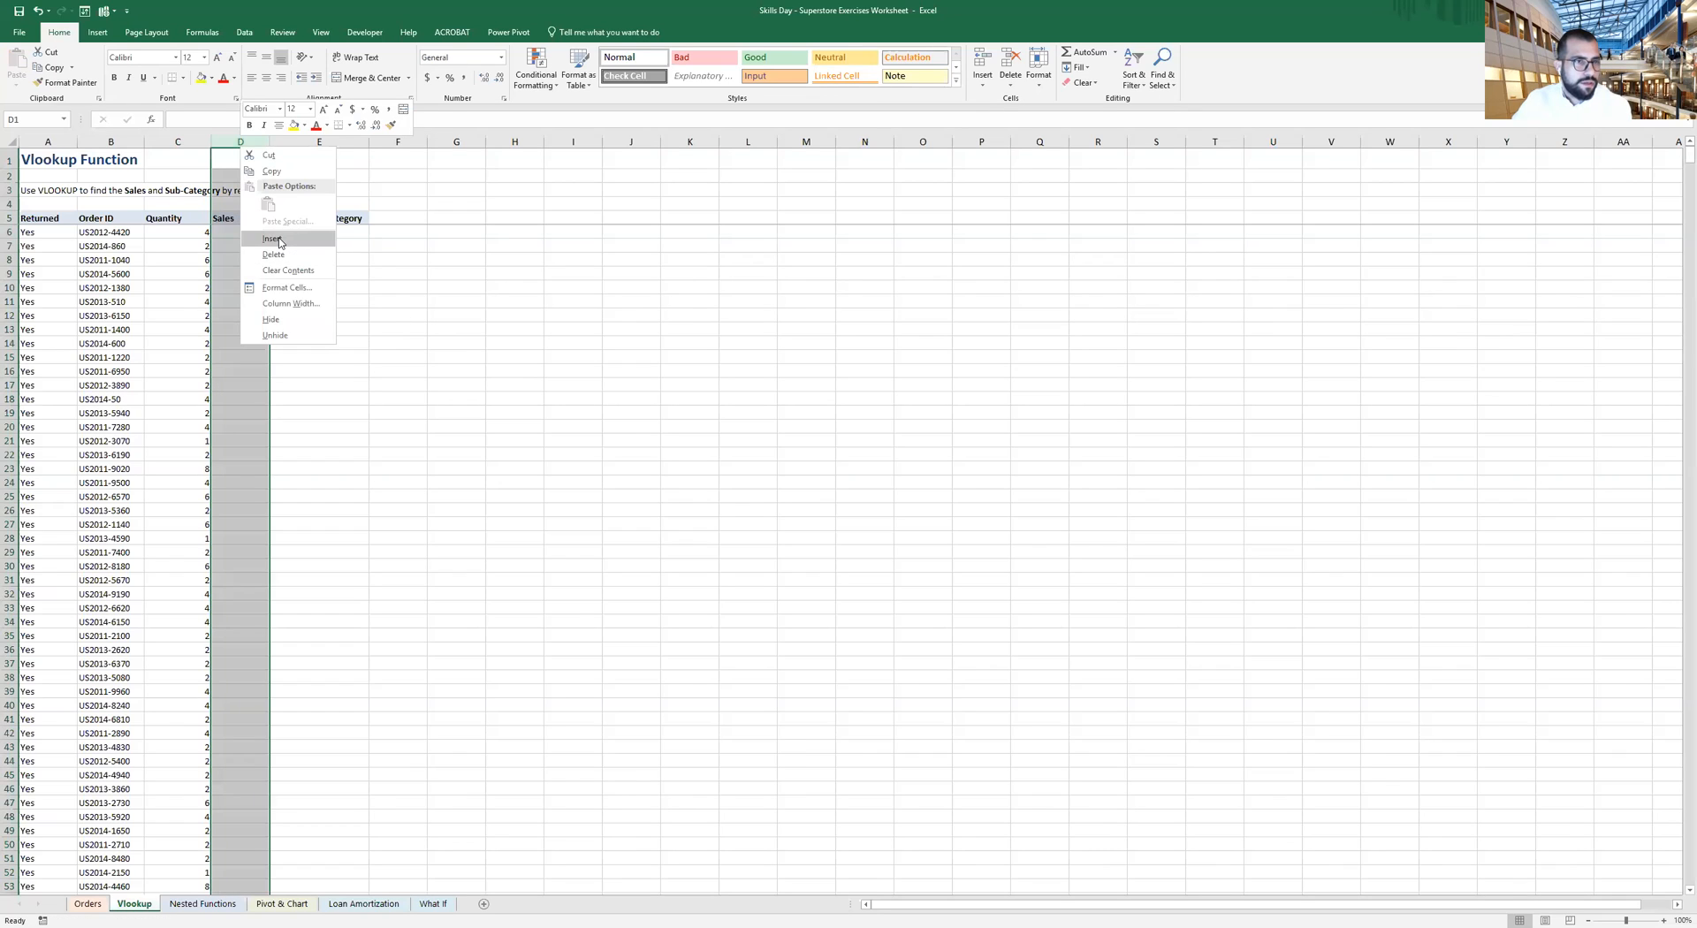
pyautogui.click(269, 239)
pyautogui.click(244, 219)
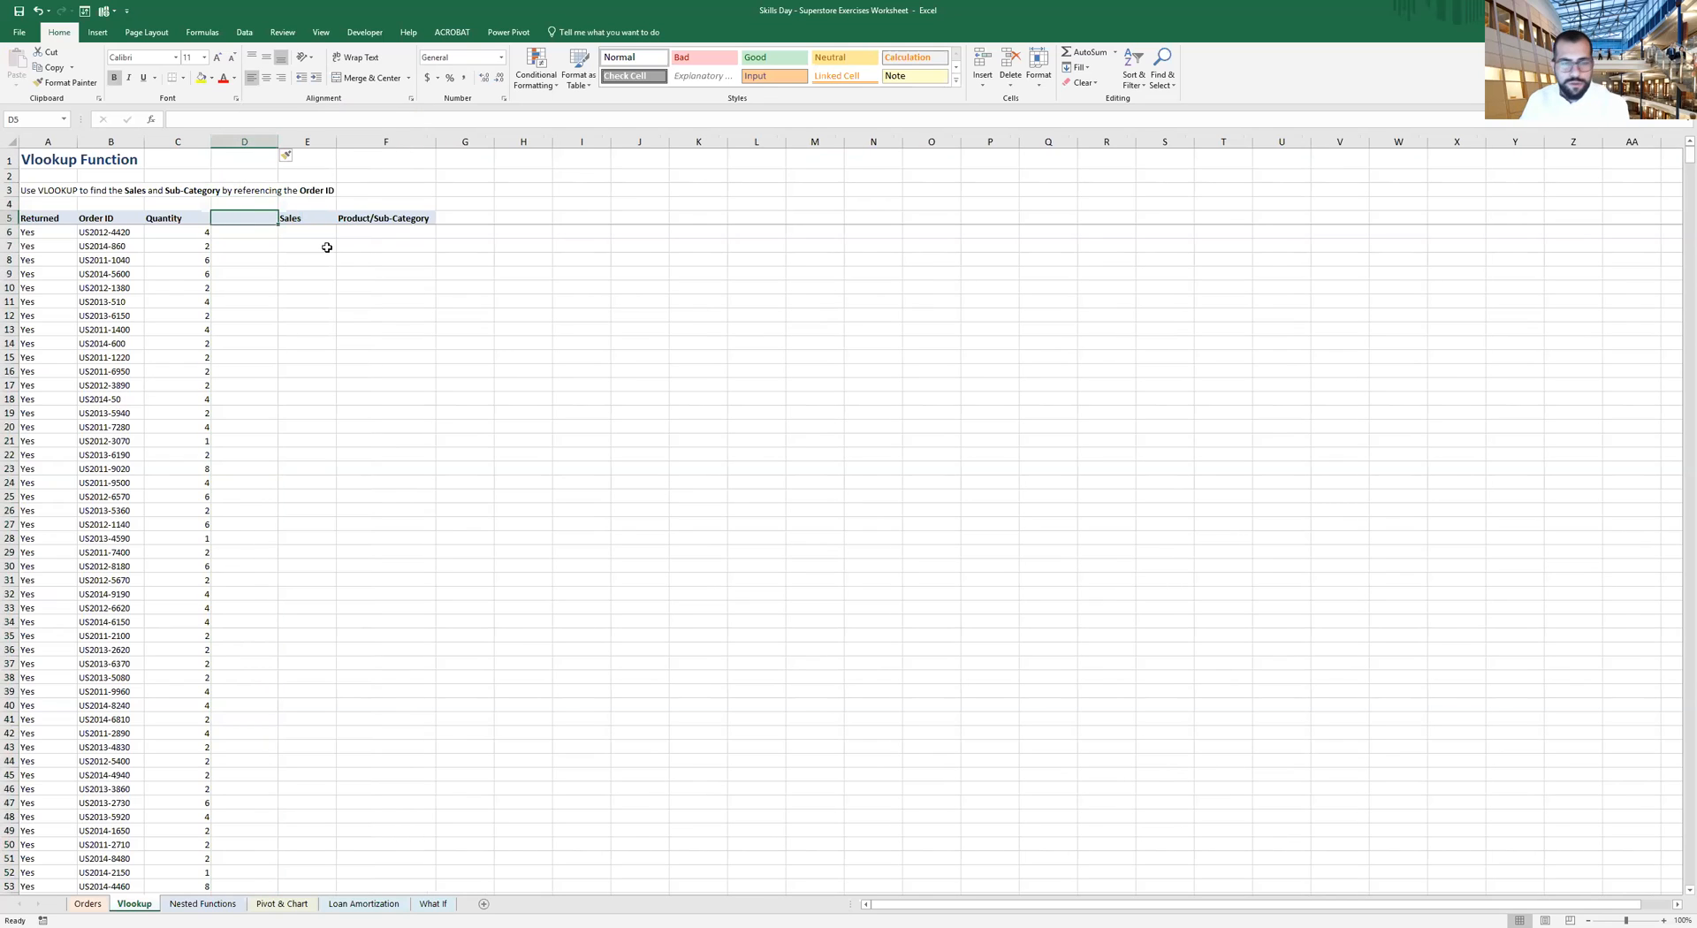
# Copy the Product Name header from P1 of the Orders sheet into header cell D5 of the Vlookup sheet
pyautogui.click(87, 903)
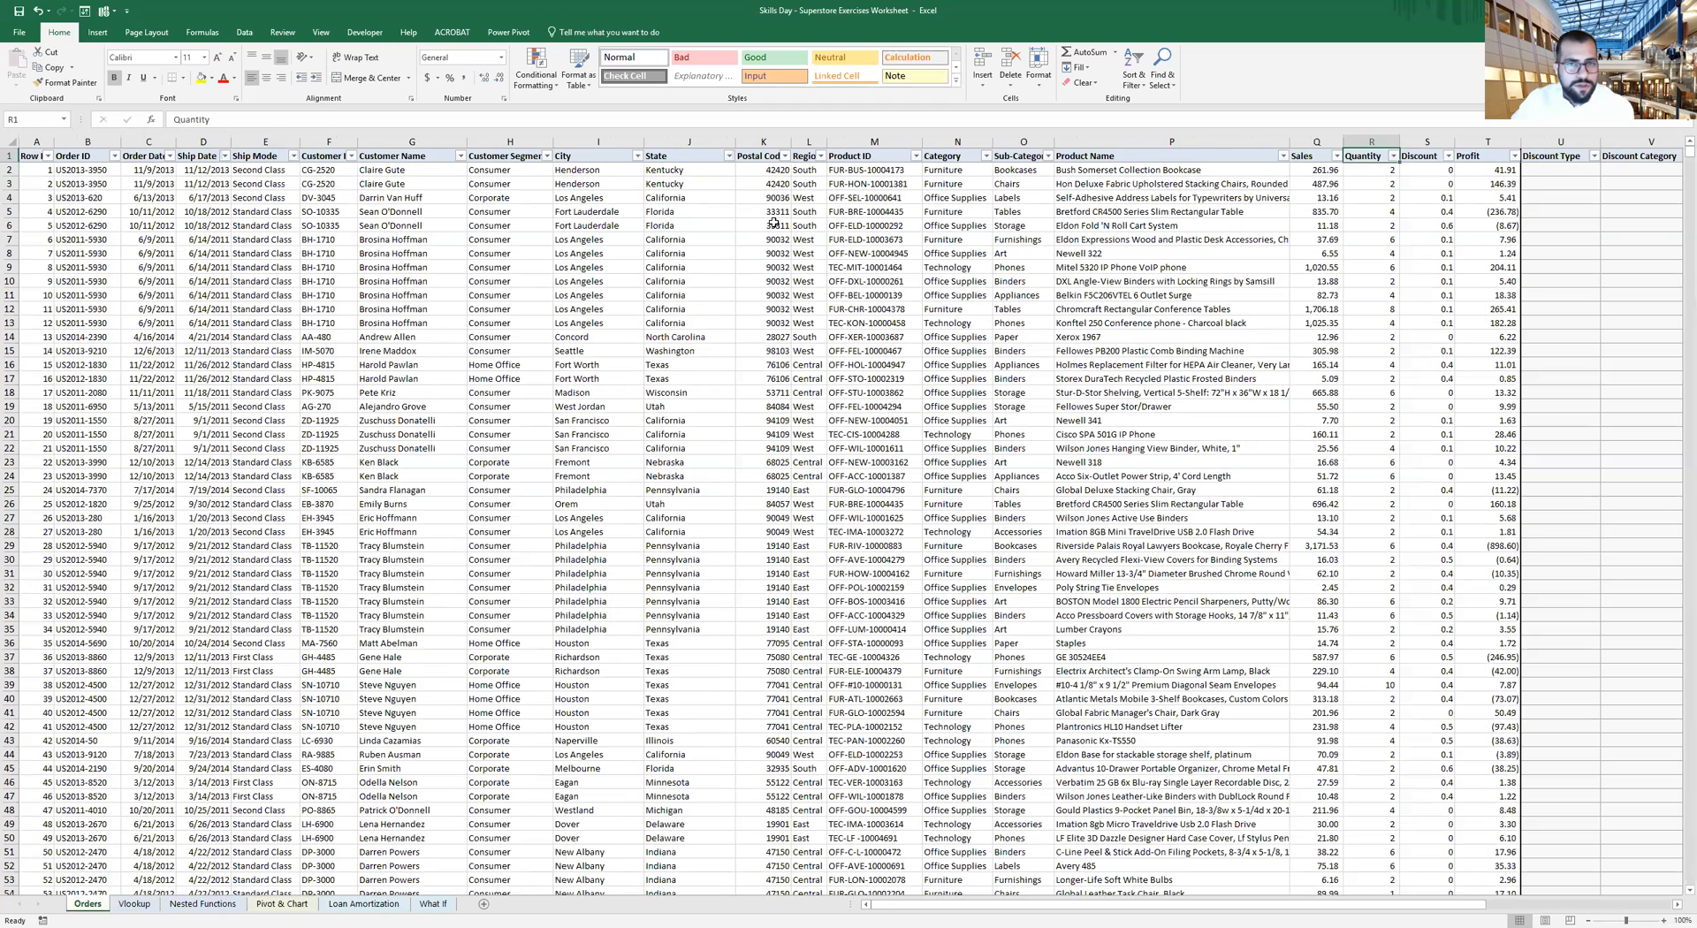
pyautogui.click(938, 171)
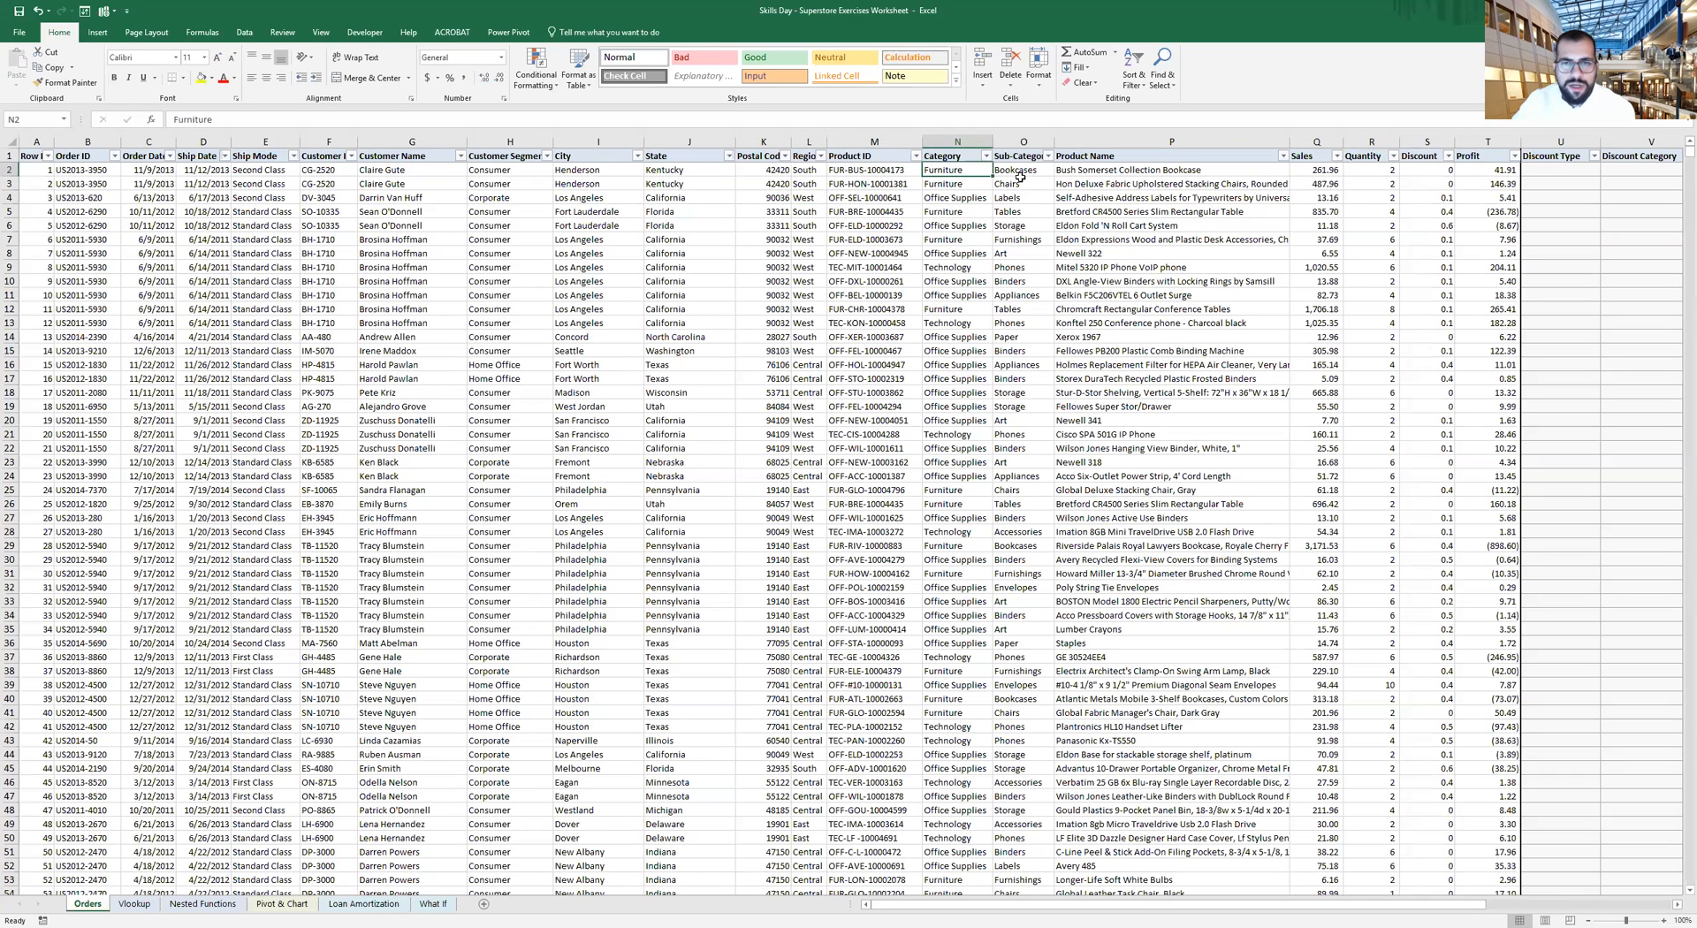
pyautogui.click(1023, 183)
pyautogui.click(1101, 167)
pyautogui.click(1103, 157)
pyautogui.hotkey('ctrl', 'c')
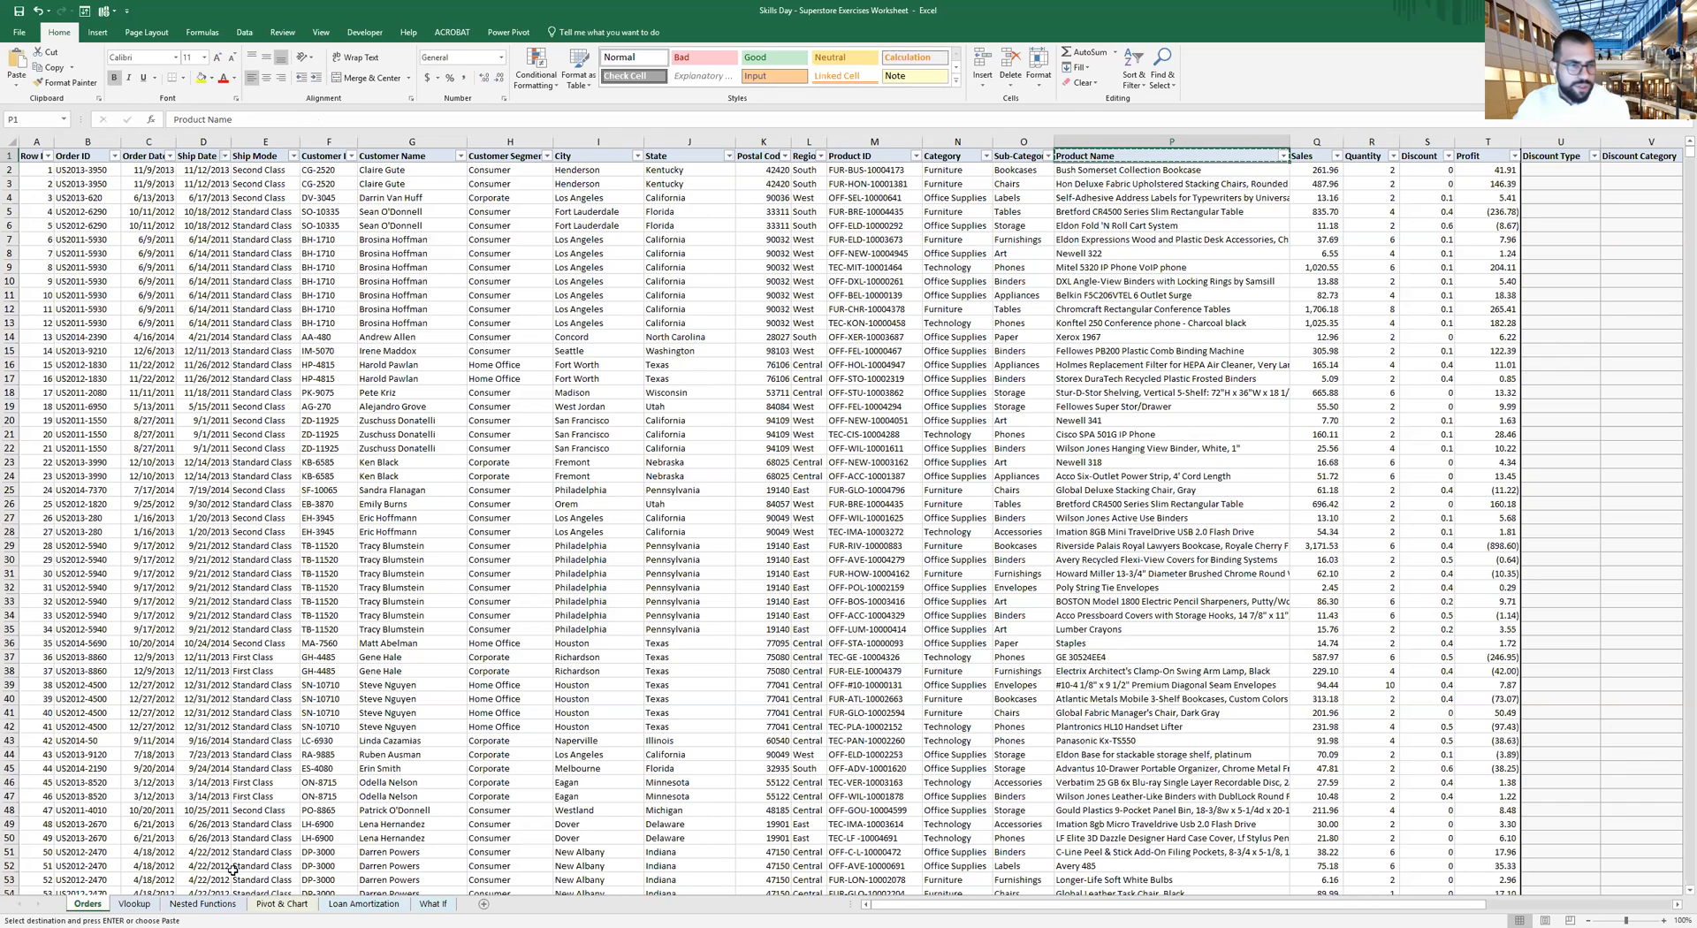
pyautogui.click(134, 903)
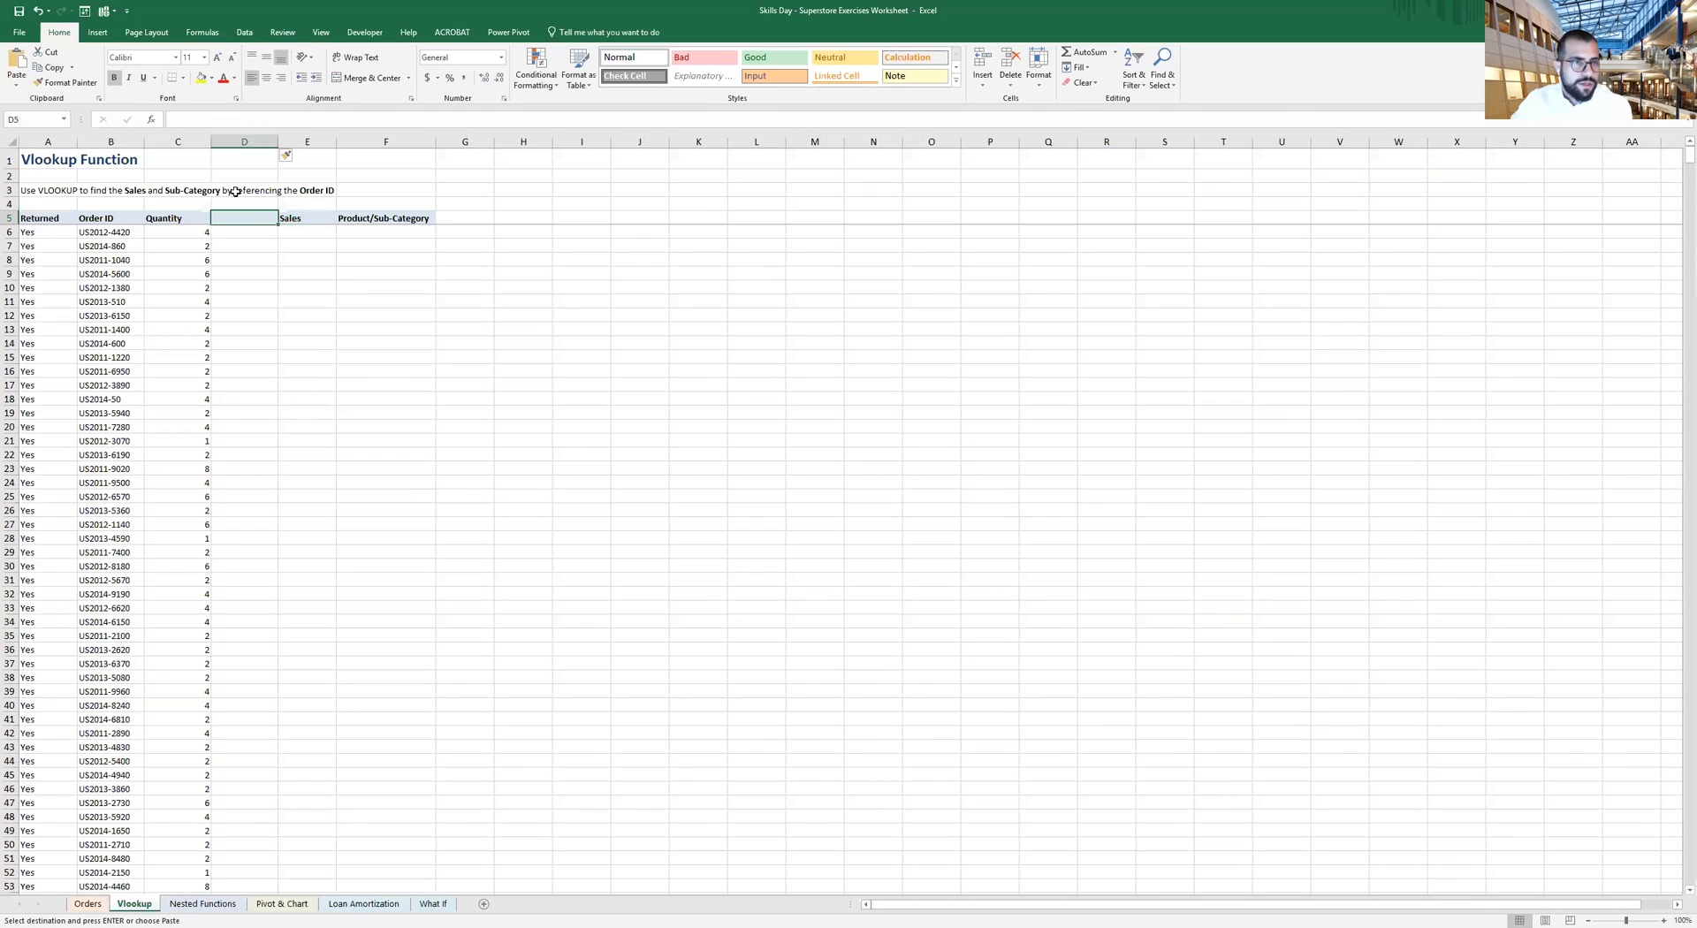
pyautogui.hotkey('ctrl', 'v')
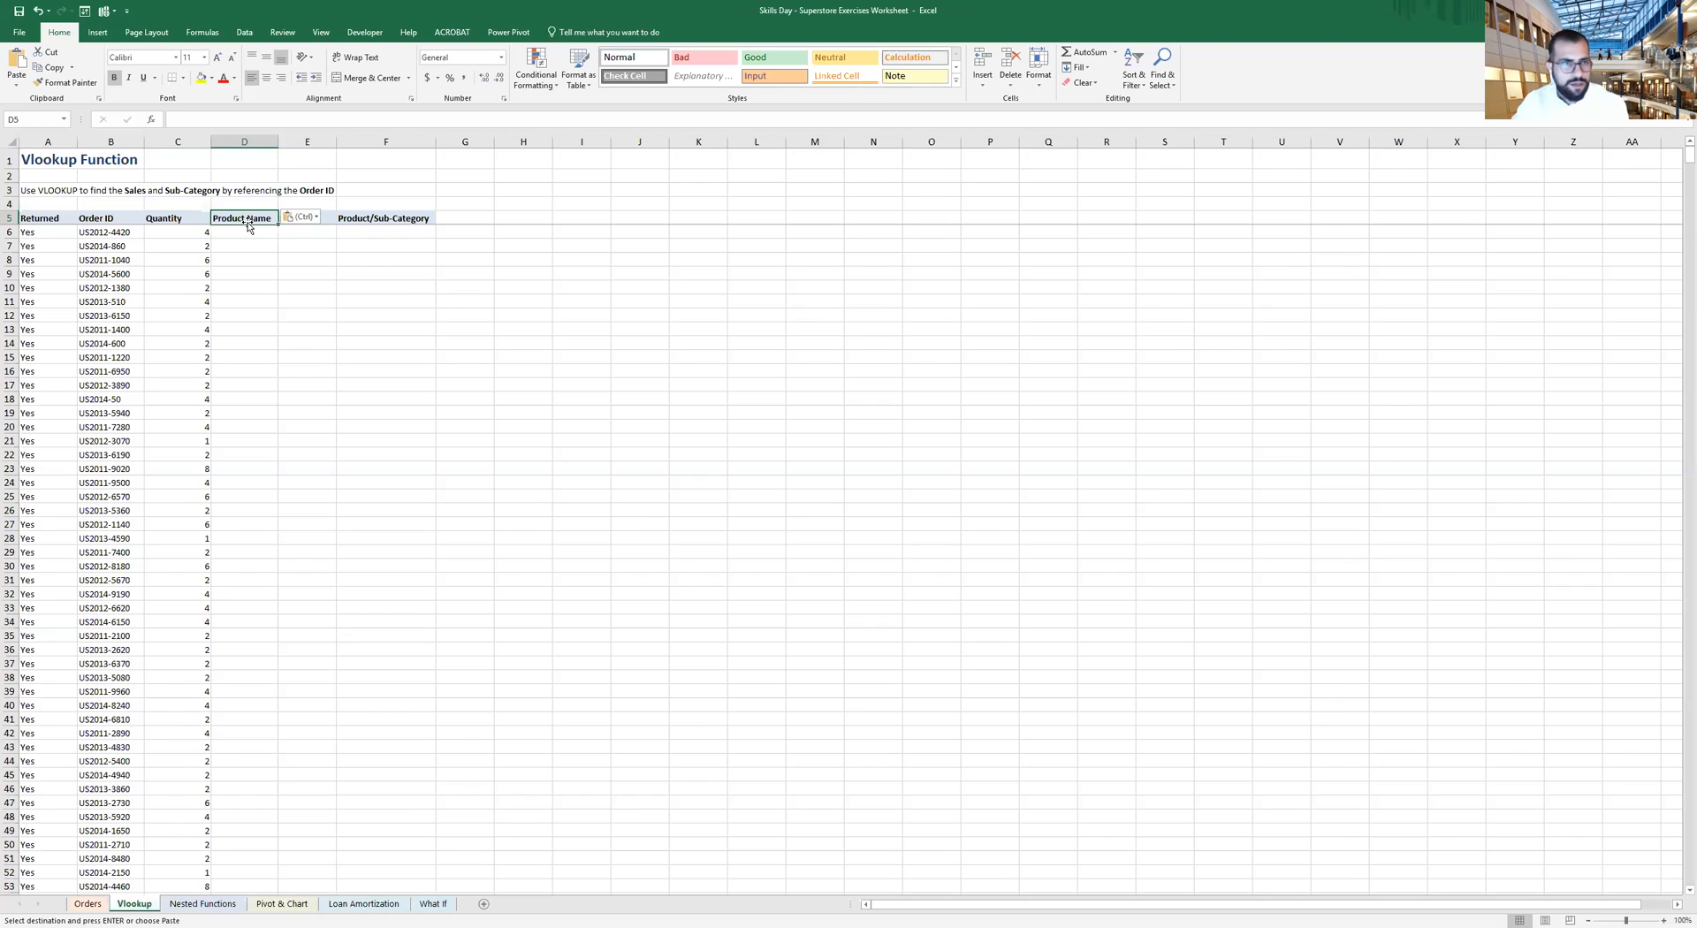
# Start a VLOOKUP formula in cell D6 under Product Name, using the Order ID in B6 as lookup value
pyautogui.click(242, 233)
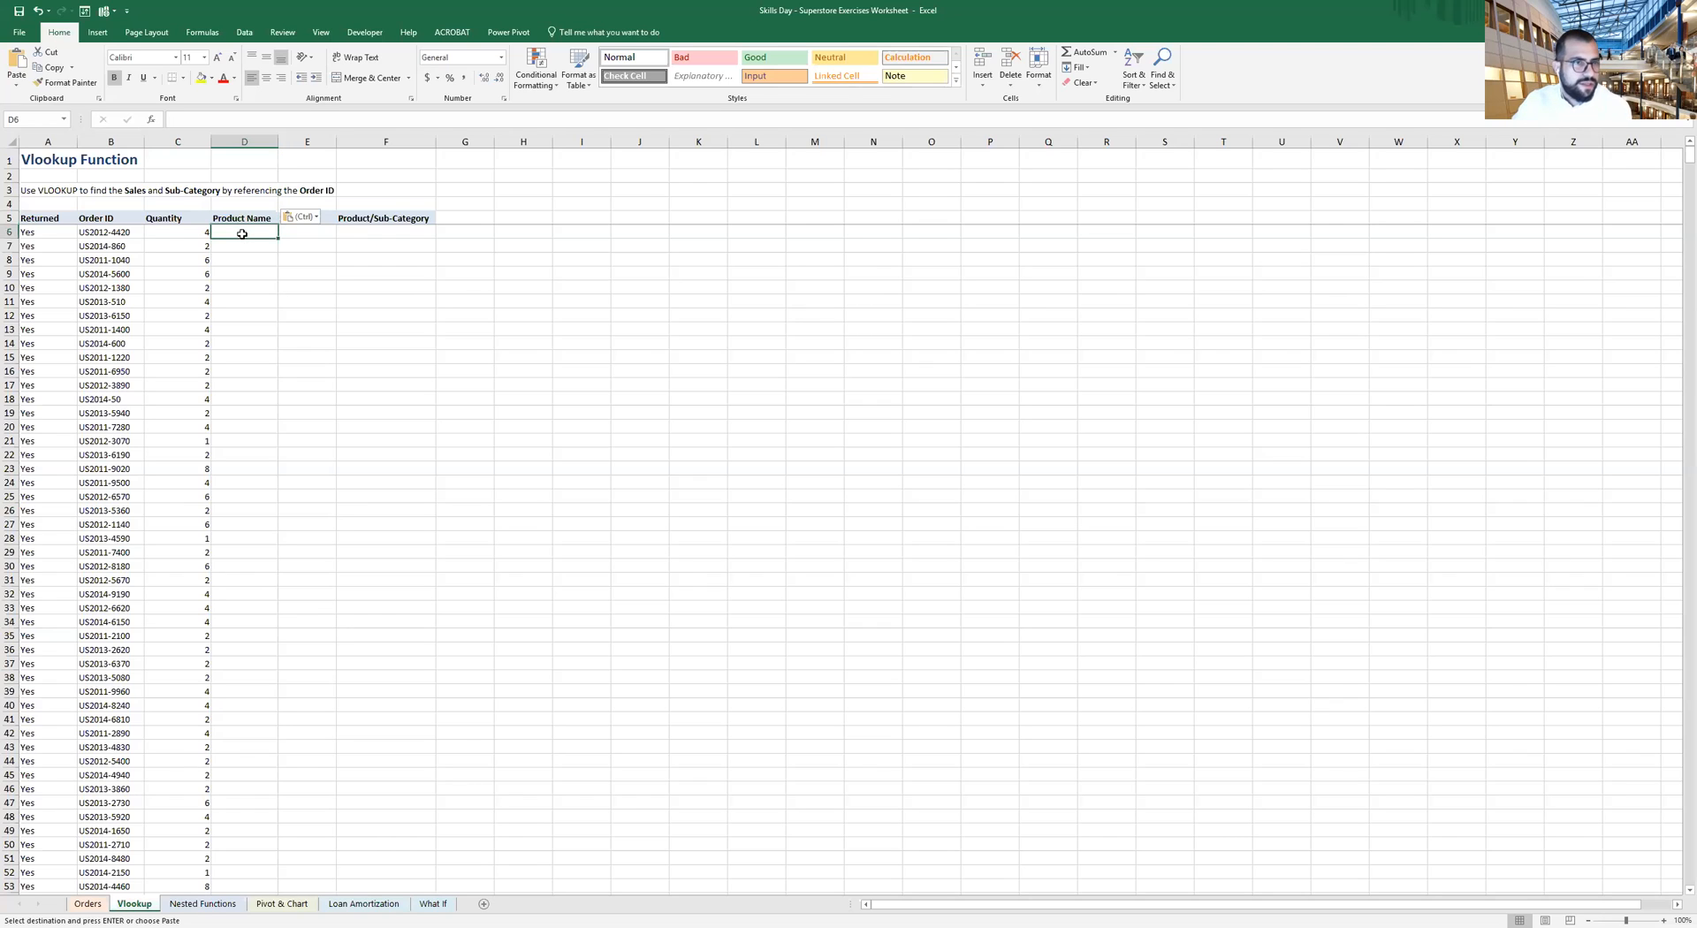
pyautogui.click(187, 230)
pyautogui.click(262, 233)
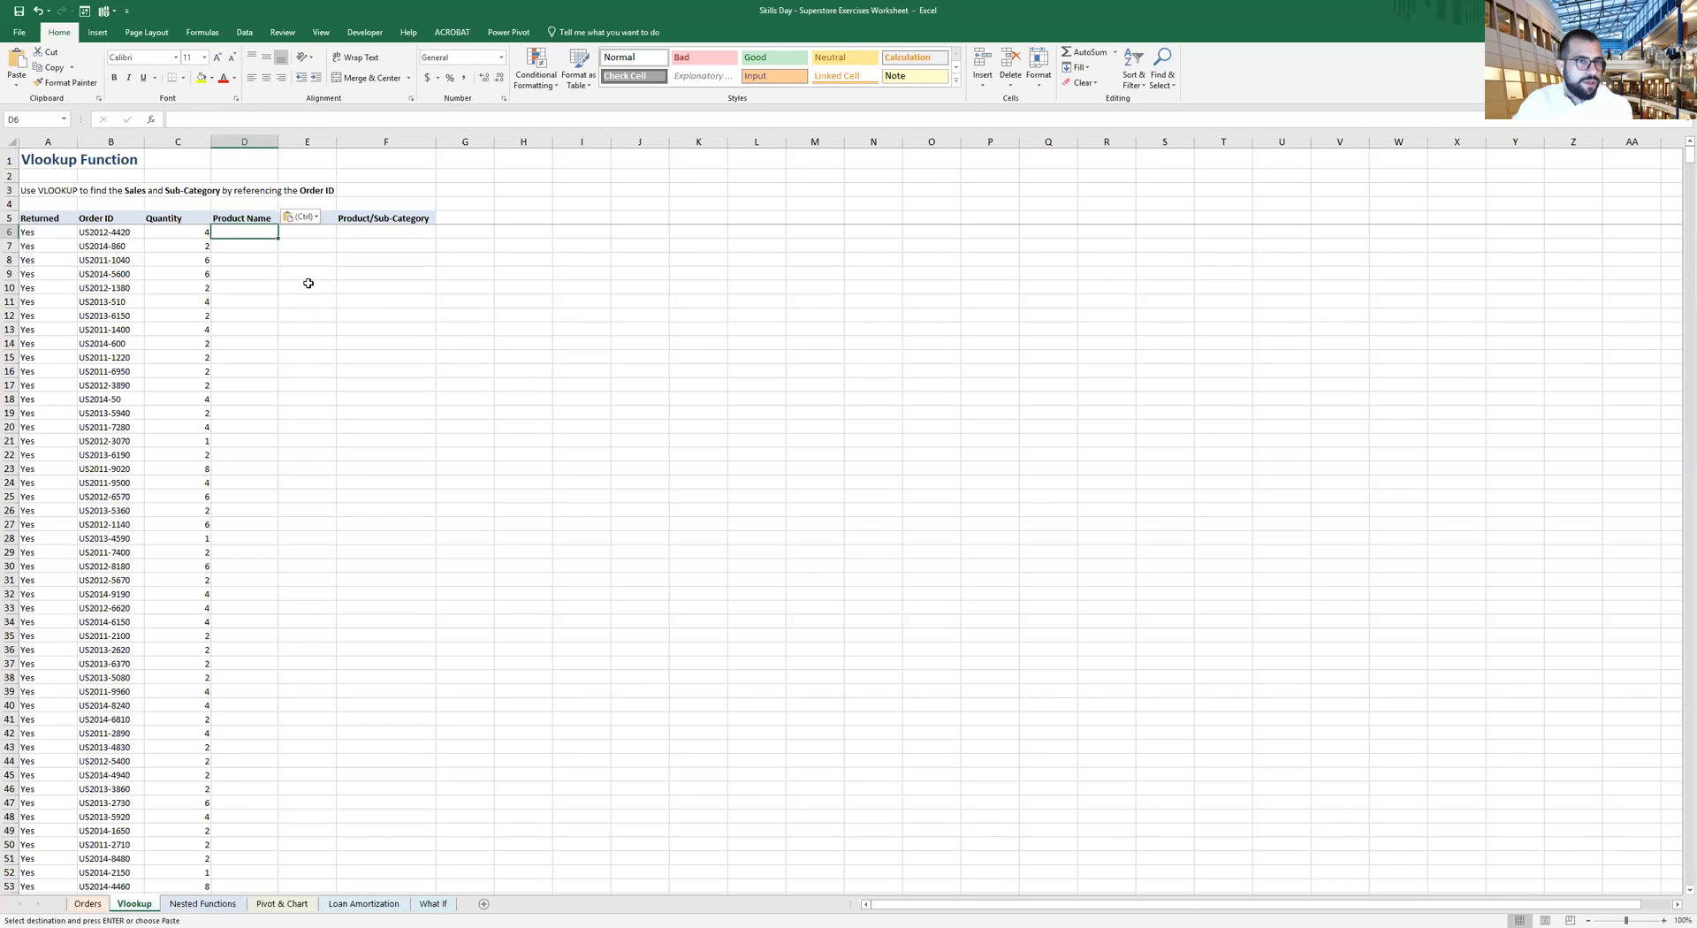
pyautogui.write('=')
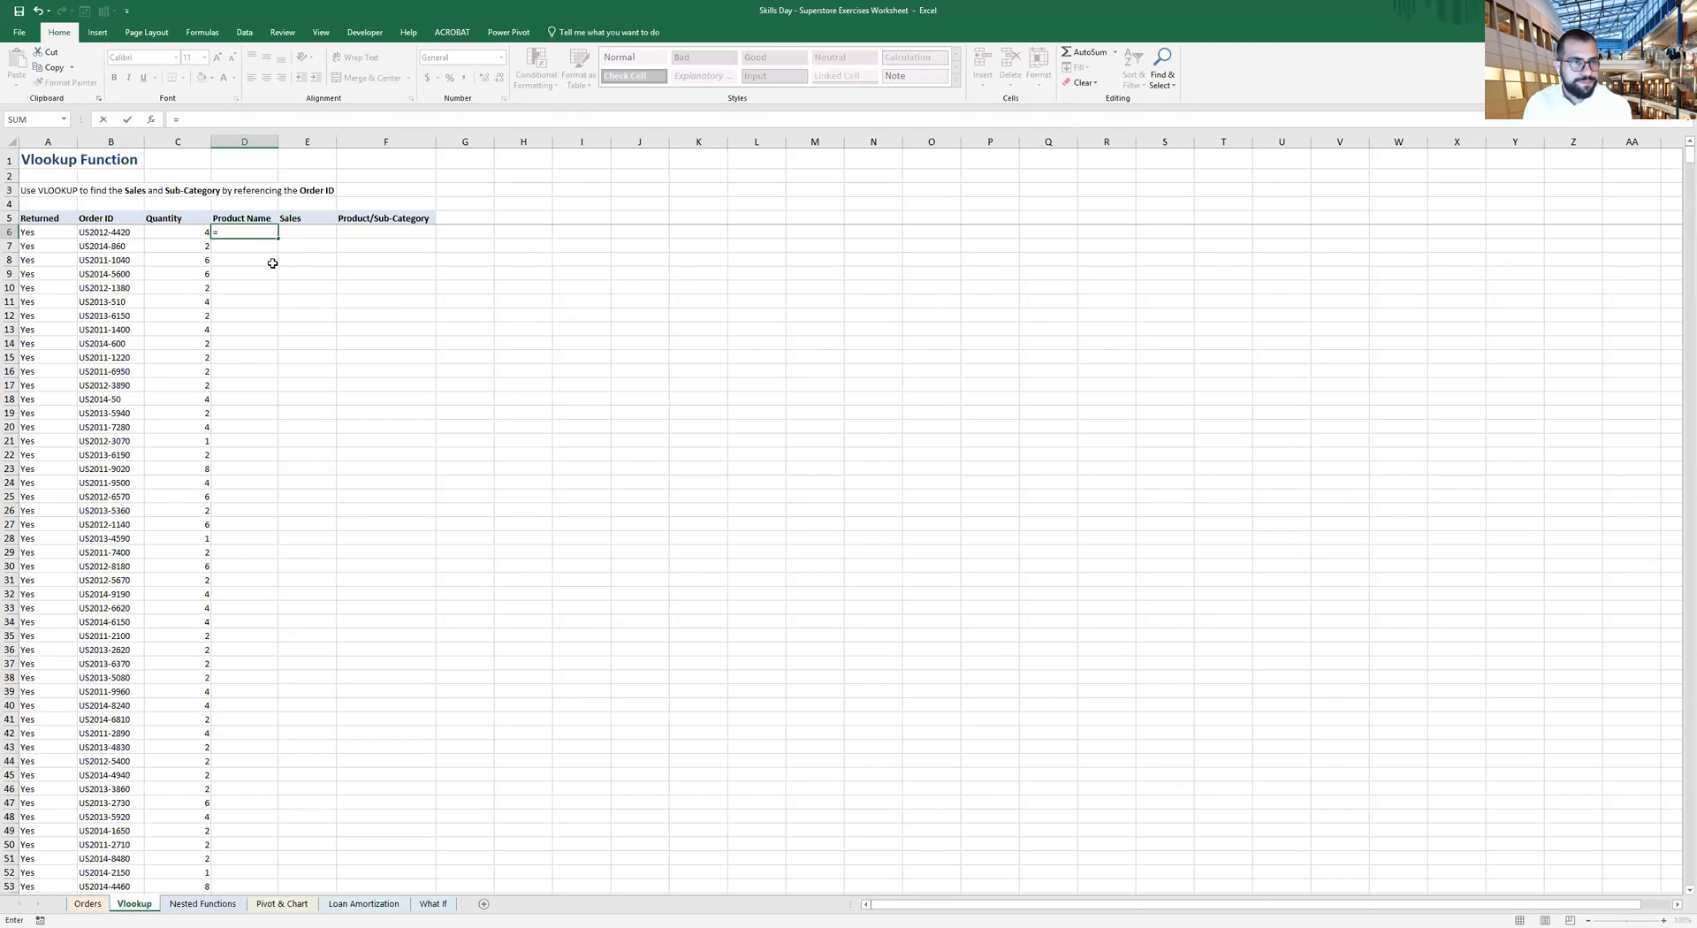
pyautogui.write('VLOOKUP(')
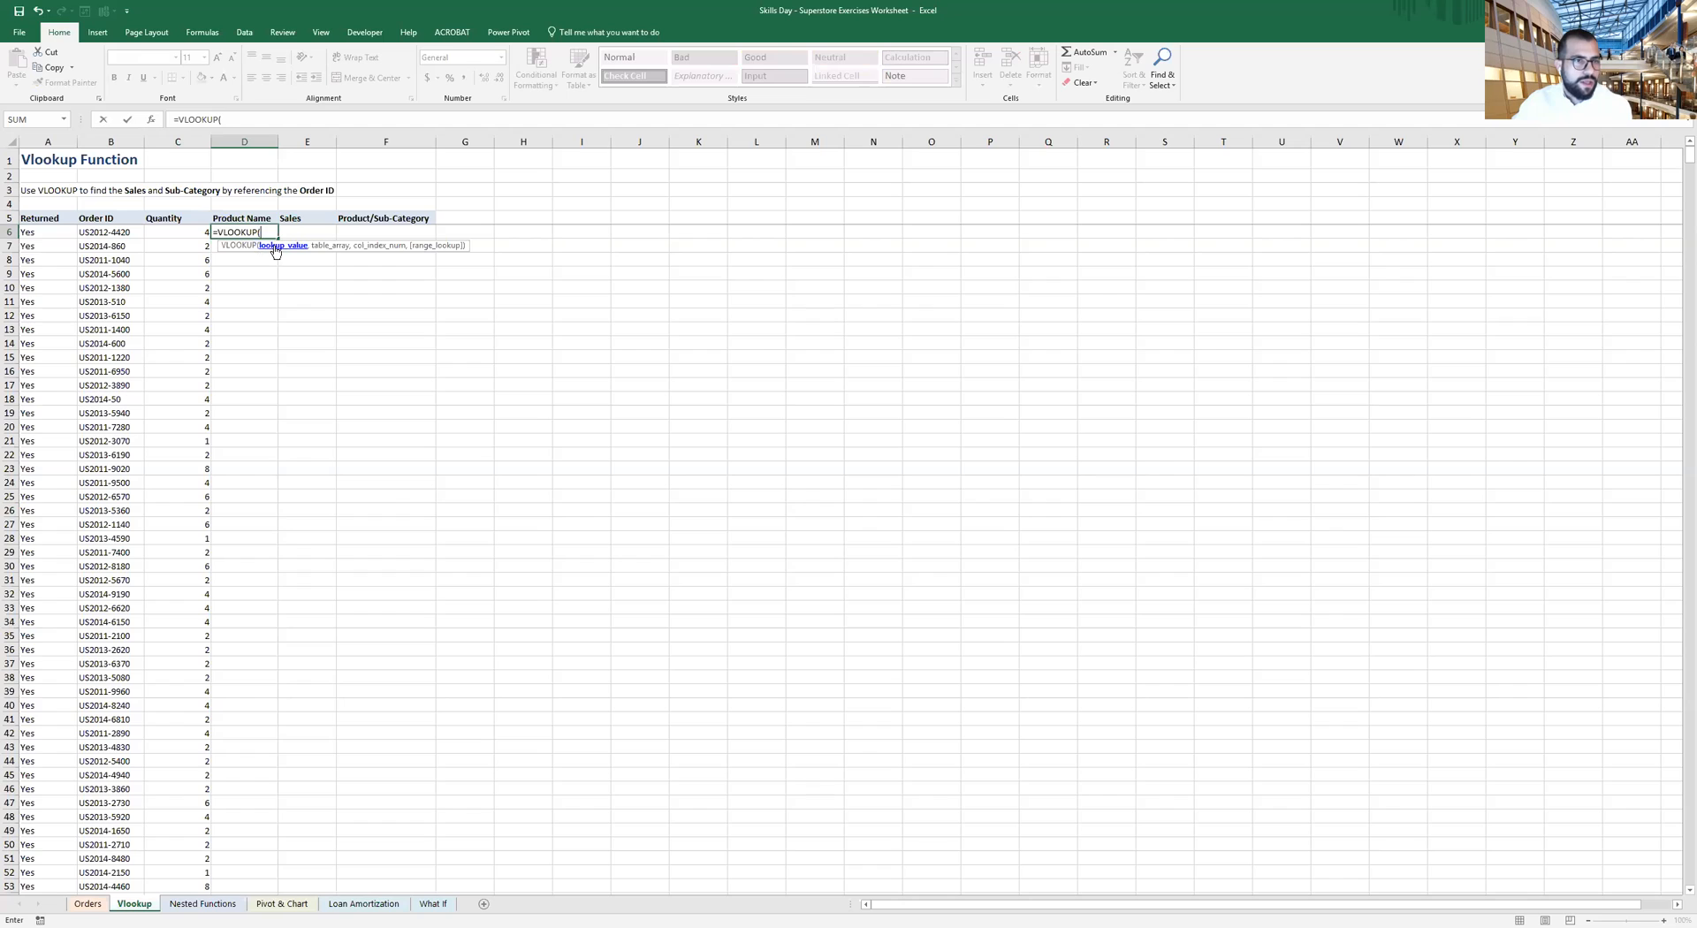
pyautogui.click(105, 234)
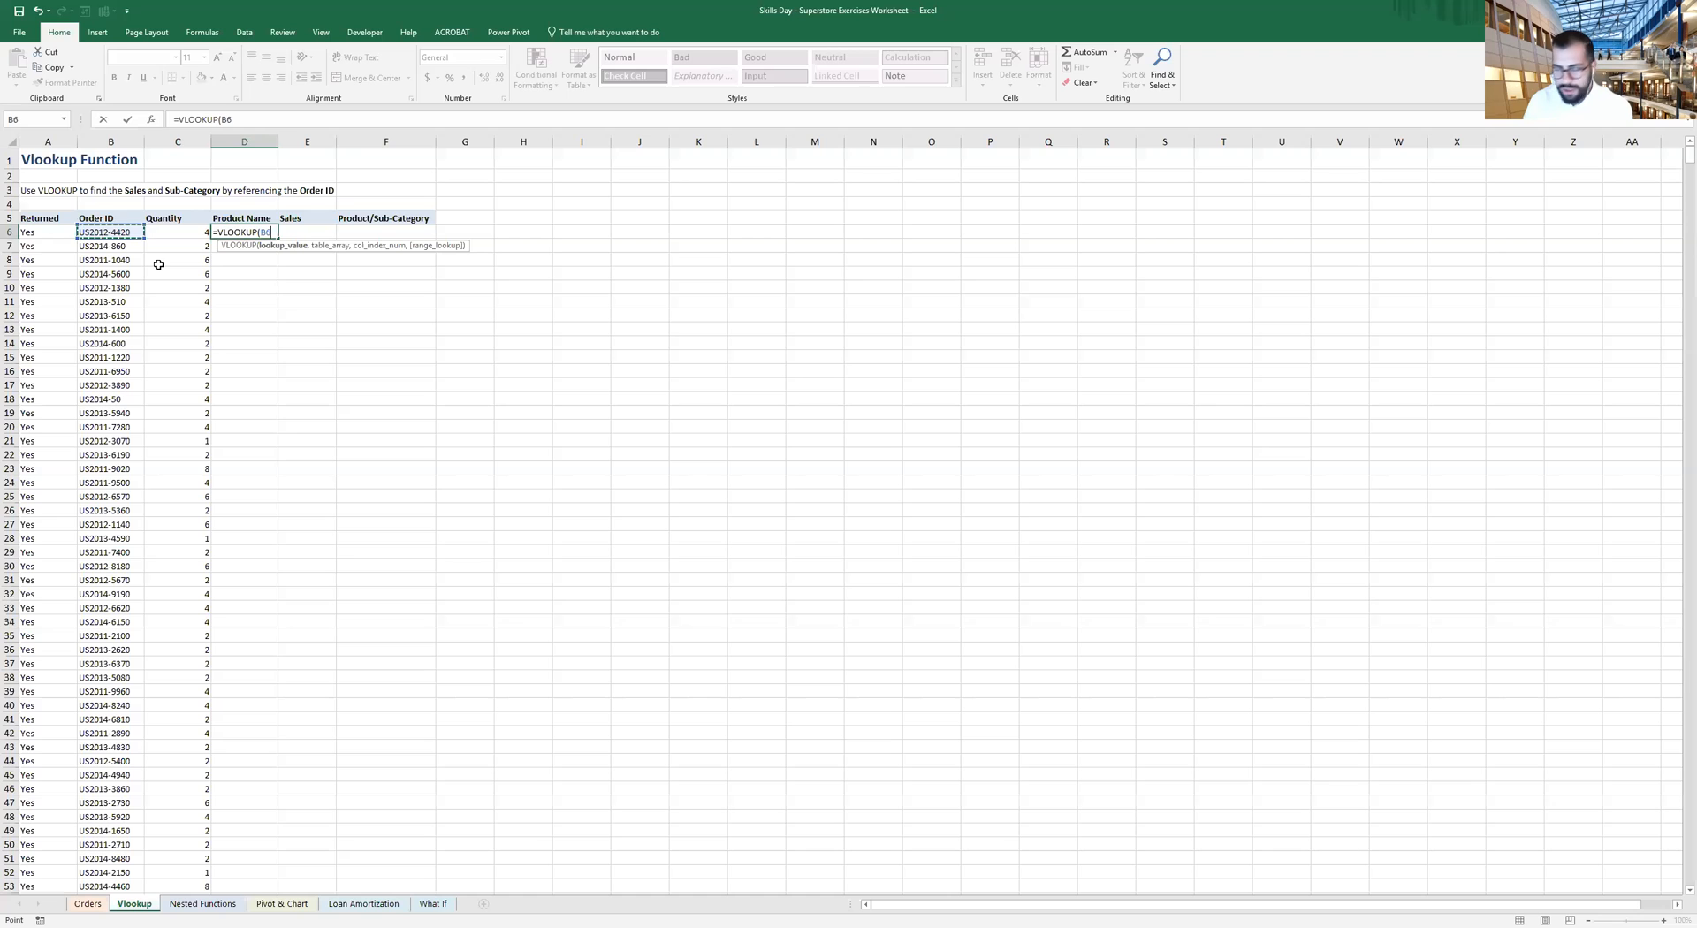
pyautogui.write(',')
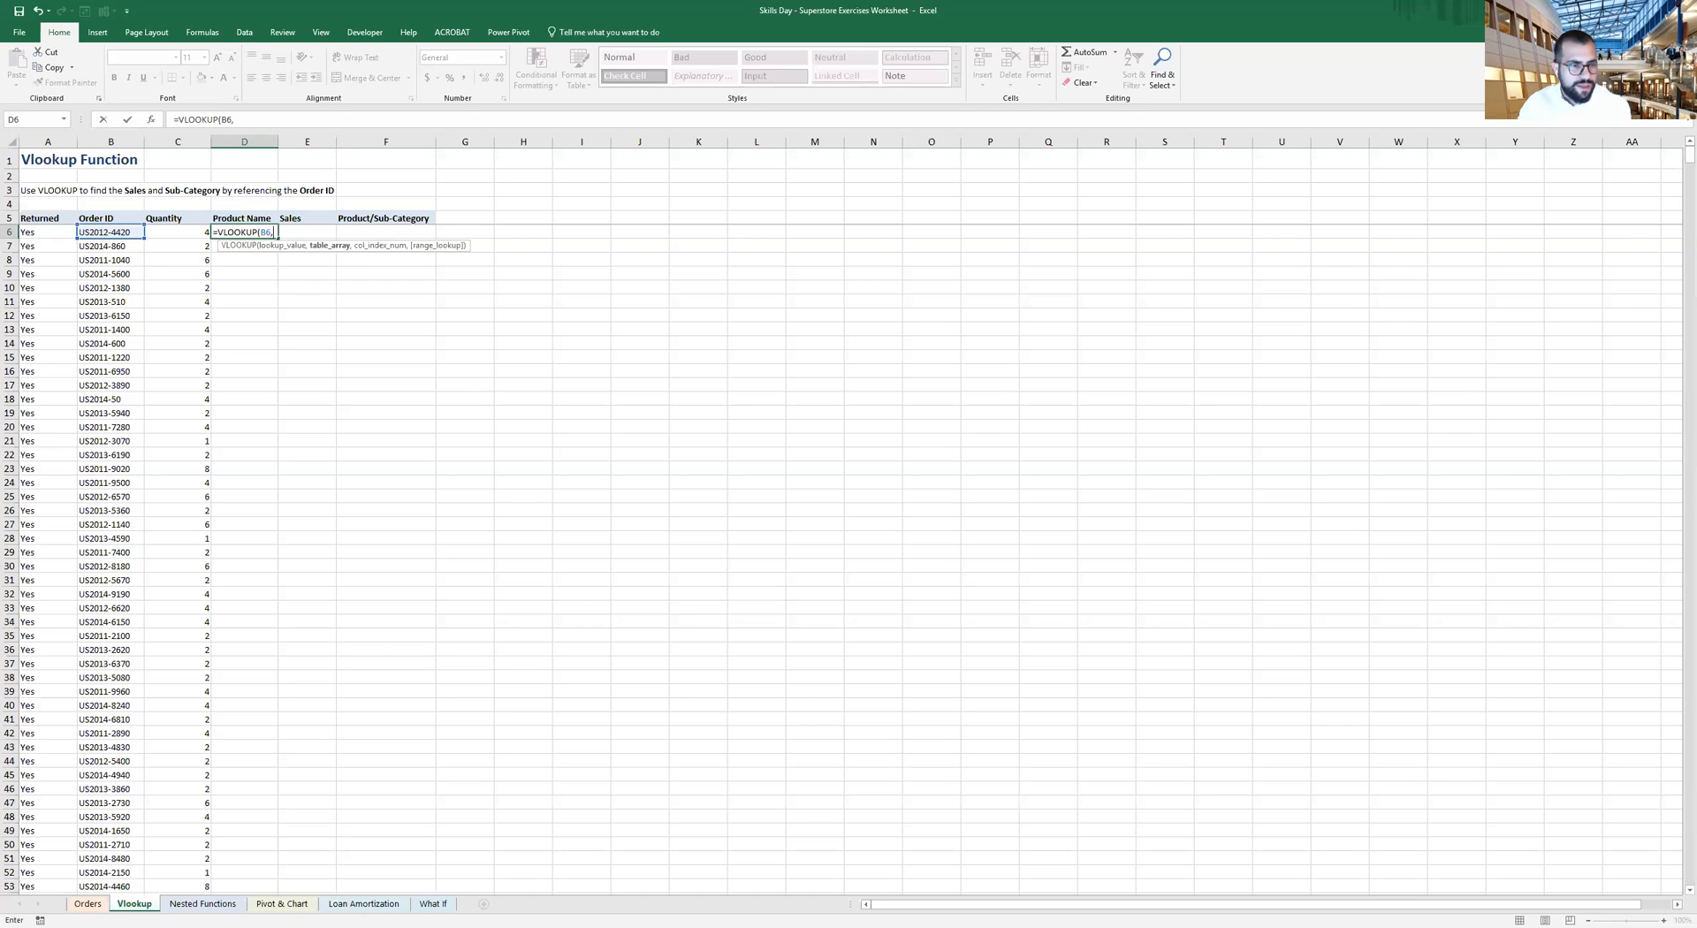
# Set the Product Name VLOOKUP's table array to columns B through P of the Orders sheet (Orders!B:P)
pyautogui.click(88, 903)
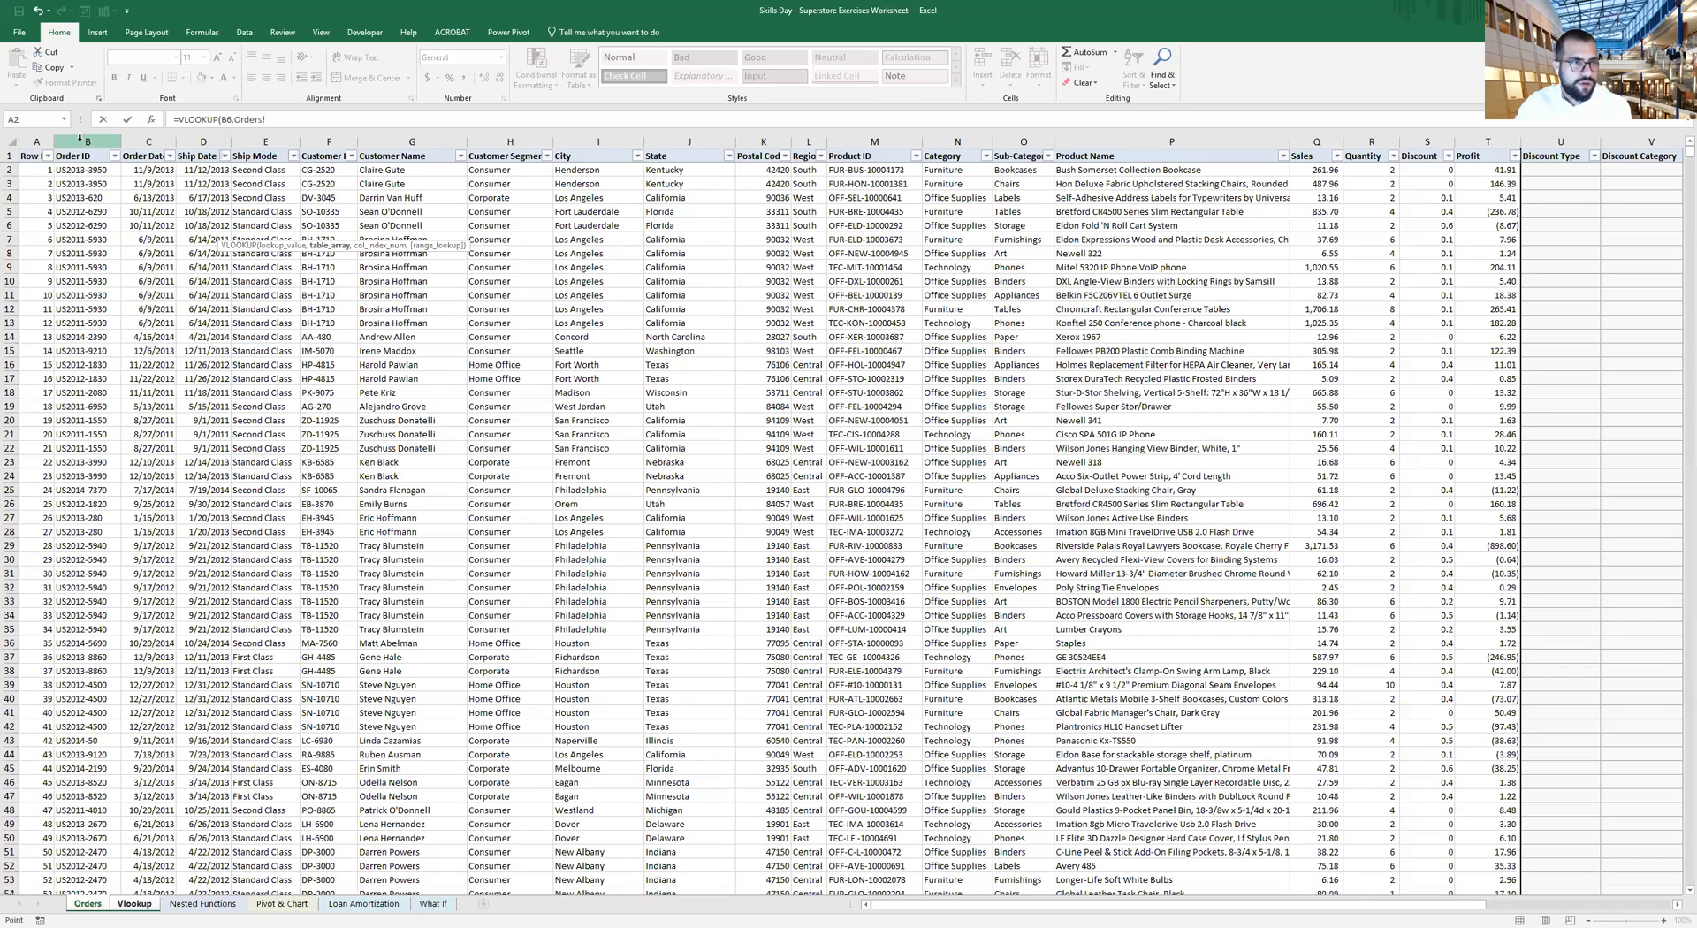
pyautogui.moveTo(84, 138); pyautogui.dragTo(1166, 139)
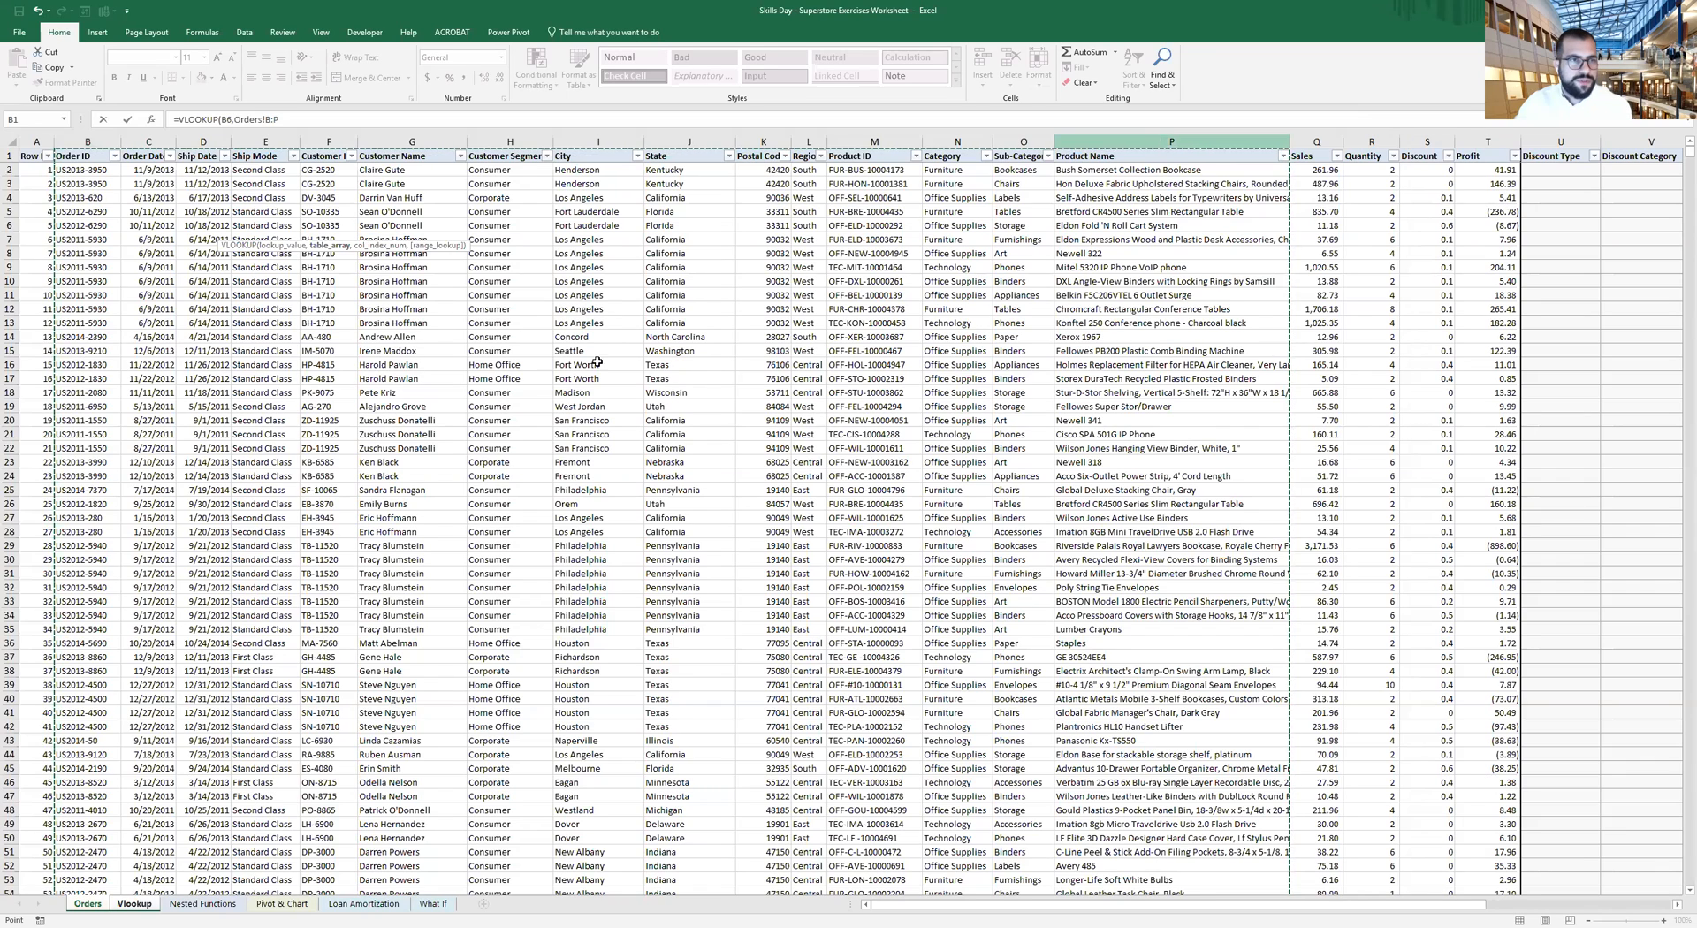
pyautogui.click(339, 116)
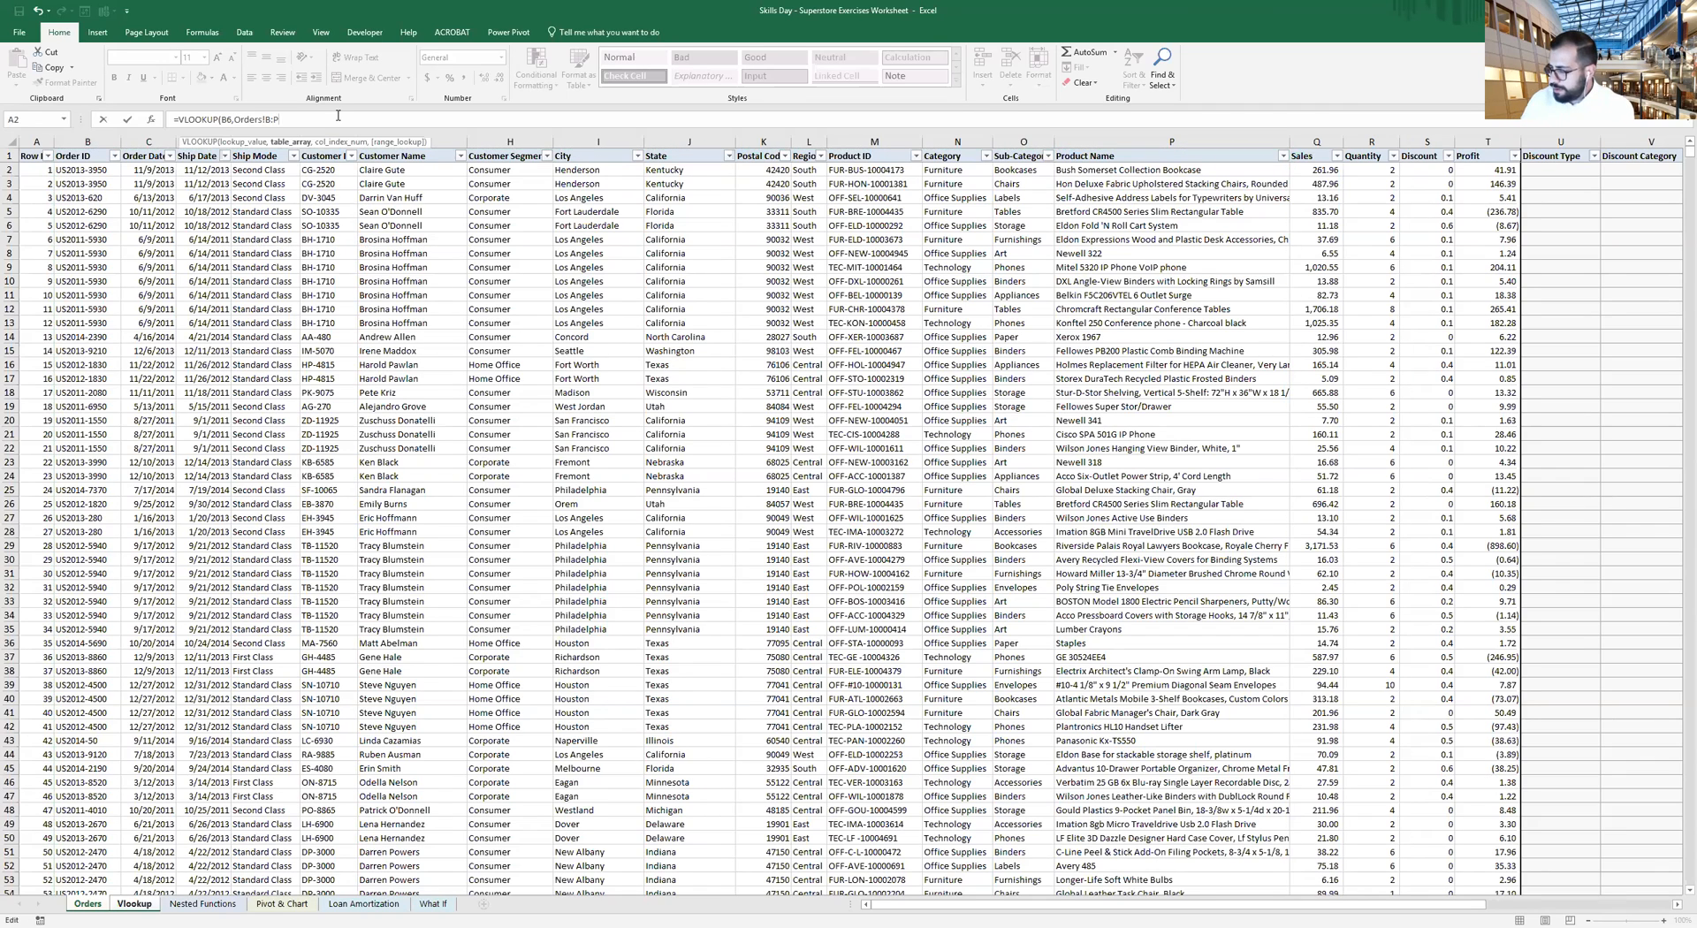
# Complete the Product Name VLOOKUP in D6 with column index 15 and FALSE for an exact match, and enter the formula
pyautogui.write('15')
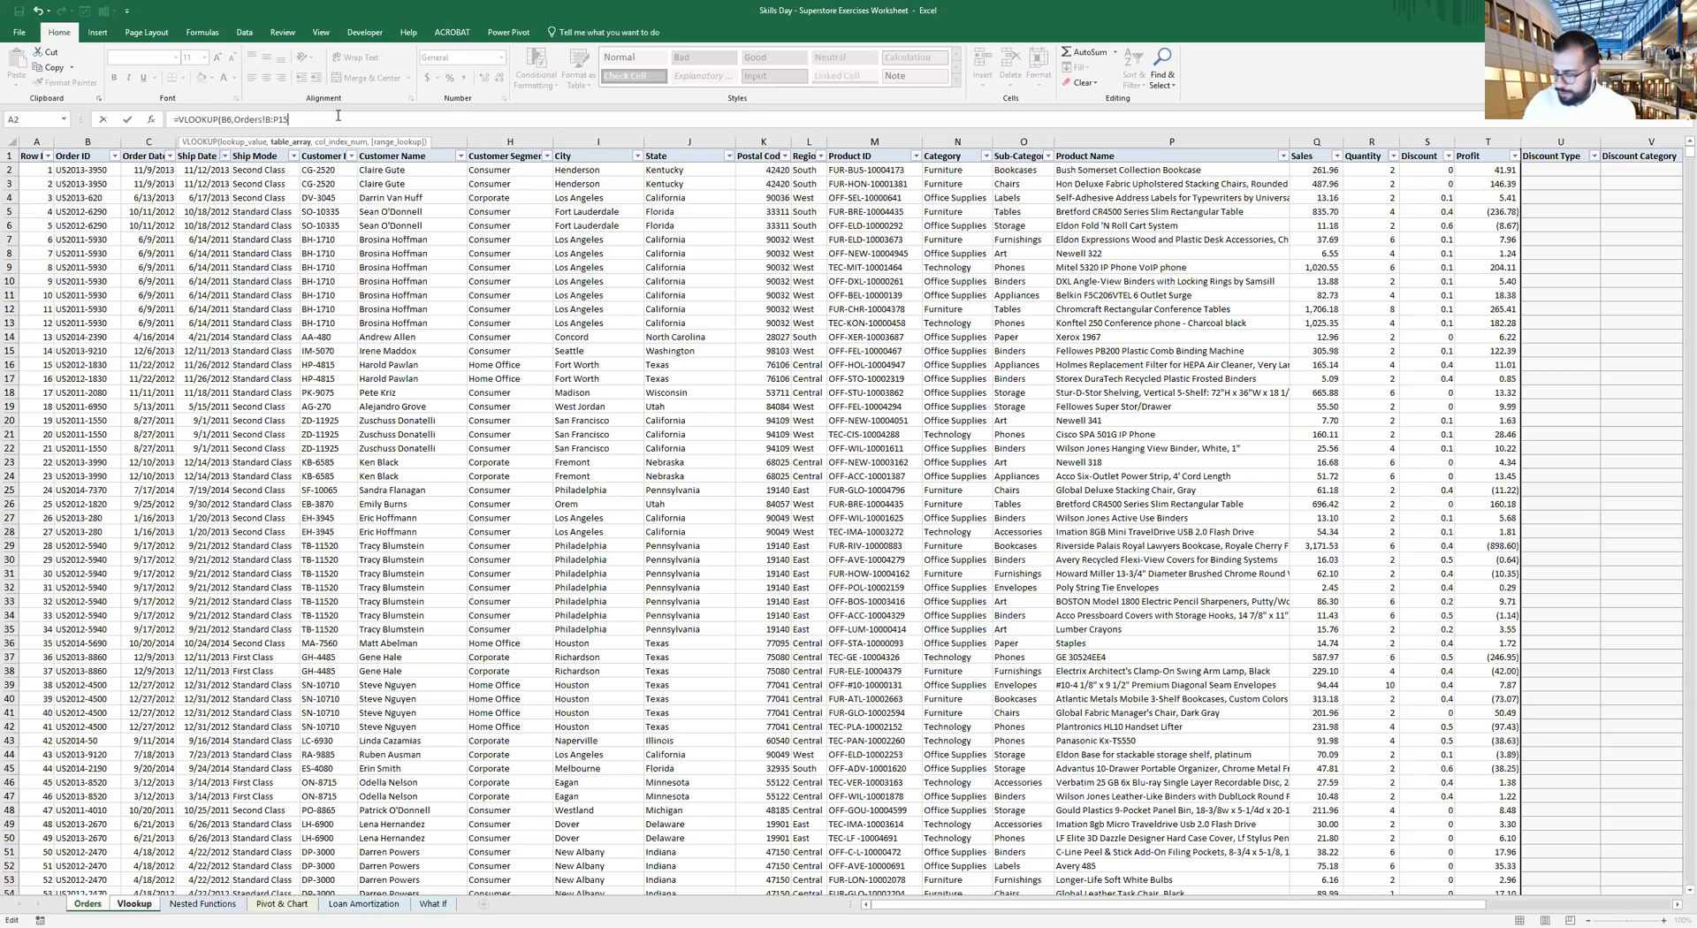
pyautogui.click(277, 117)
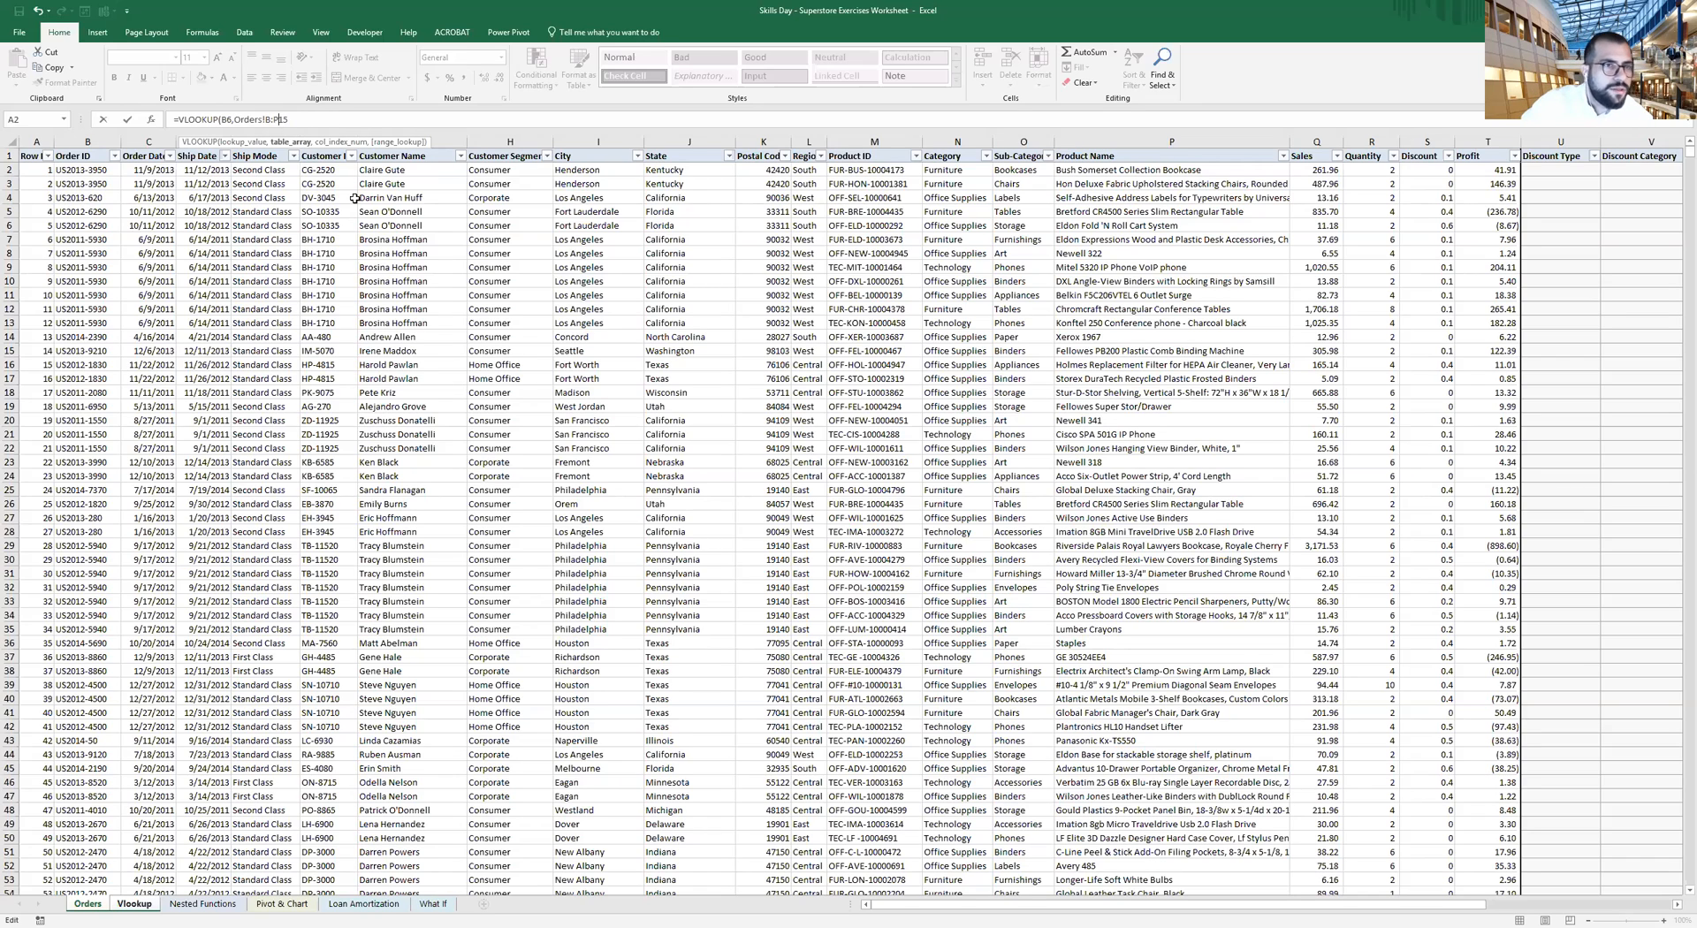
pyautogui.write(',')
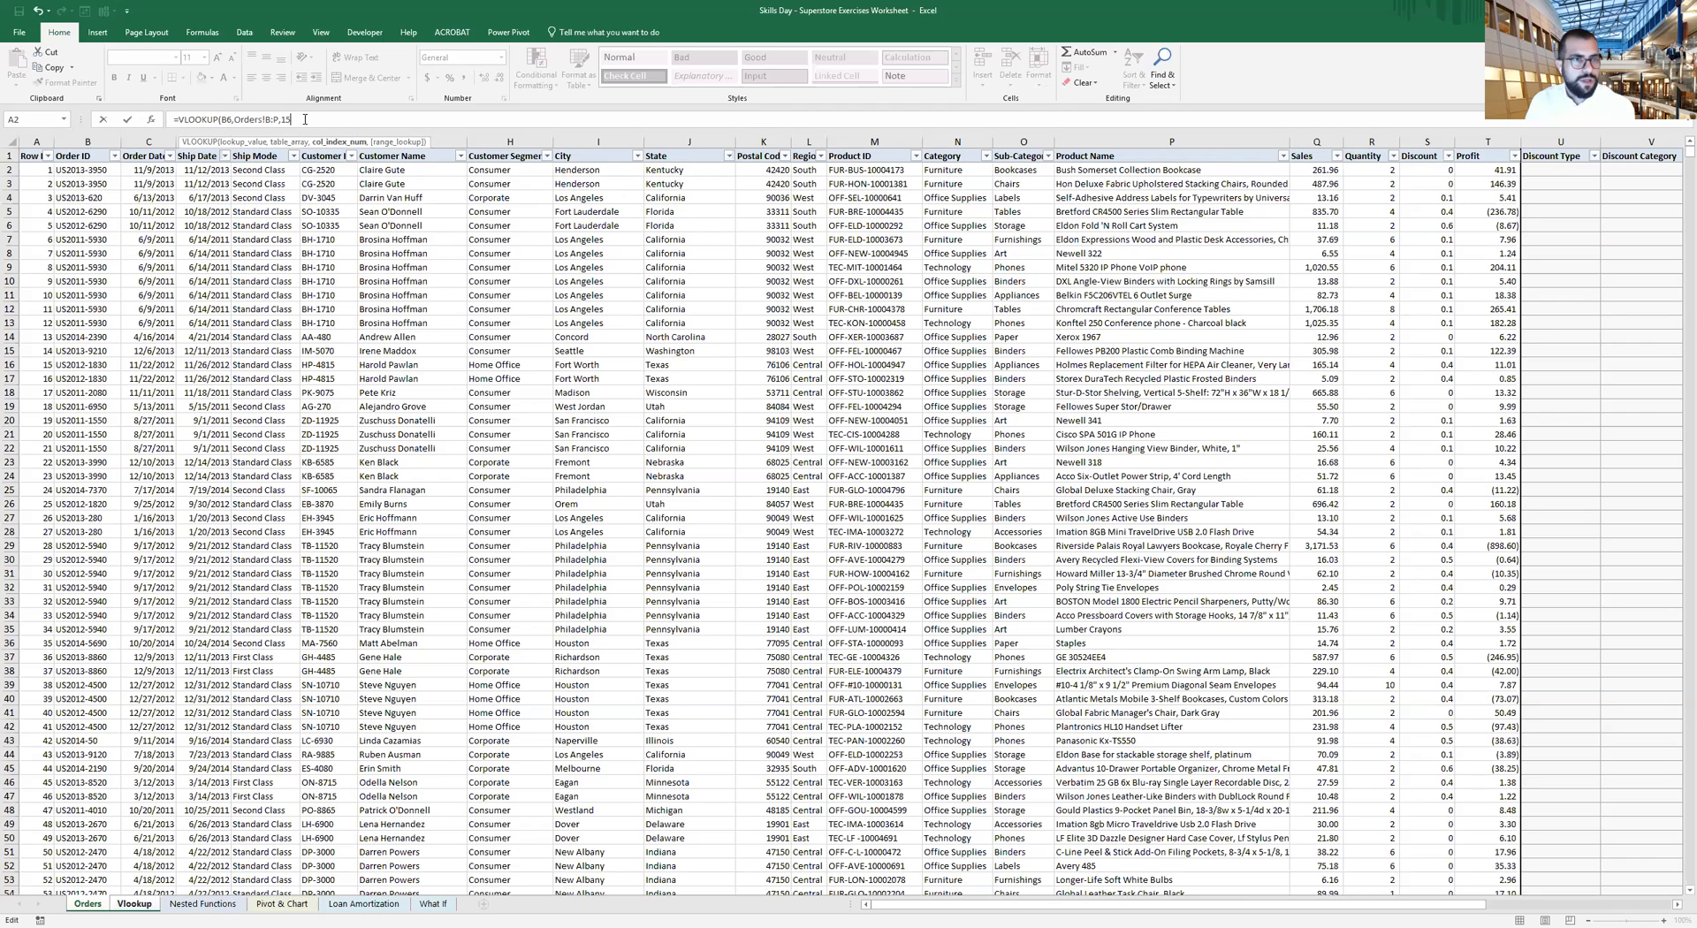
pyautogui.write(',FALSE')
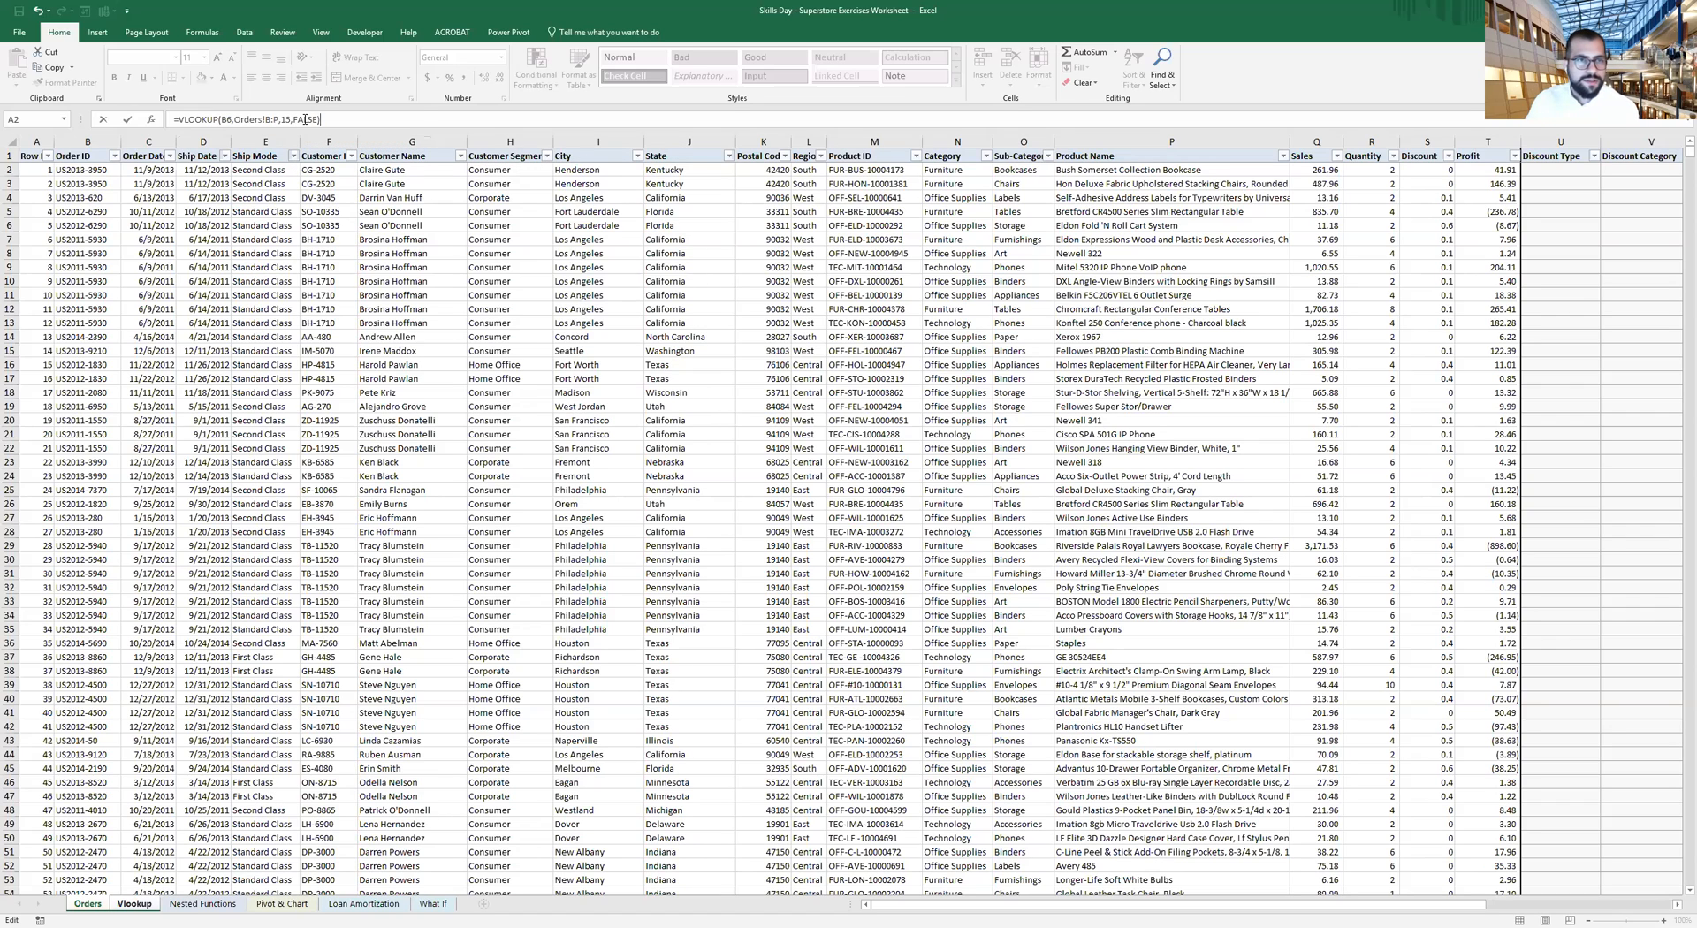
pyautogui.write(')')
pyautogui.press('Return')
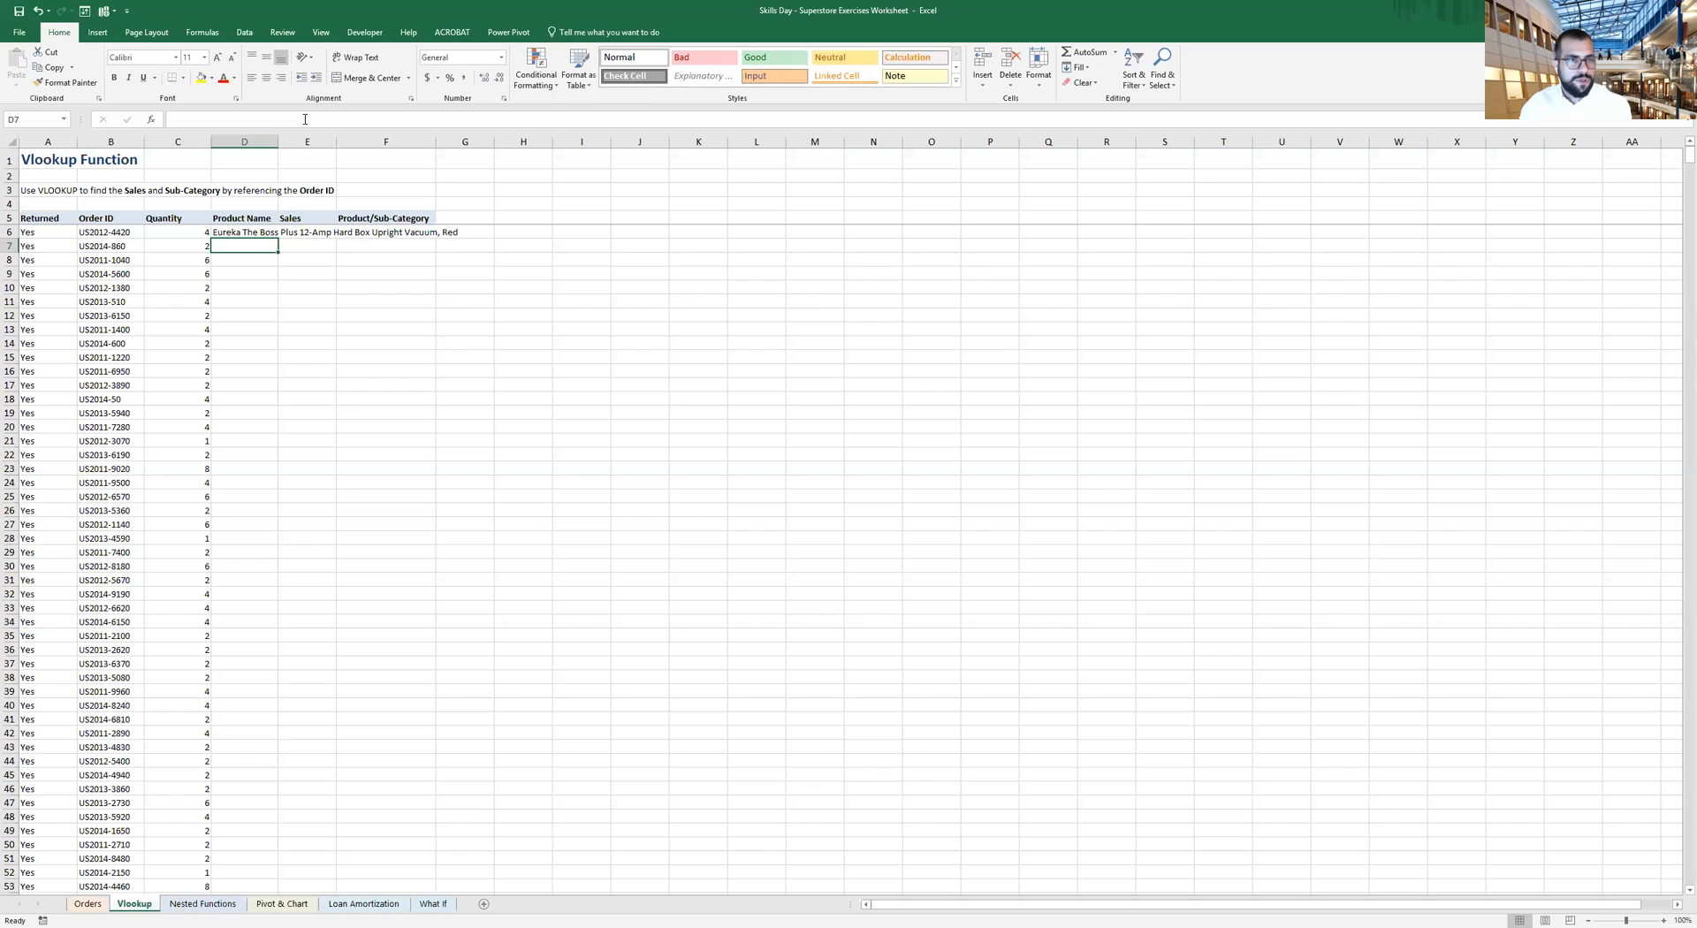
# Autofit the width of the Product Name column to D6 and fill its VLOOKUP formula down for all Order IDs
pyautogui.press('Up')
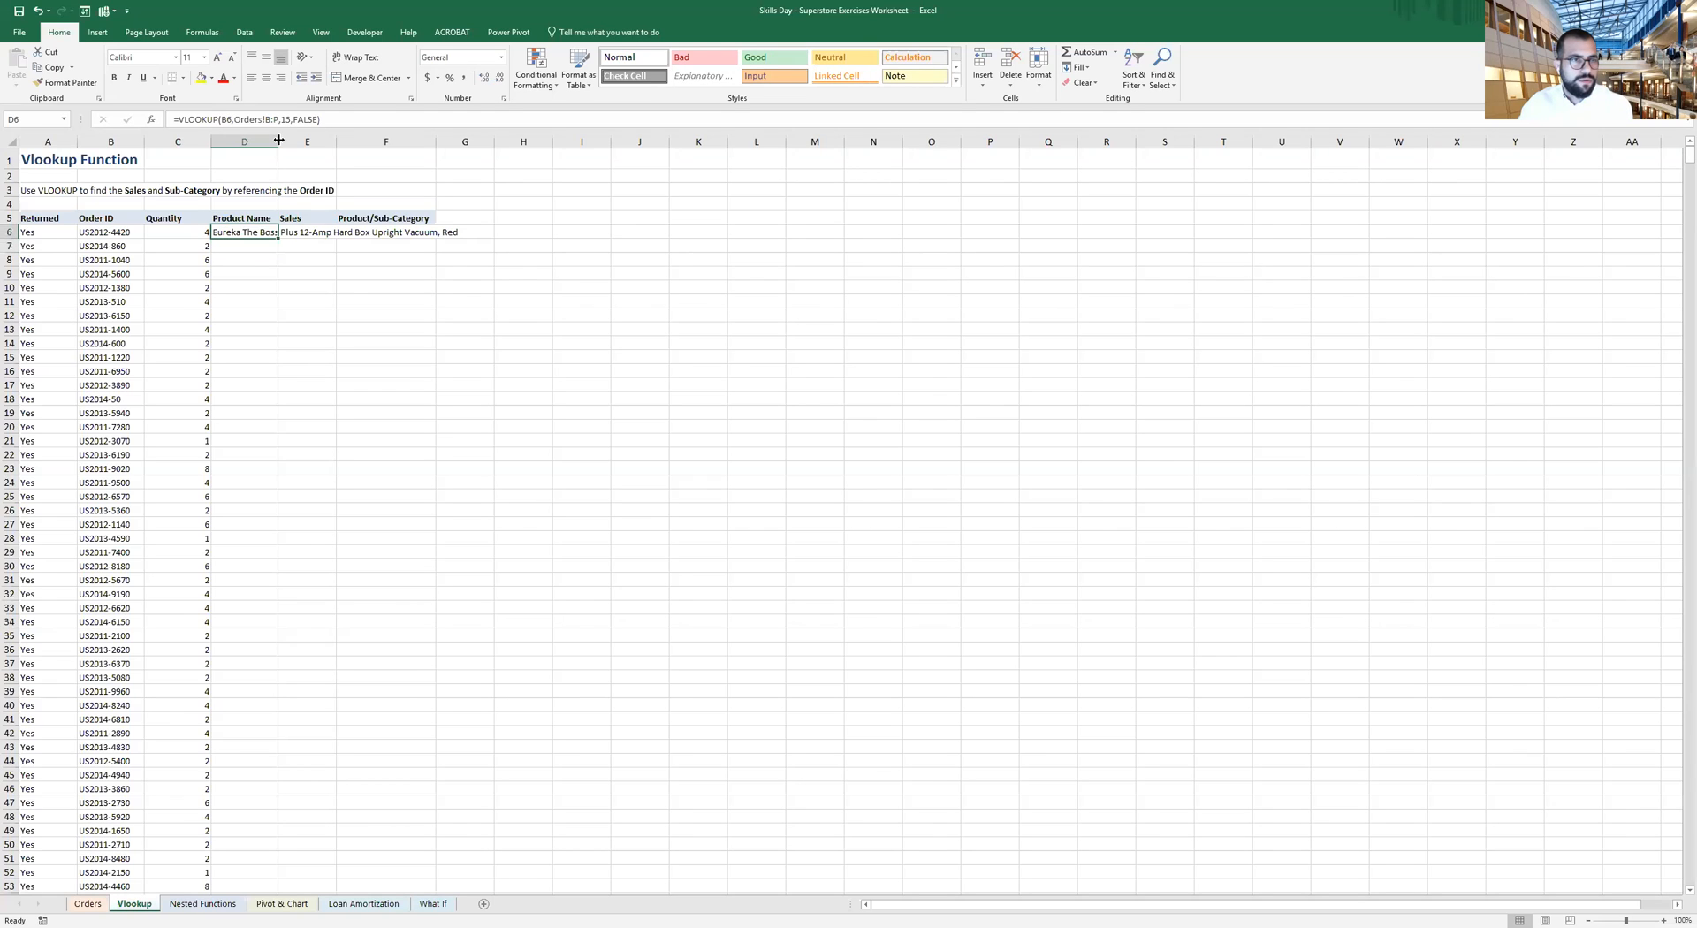
pyautogui.doubleClick(278, 140)
pyautogui.click(105, 233)
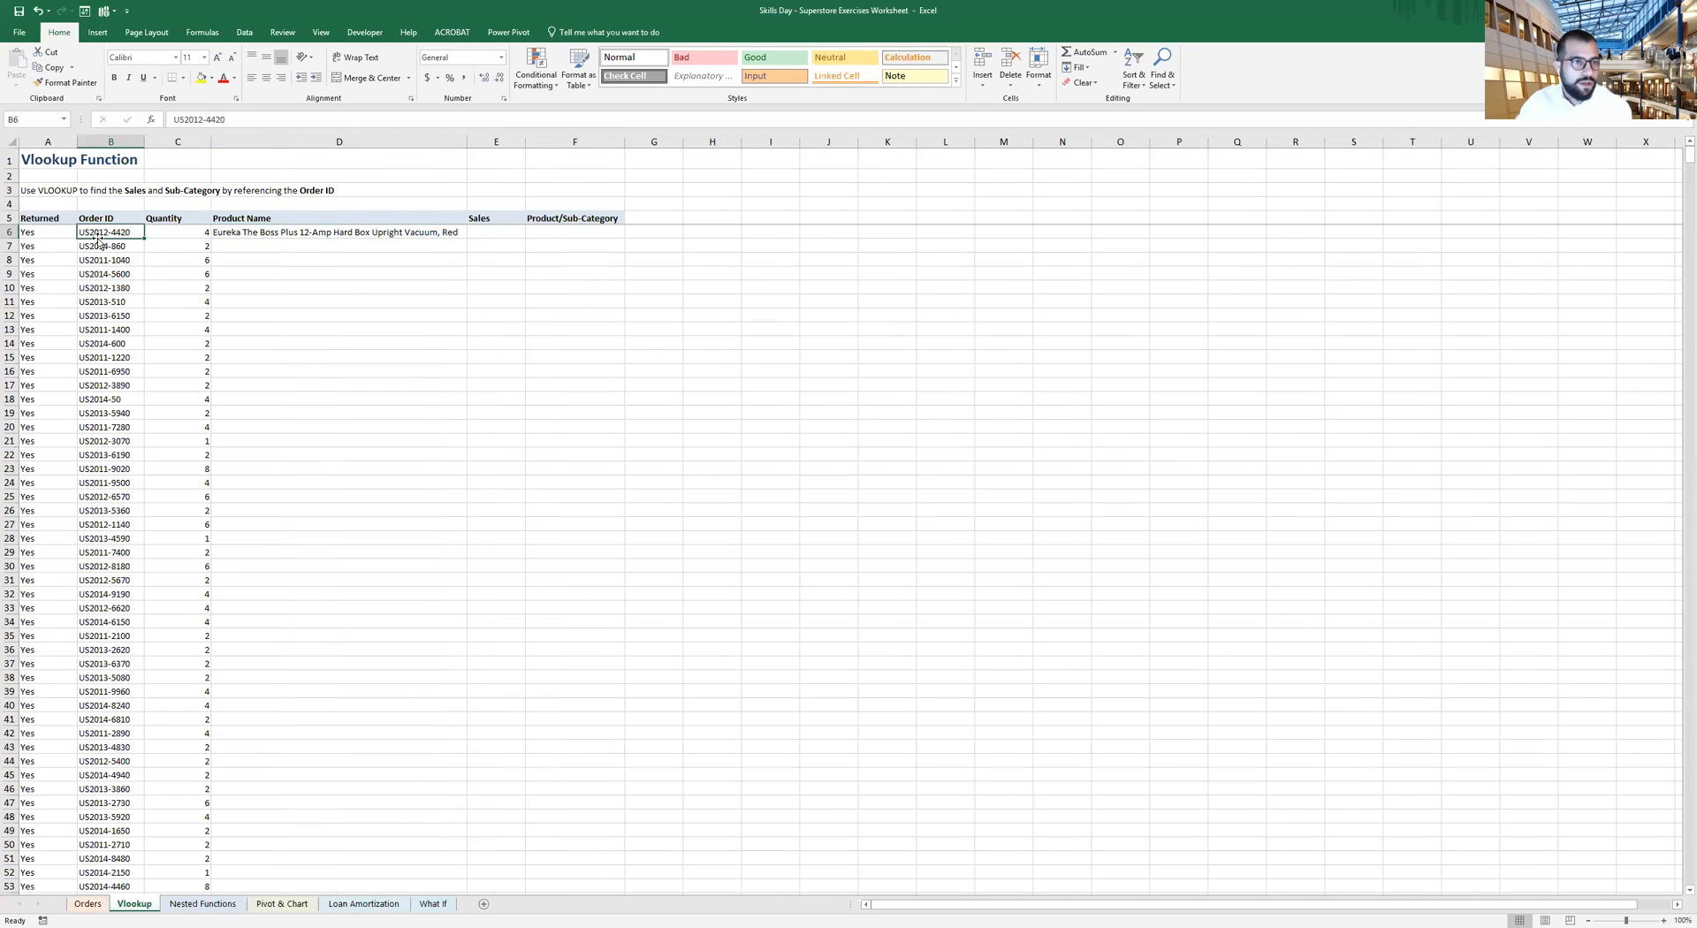
pyautogui.click(357, 242)
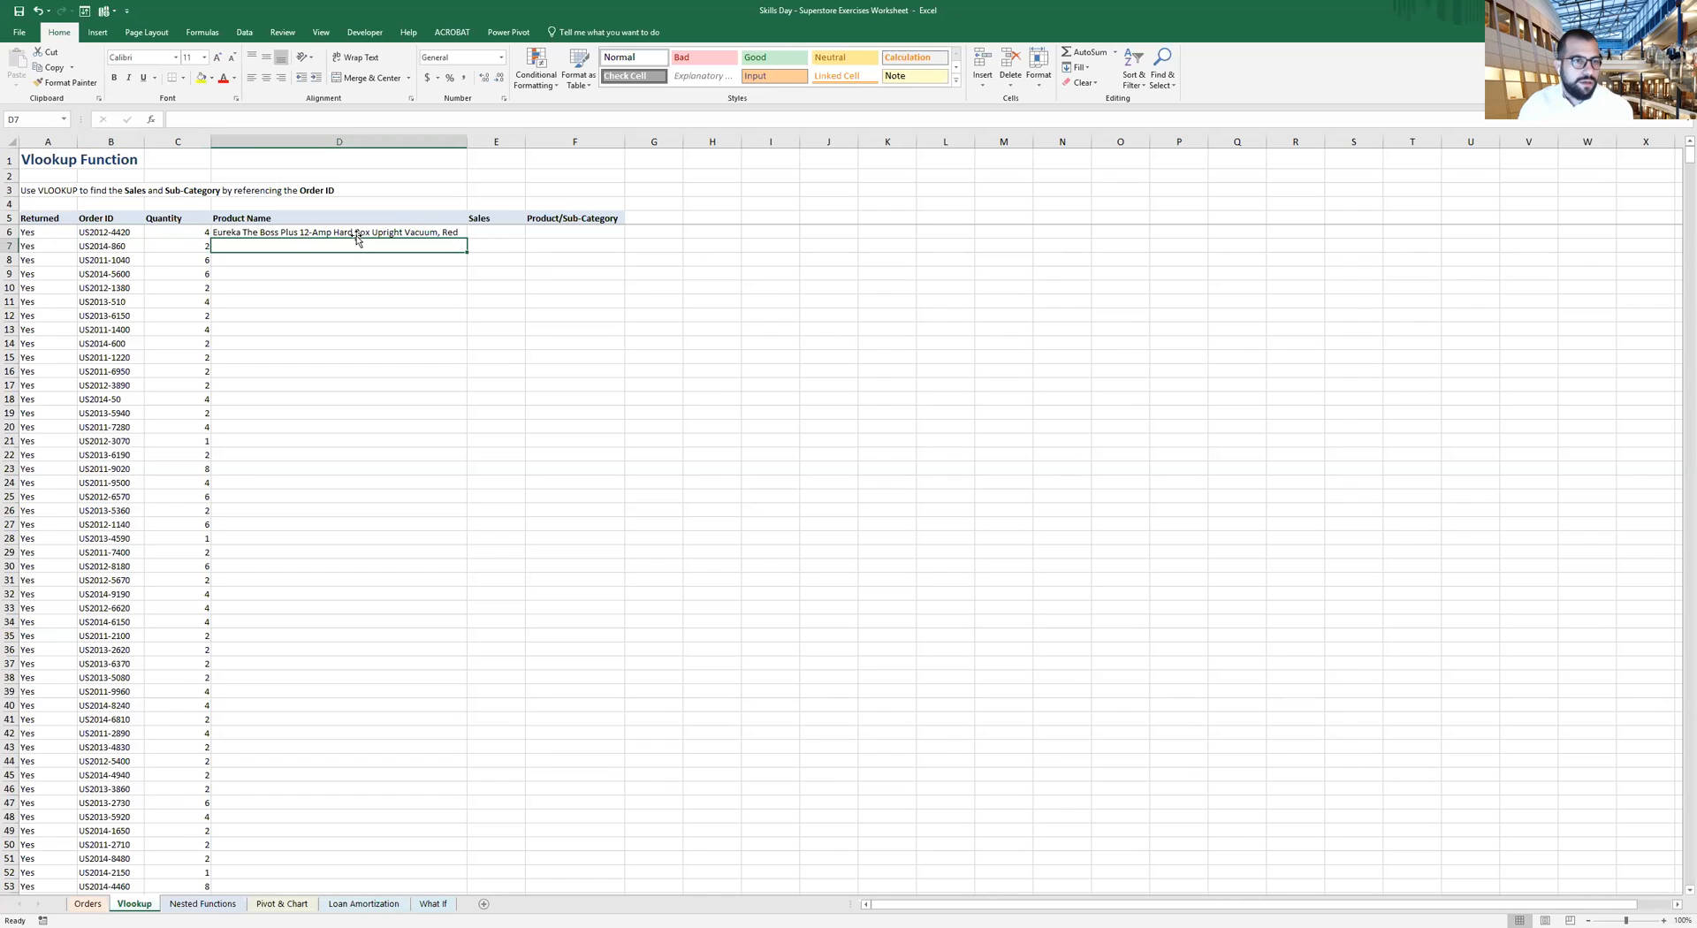
pyautogui.click(357, 231)
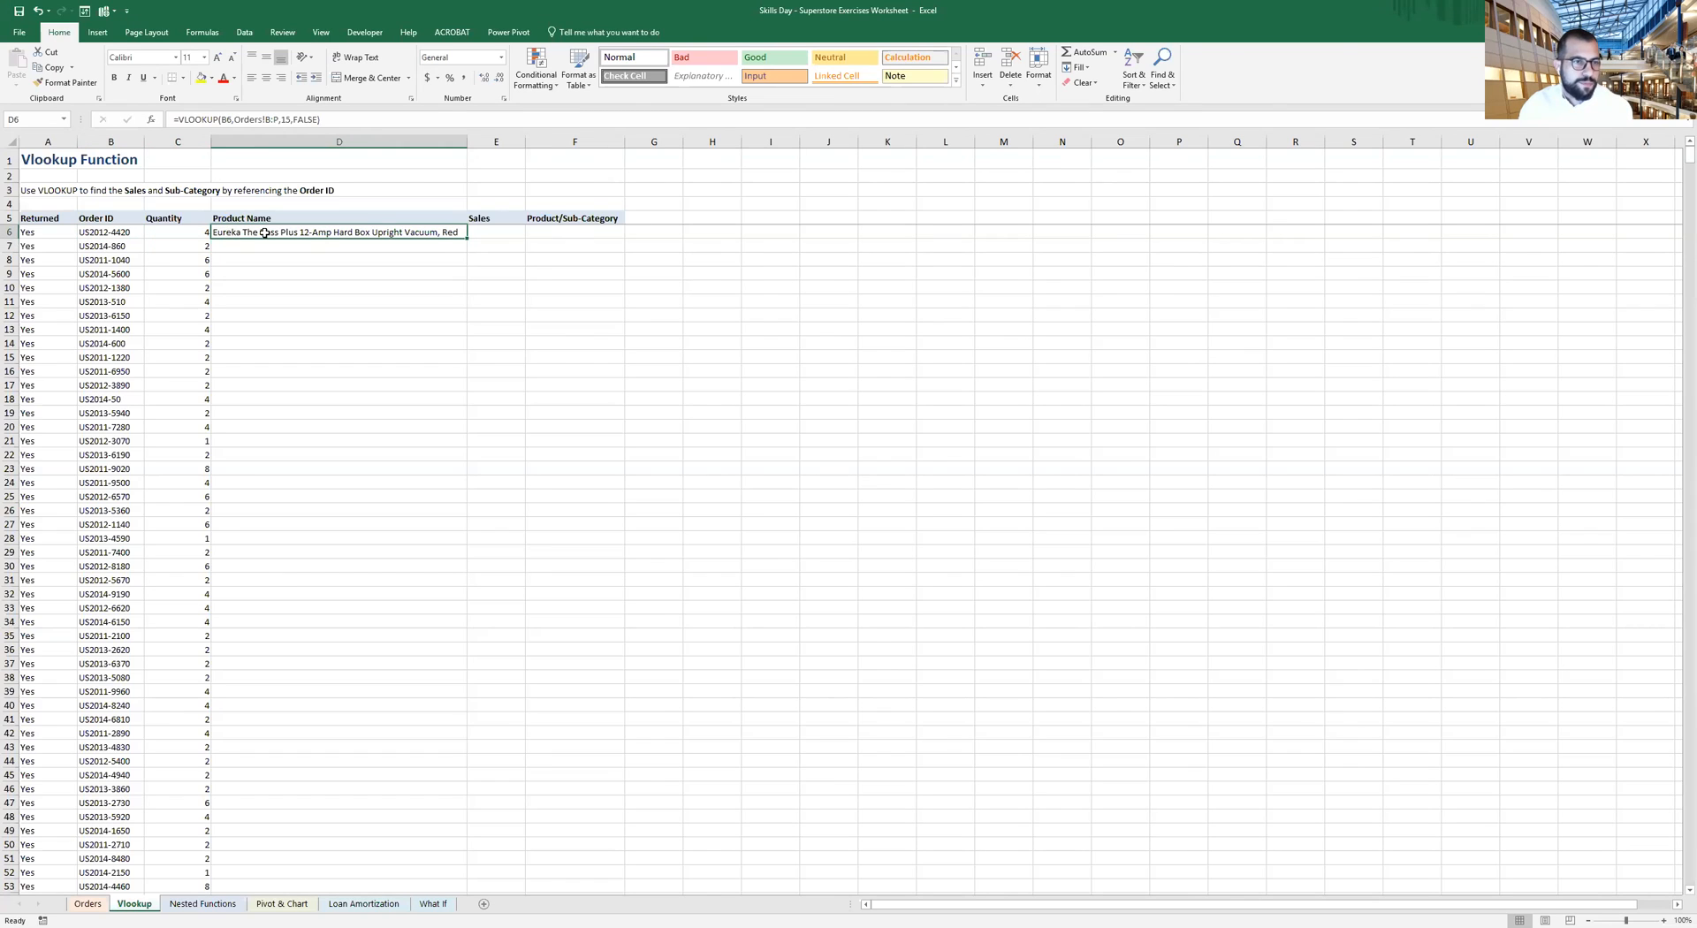
pyautogui.doubleClick(466, 237)
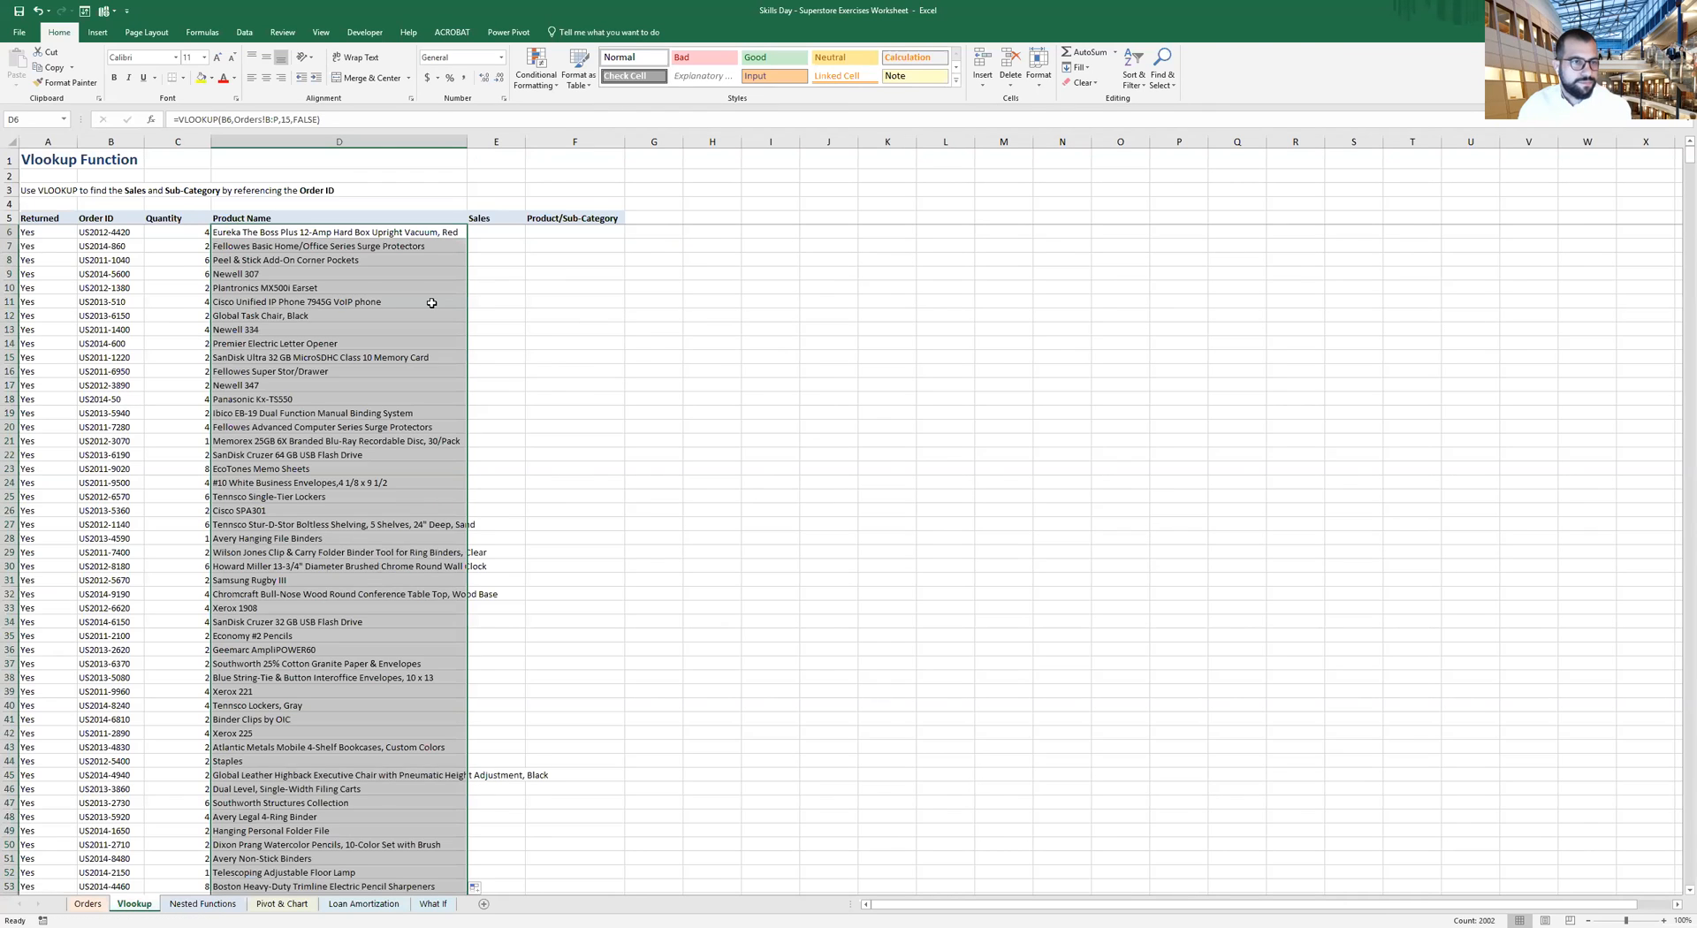
# Examine the filled lookup formulas cell by cell down to D20 in the Product Name column
pyautogui.press('Down')
pyautogui.press('Down')
pyautogui.press('Down')
pyautogui.press('Down')
pyautogui.press('Down')
pyautogui.press('Down')
pyautogui.press('Down')
pyautogui.press('Down')
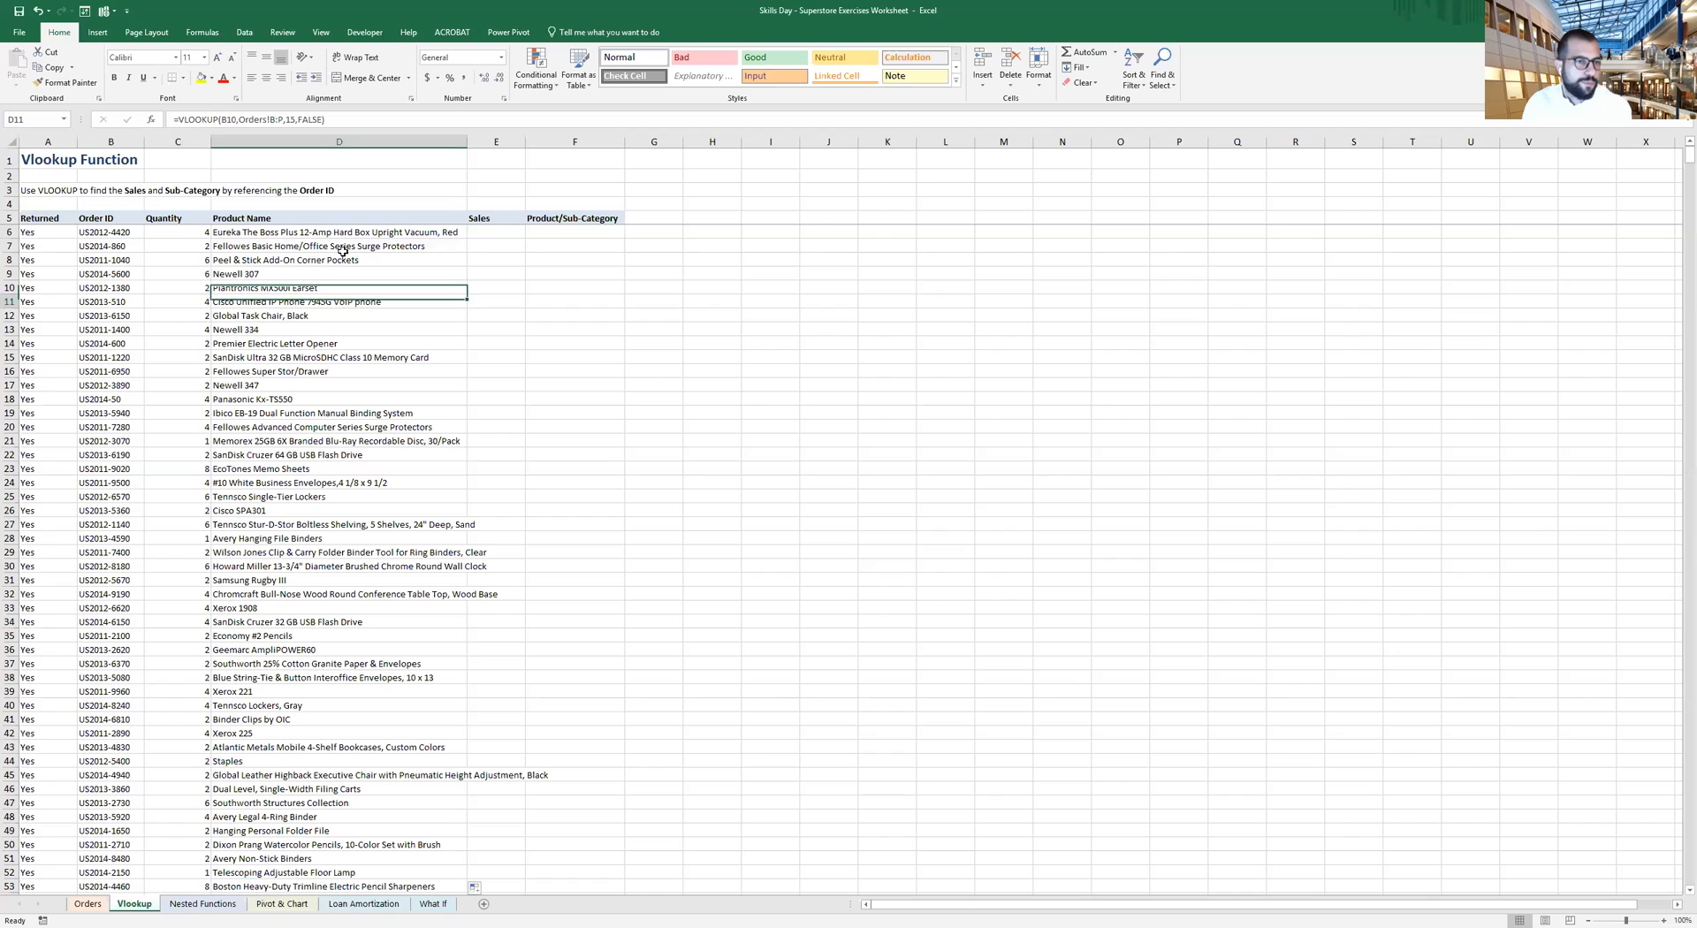
pyautogui.press('Down')
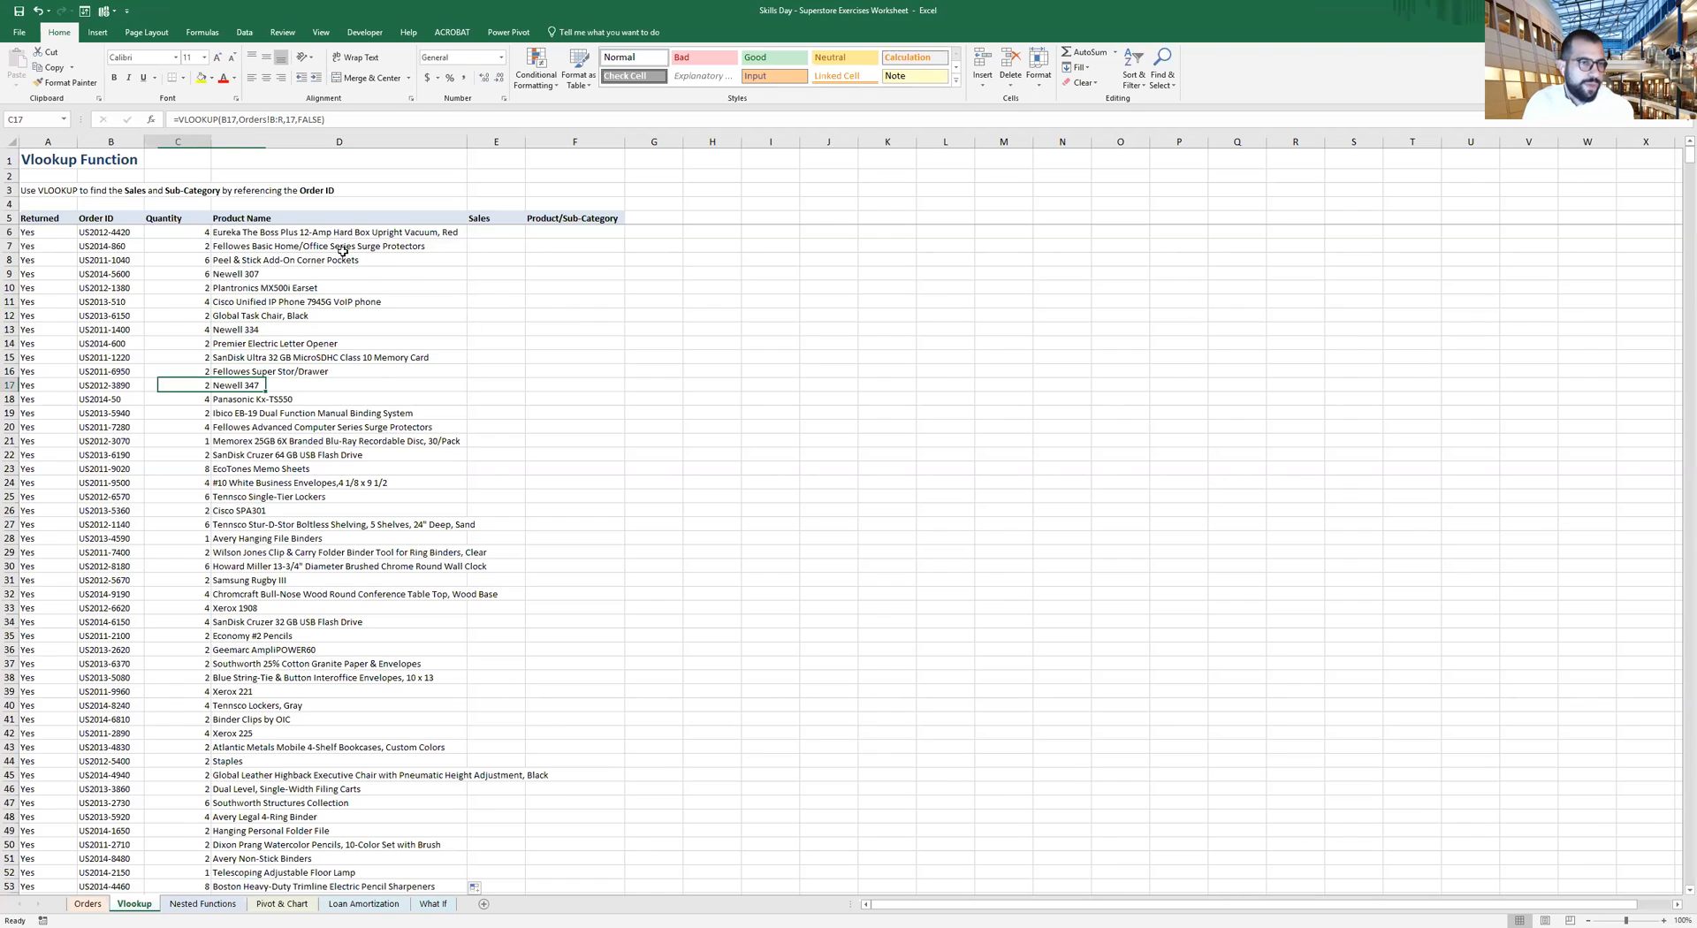
pyautogui.press('Down')
pyautogui.press('Down')
pyautogui.press('Down')
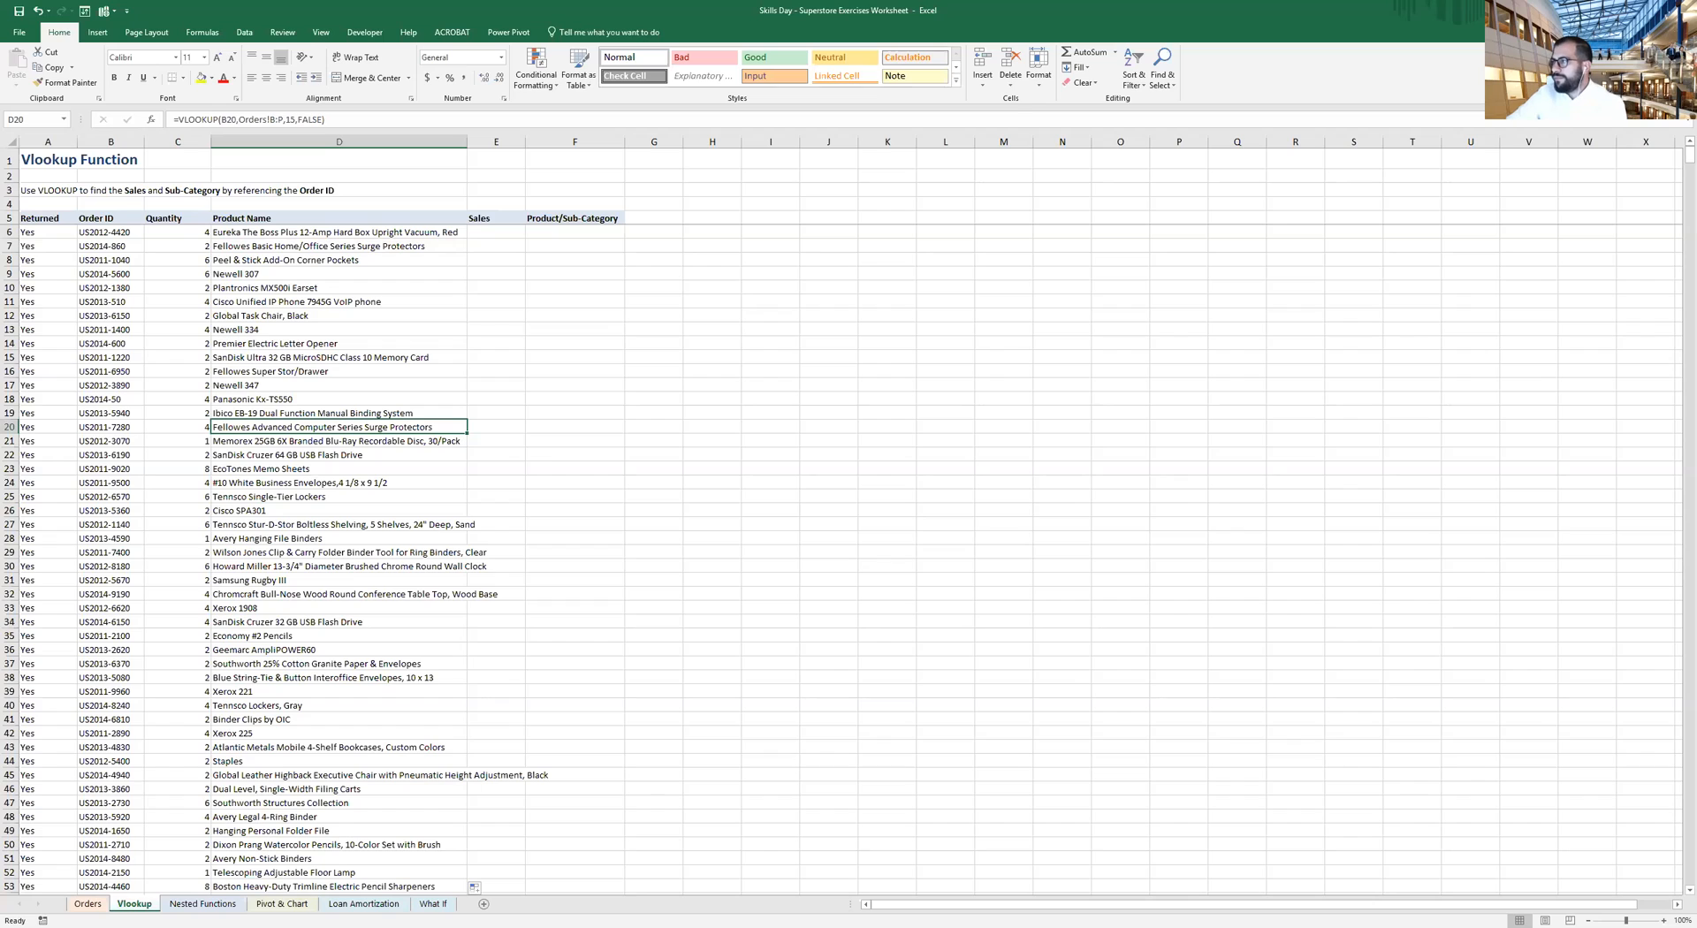
# Enlarge the Vlookup sheet's view and inspect the Product Name formula in D6 and its lookup Order ID in B6
pyautogui.click(1559, 158)
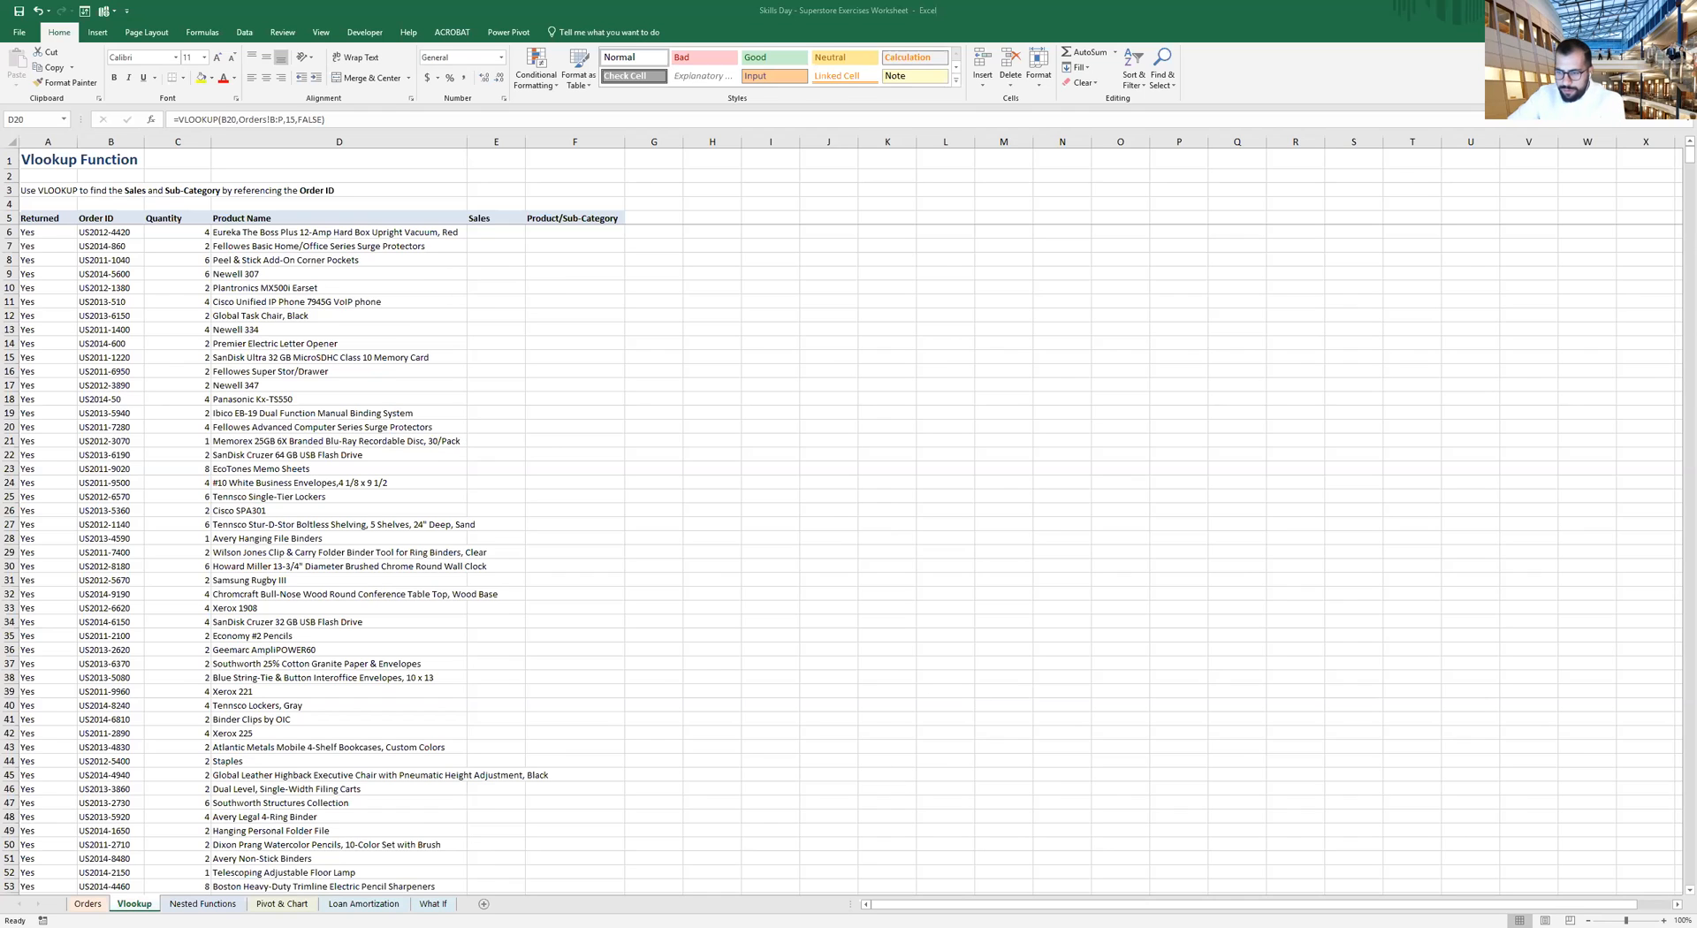
pyautogui.scroll(4, 849, 513)
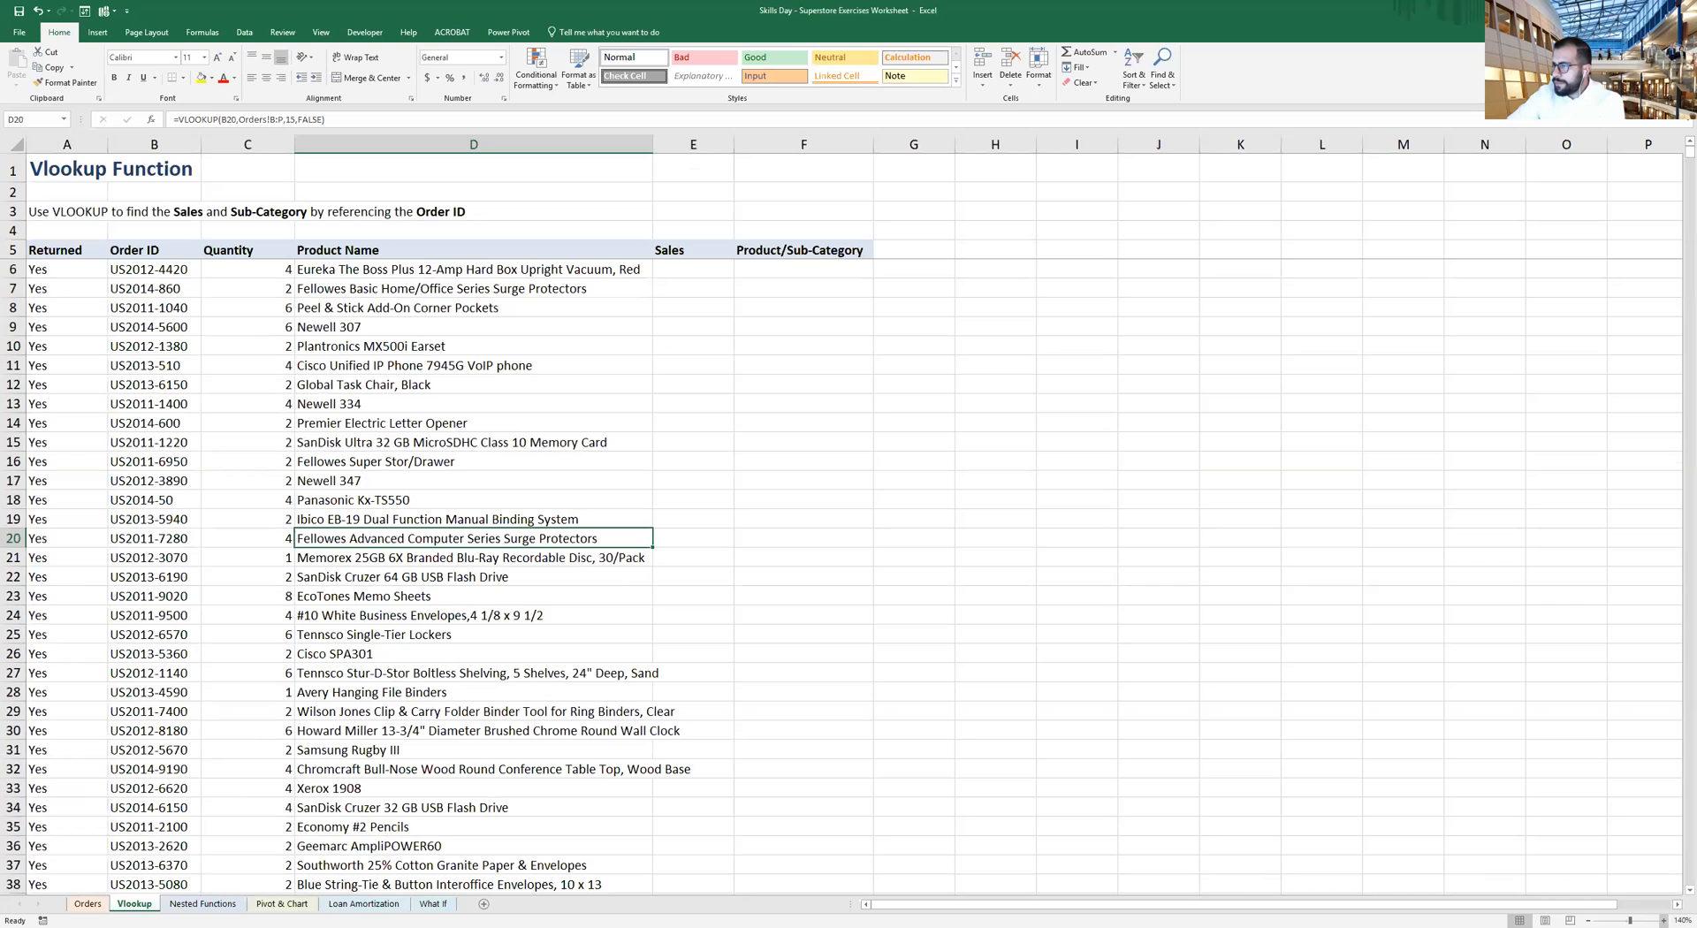
pyautogui.scroll(2, 848, 512)
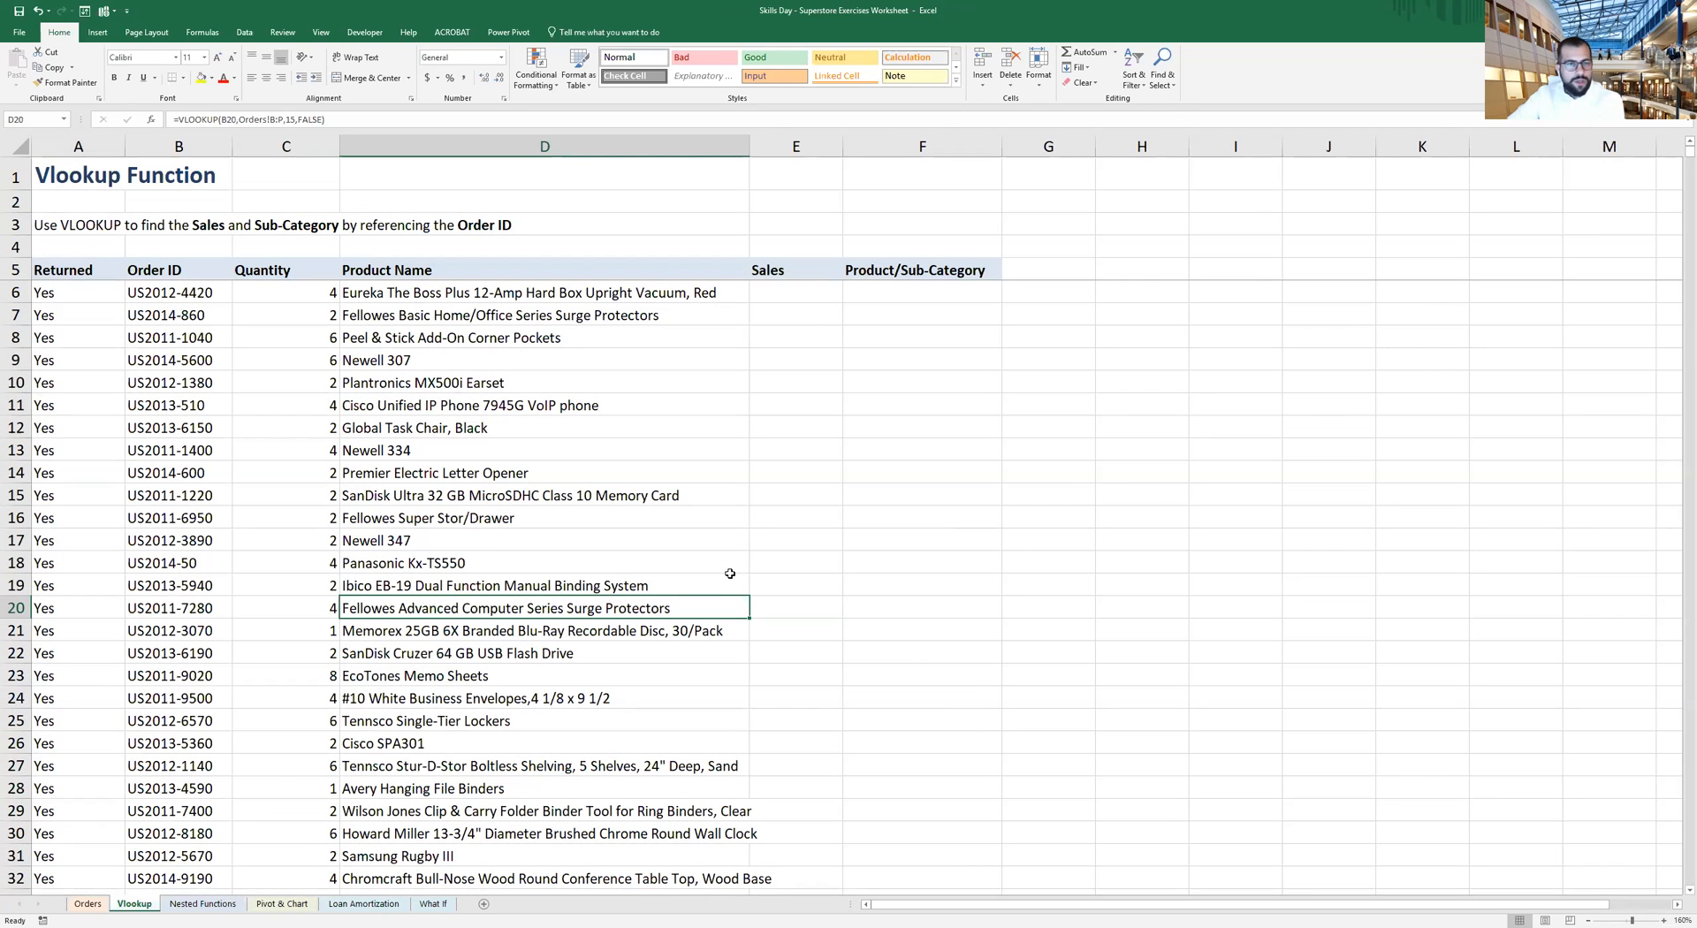
pyautogui.scroll(-1, 710, 543)
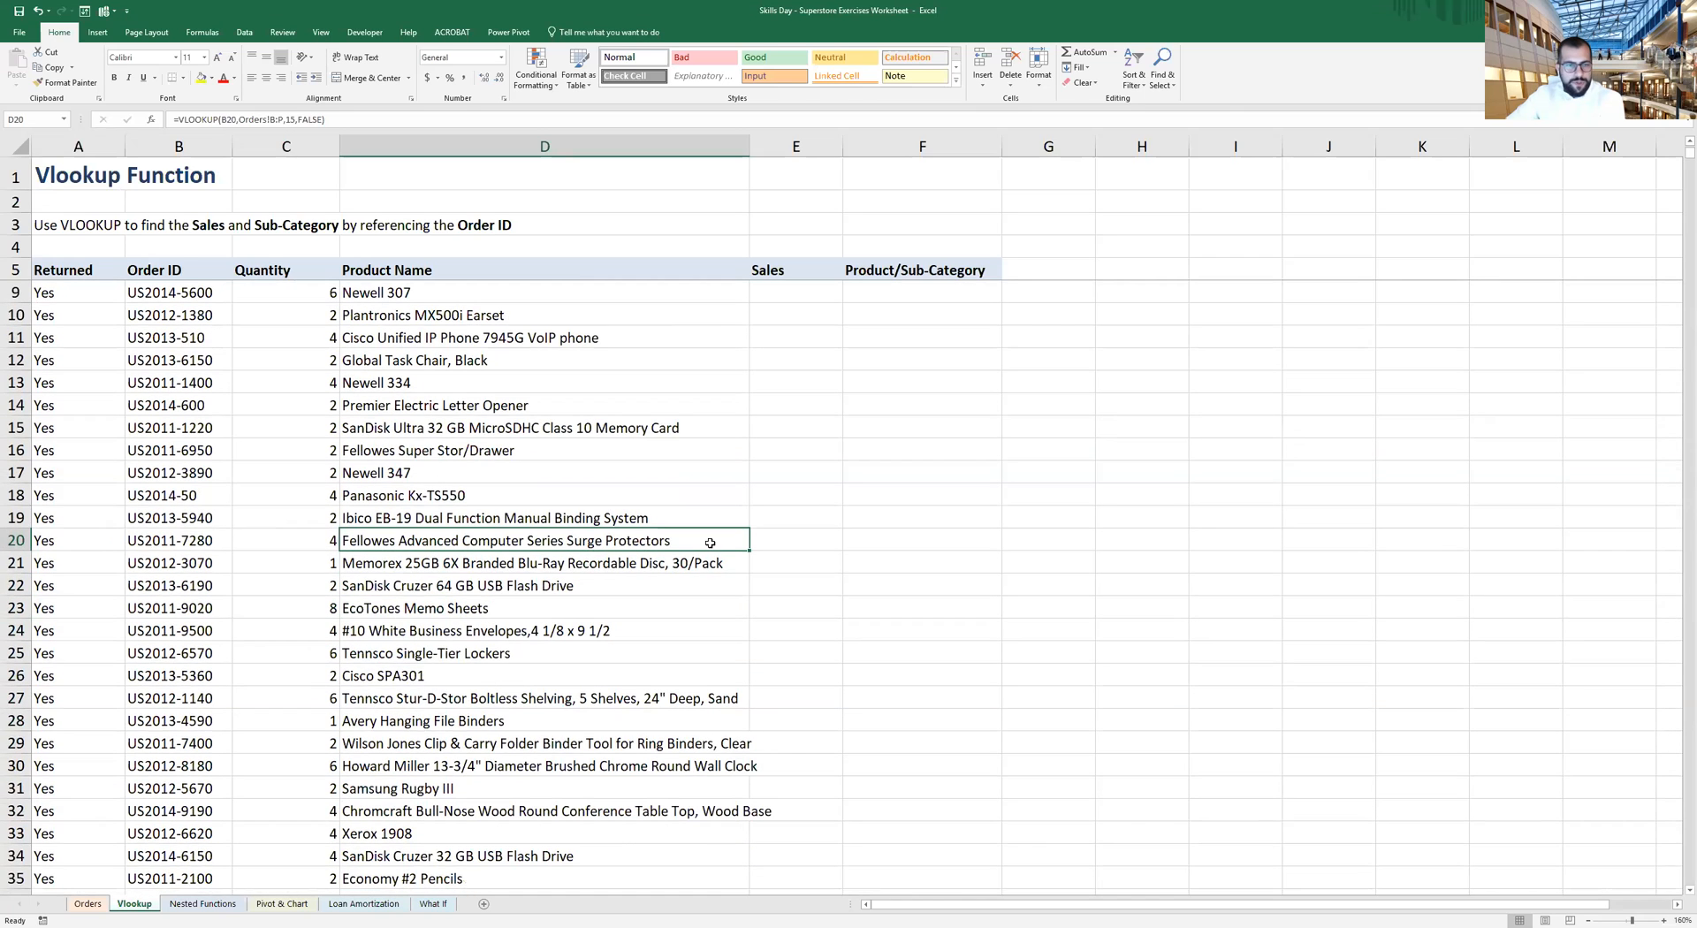
pyautogui.scroll(1, 709, 542)
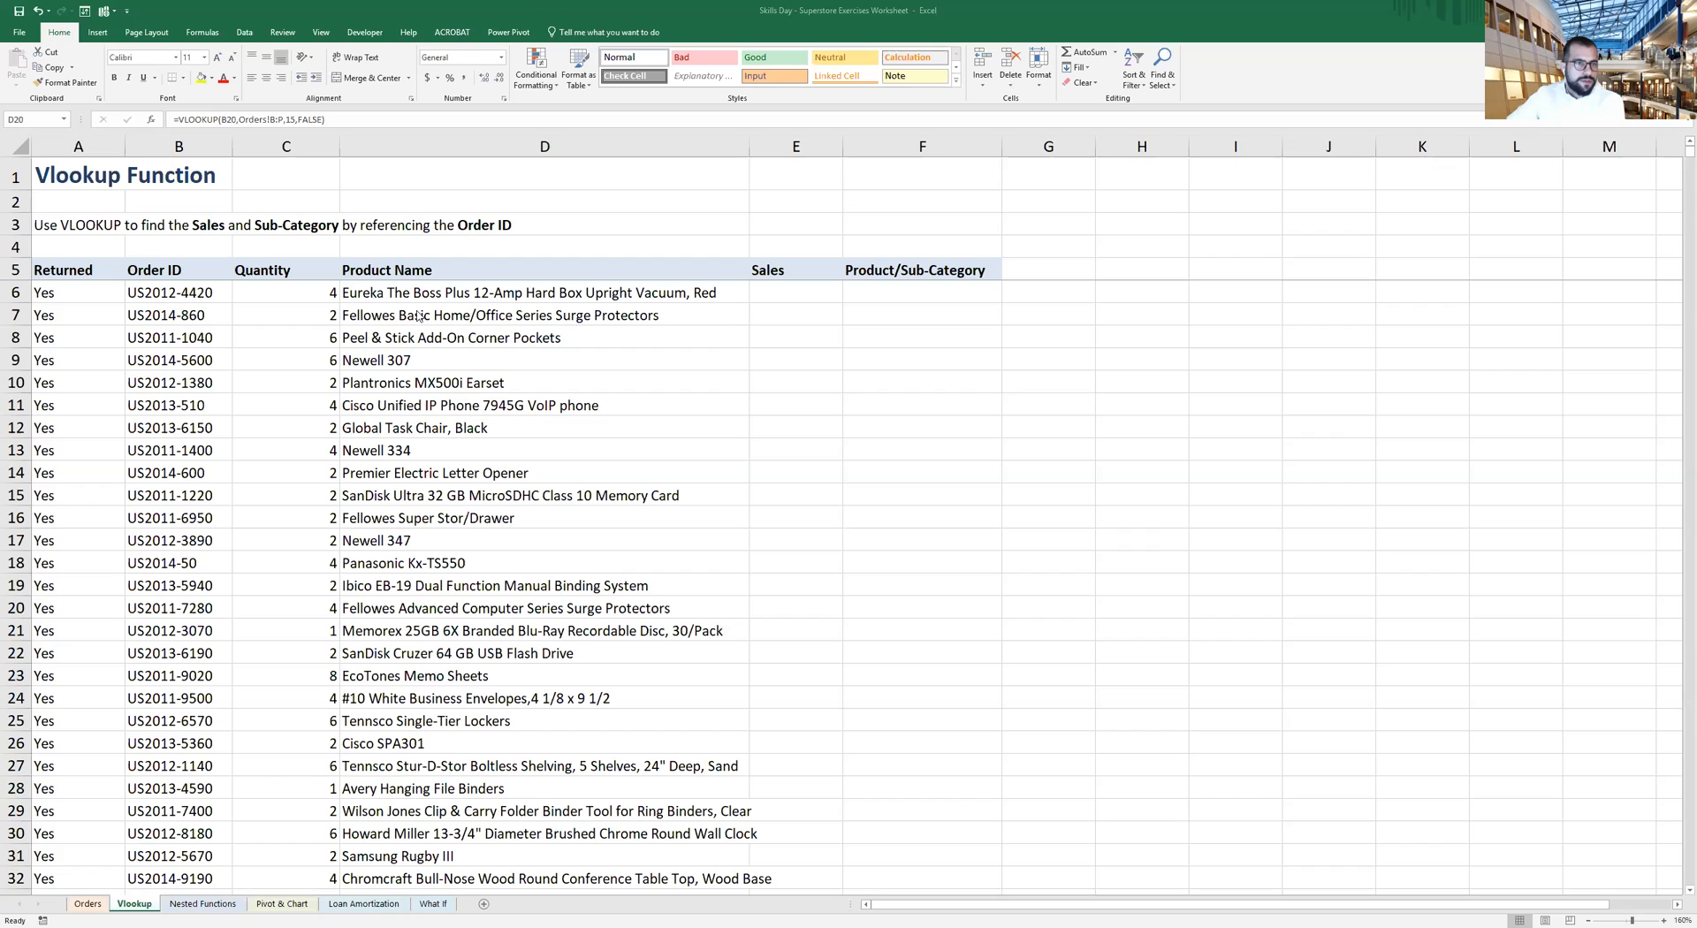
pyautogui.click(396, 294)
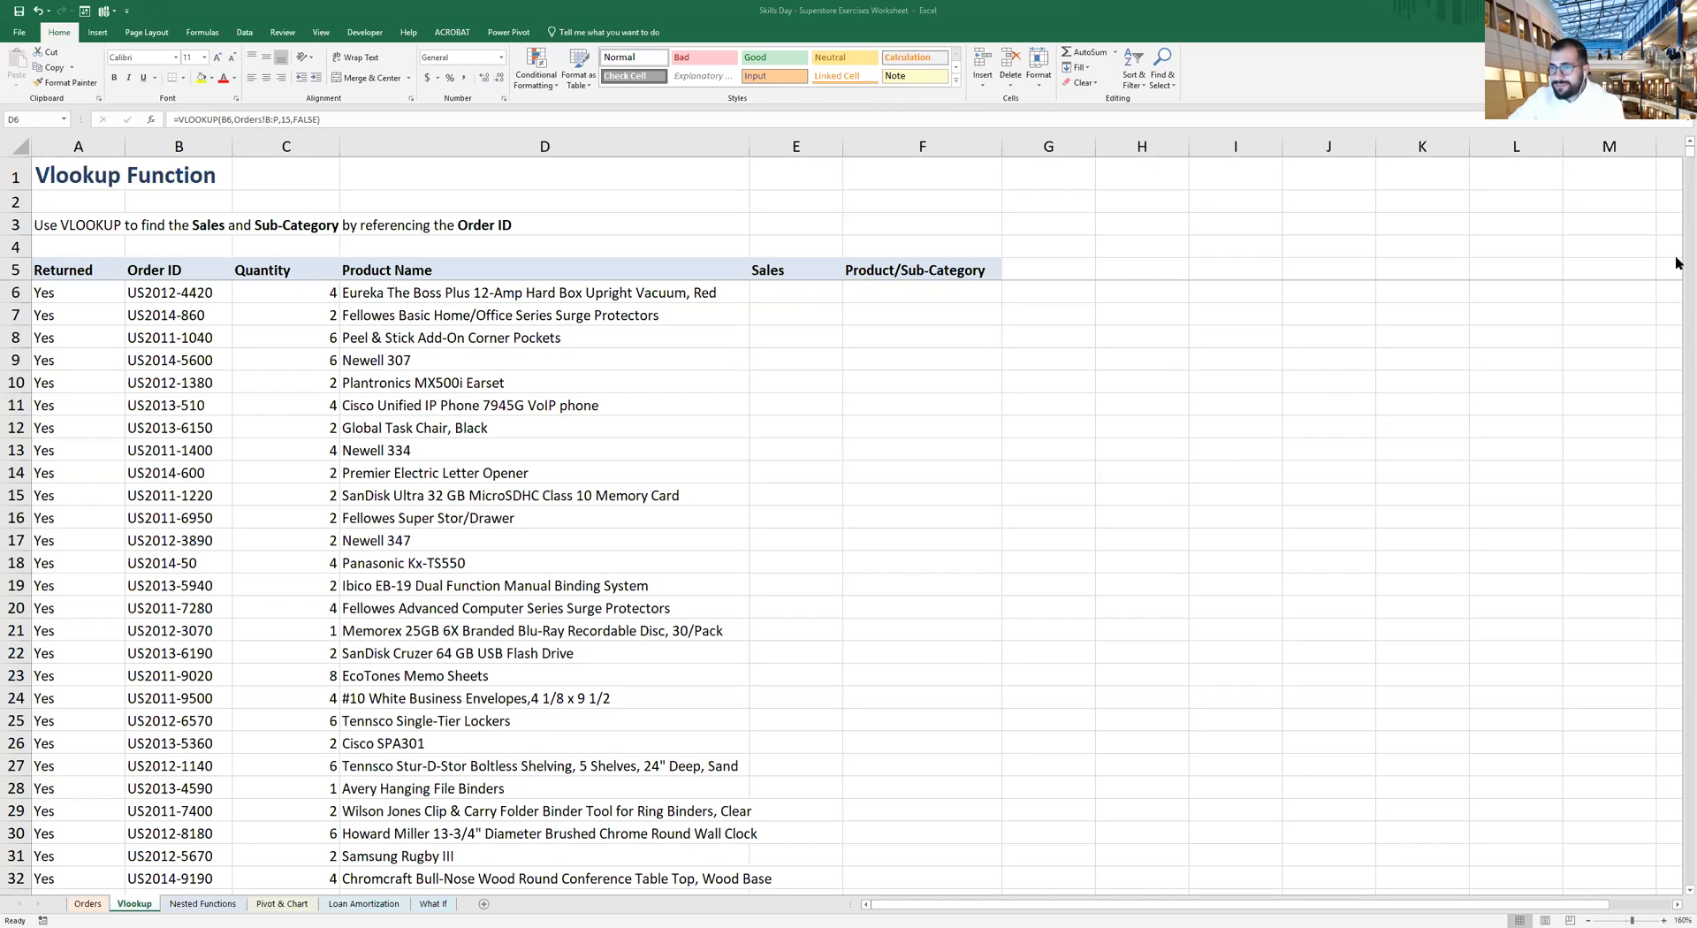
pyautogui.scroll(1, 672, 656)
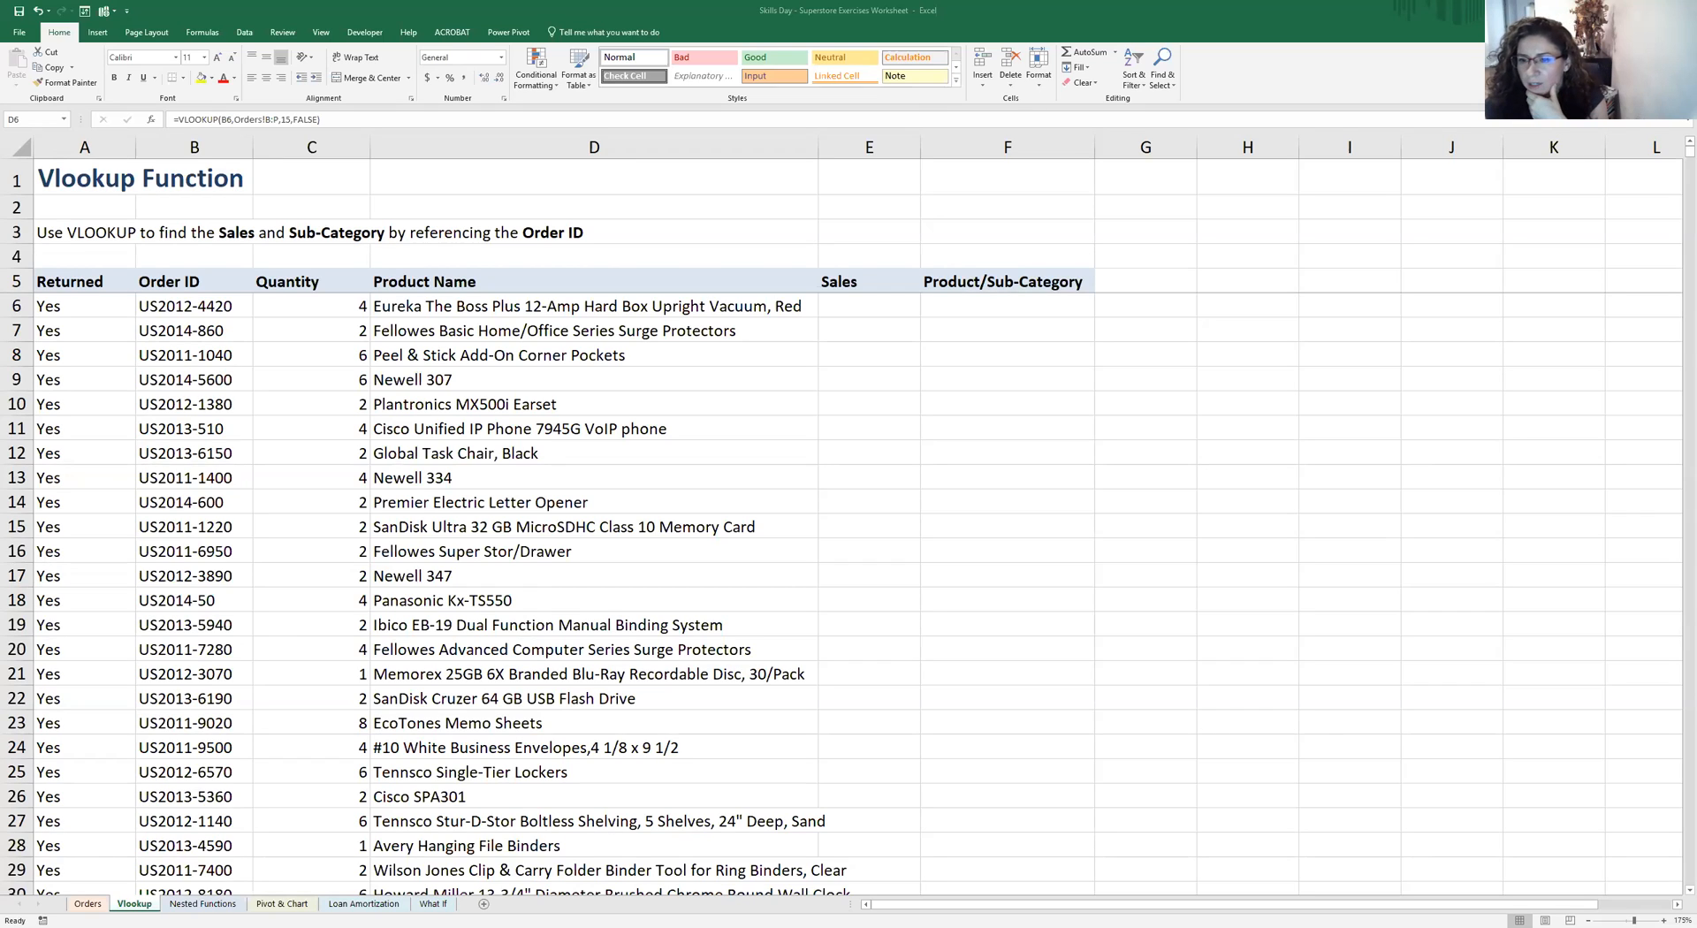
pyautogui.scroll(-3, 1167, 500)
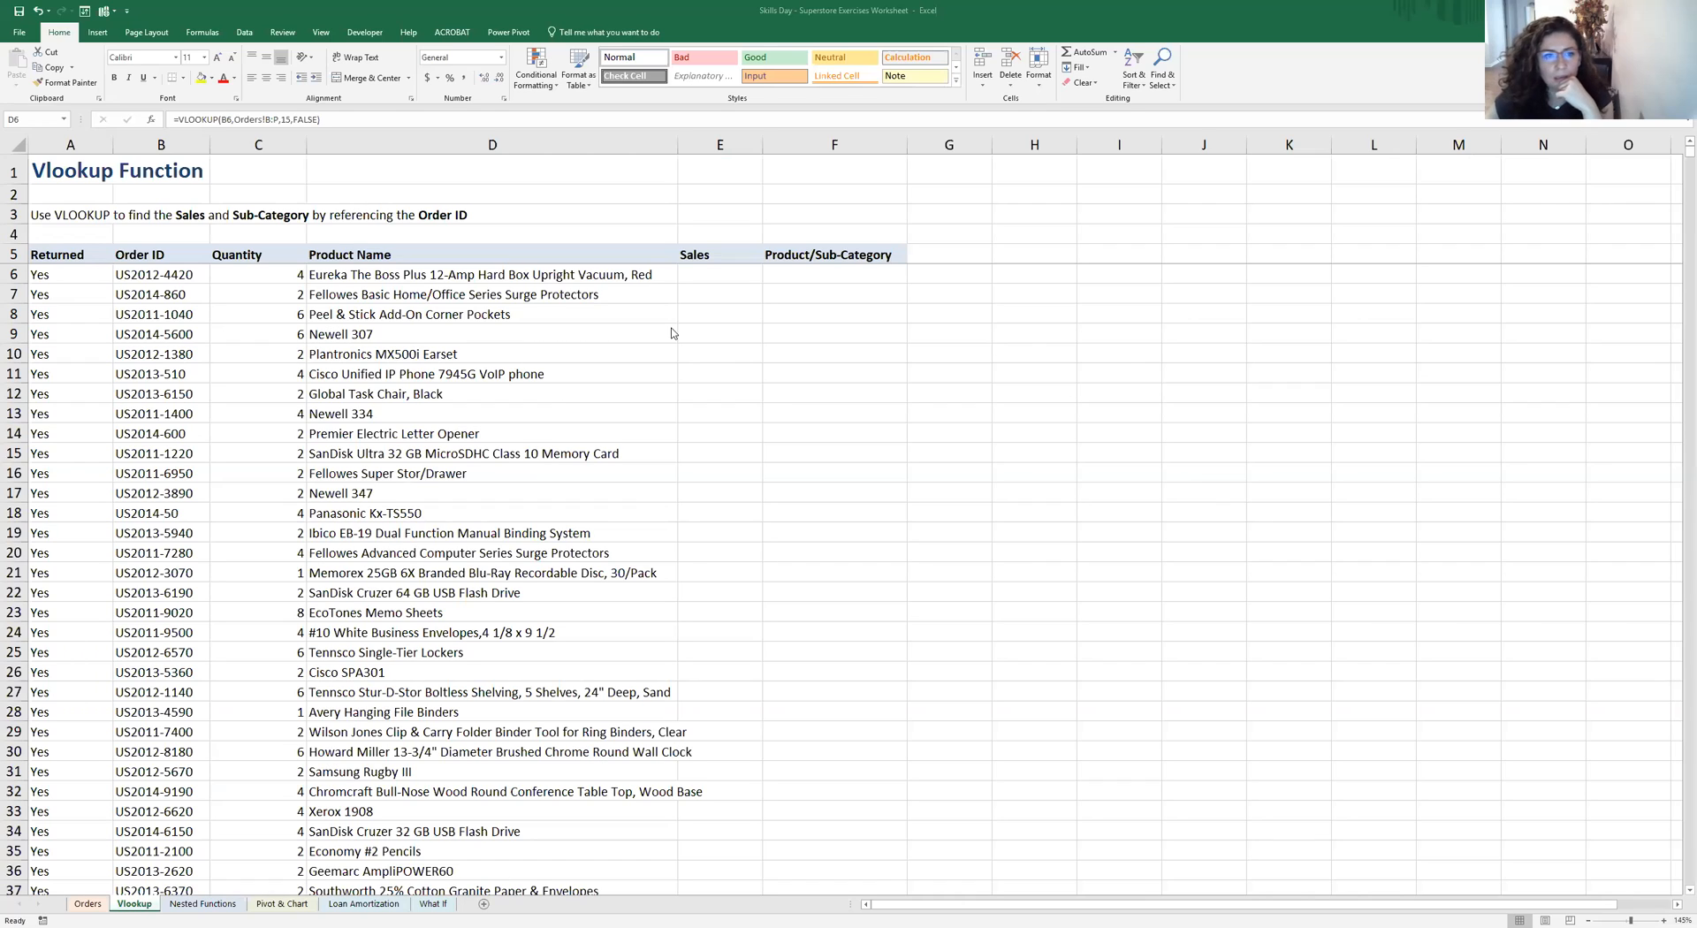
pyautogui.click(490, 276)
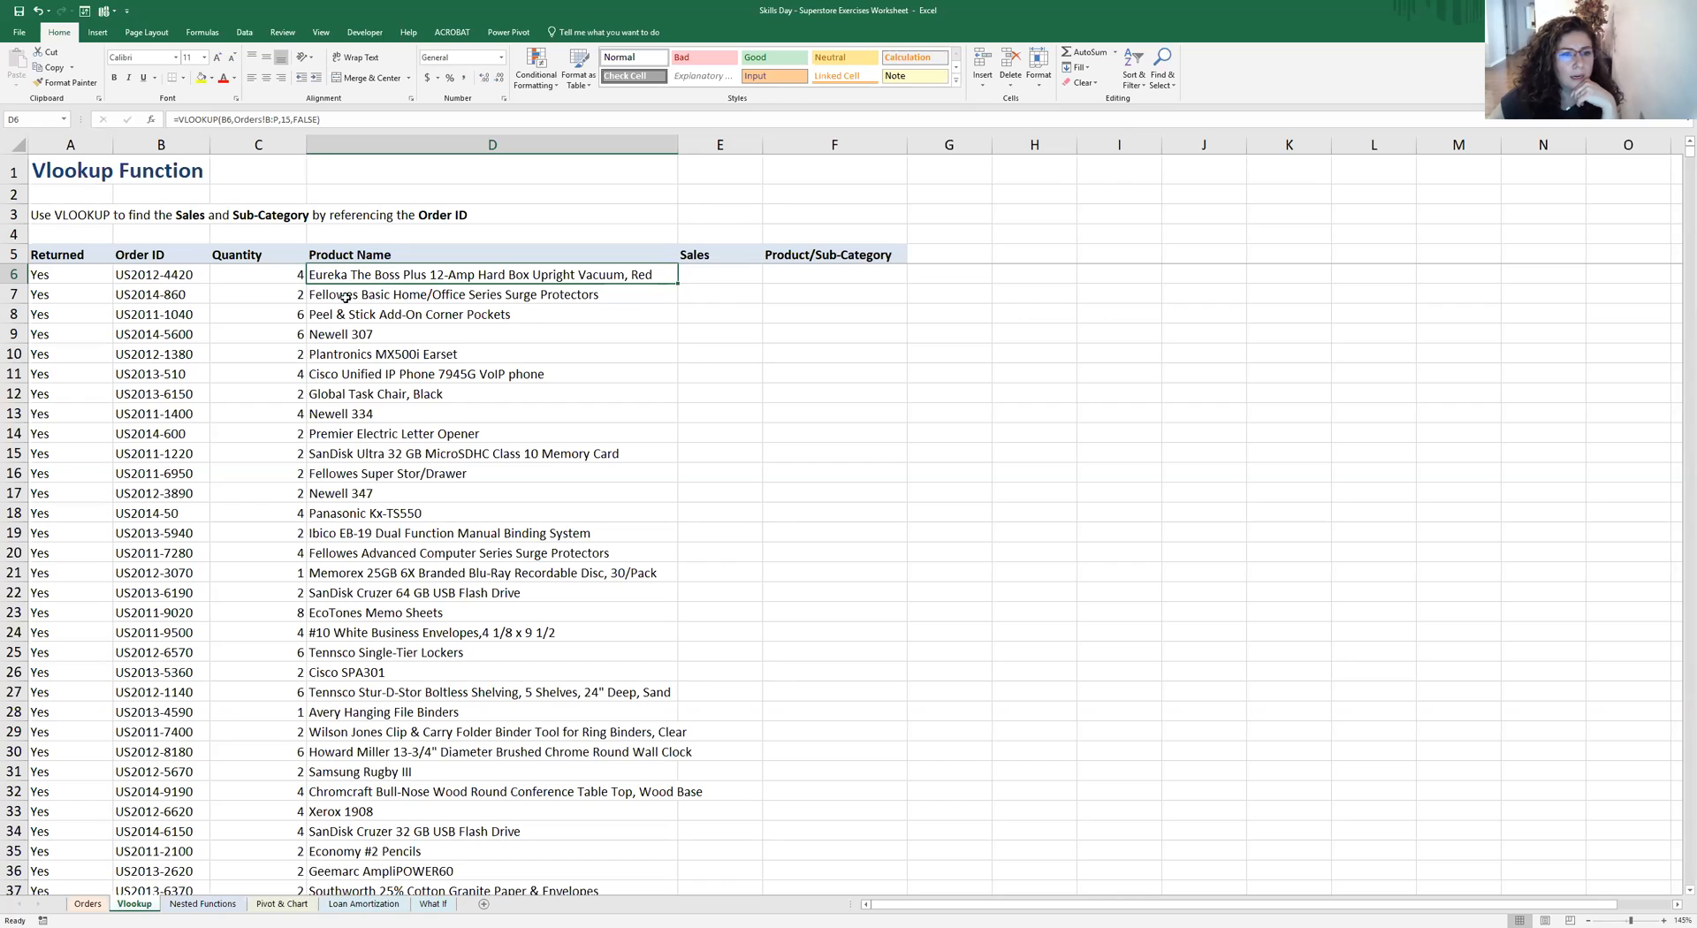
pyautogui.click(145, 276)
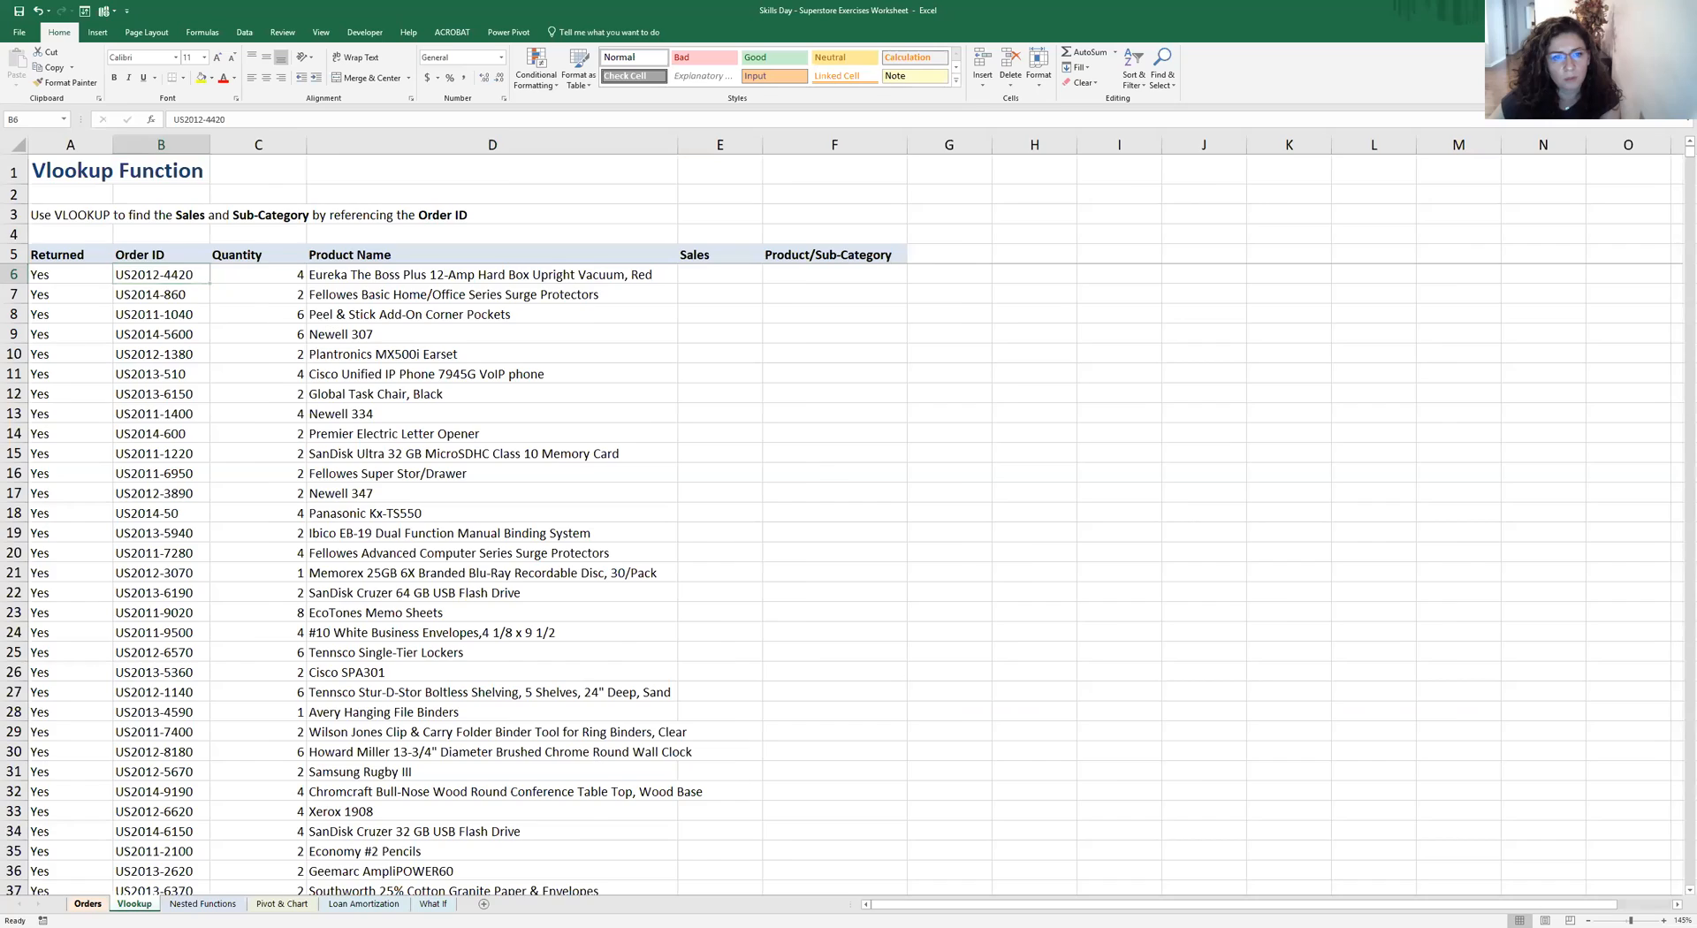
# Review the lookup table on the Orders sheet by highlighting the columns from Order ID in column B through the product columns
pyautogui.click(87, 904)
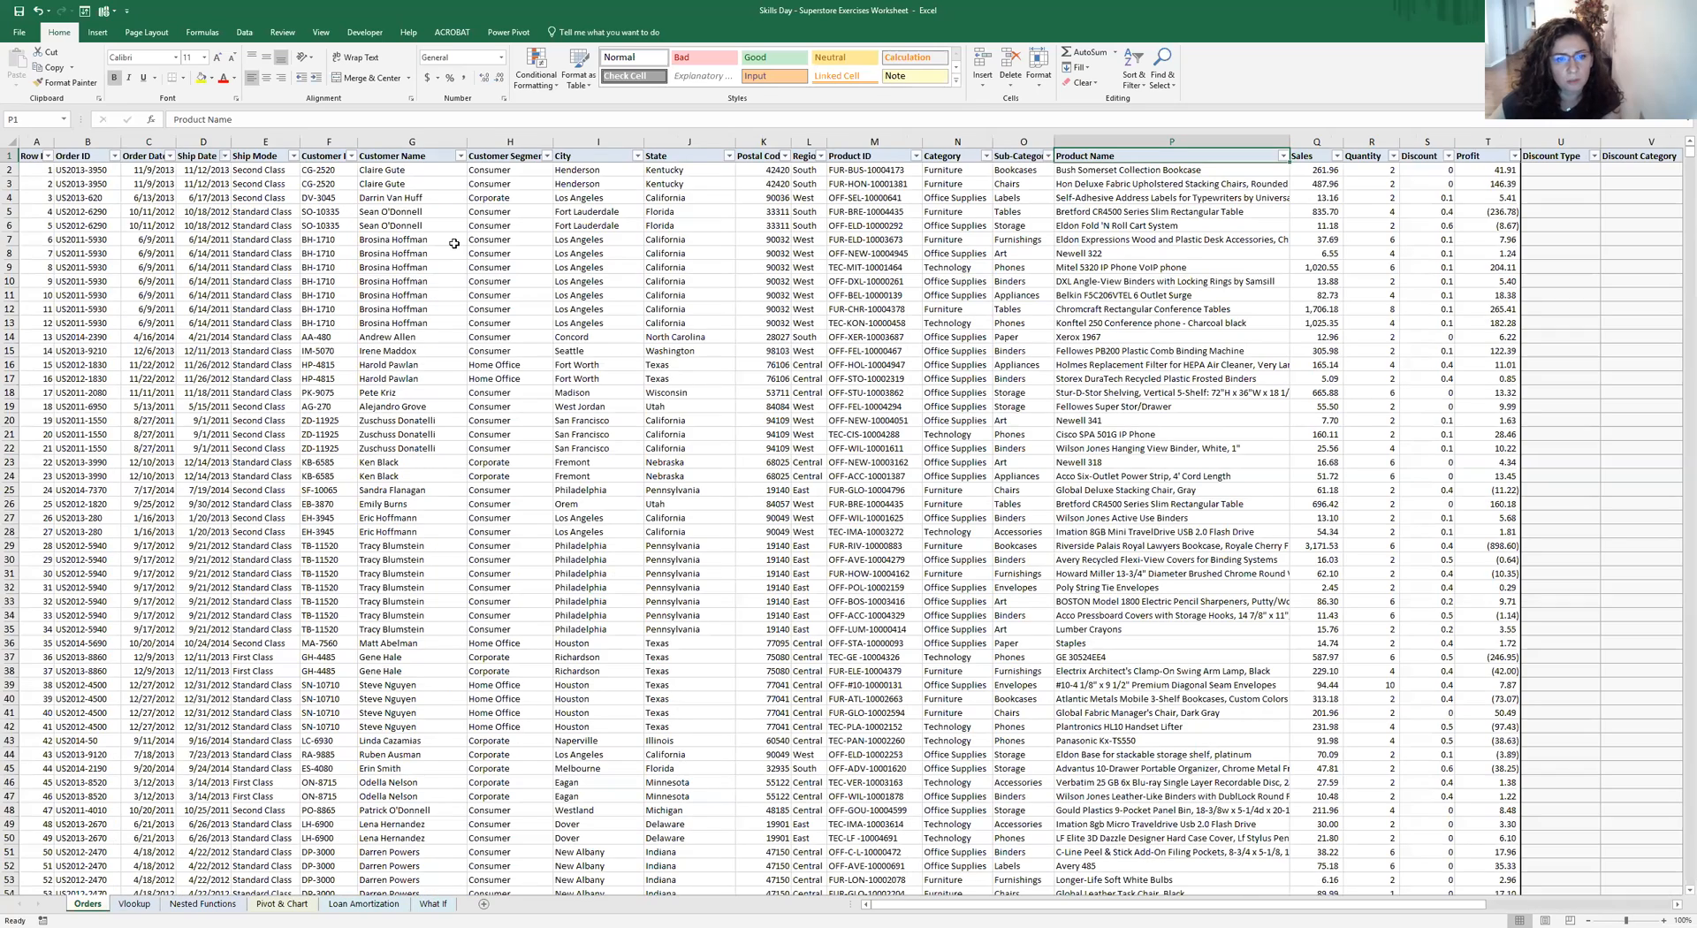
pyautogui.click(97, 143)
pyautogui.moveTo(170, 150); pyautogui.dragTo(1040, 166)
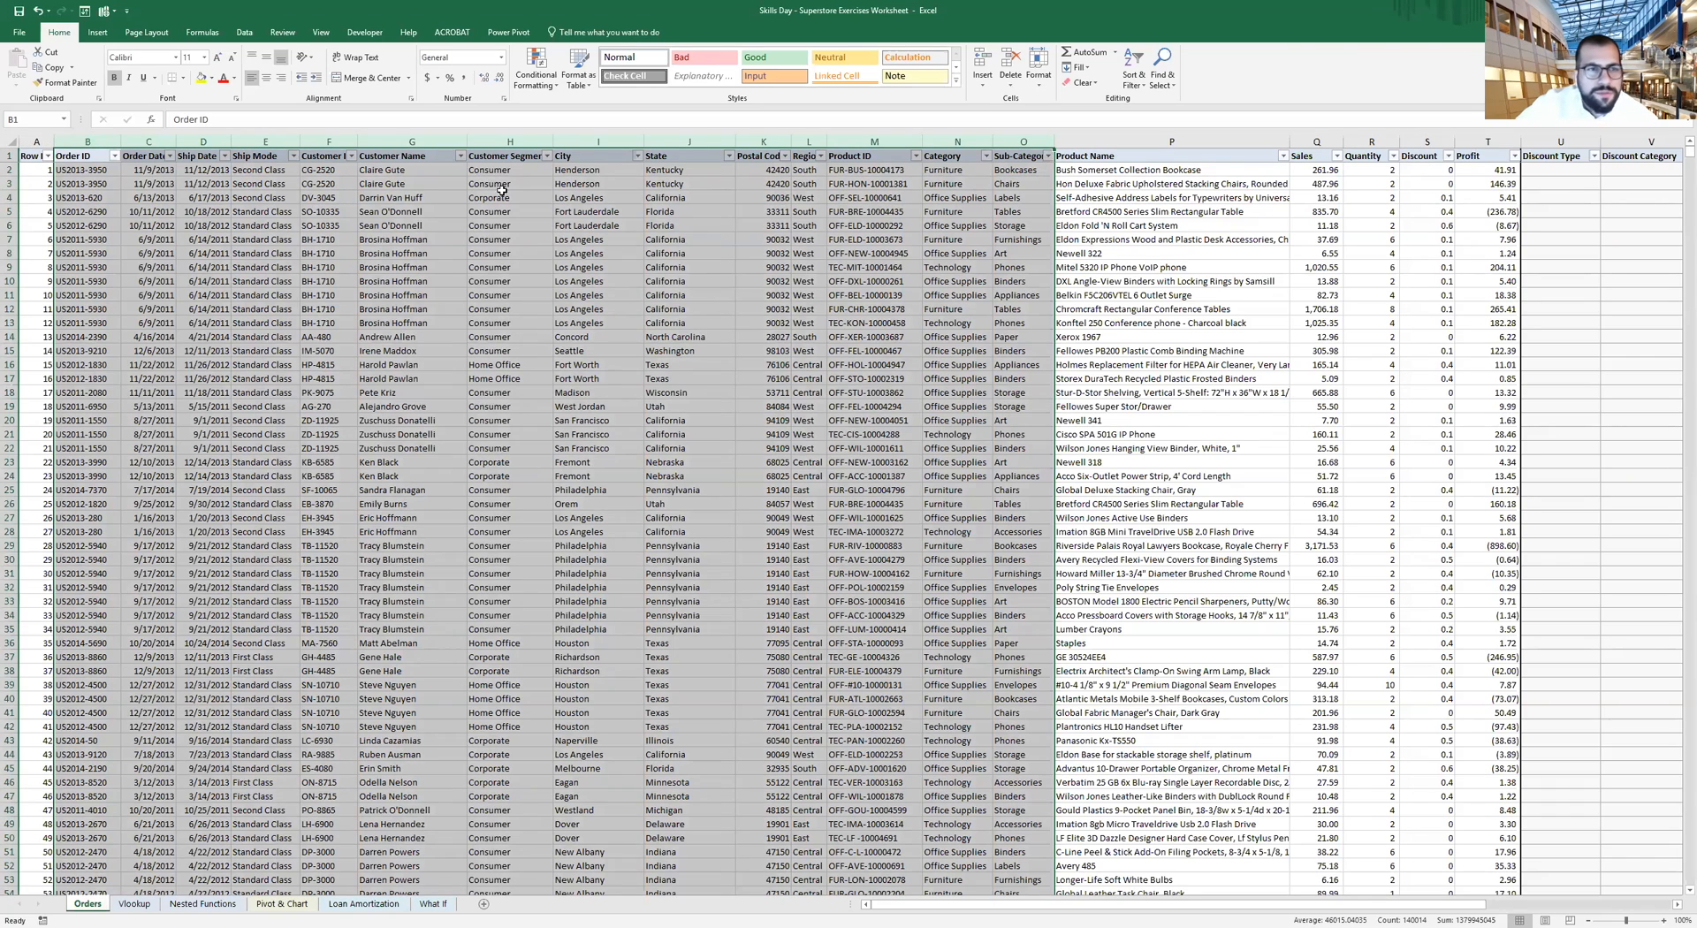
pyautogui.moveTo(96, 141); pyautogui.dragTo(137, 147)
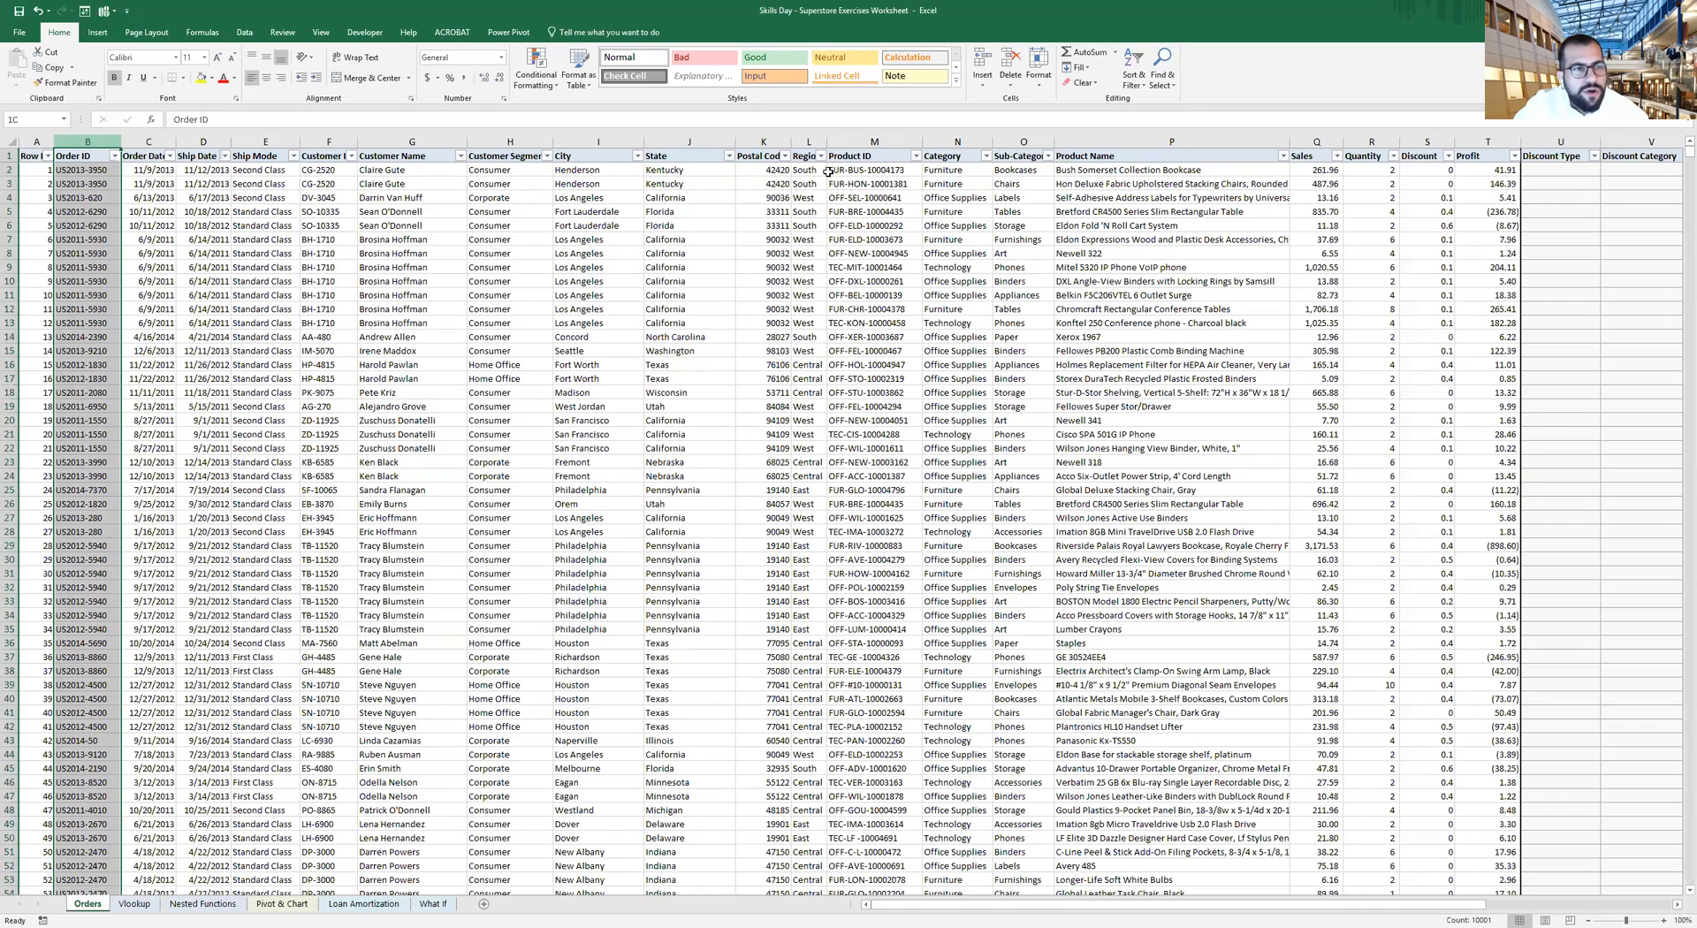
pyautogui.moveTo(828, 171); pyautogui.dragTo(828, 171)
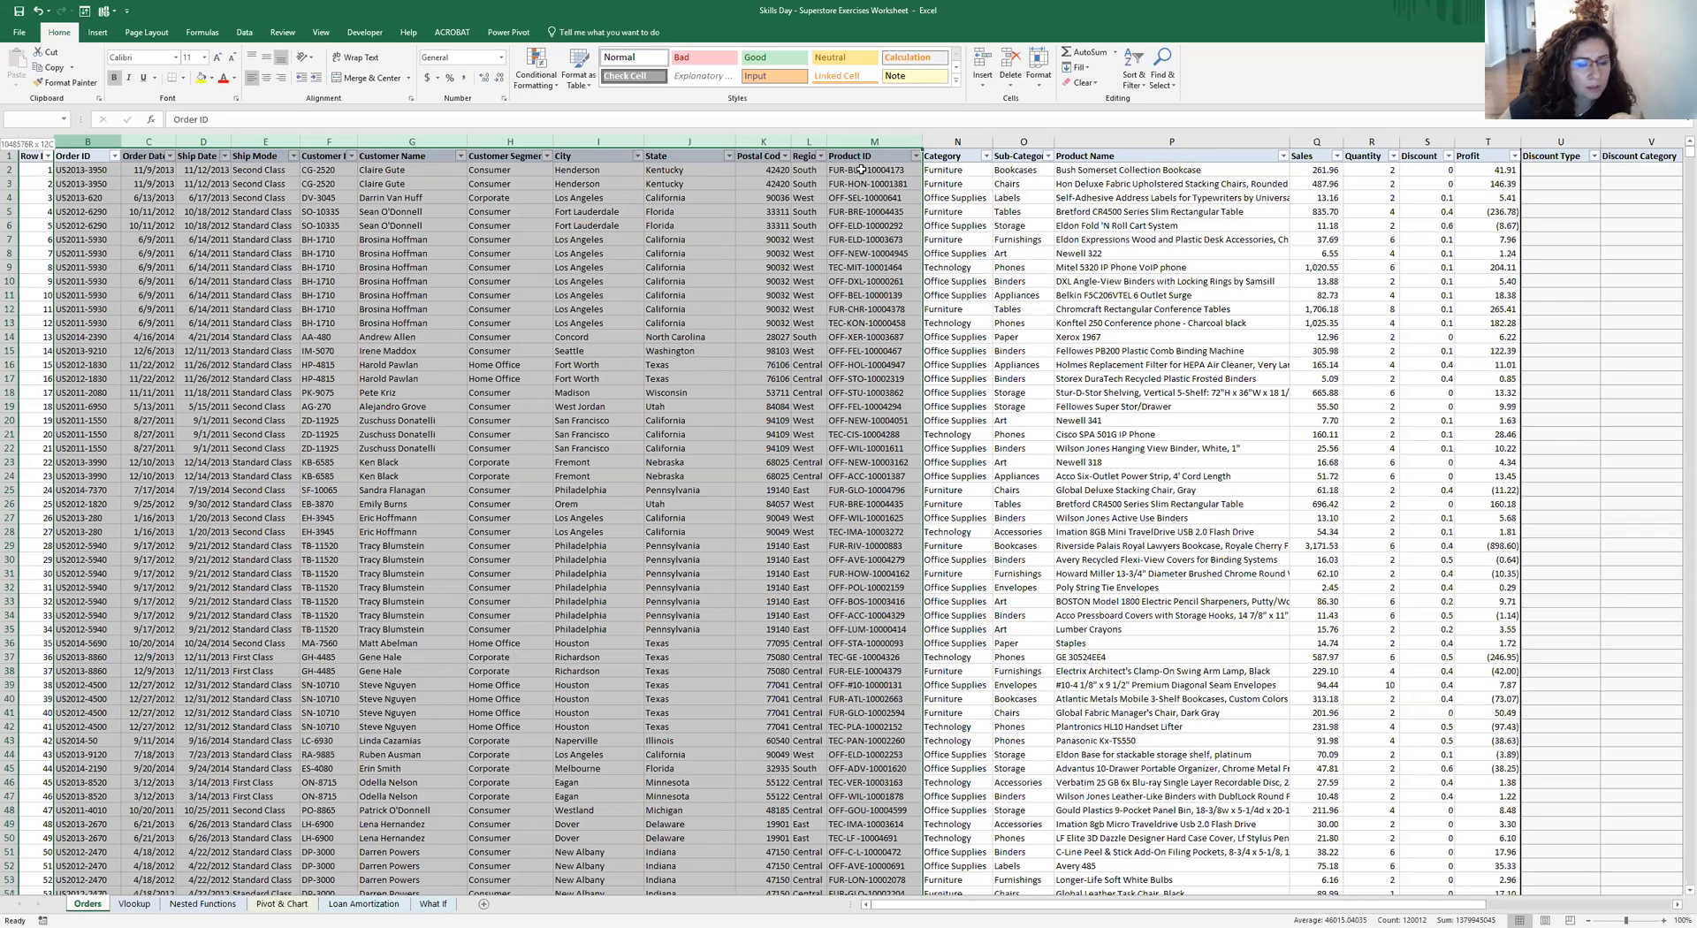
pyautogui.moveTo(862, 169); pyautogui.dragTo(861, 169)
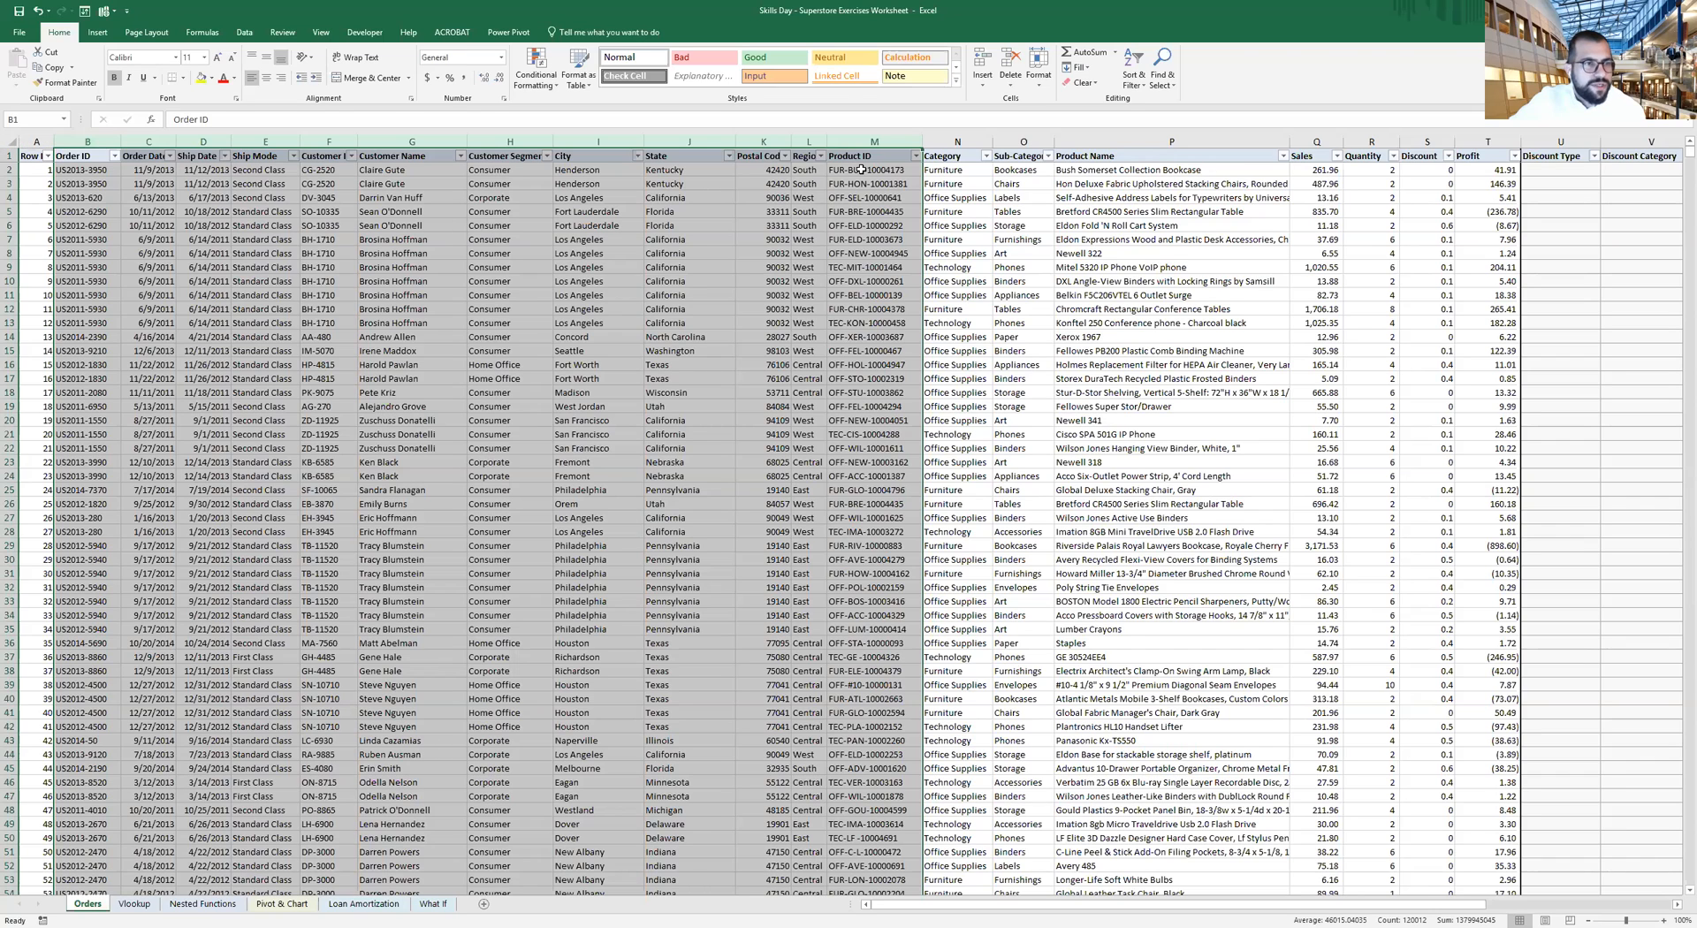
# Highlight columns B through D of the Orders sheet, from Order ID to Ship Date, in an enlarged view
pyautogui.click(88, 141)
pyautogui.moveTo(205, 157); pyautogui.dragTo(205, 156)
pyautogui.scroll(15, 205, 157)
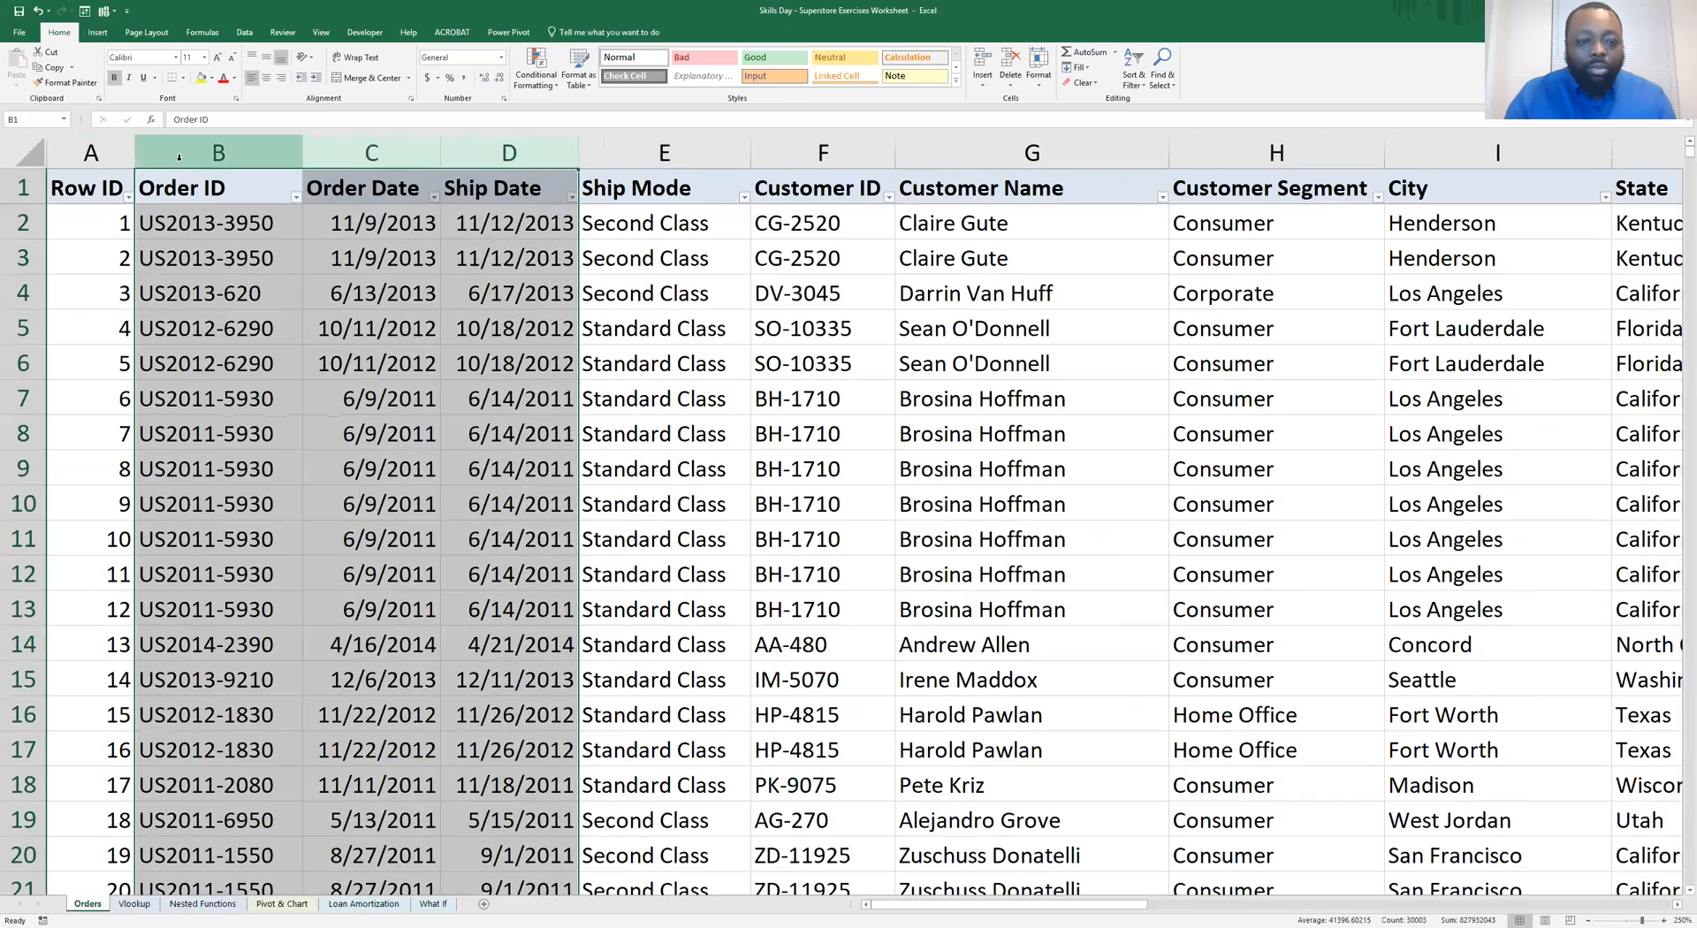
pyautogui.moveTo(179, 156); pyautogui.dragTo(513, 171)
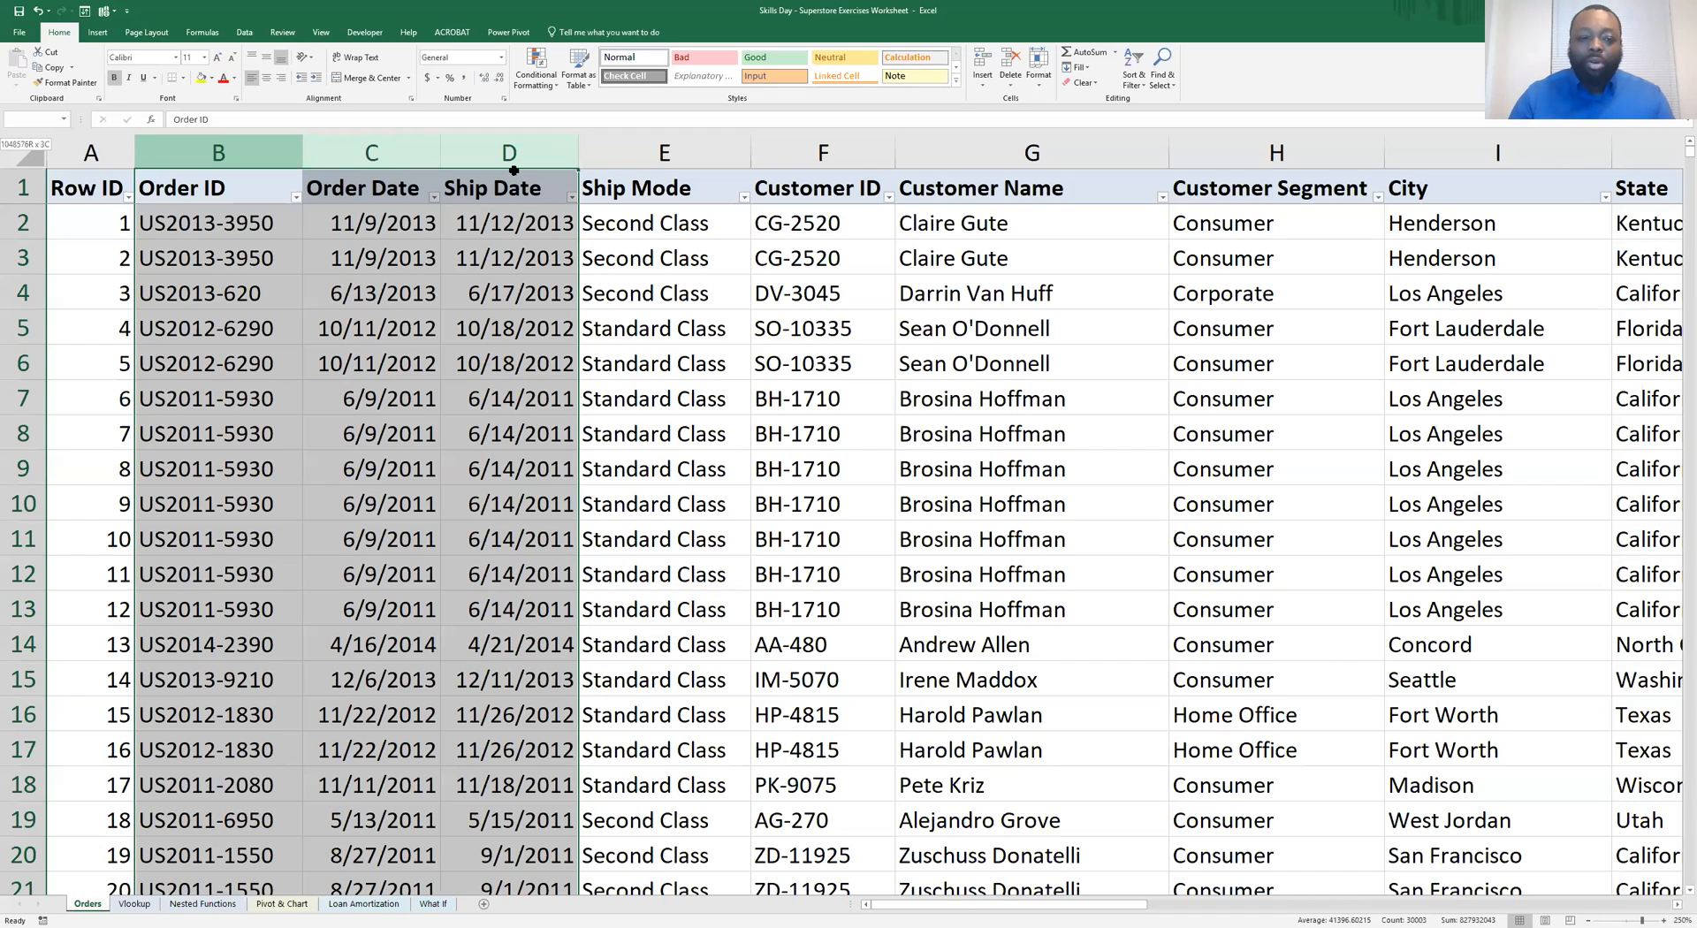
pyautogui.moveTo(514, 170); pyautogui.dragTo(514, 170)
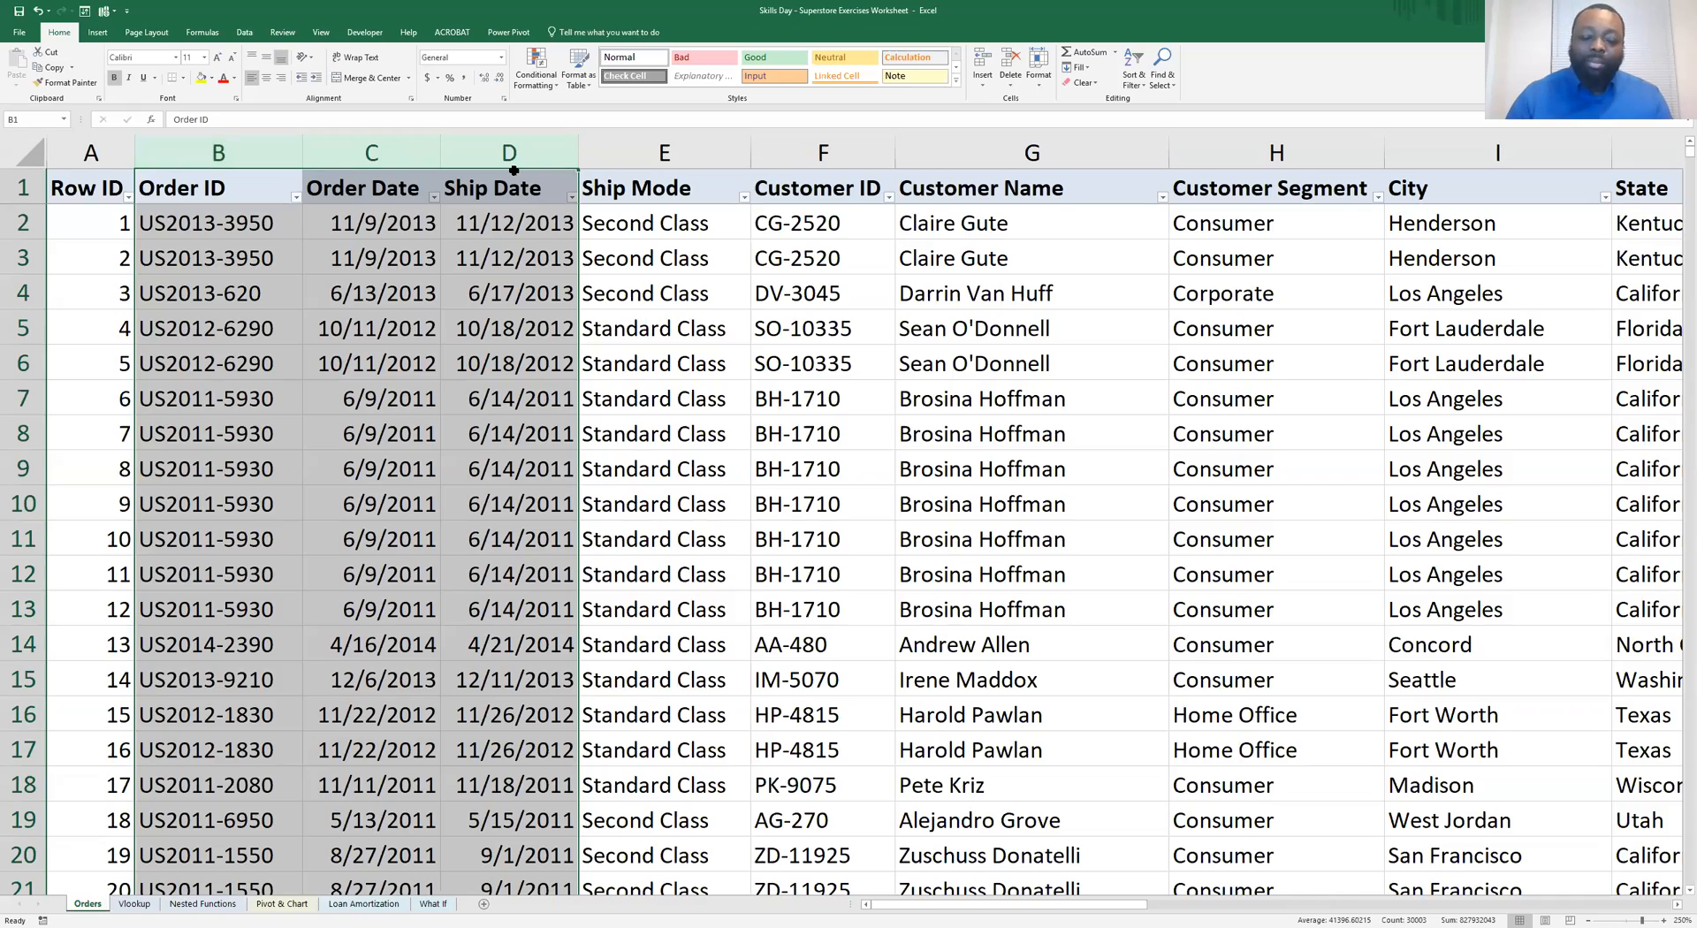
# Look over the Orders sheet at different zoom levels, clear the column highlight by selecting C2, and return to the Vlookup sheet
pyautogui.scroll(-7, 514, 170)
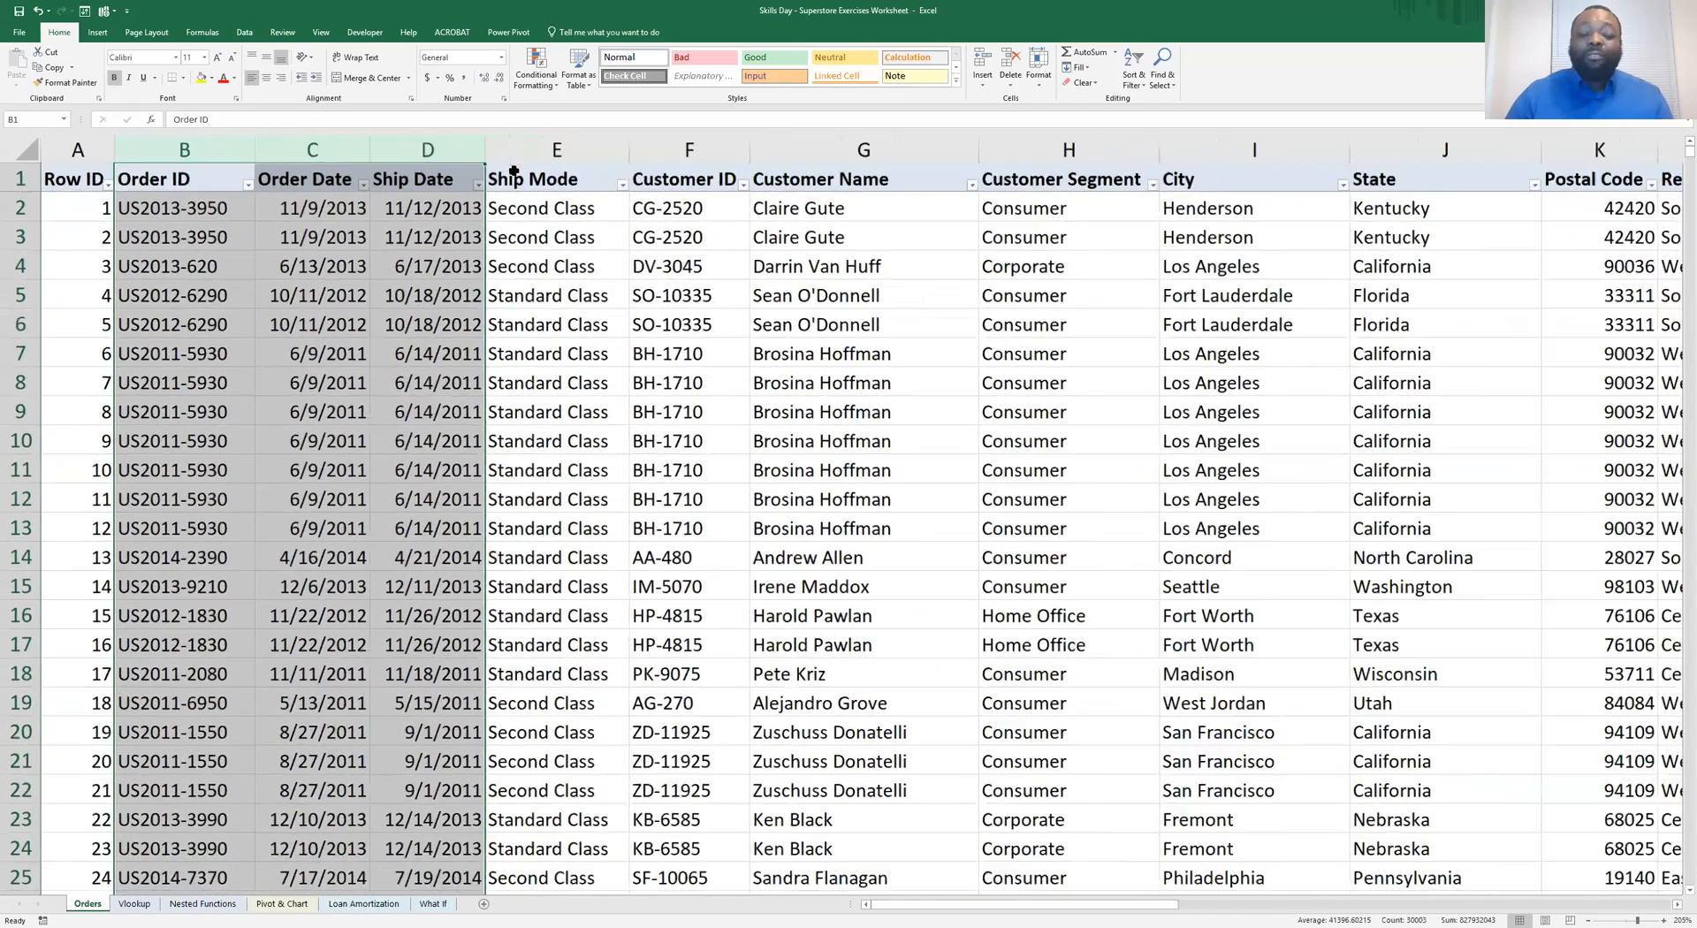
pyautogui.scroll(-5, 513, 170)
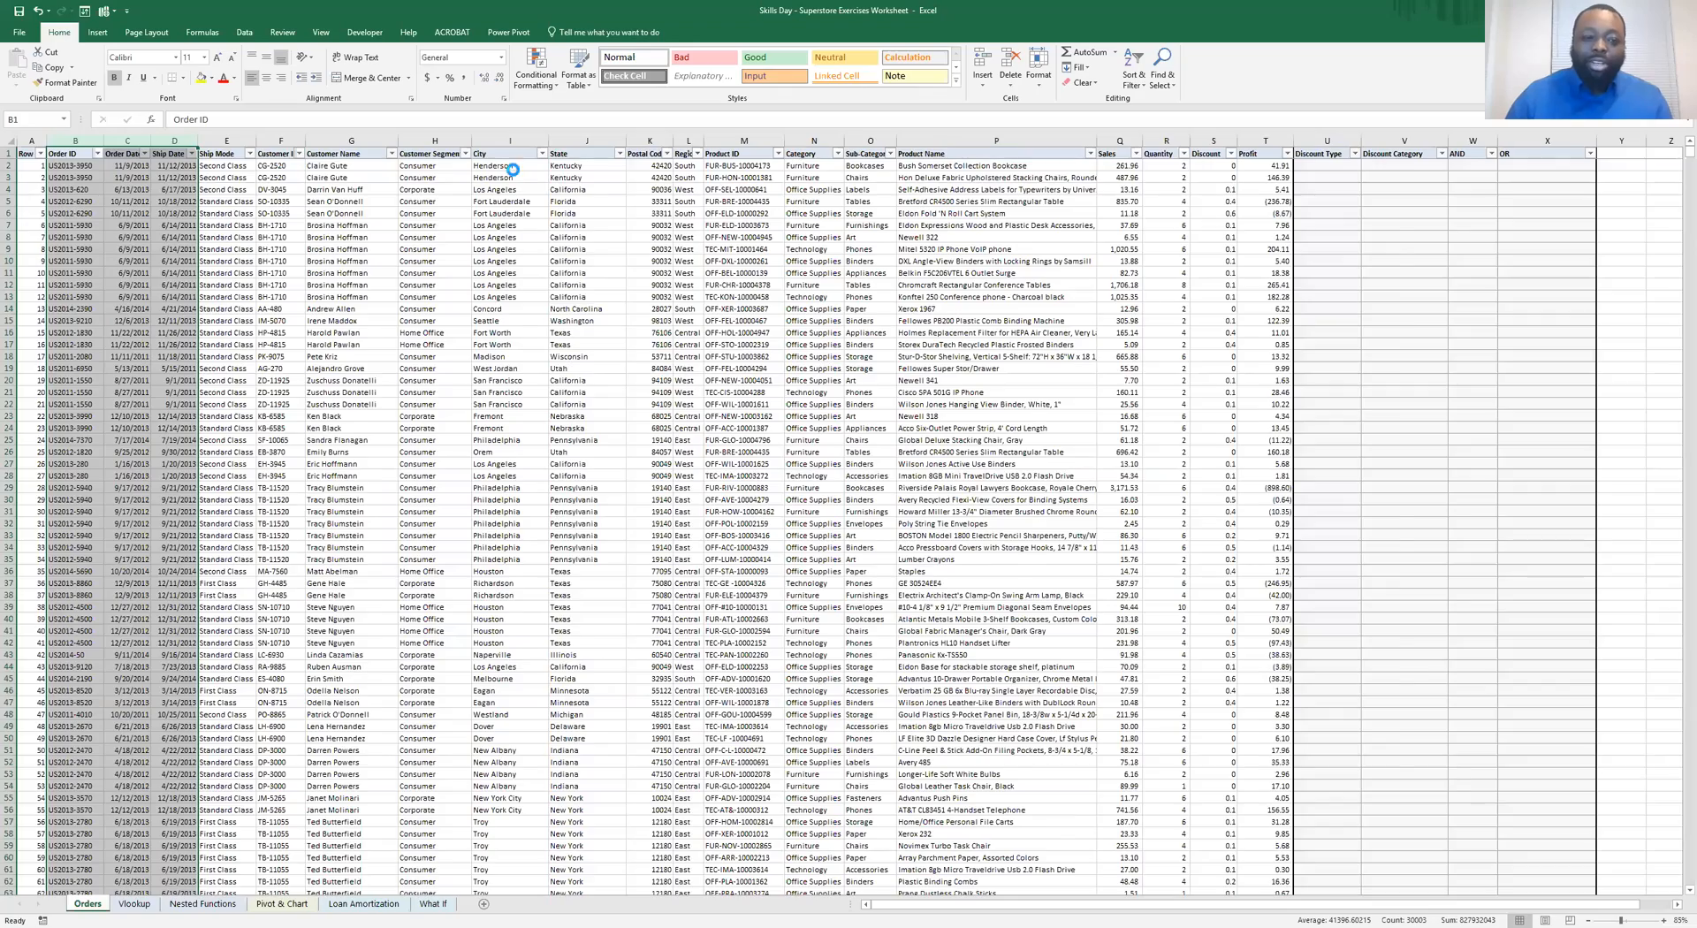
pyautogui.scroll(4, 513, 170)
pyautogui.scroll(3, 514, 170)
pyautogui.click(233, 192)
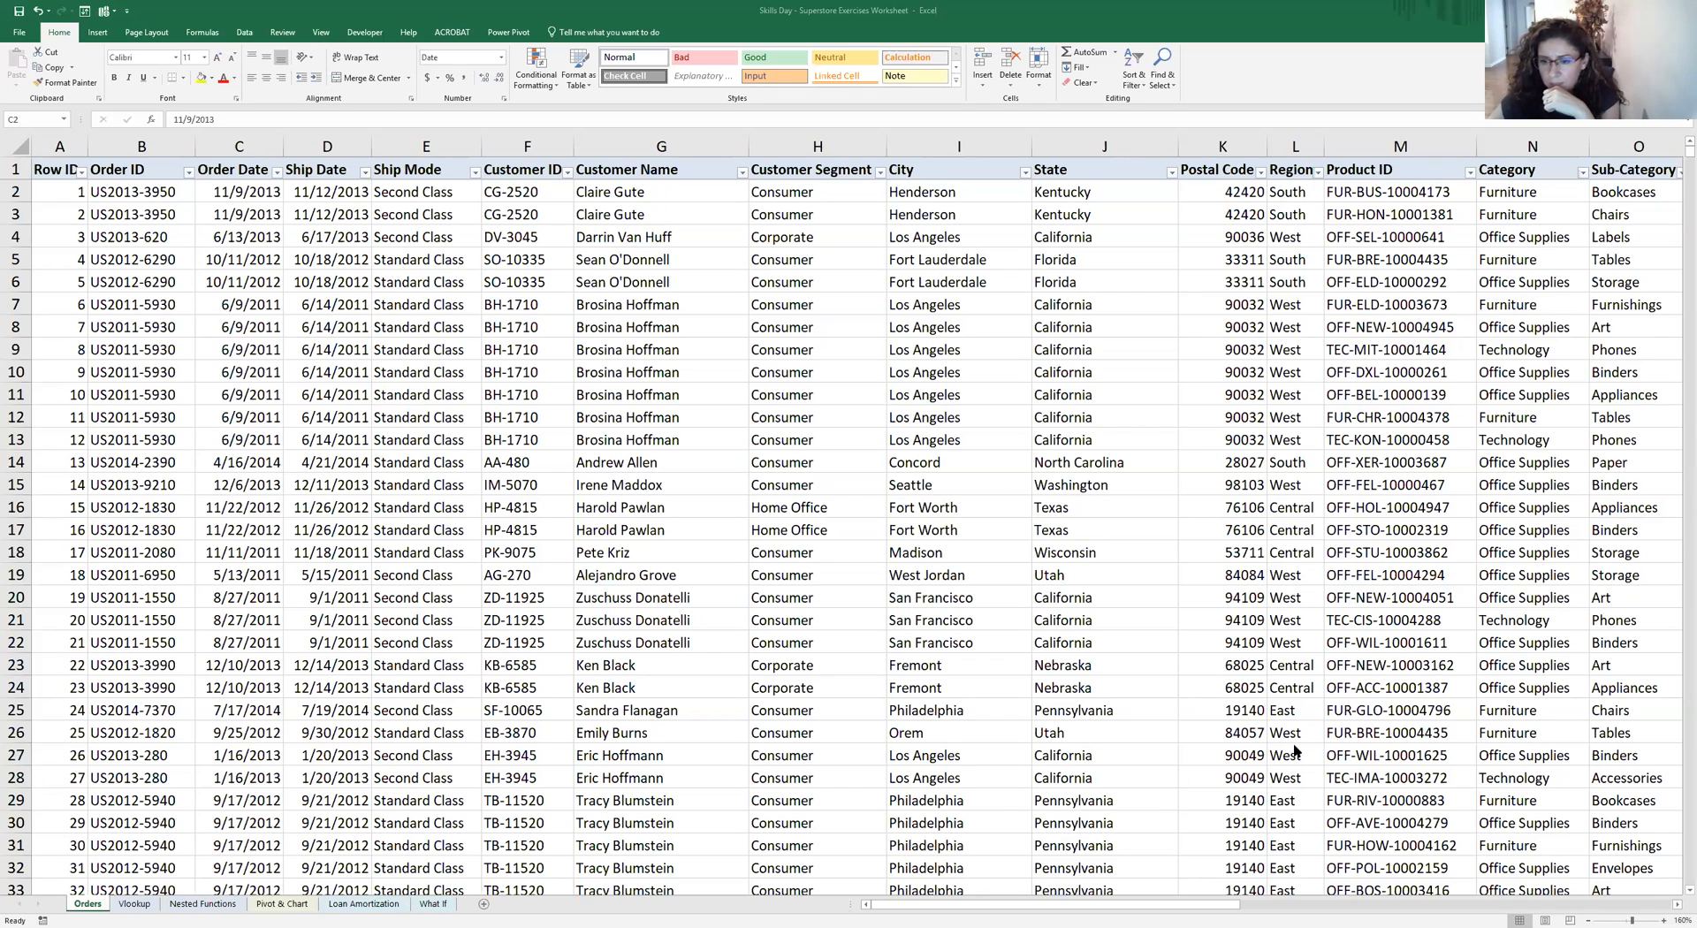
pyautogui.click(133, 905)
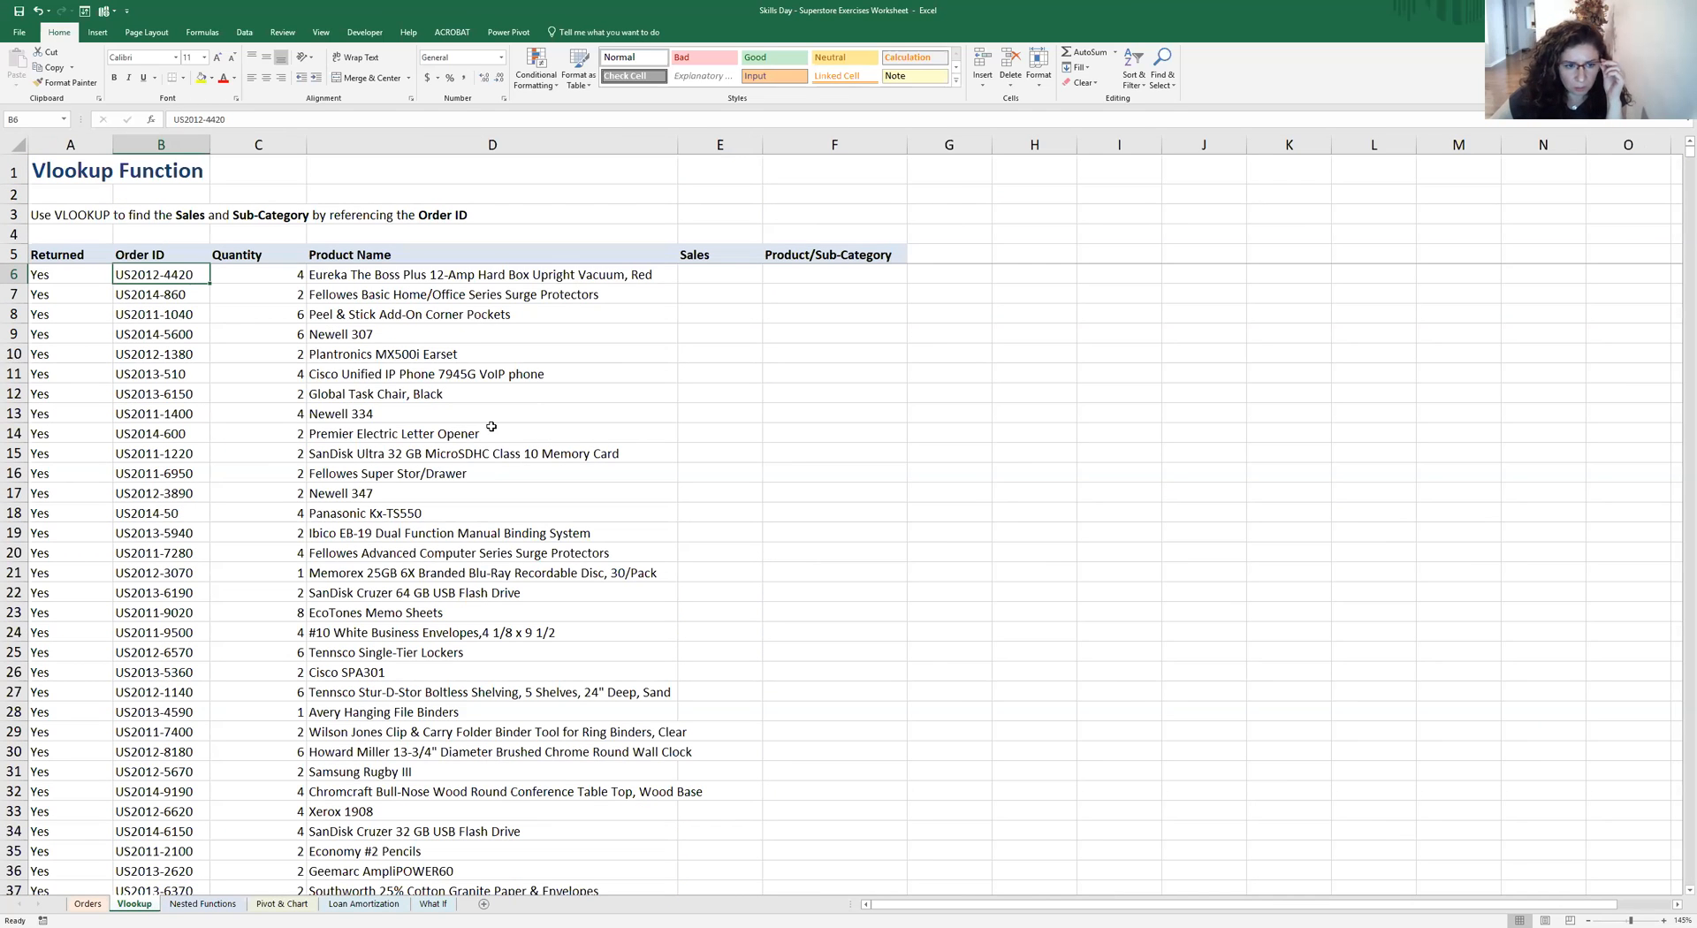
# Examine the Product Name lookup formulas in column D, rows 6 to 13, against their Order IDs in column B
pyautogui.click(372, 274)
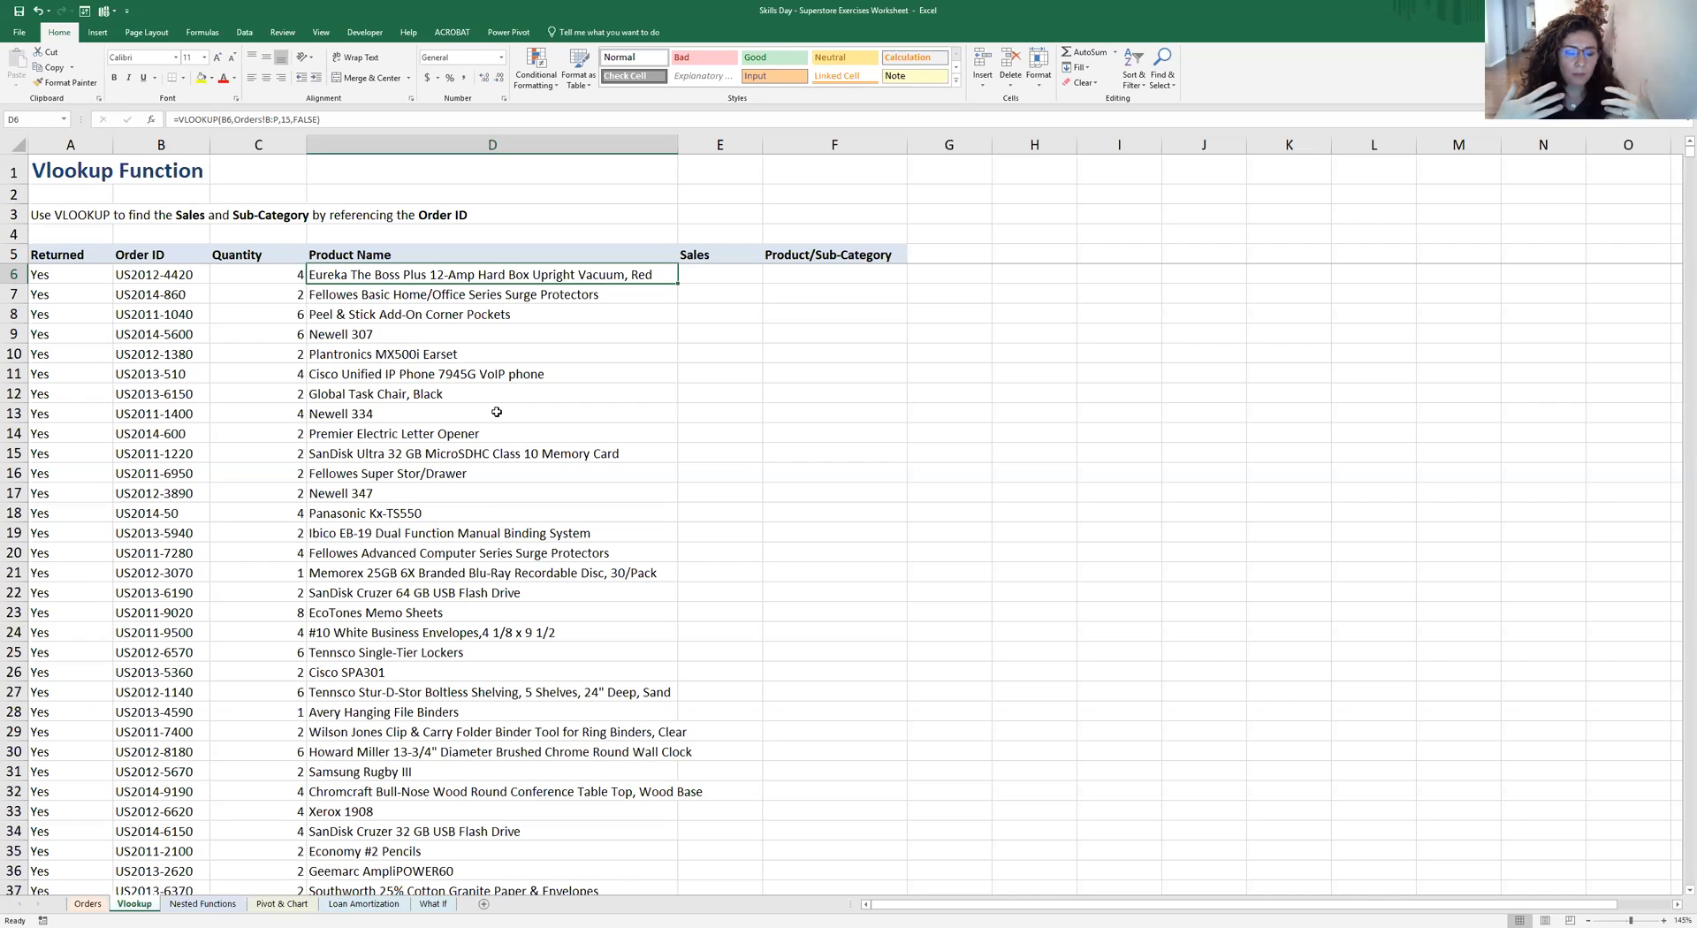
pyautogui.click(150, 270)
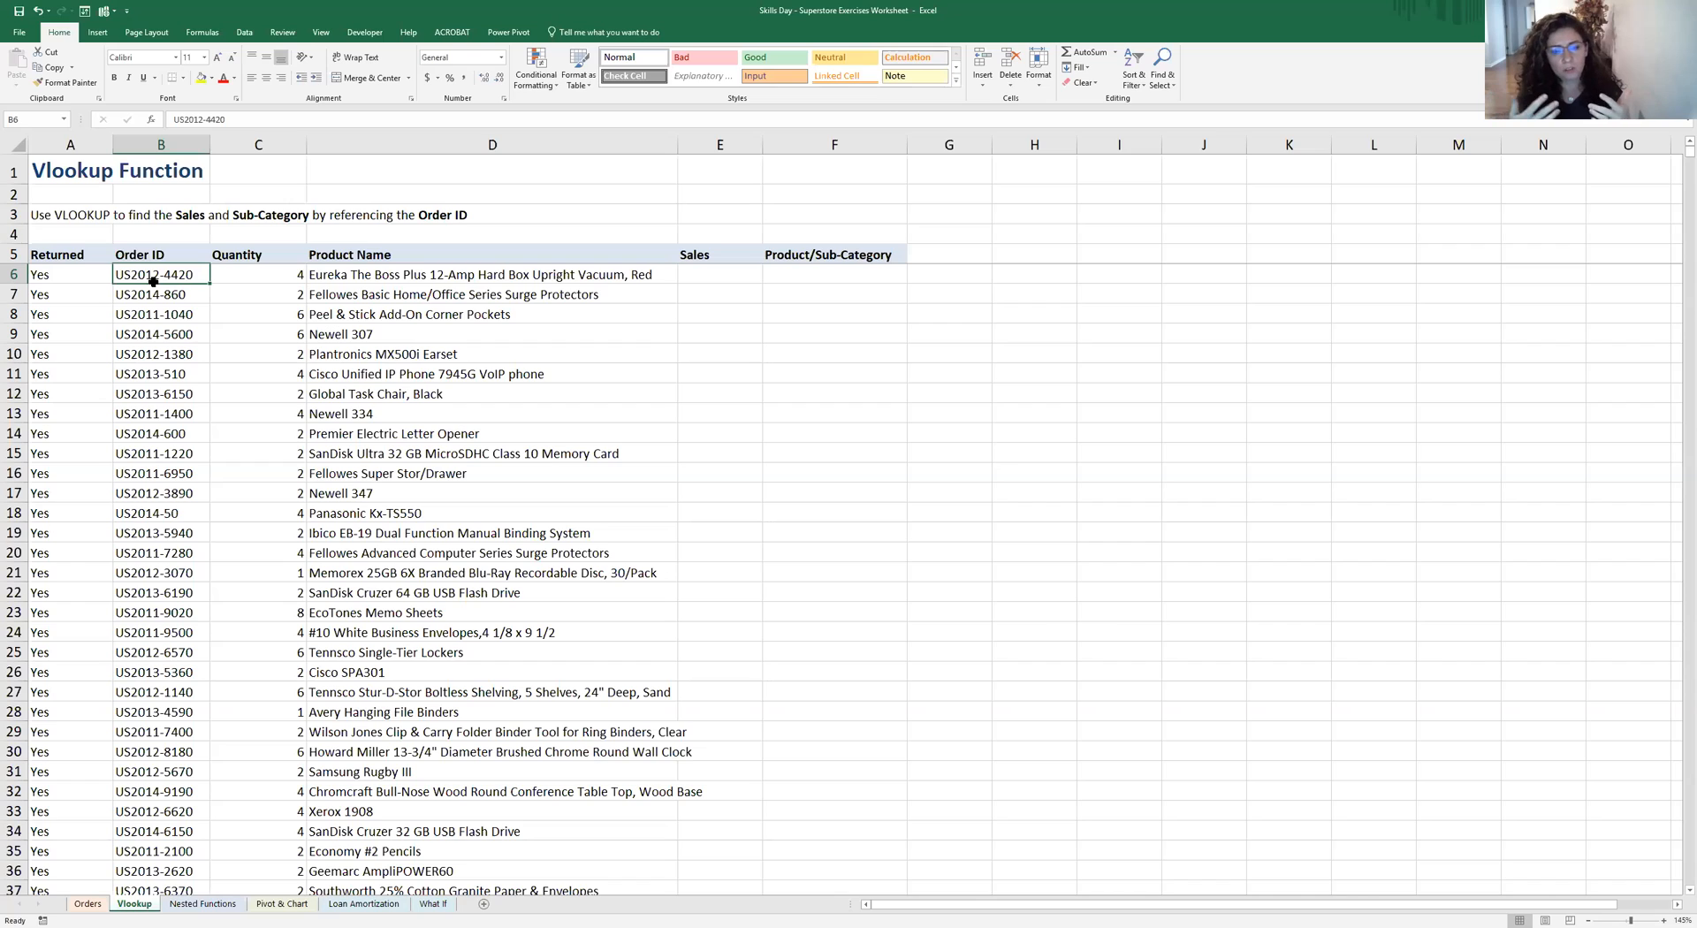
pyautogui.click(167, 392)
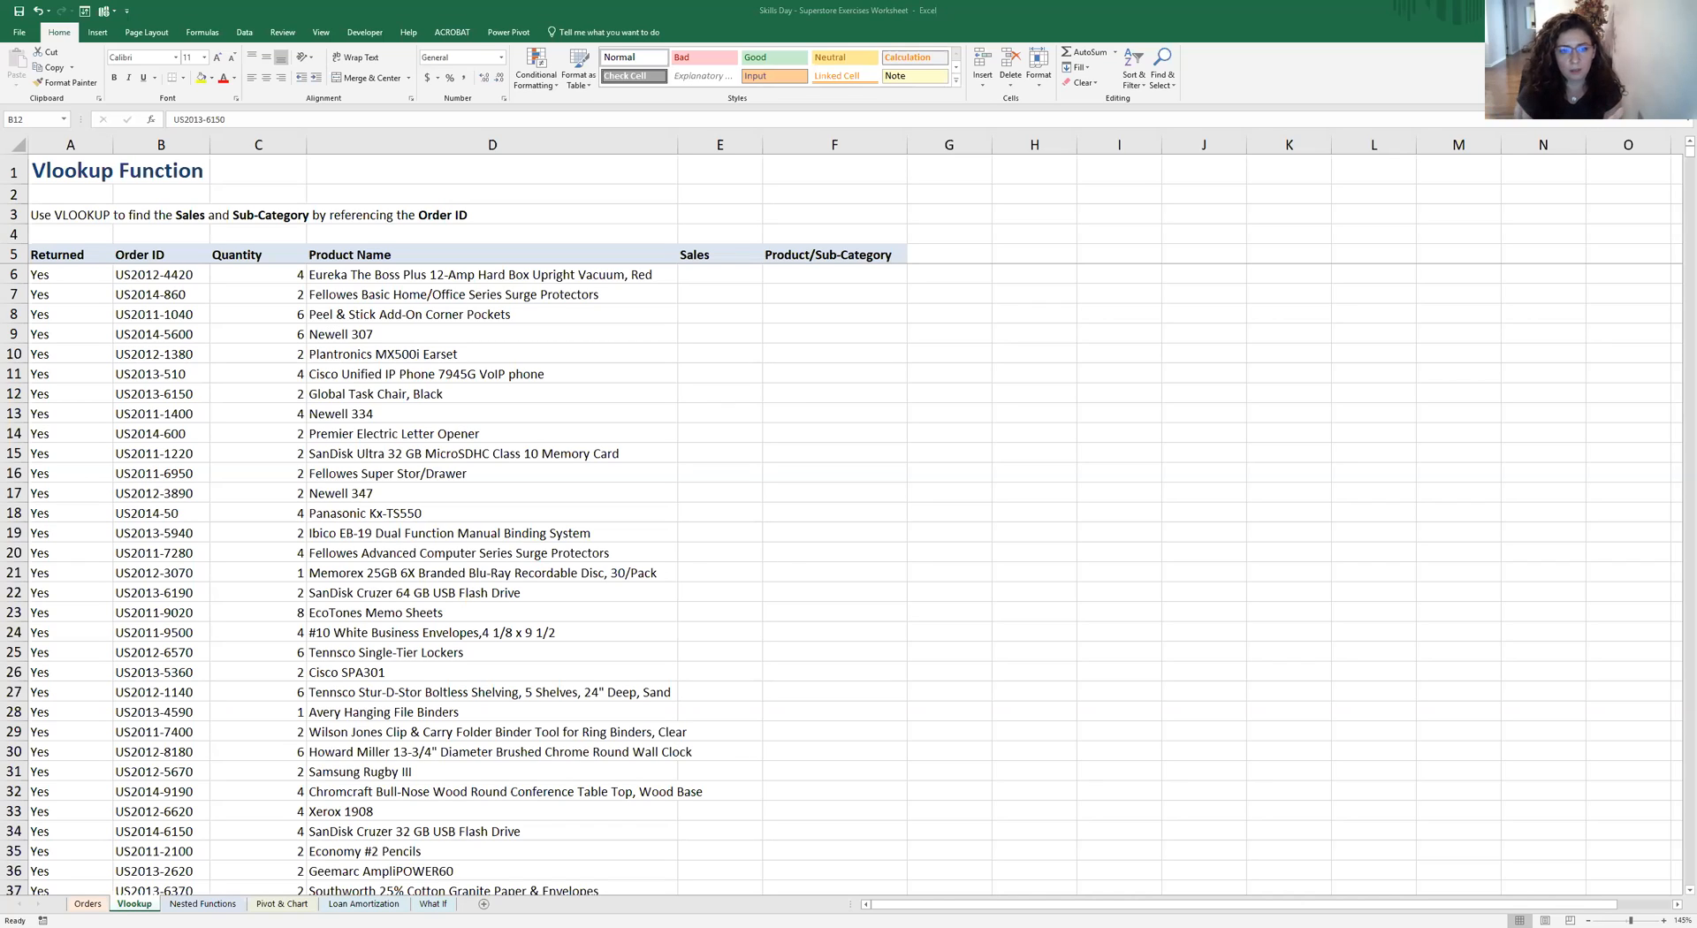
pyautogui.press('F2')
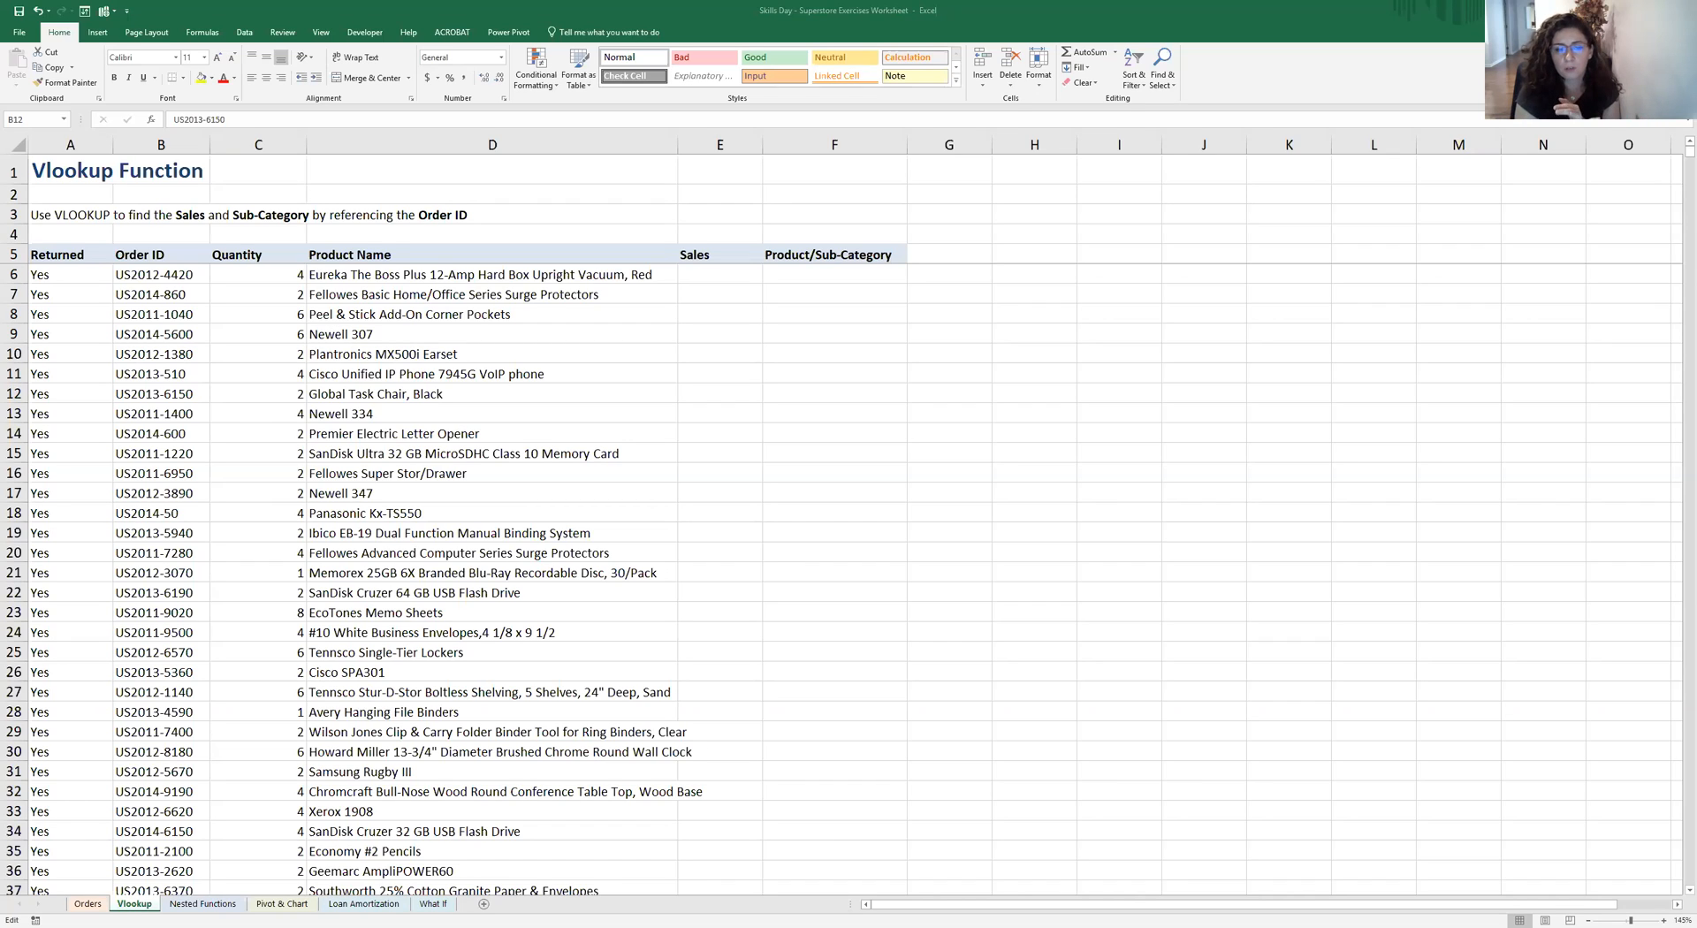
pyautogui.press('Escape')
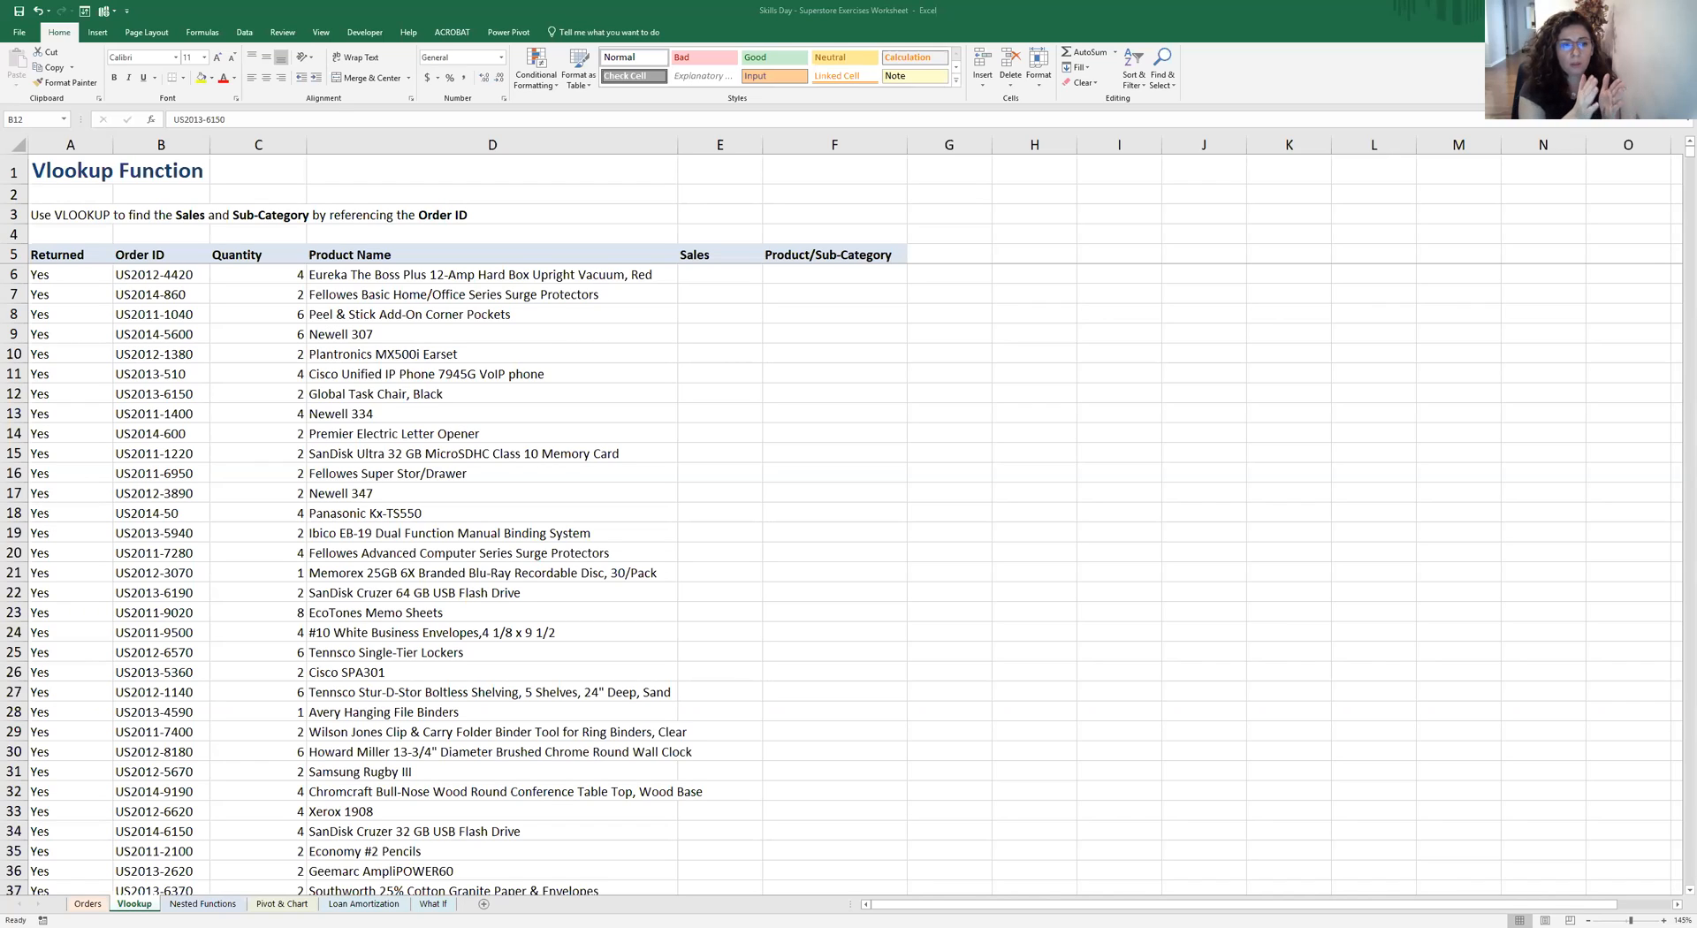
pyautogui.click(430, 285)
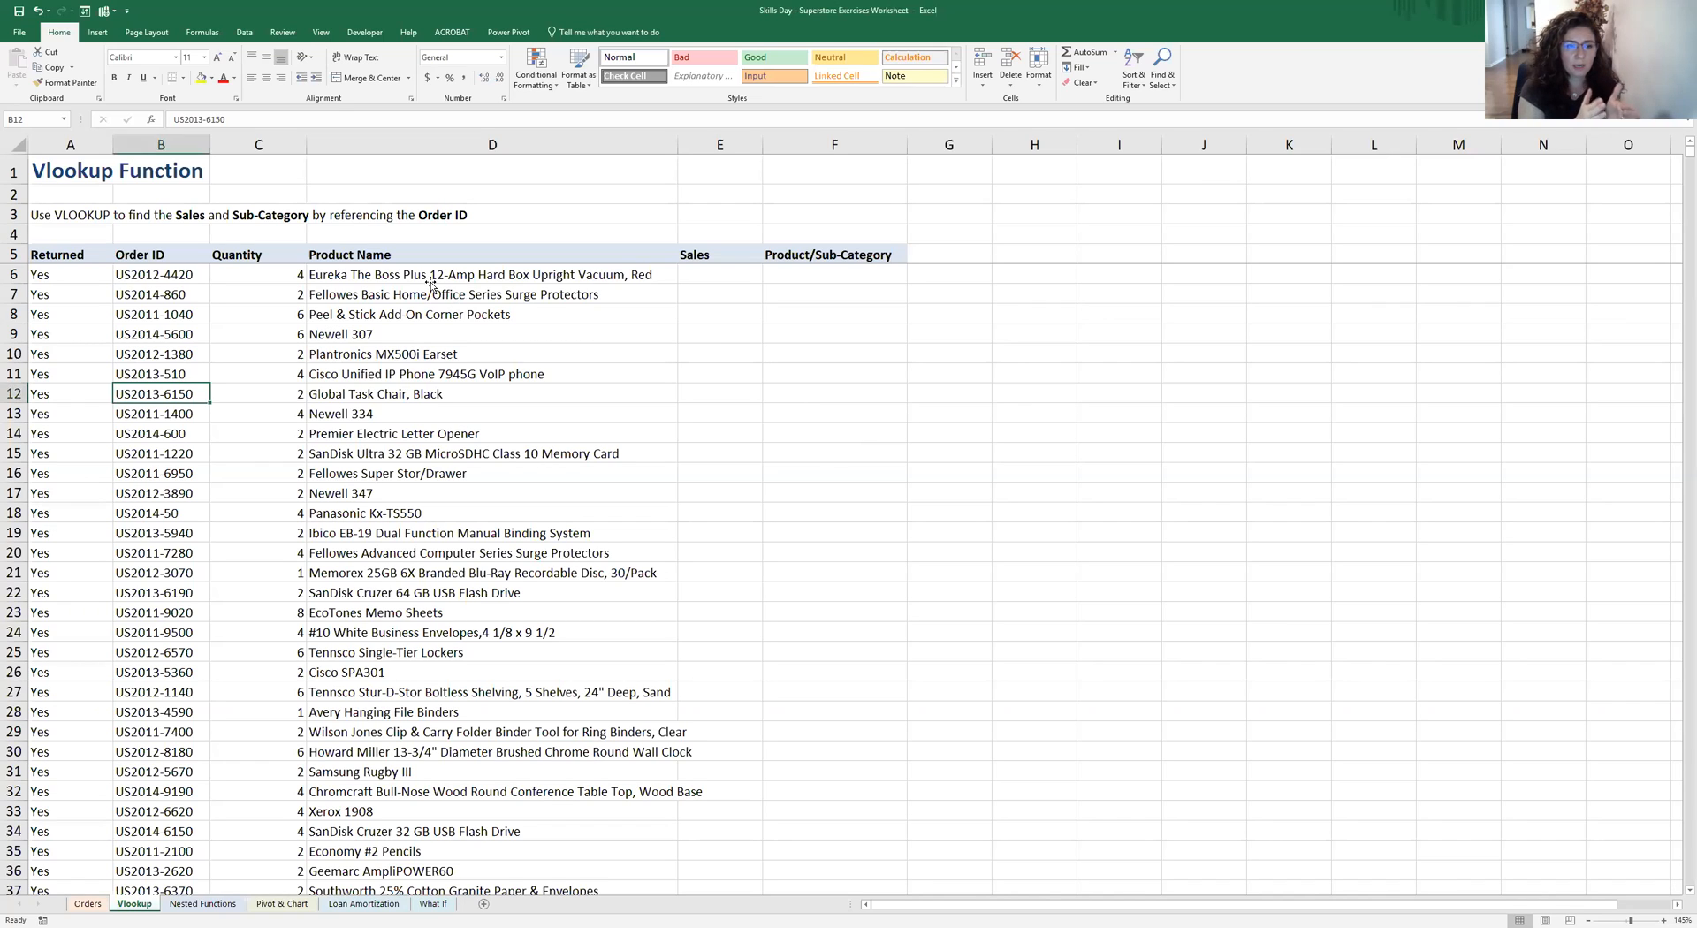
pyautogui.click(430, 280)
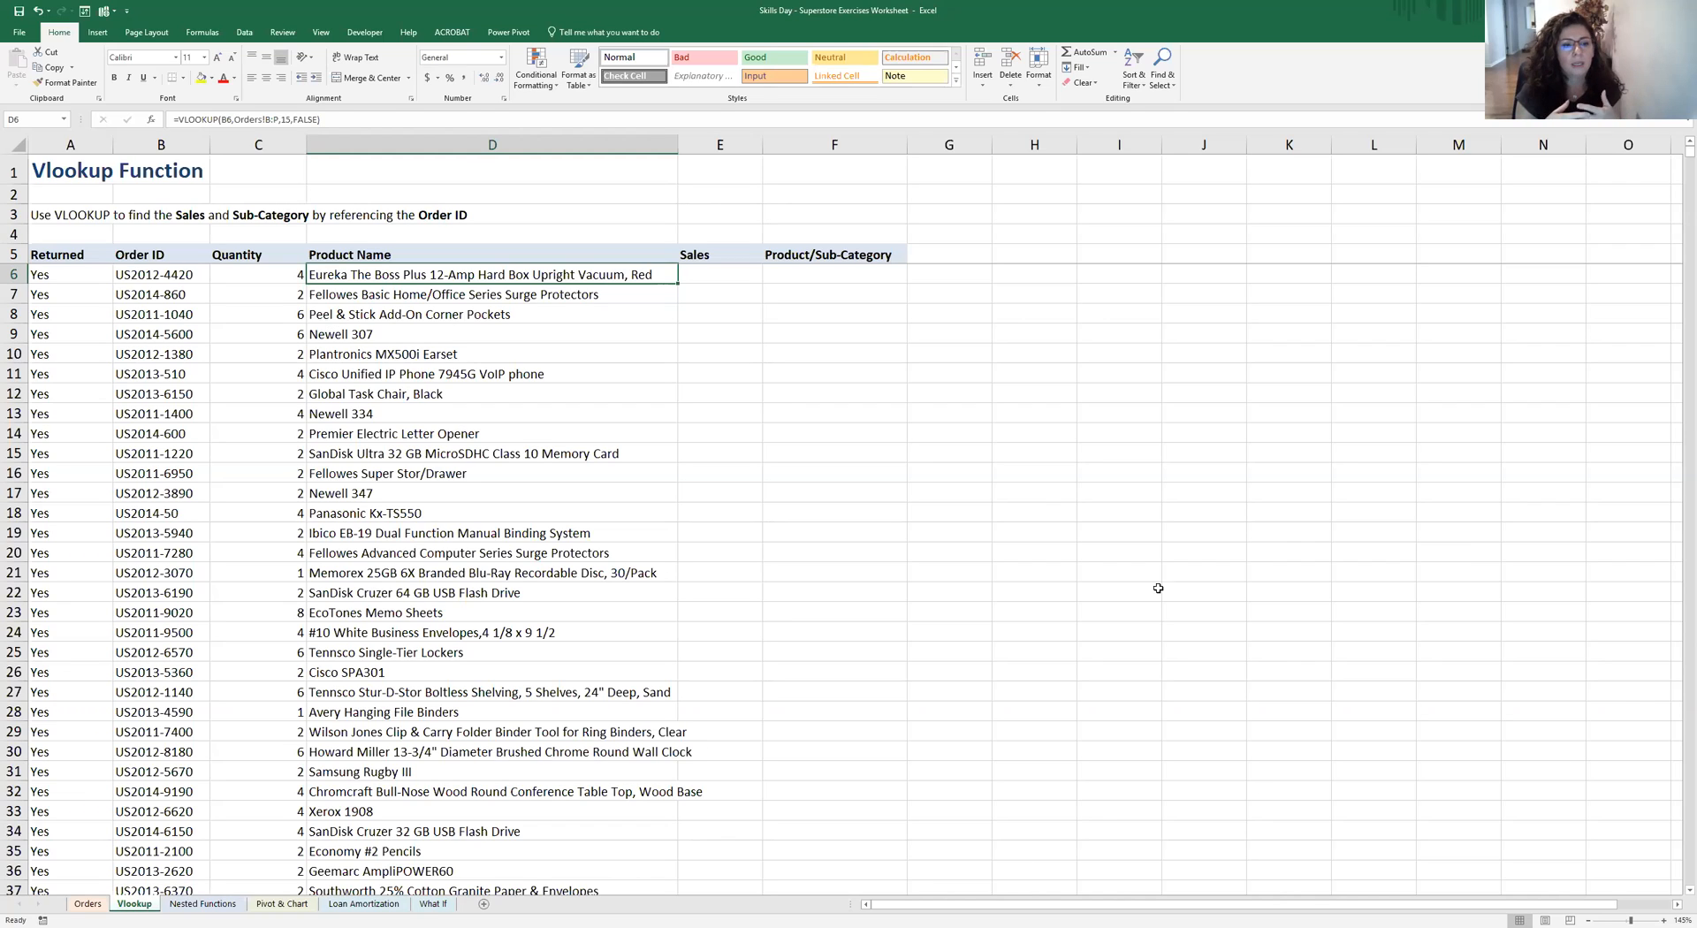
pyautogui.click(511, 410)
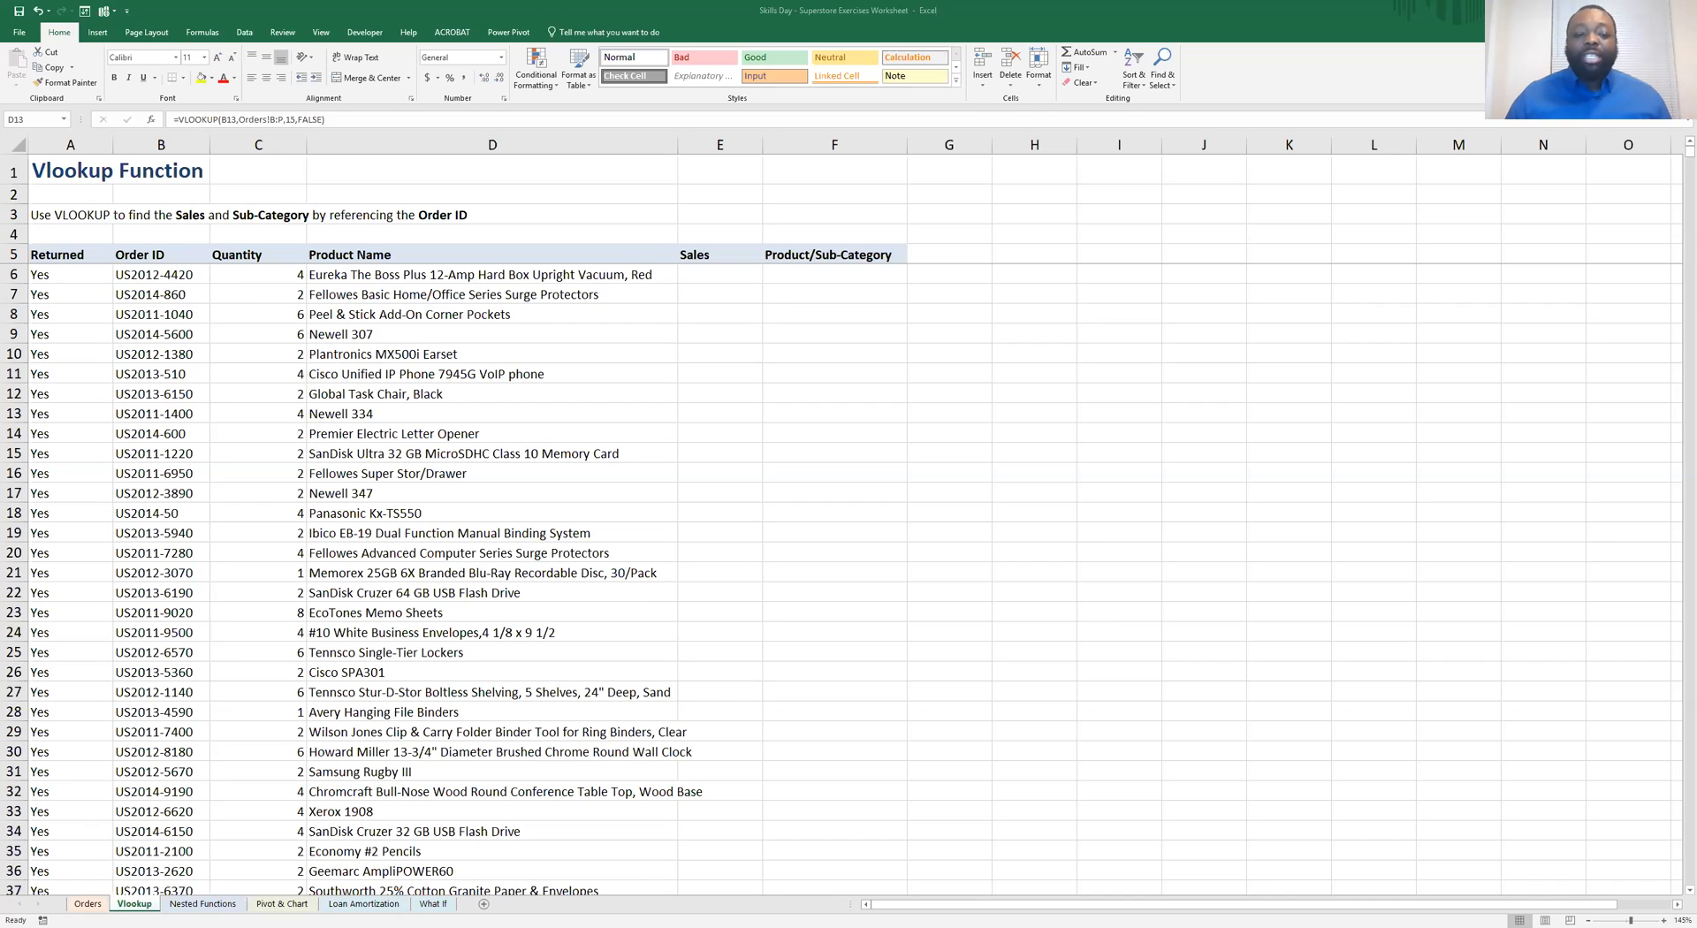
pyautogui.hotkey('alt', 'Tab')
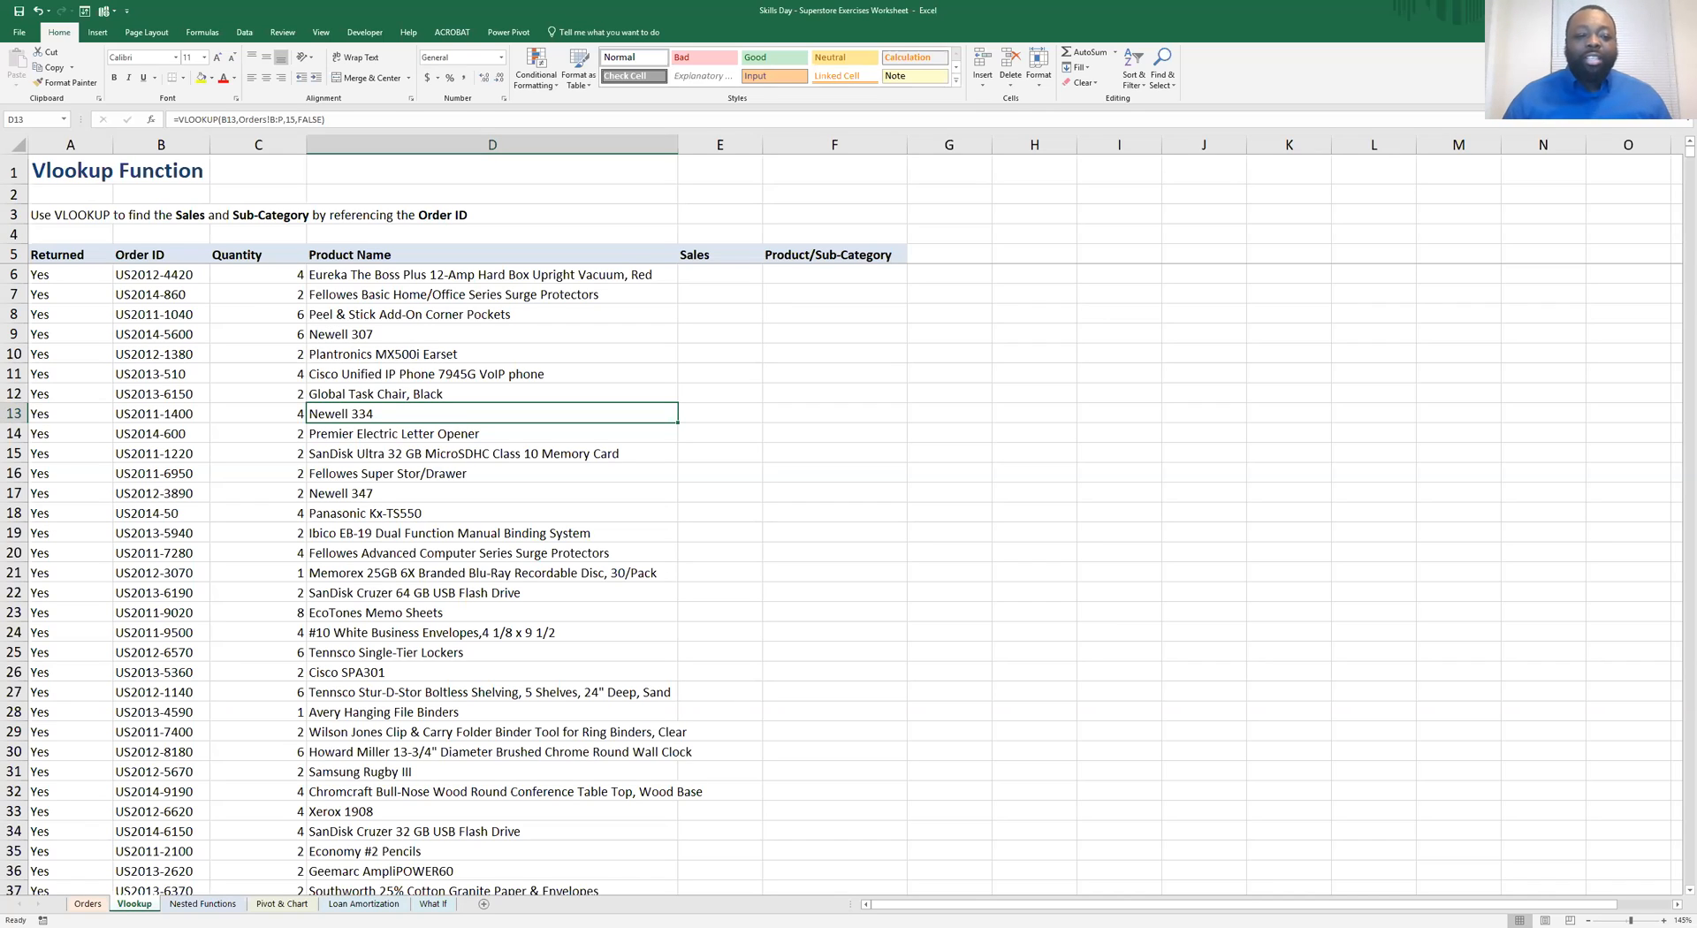
pyautogui.hotkey('alt', 'Tab')
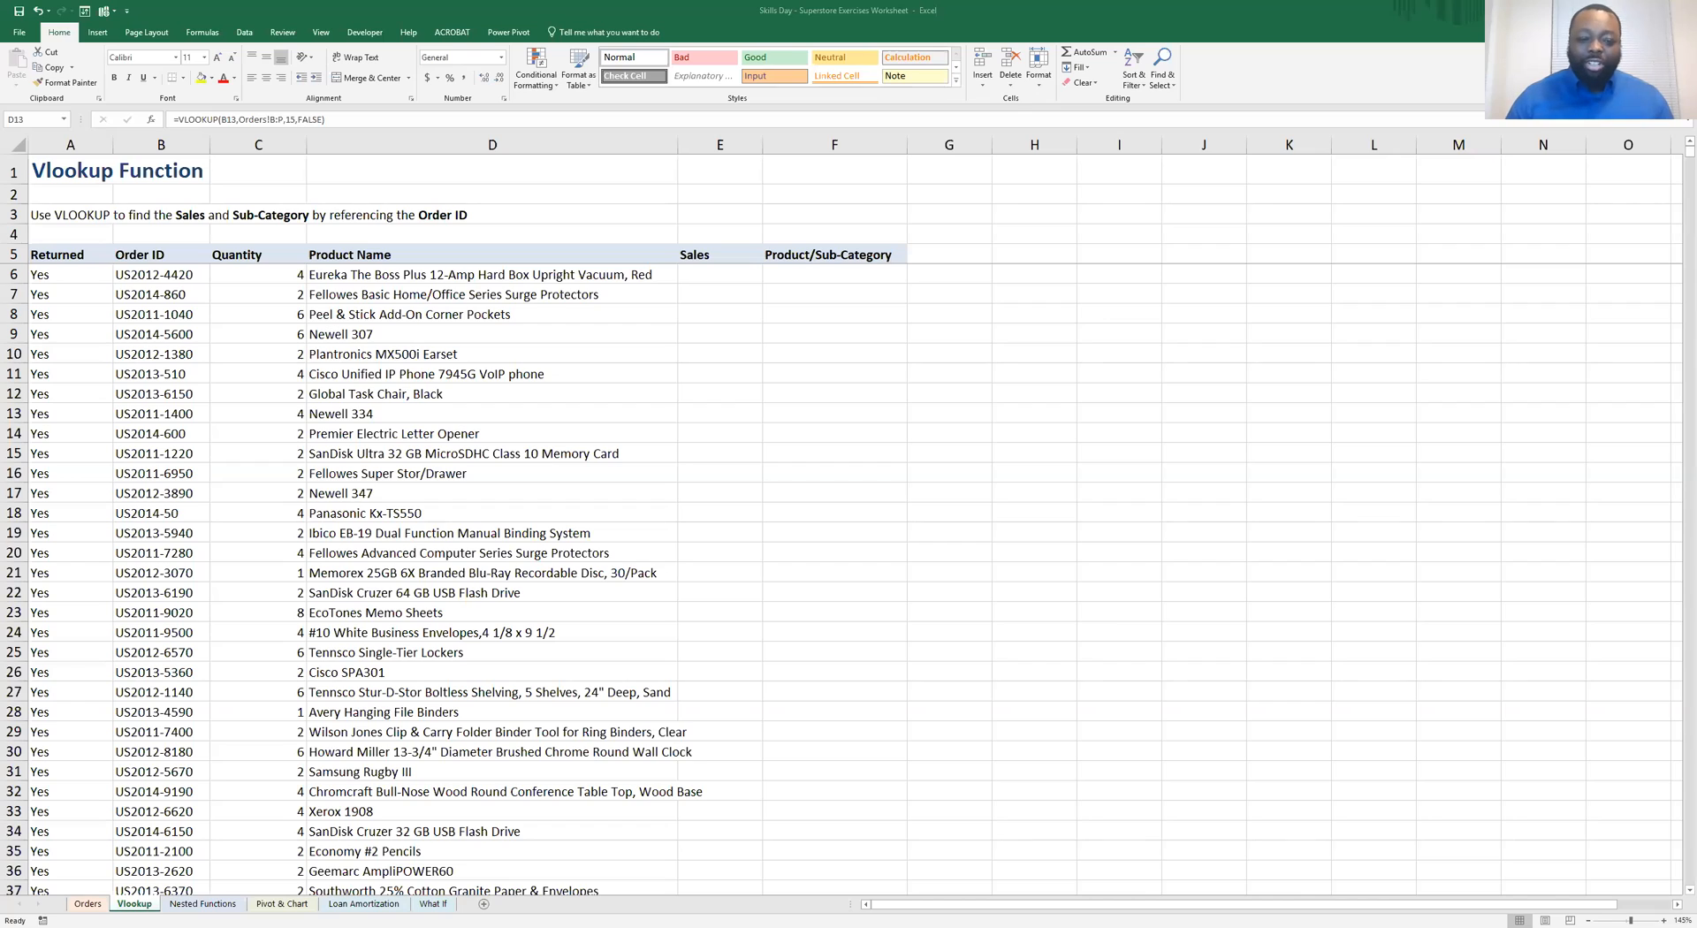
pyautogui.click(509, 311)
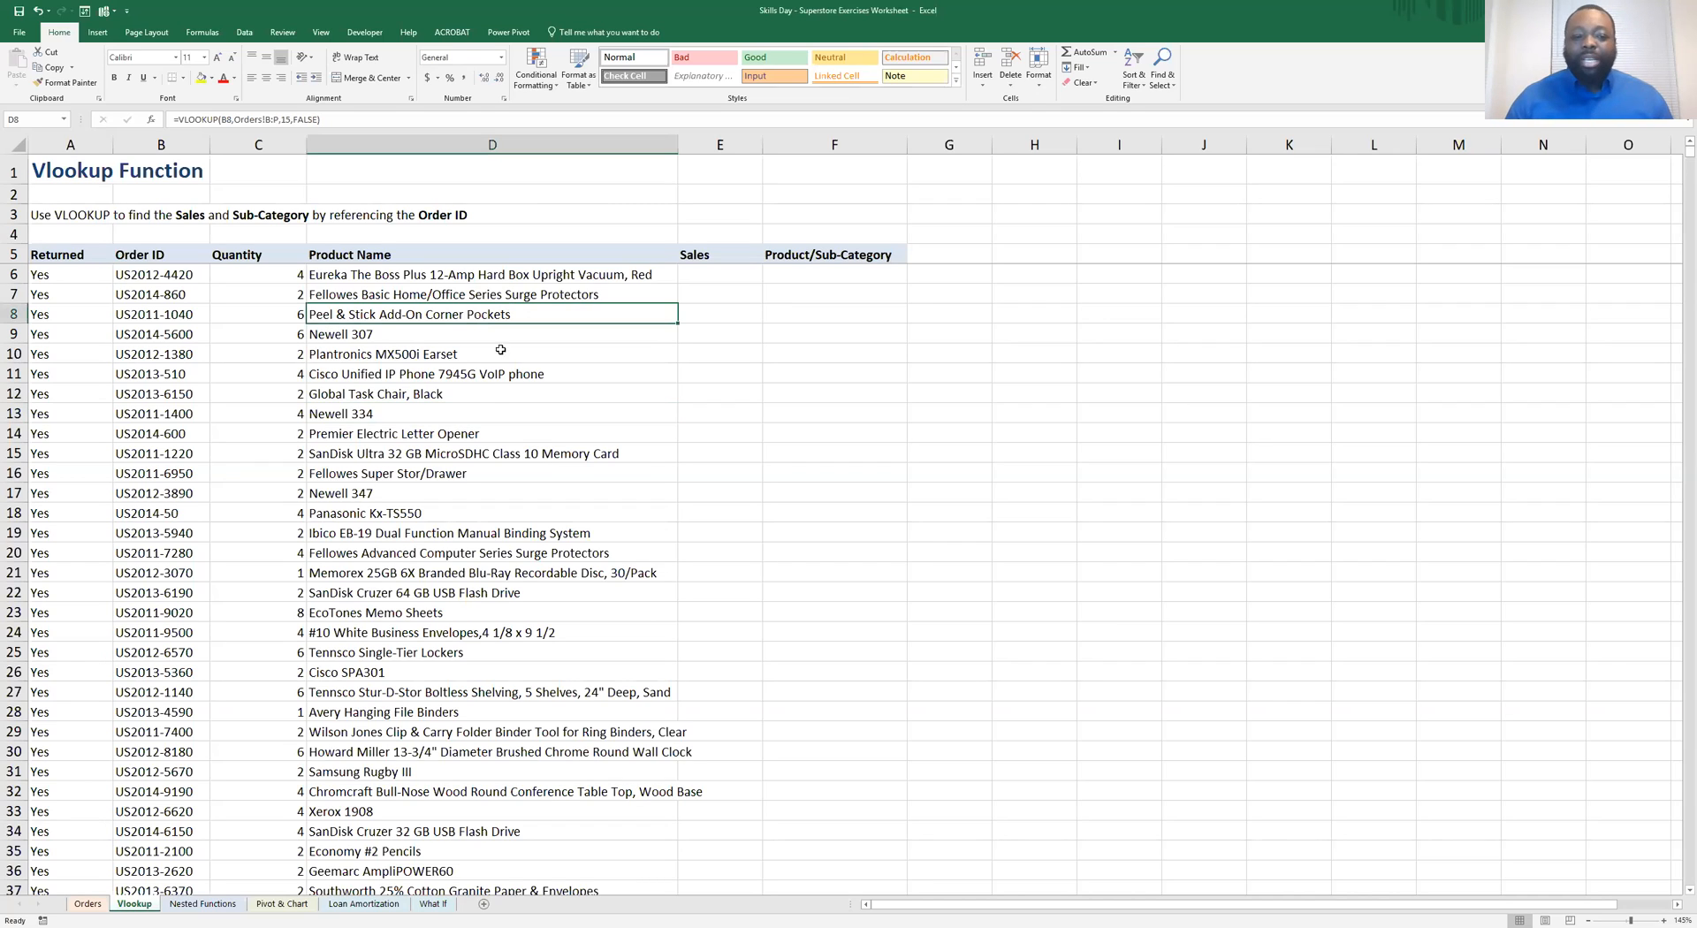
pyautogui.click(429, 275)
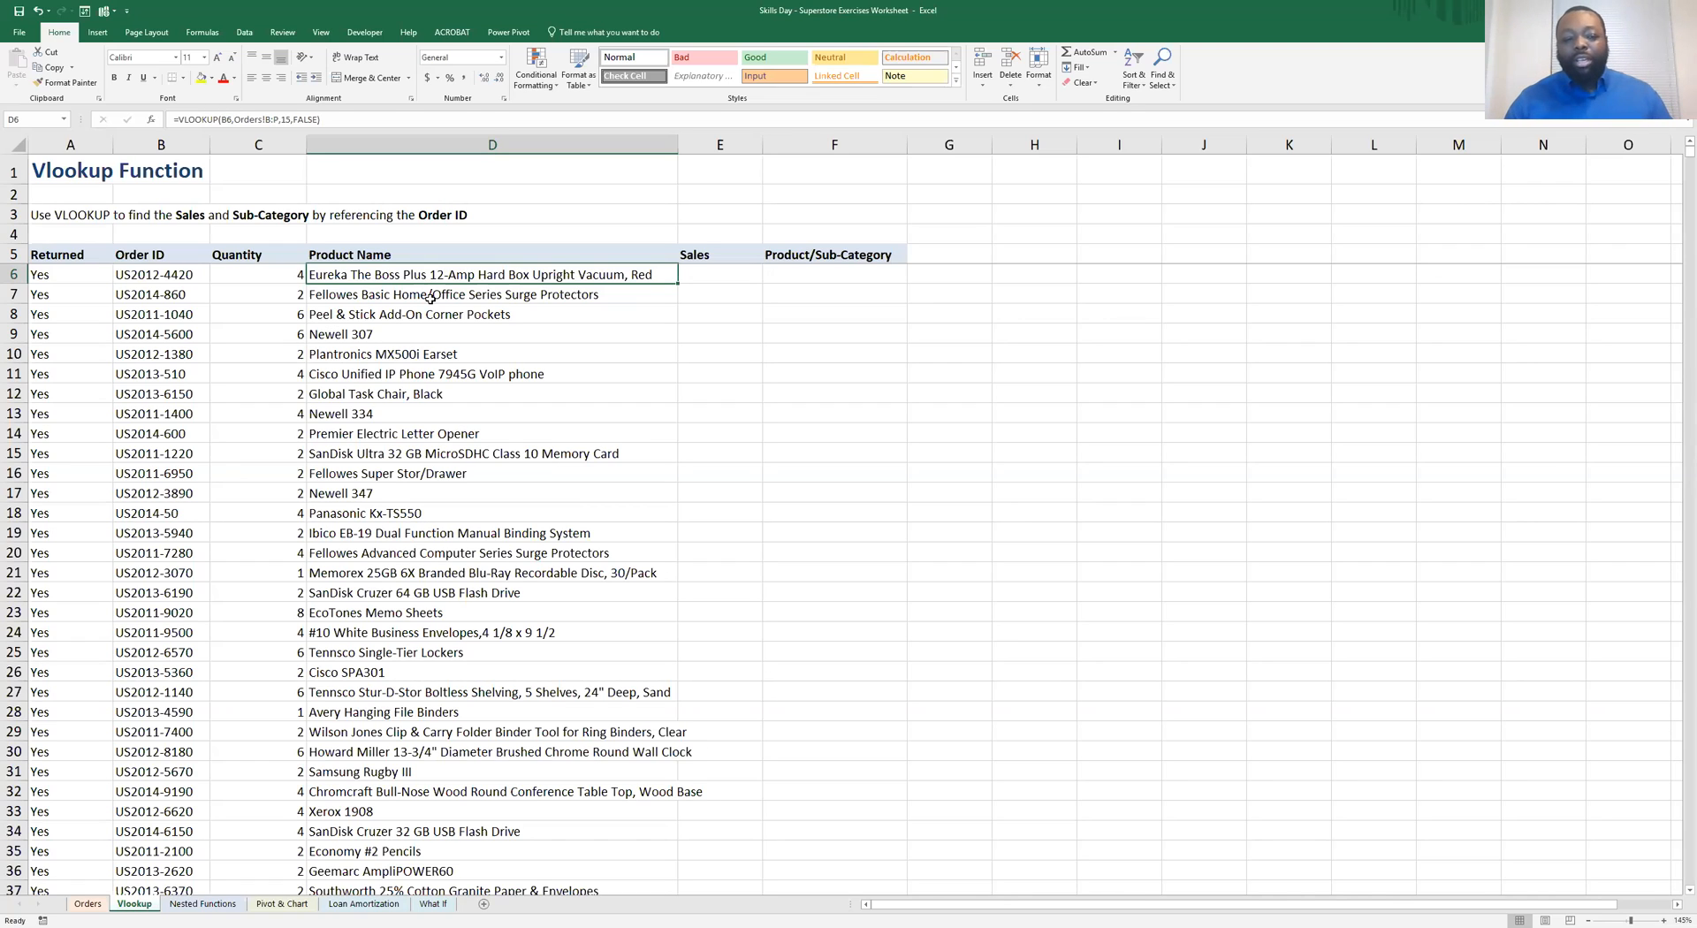
pyautogui.click(496, 295)
pyautogui.click(479, 316)
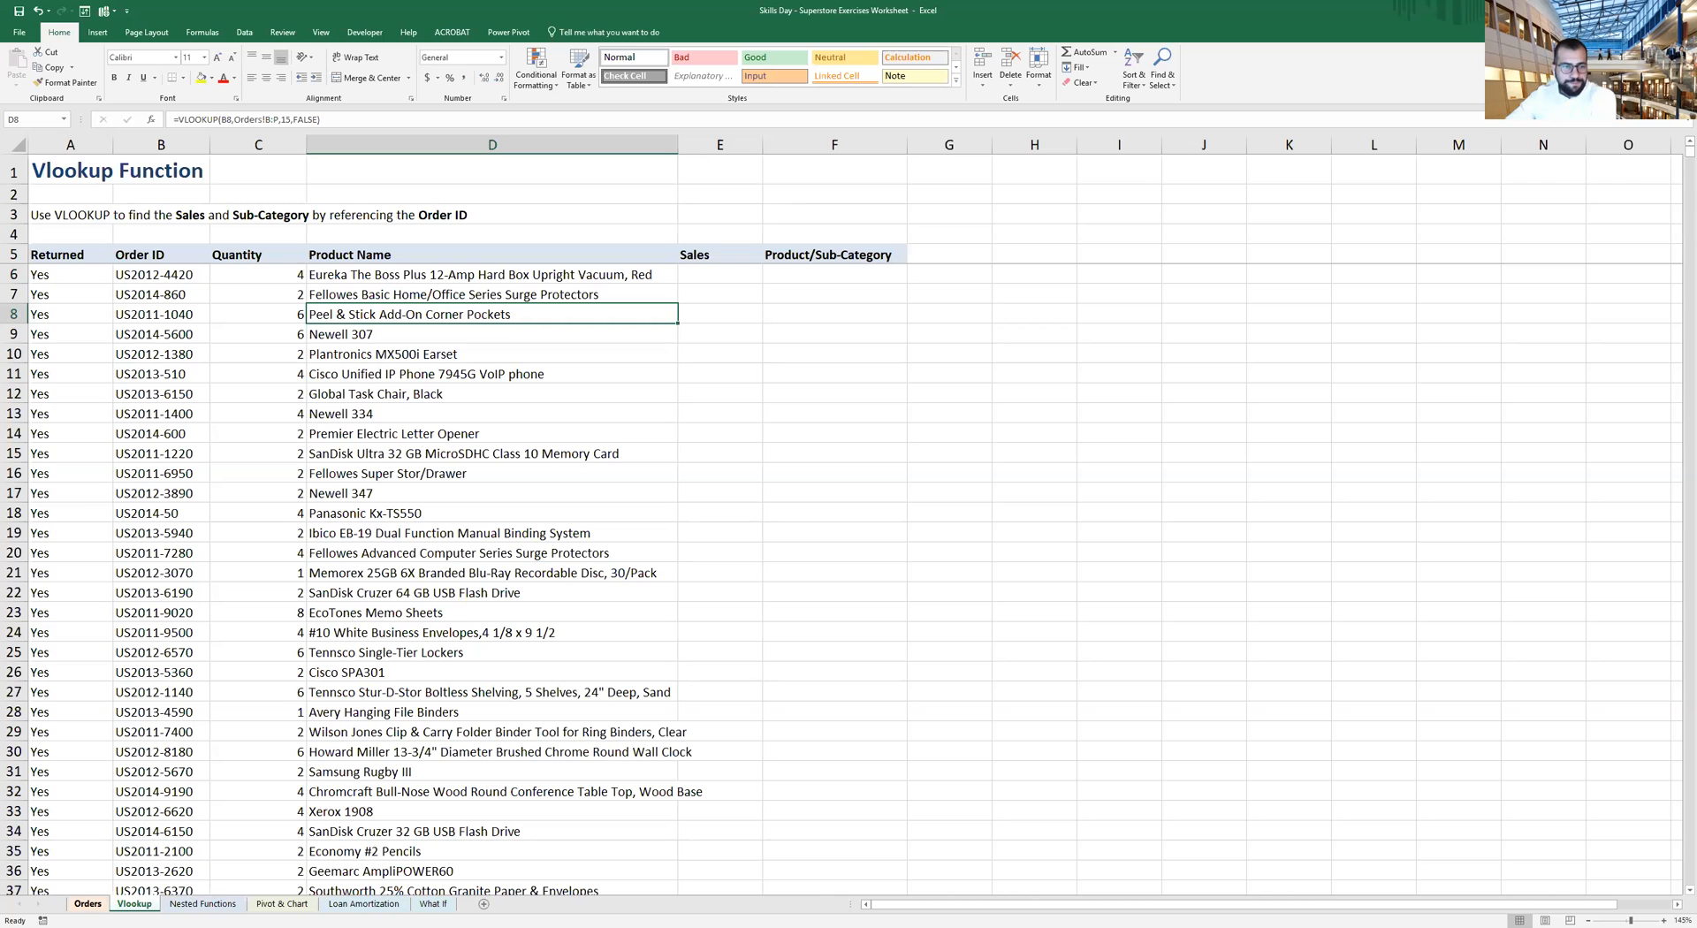
# On the Orders sheet, start an IF formula in the Discount Type cell U2 with the logical test S2>0
pyautogui.click(87, 904)
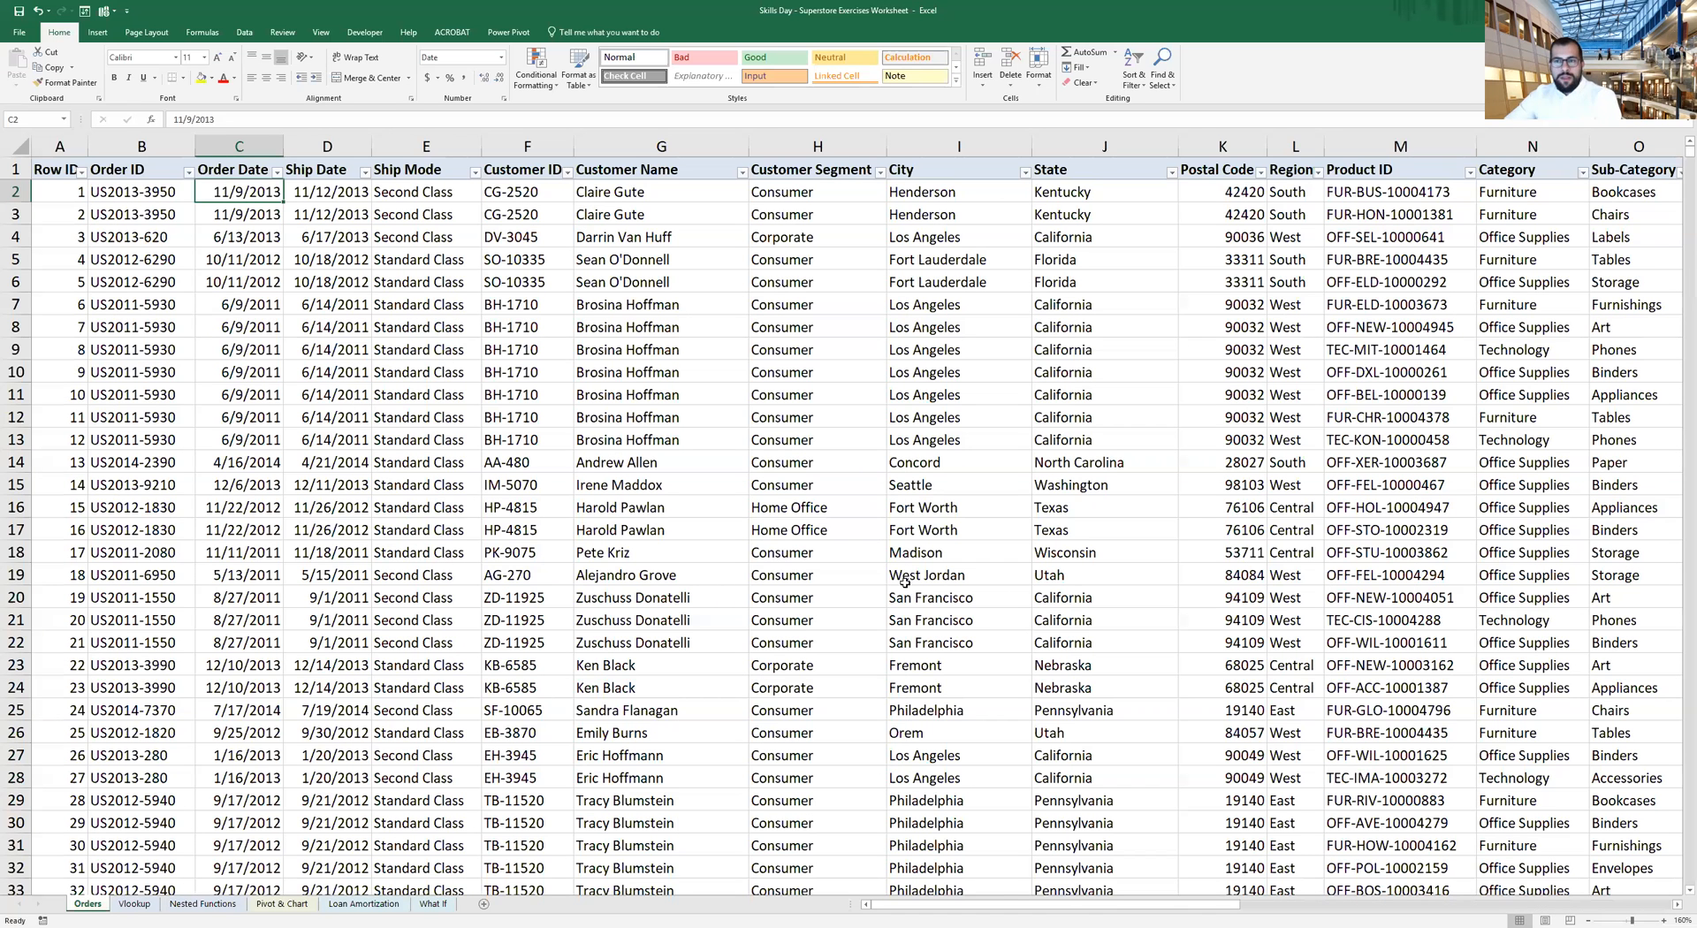
pyautogui.moveTo(1052, 904); pyautogui.dragTo(1485, 904)
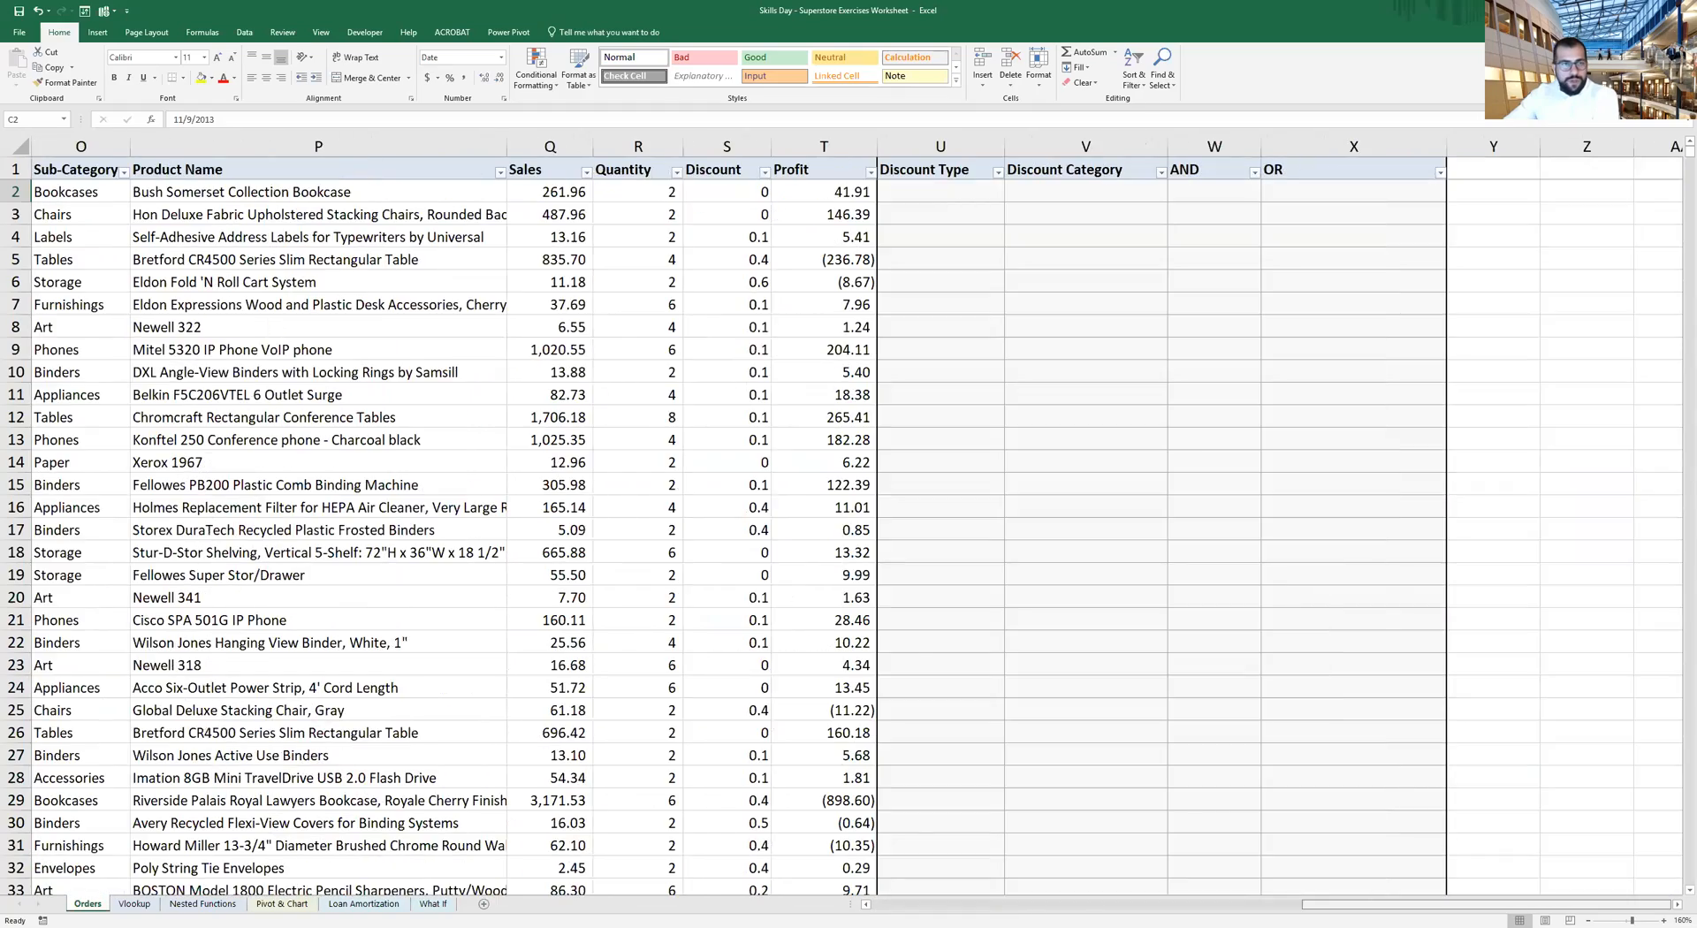
pyautogui.click(940, 202)
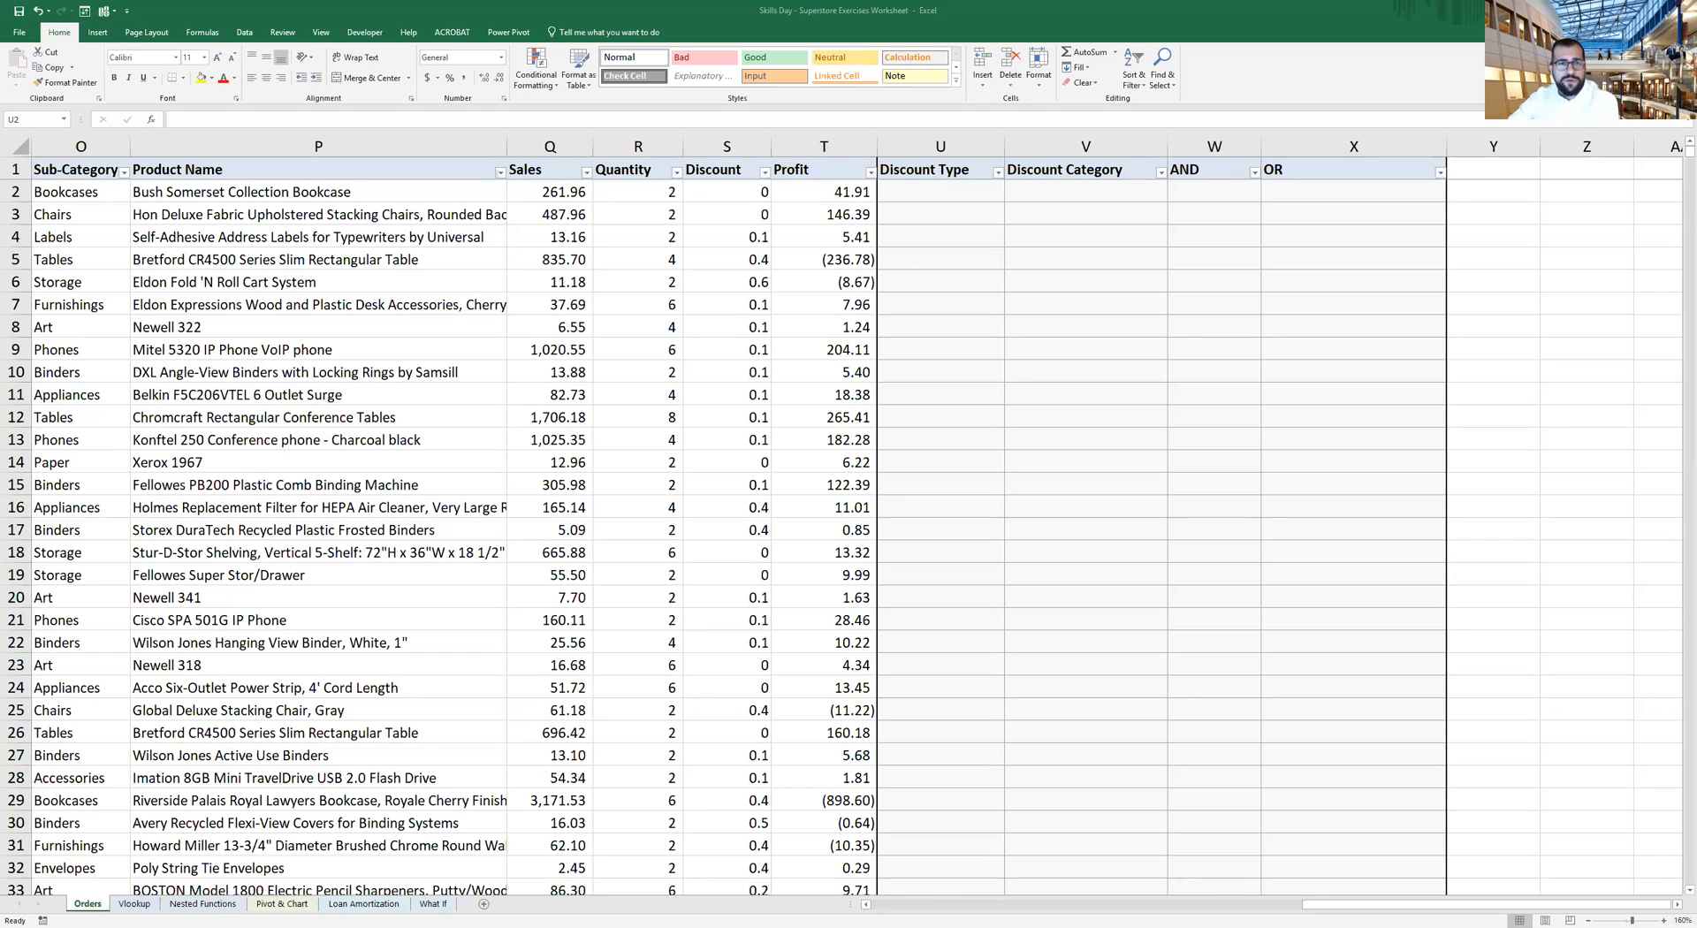
pyautogui.click(960, 187)
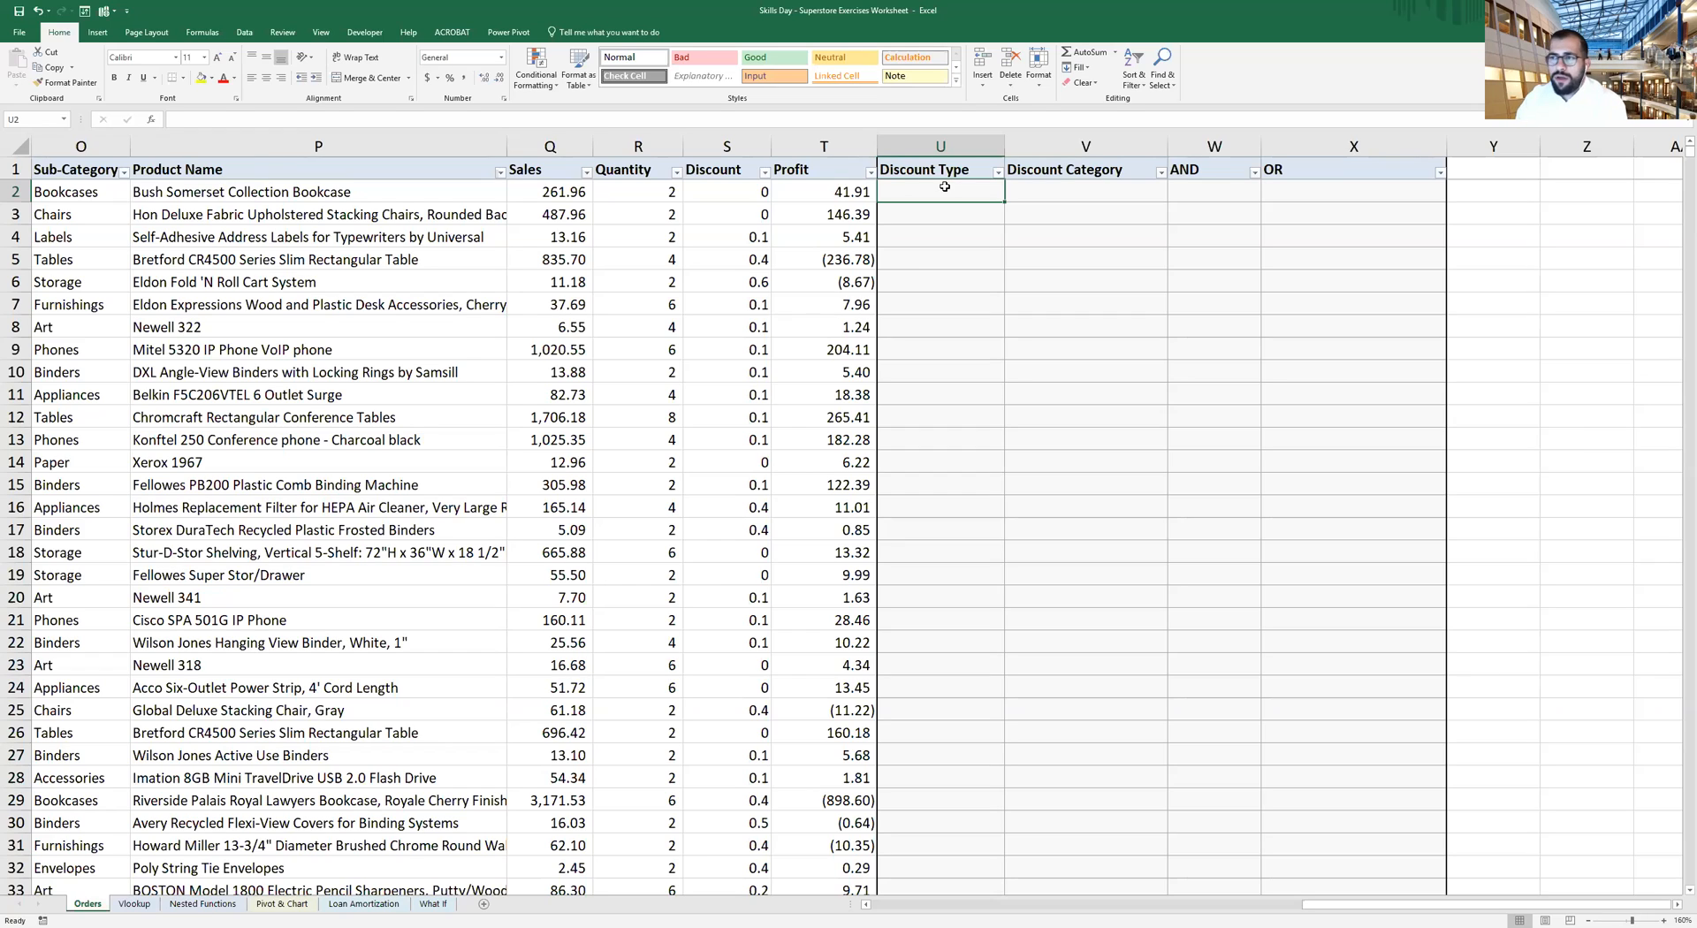
pyautogui.write('=')
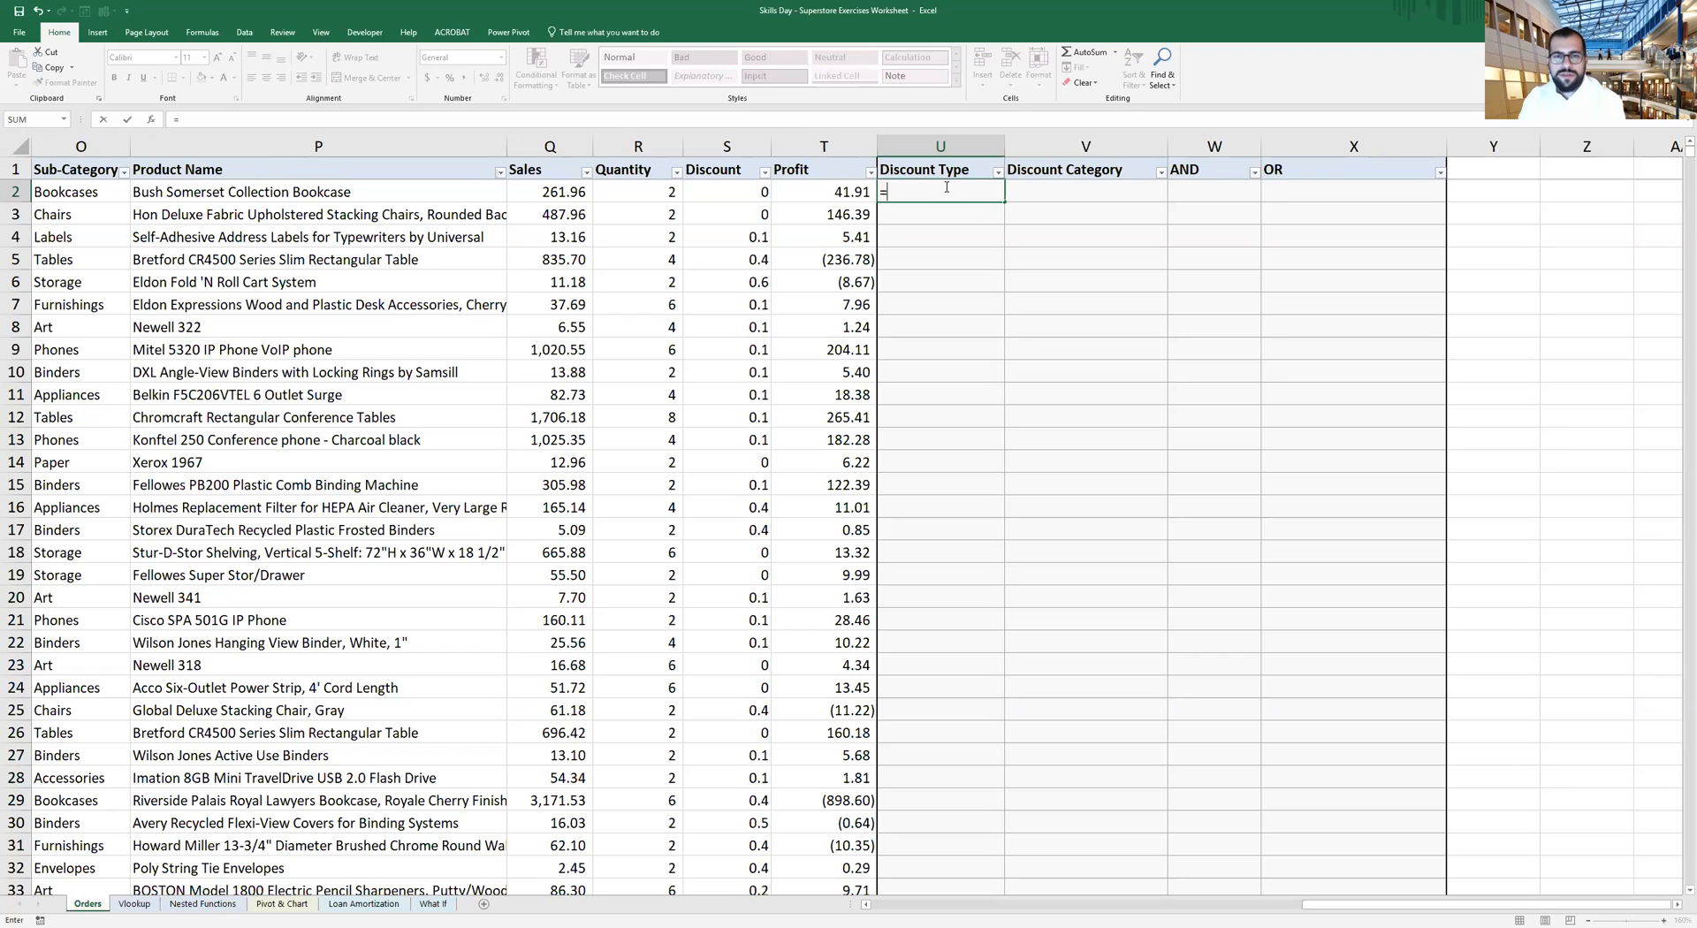
pyautogui.write('if')
pyautogui.press('Tab')
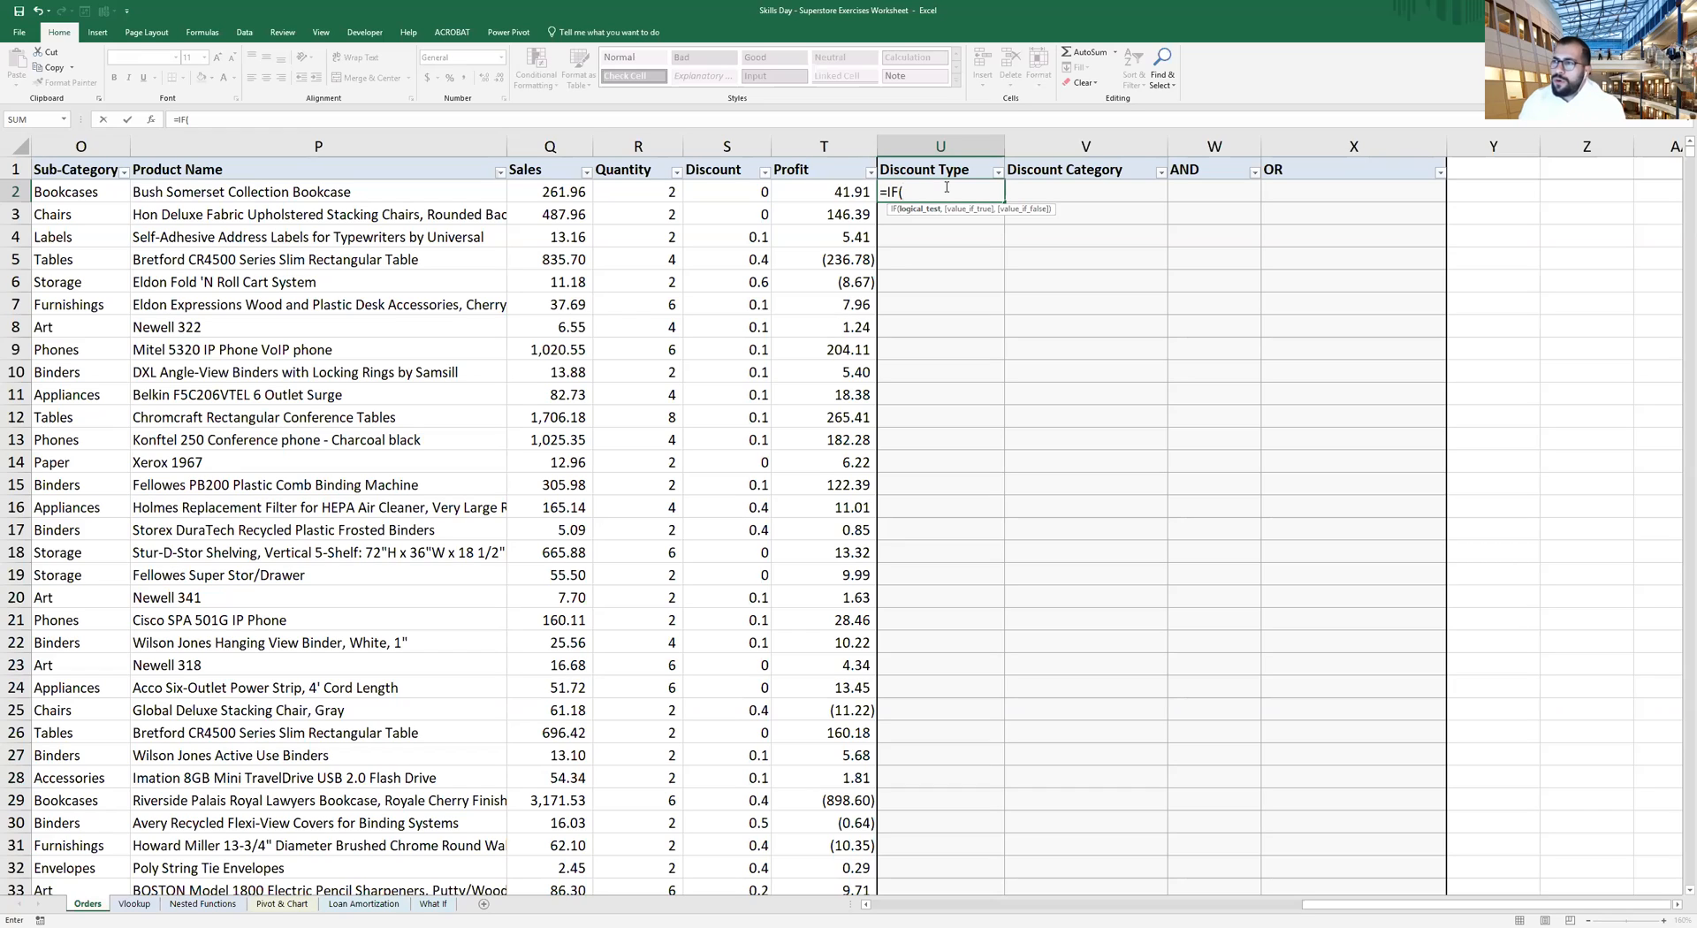
pyautogui.press('Left')
pyautogui.press('Left')
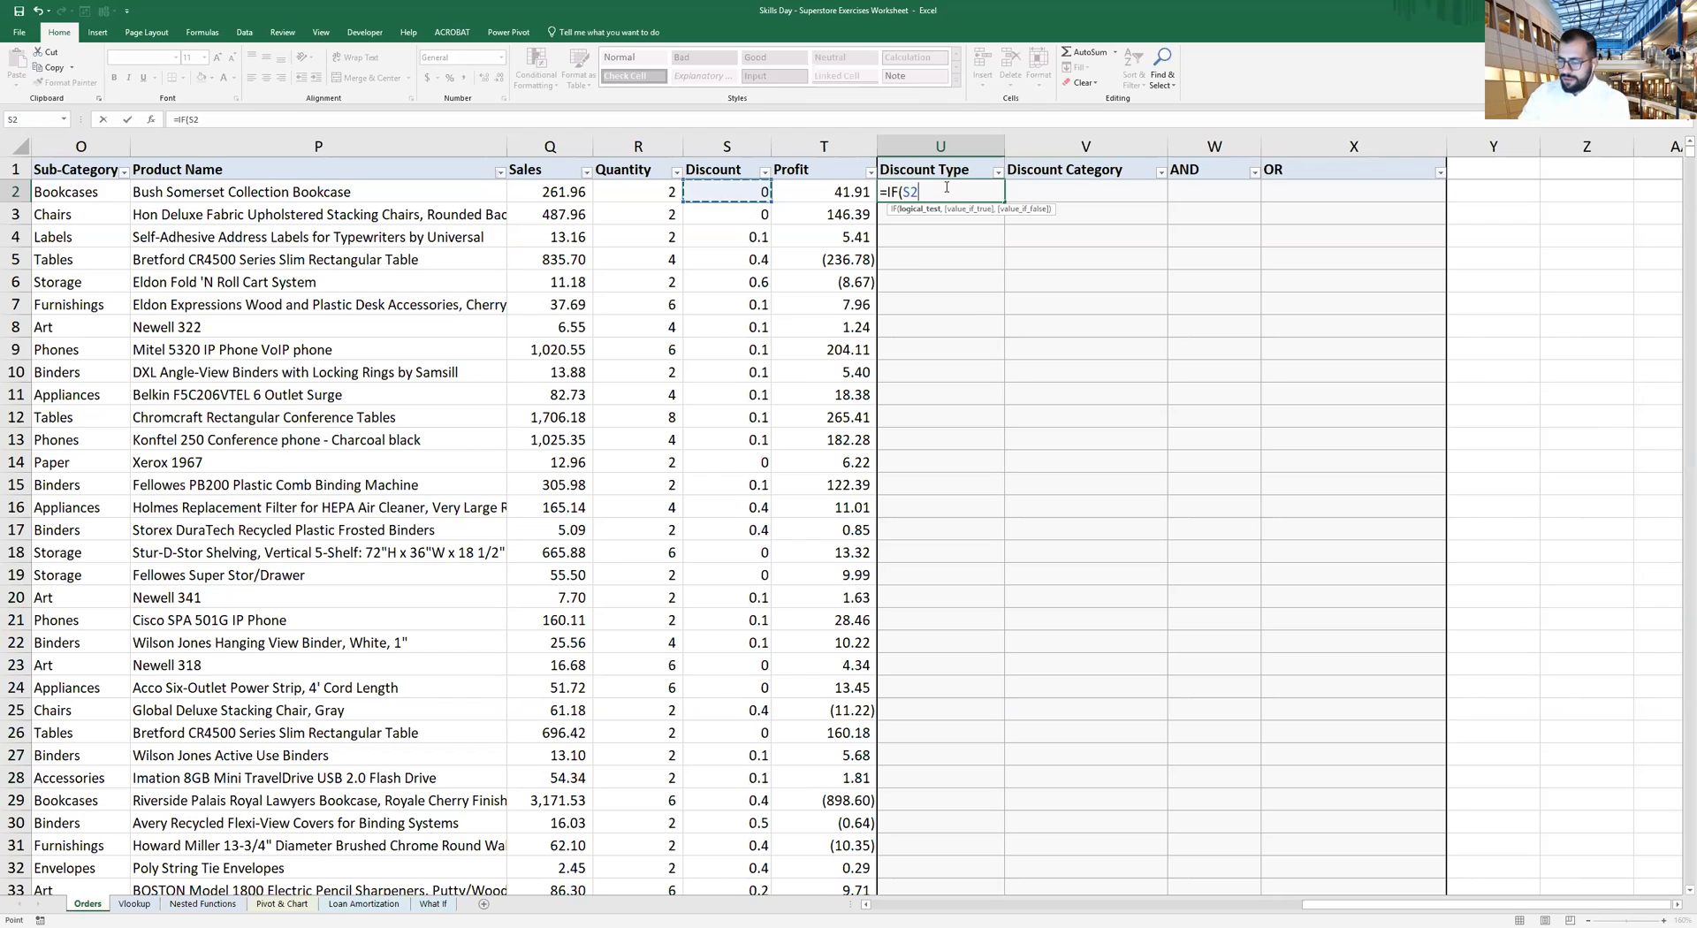
pyautogui.write('>0')
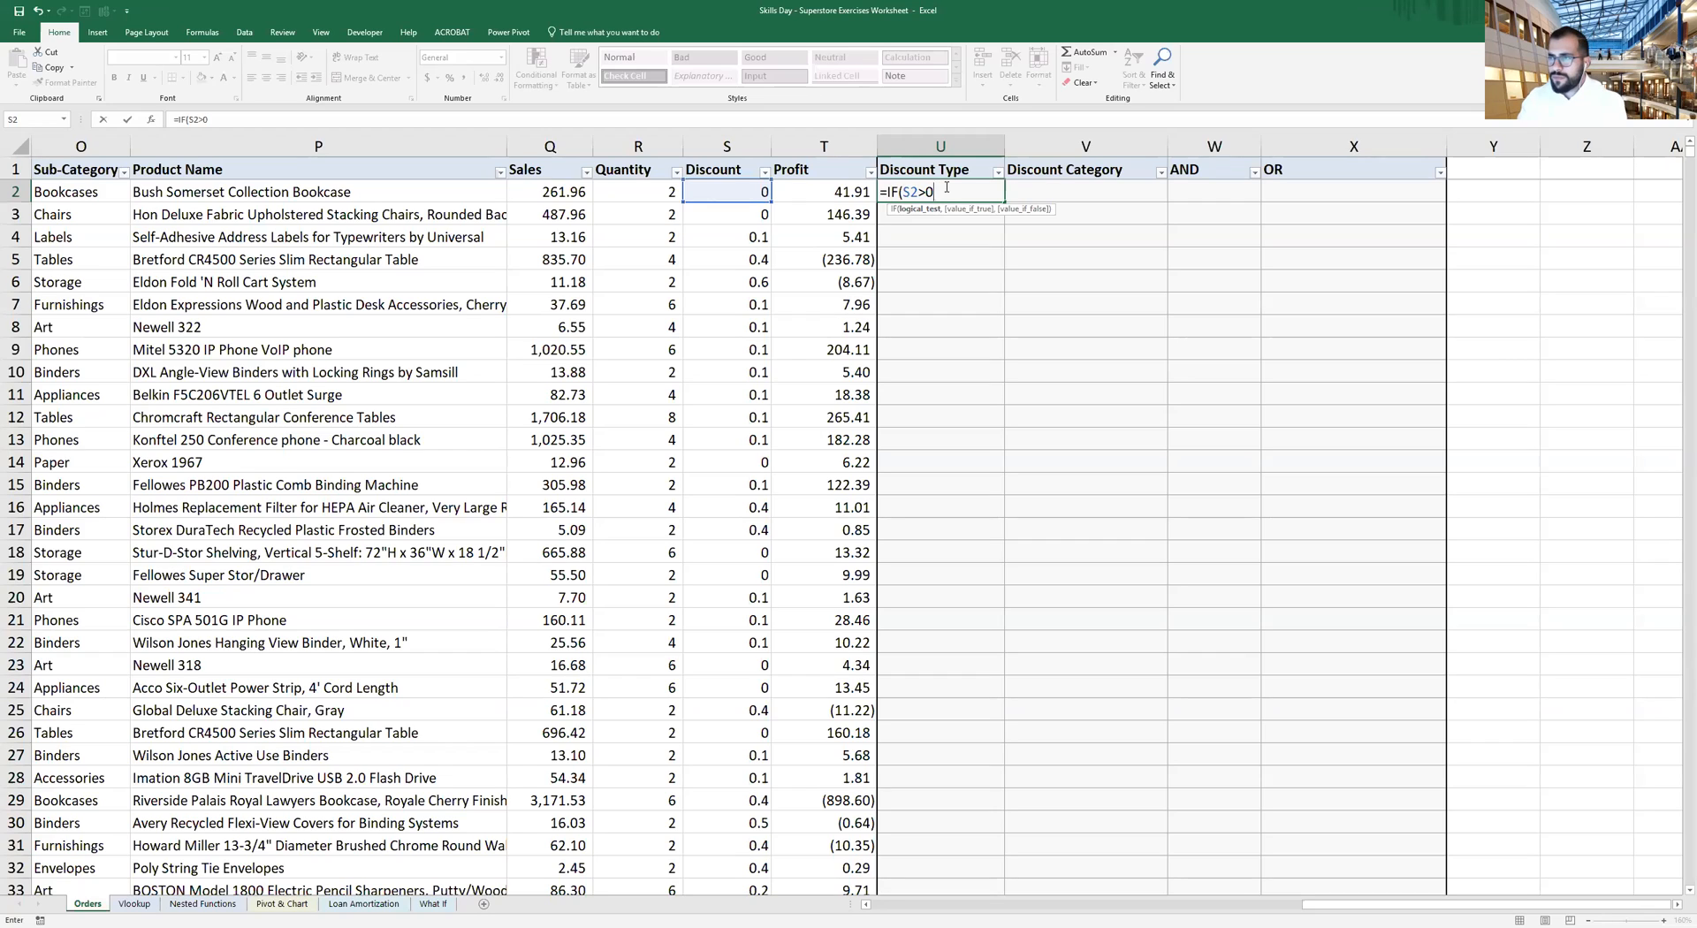
# Enter "Discount" as the IF formula's value when the test is true
pyautogui.write(',"')
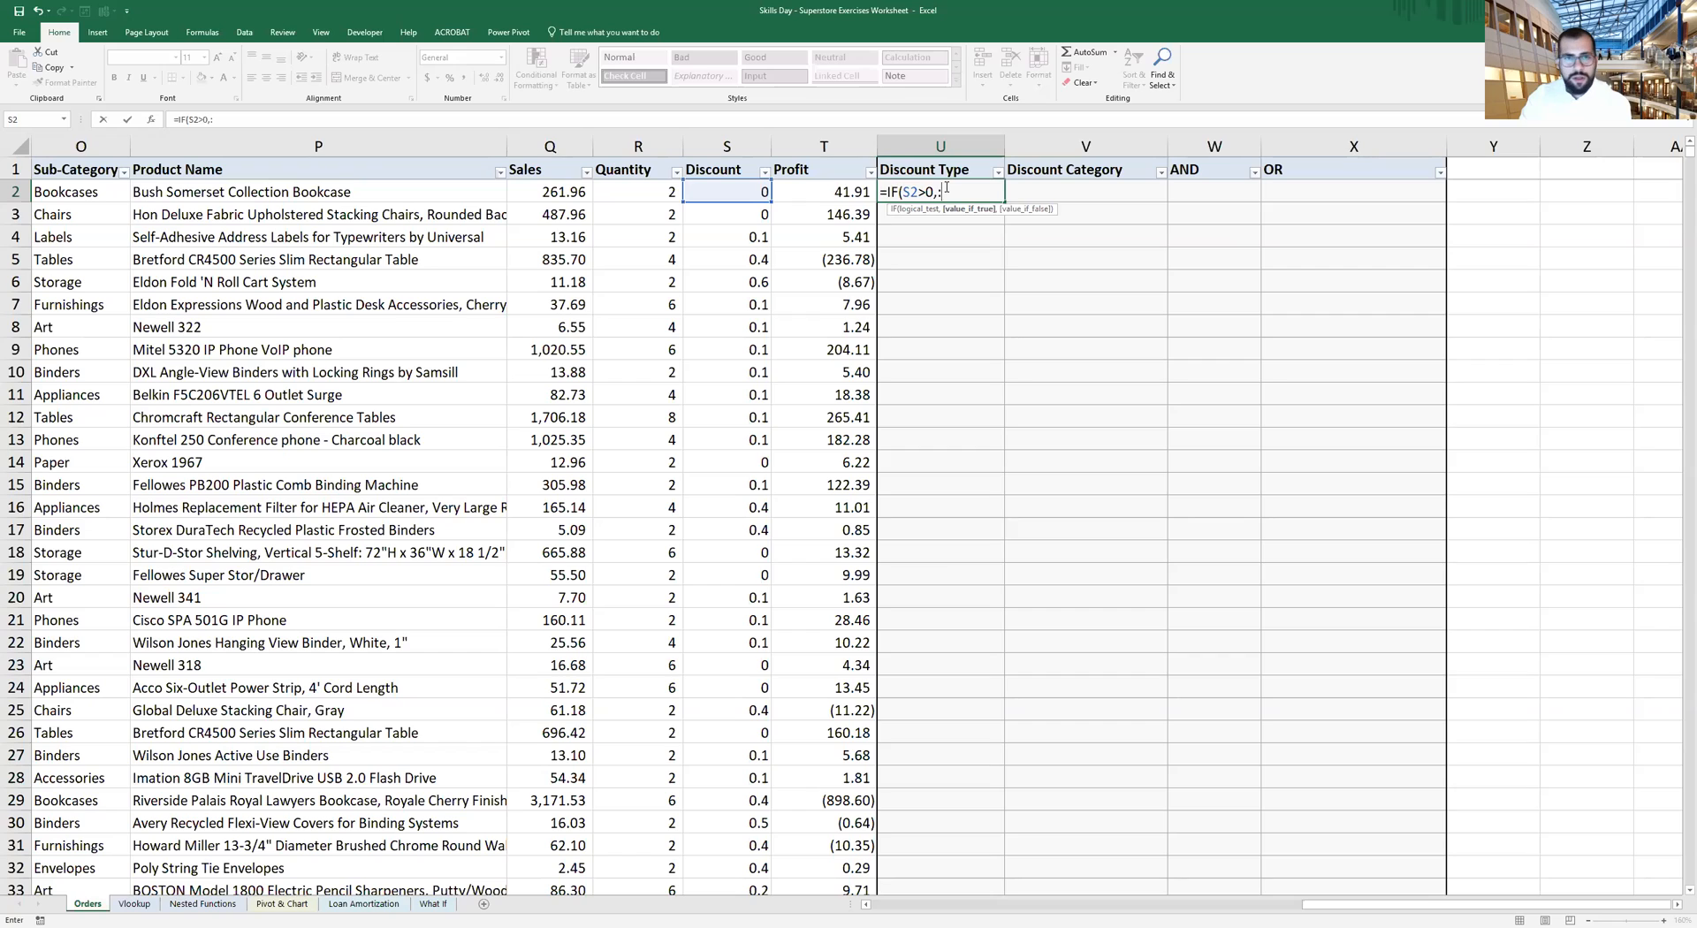
pyautogui.press('BackSpace')
pyautogui.press('BackSpace')
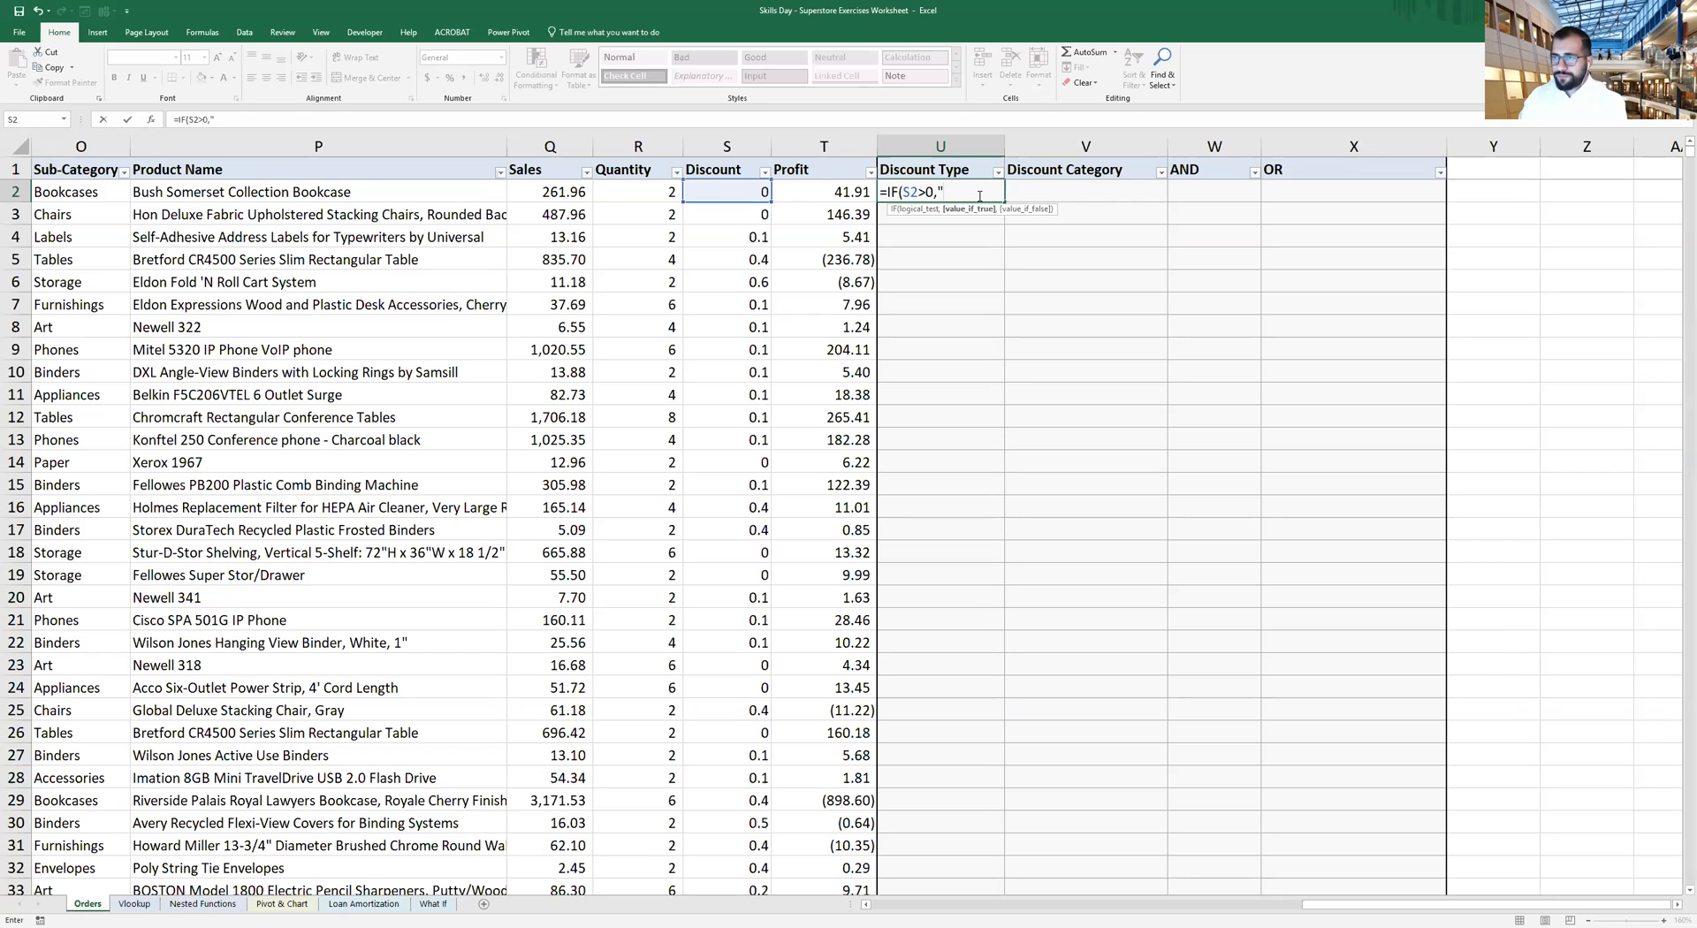
pyautogui.write('D')
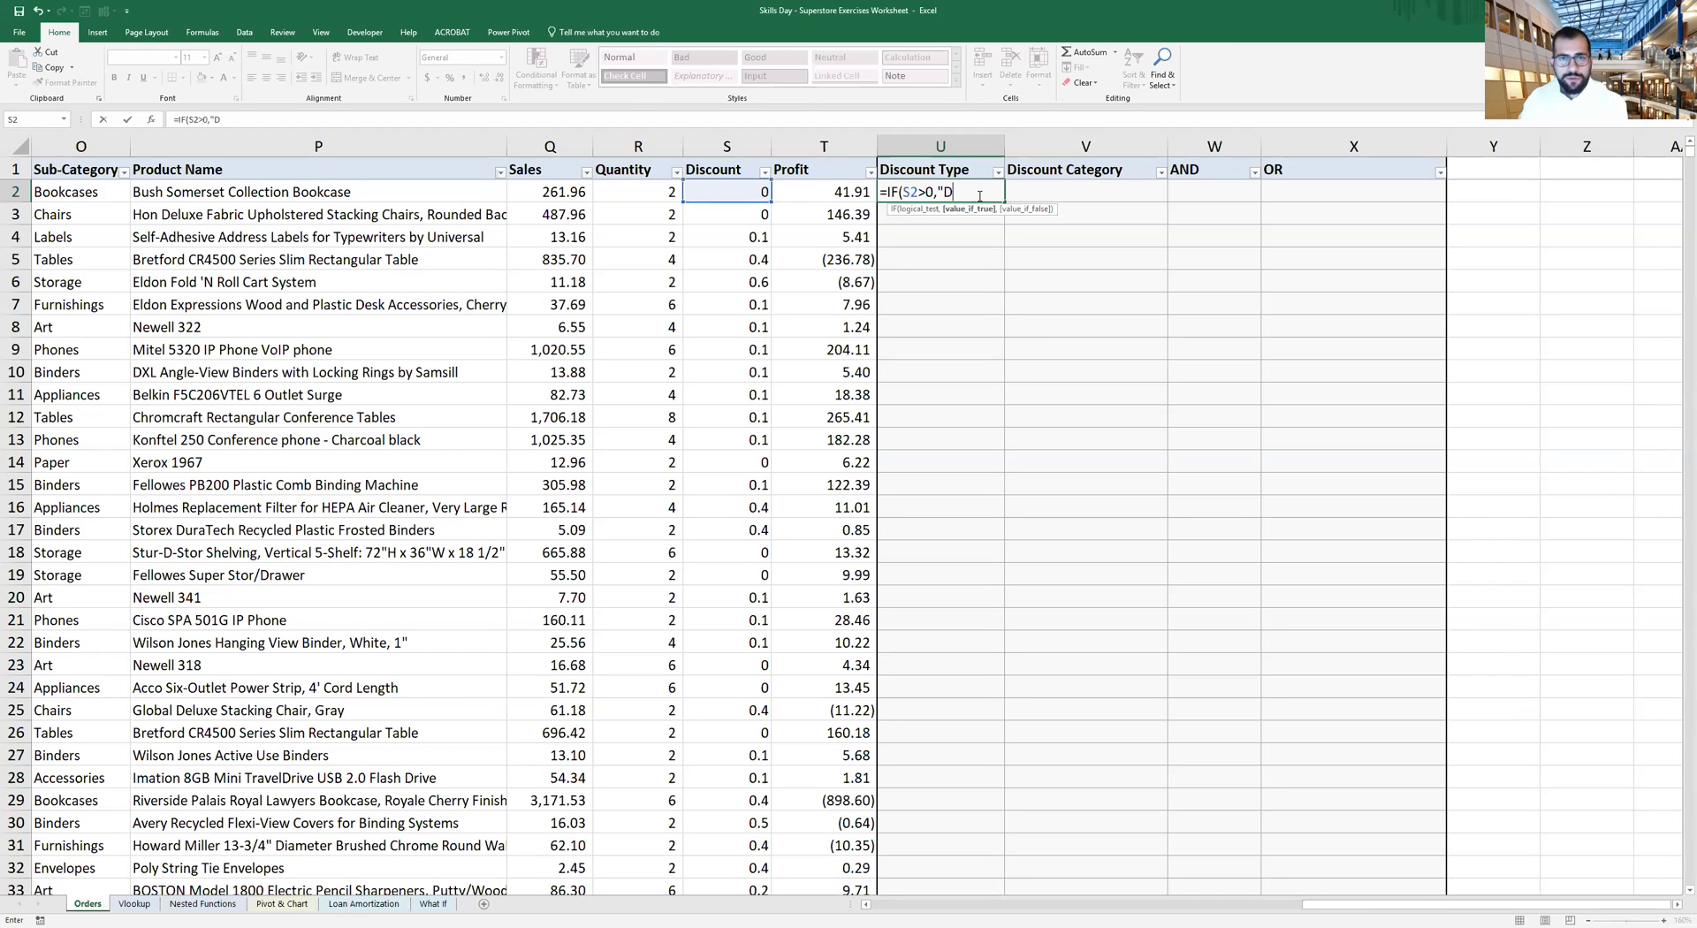
pyautogui.write('iscoun')
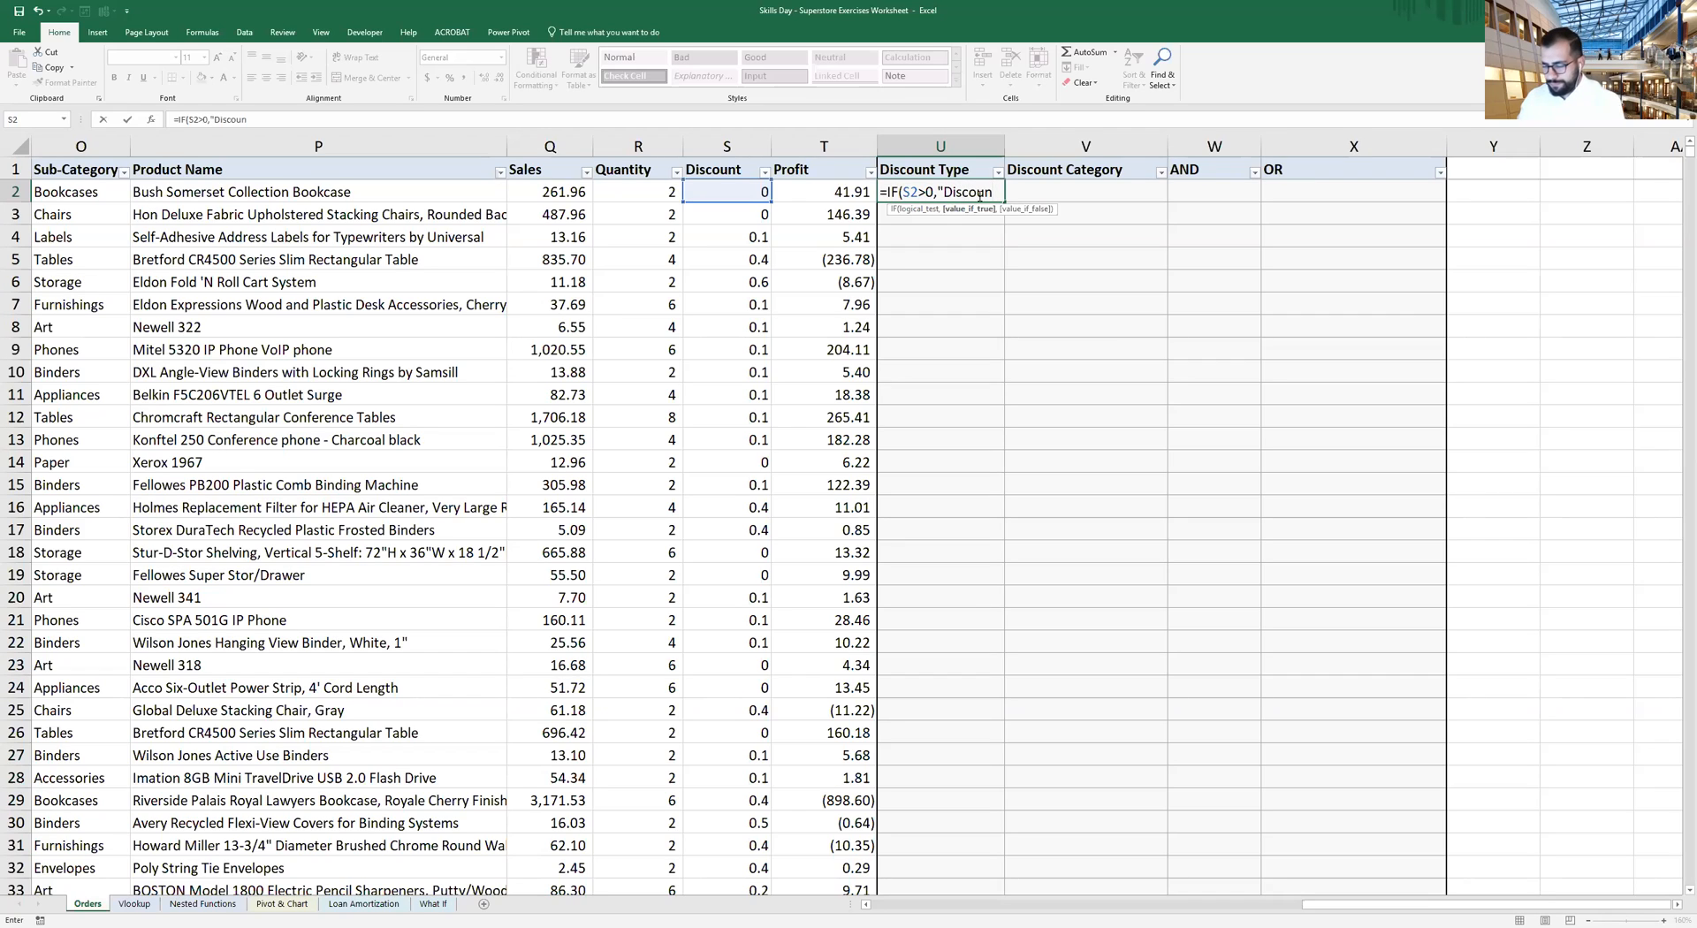
pyautogui.write('t"')
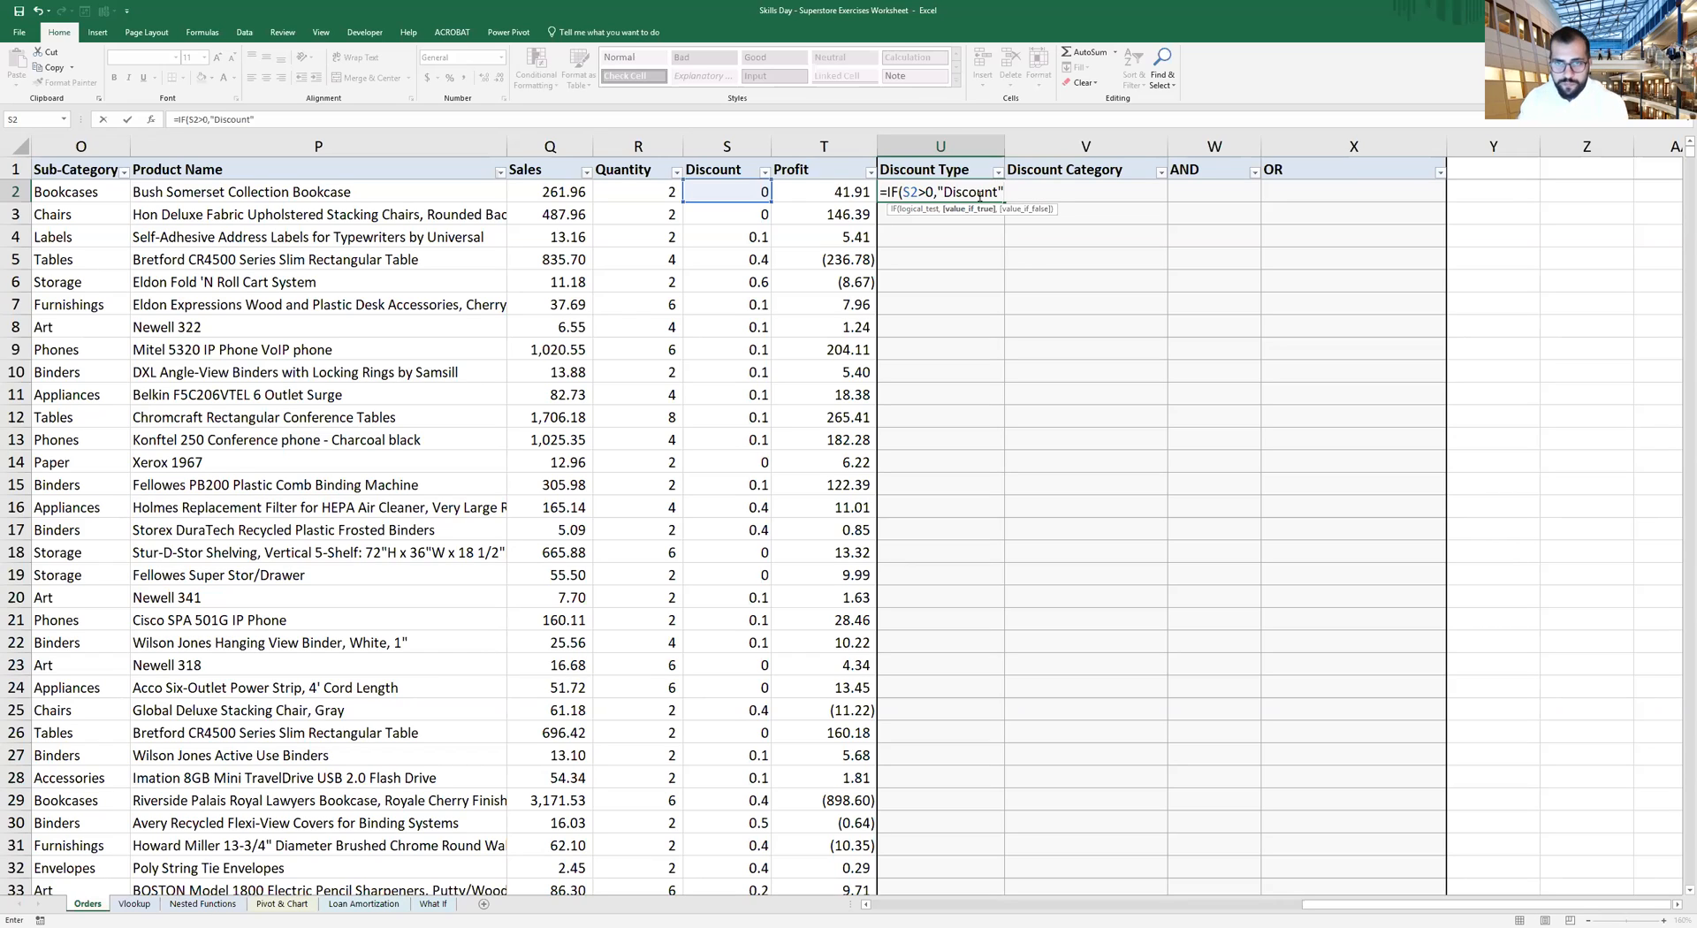
# Complete the U2 formula with "No Discount" as the false value and fill it down through U6
pyautogui.write(',')
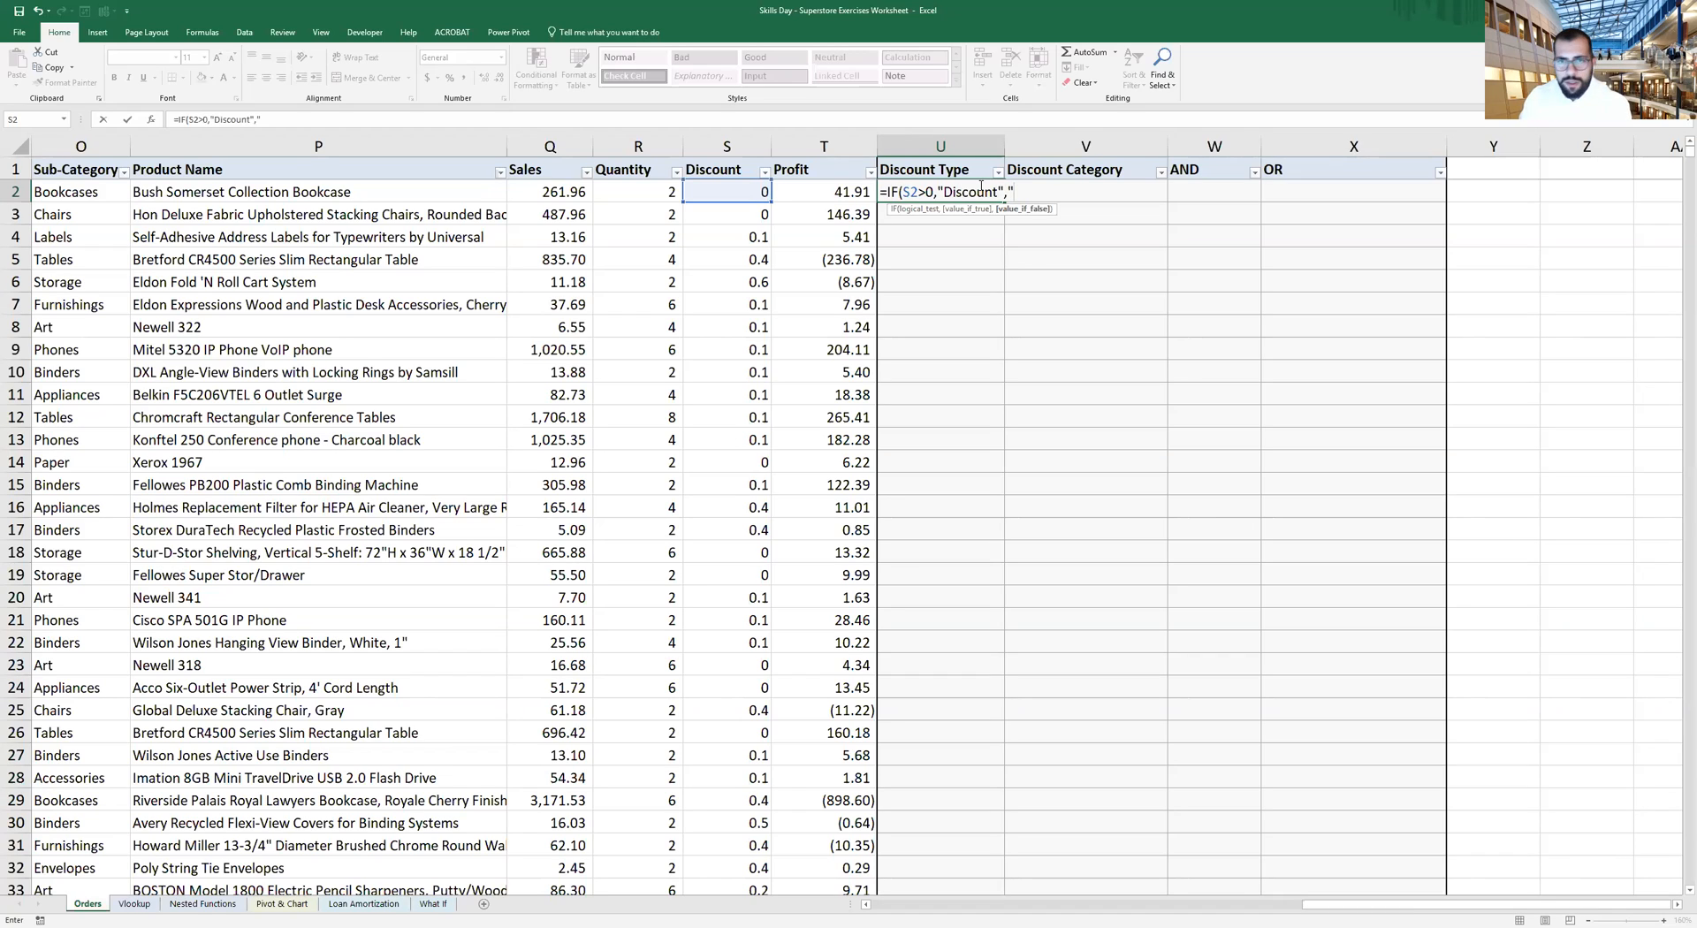
pyautogui.write('No')
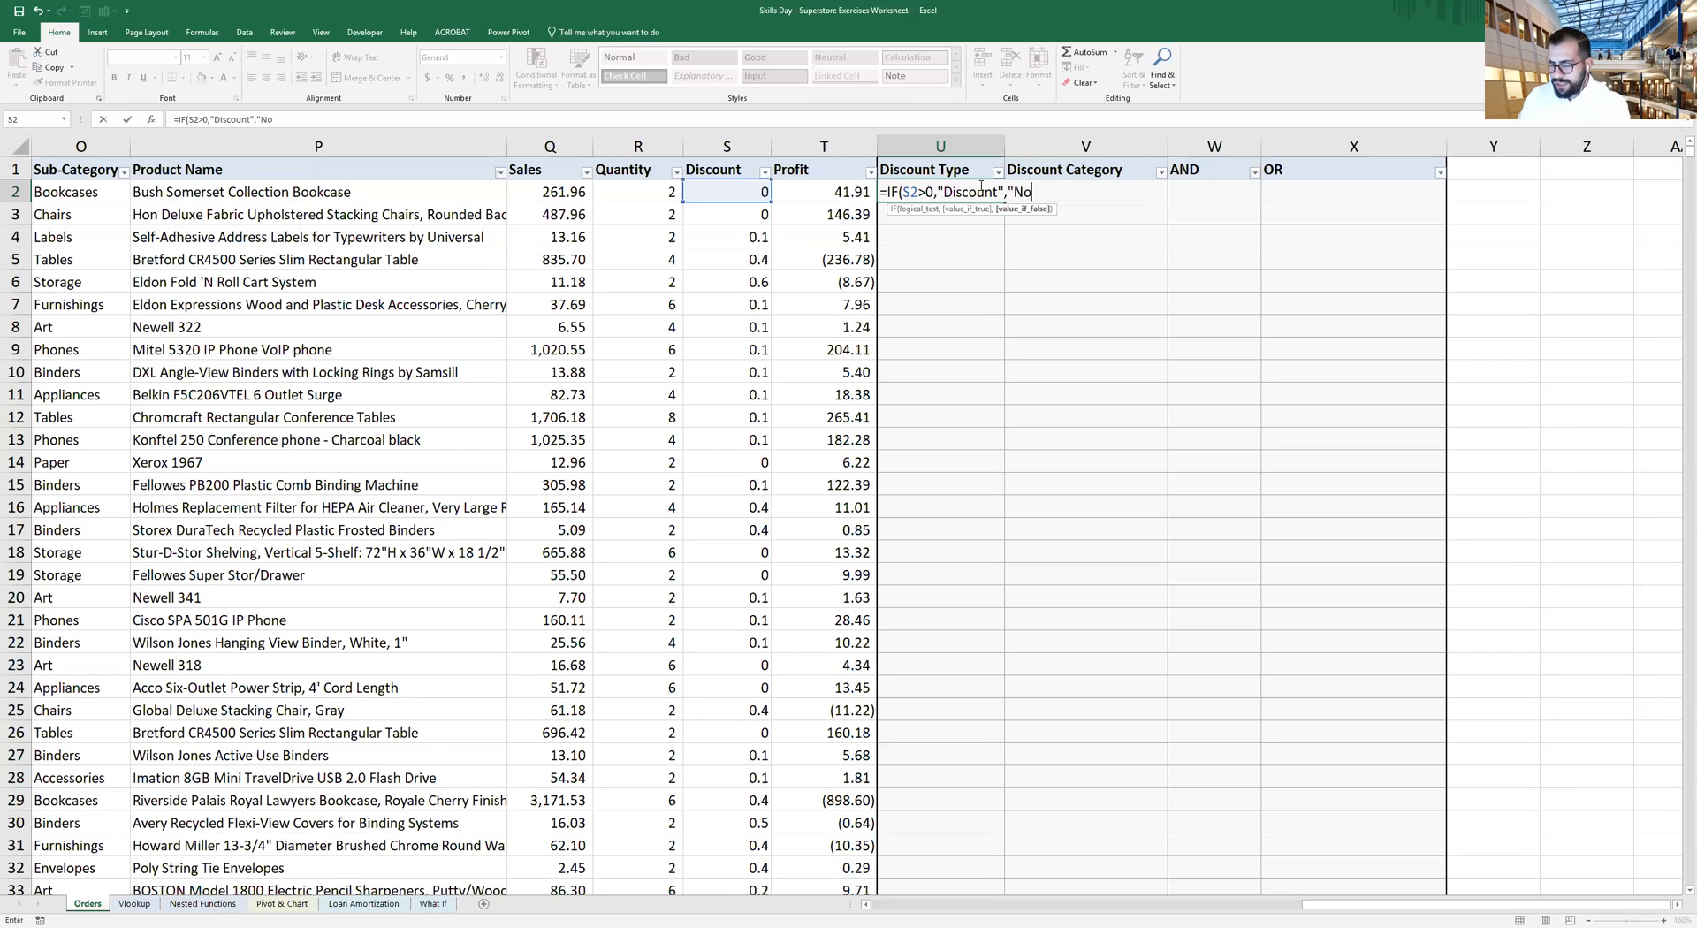
pyautogui.write(' D')
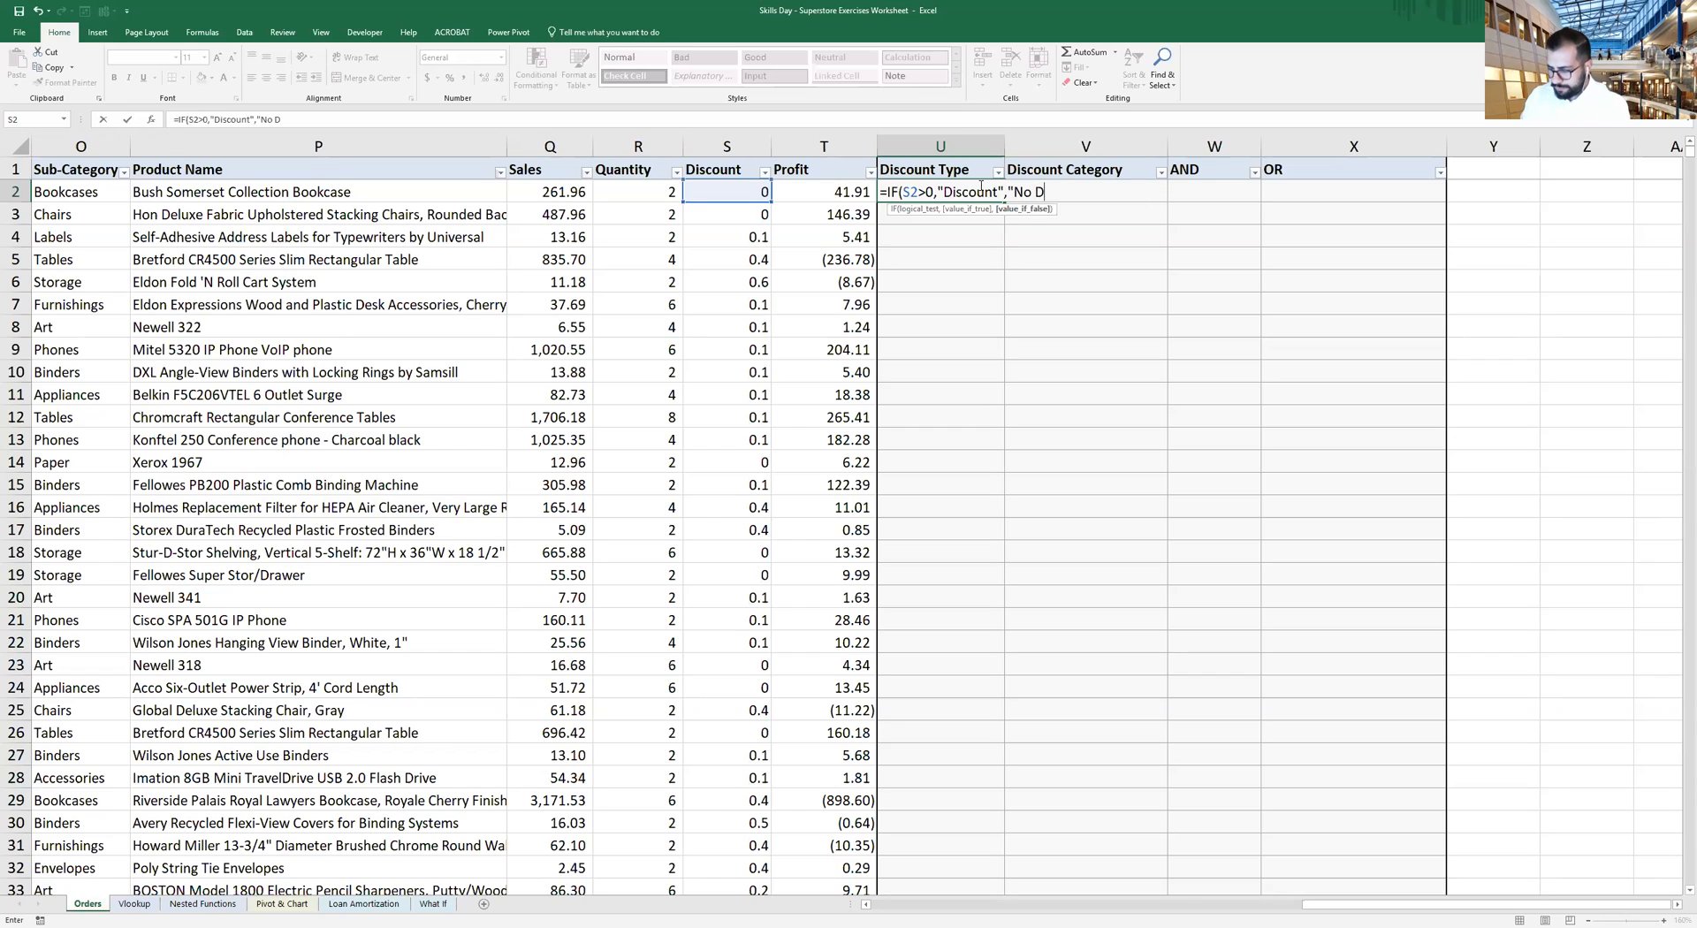
pyautogui.write('iscoun')
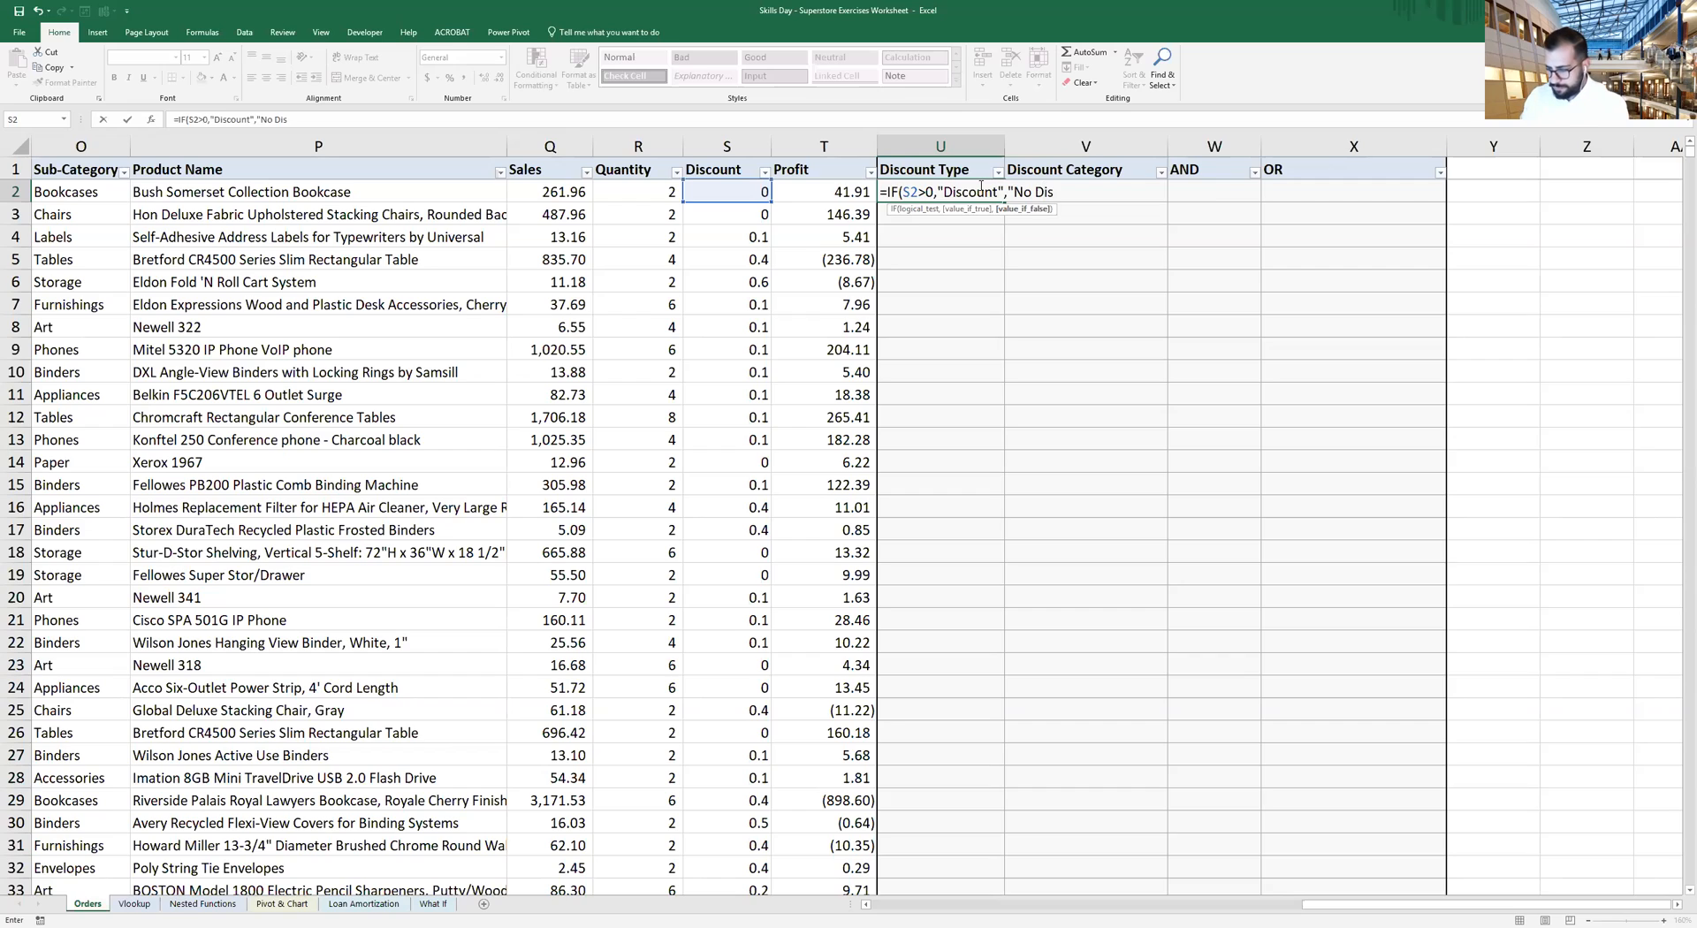
pyautogui.write('t')
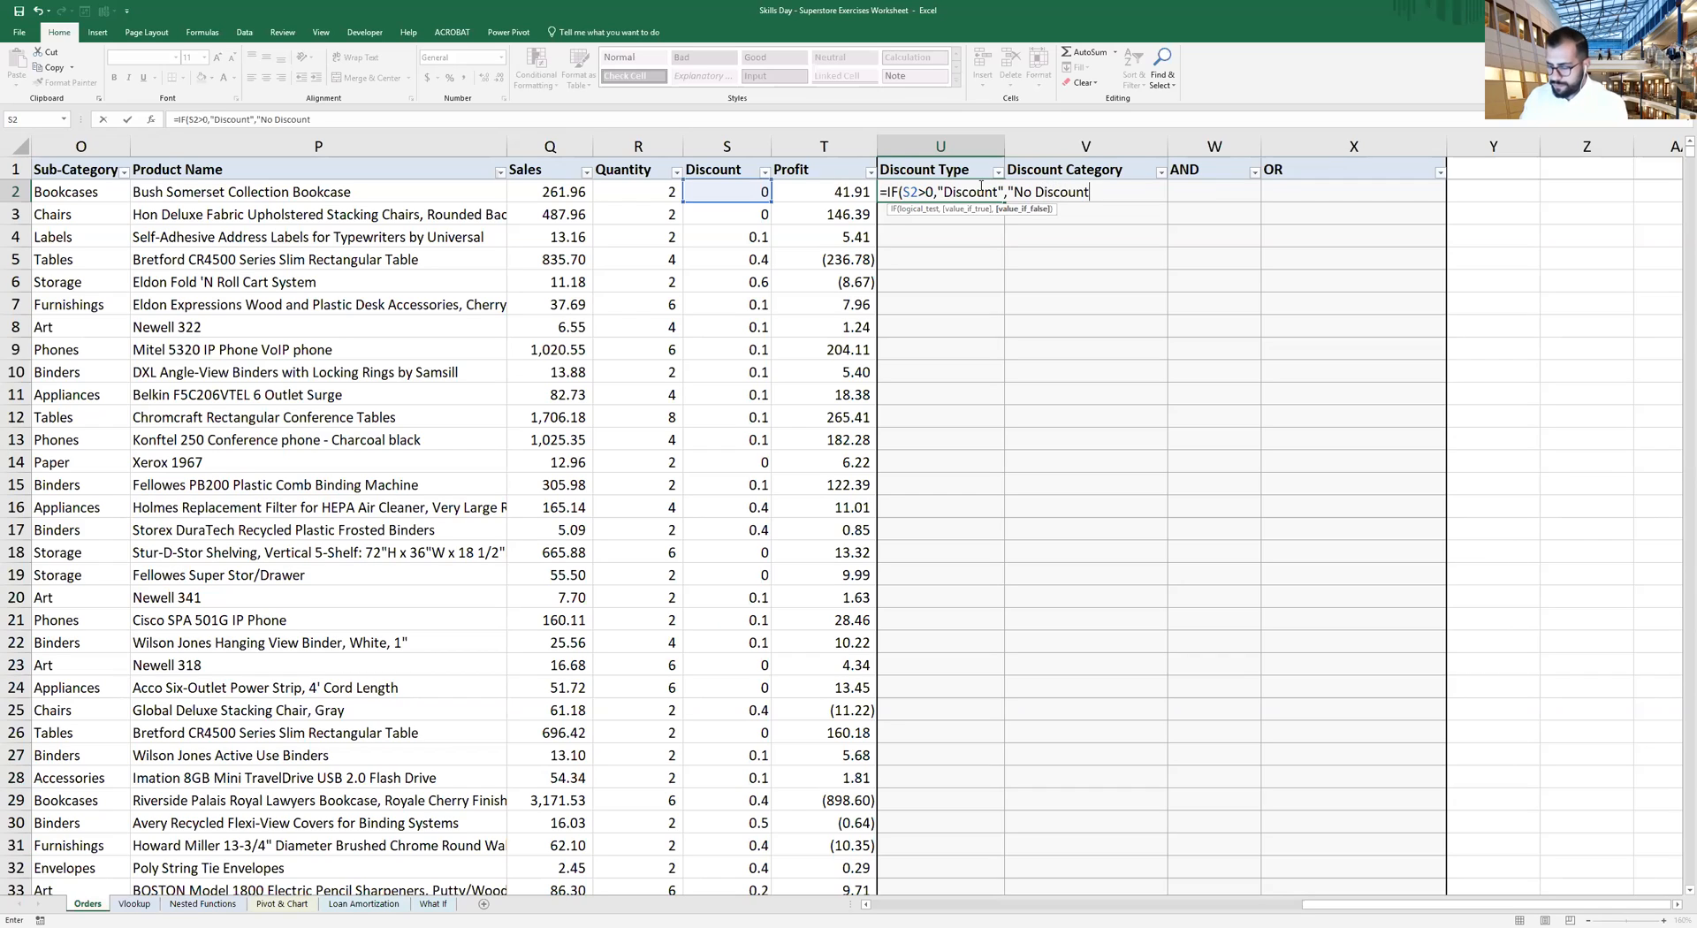
pyautogui.write('")')
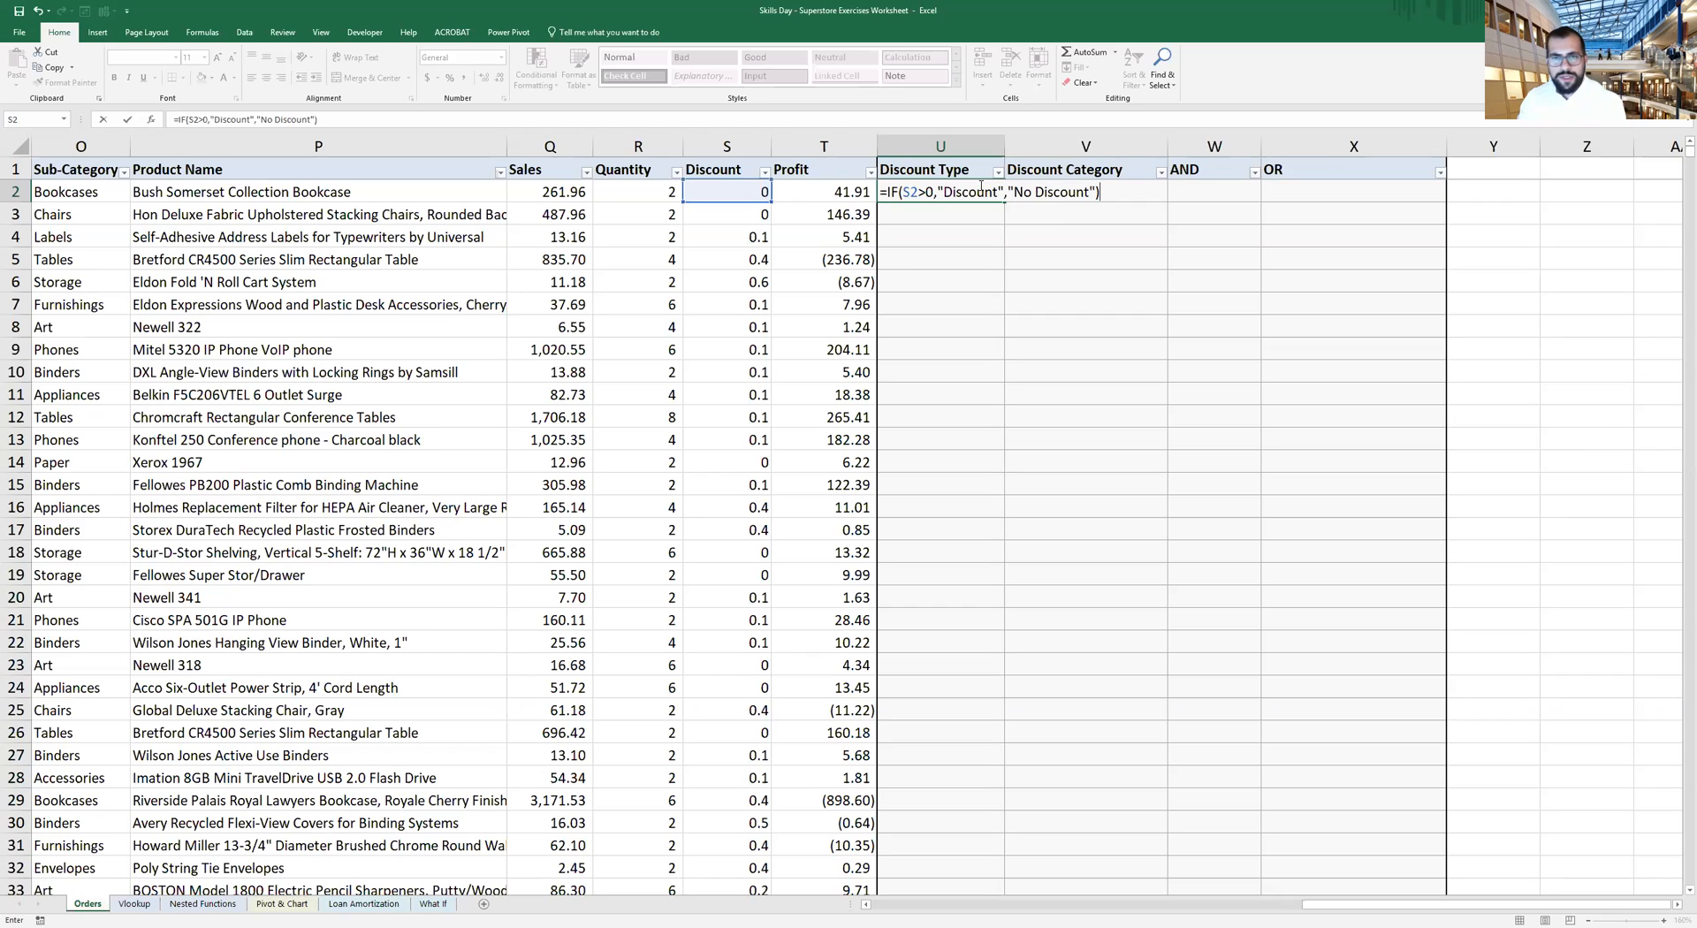
pyautogui.press('Return')
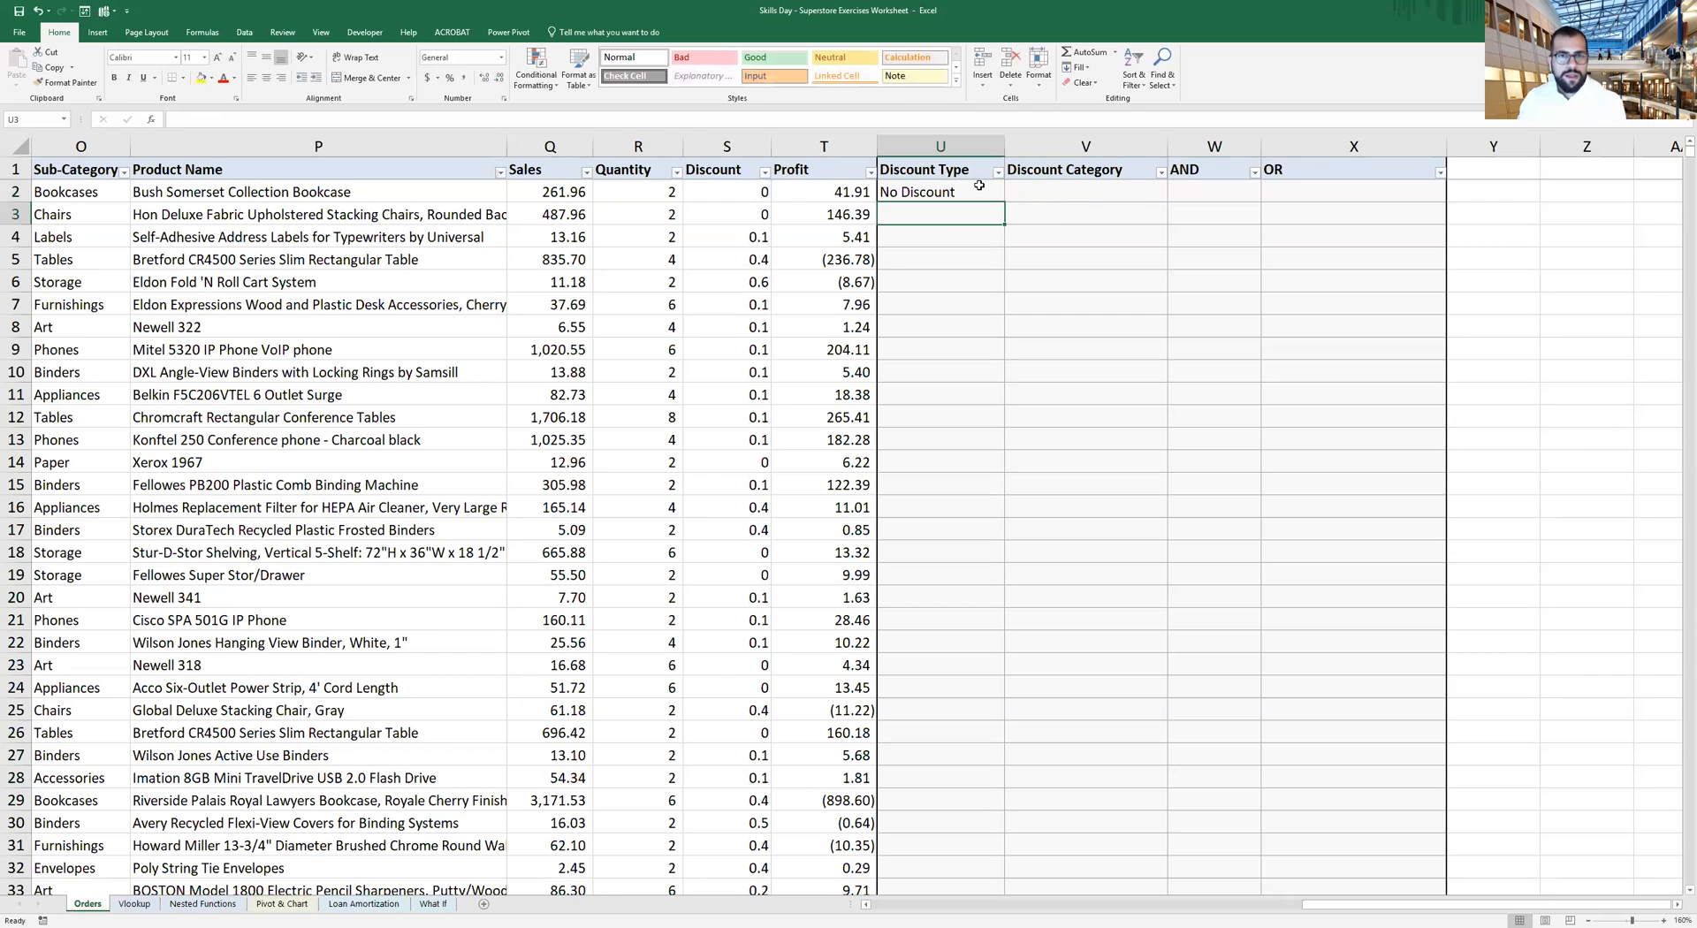
pyautogui.click(979, 186)
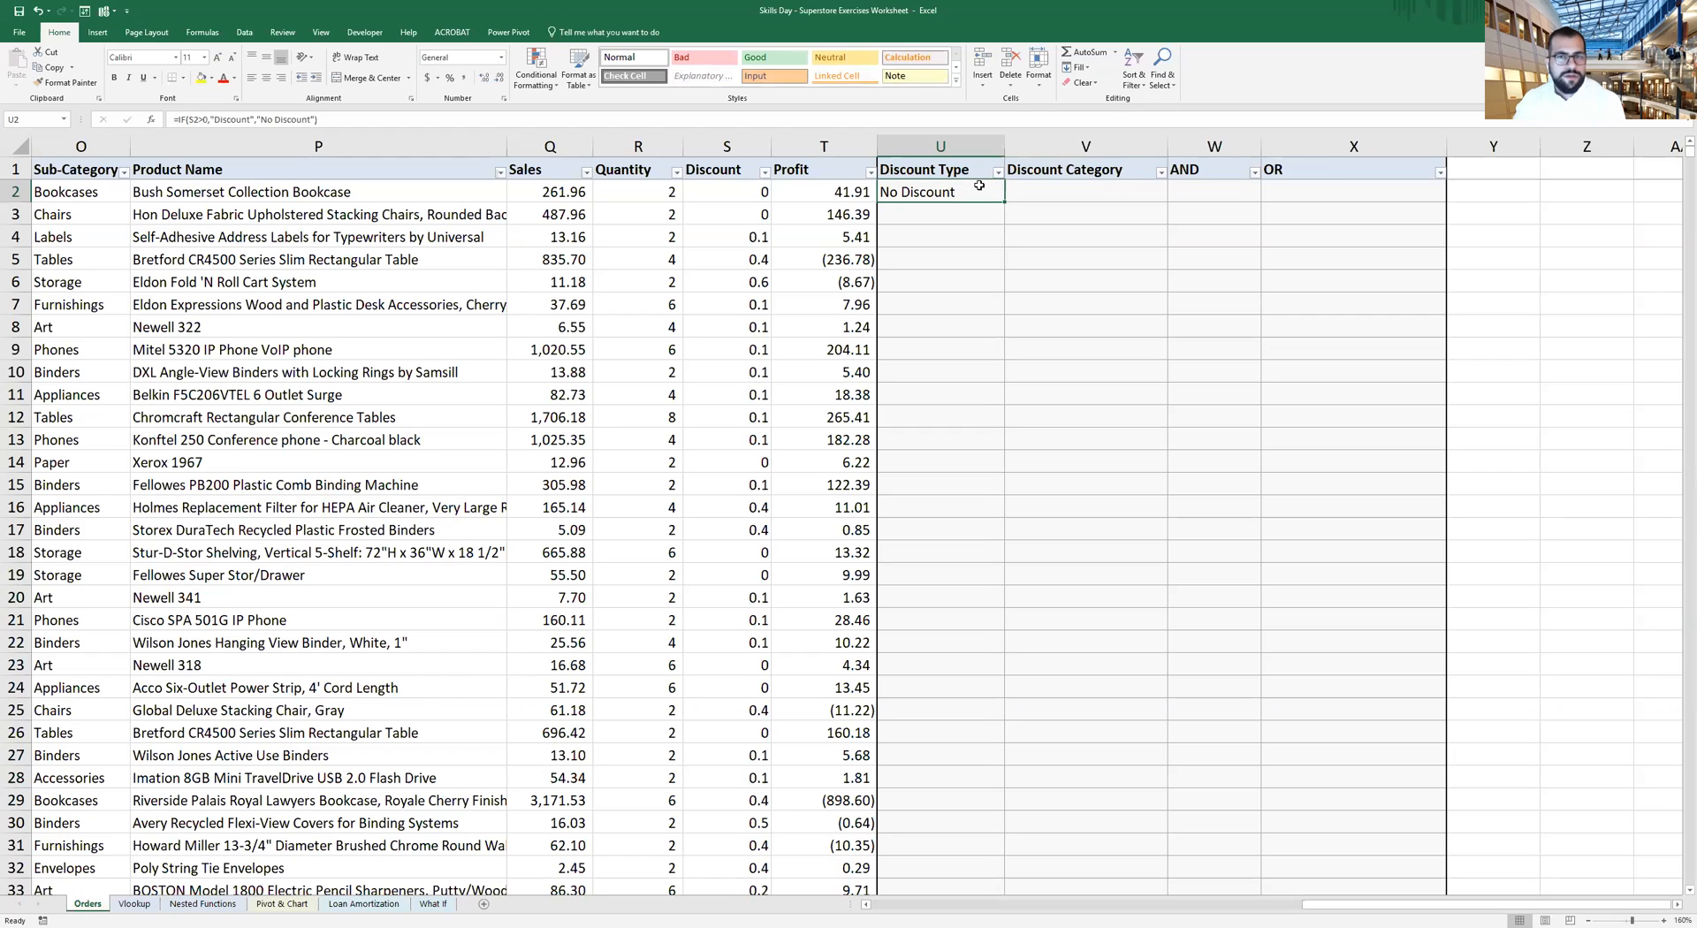
pyautogui.moveTo(999, 203); pyautogui.dragTo(993, 296)
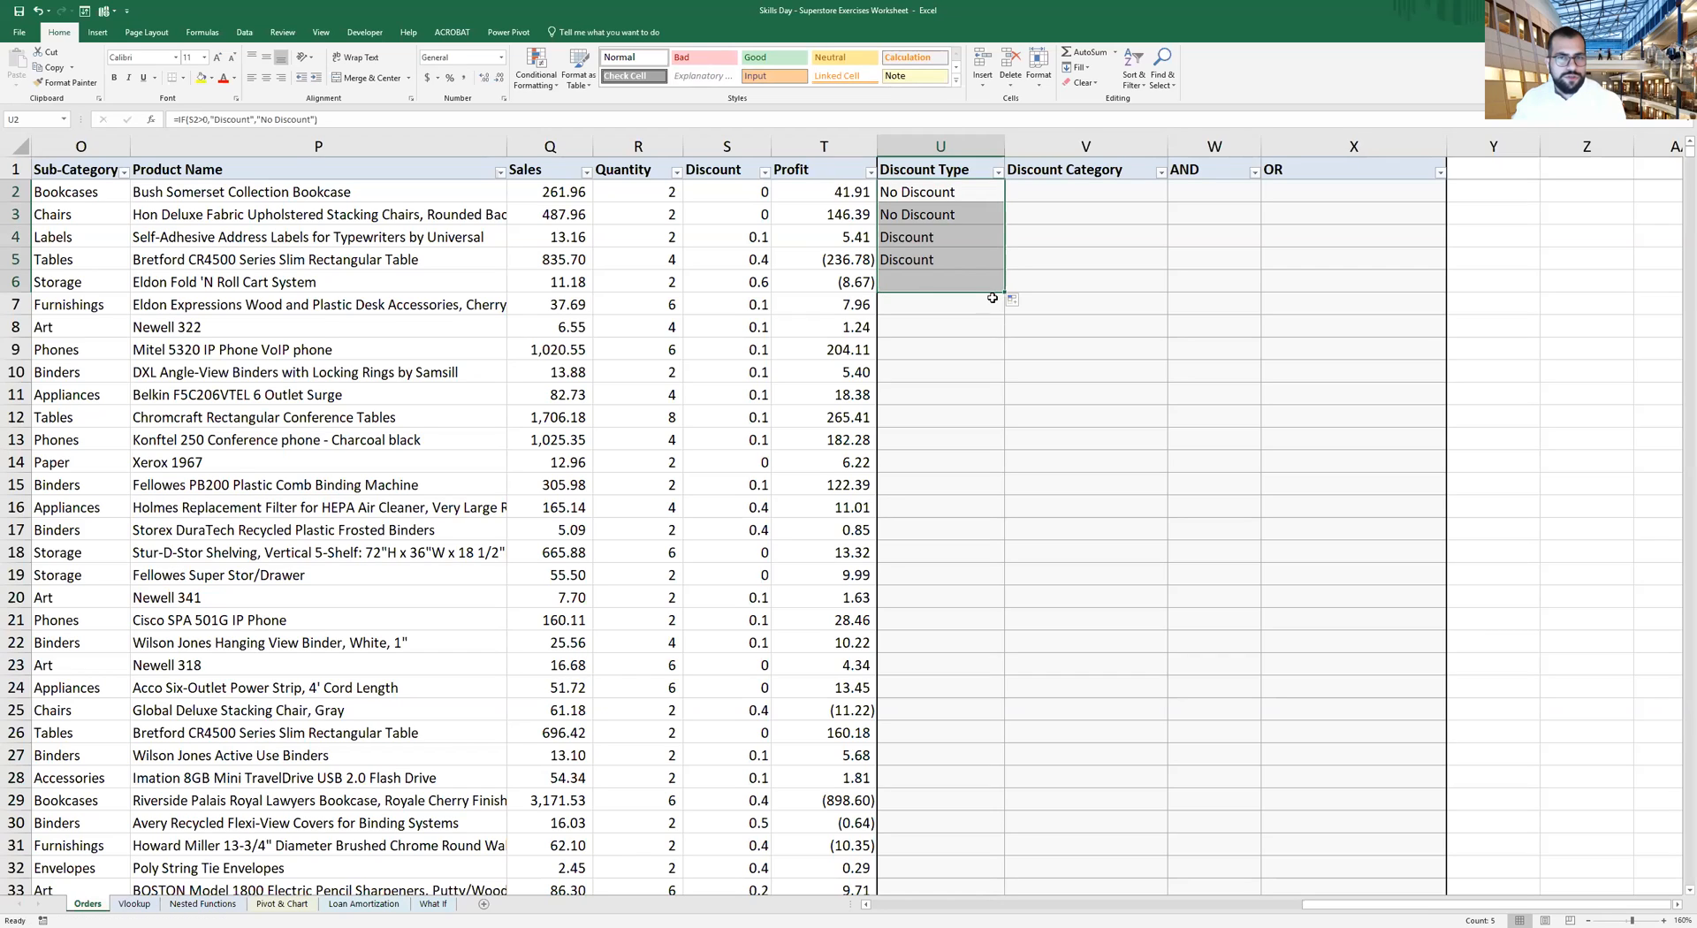
# Compare the Discount Type result in U4 with the Discount value in S4
pyautogui.click(934, 238)
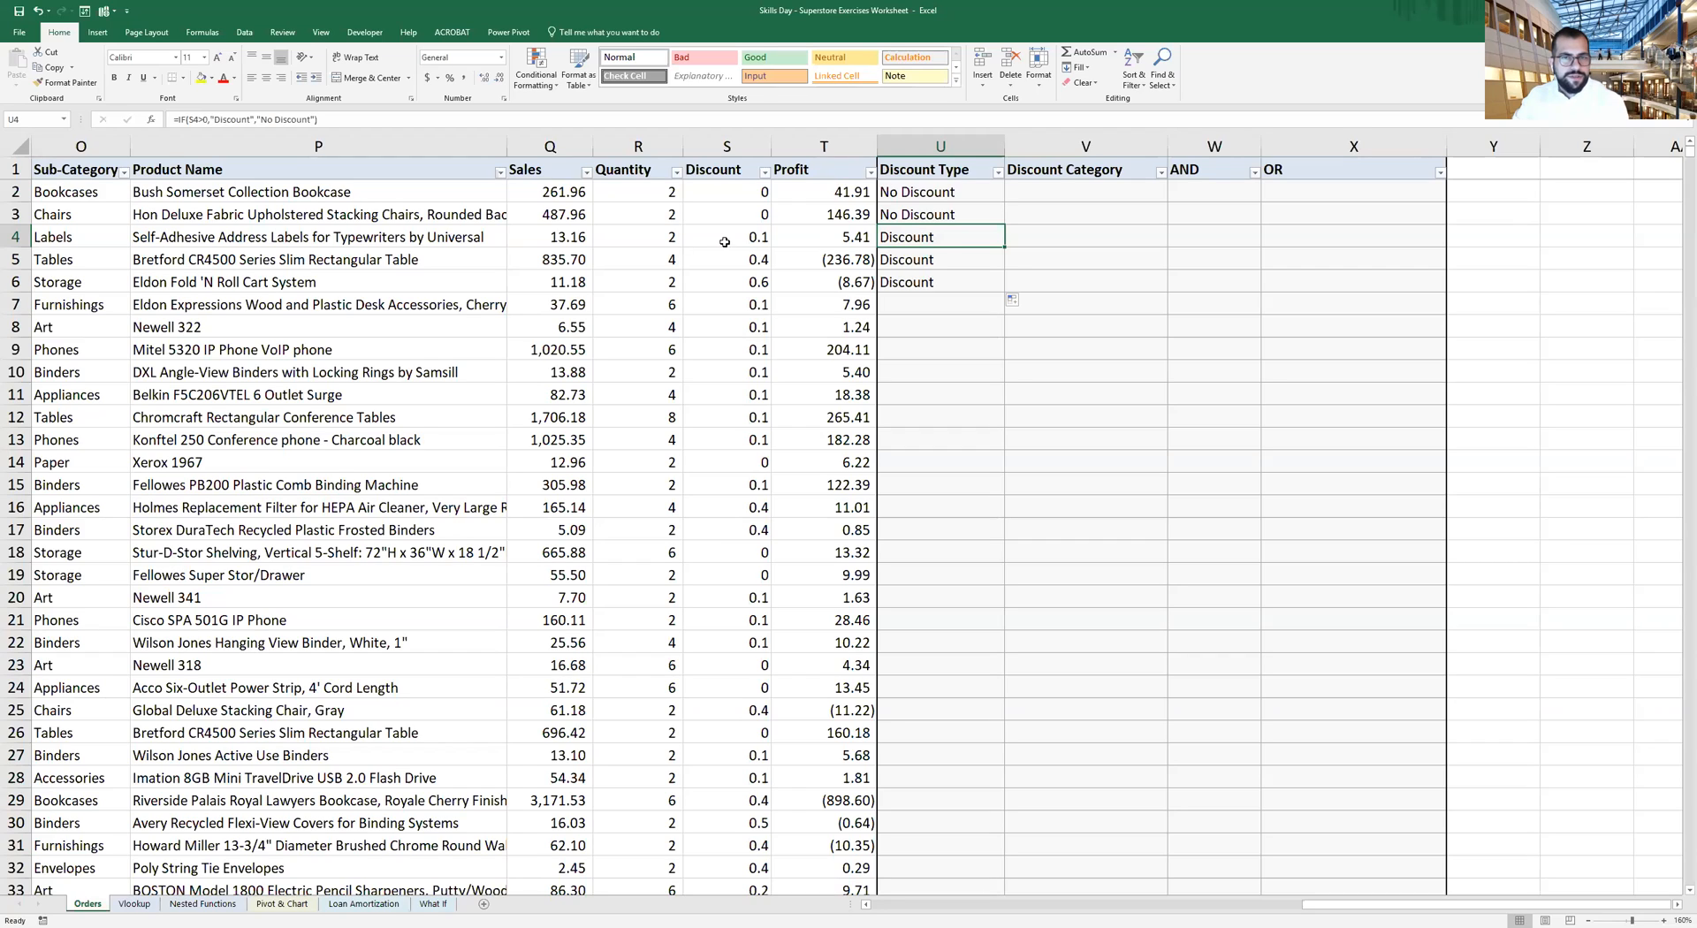
pyautogui.click(751, 238)
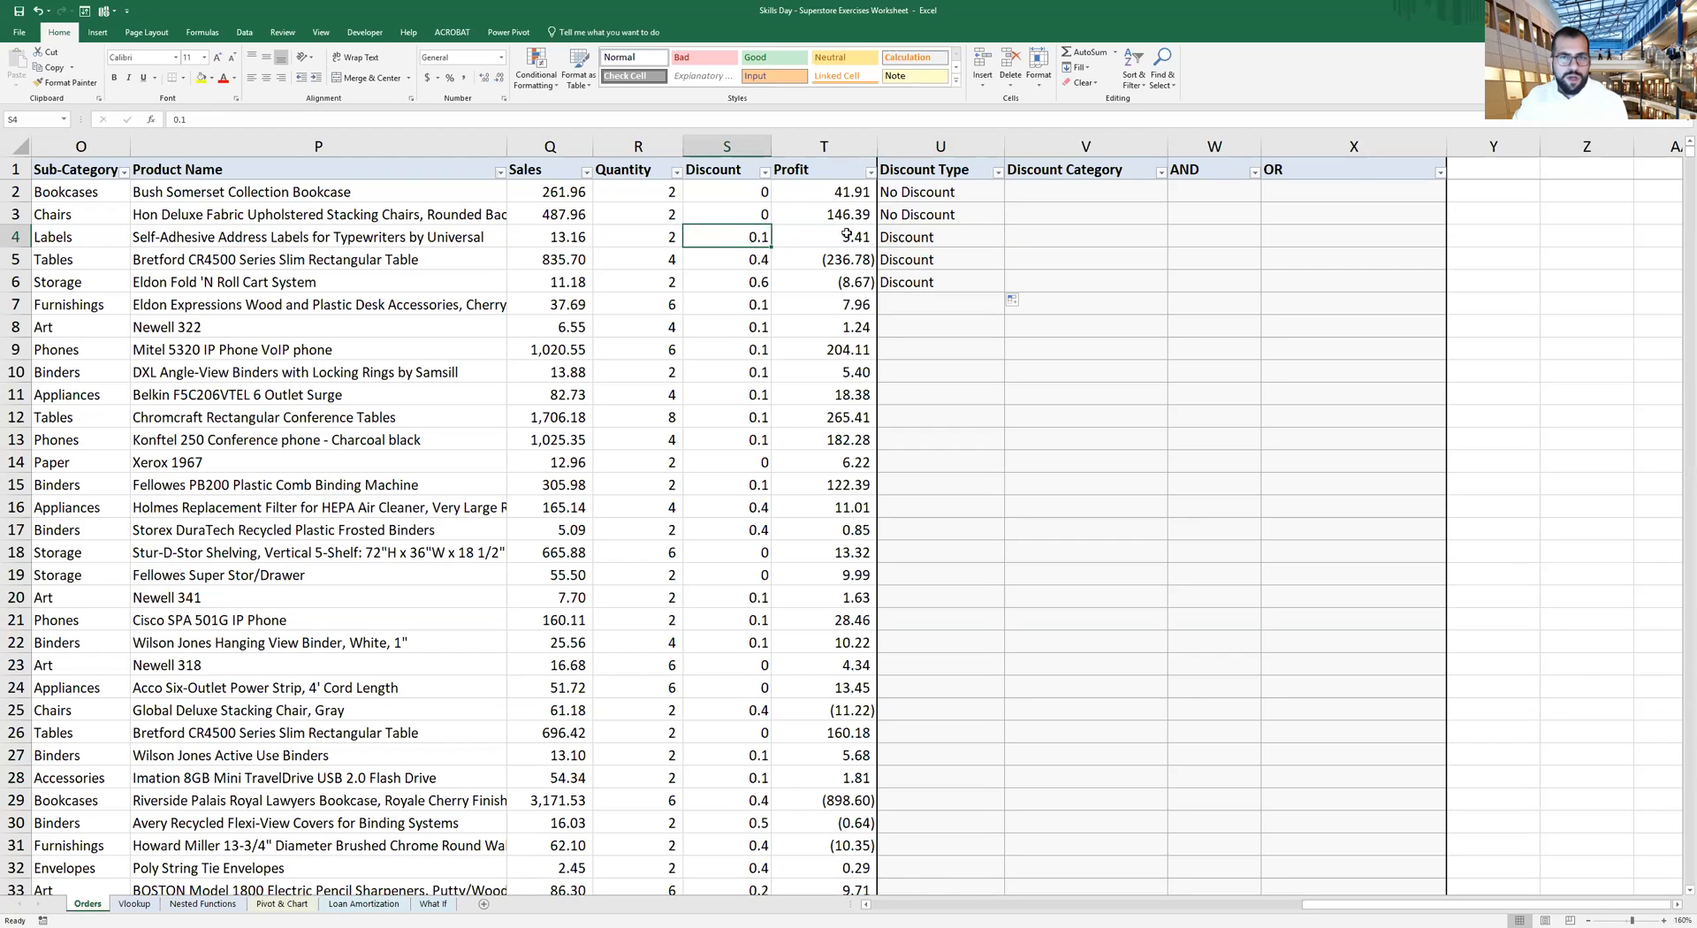
pyautogui.click(897, 237)
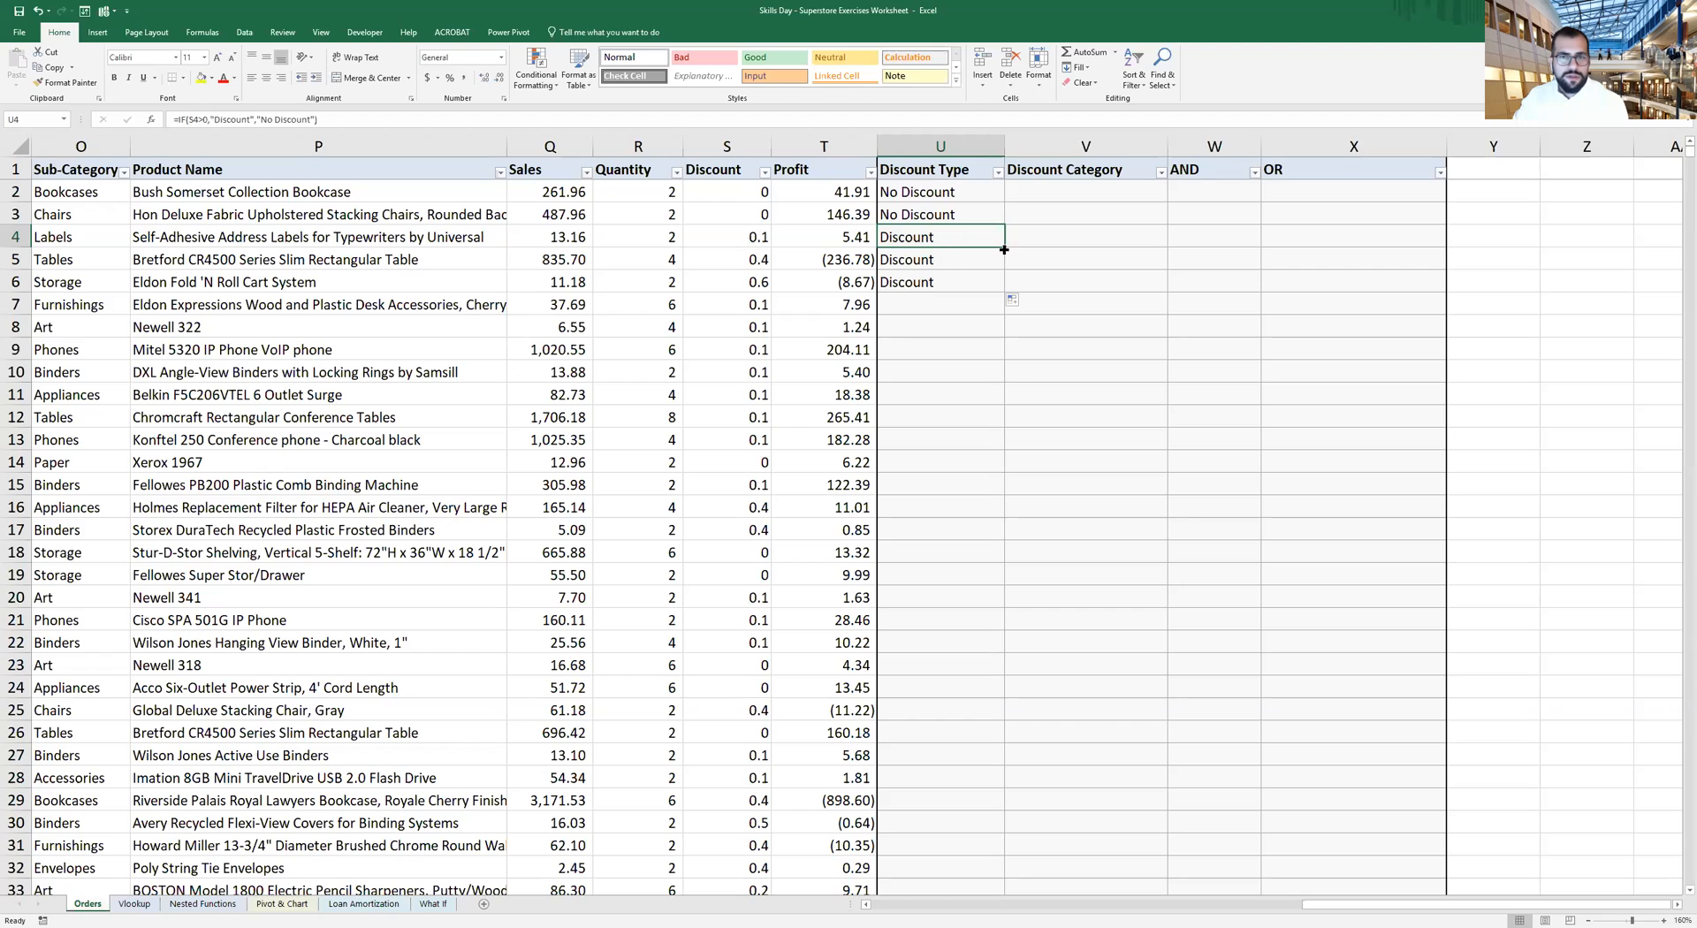
# Extend the Discount Type formula from U6 down through U14
pyautogui.click(983, 281)
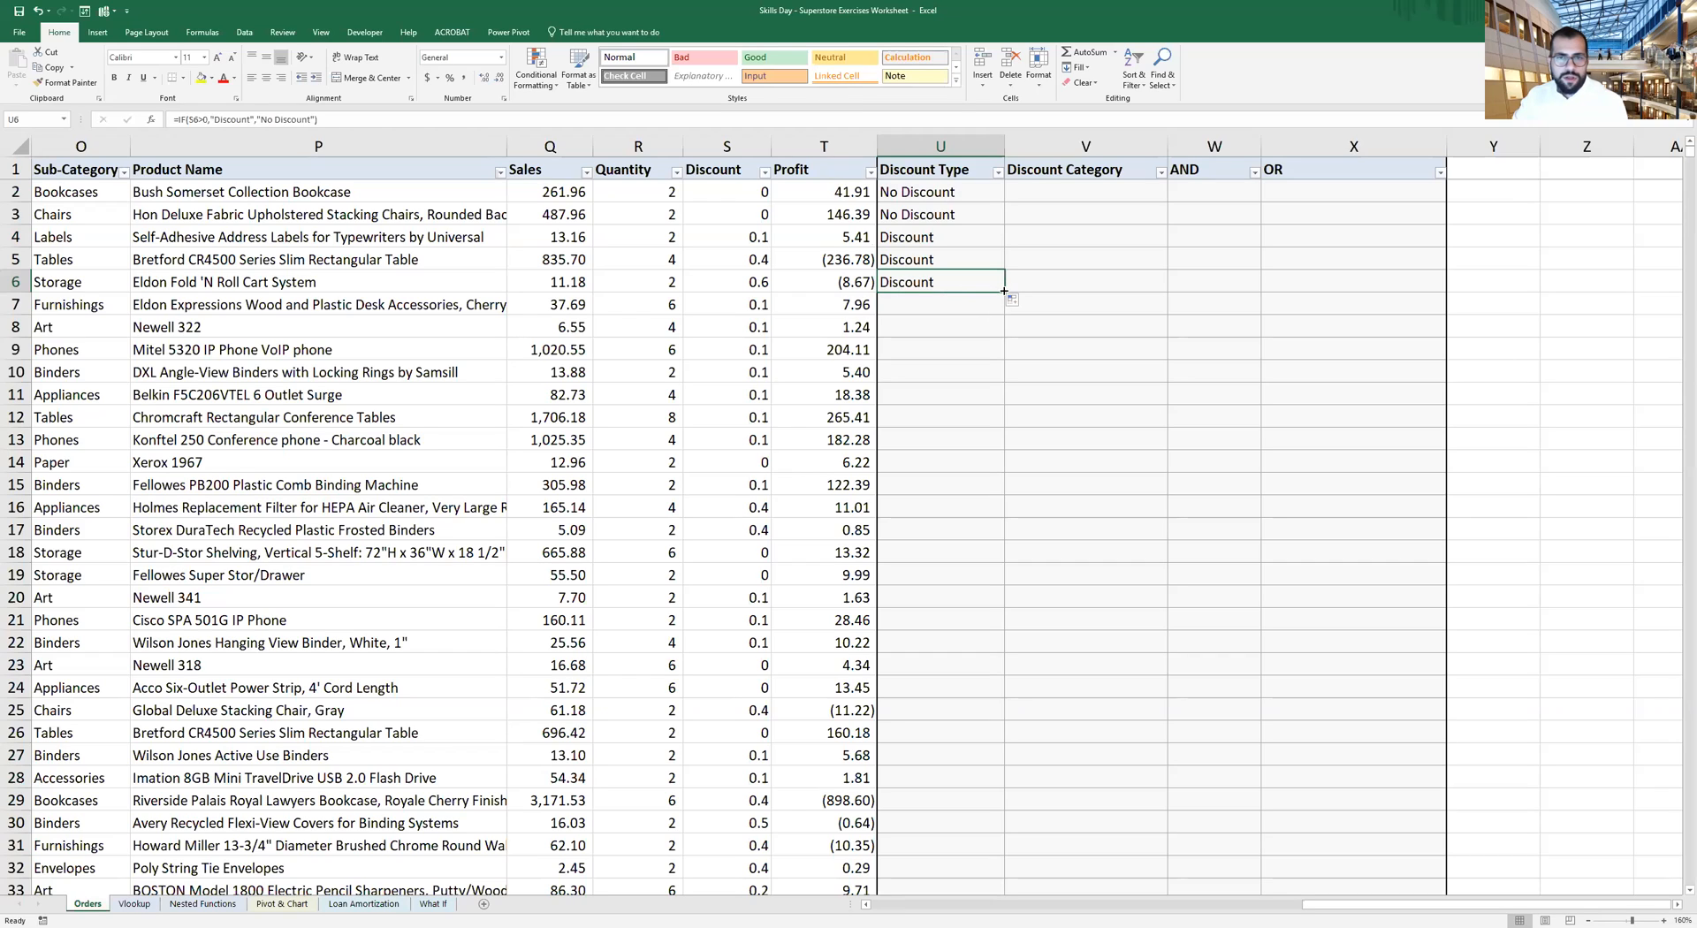
pyautogui.moveTo(1004, 292); pyautogui.dragTo(981, 396)
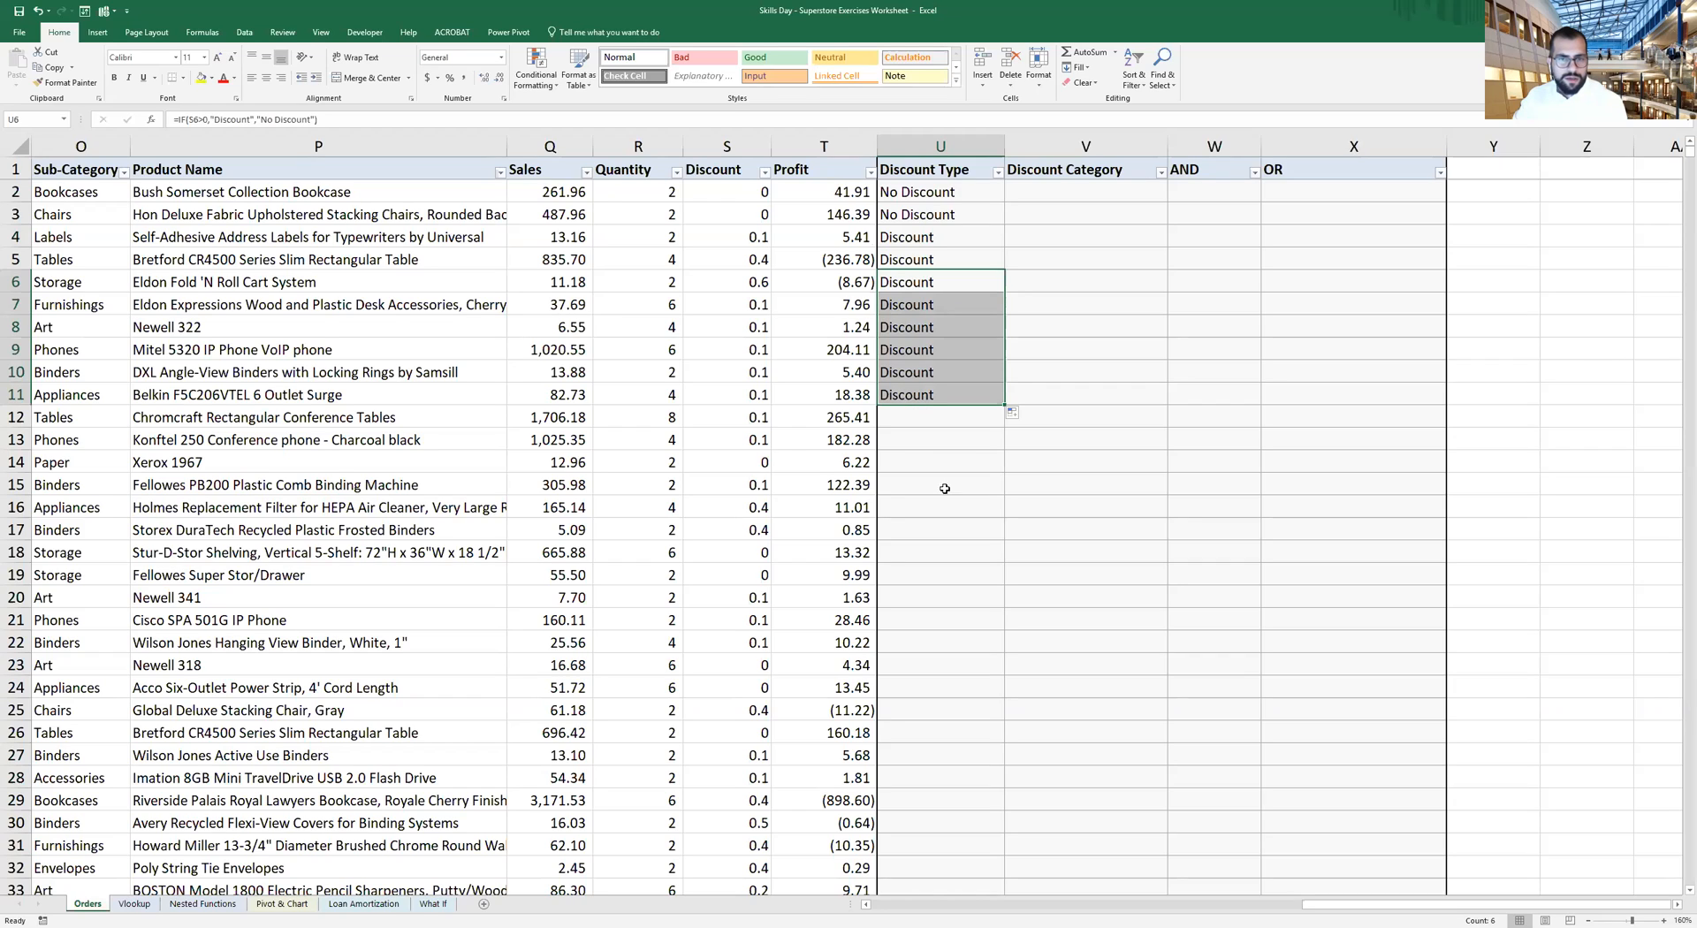
pyautogui.moveTo(1001, 405); pyautogui.dragTo(989, 471)
pyautogui.click(950, 466)
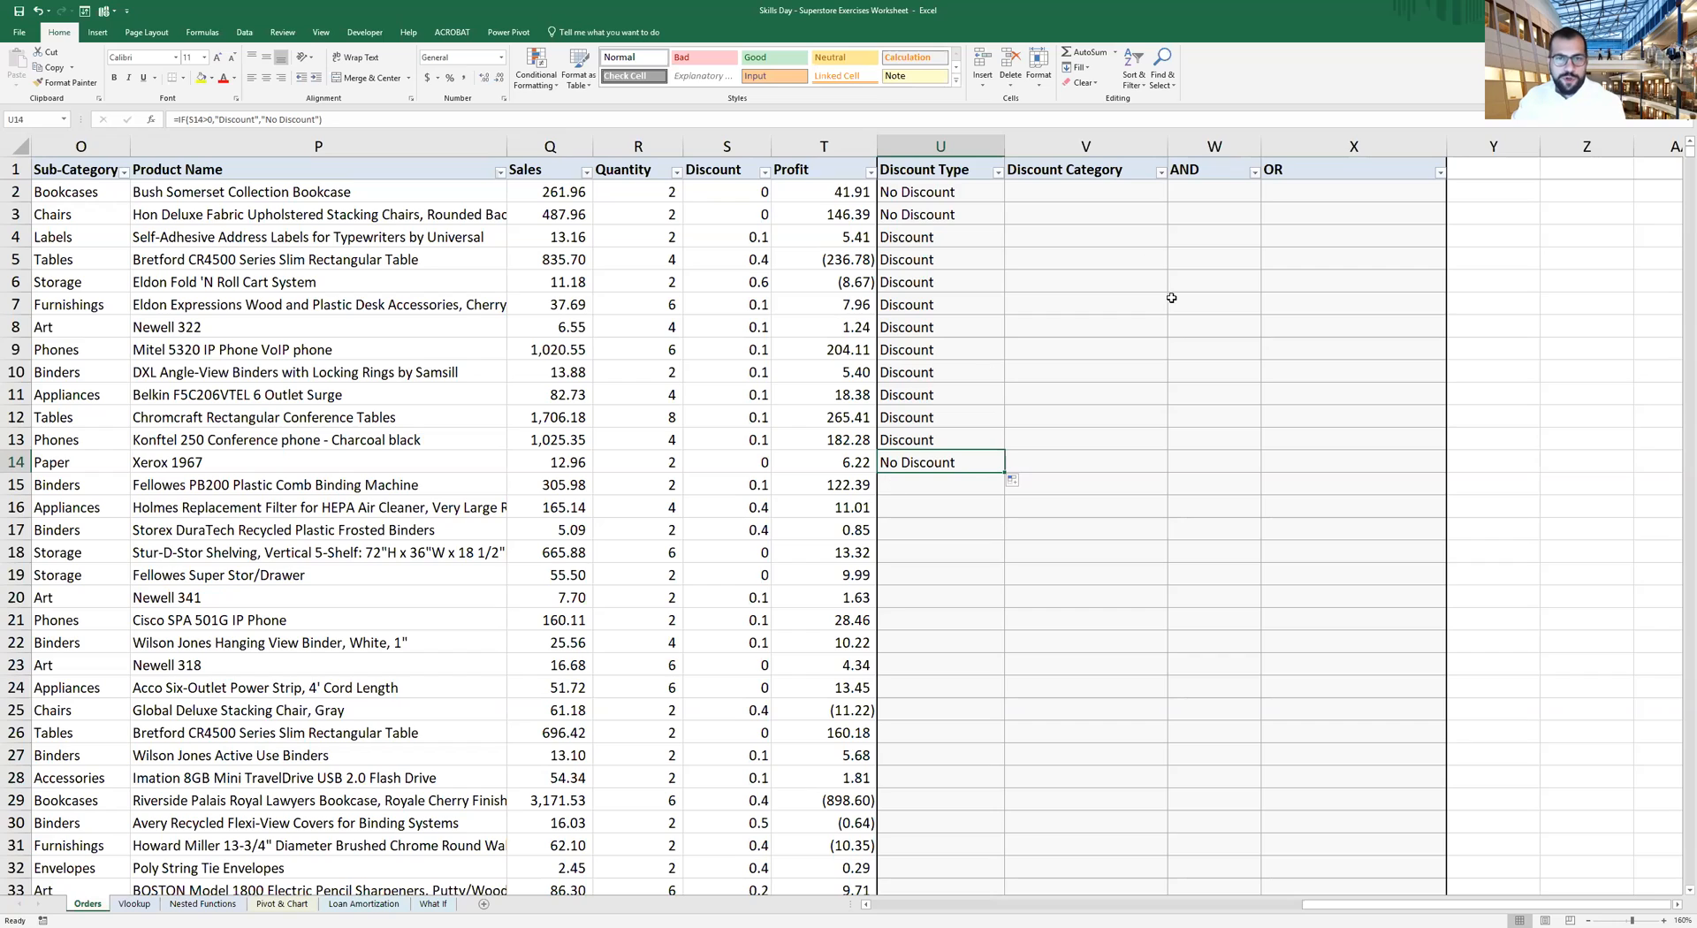
# Filter the Discount Type column to show only the "Discount" rows
pyautogui.click(998, 172)
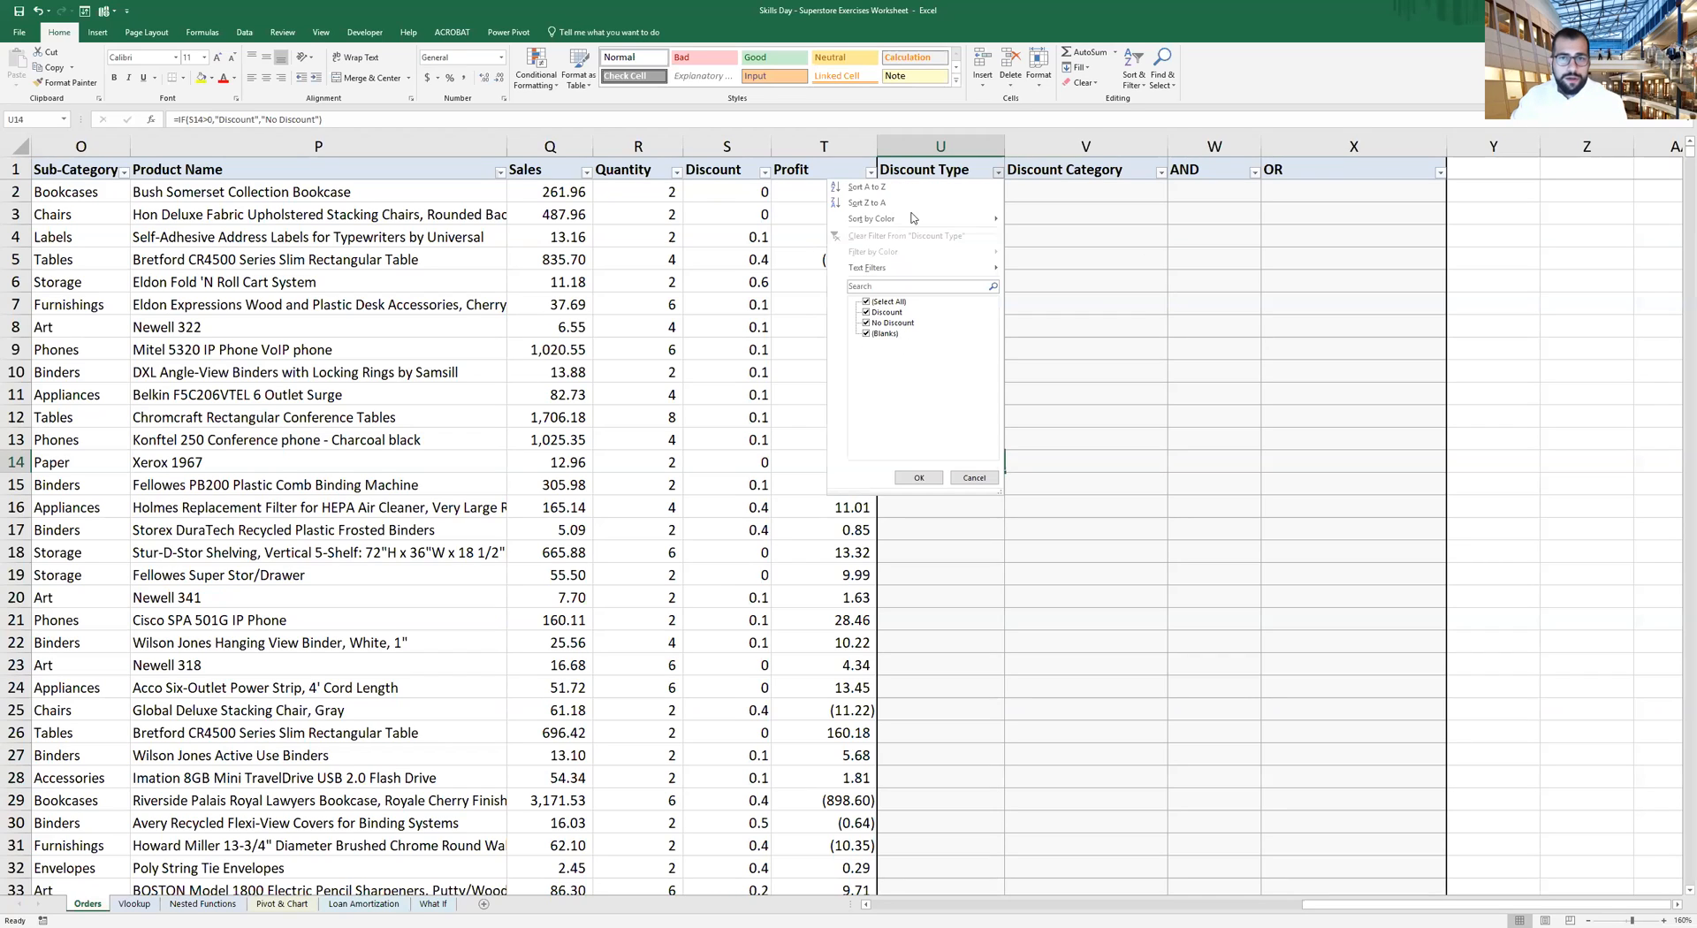
pyautogui.click(867, 301)
pyautogui.click(867, 312)
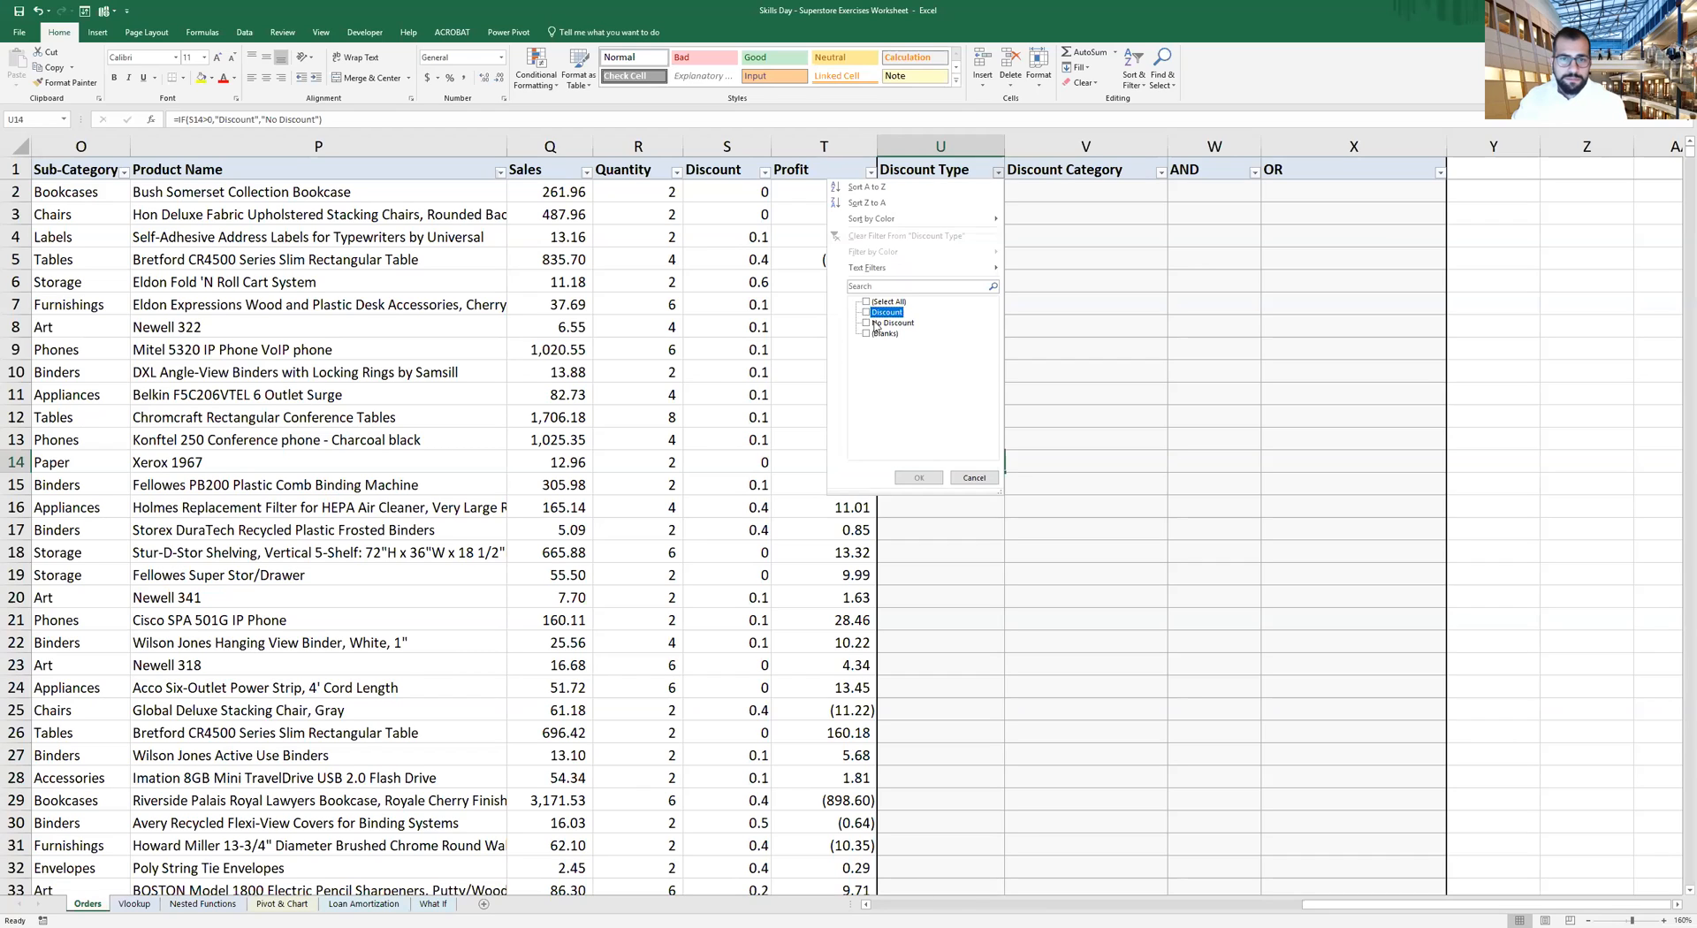
pyautogui.click(920, 478)
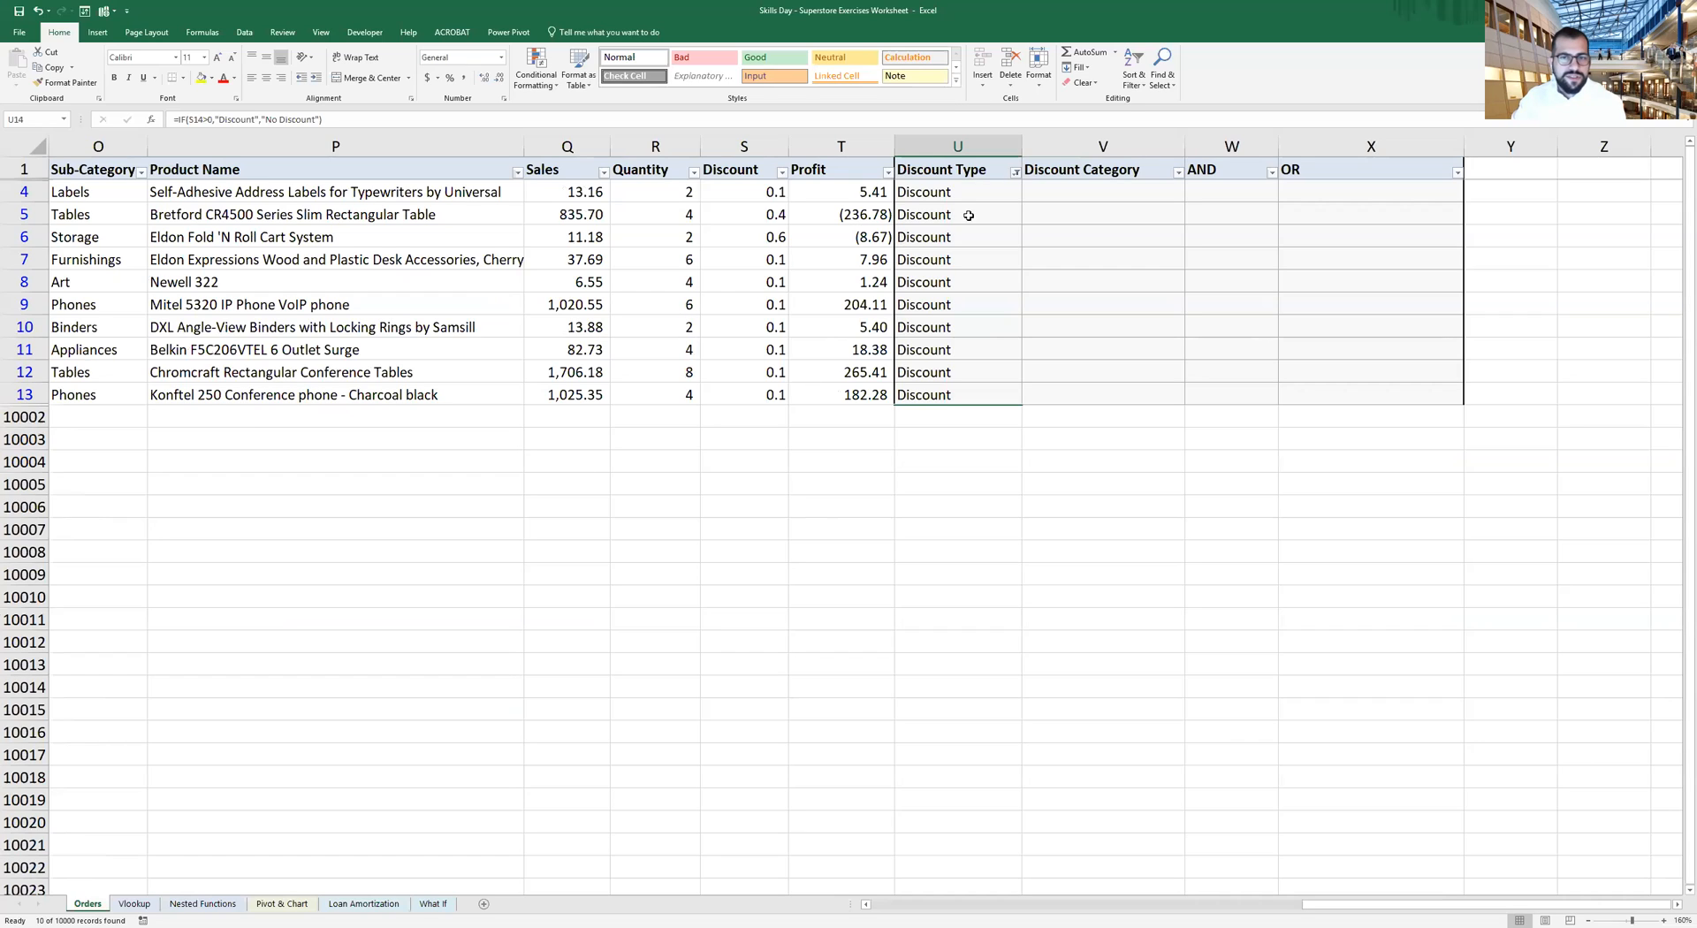
# Reset the Discount Type filter to include all values again
pyautogui.click(1015, 172)
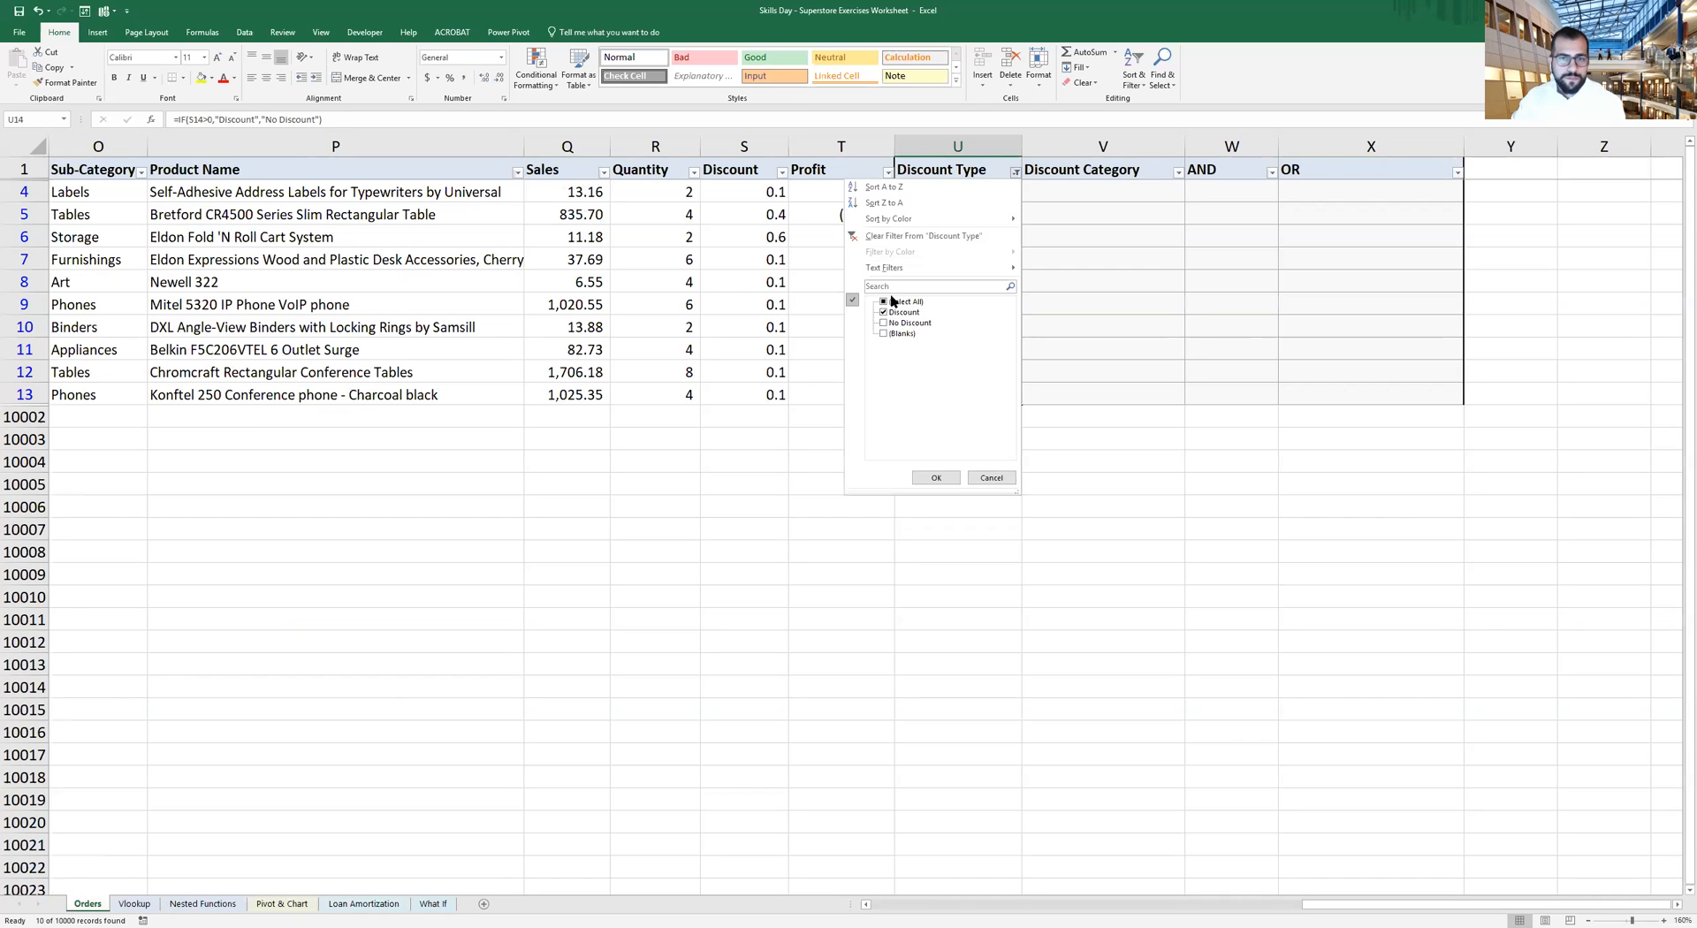
pyautogui.click(883, 301)
pyautogui.click(932, 478)
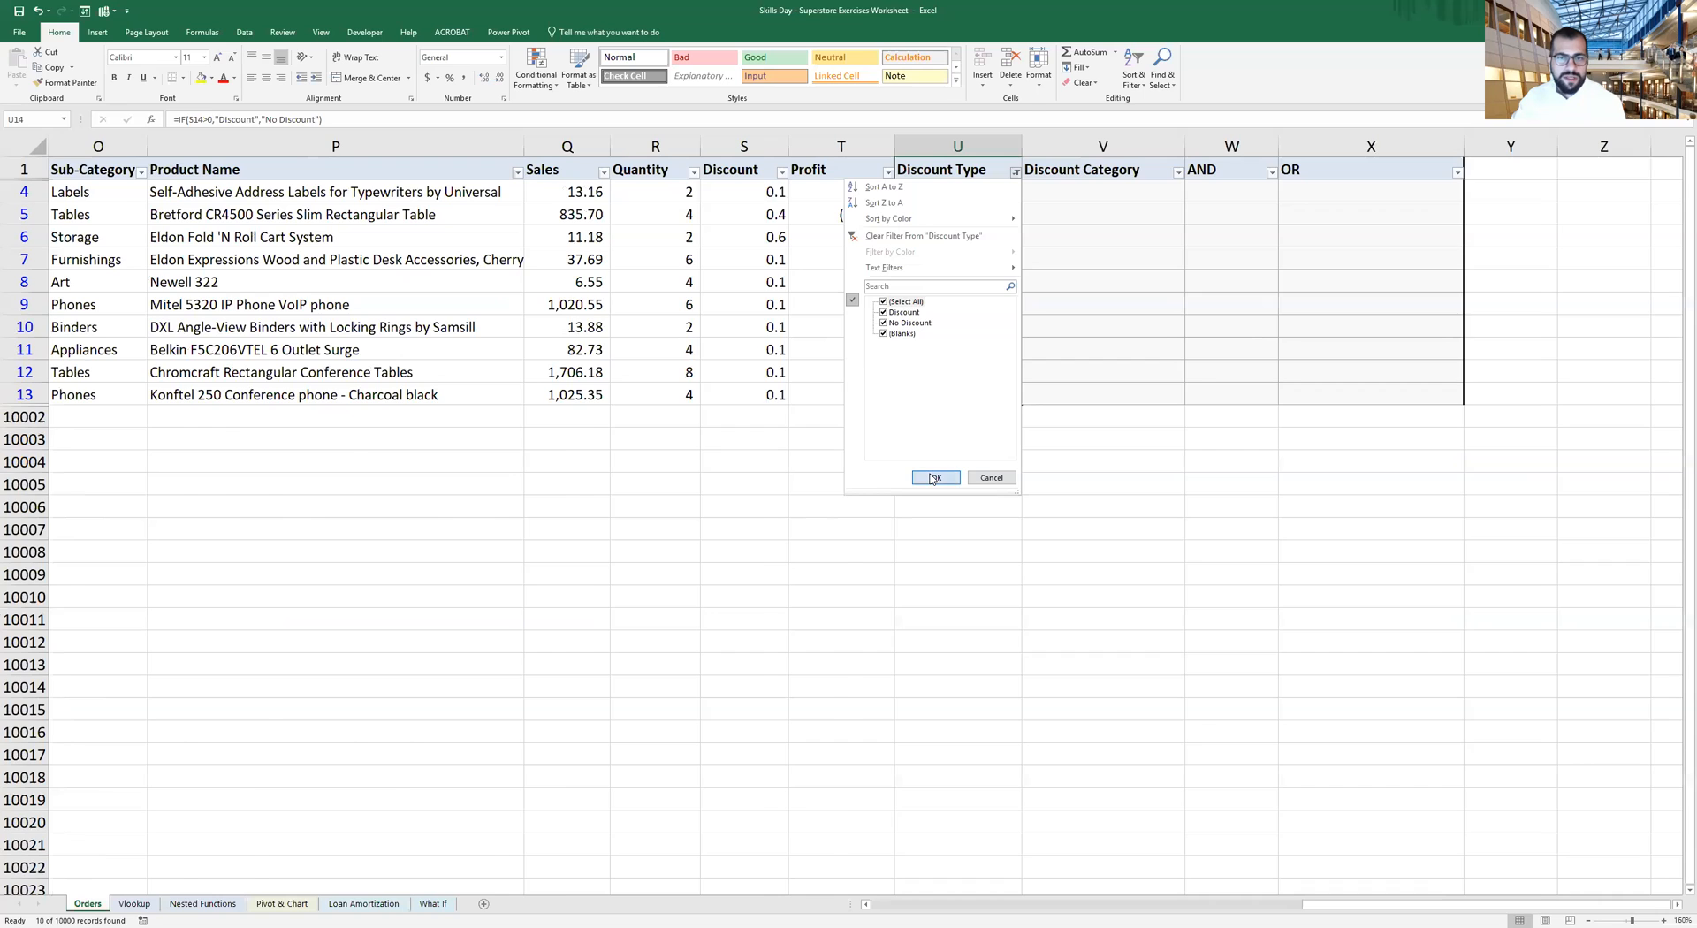
pyautogui.press('Down')
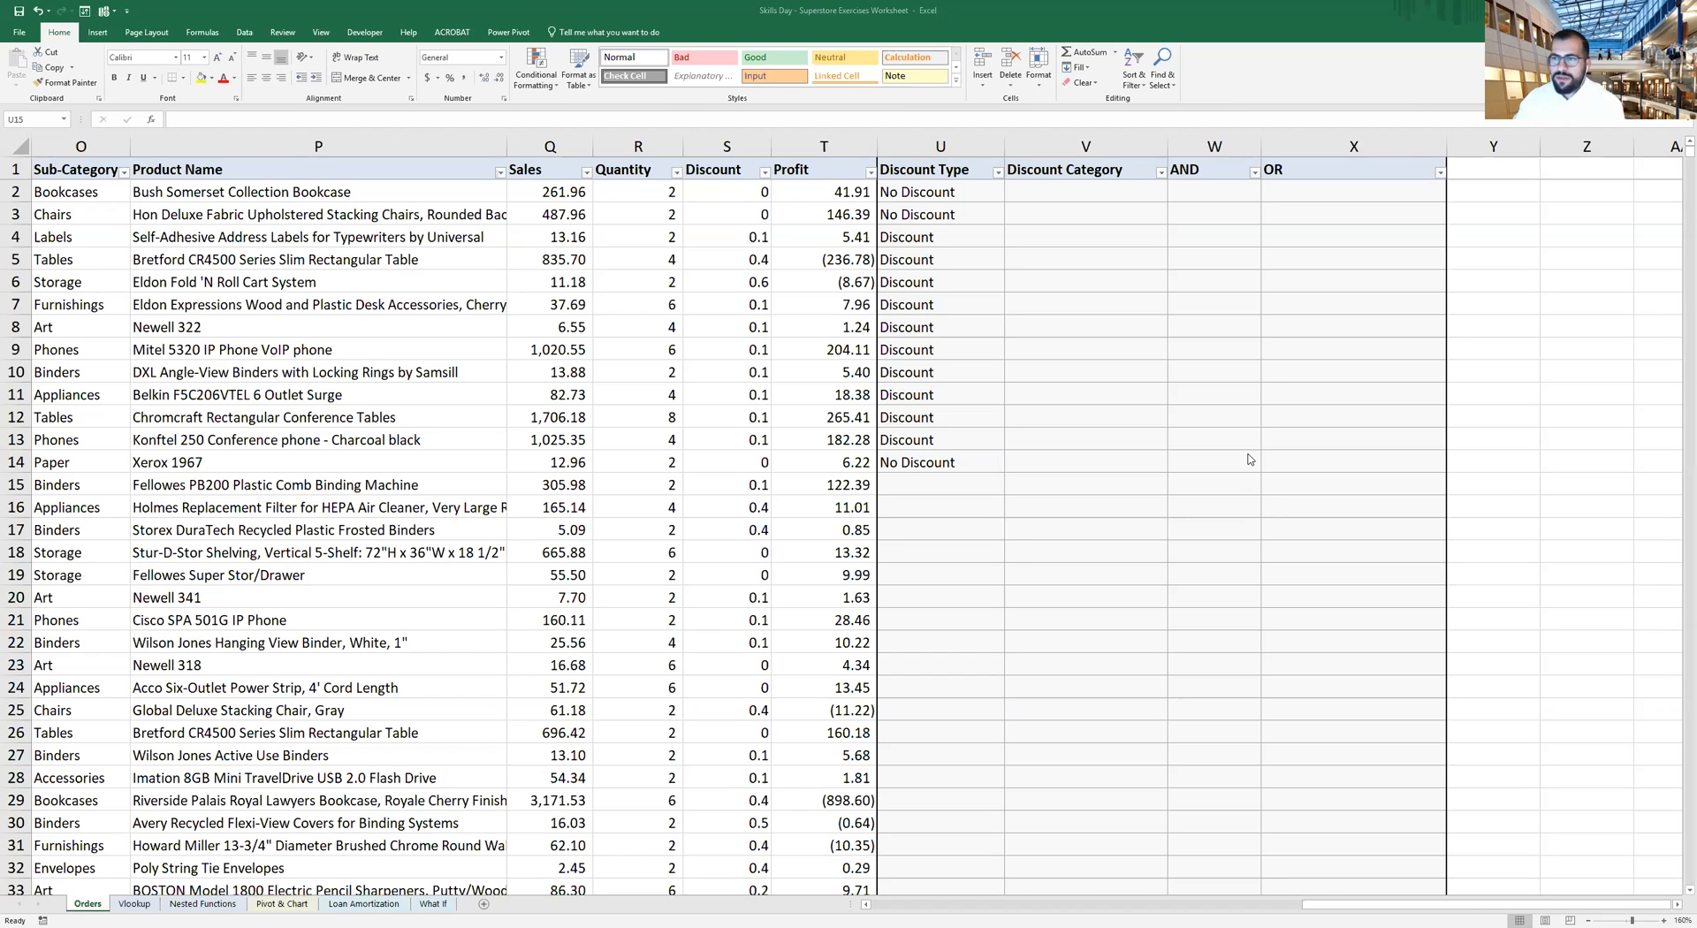
# Start an IF formula in the Discount Category cell V2 with the logical test S2>=0.5
pyautogui.click(1057, 191)
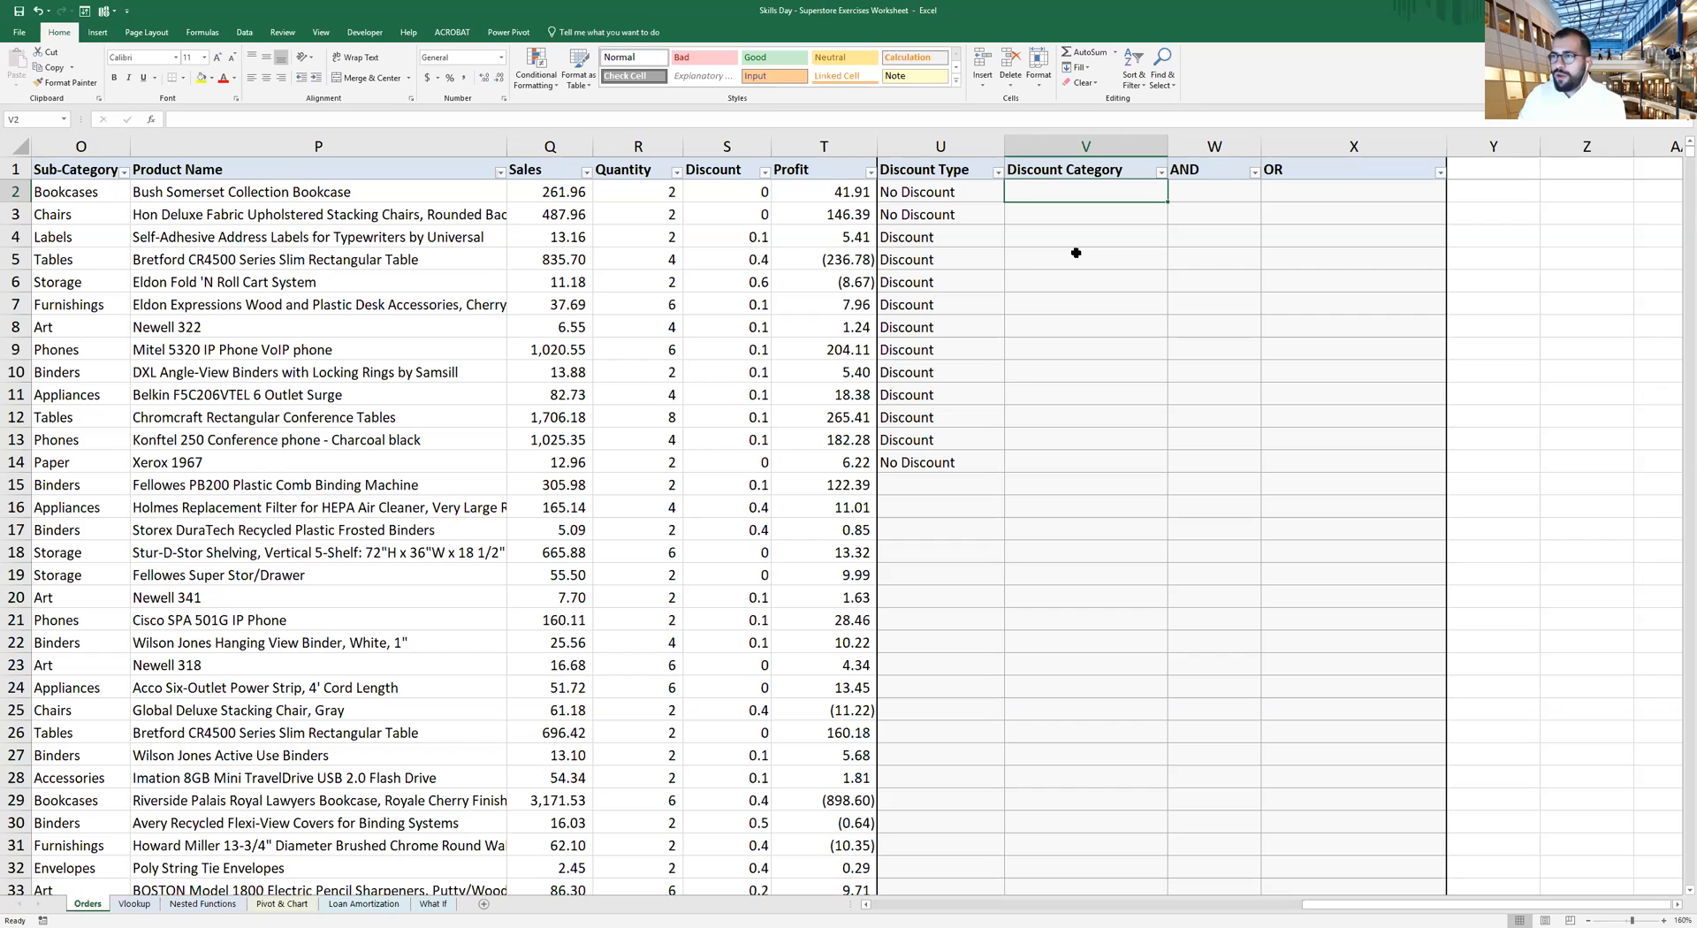
pyautogui.click(1070, 186)
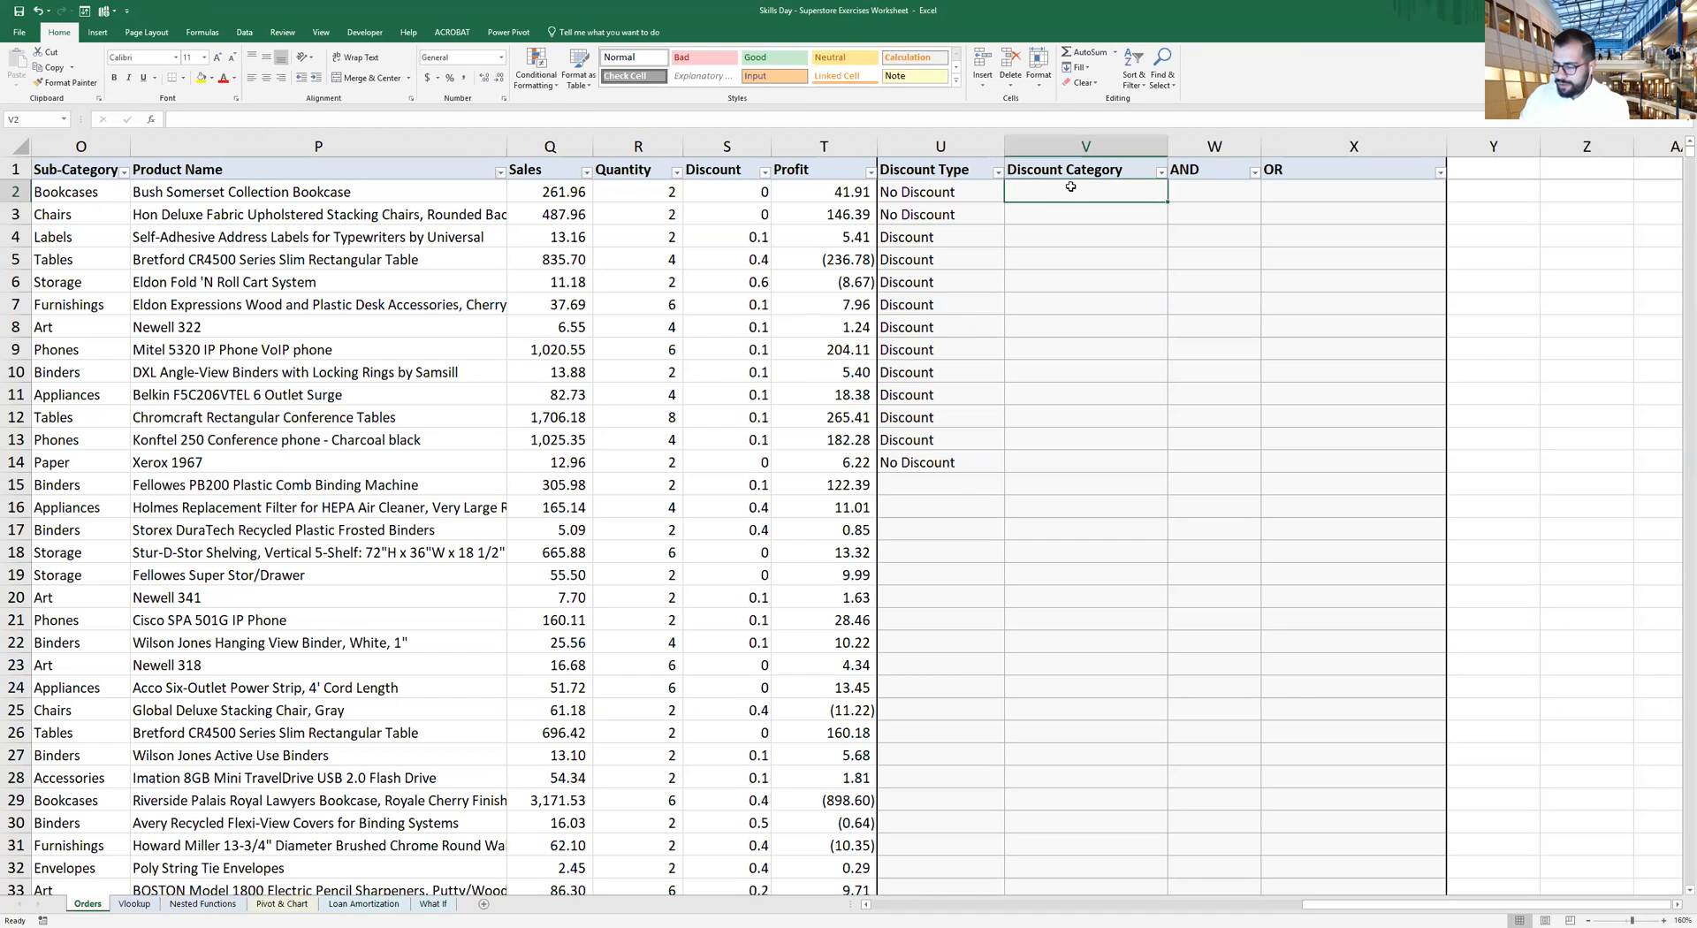
pyautogui.write('=')
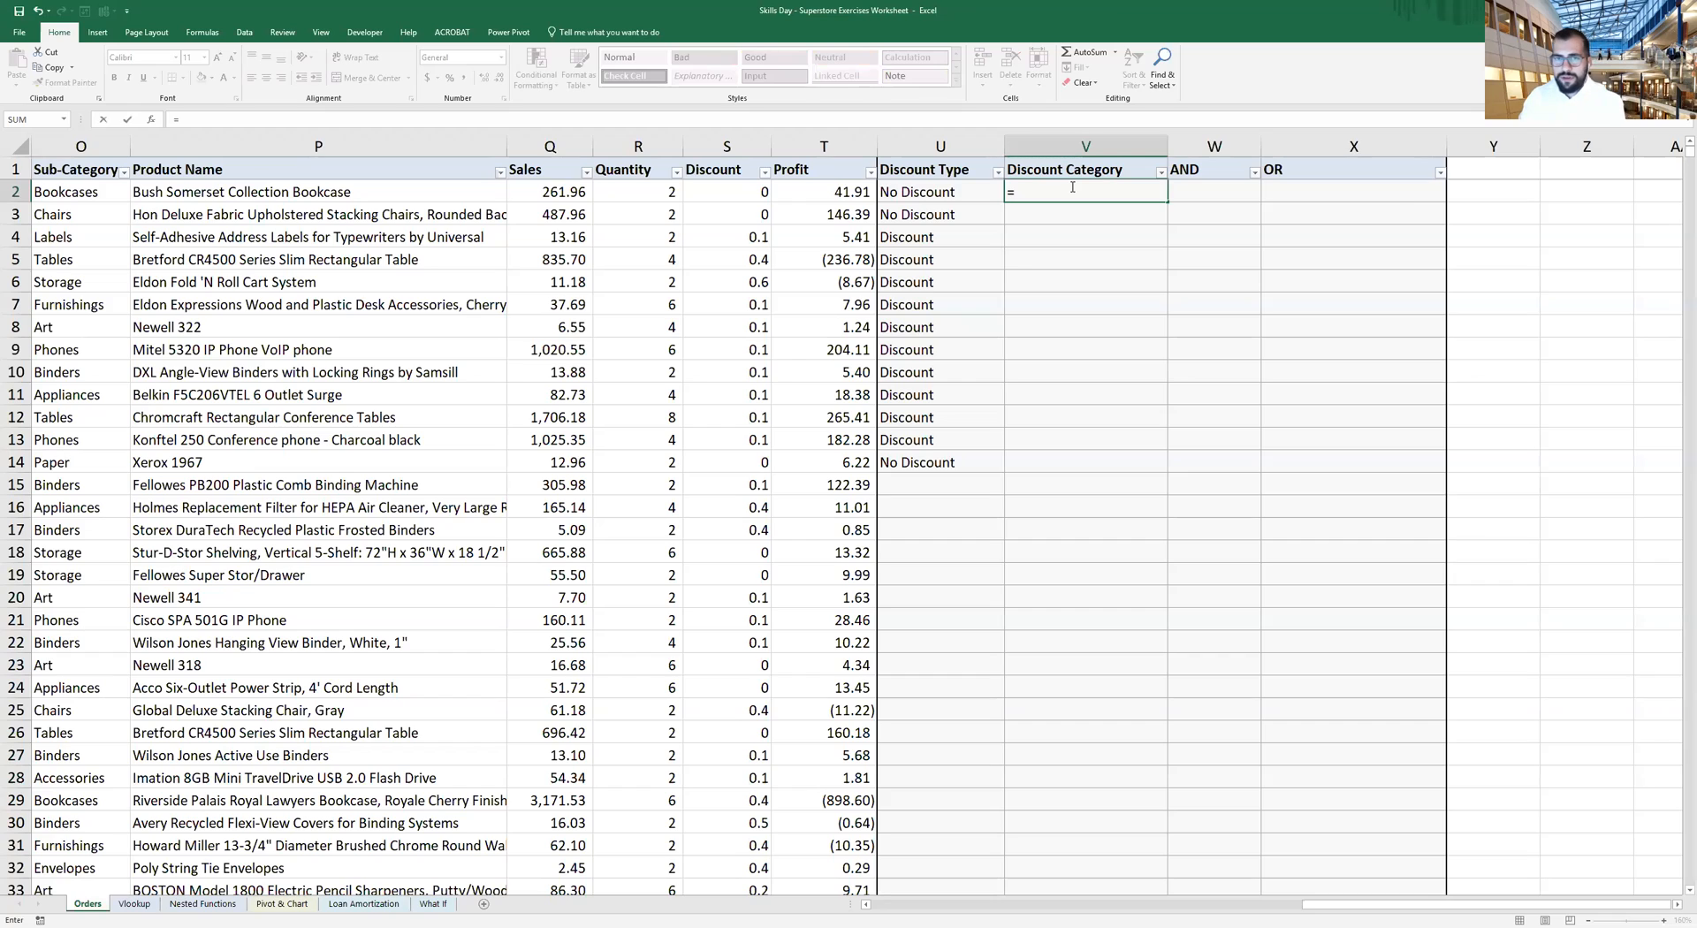
pyautogui.write('If')
pyautogui.press('Tab')
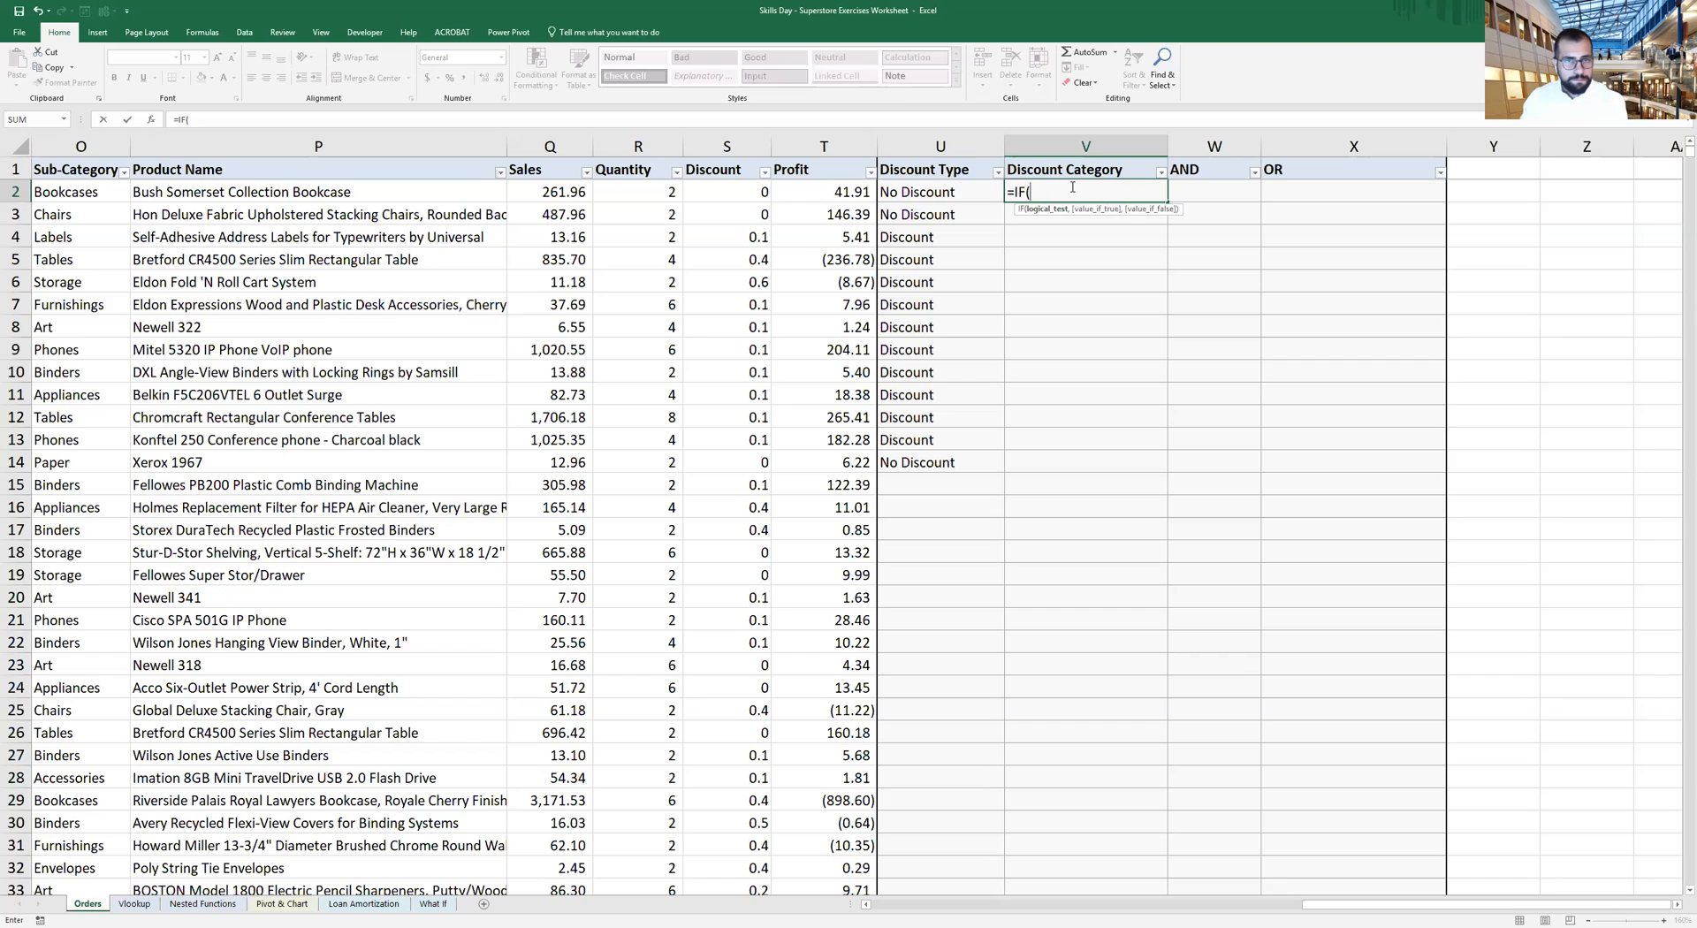
pyautogui.press('Left')
pyautogui.press('Left')
pyautogui.press('Left')
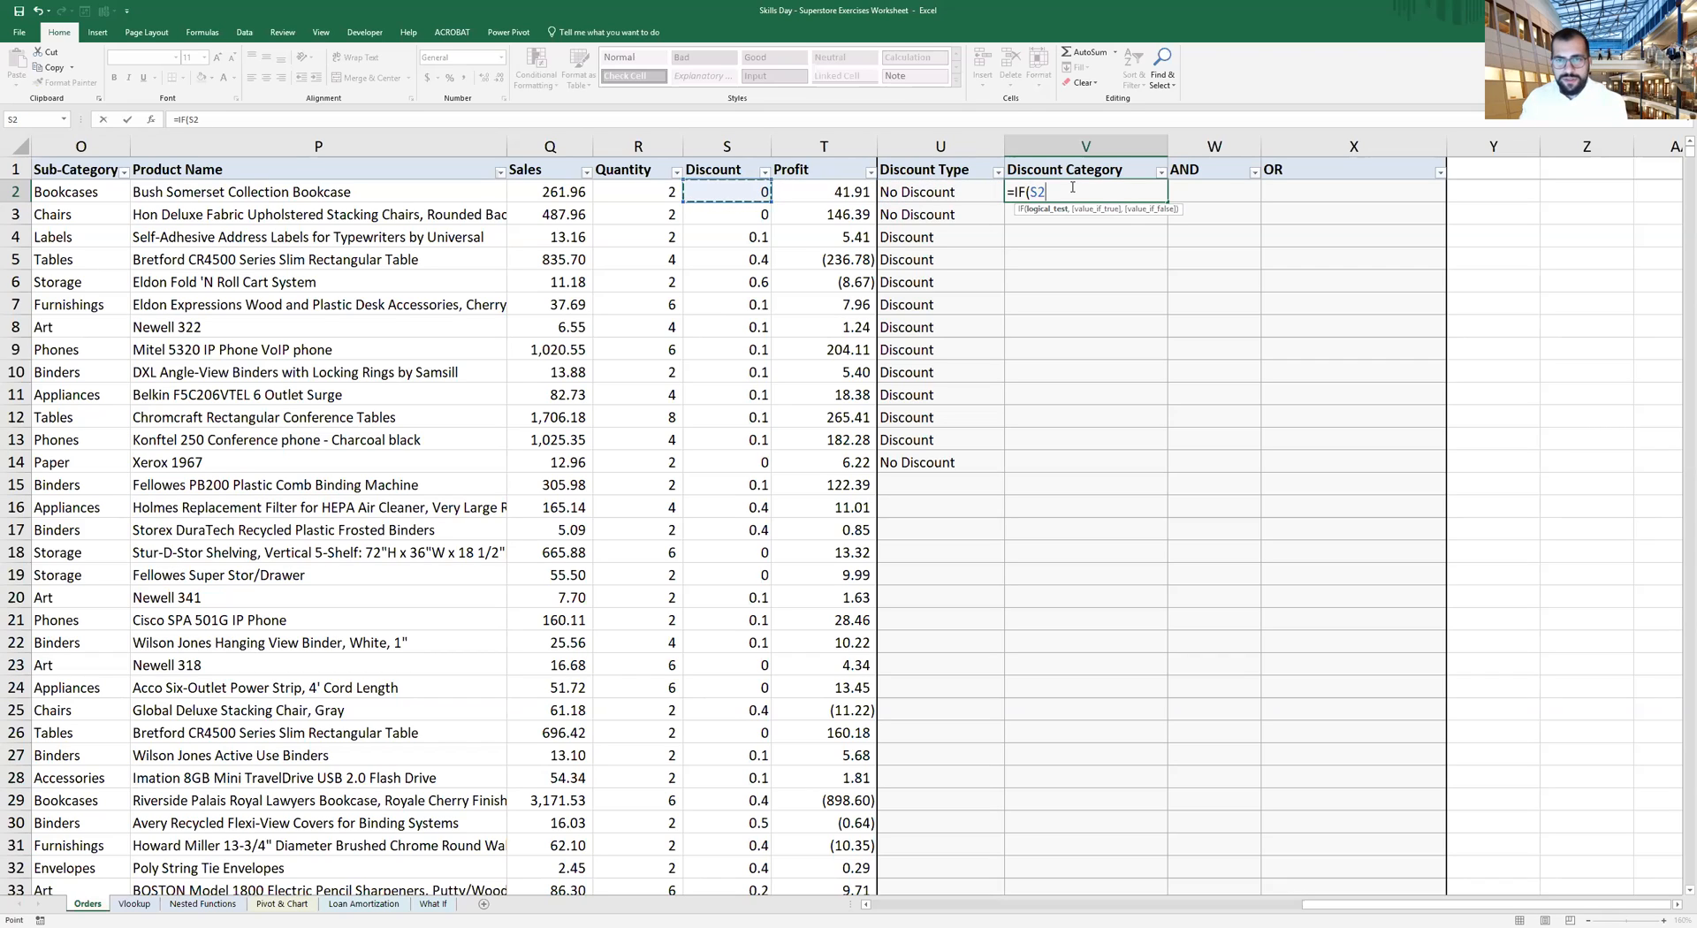
pyautogui.write('>')
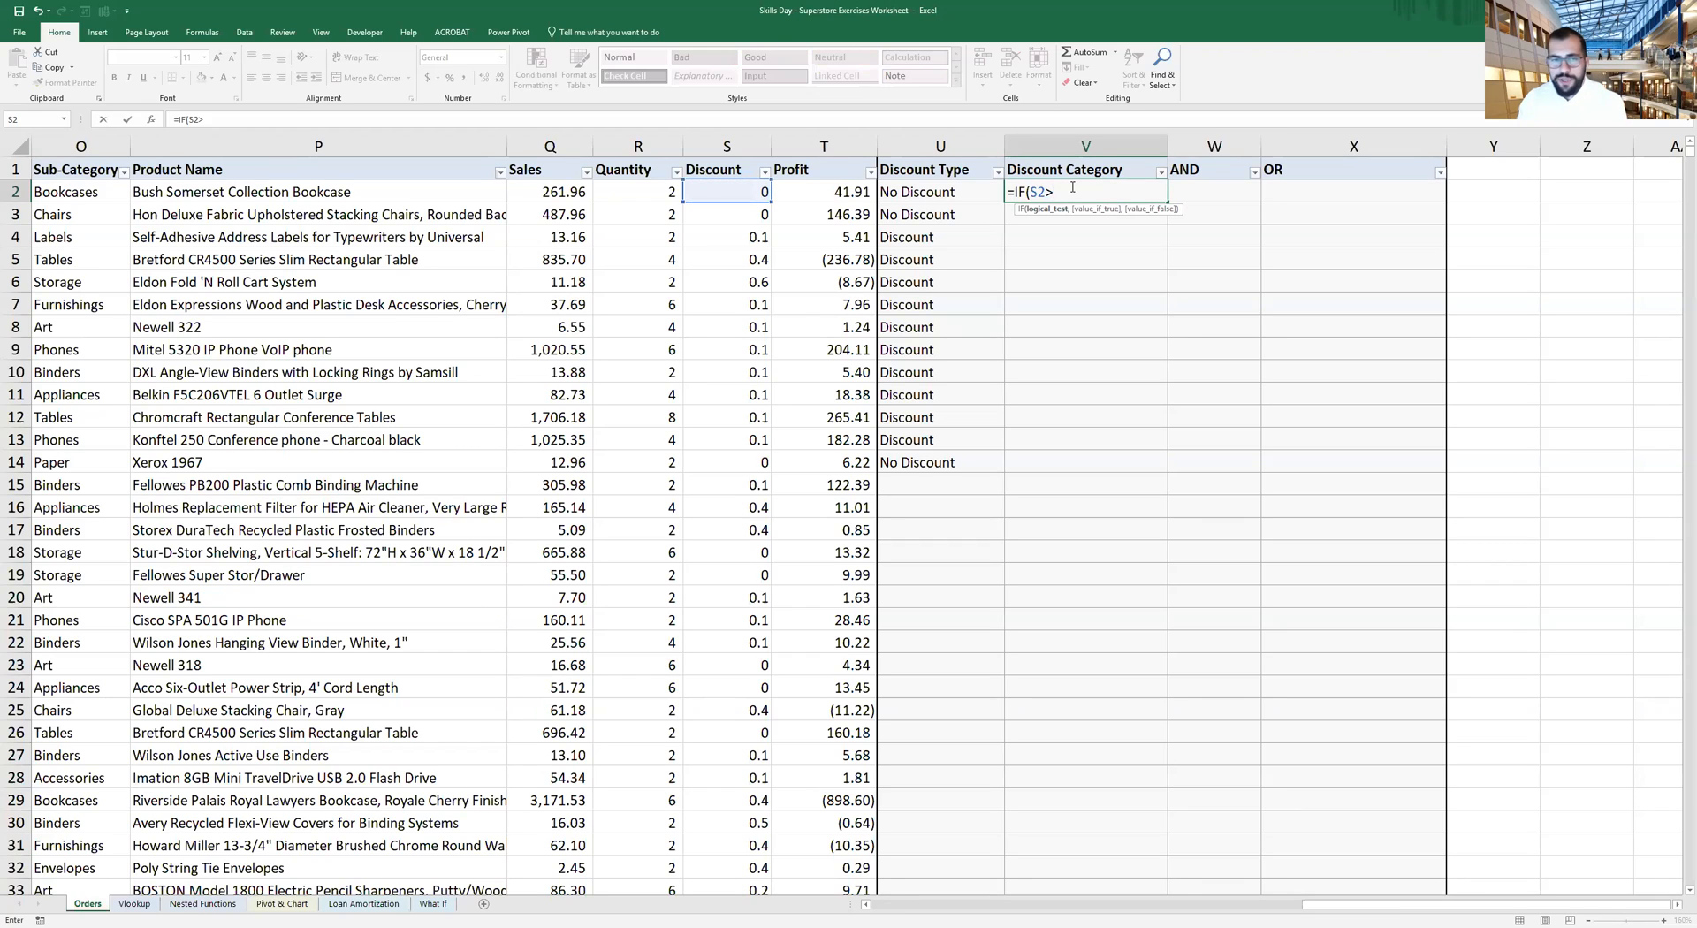
pyautogui.write('=')
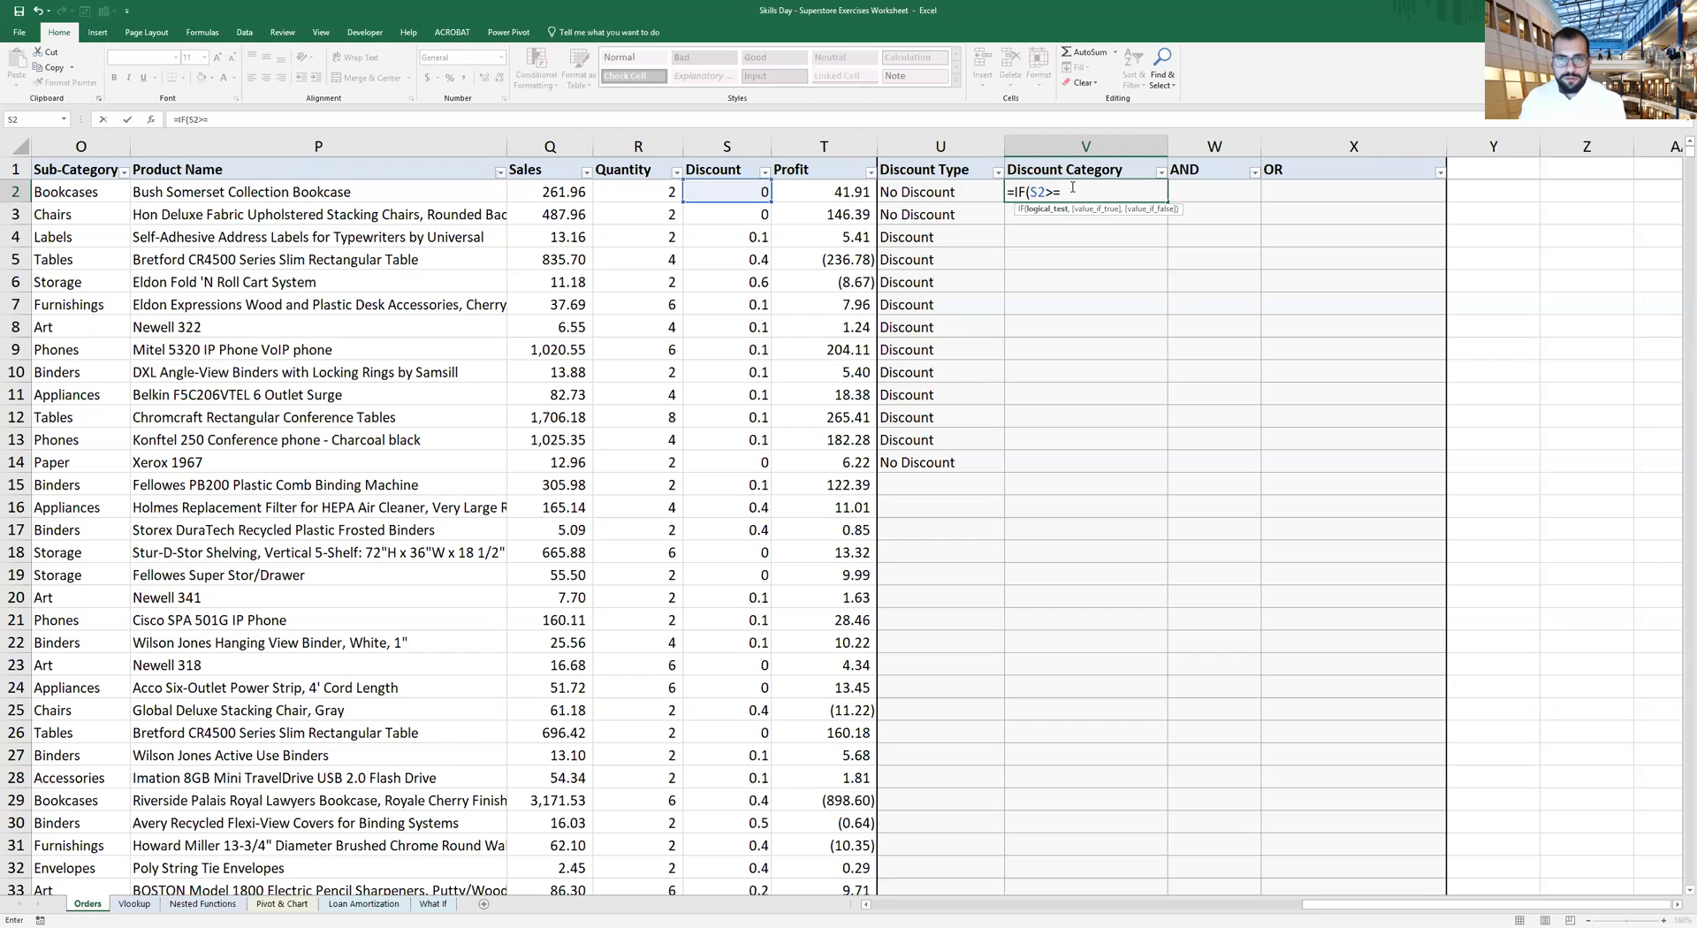
pyautogui.write('0.5')
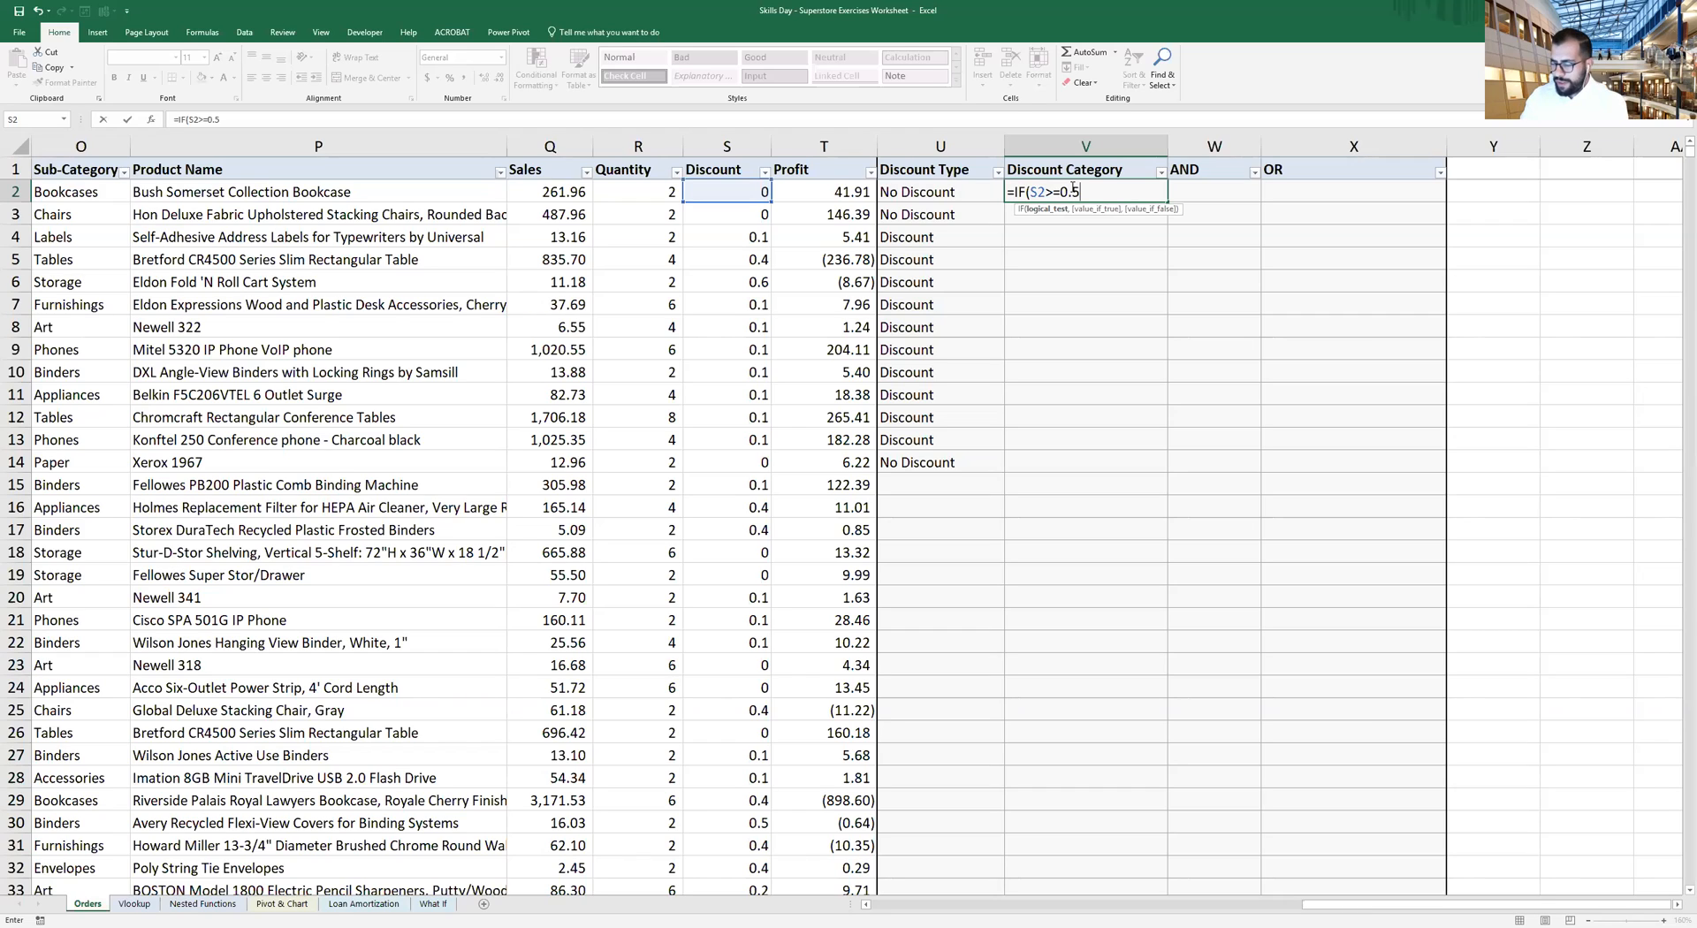
# Enter "Special Discount" as the V2 formula's value when the test is true
pyautogui.write(',"')
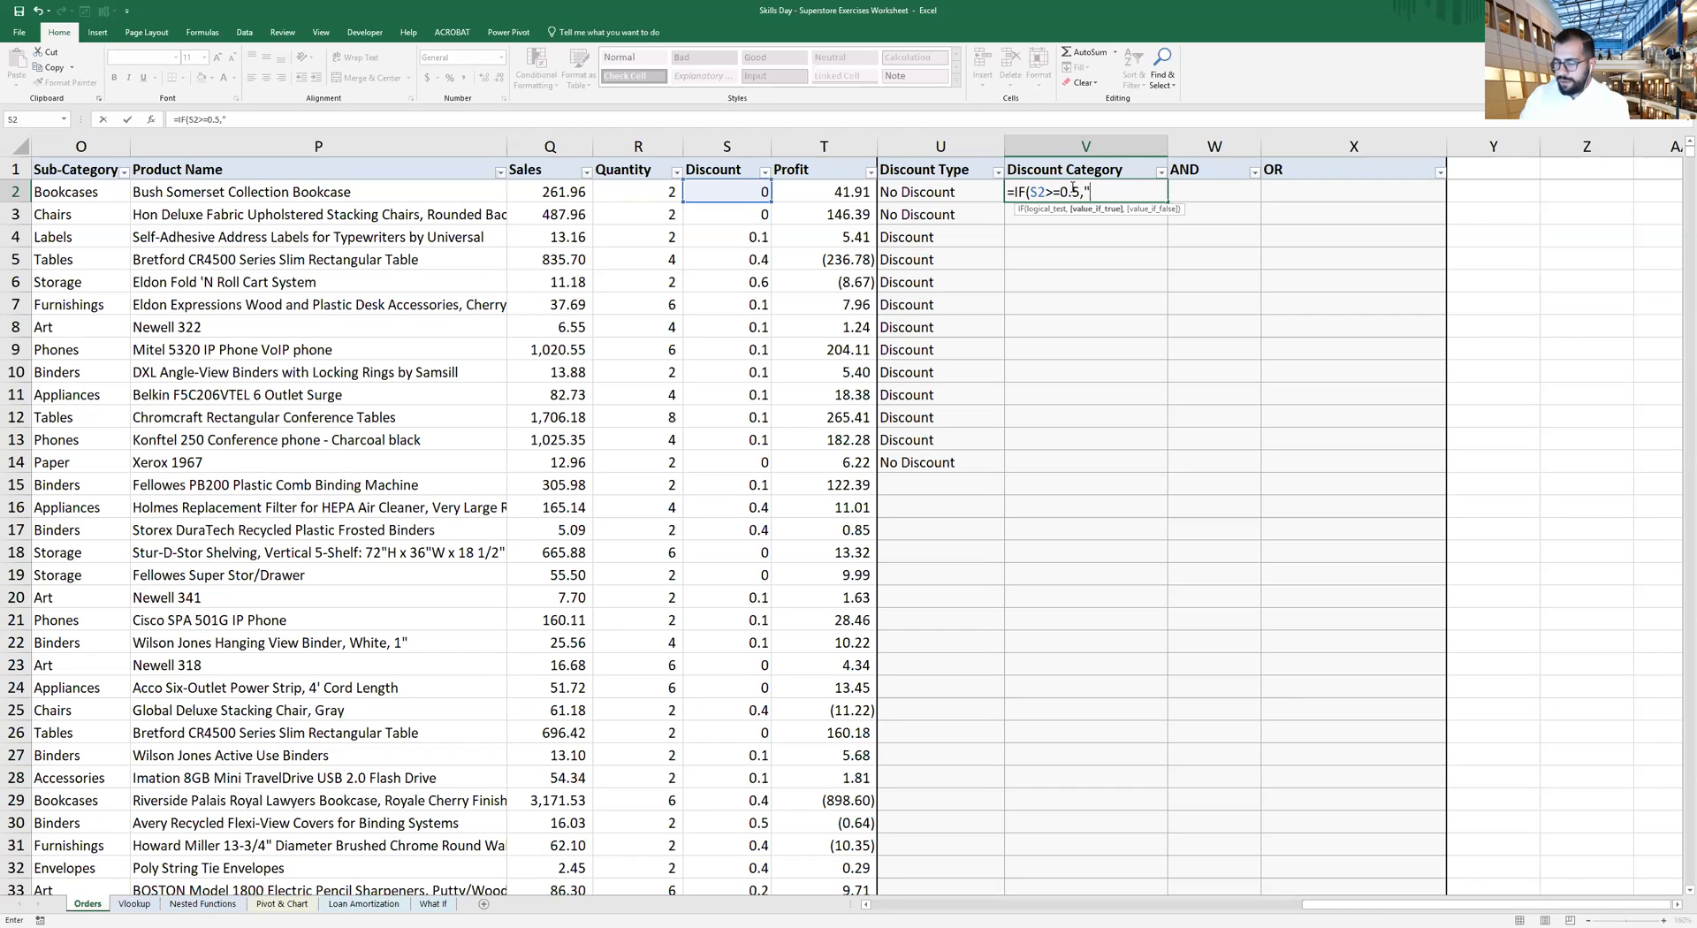
pyautogui.write('Spe')
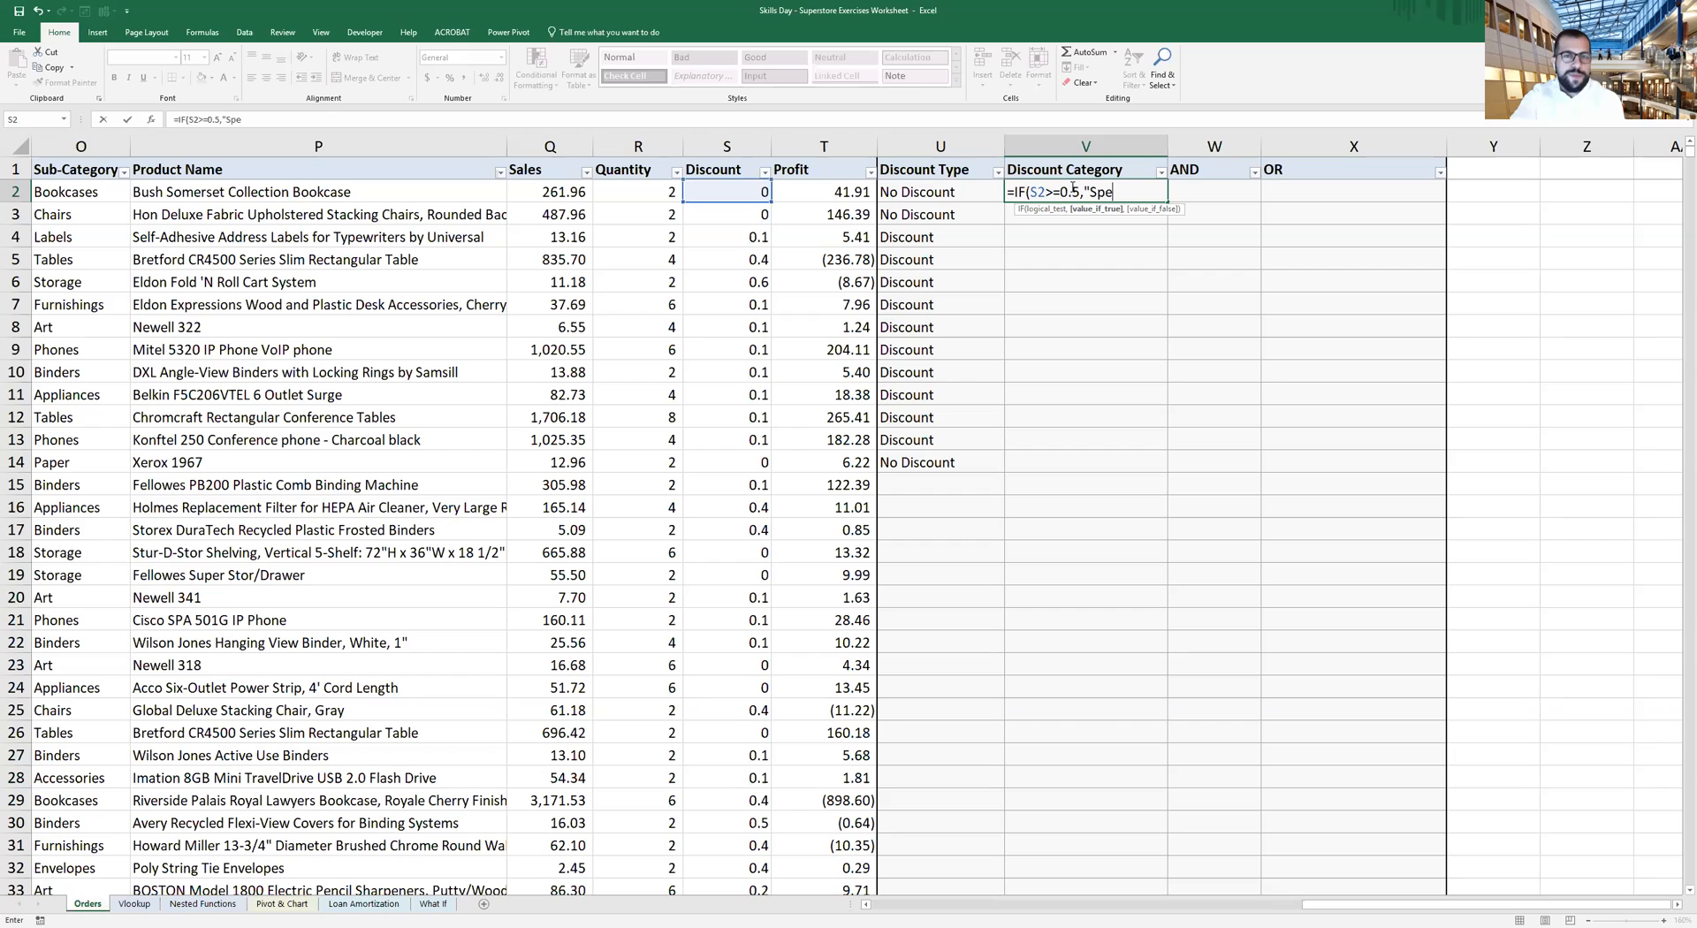
pyautogui.write('cial Discount:')
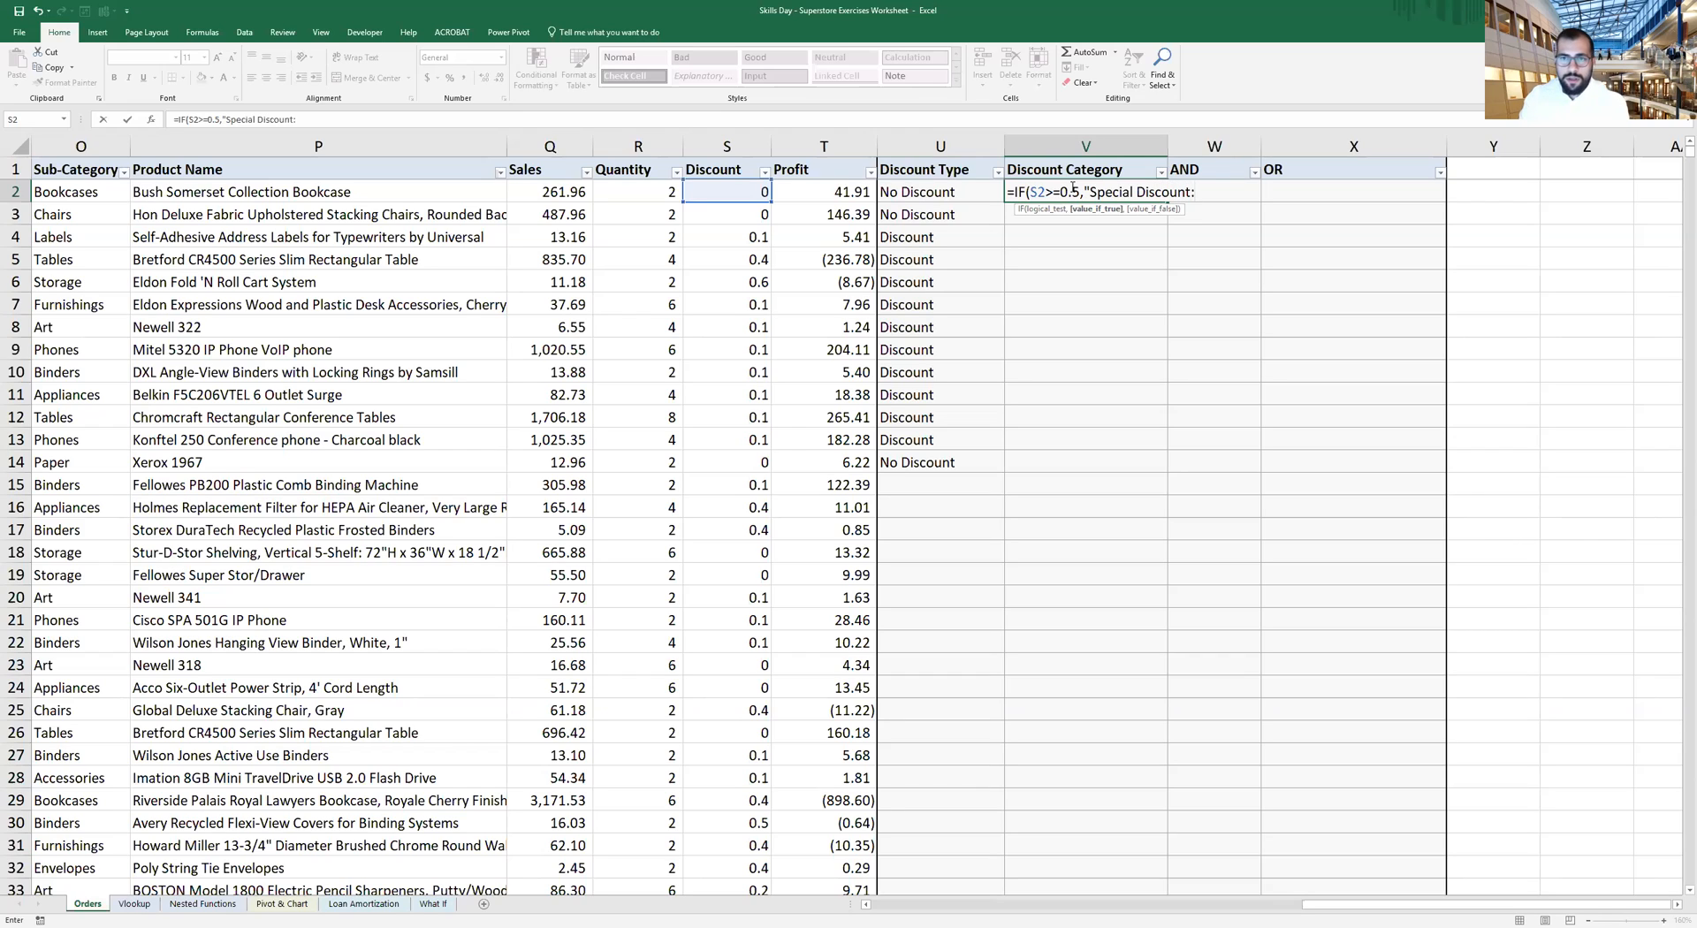
pyautogui.press('BackSpace')
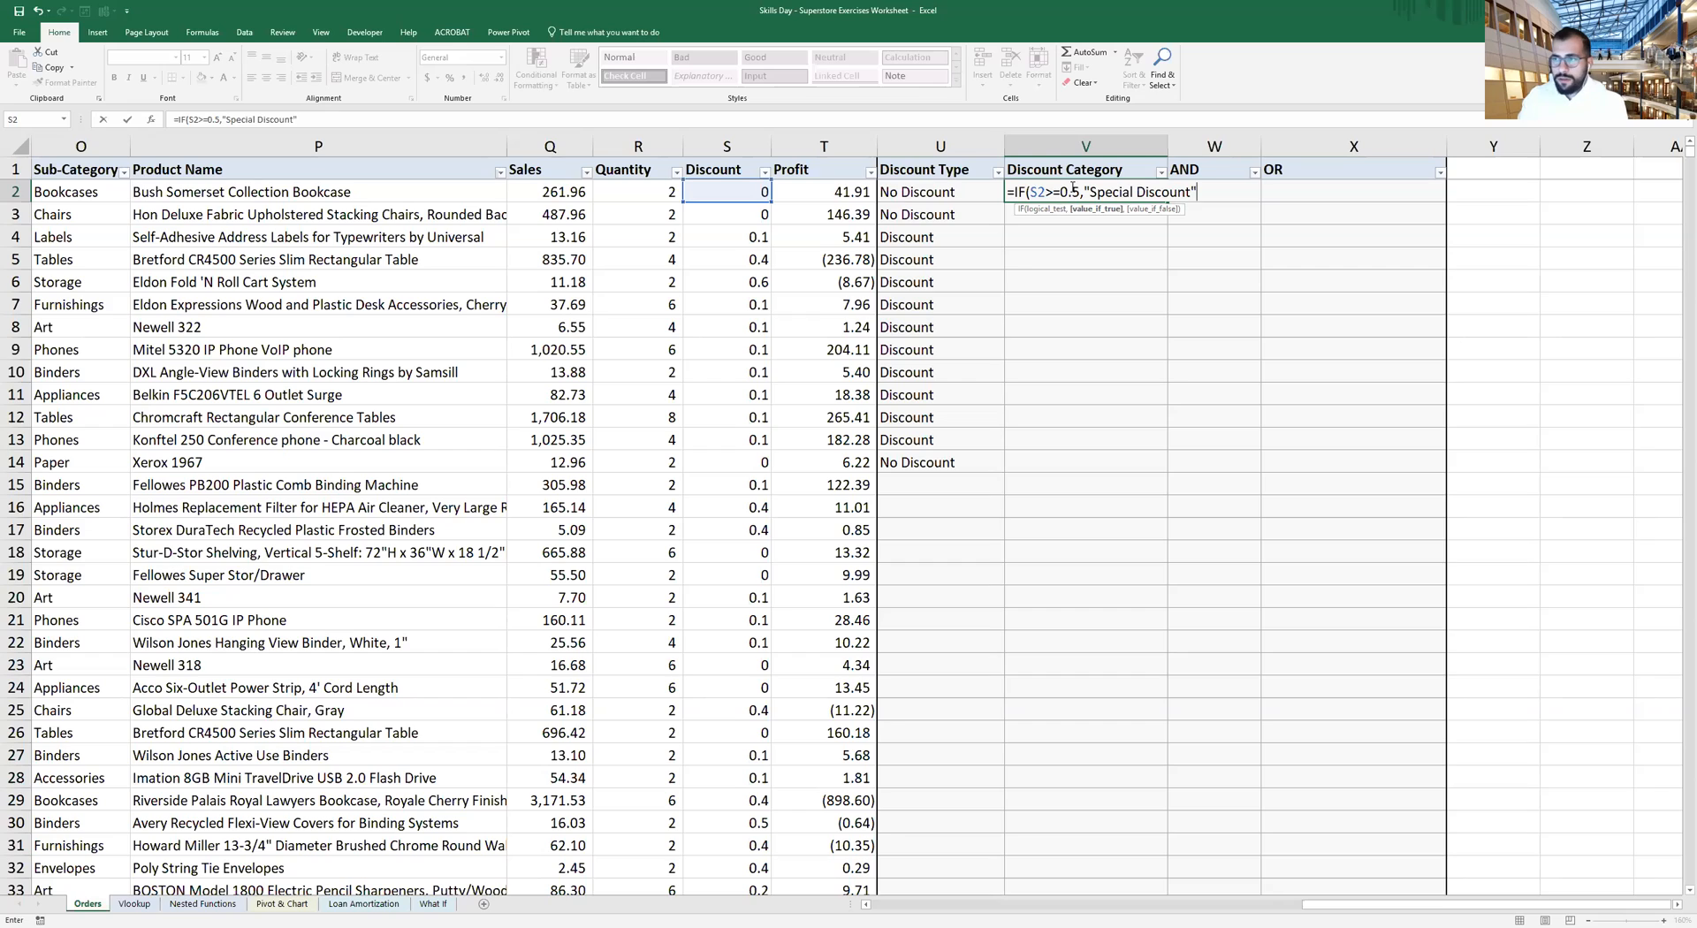
pyautogui.write('",')
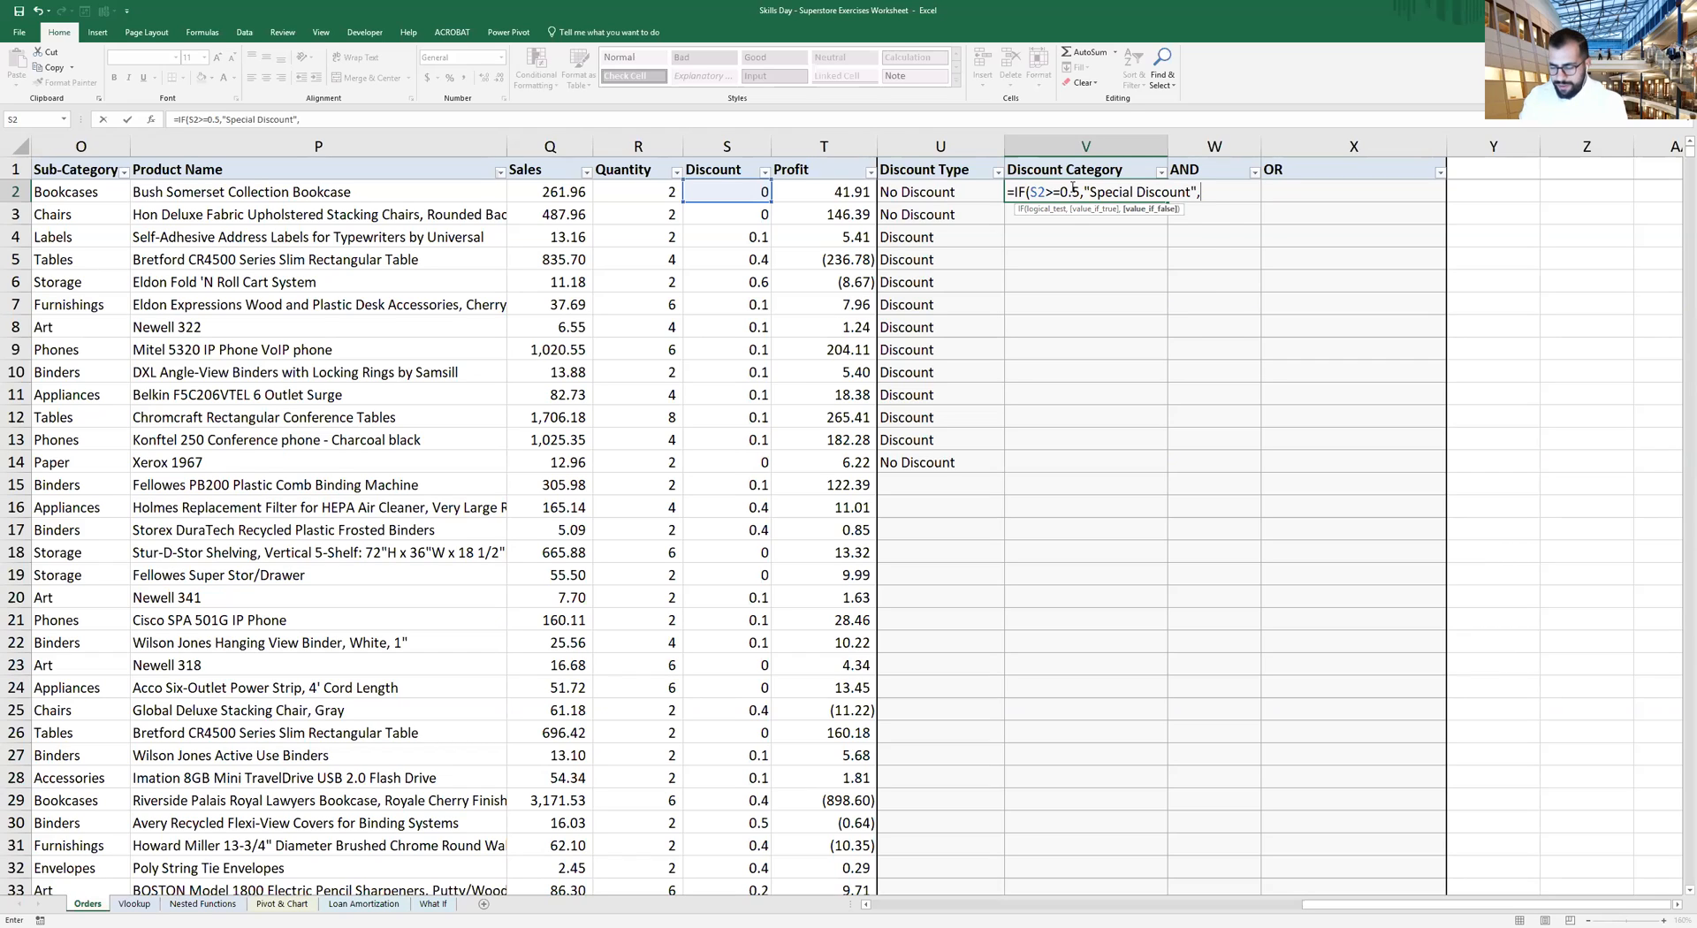
# Nest a second IF as the V2 formula's false value, with the logical test S2>0
pyautogui.write('i')
pyautogui.press('Tab')
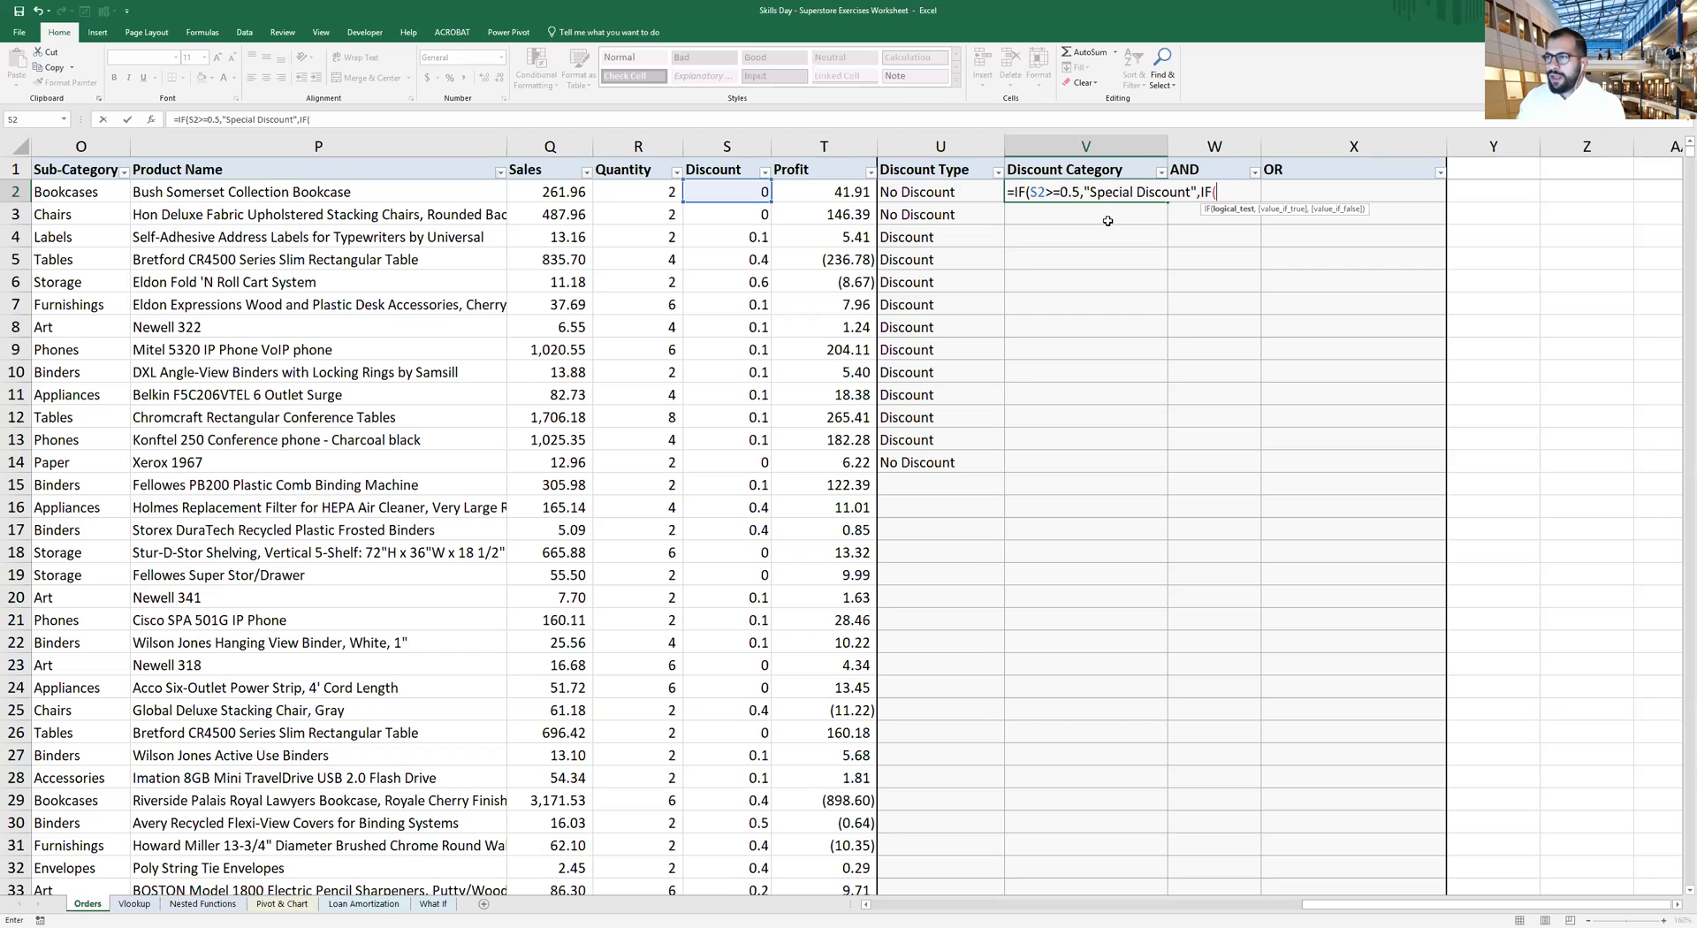
pyautogui.press('Left')
pyautogui.press('Left')
pyautogui.press('Left')
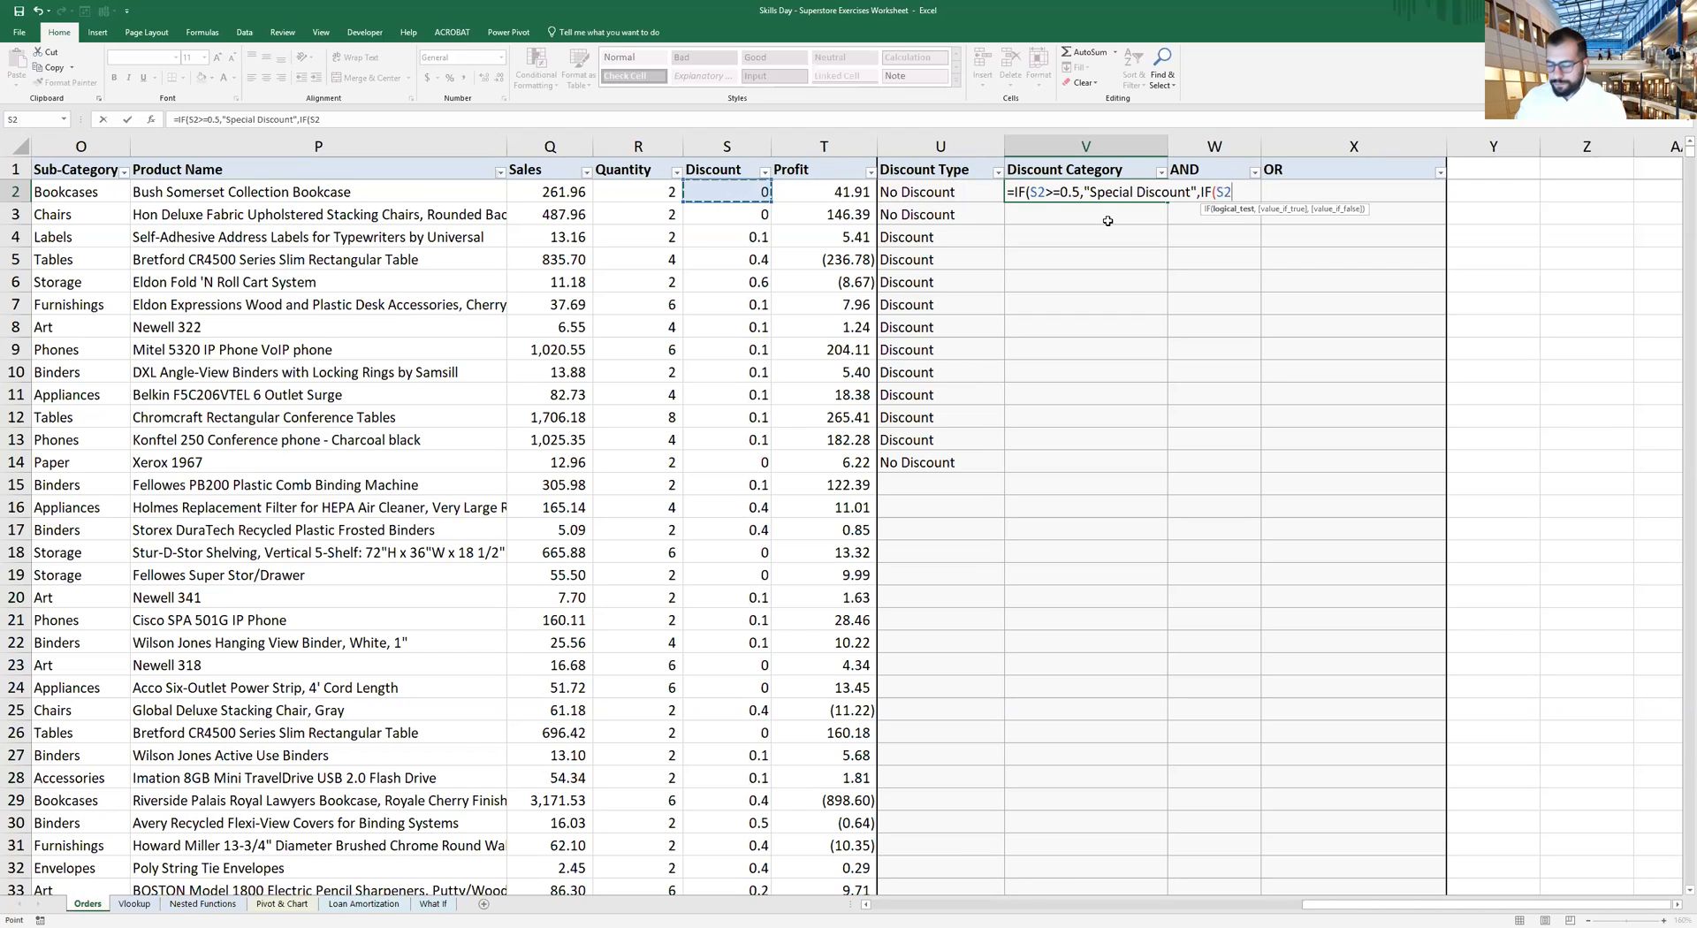
pyautogui.write('>')
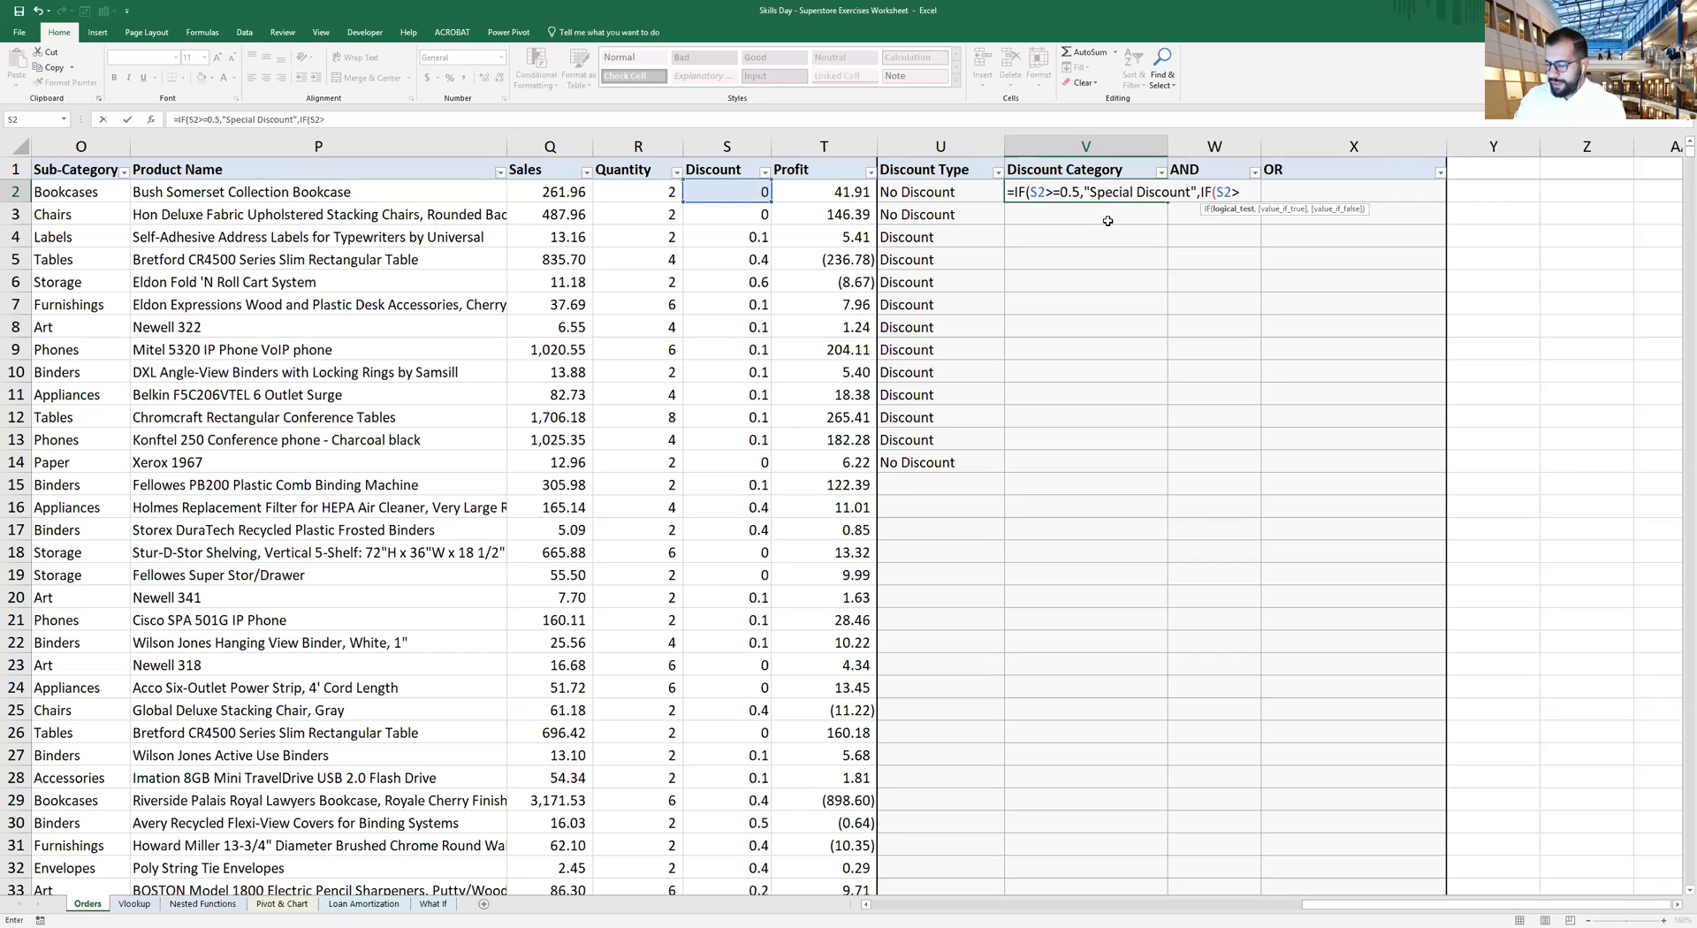
pyautogui.write('0')
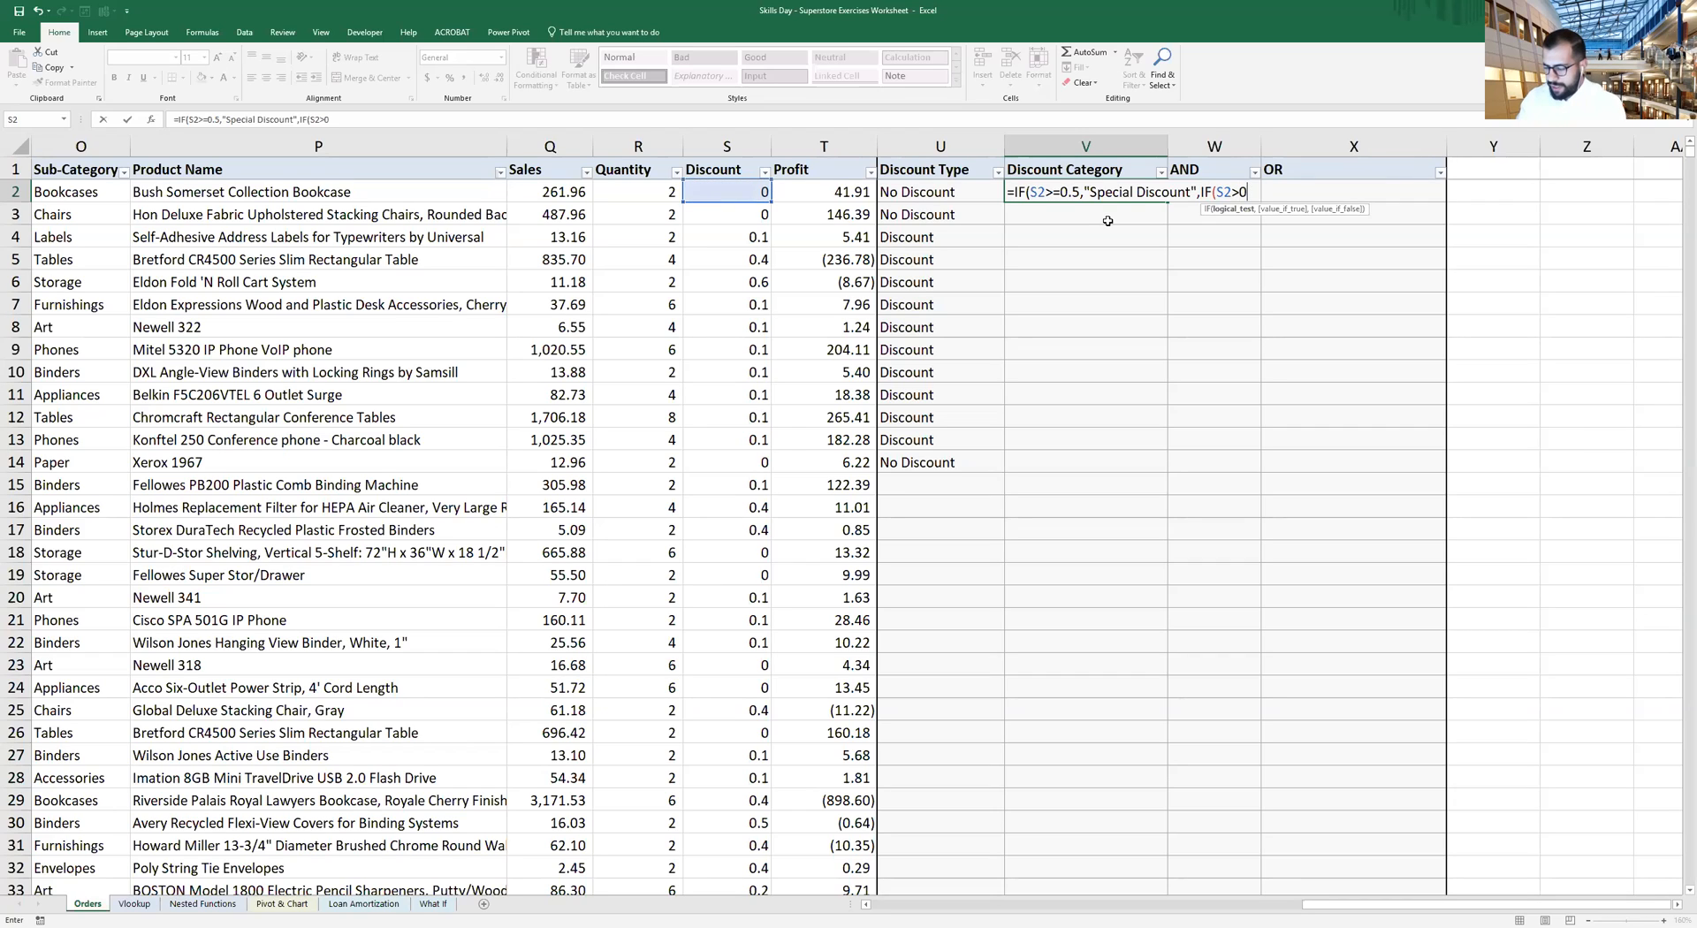
# Enter "Standard Discount" as the nested IF's value when true in the V2 formula
pyautogui.write('"Standard Discou')
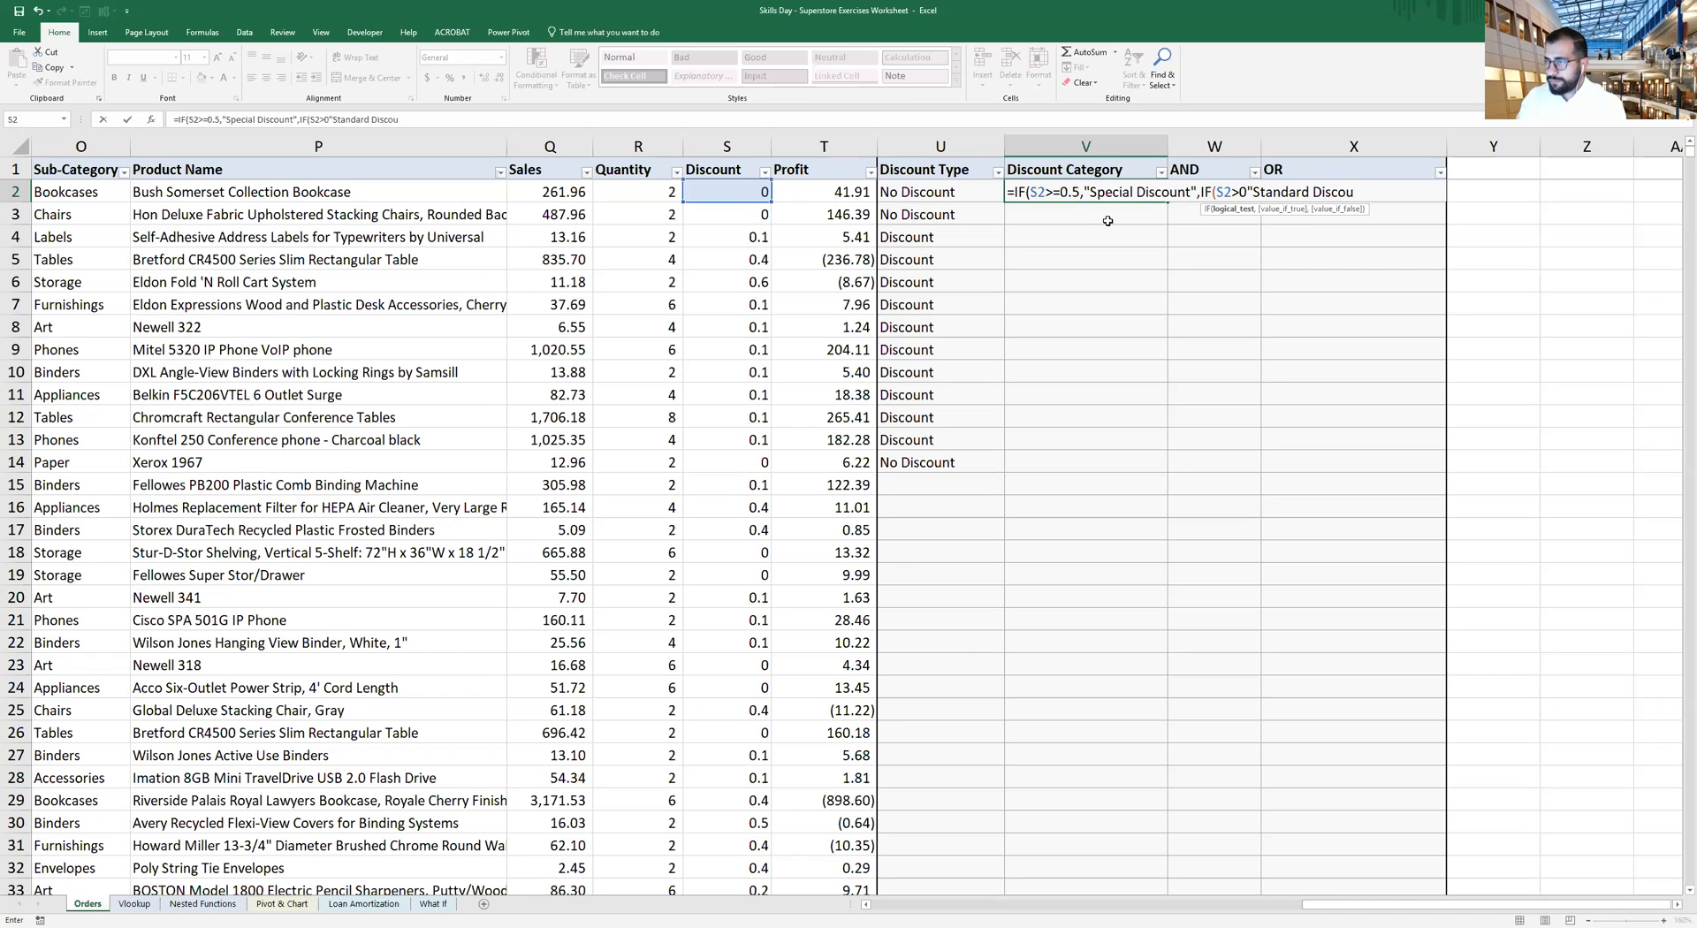
pyautogui.write('nt"')
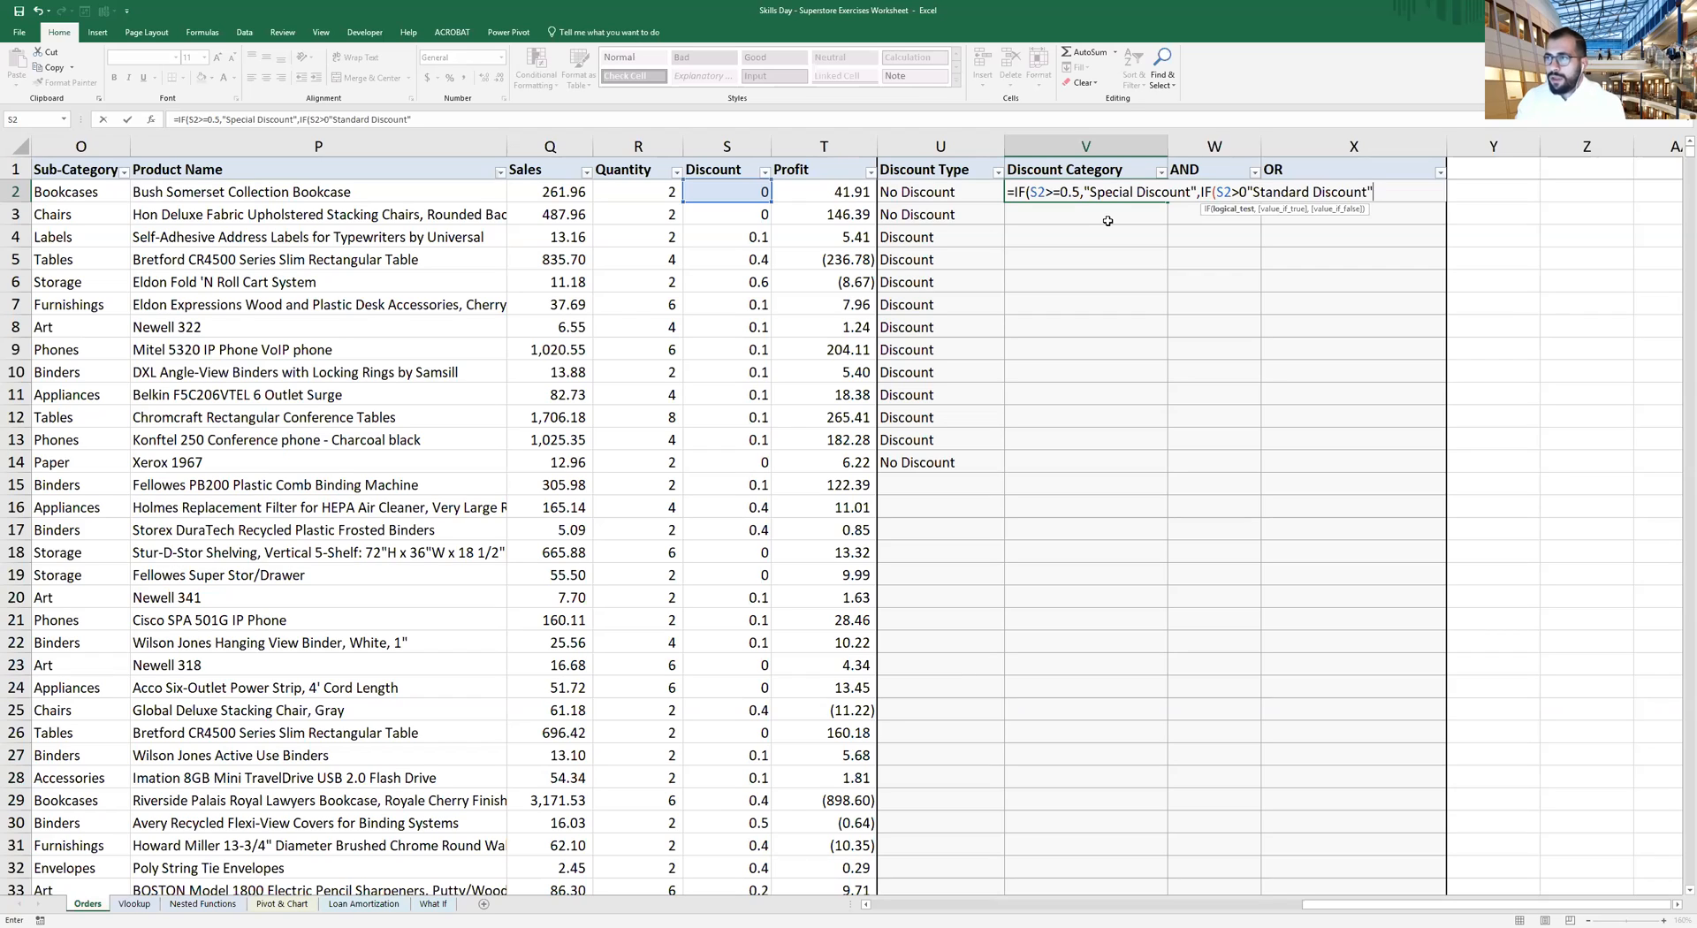
pyautogui.write(',')
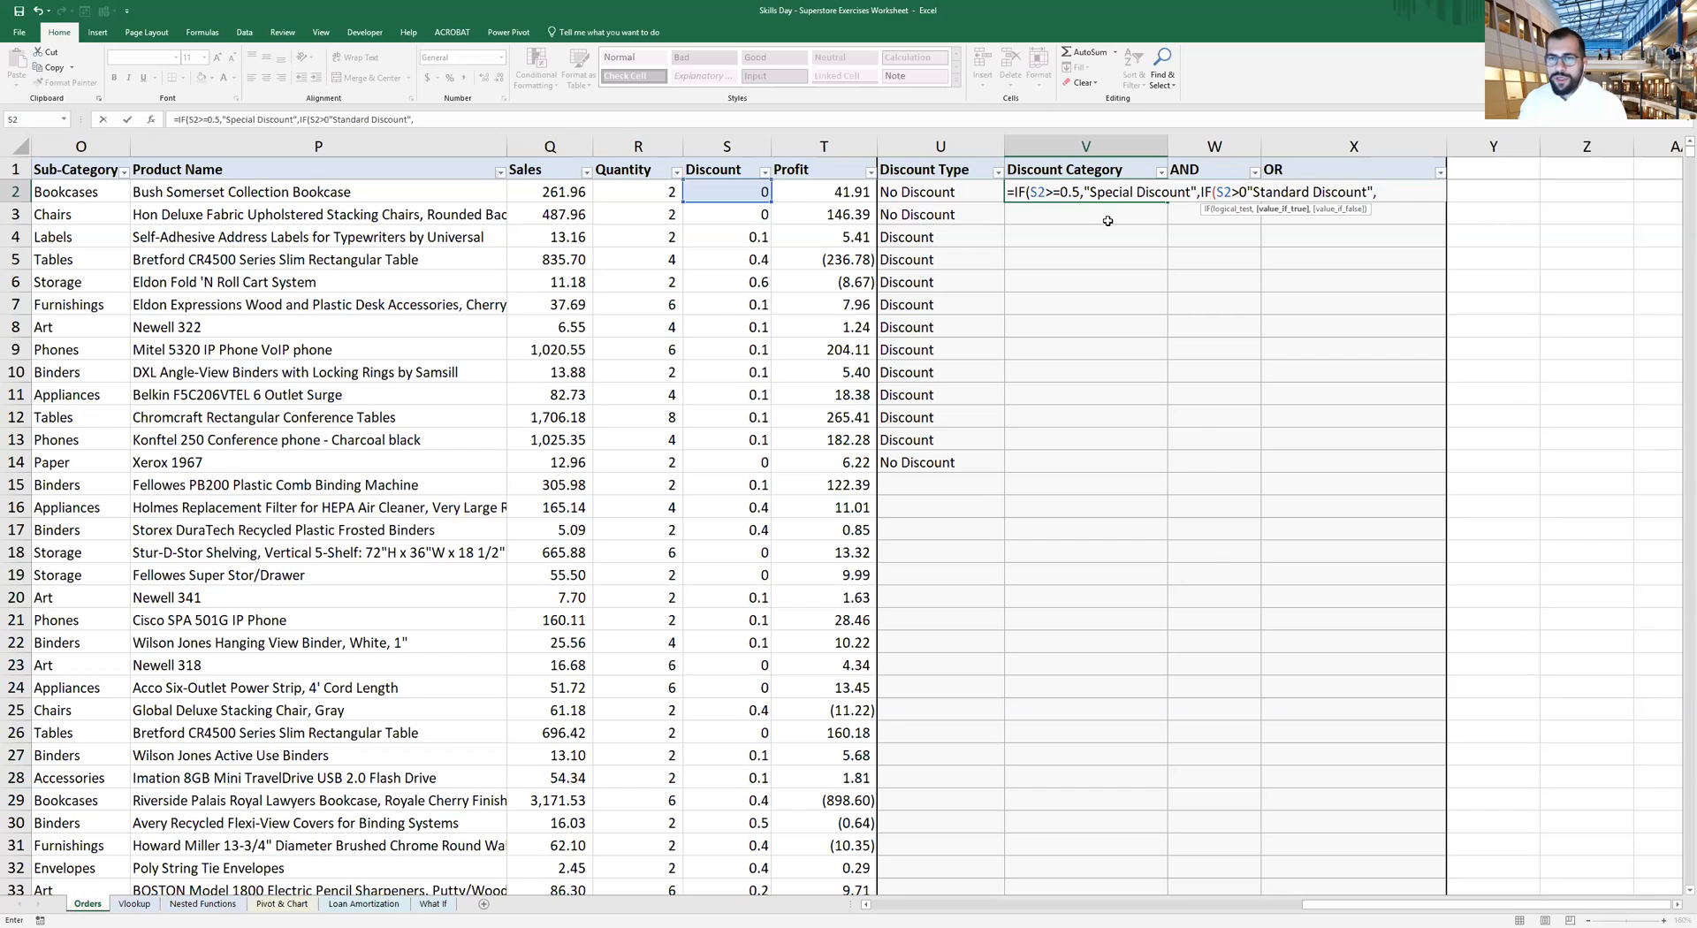
# Enter "No Discounts" as the nested IF's value when false and try to commit the V2 formula
pyautogui.write('"')
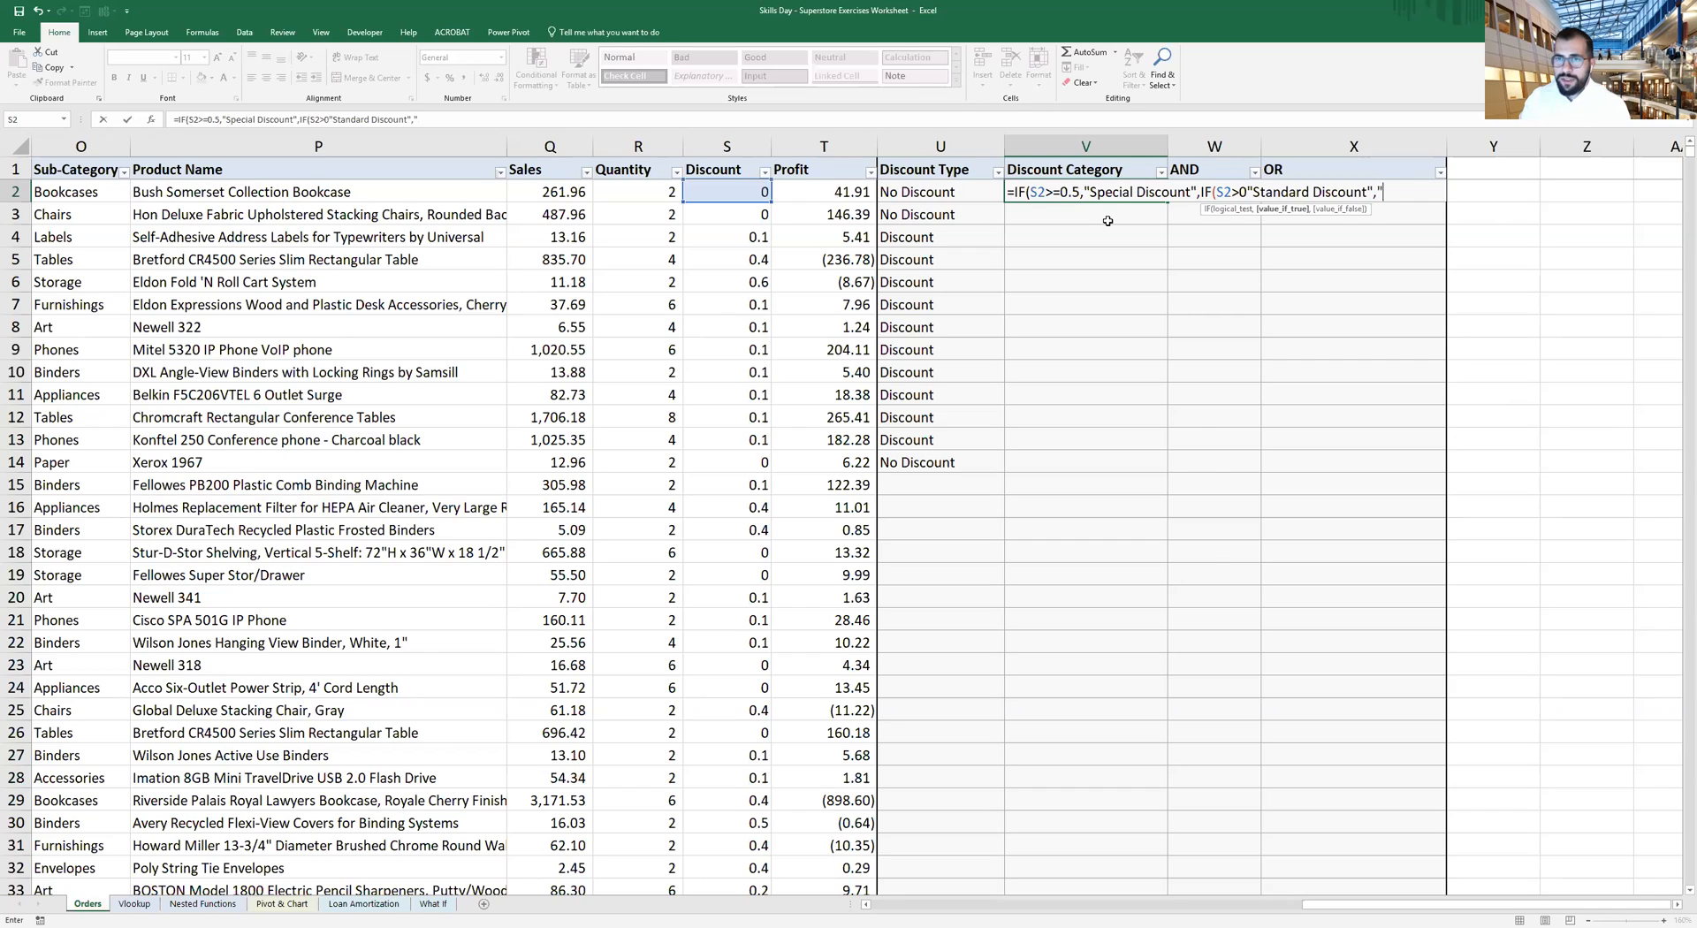
pyautogui.write('No ')
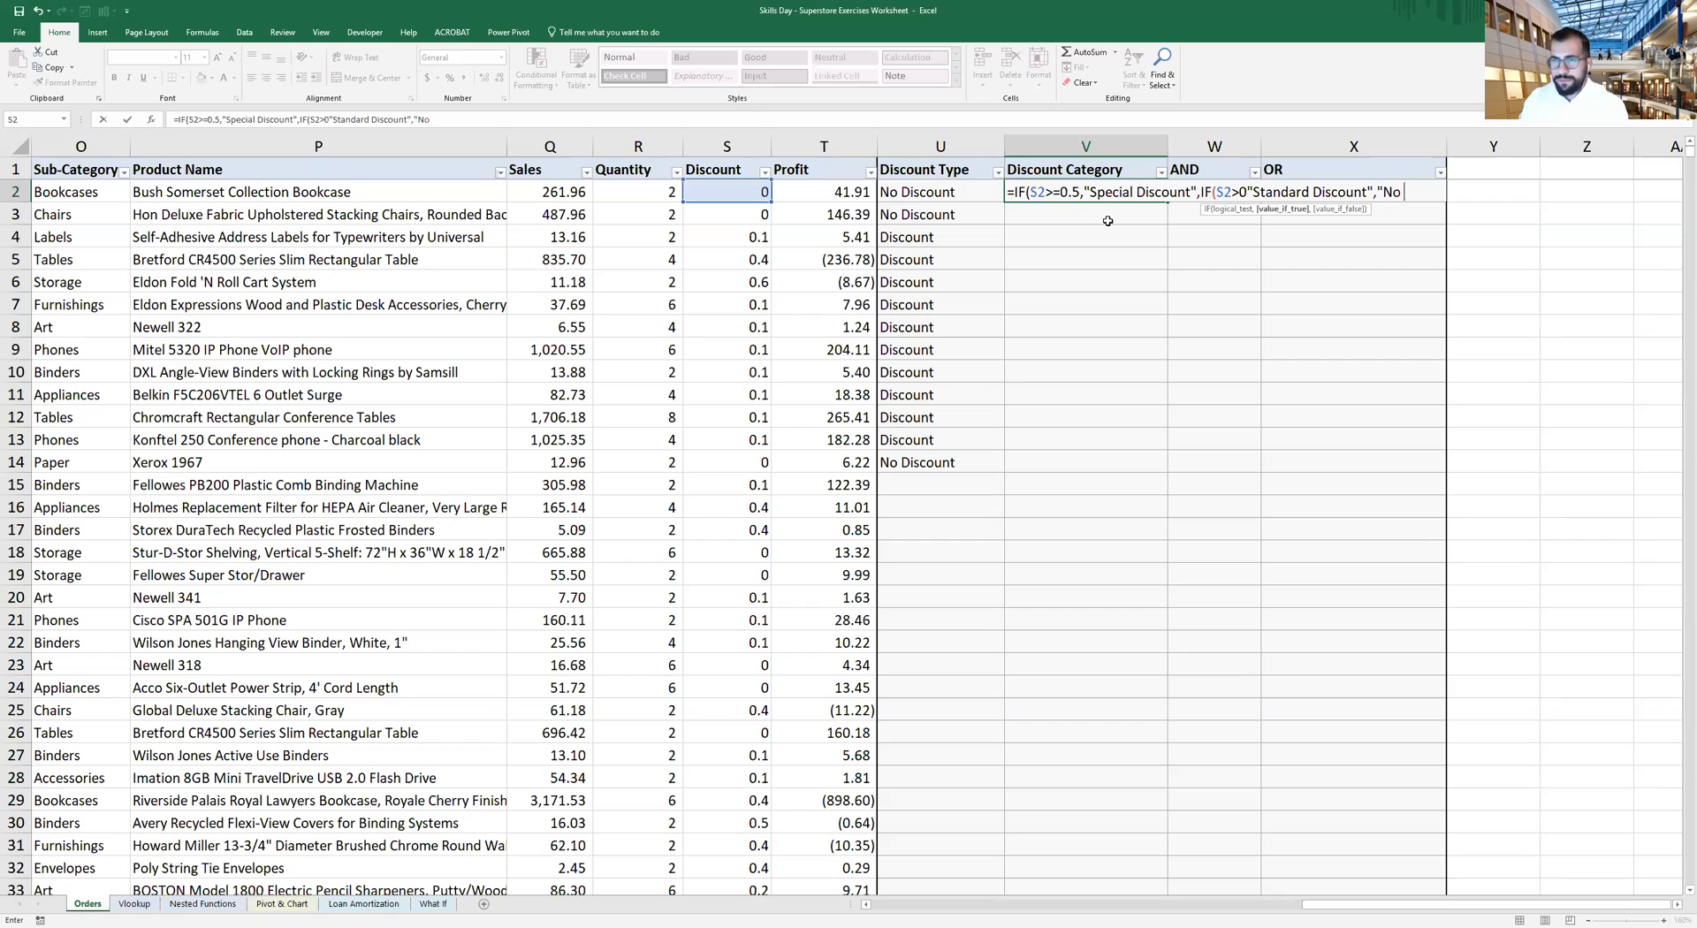
pyautogui.write('Discoun')
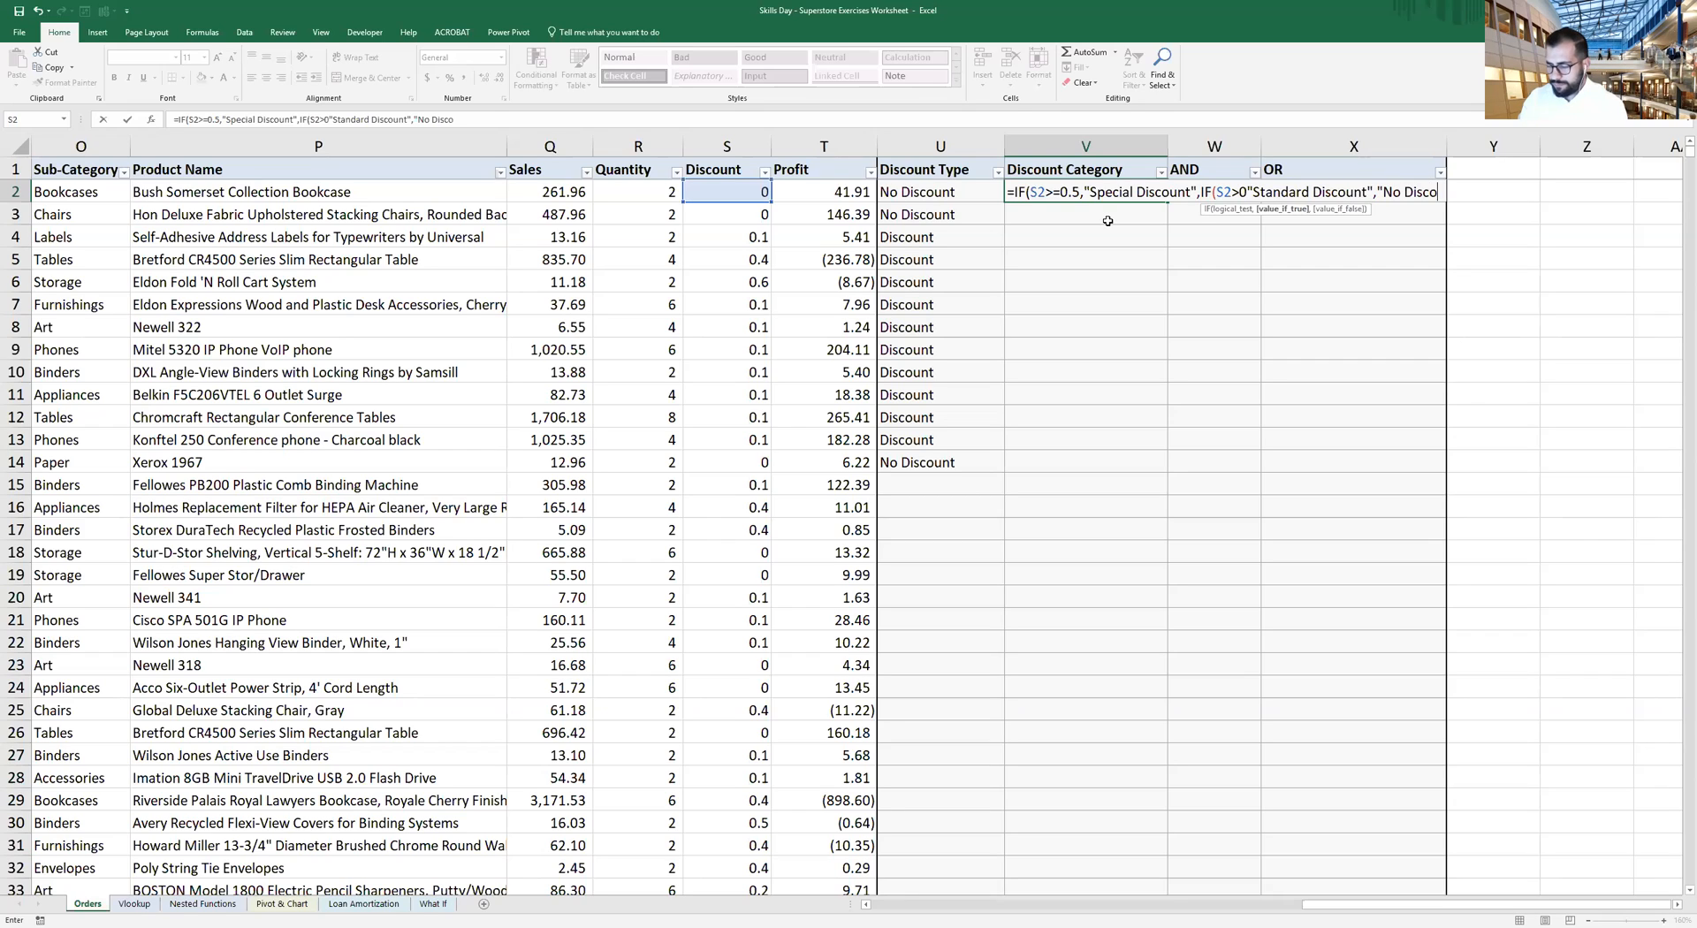
pyautogui.write('ts')
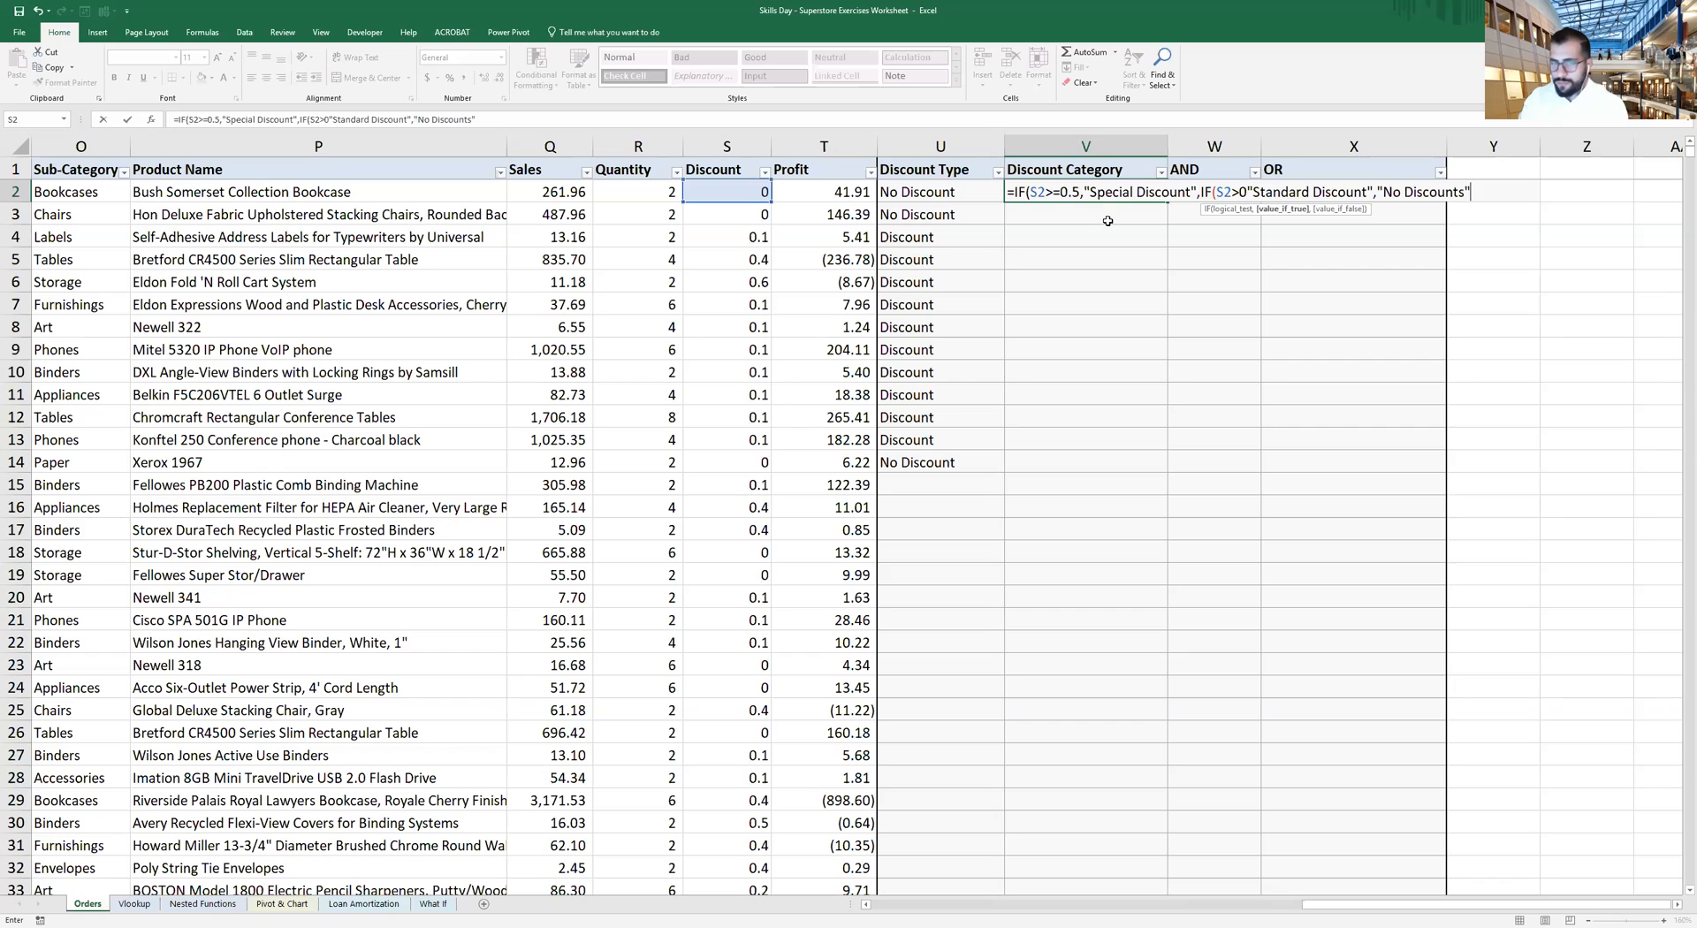
pyautogui.write('")')
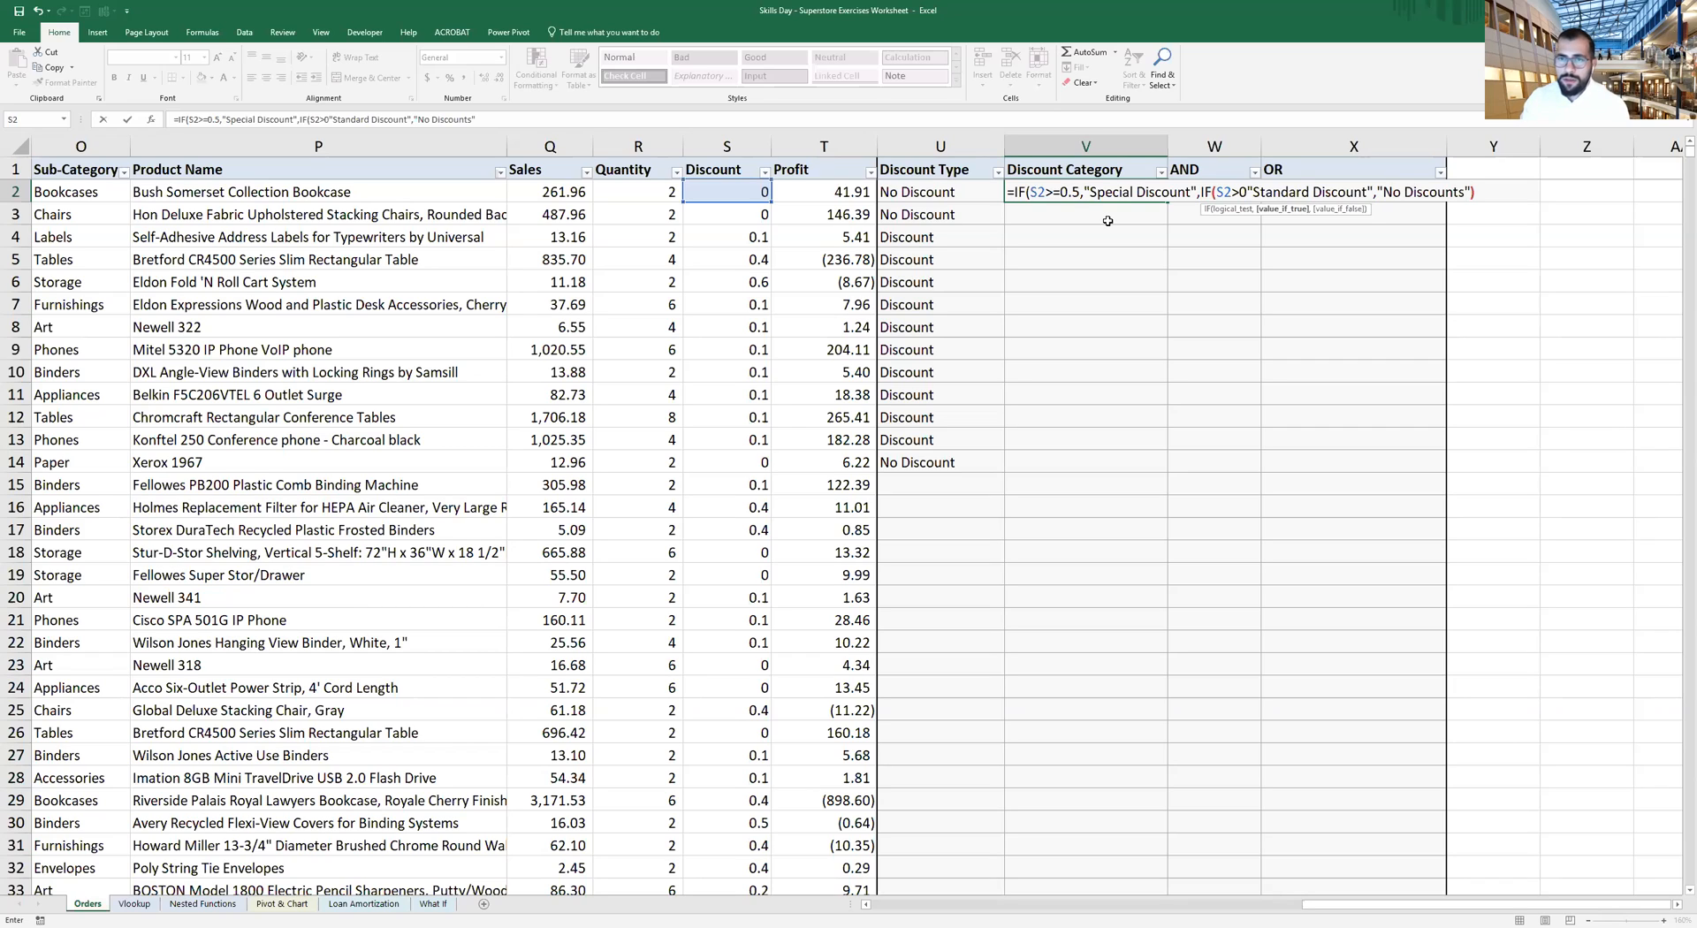
pyautogui.press('Return')
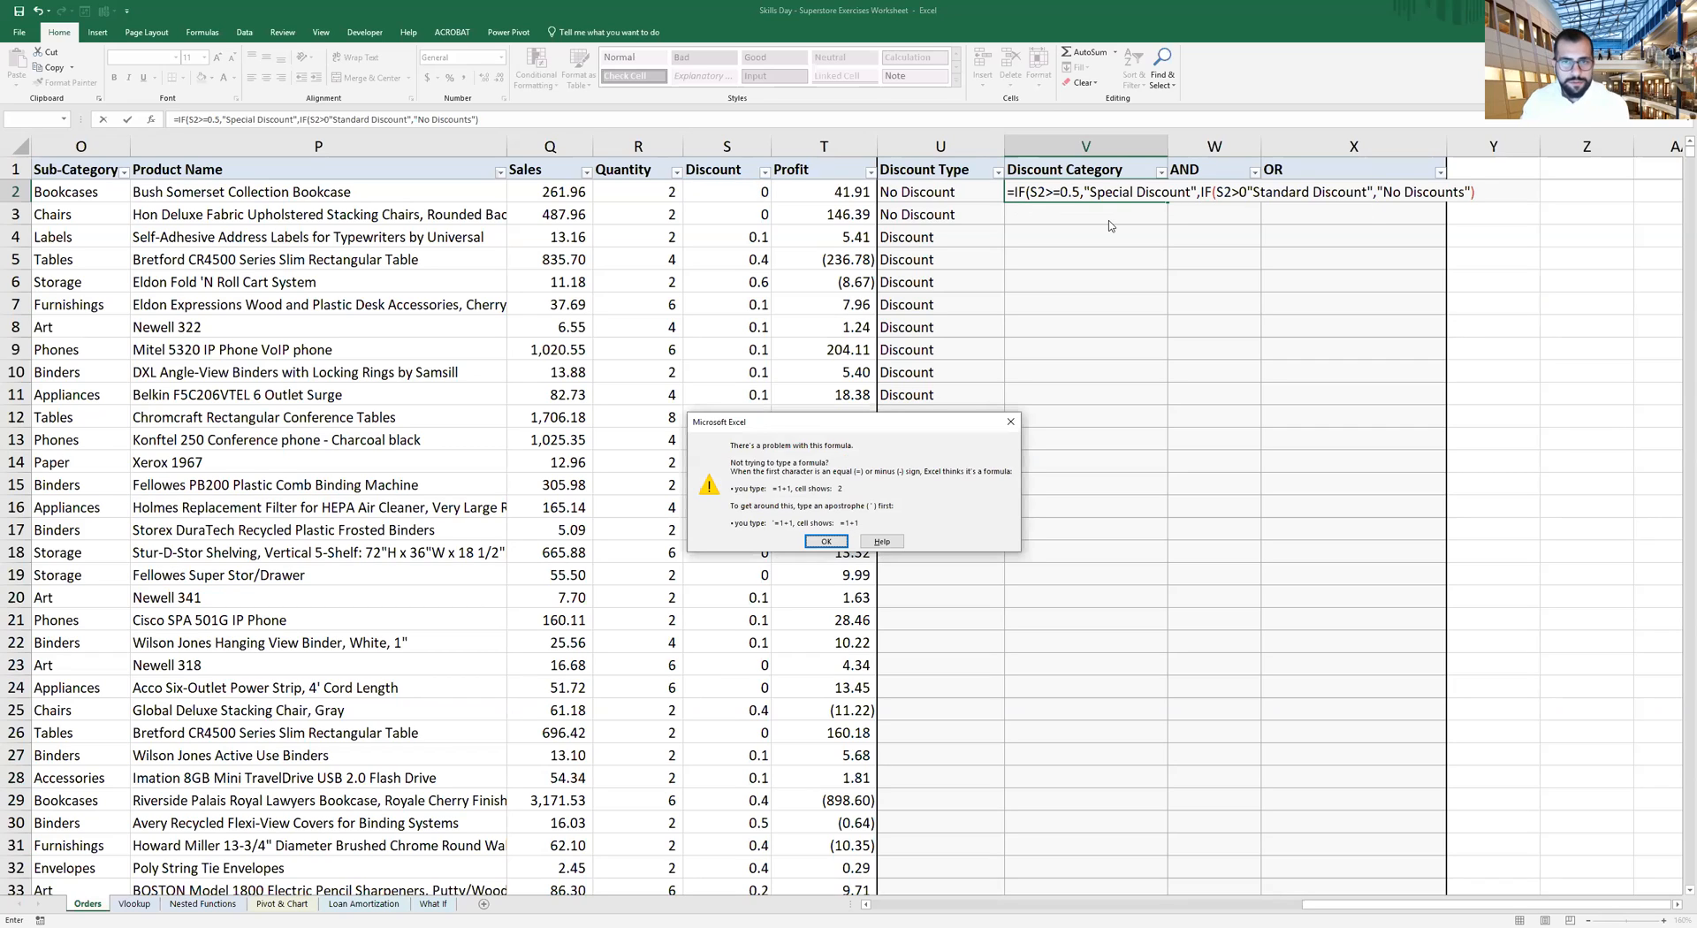
pyautogui.press('Return')
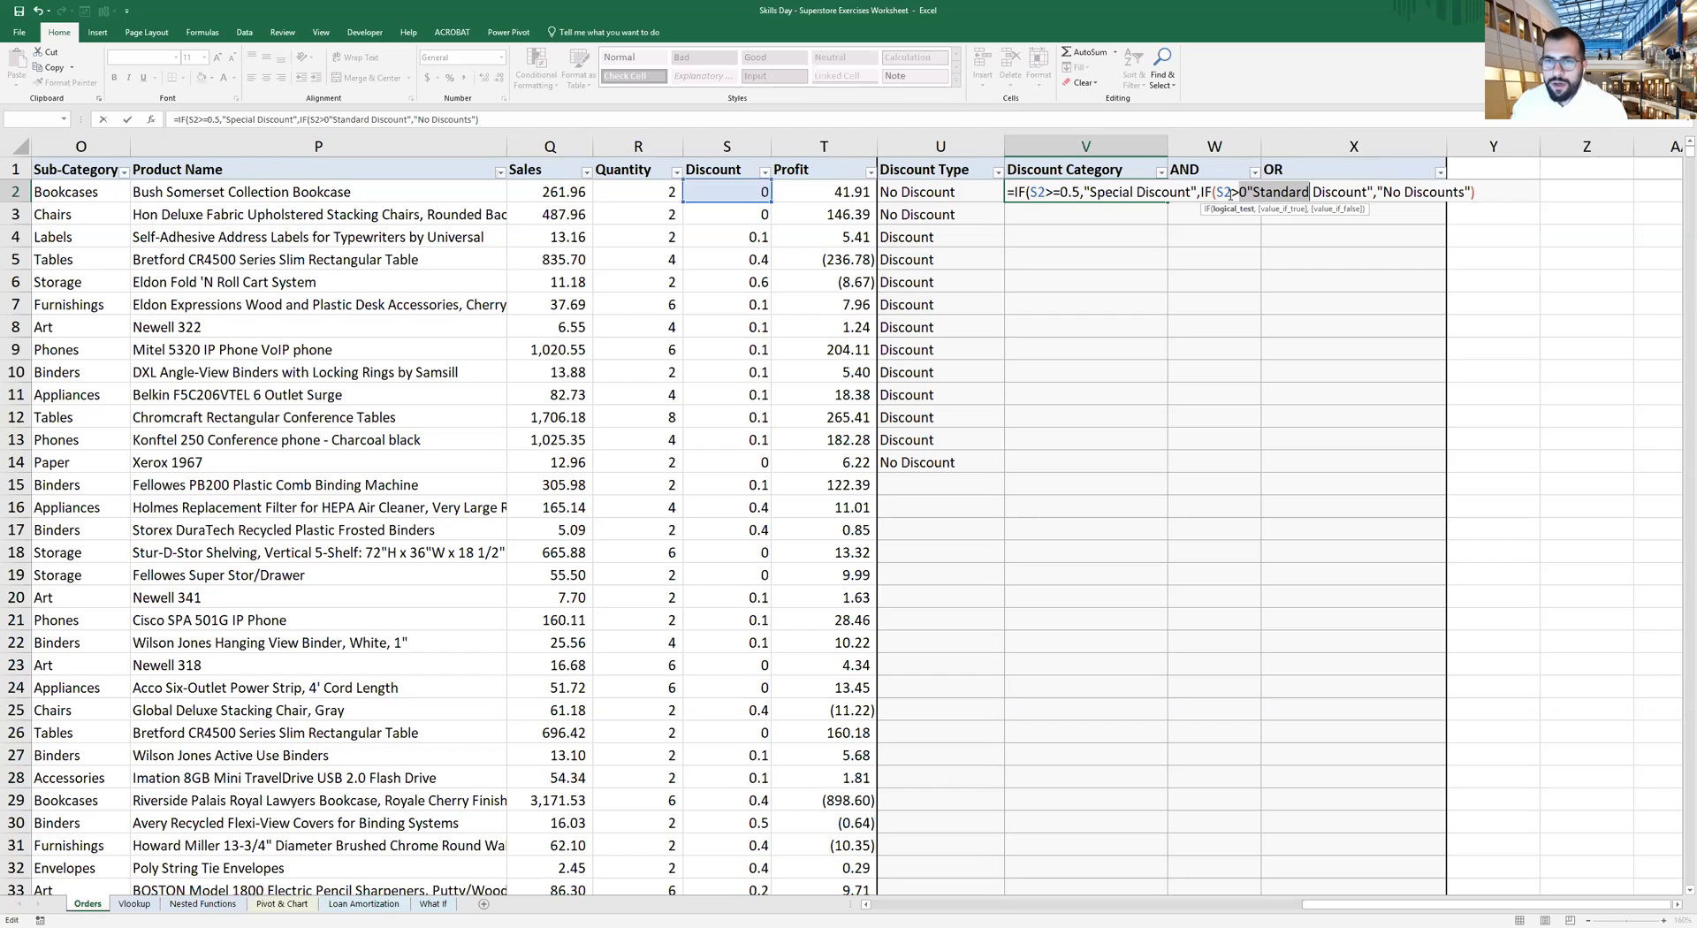
# Insert the missing comma after S2>0 in the V2 formula and commit it, accepting the proposed closing-parenthesis correction
pyautogui.click(1247, 193)
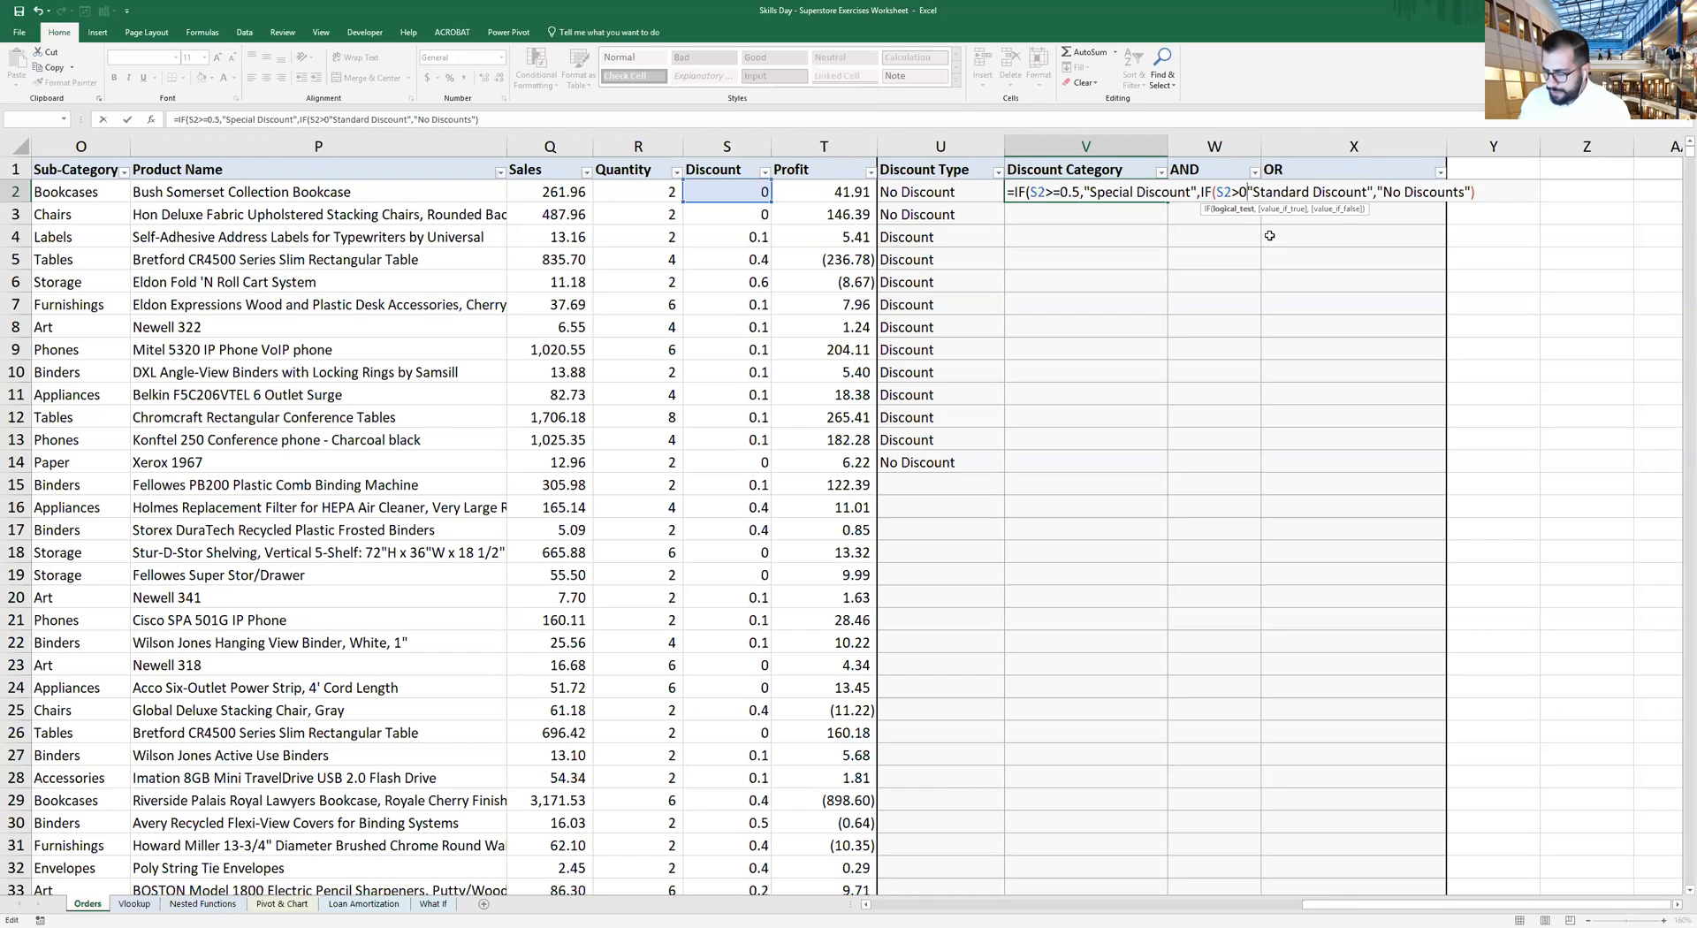
pyautogui.write(',')
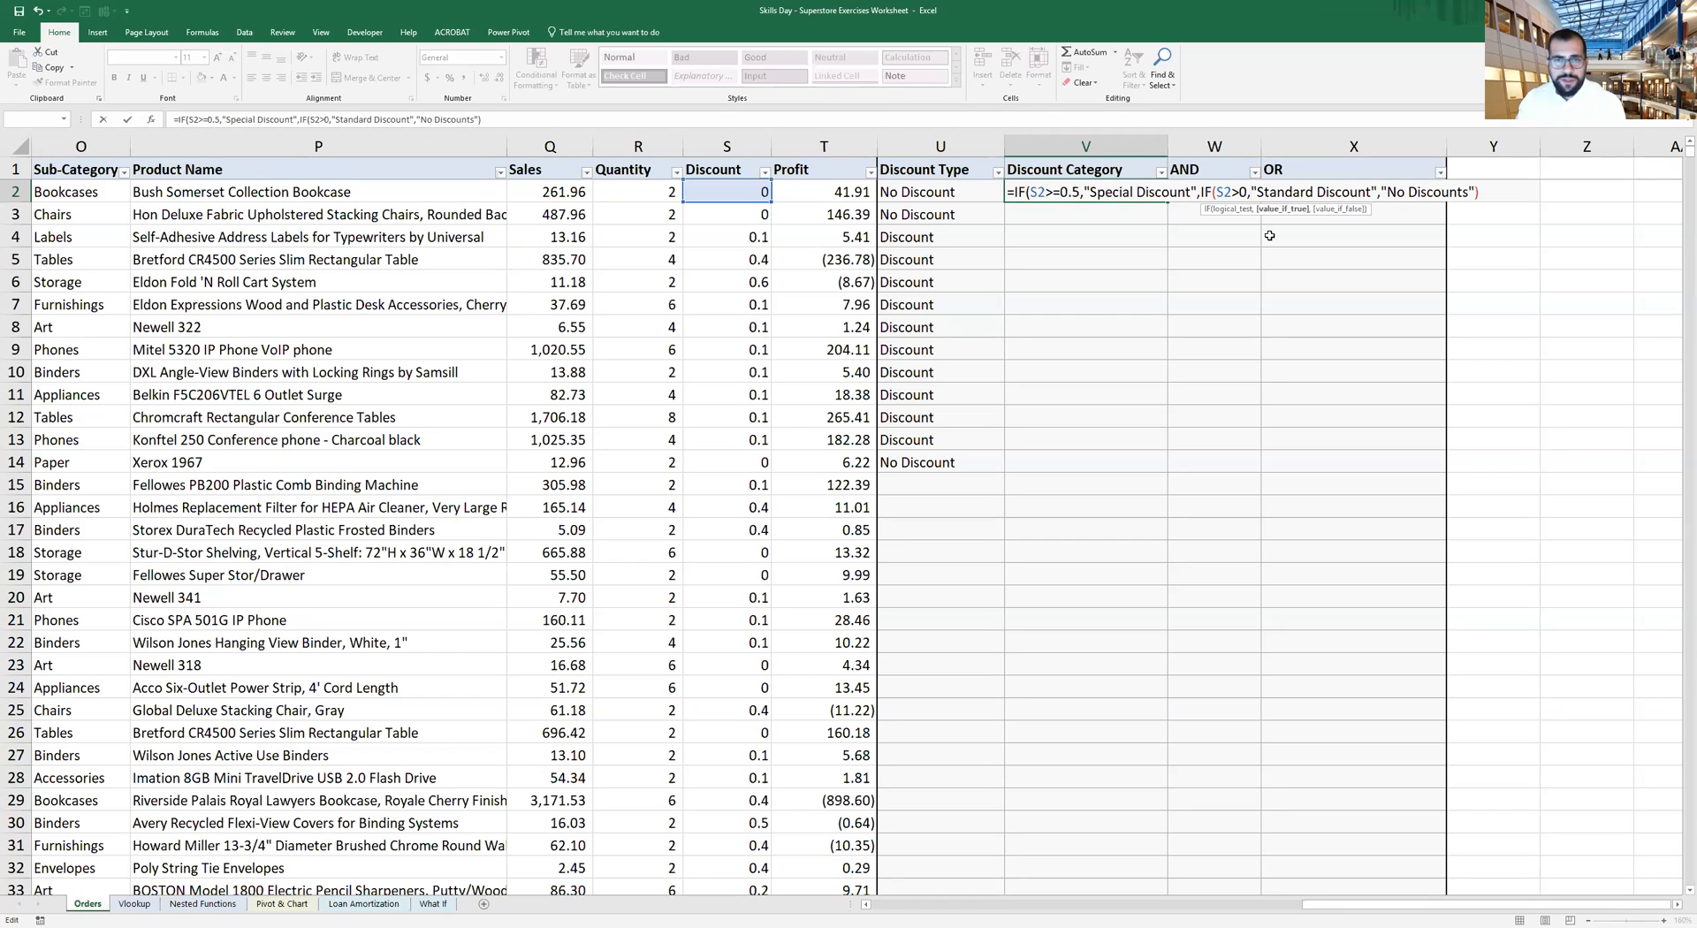
pyautogui.press('Return')
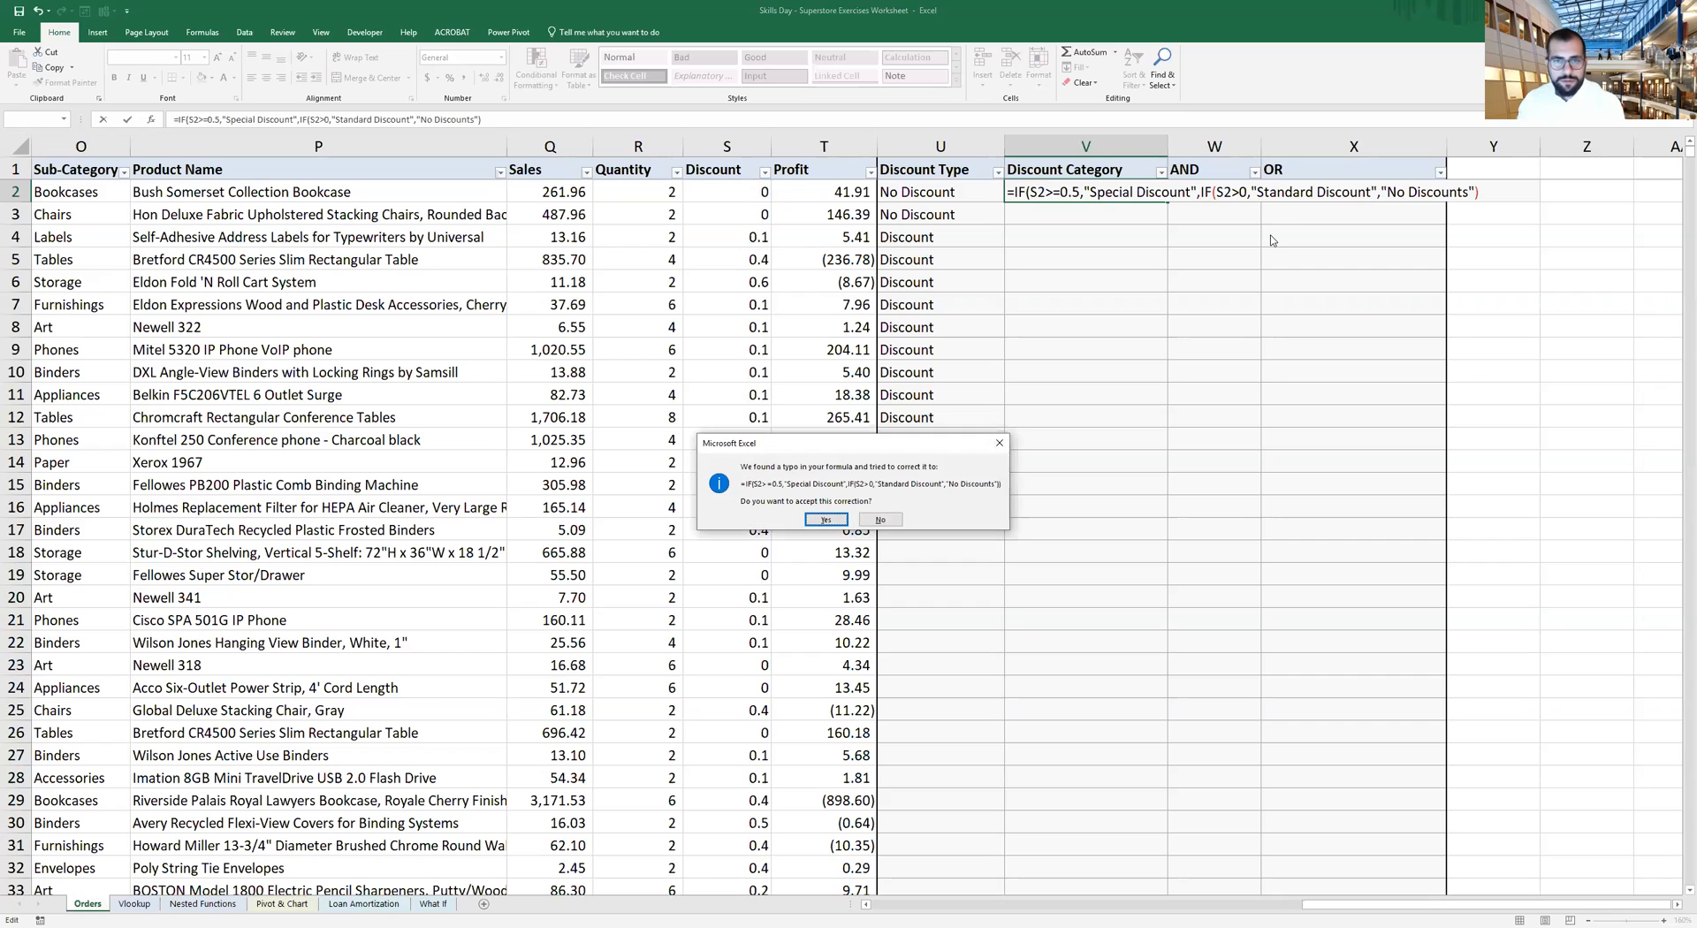
pyautogui.press('Return')
pyautogui.press('Up')
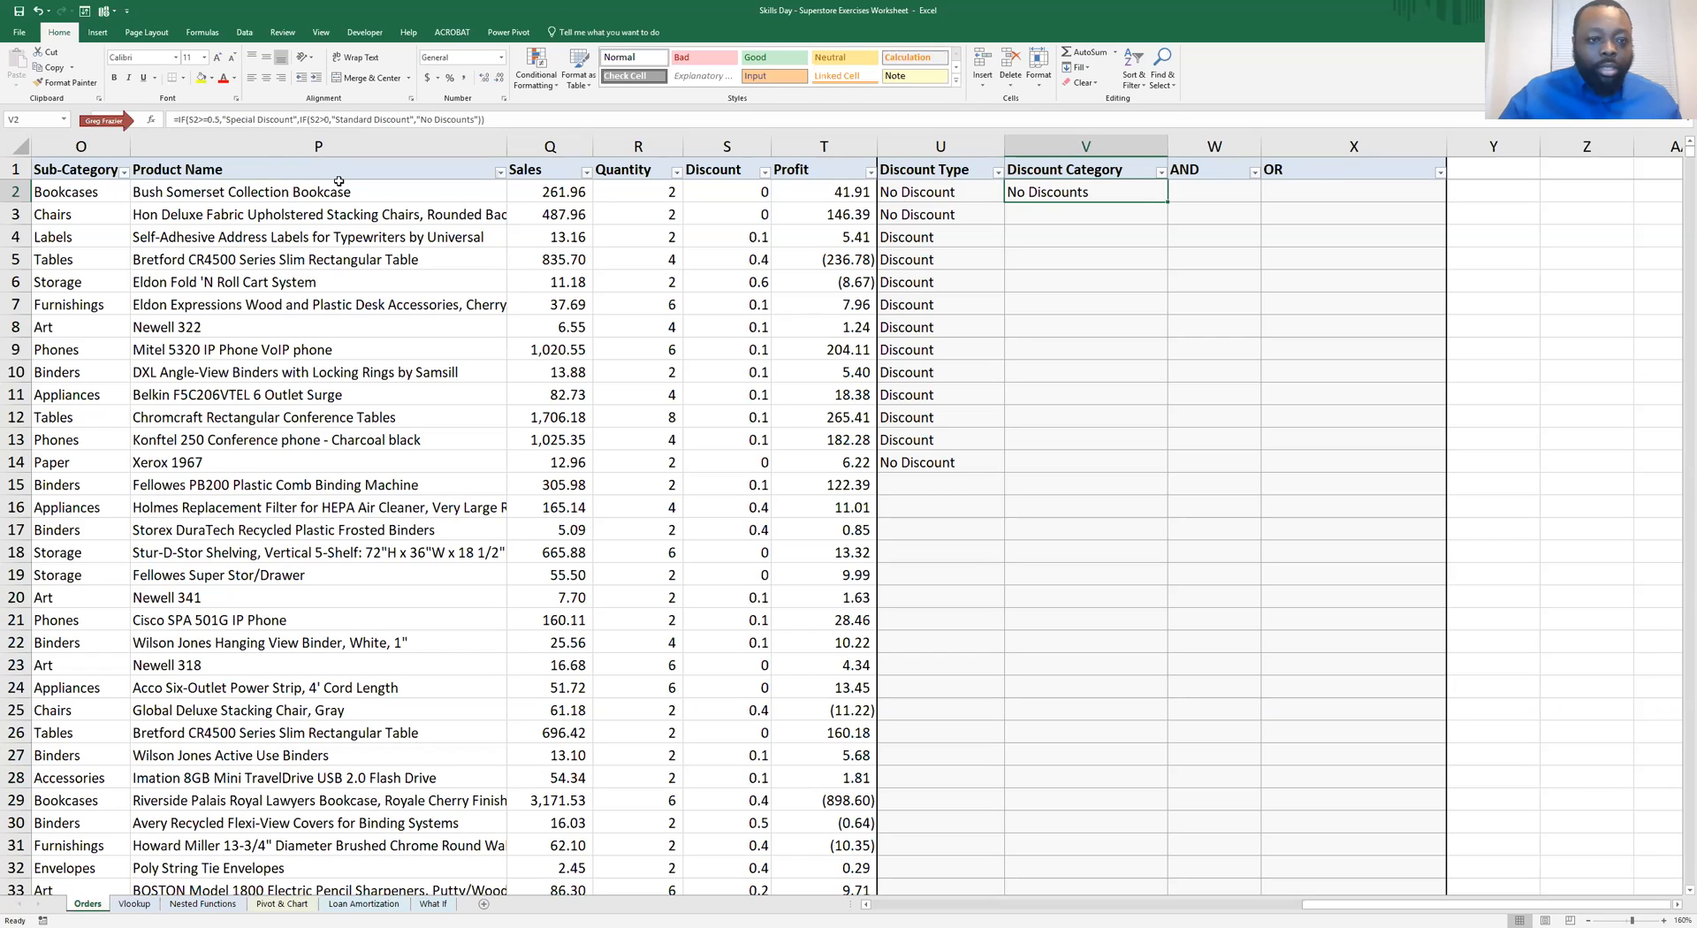
# Examine the logical test, true value and false value of V2's IF formula in the Function Arguments dialog
pyautogui.click(152, 121)
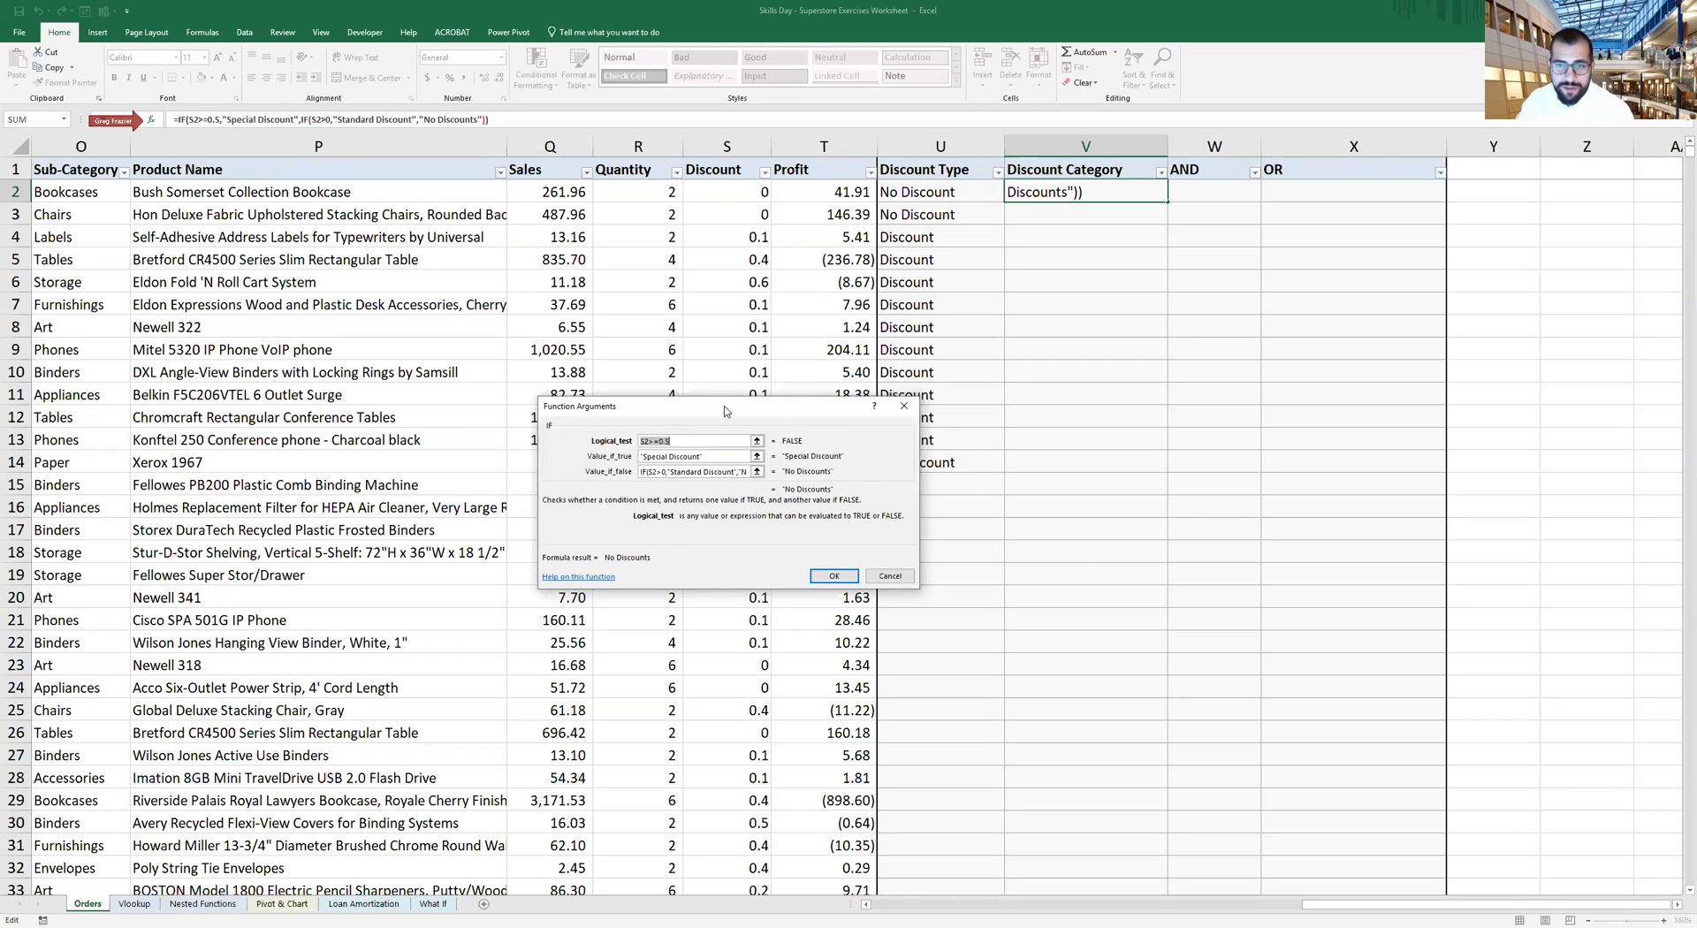
pyautogui.moveTo(725, 410); pyautogui.dragTo(1188, 233)
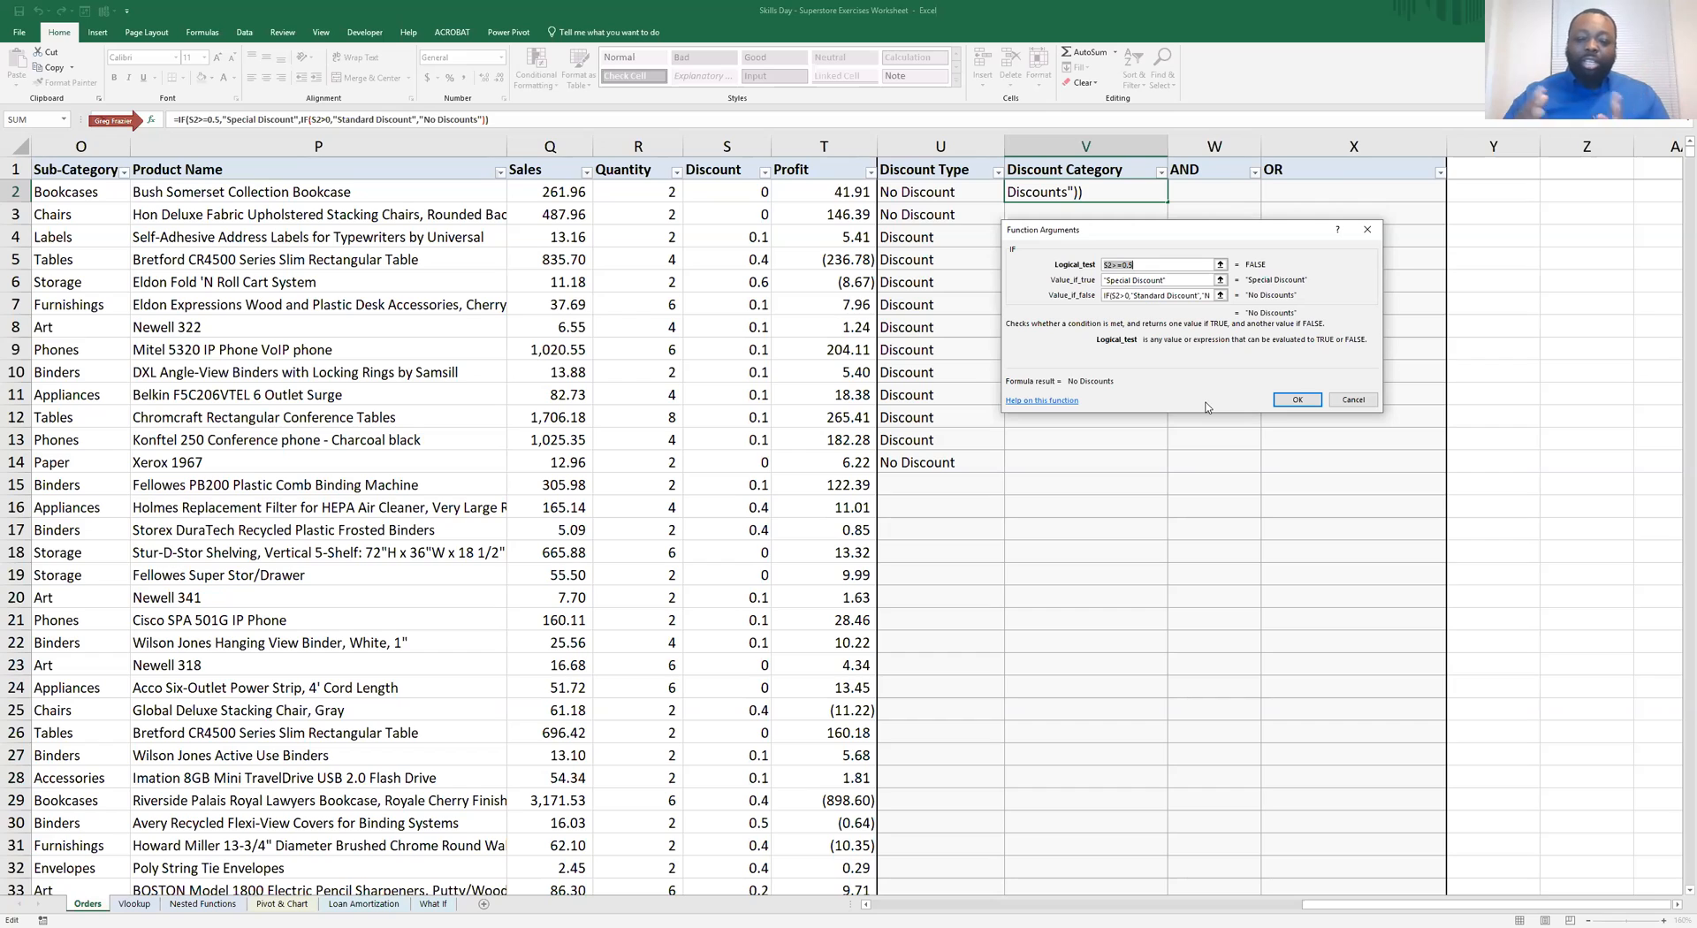
pyautogui.click(1146, 263)
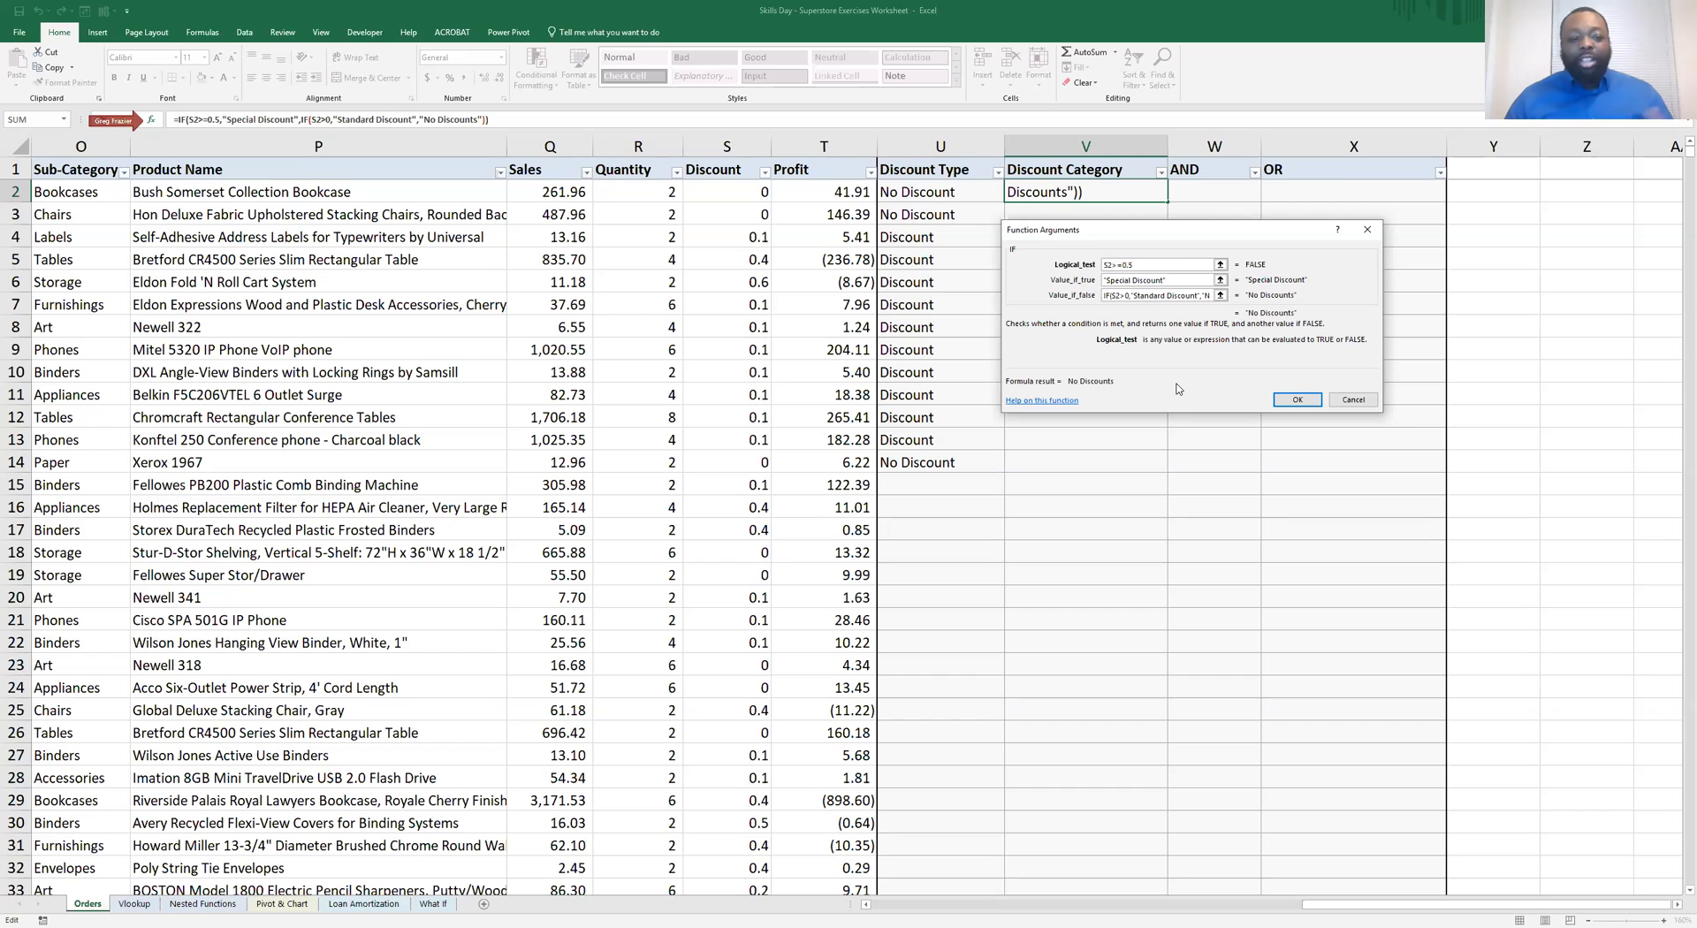
pyautogui.click(1180, 280)
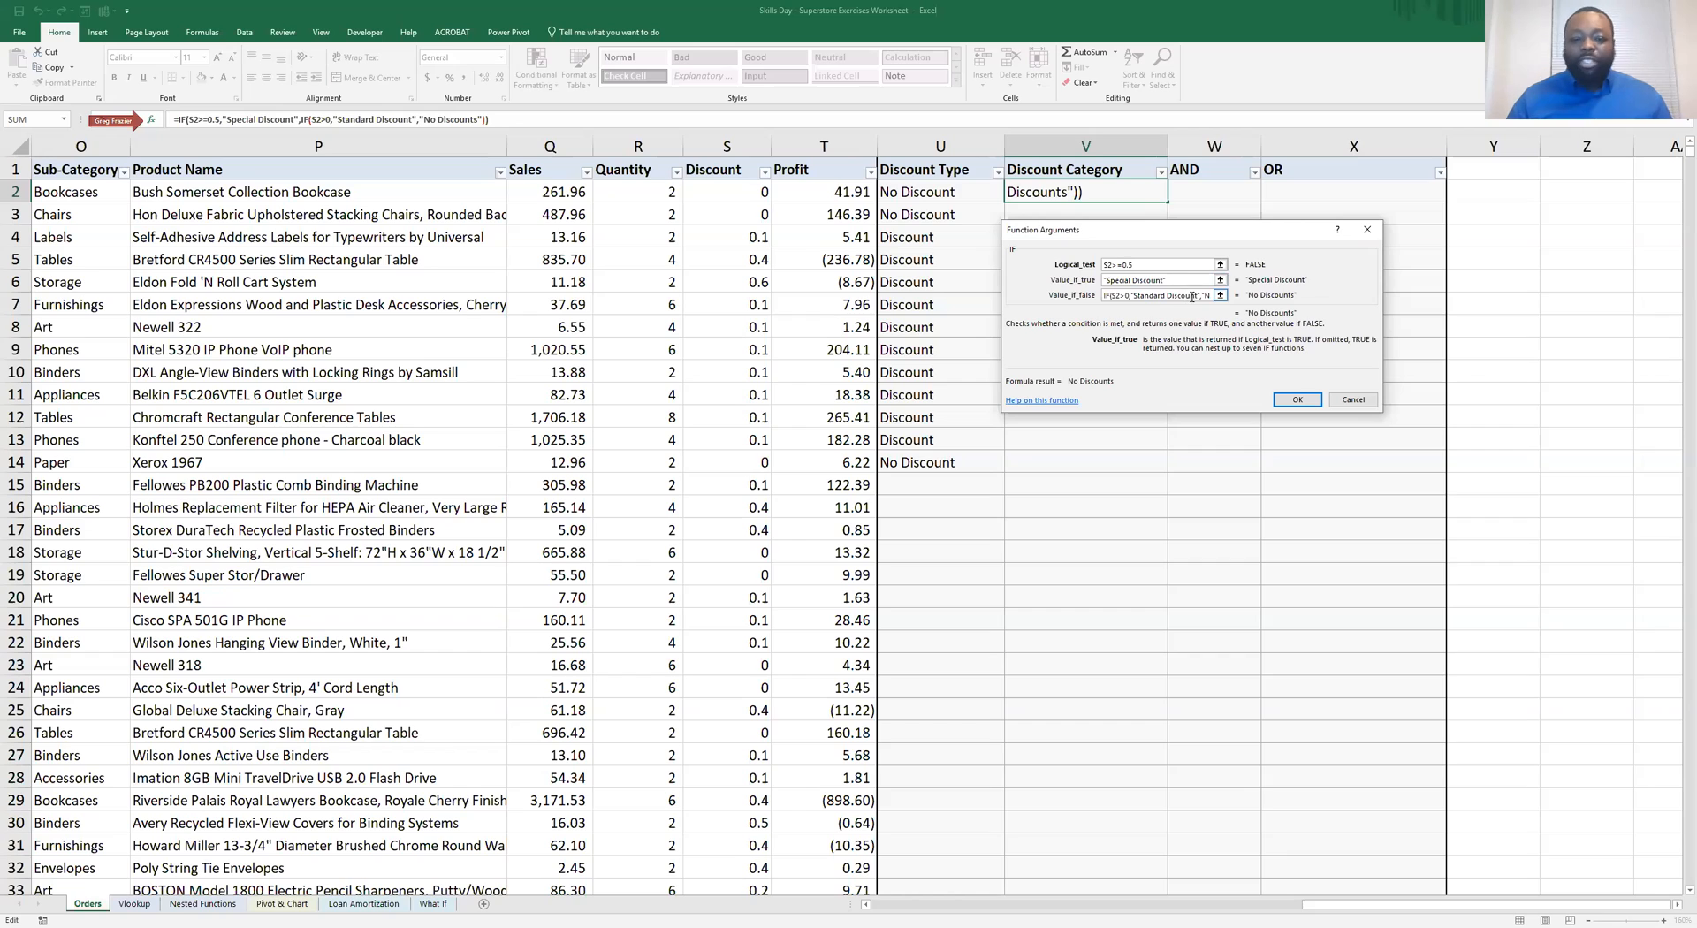
pyautogui.click(1190, 296)
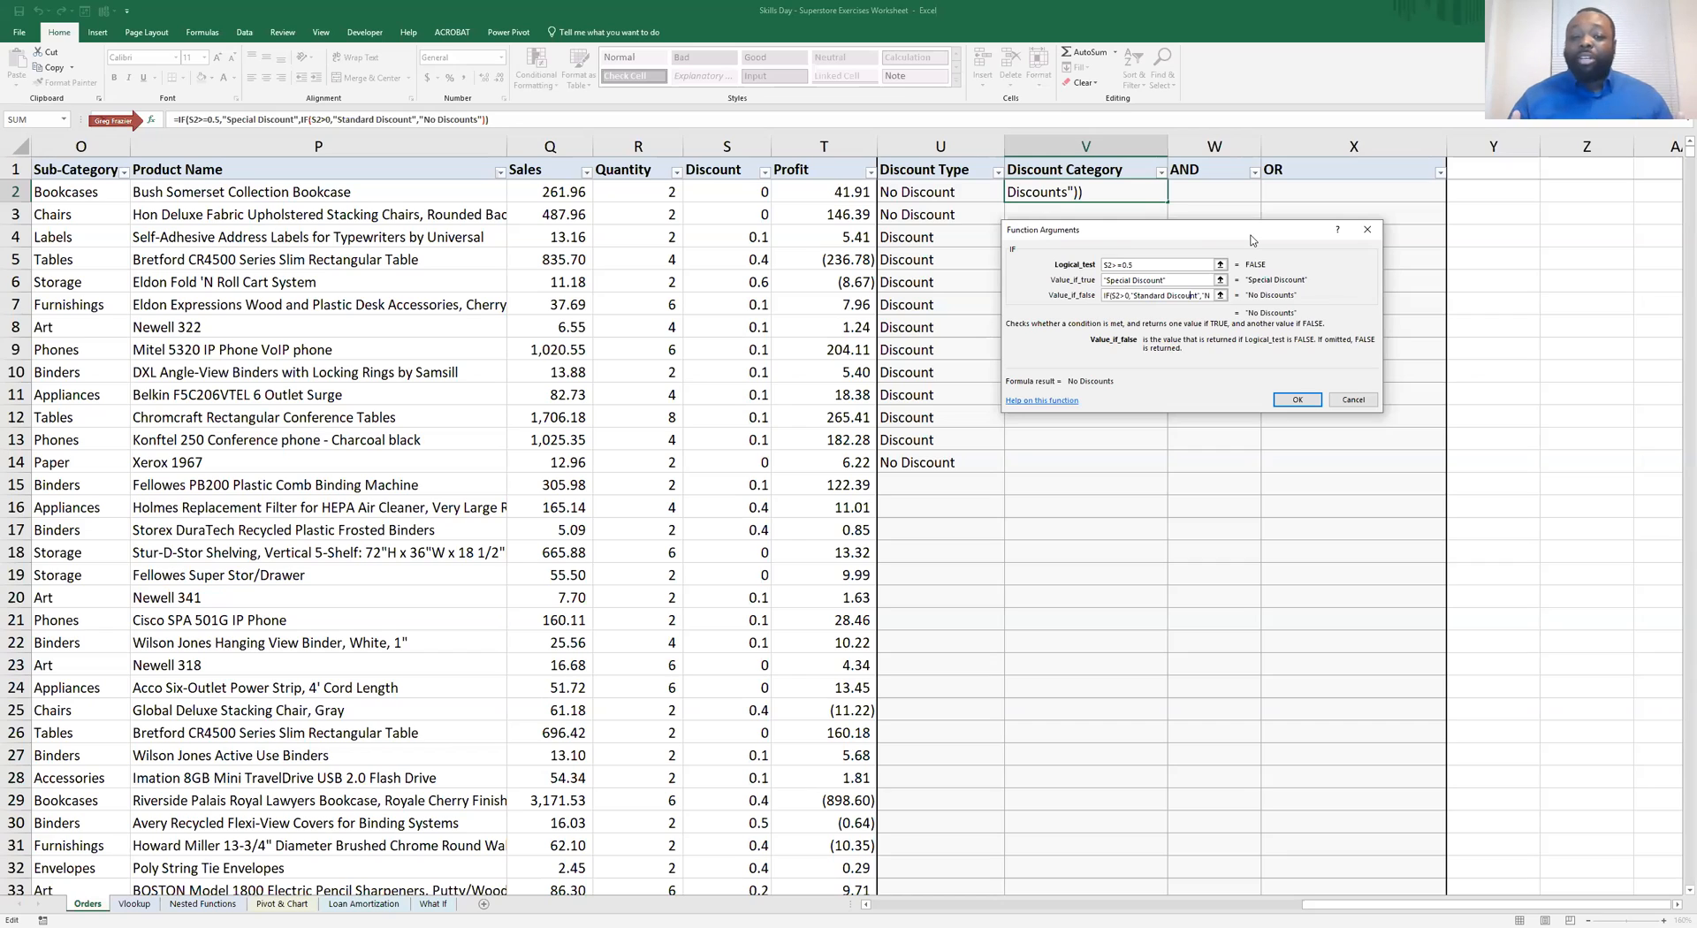
pyautogui.moveTo(1252, 239); pyautogui.dragTo(1262, 242)
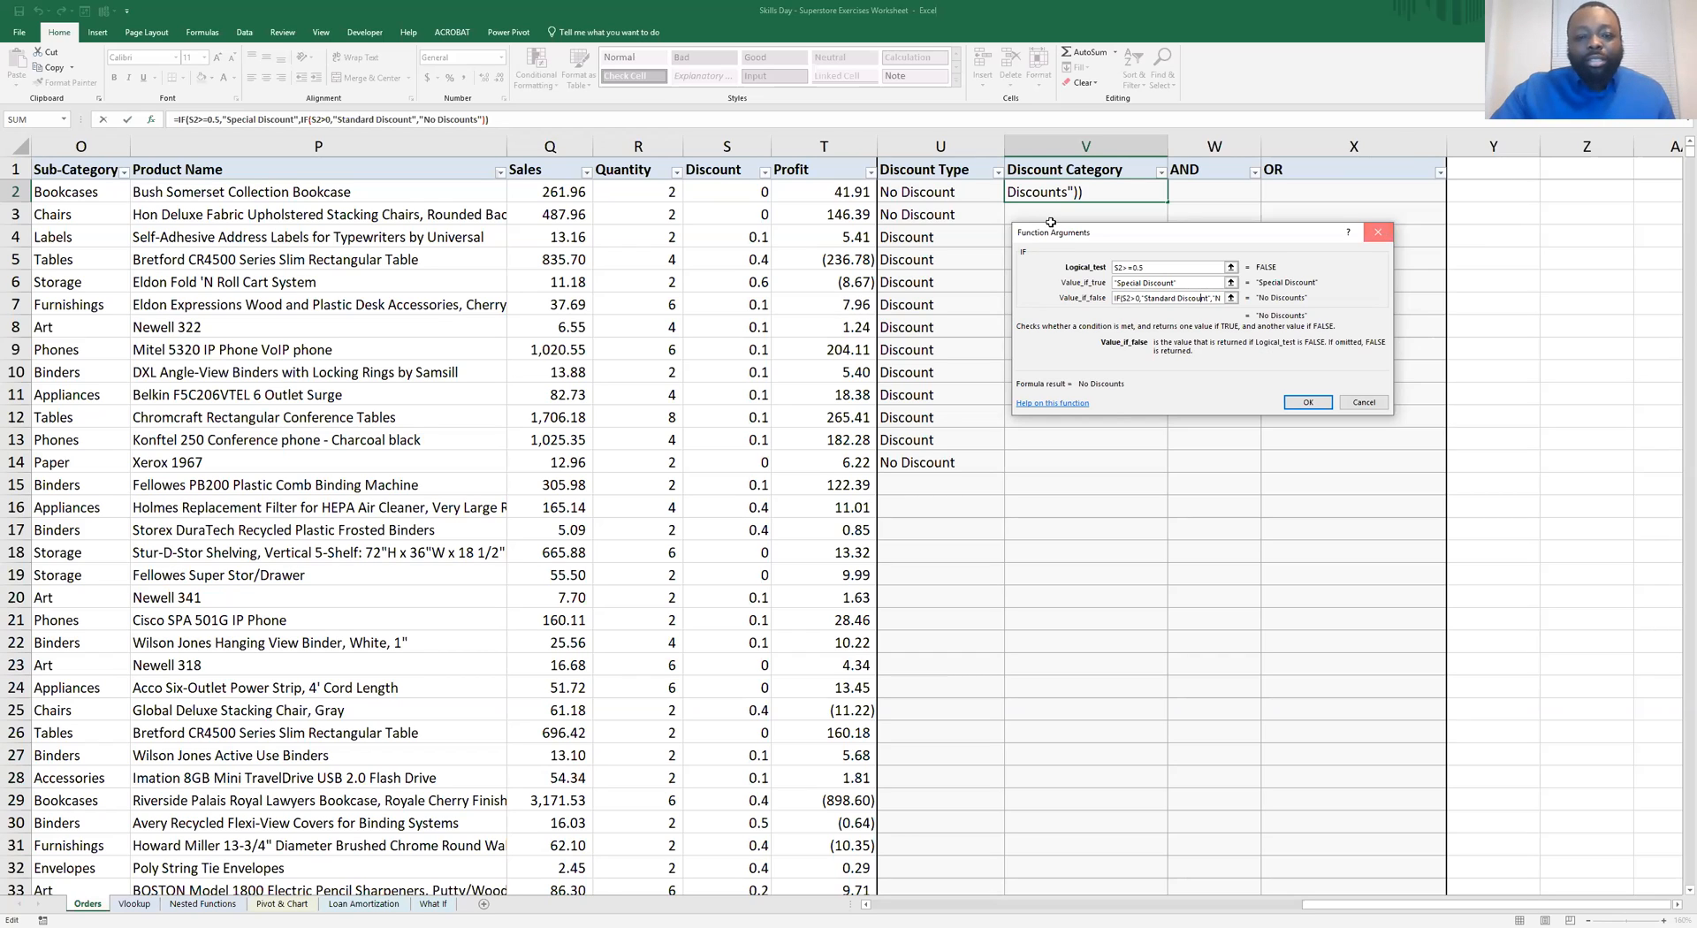
pyautogui.click(1382, 232)
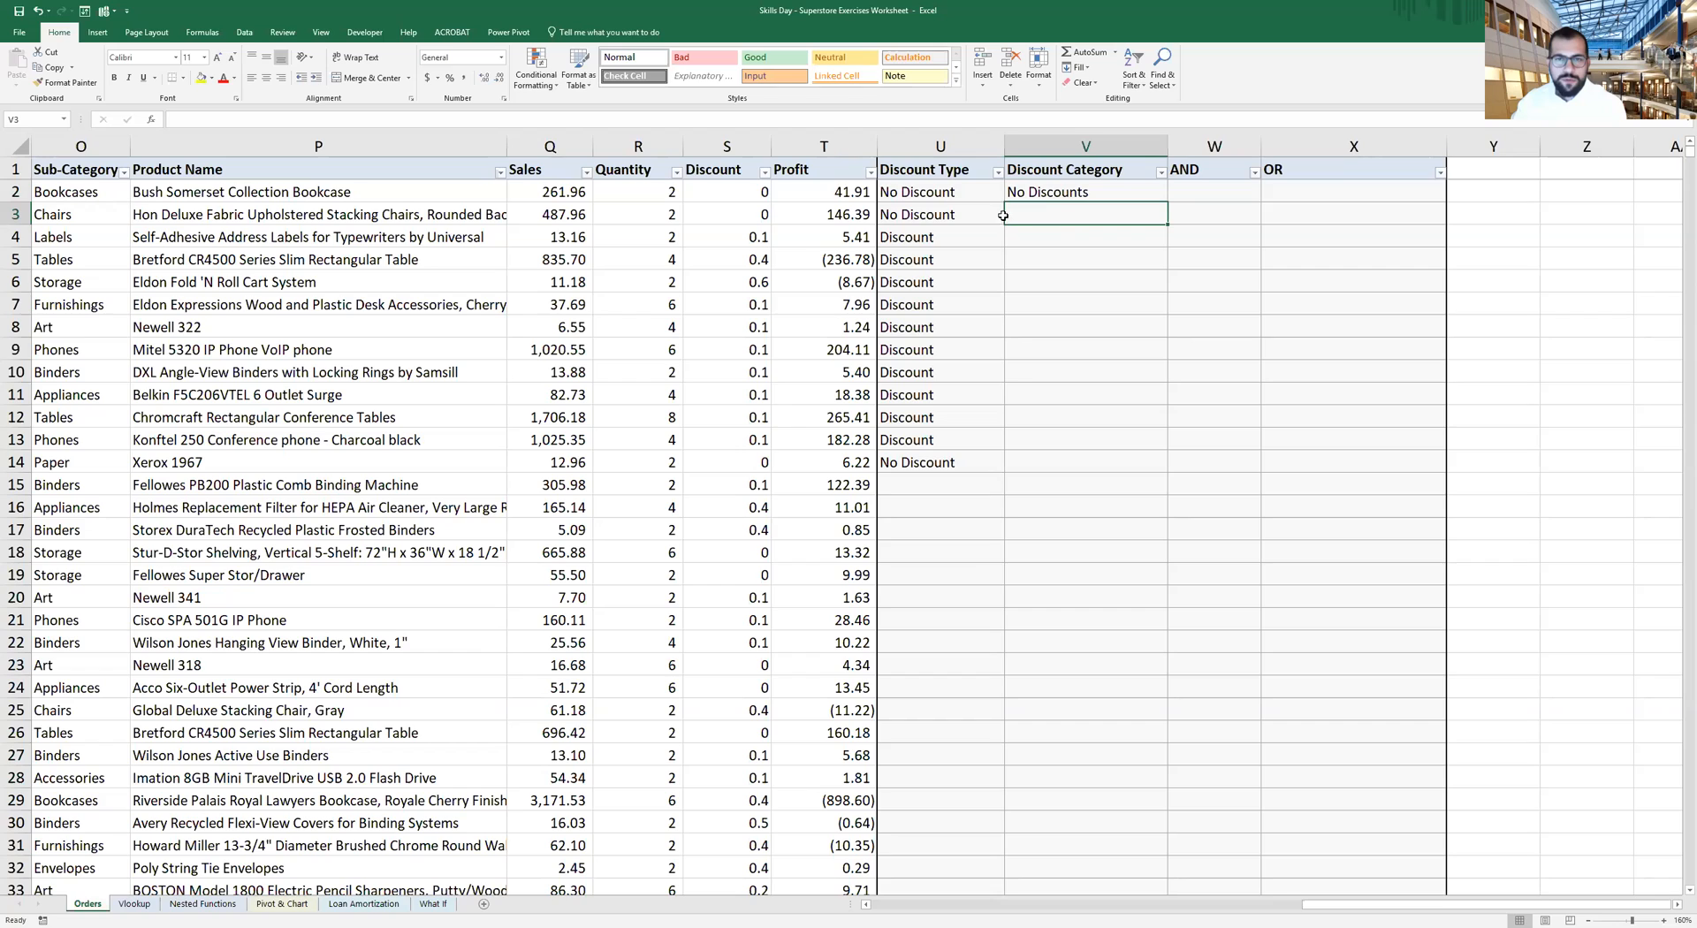
pyautogui.click(1056, 192)
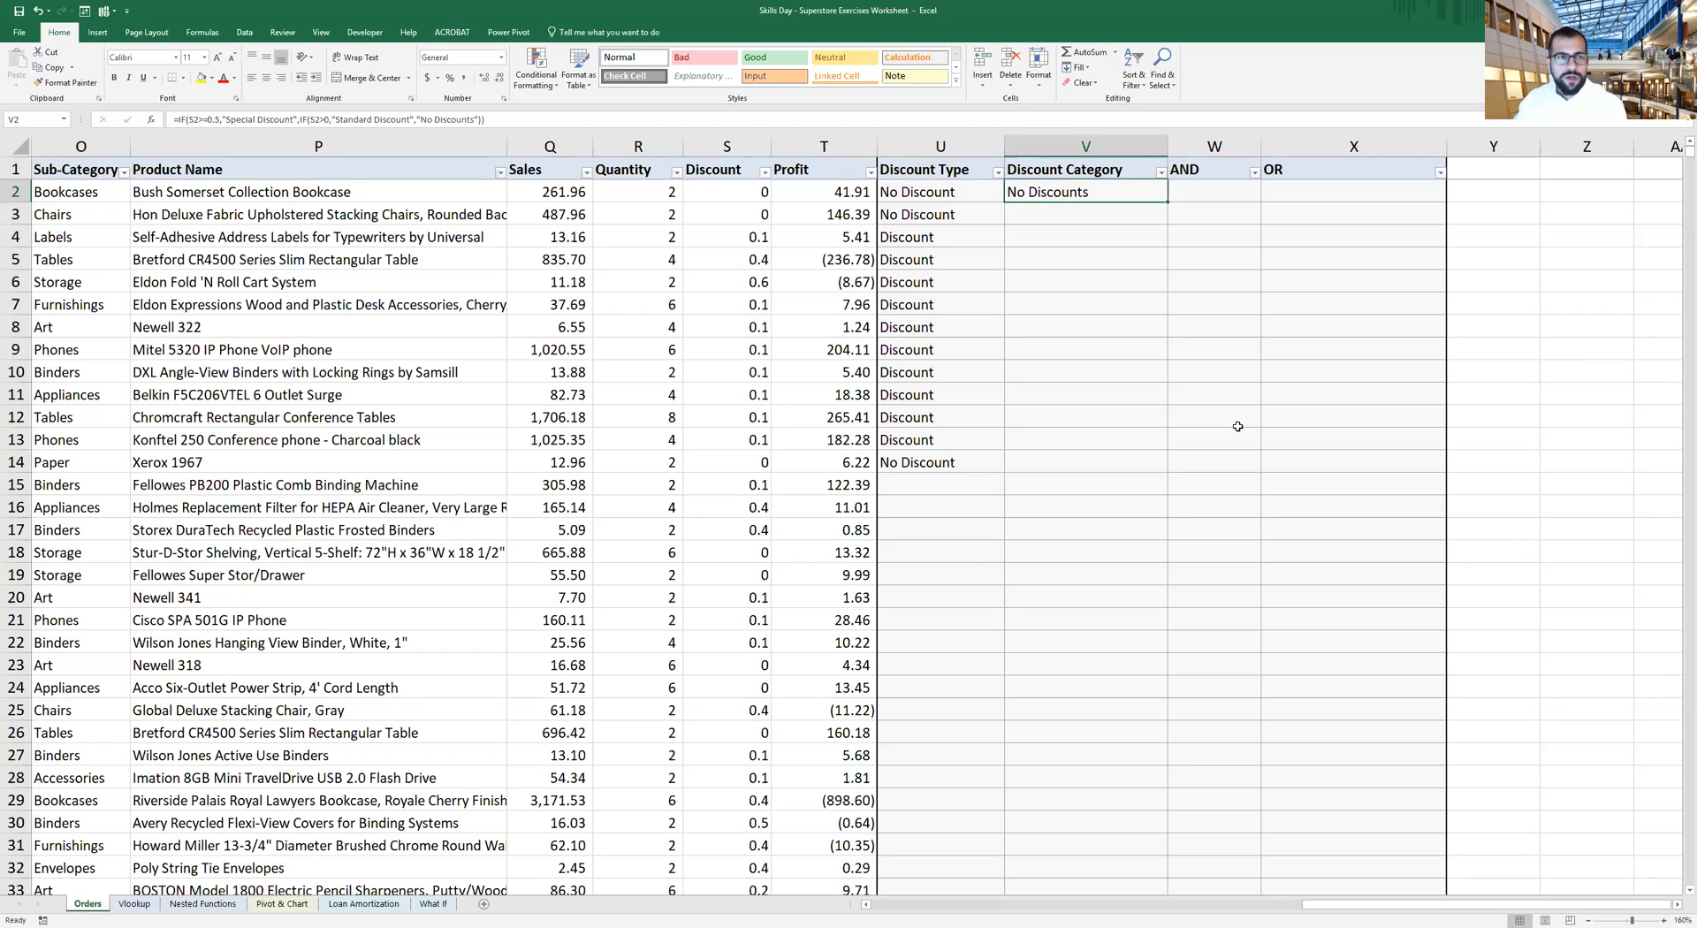
# Read the IF with AND exercise instructions on the Nested Functions sheet and return to the Orders sheet
pyautogui.click(1199, 192)
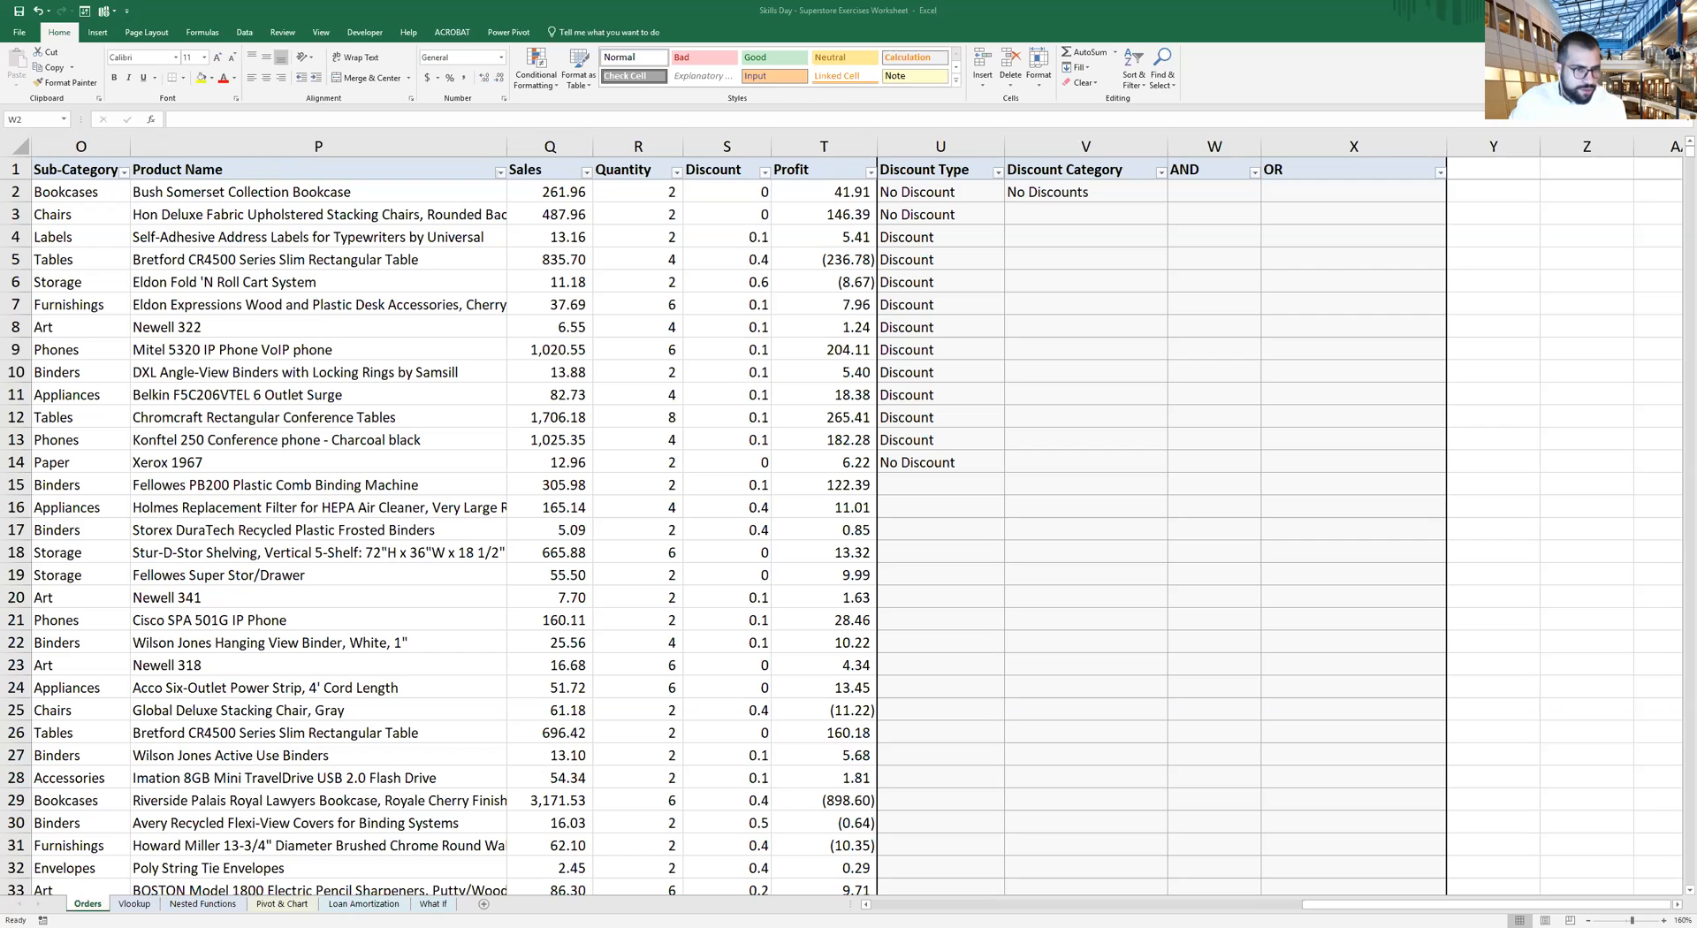
pyautogui.click(203, 904)
pyautogui.scroll(1, 250, 442)
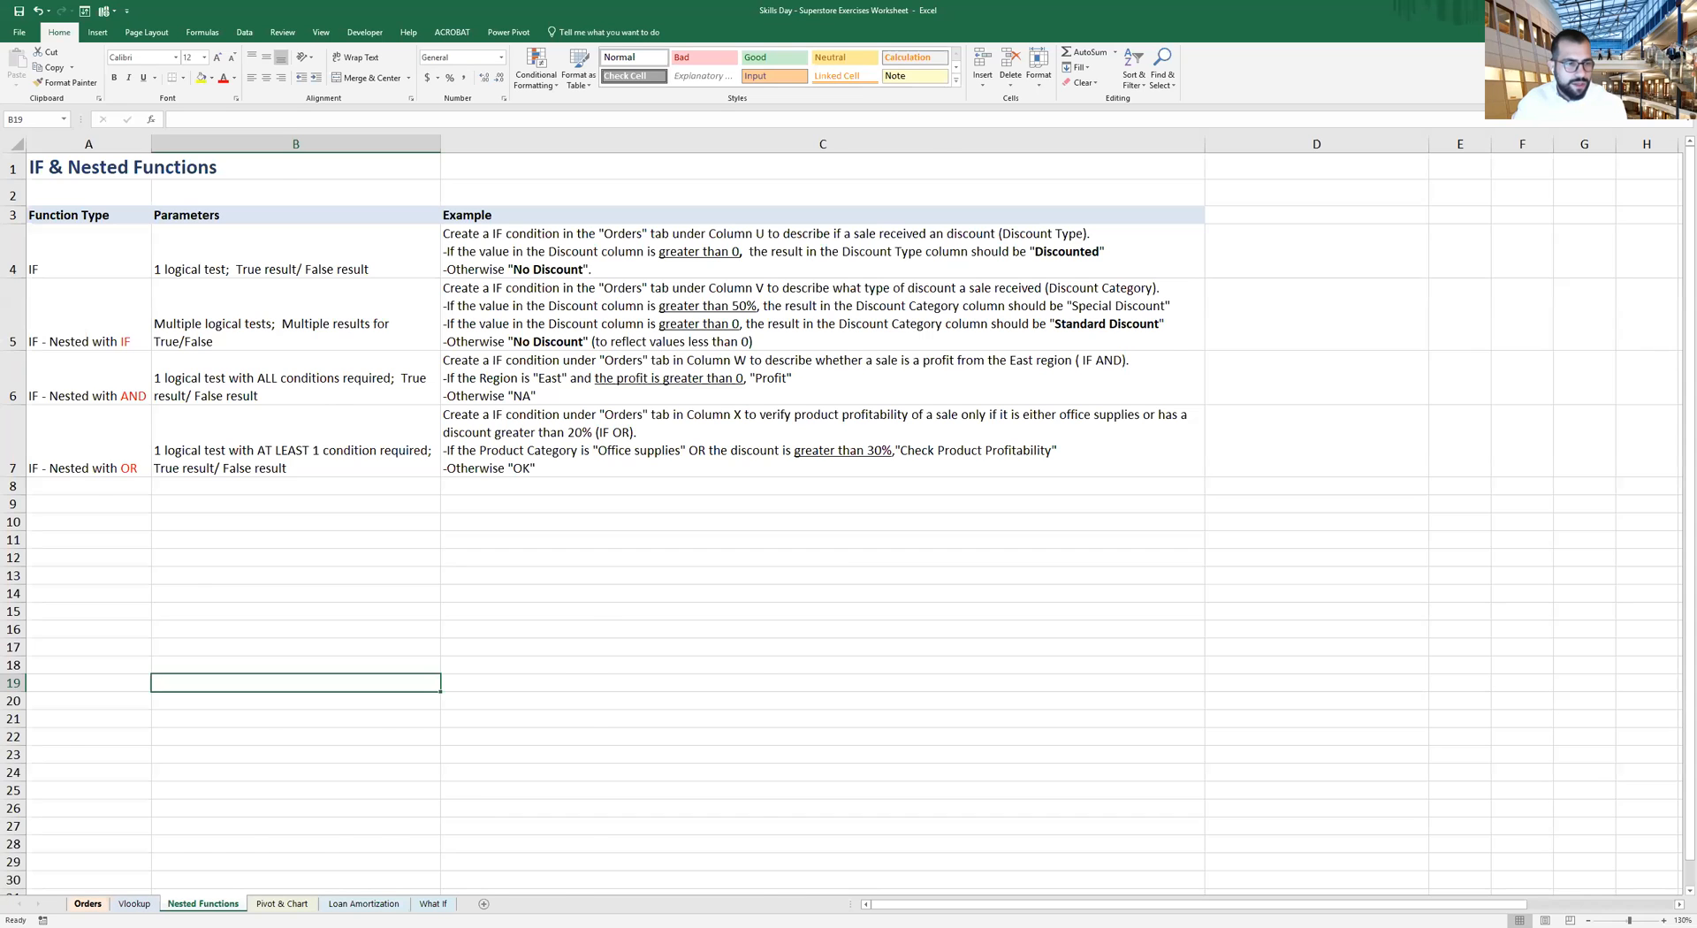
pyautogui.click(88, 903)
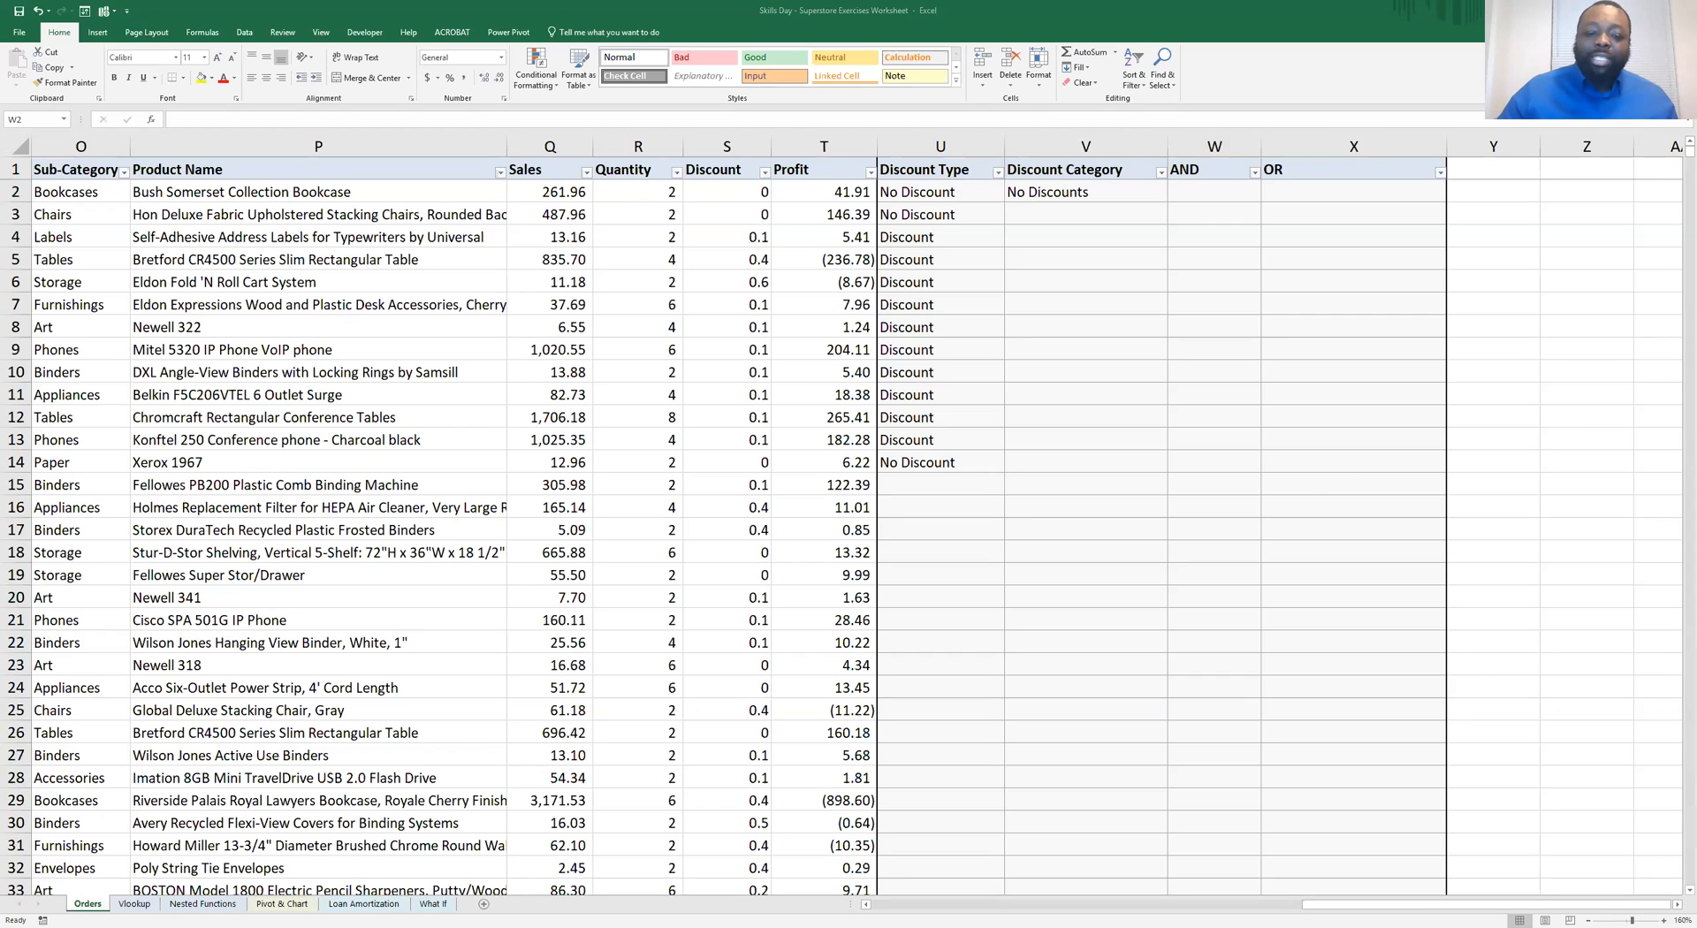
# Inspect the Discount Type formulas in cells U14, U2, U3 and U4
pyautogui.click(1031, 259)
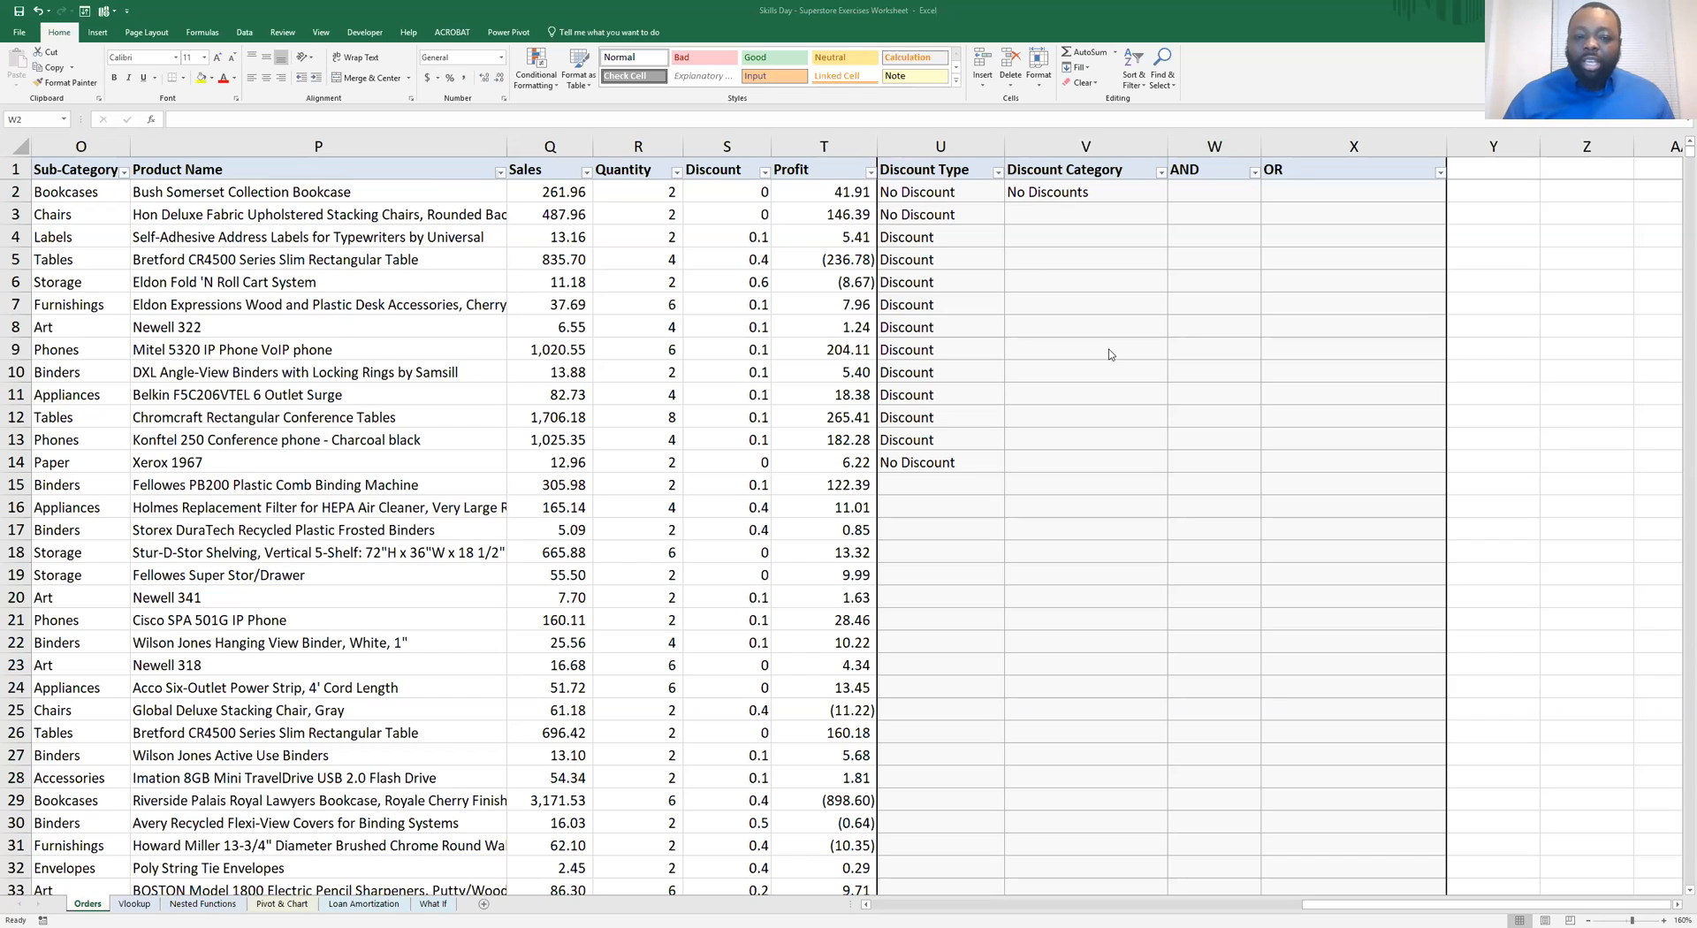
pyautogui.click(1043, 256)
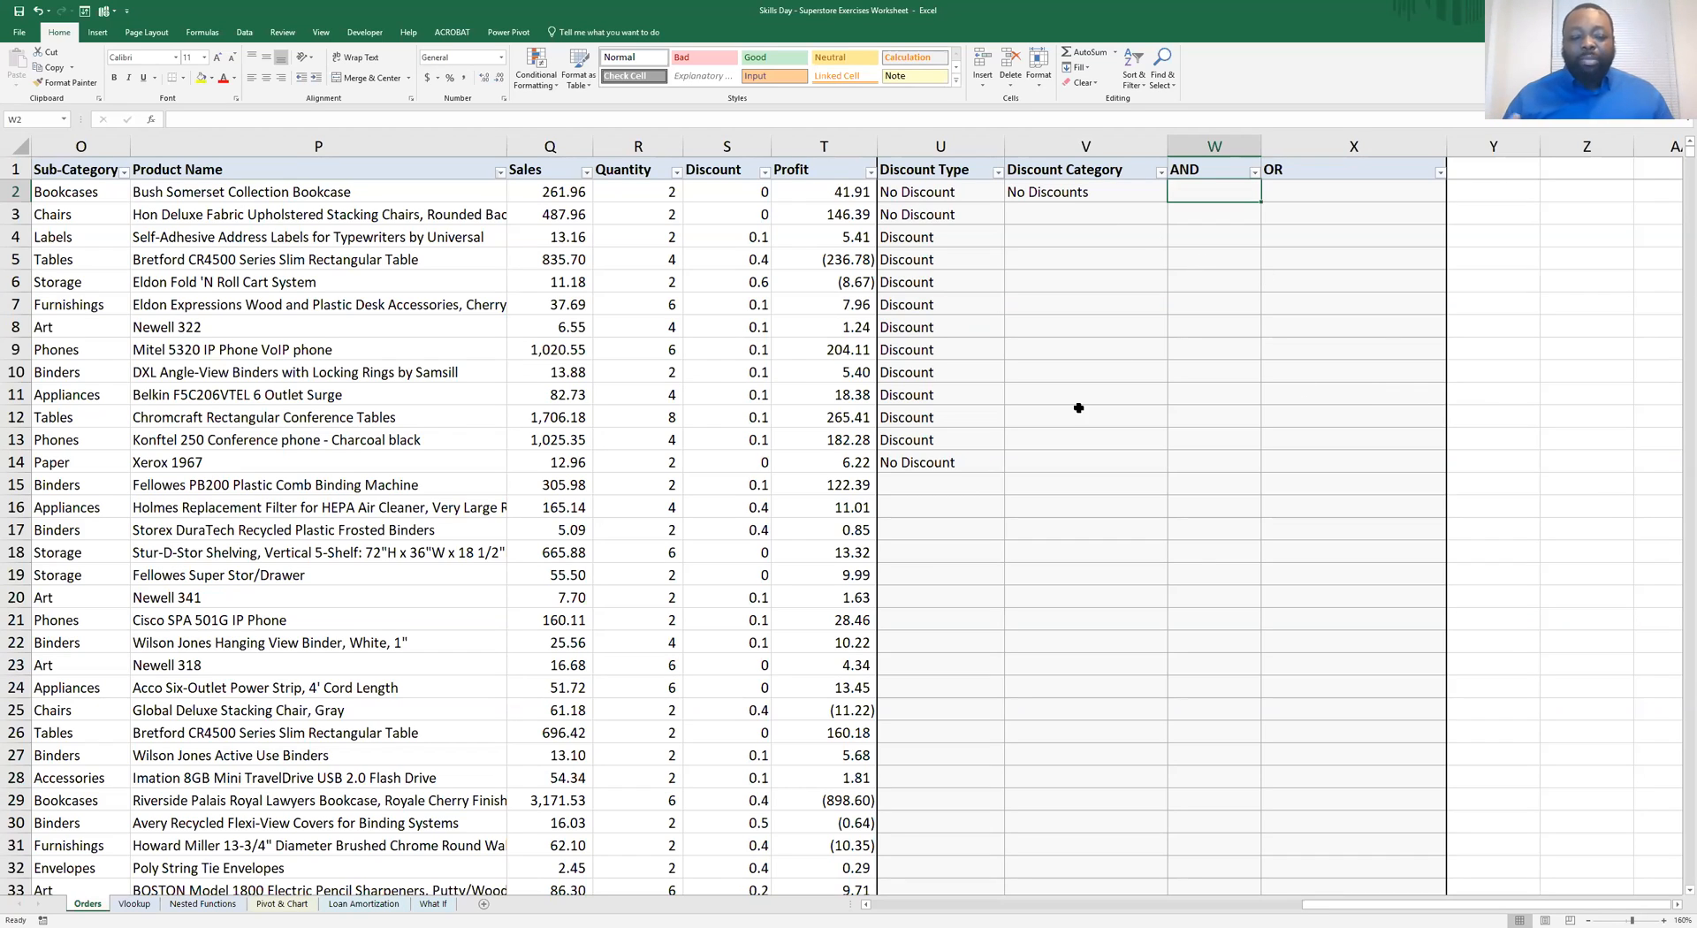
pyautogui.click(966, 462)
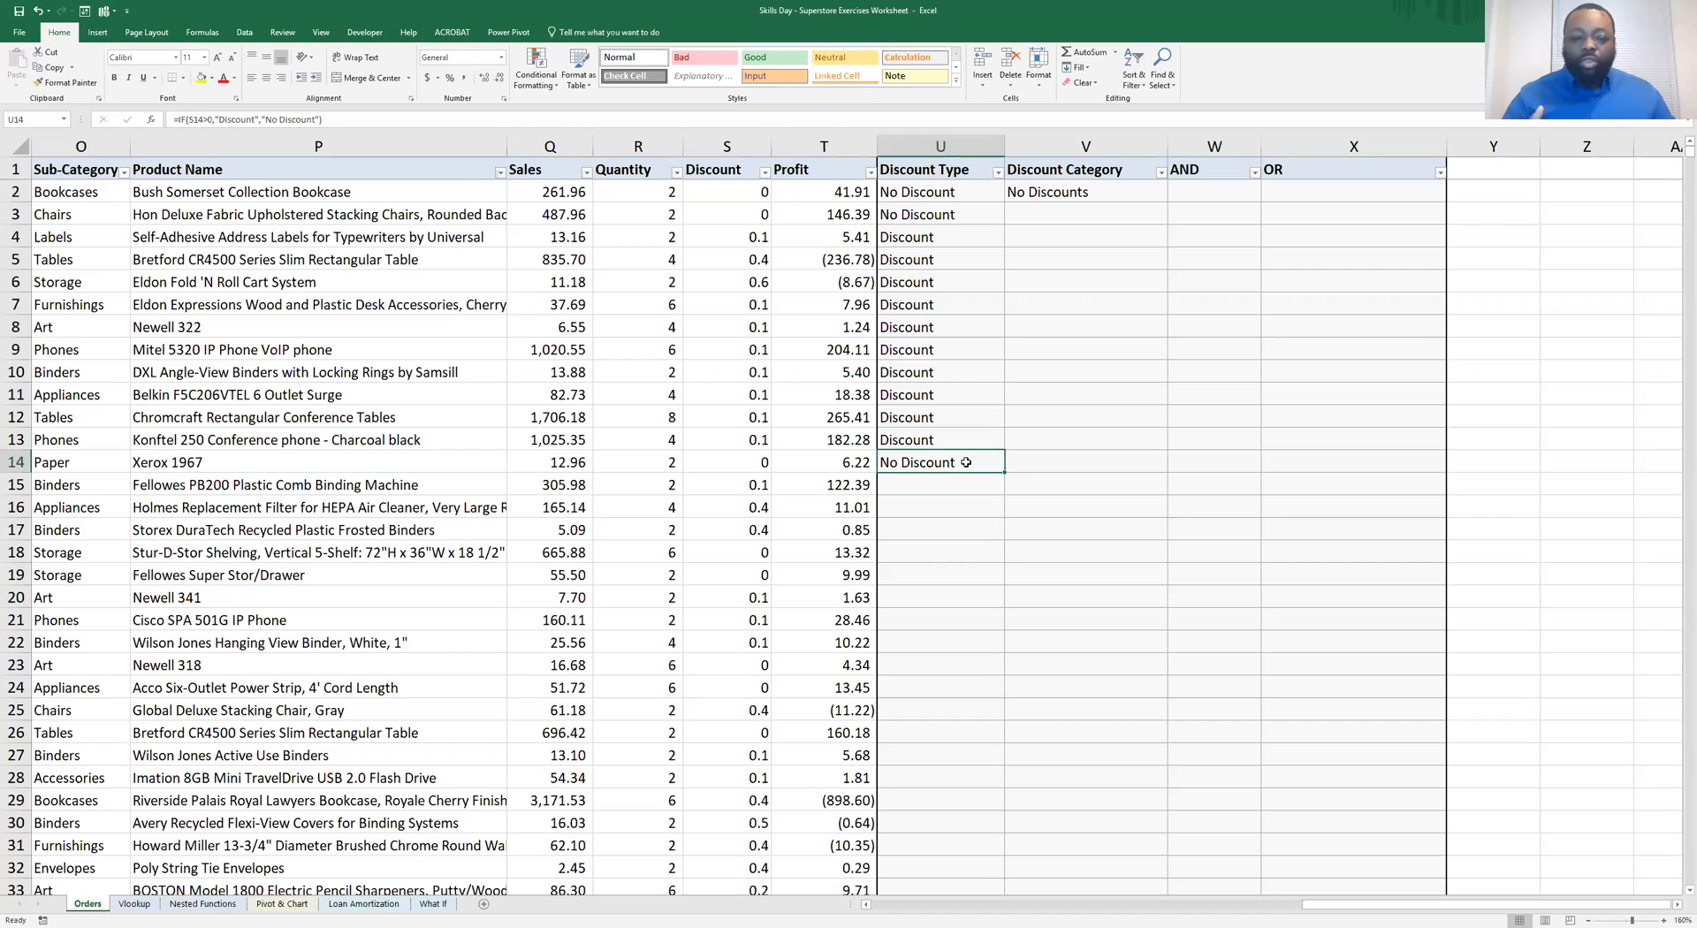
pyautogui.click(940, 190)
pyautogui.click(945, 211)
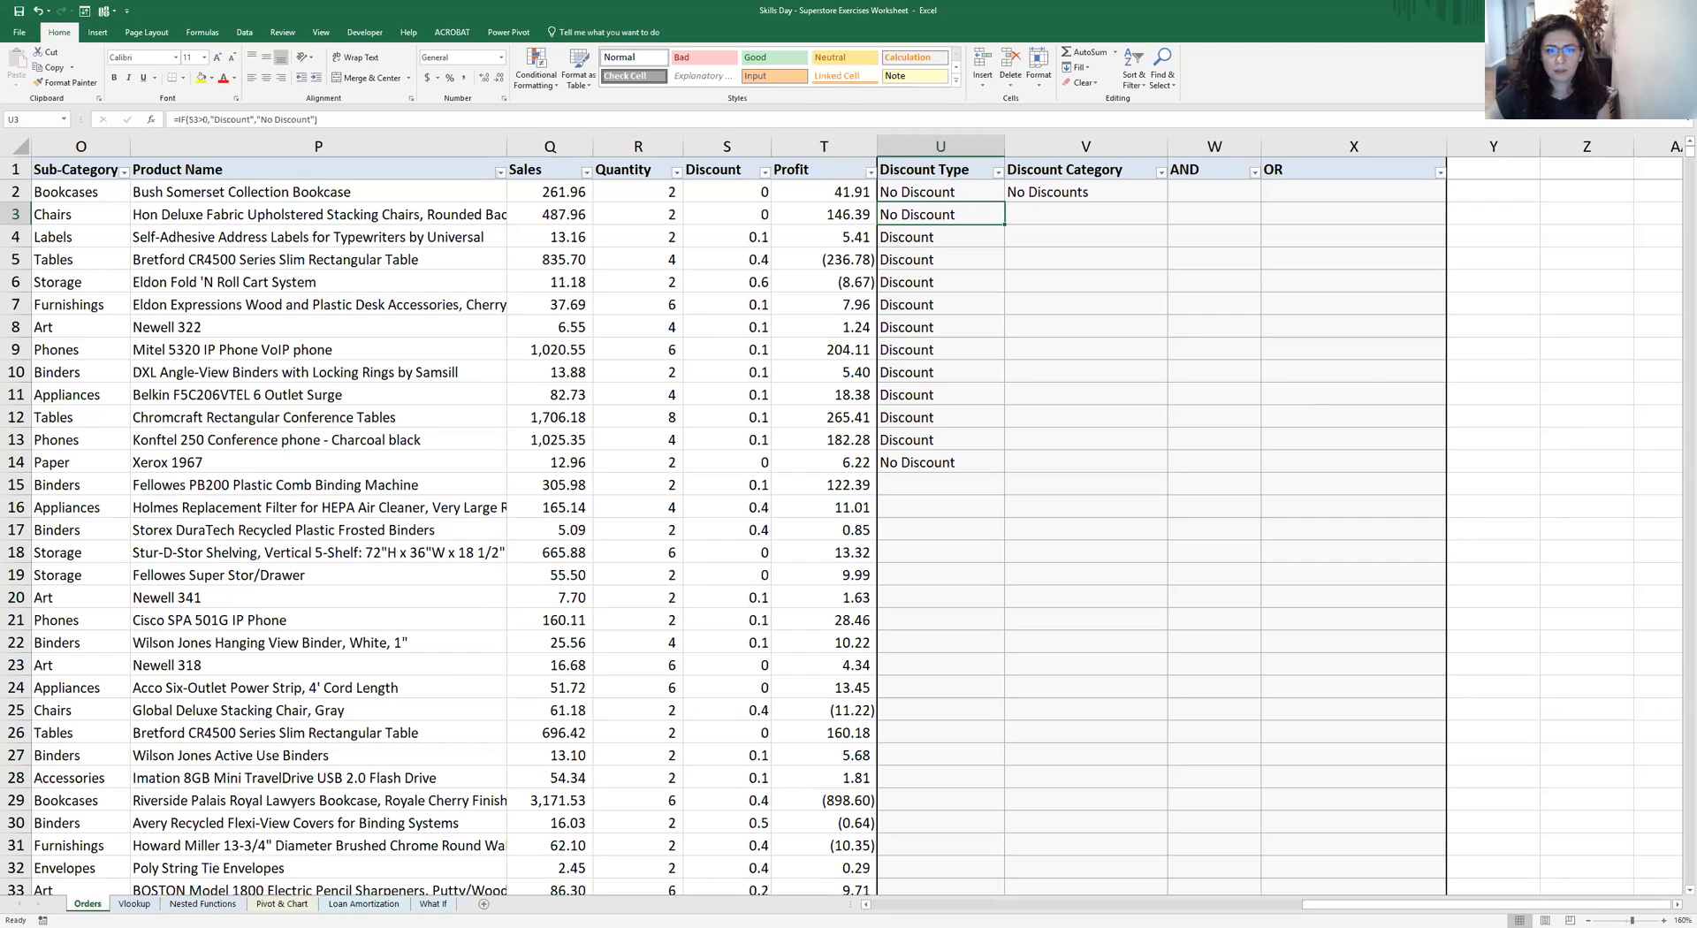
pyautogui.click(934, 236)
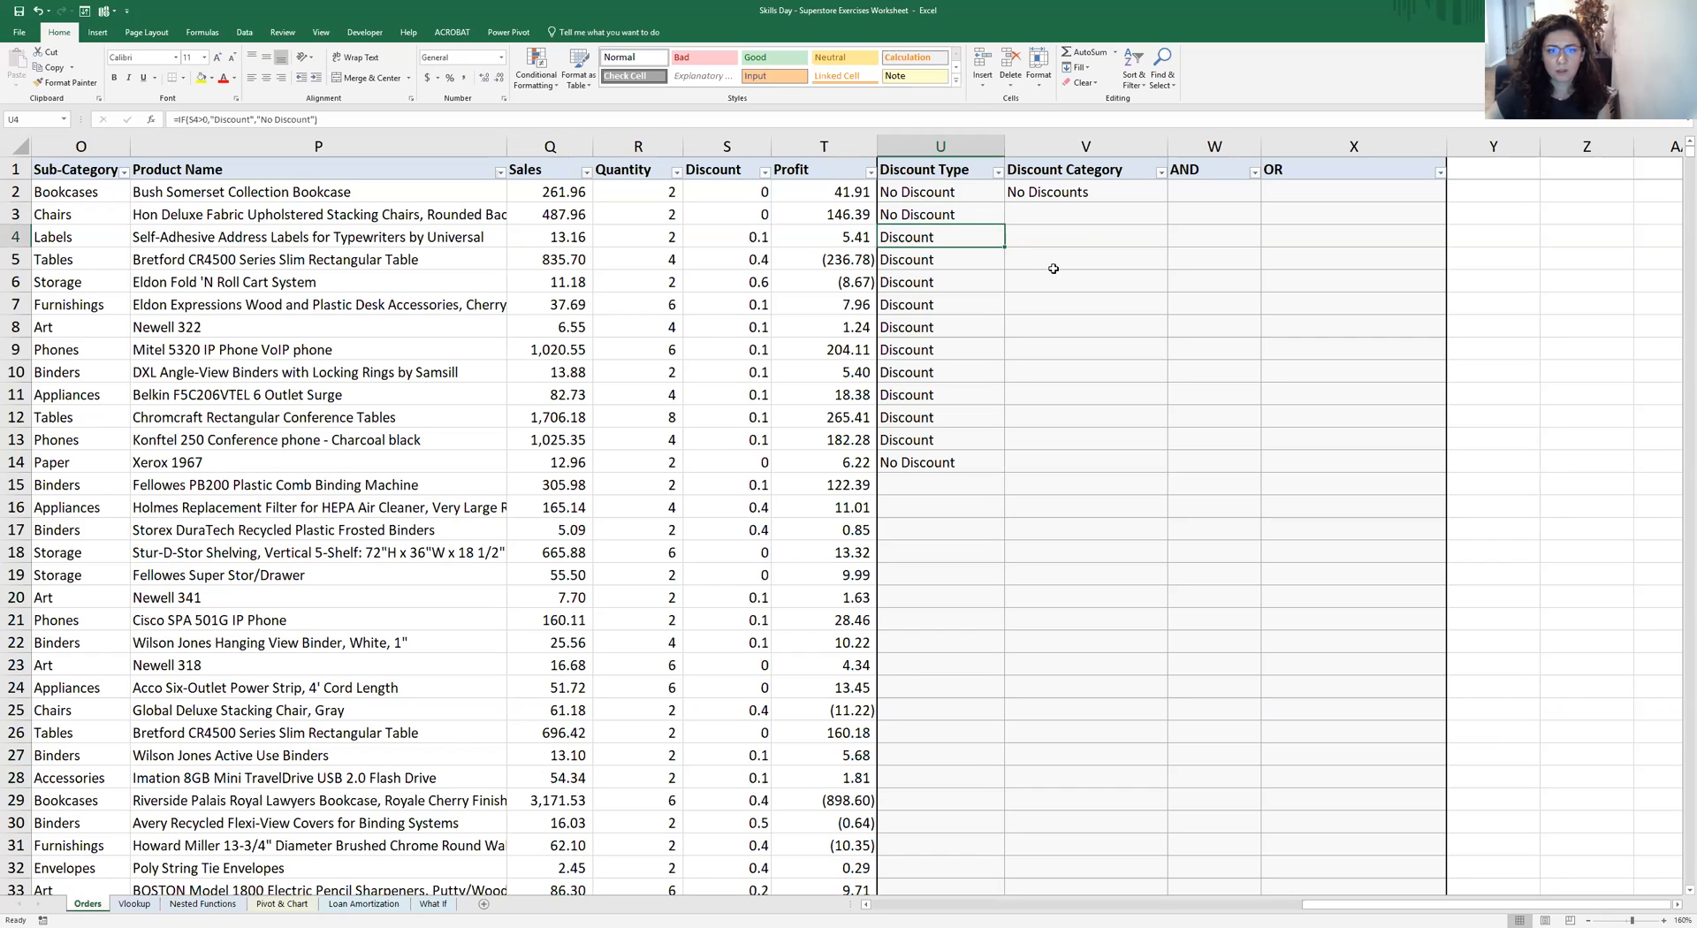
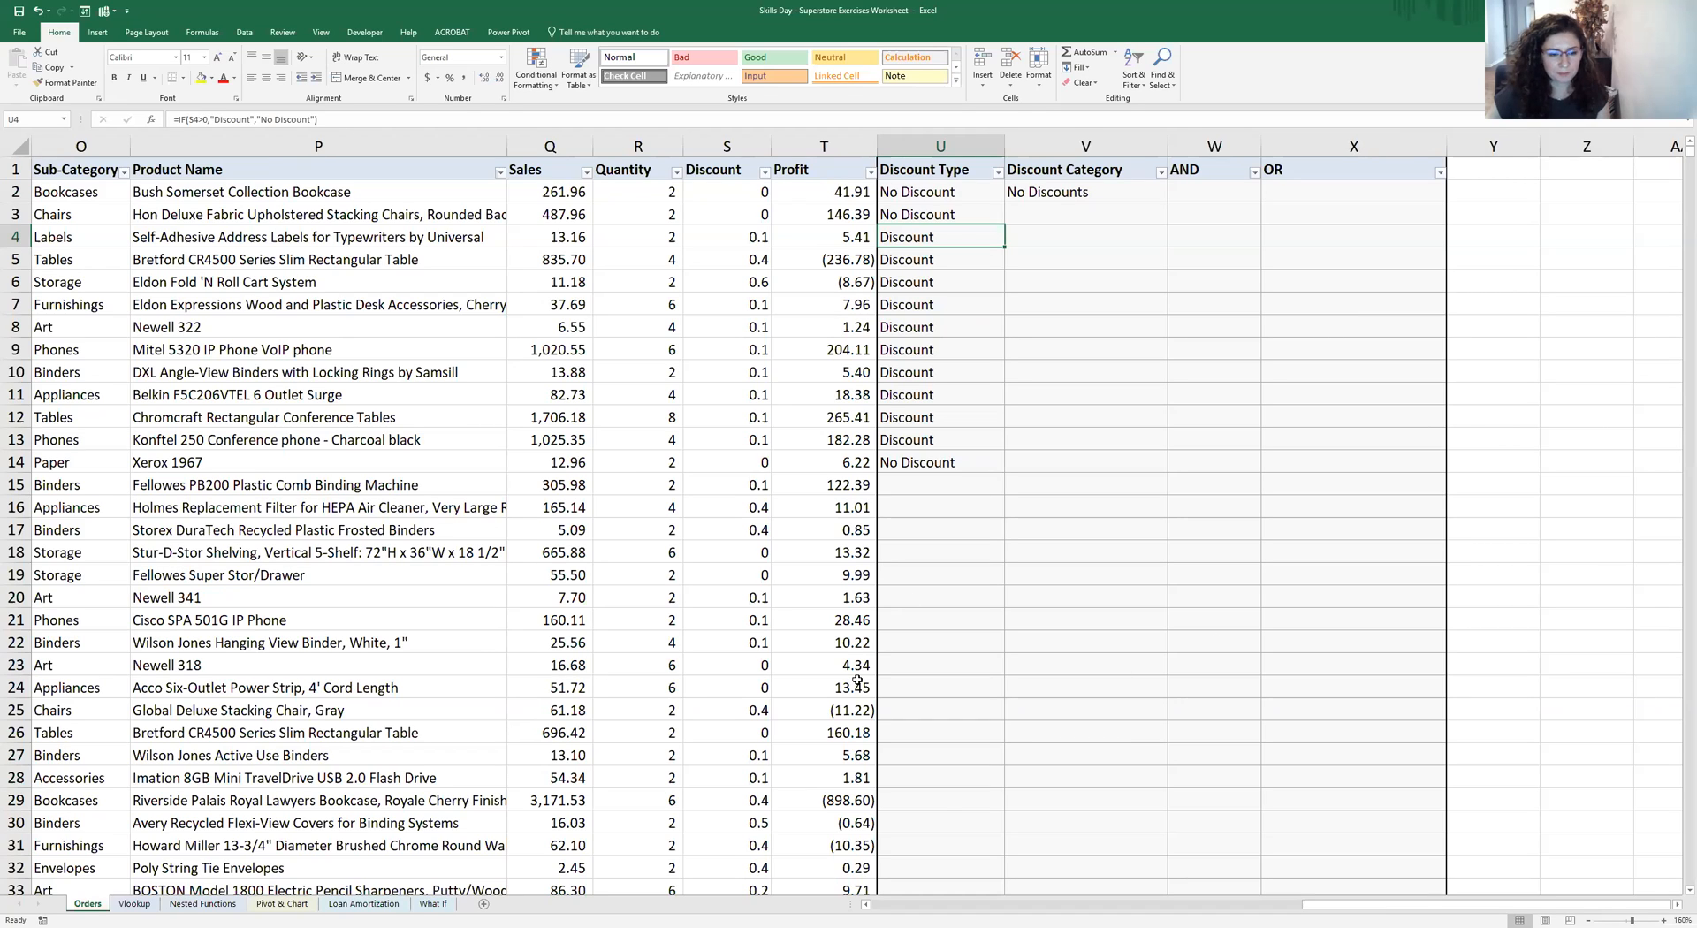
# Review the pivot table and chart exercises on the Pivot & Chart sheet and return to the Orders data
pyautogui.press('Down')
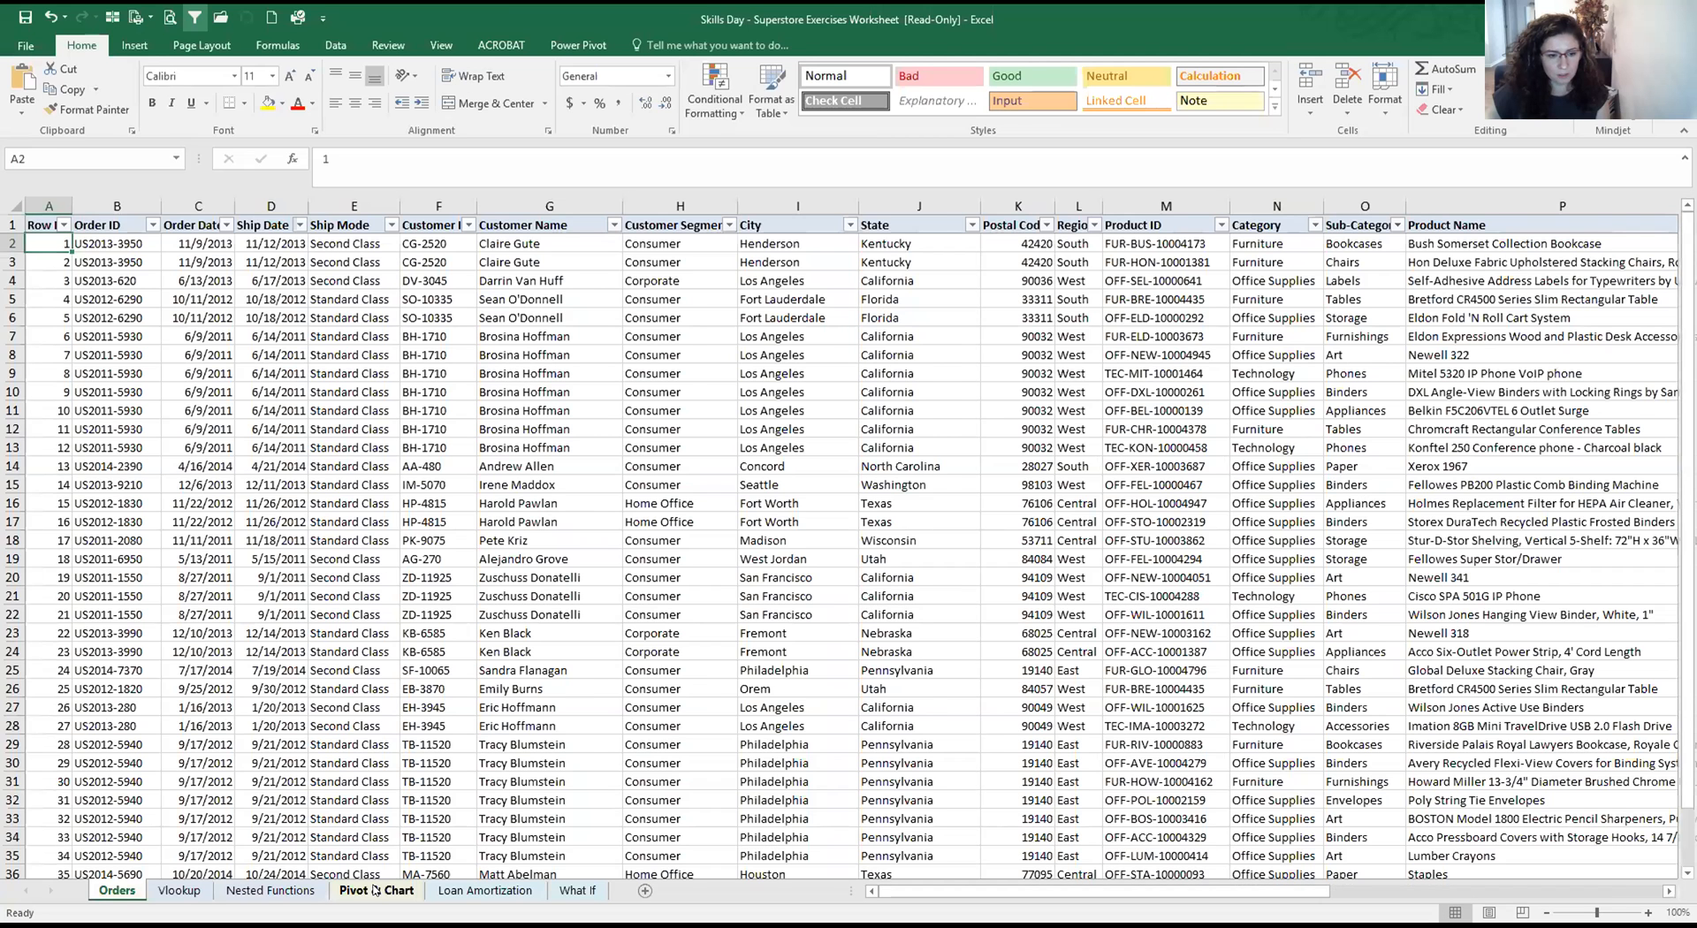
pyautogui.click(373, 886)
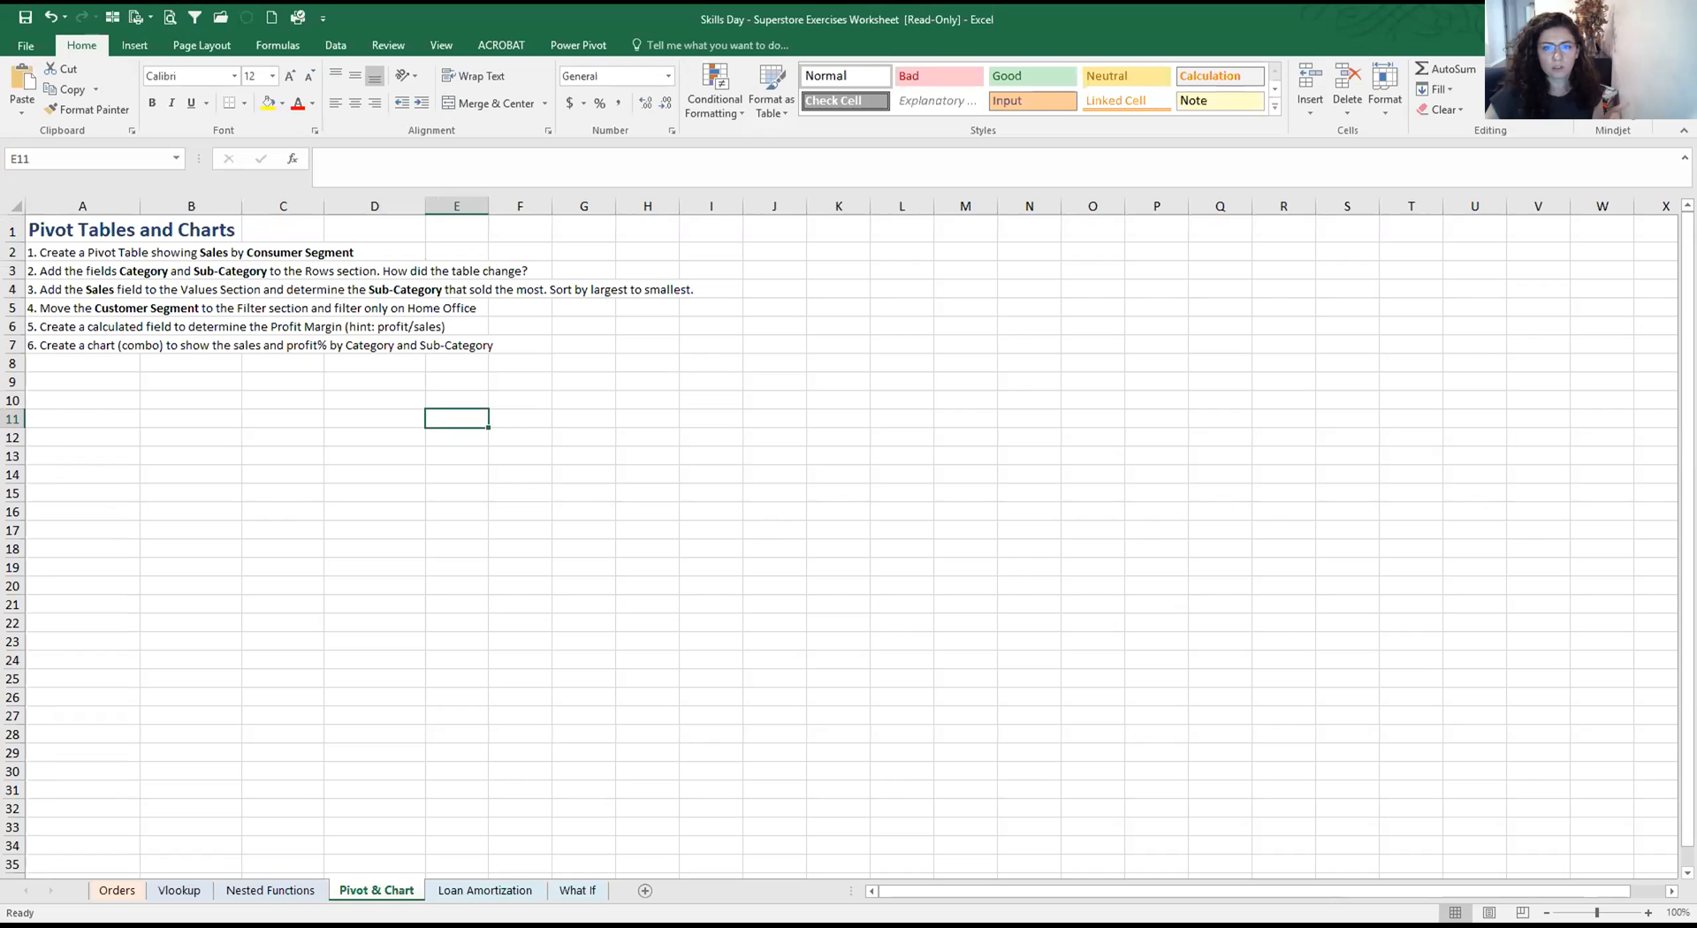
pyautogui.click(117, 890)
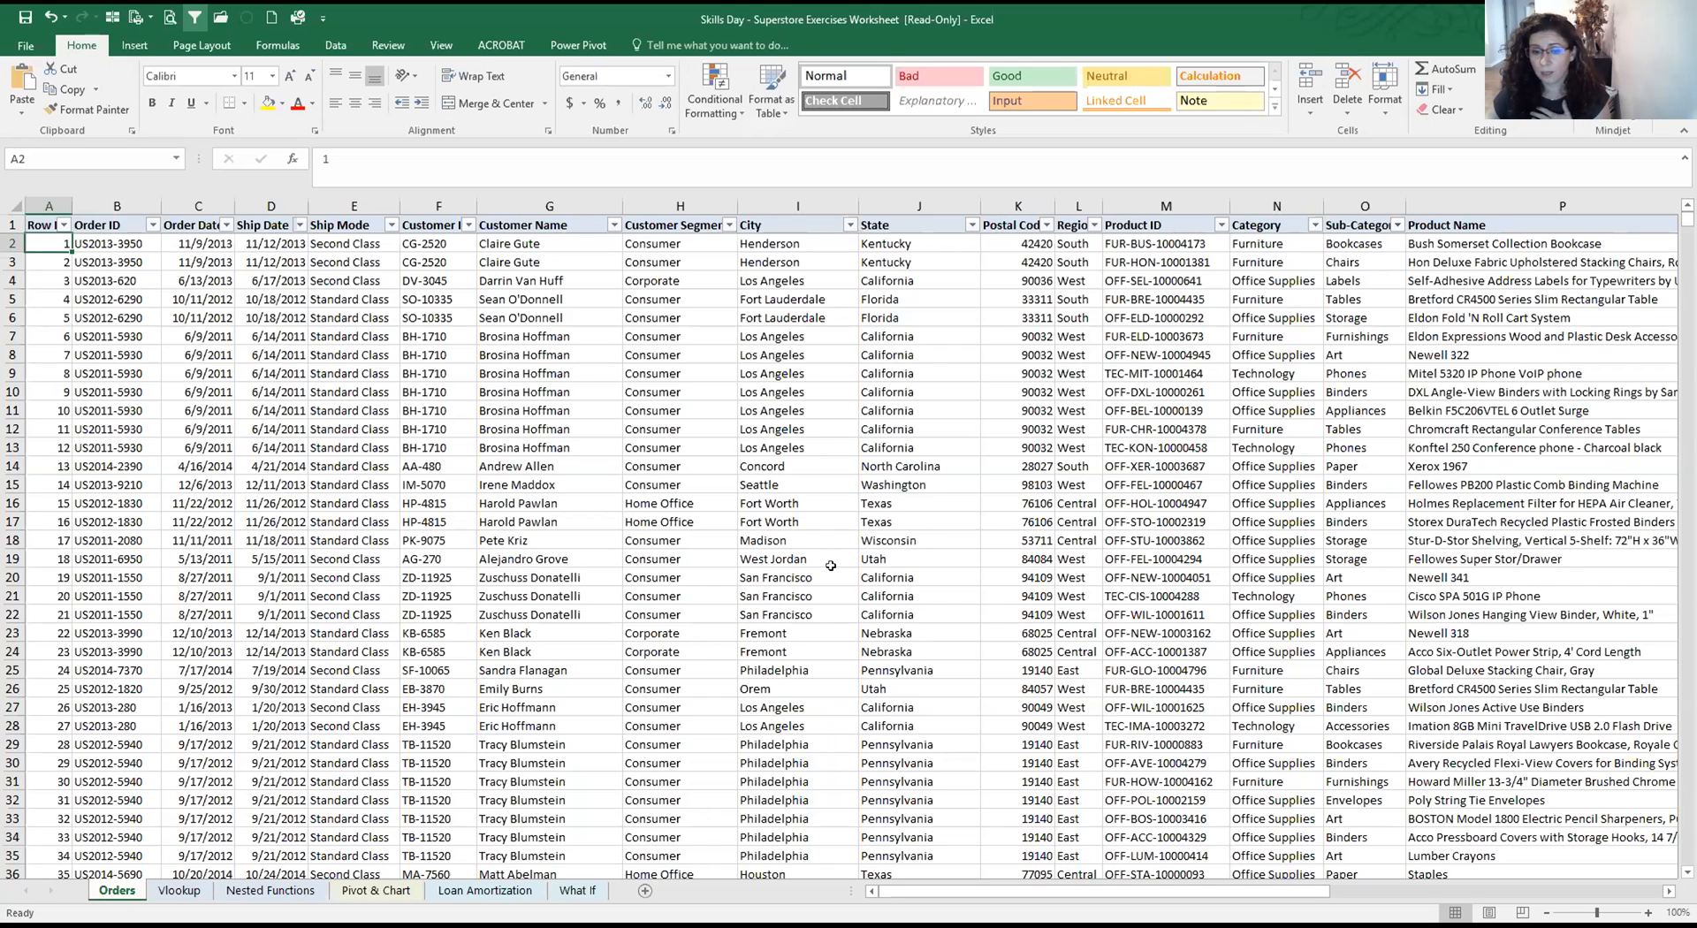
pyautogui.click(358, 890)
pyautogui.click(314, 892)
pyautogui.click(162, 891)
pyautogui.click(107, 893)
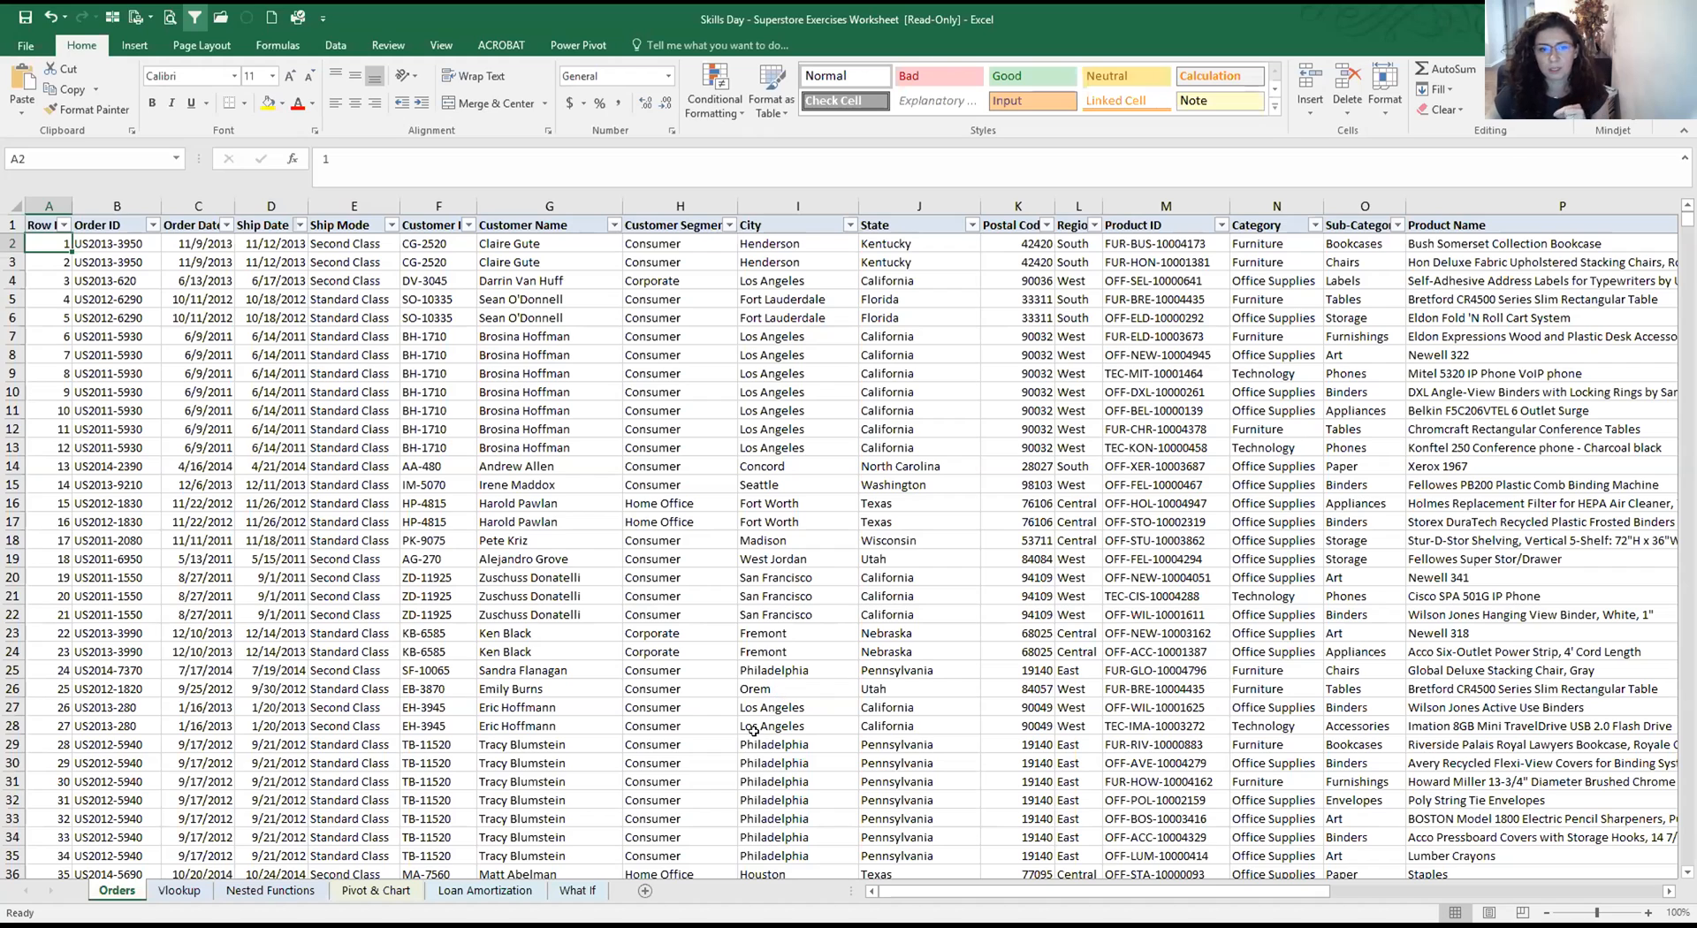
# Start a pivot table at cell A9 of the Pivot & Chart sheet
pyautogui.click(369, 895)
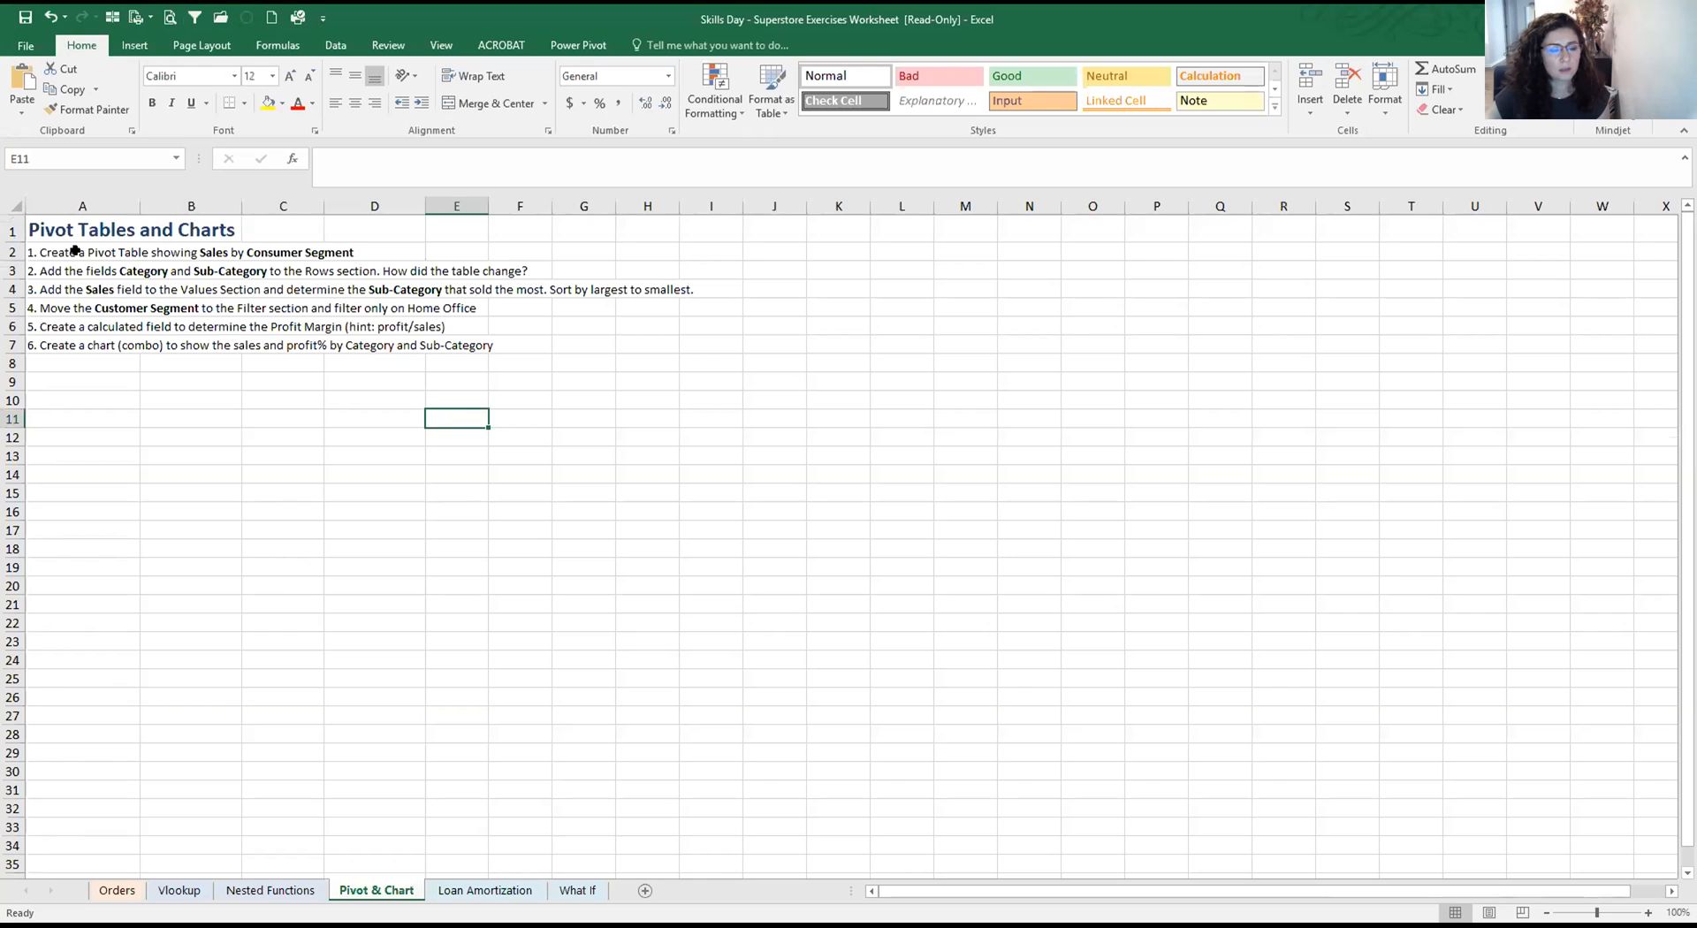
pyautogui.click(53, 363)
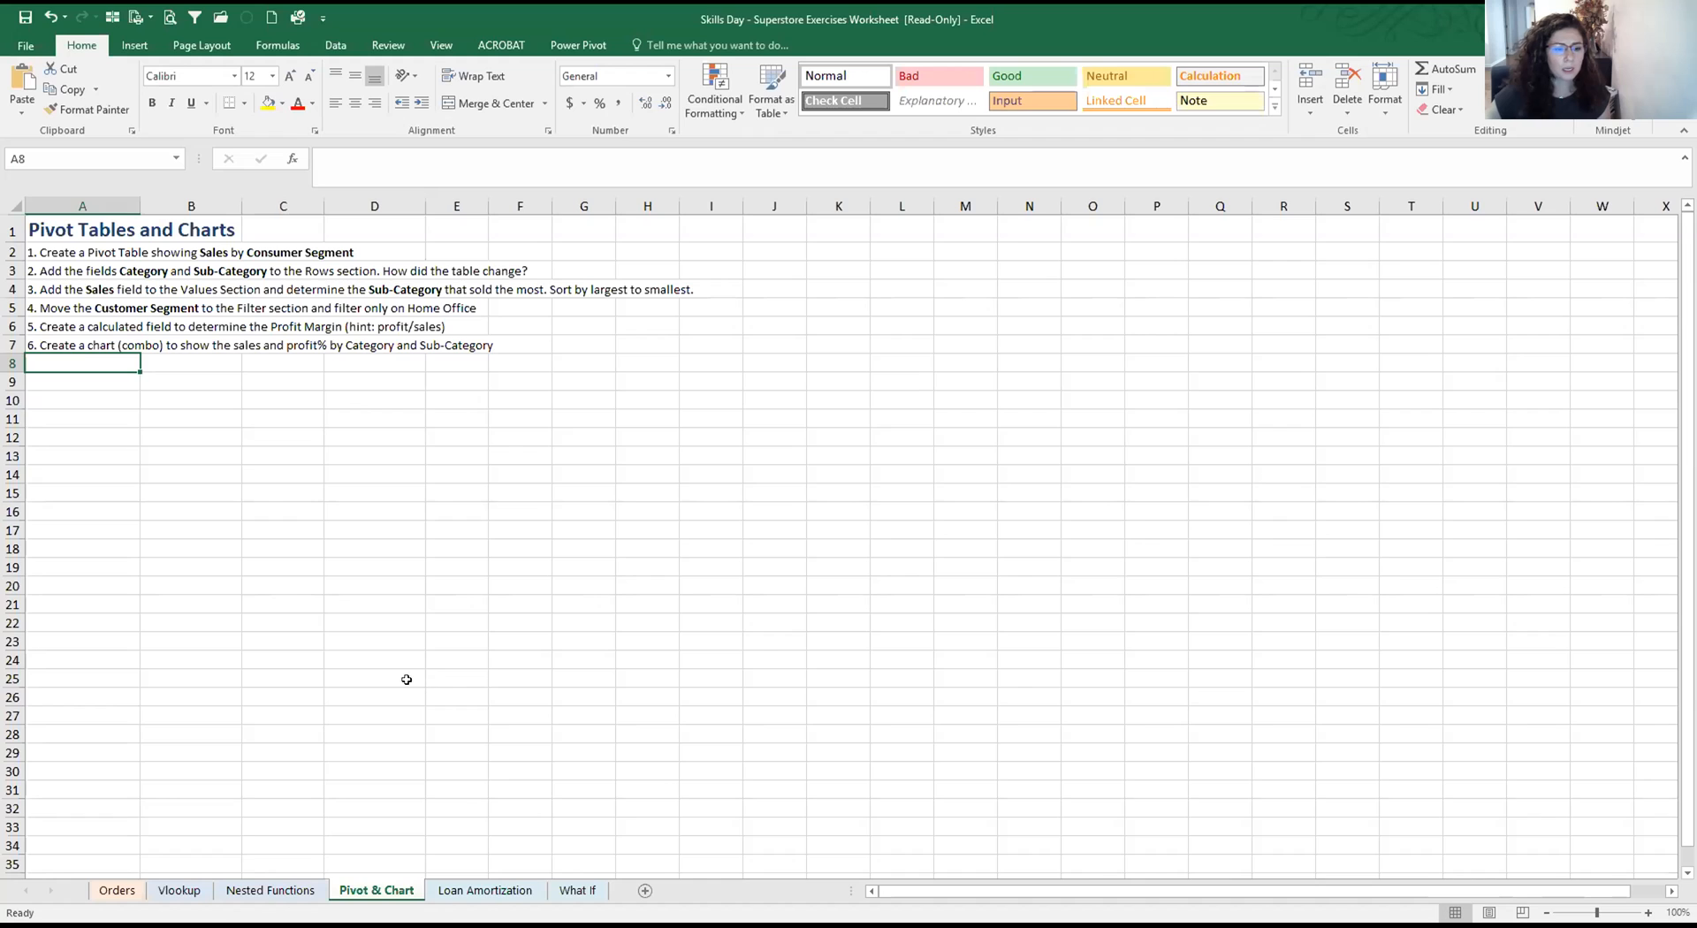
pyautogui.click(88, 399)
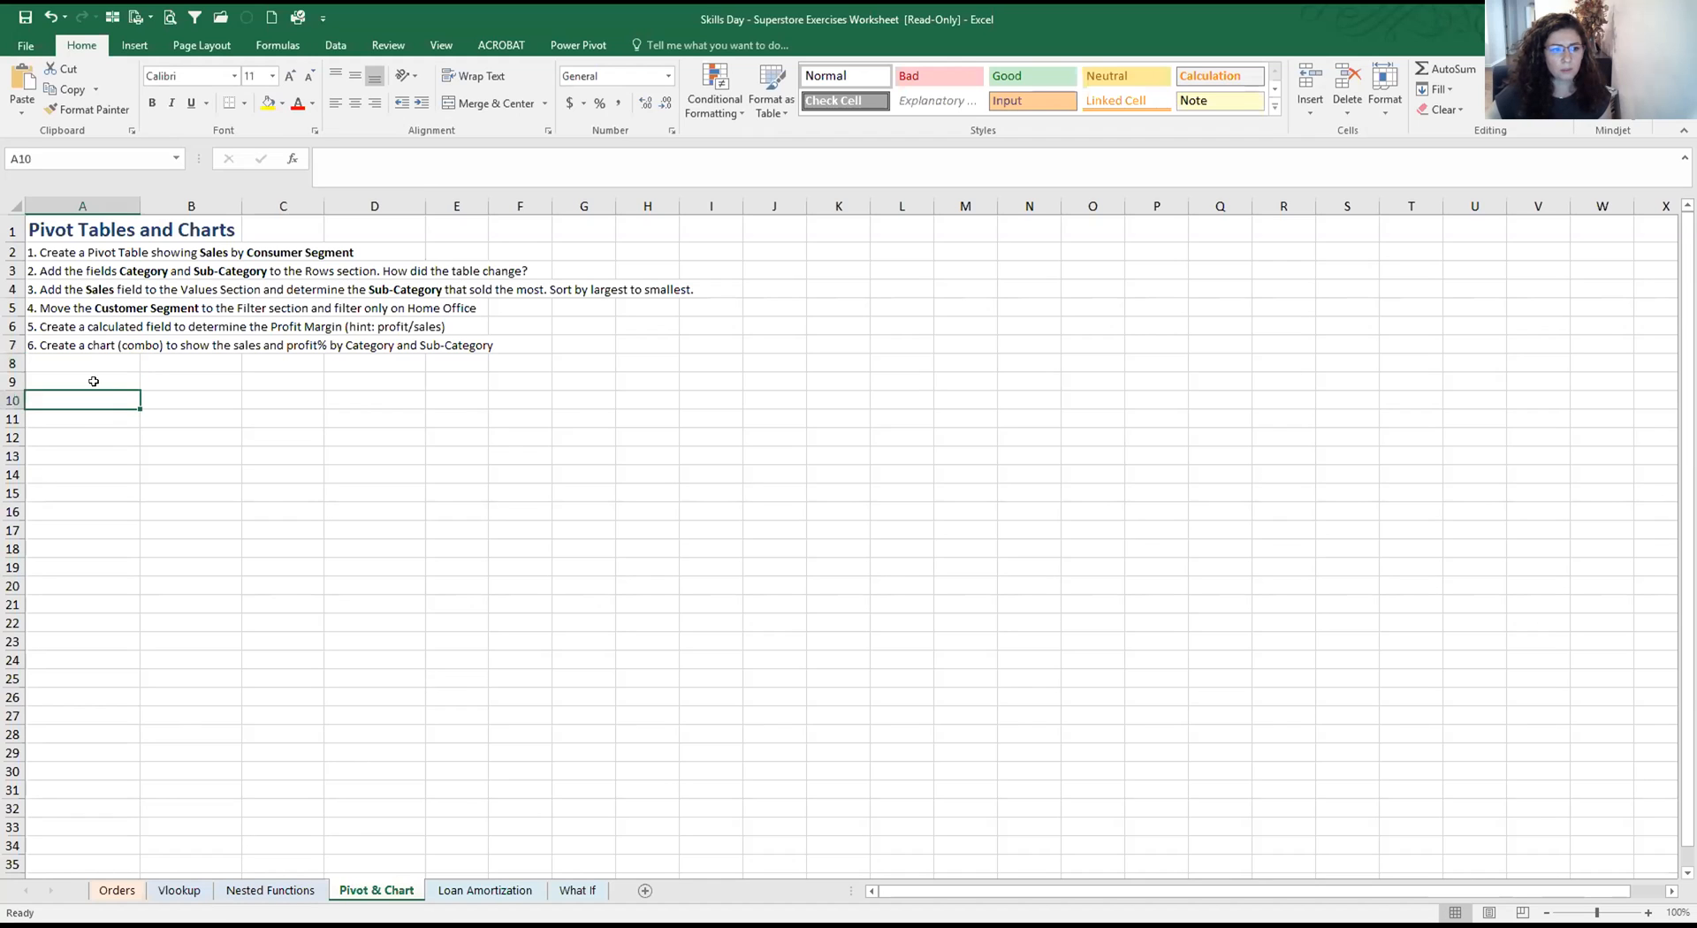
pyautogui.click(97, 381)
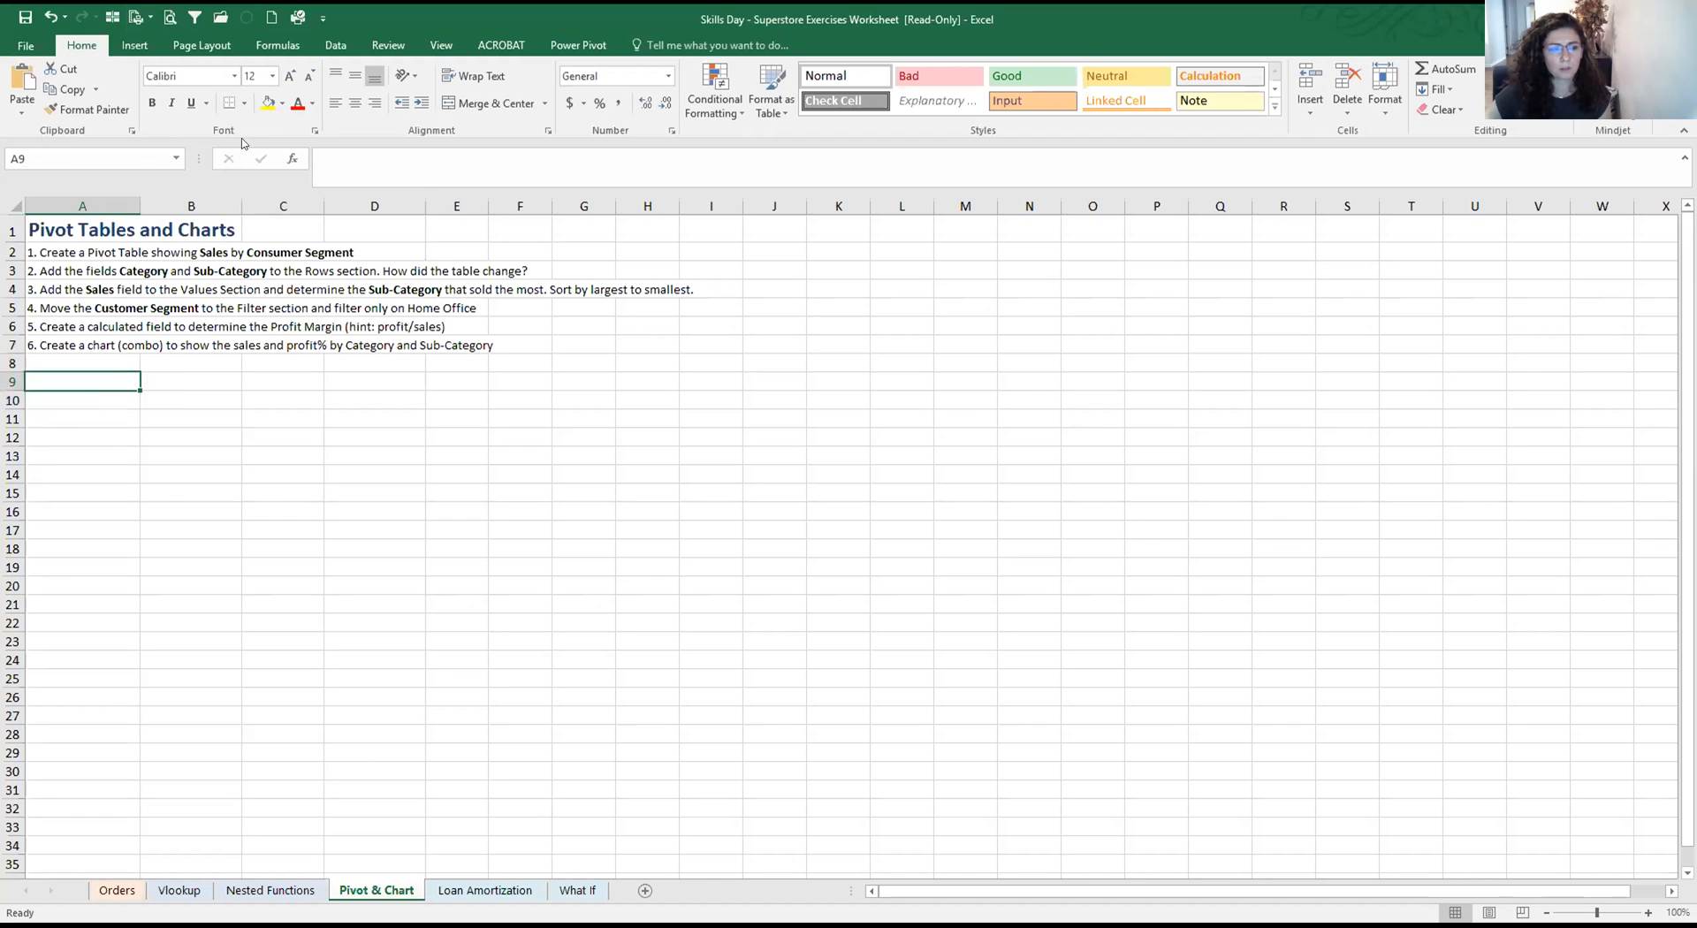
pyautogui.click(135, 49)
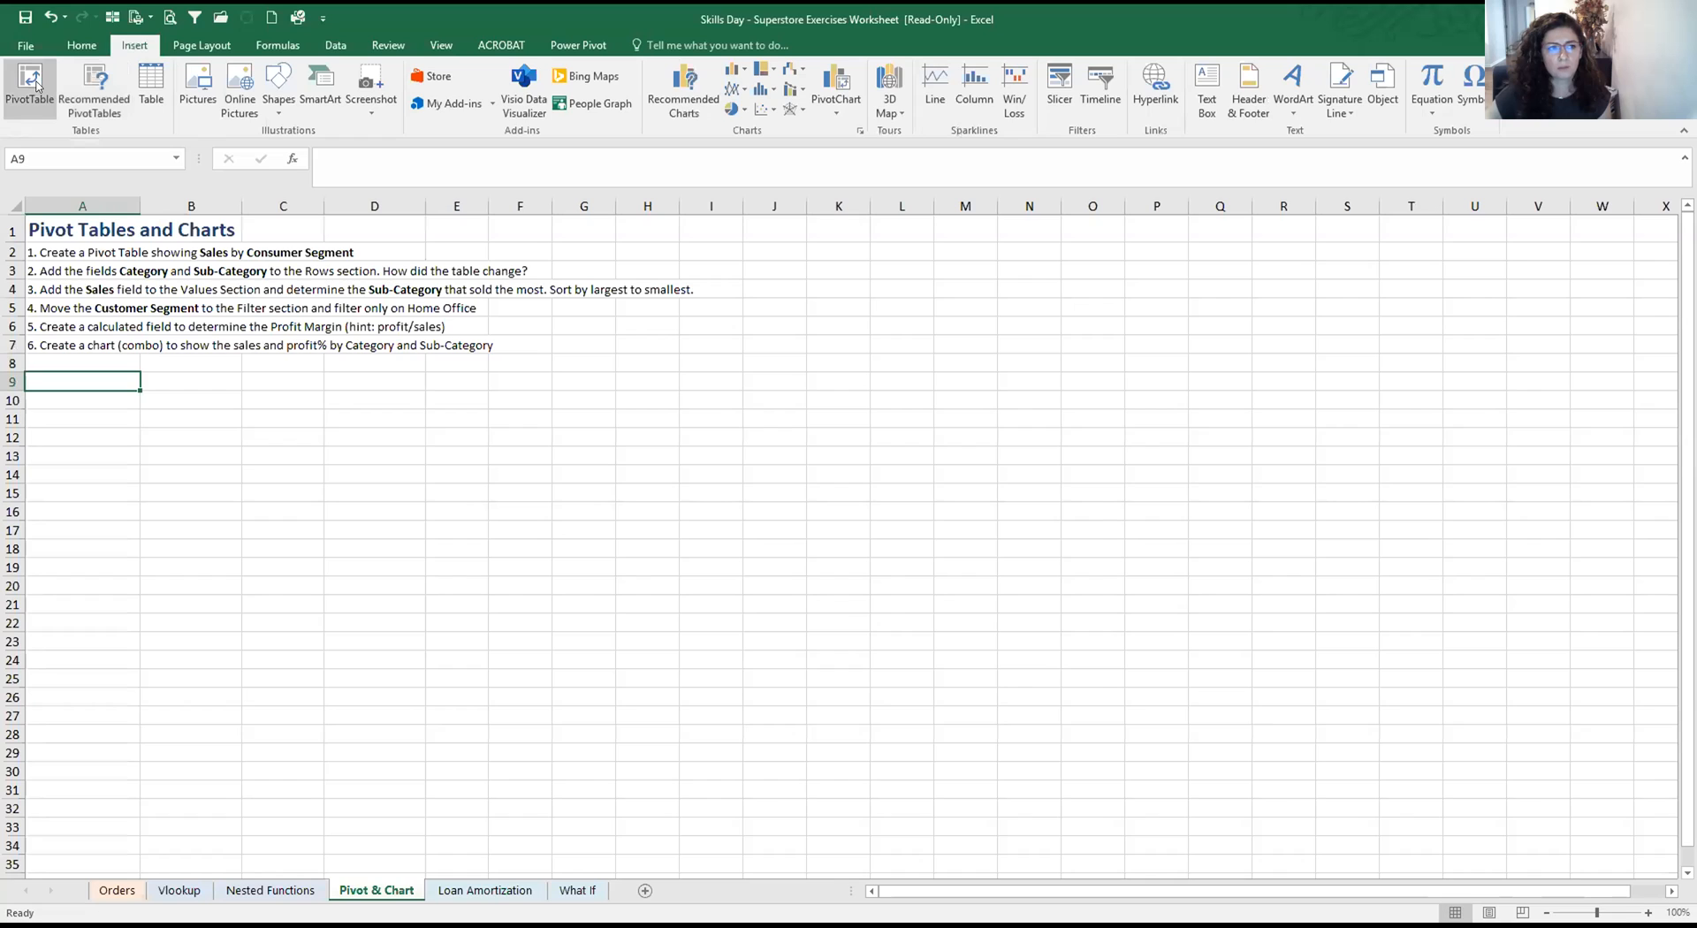
pyautogui.click(36, 84)
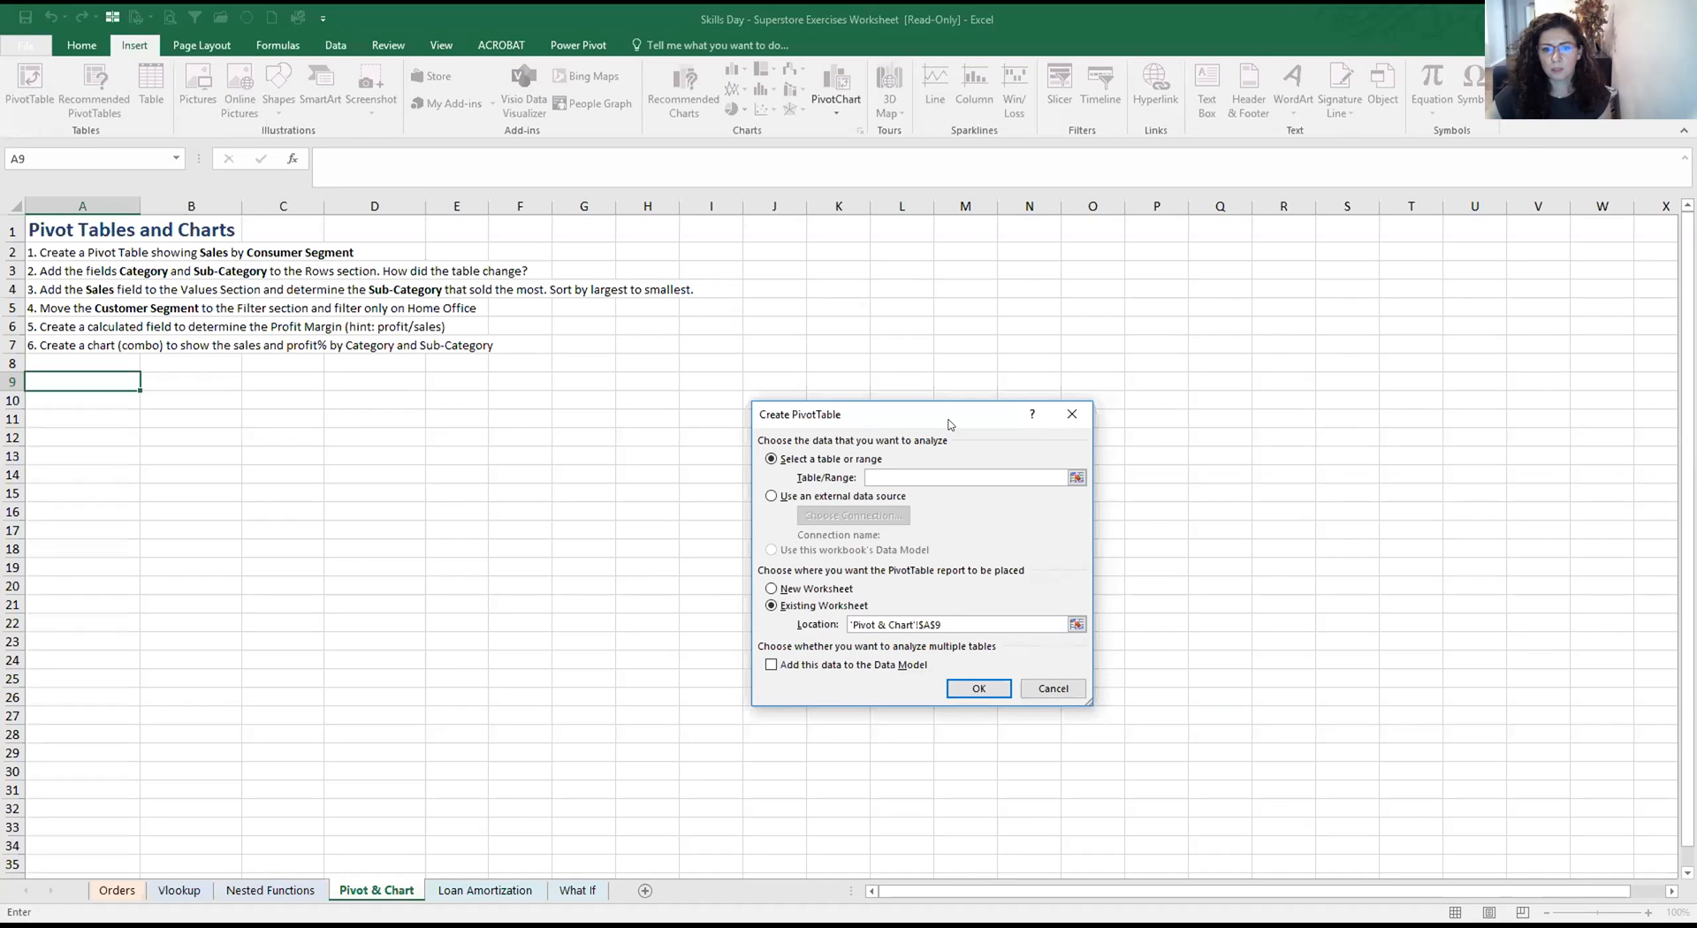
pyautogui.moveTo(942, 423); pyautogui.dragTo(766, 370)
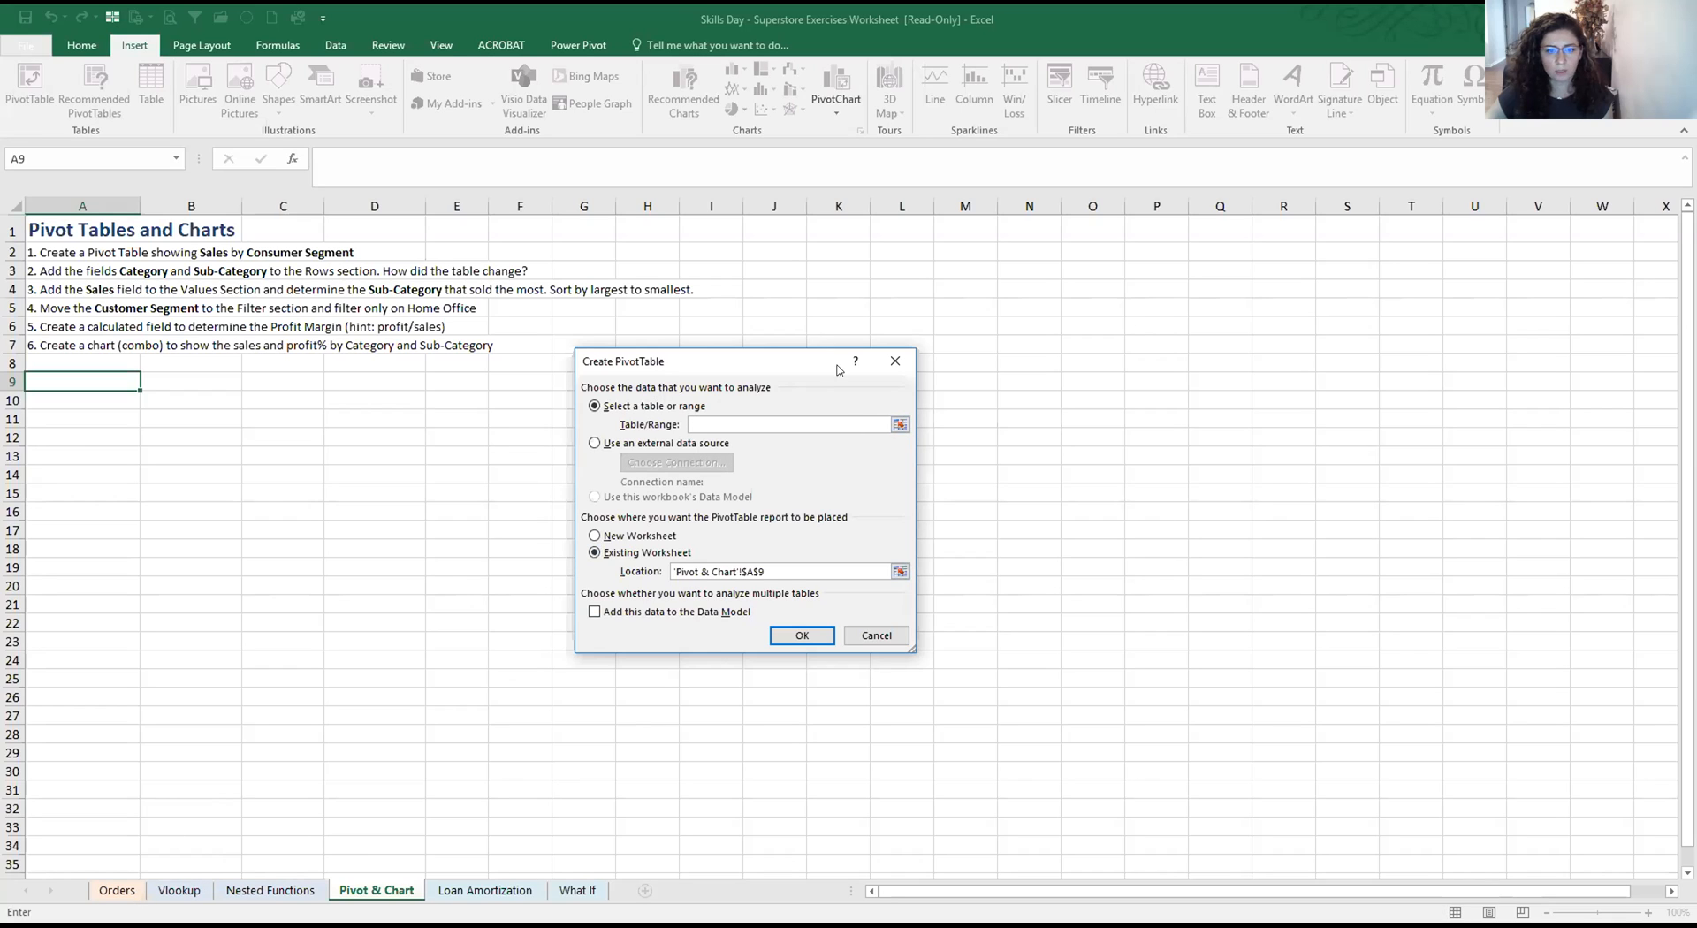
# Try to create the pivot table from the Orders range A1:Z10001
pyautogui.click(104, 891)
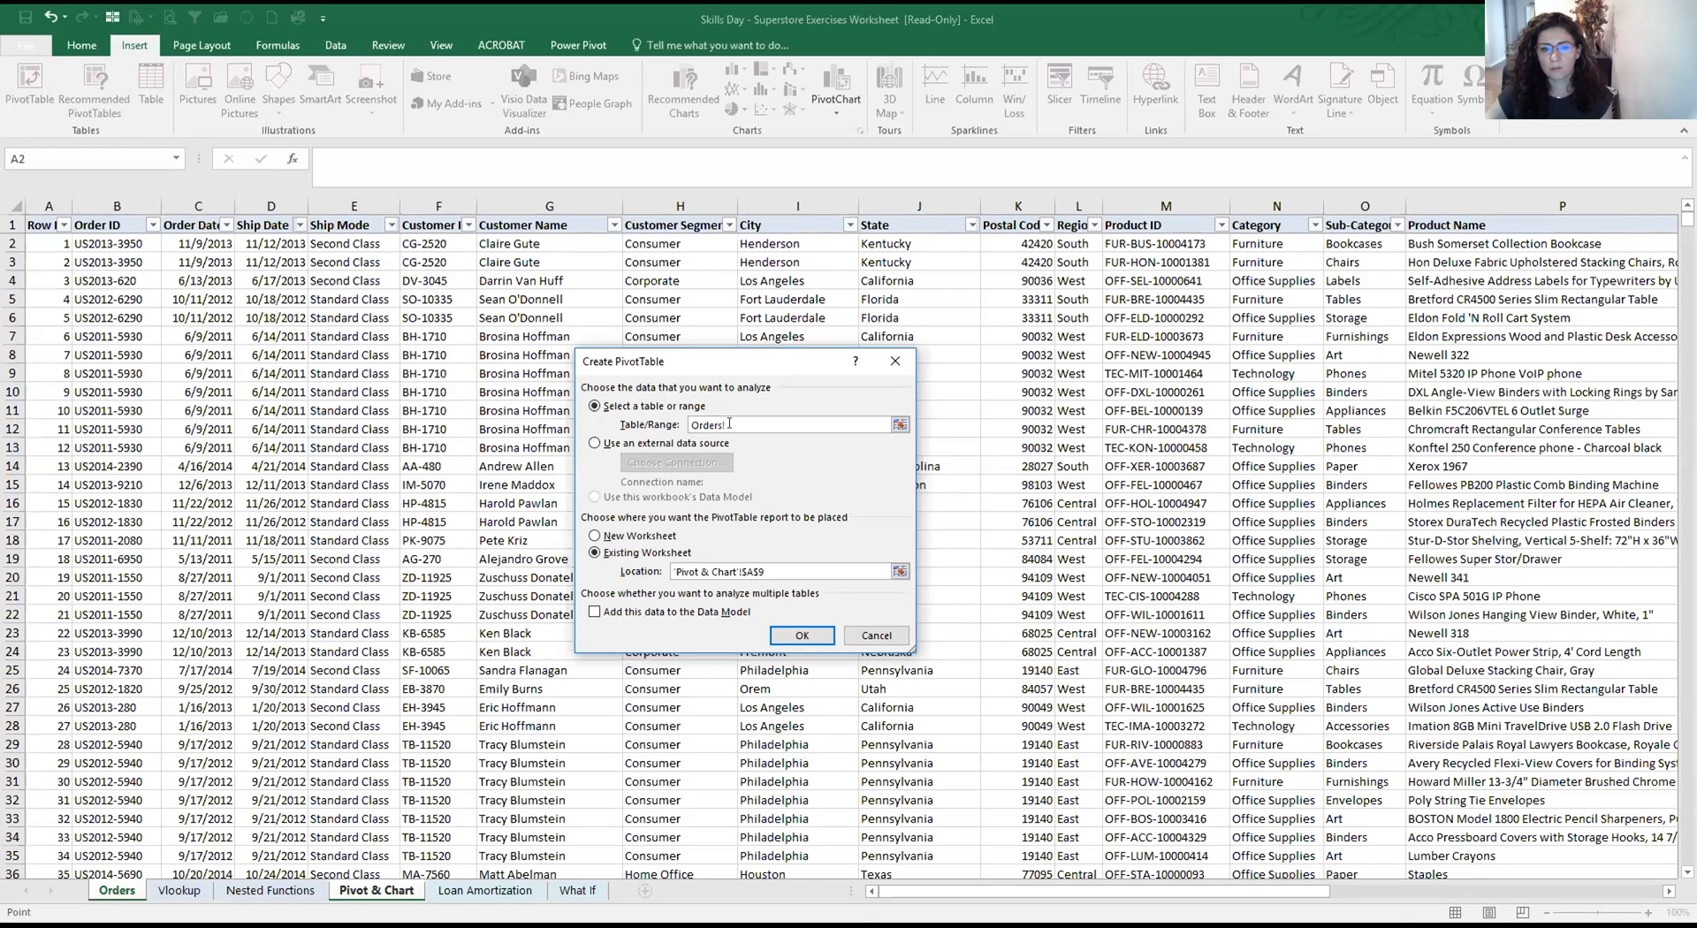
pyautogui.click(31, 218)
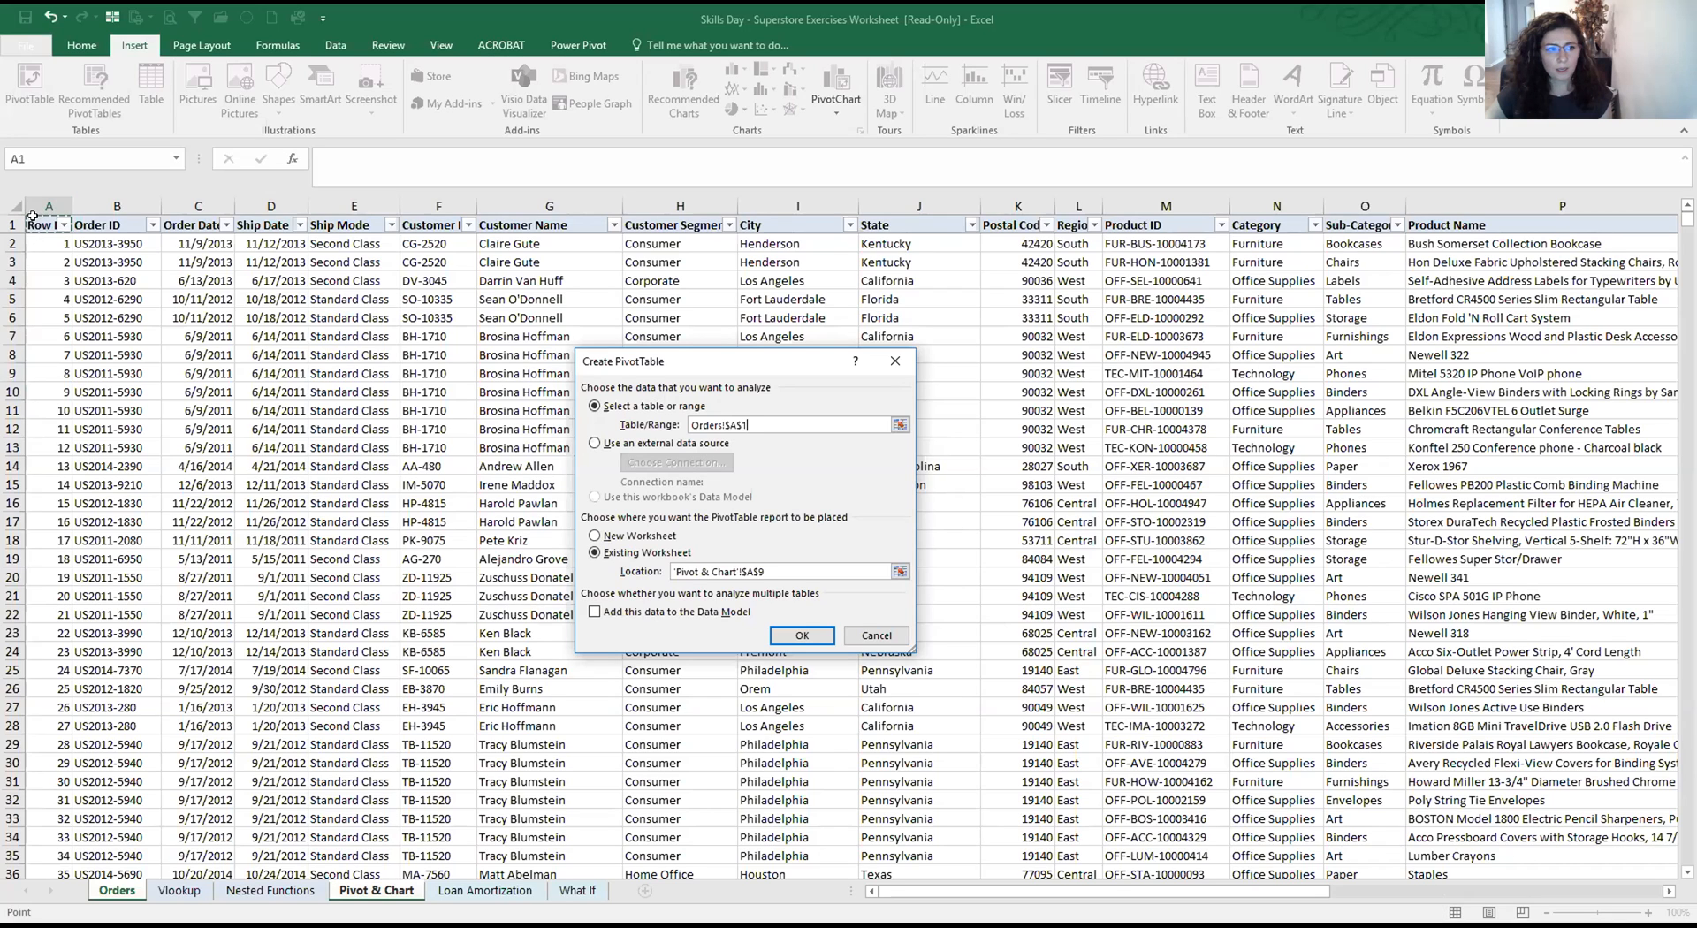
pyautogui.click(13, 207)
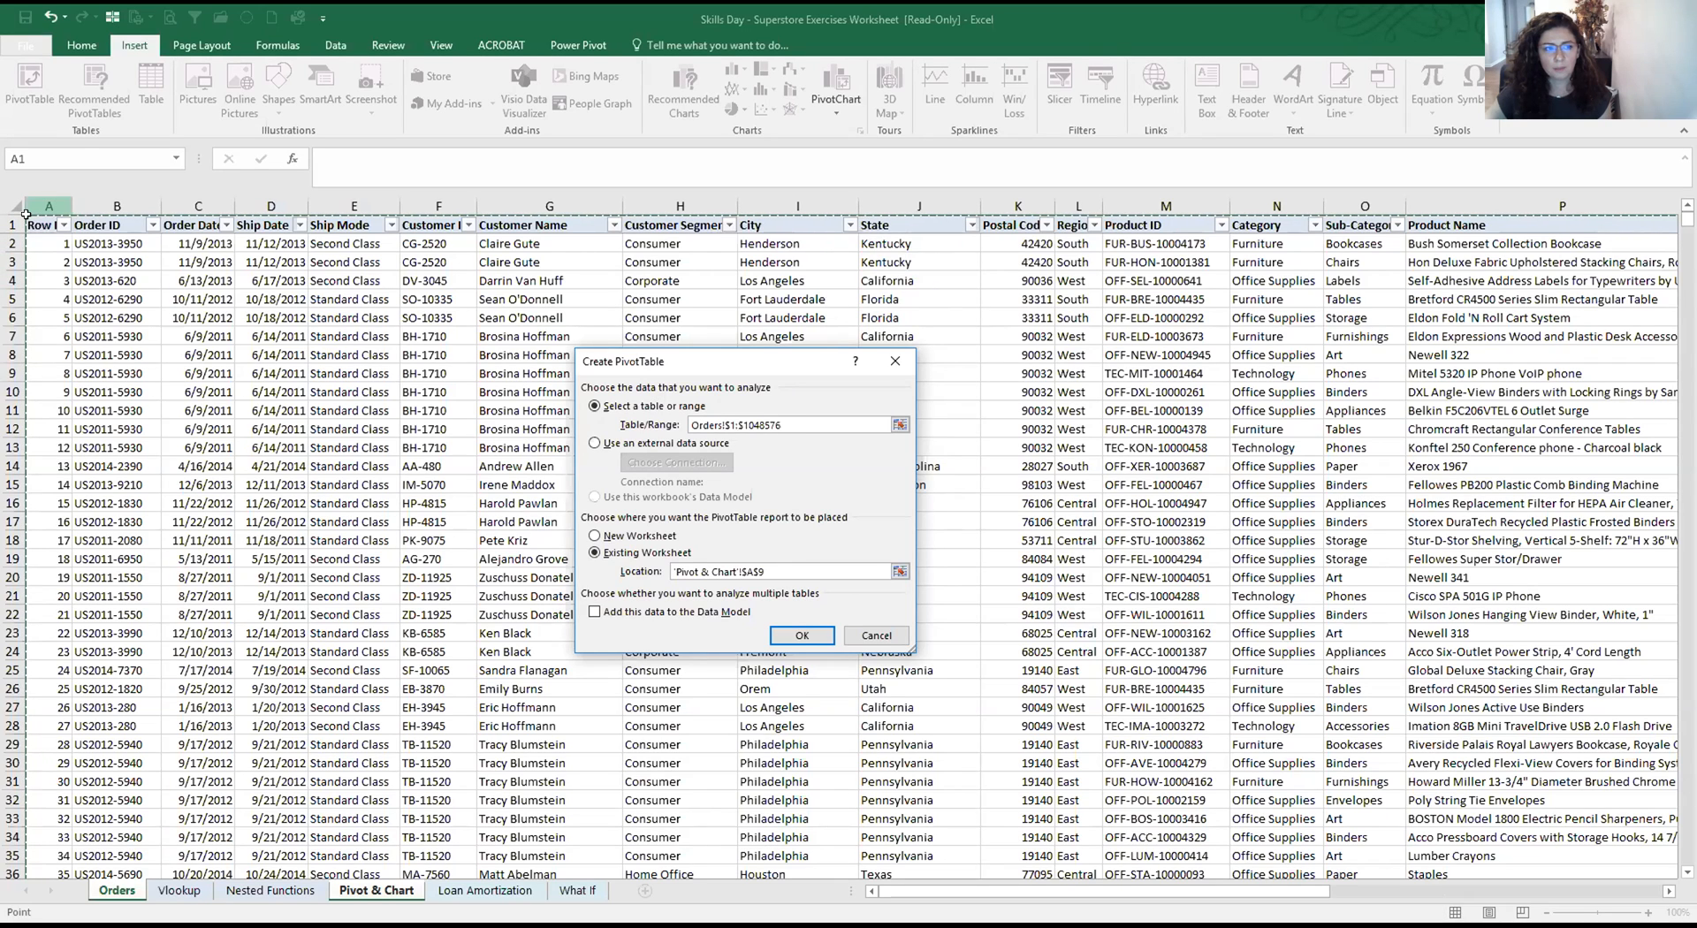
pyautogui.click(49, 225)
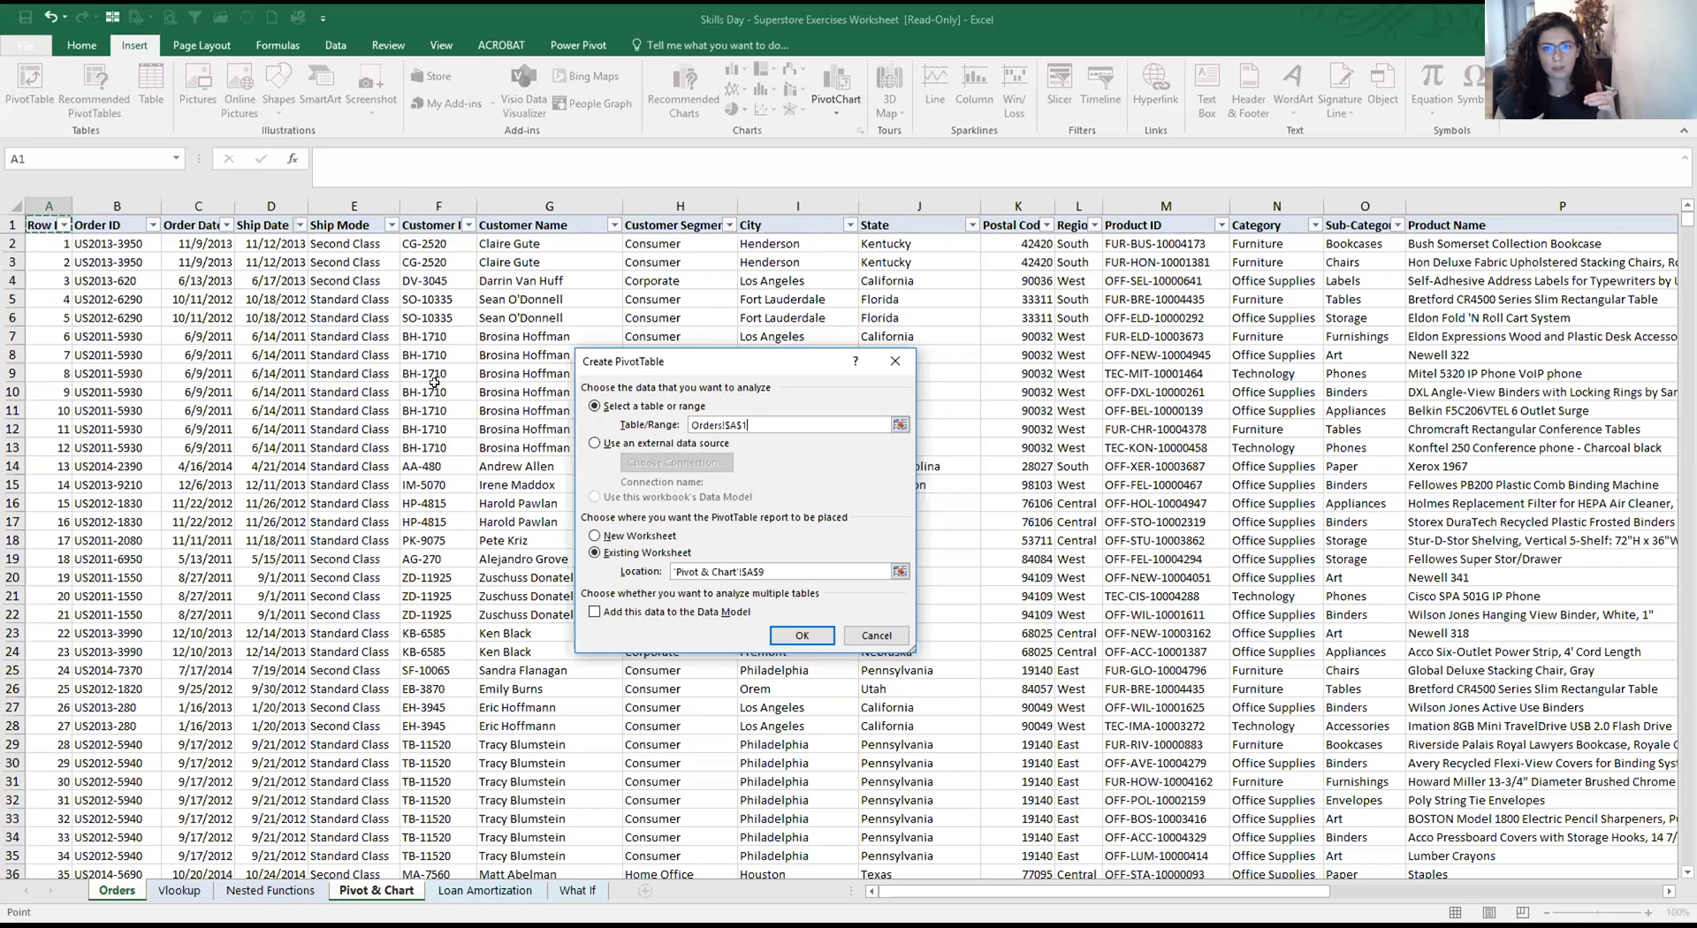
pyautogui.click(924, 153)
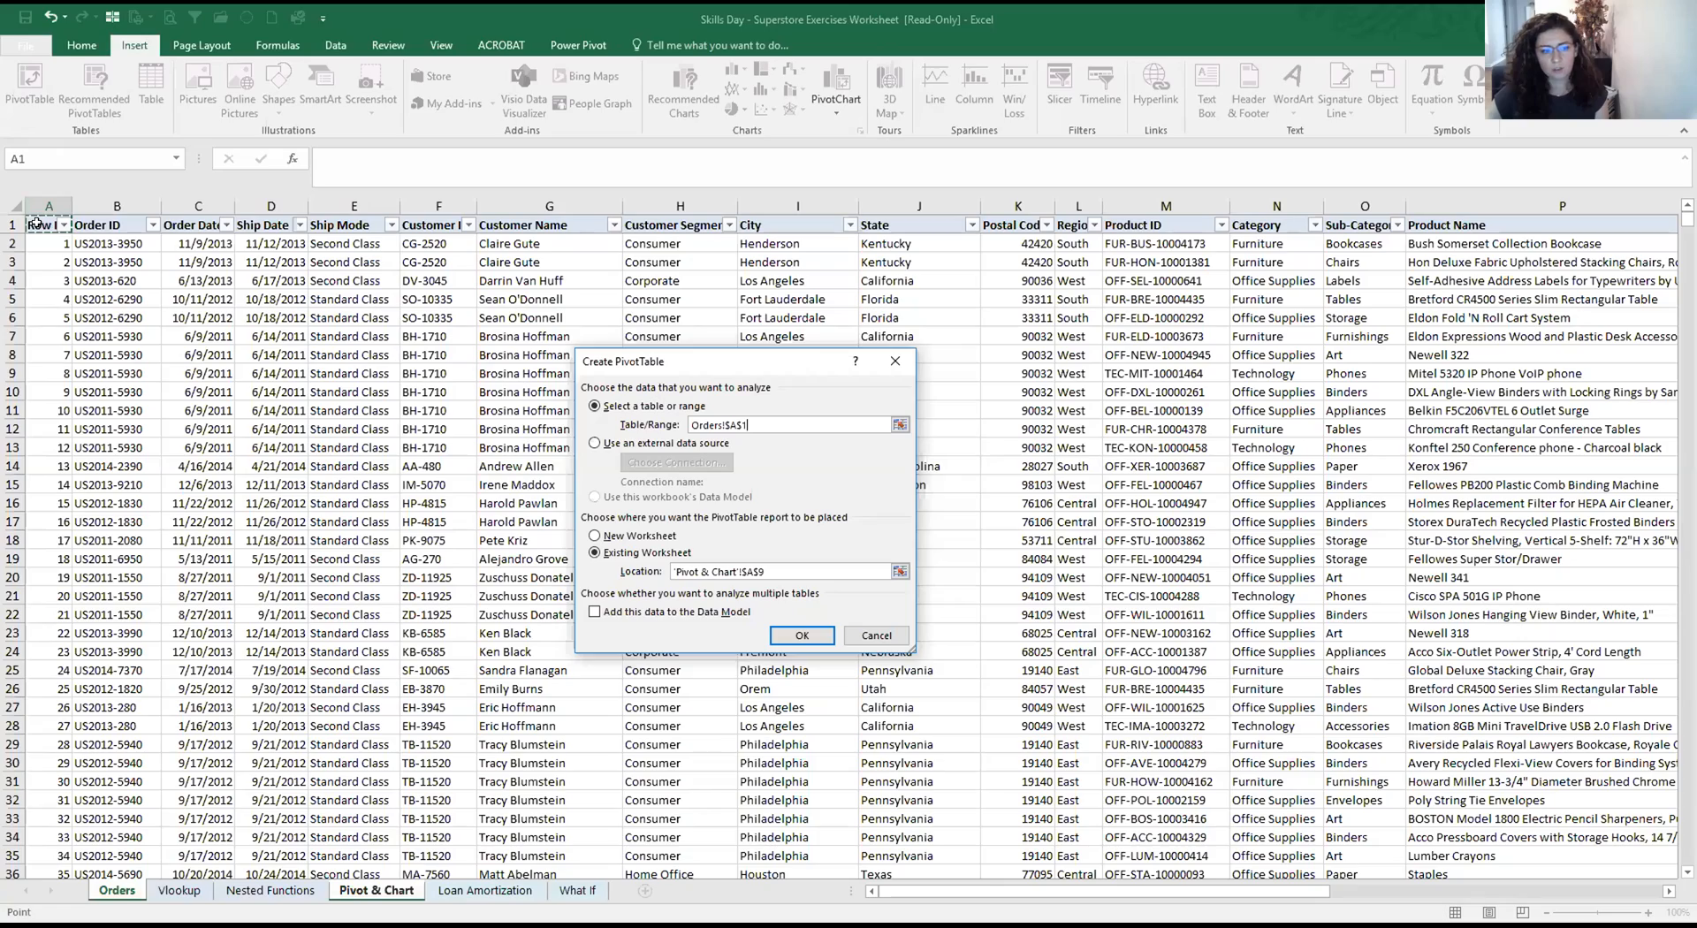
pyautogui.moveTo(47, 225)
pyautogui.mouseDown()
pyautogui.moveTo(97, 284)
pyautogui.moveTo(47, 224)
pyautogui.mouseUp()
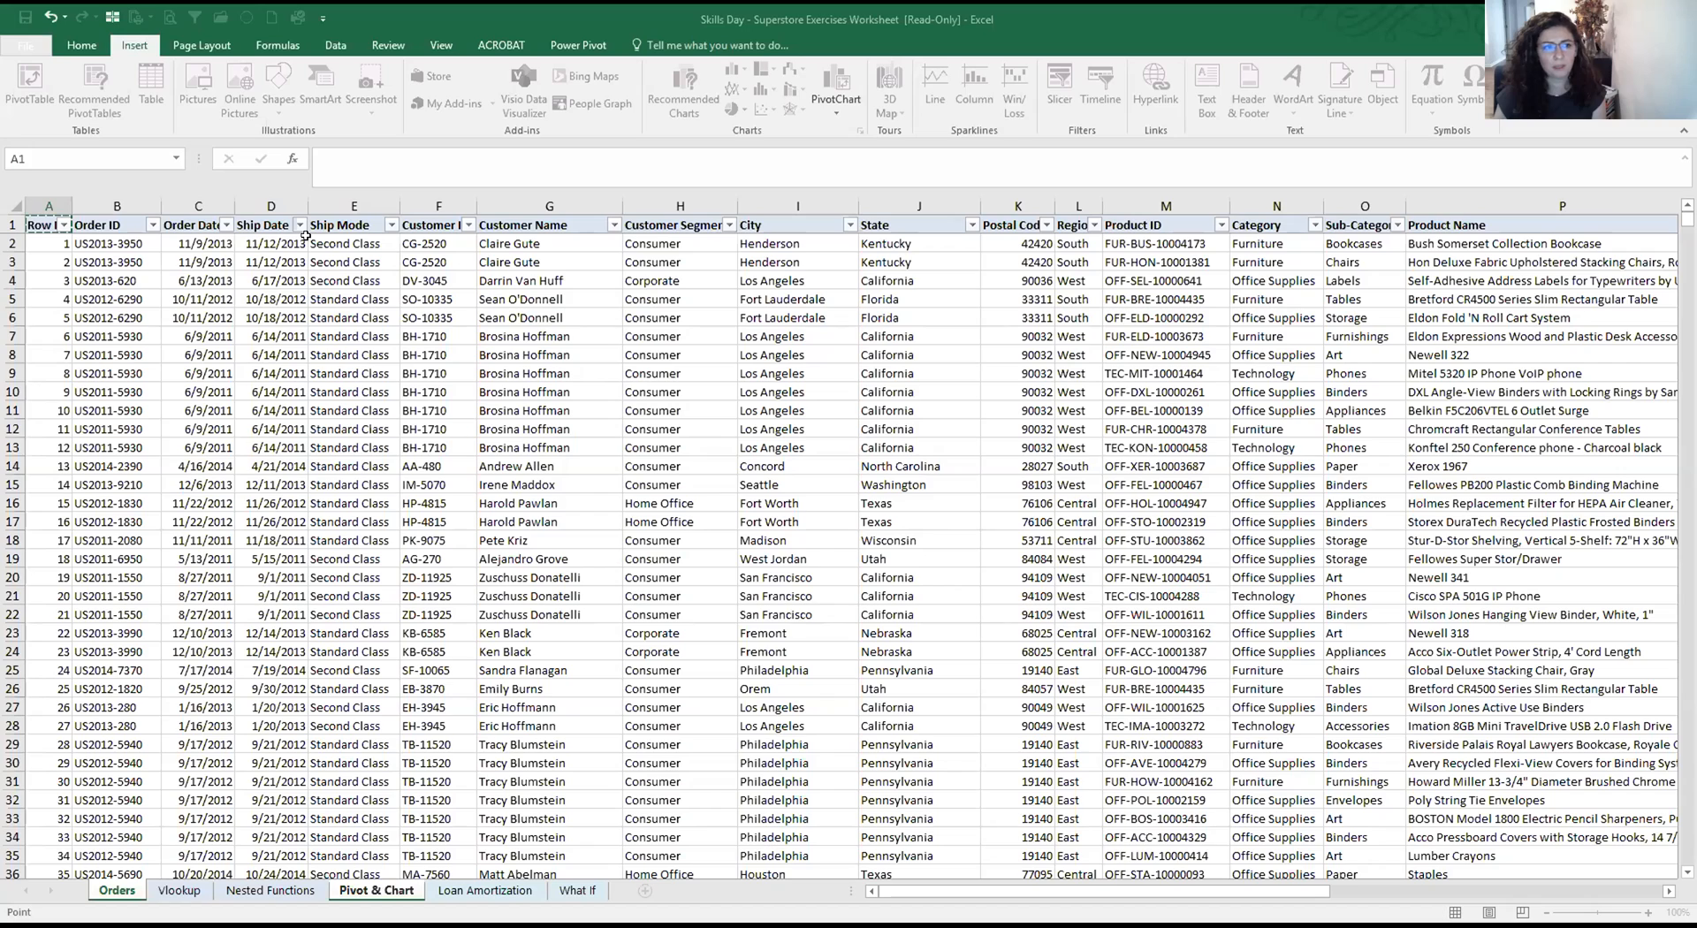
pyautogui.hotkey('ctrl', 'shift', 'Down')
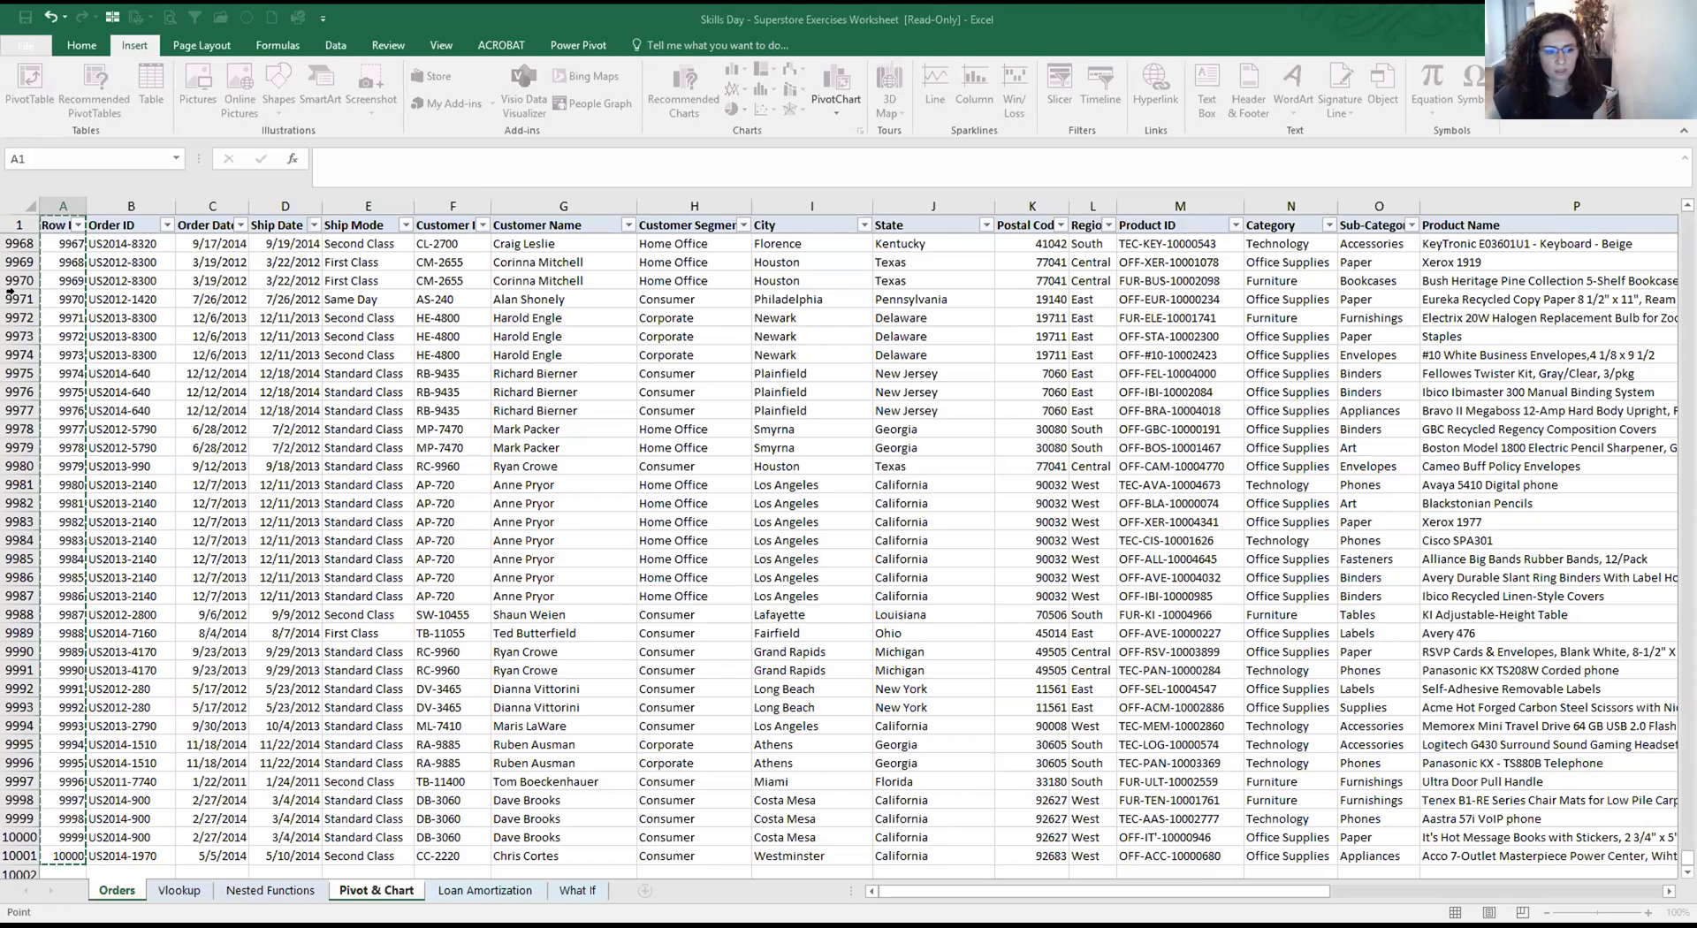
pyautogui.scroll(1, 92, 358)
pyautogui.scroll(-2, 53, 708)
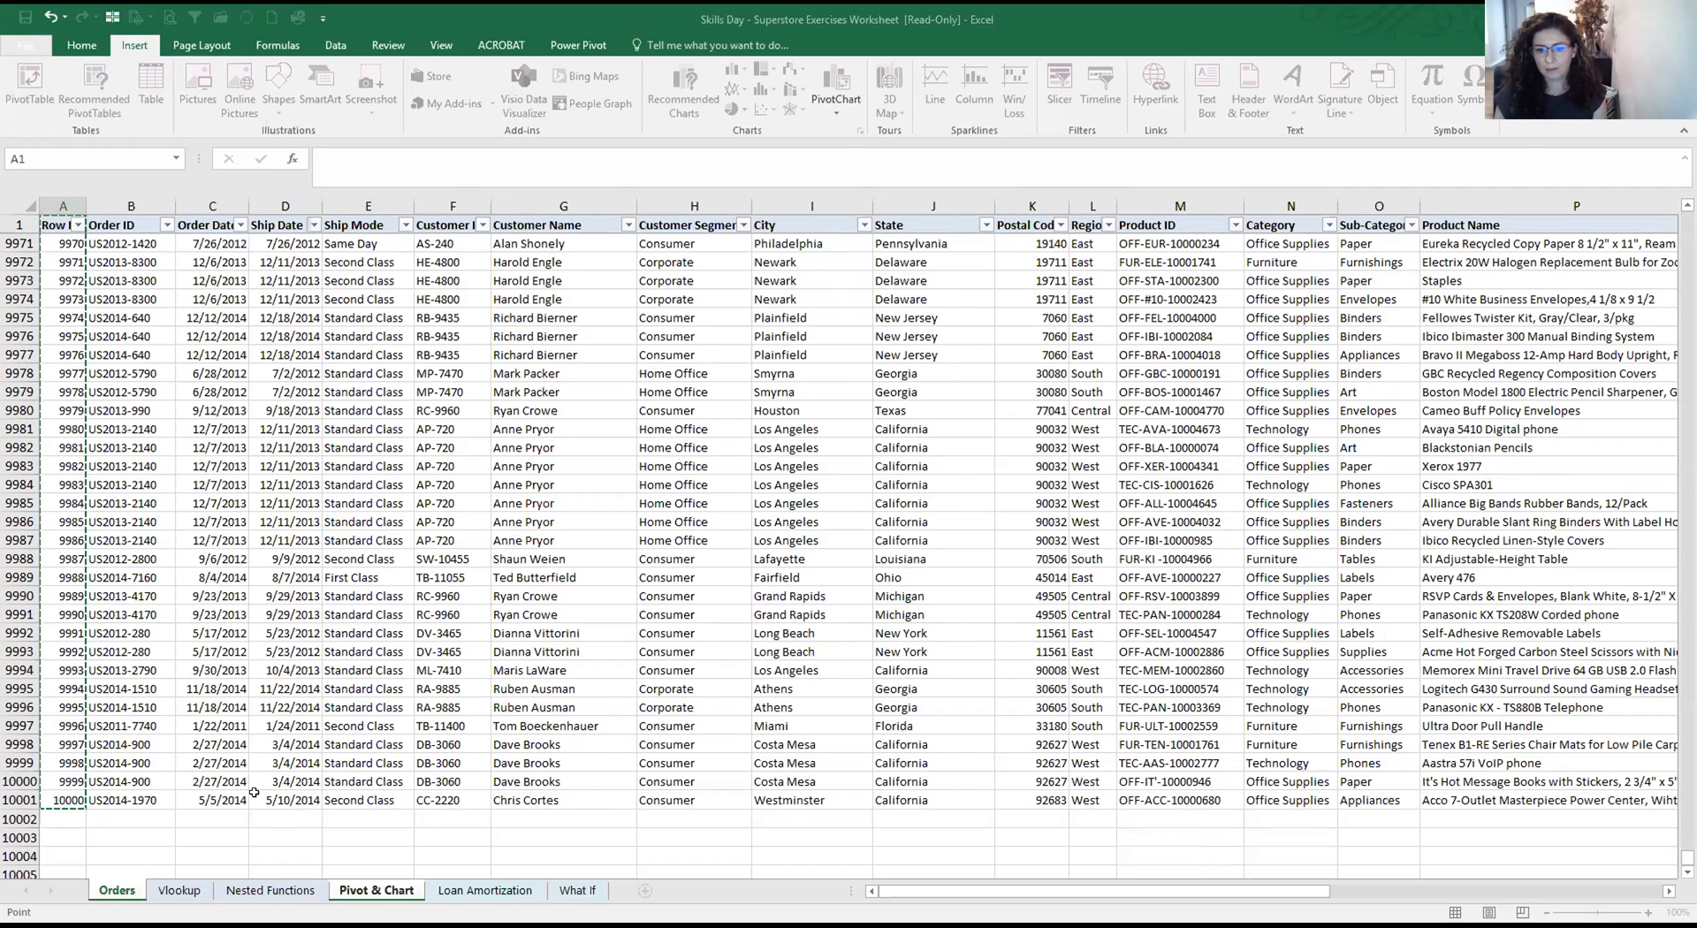
pyautogui.hscroll(4, 253, 792)
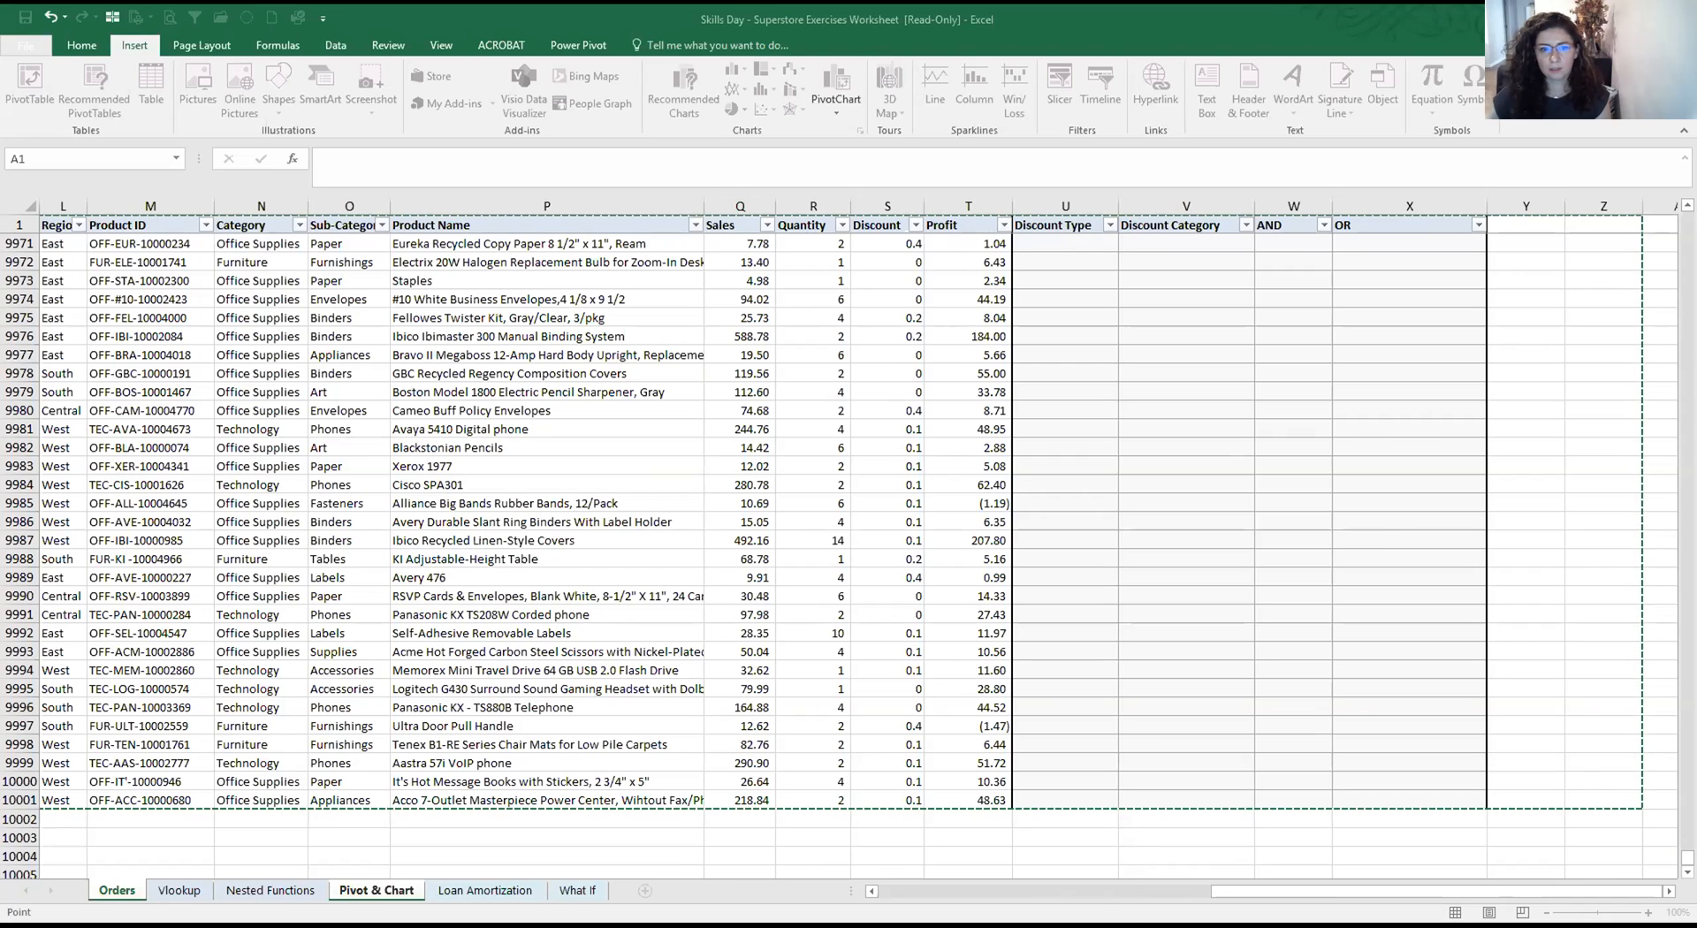
pyautogui.click(801, 636)
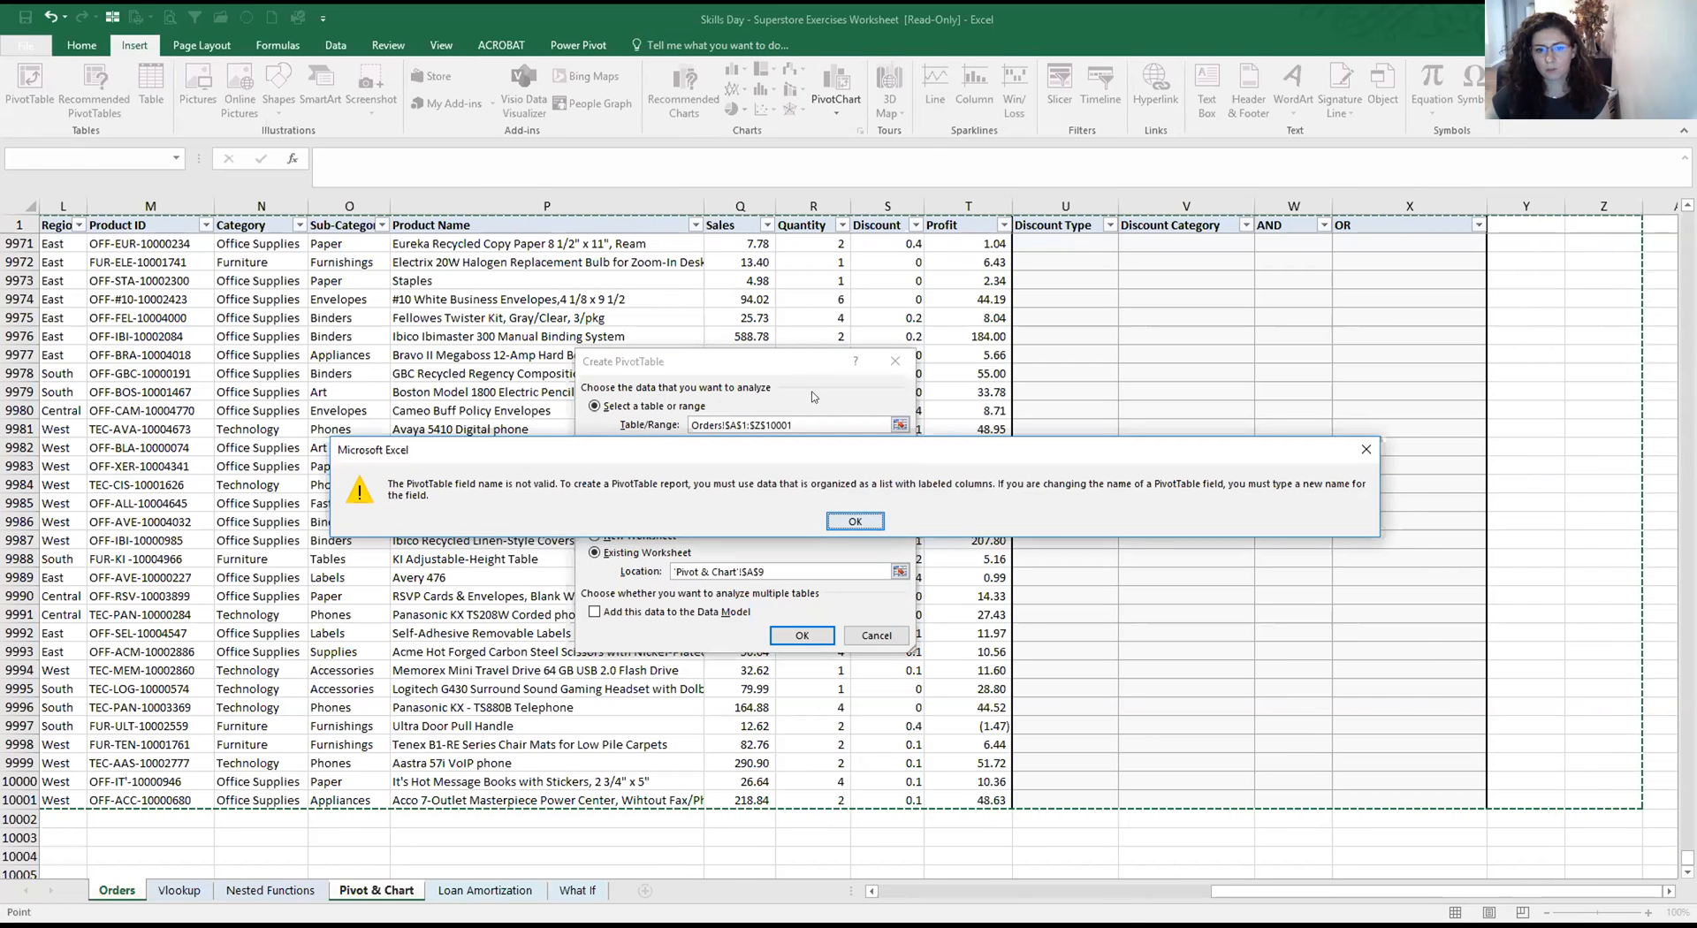
pyautogui.click(854, 522)
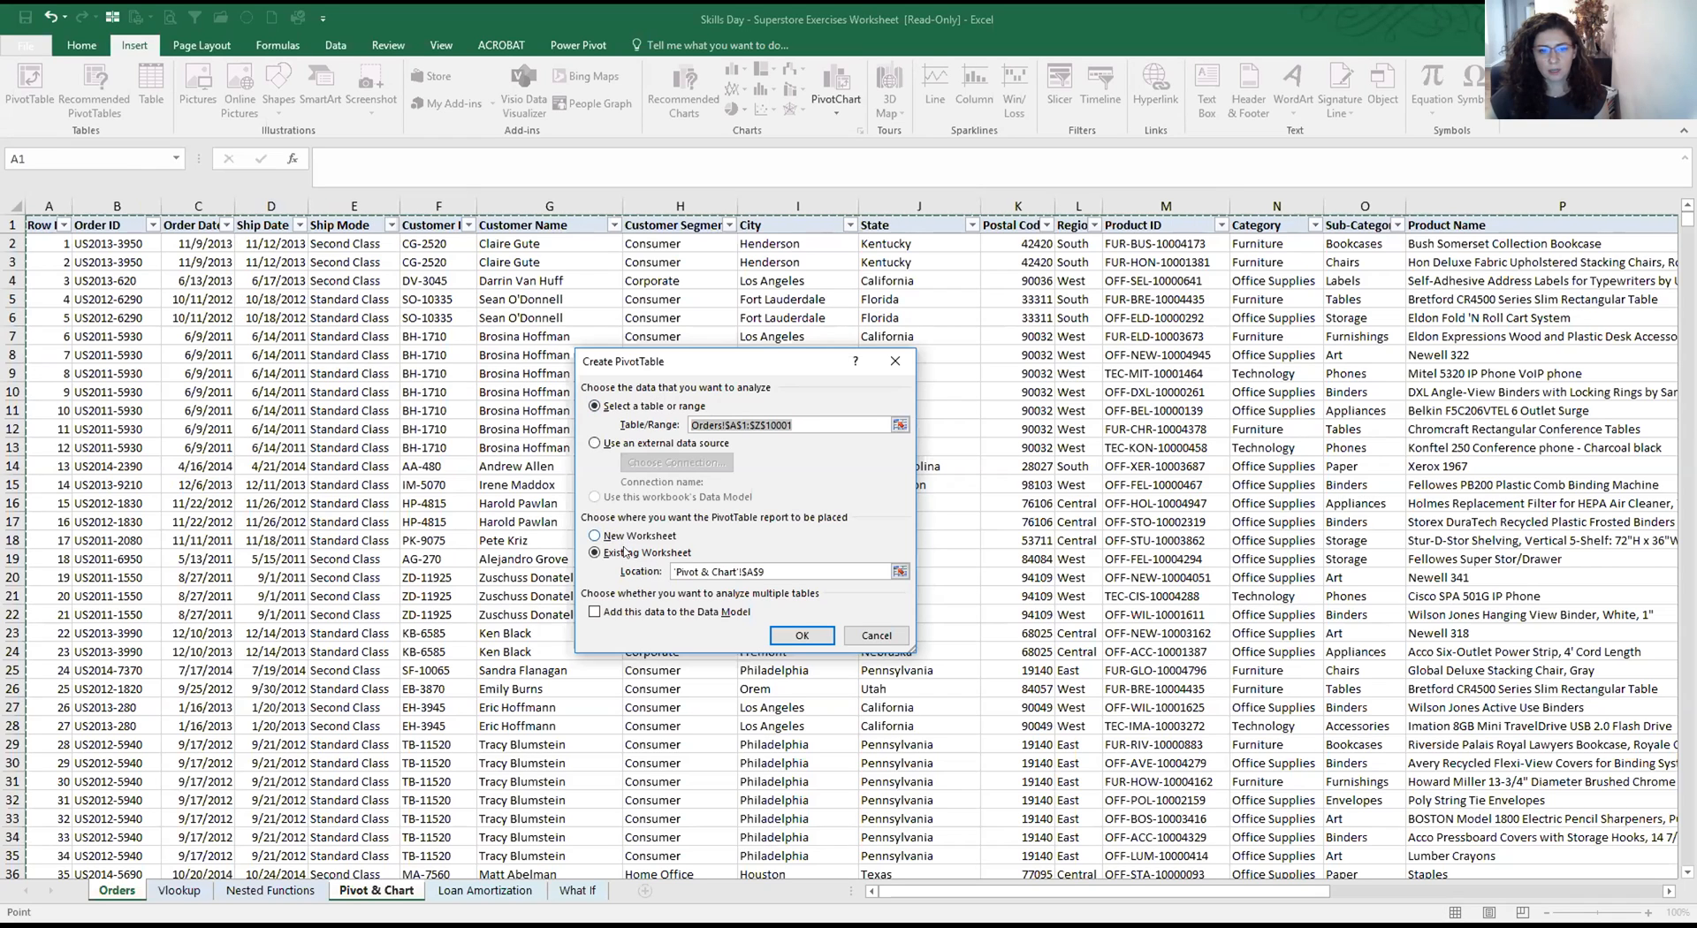
# Try to create the pivot table with A1:Z10001 of the Pivot & Chart sheet as its source, and cancel it
pyautogui.click(392, 891)
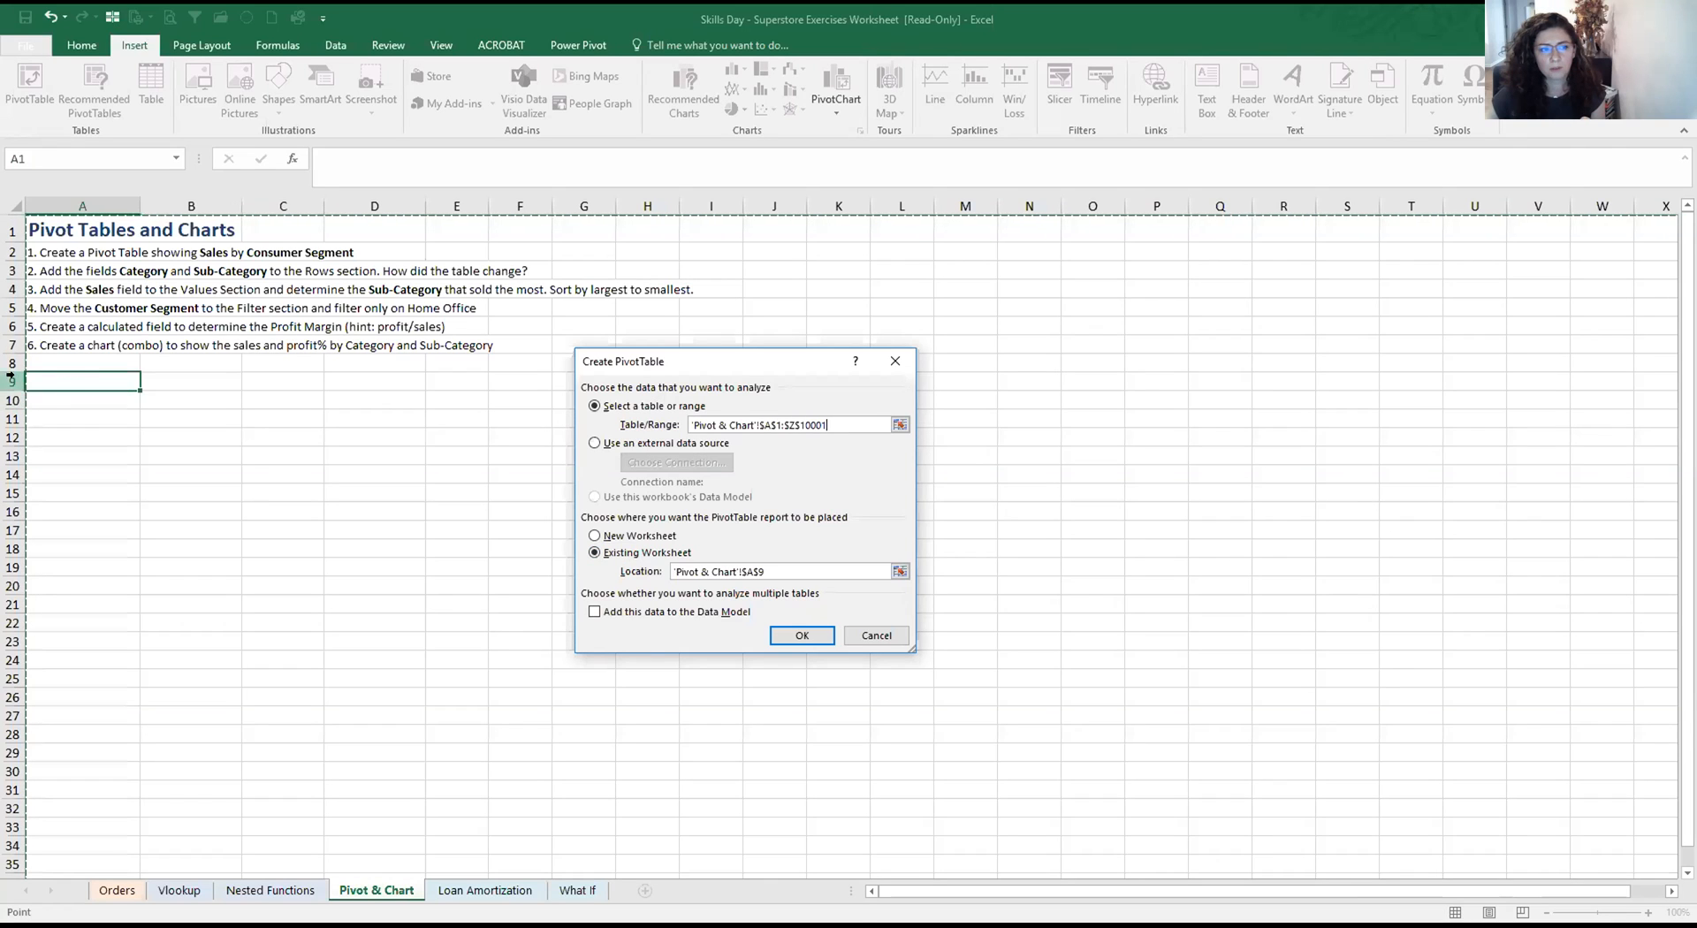
pyautogui.click(811, 633)
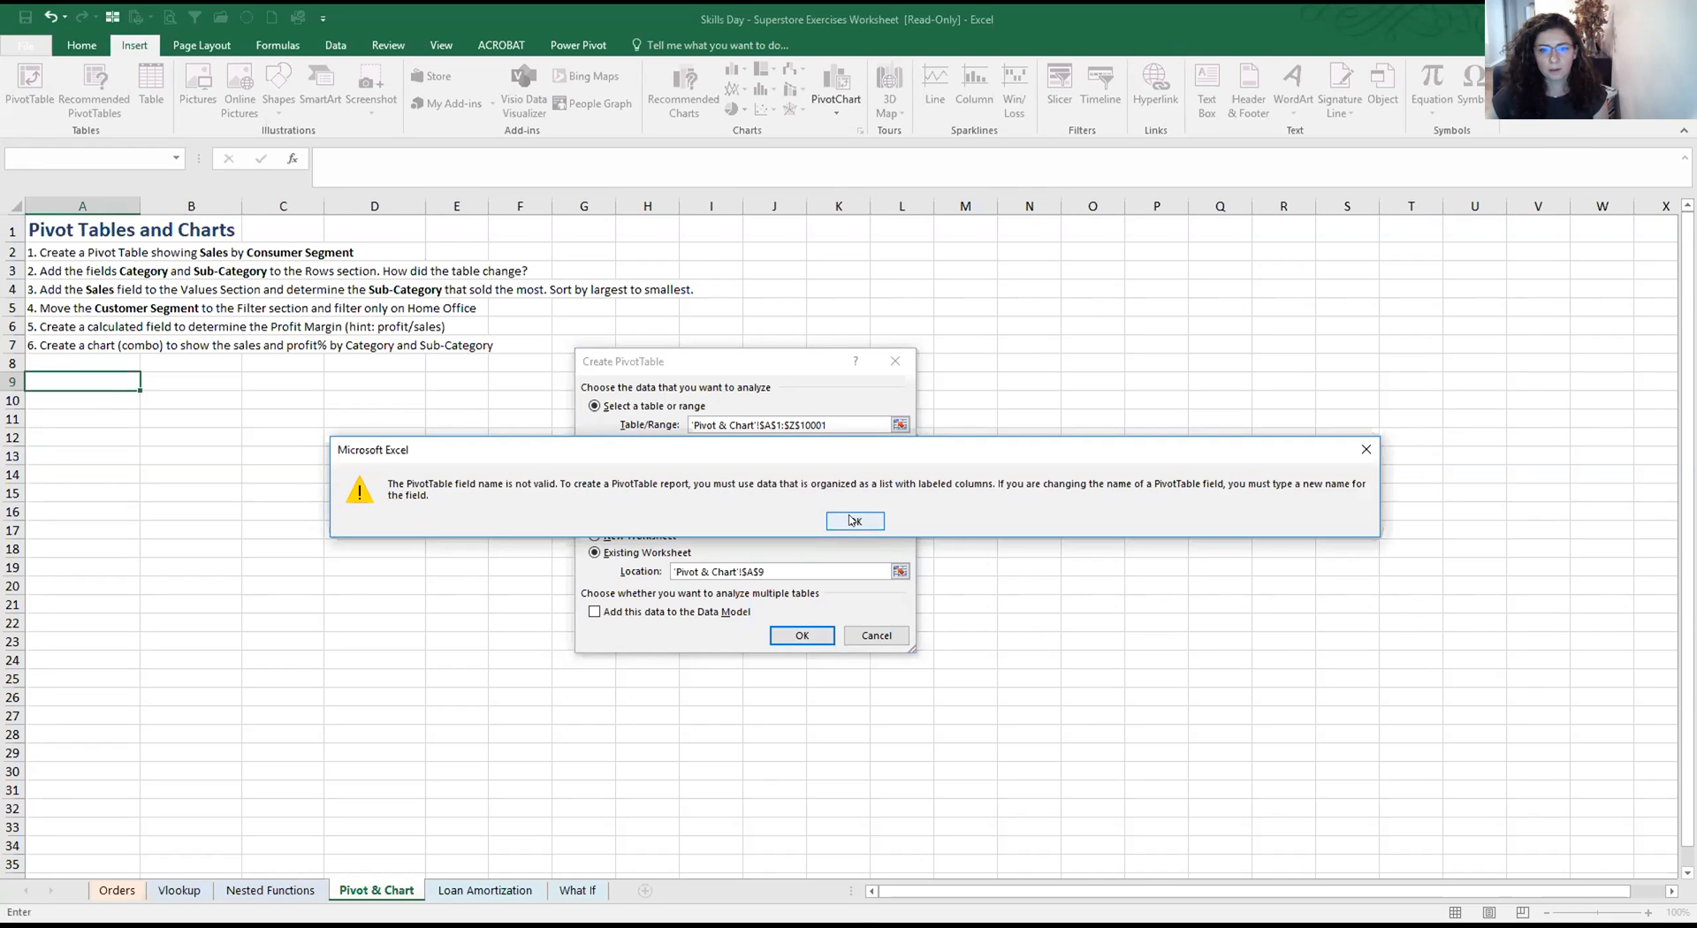
pyautogui.click(853, 521)
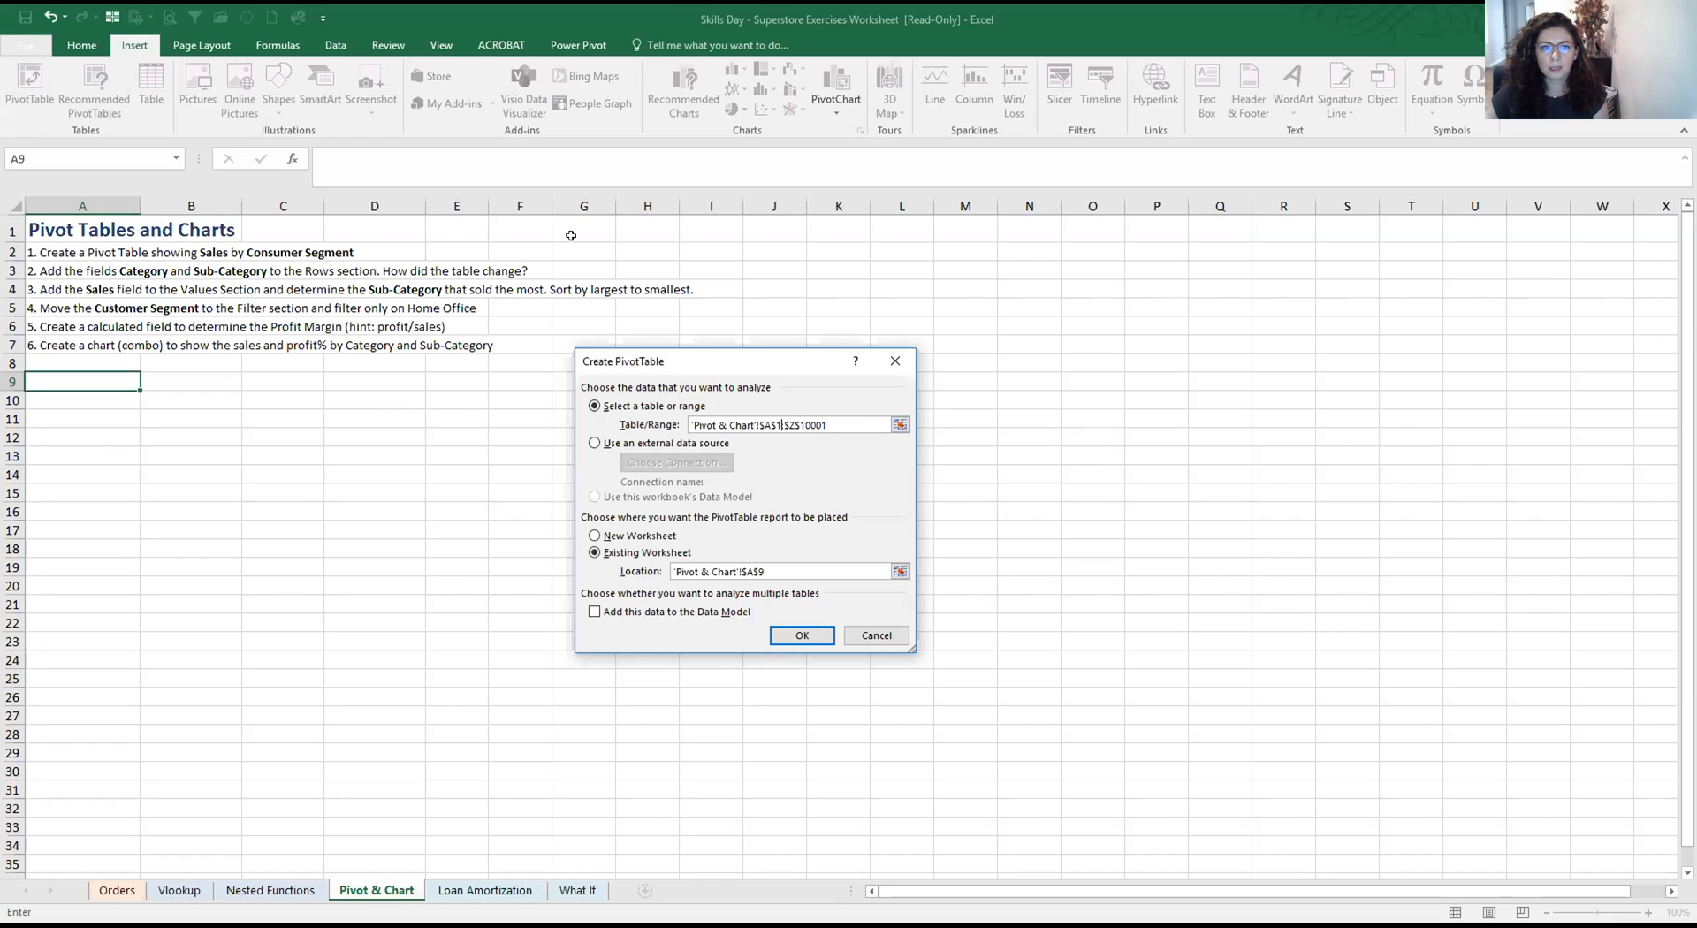
pyautogui.click(877, 636)
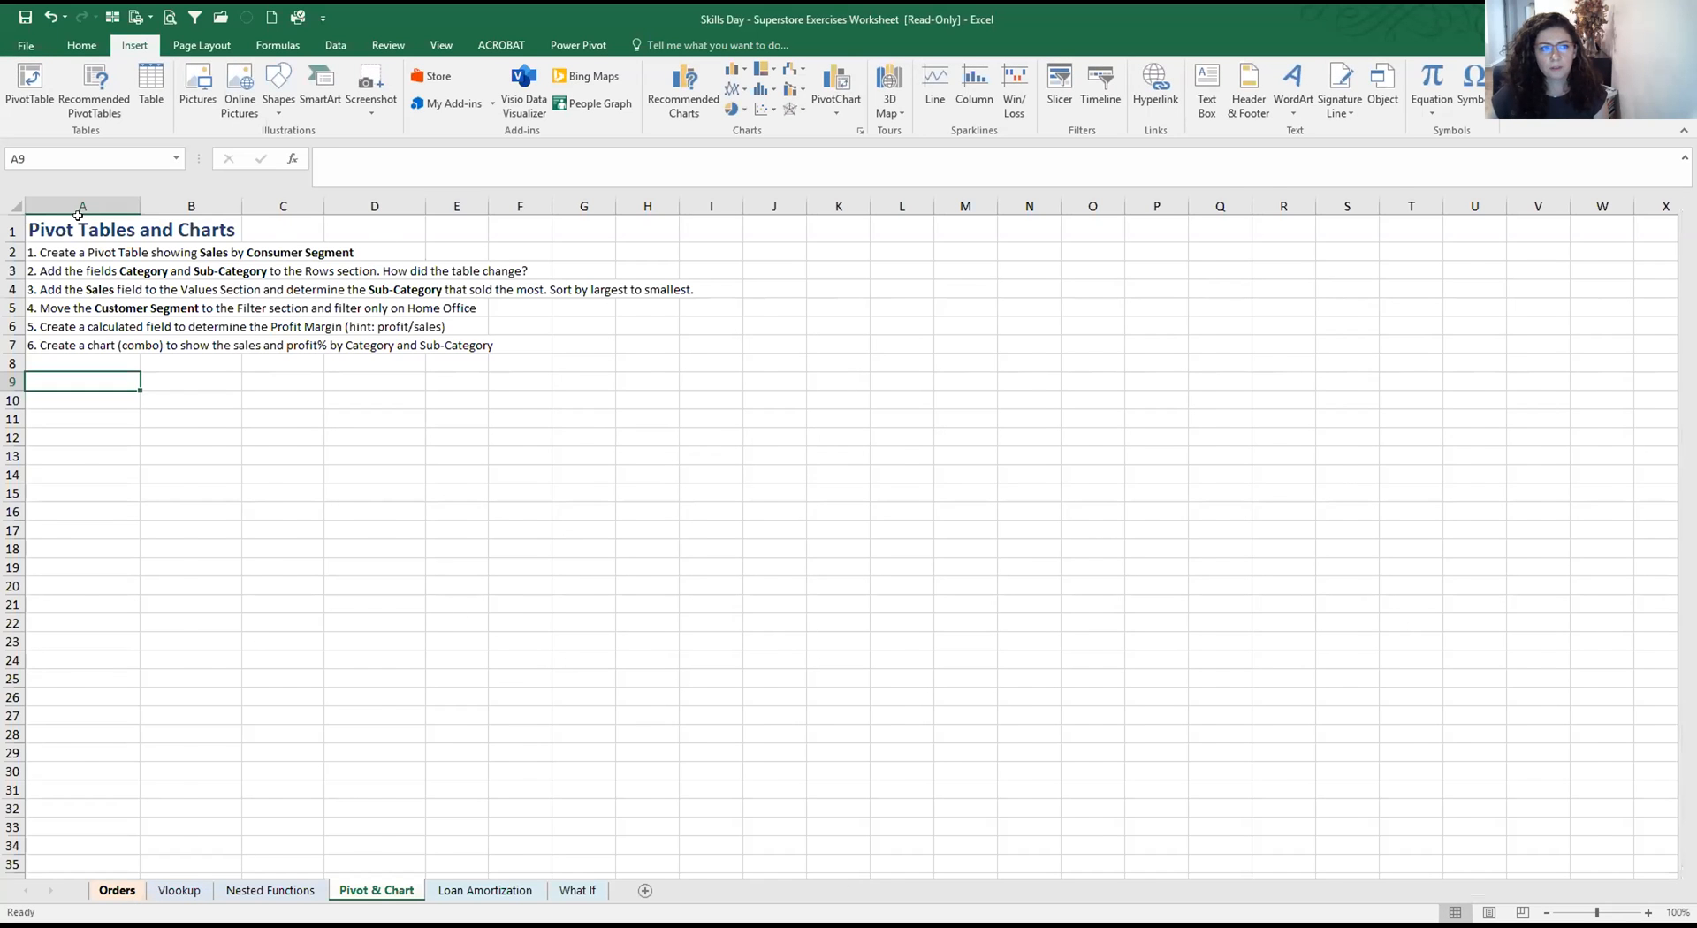
# Check the column headers in row 1 of the Orders sheet from A1 through AA1 and return to A1
pyautogui.press('Right')
pyautogui.press('Right')
pyautogui.press('Right')
pyautogui.press('Right')
pyautogui.press('Right')
pyautogui.press('Right')
pyautogui.press('Right')
pyautogui.press('Right')
pyautogui.press('Right')
pyautogui.press('Right')
pyautogui.press('Right')
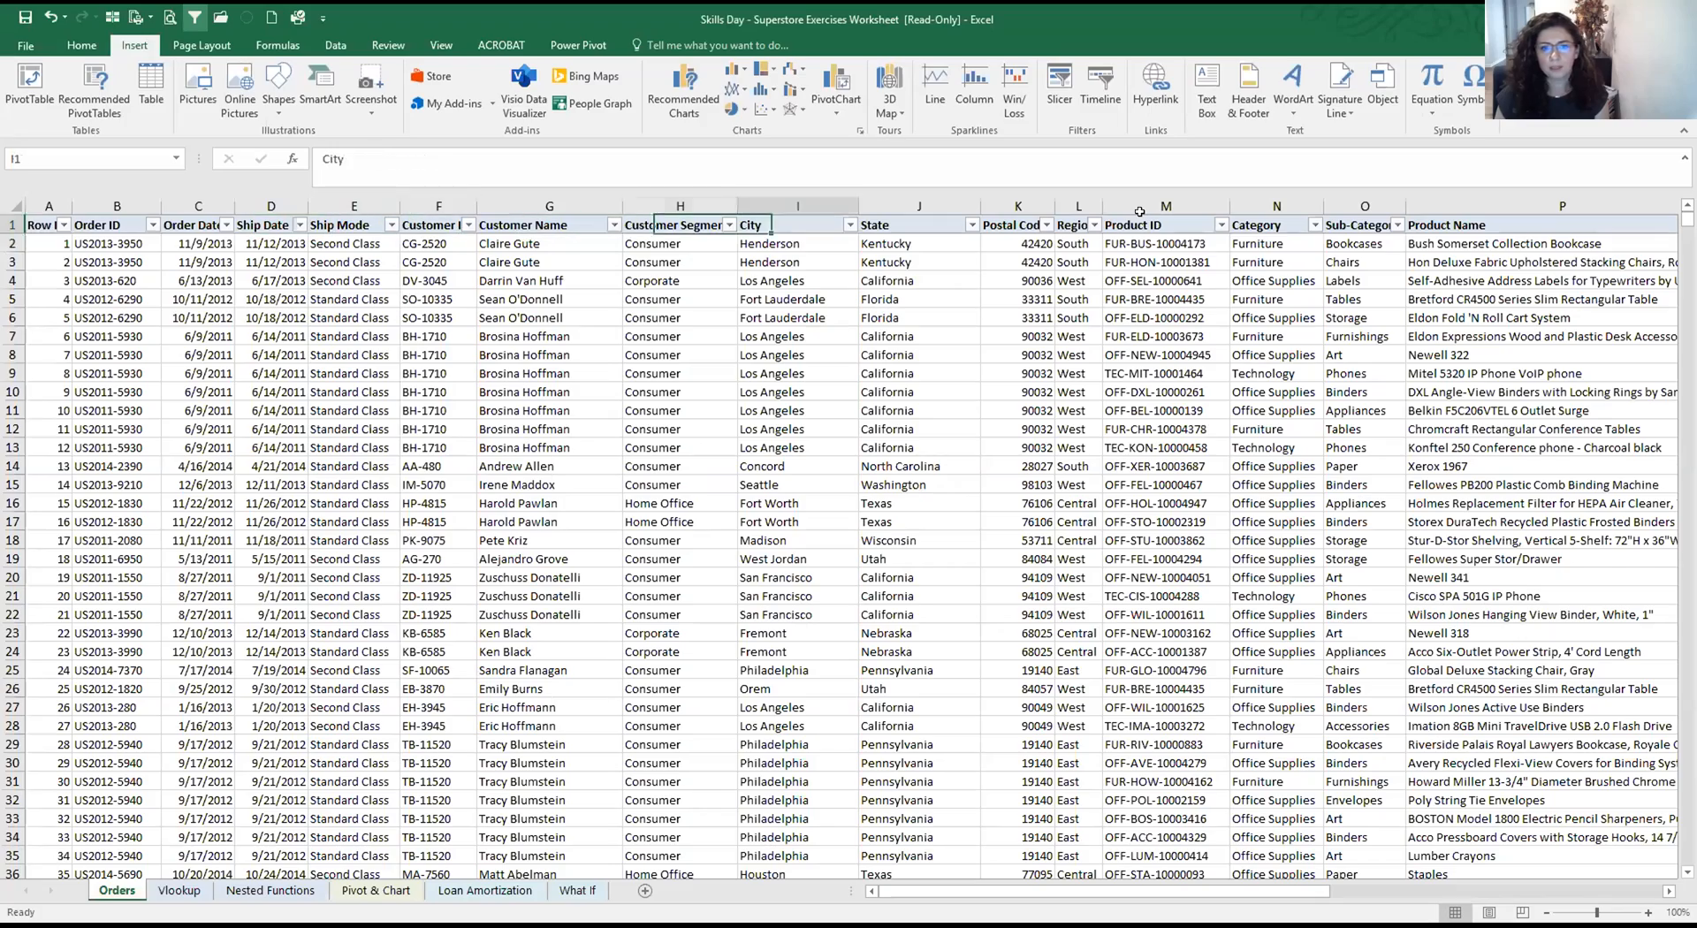
pyautogui.press('Right')
pyautogui.press('Right')
pyautogui.press('Right')
pyautogui.press('Right')
pyautogui.press('Right')
pyautogui.press('Right')
pyautogui.press('Right')
pyautogui.press('Right')
pyautogui.press('Right')
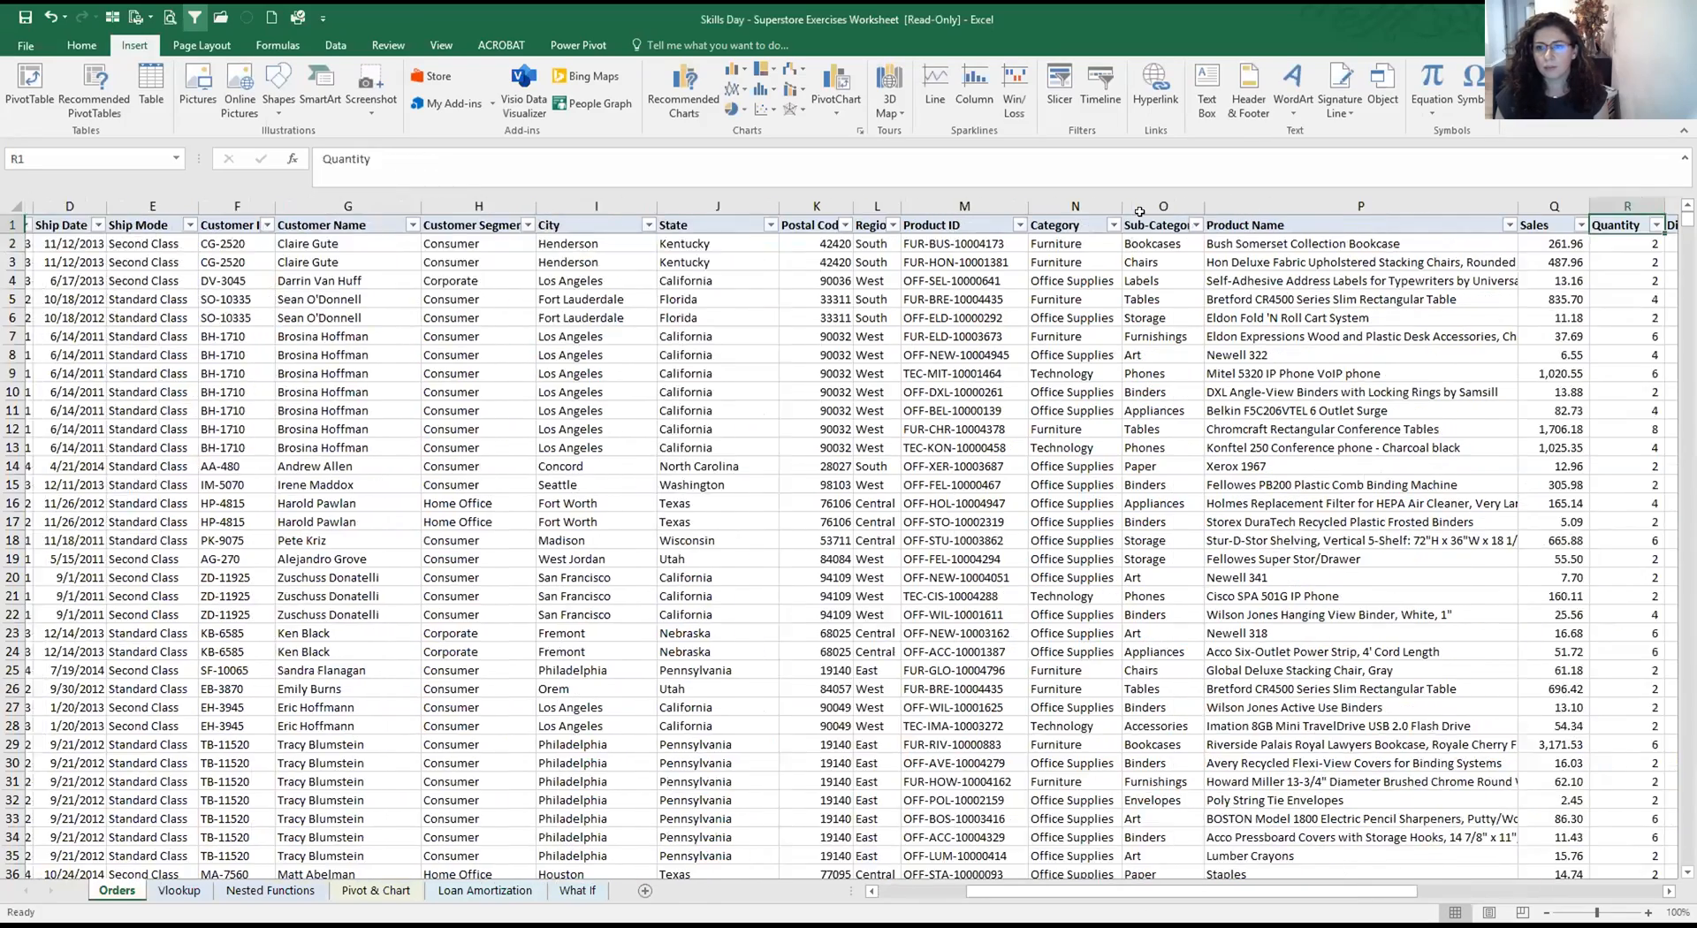
pyautogui.press('Right')
pyautogui.press('Right')
pyautogui.press('Right')
pyautogui.press('Right')
pyautogui.press('Right')
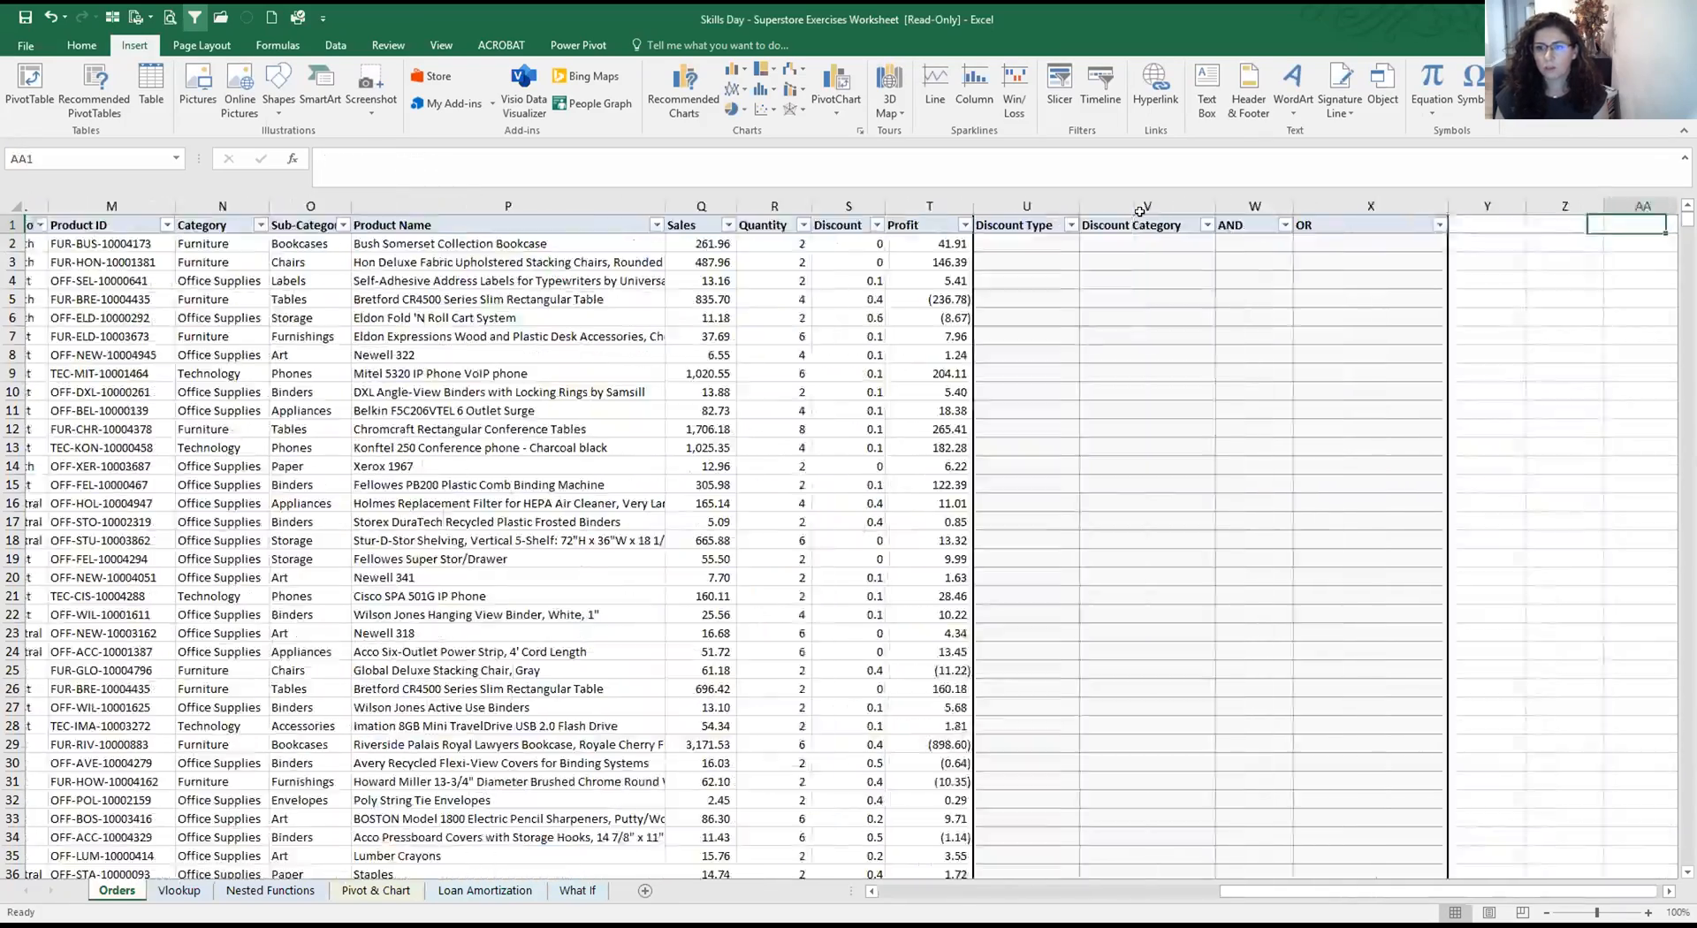
pyautogui.press('Left')
pyautogui.press('Left')
pyautogui.press('Left')
pyautogui.press('Left')
pyautogui.press('Left')
pyautogui.press('Left')
pyautogui.press('Left')
pyautogui.press('Left')
pyautogui.press('Left')
pyautogui.press('Left')
pyautogui.press('Left')
pyautogui.press('Left')
pyautogui.press('Left')
pyautogui.press('Left')
pyautogui.press('Left')
pyautogui.press('Left')
pyautogui.press('Left')
pyautogui.press('Left')
pyautogui.press('Left')
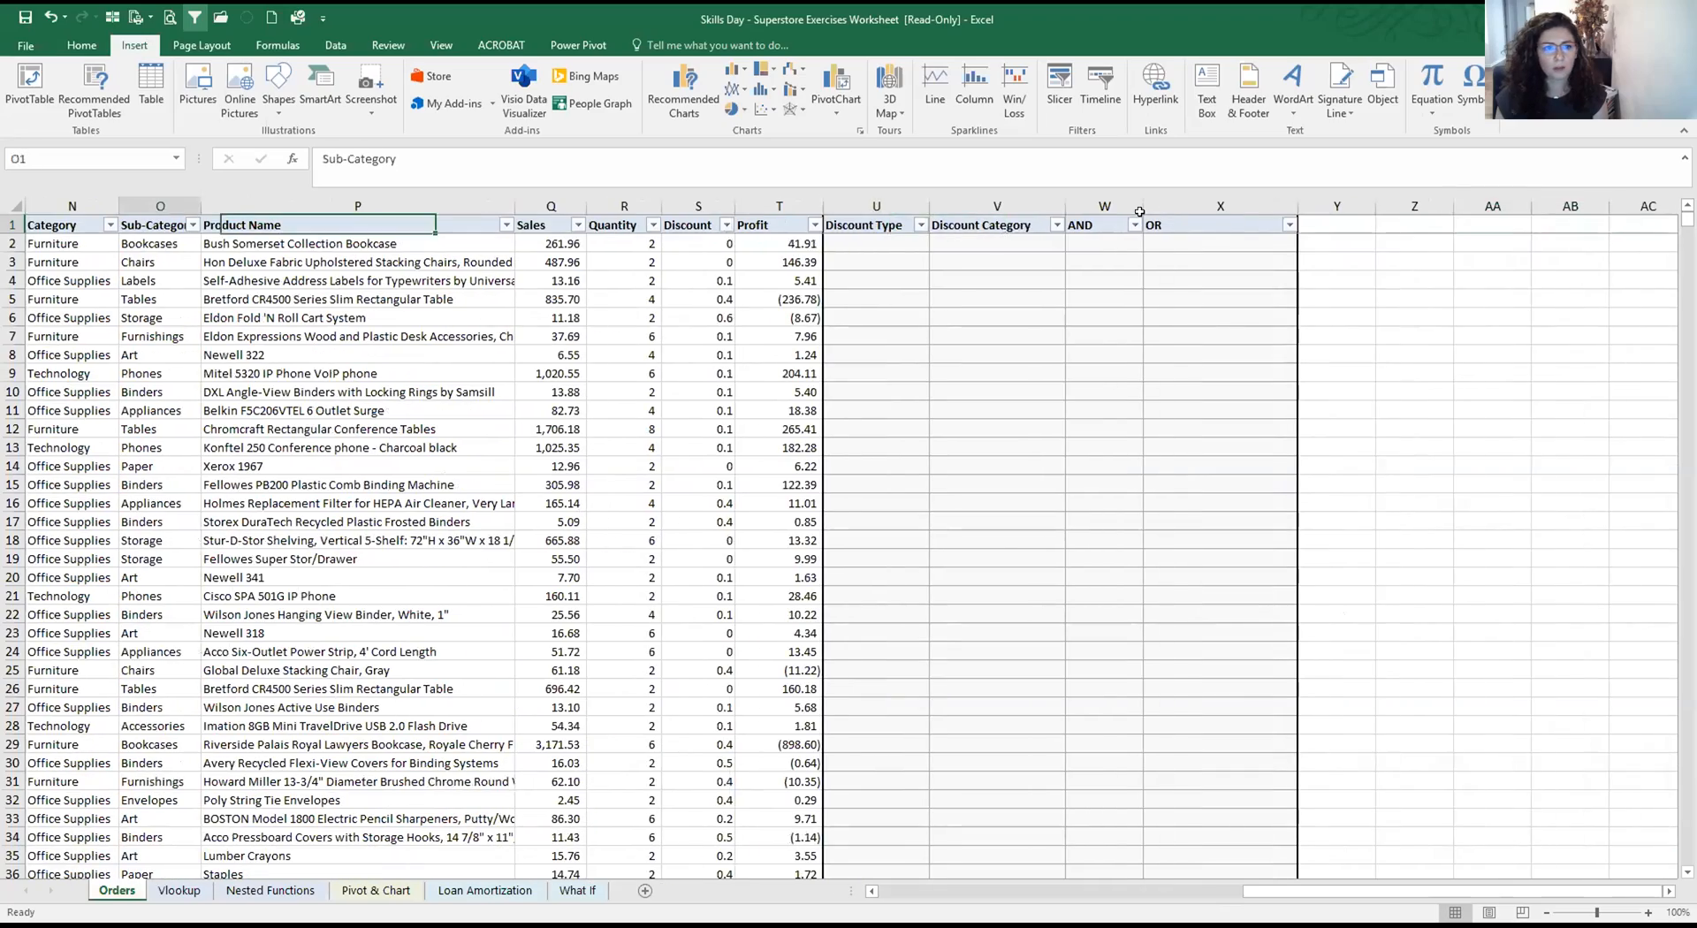
pyautogui.press('Left')
pyautogui.press('Left')
pyautogui.press('Left')
pyautogui.press('Left')
pyautogui.press('Left')
pyautogui.press('Left')
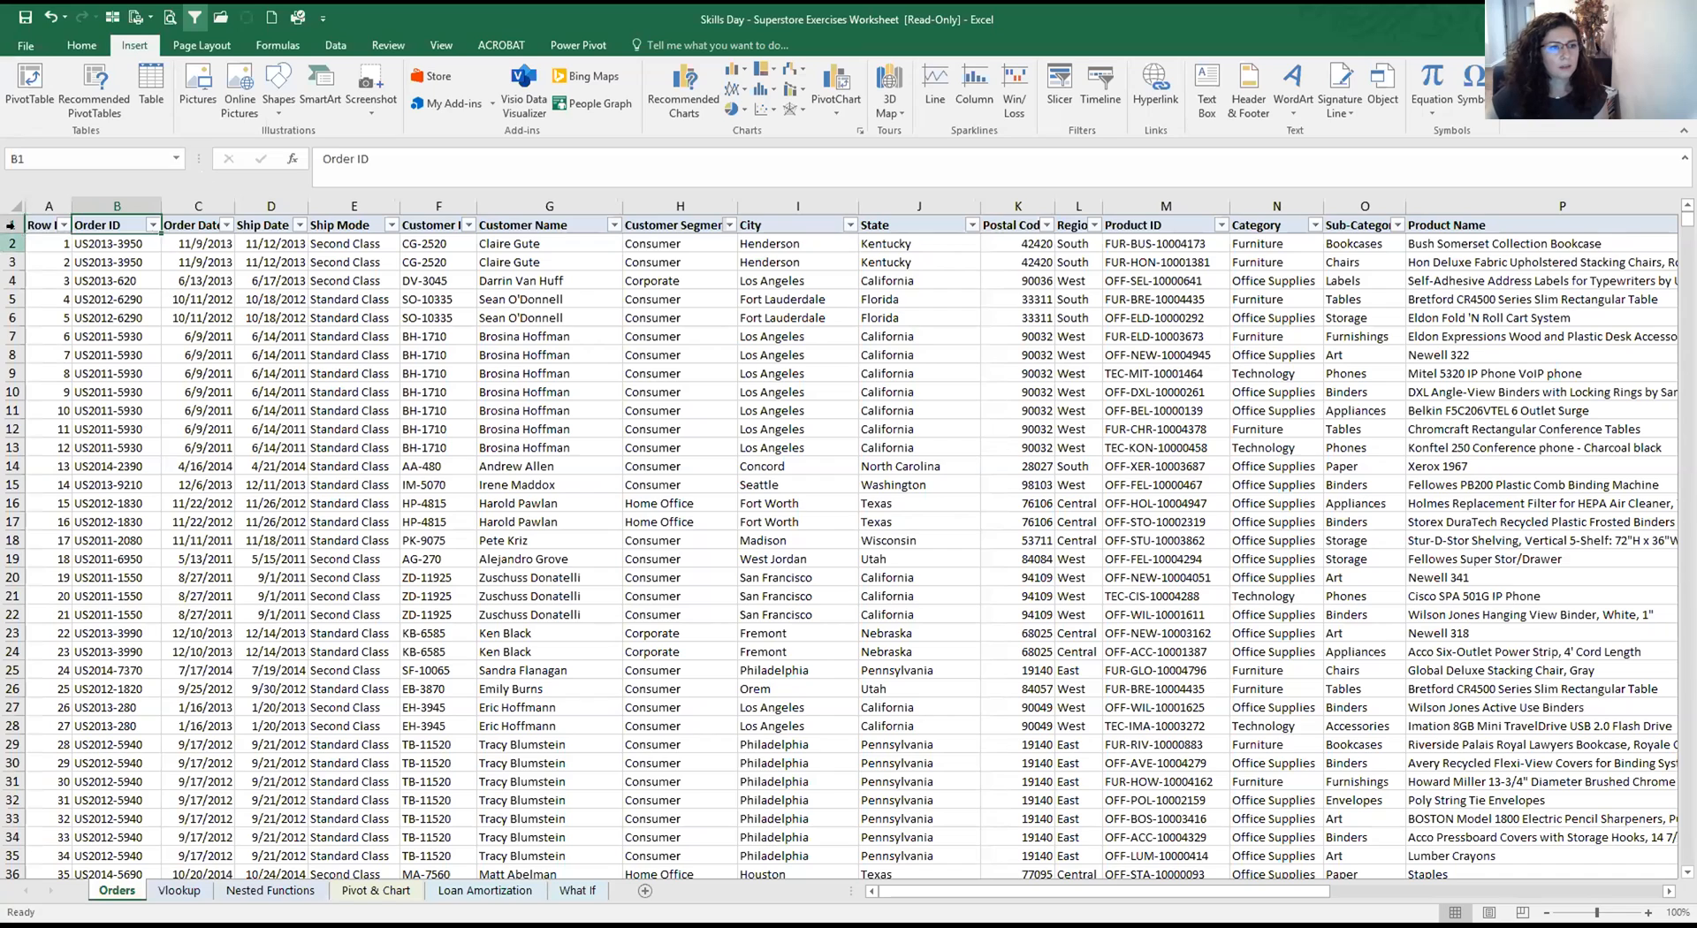
pyautogui.press('Left')
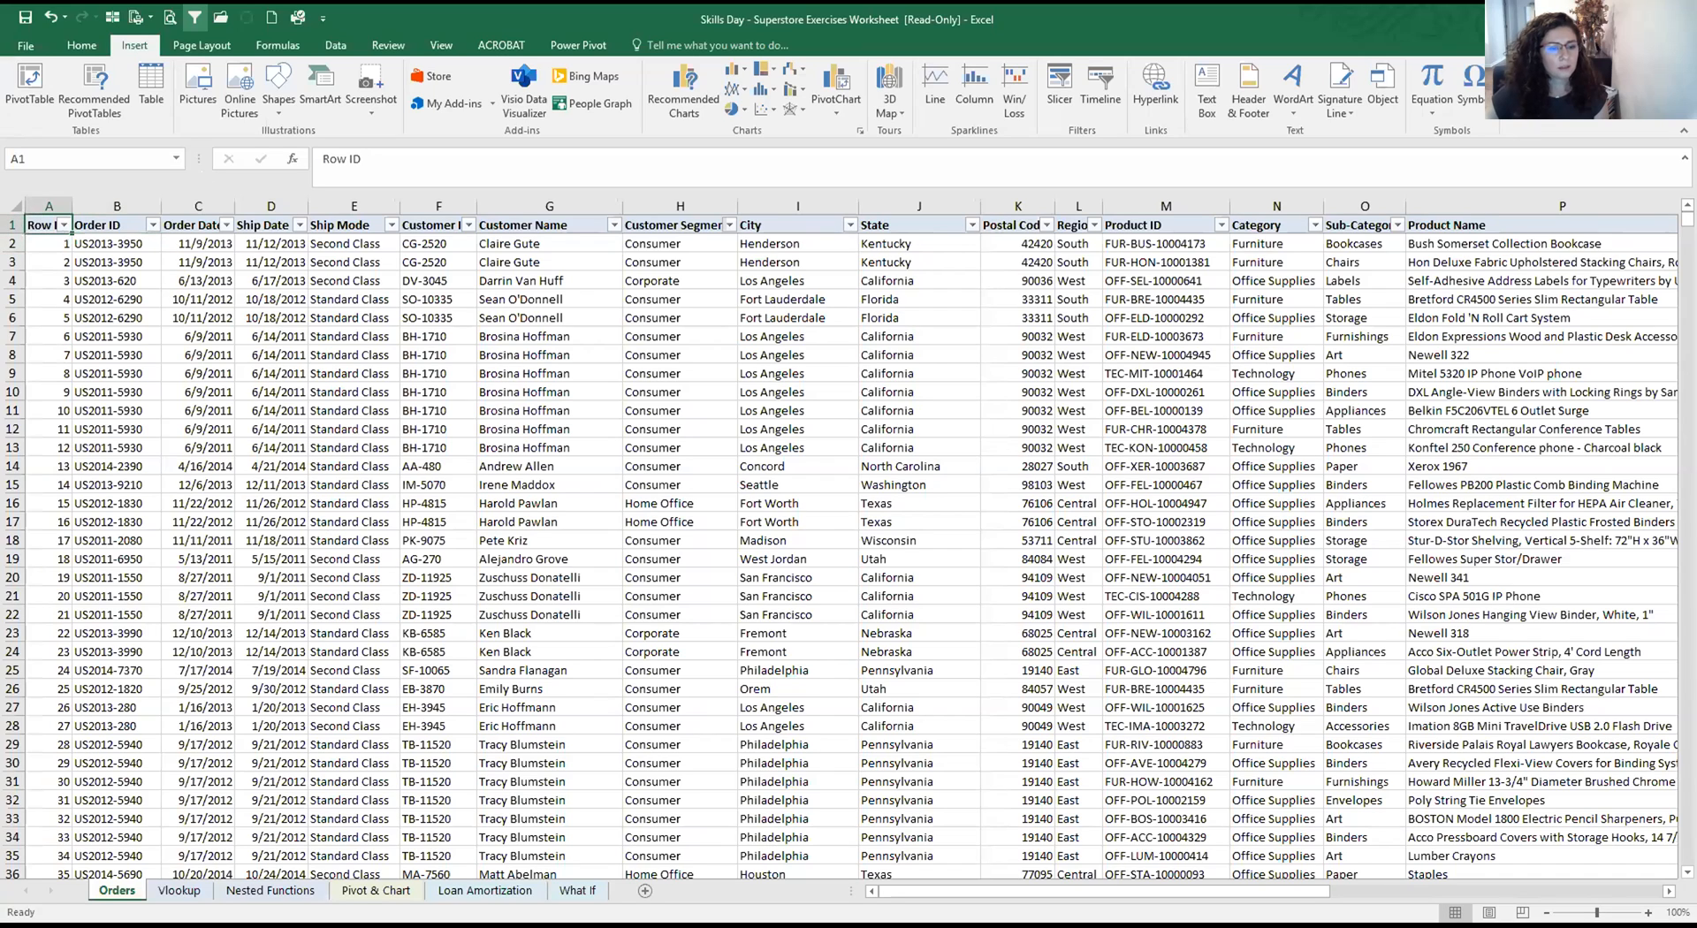
# Begin a new pivot table placed at cell A9 of the Pivot & Chart sheet
pyautogui.click(376, 890)
pyautogui.click(89, 366)
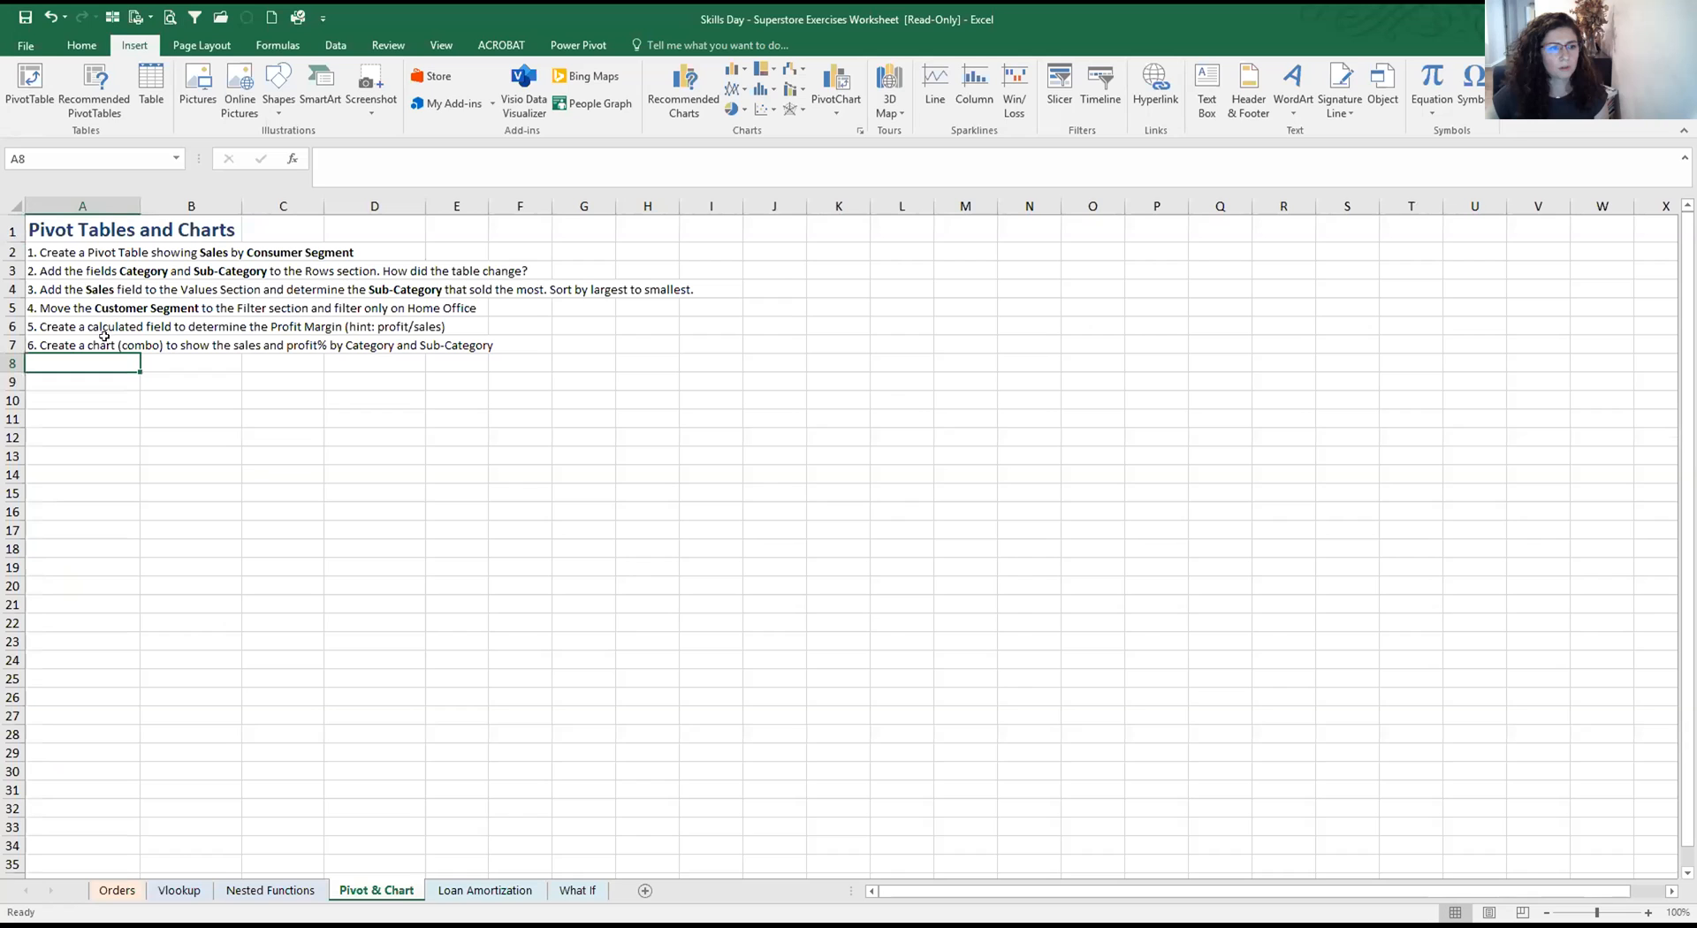
pyautogui.press('Return')
pyautogui.click(29, 86)
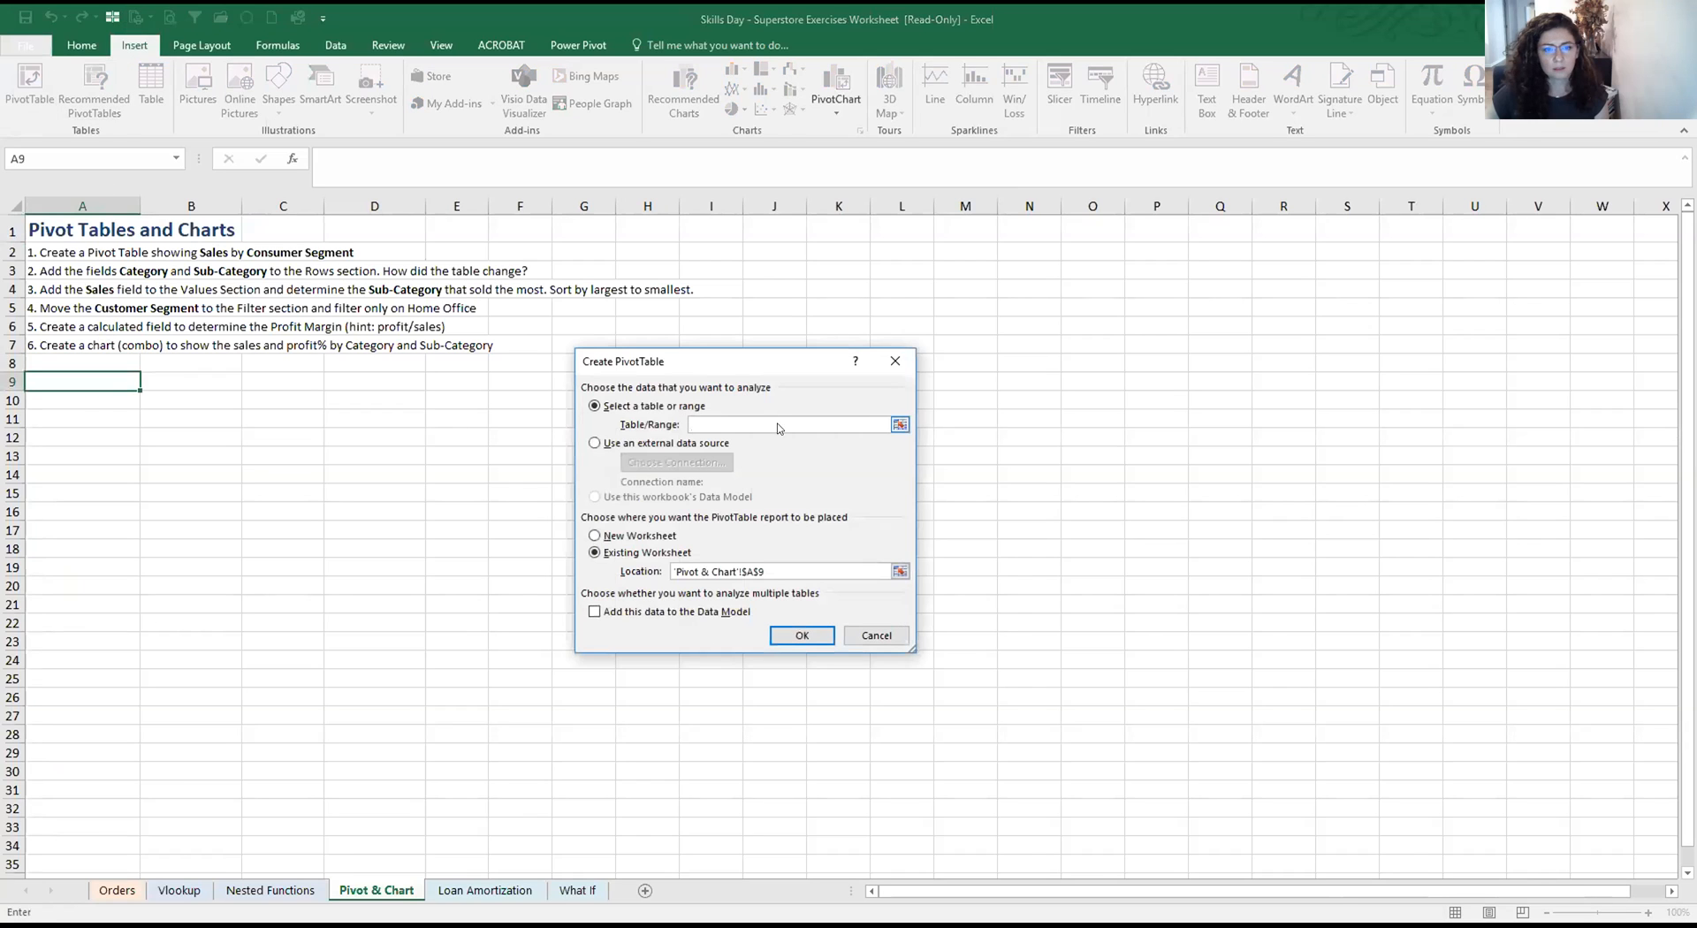
# Set the pivot table's source range to Orders A1:T10001, covering the Row ID through Profit columns
pyautogui.click(900, 424)
pyautogui.click(115, 890)
pyautogui.click(41, 223)
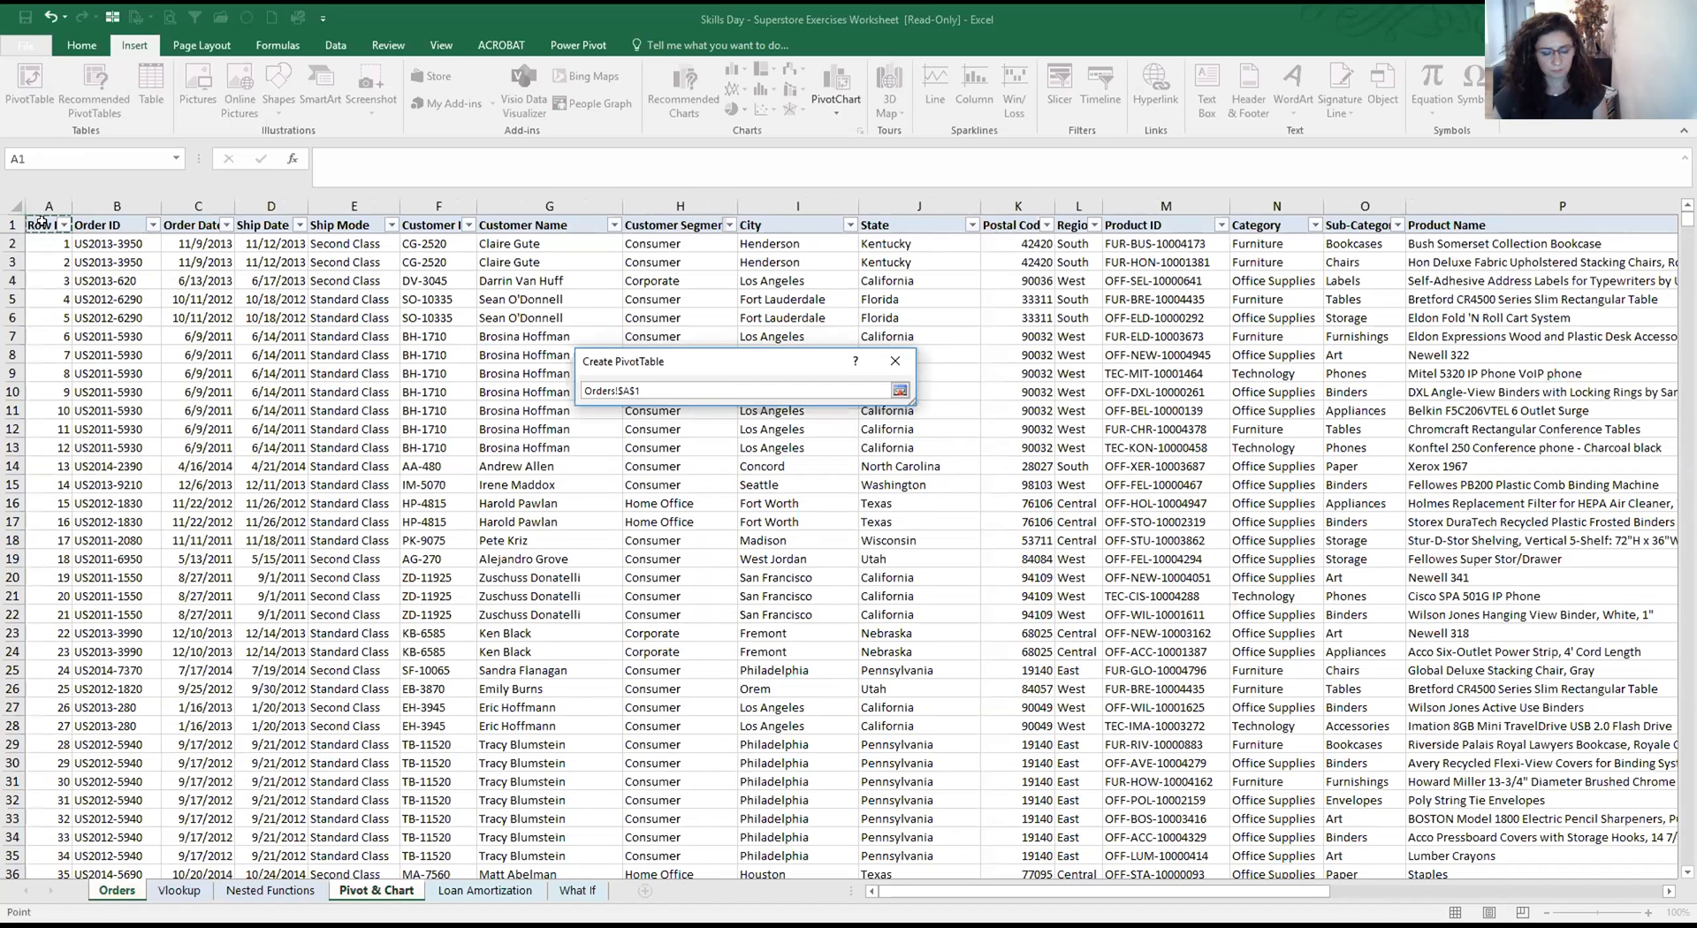
pyautogui.hotkey('ctrl', 'shift', 'Down')
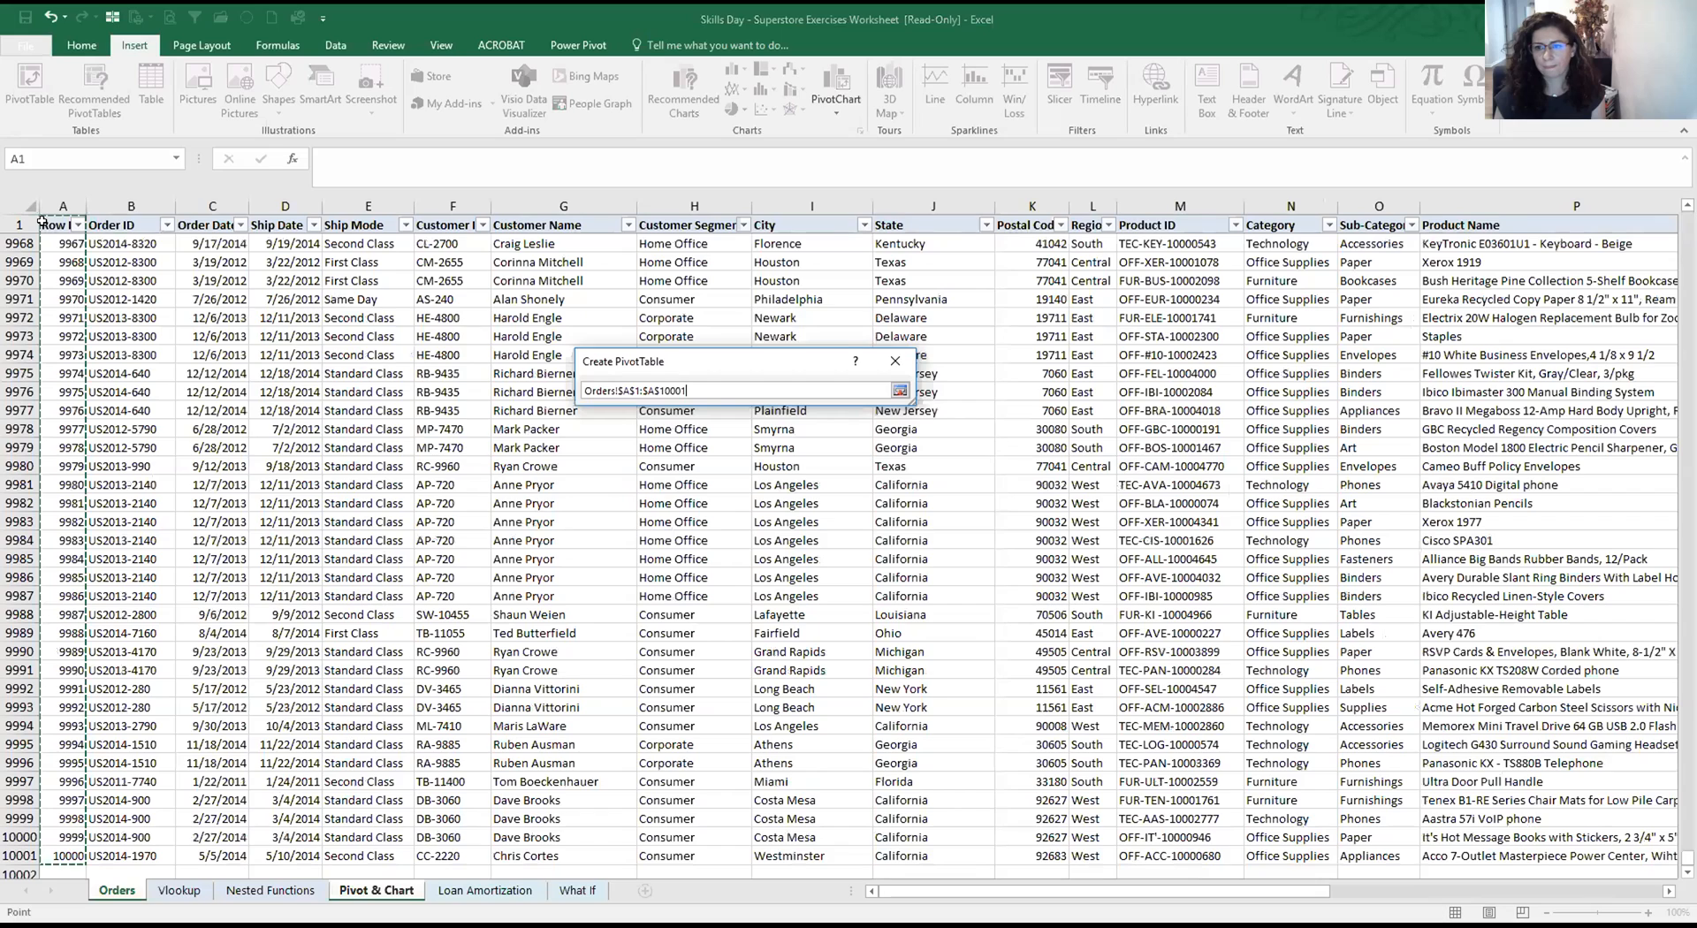
pyautogui.hotkey('ctrl', 'shift', 'Right')
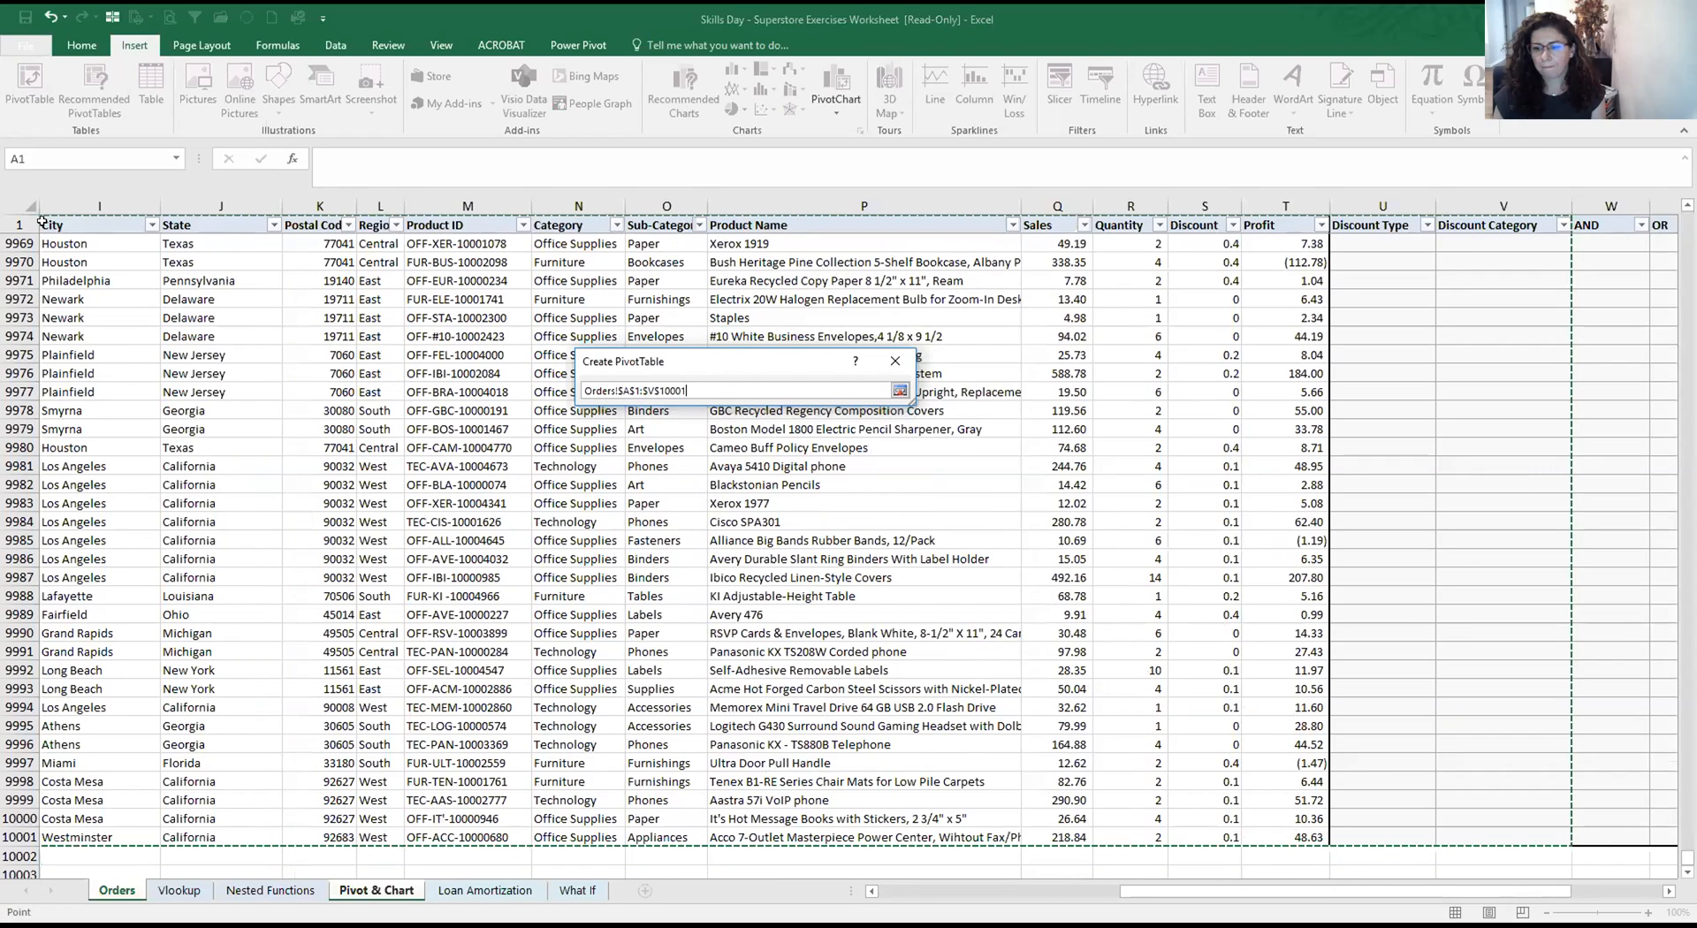
pyautogui.hotkey('ctrl', 'shift', 'Left')
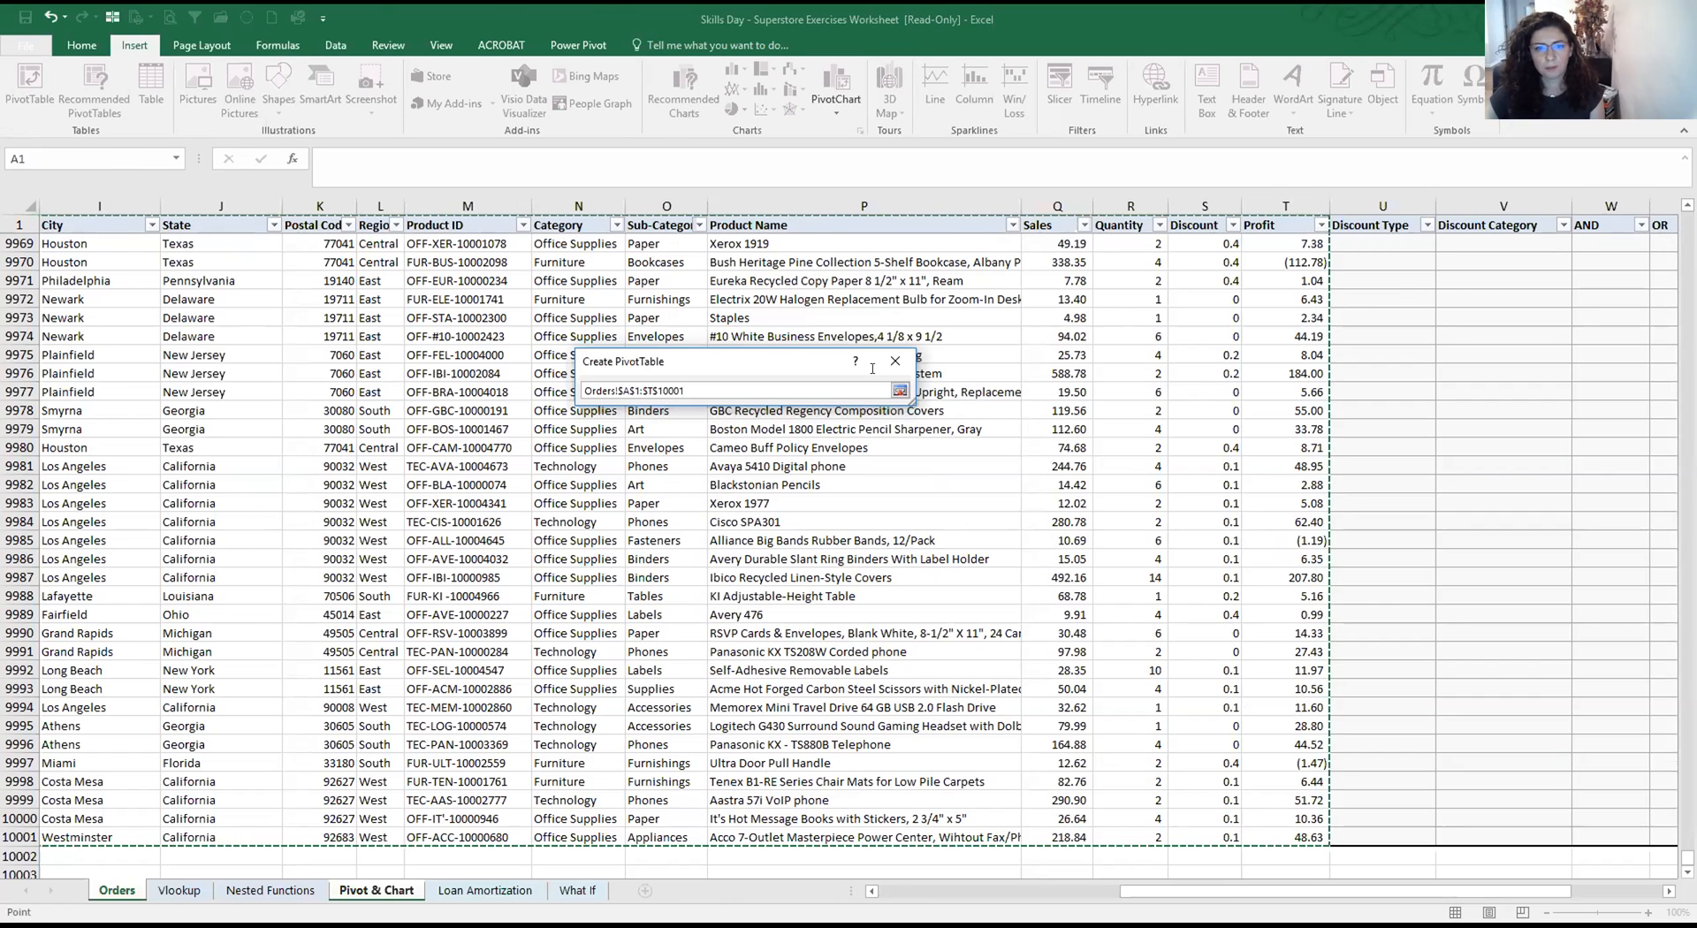
pyautogui.press('Return')
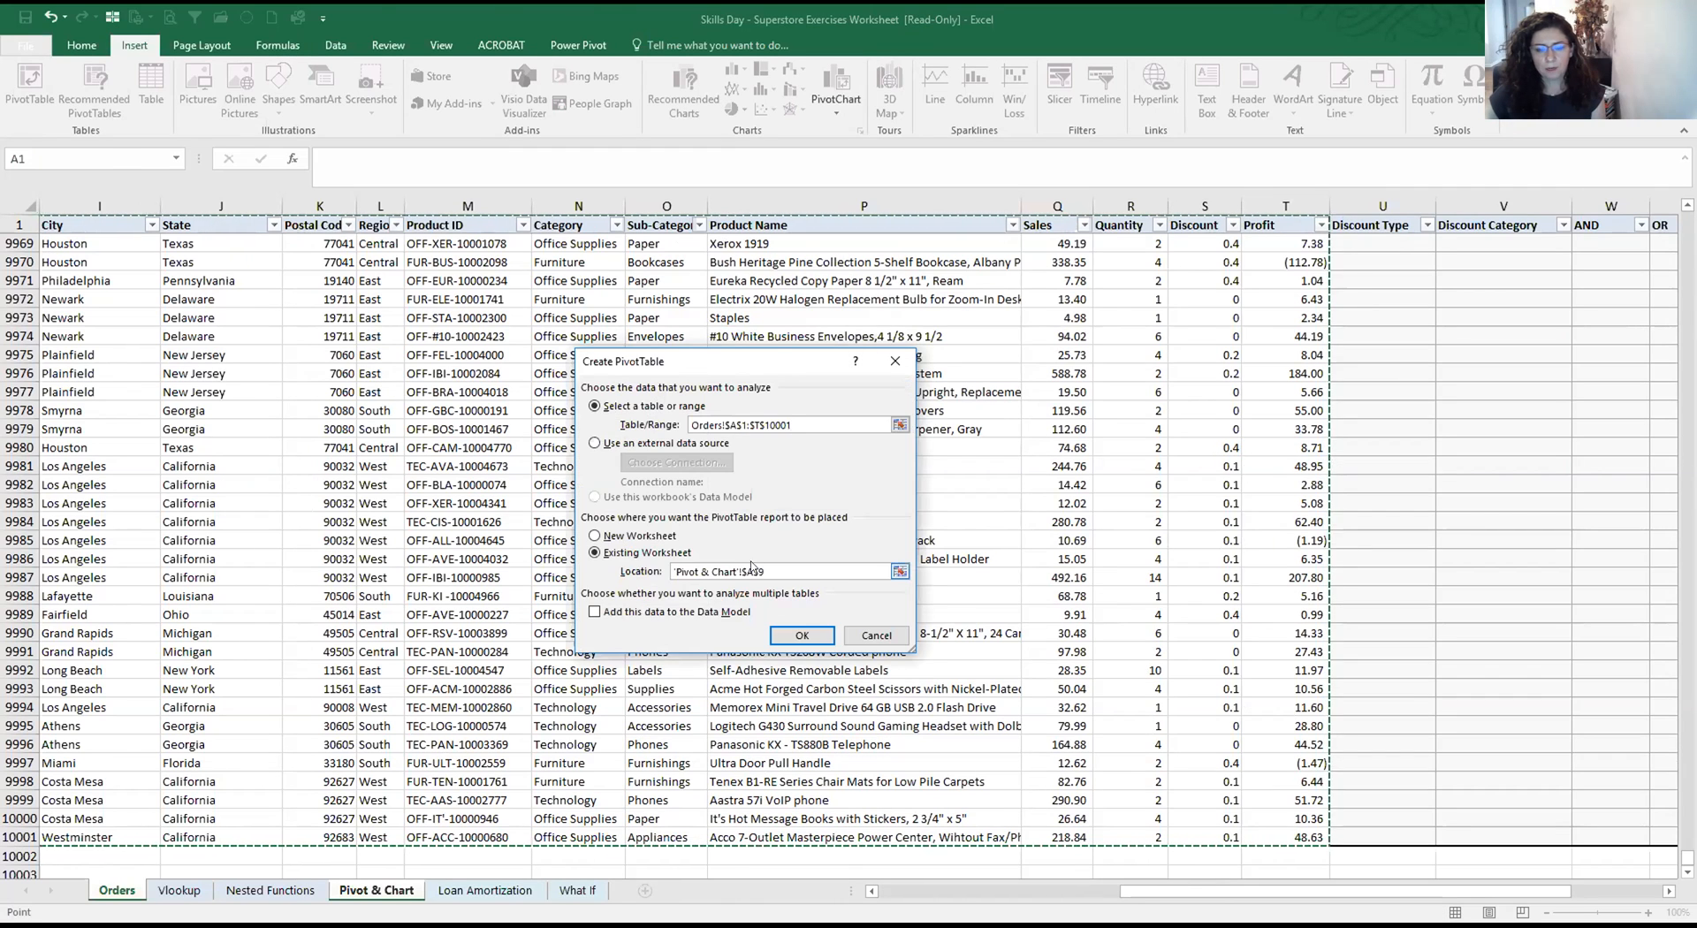
# Create the pivot table at A9 of Pivot & Chart from the chosen Orders range
pyautogui.click(802, 636)
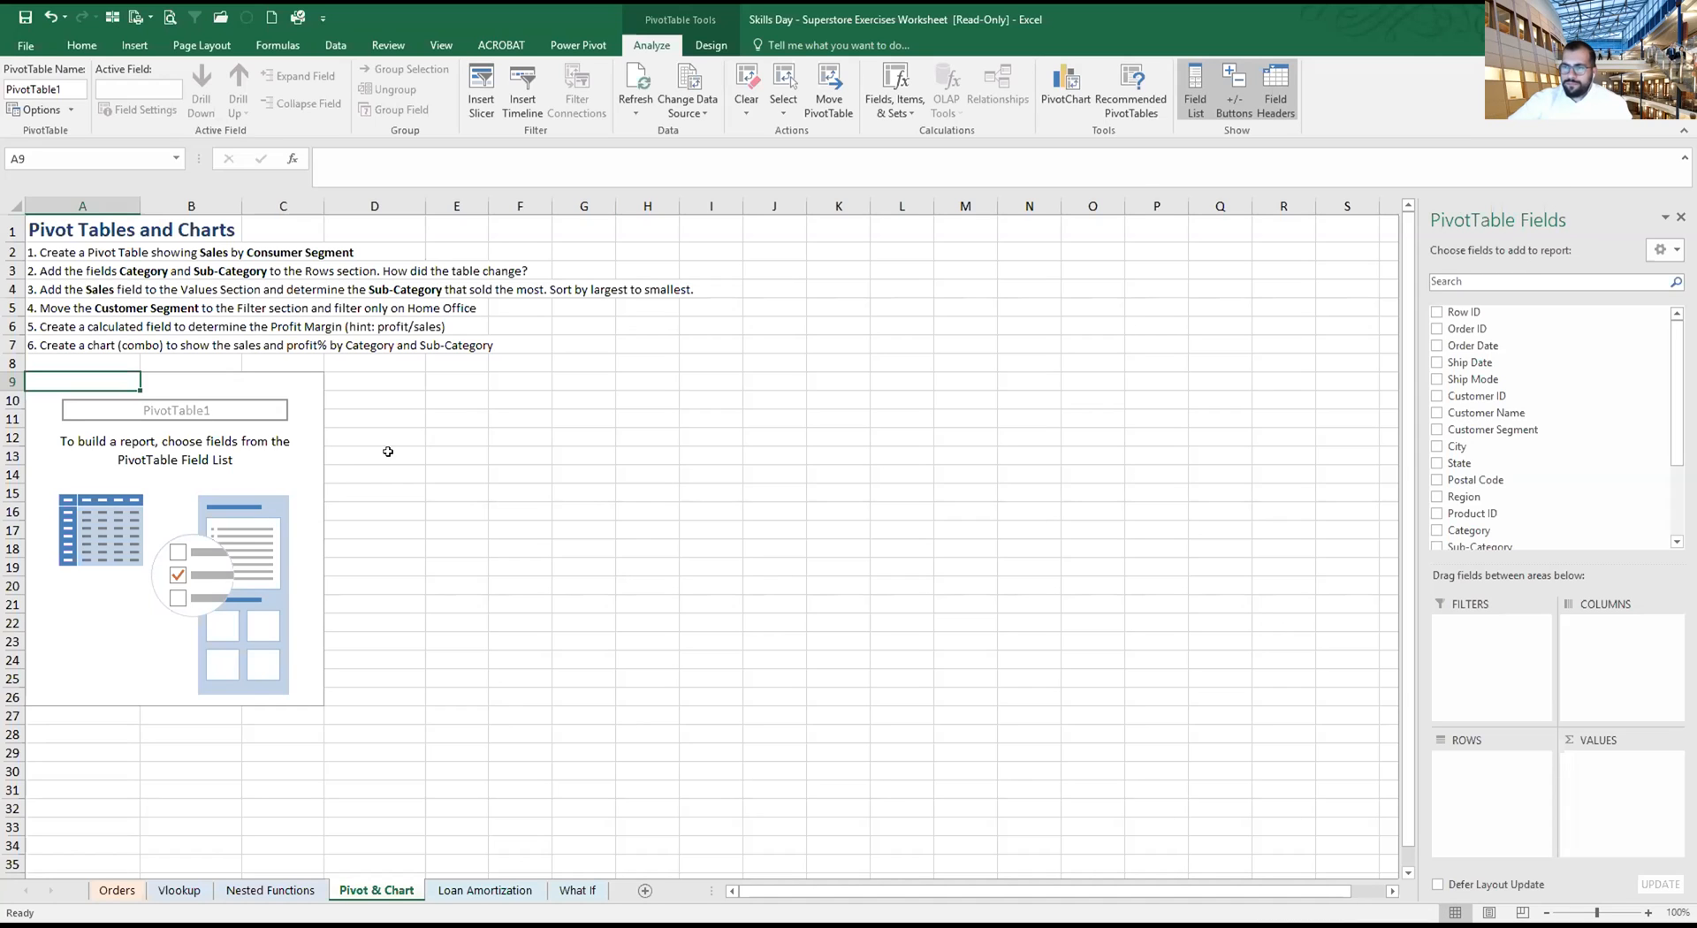
# Select cells outside and inside the empty pivot table, and toggle its field list off and back on
pyautogui.click(557, 416)
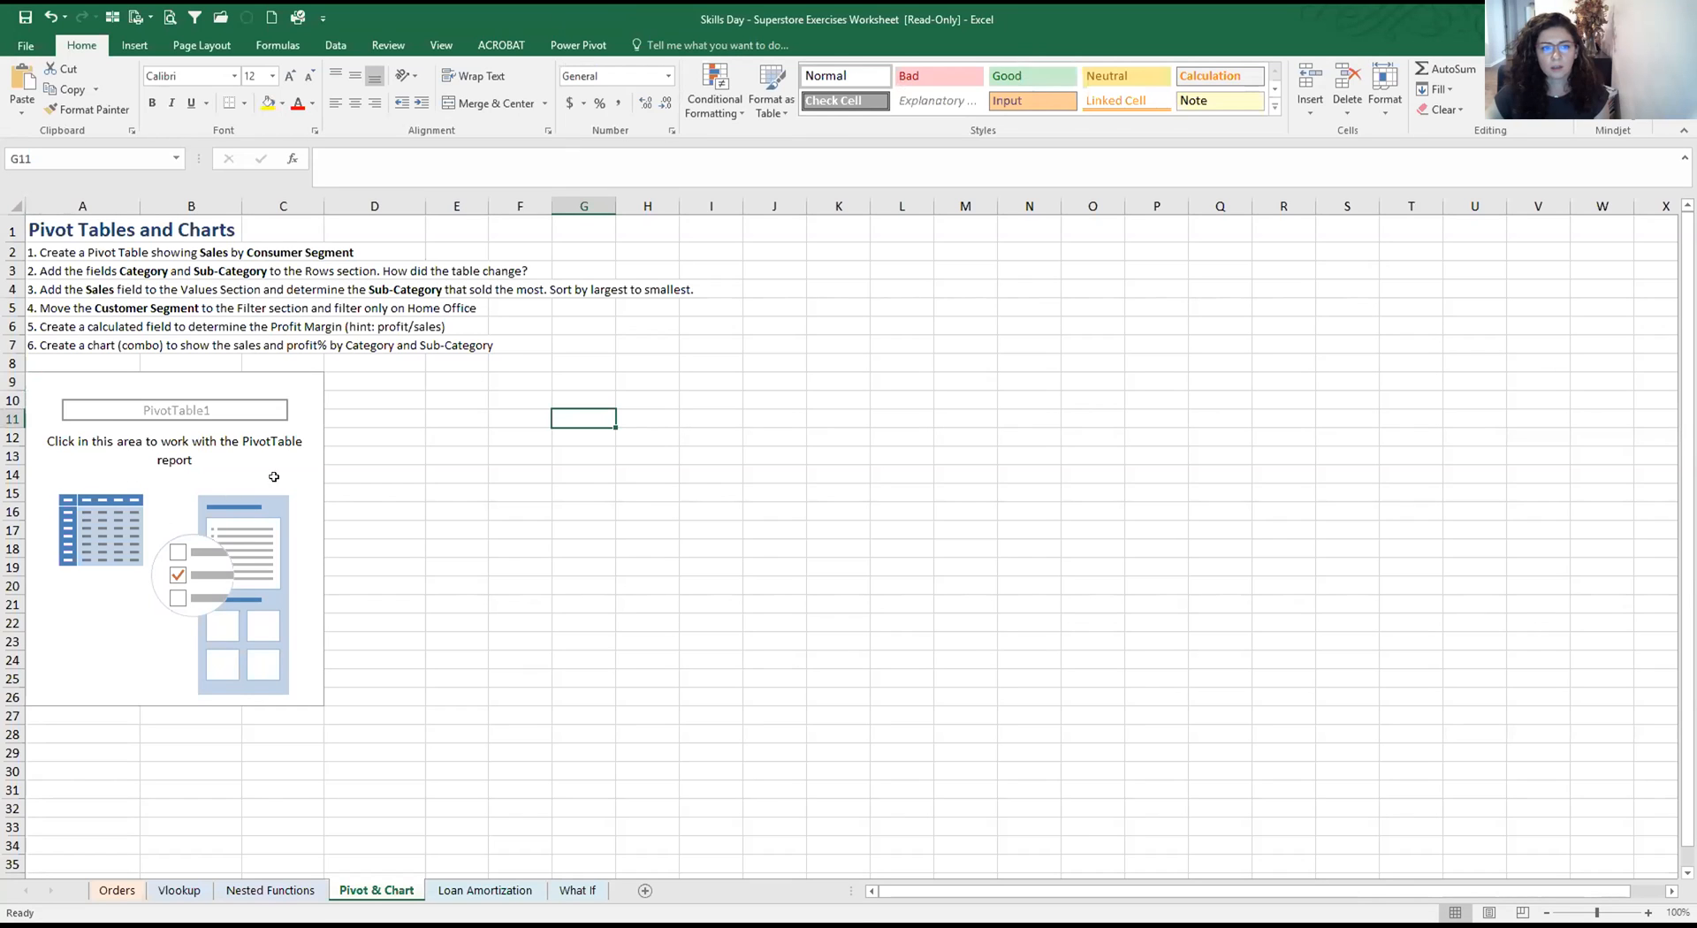
pyautogui.click(223, 486)
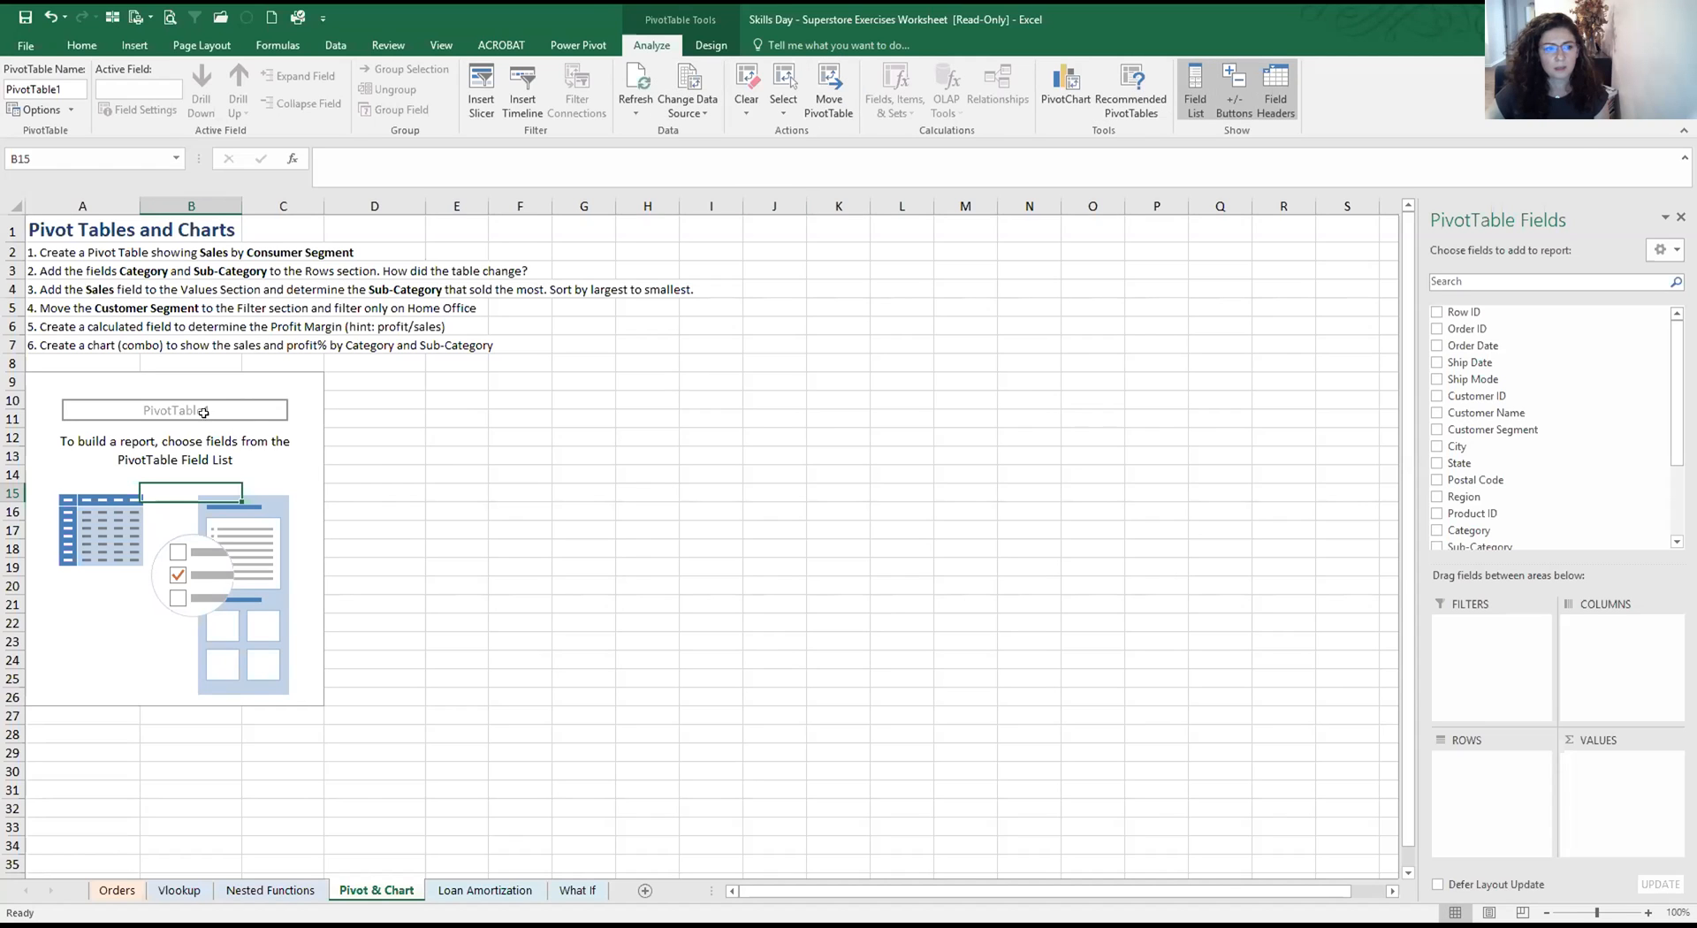
pyautogui.click(493, 437)
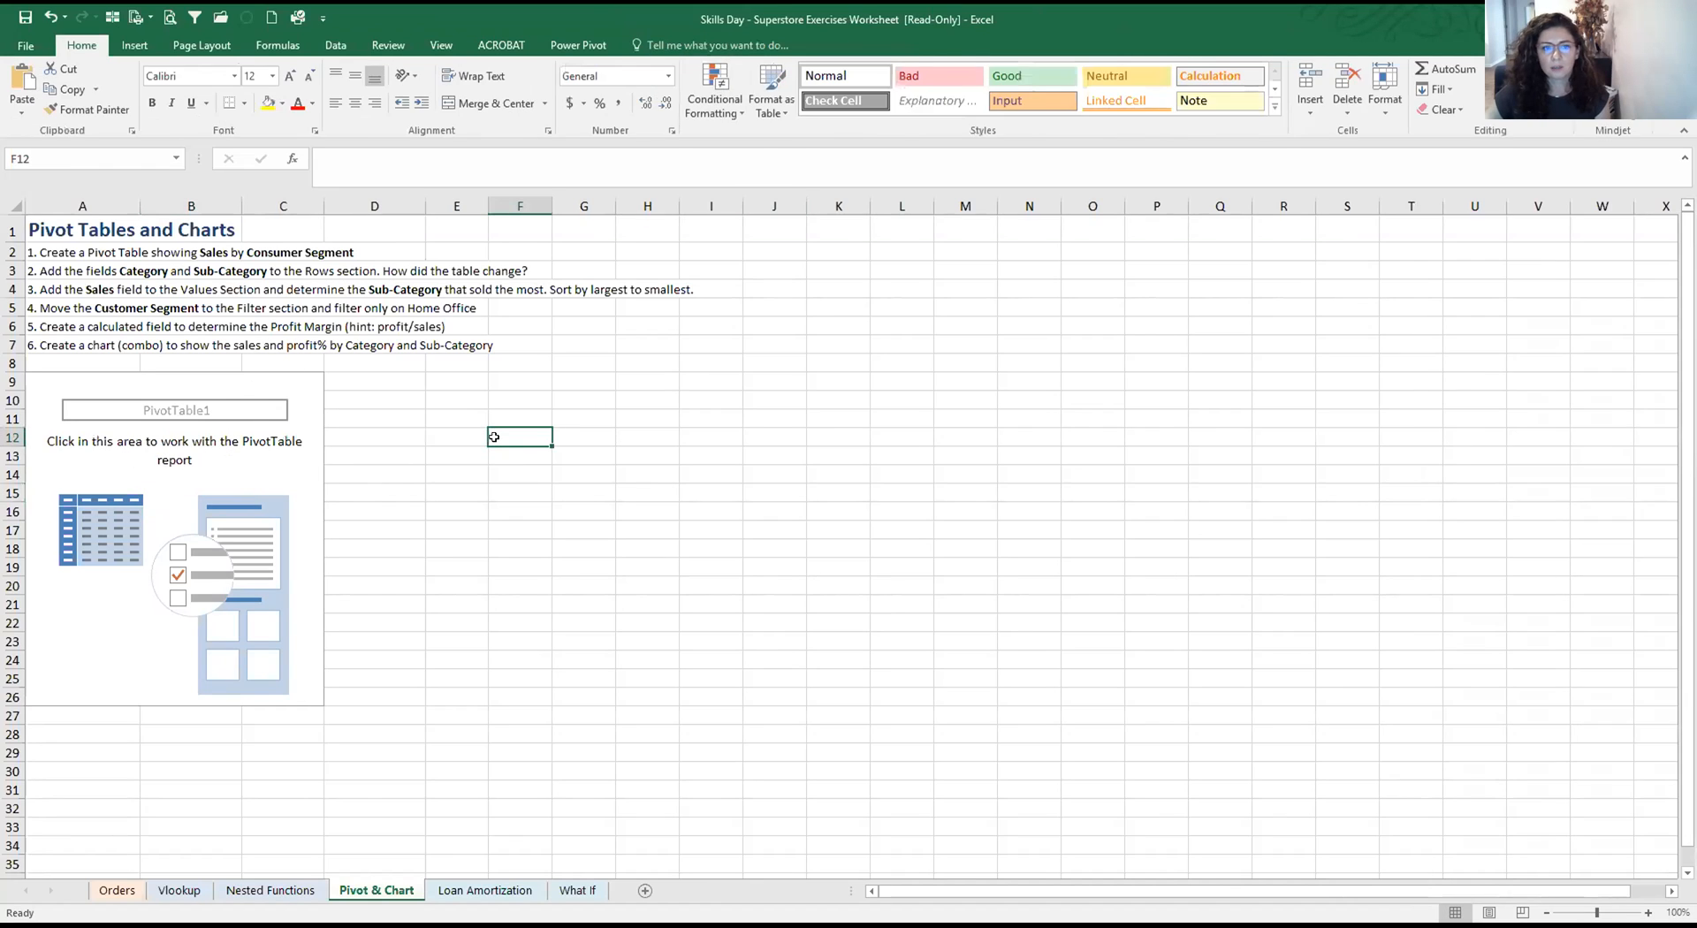
pyautogui.click(132, 475)
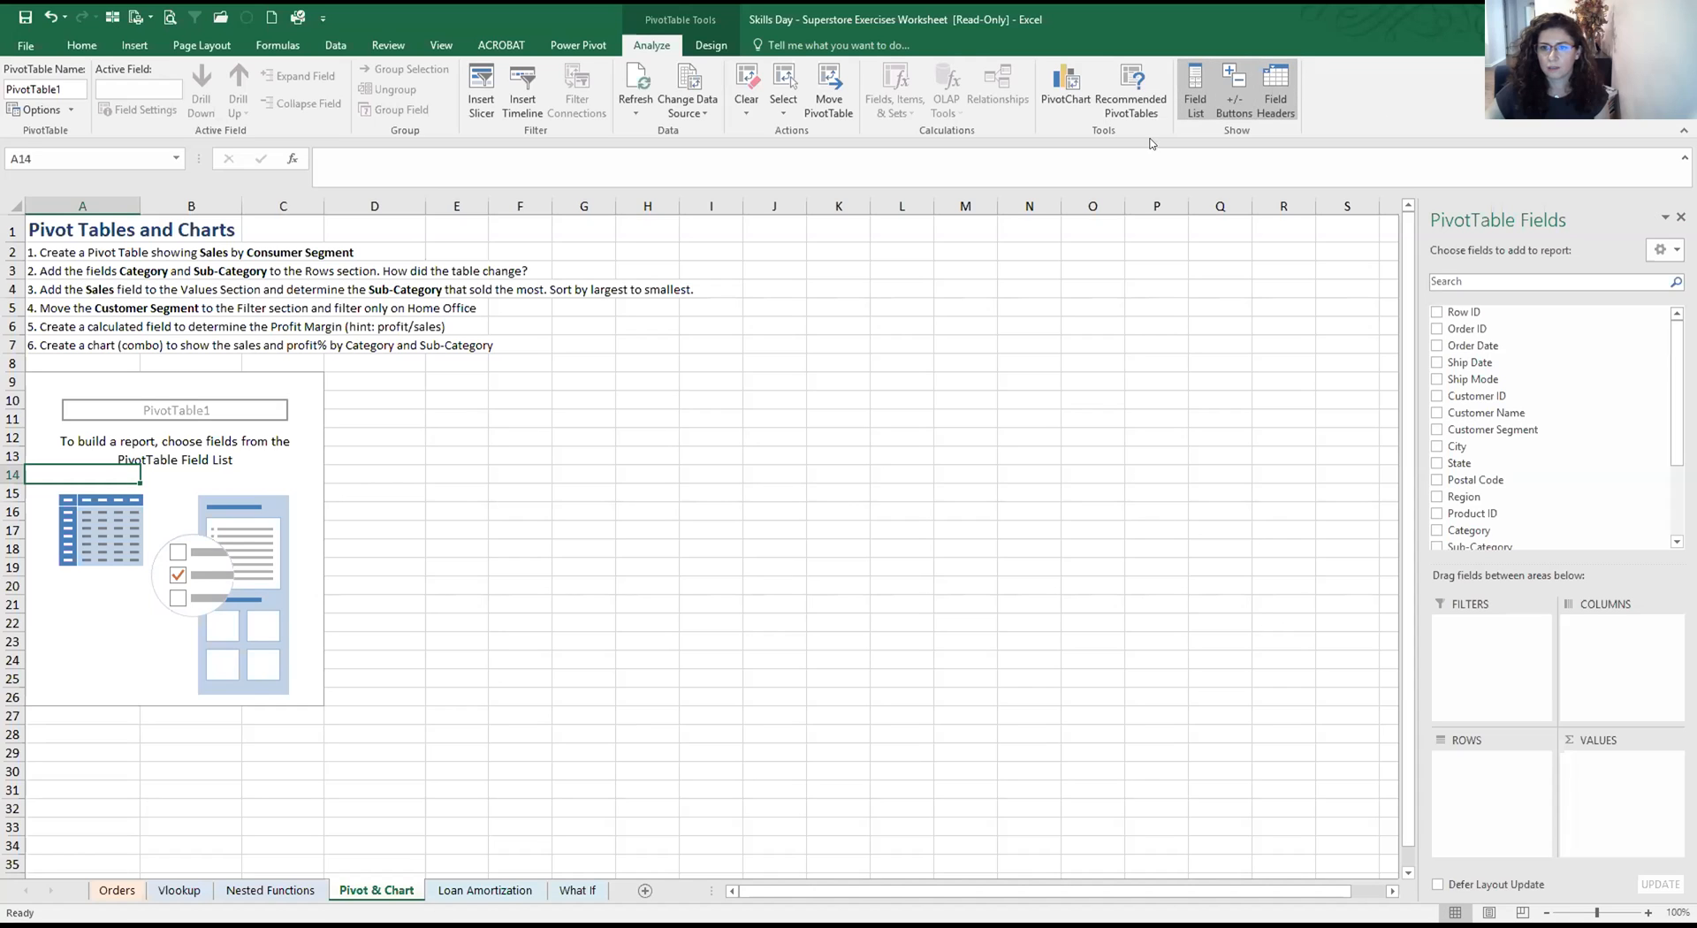
pyautogui.click(1195, 95)
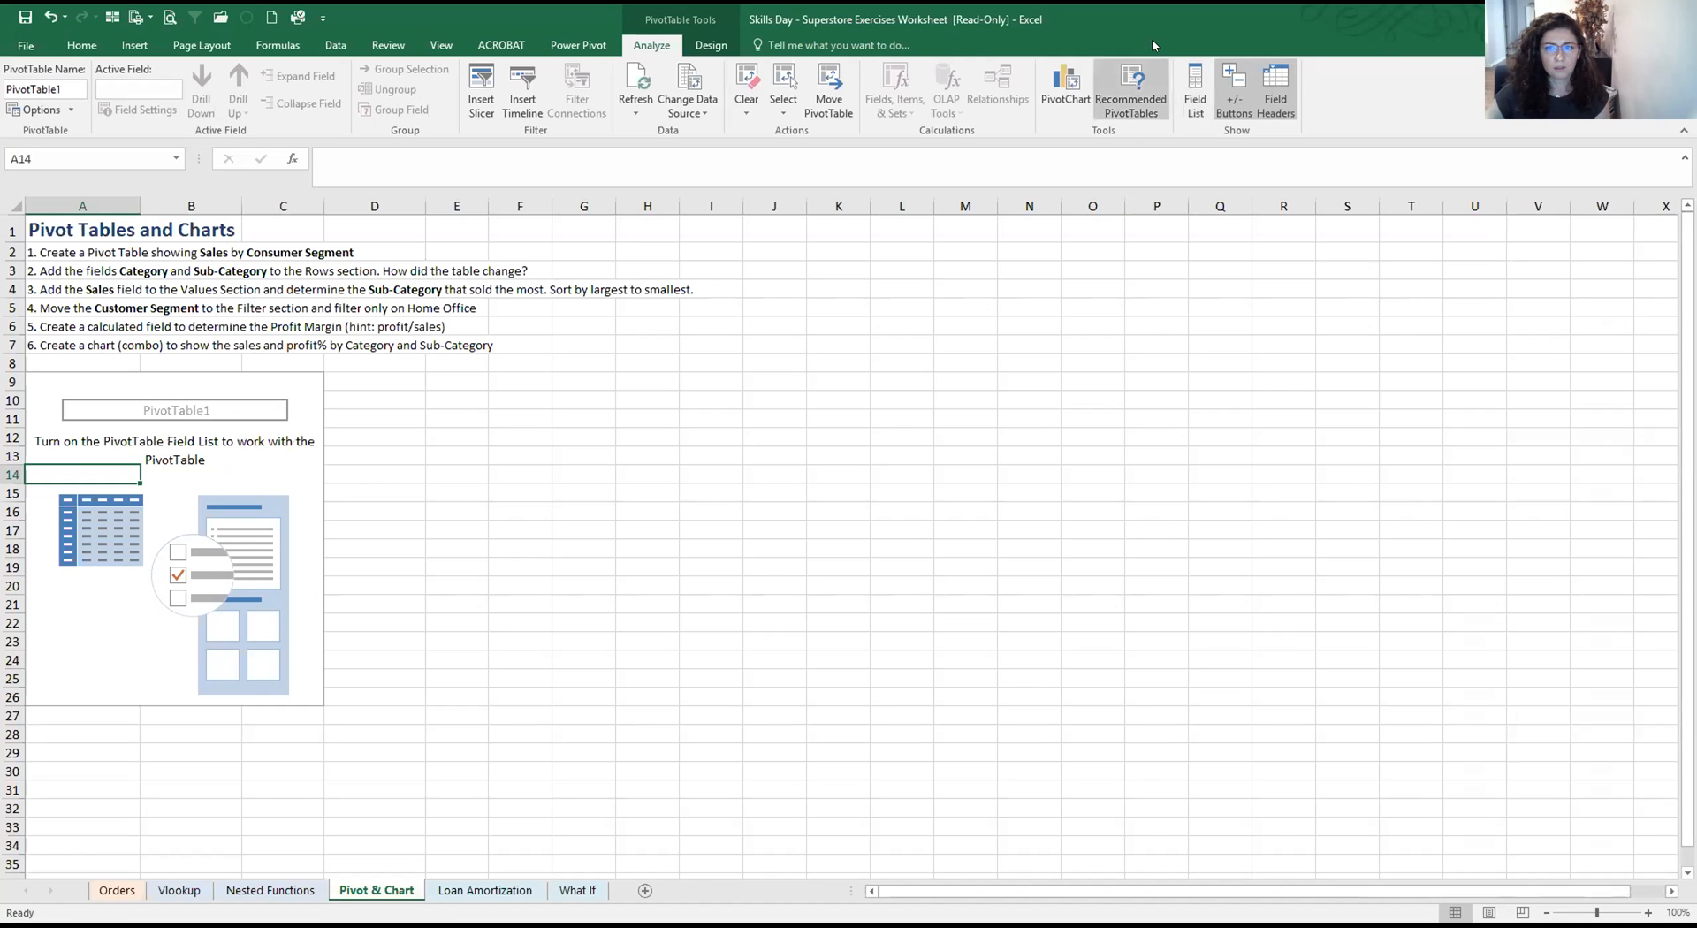
pyautogui.click(1195, 96)
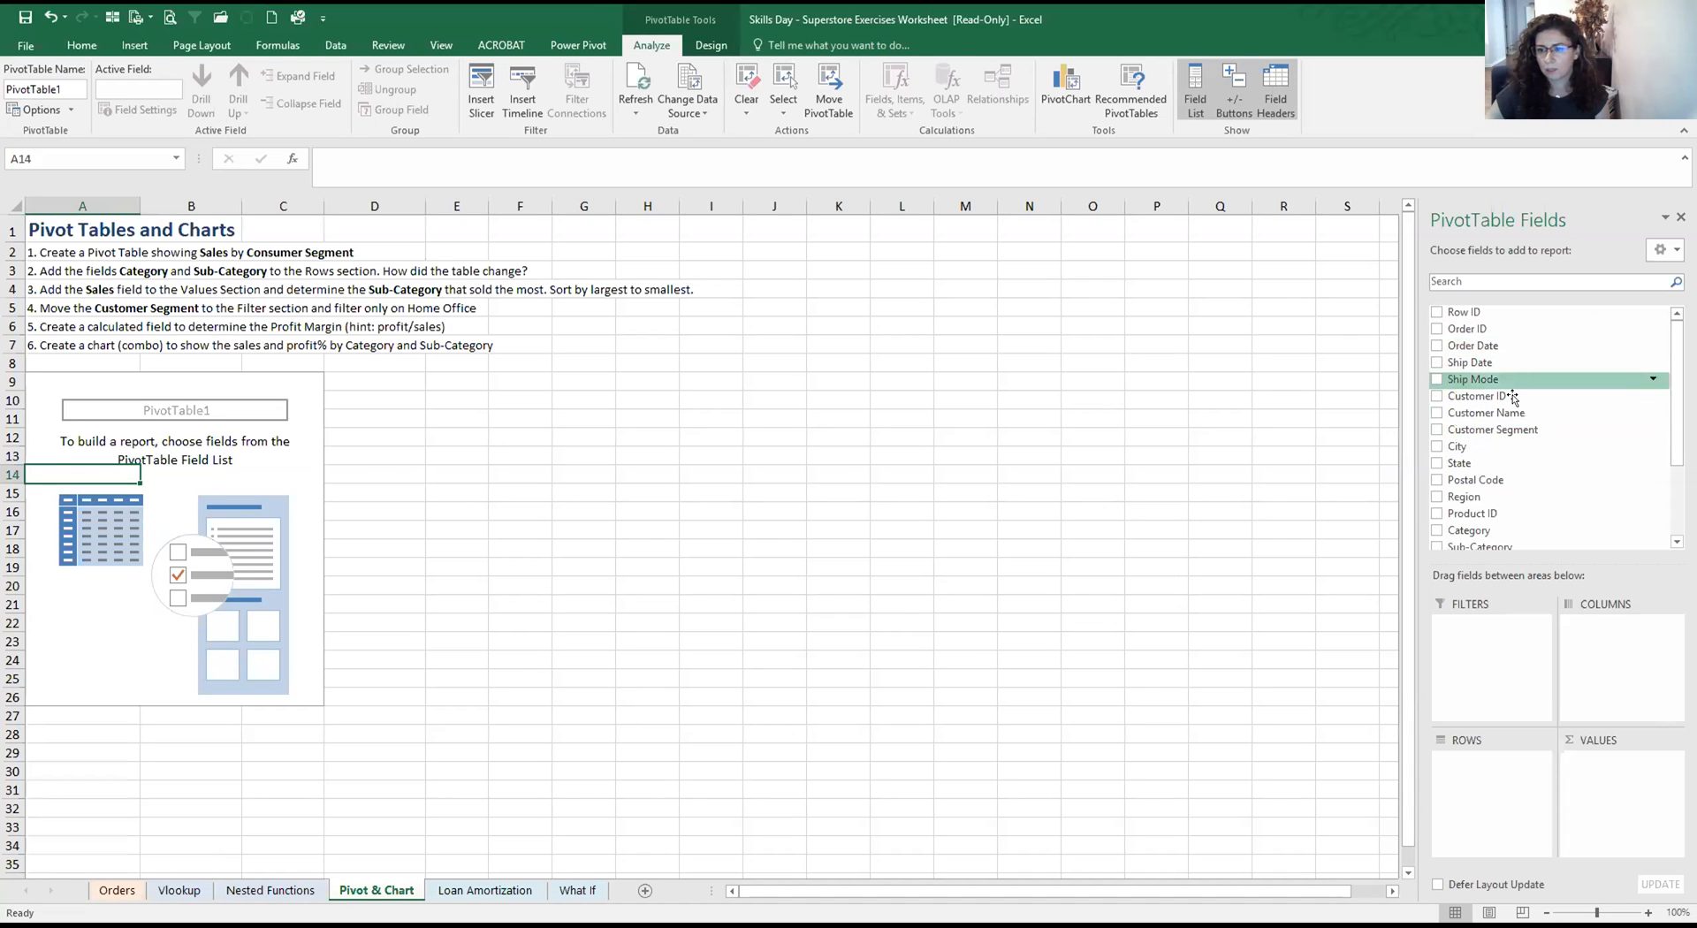
# Add Sales as the summed value and Customer Segment as the row field of the pivot table
pyautogui.scroll(-1, 1547, 429)
pyautogui.scroll(-3, 1443, 470)
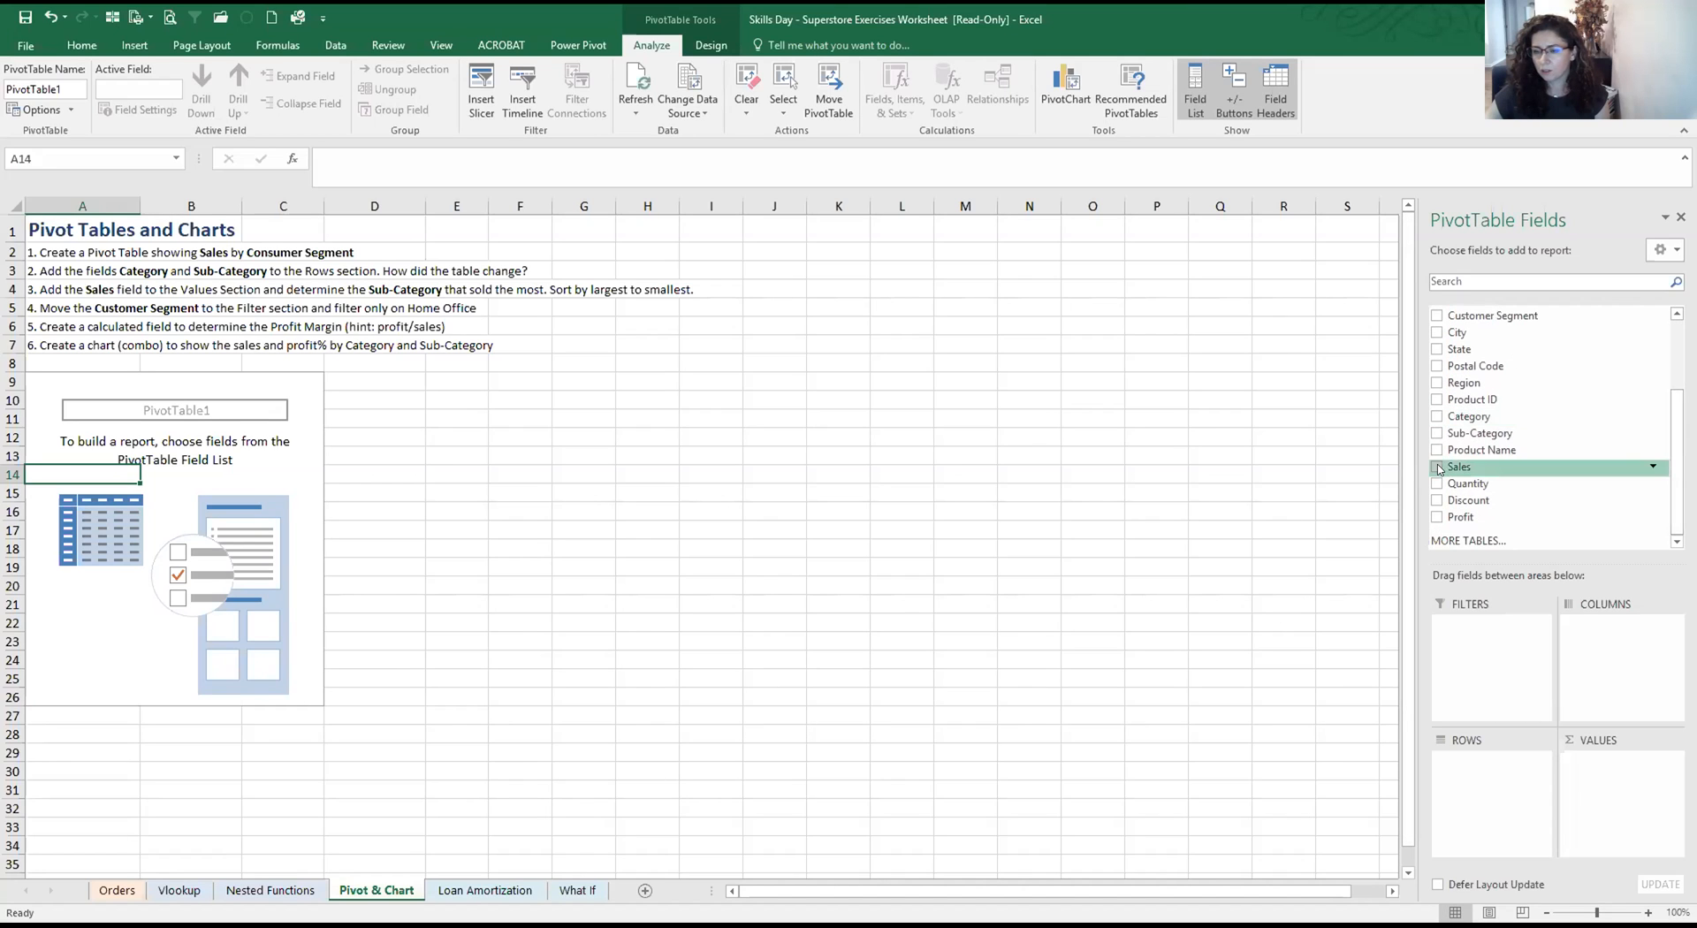
pyautogui.click(1438, 467)
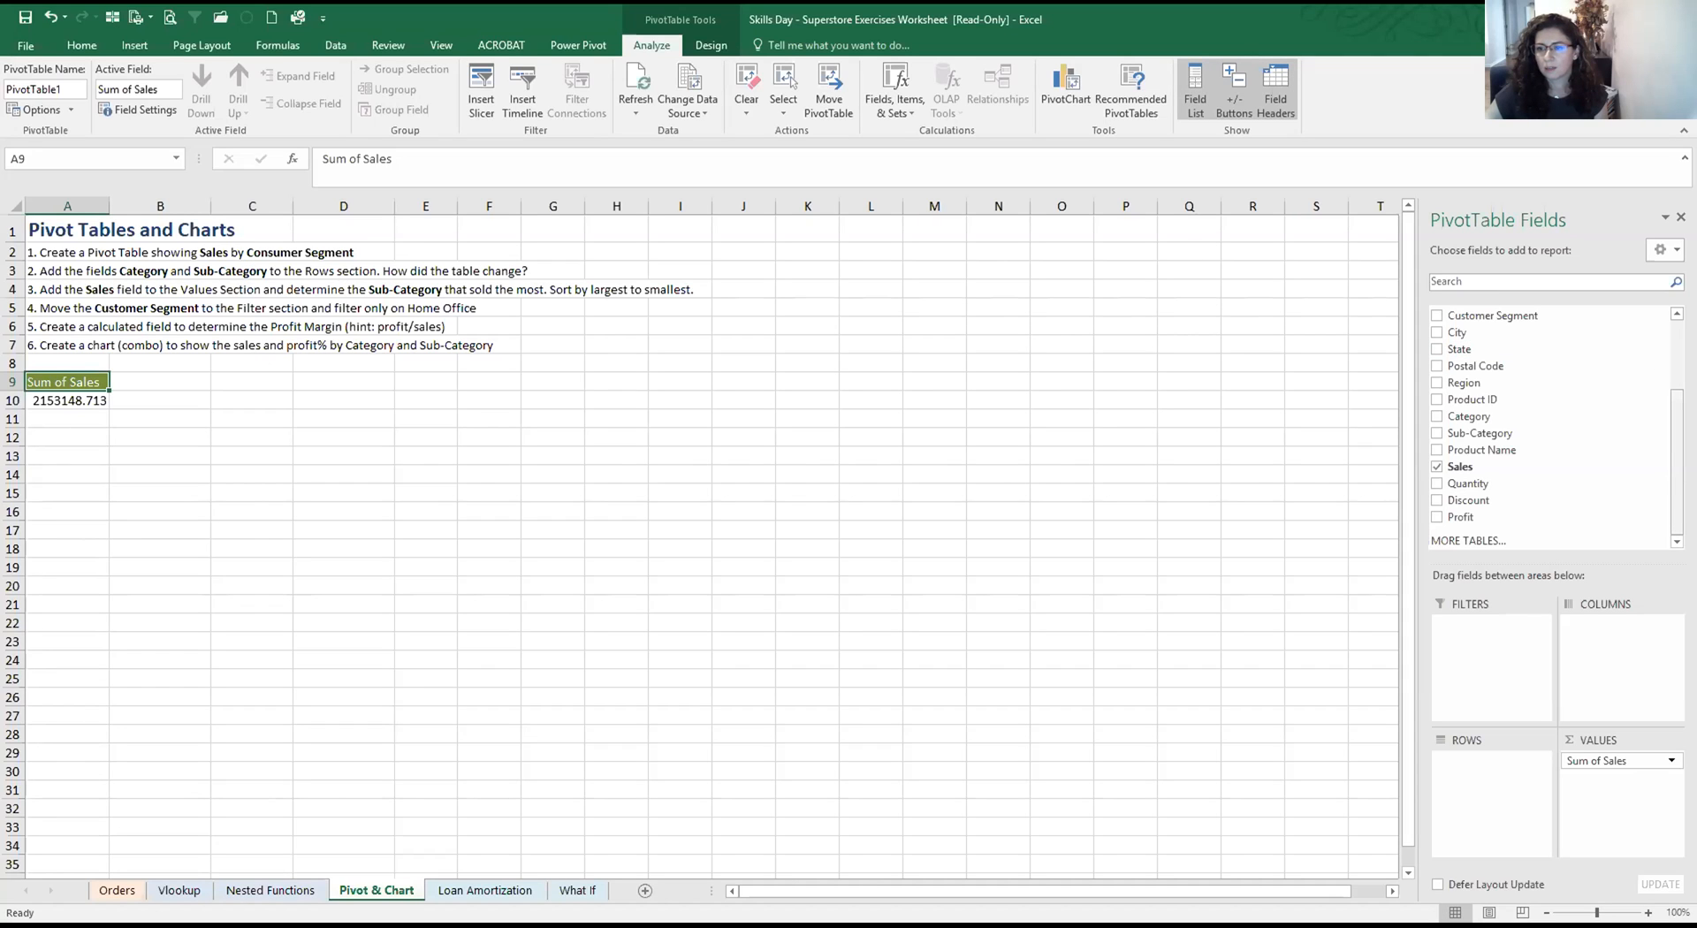
pyautogui.click(1437, 317)
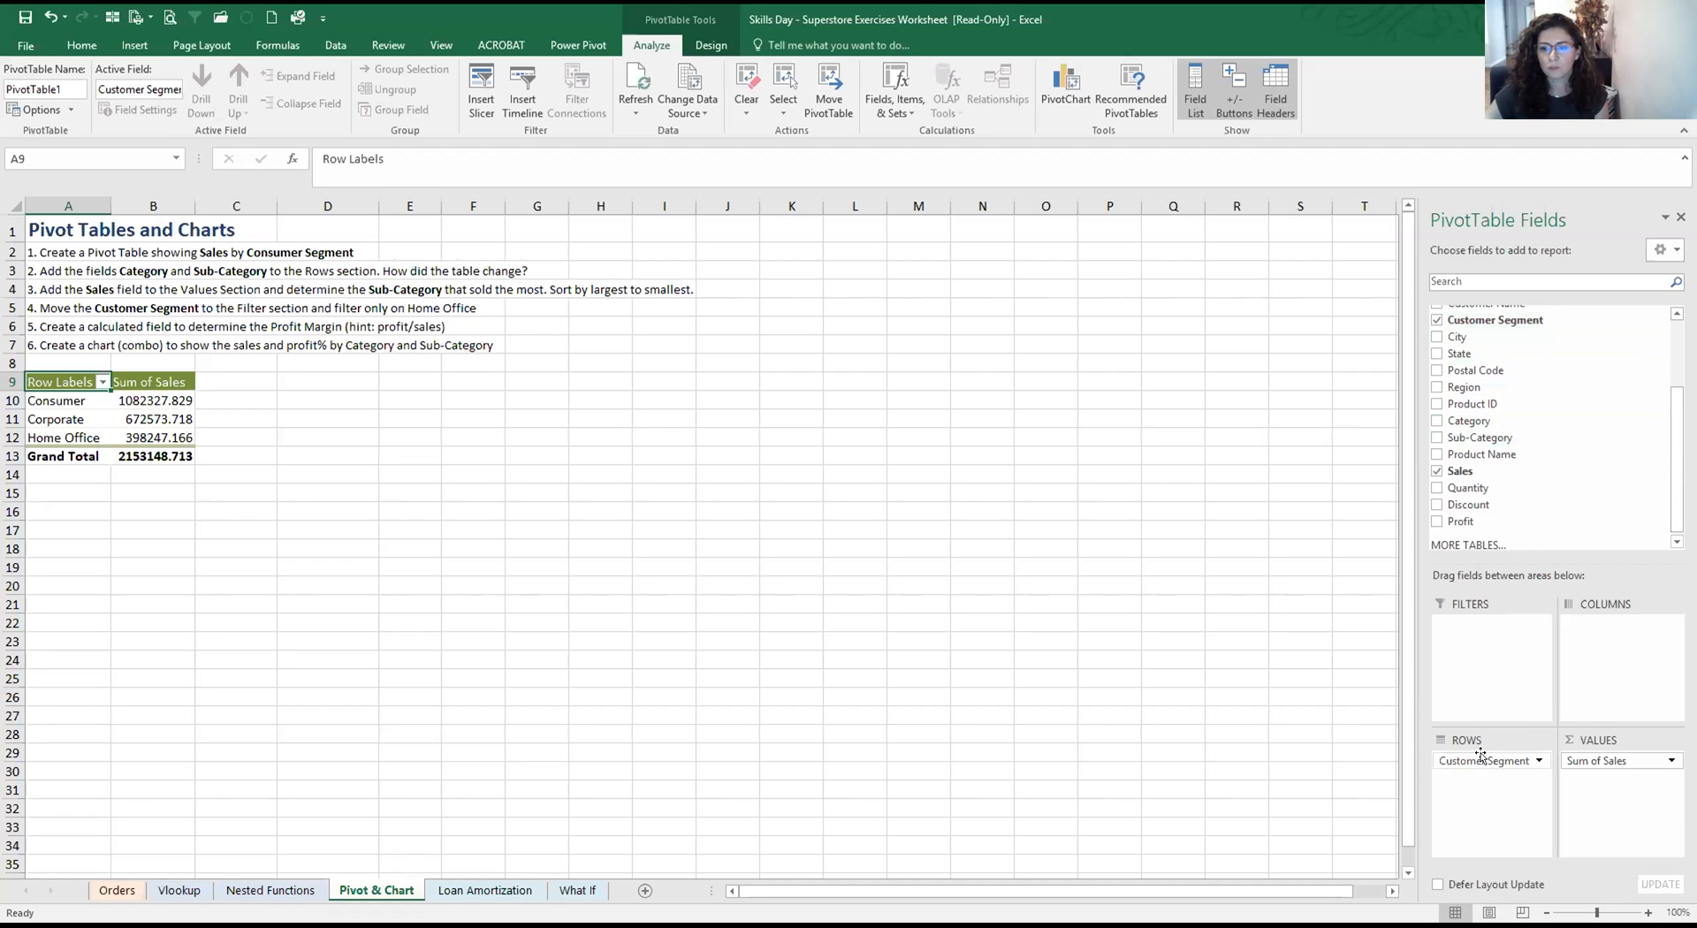
pyautogui.click(1435, 322)
pyautogui.moveTo(1463, 322); pyautogui.dragTo(1485, 775)
# Select the Corporate sales value, view the Orders sheet and return to Pivot & Chart
pyautogui.click(122, 419)
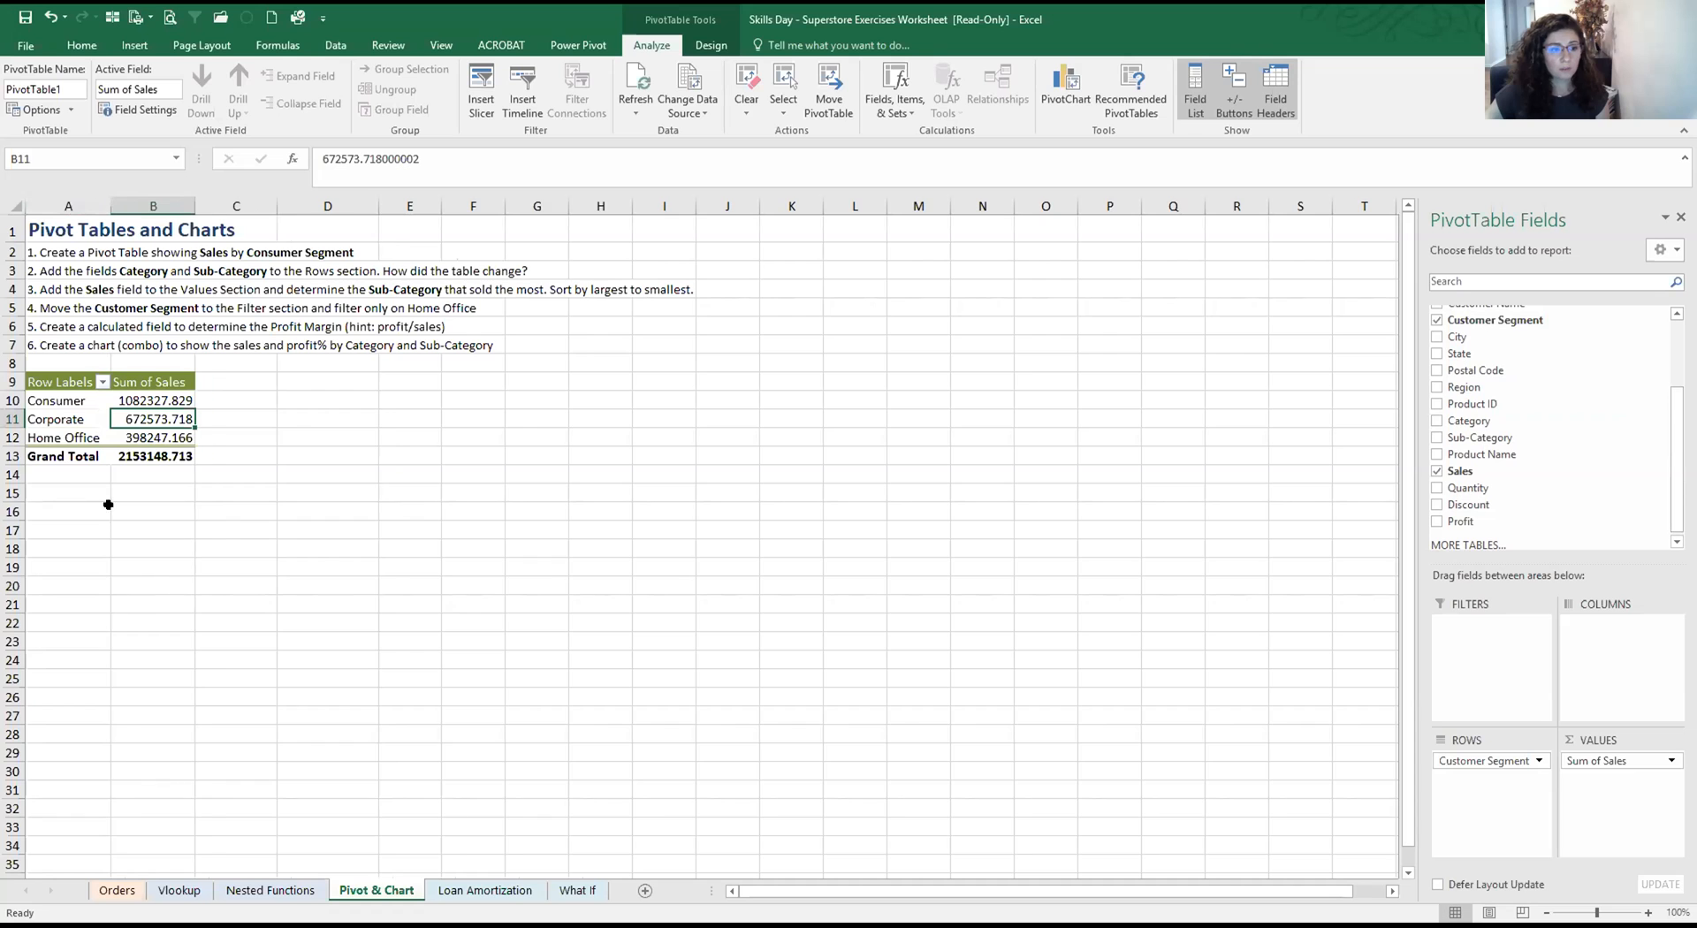
pyautogui.click(117, 890)
pyautogui.click(377, 890)
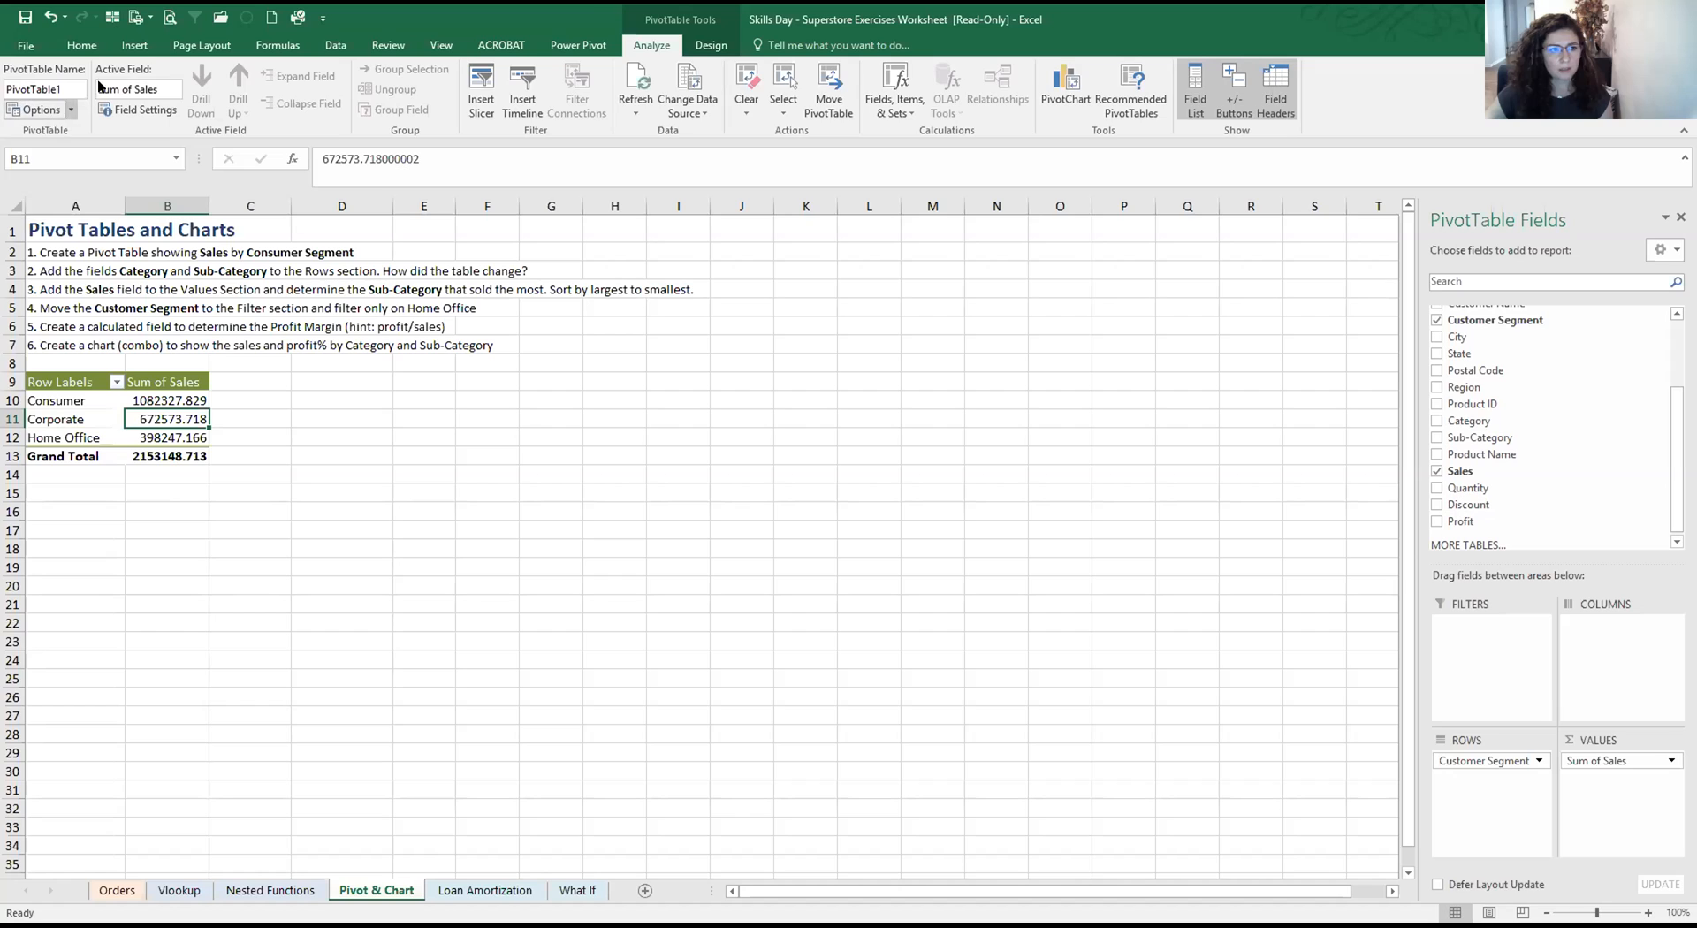
# Apply the Accounting number format to the segment sales in B10:B12 and fit column B's width to its contents
pyautogui.click(84, 46)
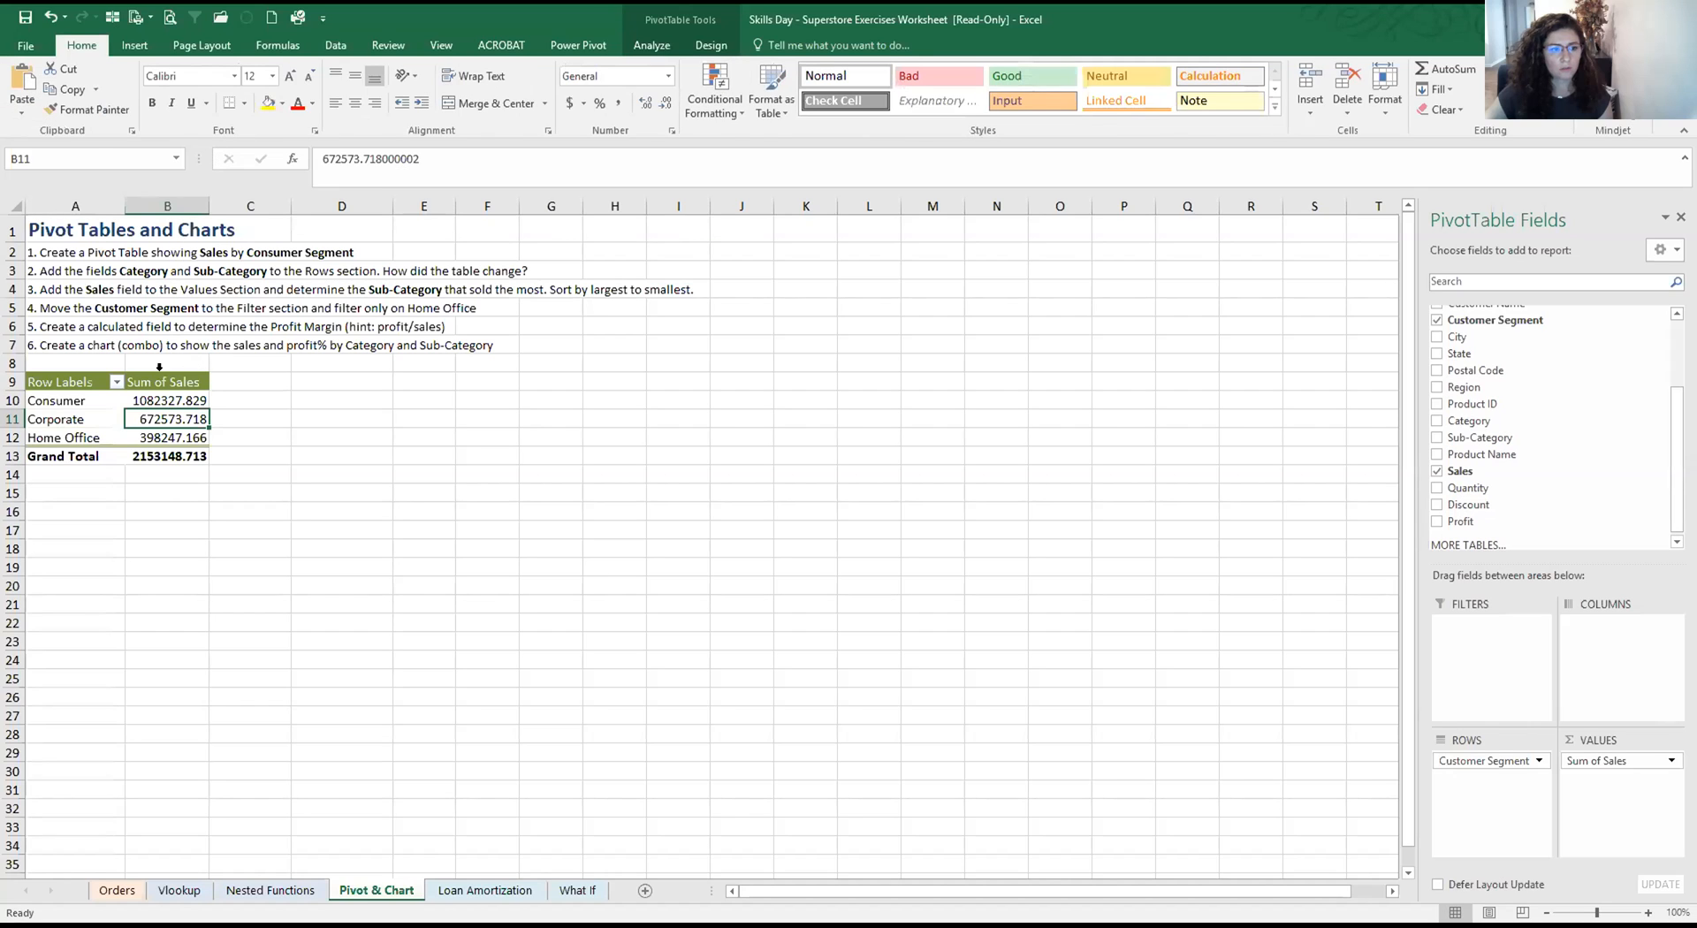
pyautogui.moveTo(168, 400); pyautogui.dragTo(169, 437)
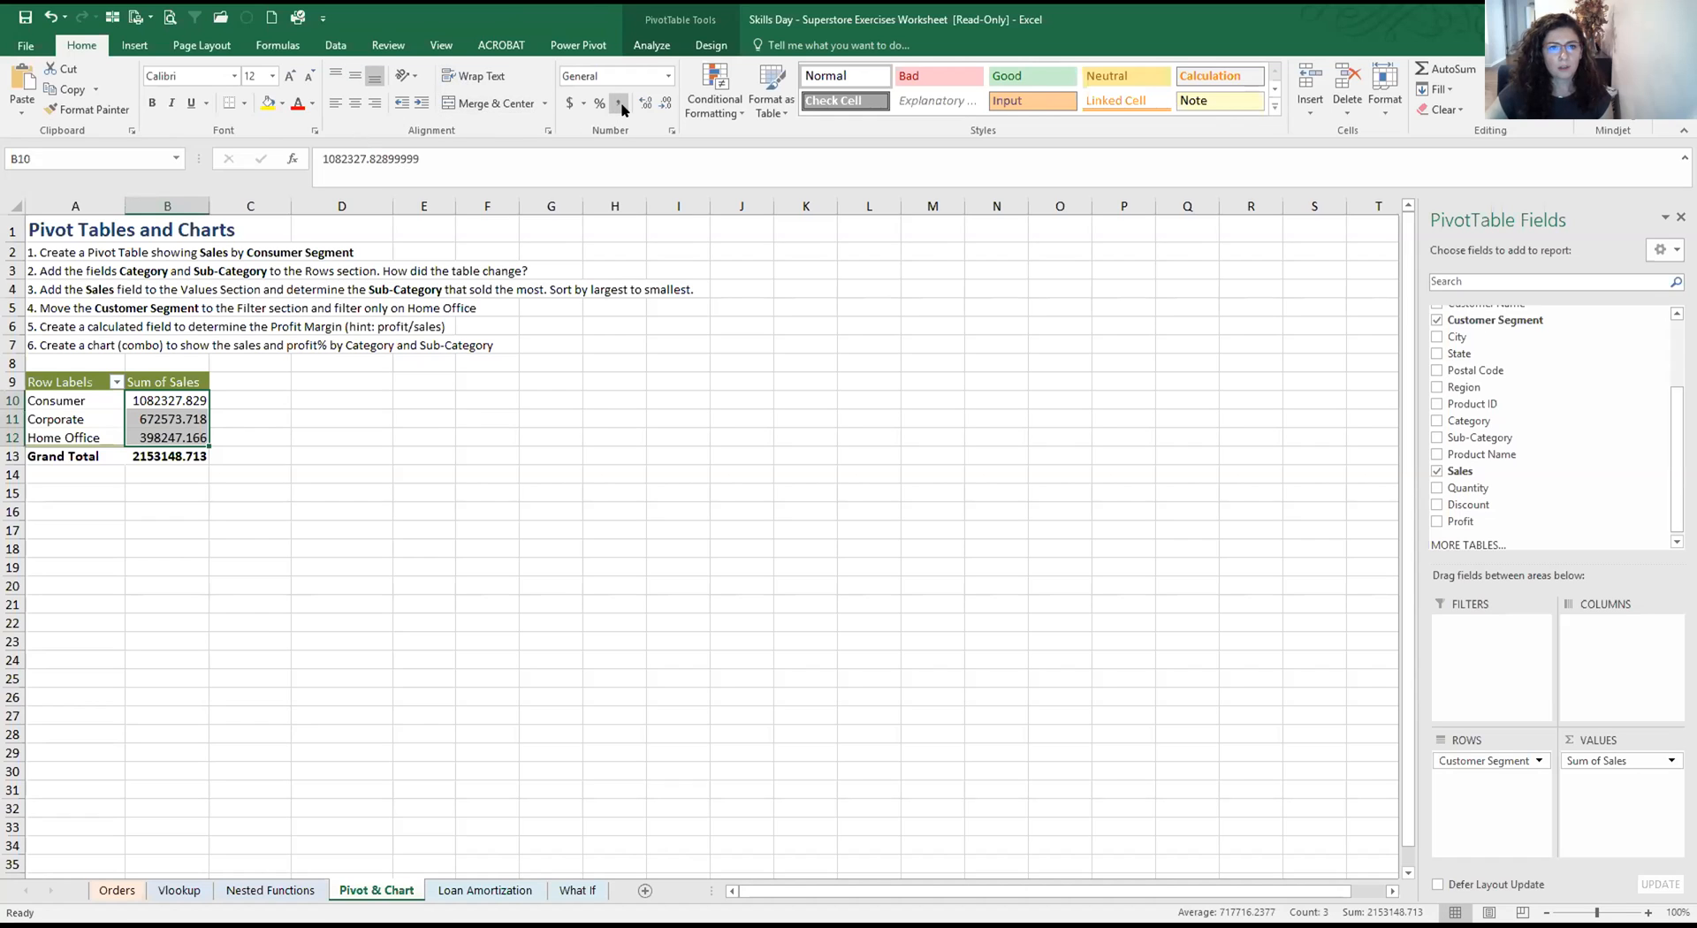
pyautogui.click(569, 103)
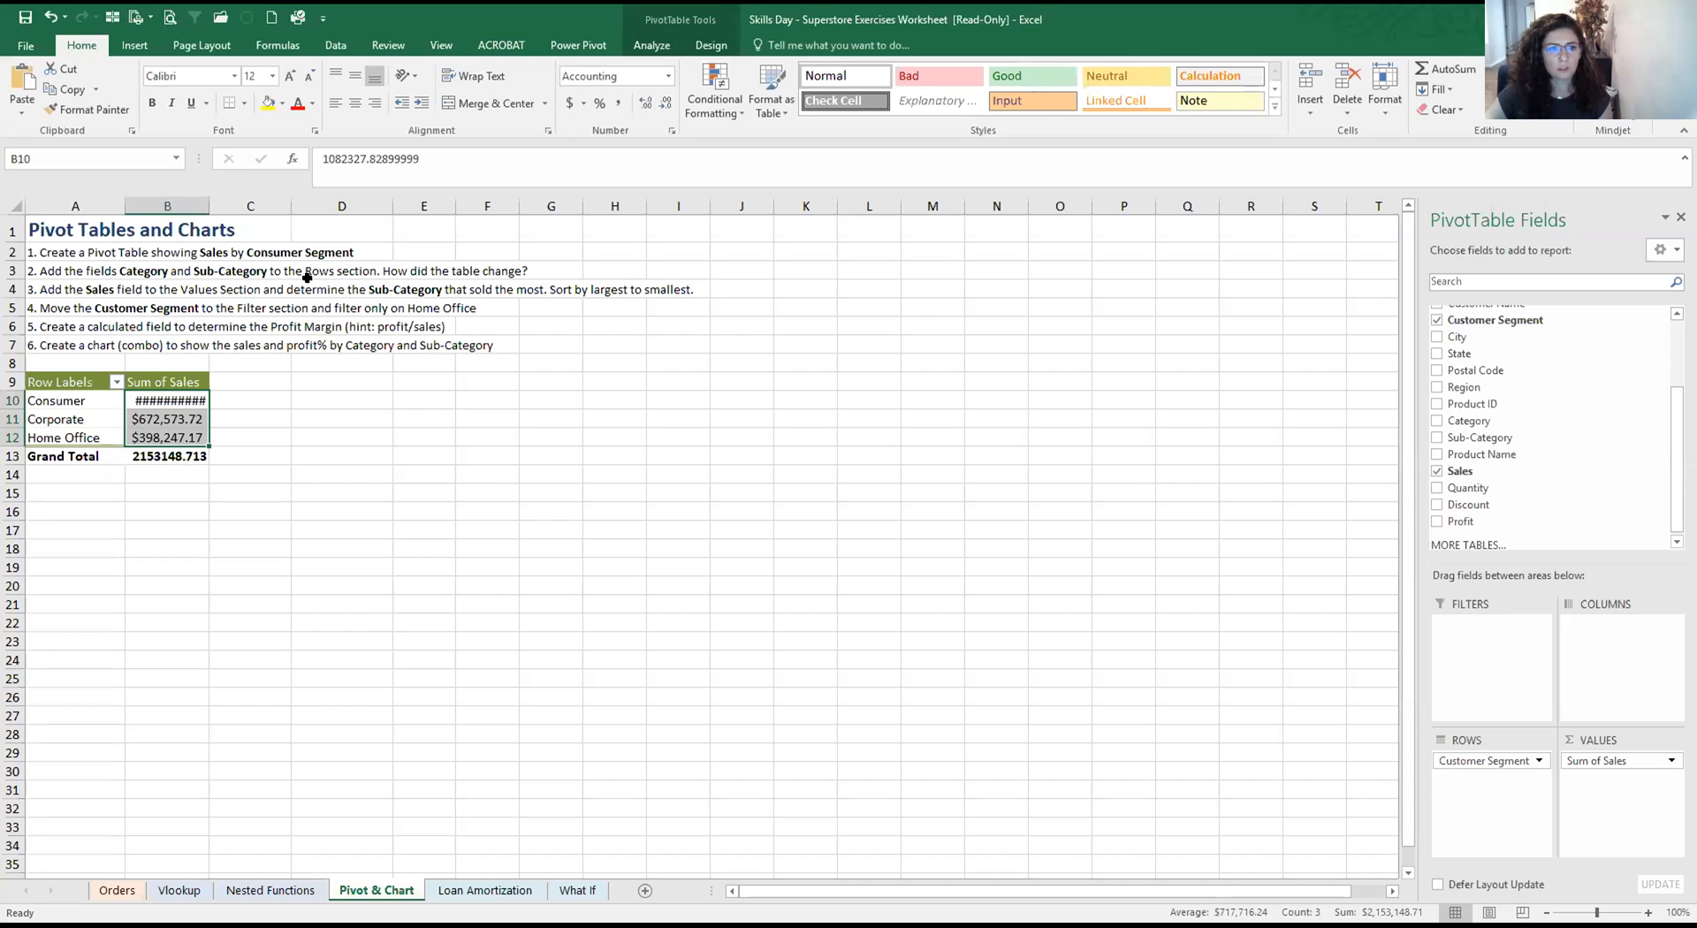
pyautogui.doubleClick(207, 206)
# Add the Region field to the pivot table rows beneath Customer Segment
pyautogui.click(217, 455)
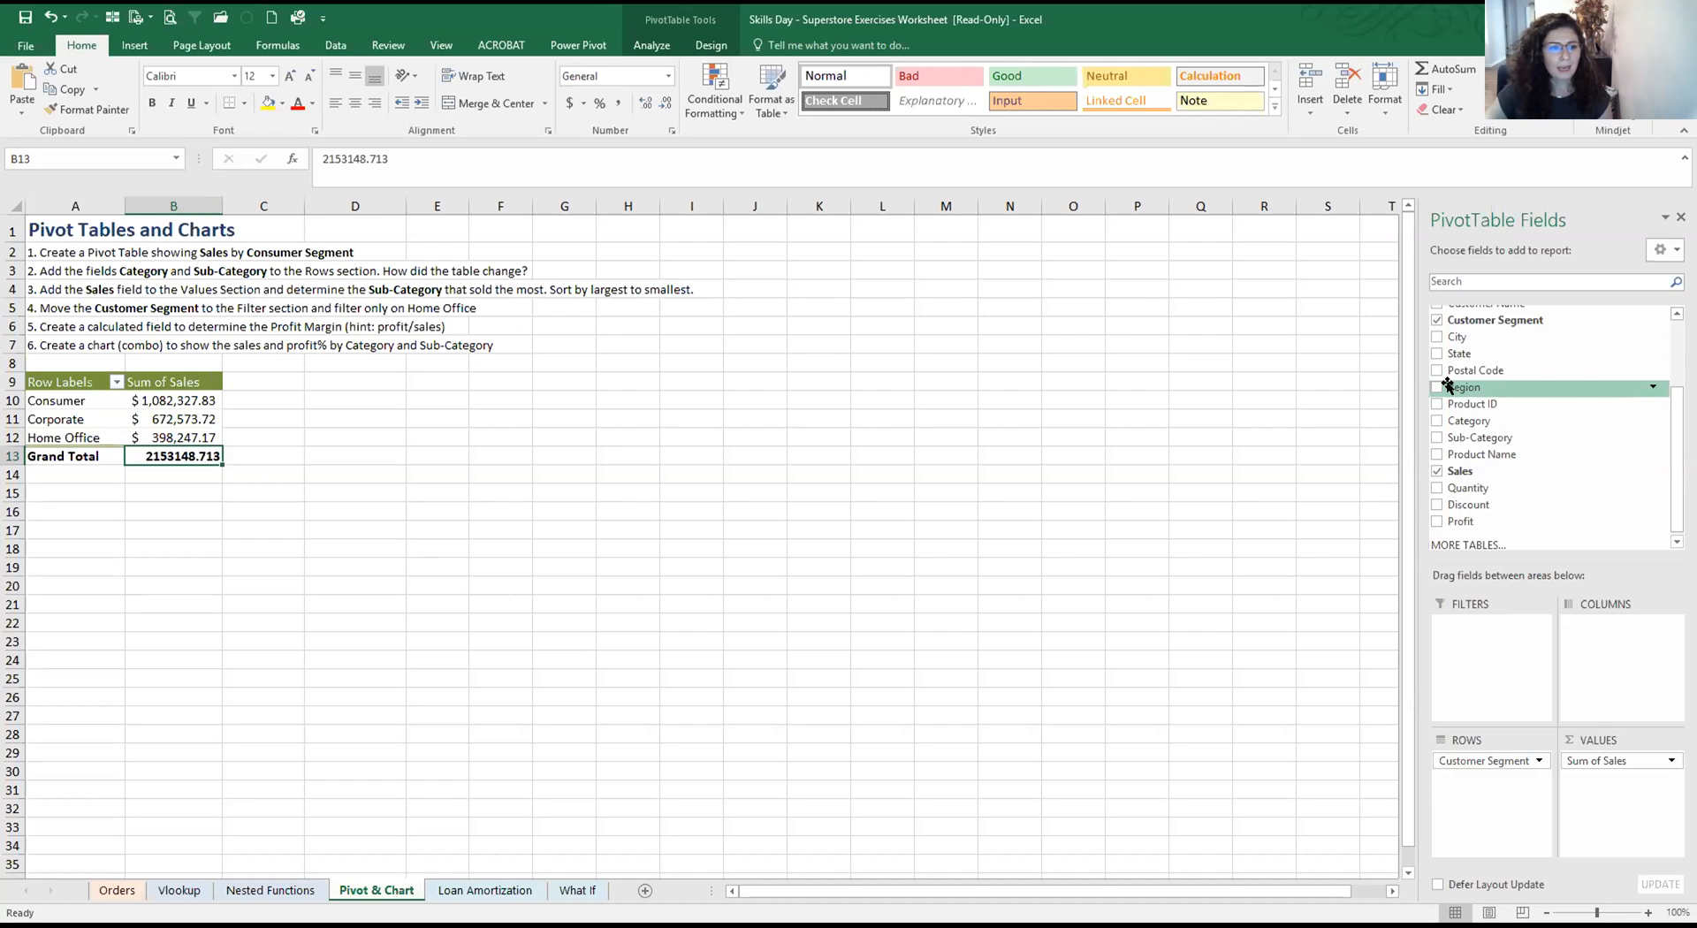
pyautogui.moveTo(1447, 386); pyautogui.dragTo(1489, 785)
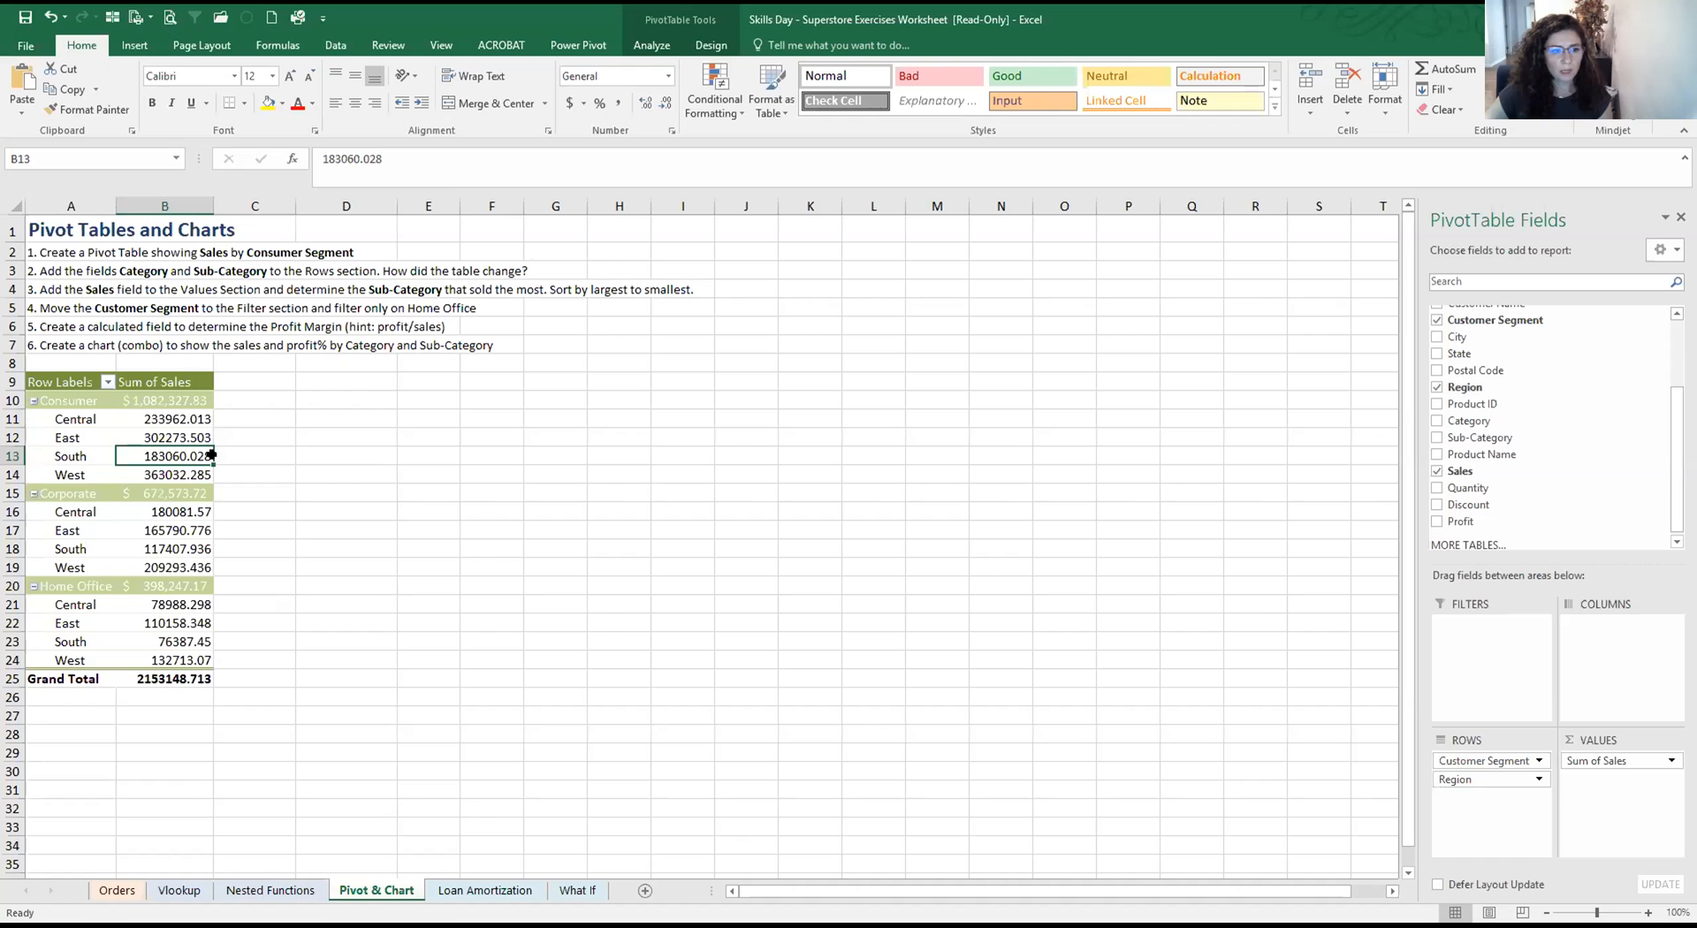
# Open the Value Field Settings of Sum of Sales and review the available summary functions
pyautogui.click(1620, 760)
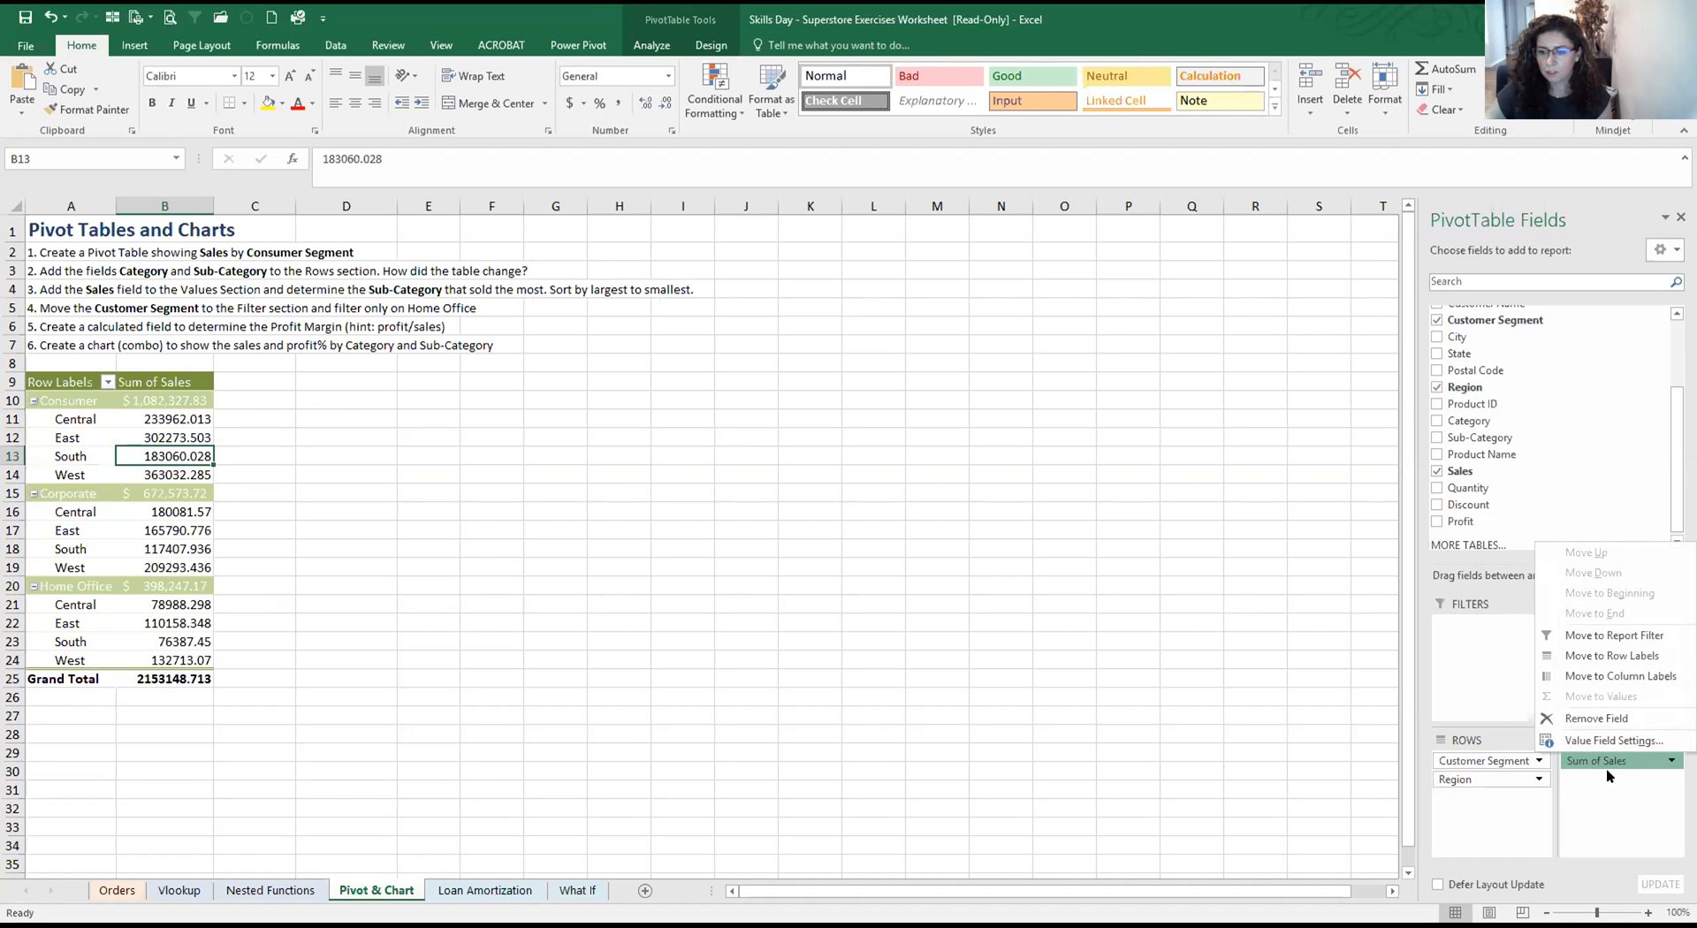
pyautogui.click(1591, 759)
pyautogui.click(1592, 759)
pyautogui.click(1614, 741)
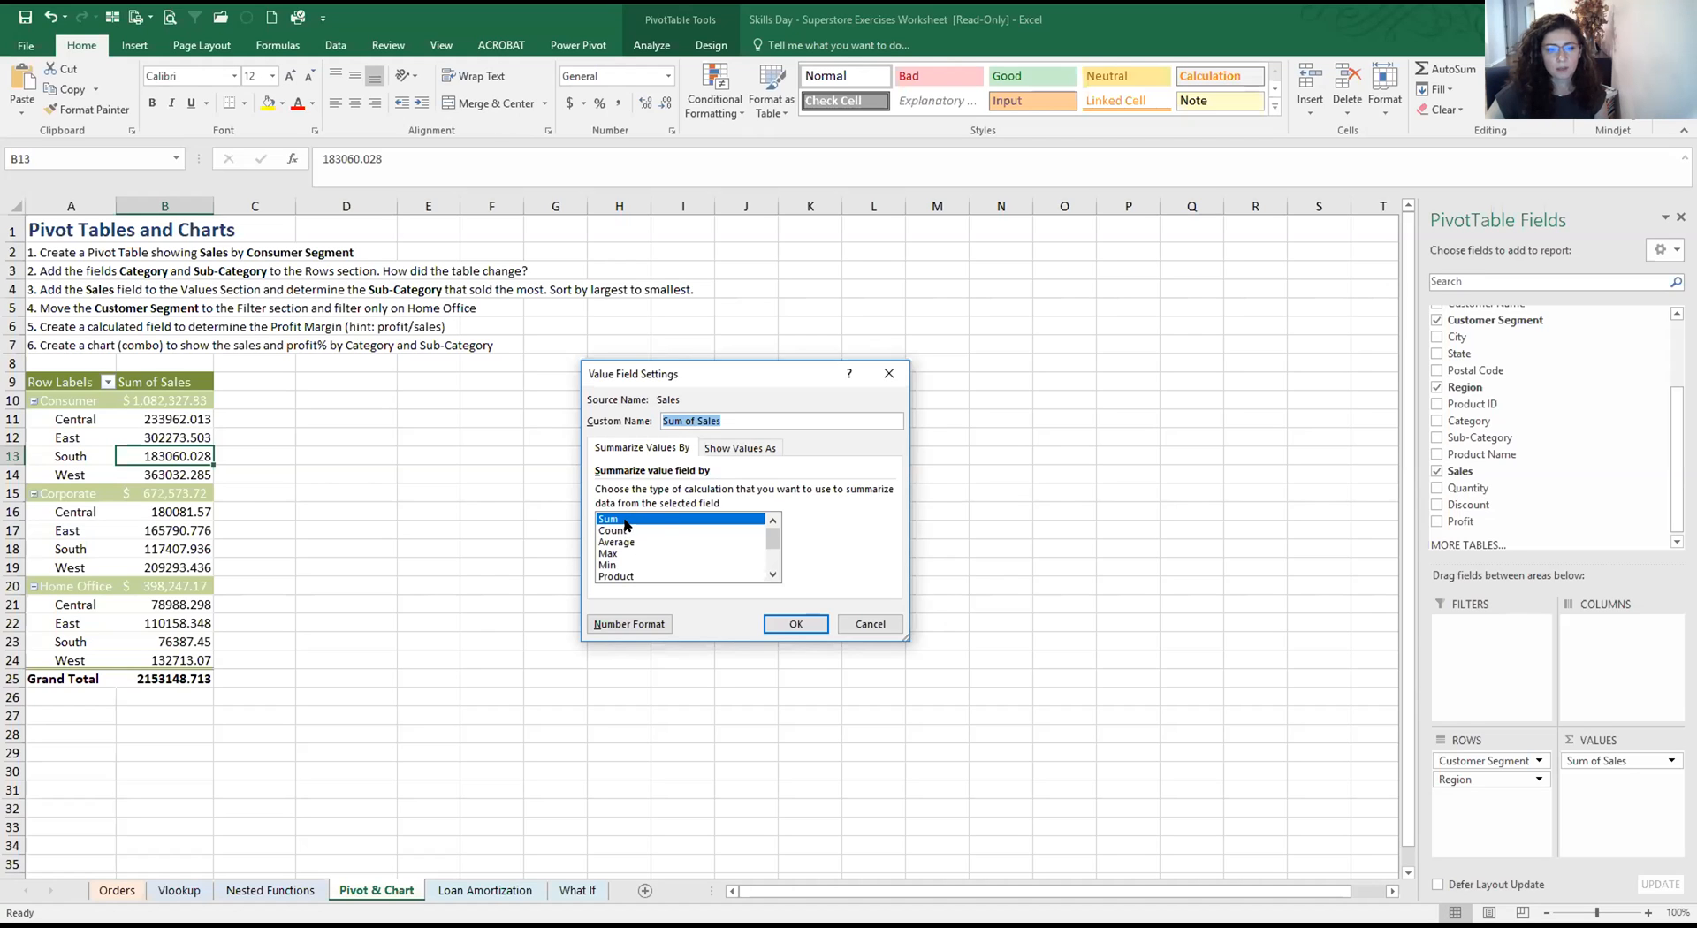
pyautogui.moveTo(771, 536)
pyautogui.mouseDown()
pyautogui.moveTo(771, 552)
pyautogui.moveTo(771, 537)
pyautogui.mouseUp()
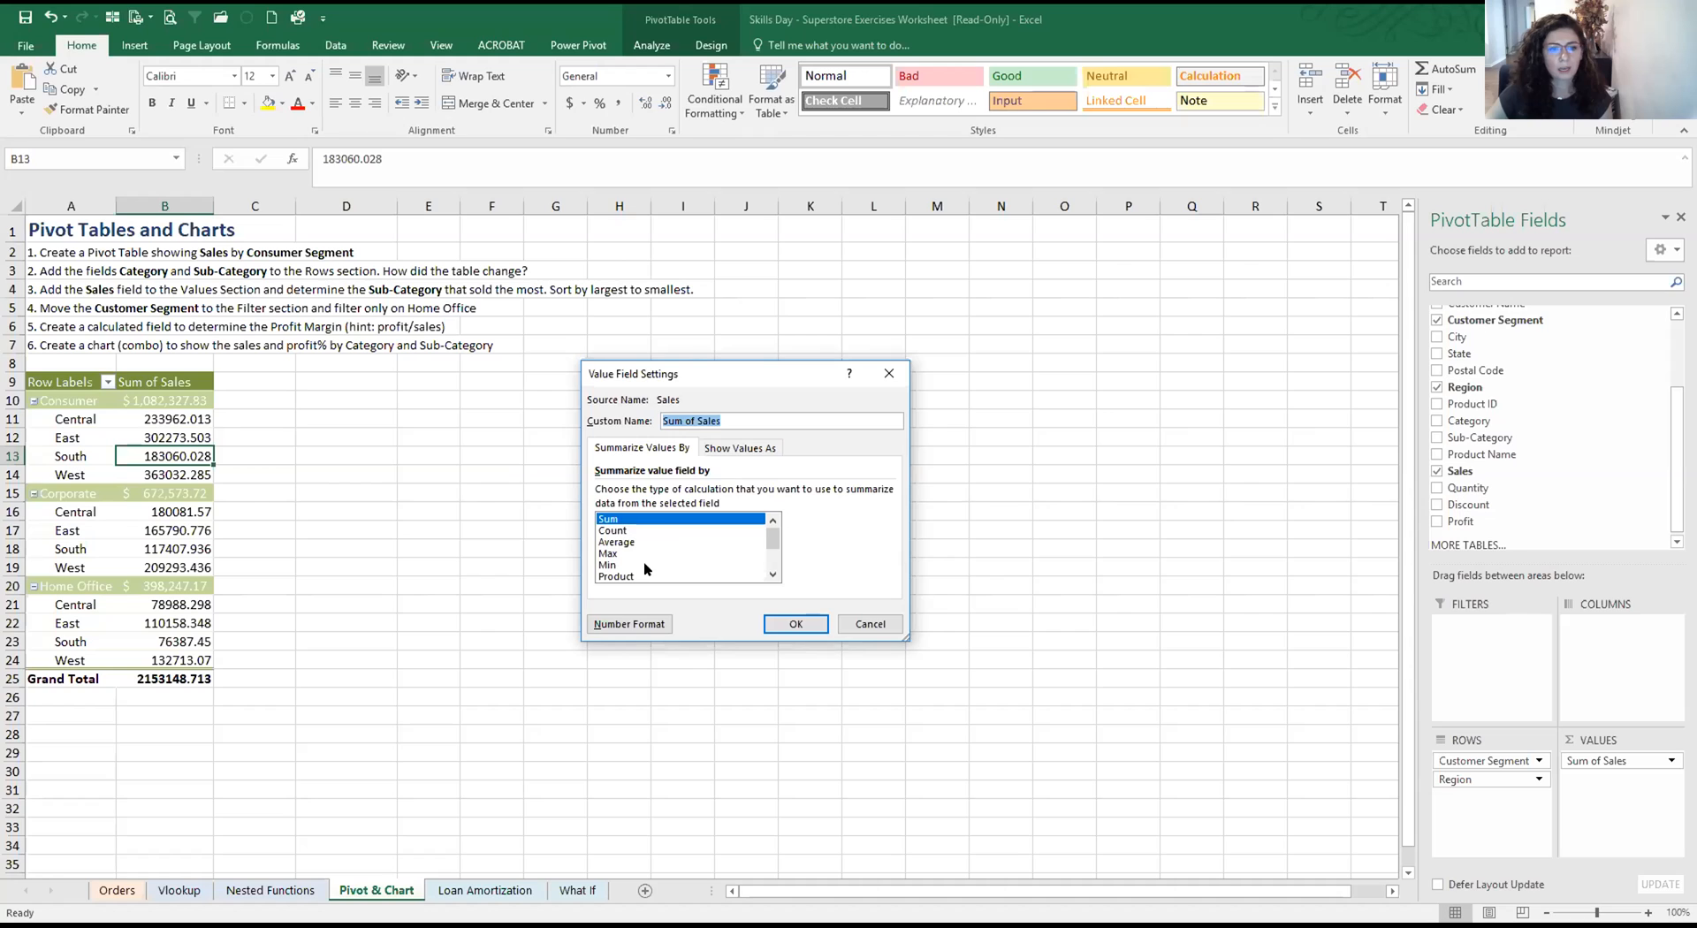
pyautogui.moveTo(771, 535); pyautogui.dragTo(772, 560)
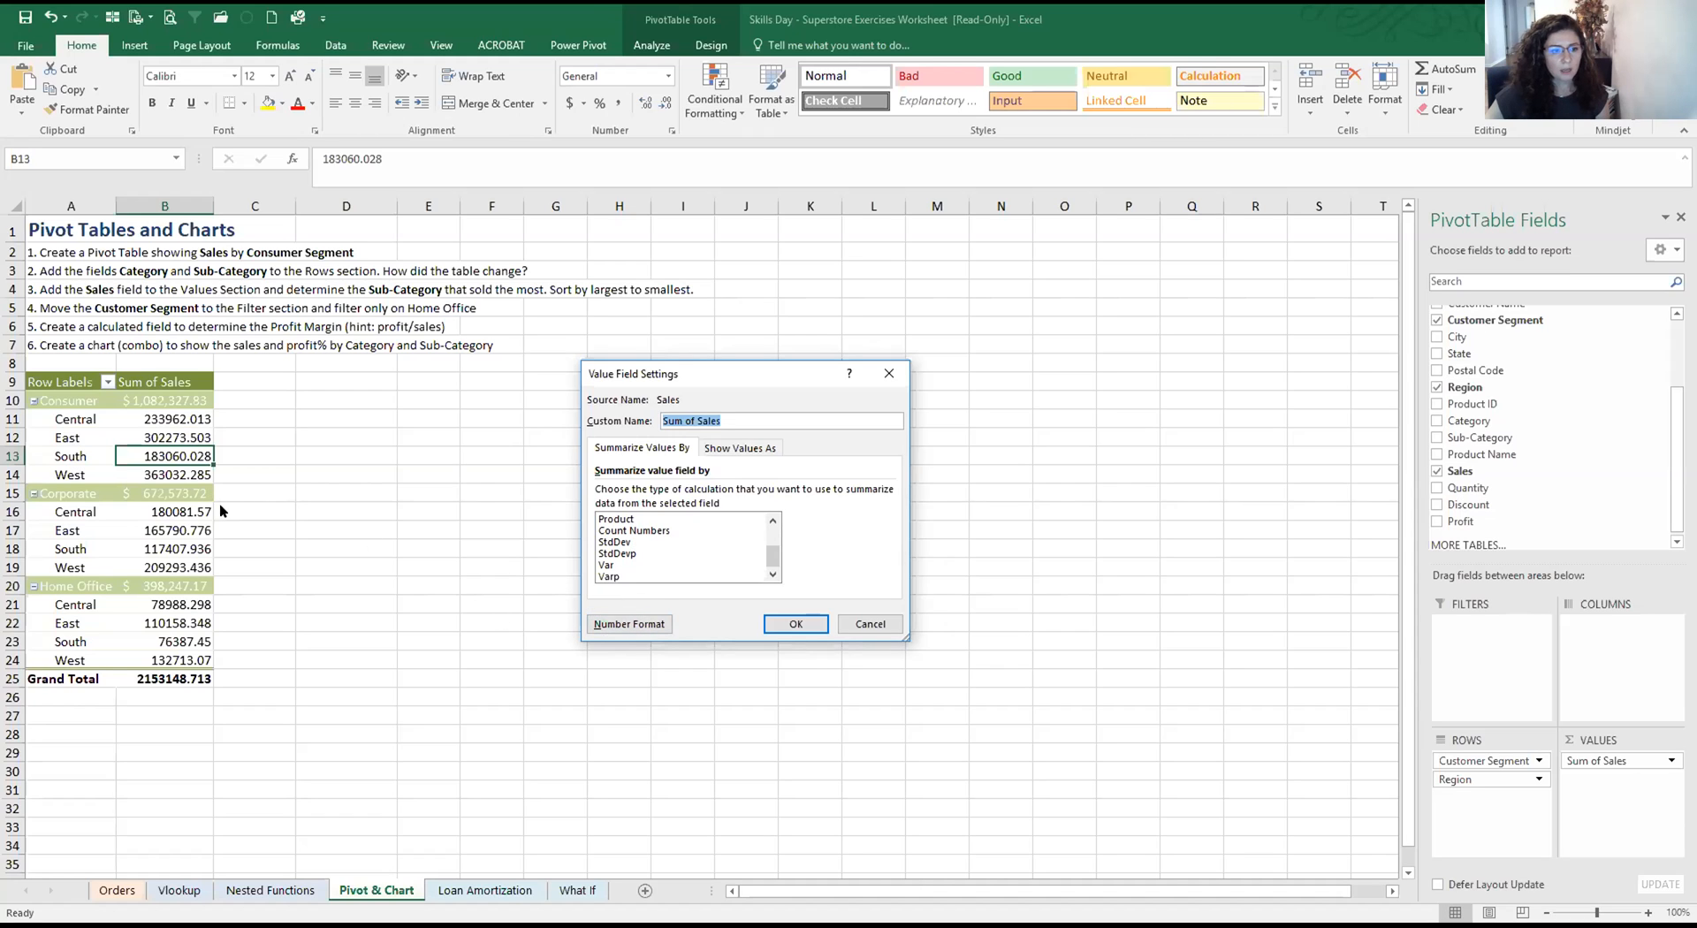
# Set the number format of the Sum of Sales field to Currency with the $ symbol and 0 decimal places
pyautogui.click(641, 629)
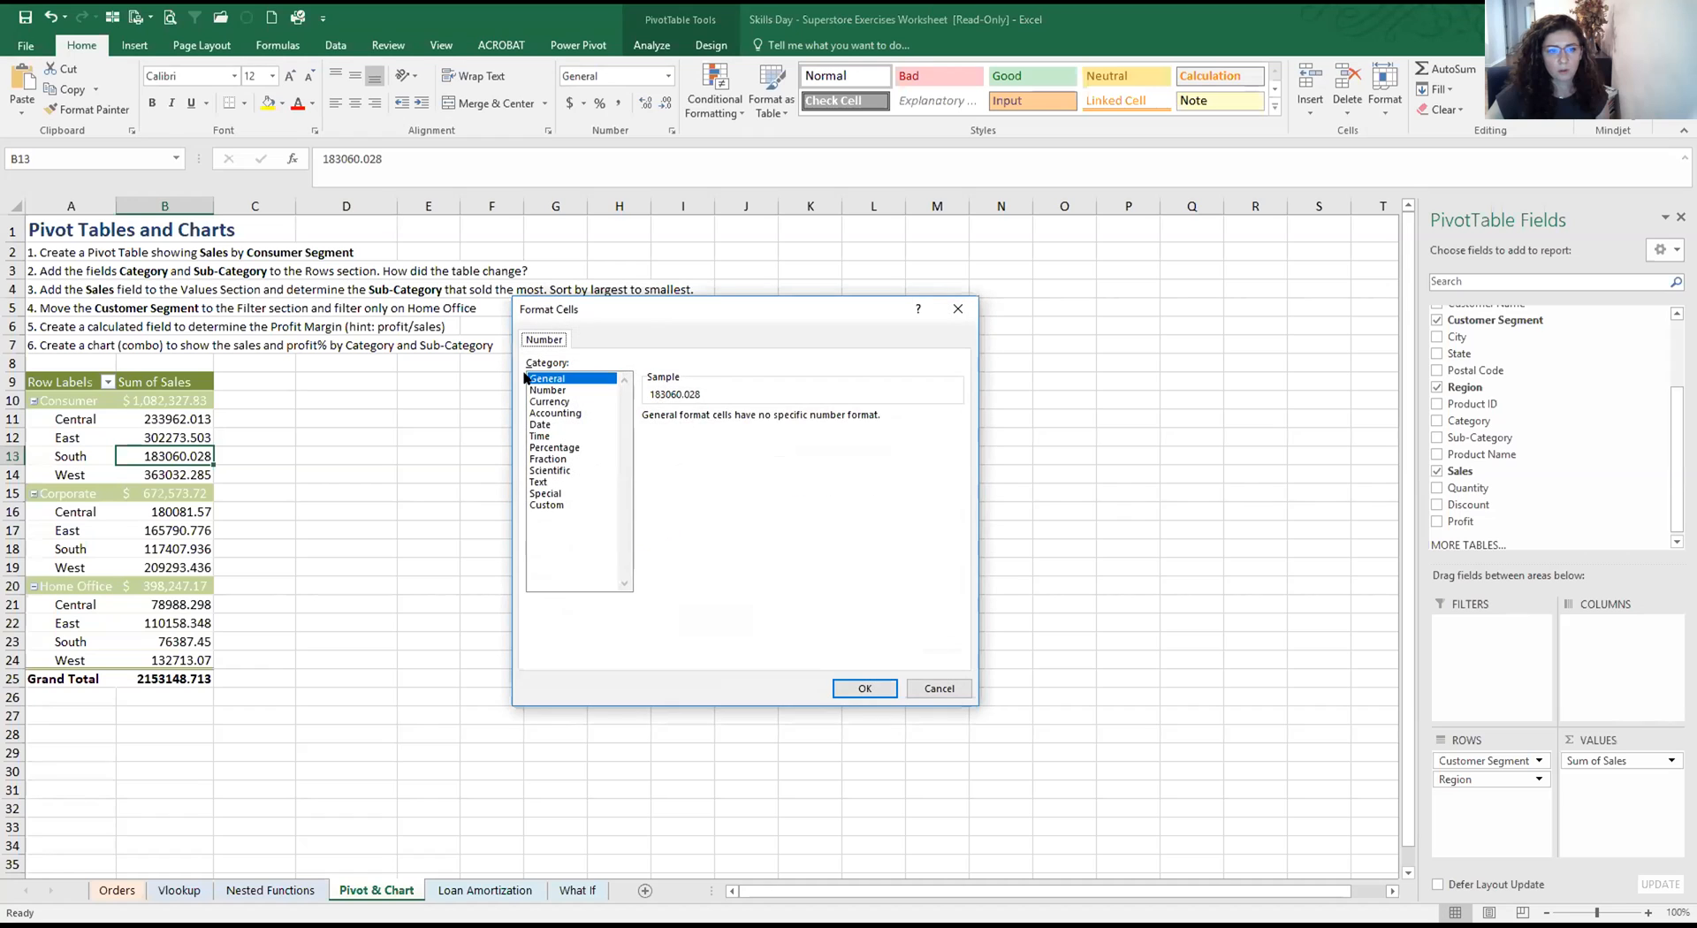
pyautogui.click(543, 390)
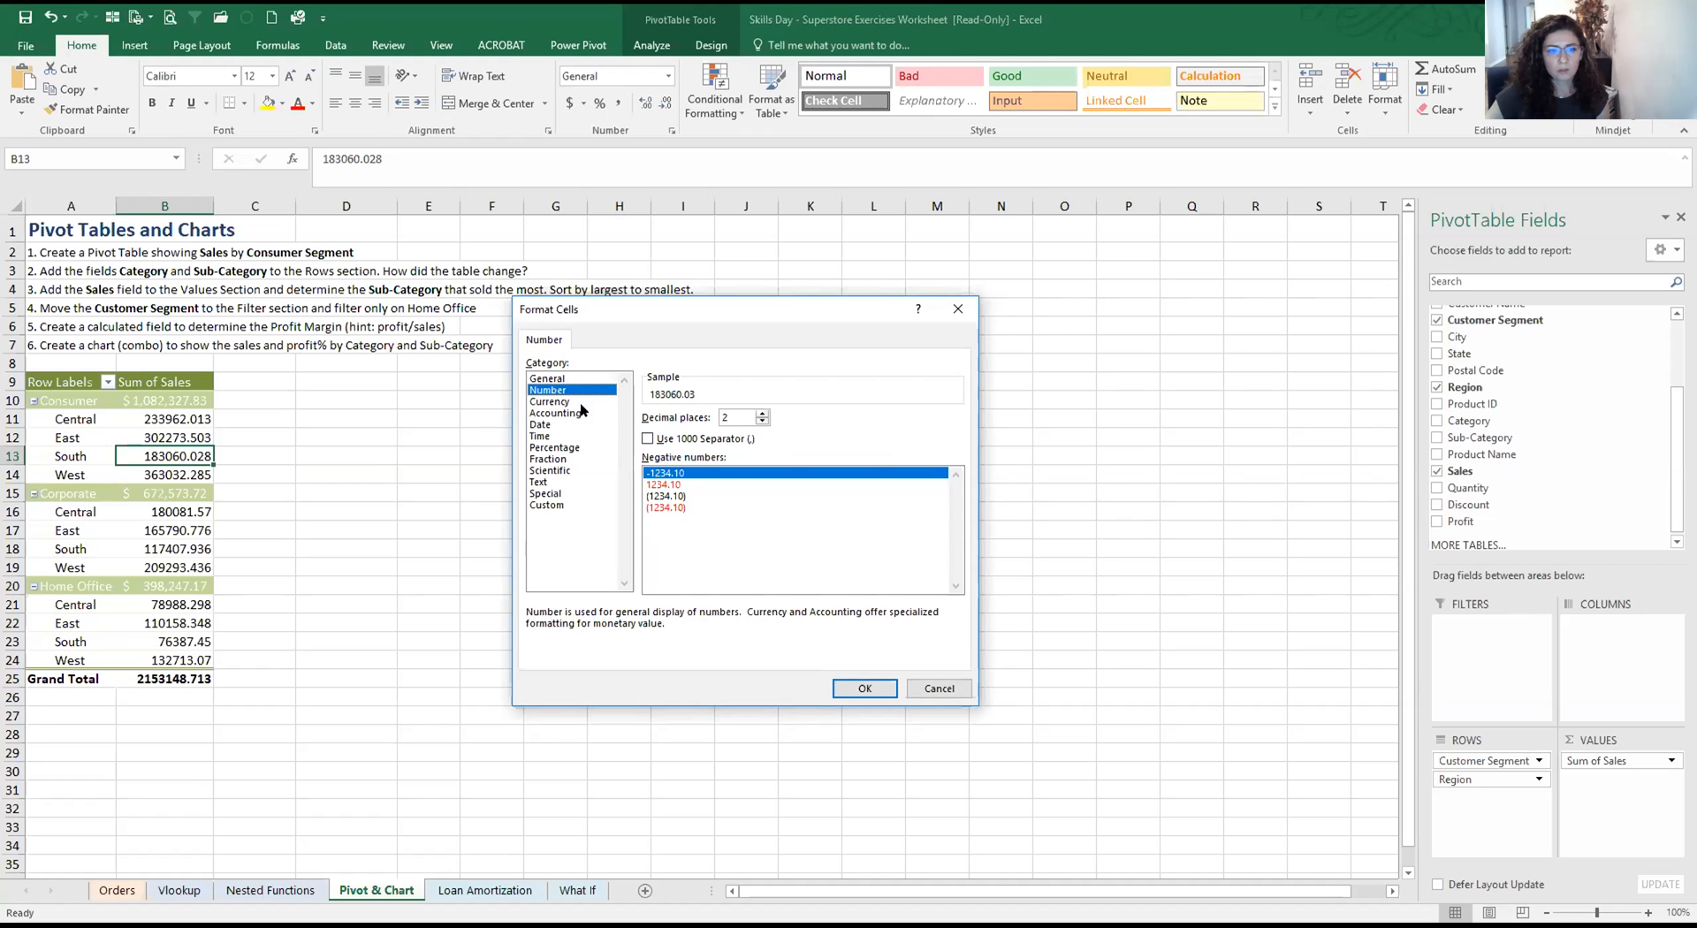
pyautogui.click(552, 401)
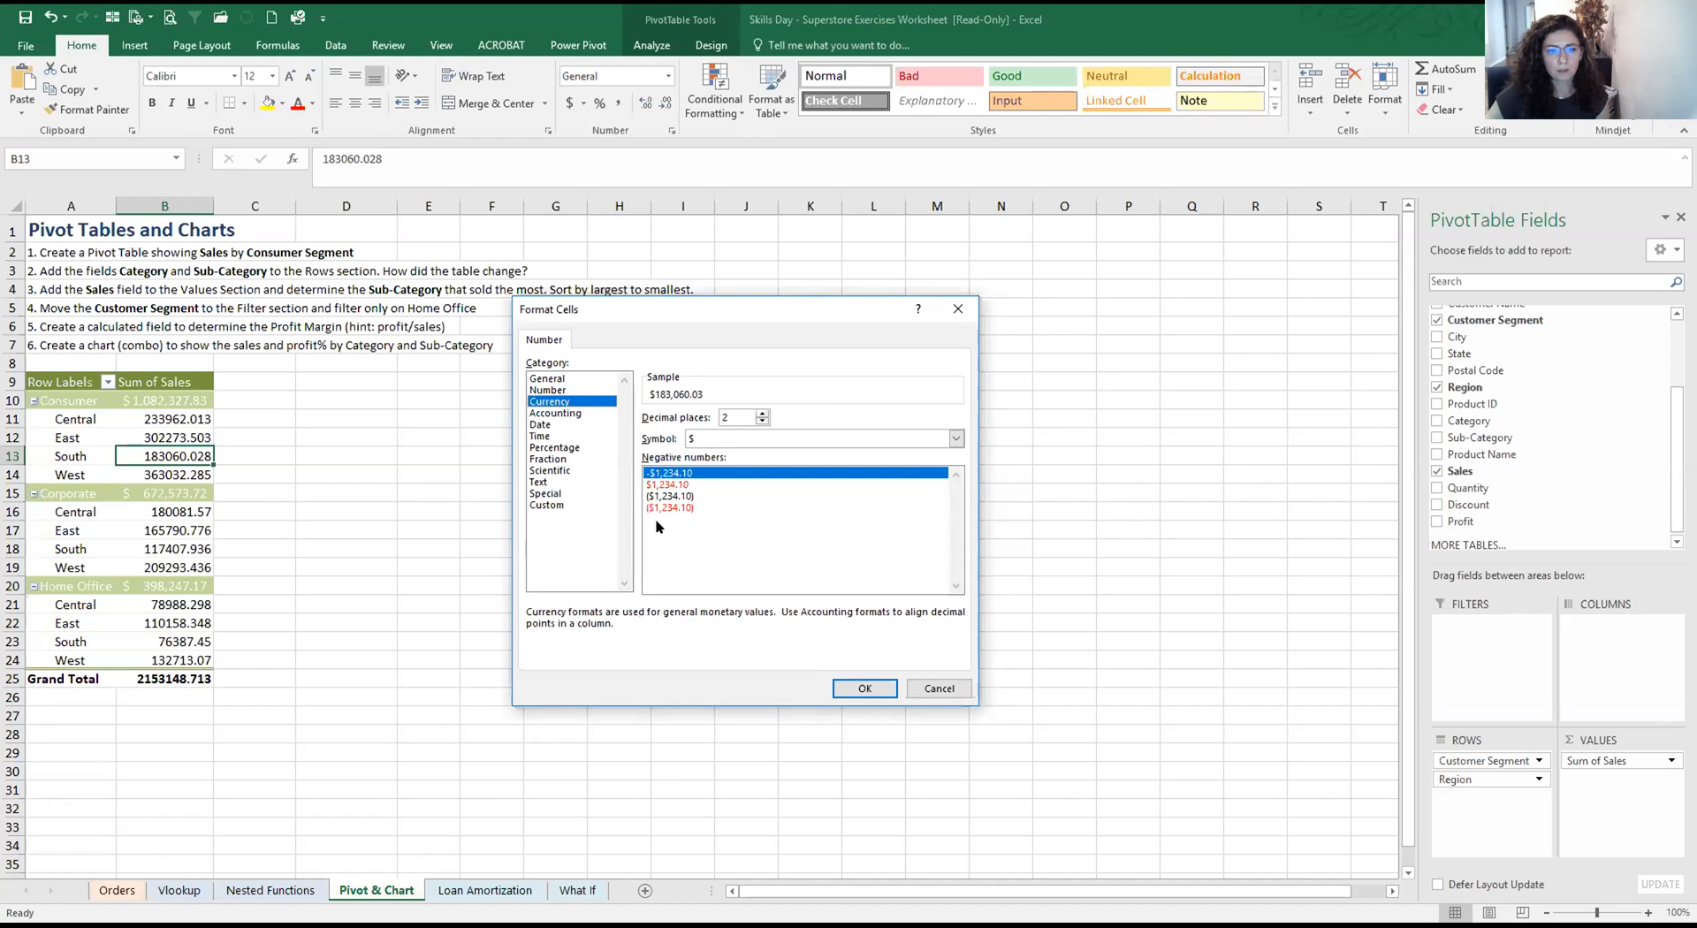
pyautogui.click(763, 422)
pyautogui.click(763, 422)
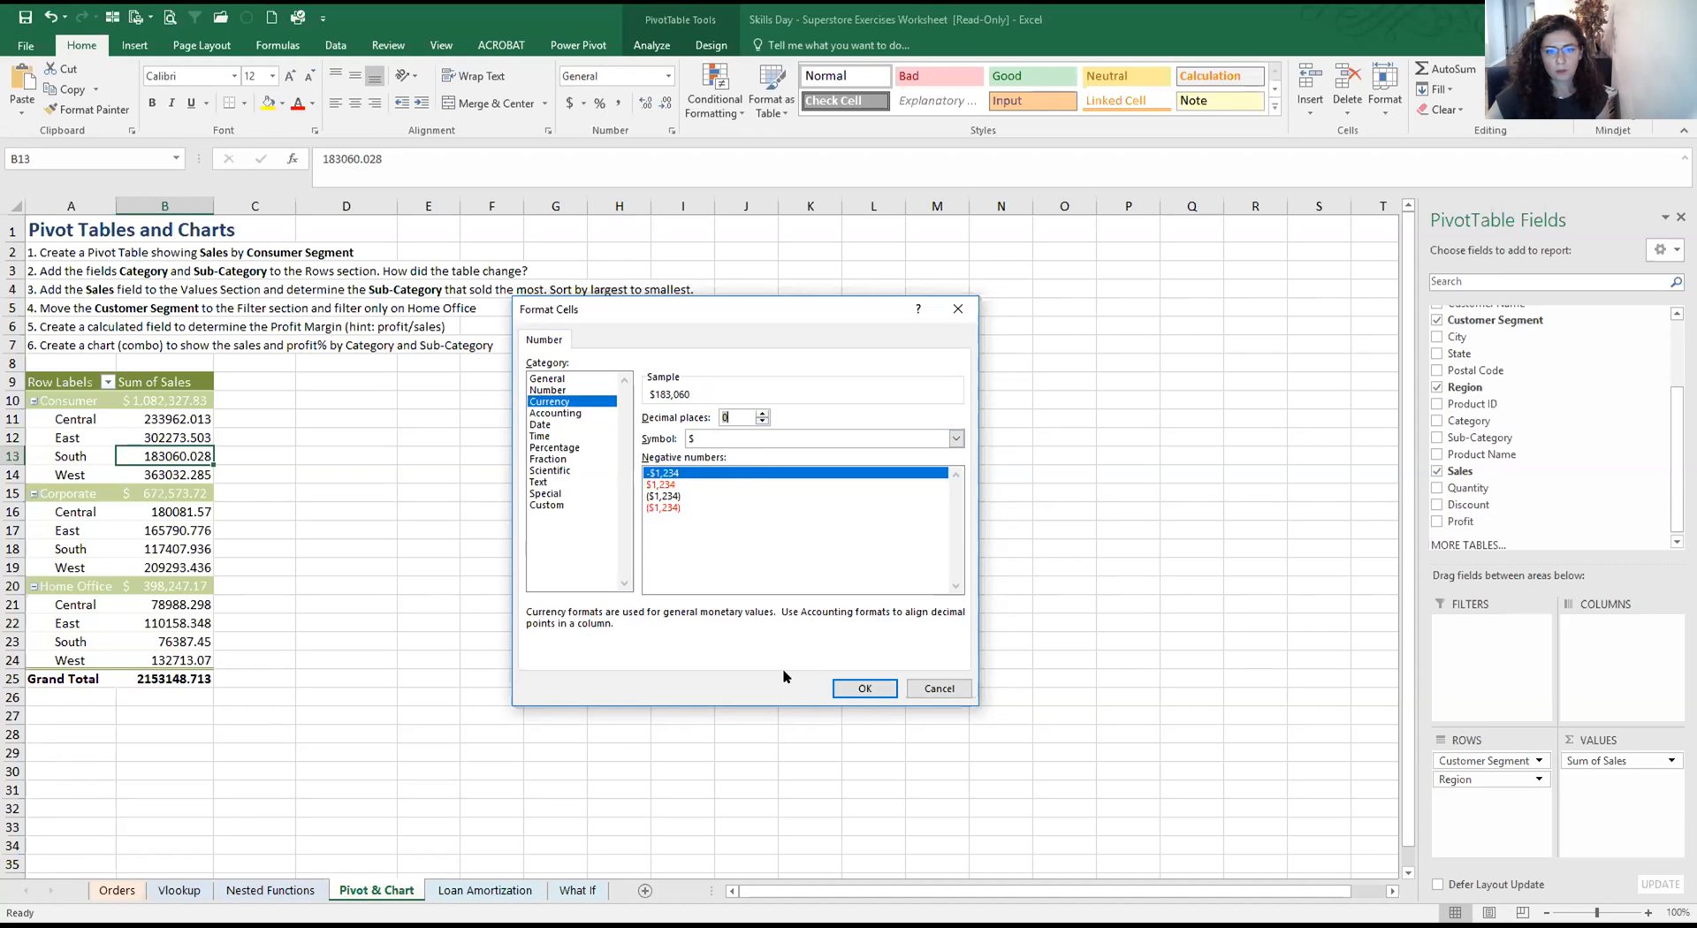
pyautogui.click(850, 686)
pyautogui.click(796, 626)
# Remove the Region field from the pivot table rows
pyautogui.click(135, 544)
pyautogui.moveTo(1491, 780); pyautogui.dragTo(1513, 461)
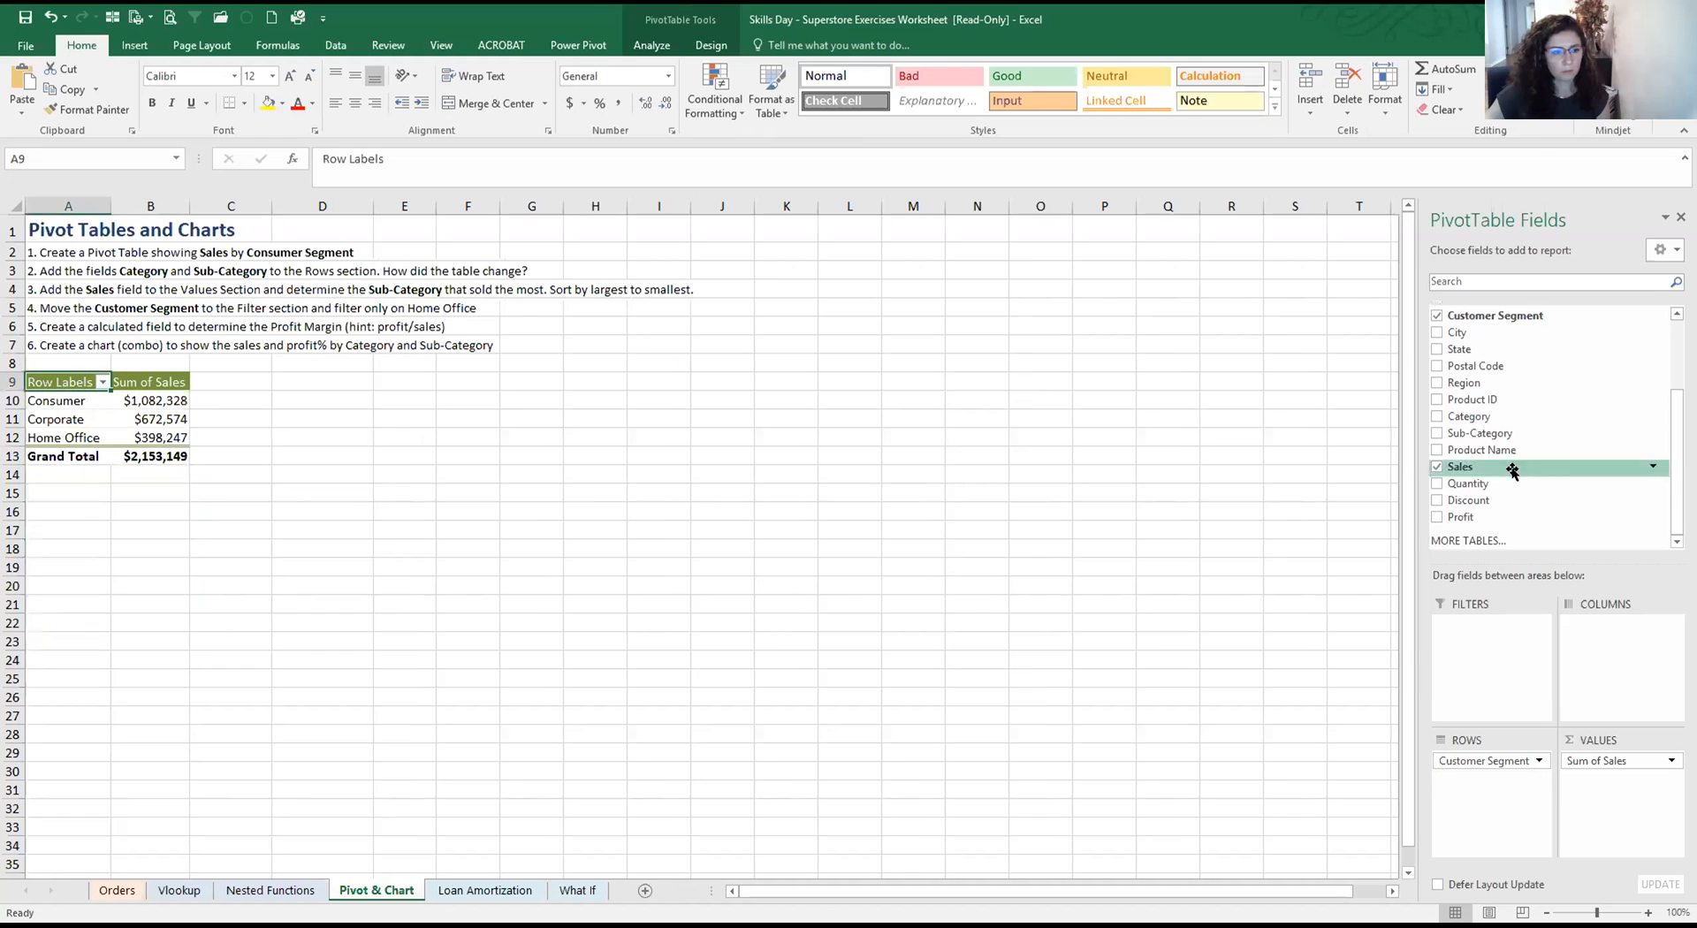
# Add the Sub-Category field to the pivot table rows beneath Customer Segment
pyautogui.click(68, 251)
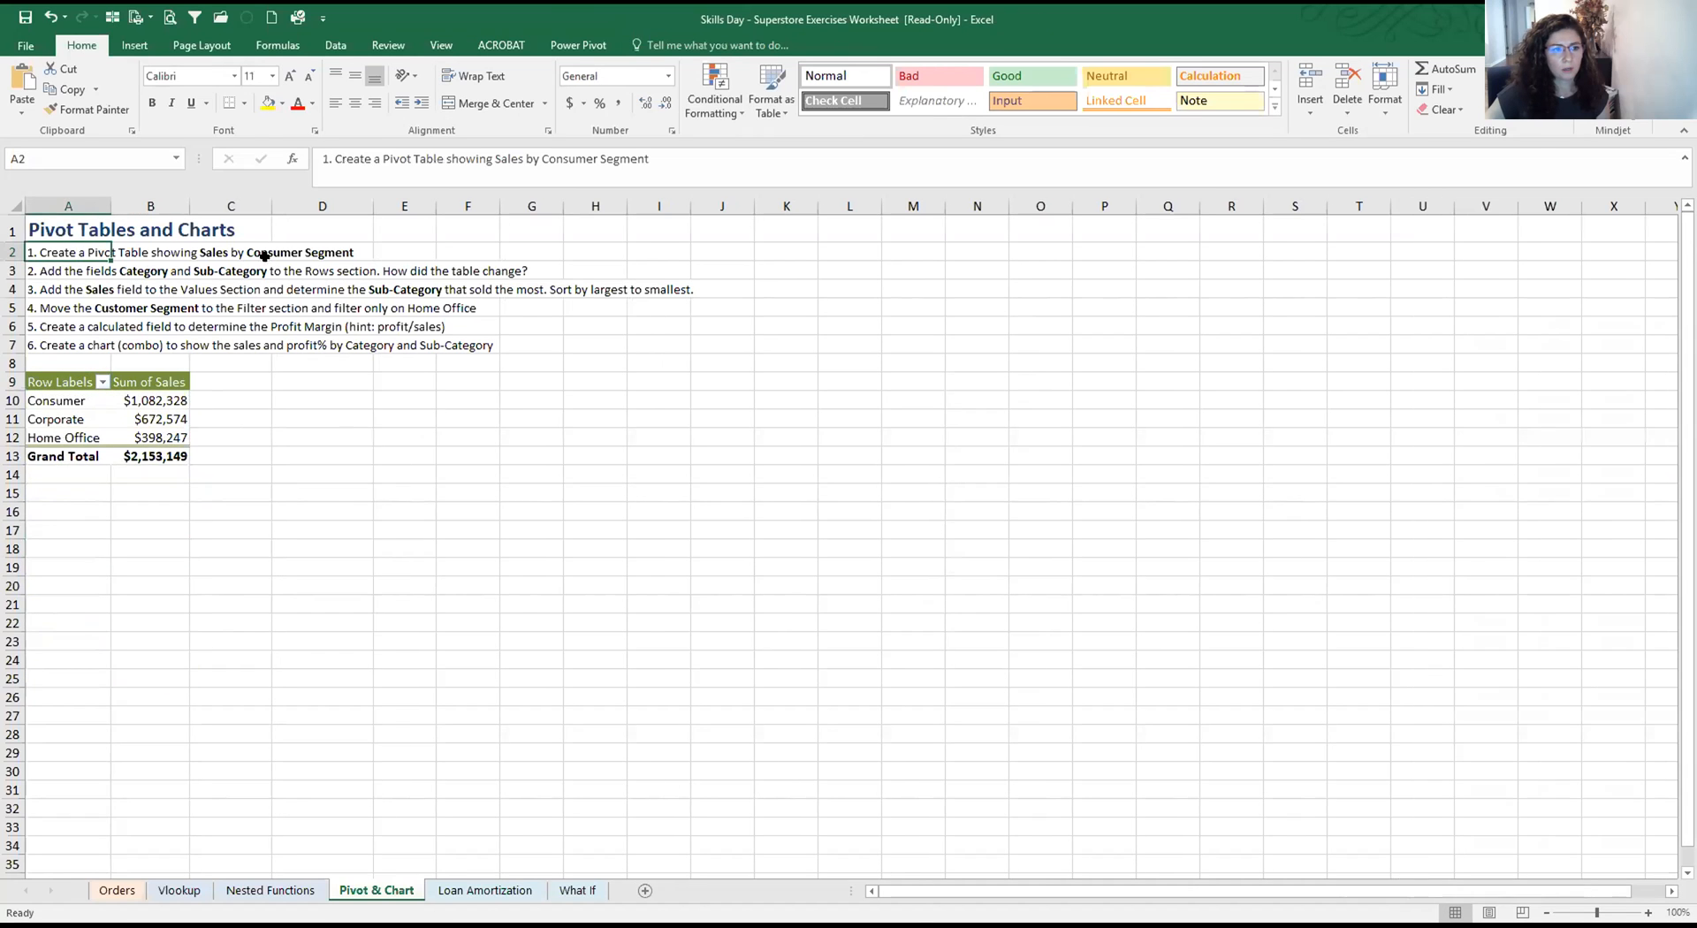
pyautogui.click(57, 403)
pyautogui.click(130, 400)
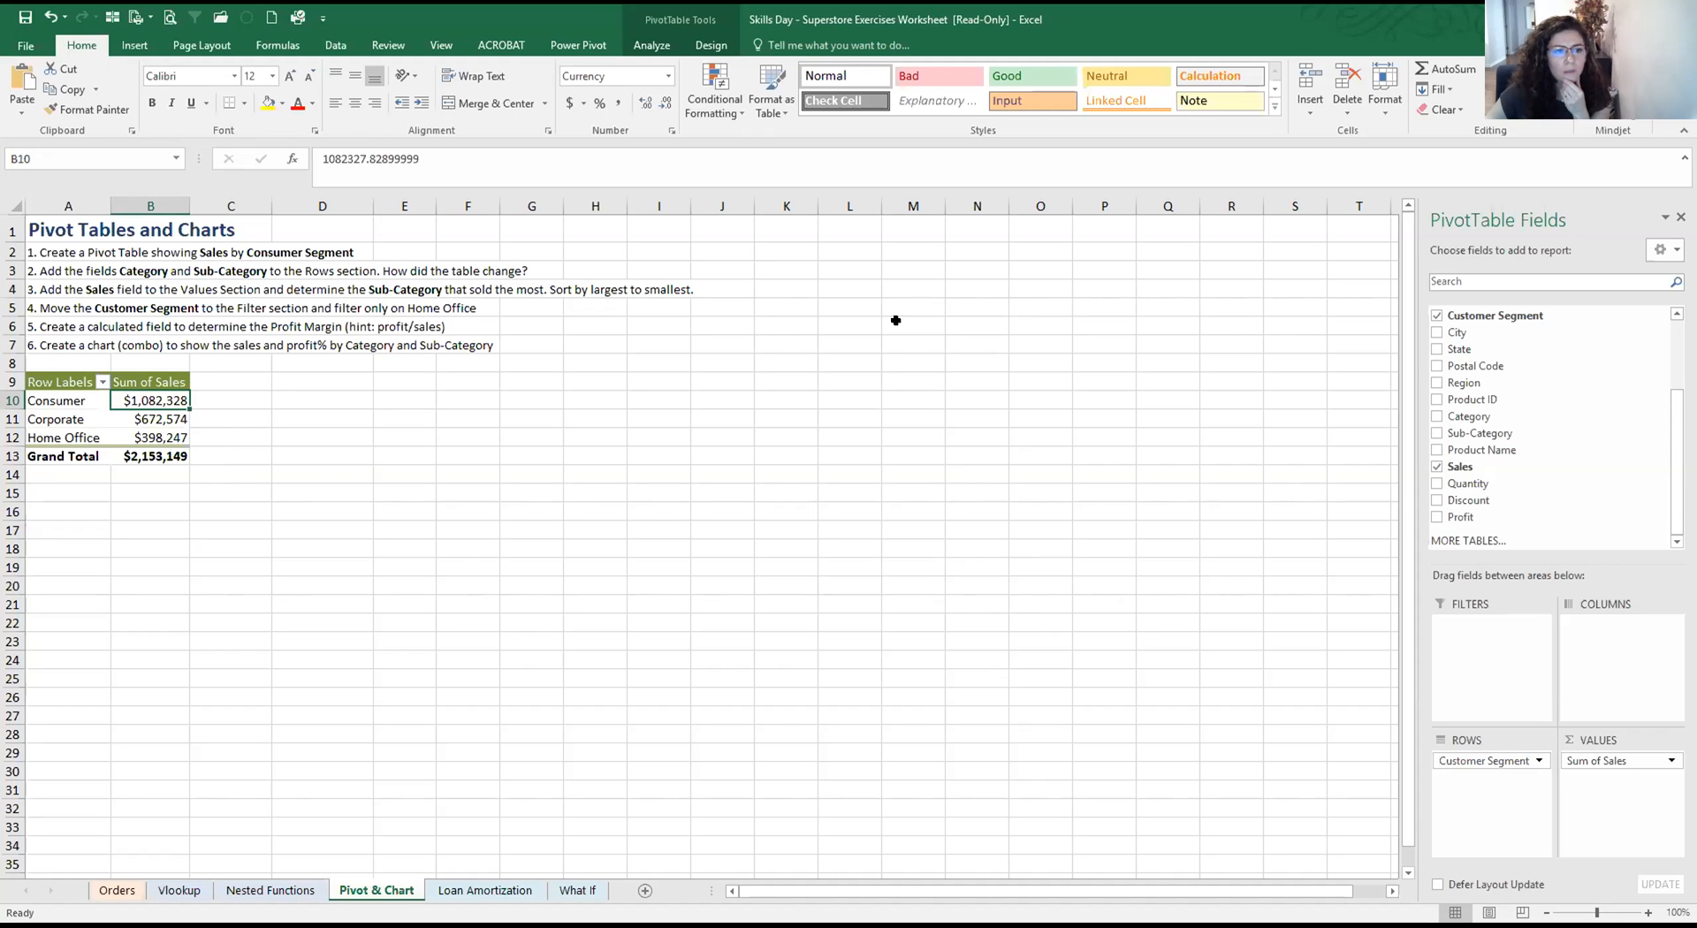
pyautogui.click(1436, 433)
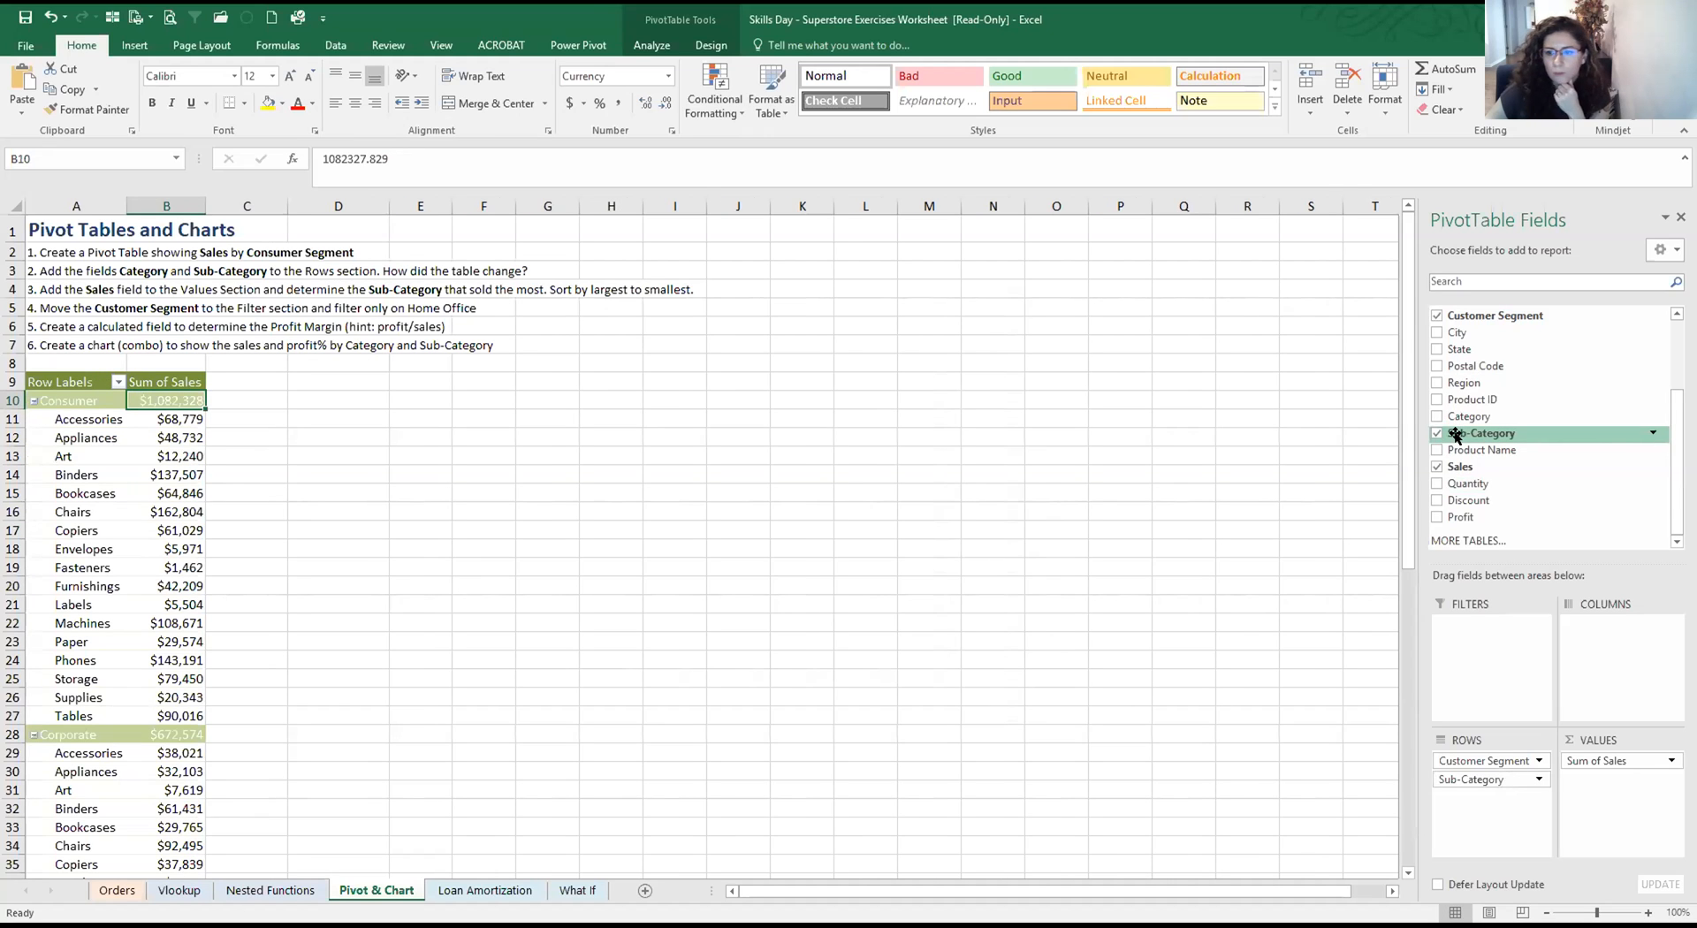
pyautogui.scroll(-1, 574, 477)
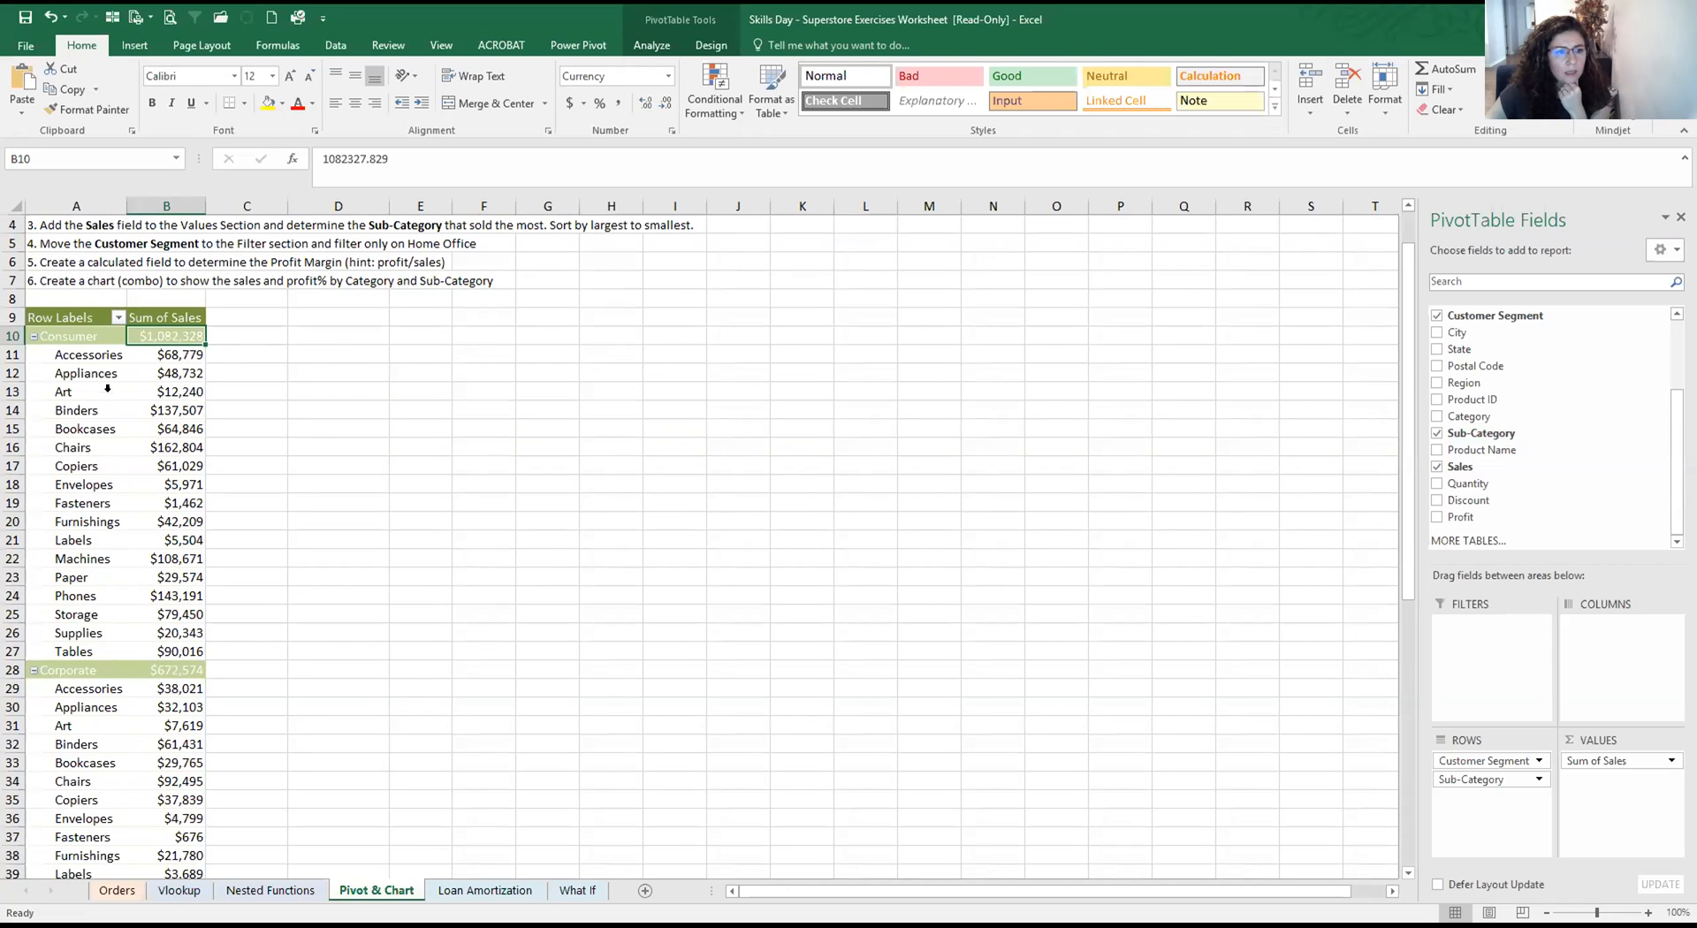
# Try to collapse the Consumer and Corporate groups in the pivot table
pyautogui.click(37, 333)
pyautogui.click(393, 510)
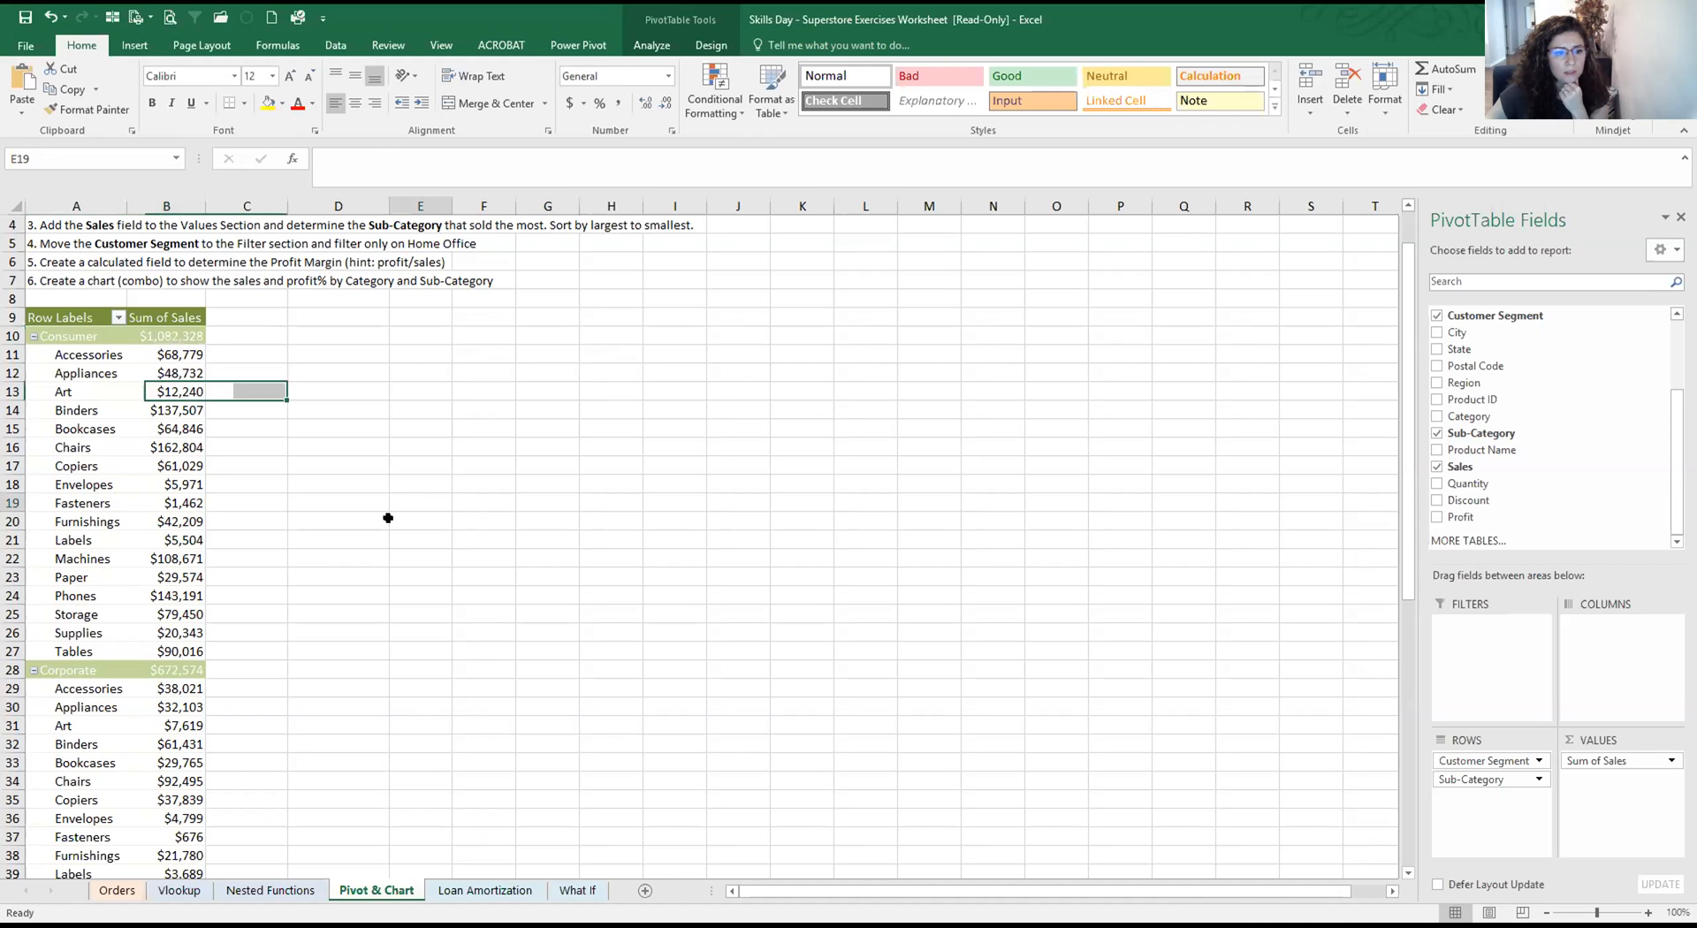
pyautogui.click(30, 667)
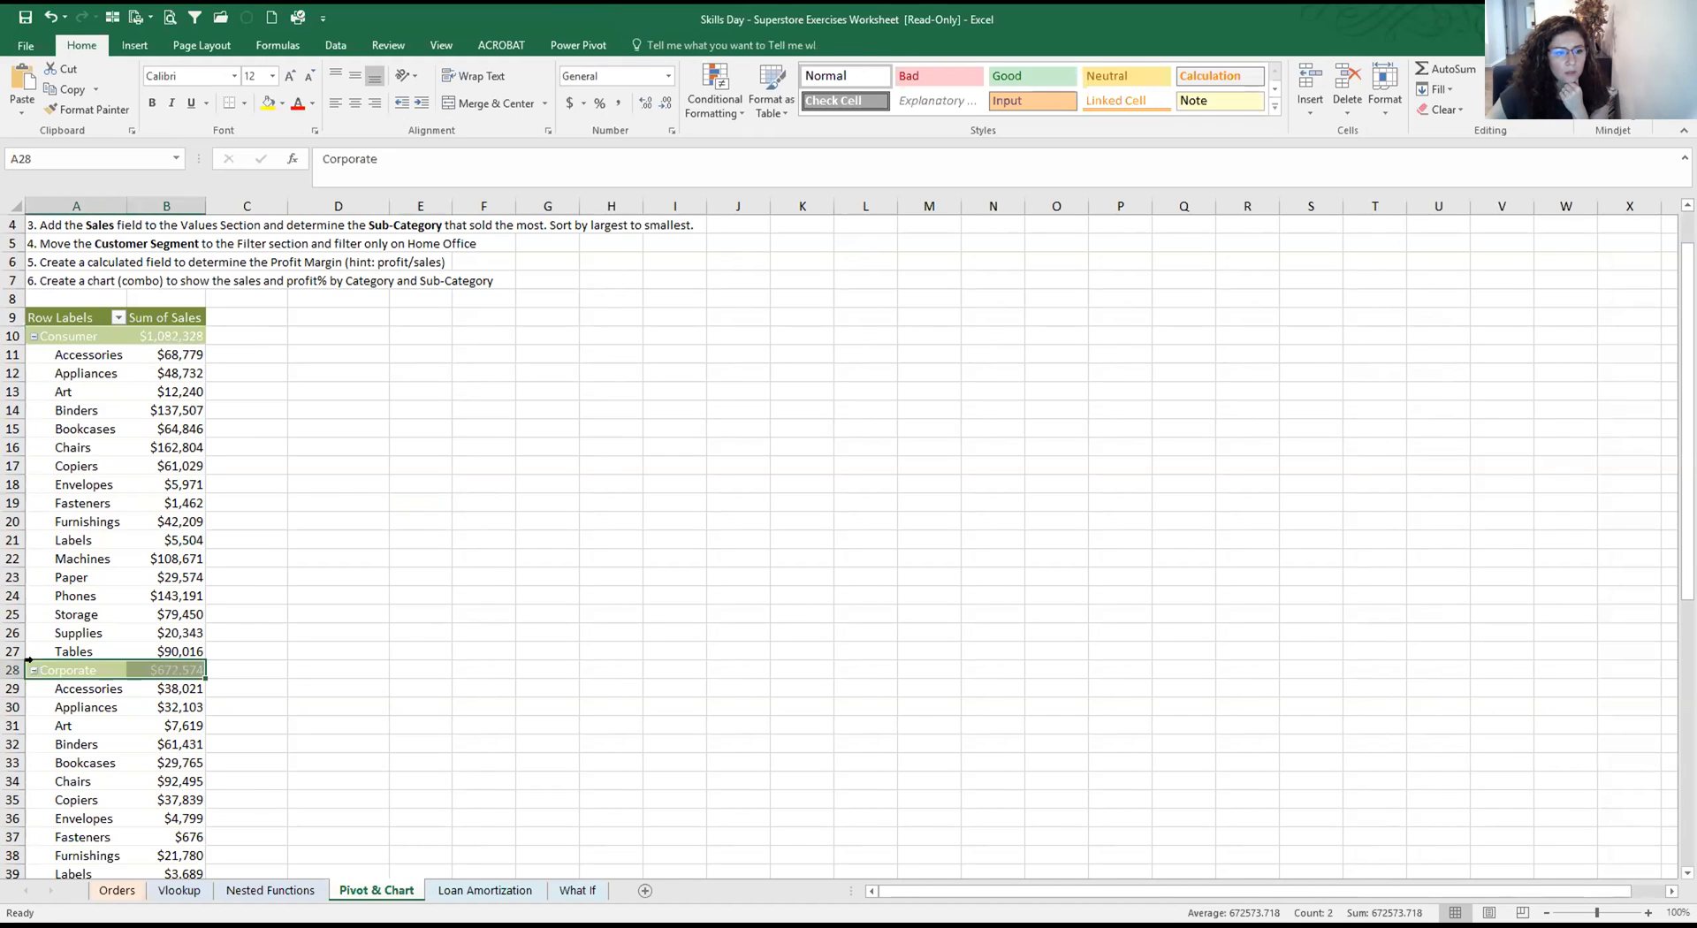
pyautogui.click(122, 428)
pyautogui.click(652, 45)
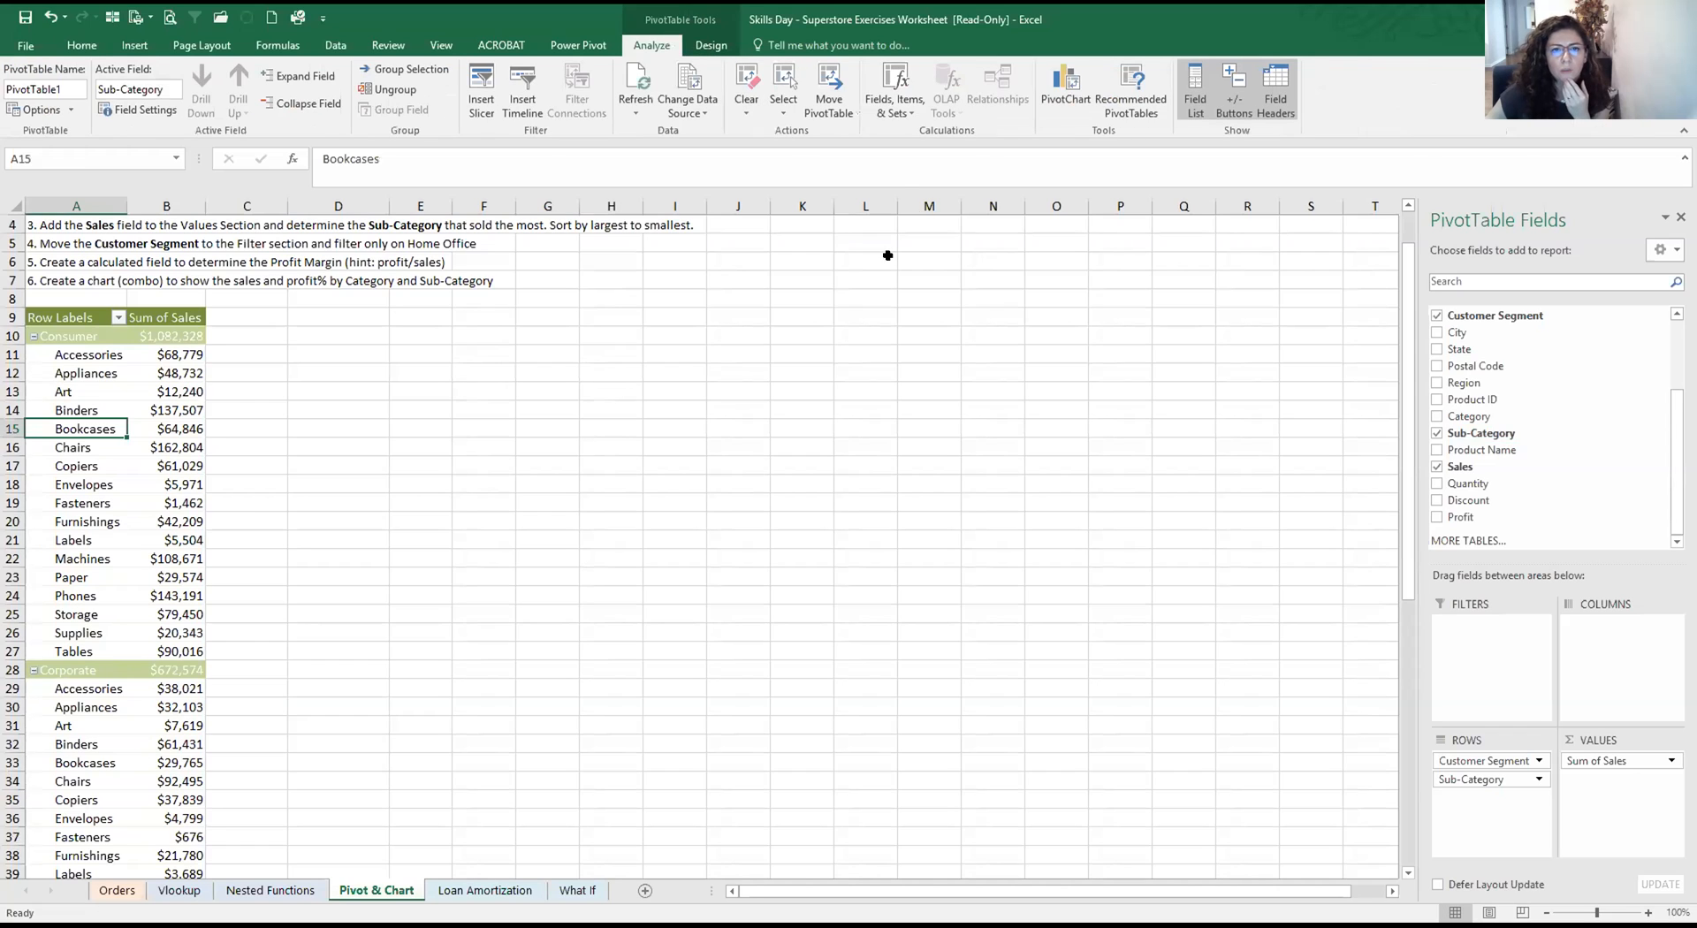
pyautogui.click(712, 45)
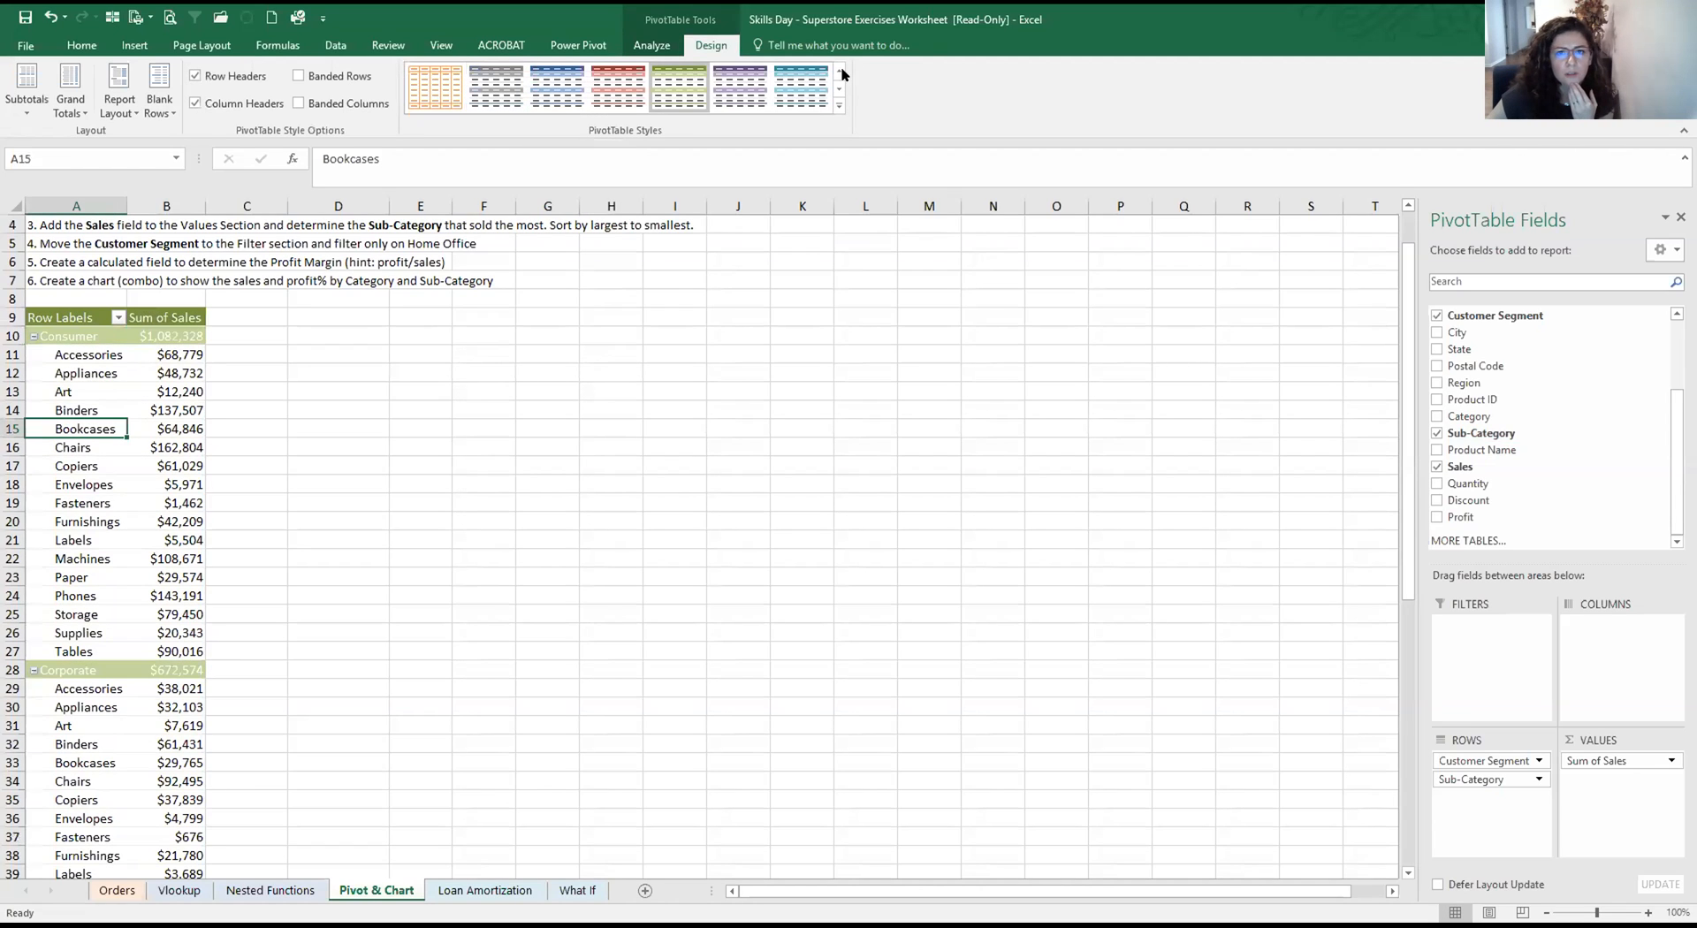
pyautogui.click(138, 387)
pyautogui.click(696, 18)
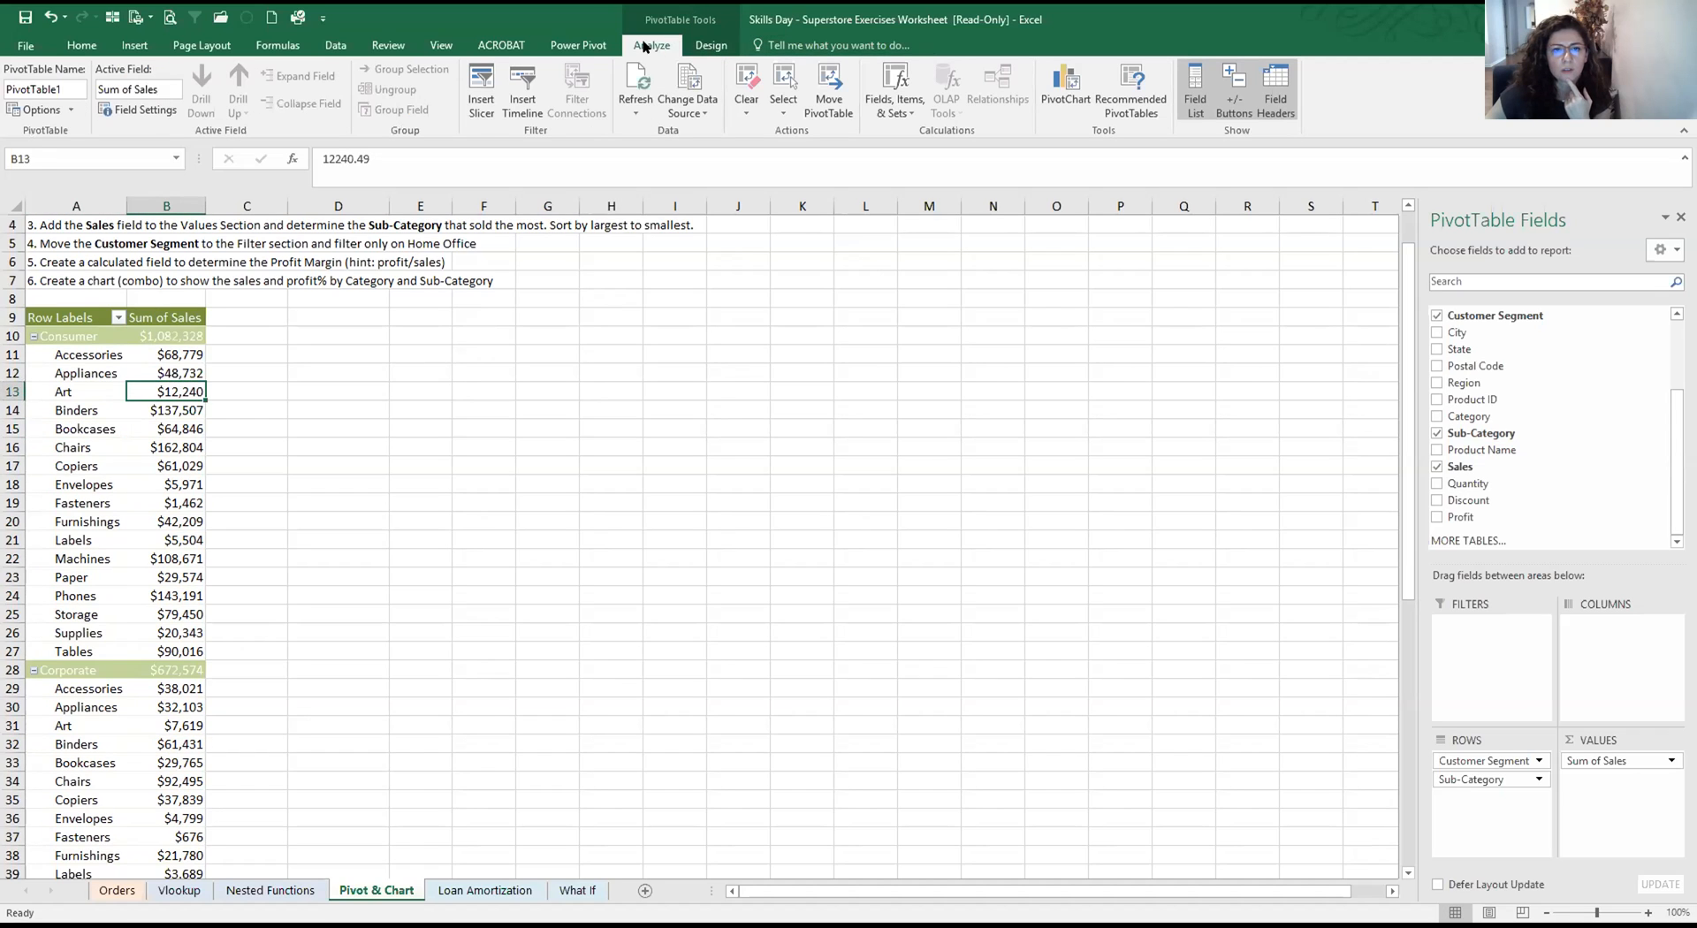
# Apply a black-and-grey PivotTable style with a black header row to the pivot table
pyautogui.click(711, 45)
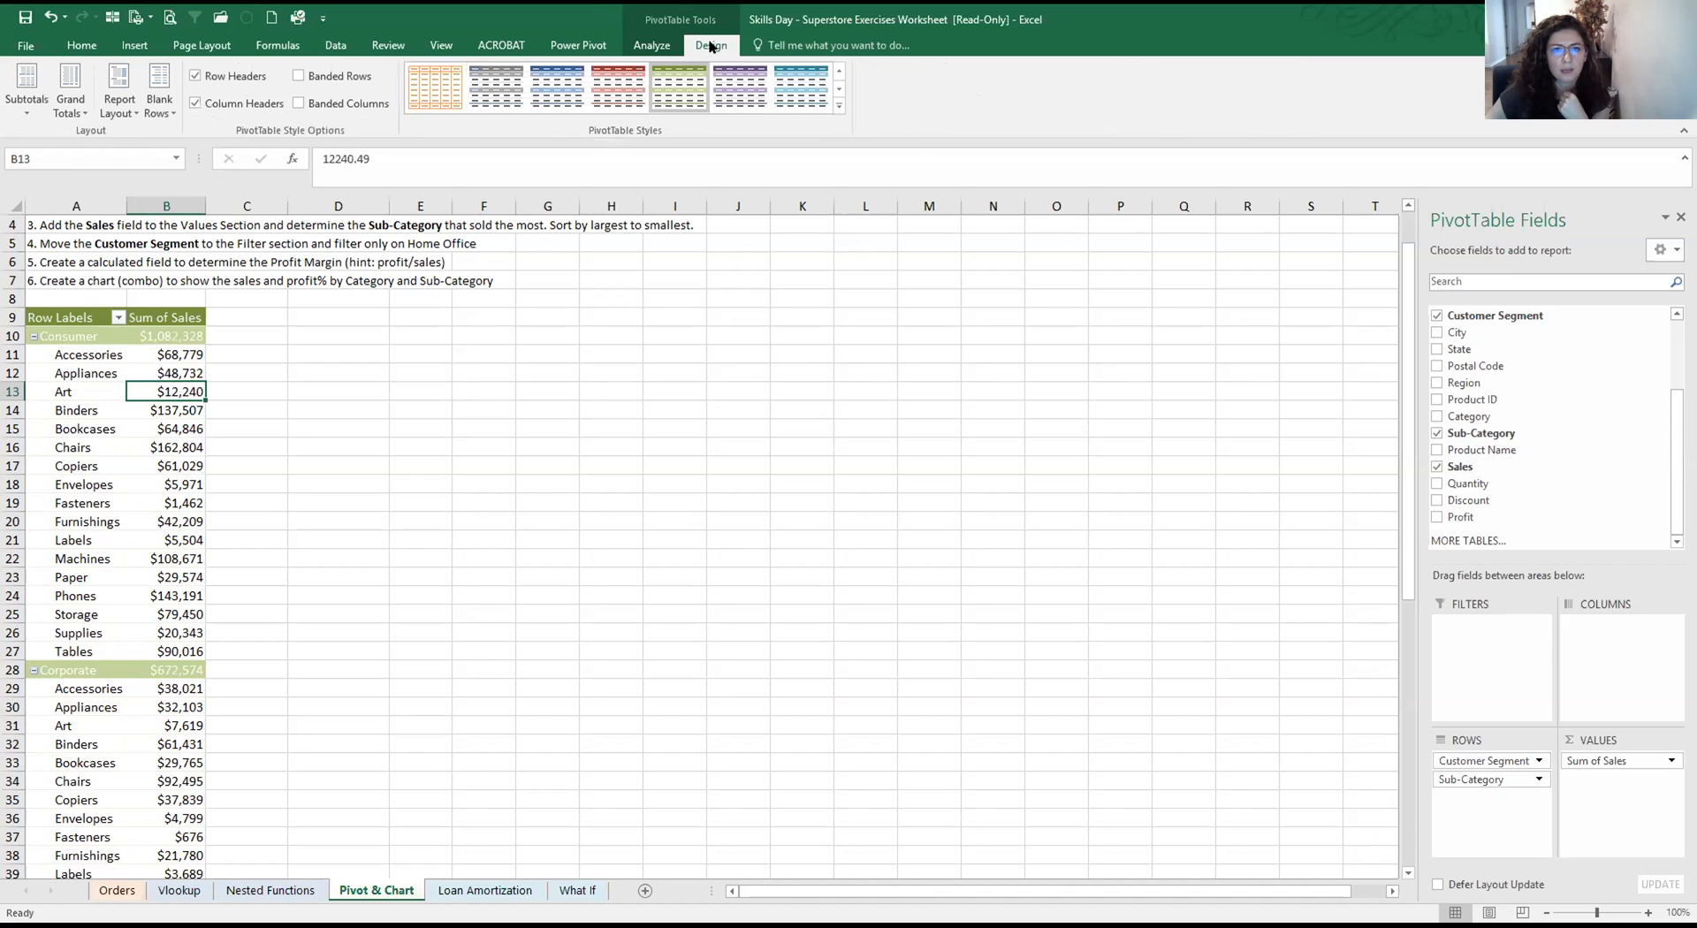
pyautogui.click(839, 88)
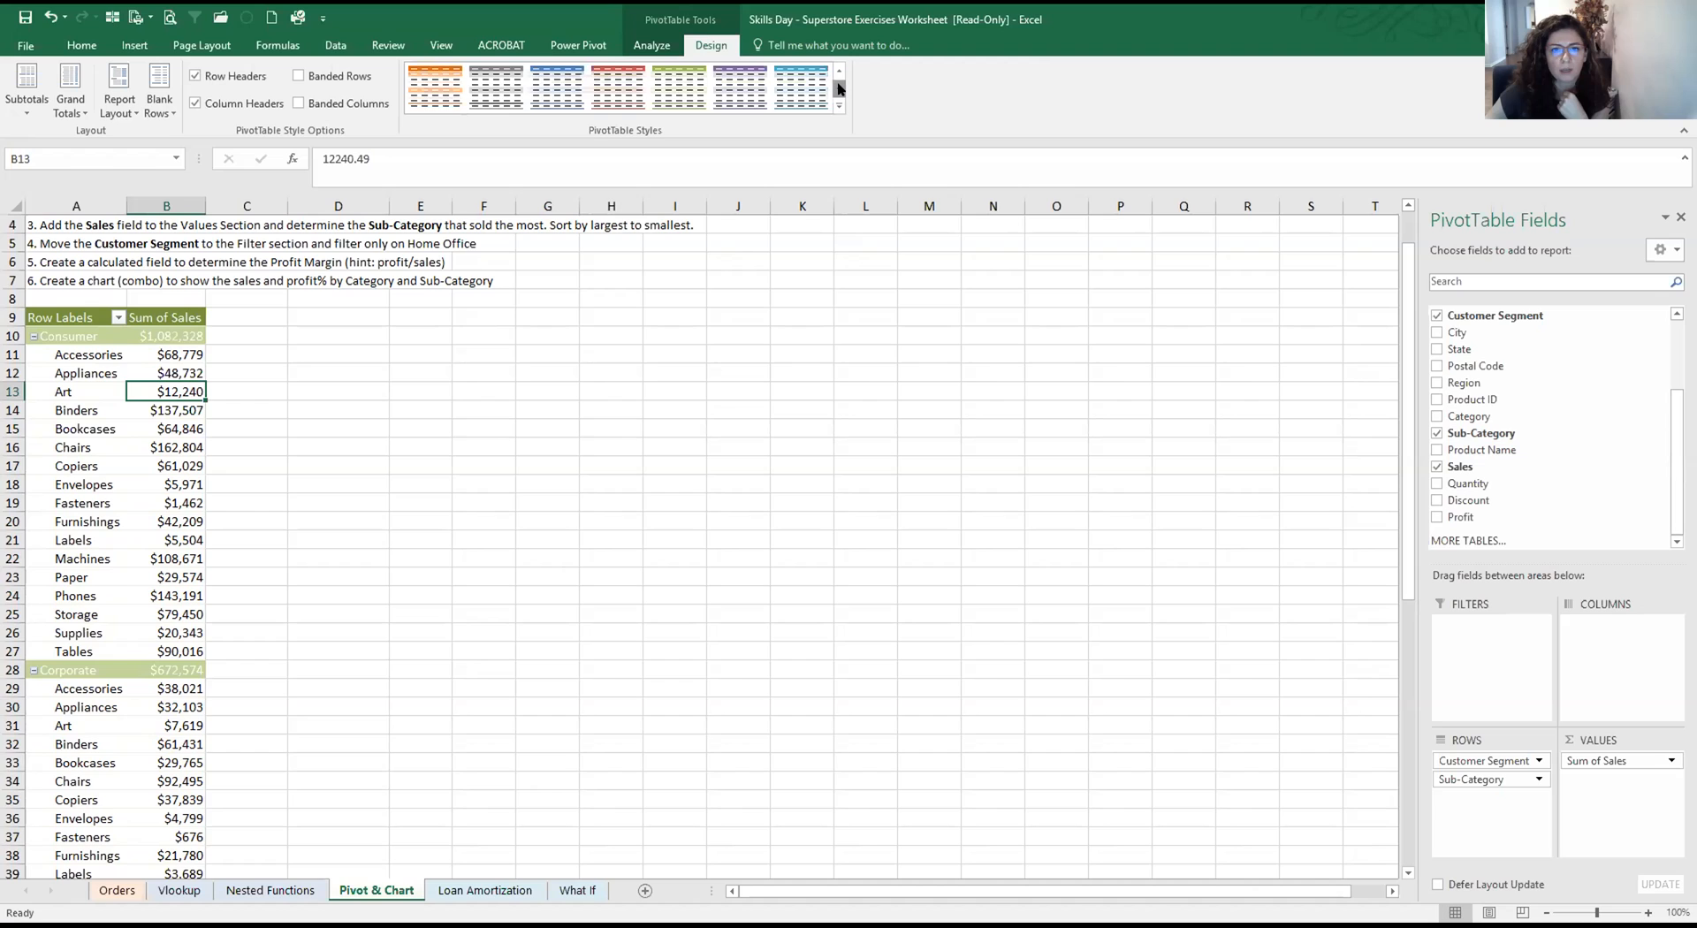
pyautogui.click(839, 75)
pyautogui.click(840, 88)
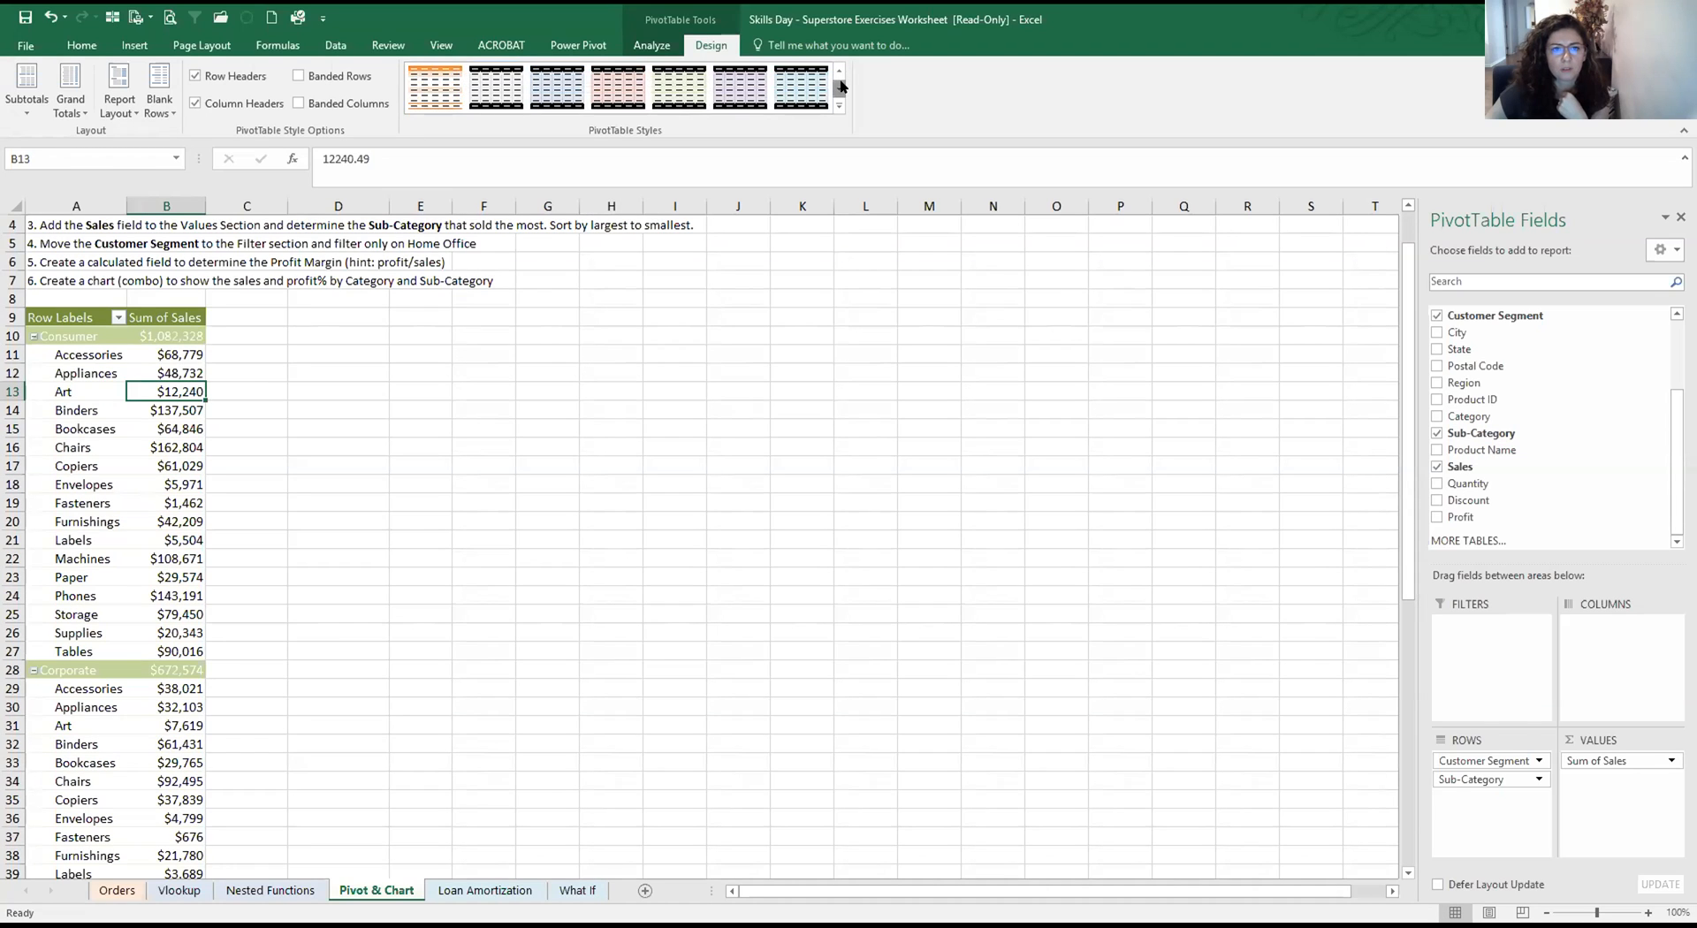
pyautogui.click(496, 88)
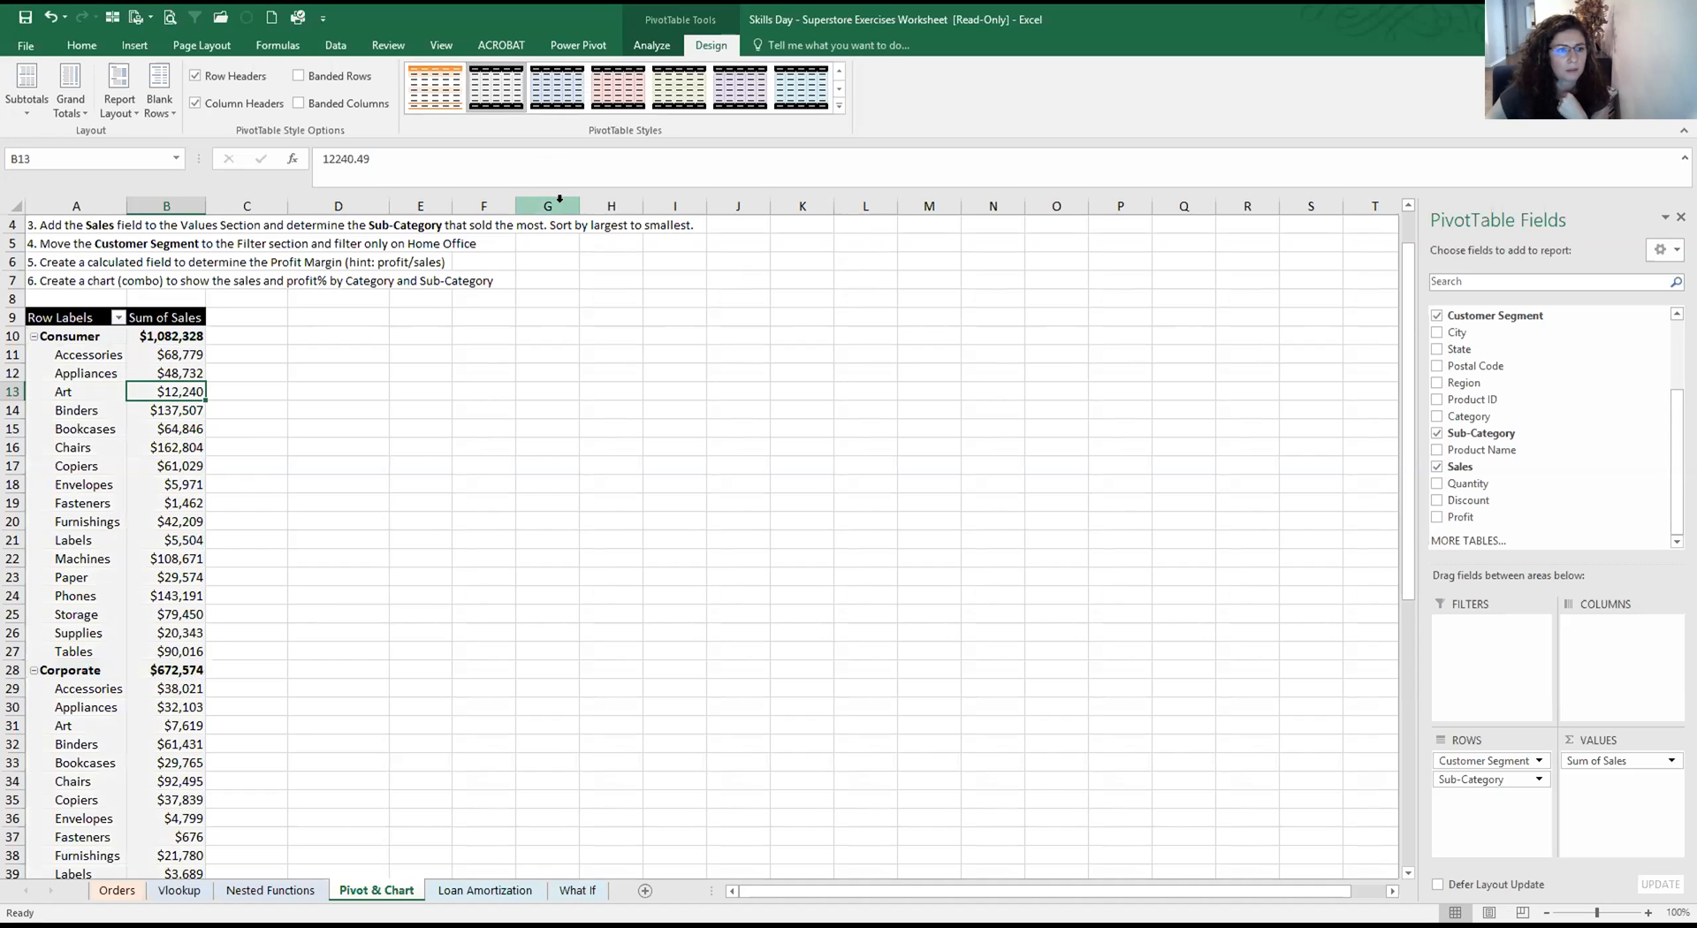
pyautogui.click(815, 463)
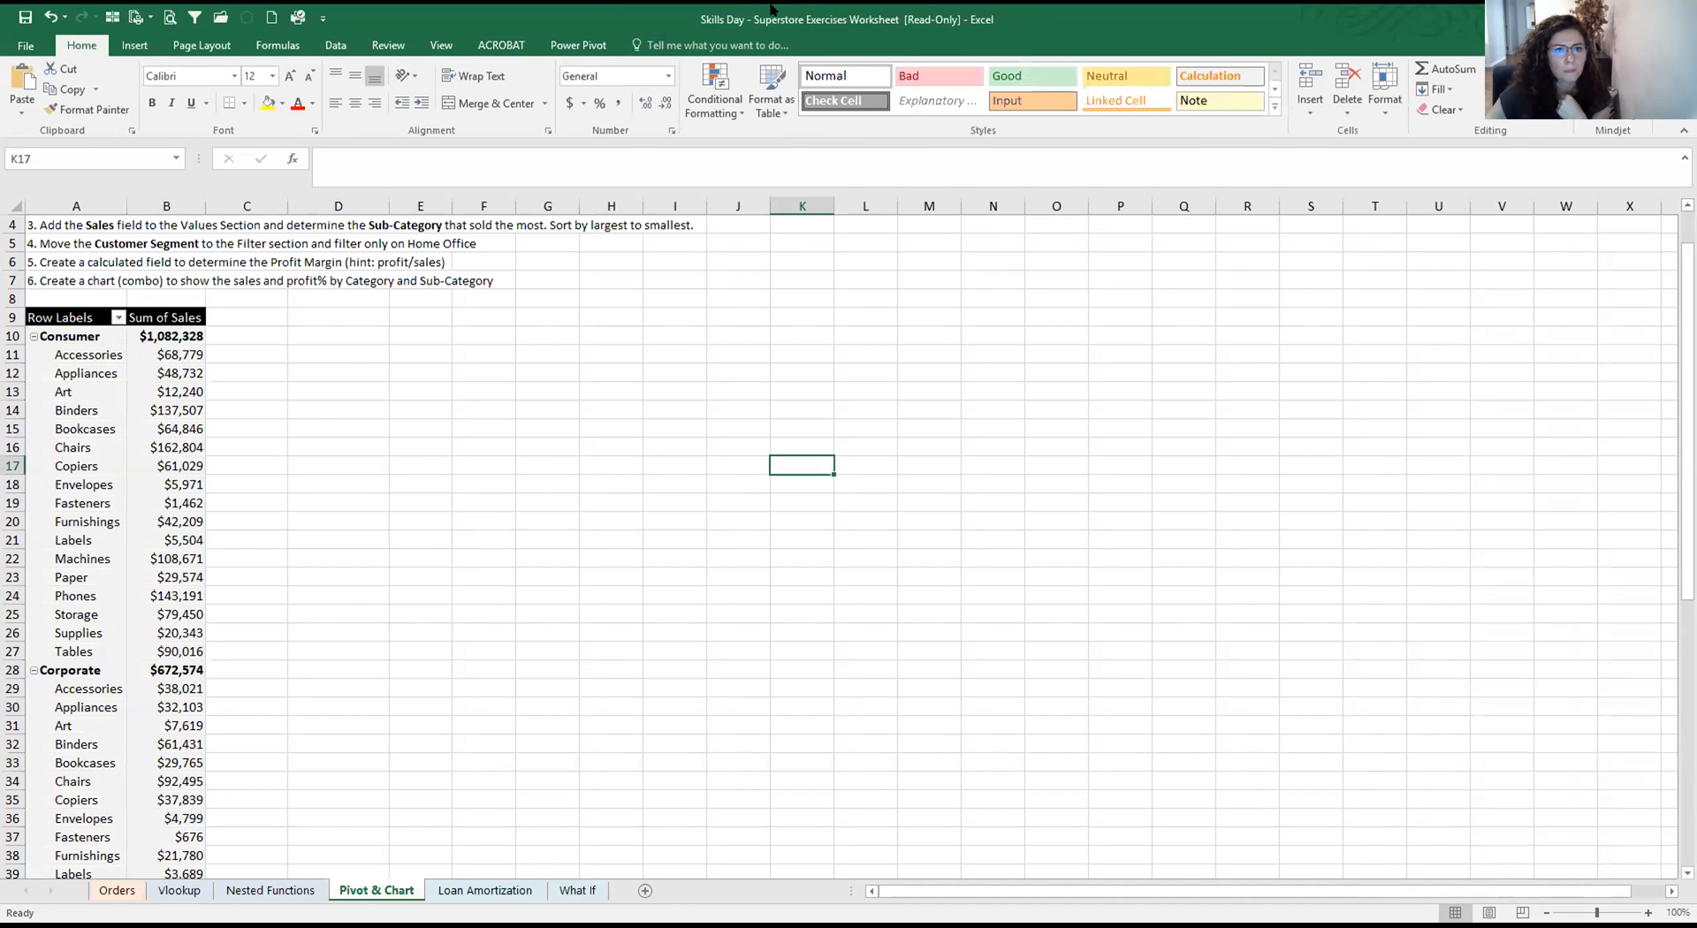
pyautogui.click(103, 437)
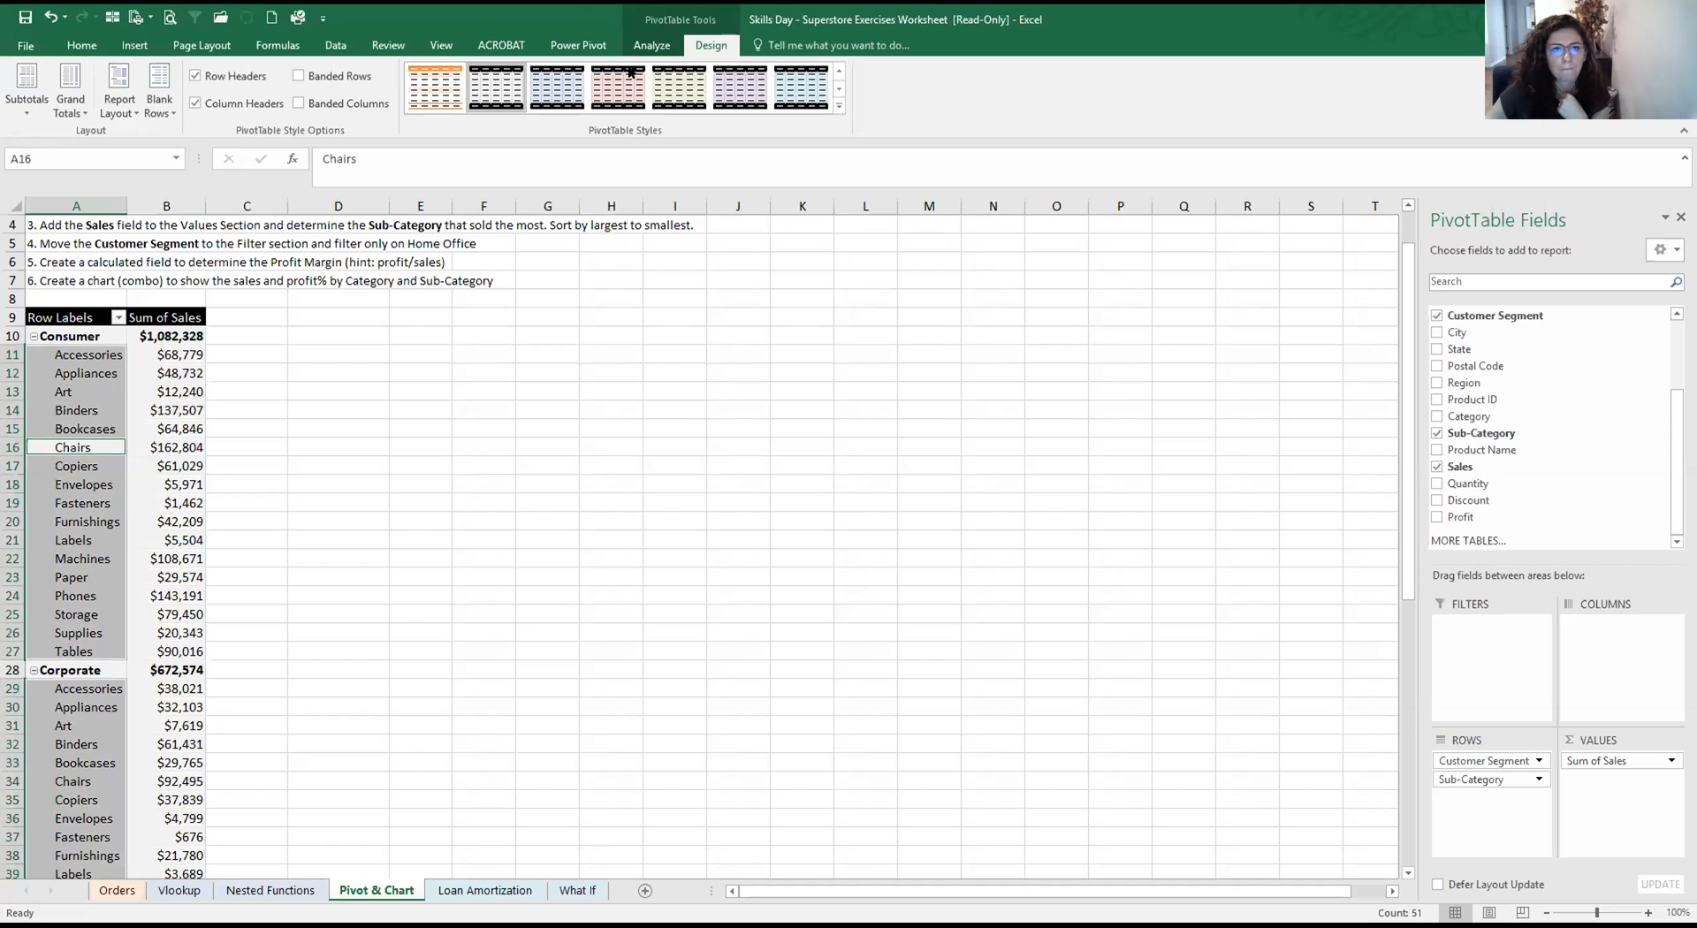
pyautogui.click(652, 45)
pyautogui.click(485, 463)
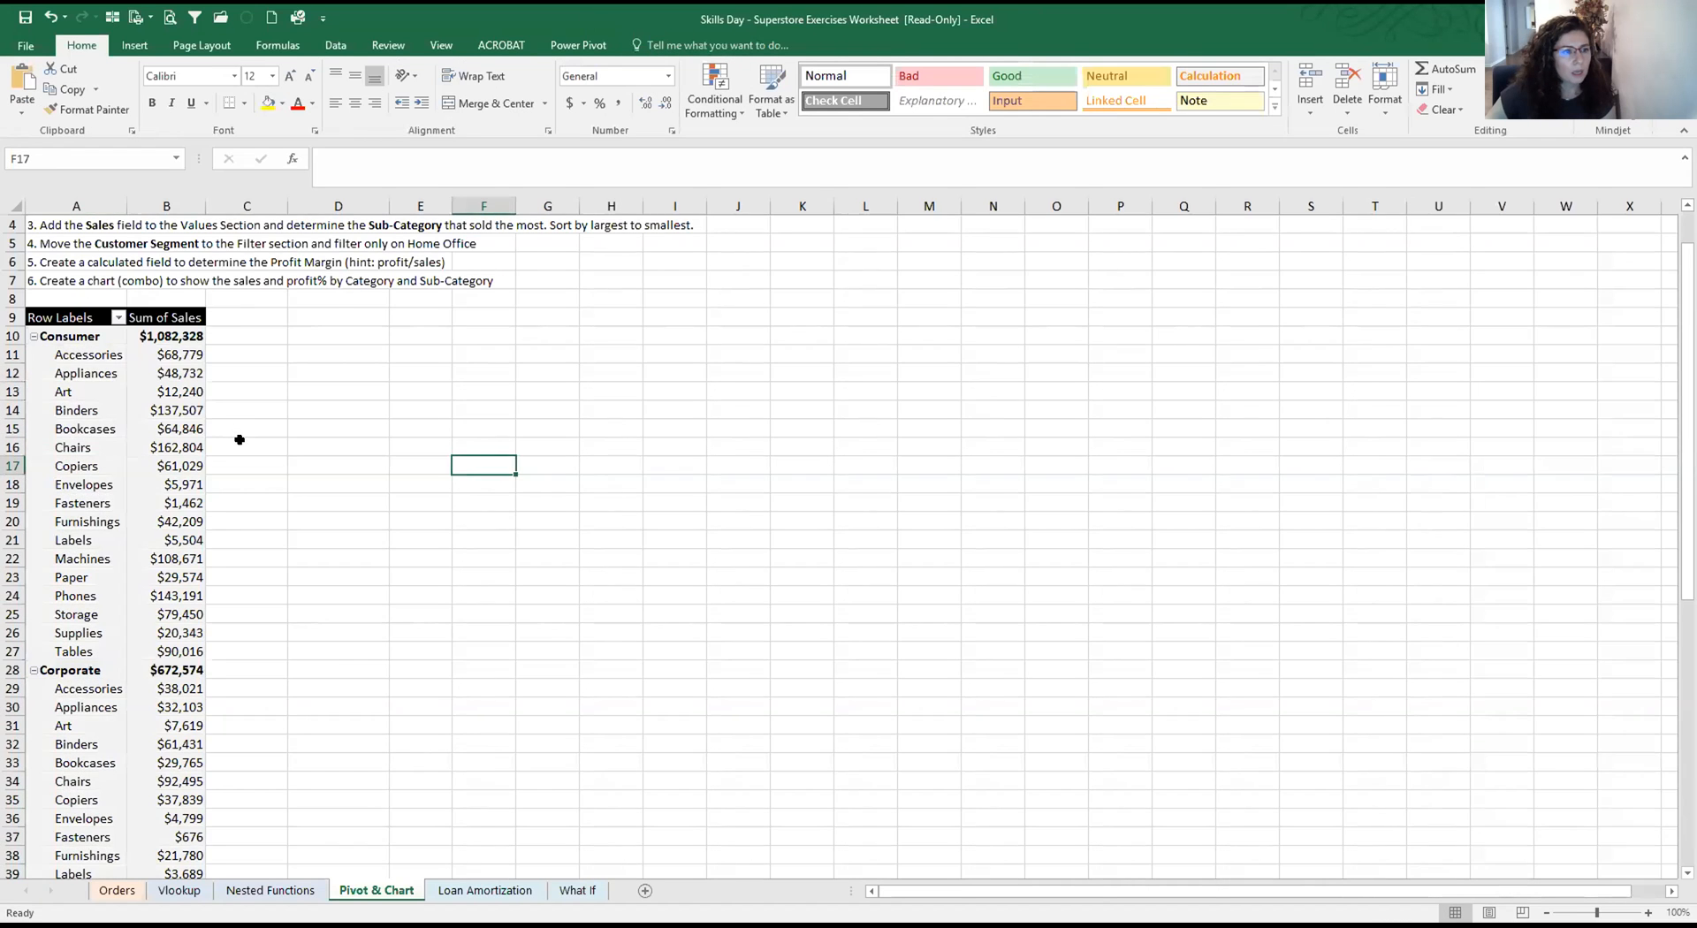
# Filter the pivot table's row labels to show only the Corporate customer segment
pyautogui.scroll(1, 111, 323)
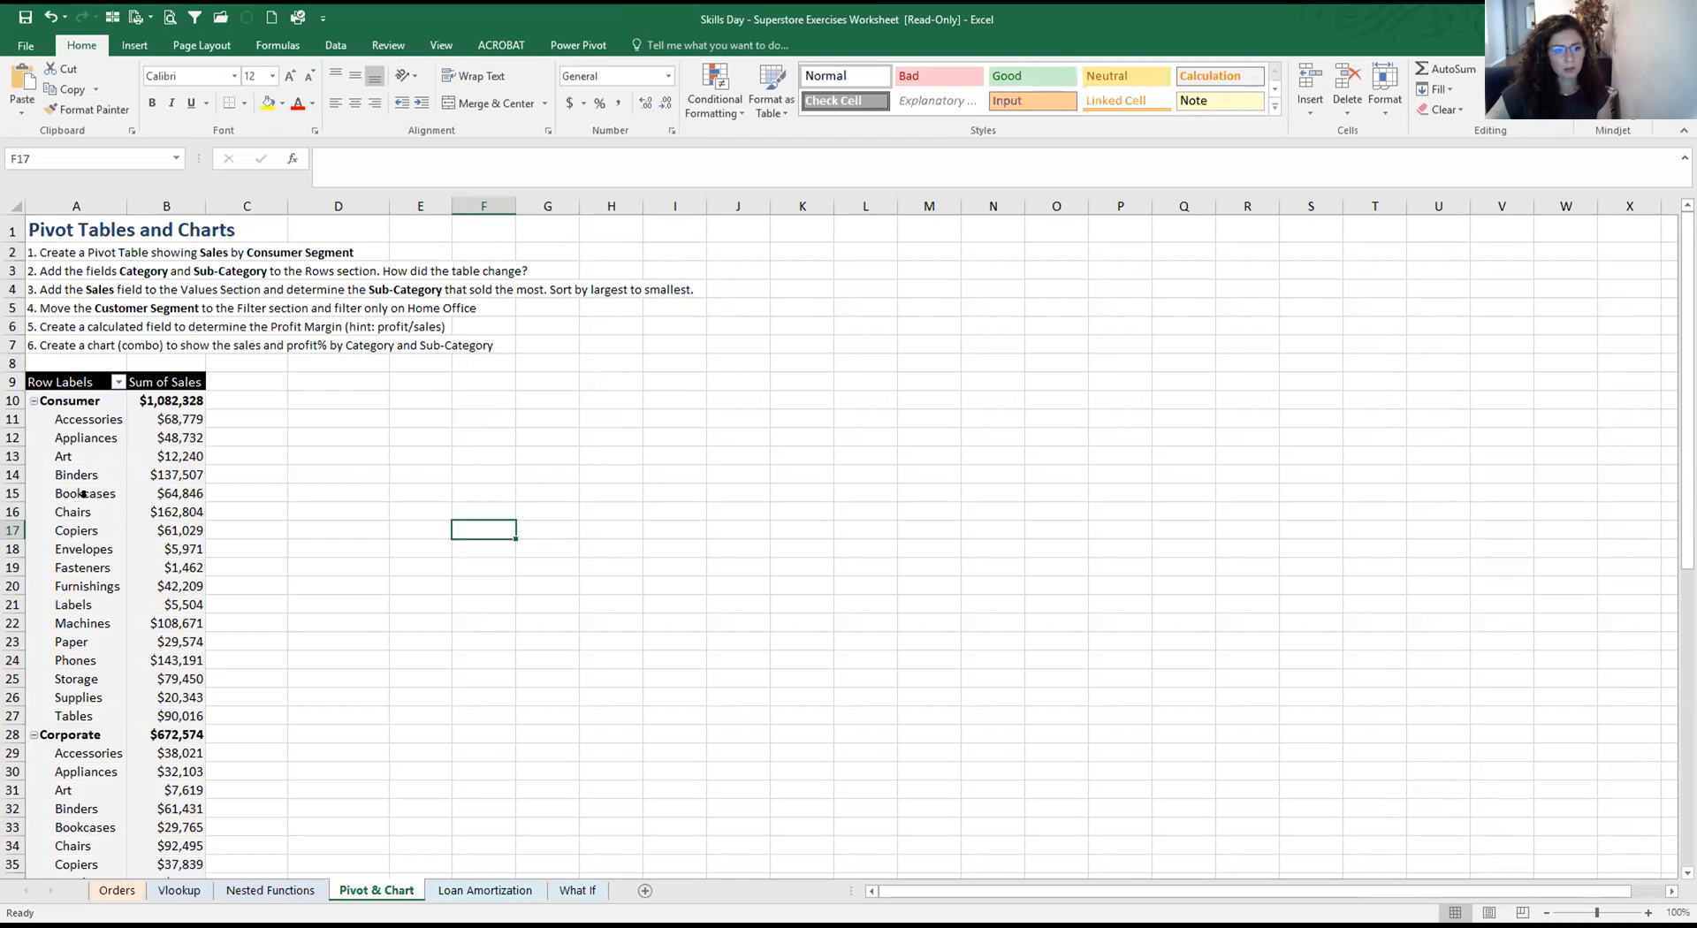
pyautogui.scroll(-2, 138, 434)
pyautogui.scroll(2, 138, 440)
pyautogui.scroll(-2, 139, 440)
pyautogui.scroll(-1, 133, 425)
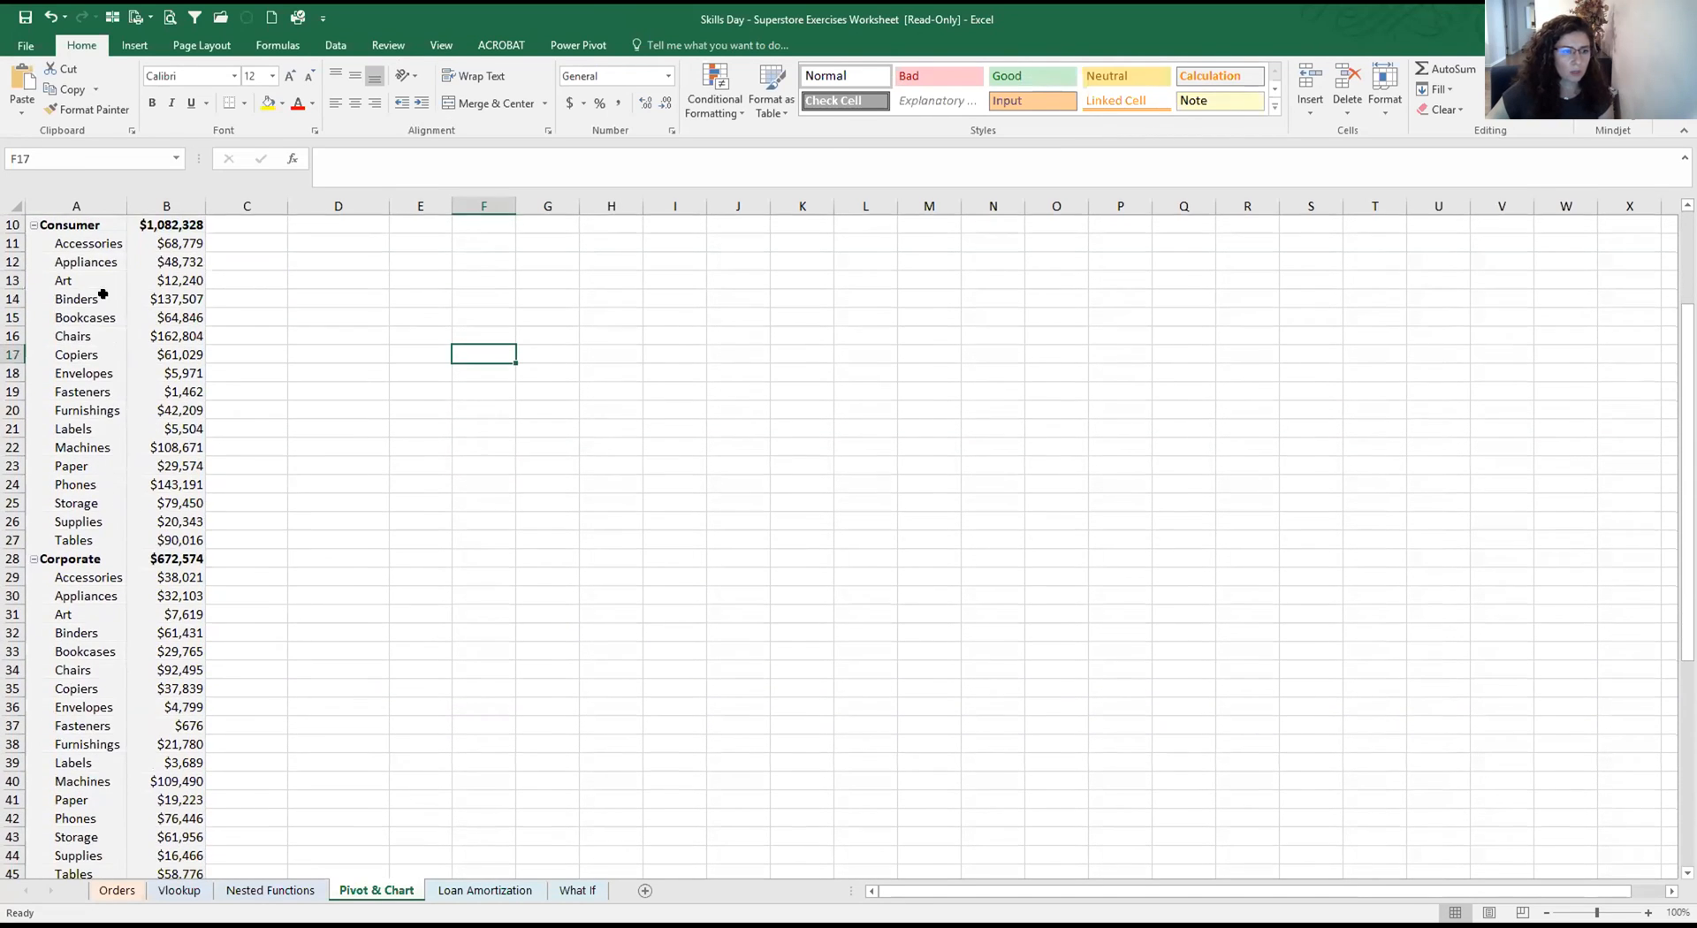
pyautogui.scroll(2, 106, 300)
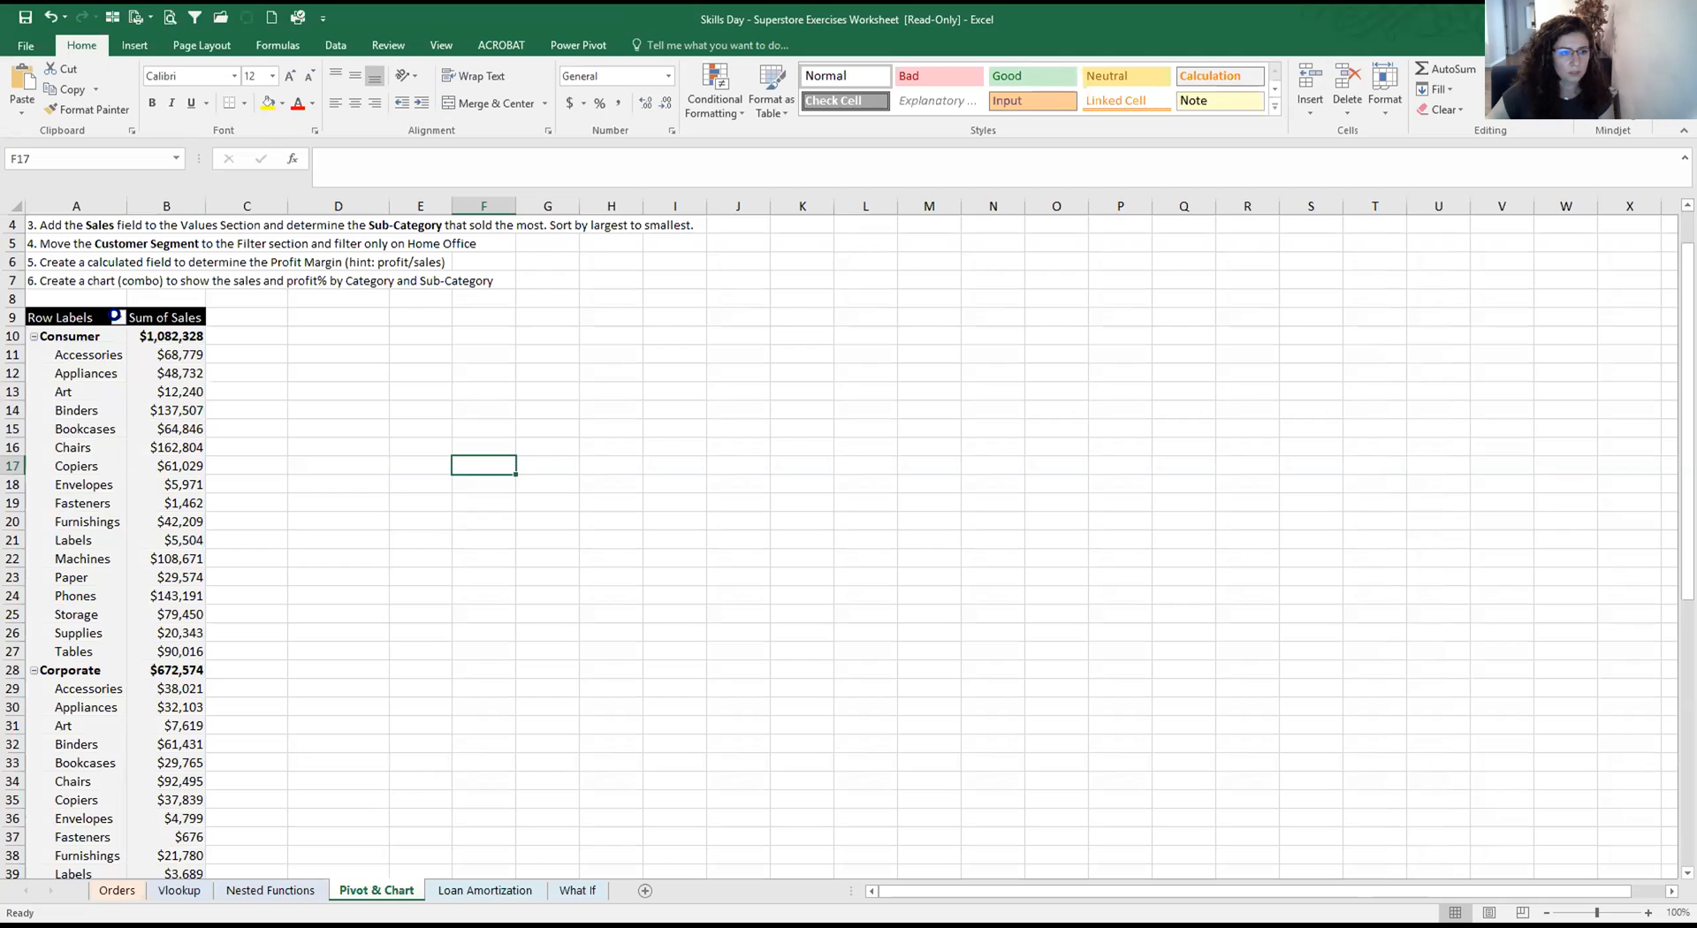
pyautogui.click(116, 315)
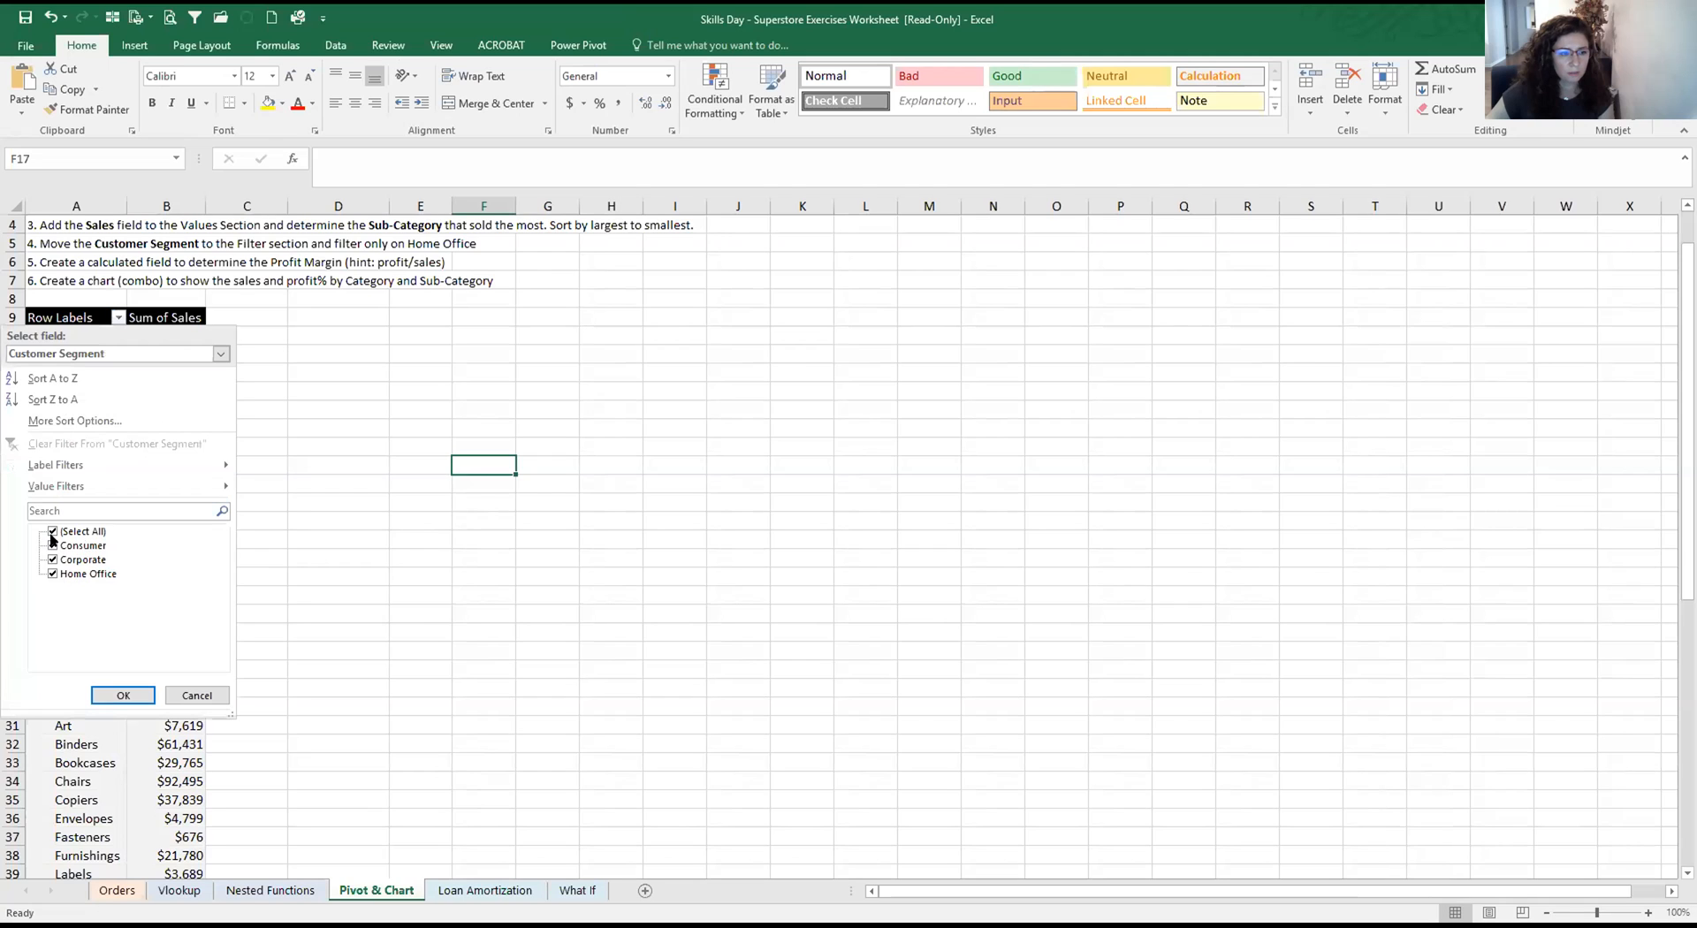
pyautogui.click(50, 532)
pyautogui.click(52, 559)
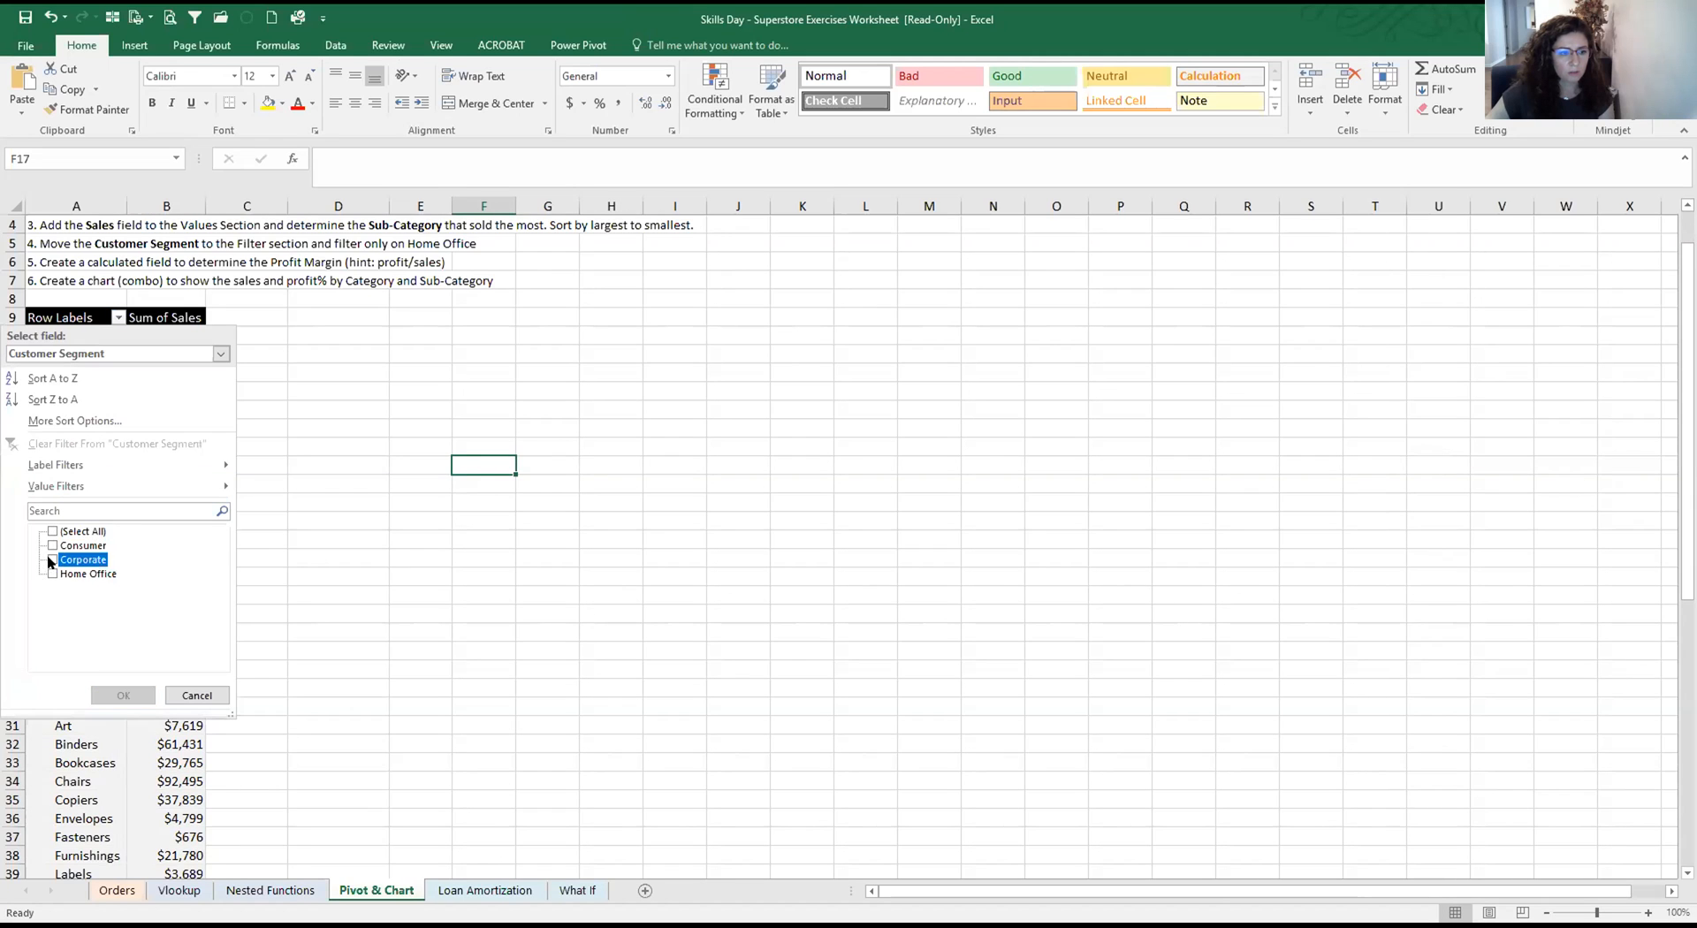
pyautogui.click(125, 694)
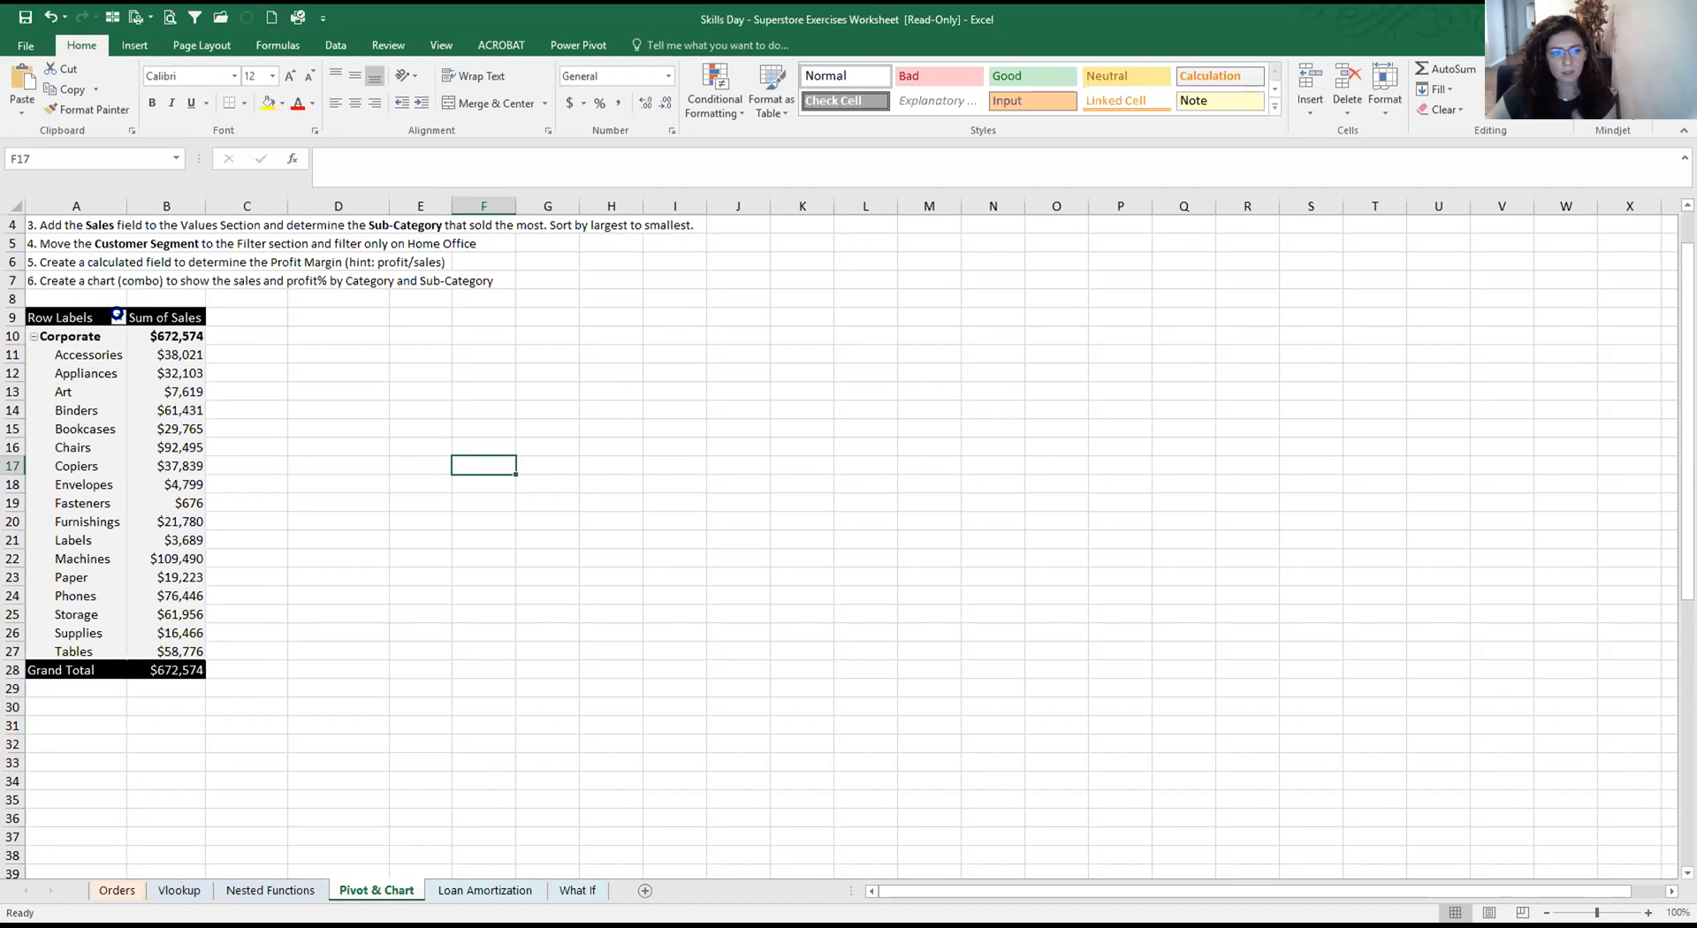
# Reselect all customer segments in the pivot table's row label filter
pyautogui.click(117, 318)
pyautogui.click(54, 531)
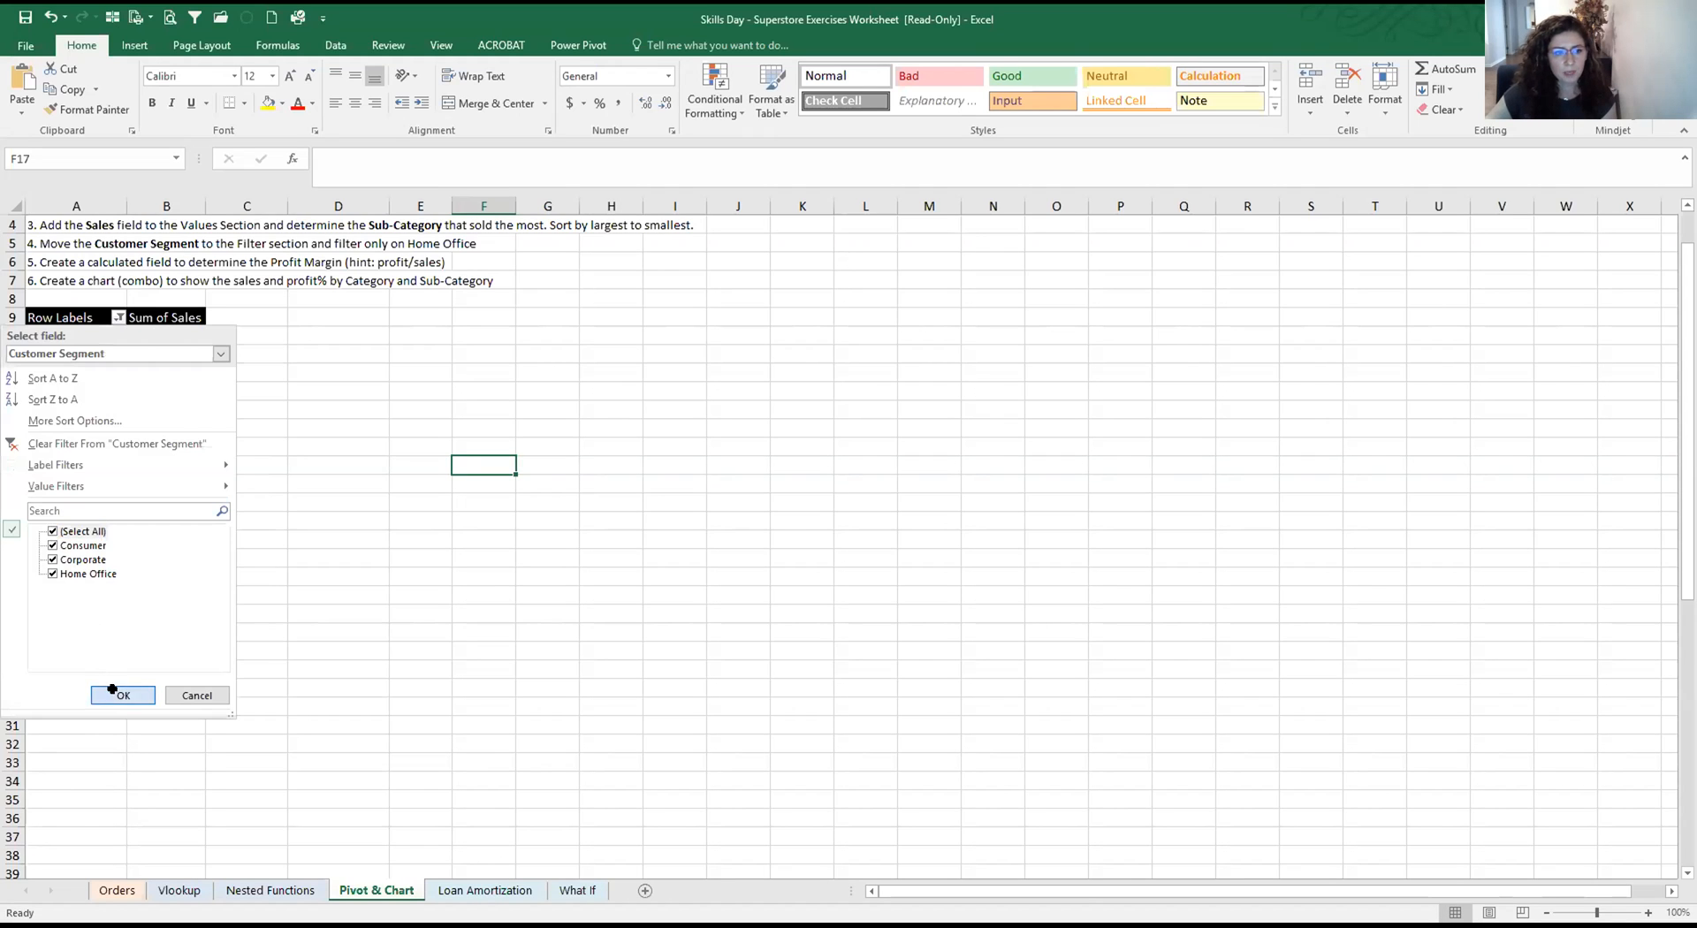
pyautogui.click(112, 693)
# Move the Customer Segment field from the pivot table's rows to its columns
pyautogui.click(137, 392)
pyautogui.click(85, 429)
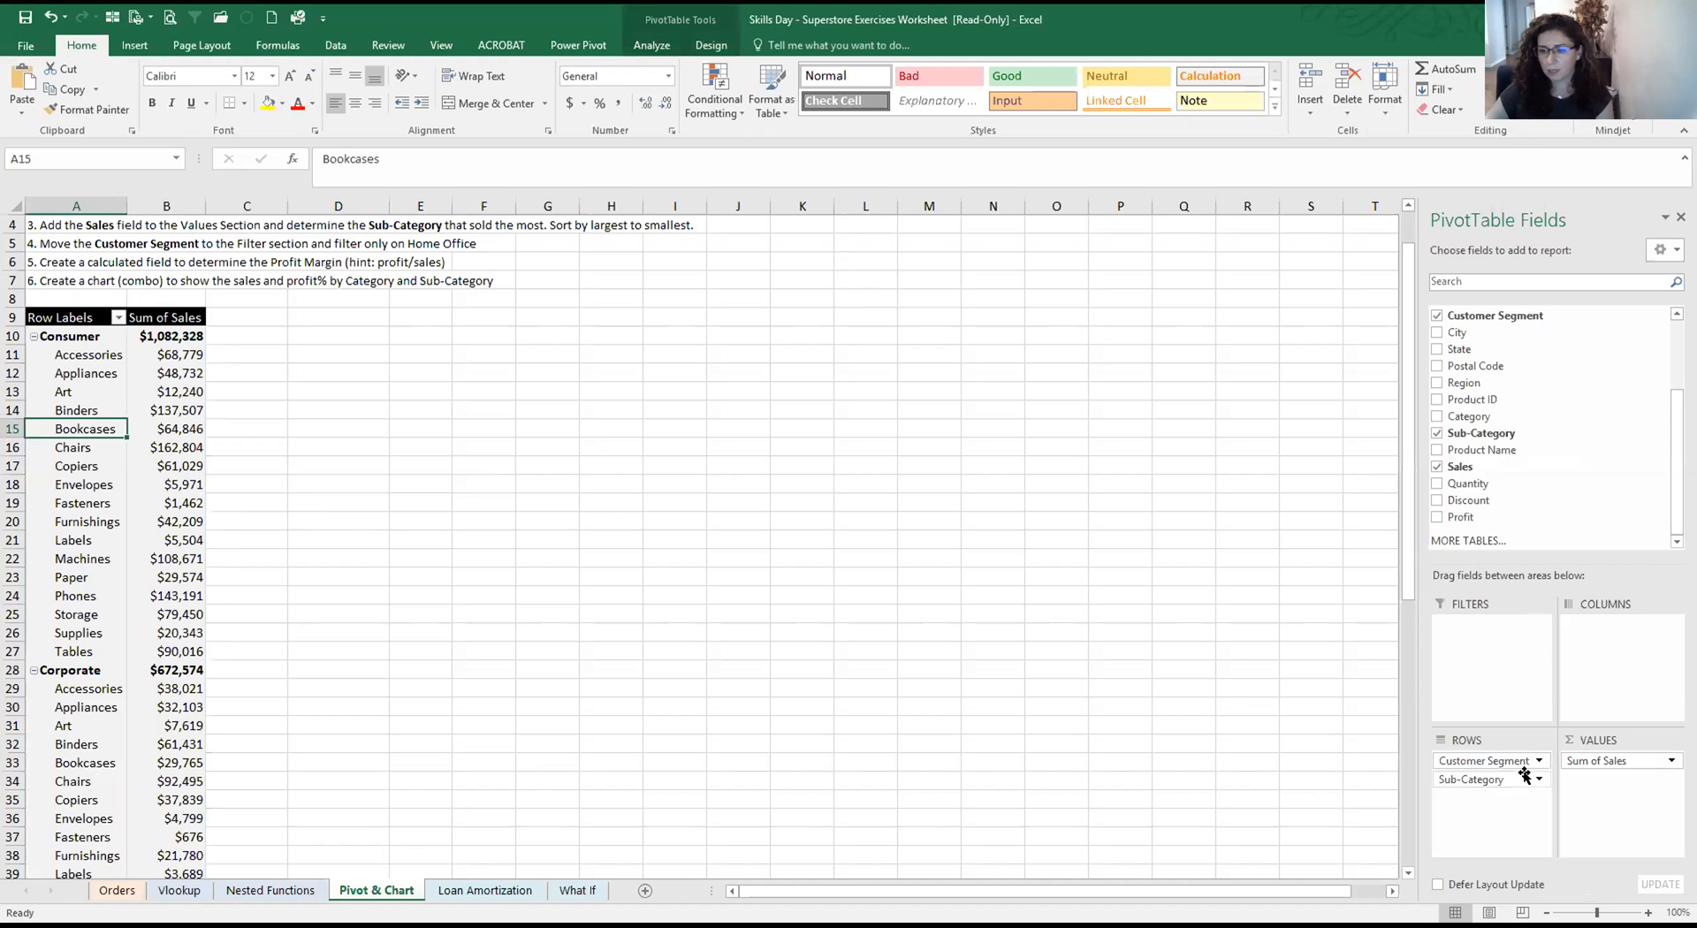
pyautogui.click(1496, 762)
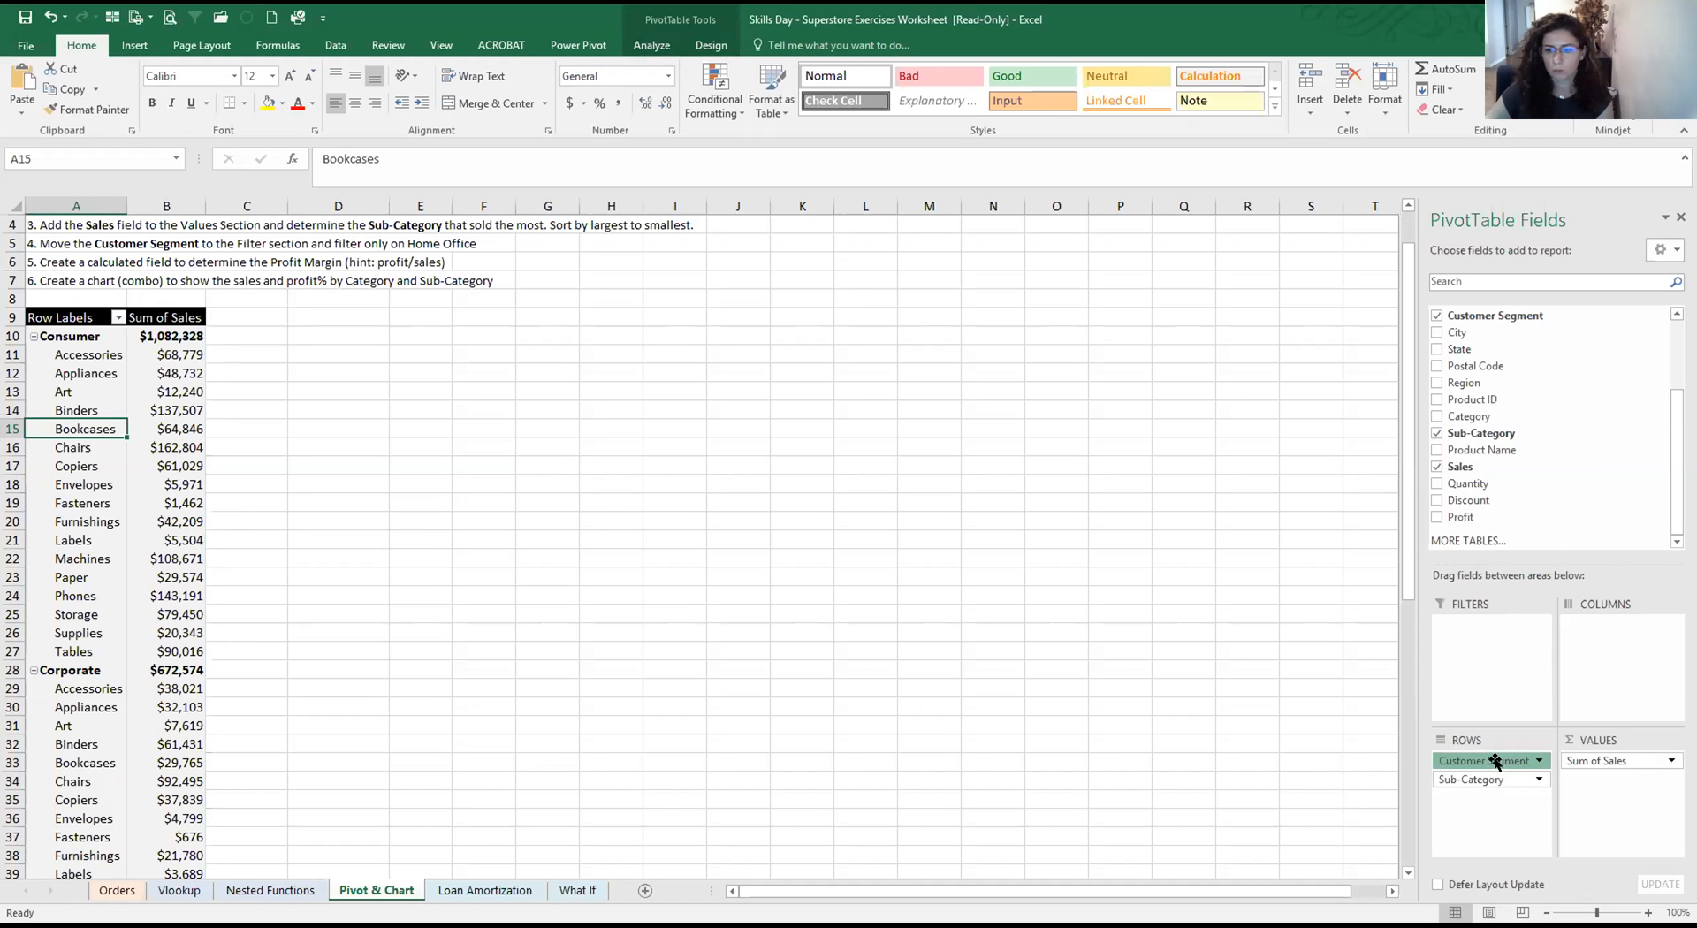
pyautogui.moveTo(1496, 762); pyautogui.dragTo(1623, 639)
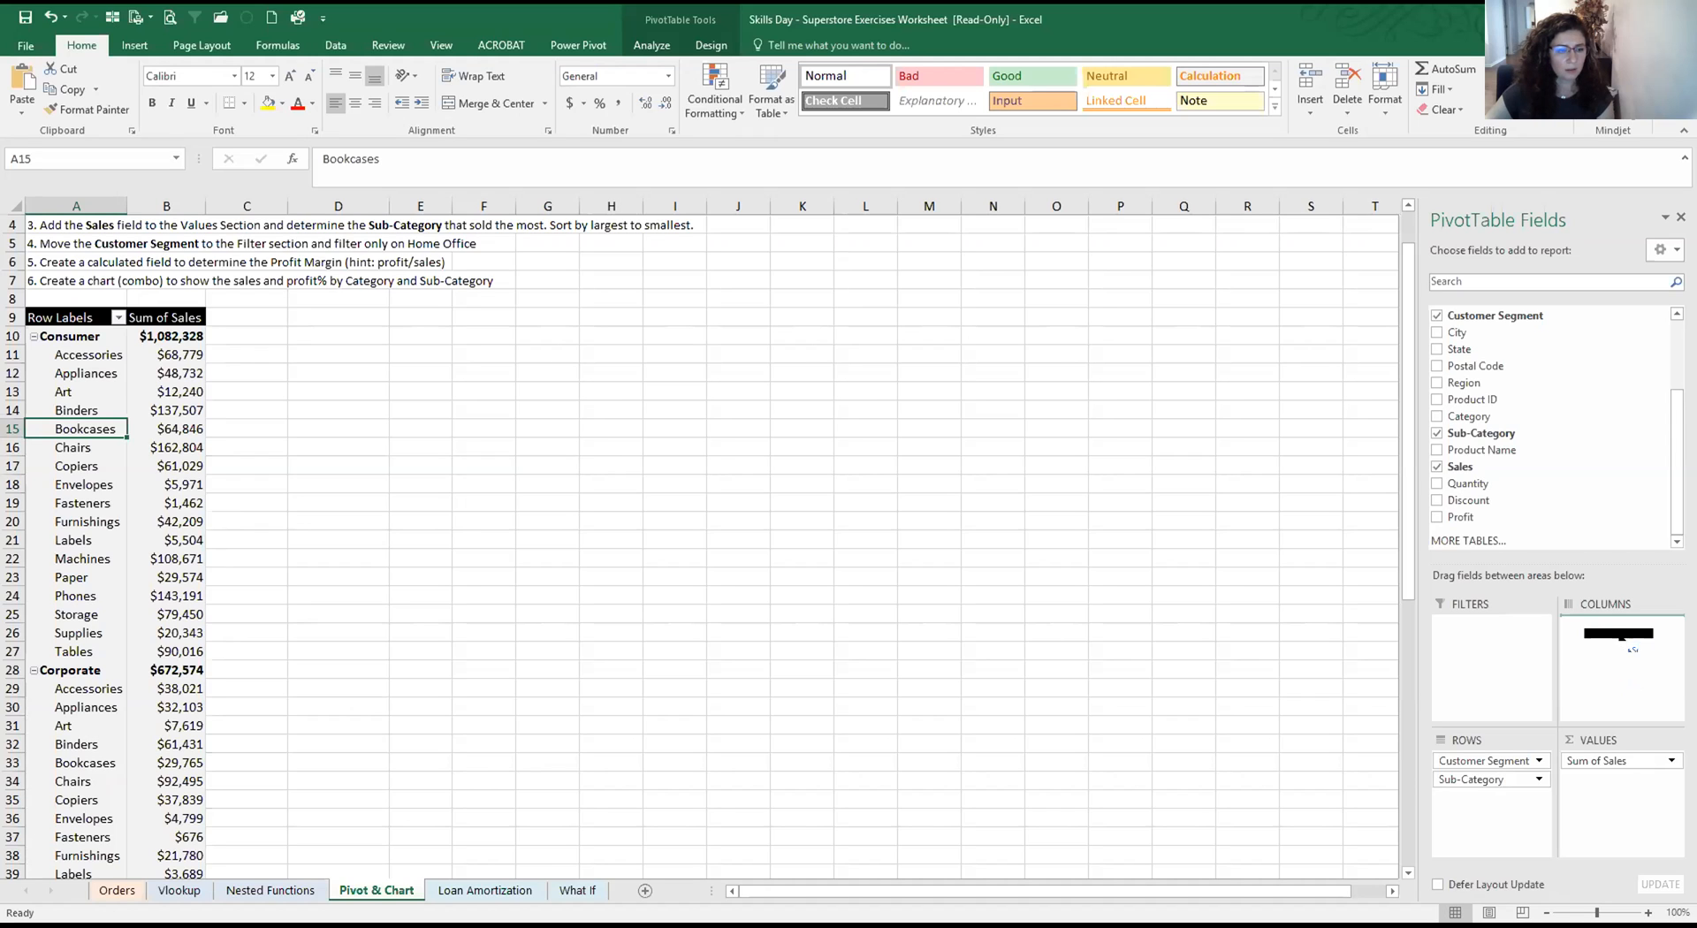
pyautogui.moveTo(1623, 637); pyautogui.dragTo(1623, 638)
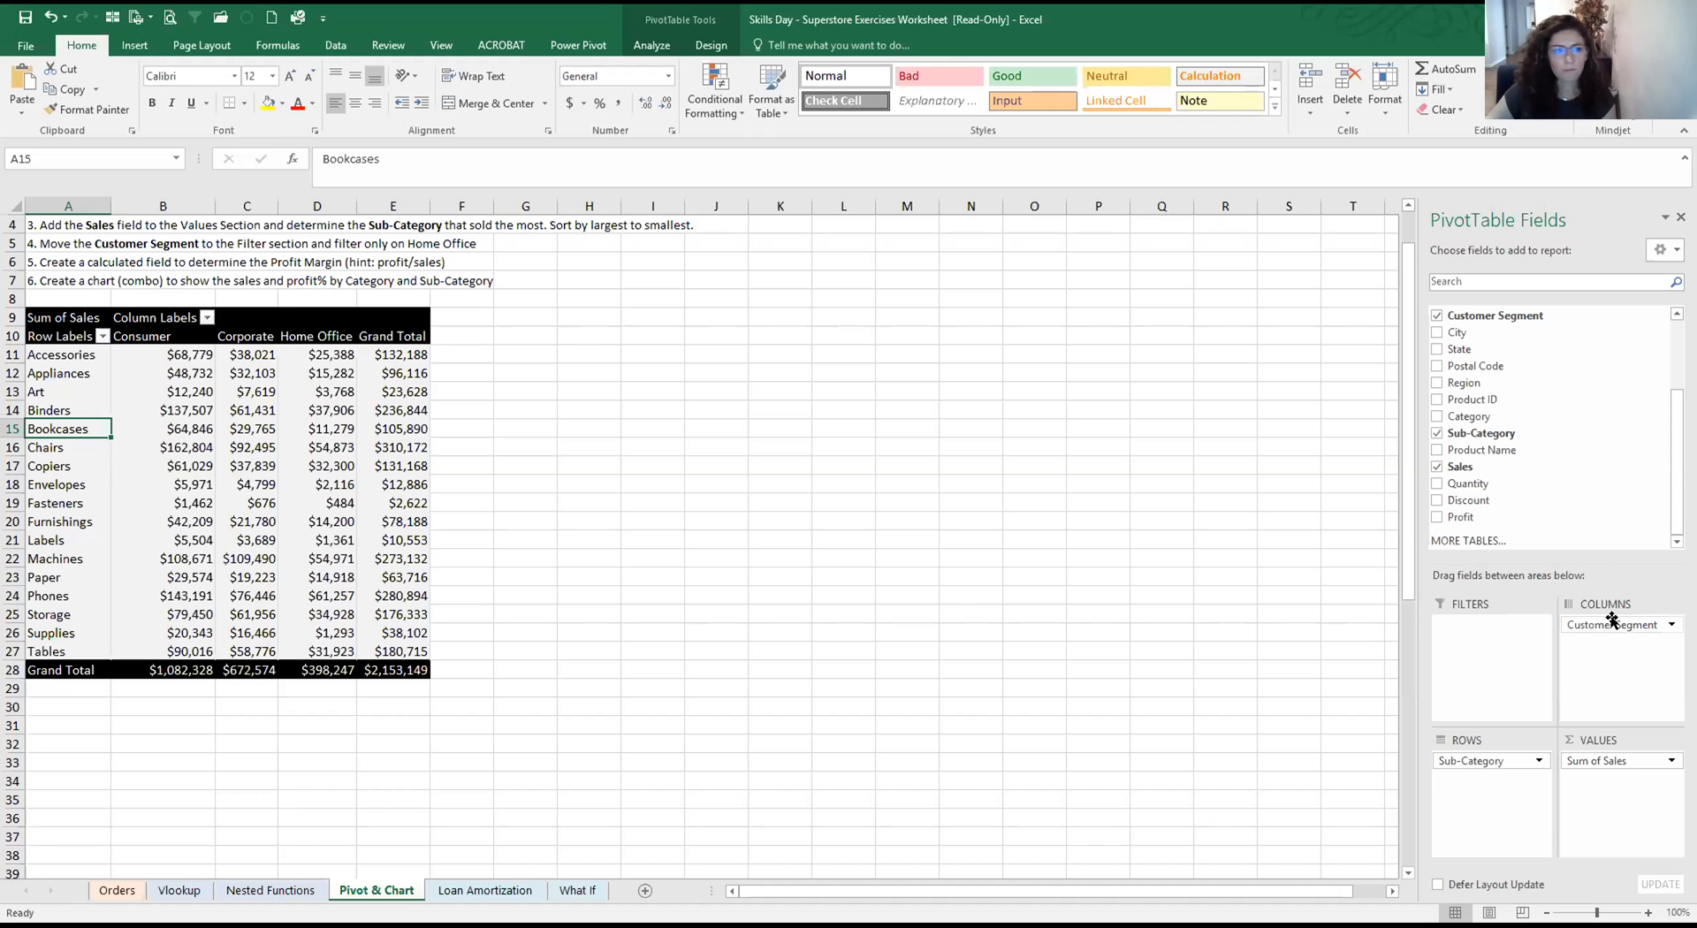
pyautogui.scroll(1, 599, 540)
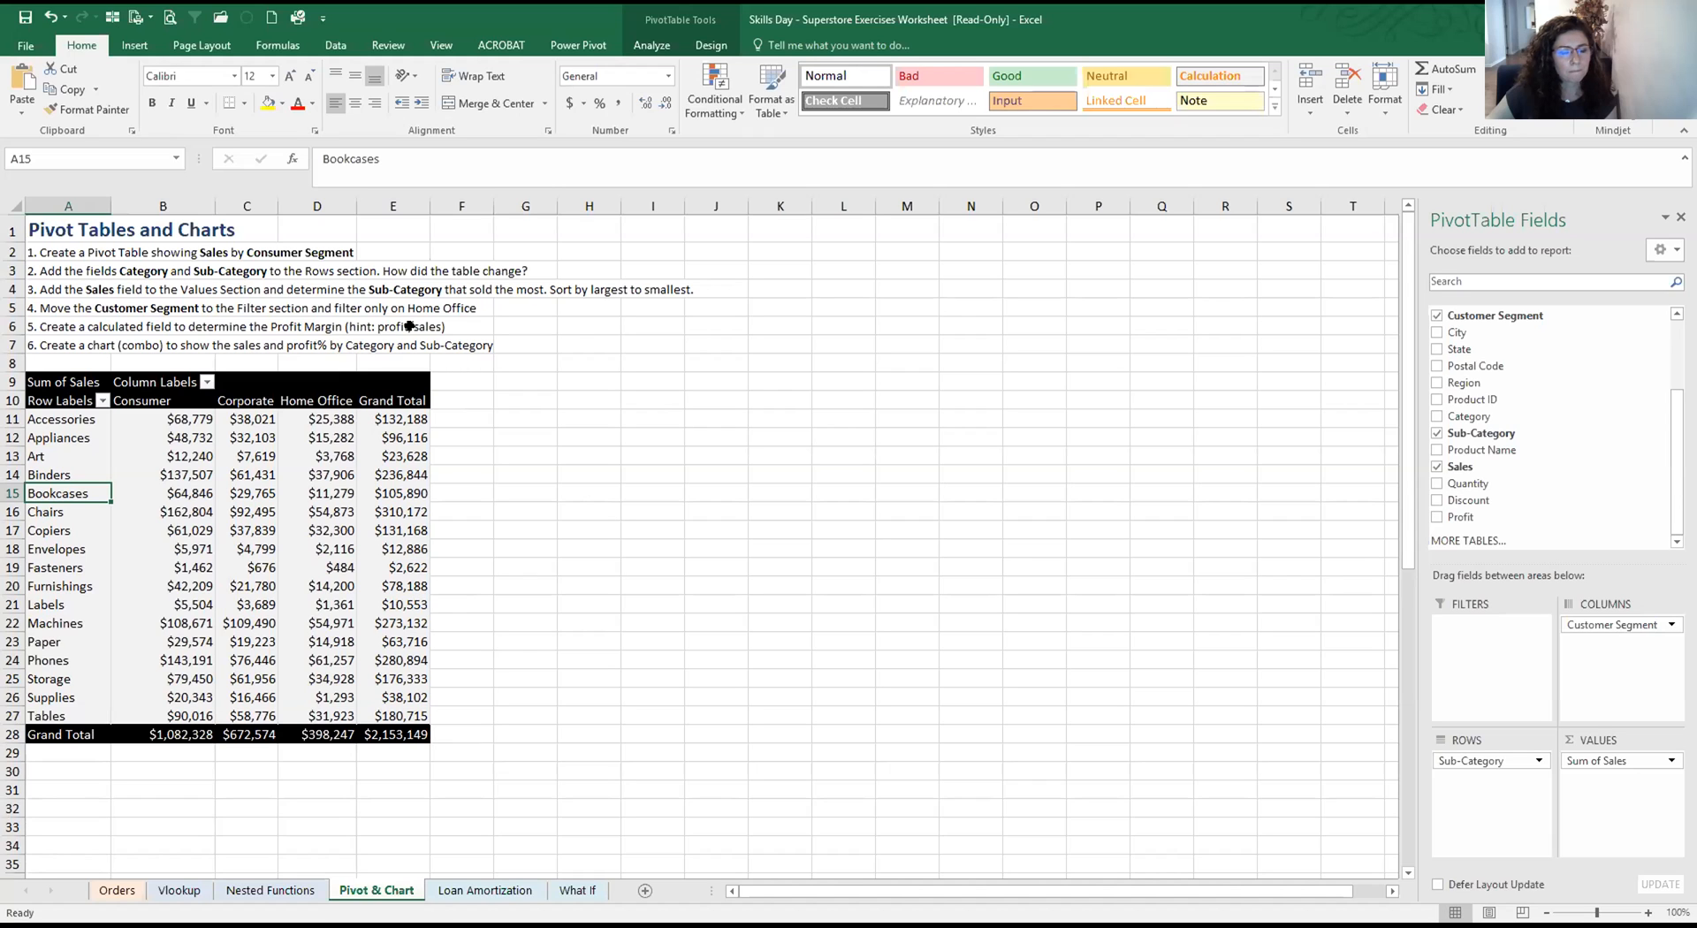
# Move the Customer Segment field back to the pivot table's rows, above Sub-Category
pyautogui.moveTo(1626, 624); pyautogui.dragTo(1497, 794)
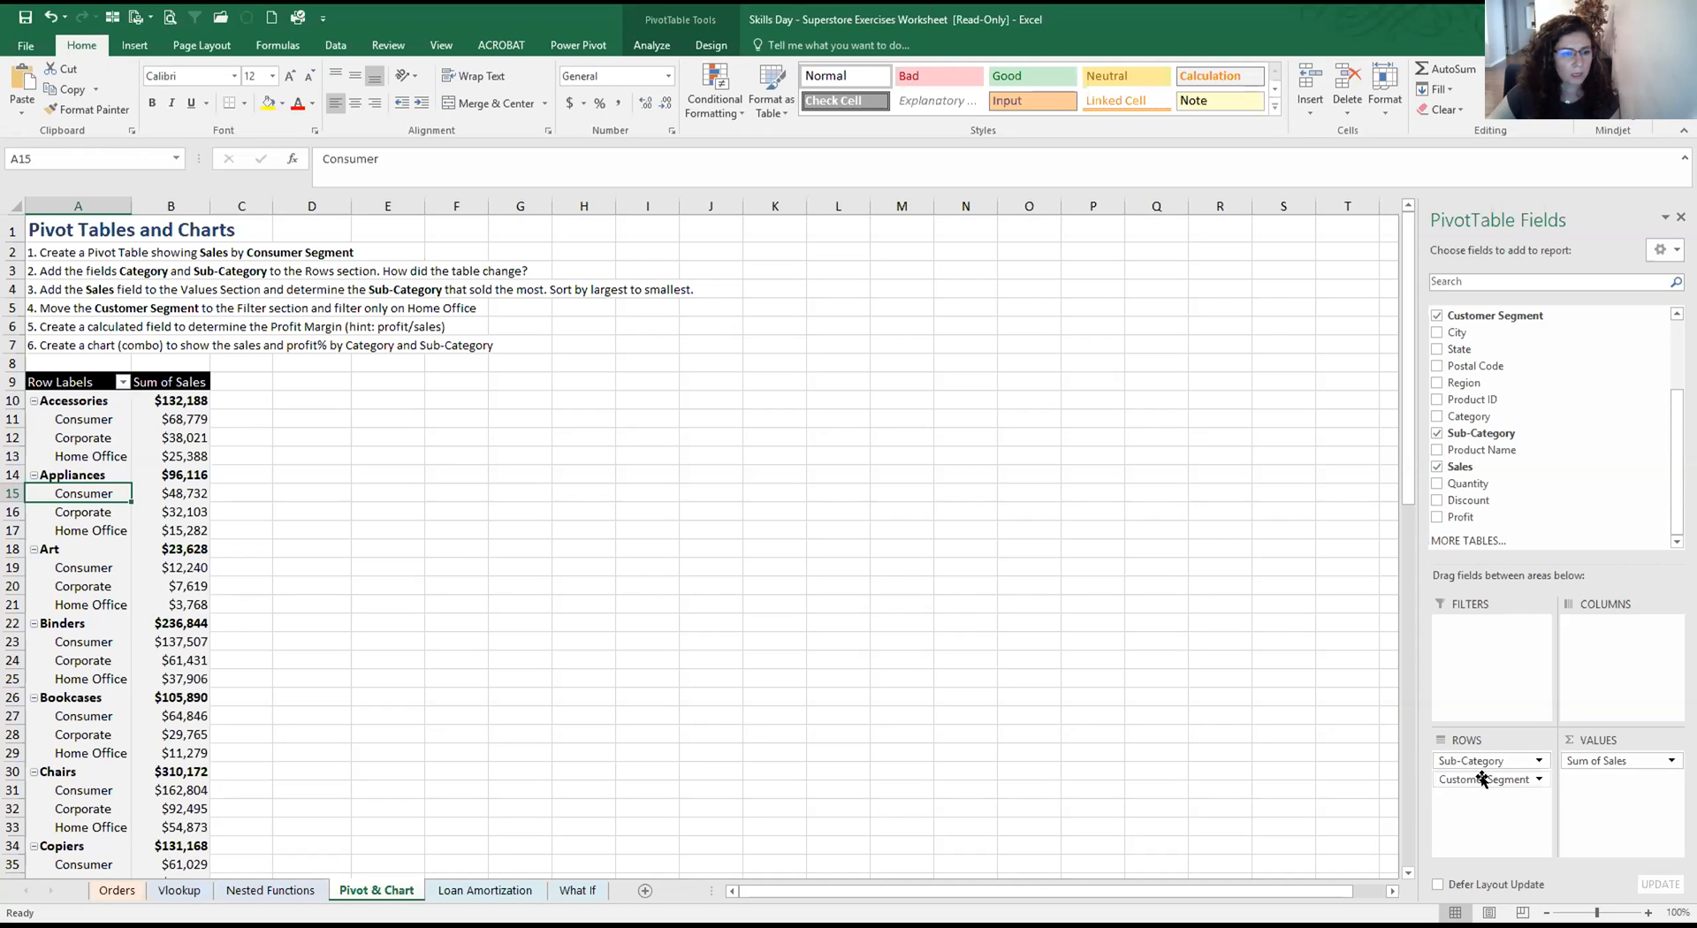
pyautogui.moveTo(1497, 781); pyautogui.dragTo(1500, 753)
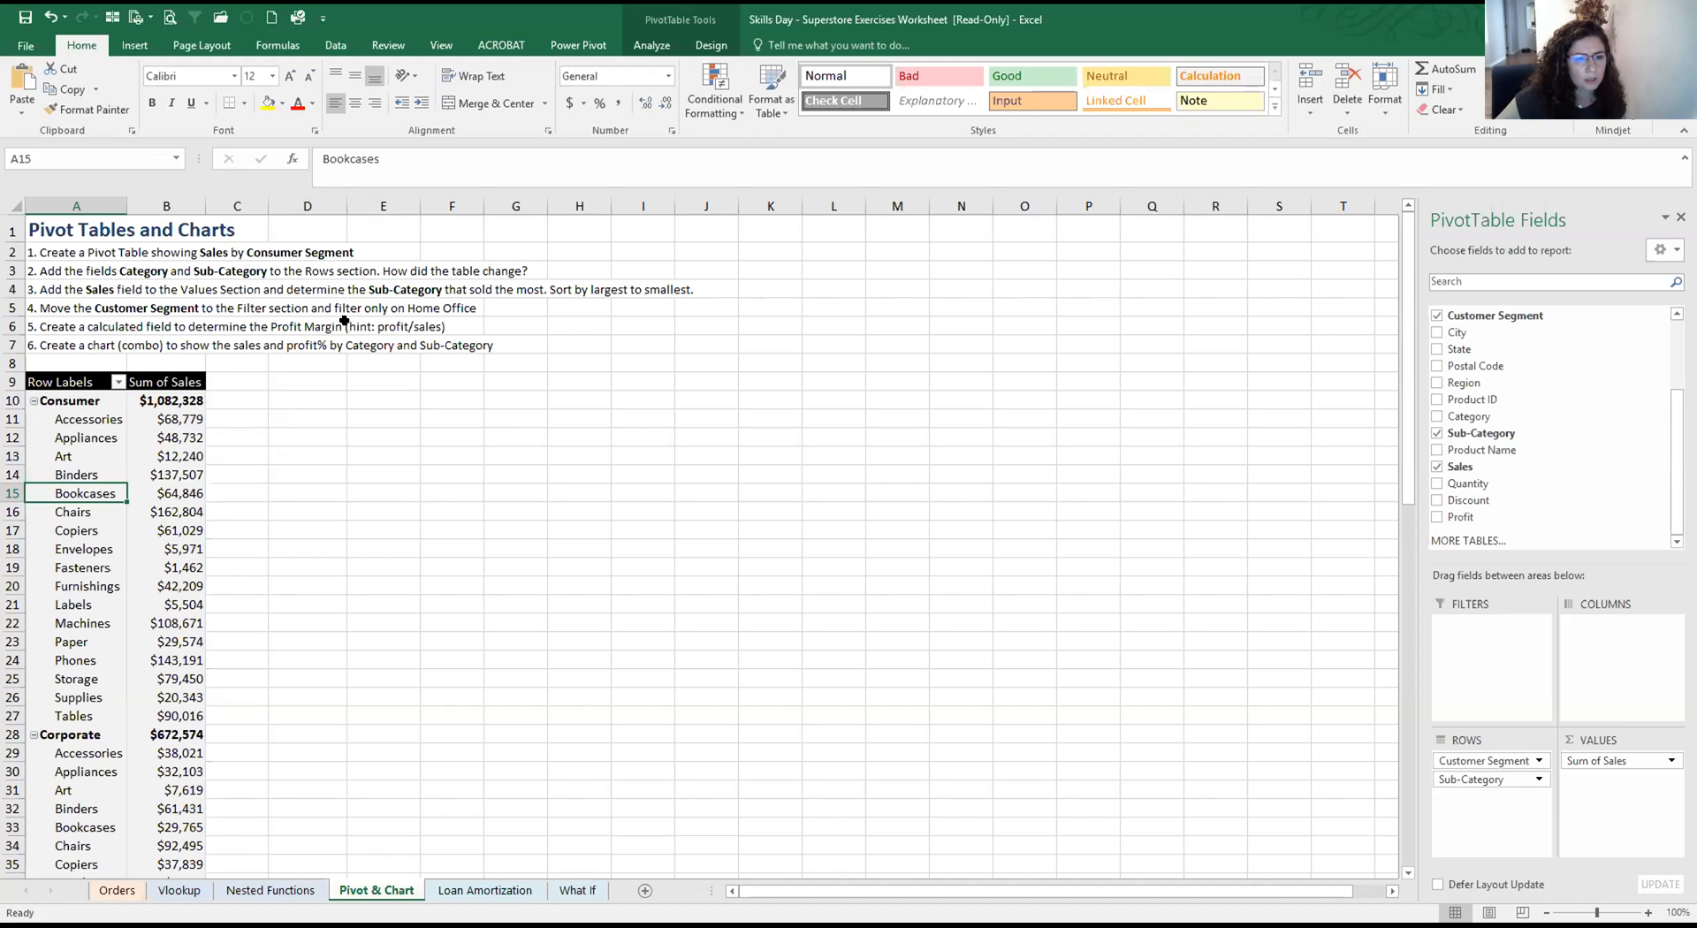
# Examine the row label filter options for Customer Segment and the value filters for Sub-Category
pyautogui.click(189, 420)
pyautogui.click(118, 381)
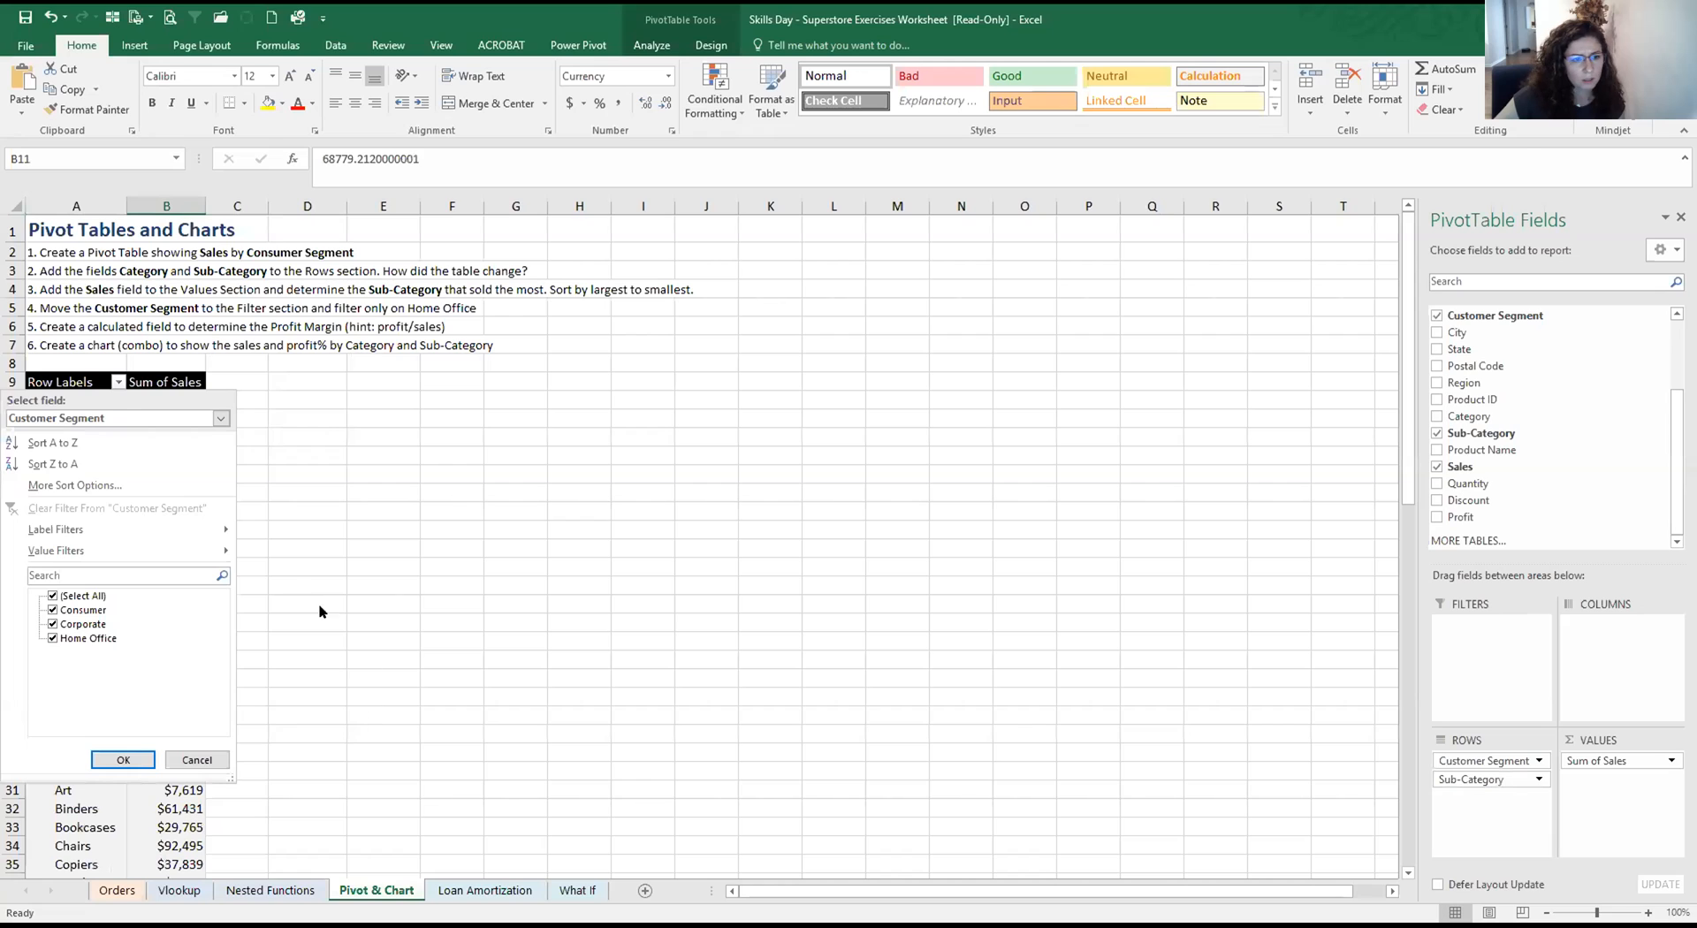
pyautogui.press('Escape')
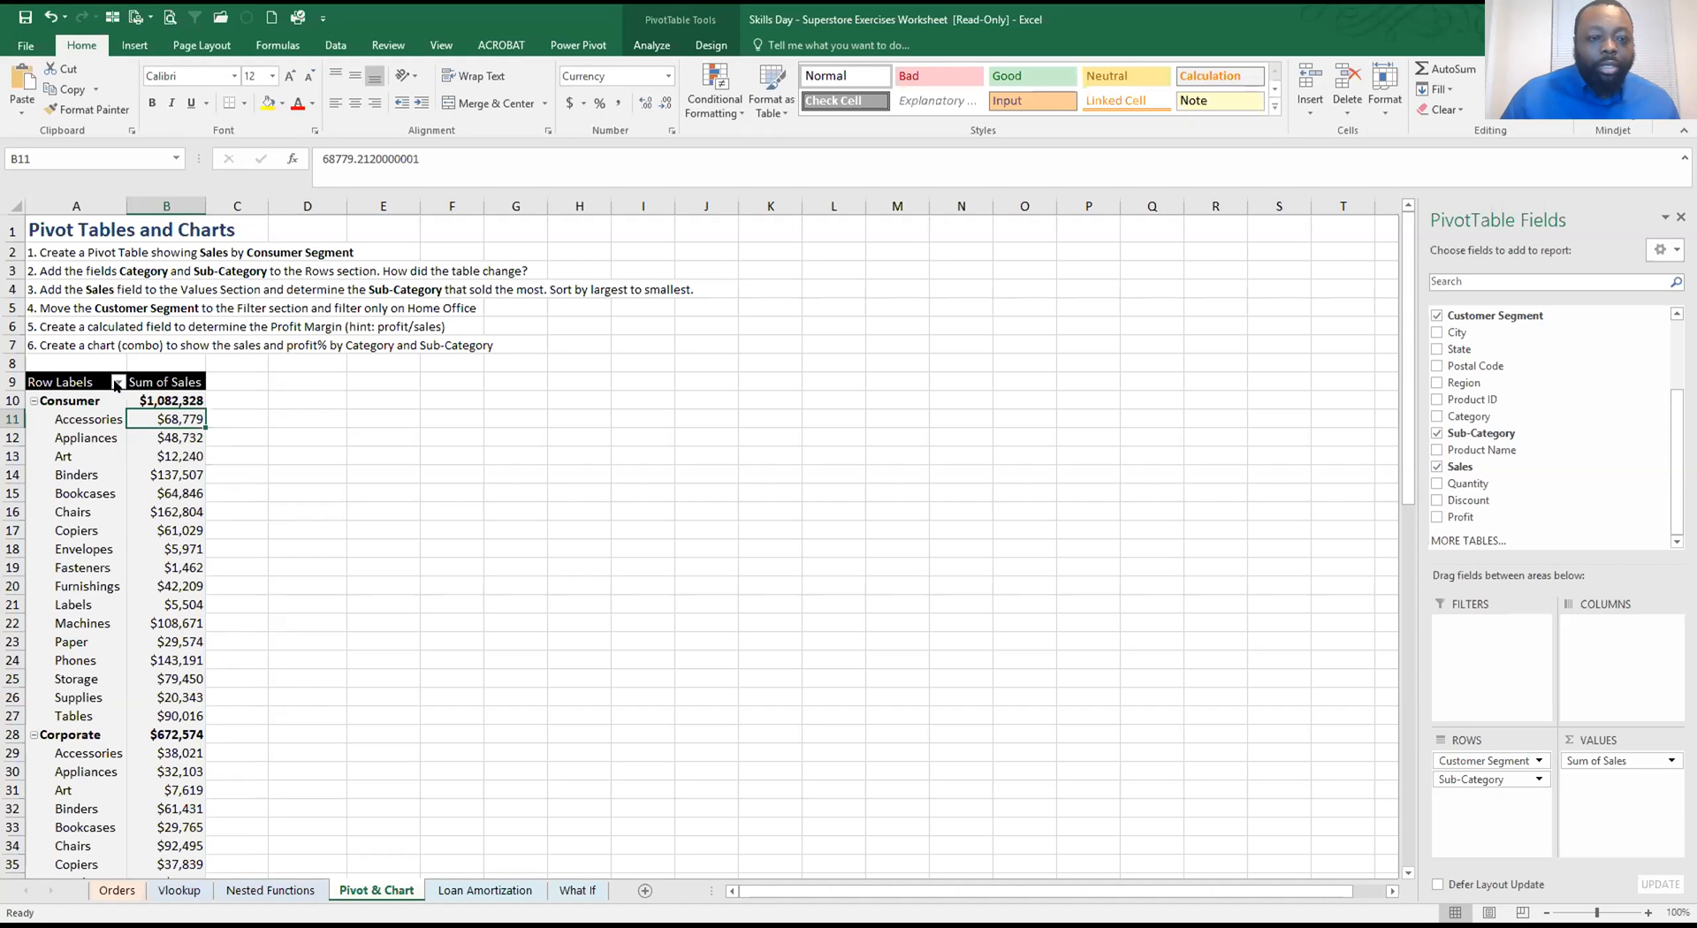
pyautogui.click(79, 435)
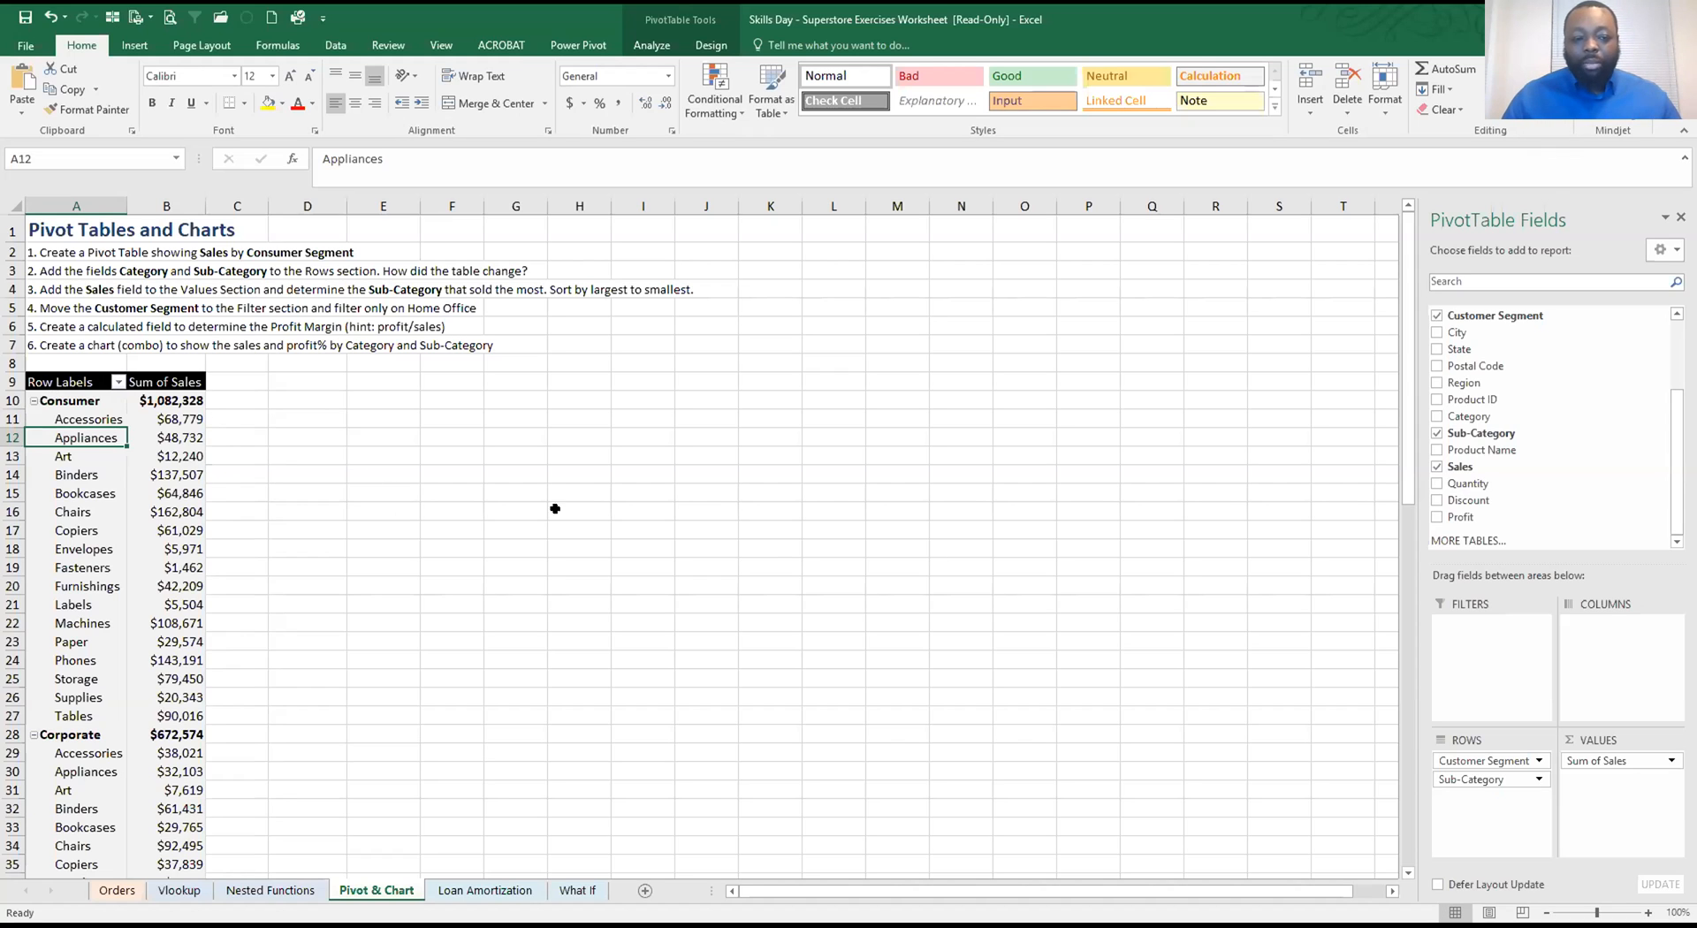
pyautogui.moveTo(1483, 762)
pyautogui.mouseDown()
pyautogui.moveTo(1467, 697)
pyautogui.moveTo(1492, 762)
pyautogui.mouseUp()
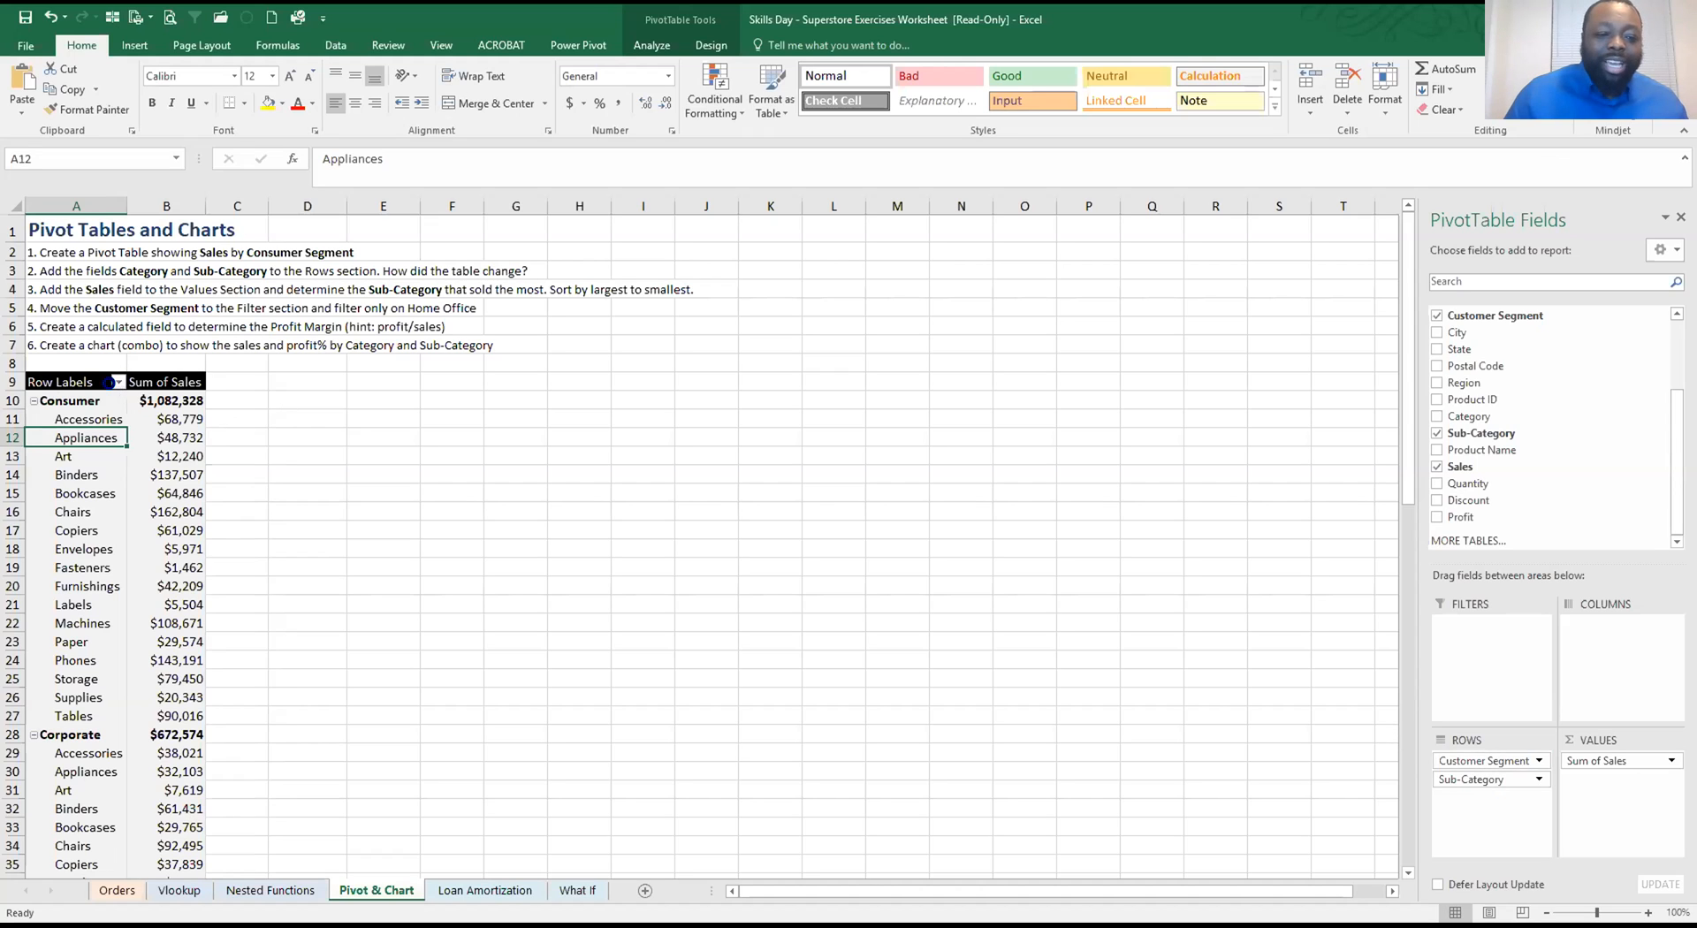
pyautogui.click(117, 381)
pyautogui.moveTo(106, 548)
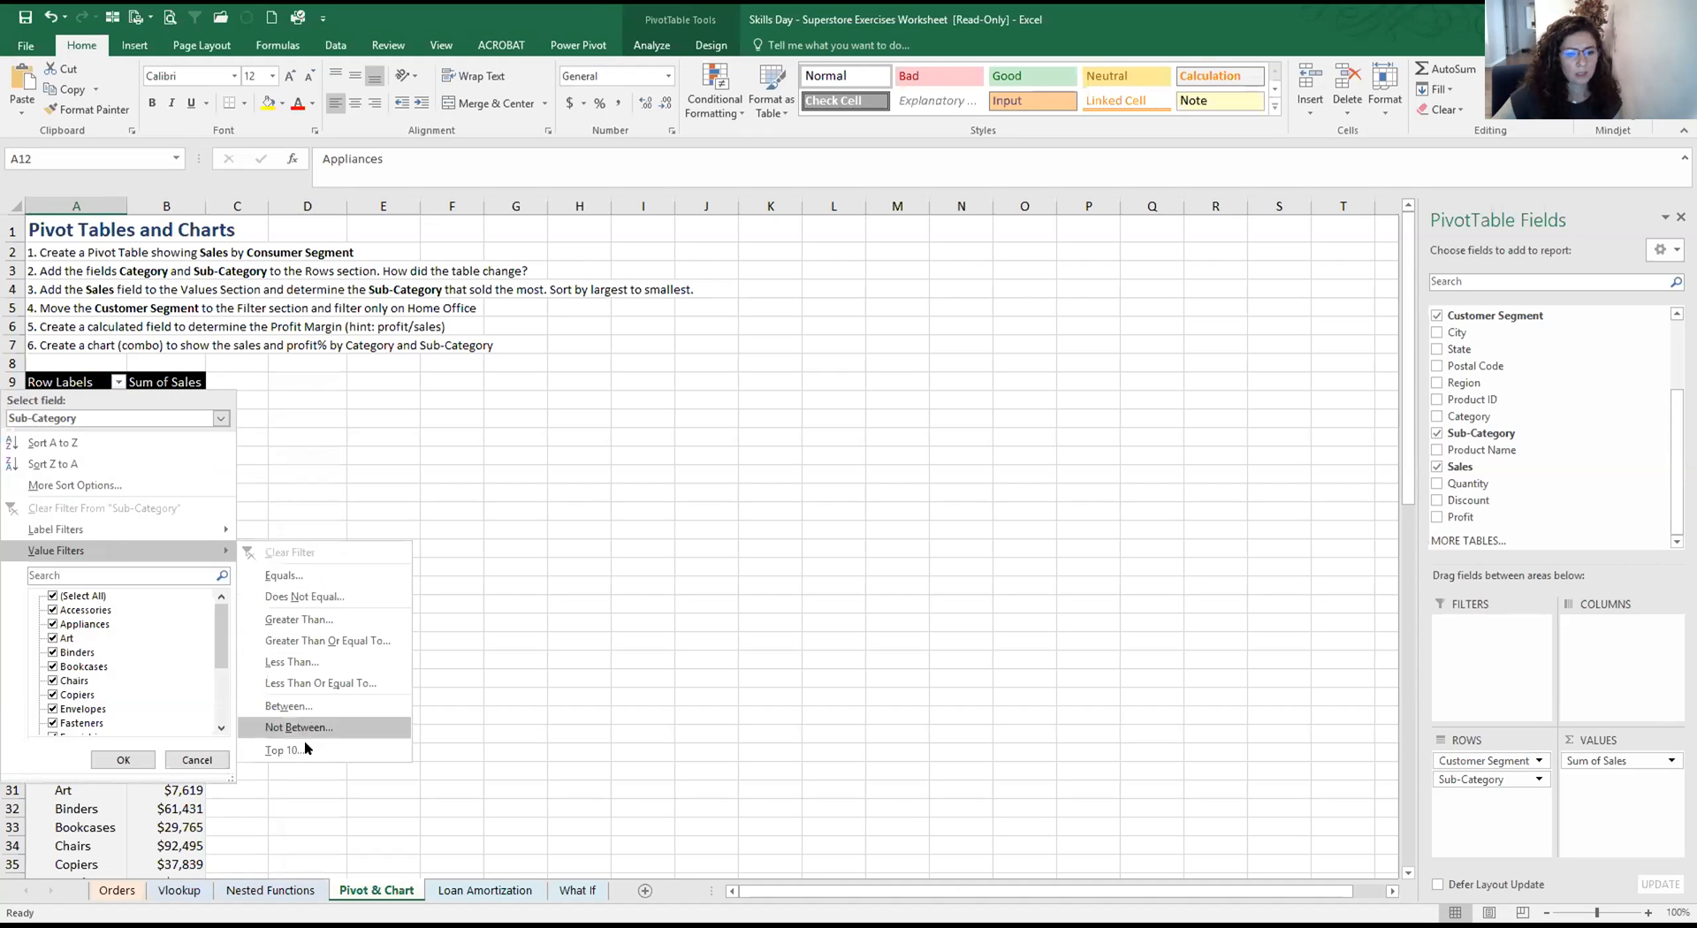
pyautogui.click(166, 437)
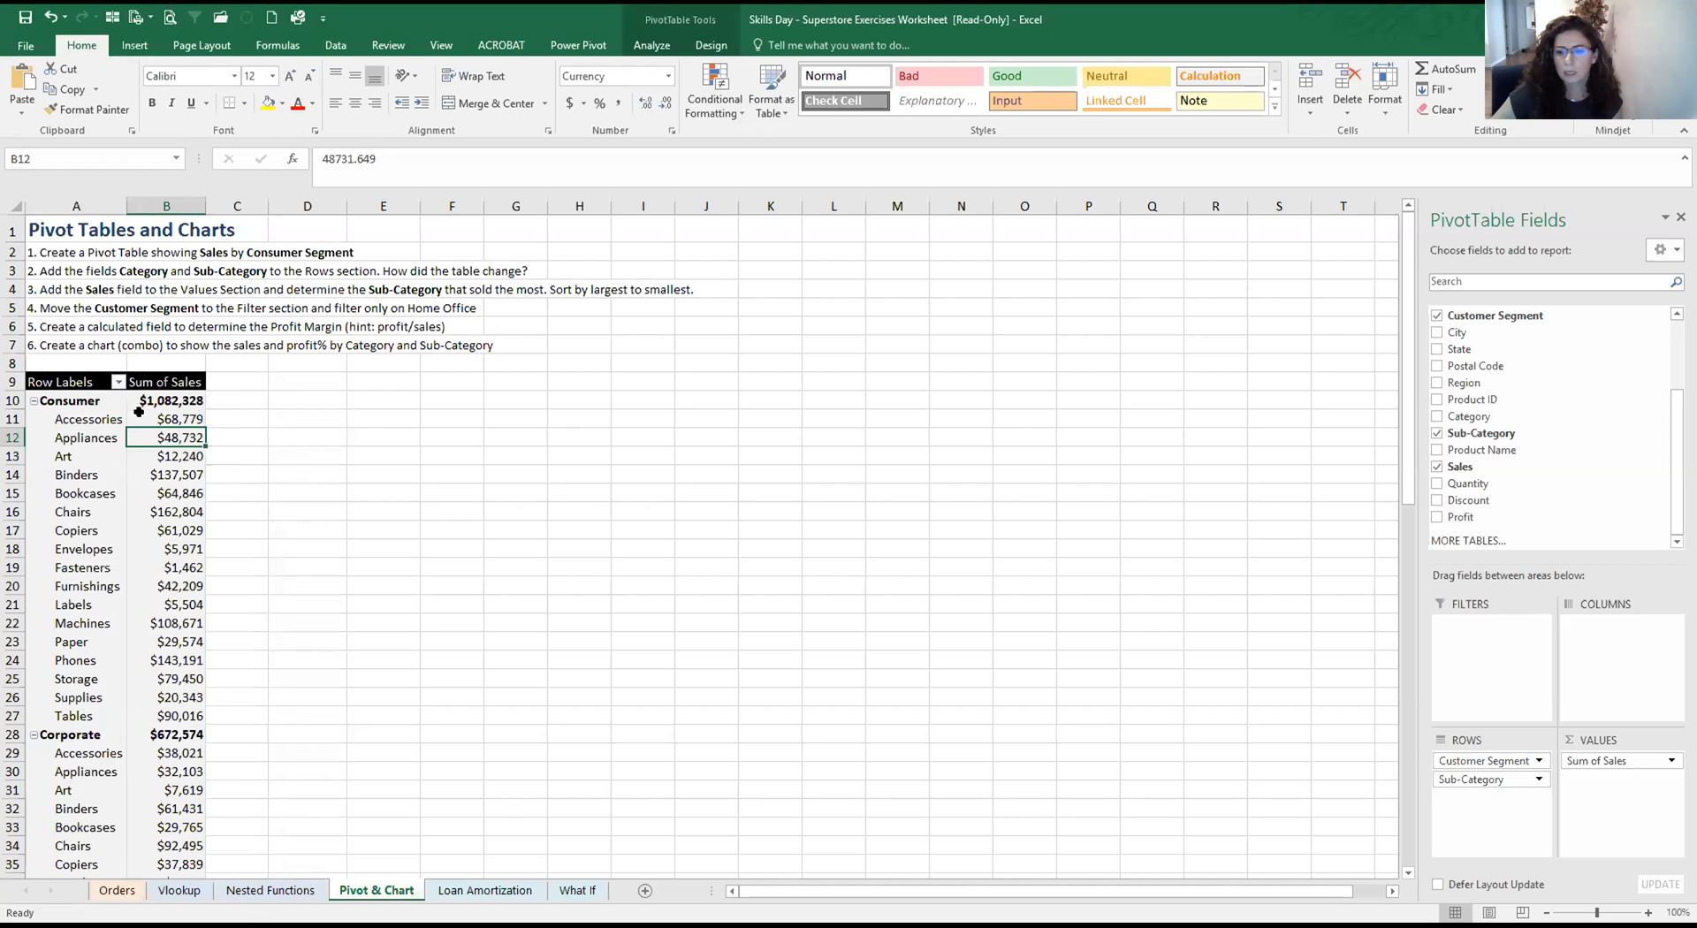
# Try to move the Customer Segment field from the rows to the report filter, without replacing existing worksheet data
pyautogui.moveTo(1490, 758); pyautogui.dragTo(1490, 757)
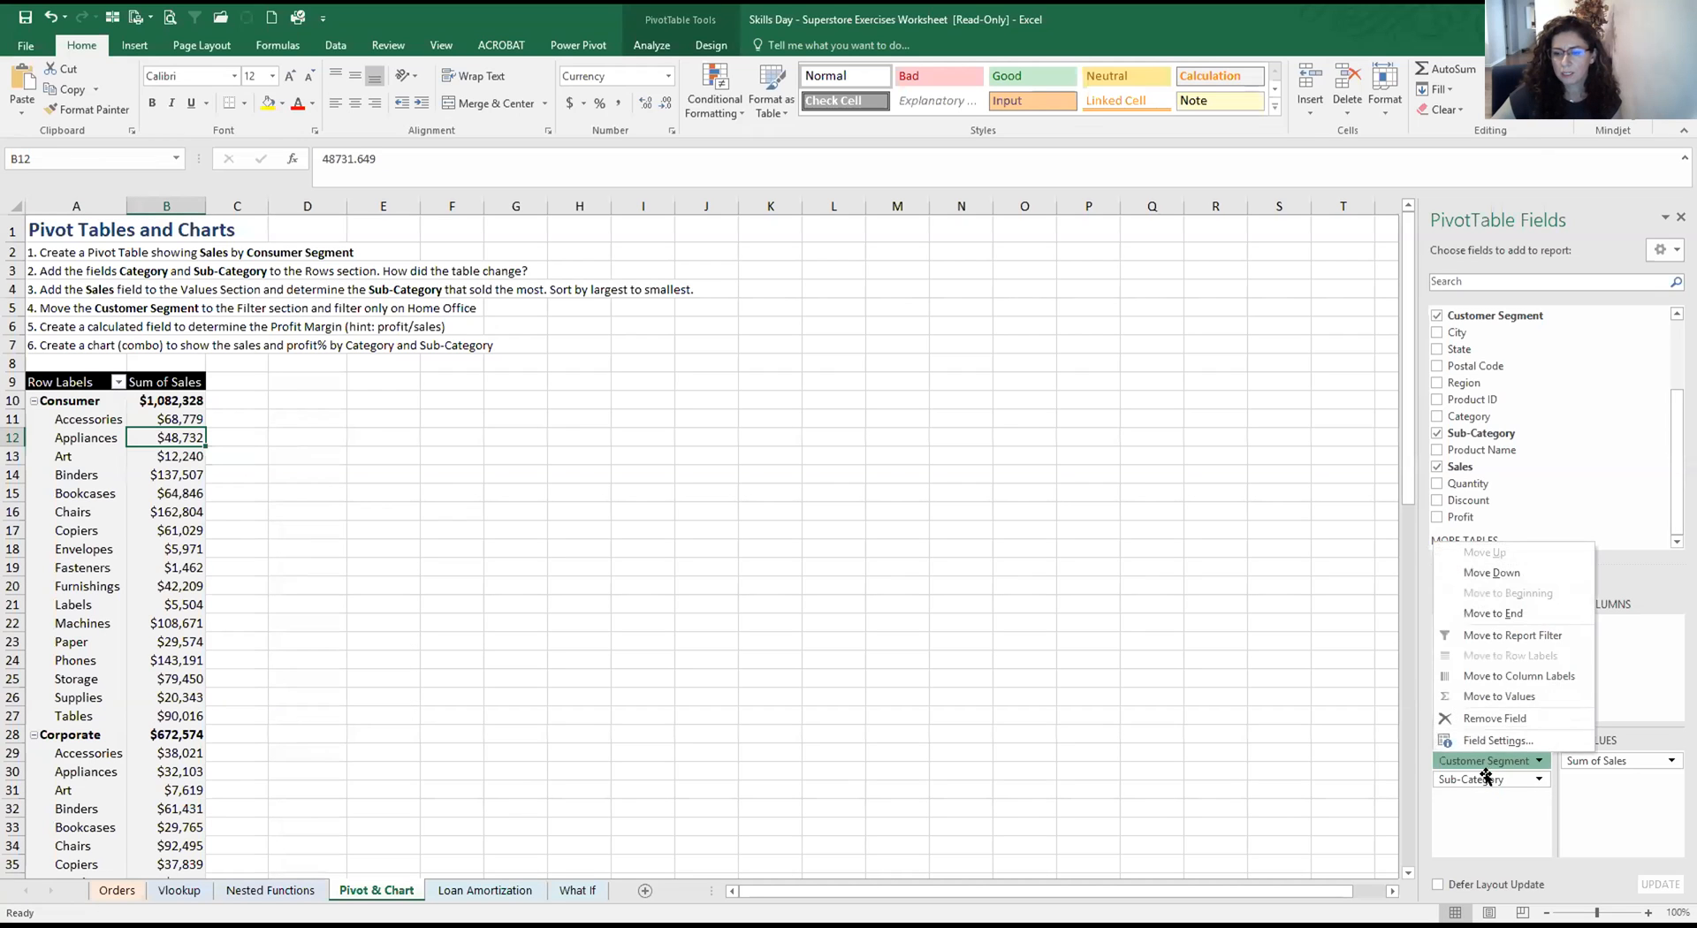
pyautogui.click(1481, 815)
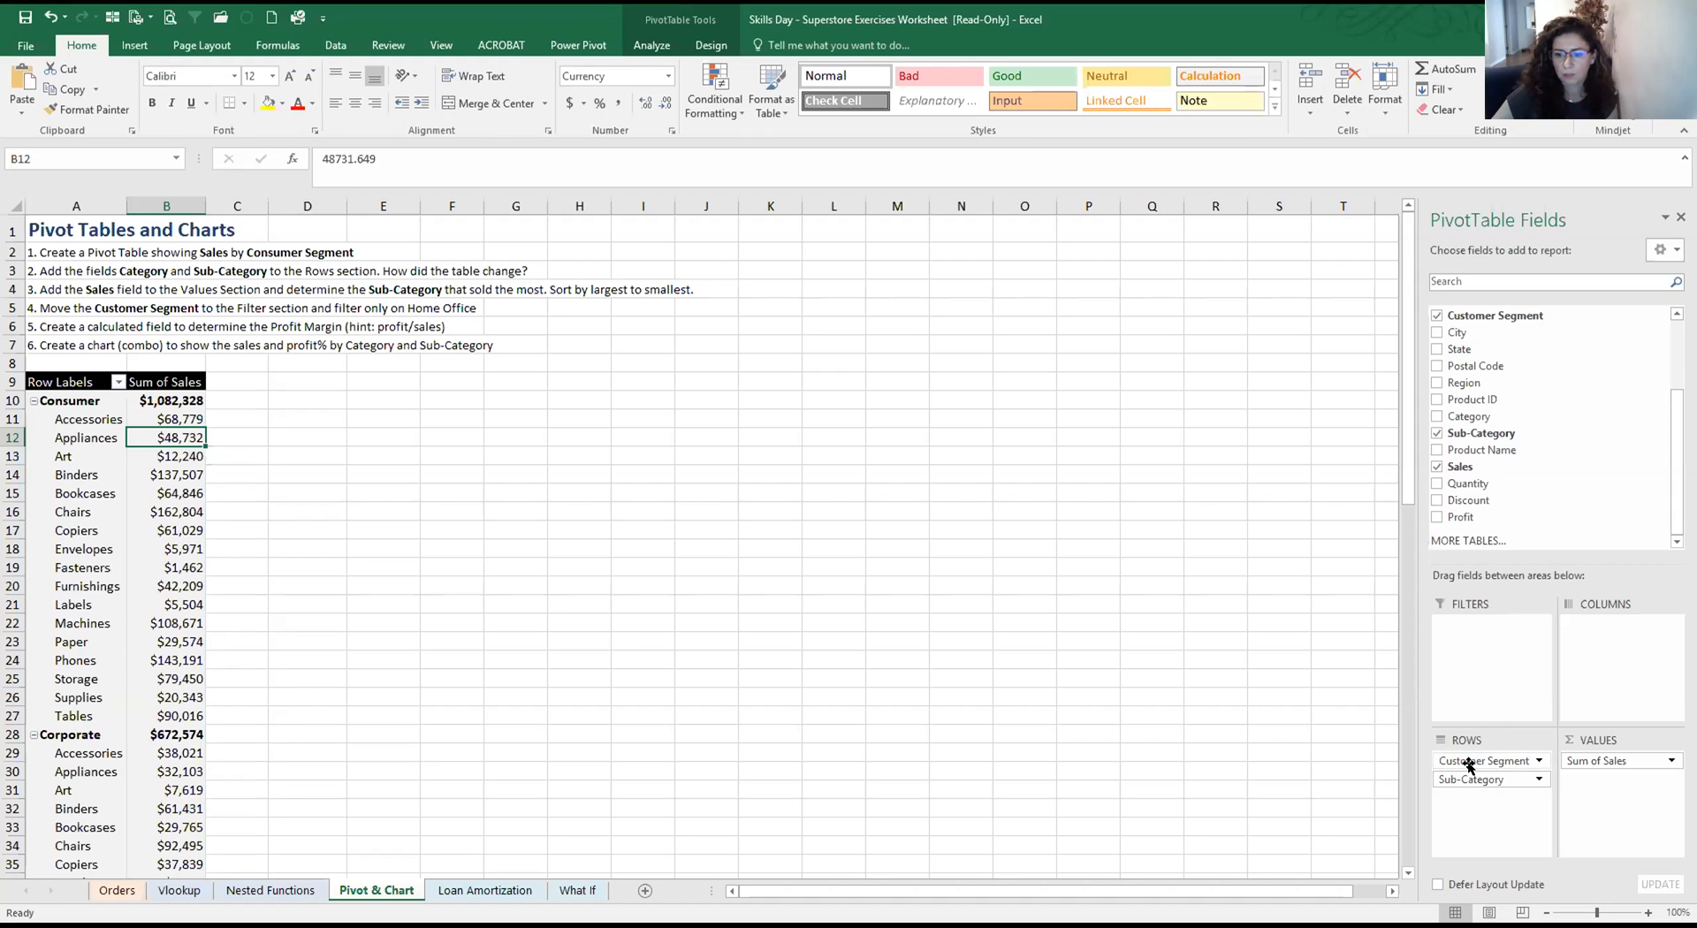
pyautogui.moveTo(1502, 768); pyautogui.dragTo(1490, 671)
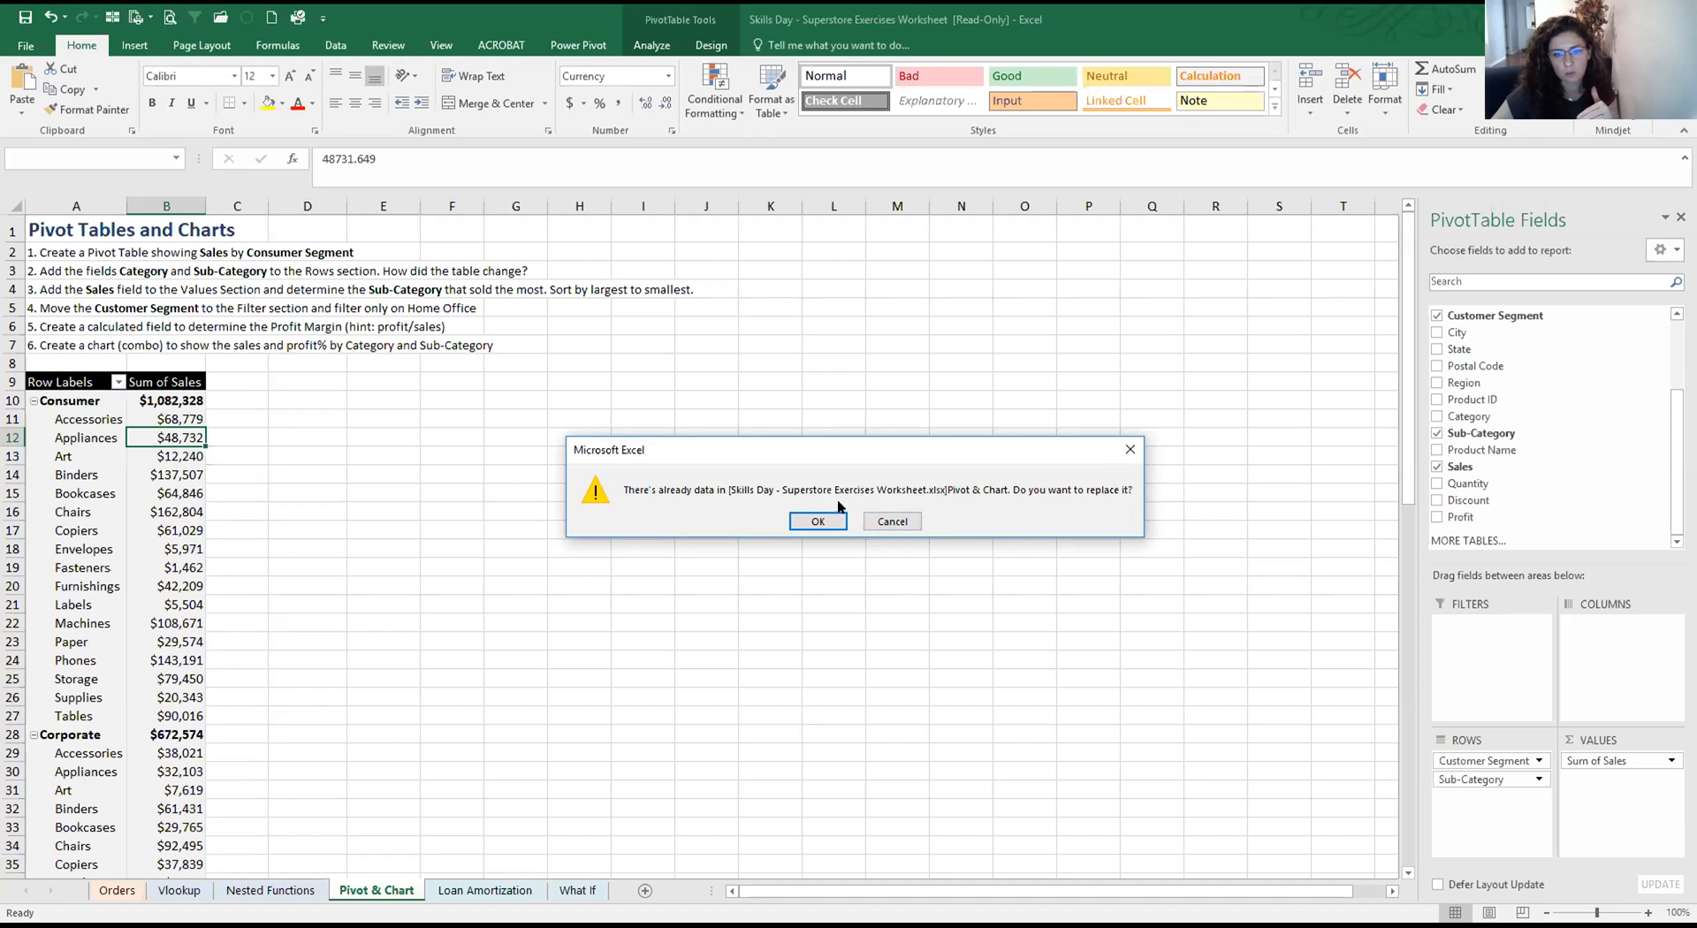
pyautogui.click(885, 522)
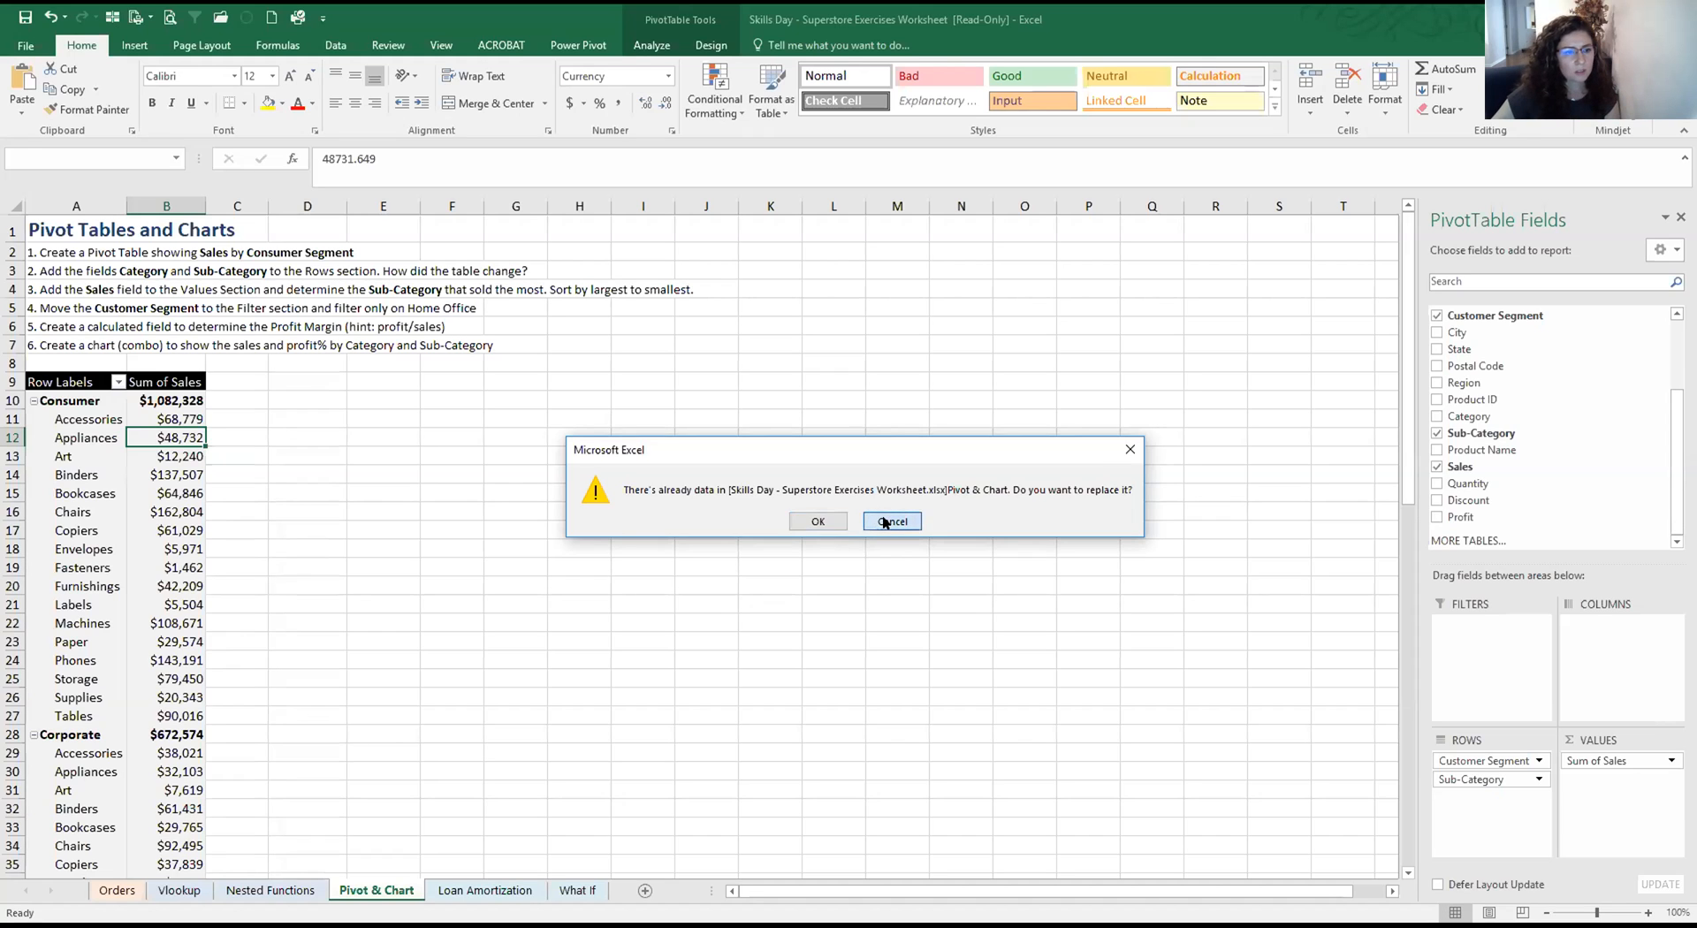
# Insert three blank worksheet rows between the exercise instructions and the pivot table
pyautogui.click(12, 362)
pyautogui.click(1315, 75)
pyautogui.click(1315, 75)
pyautogui.click(1314, 75)
pyautogui.click(259, 384)
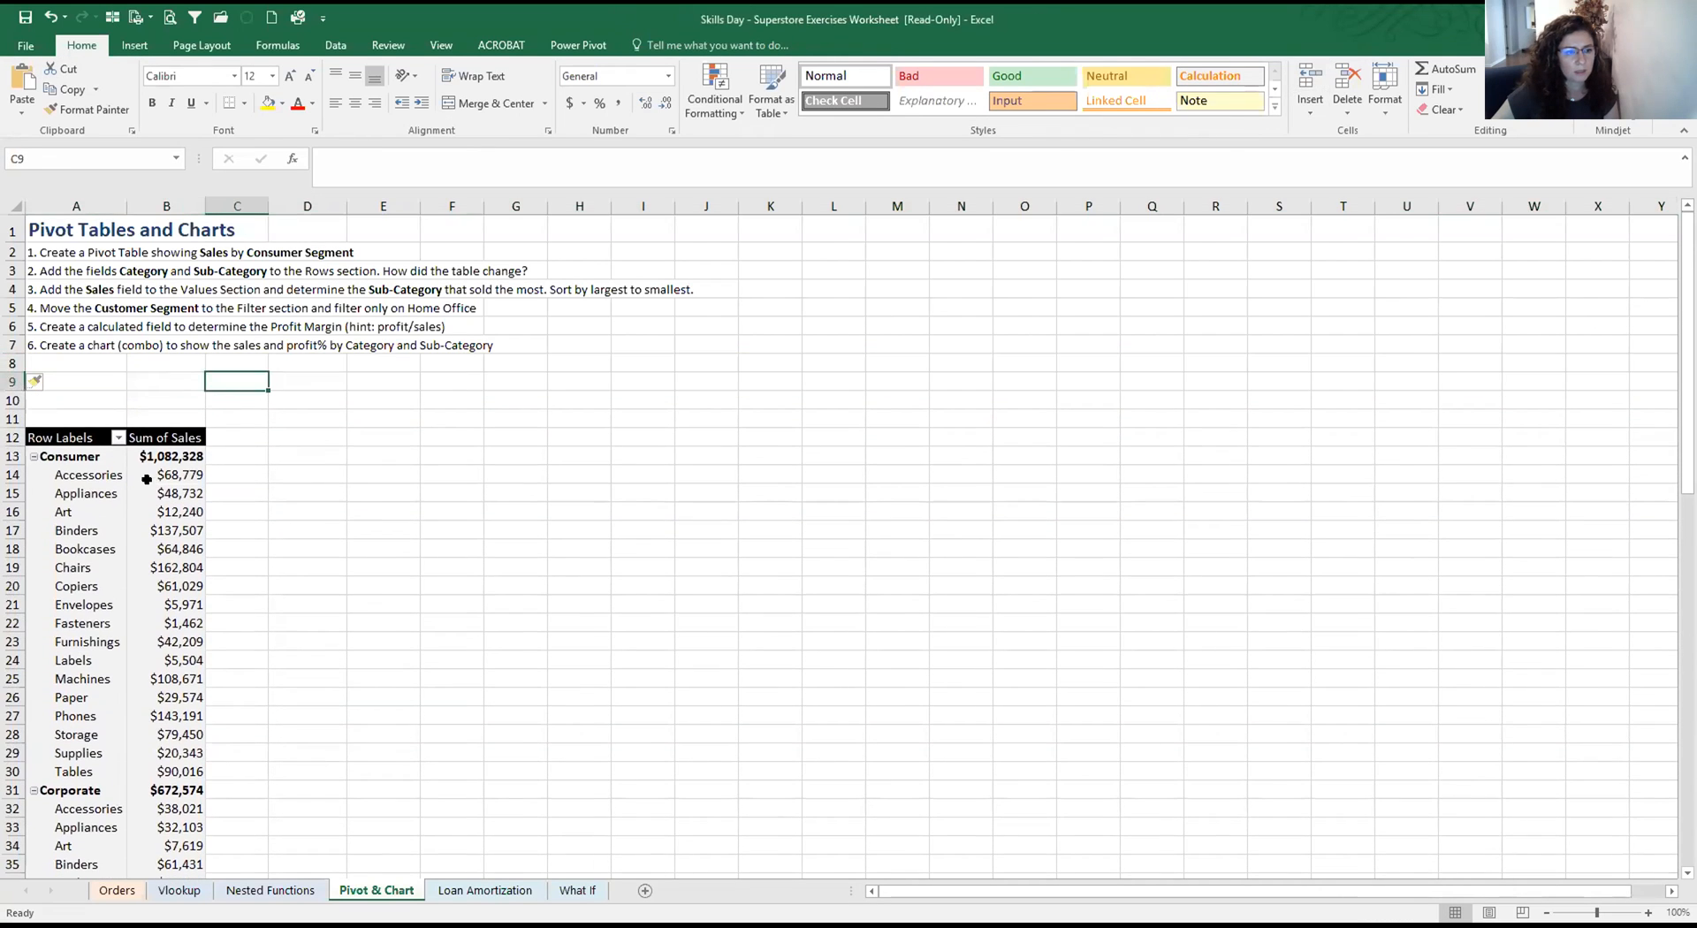
# Move the Customer Segment field from the pivot table's rows to the report filter
pyautogui.click(150, 488)
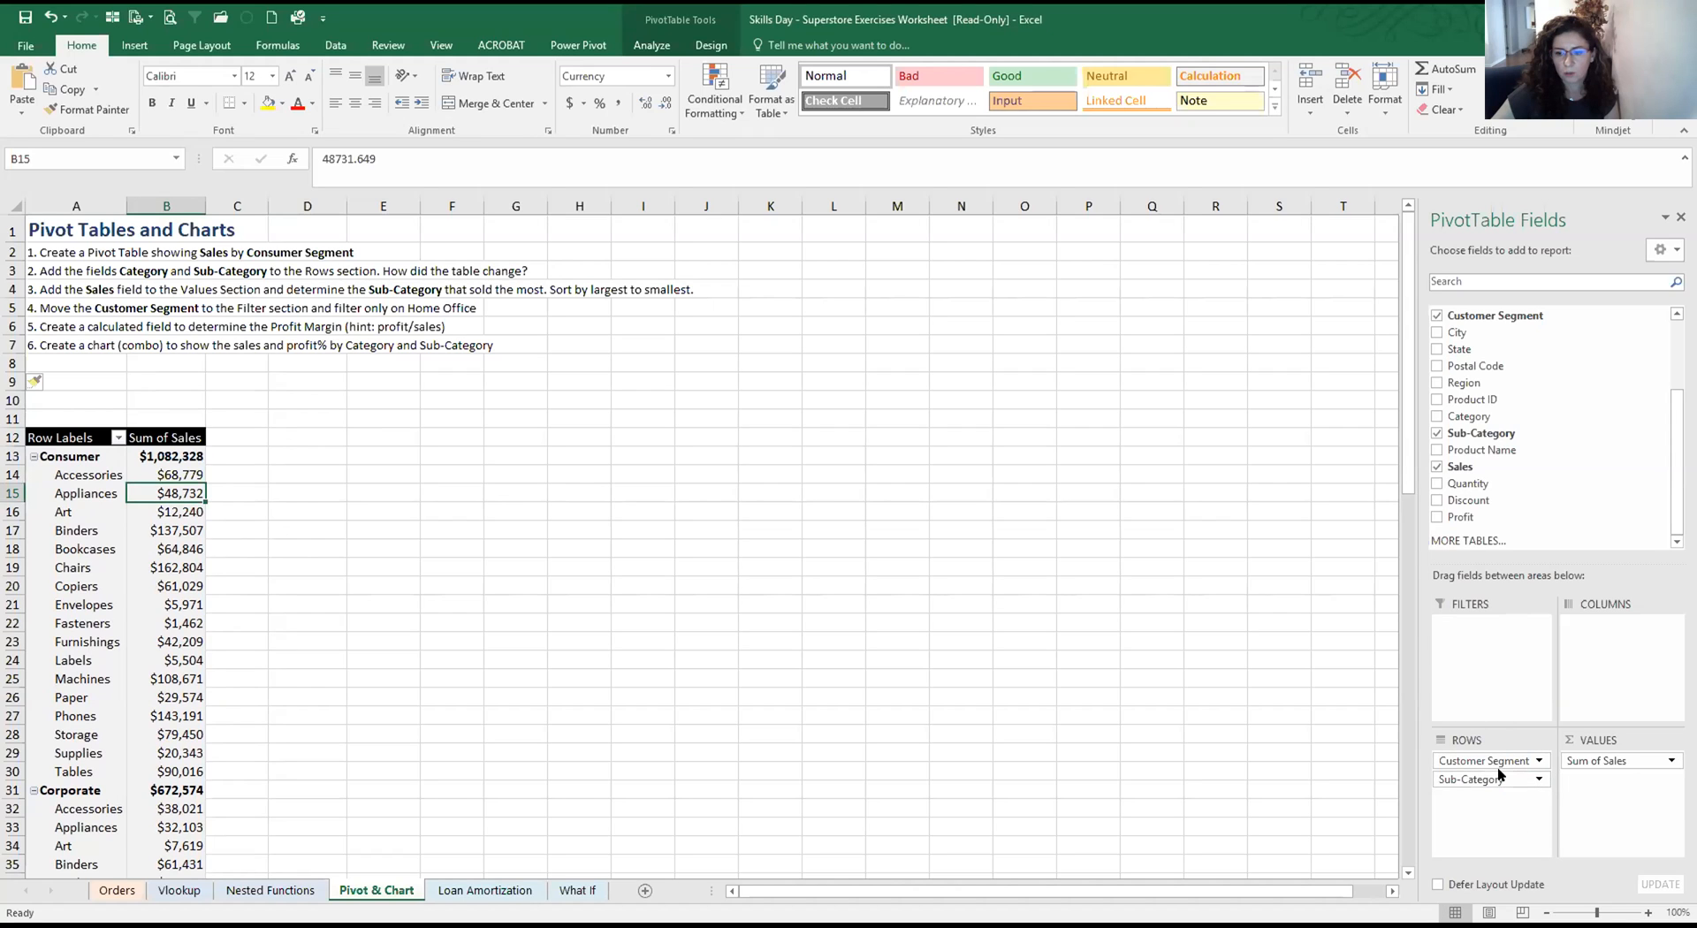
pyautogui.moveTo(1496, 762); pyautogui.dragTo(1490, 672)
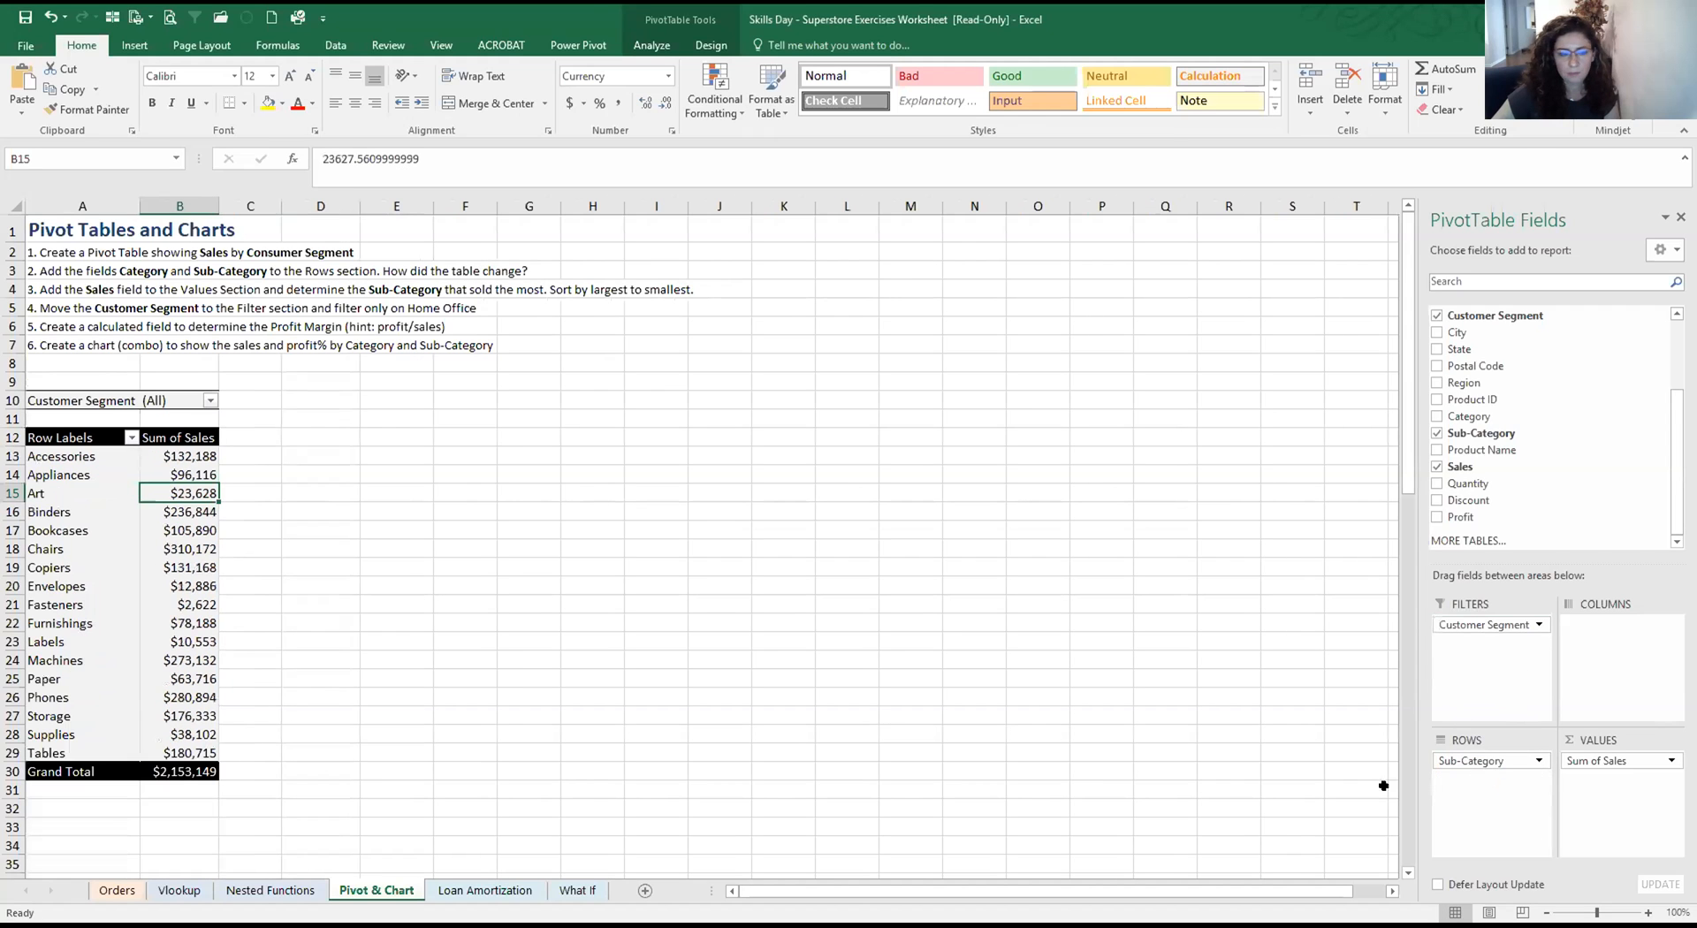
pyautogui.click(475, 509)
pyautogui.scroll(-1, 363, 526)
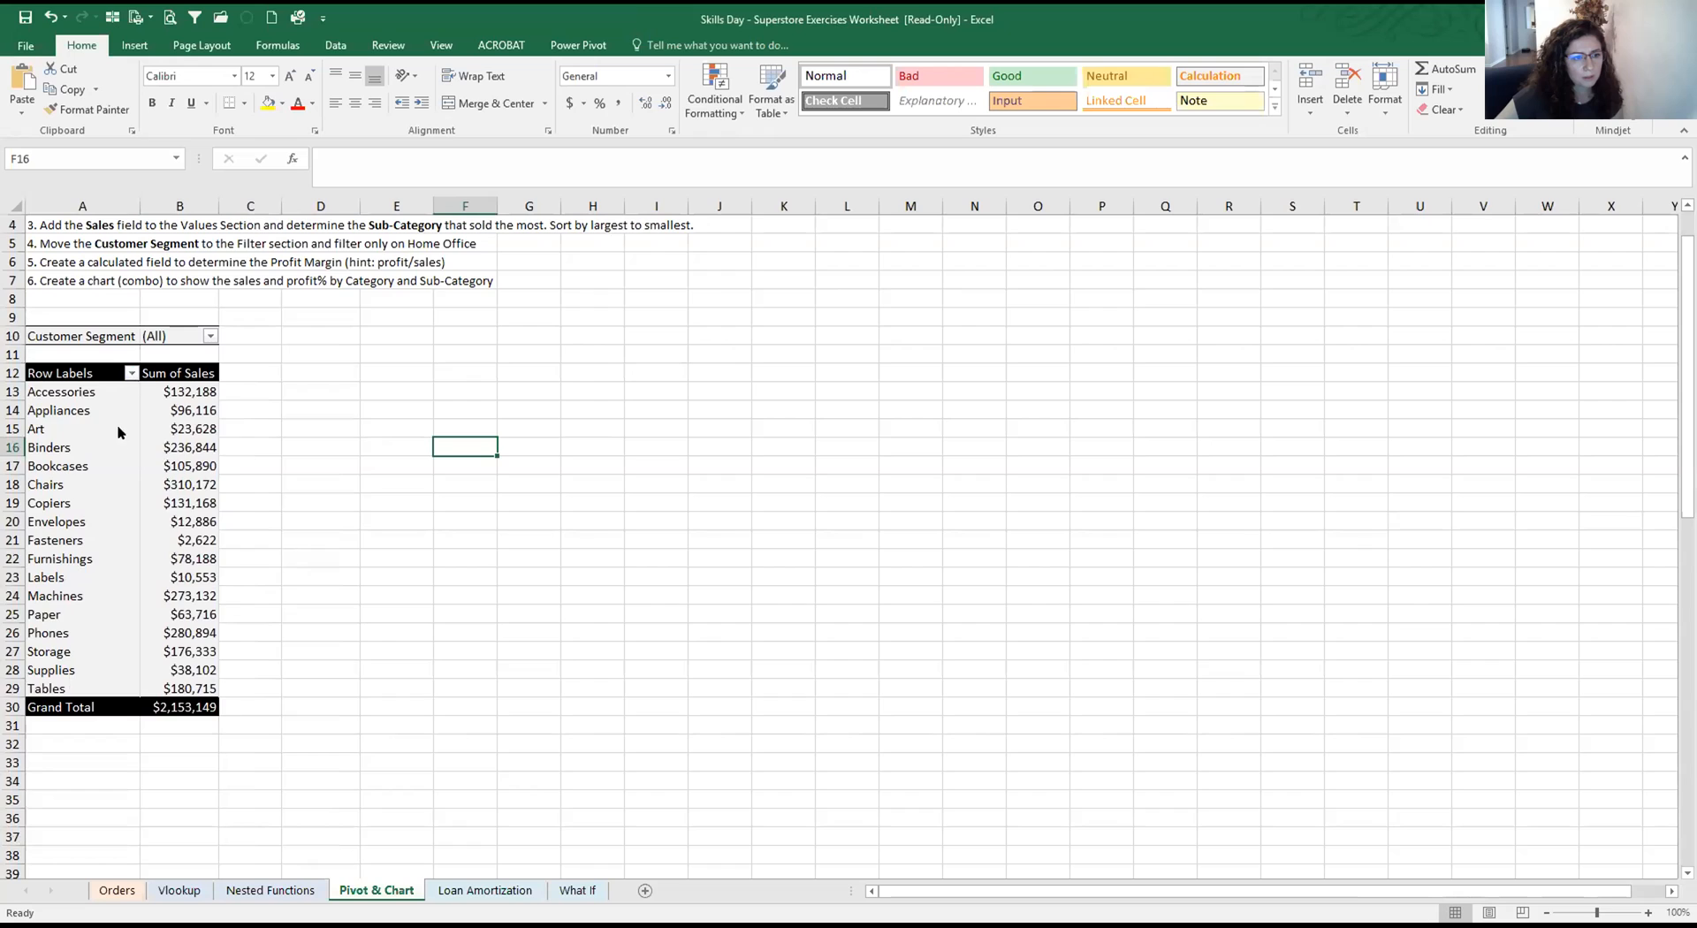
# Filter the Sub-Category rows to the top 10 items by Sum of Sales and clear that filter
pyautogui.click(131, 373)
pyautogui.moveTo(87, 500)
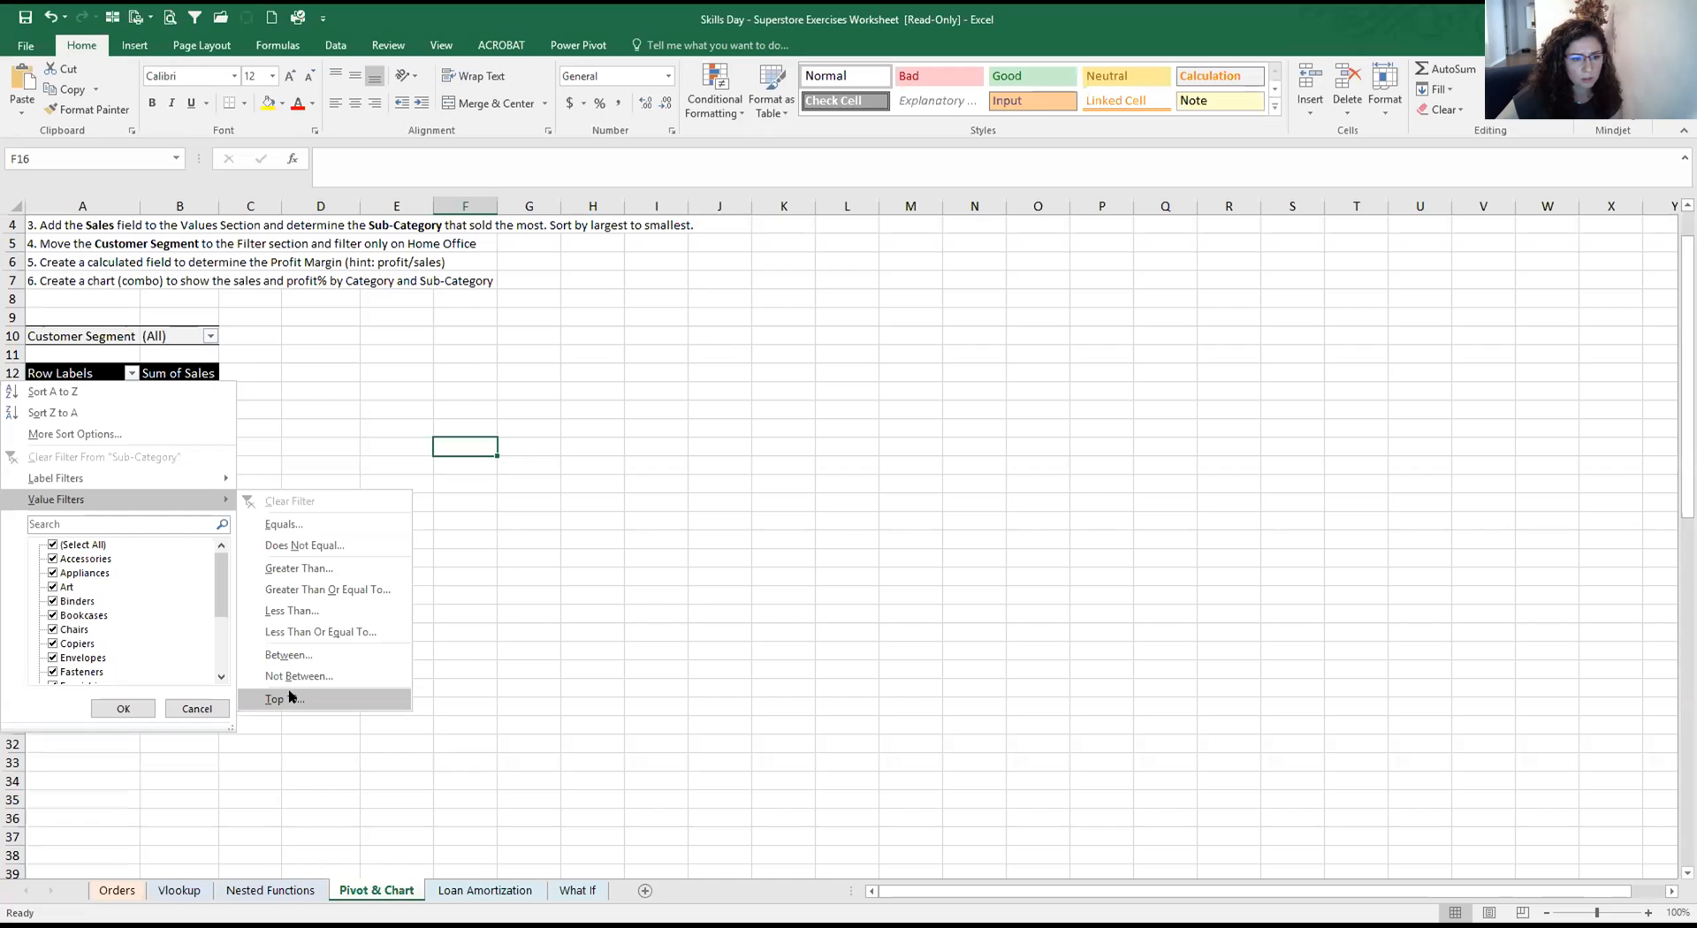
pyautogui.click(311, 696)
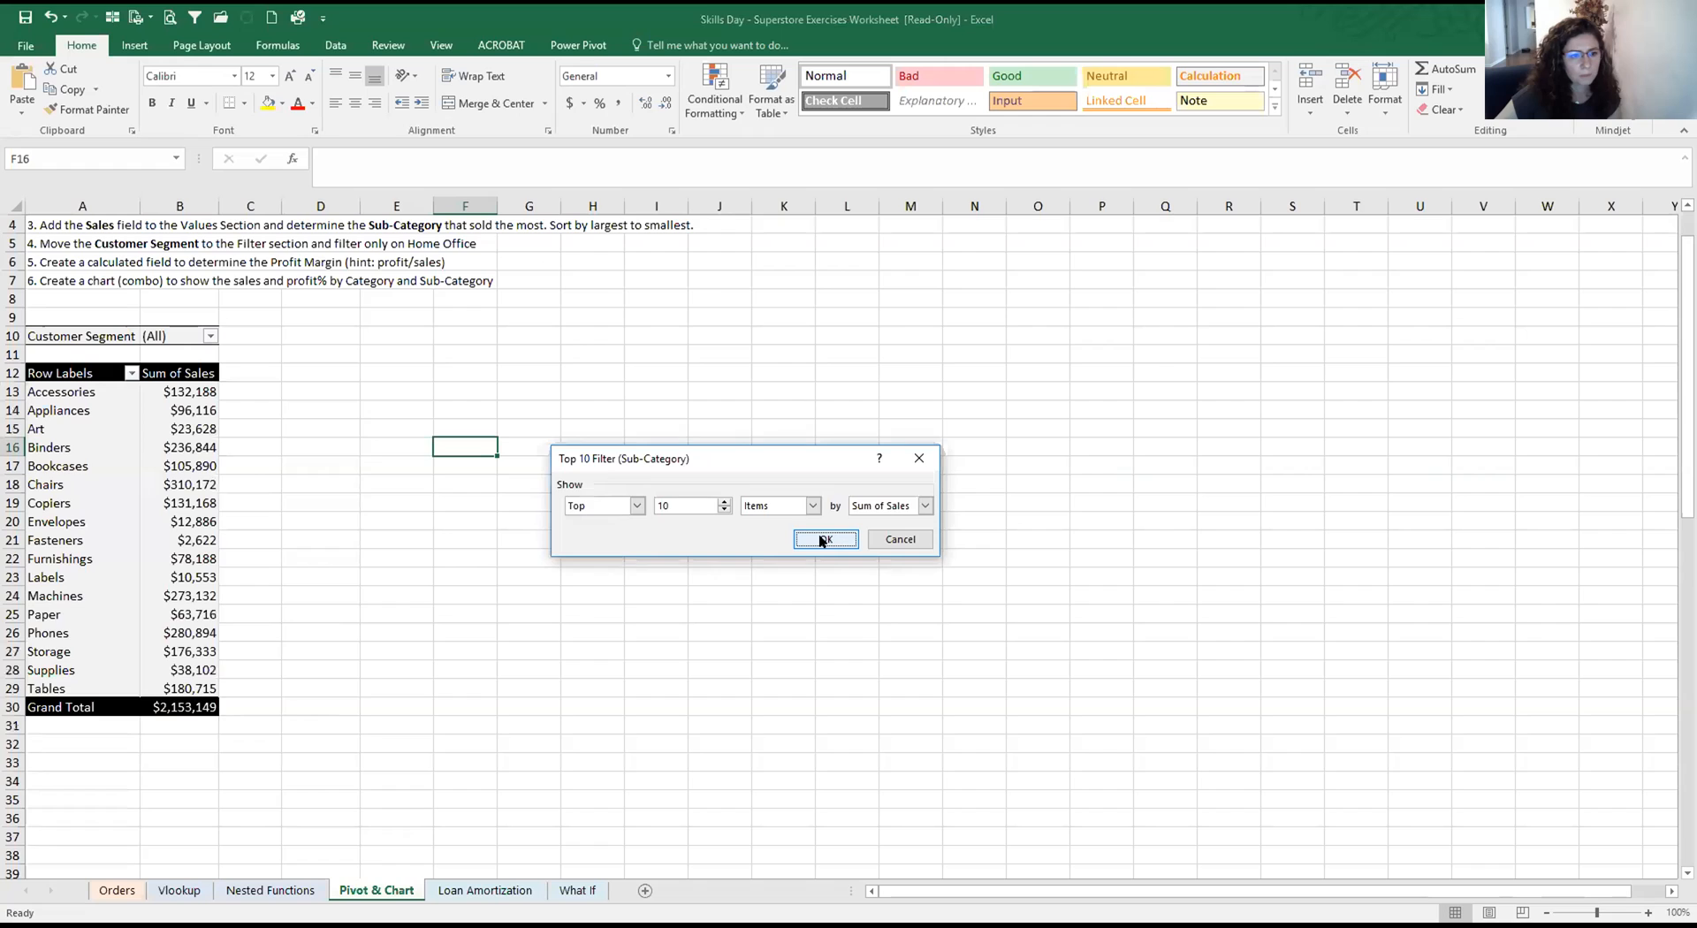
pyautogui.click(822, 541)
pyautogui.click(194, 478)
pyautogui.press('Down')
pyautogui.press('Down')
pyautogui.press('Down')
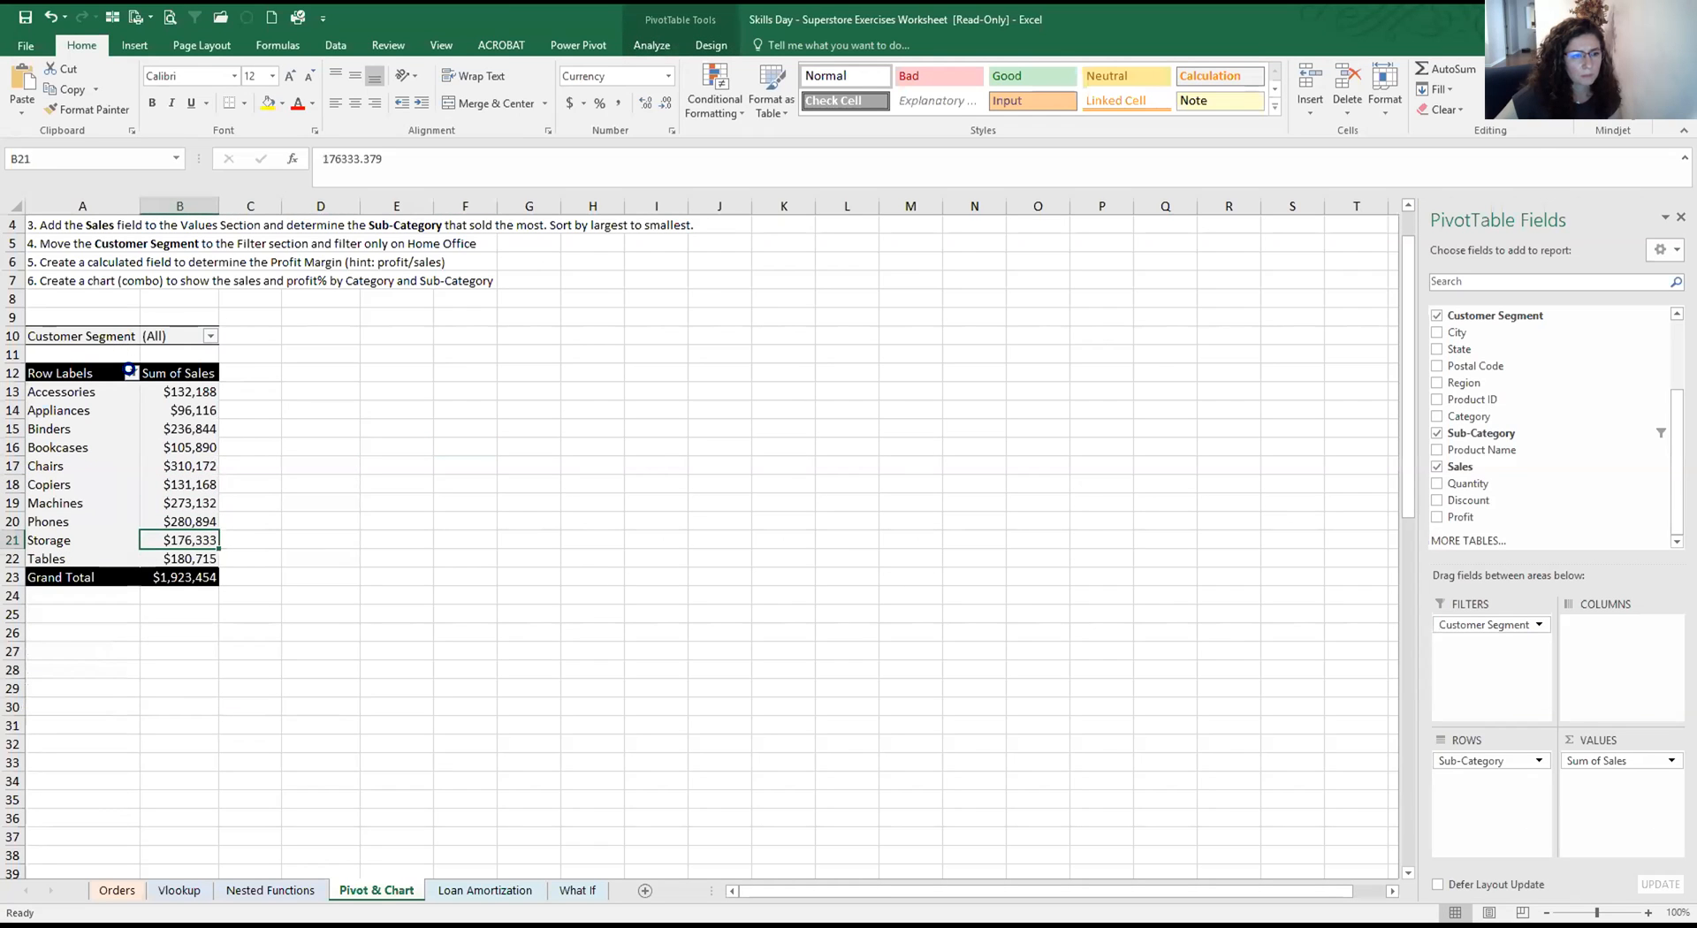
pyautogui.click(130, 372)
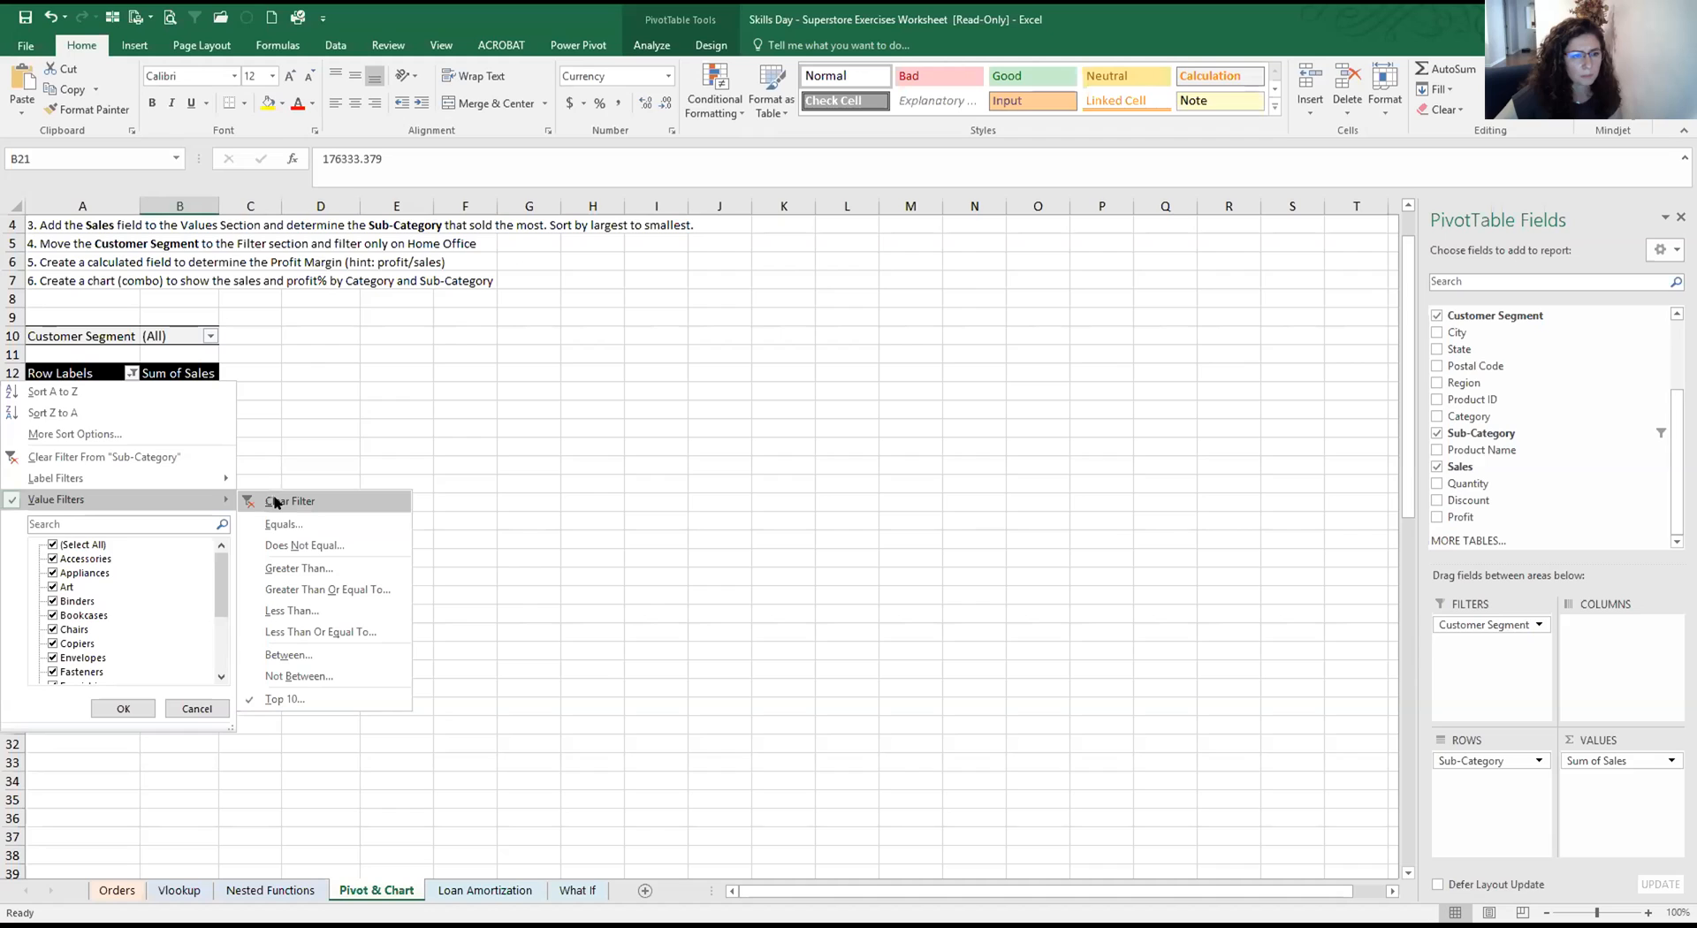
pyautogui.click(146, 457)
# Sort the Sub-Category row labels in ascending order (A to Z) by Sub-Category
pyautogui.click(130, 372)
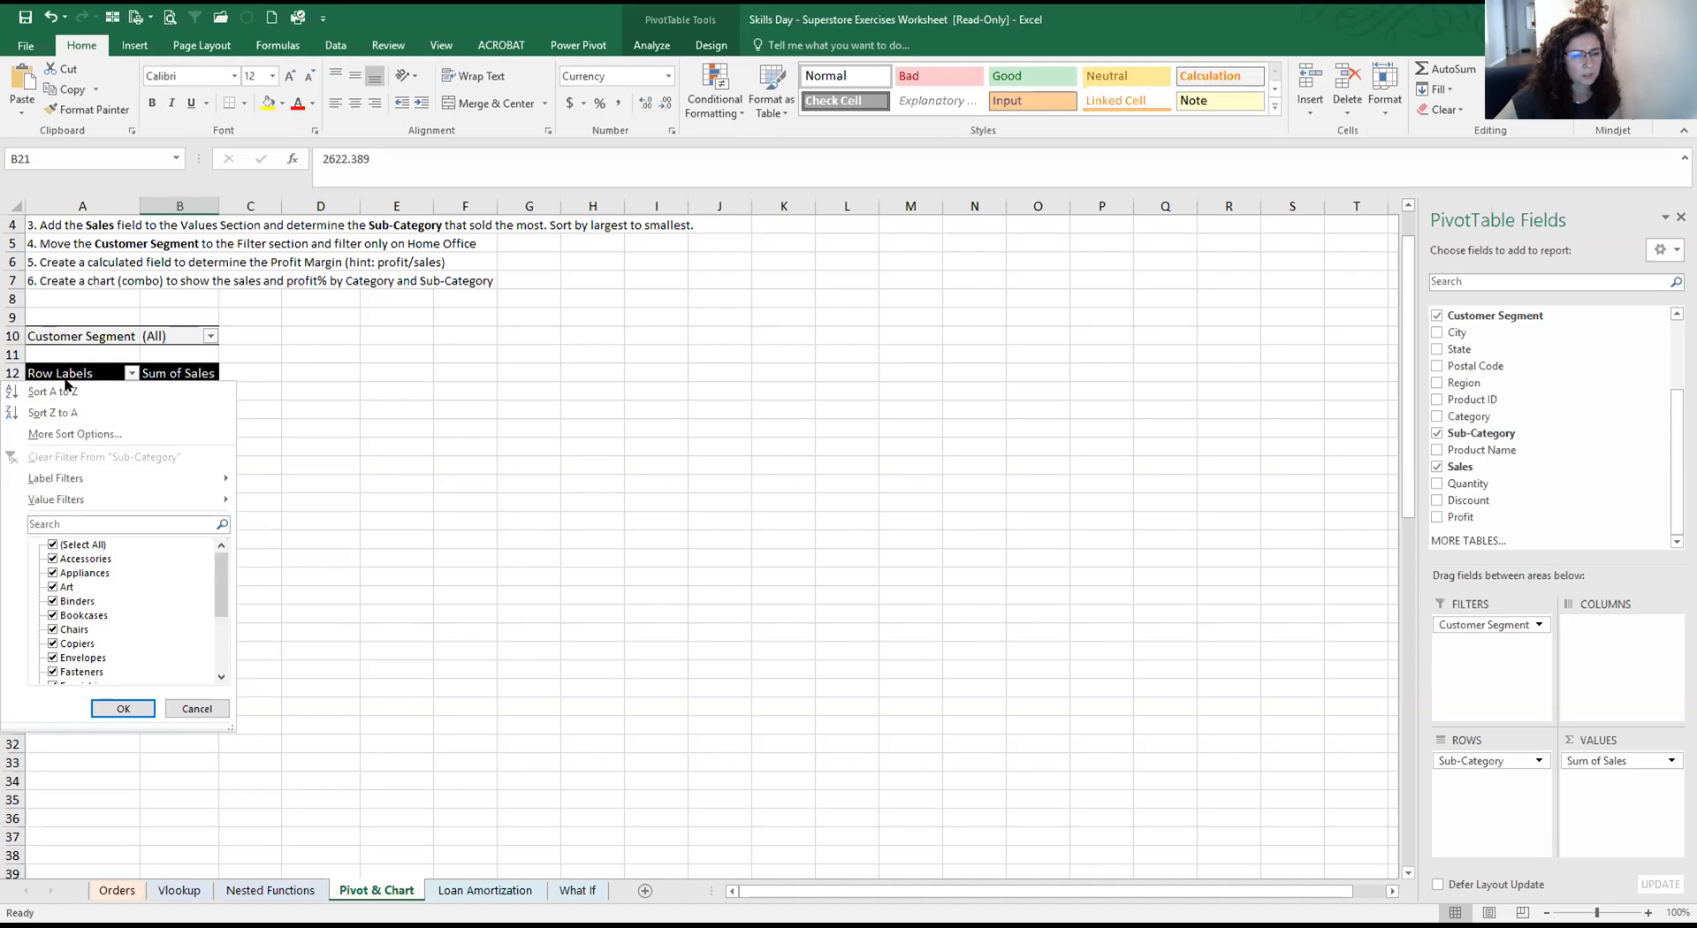
pyautogui.click(78, 435)
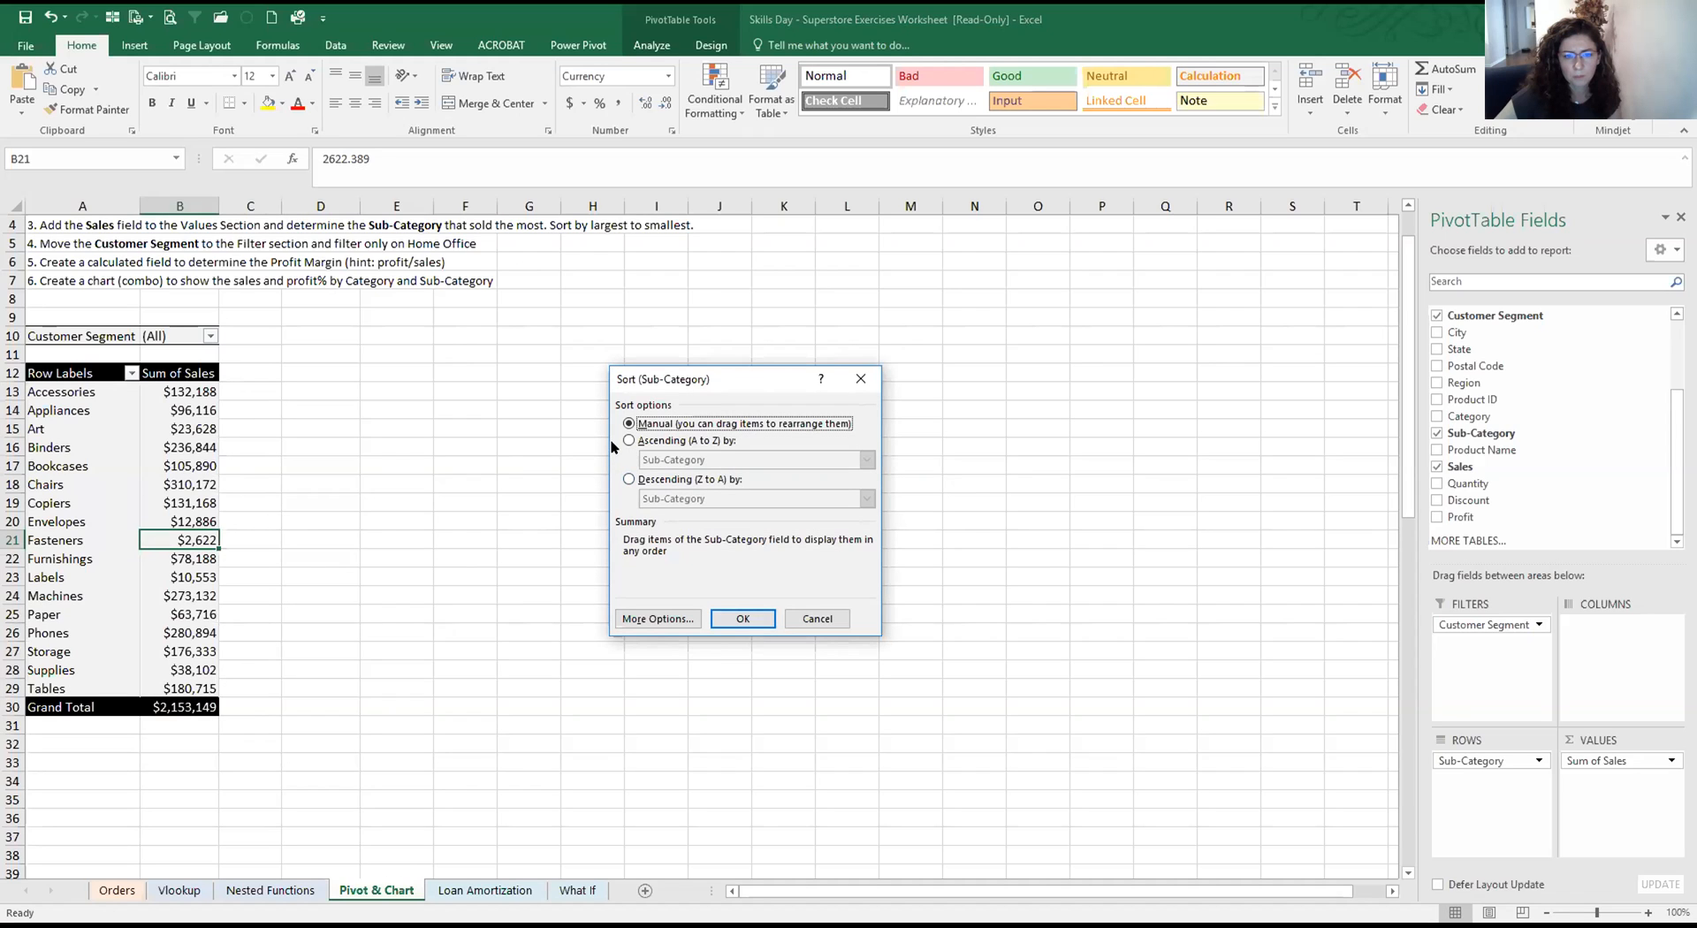
pyautogui.click(628, 440)
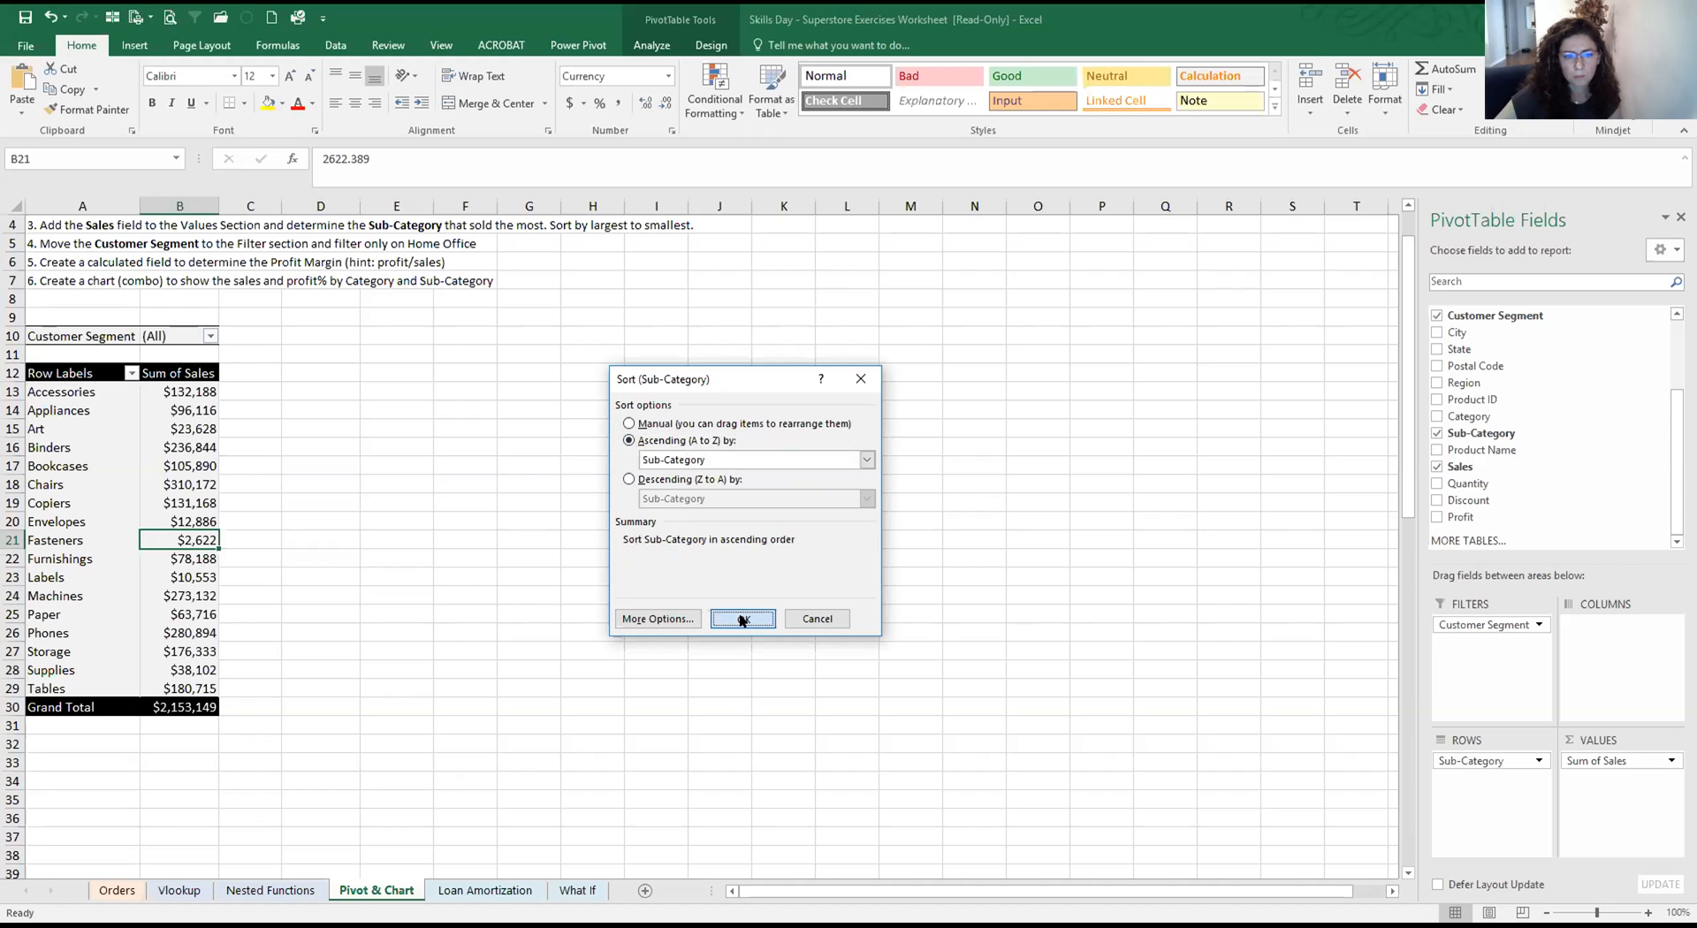
pyautogui.click(743, 618)
pyautogui.click(194, 442)
pyautogui.click(185, 391)
pyautogui.click(129, 371)
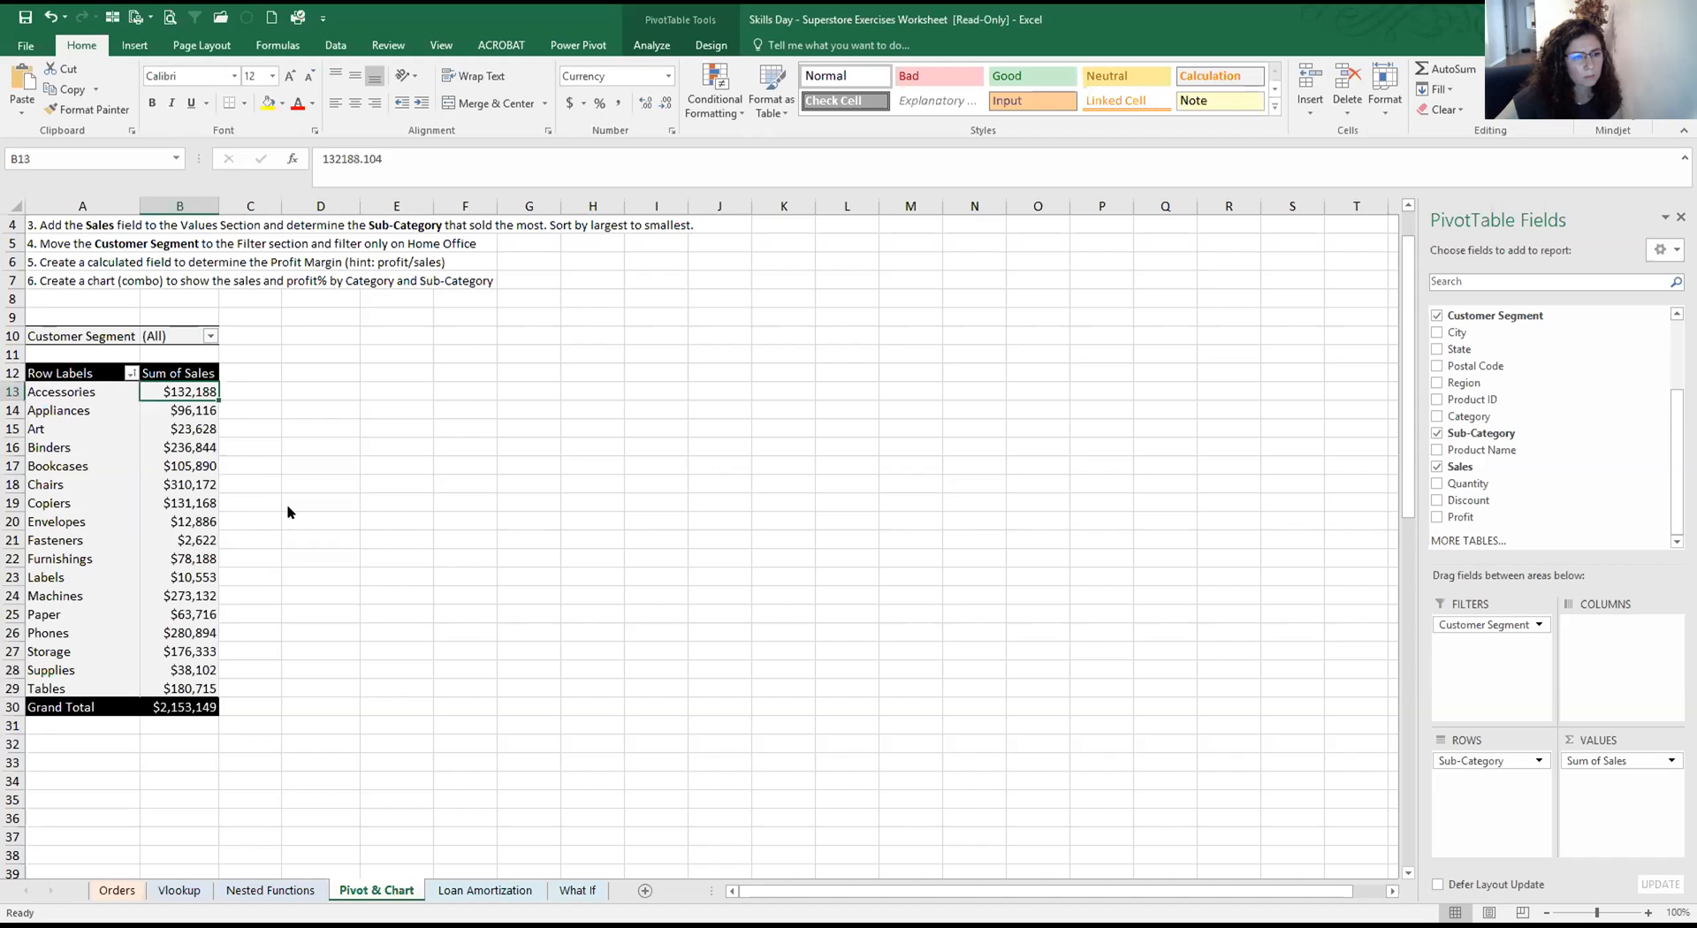
pyautogui.click(194, 385)
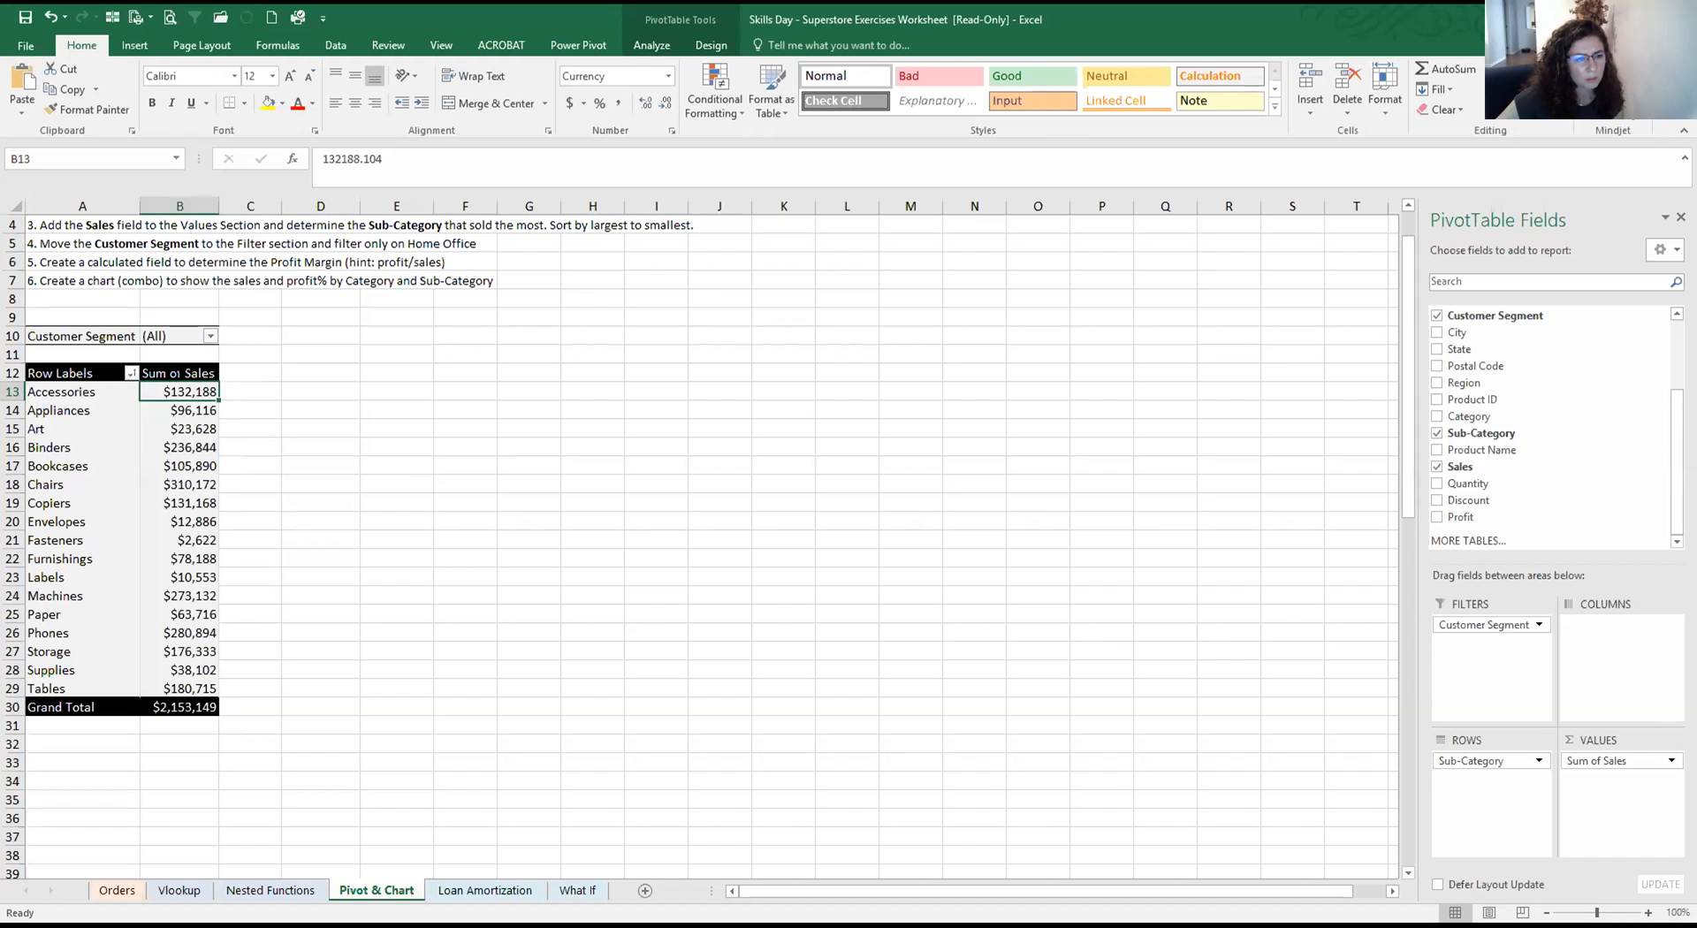
# Sort the pivot table's sub-categories by Sum of Sales from largest to smallest
pyautogui.click(1595, 761)
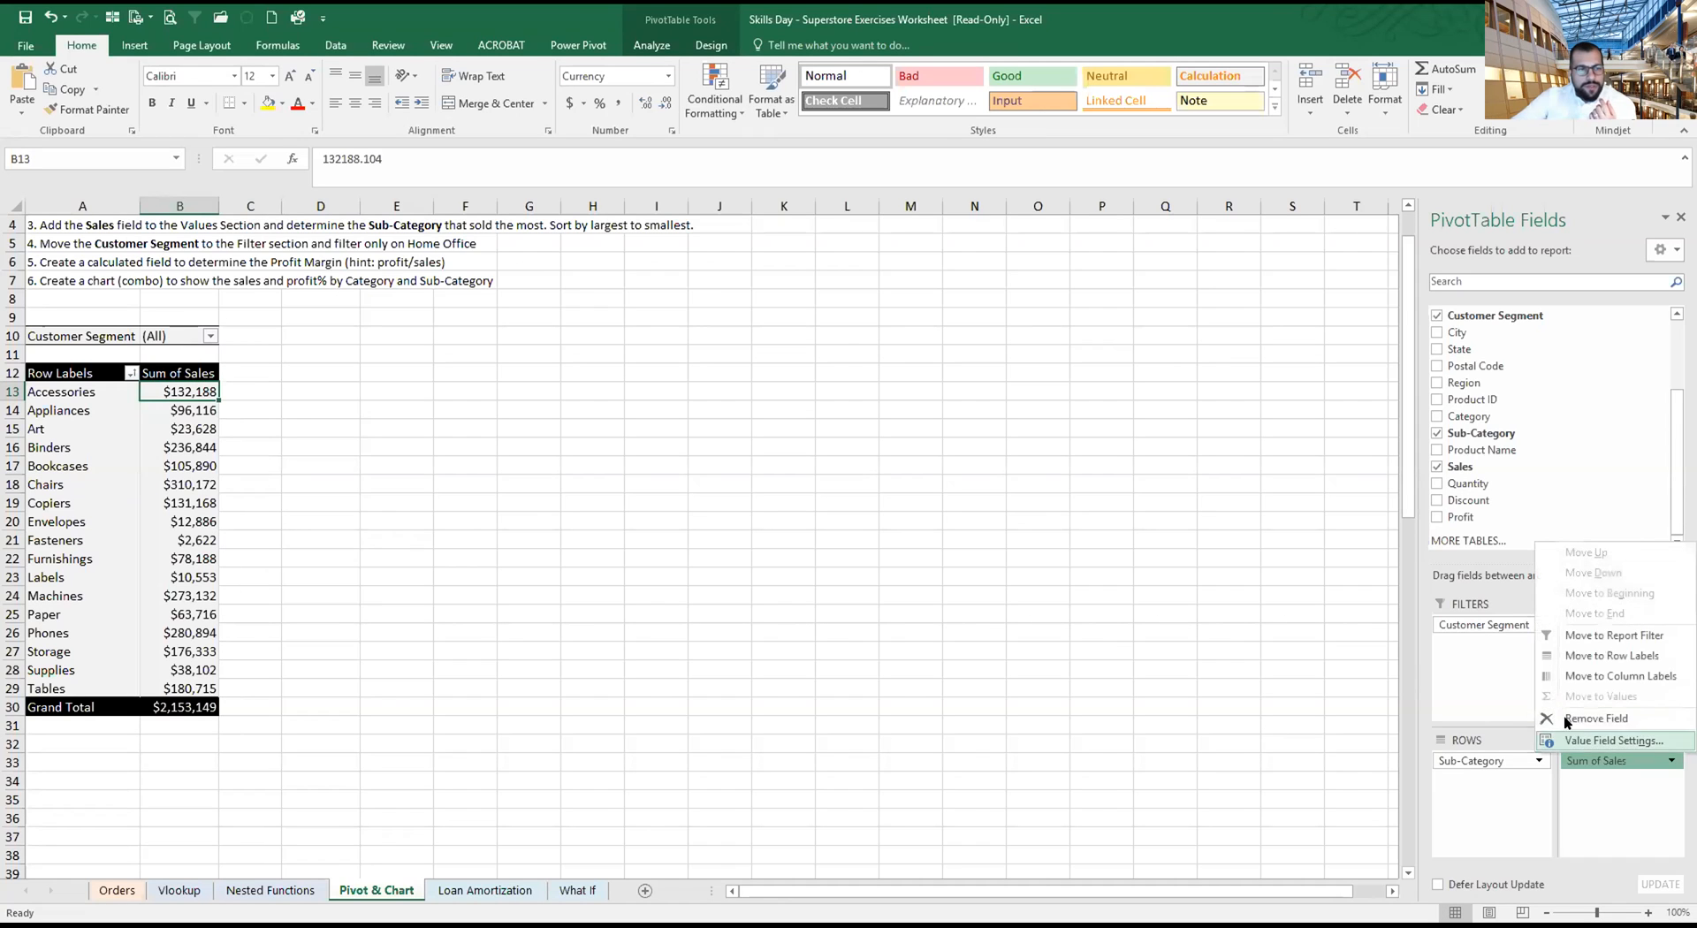
pyautogui.click(188, 448)
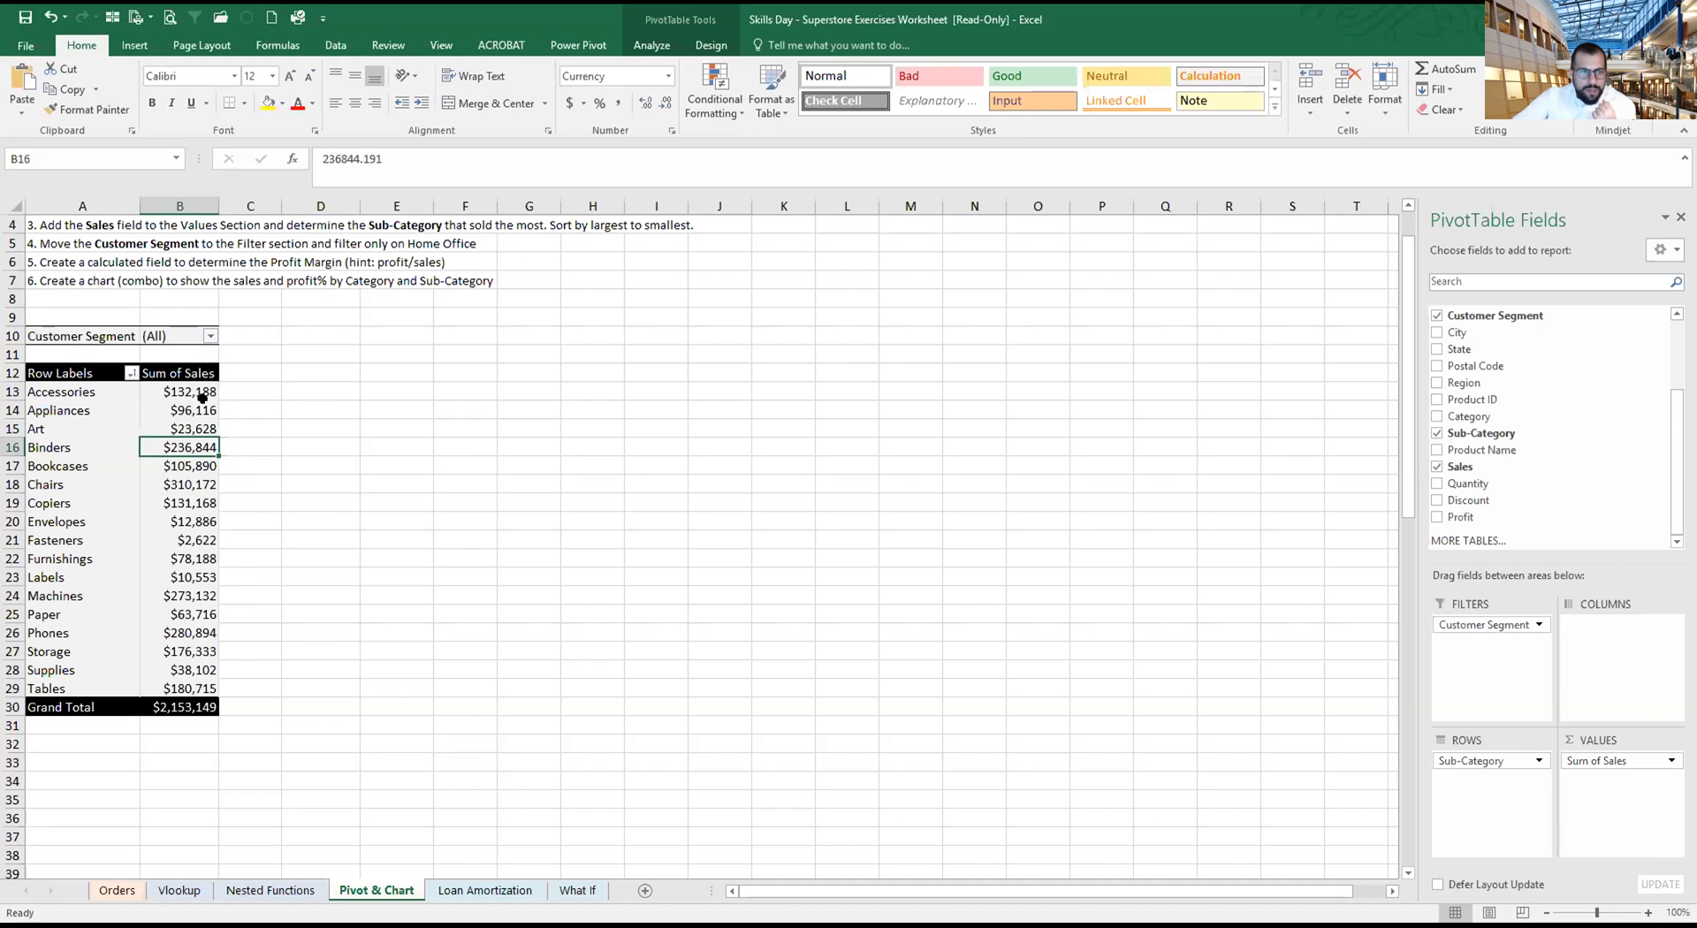
pyautogui.rightClick(197, 393)
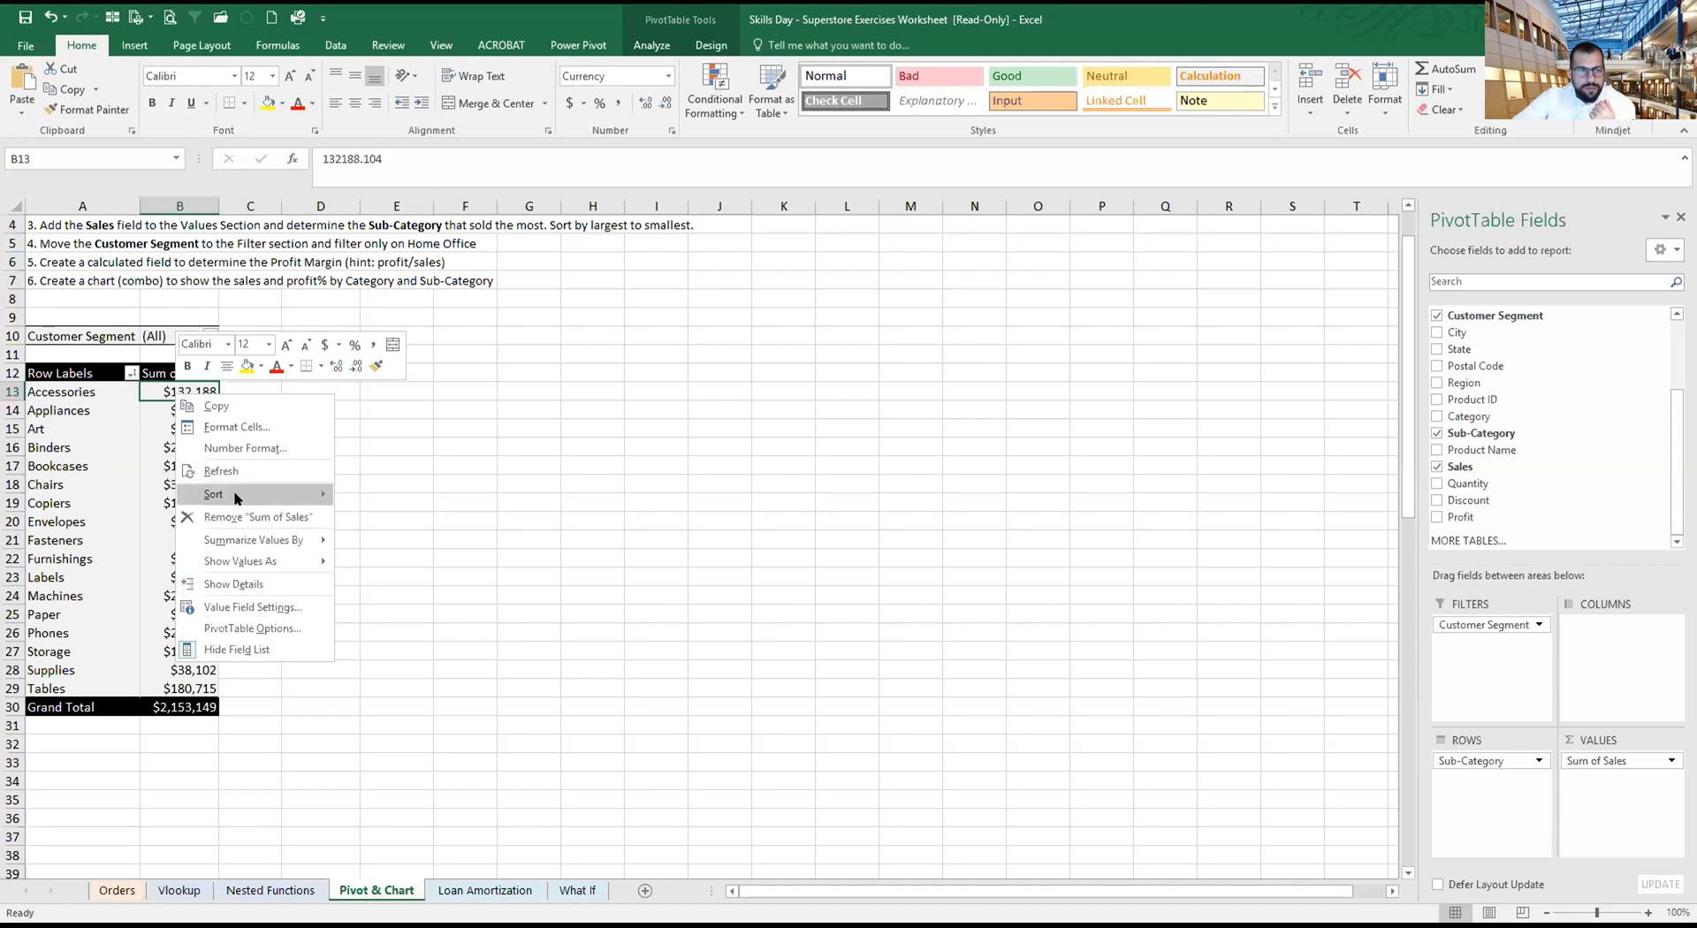
pyautogui.moveTo(239, 495)
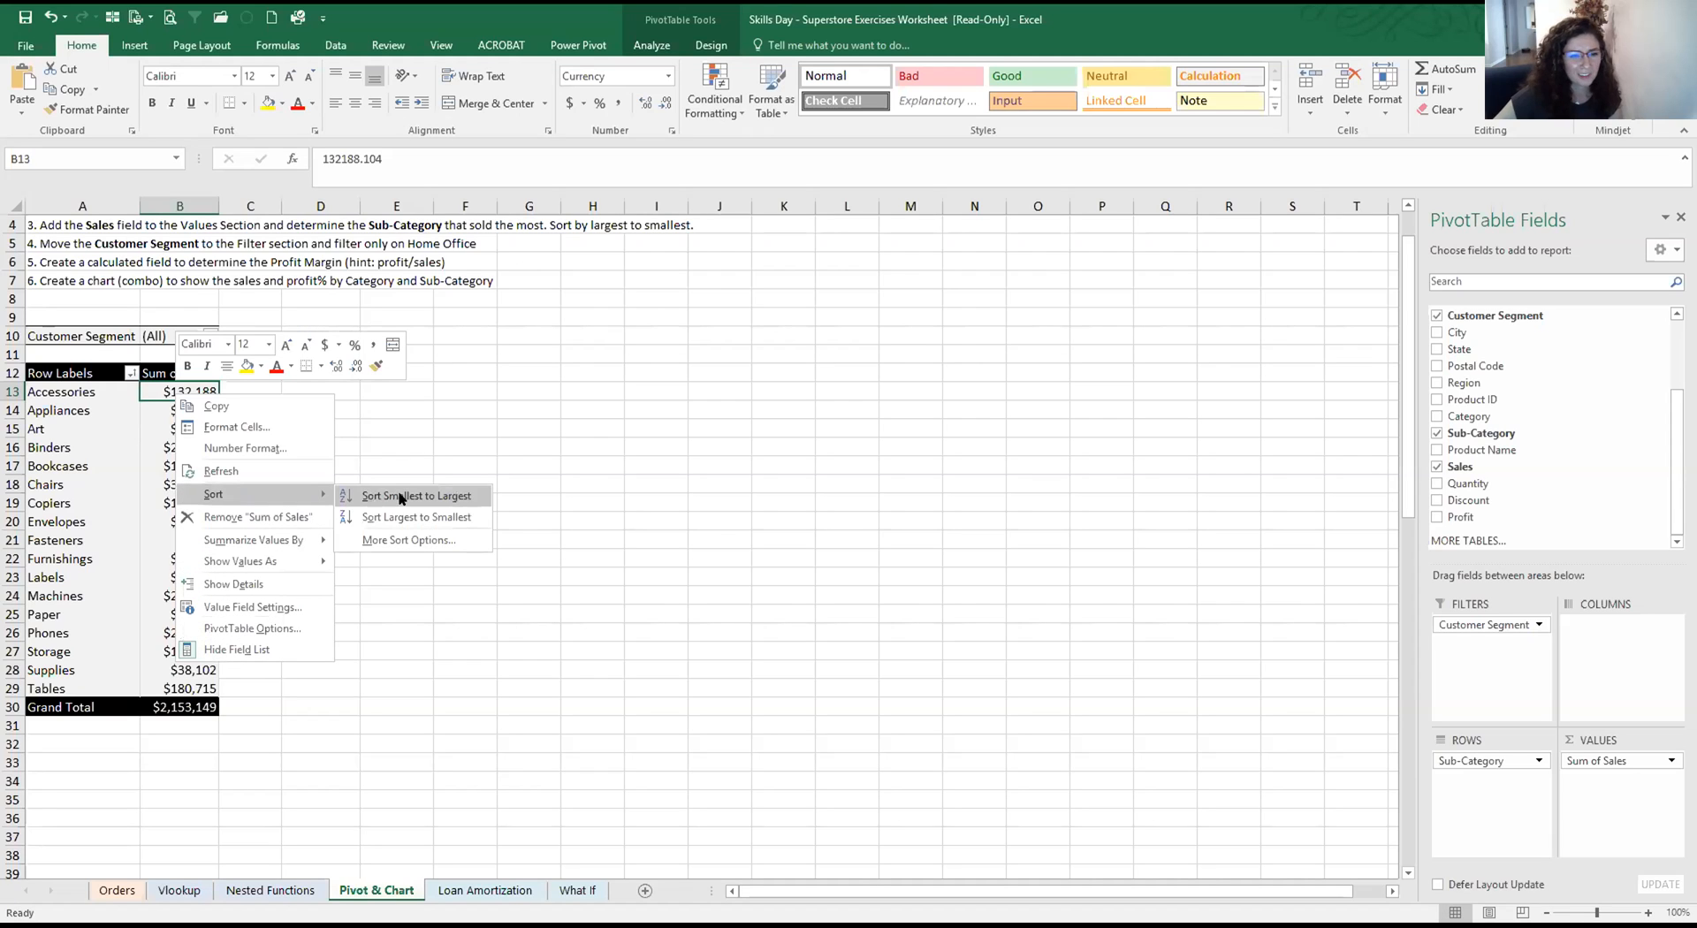
pyautogui.click(399, 518)
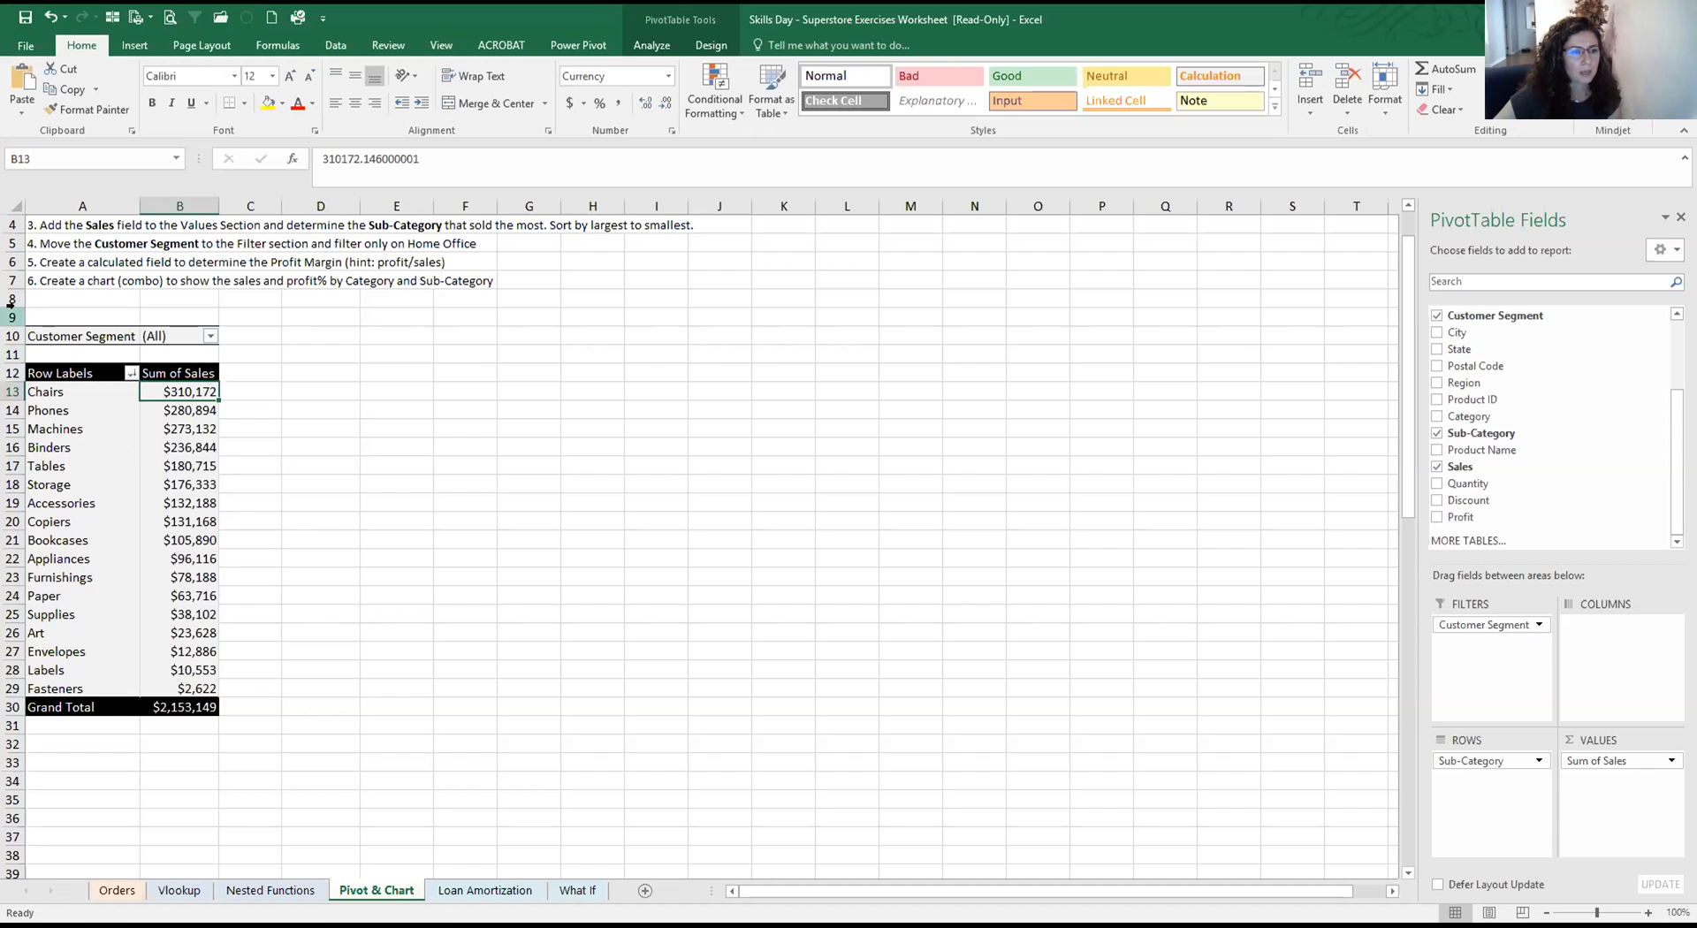
# Move the Customer Segment field from the report filter to the rows, above Sub-Category
pyautogui.click(76, 336)
pyautogui.moveTo(1492, 625); pyautogui.dragTo(1485, 776)
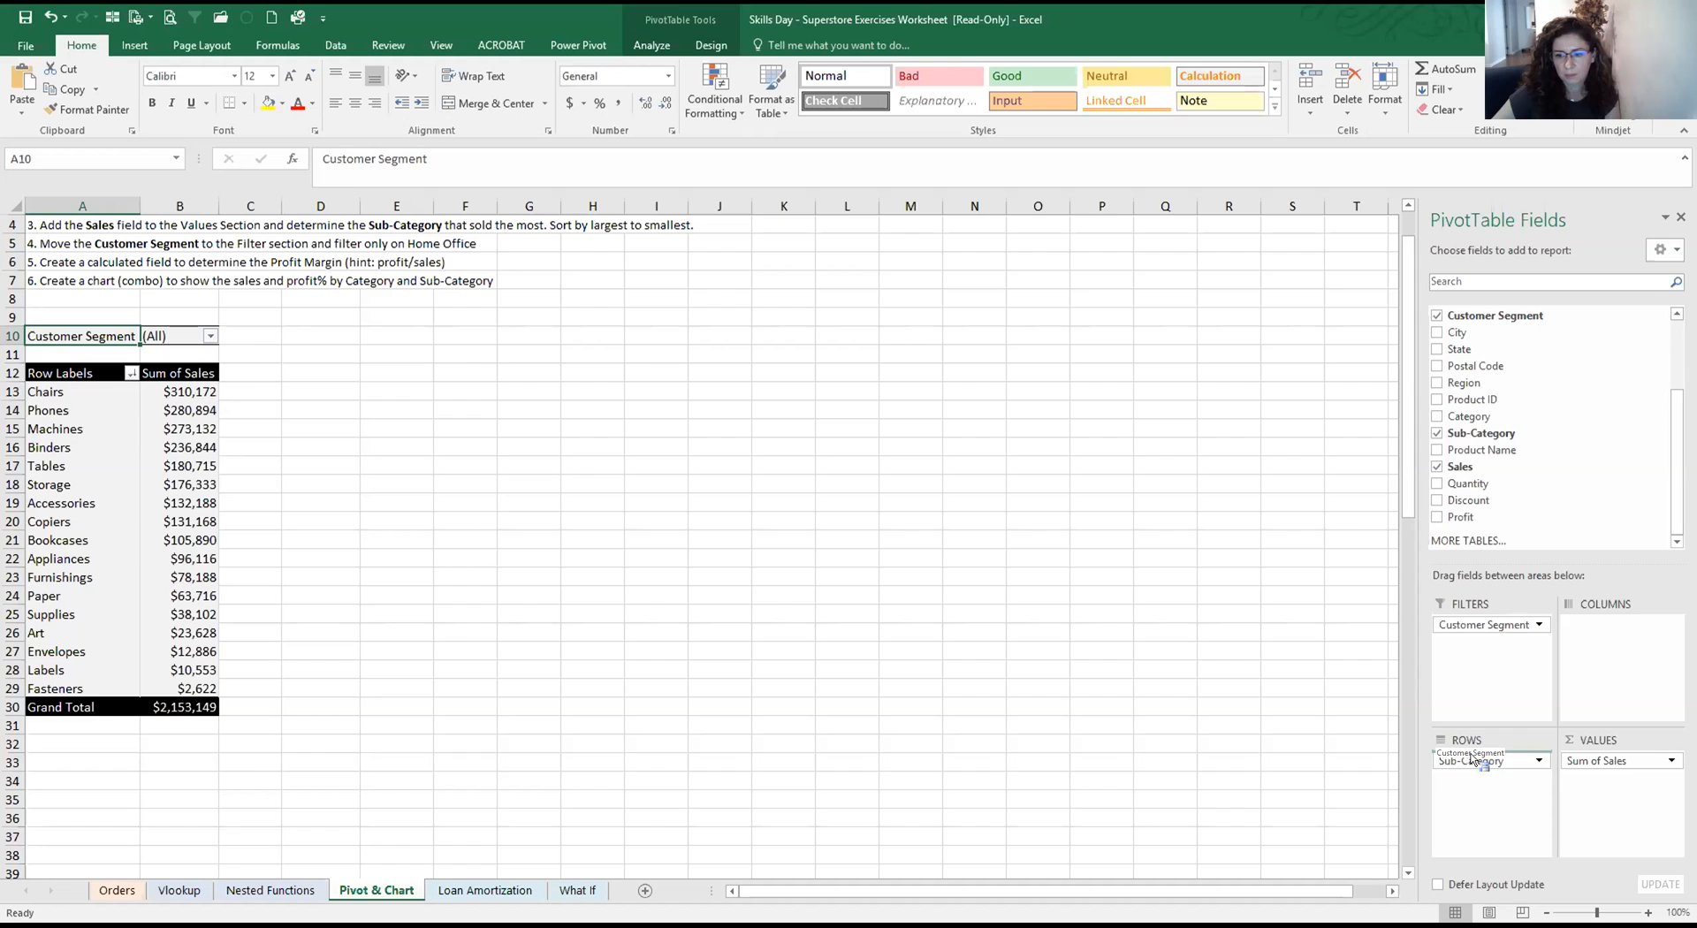
pyautogui.click(452, 521)
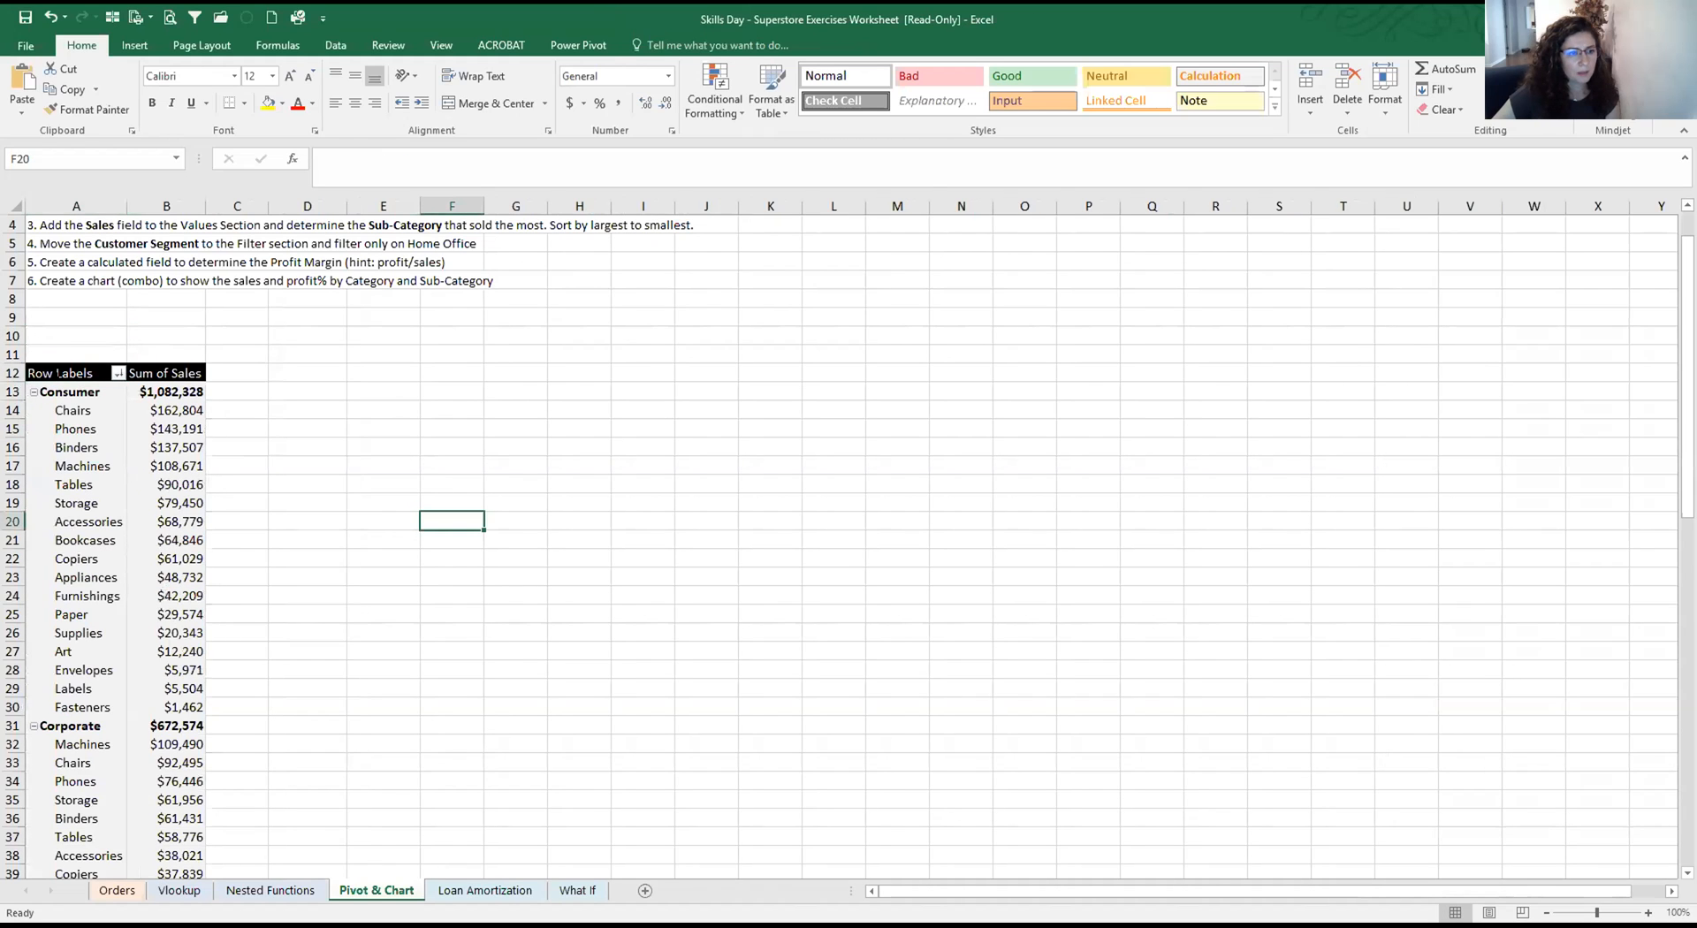
# Remove the Customer Segment field from the pivot table, keeping only Sub-Category in the rows
pyautogui.click(74, 393)
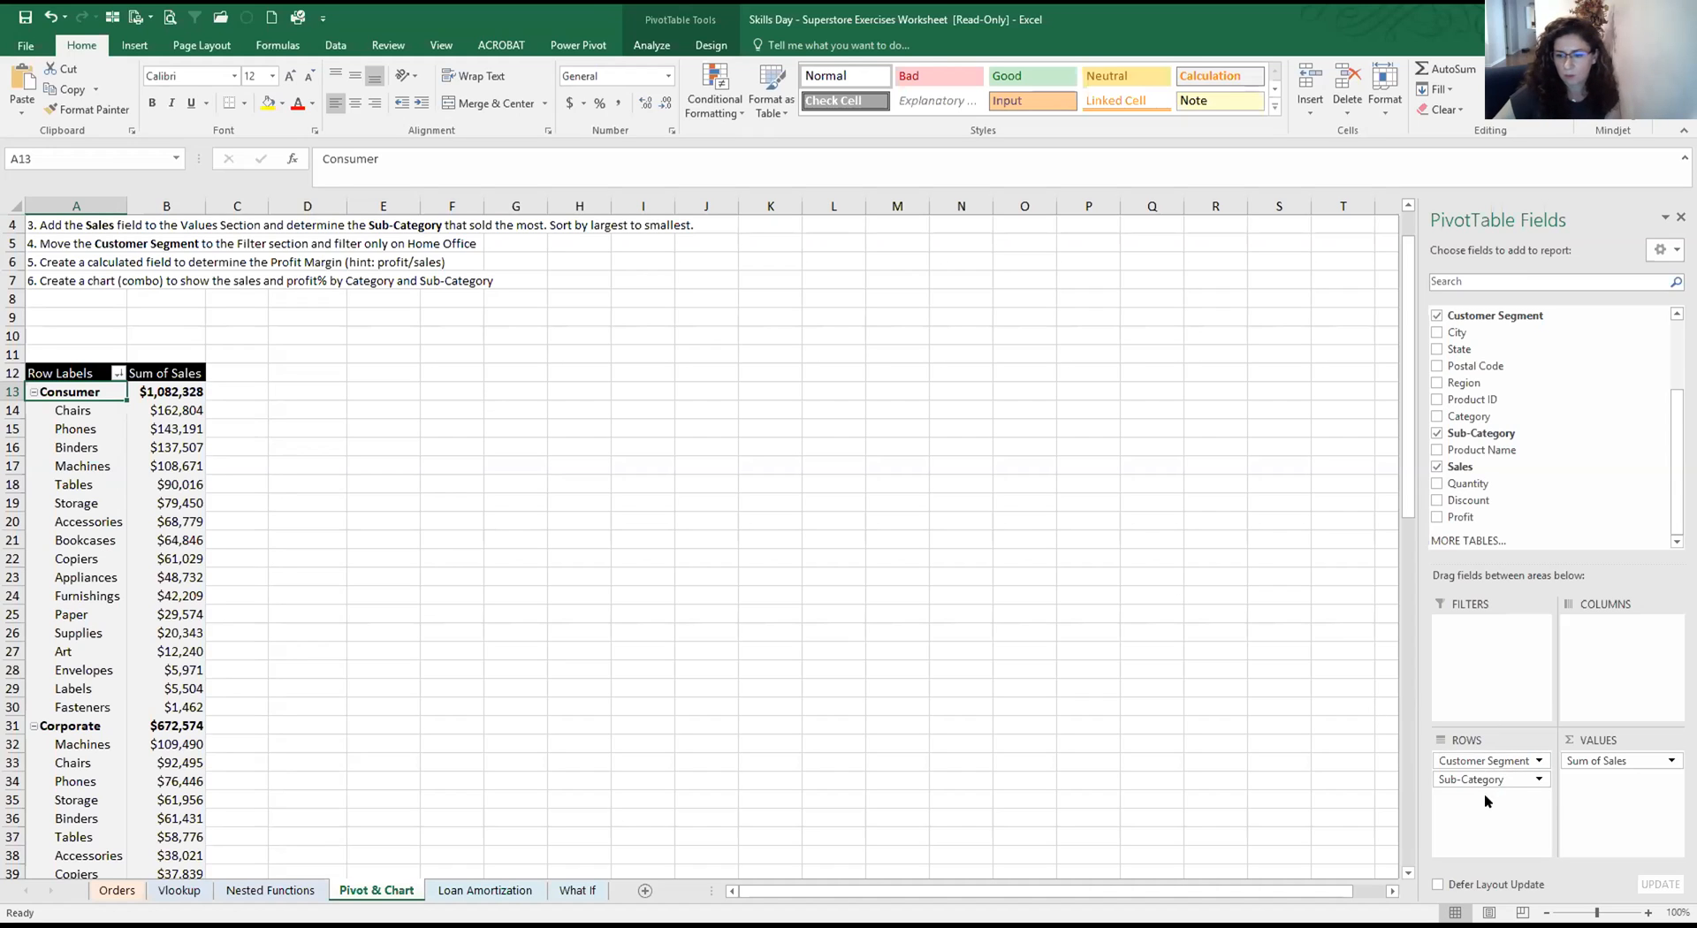
pyautogui.moveTo(1496, 763); pyautogui.dragTo(1494, 761)
pyautogui.click(1484, 732)
pyautogui.click(406, 498)
pyautogui.click(70, 447)
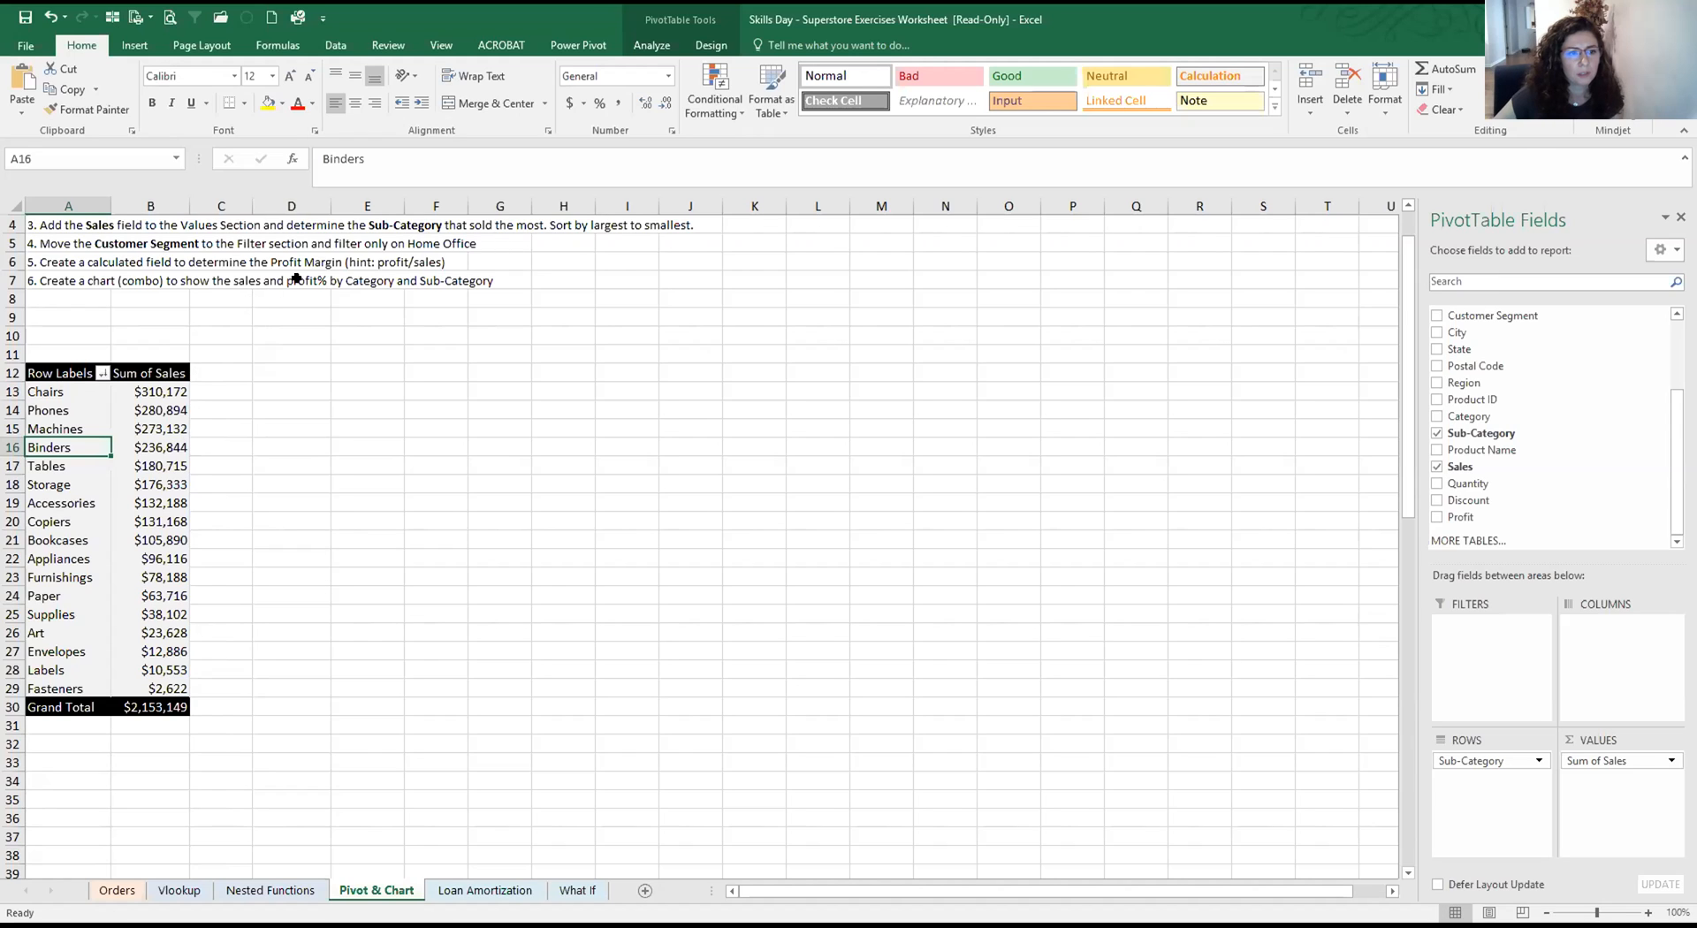
# Examine the available summary calculations in the value field settings of Sum of Sales, without changing them
pyautogui.click(142, 460)
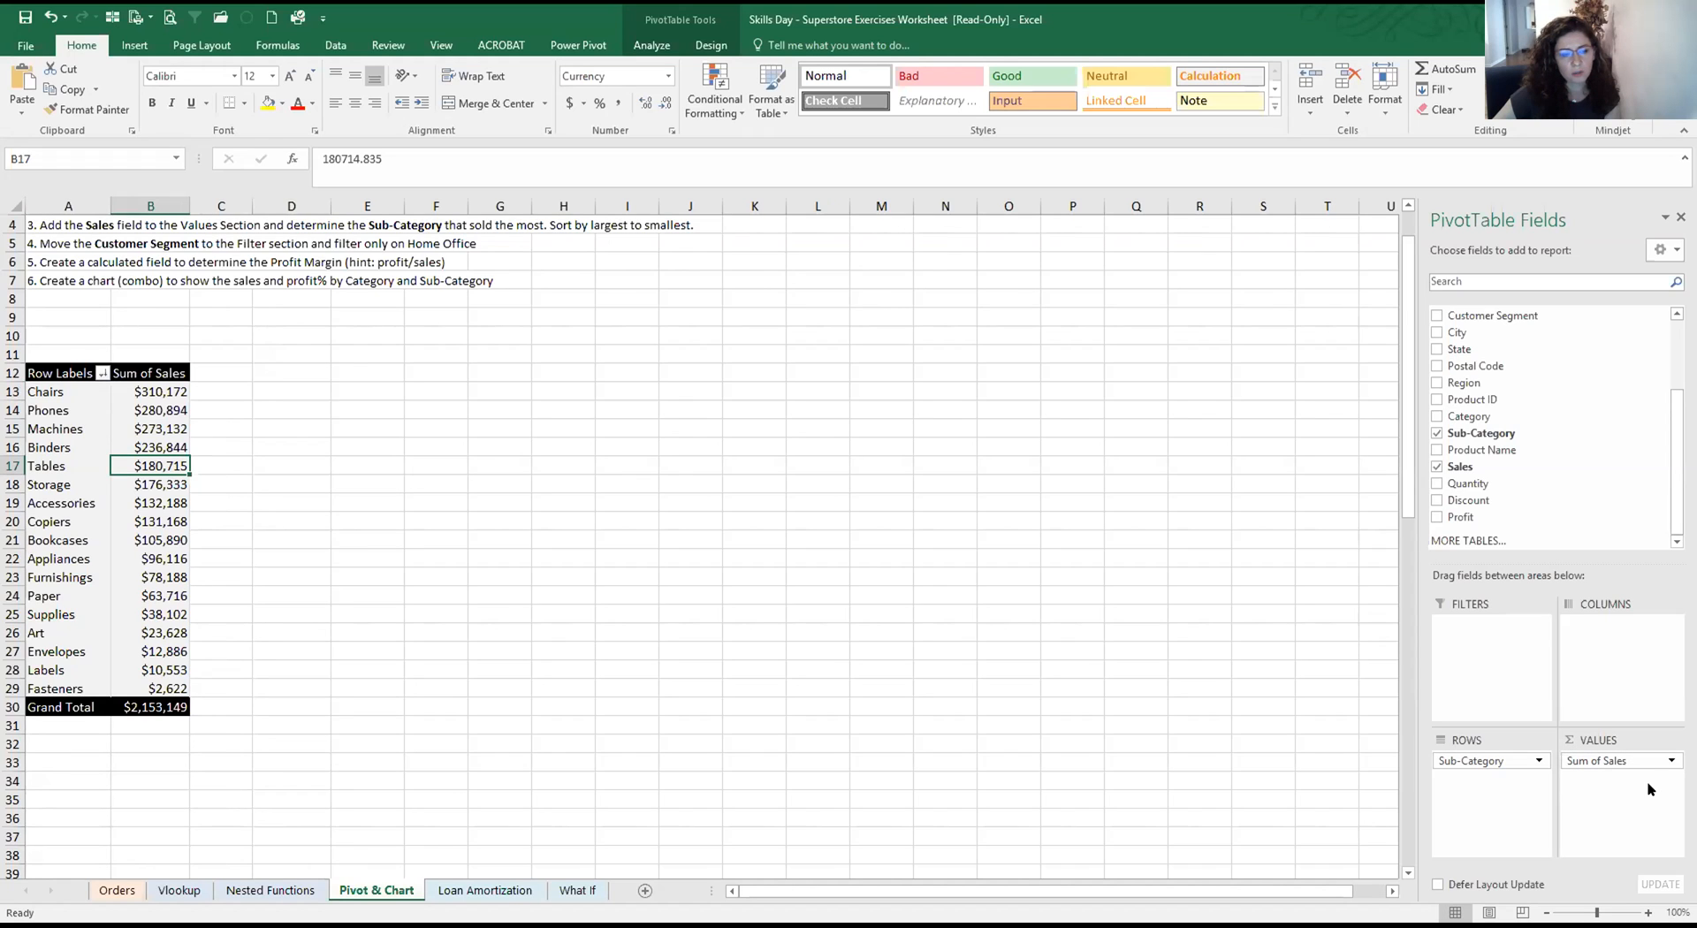
pyautogui.click(1670, 760)
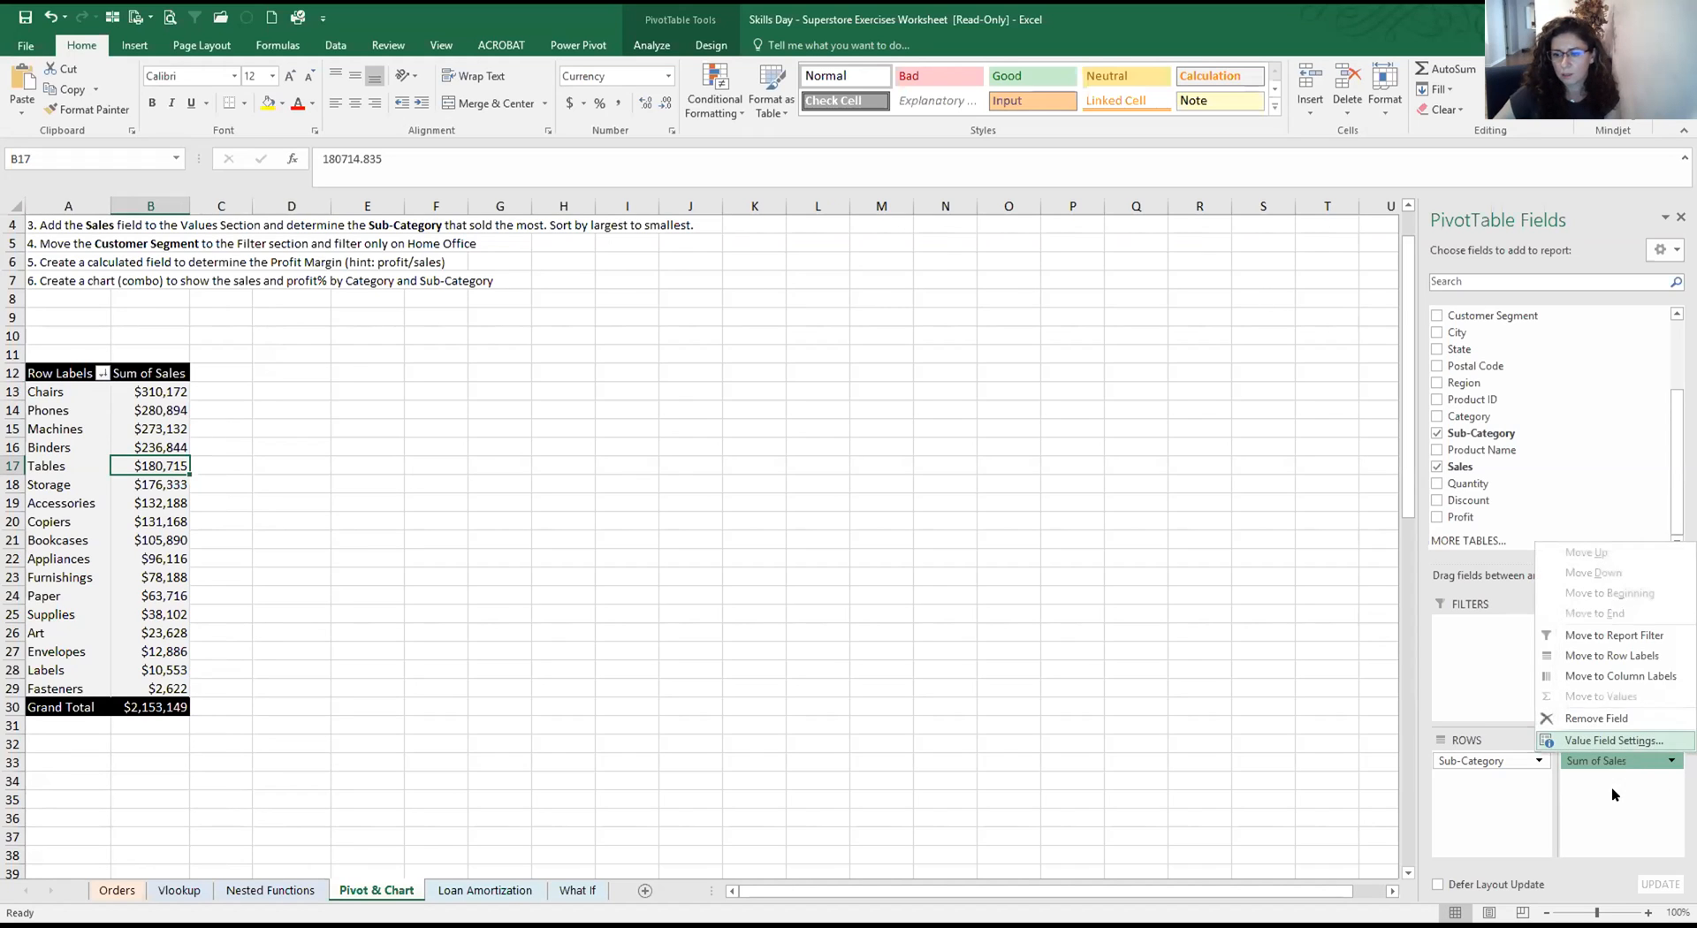
pyautogui.click(1613, 741)
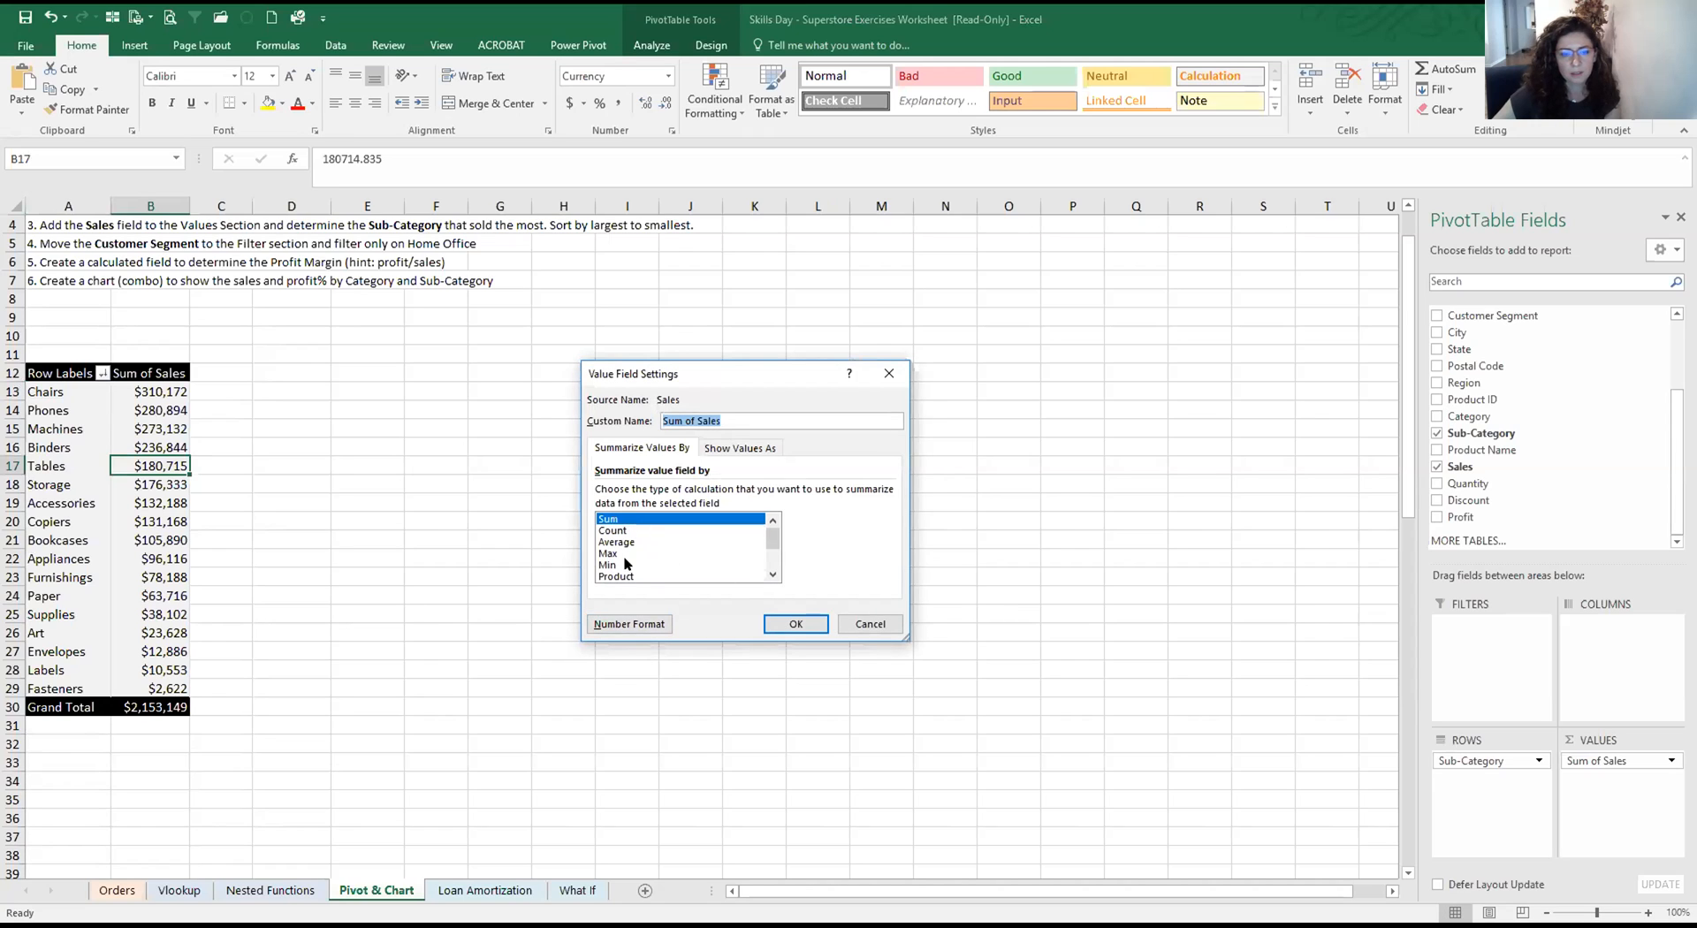
pyautogui.moveTo(774, 536)
pyautogui.mouseDown()
pyautogui.moveTo(777, 559)
pyautogui.moveTo(775, 523)
pyautogui.mouseUp()
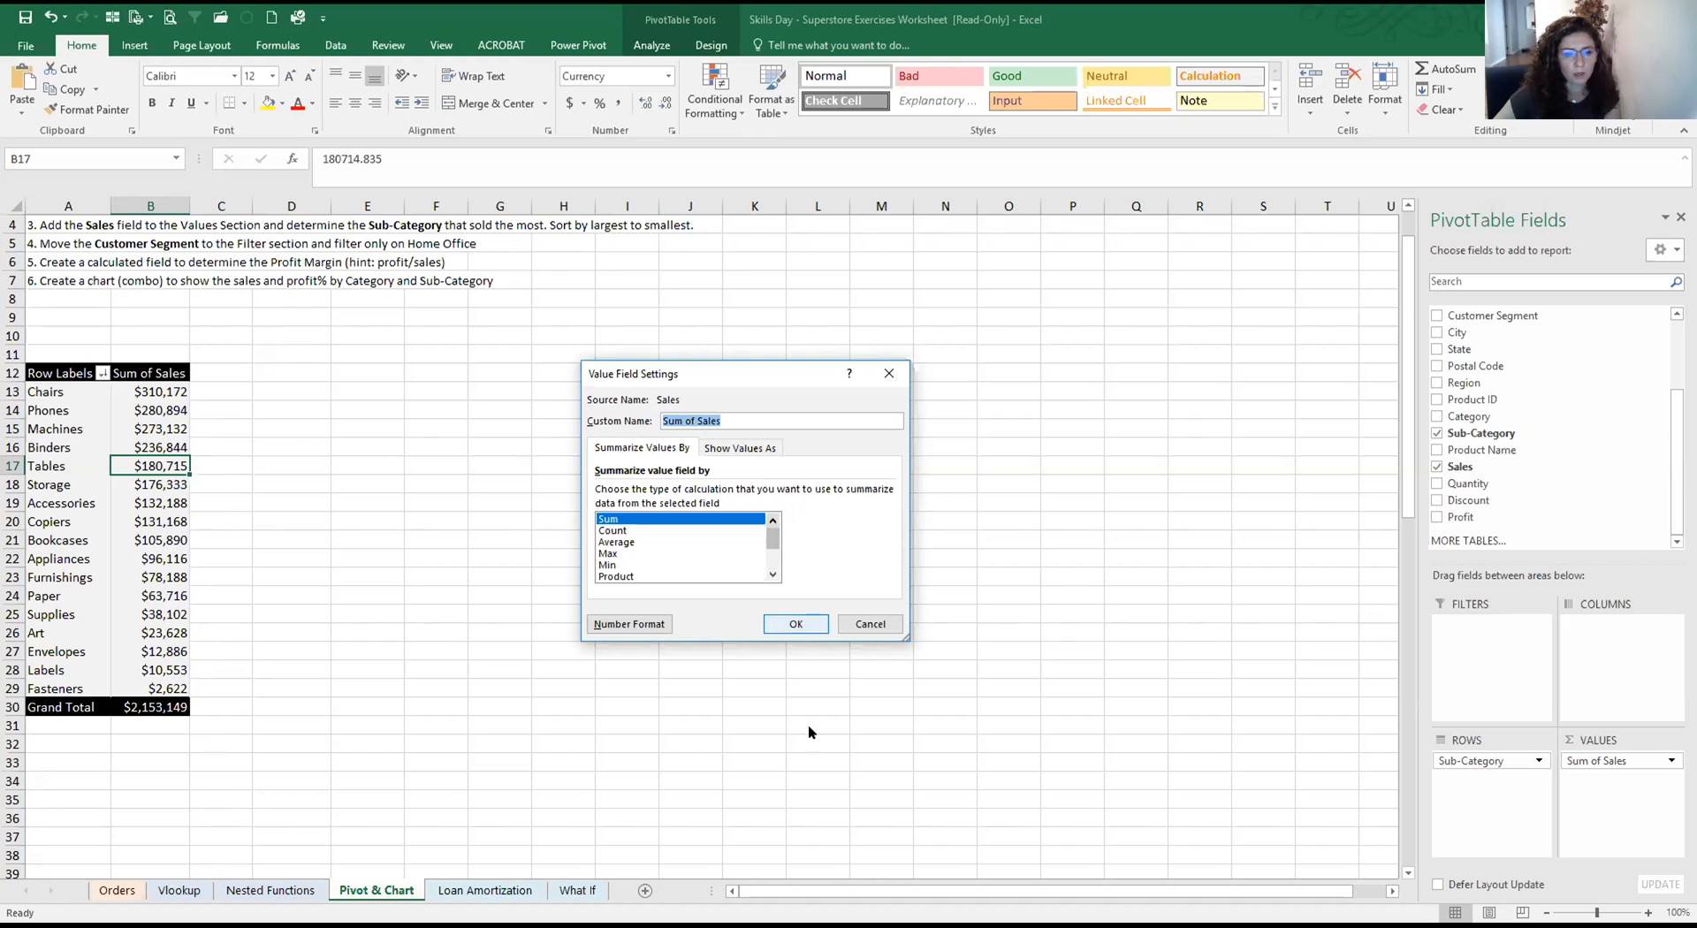
pyautogui.click(867, 624)
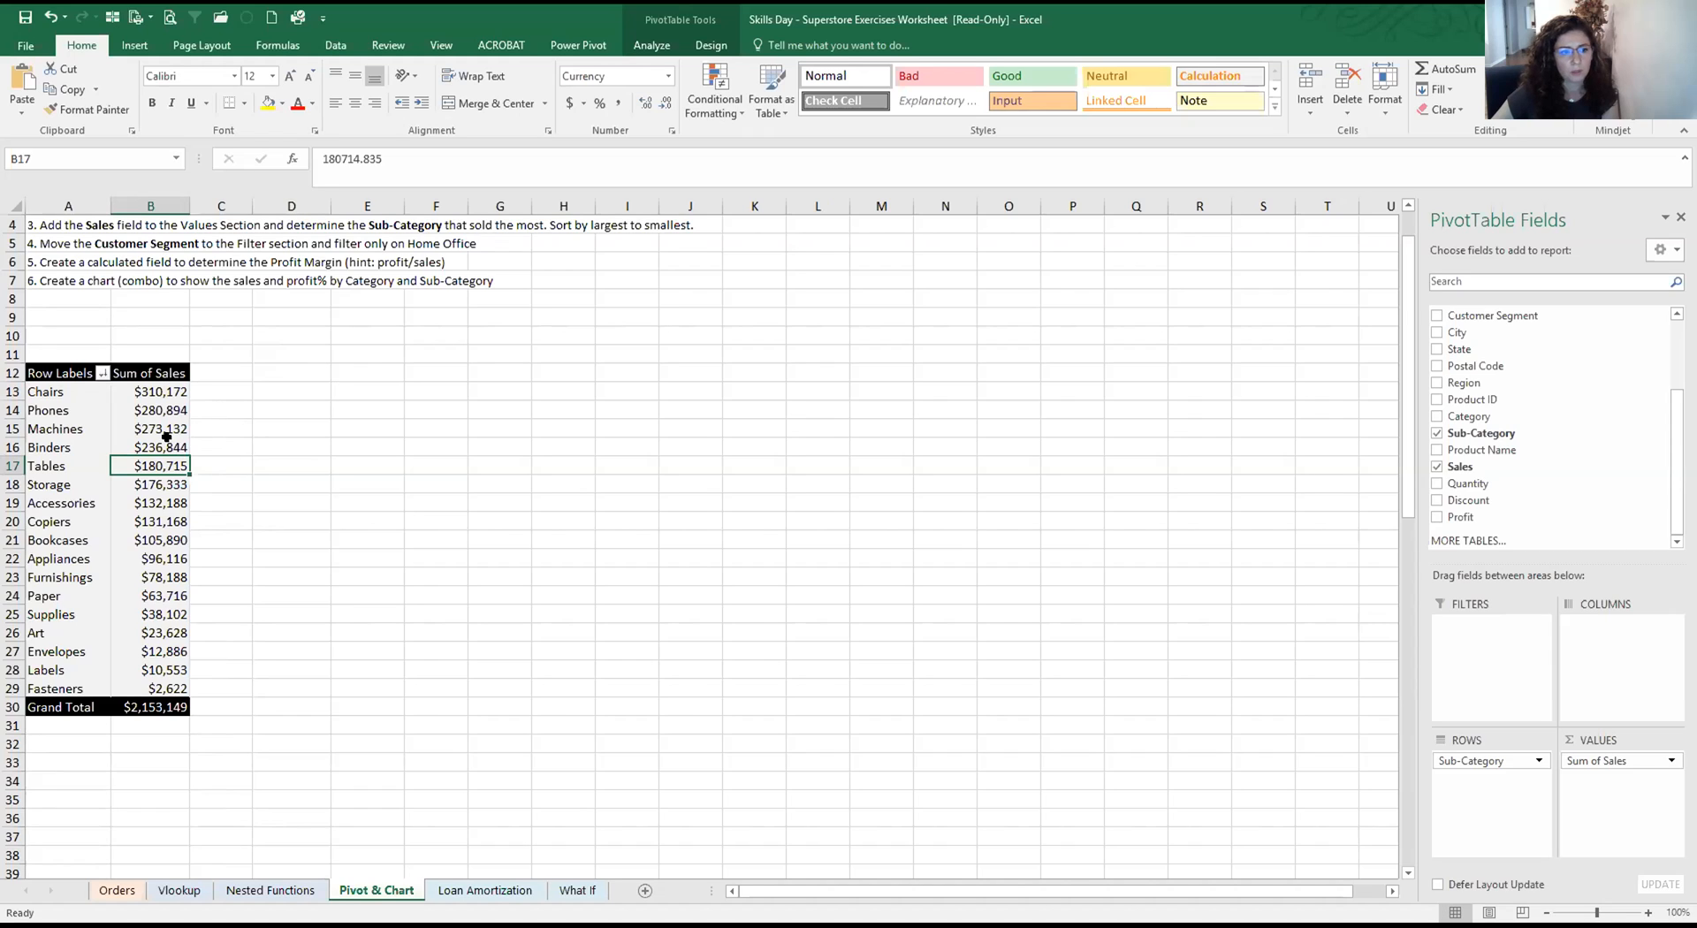
# Start a new calculated field in the pivot table and name it Profit Margin
pyautogui.click(167, 409)
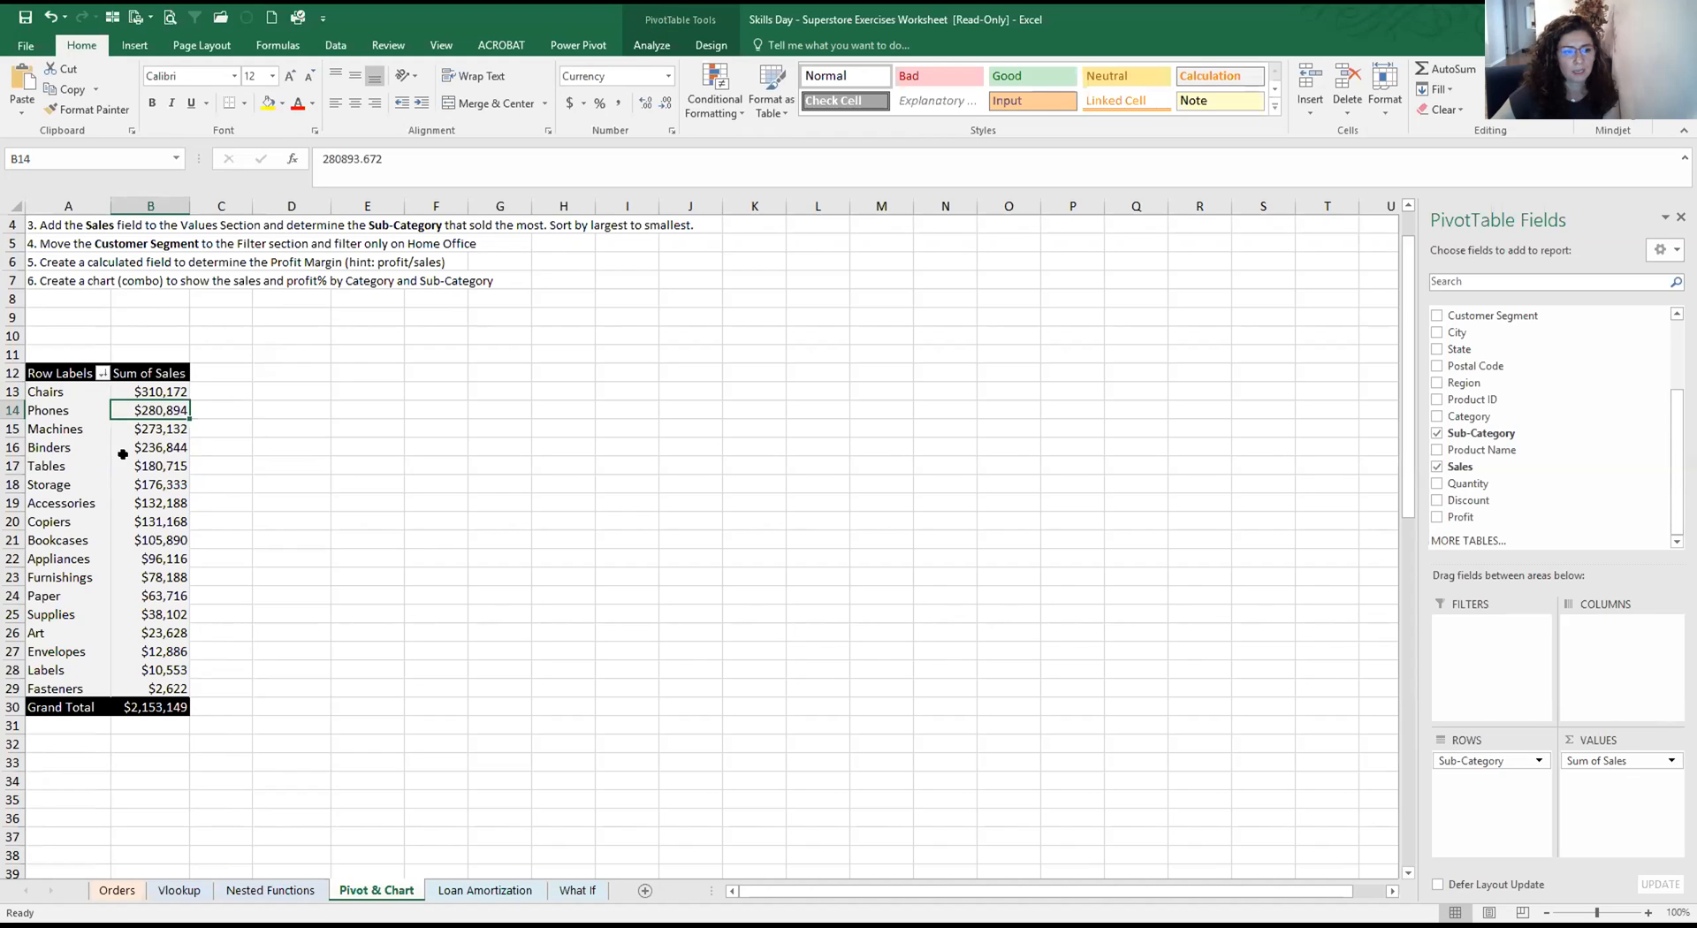
pyautogui.click(703, 19)
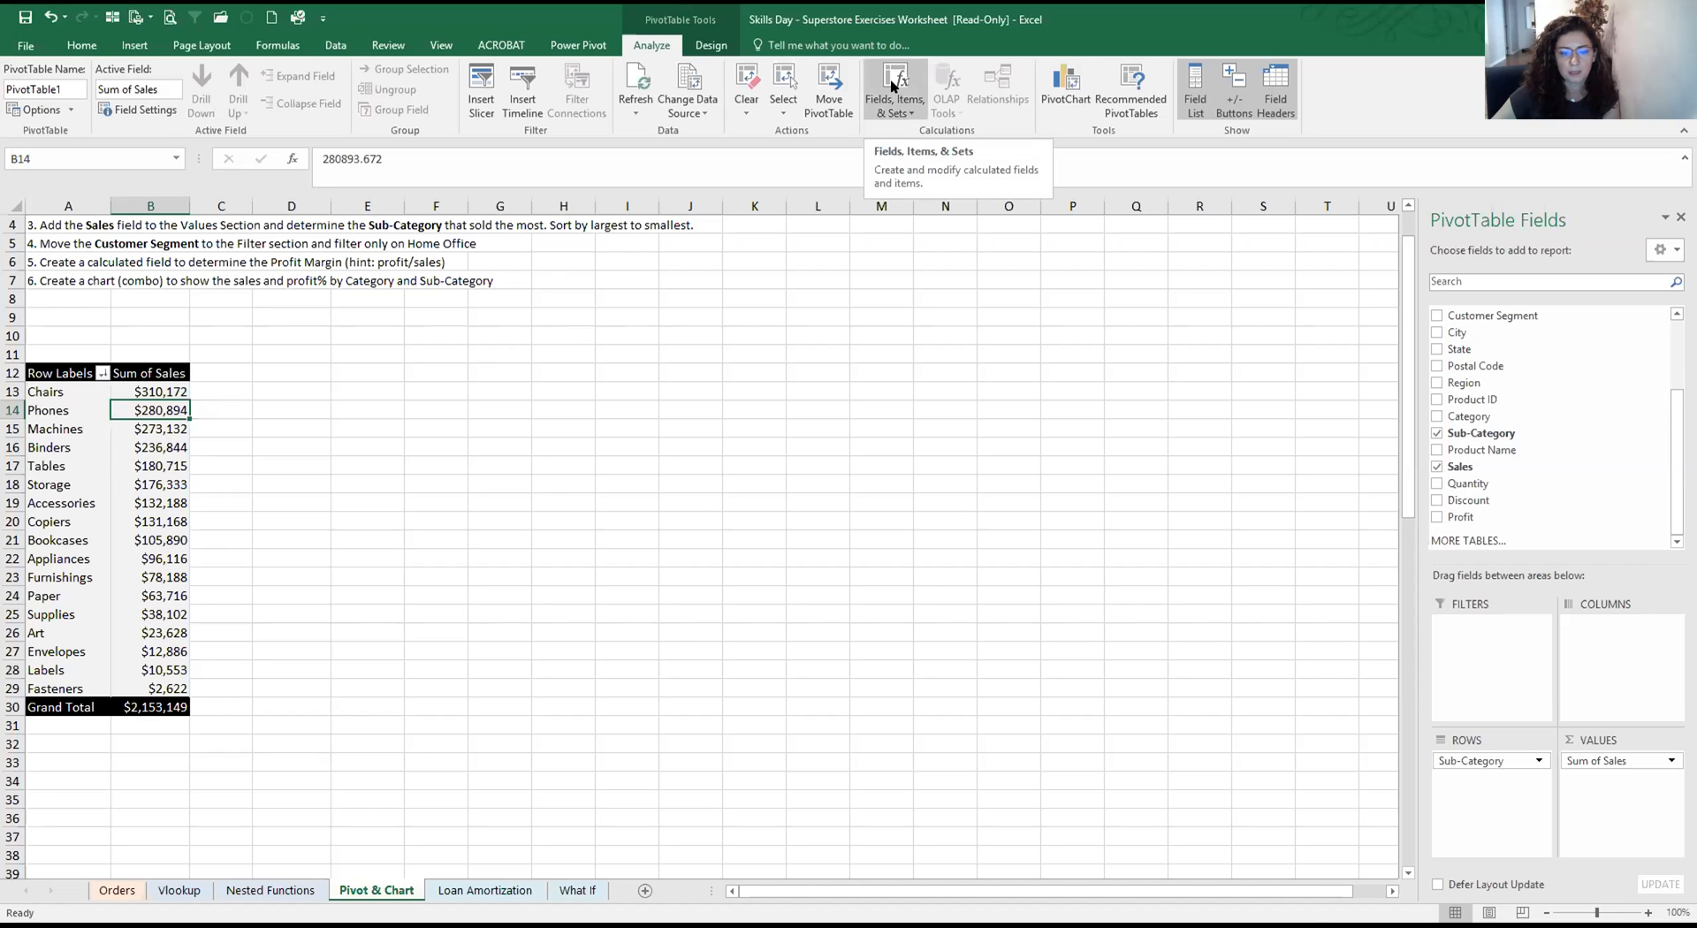
pyautogui.click(909, 112)
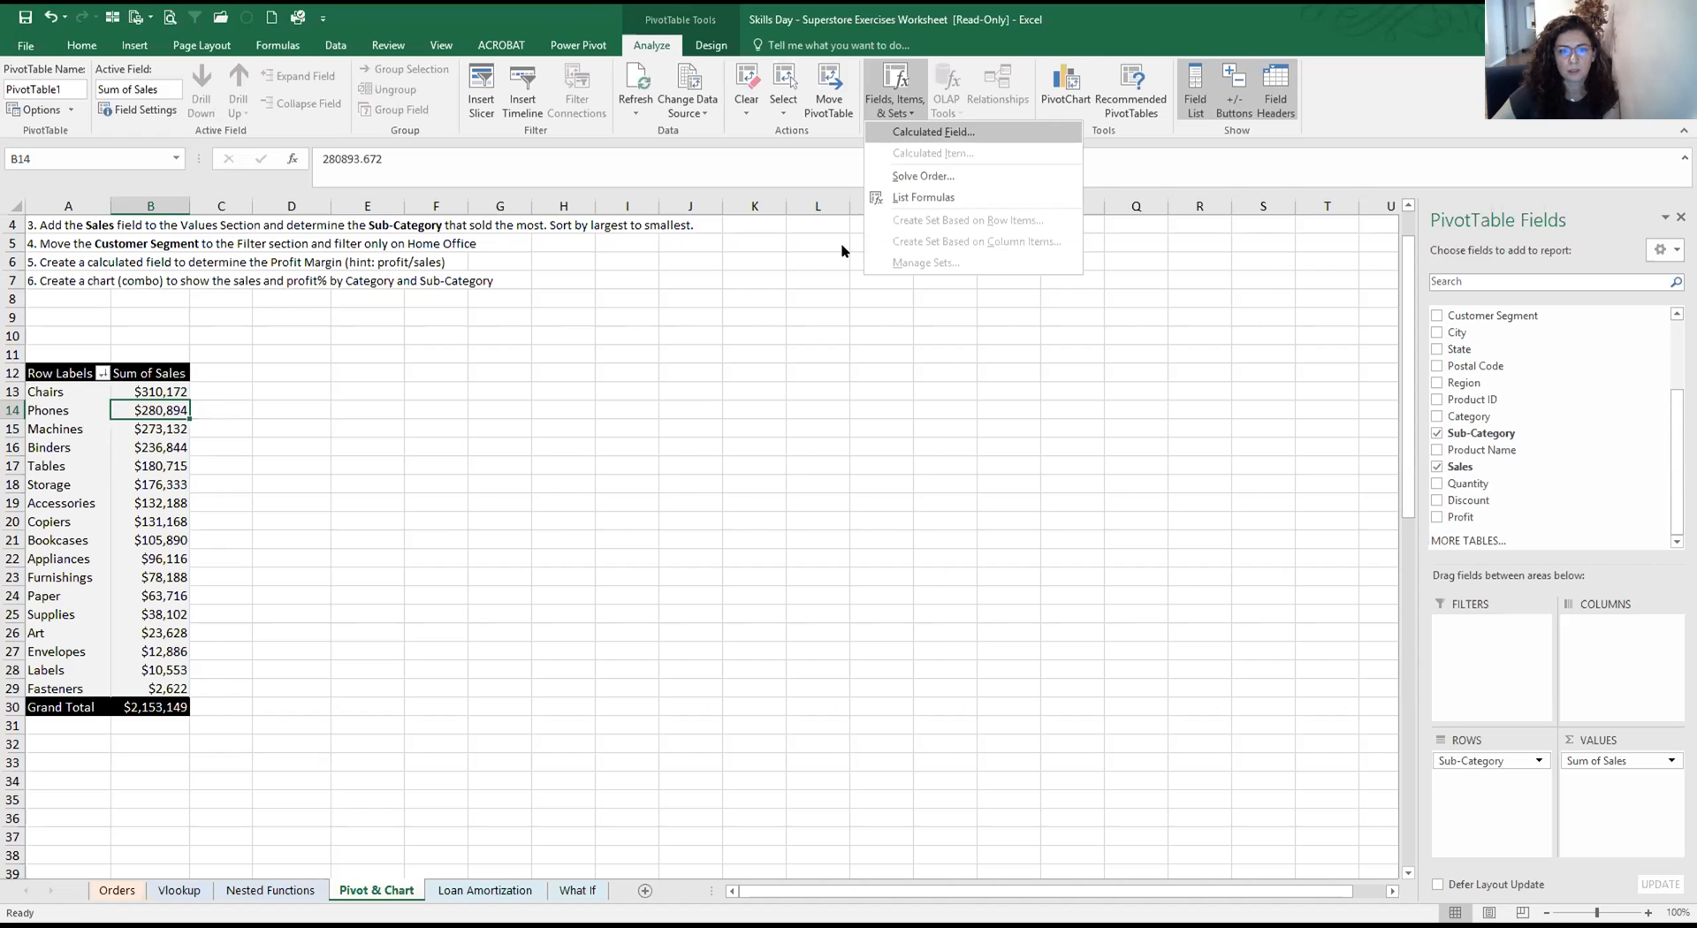
pyautogui.click(911, 135)
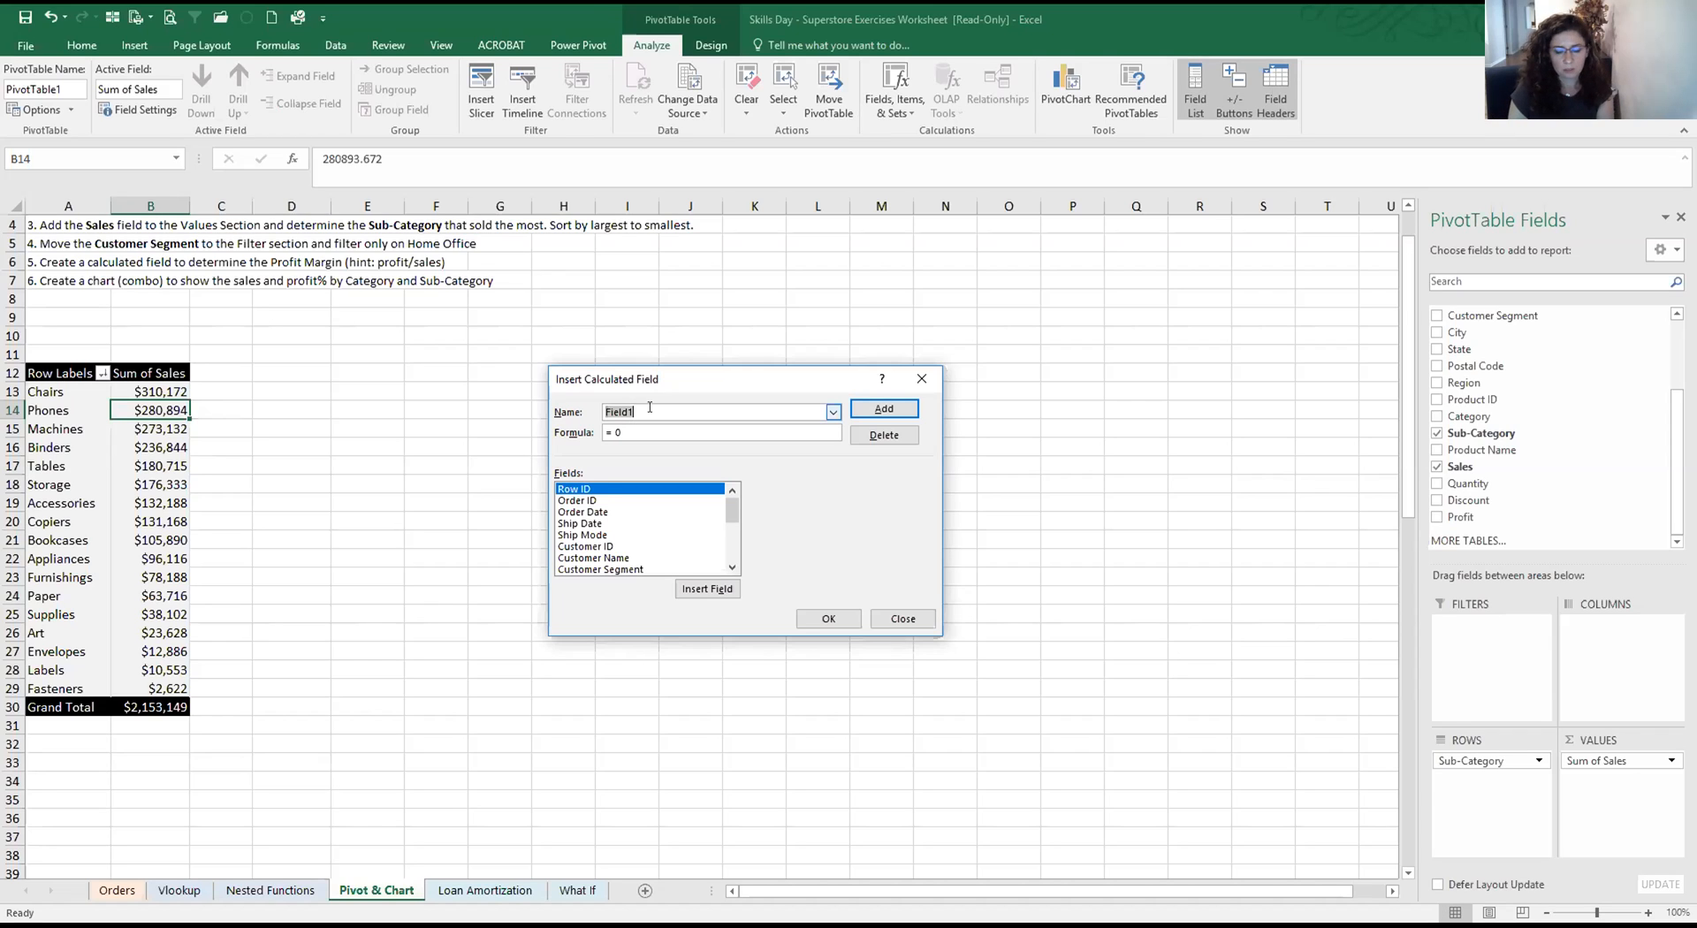
pyautogui.write('Profit Margin')
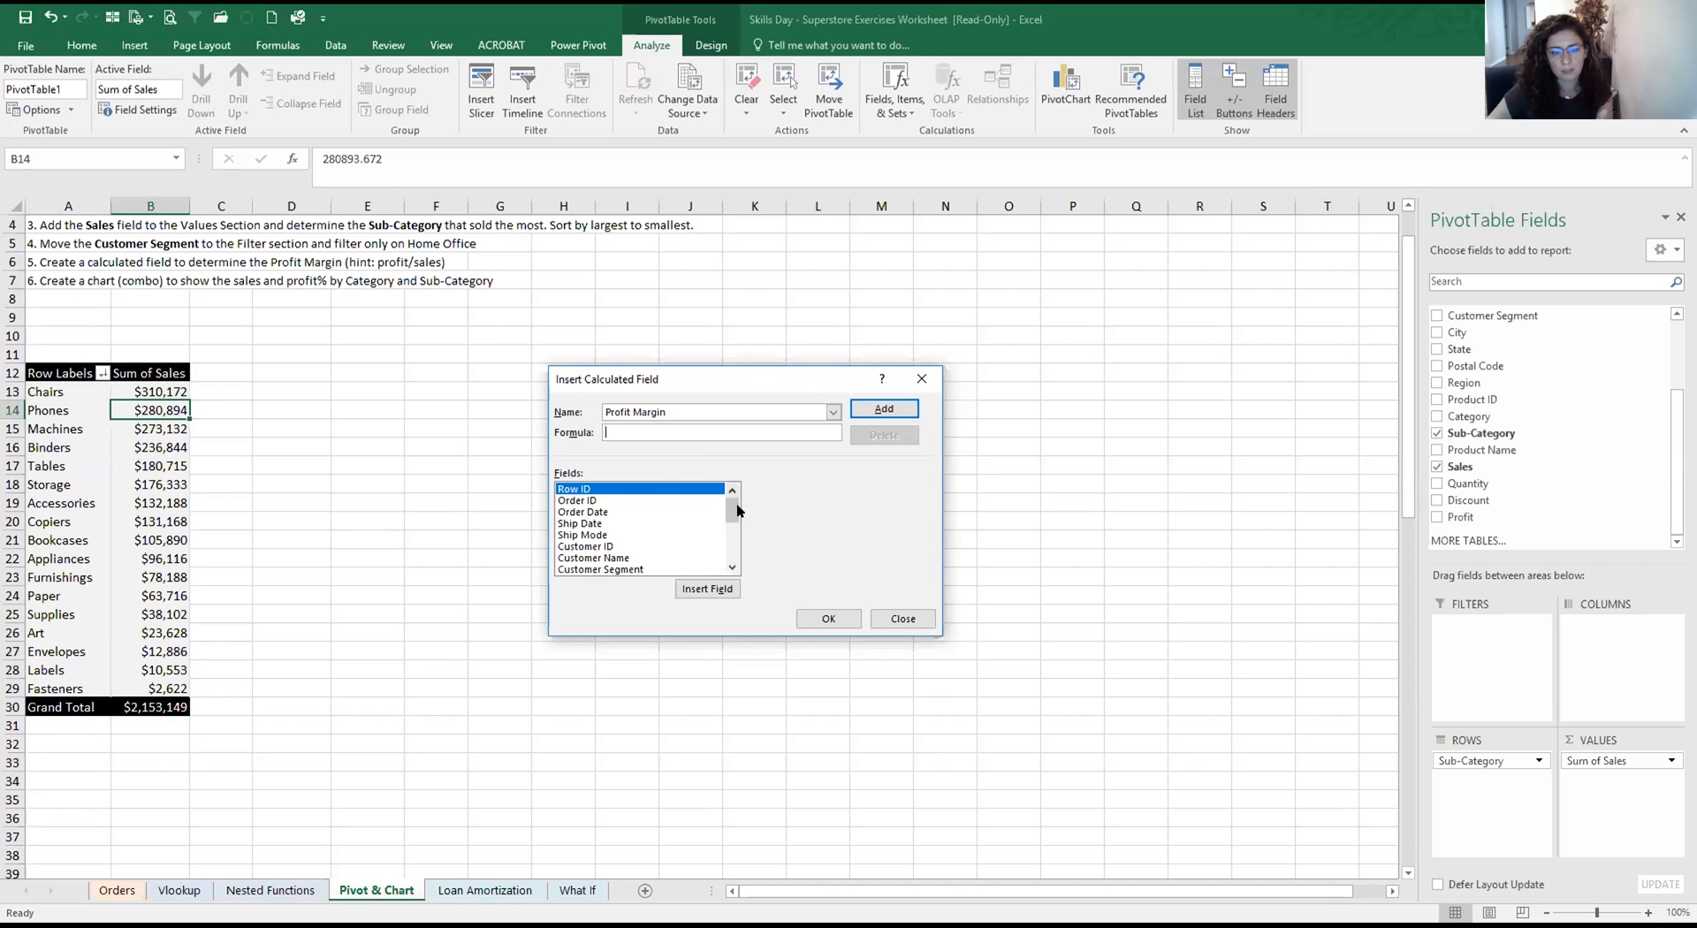
# Define the Profit Margin formula as Profit divided by Sales and add the calculated field to the pivot table
pyautogui.moveTo(734, 518); pyautogui.dragTo(739, 549)
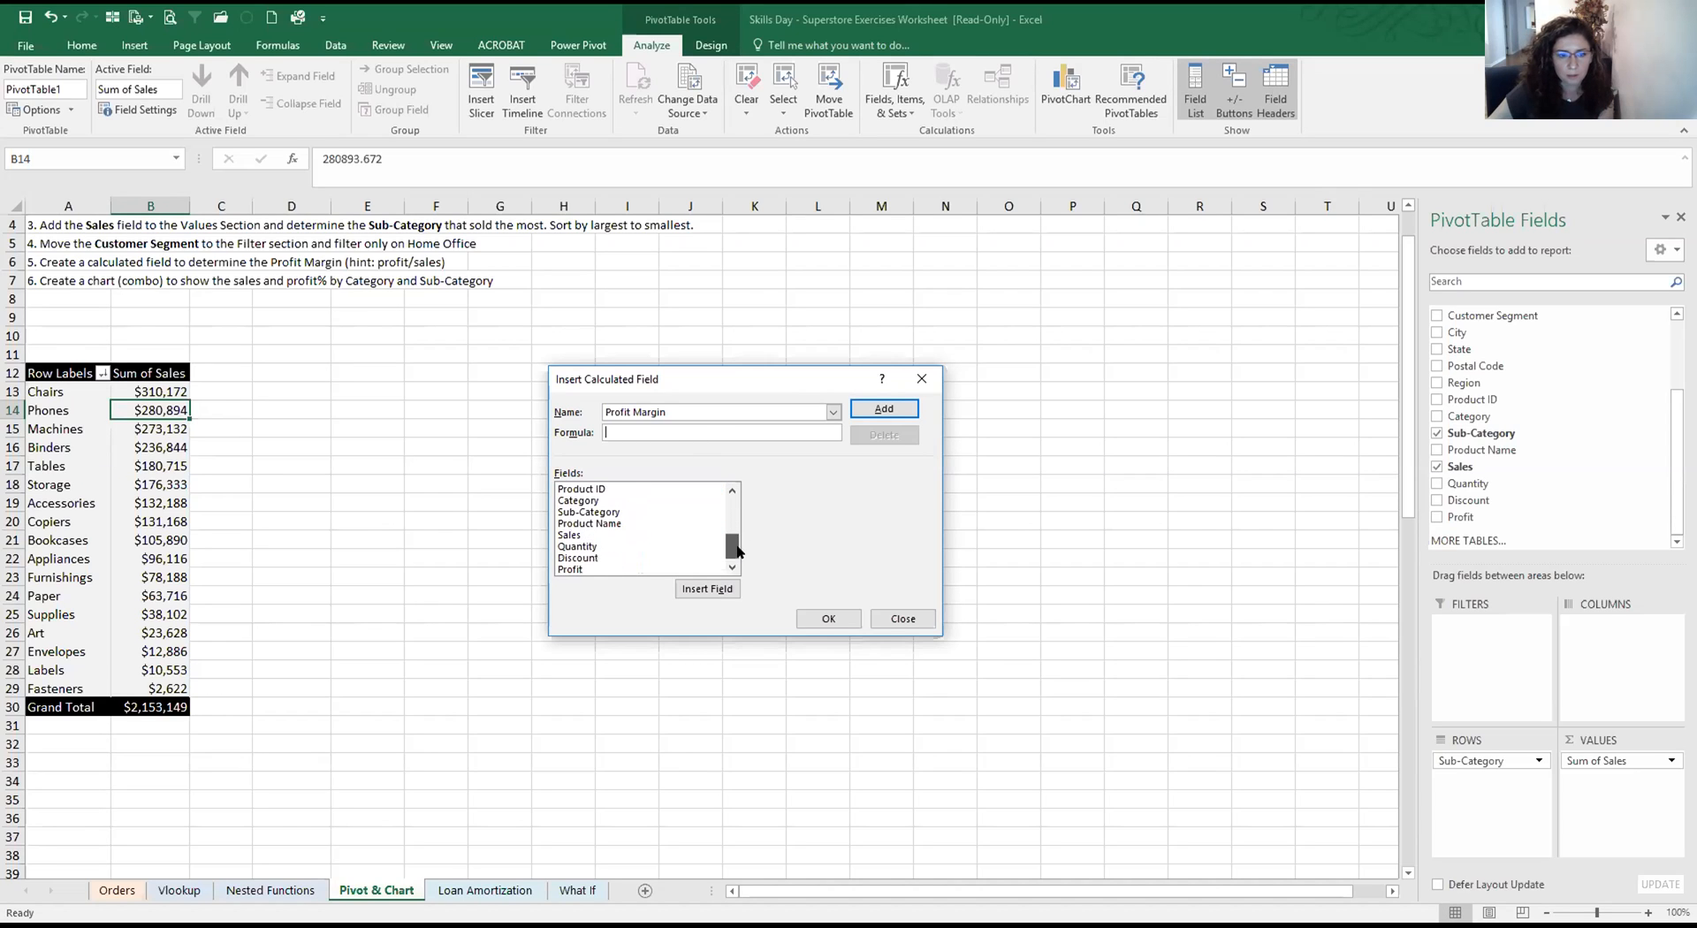
pyautogui.click(618, 569)
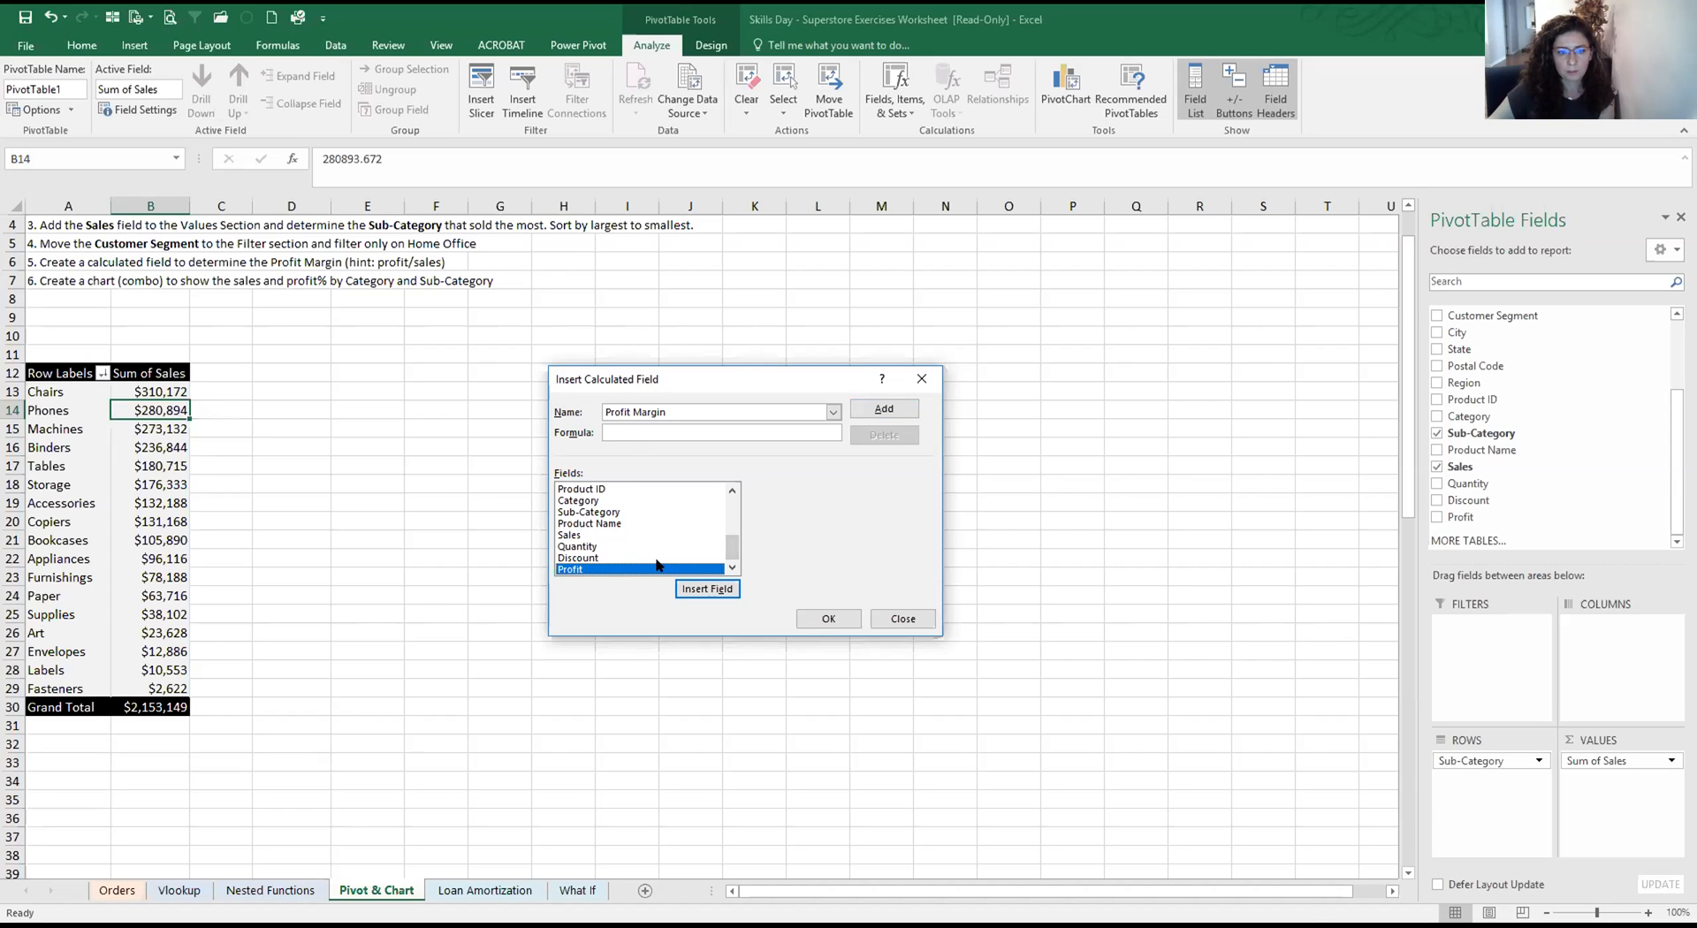
pyautogui.doubleClick(657, 566)
pyautogui.write('/')
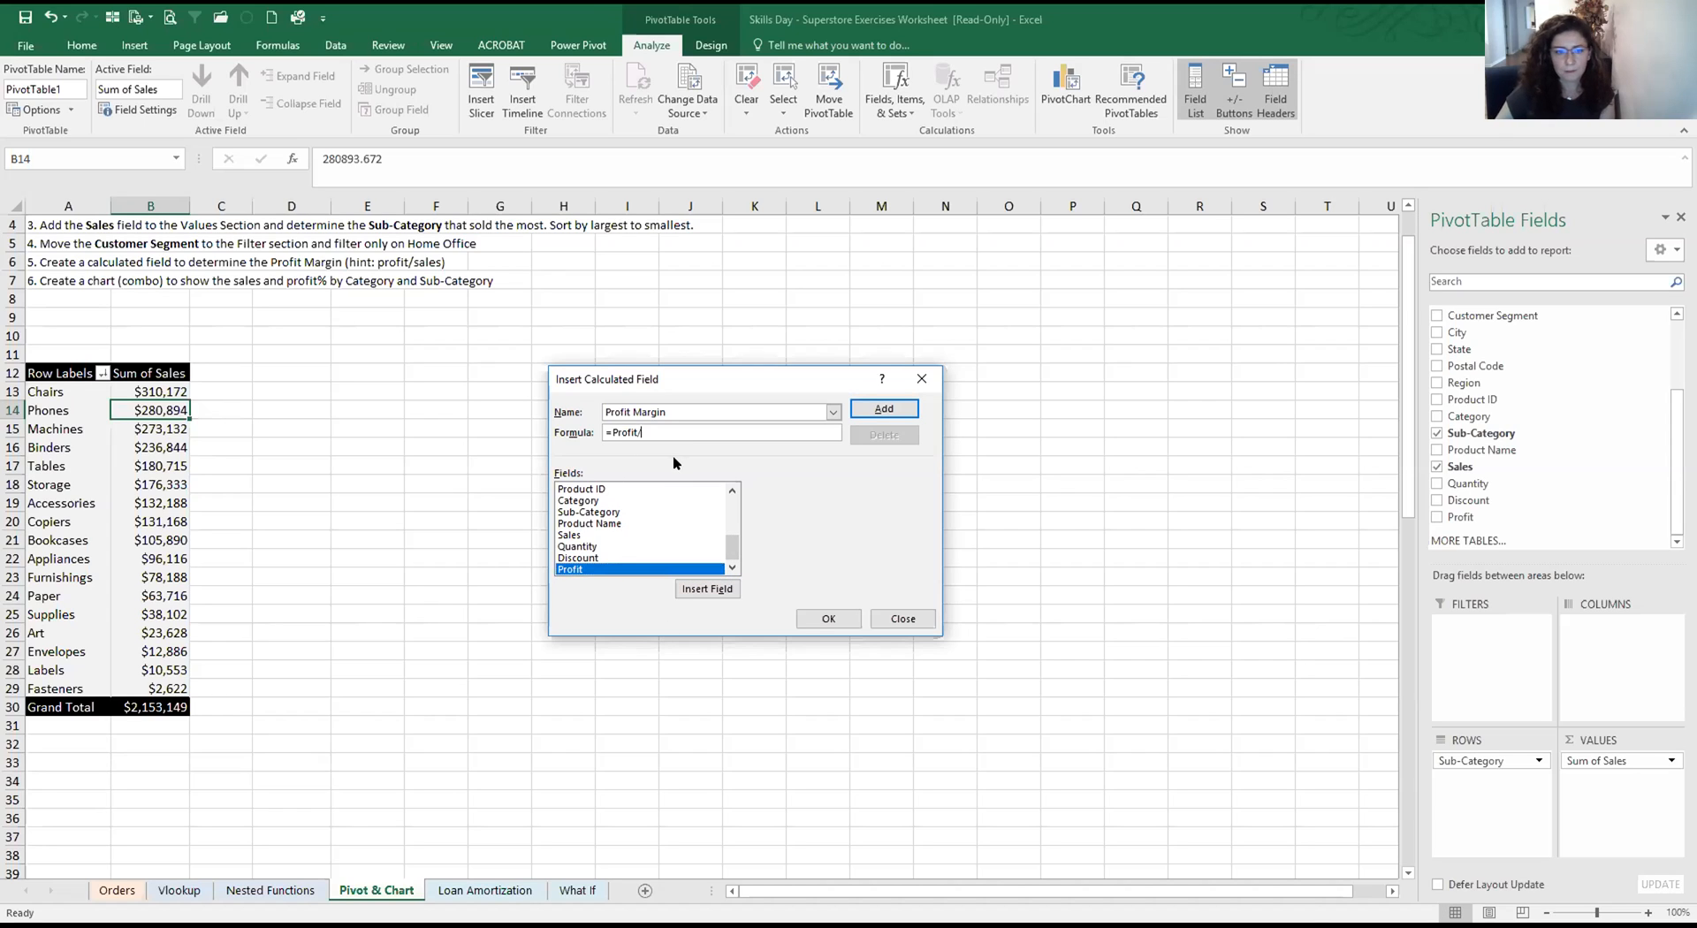
pyautogui.click(576, 536)
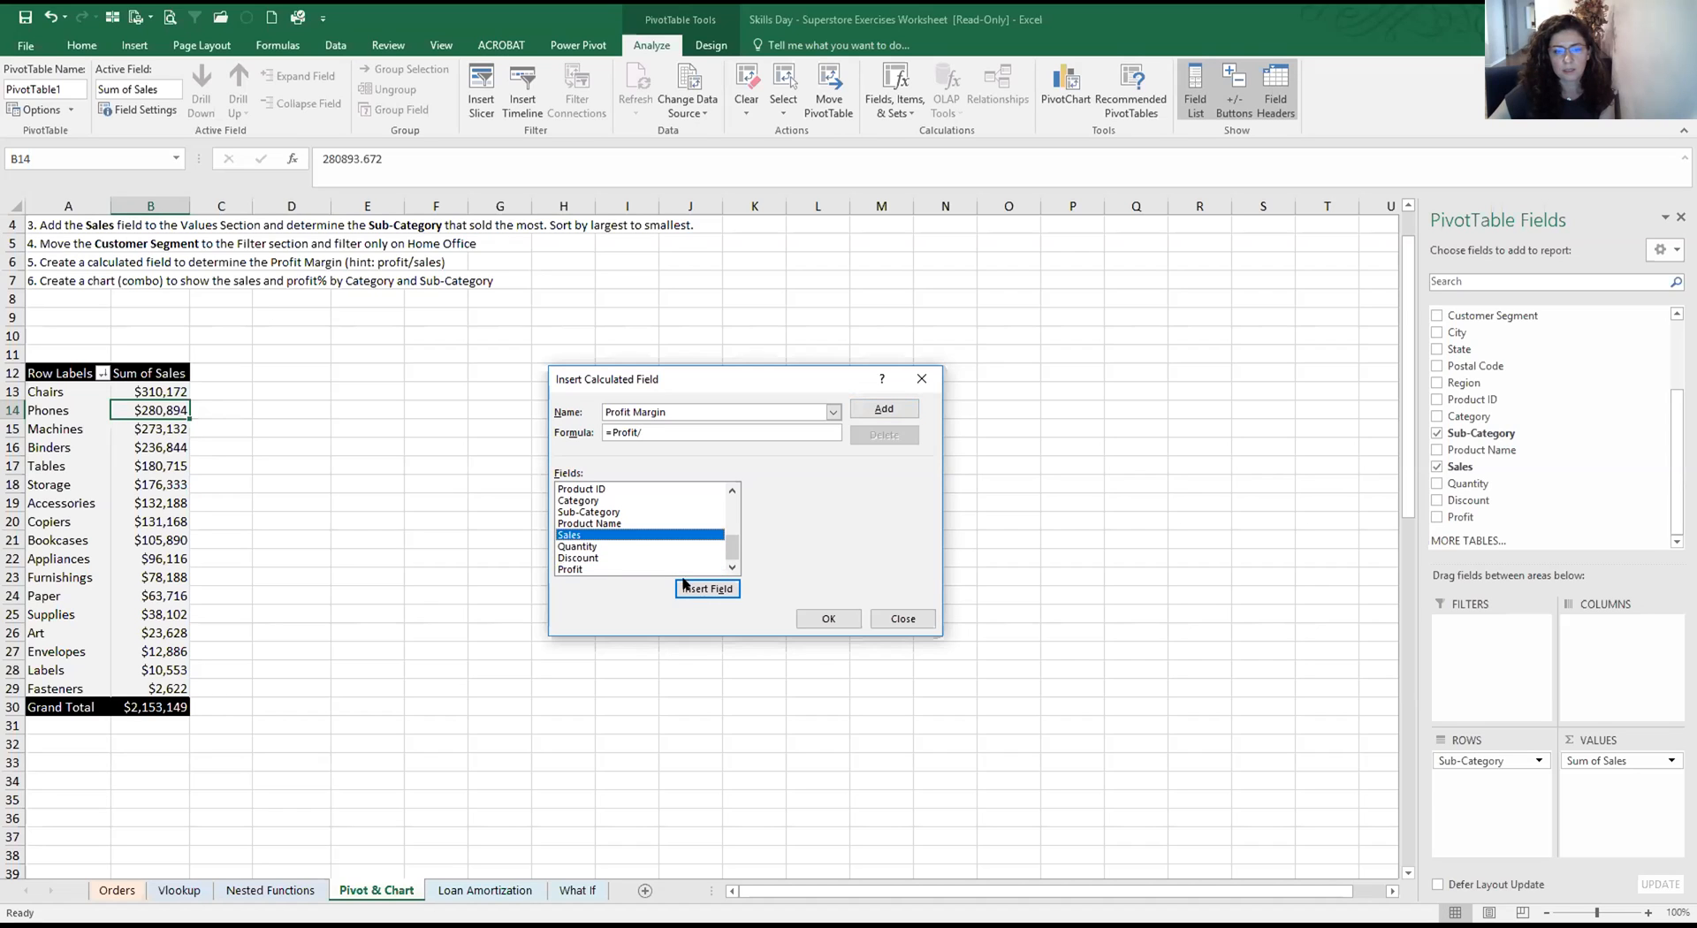
pyautogui.doubleClick(570, 535)
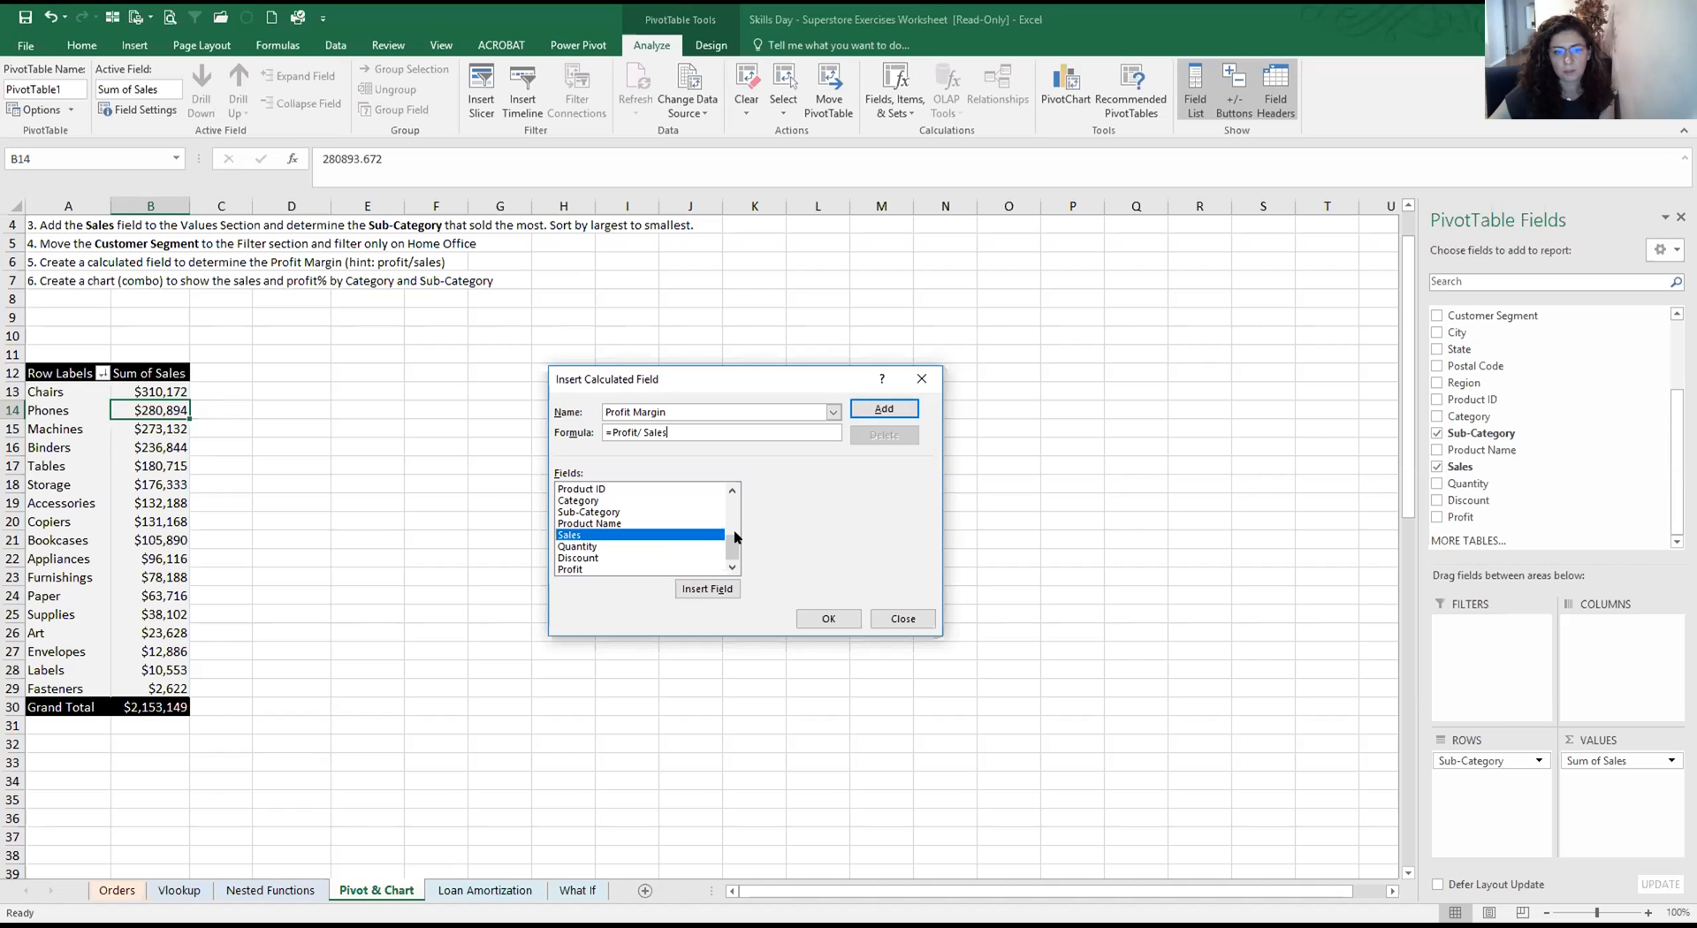
pyautogui.click(907, 409)
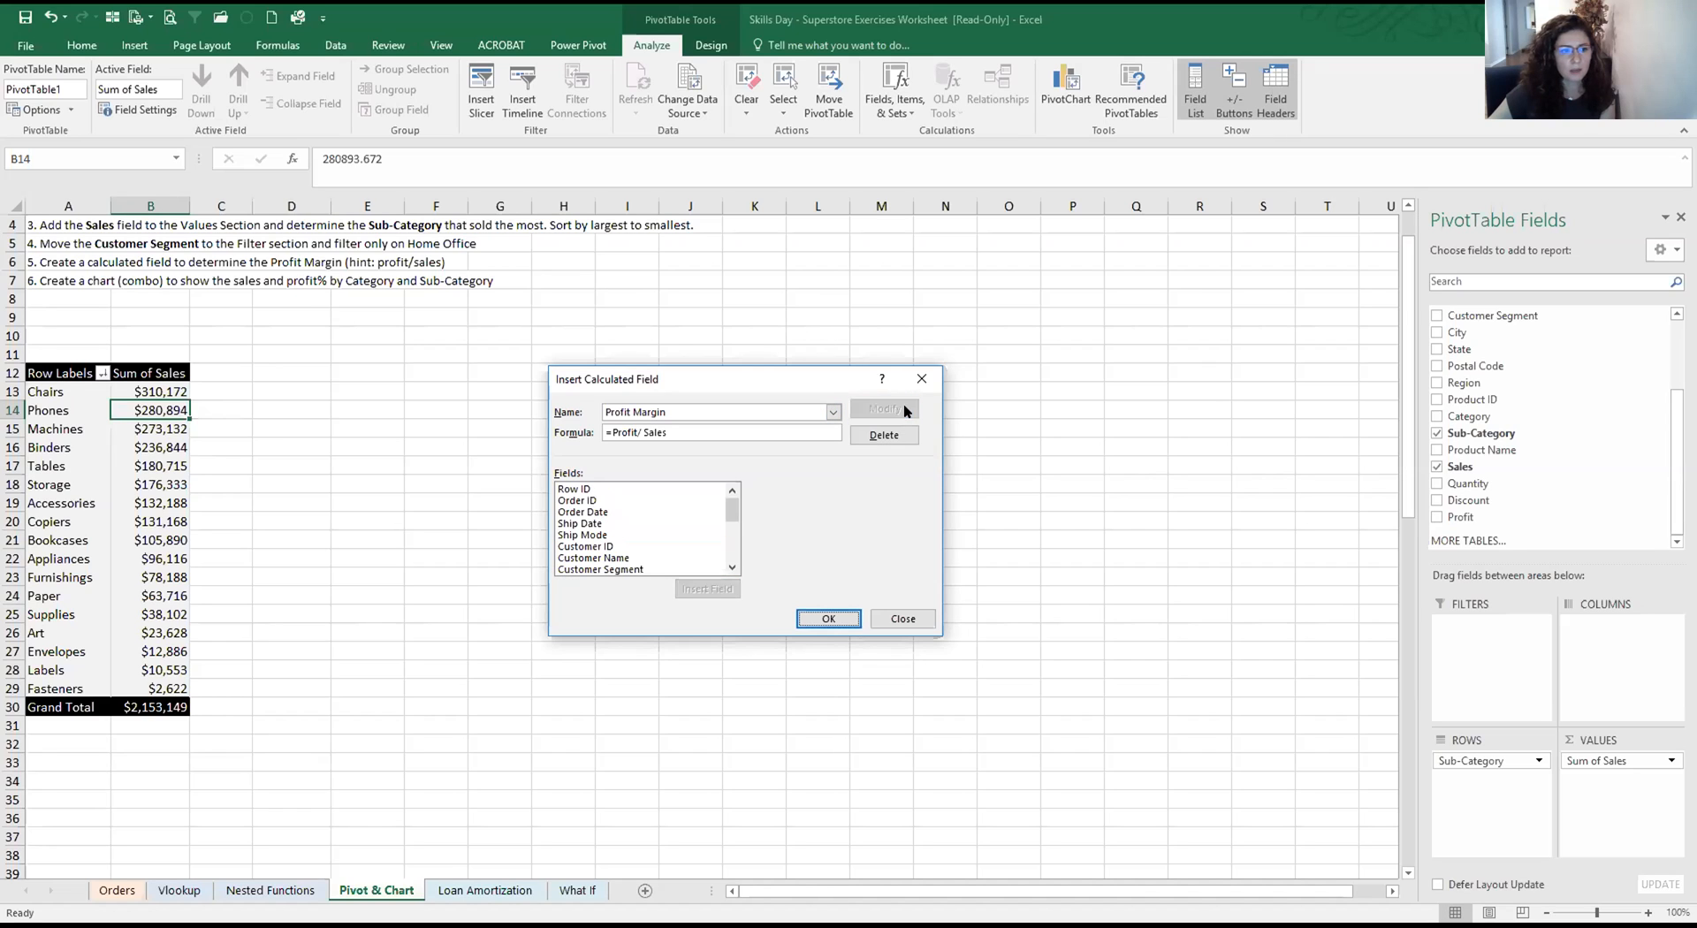
pyautogui.click(835, 618)
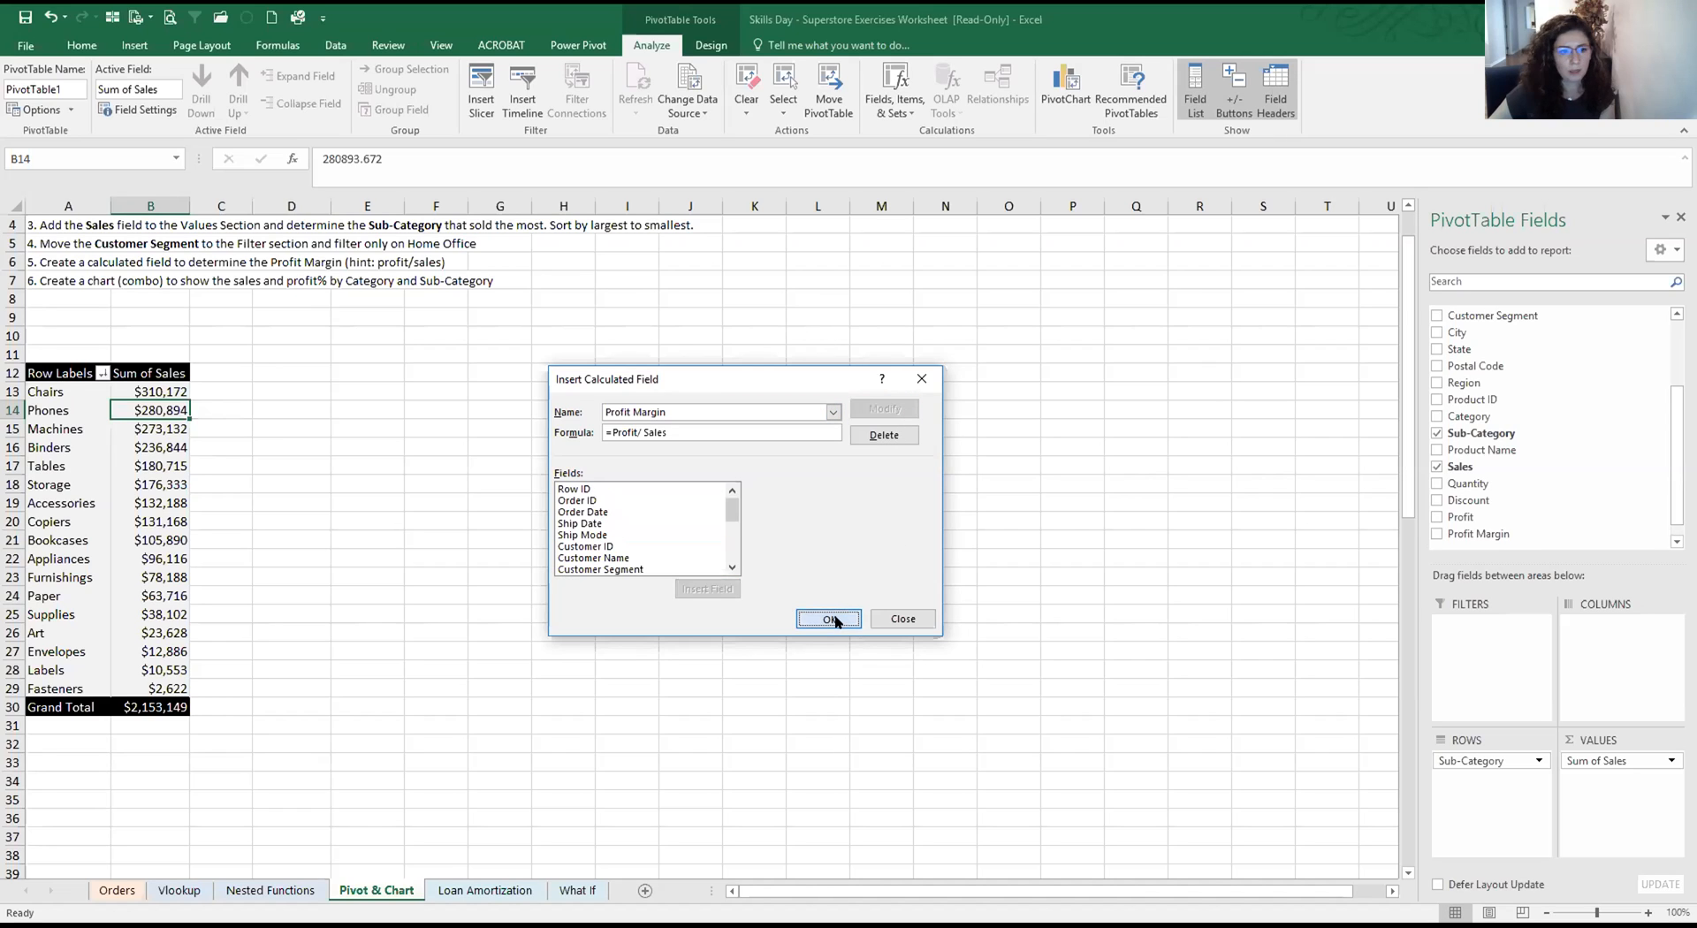
# Format the Sum of Profit Margin values in the pivot table as Percentage with 2 decimal places
pyautogui.click(300, 386)
pyautogui.click(274, 522)
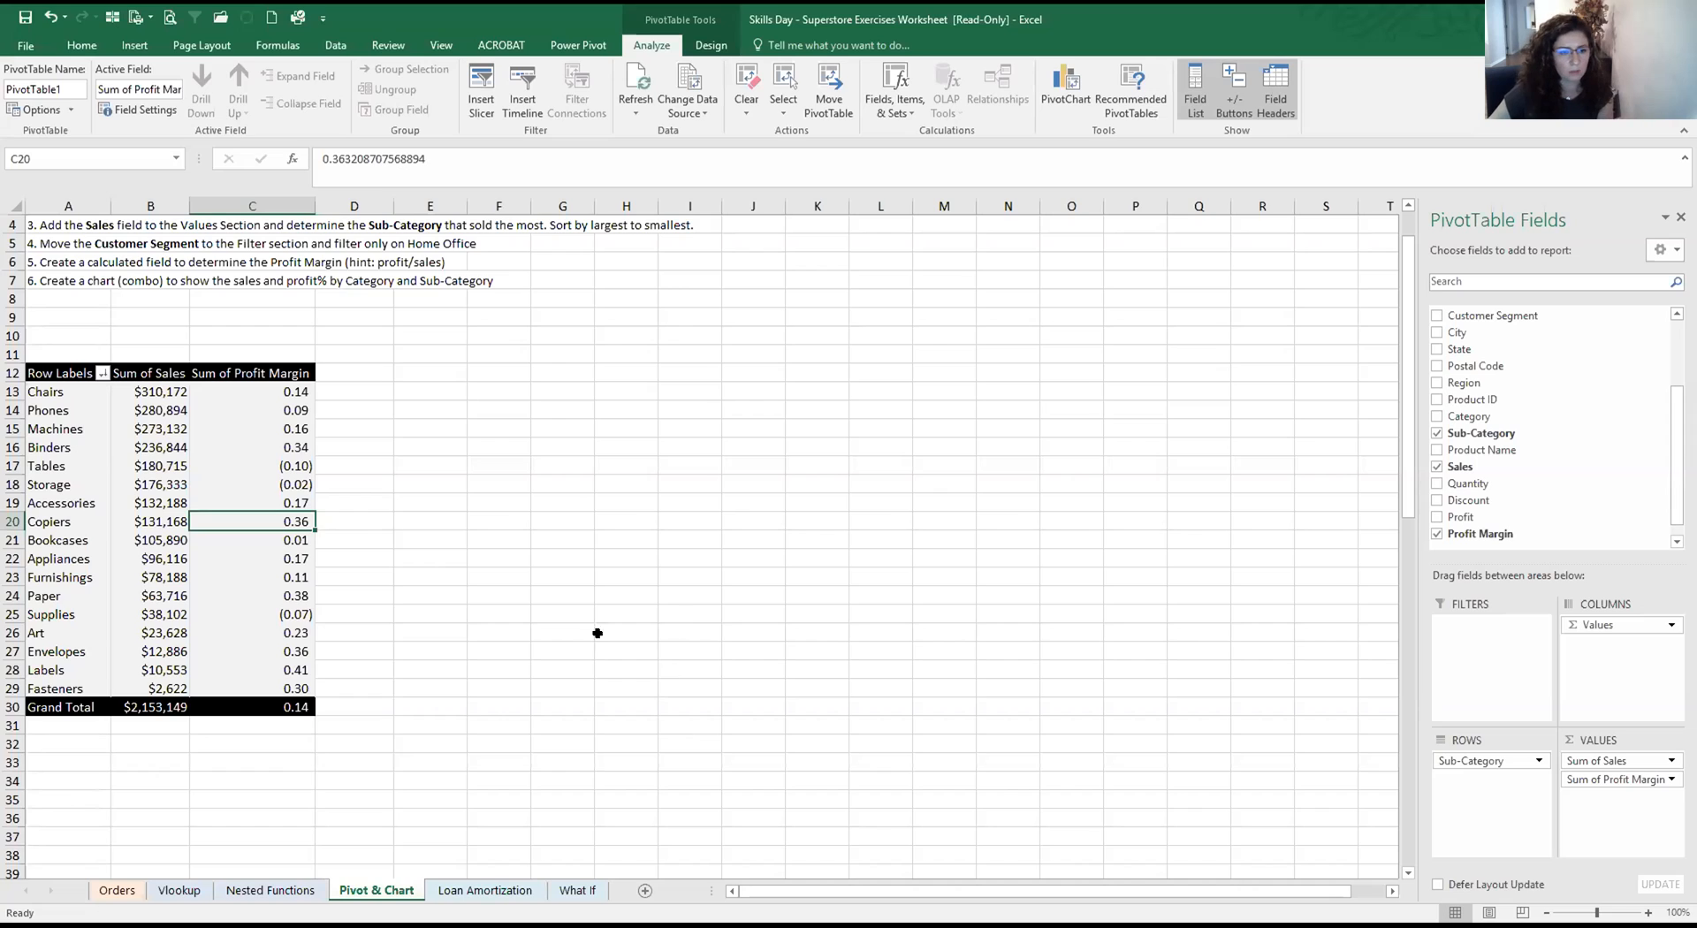
pyautogui.click(1624, 778)
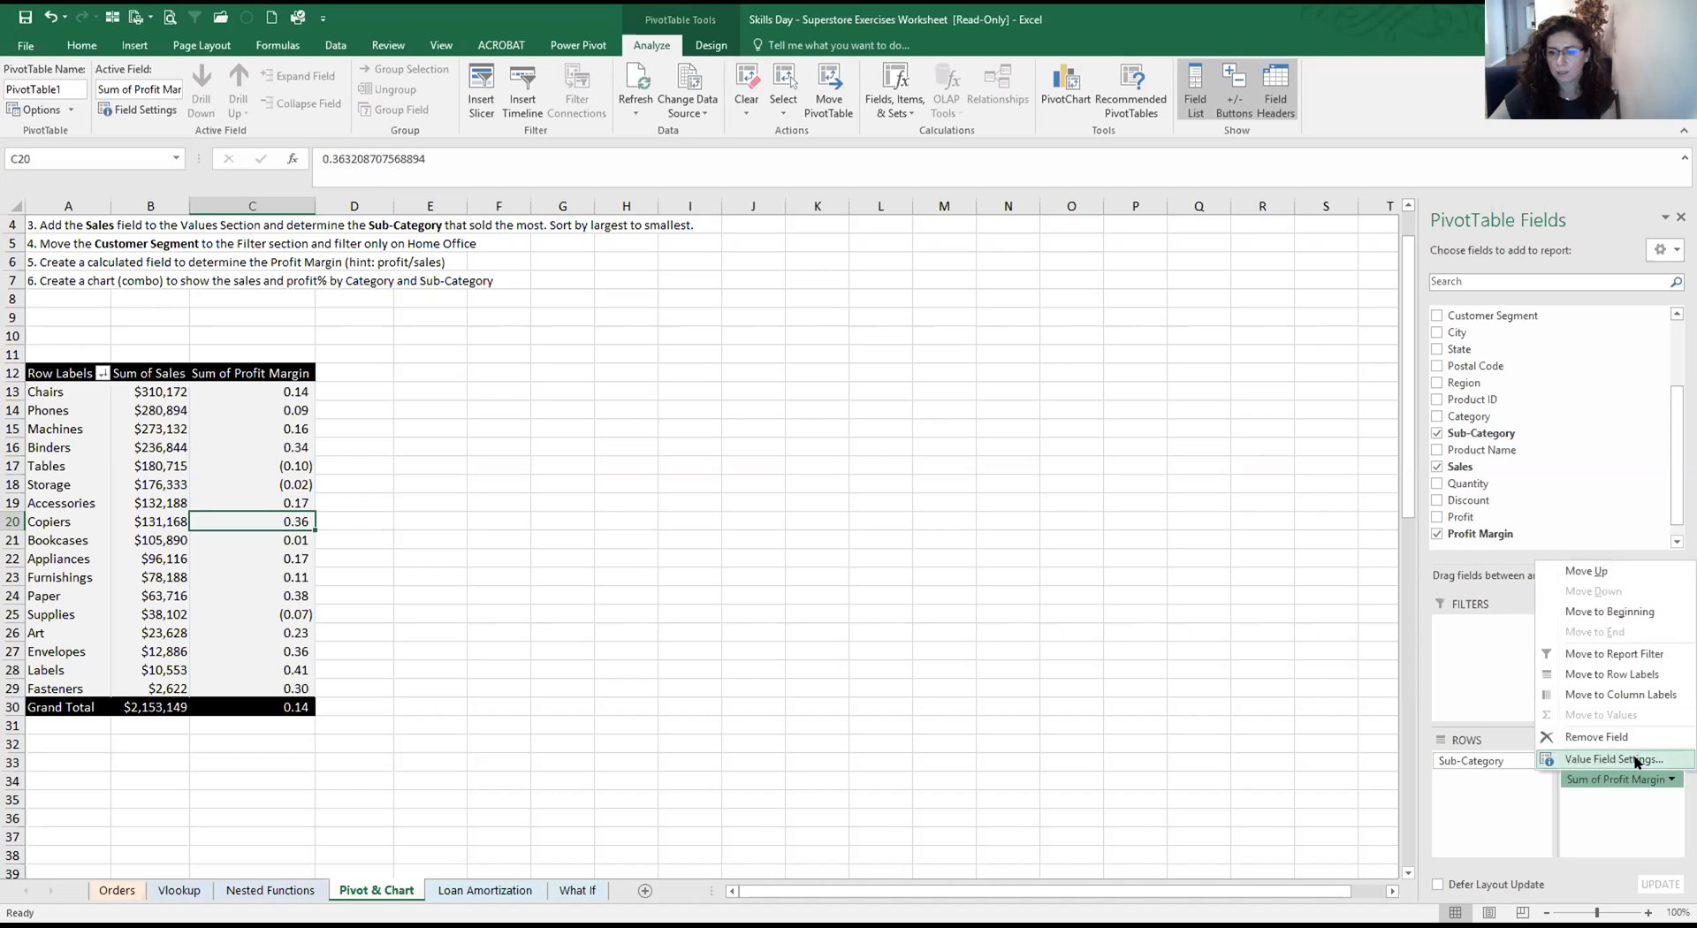
pyautogui.click(1634, 760)
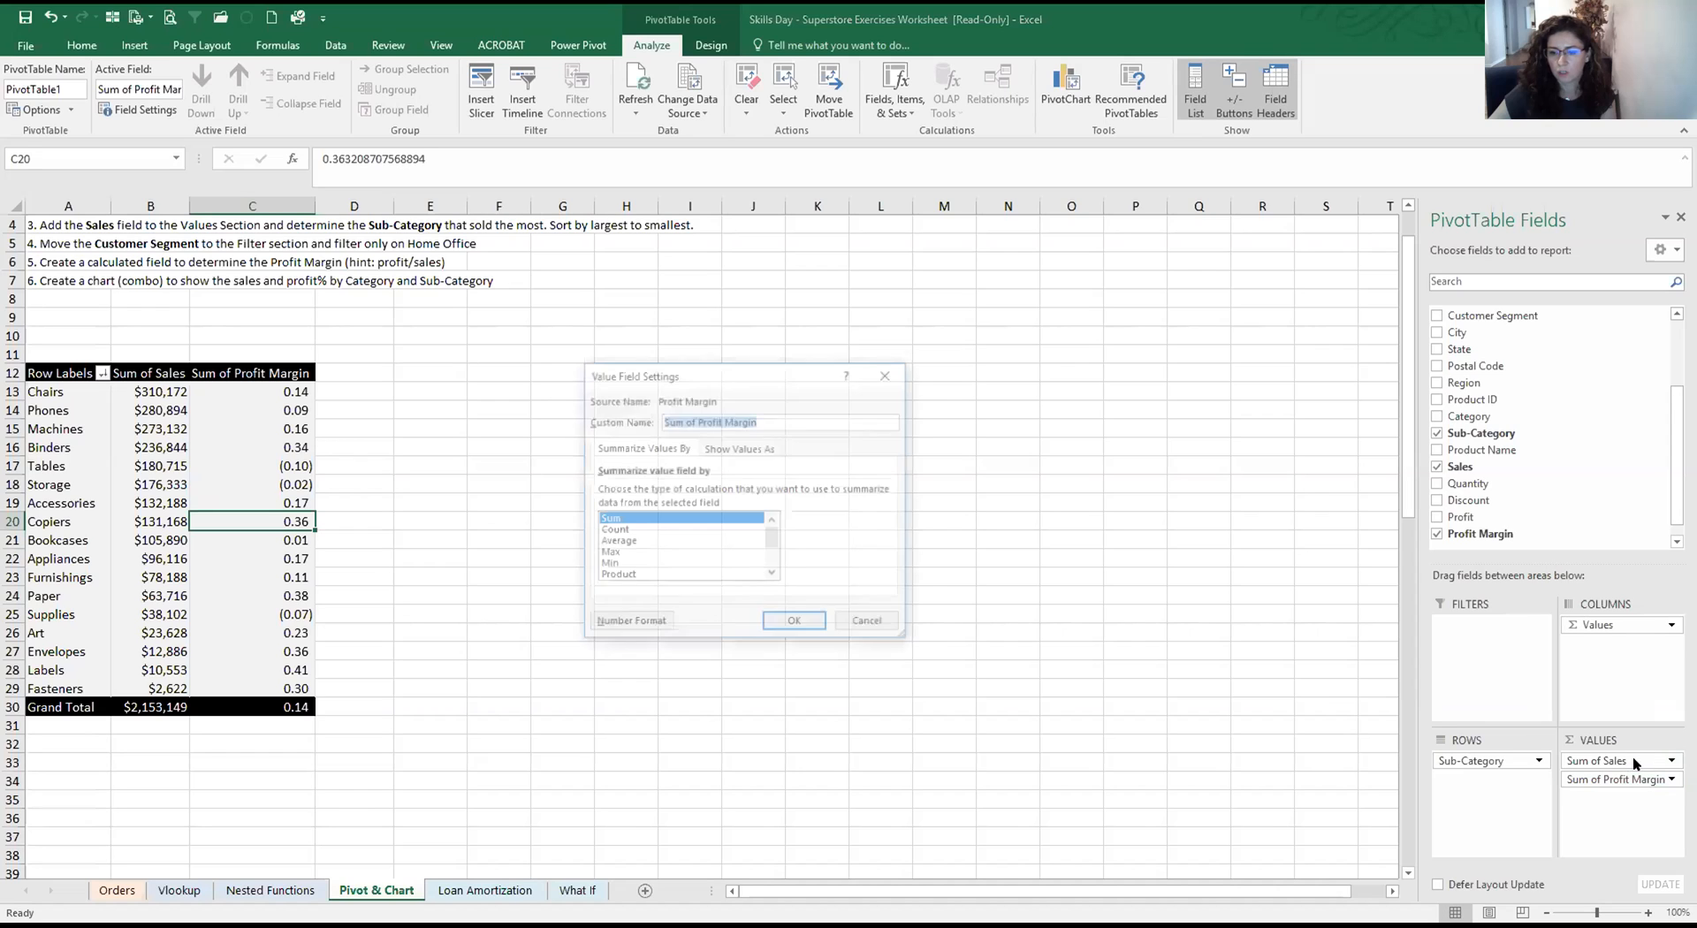
pyautogui.click(615, 626)
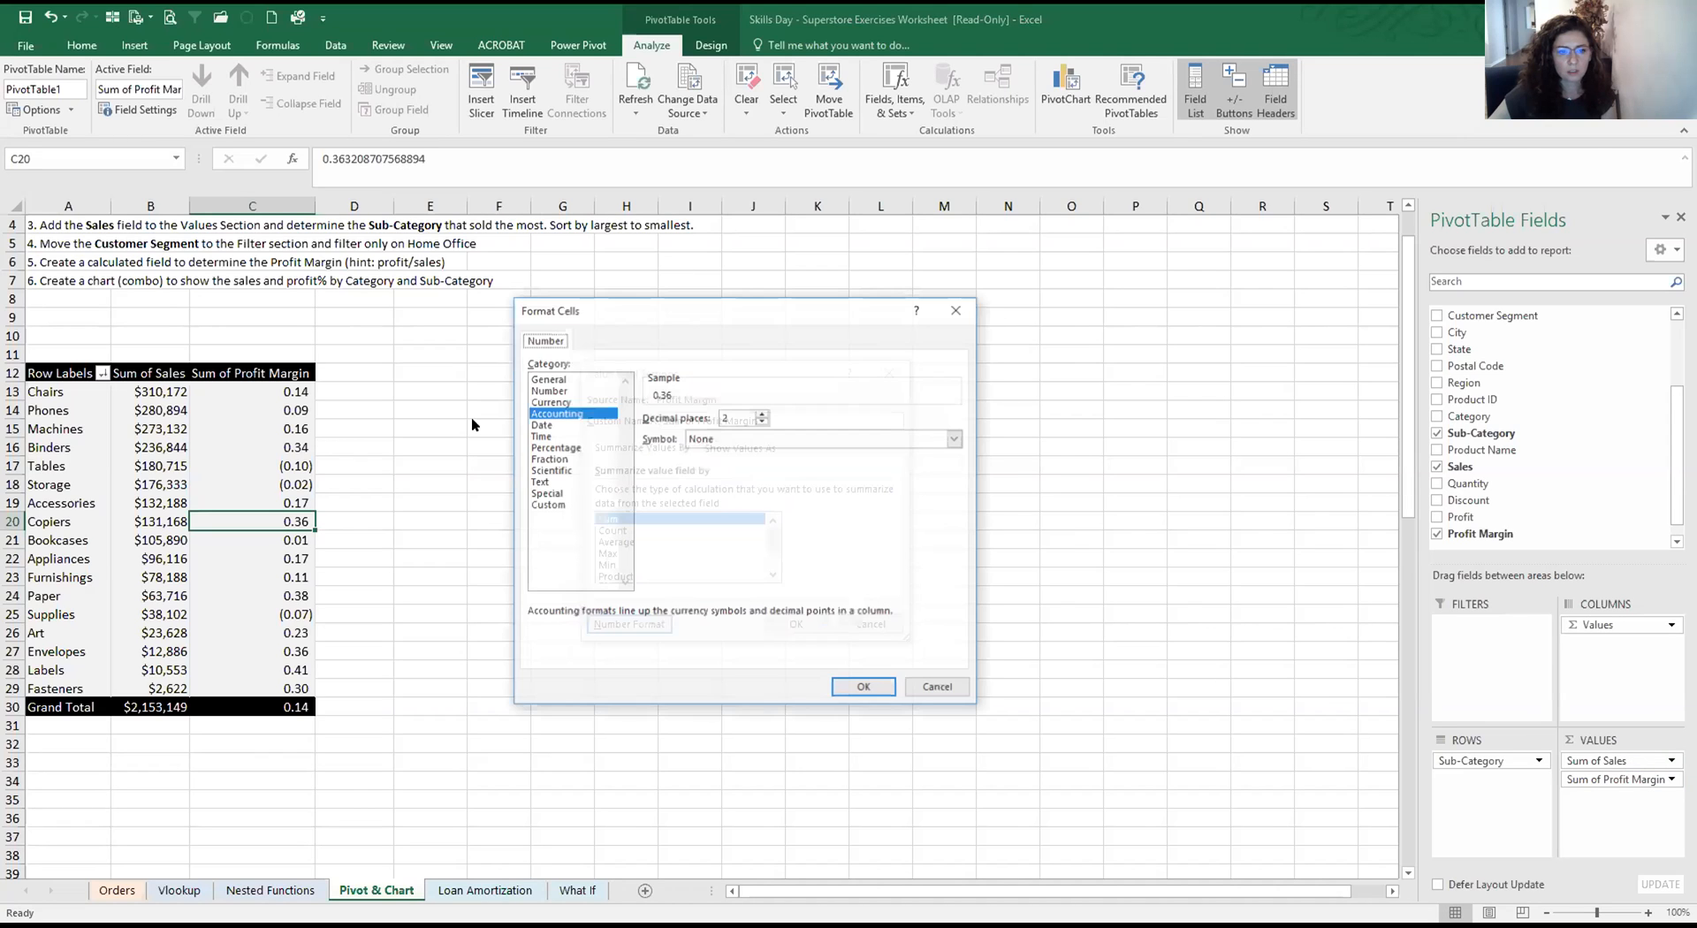
pyautogui.click(556, 447)
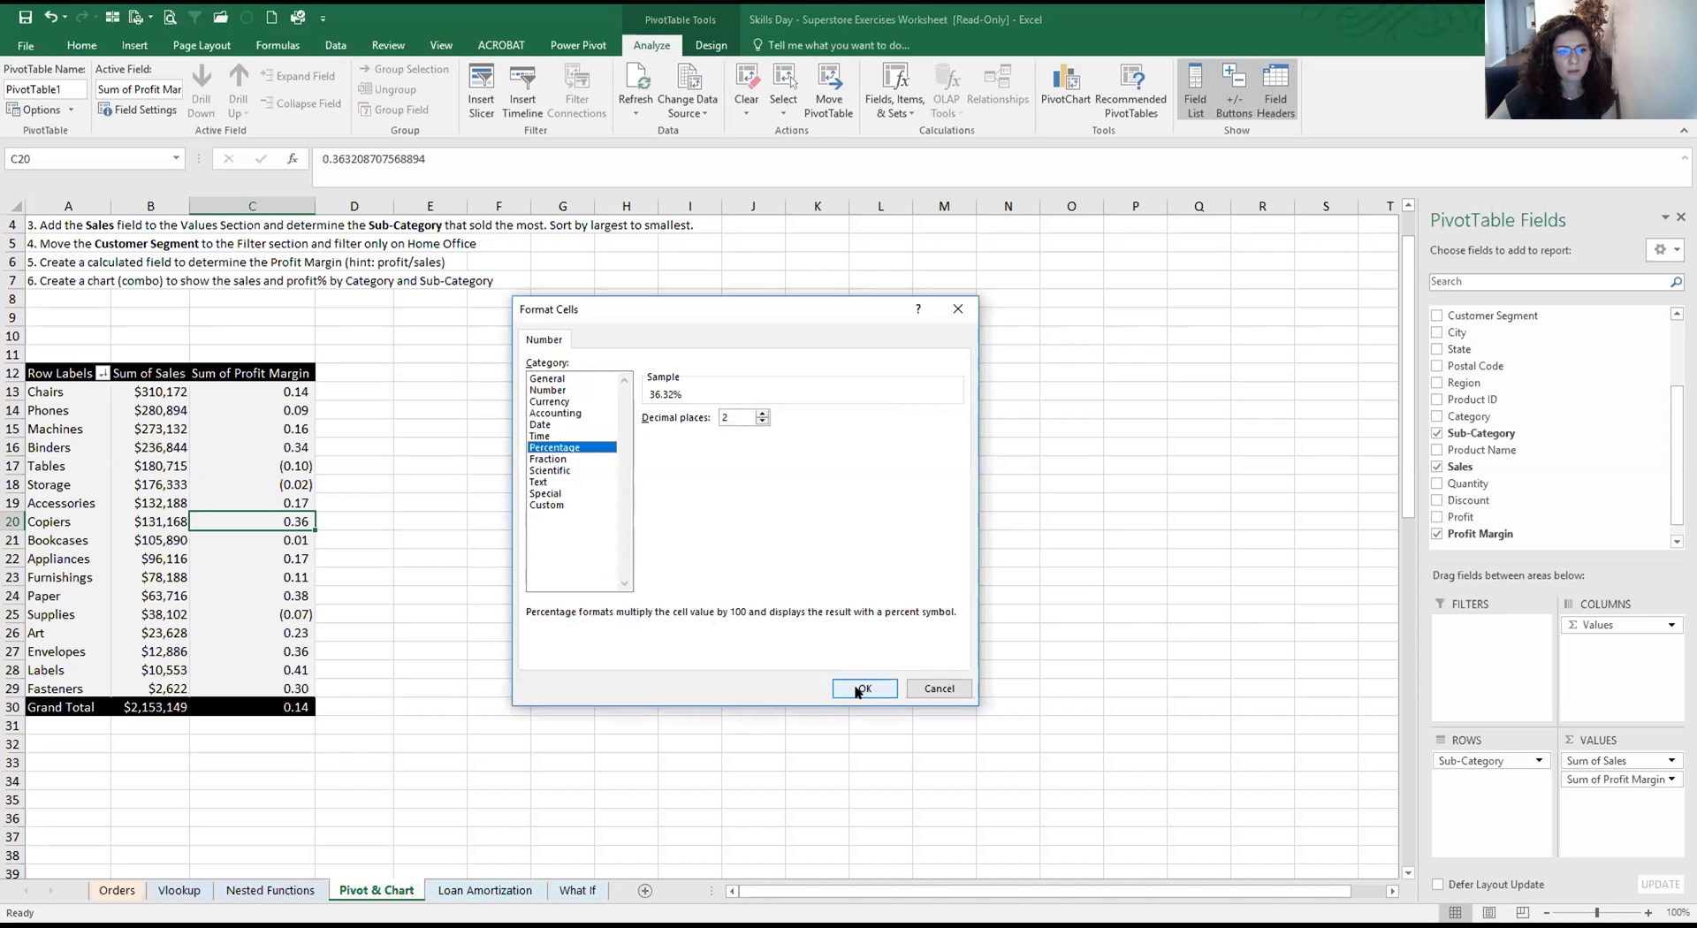
pyautogui.press('Return')
pyautogui.press('Return')
pyautogui.click(297, 392)
pyautogui.moveTo(297, 392); pyautogui.dragTo(296, 691)
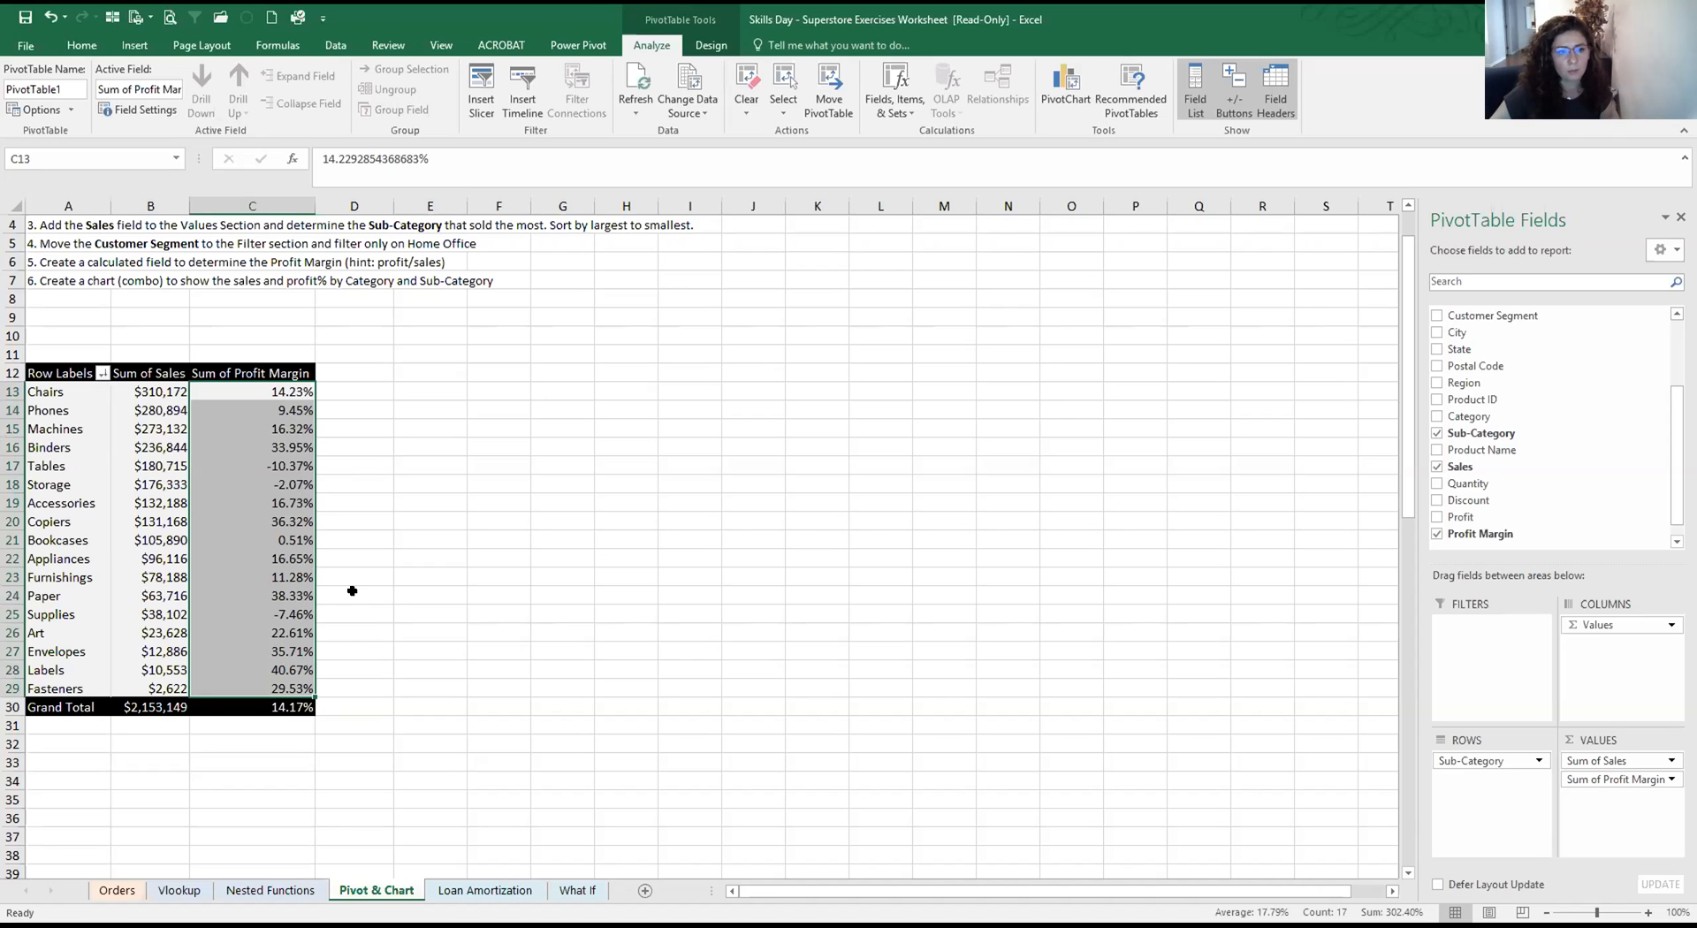
pyautogui.click(246, 429)
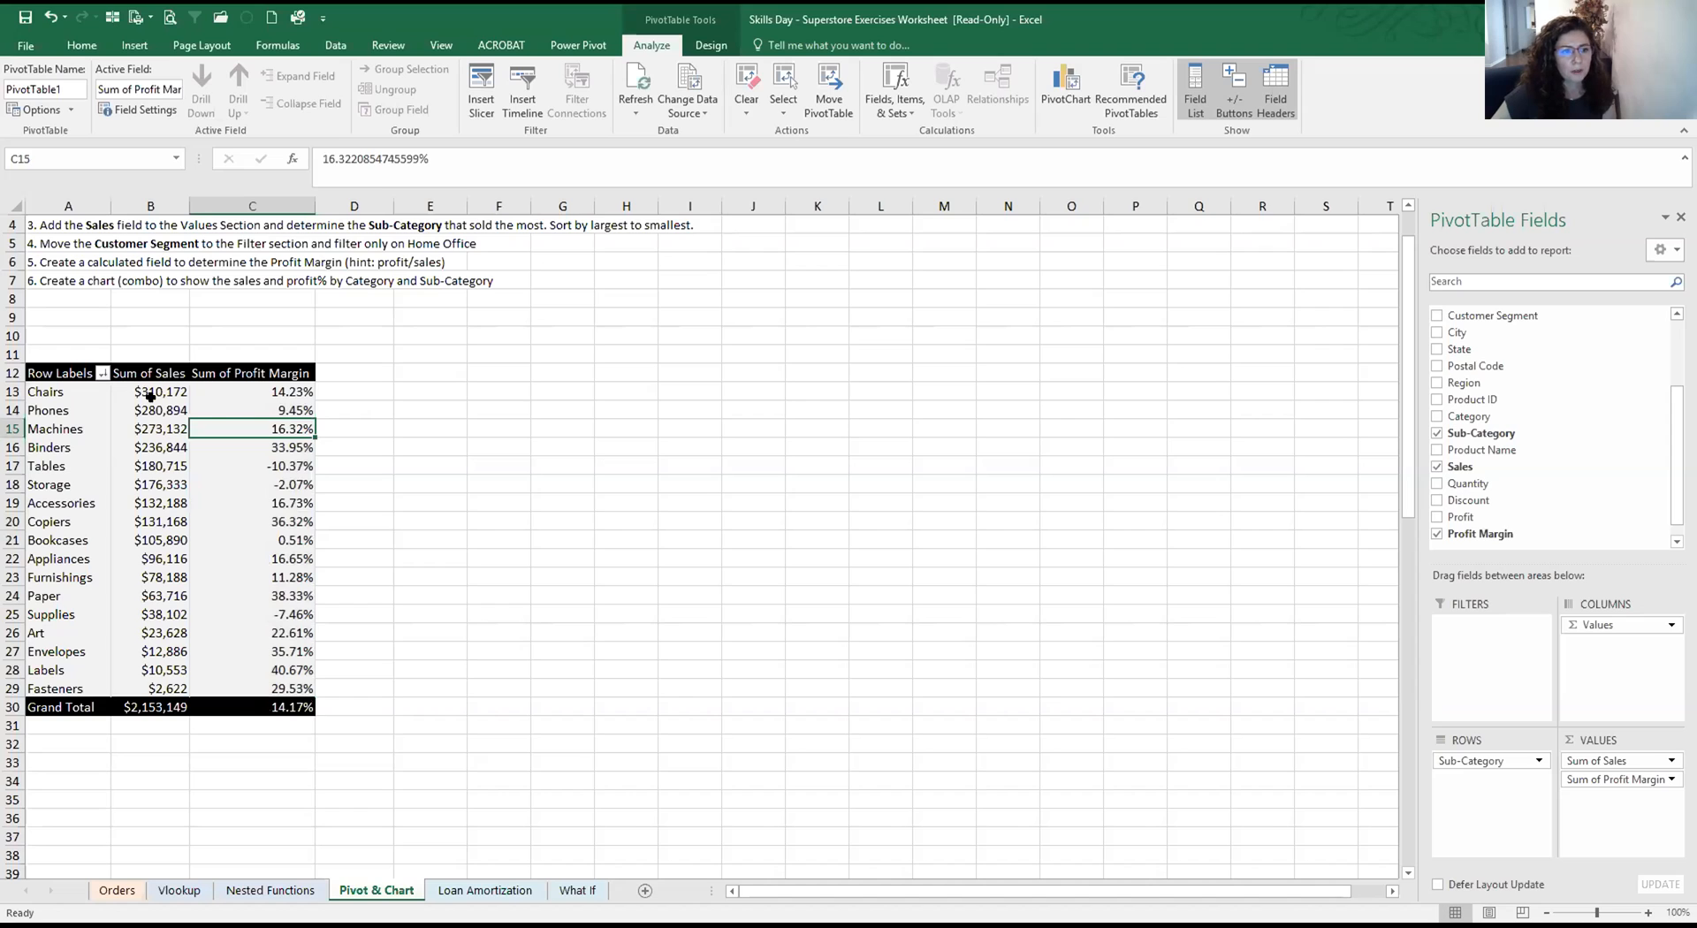
# Add the Customer Segment field to the pivot table rows and place it above Sub-Category
pyautogui.scroll(1, 202, 309)
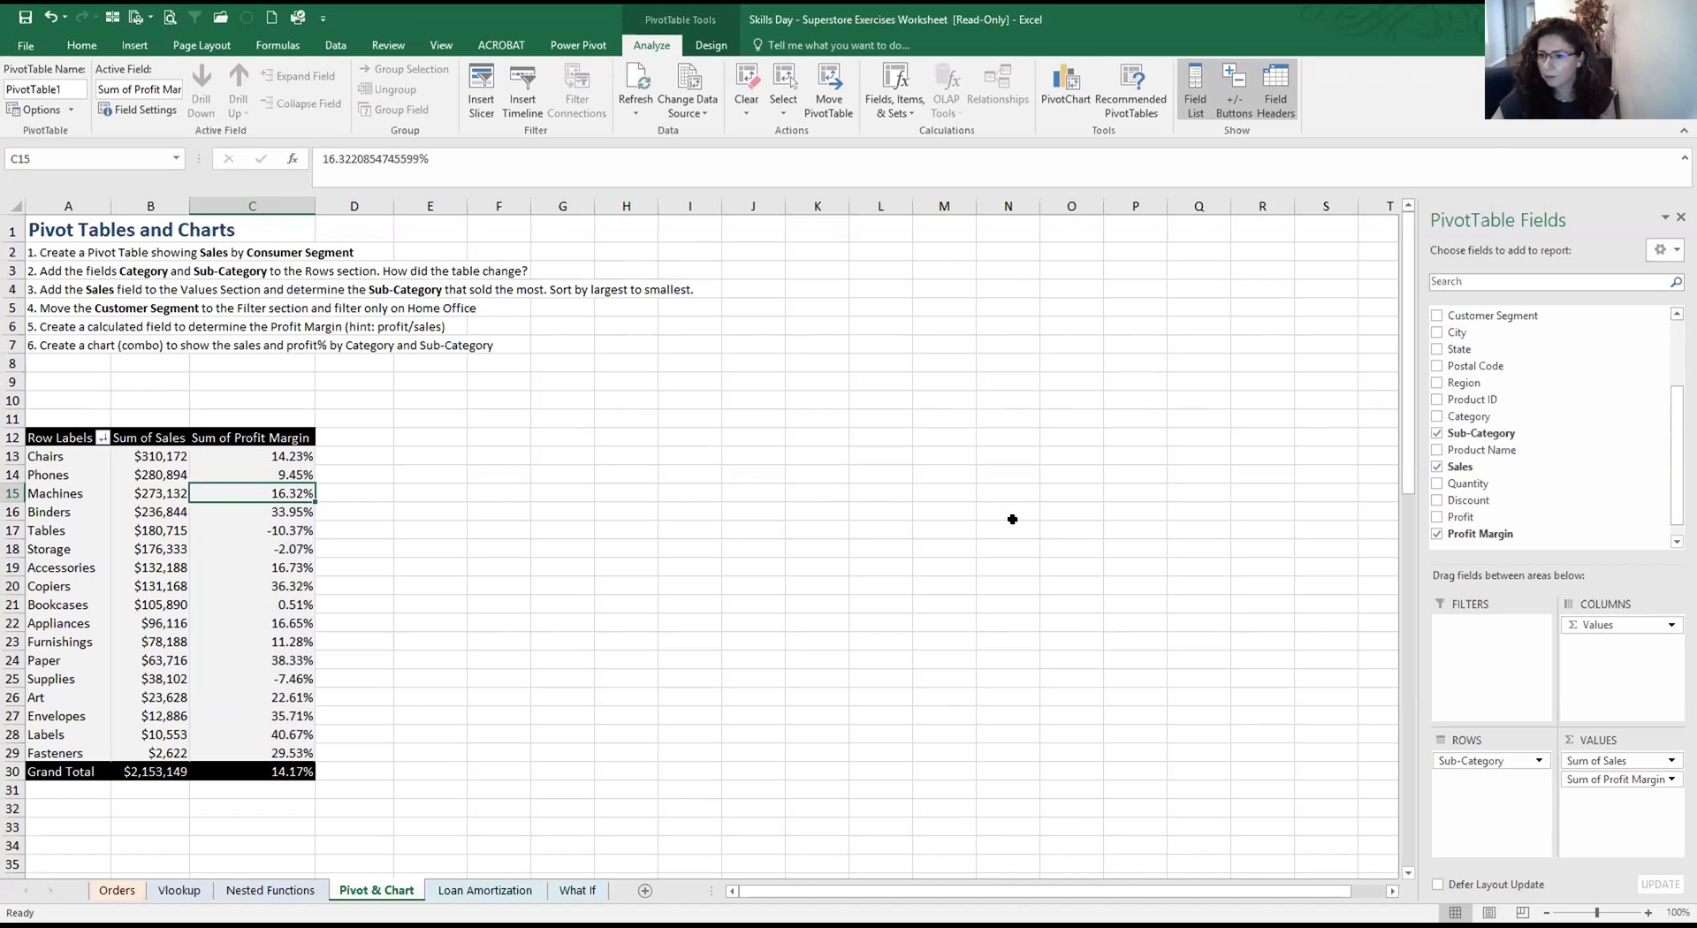
pyautogui.moveTo(1483, 448); pyautogui.dragTo(1506, 756)
pyautogui.moveTo(1450, 366); pyautogui.dragTo(1480, 780)
pyautogui.moveTo(1482, 517); pyautogui.dragTo(1483, 753)
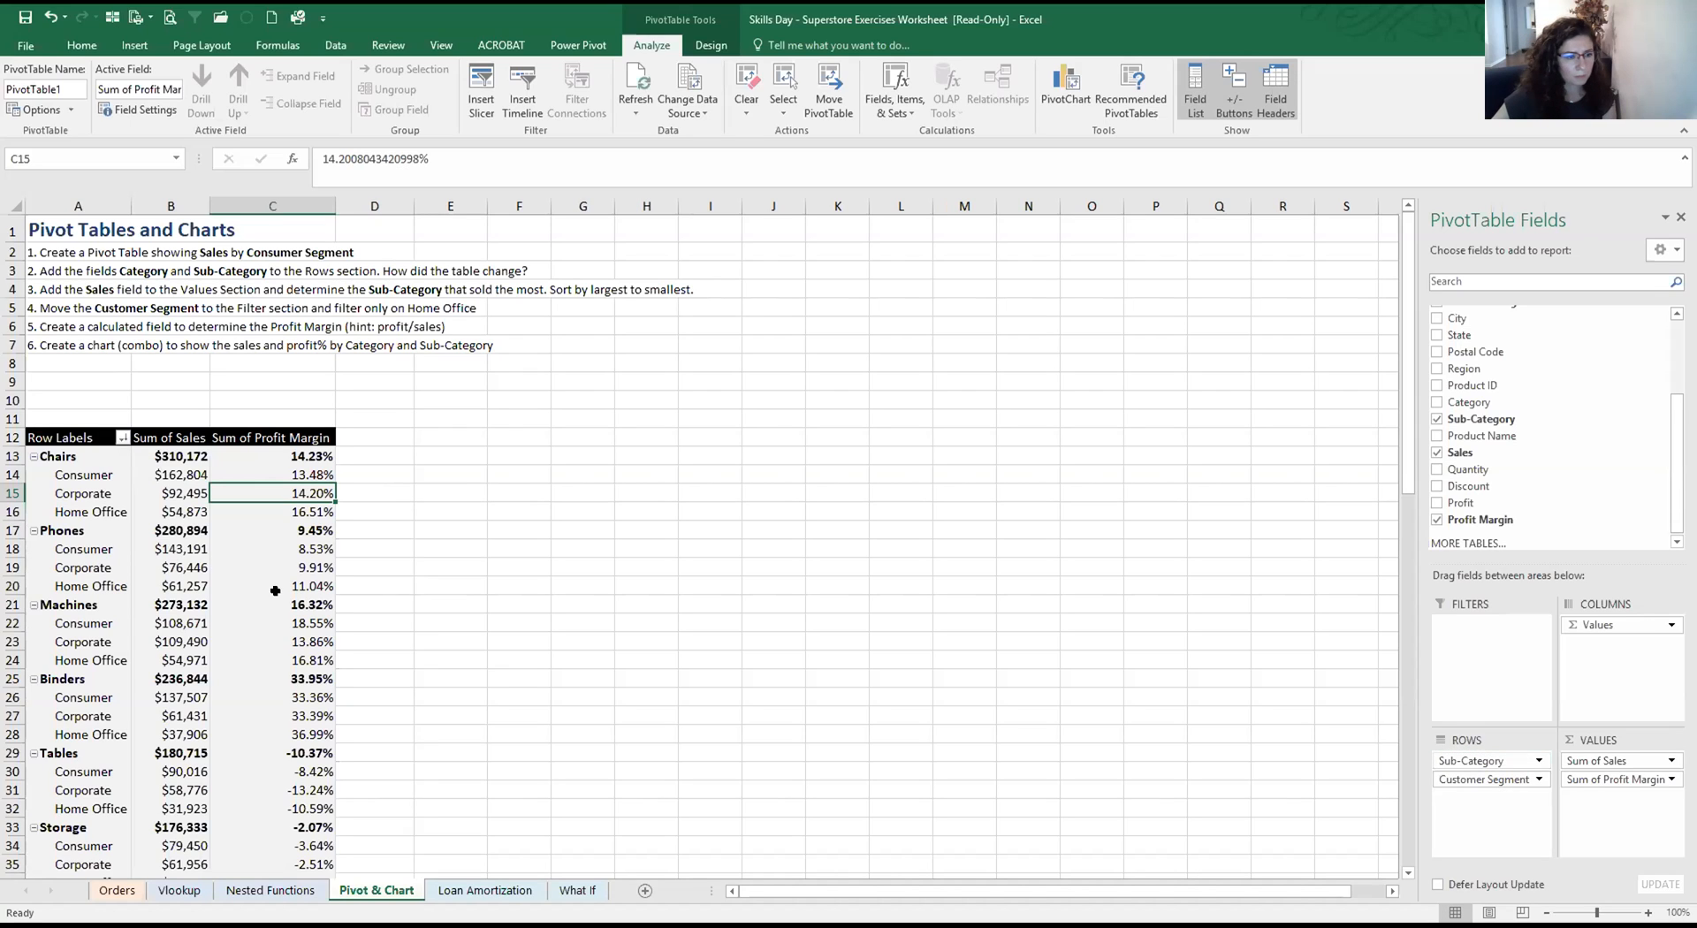
pyautogui.moveTo(1509, 776); pyautogui.dragTo(1510, 750)
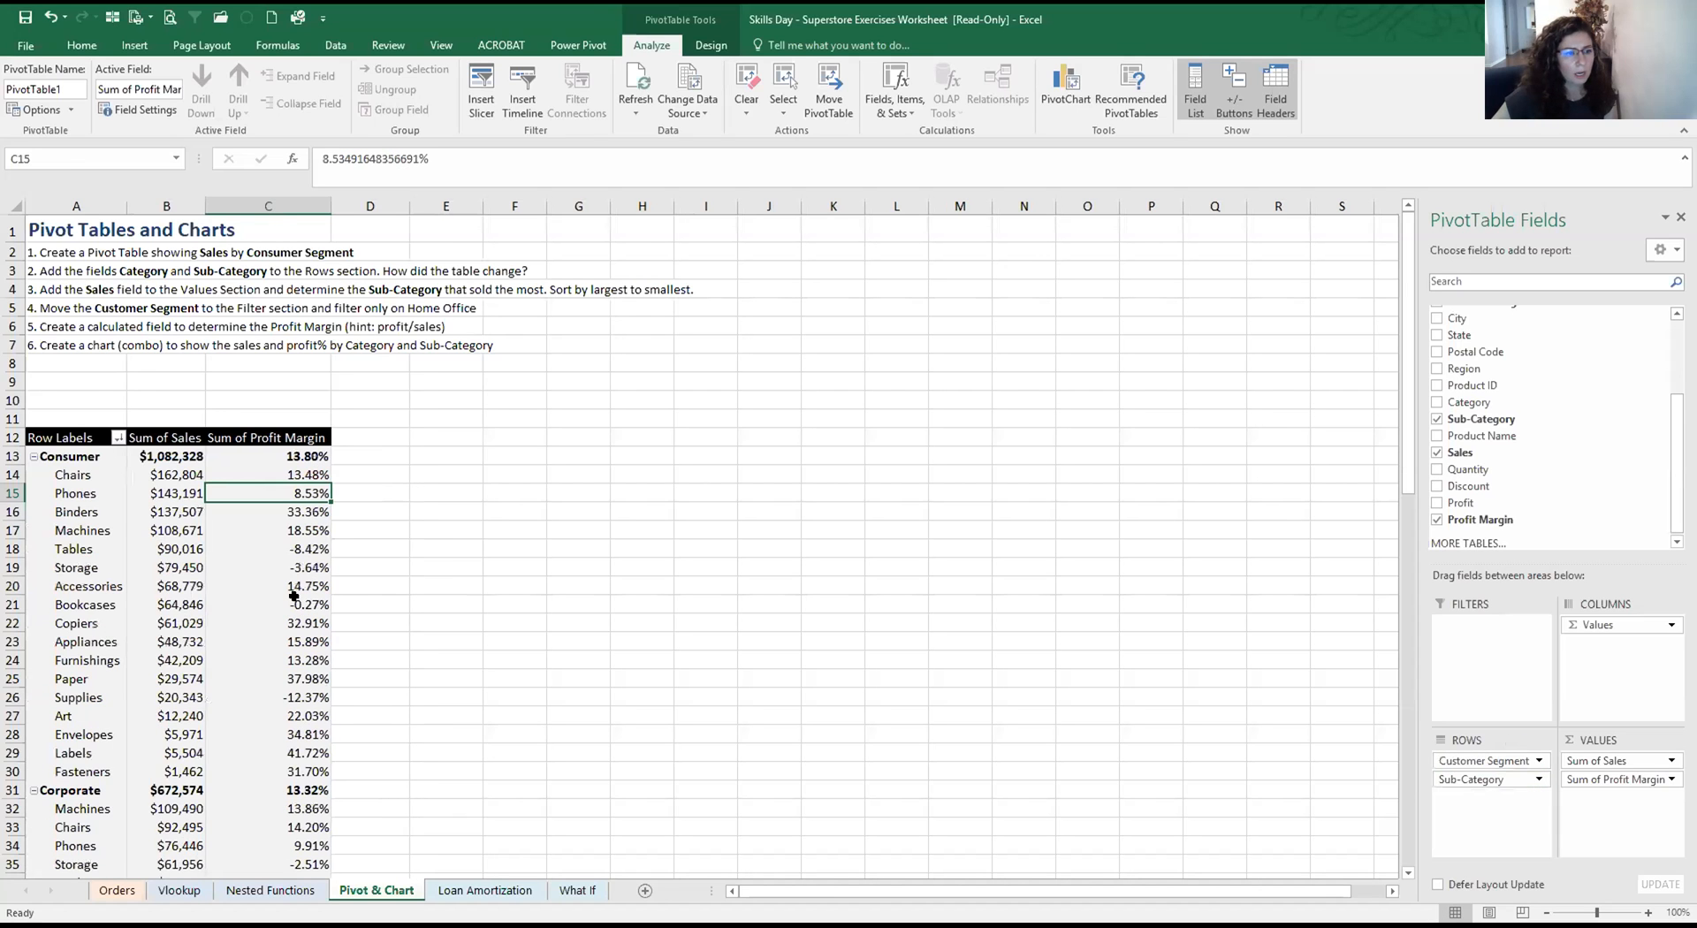
pyautogui.scroll(-1, 265, 548)
pyautogui.scroll(1, 226, 519)
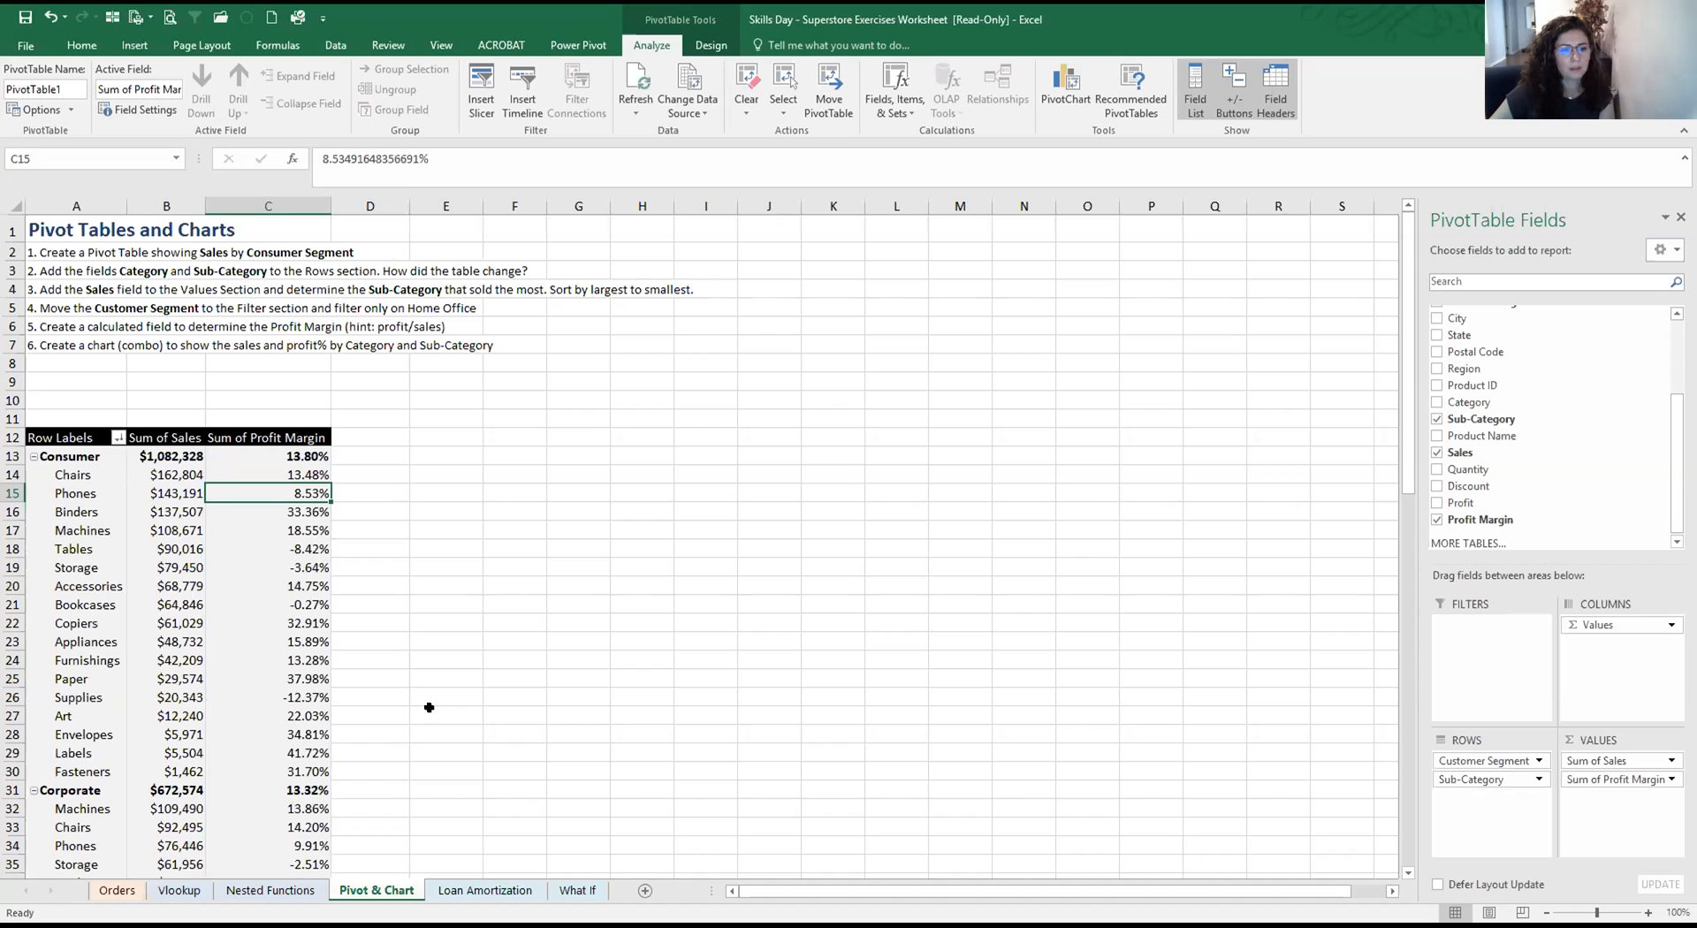
pyautogui.scroll(-1, 160, 576)
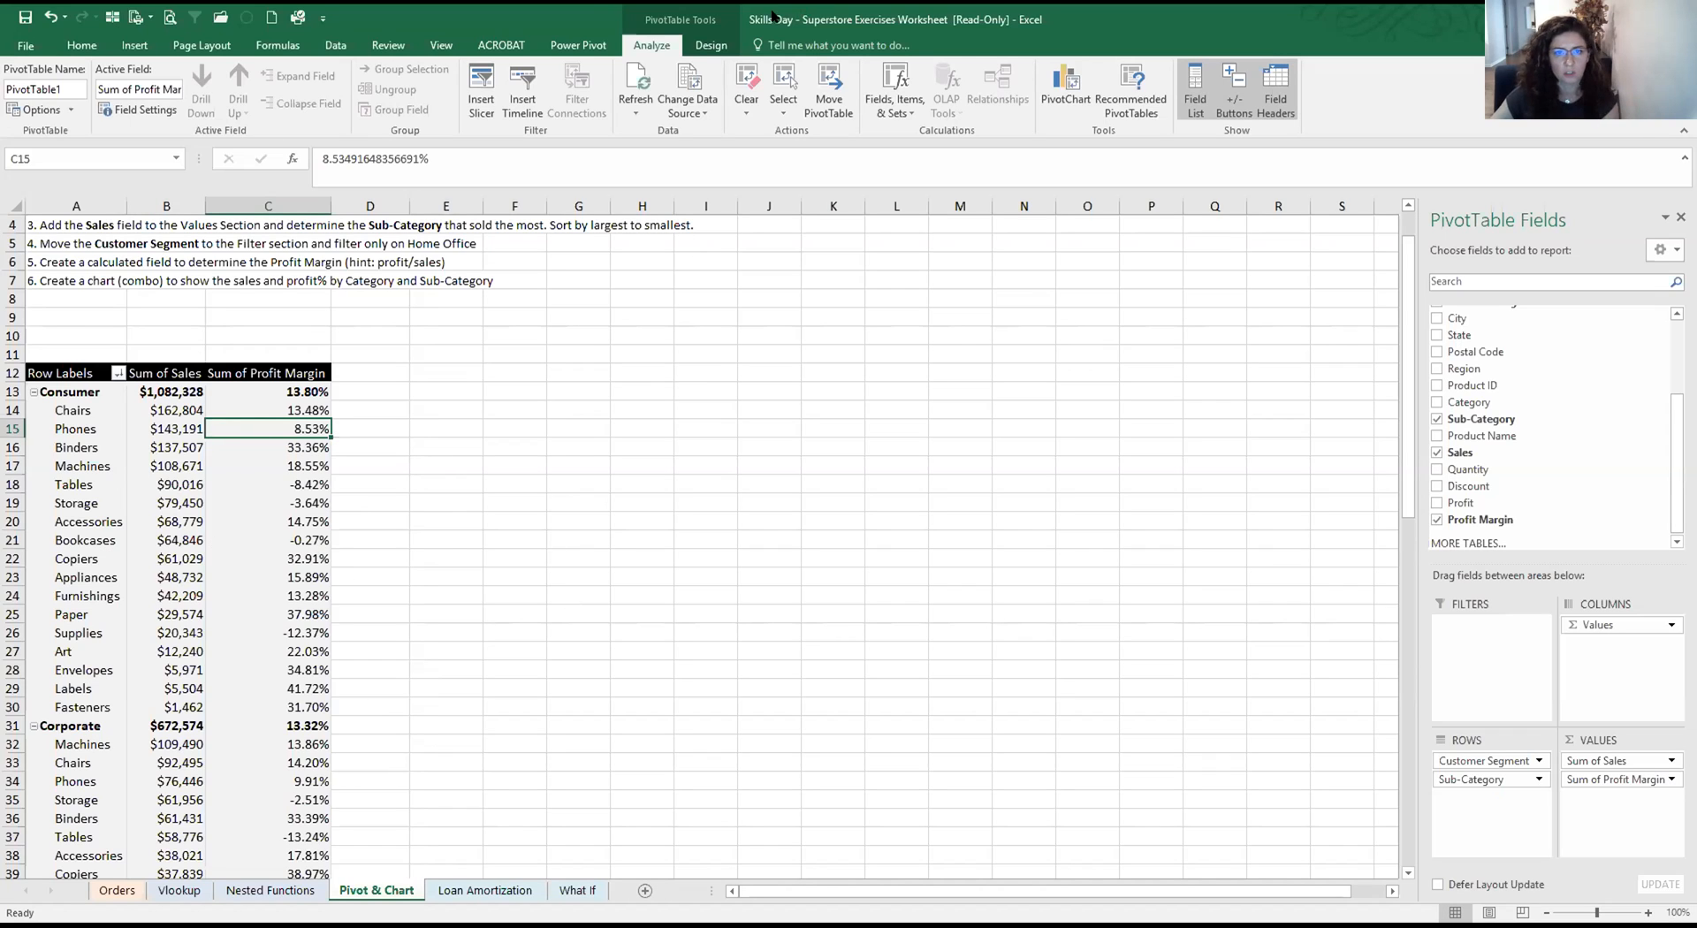
# Start inserting a PivotChart from the pivot table, keeping the chart type dialog clear of the exercise instructions
pyautogui.click(711, 45)
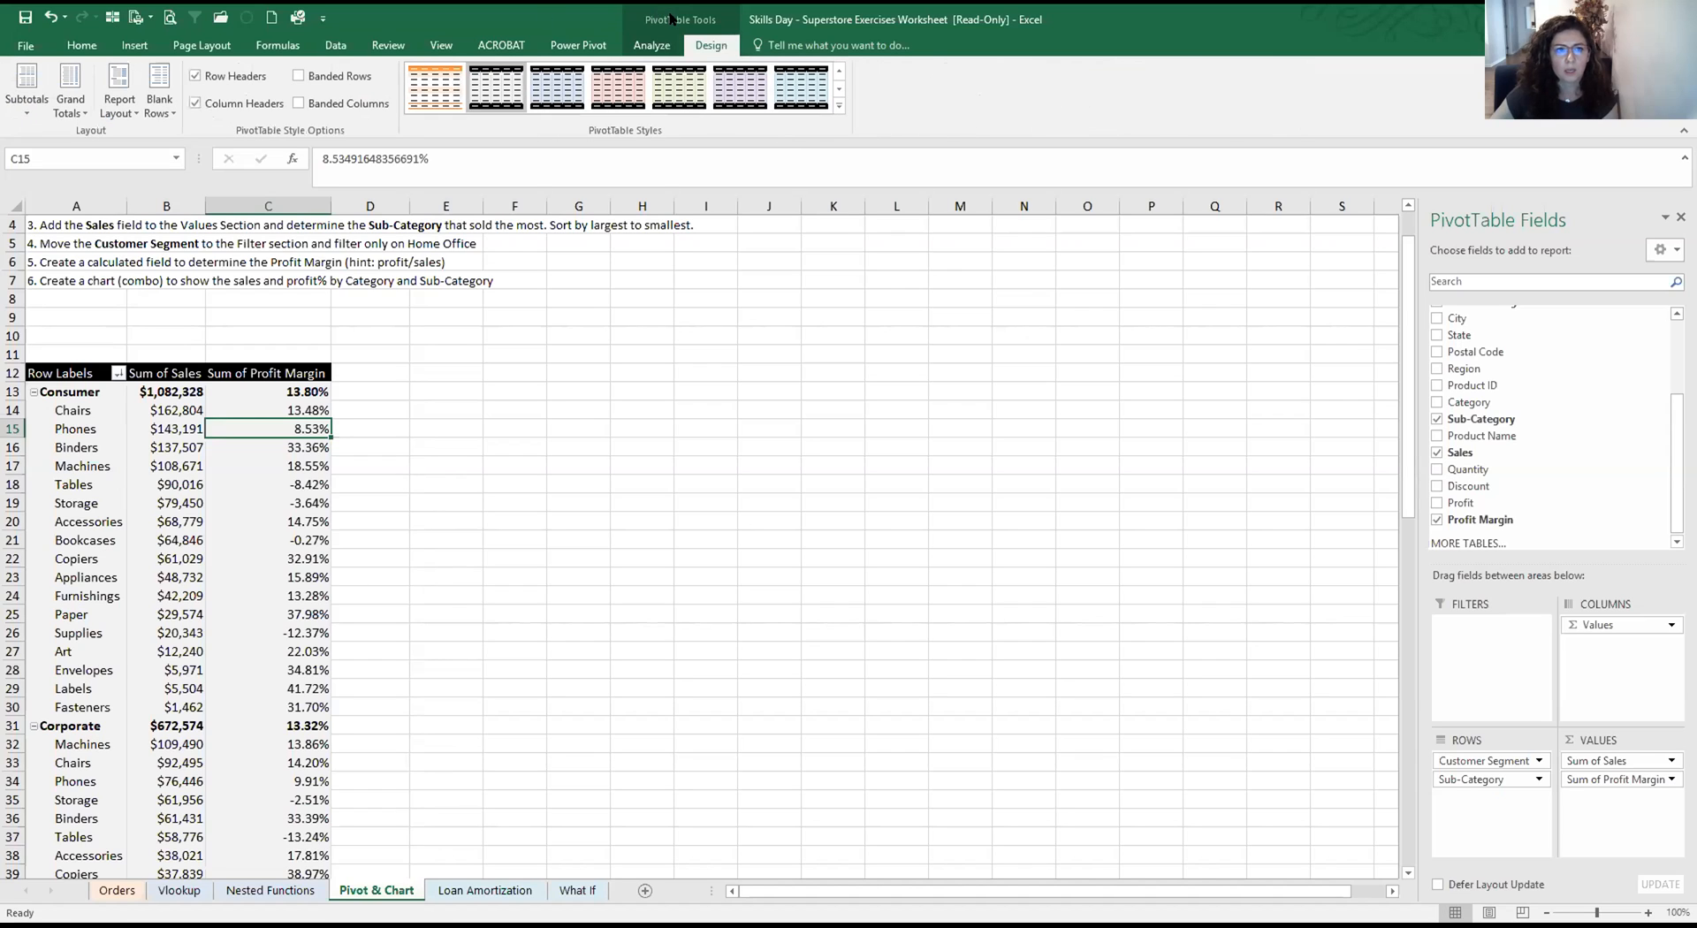
pyautogui.click(655, 45)
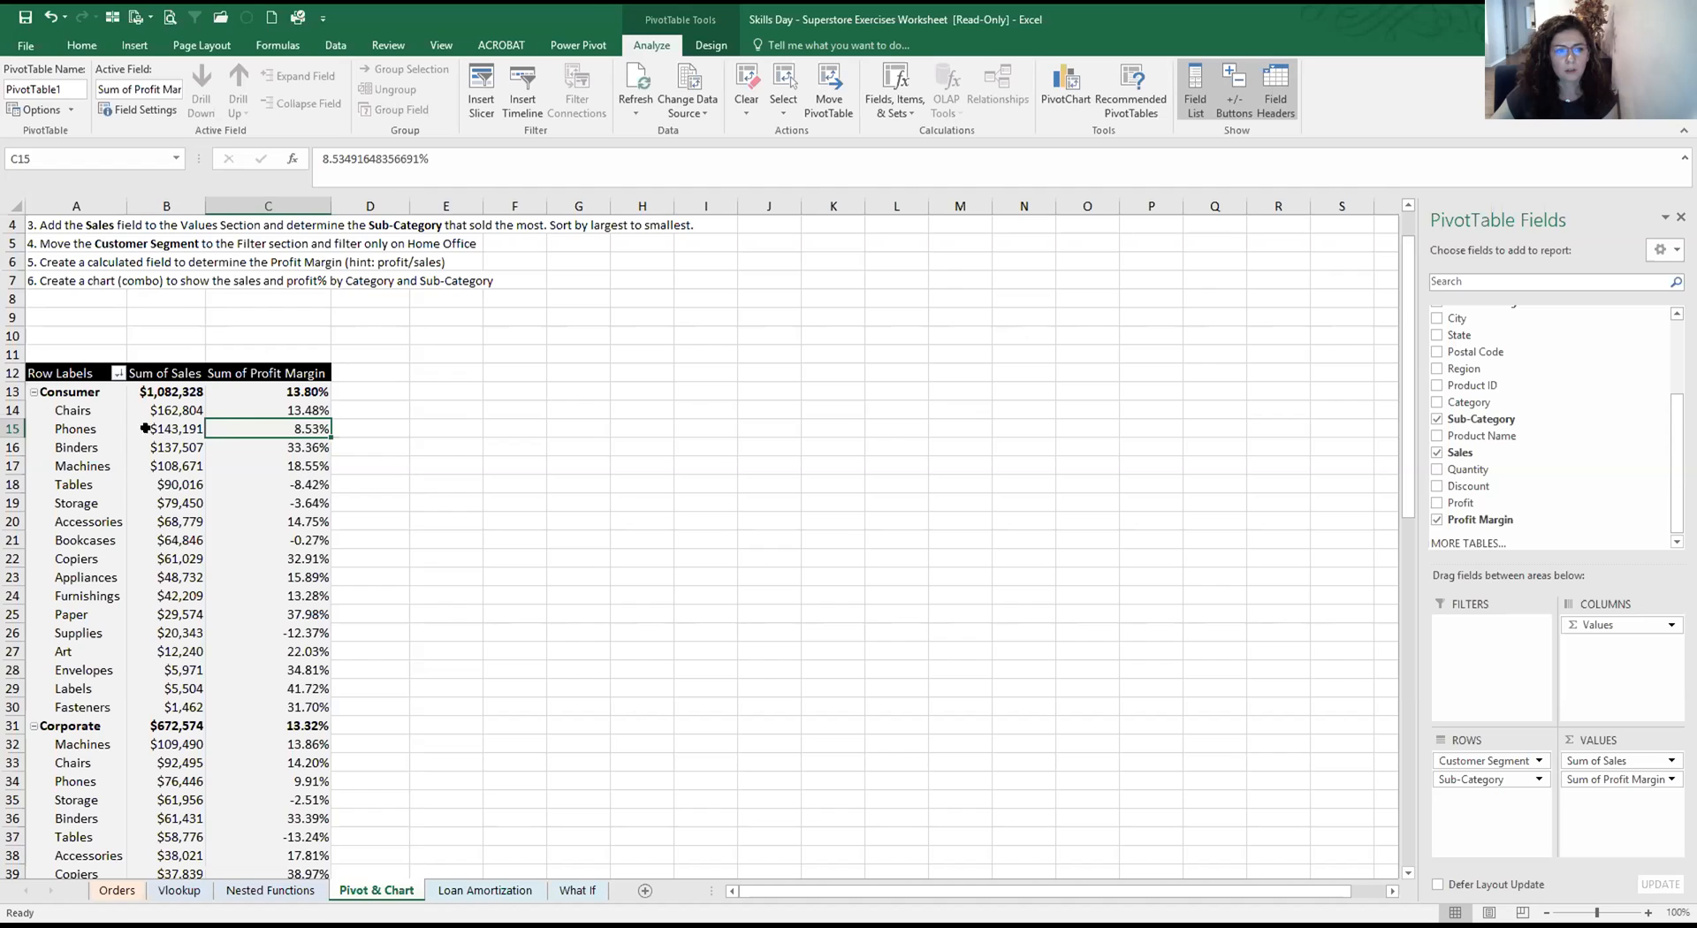
pyautogui.click(1069, 84)
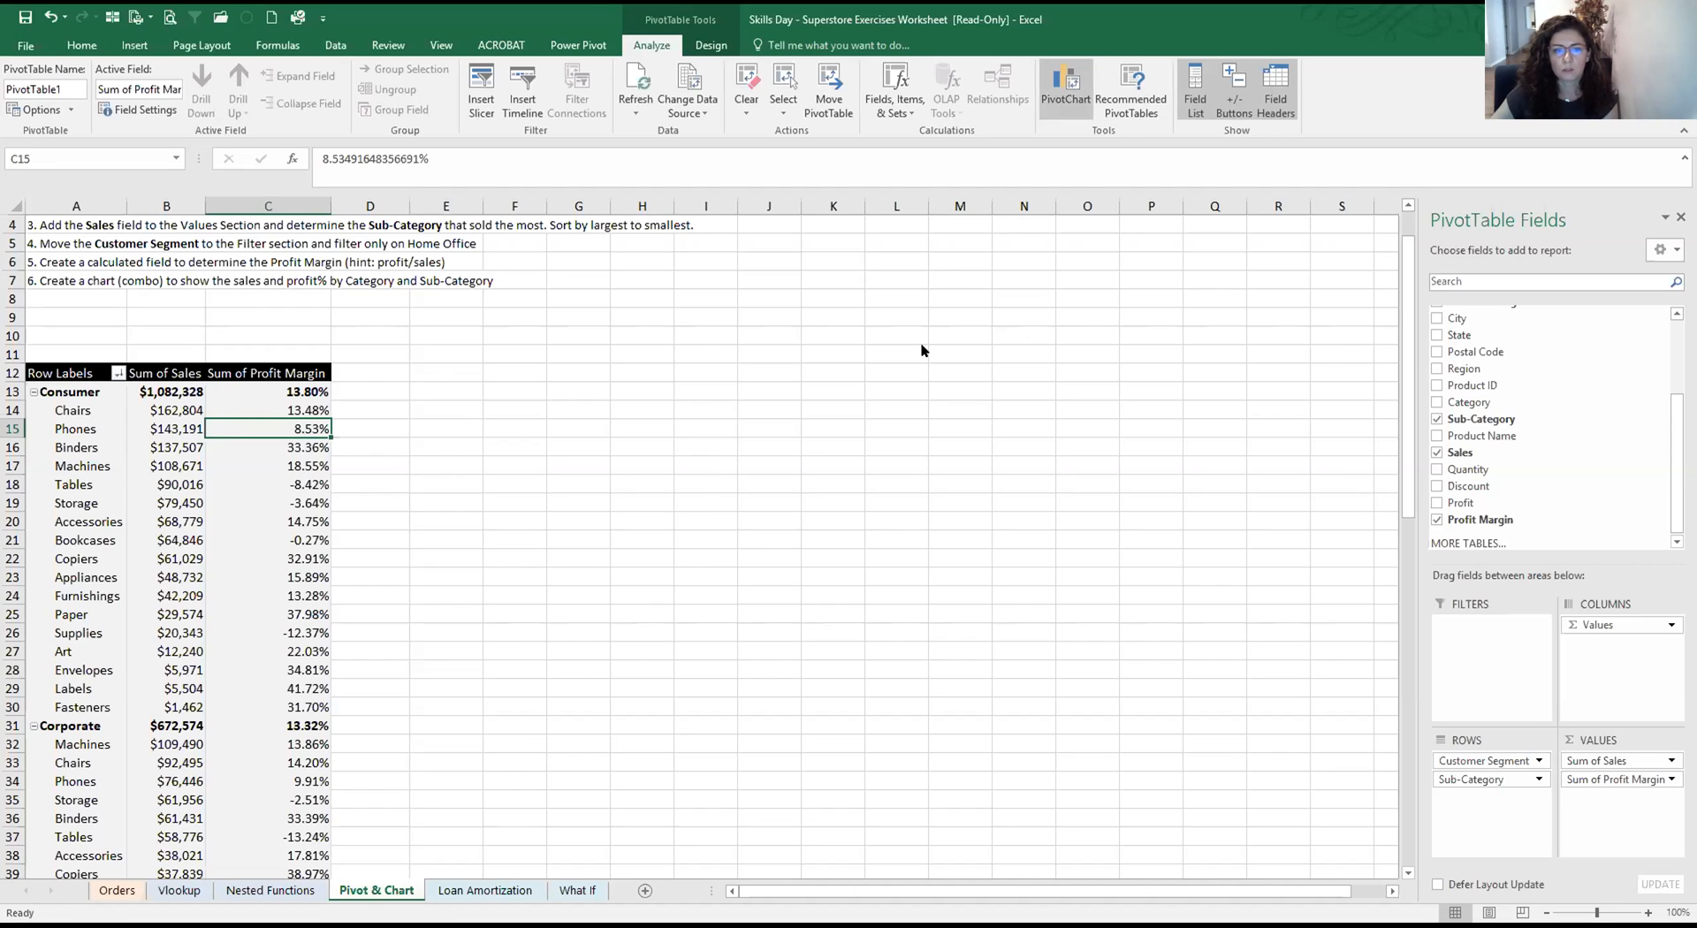
pyautogui.moveTo(846, 384); pyautogui.dragTo(799, 196)
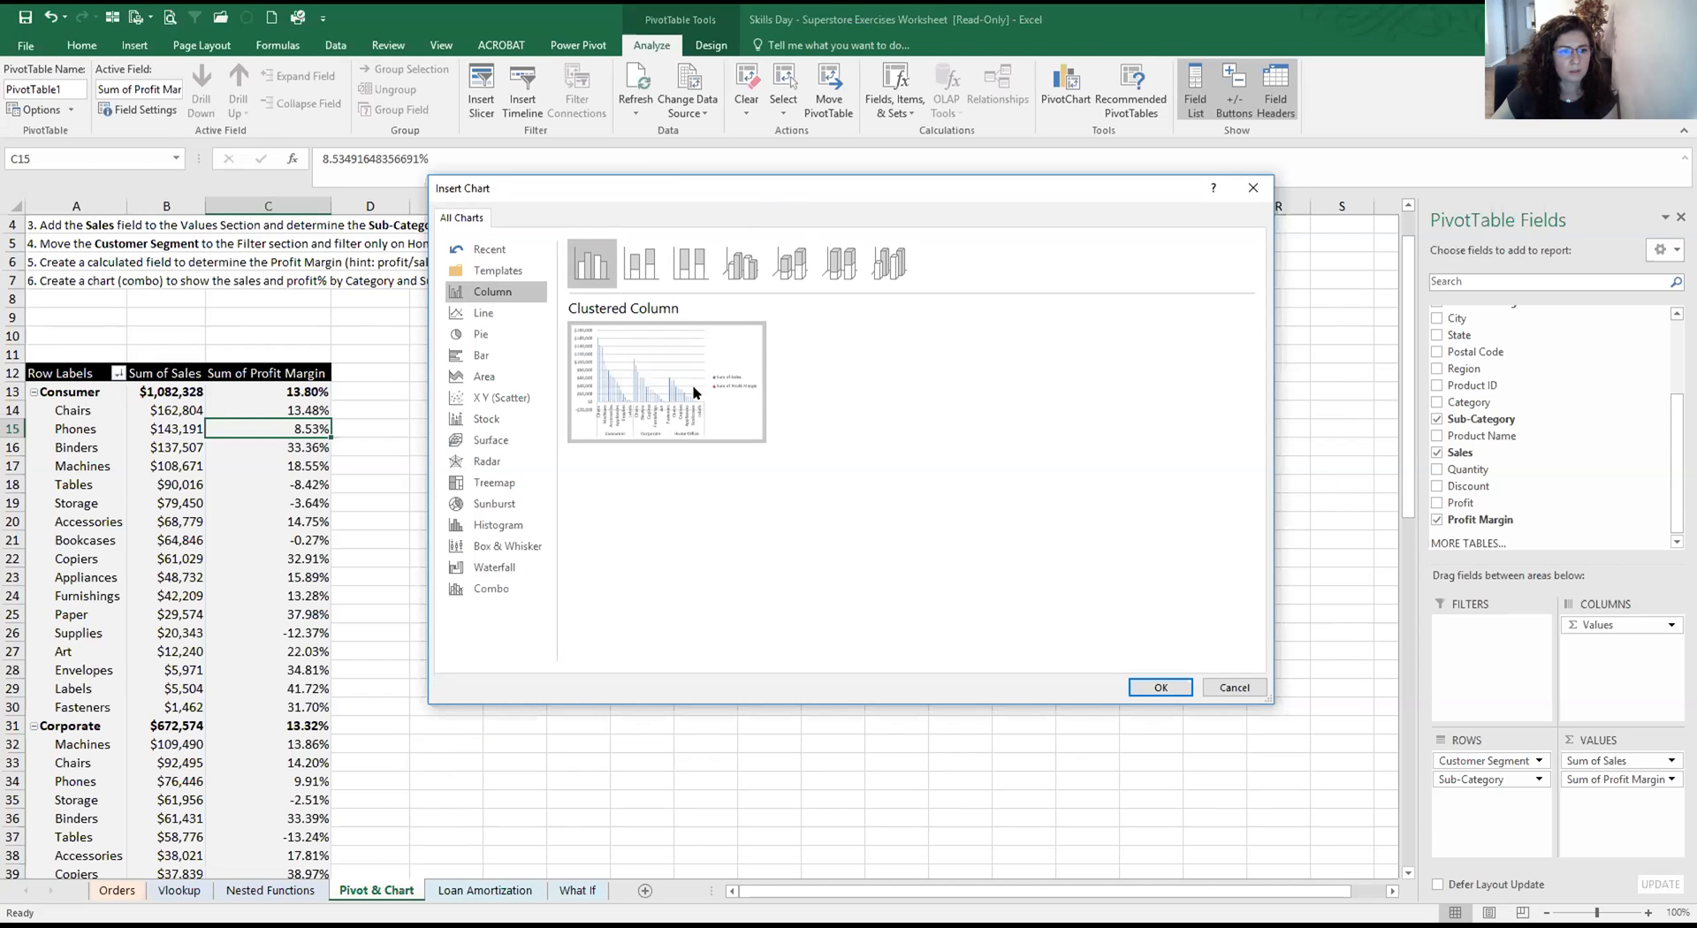
pyautogui.moveTo(763, 193); pyautogui.dragTo(870, 245)
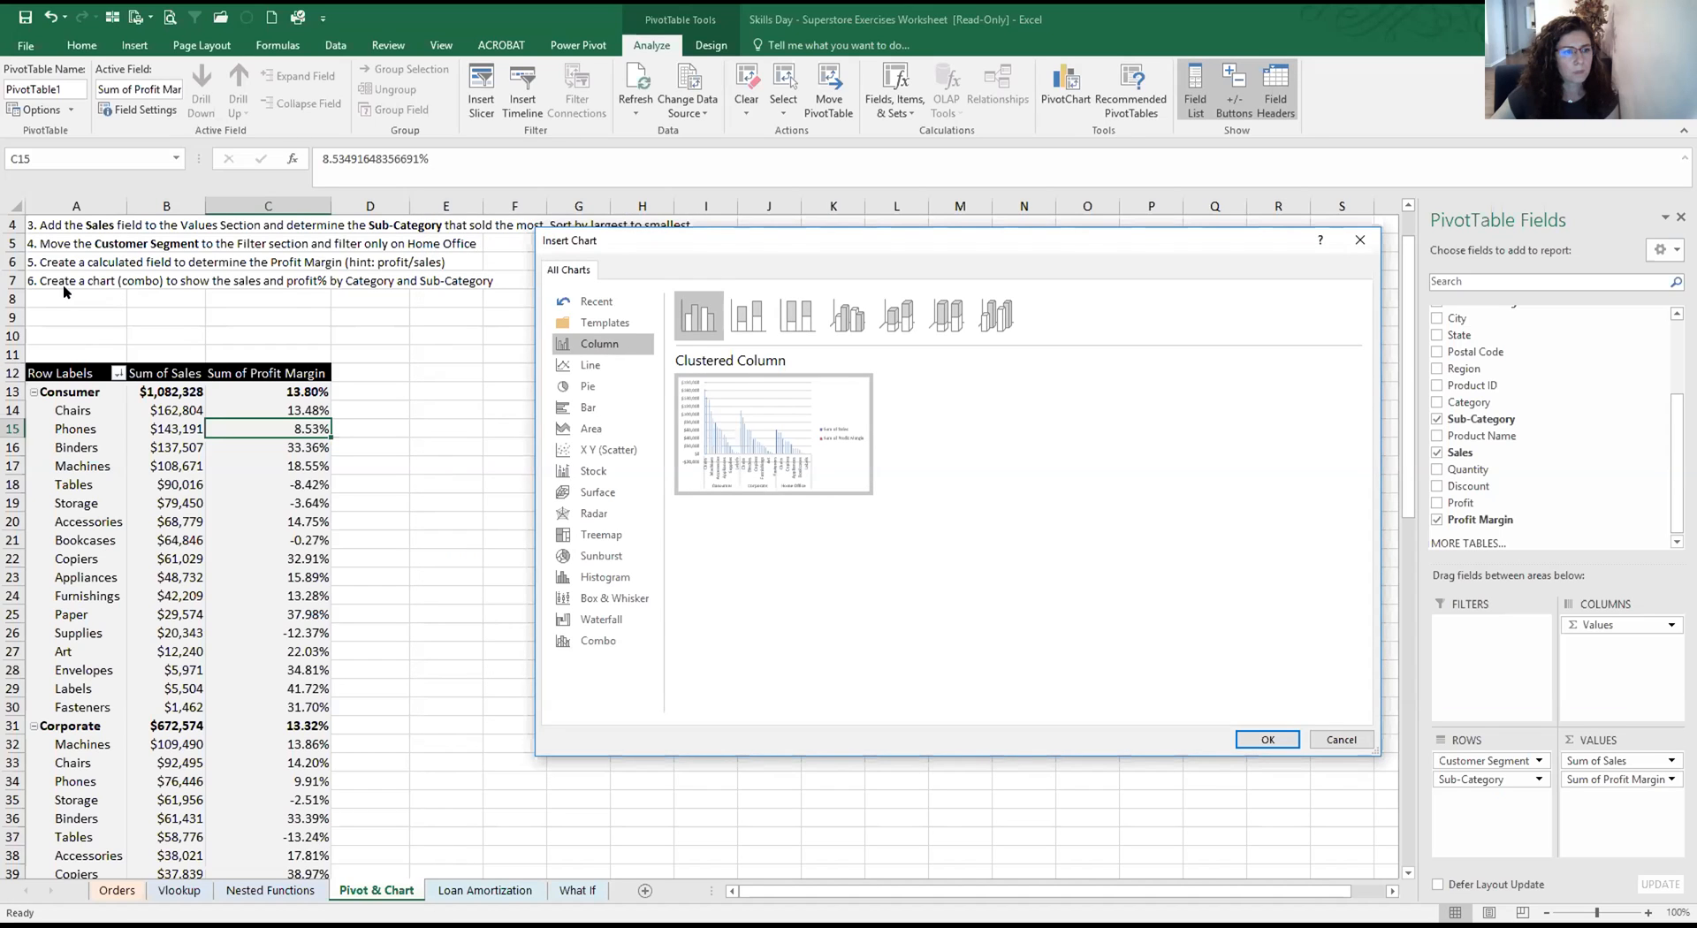
# Insert a combo pivot chart with sales as clustered columns and profit margin as a line on the secondary axis
pyautogui.click(614, 644)
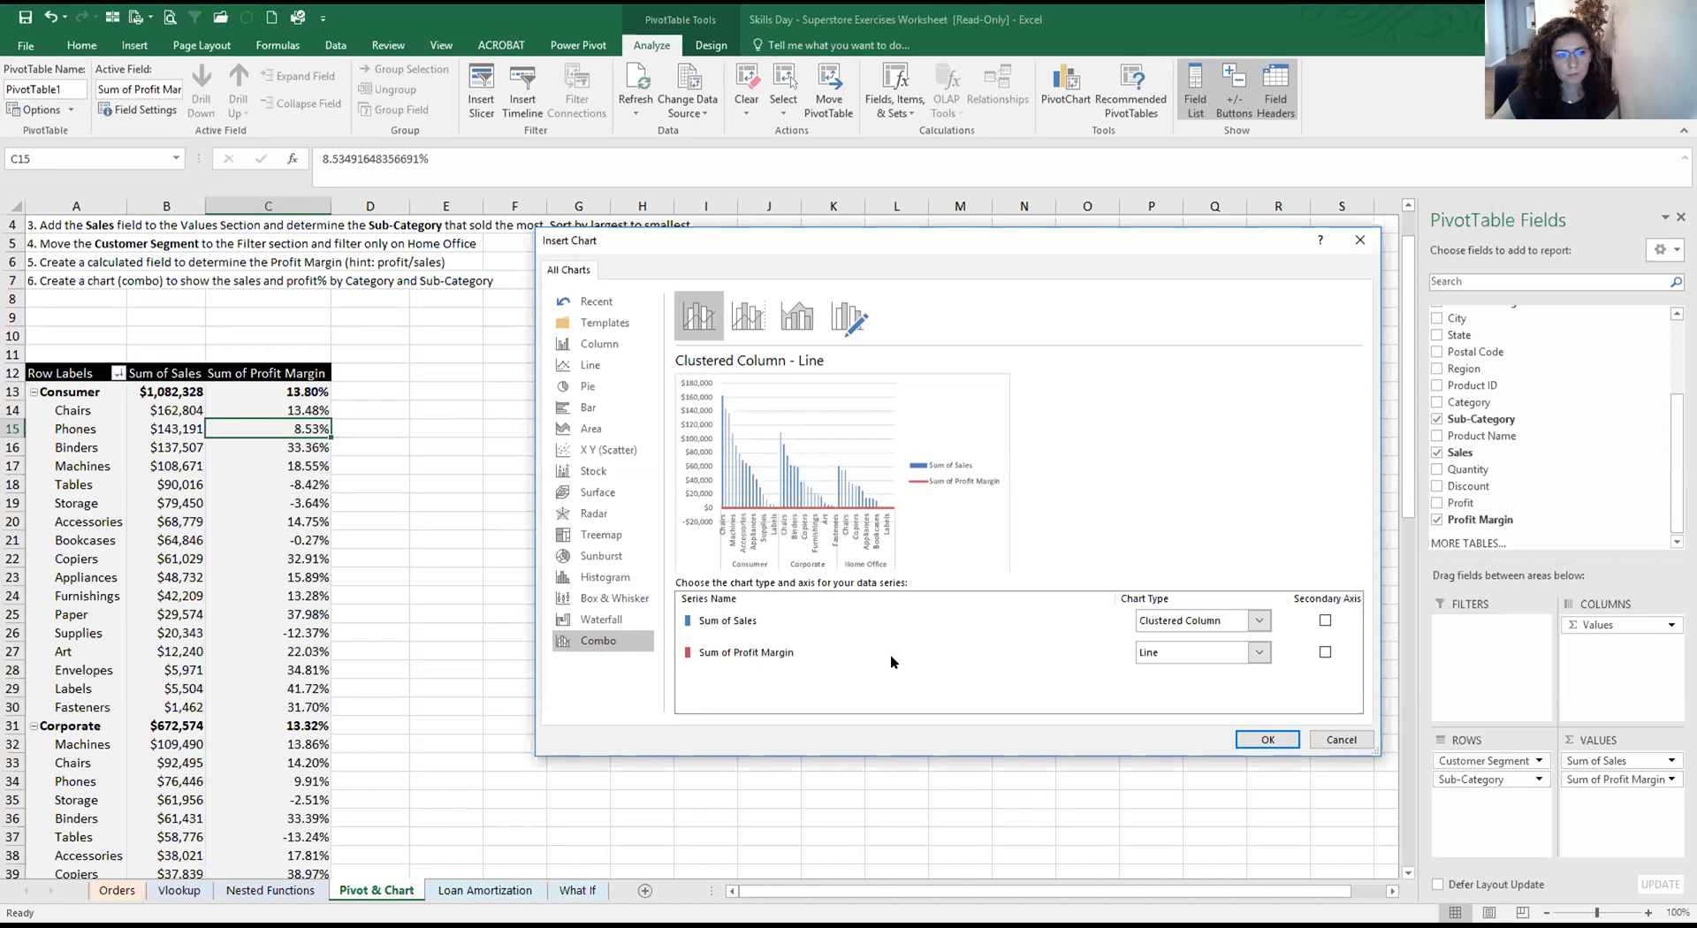
pyautogui.click(752, 314)
pyautogui.click(780, 323)
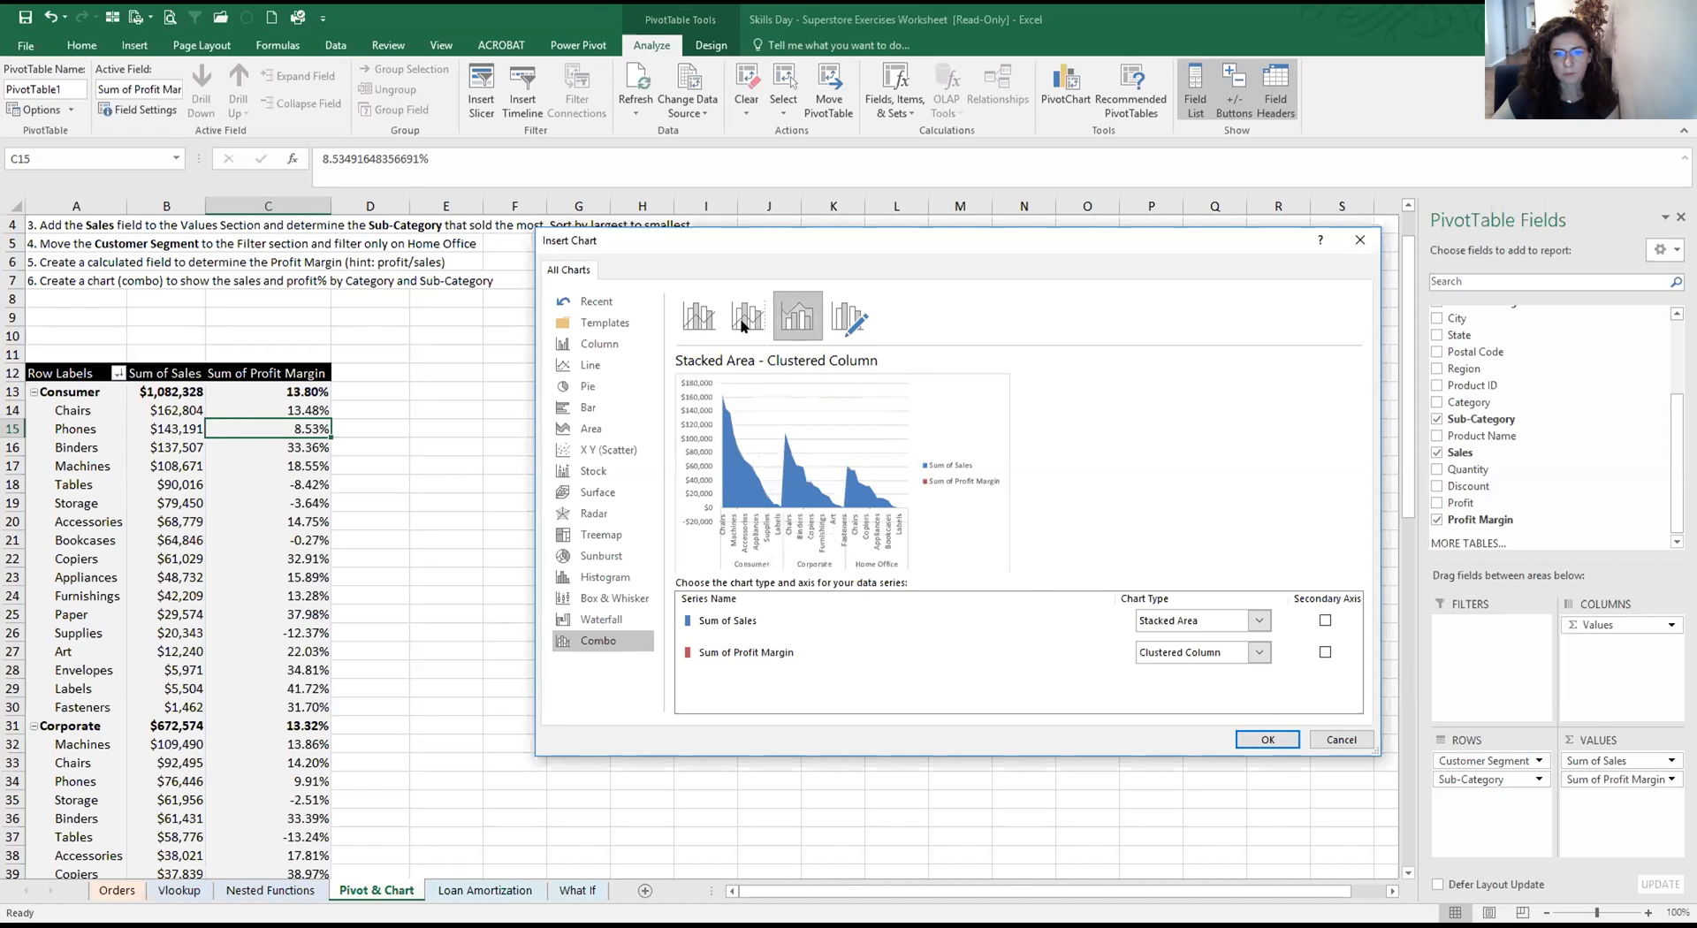
pyautogui.click(744, 323)
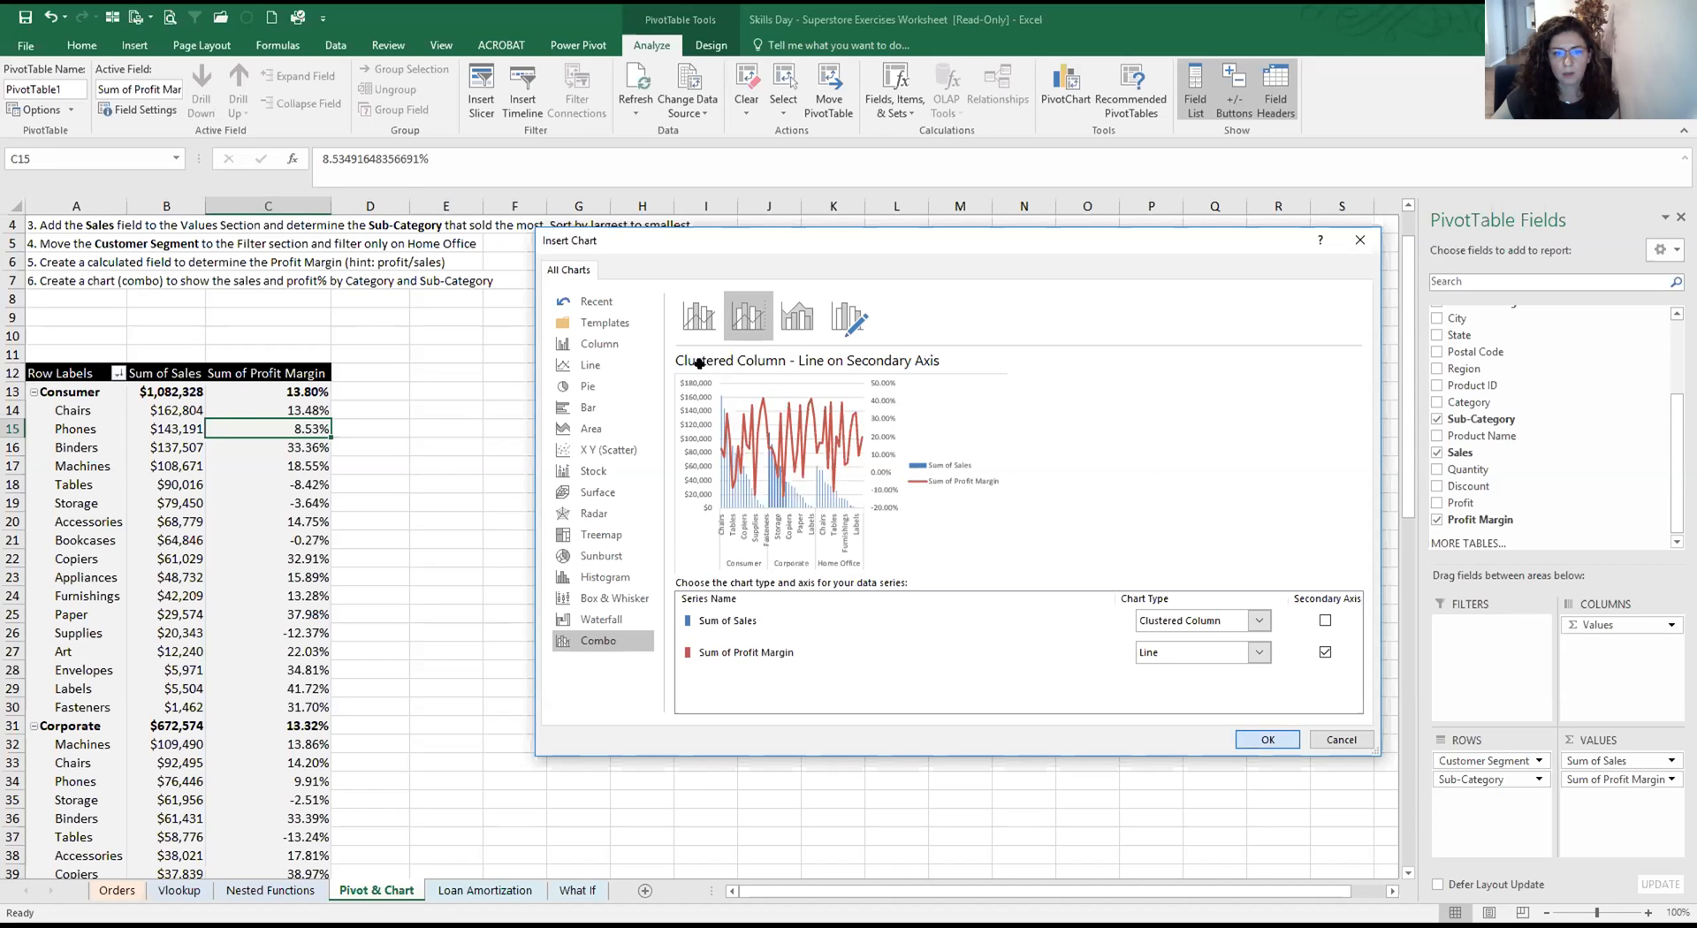
pyautogui.press('Return')
# Enlarge the chart to about 7.37 by 4.02 inches and place it beside the pivot table, starting at column E
pyautogui.moveTo(934, 554); pyautogui.dragTo(1082, 554)
pyautogui.moveTo(1081, 429); pyautogui.dragTo(1129, 333)
pyautogui.click(855, 466)
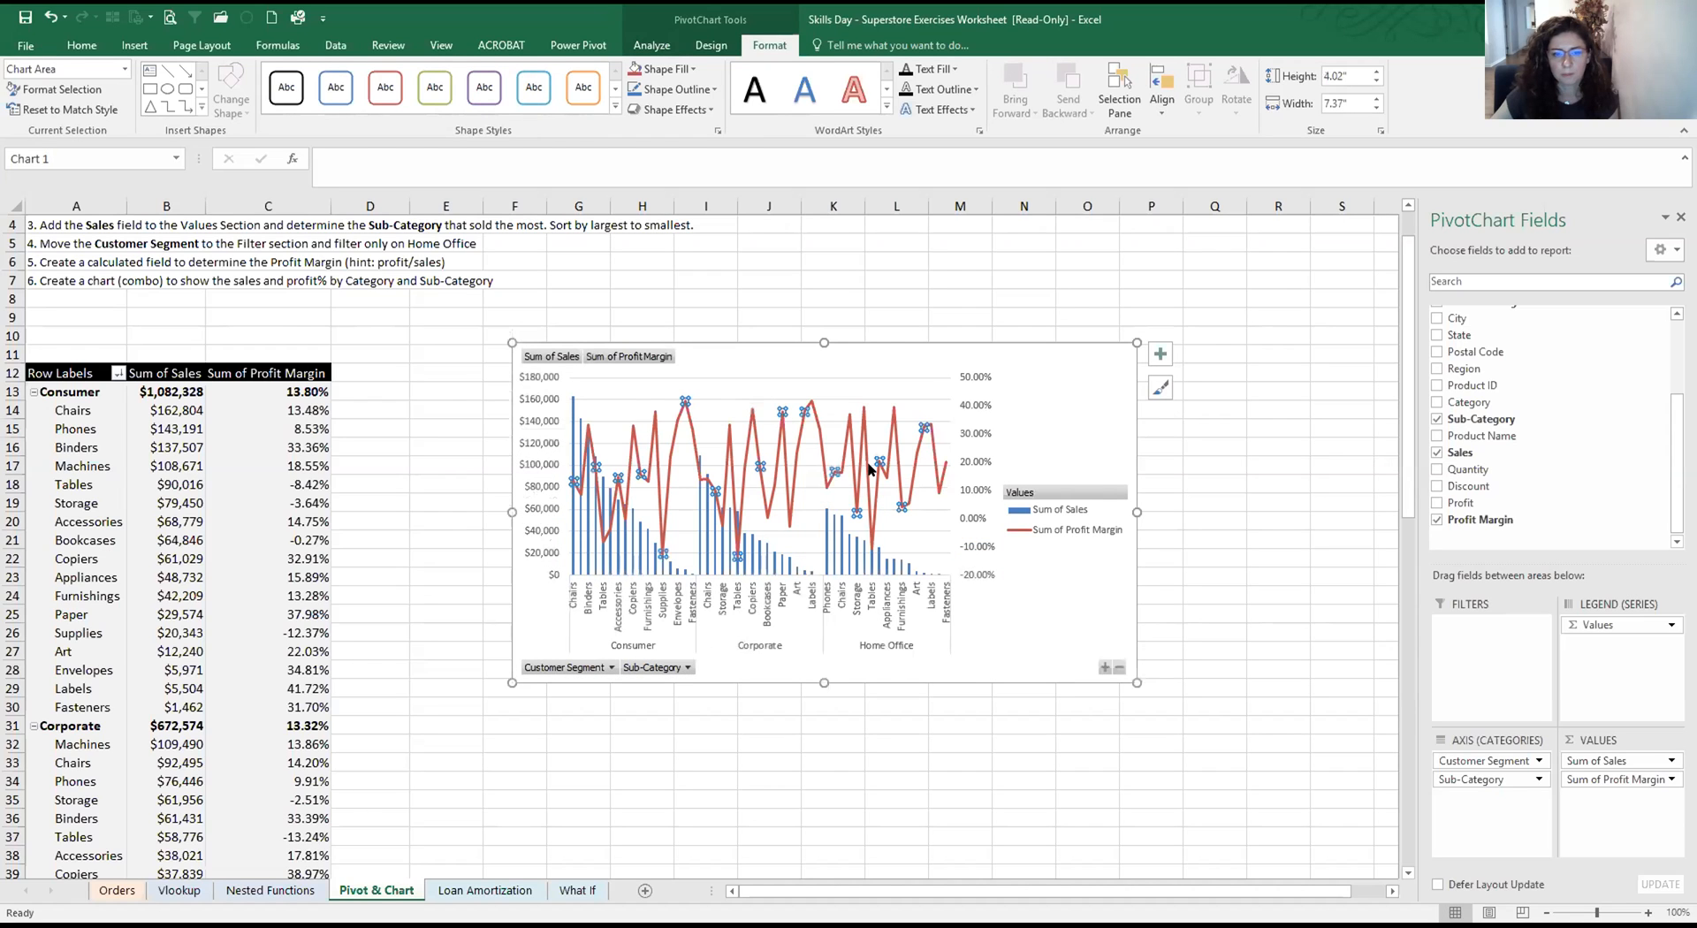
pyautogui.click(1080, 610)
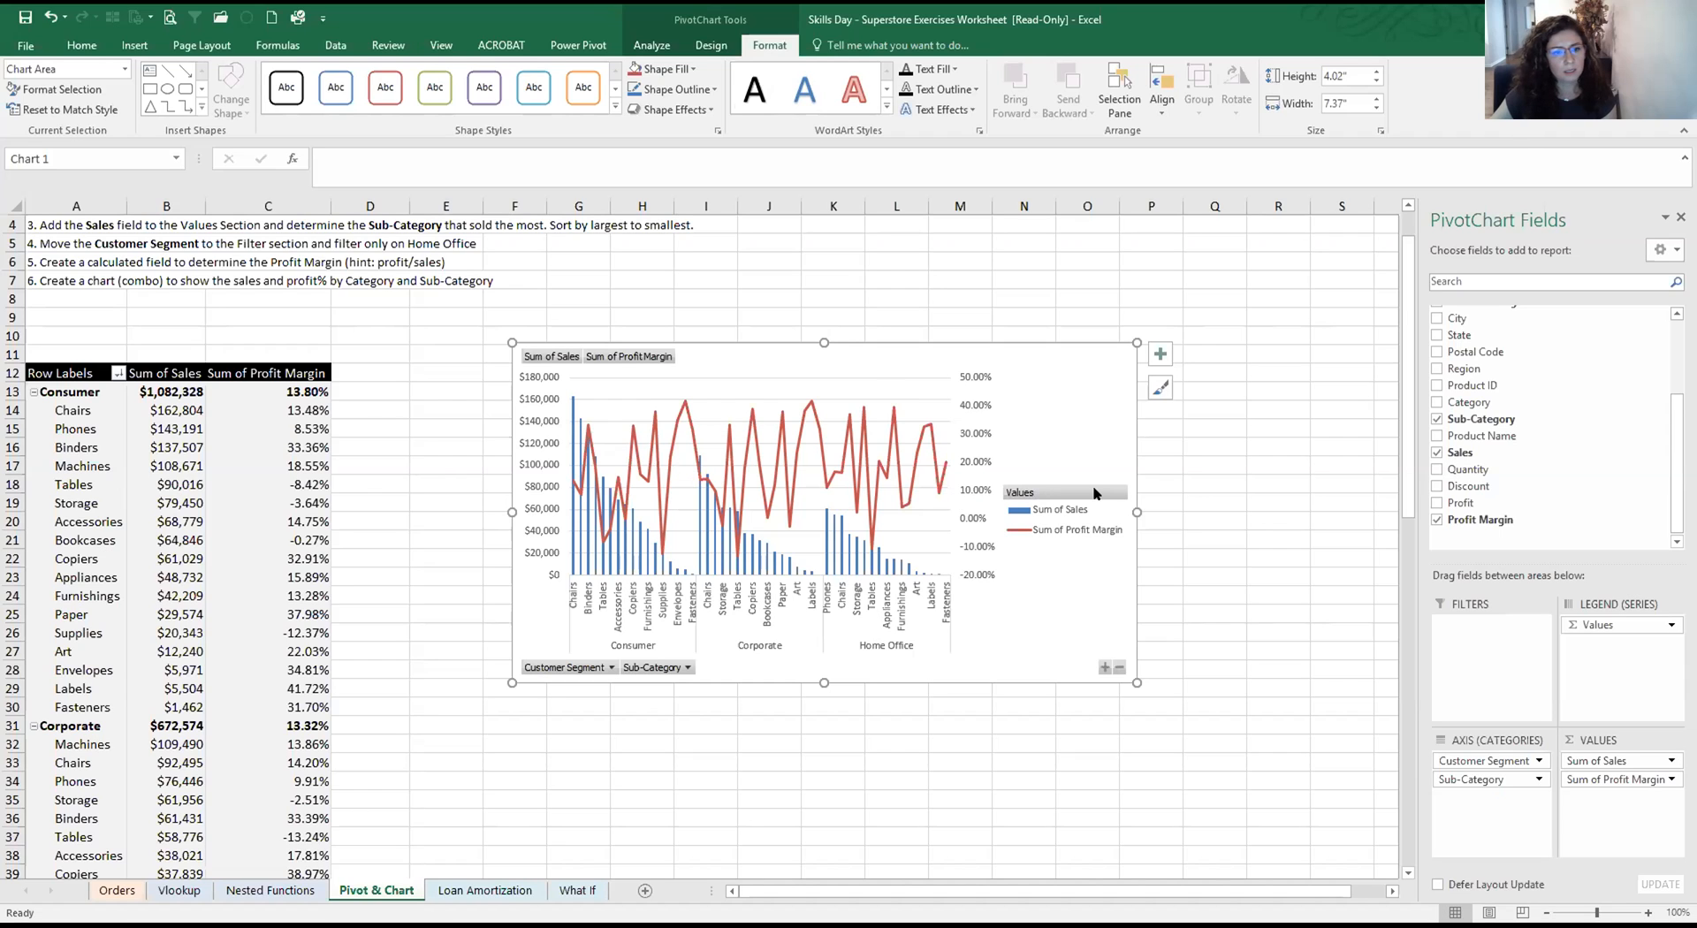
pyautogui.moveTo(1108, 353); pyautogui.dragTo(998, 334)
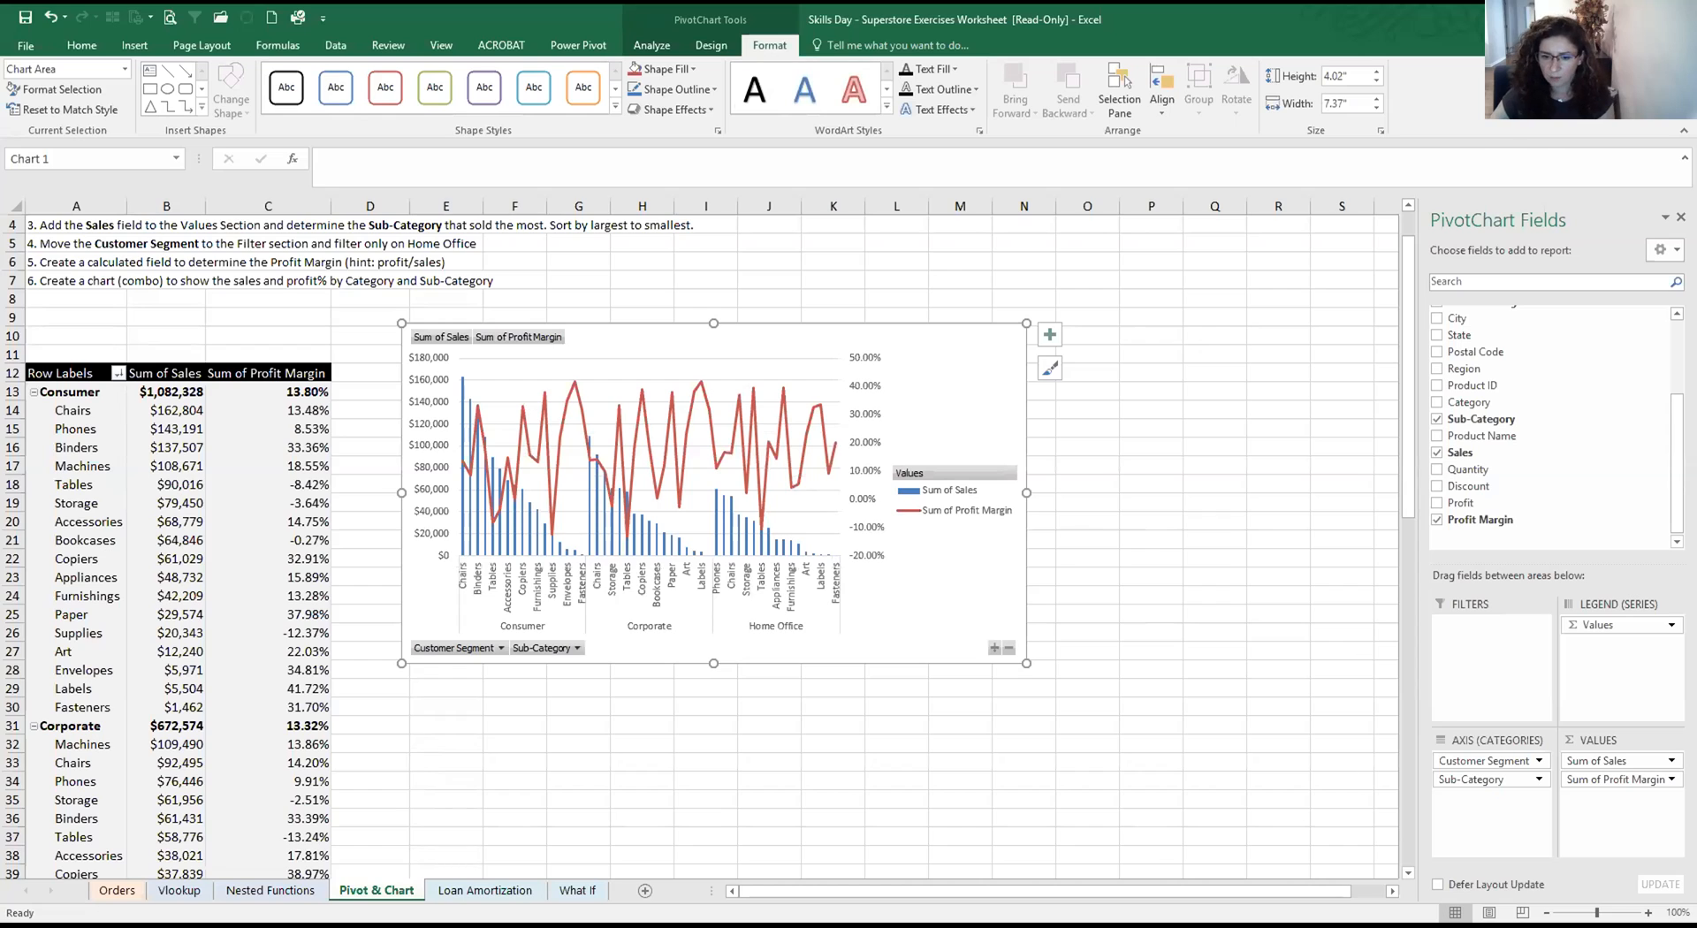
pyautogui.click(730, 717)
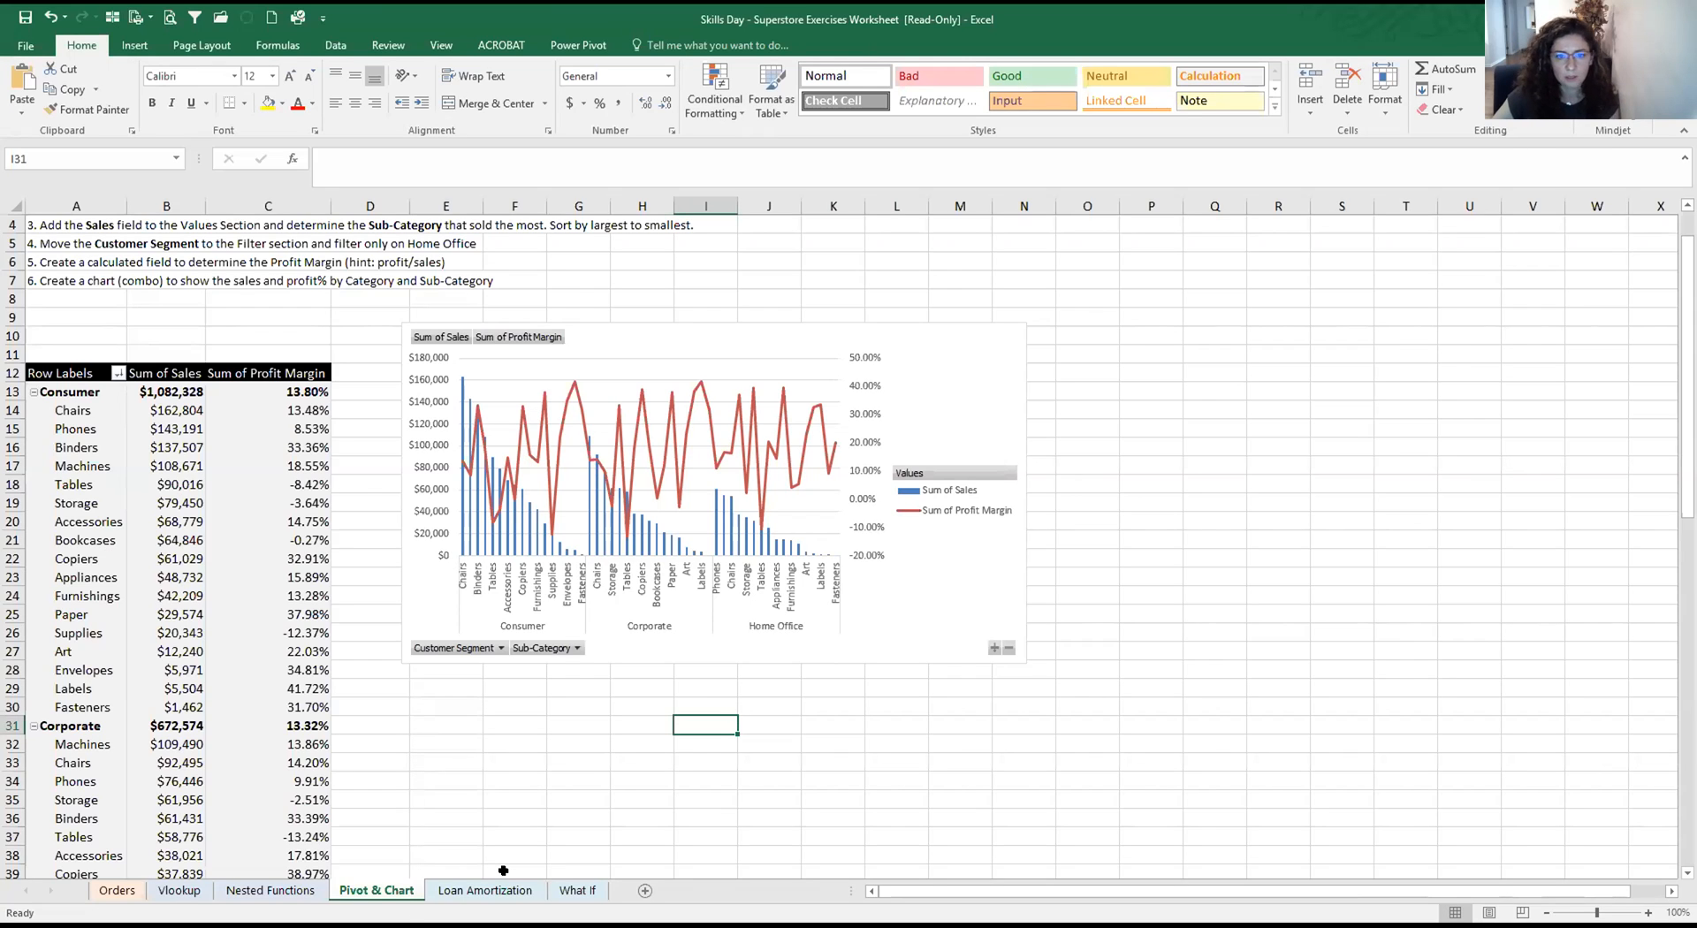
pyautogui.click(824, 704)
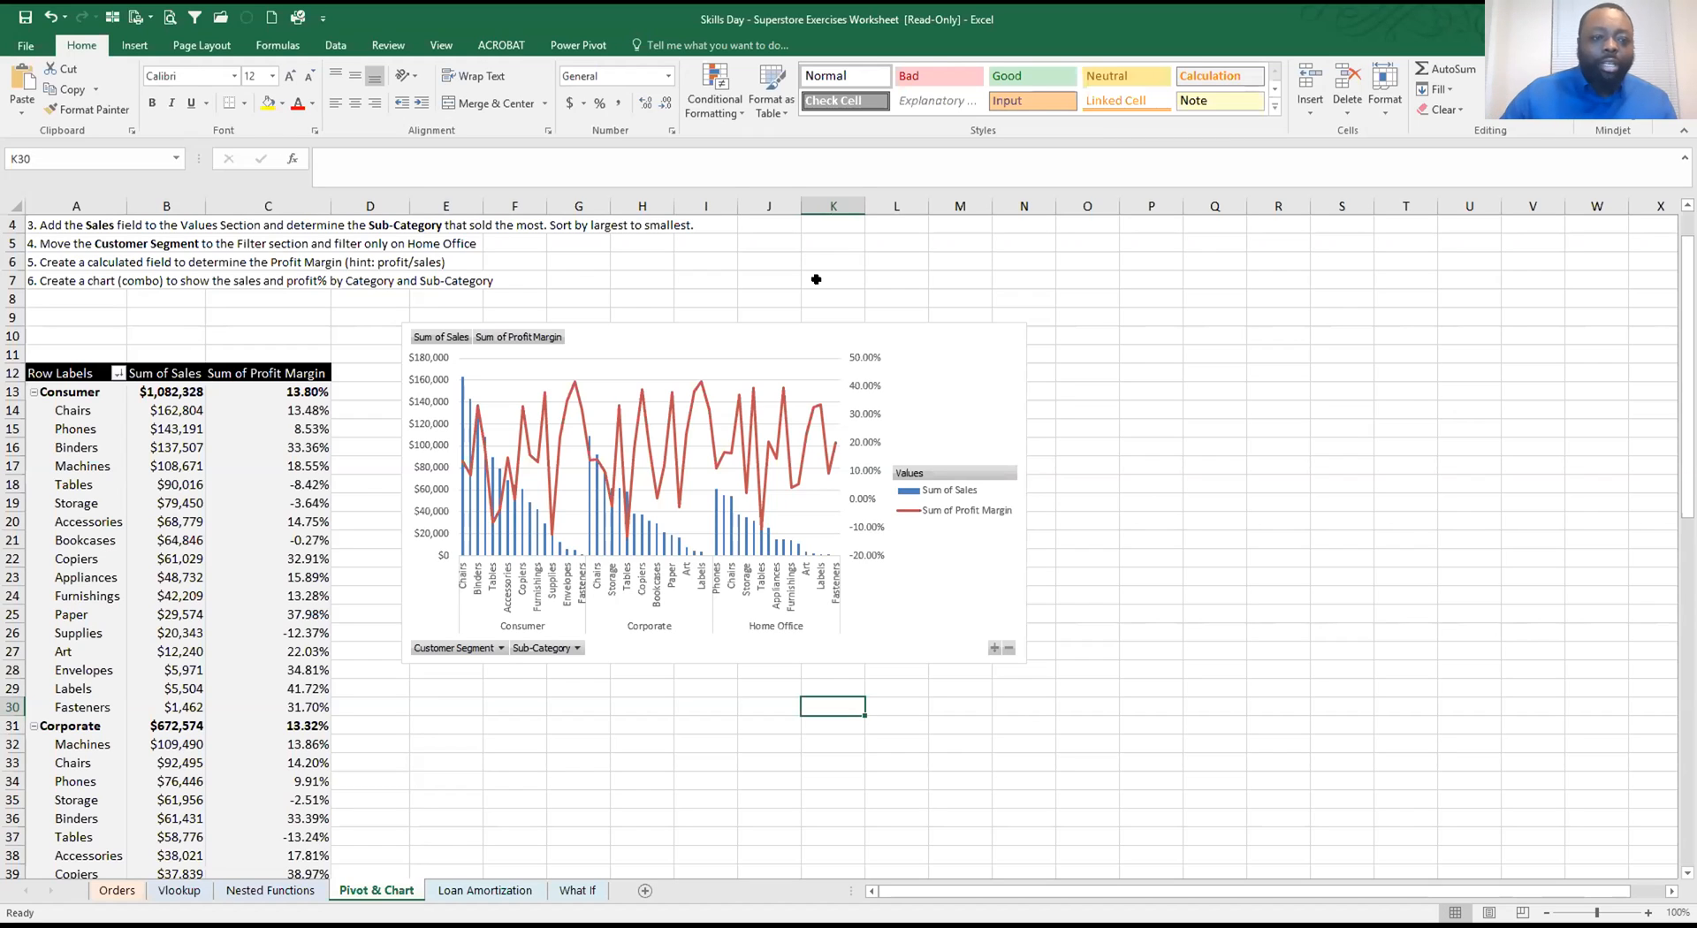
pyautogui.hotkey('alt', 'Tab')
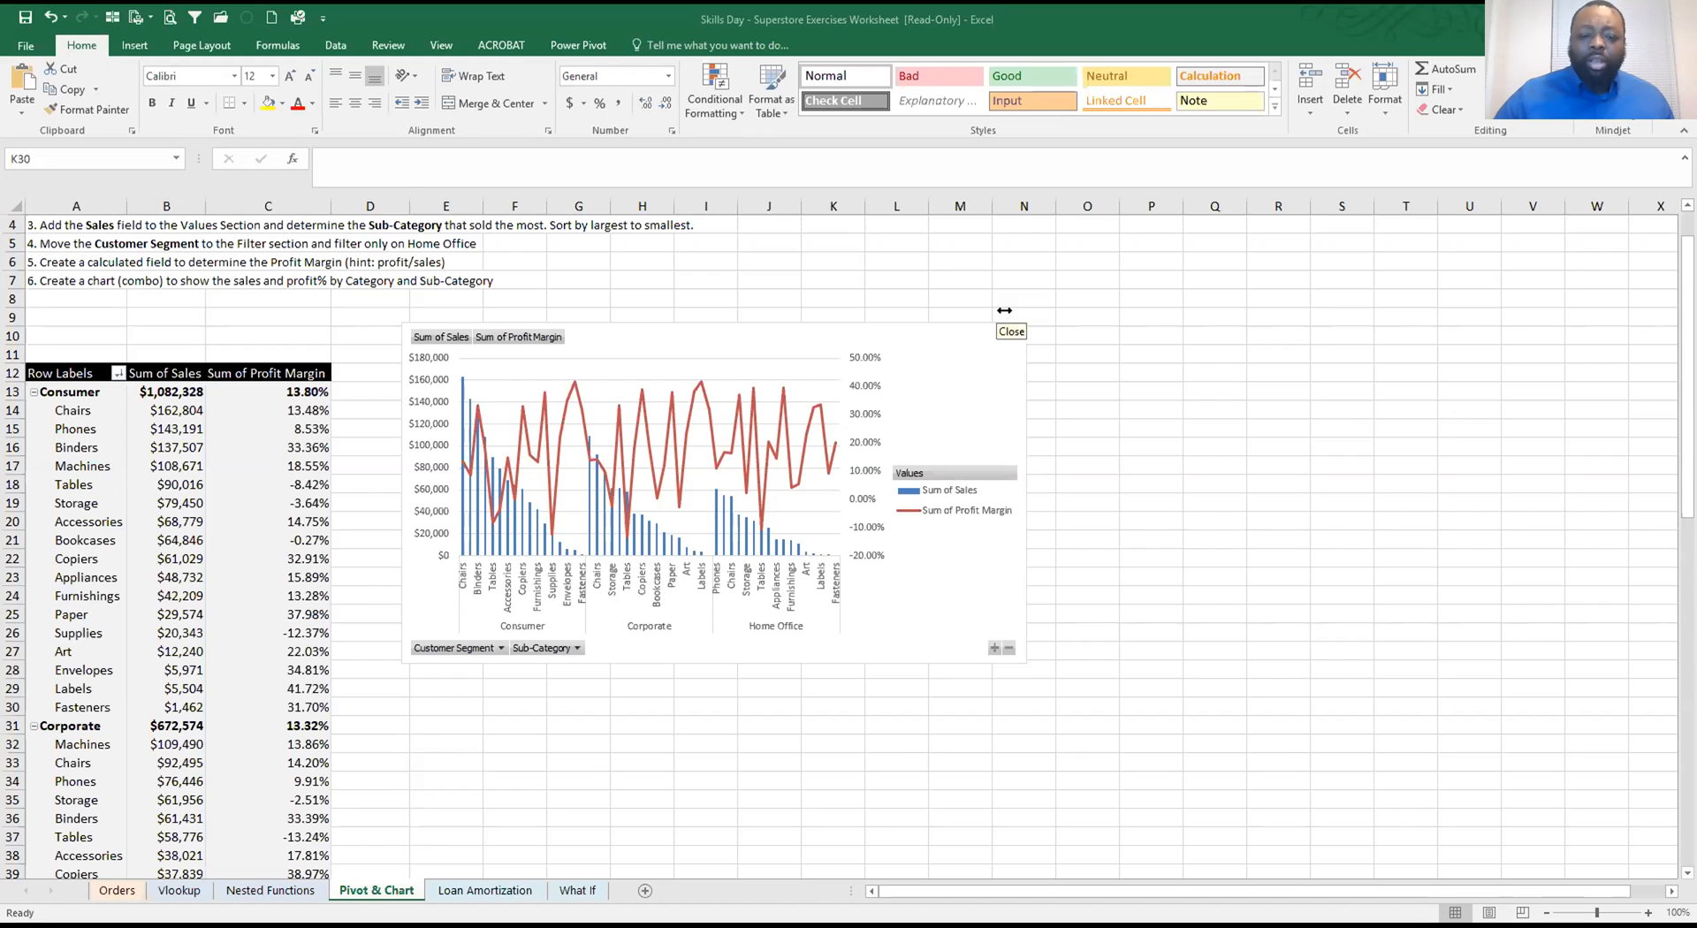
pyautogui.press('Escape')
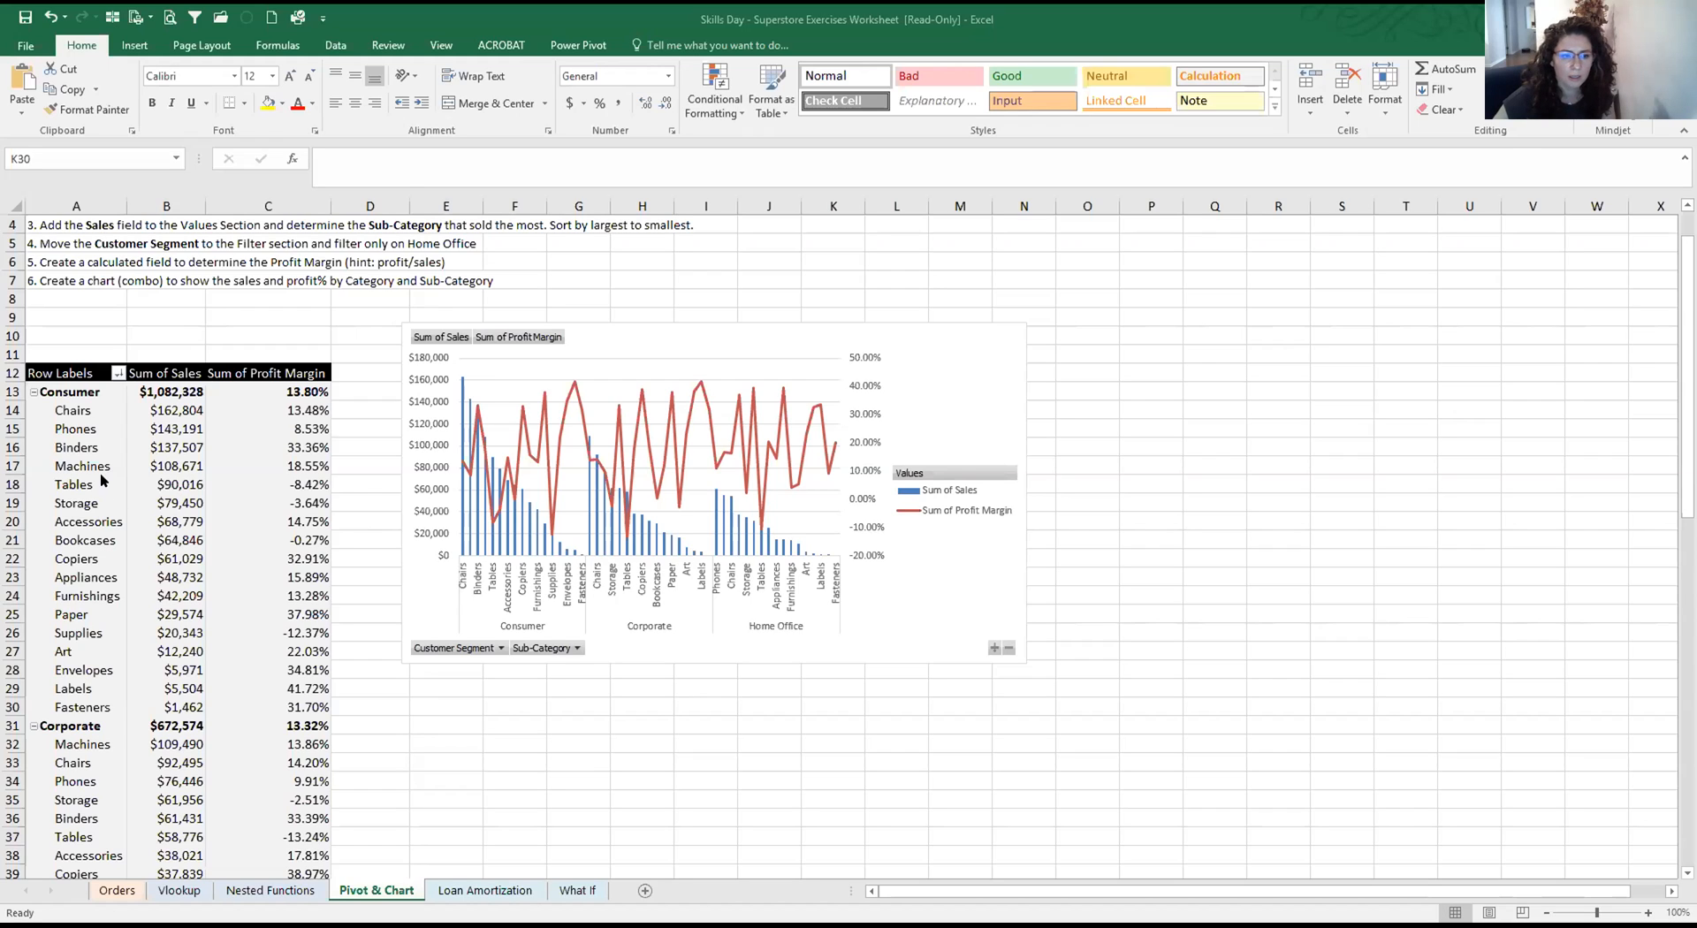
pyautogui.click(168, 466)
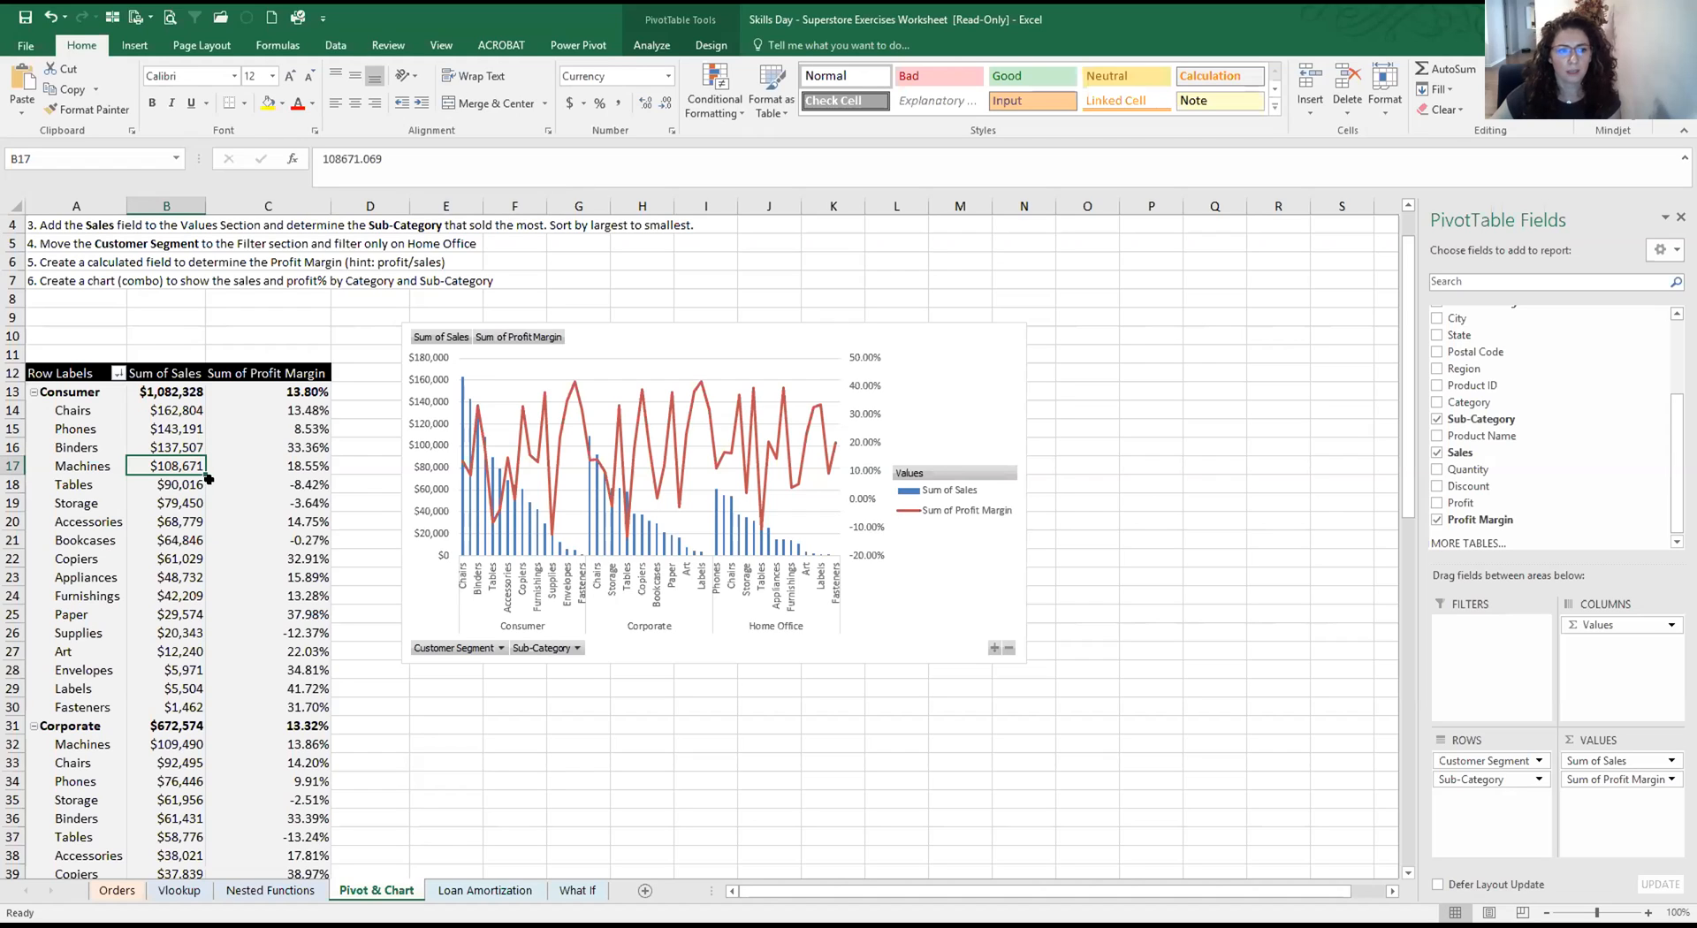
pyautogui.click(214, 479)
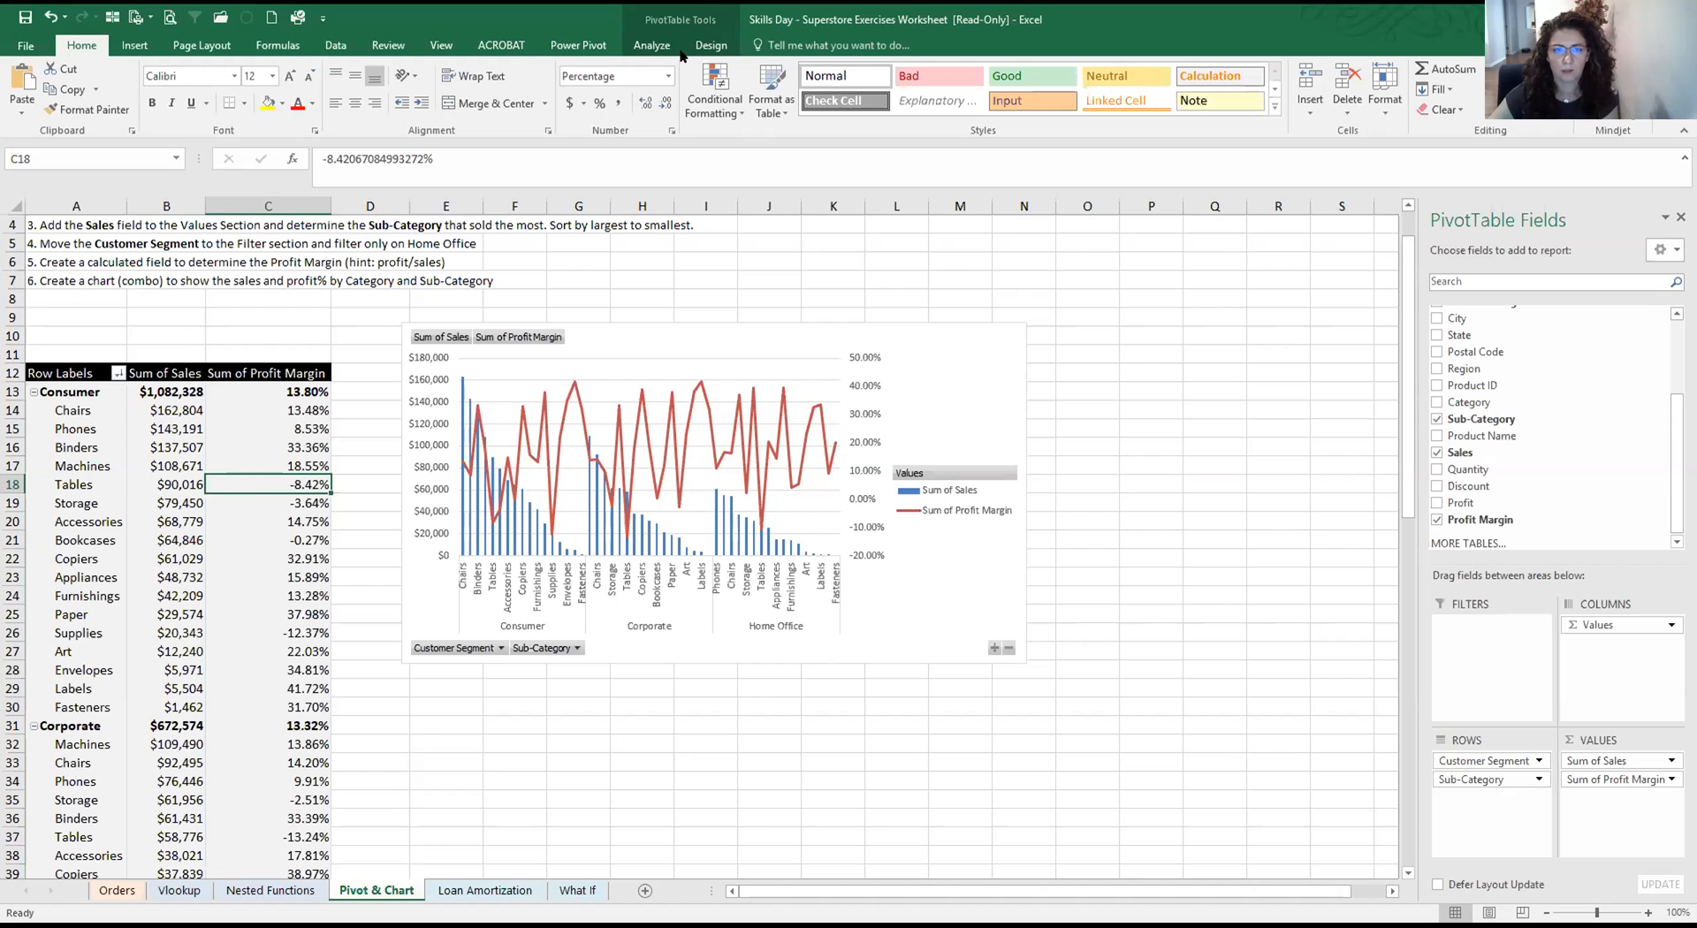
pyautogui.click(585, 262)
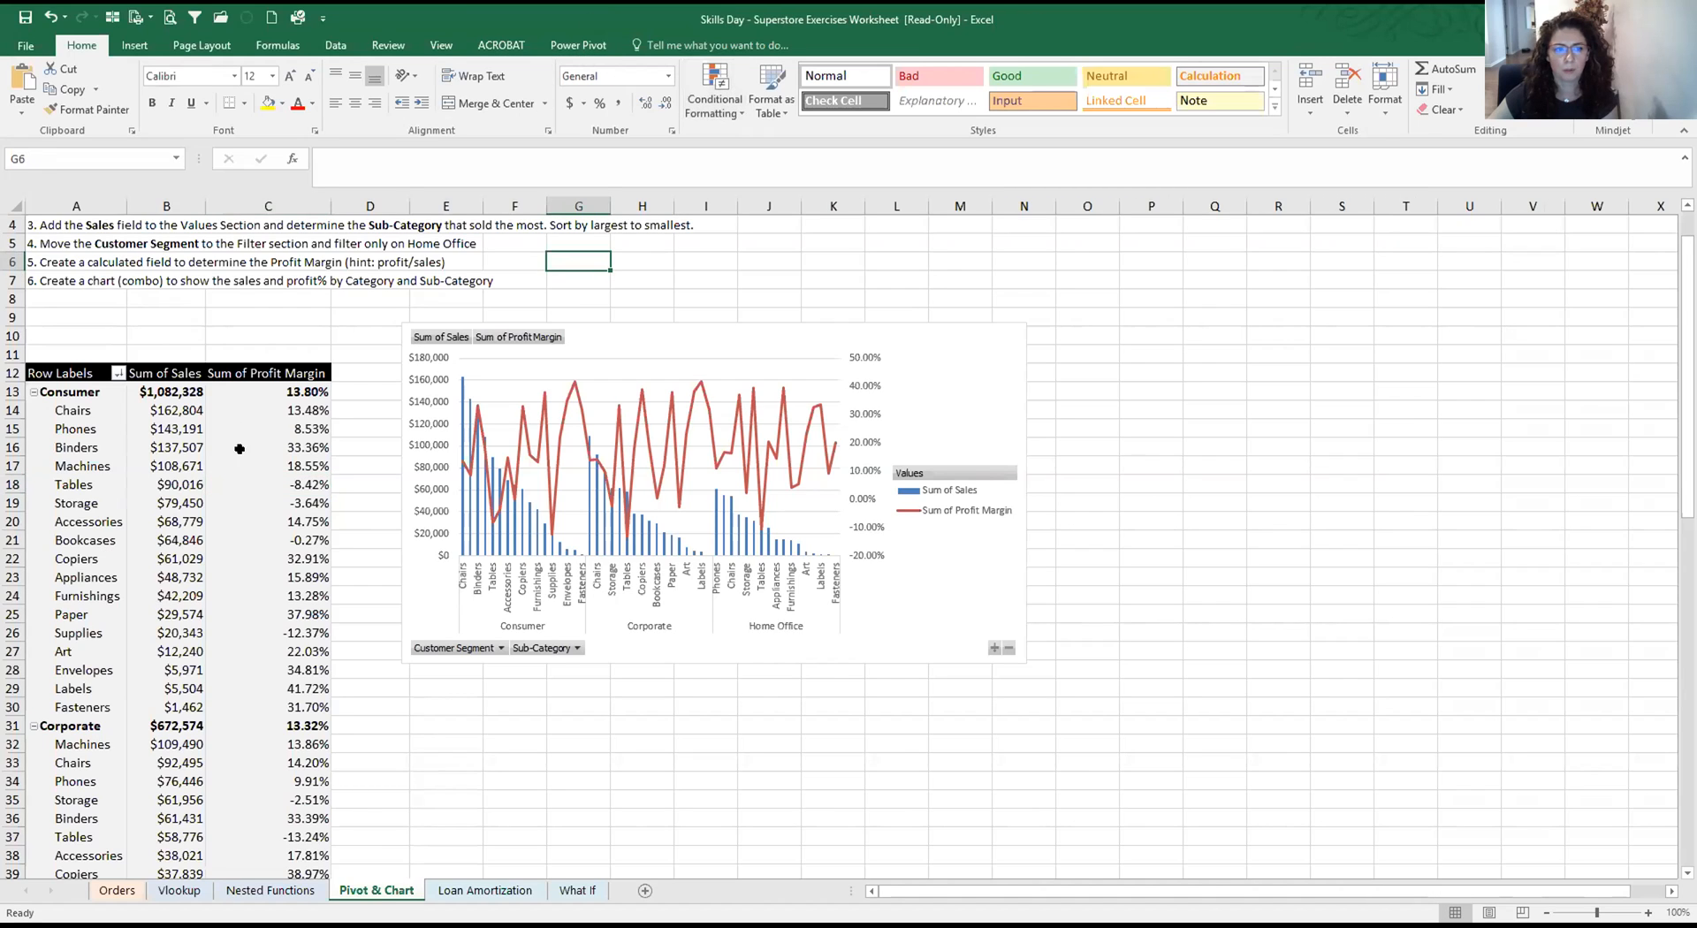
pyautogui.click(262, 482)
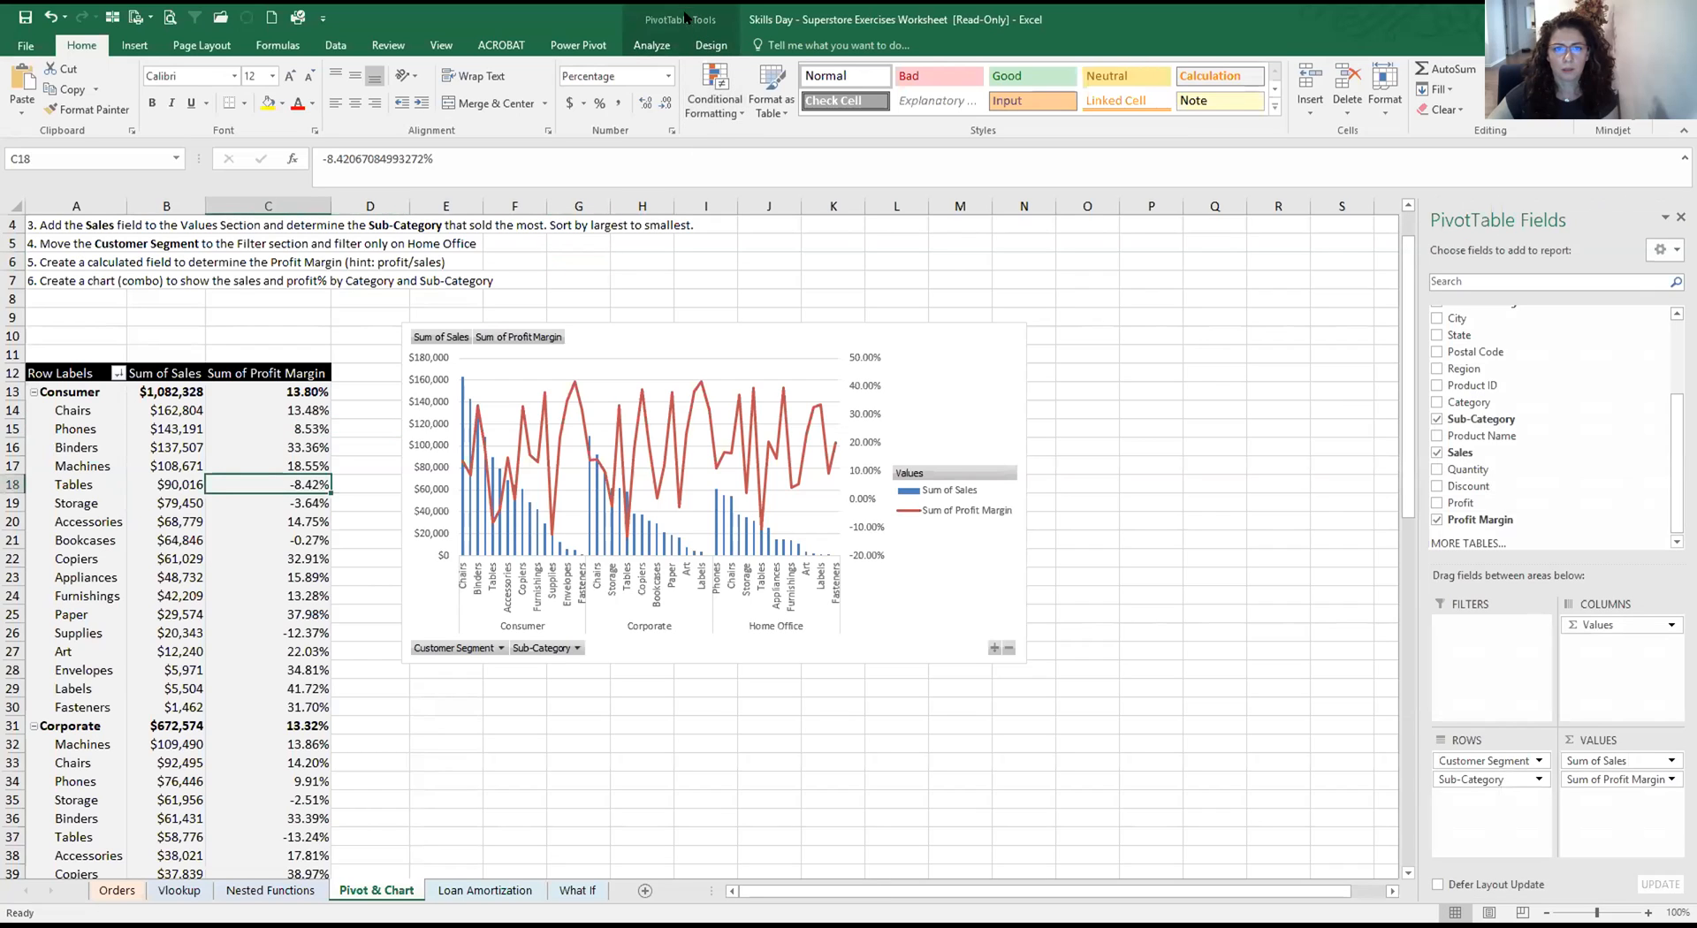
pyautogui.click(651, 45)
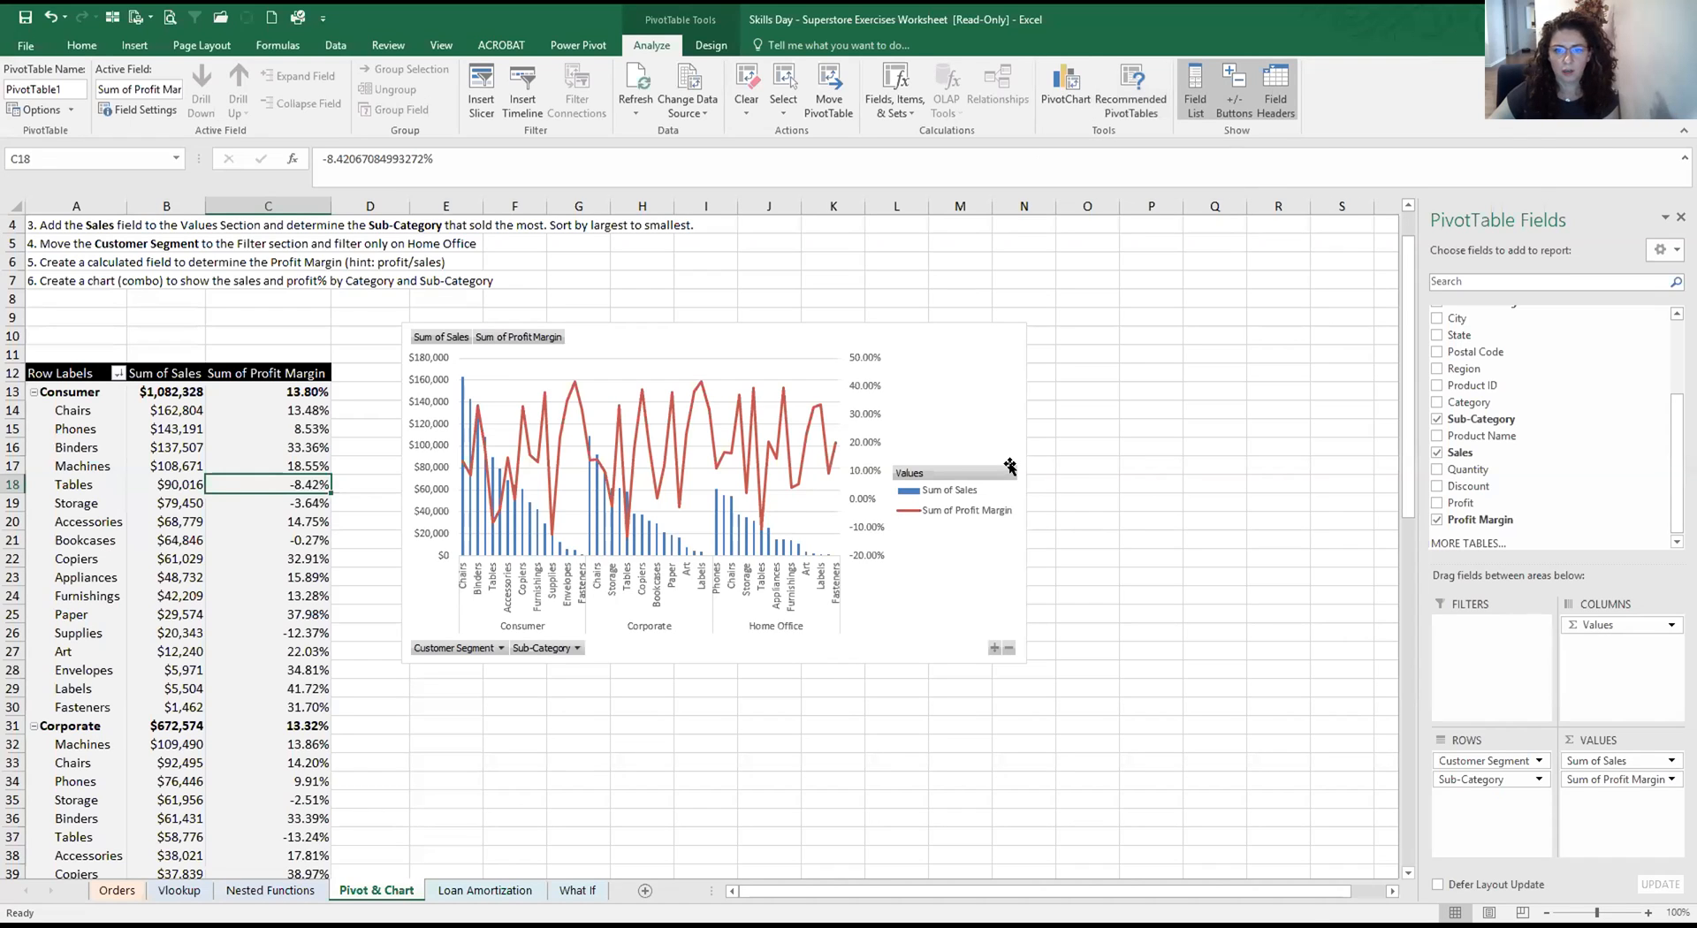
pyautogui.click(867, 466)
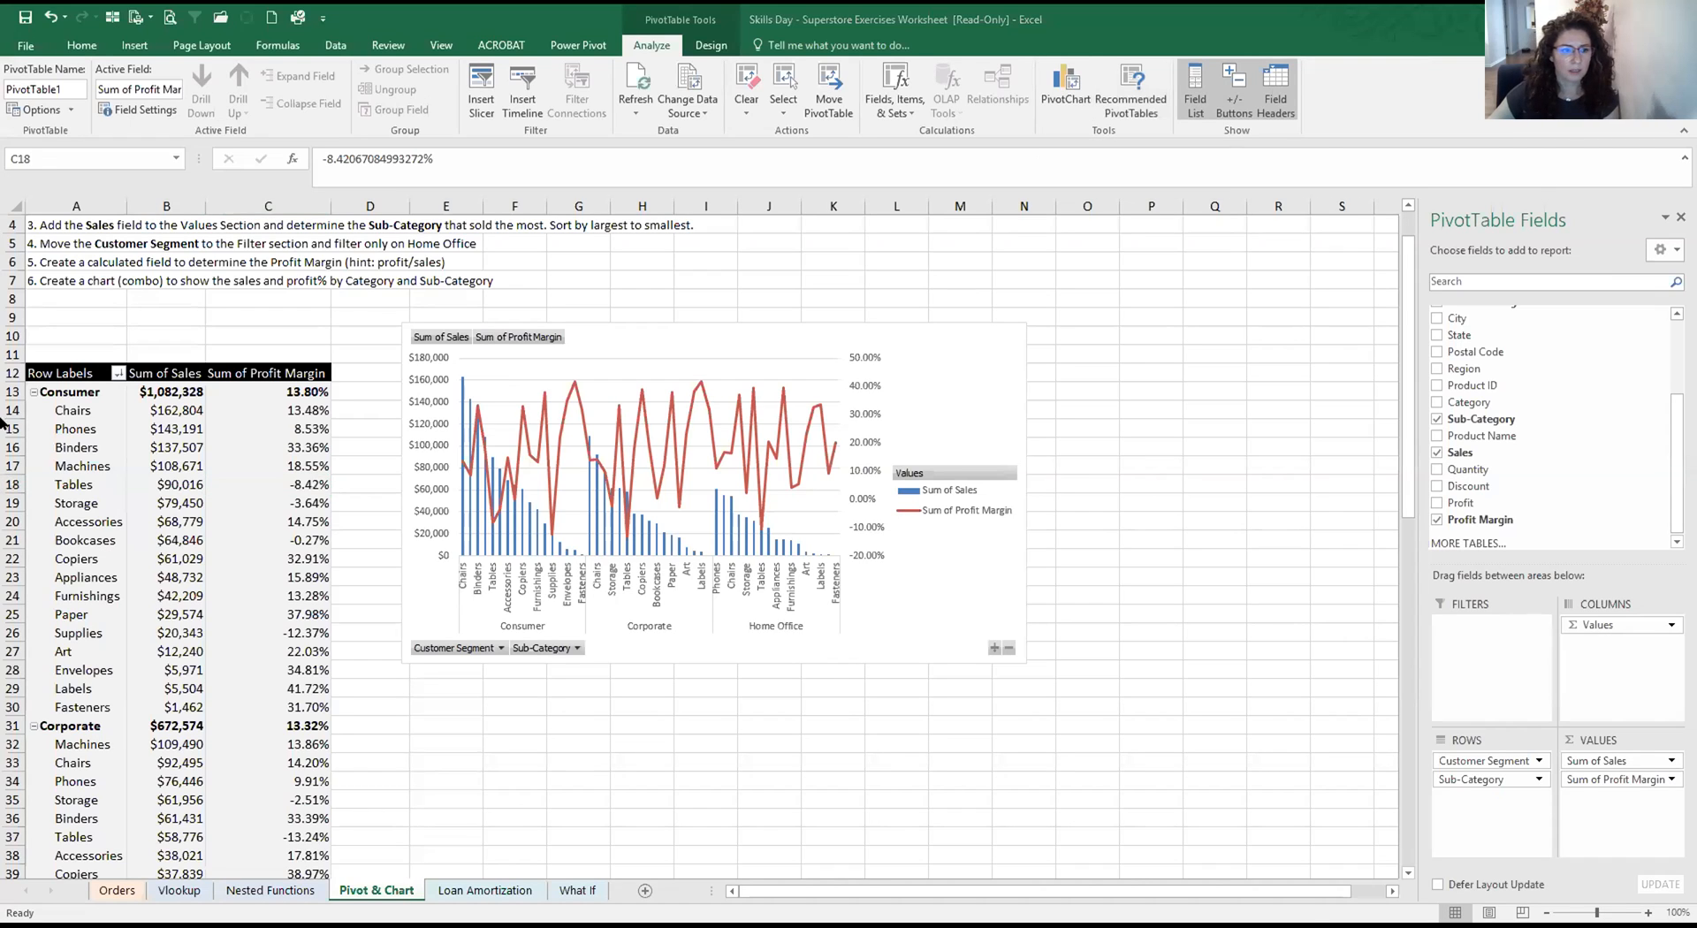
# Replace Customer Segment and Sub-Category with Region as the only row field of the pivot table
pyautogui.click(265, 486)
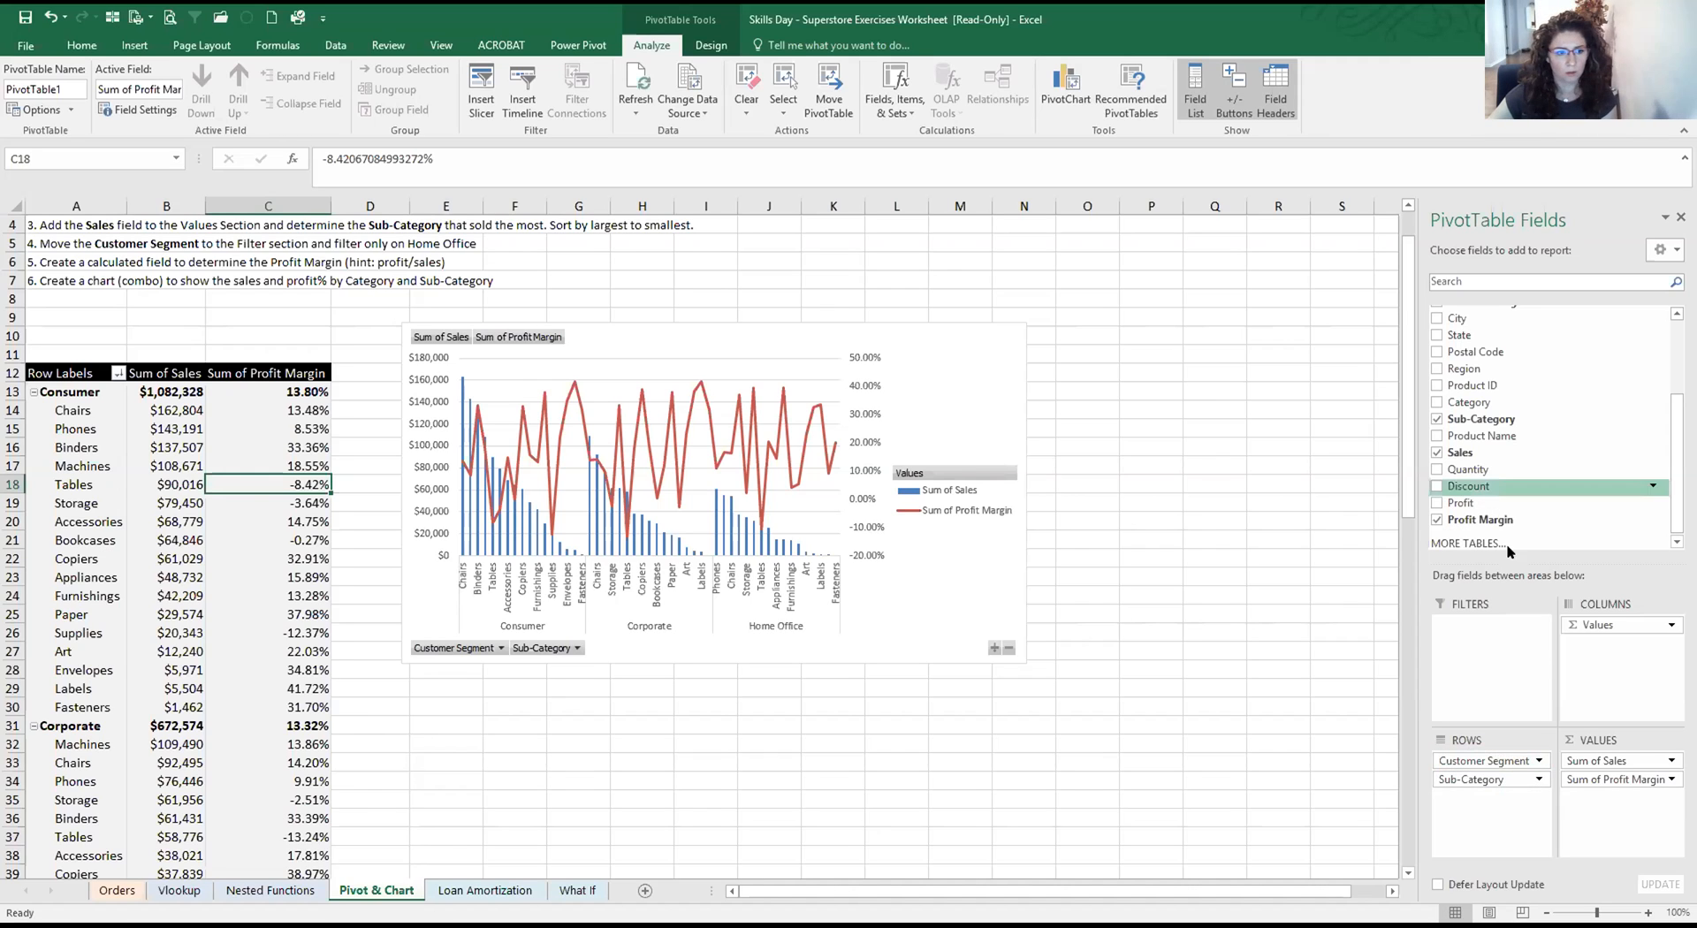
pyautogui.moveTo(1485, 761); pyautogui.dragTo(1509, 551)
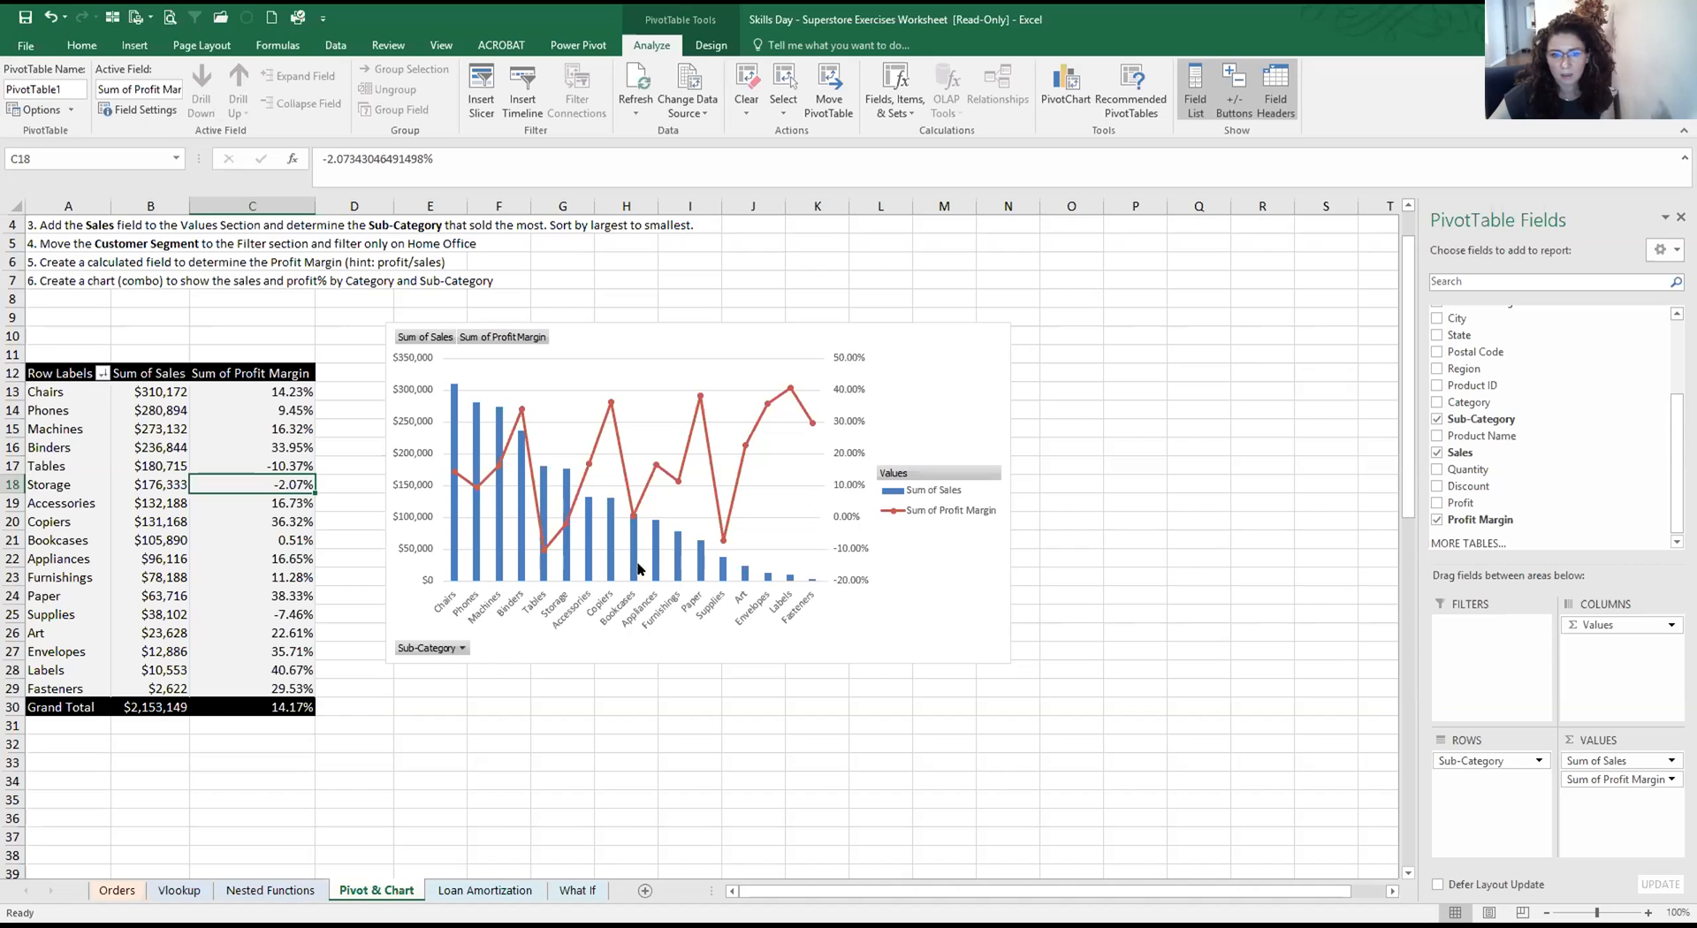
pyautogui.click(1437, 371)
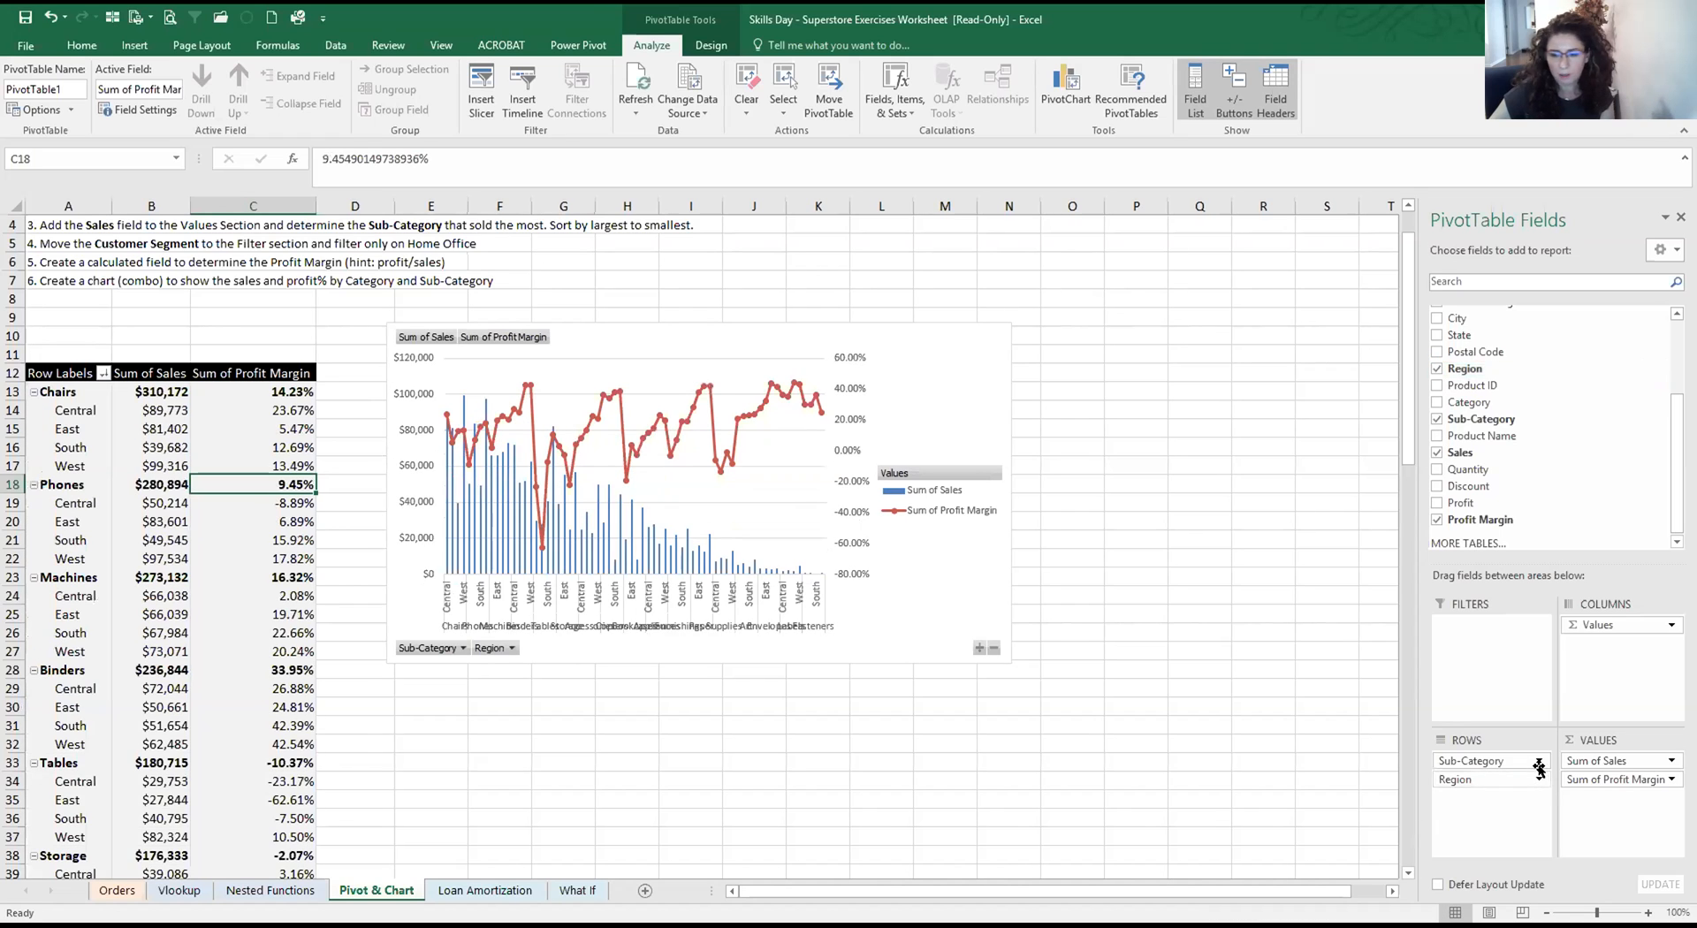
pyautogui.moveTo(1499, 753); pyautogui.dragTo(1473, 528)
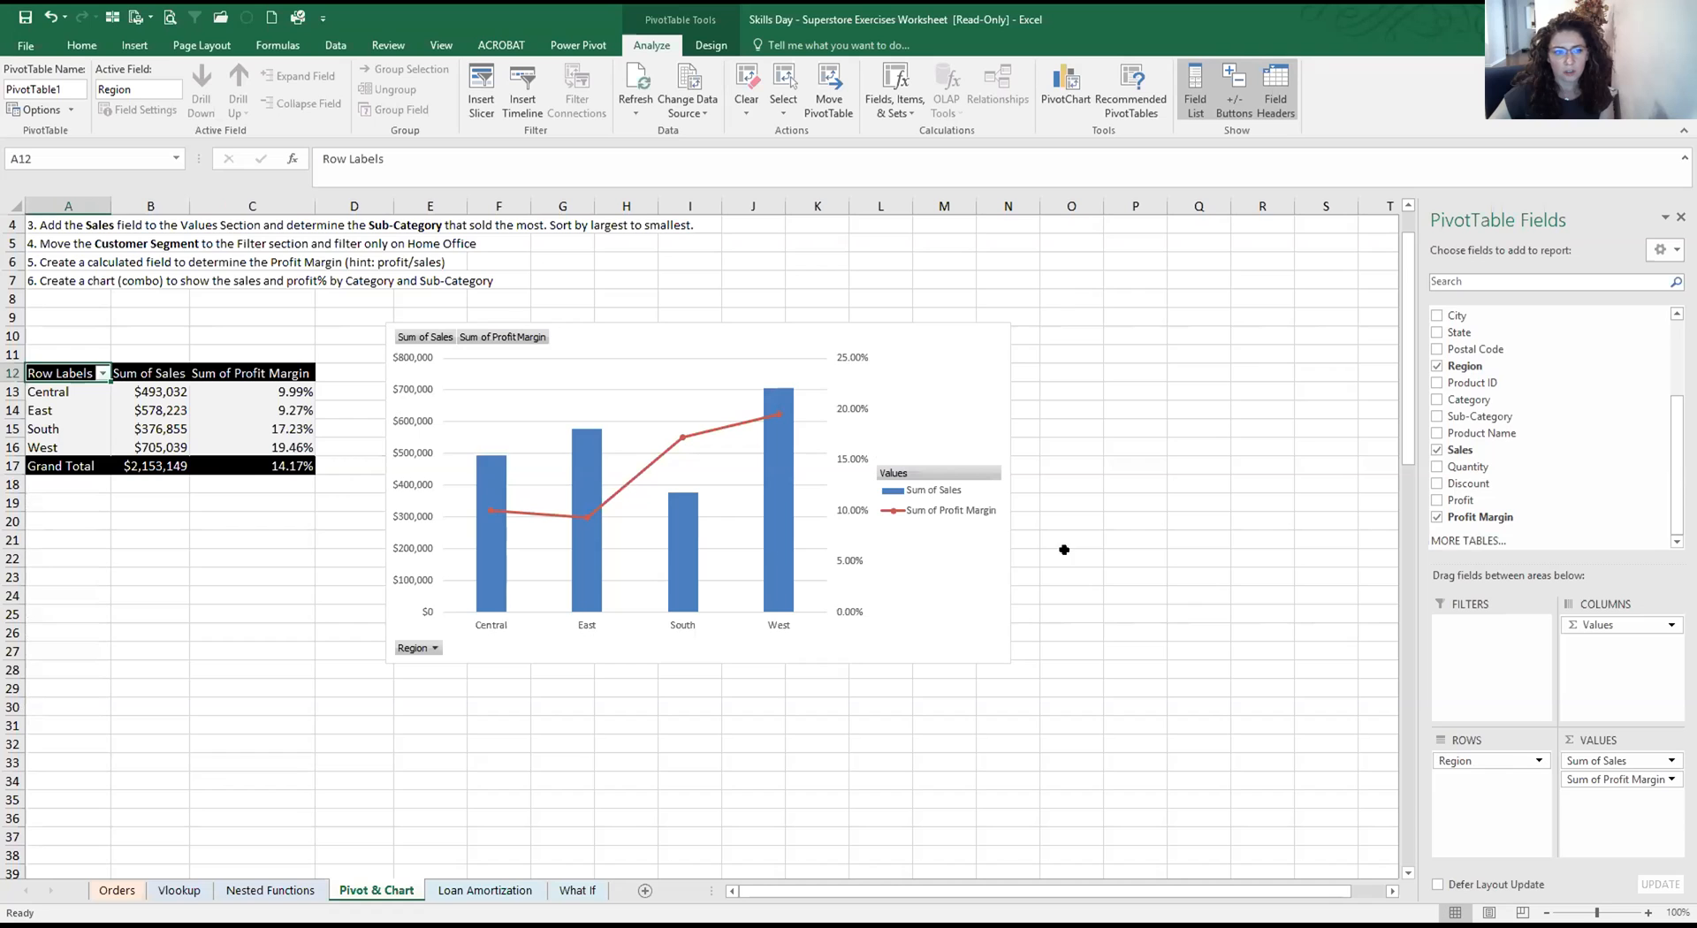
# Shrink the chart and place it beside the pivot table, spanning about columns E to K
pyautogui.click(999, 557)
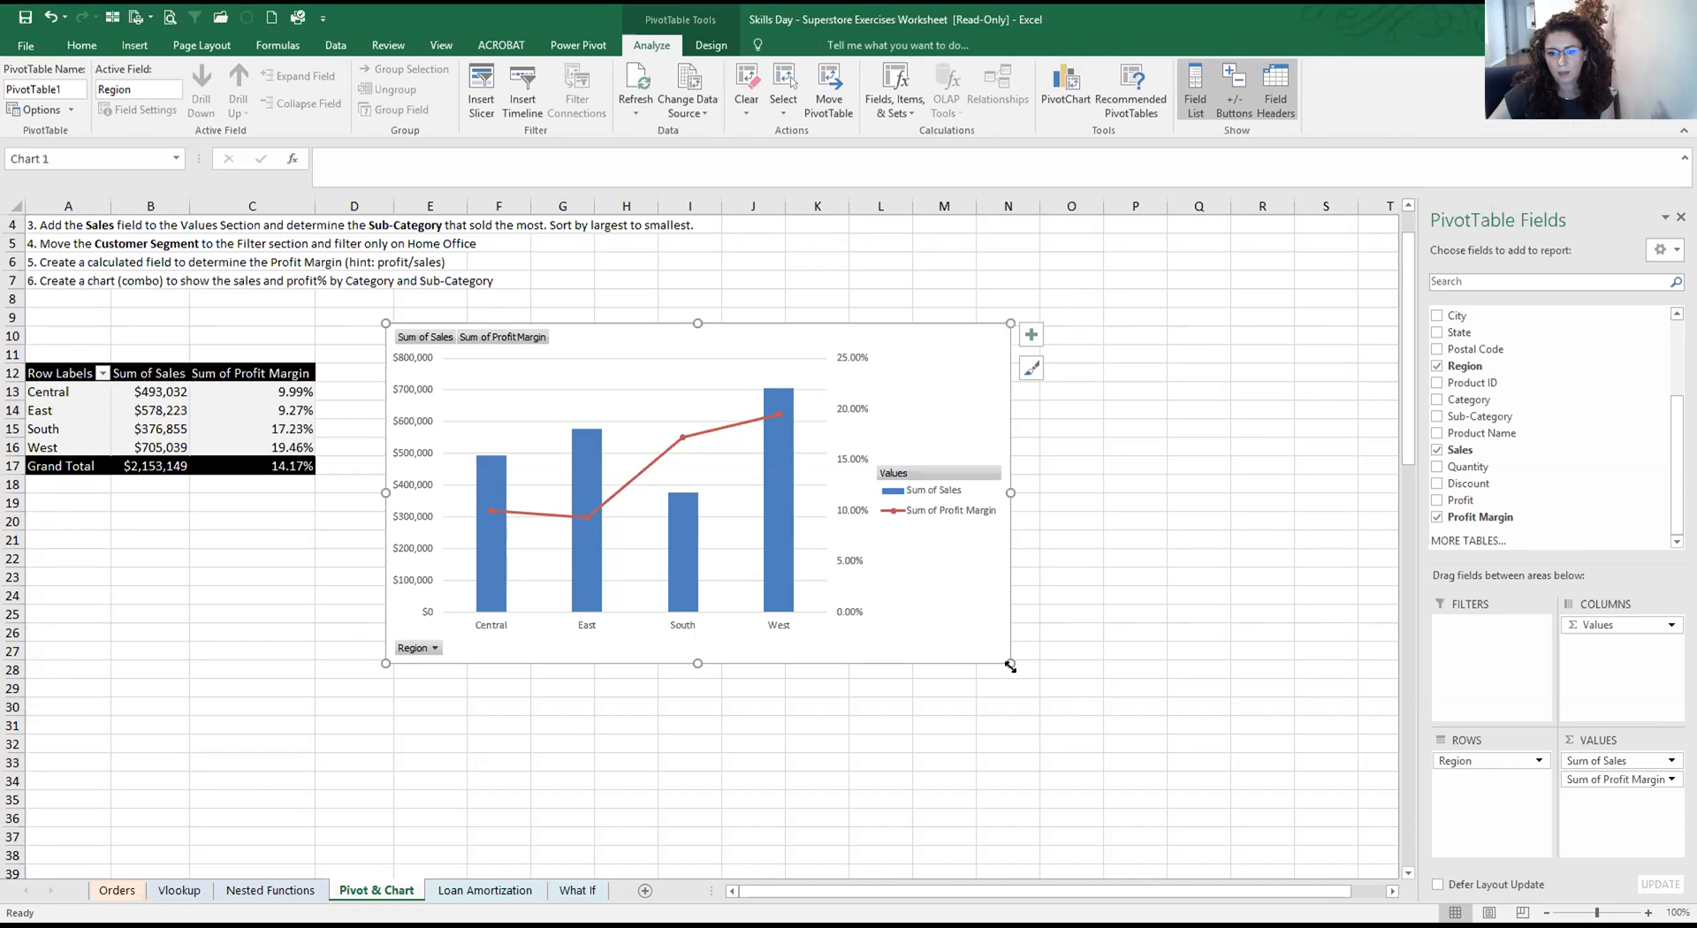
pyautogui.moveTo(1000, 651); pyautogui.dragTo(1034, 482)
pyautogui.click(327, 557)
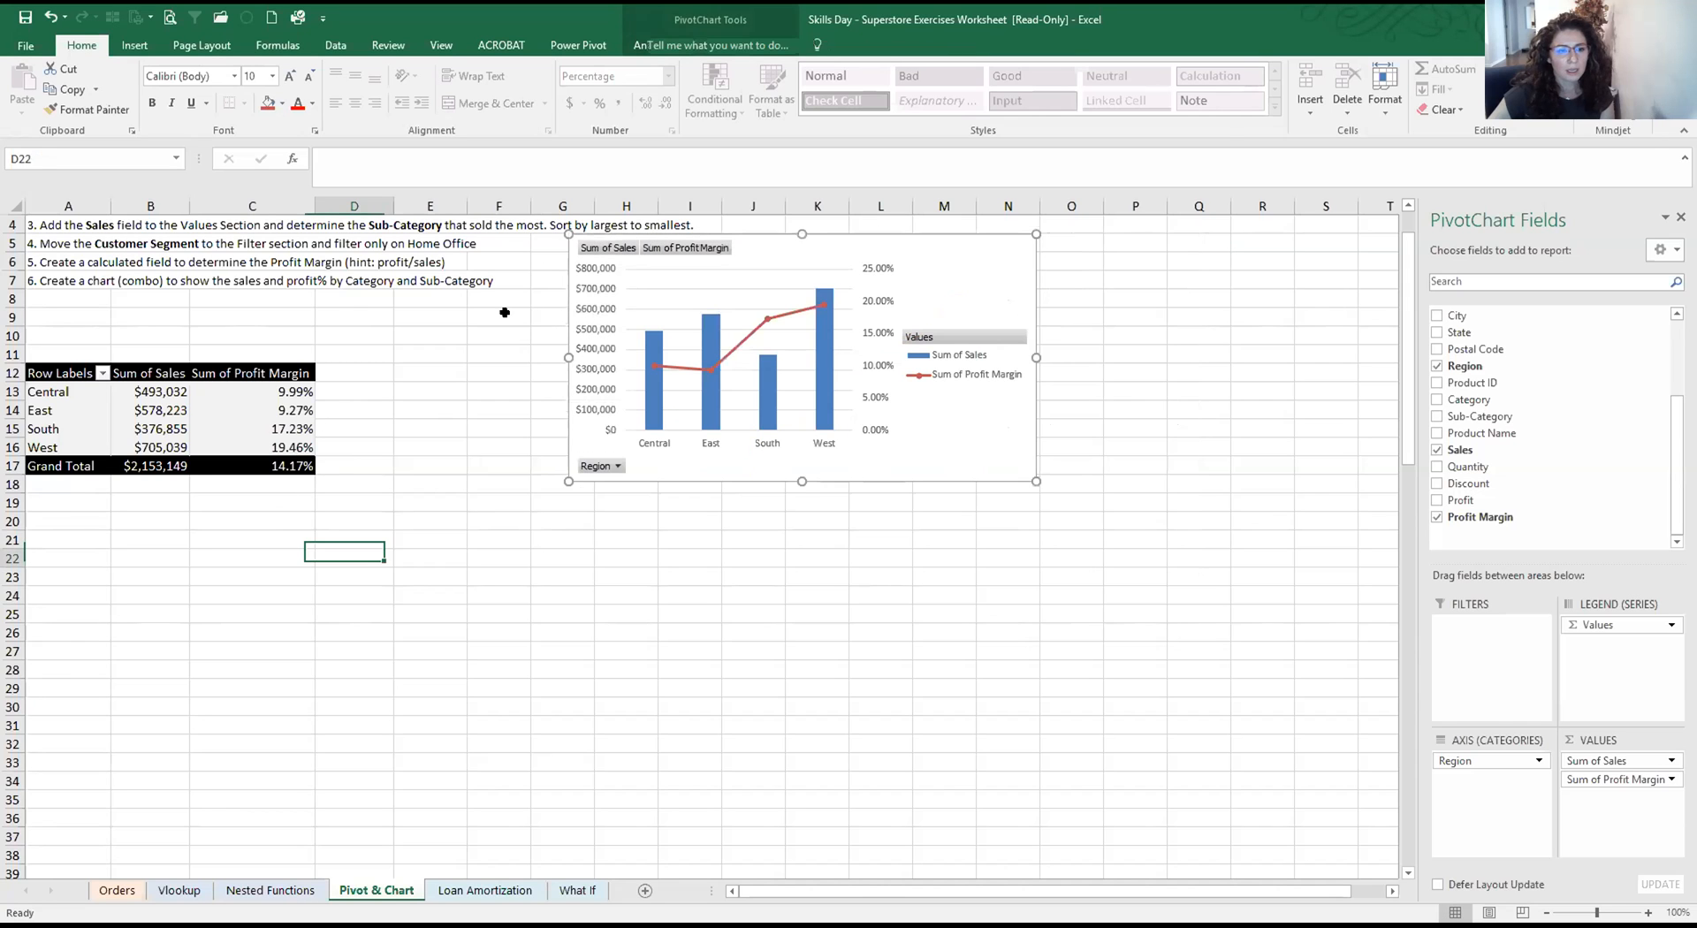
pyautogui.moveTo(811, 247); pyautogui.dragTo(643, 321)
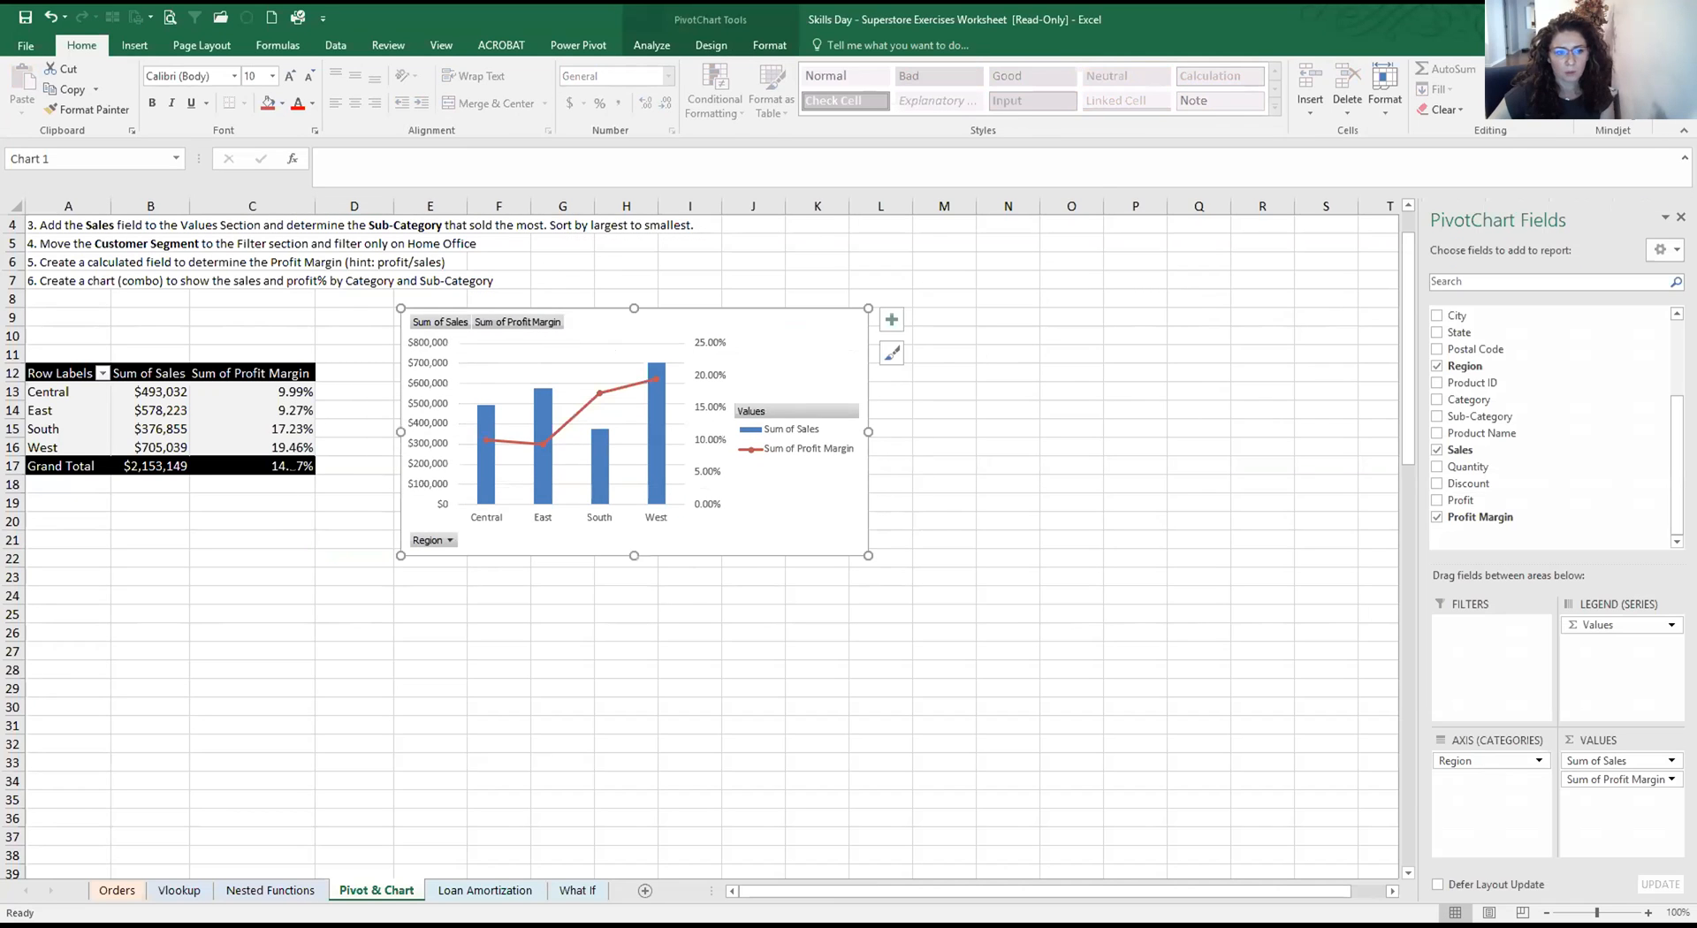
# Copy the whole Region pivot table in A12:C17 and paste the copy at cell N11
pyautogui.moveTo(153, 409); pyautogui.dragTo(53, 372)
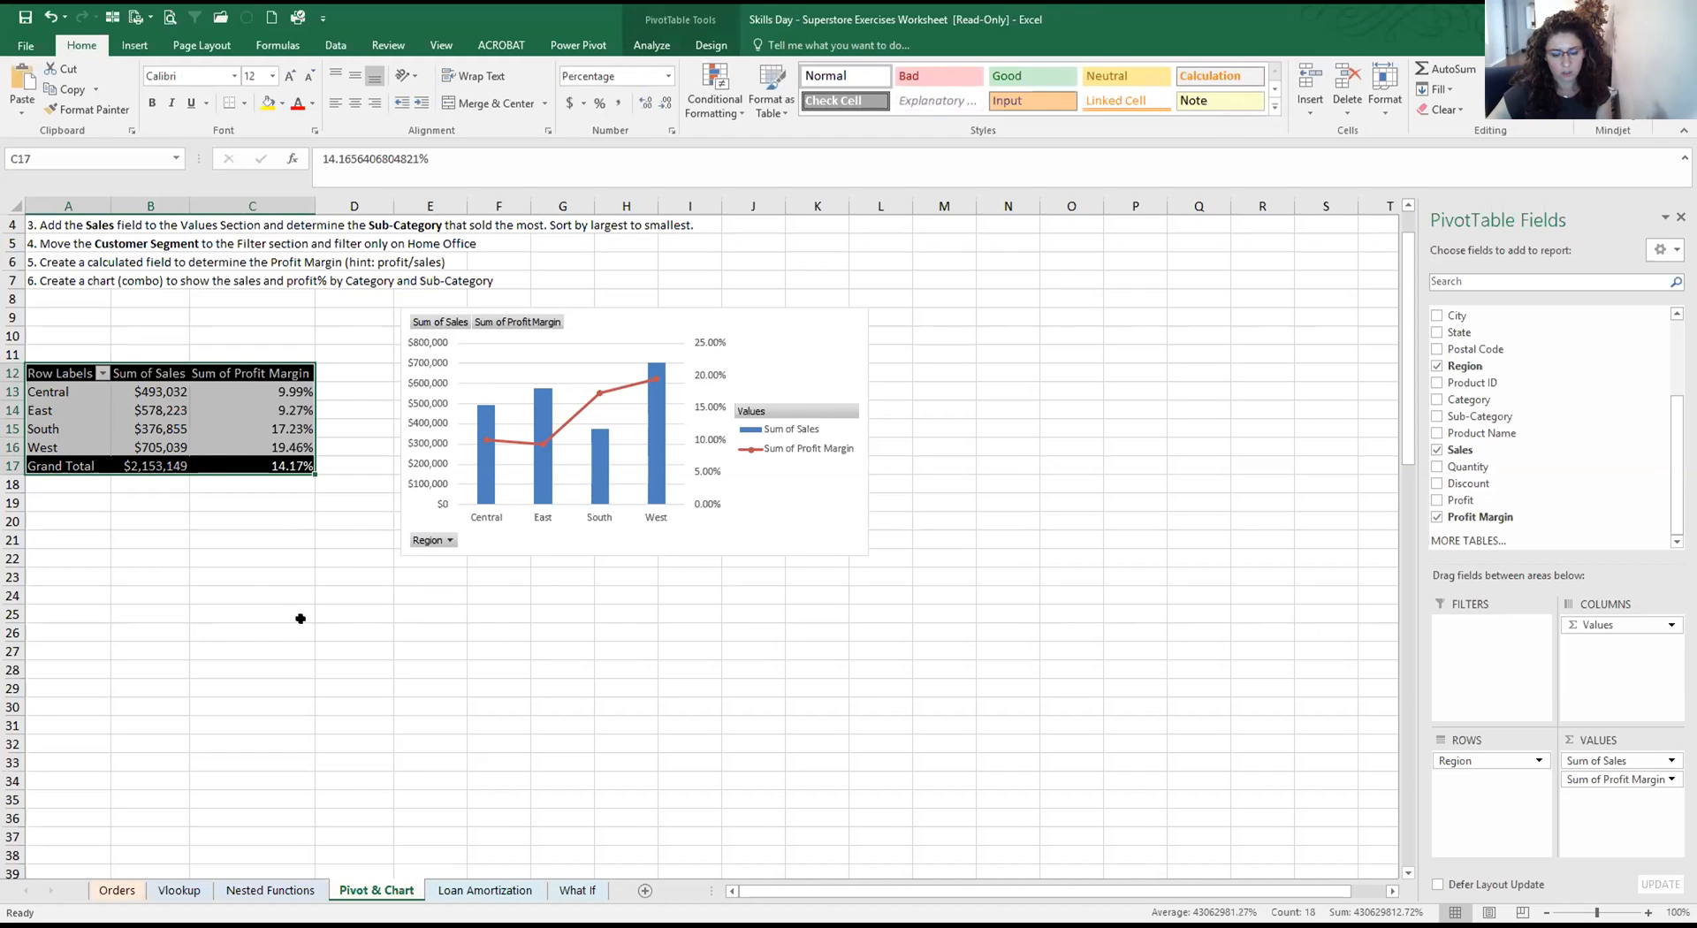
pyautogui.hotkey('ctrl', 'c')
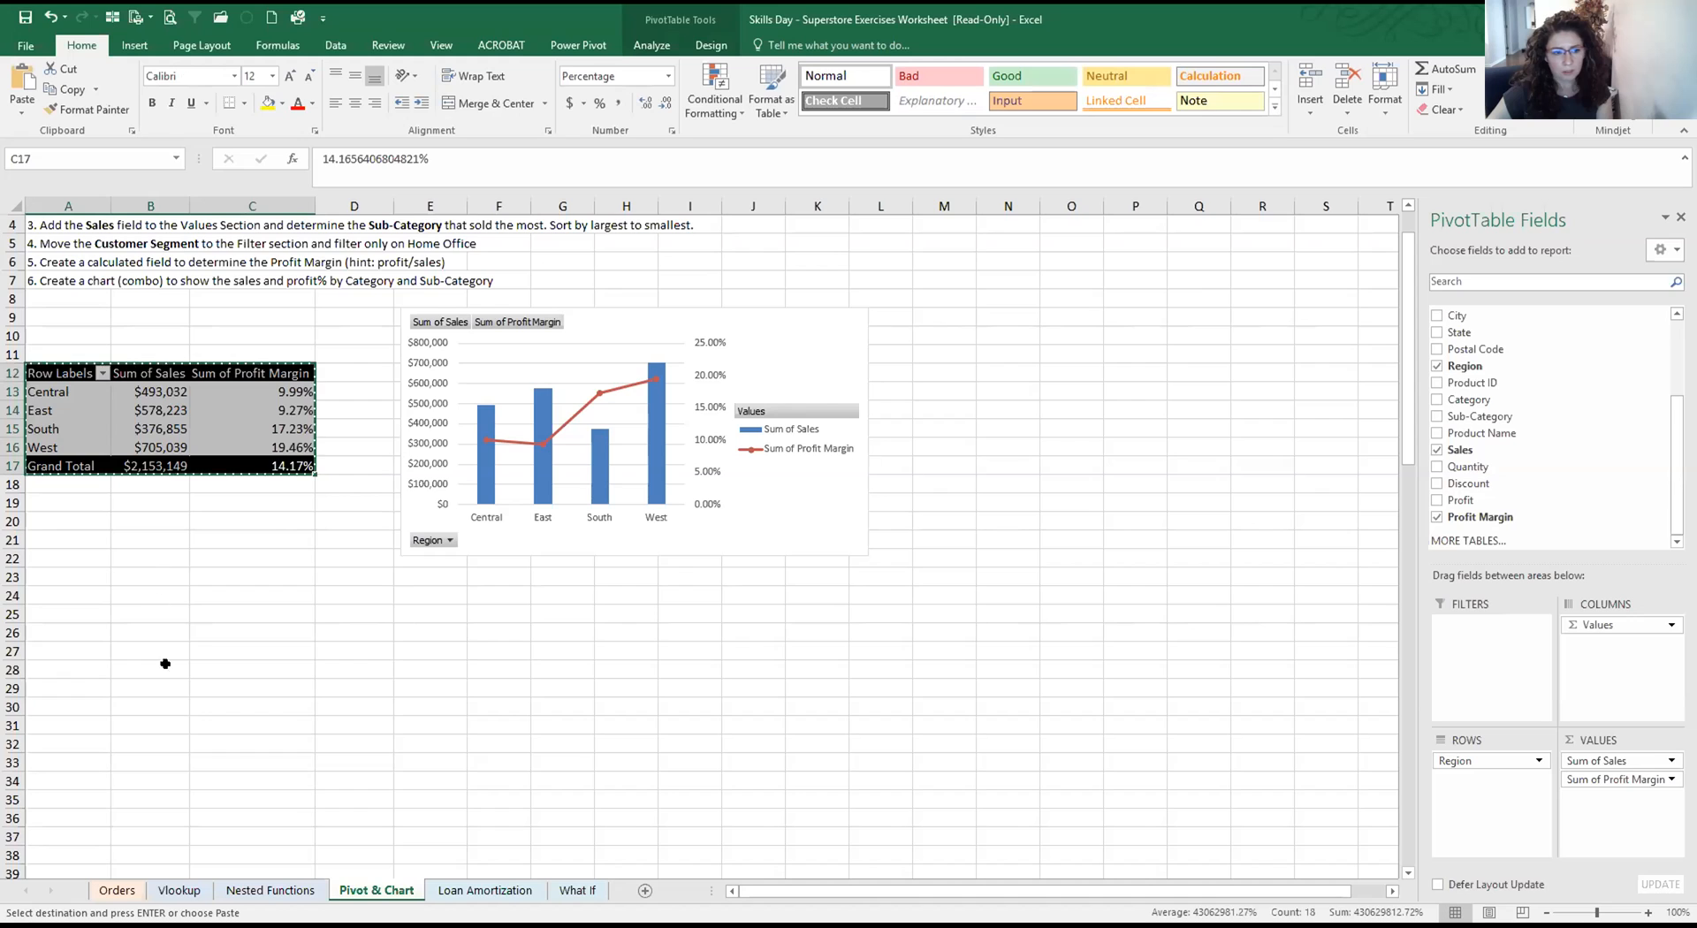
pyautogui.click(60, 668)
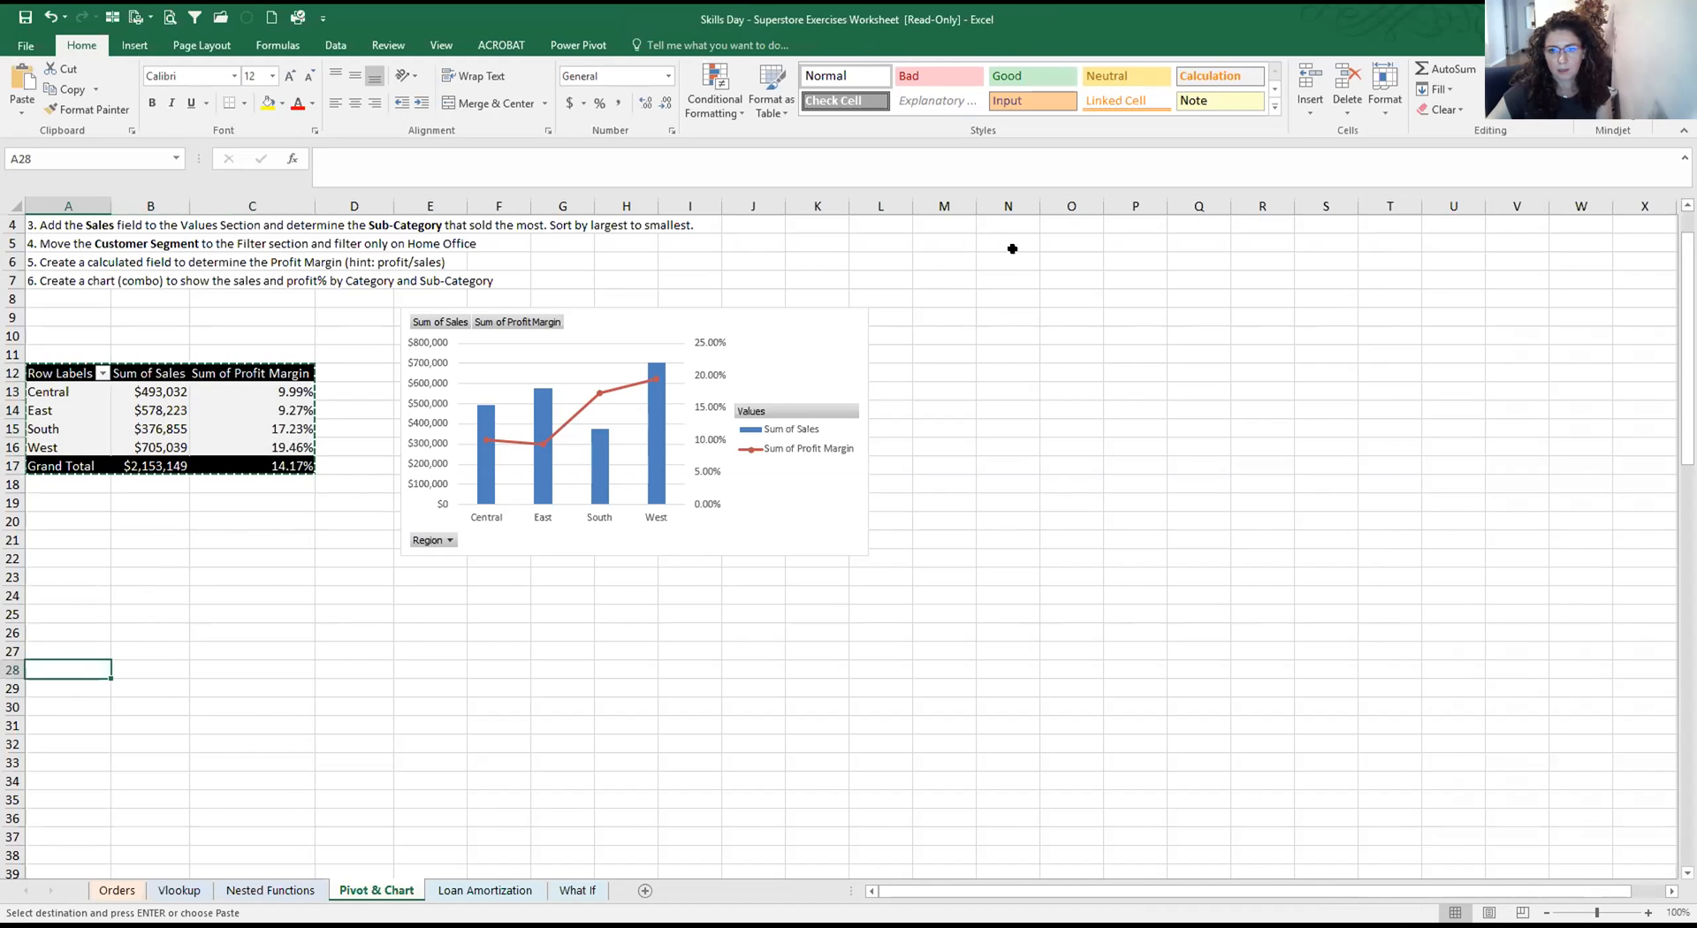
pyautogui.click(999, 353)
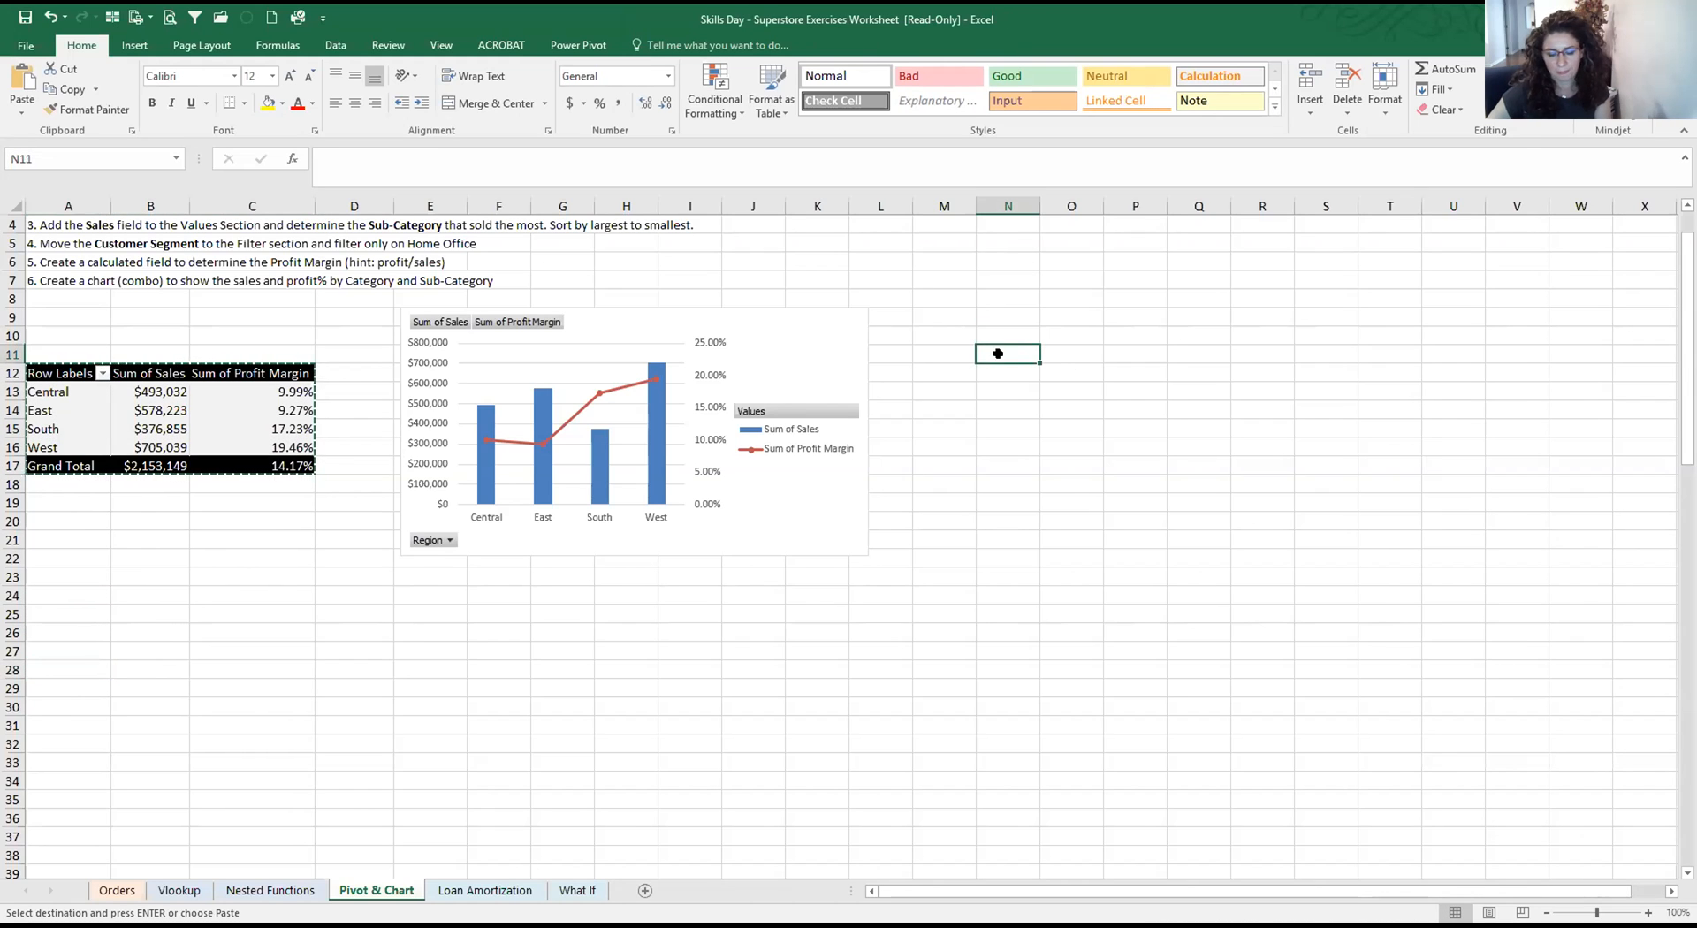
pyautogui.hotkey('ctrl', 'v')
# Fit the widths of columns N to P to the pasted pivot table and clear the copy selection
pyautogui.moveTo(1086, 389); pyautogui.dragTo(1082, 371)
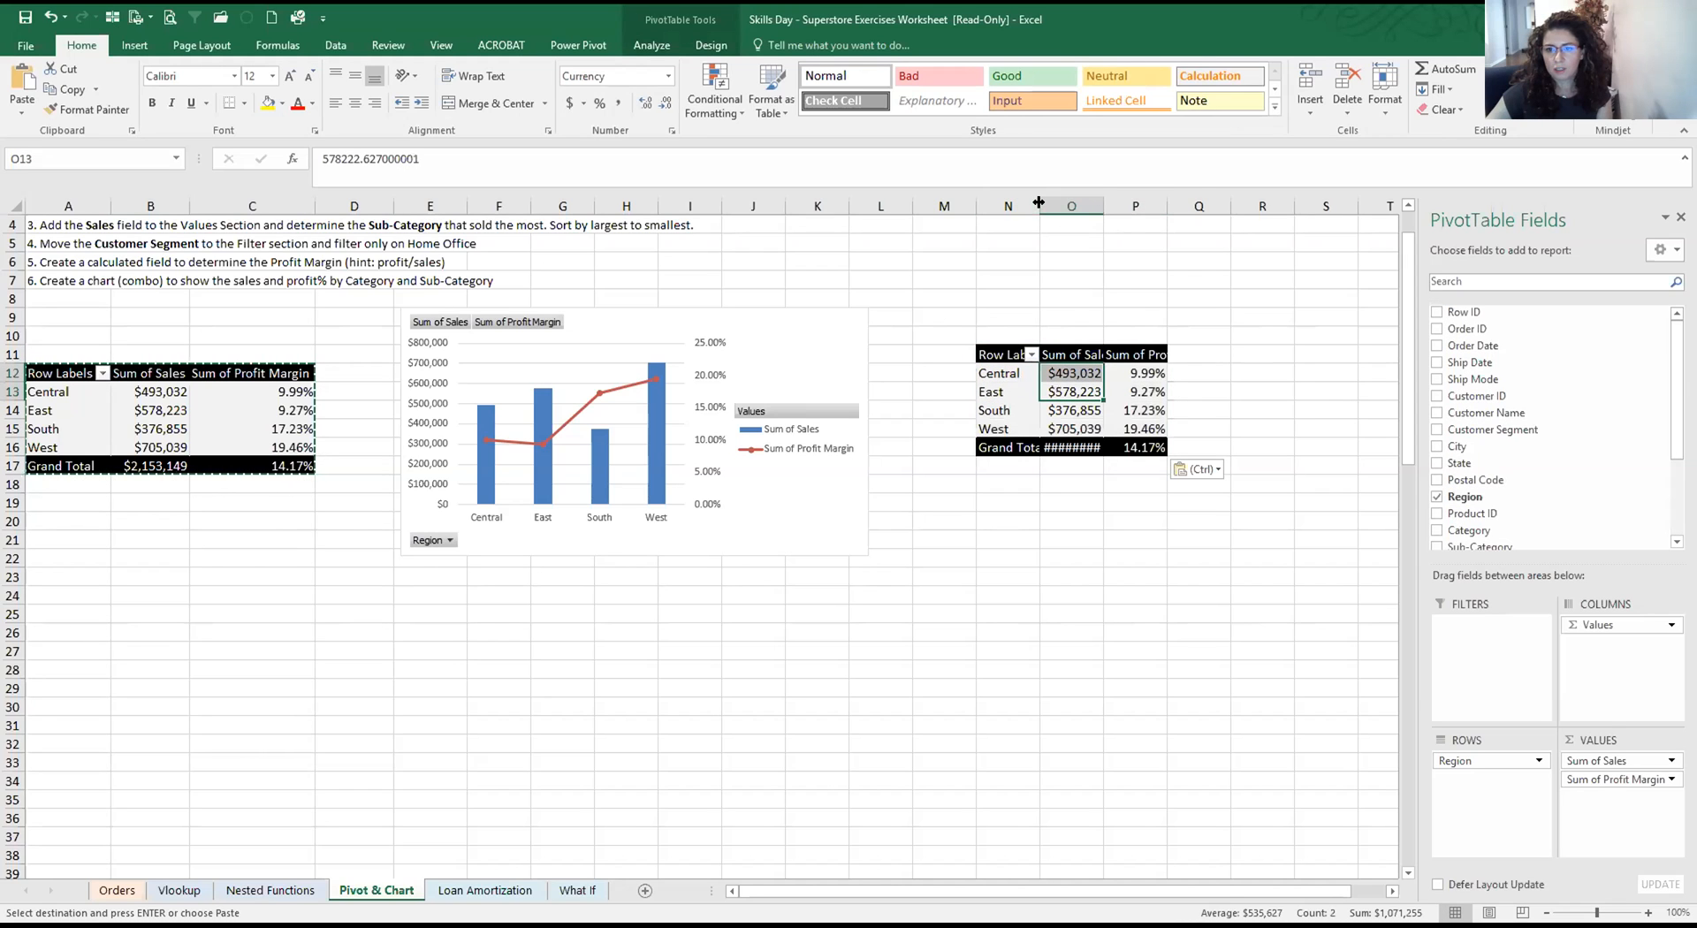
pyautogui.doubleClick(1199, 200)
pyautogui.click(1053, 376)
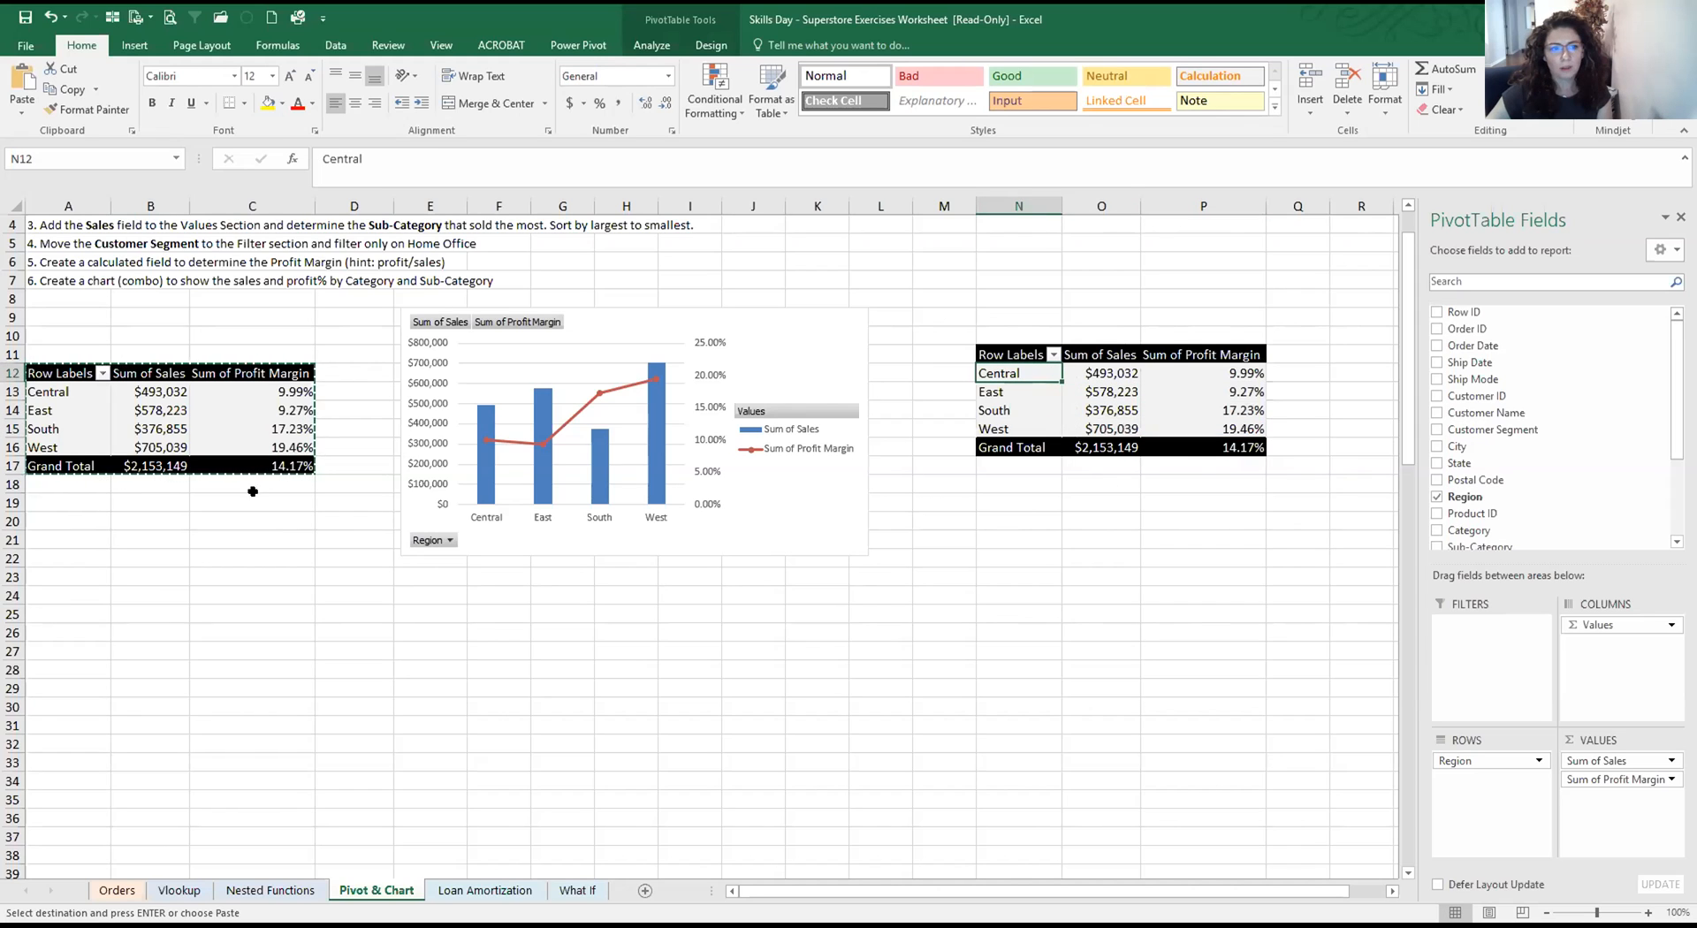
pyautogui.press('Escape')
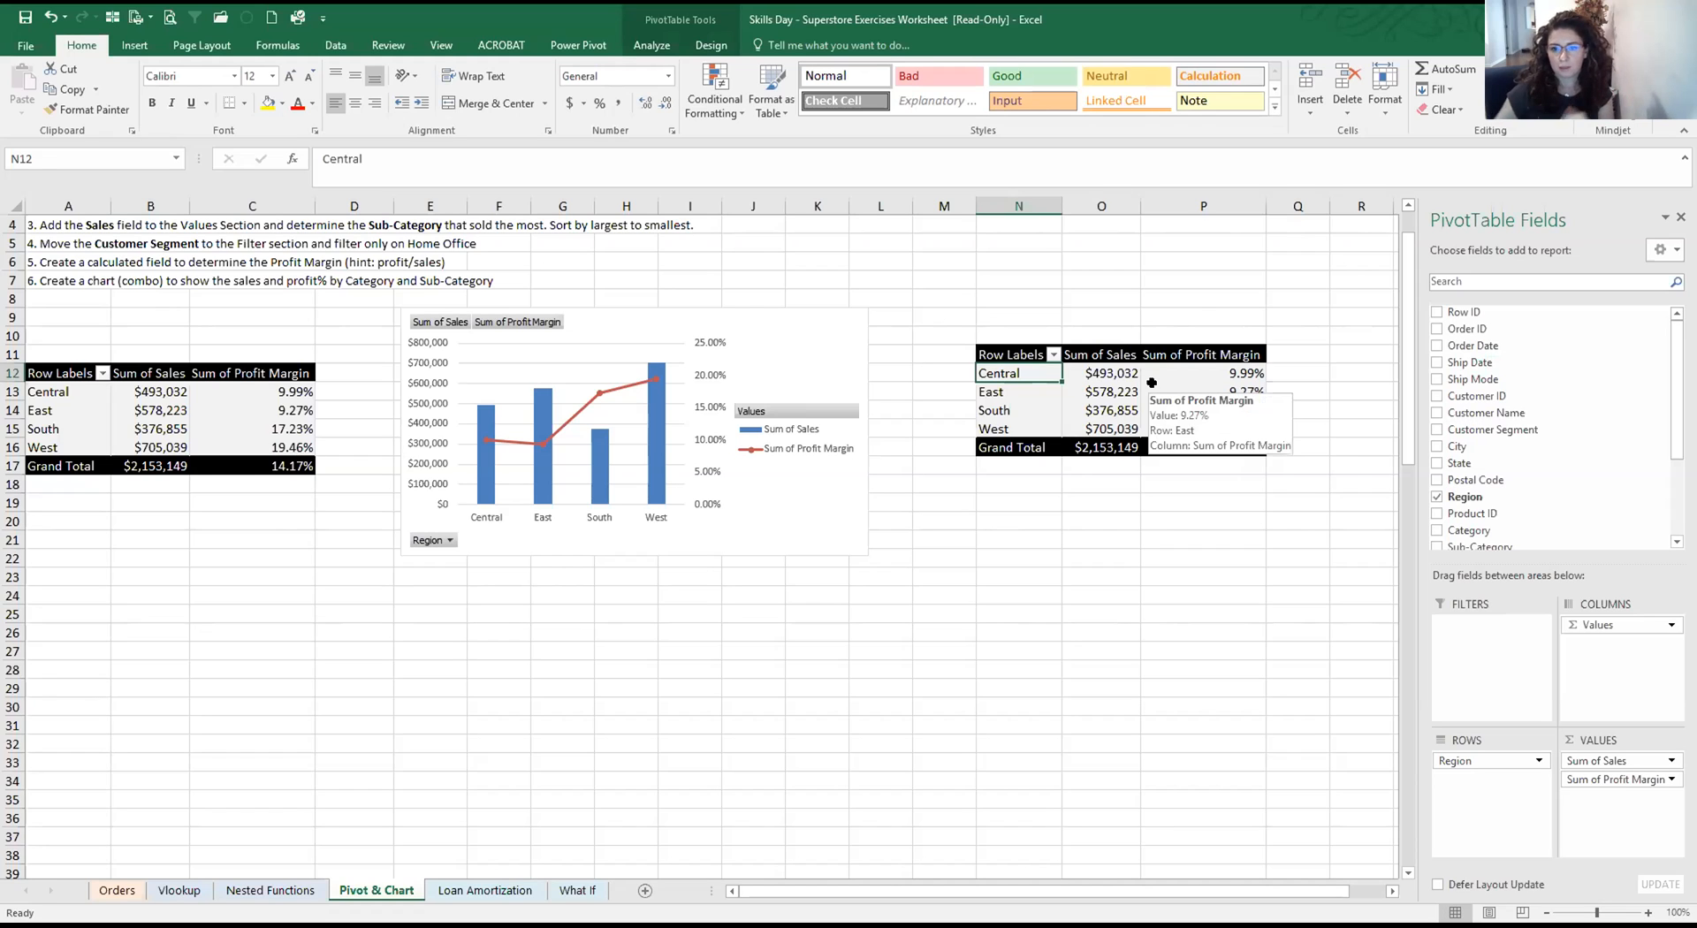
# Replace Region with Sub-Category as the row field of the original pivot table and move its chart close beside the table
pyautogui.click(292, 410)
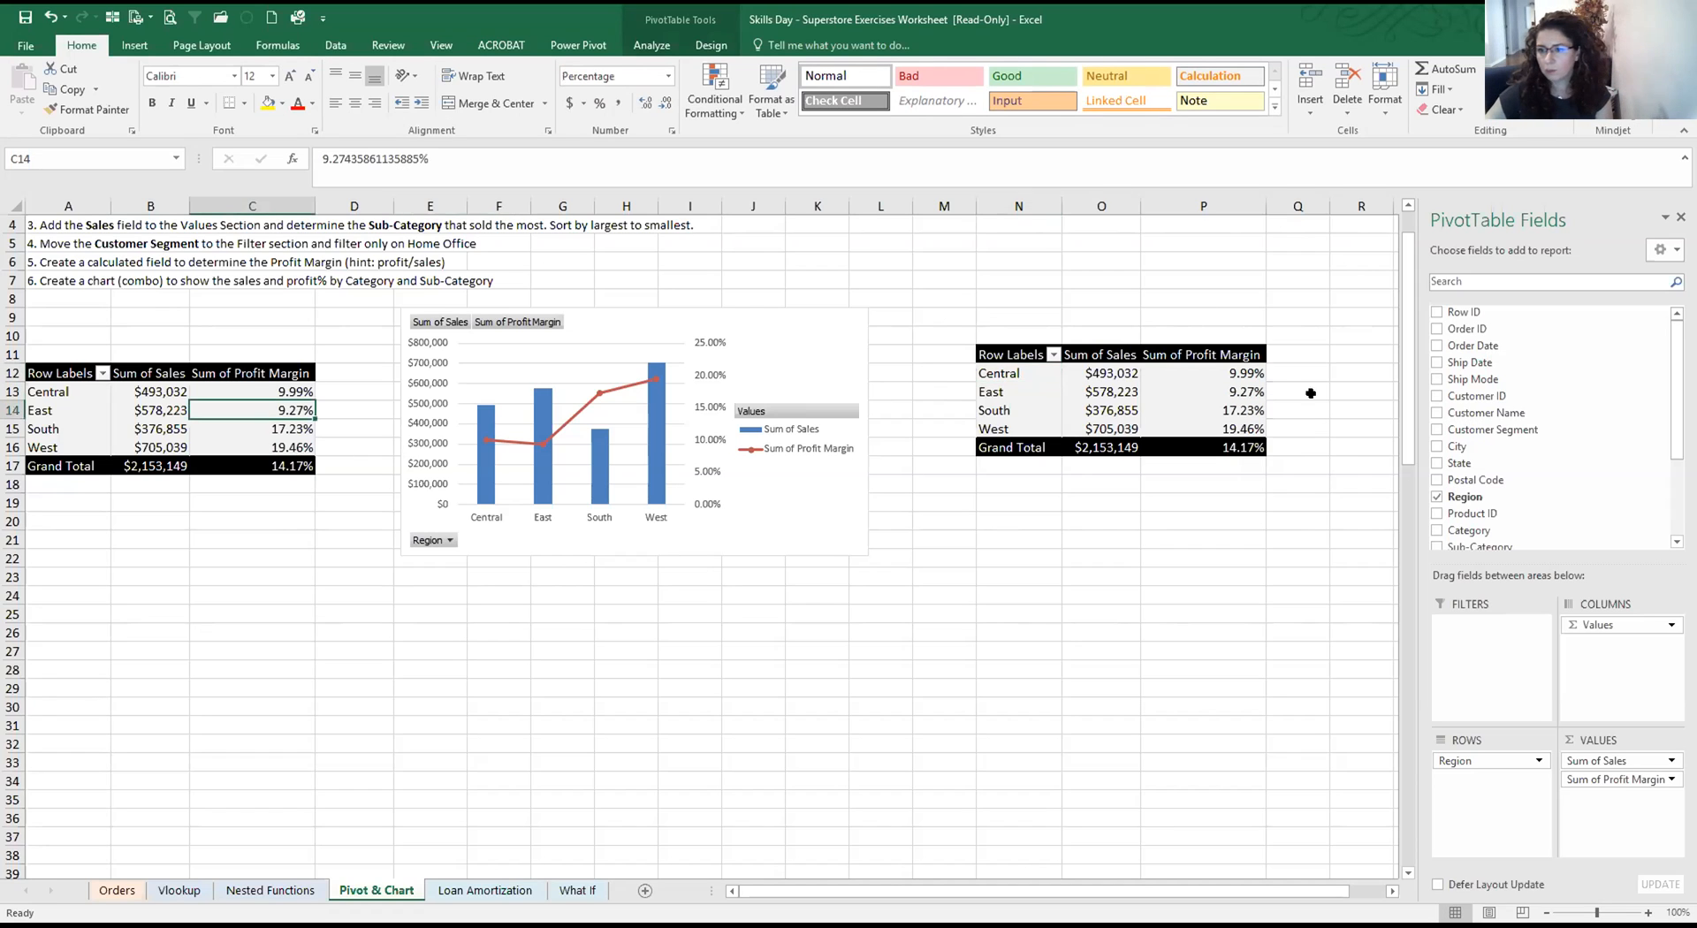
pyautogui.scroll(-1, 1555, 389)
pyautogui.click(1437, 429)
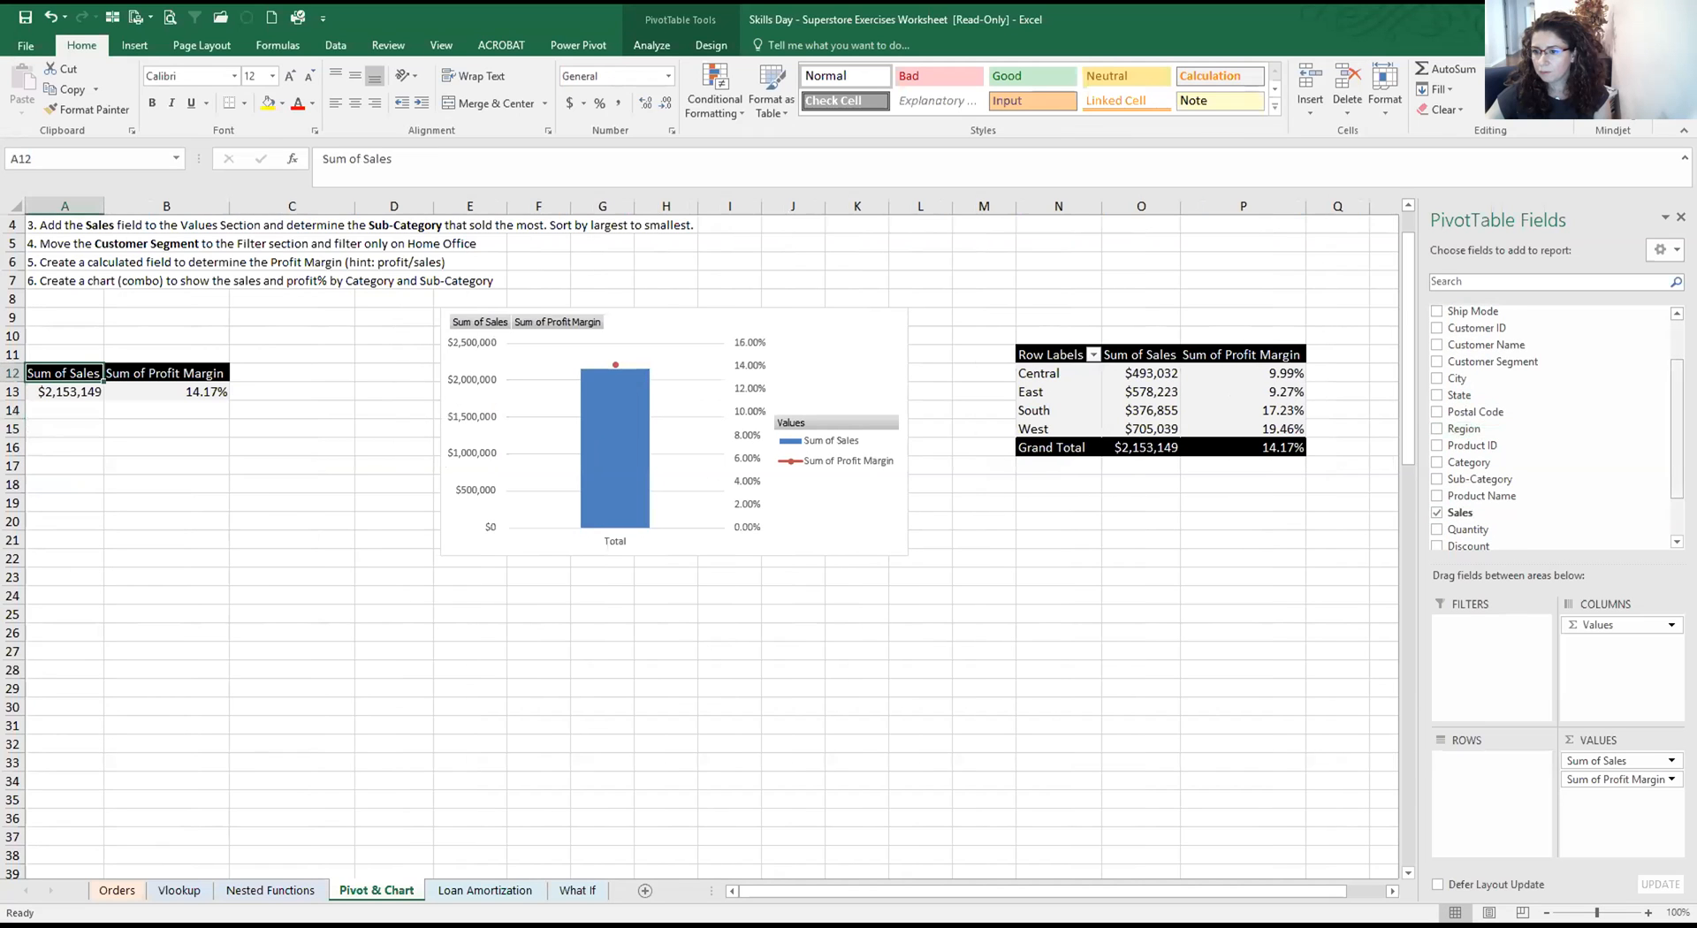
pyautogui.scroll(-2, 1556, 429)
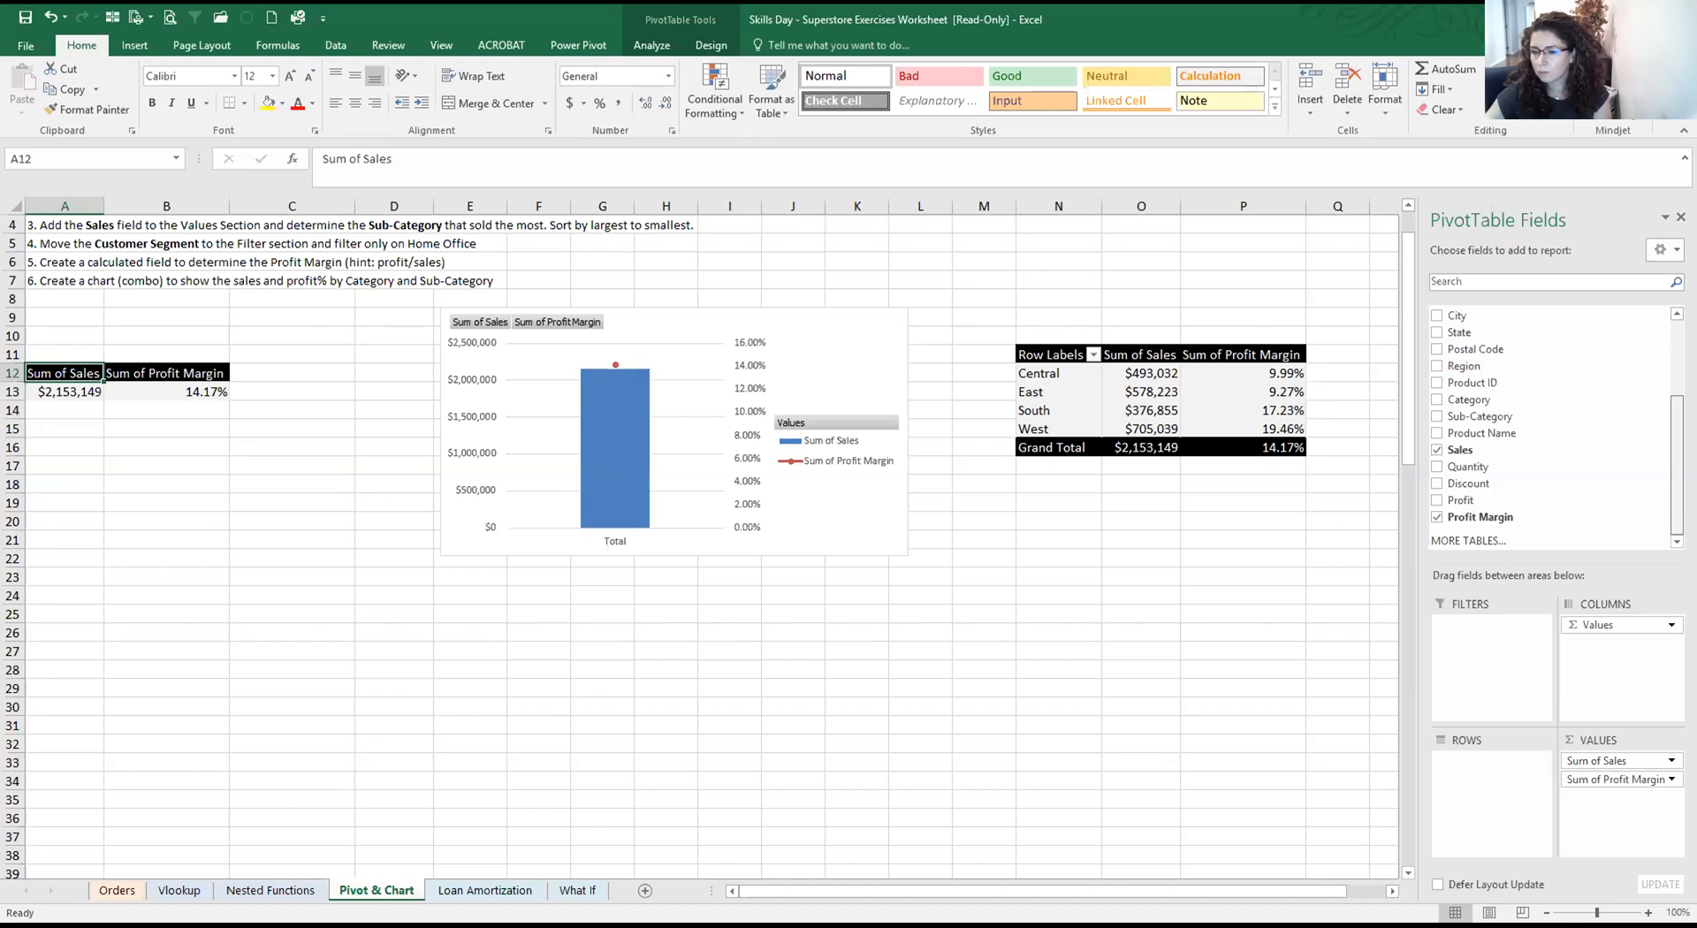
pyautogui.click(1437, 416)
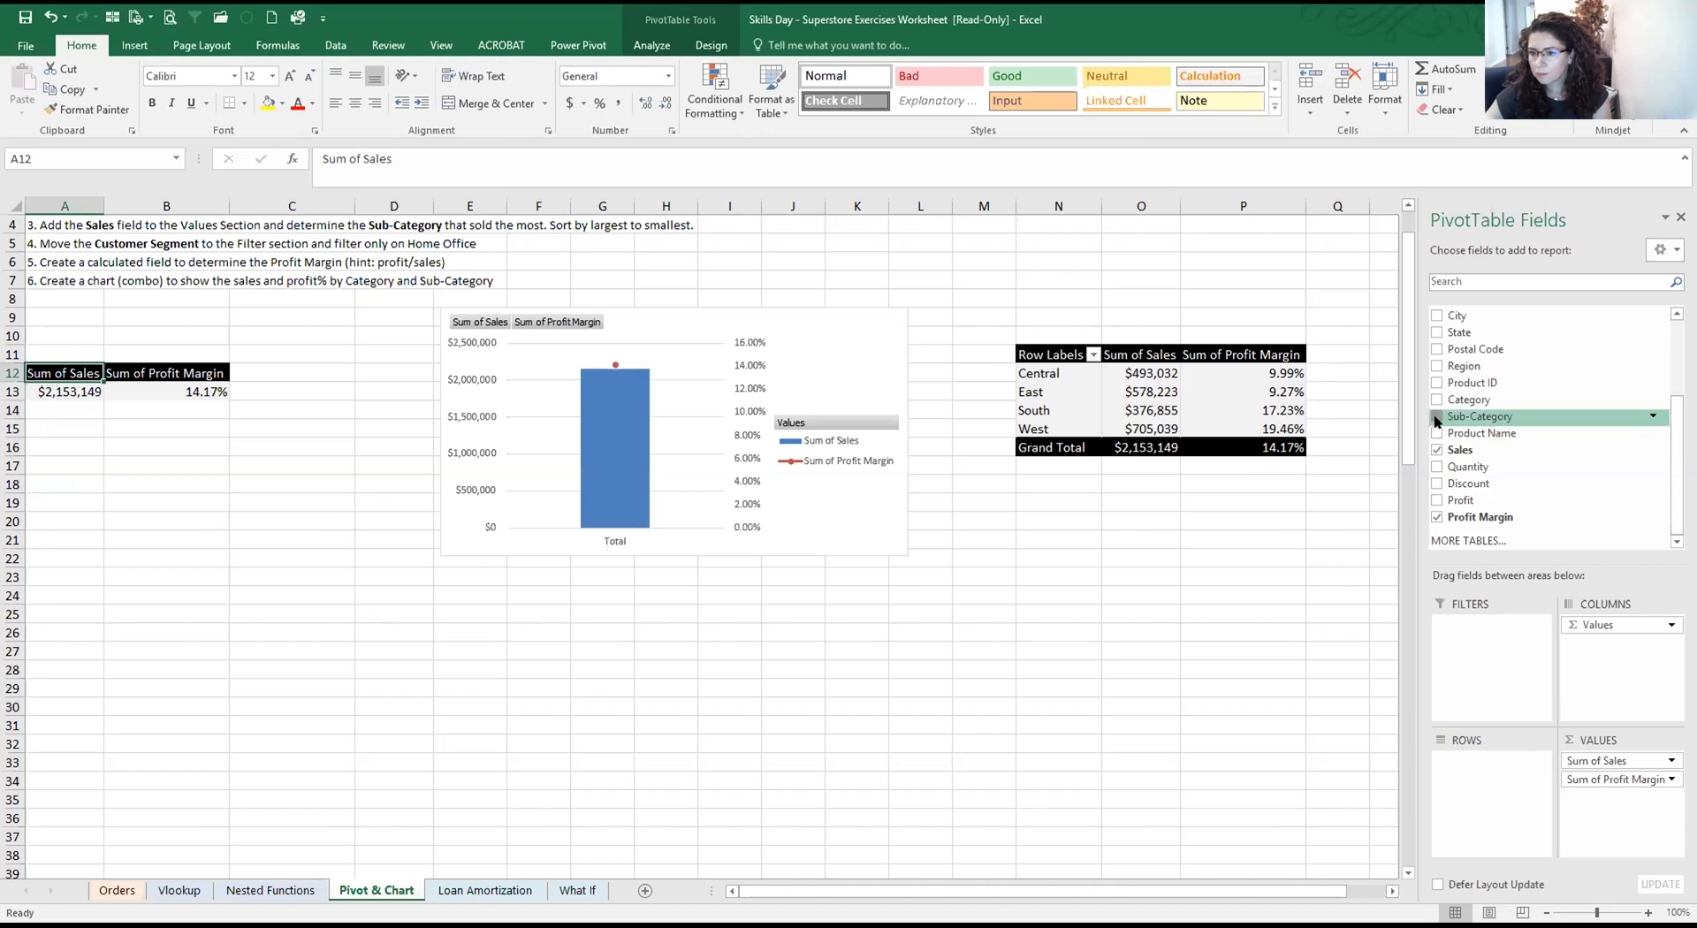
pyautogui.moveTo(609, 326); pyautogui.dragTo(545, 392)
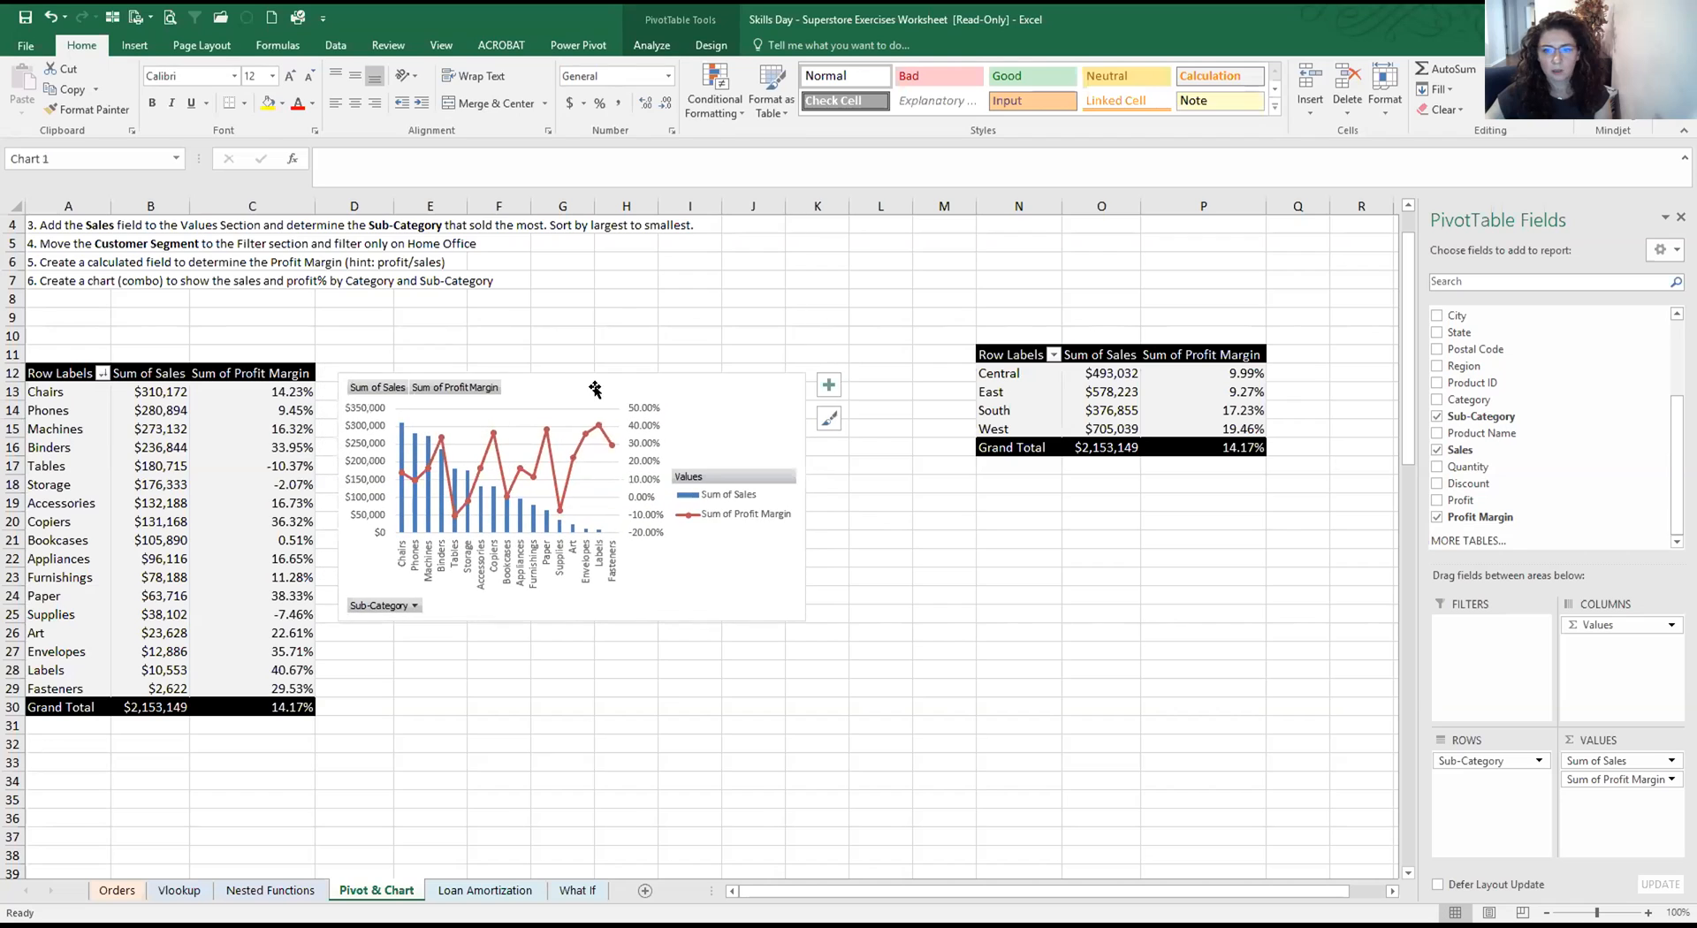
# Insert a combo pivot chart for the copied Region pivot table, with Sum of Sales as clustered columns and Sum of Profit Margin as a line on the secondary axis
pyautogui.click(1149, 373)
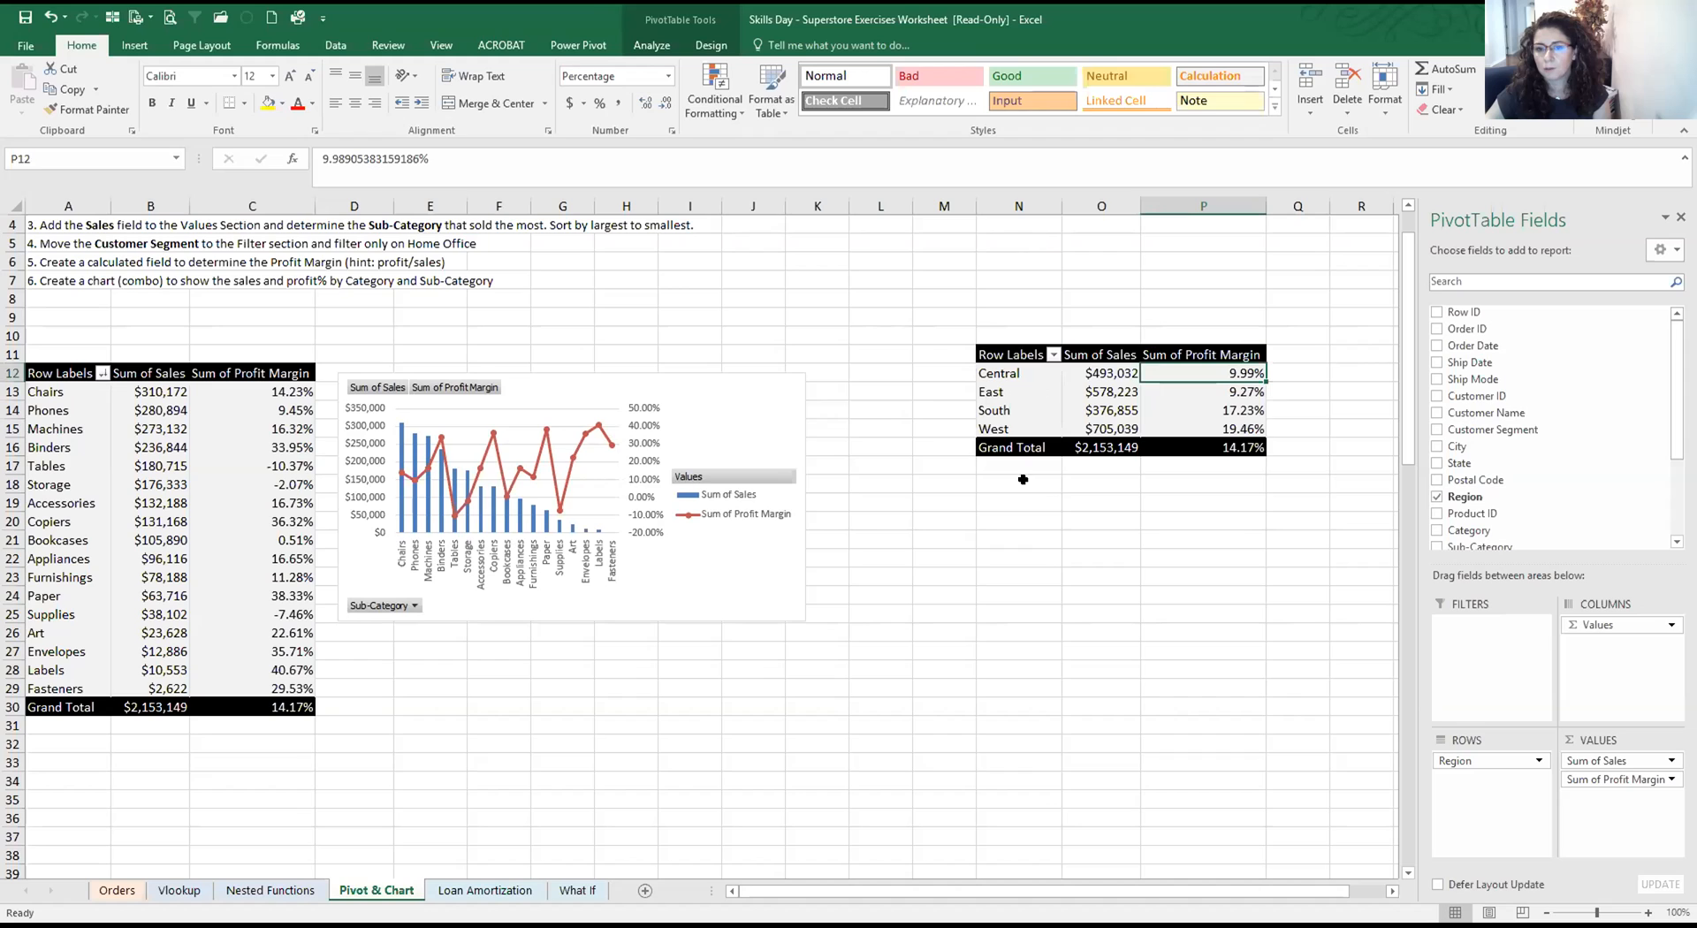
pyautogui.click(1012, 391)
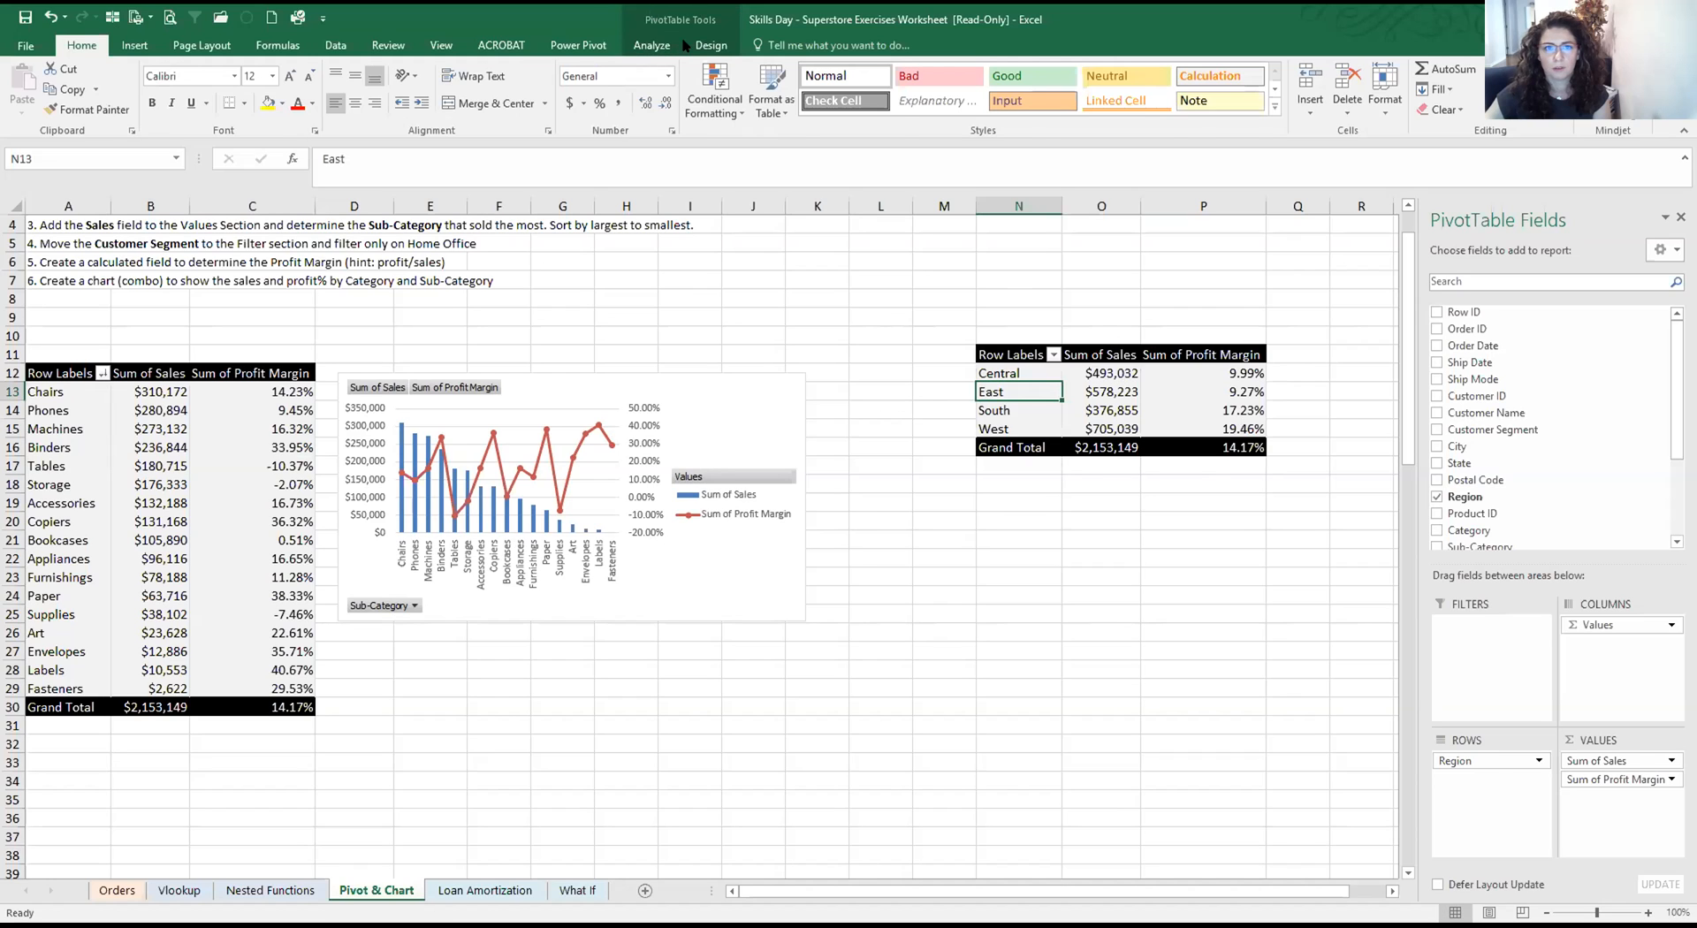
pyautogui.click(651, 45)
pyautogui.click(1065, 88)
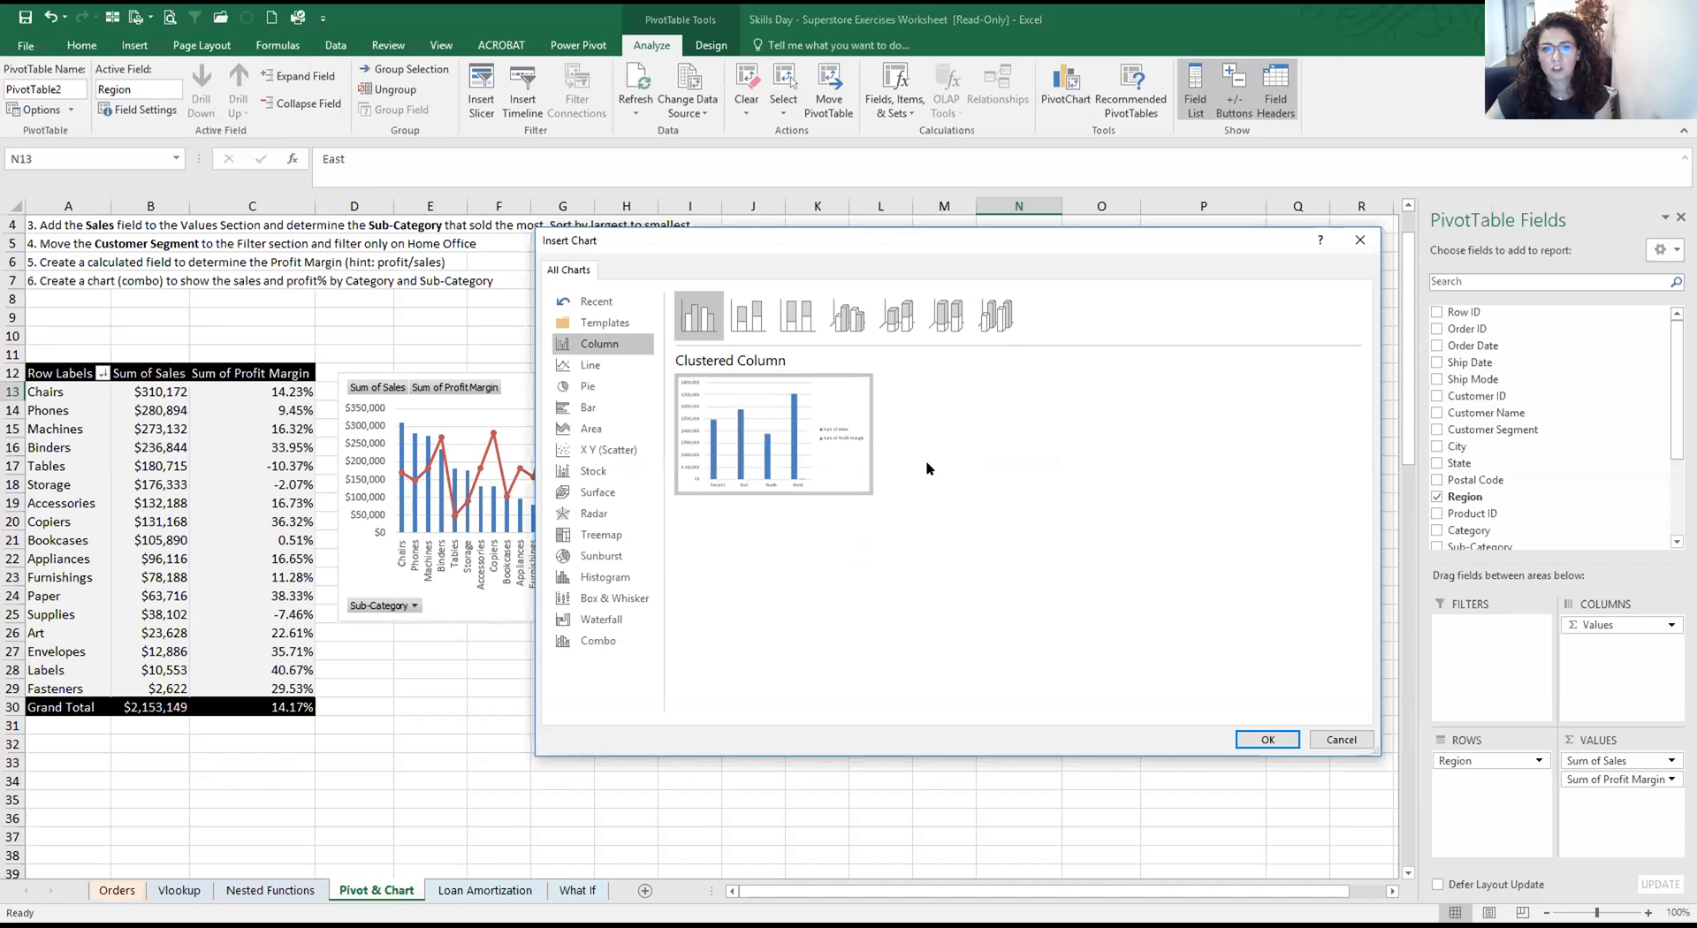
pyautogui.click(587, 653)
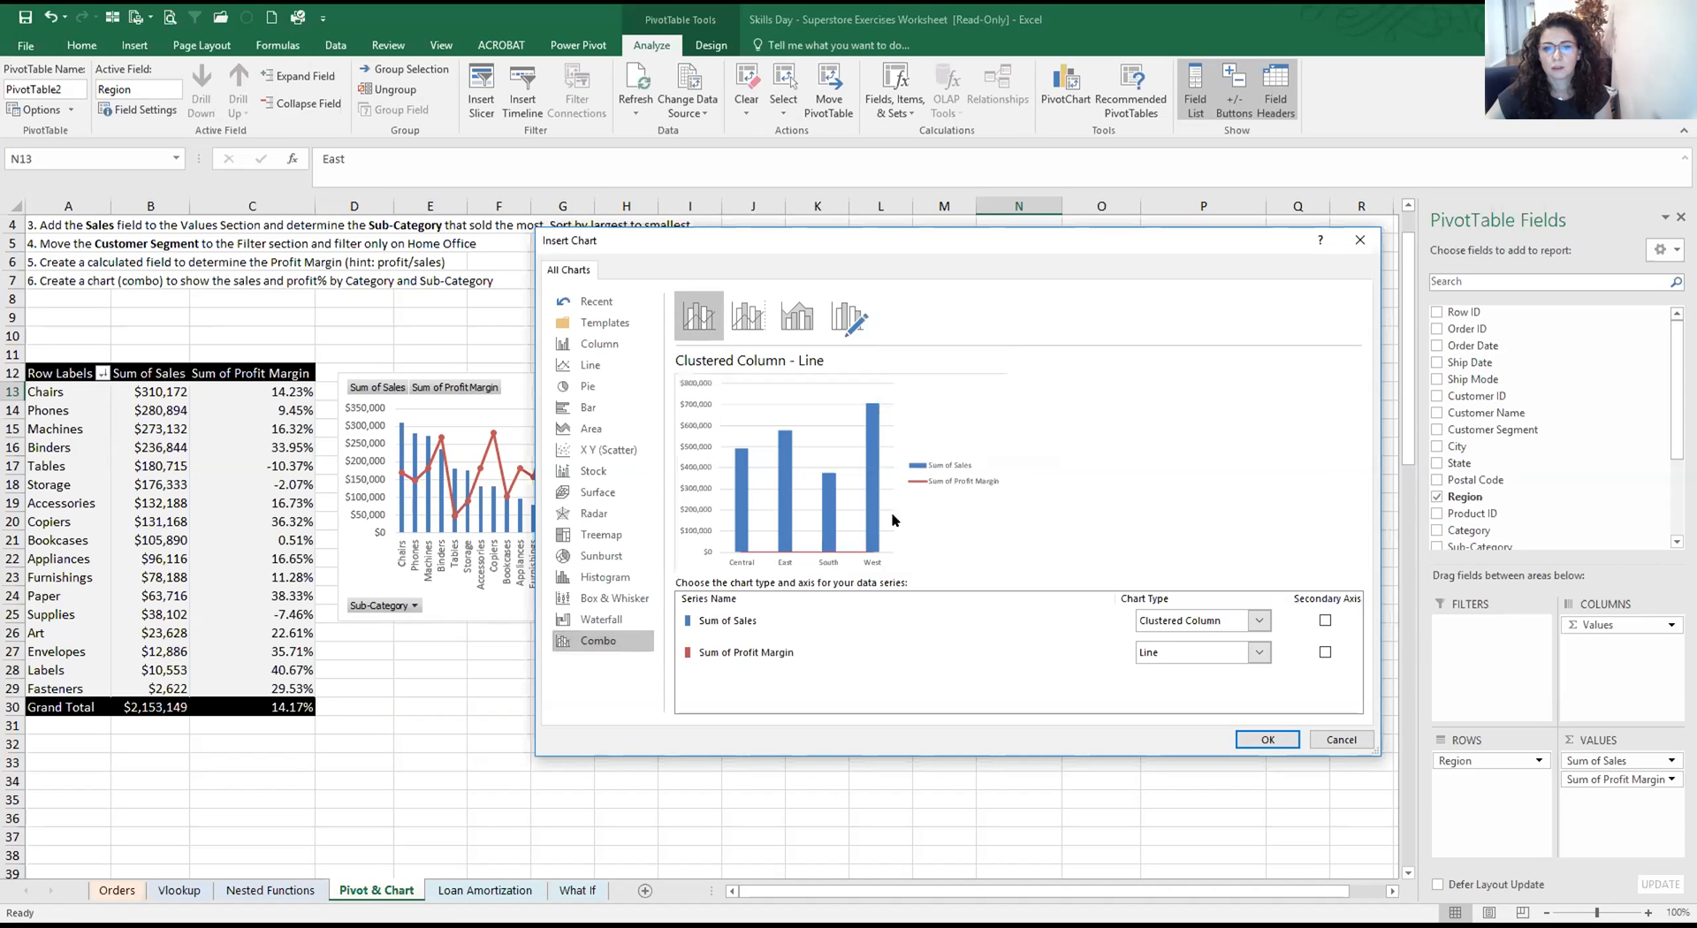
pyautogui.click(748, 316)
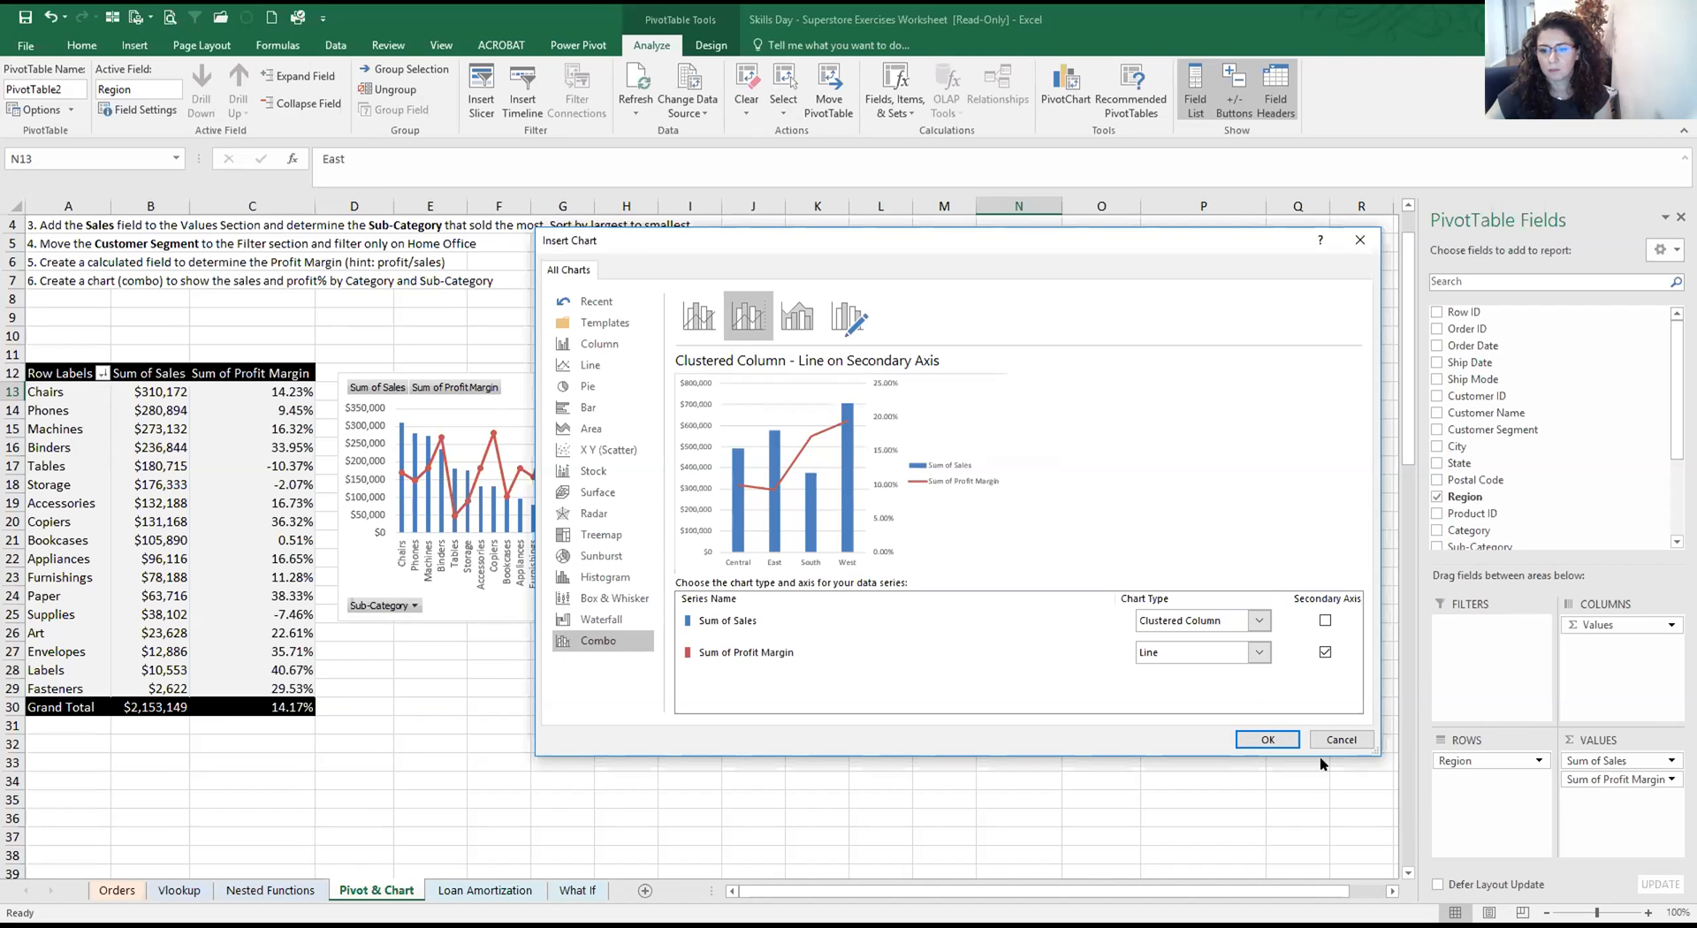
# Shrink the Region chart and place it directly below the copied pivot table, spanning about columns M to Q
pyautogui.moveTo(813, 468); pyautogui.dragTo(1222, 522)
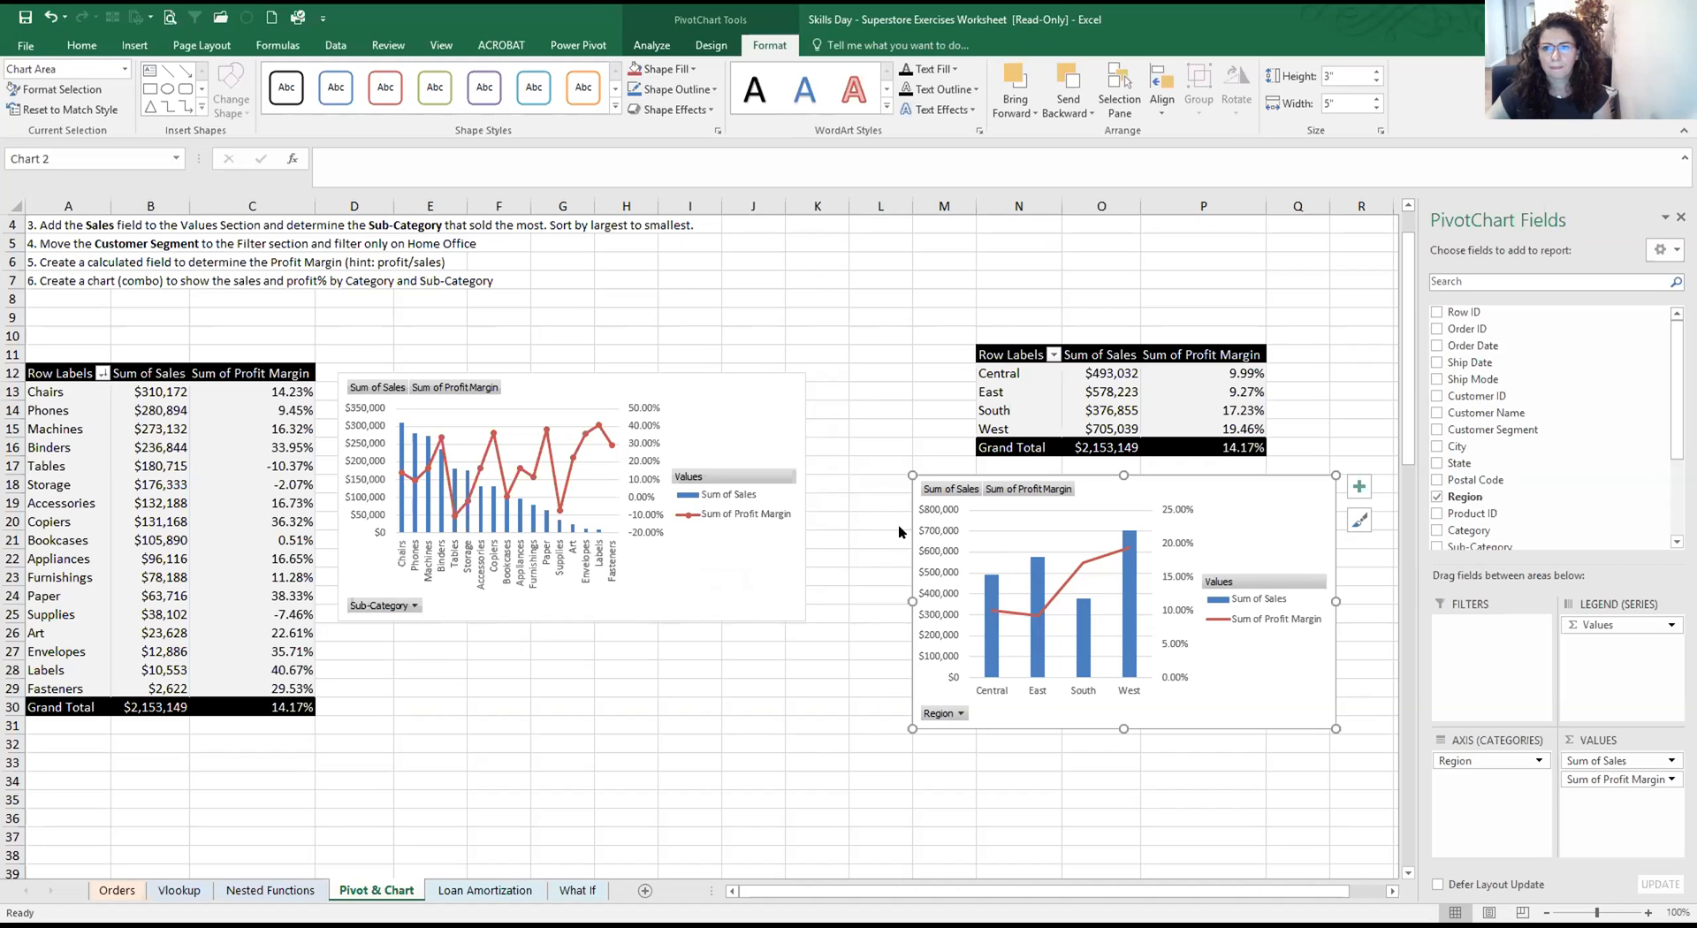
pyautogui.click(710, 48)
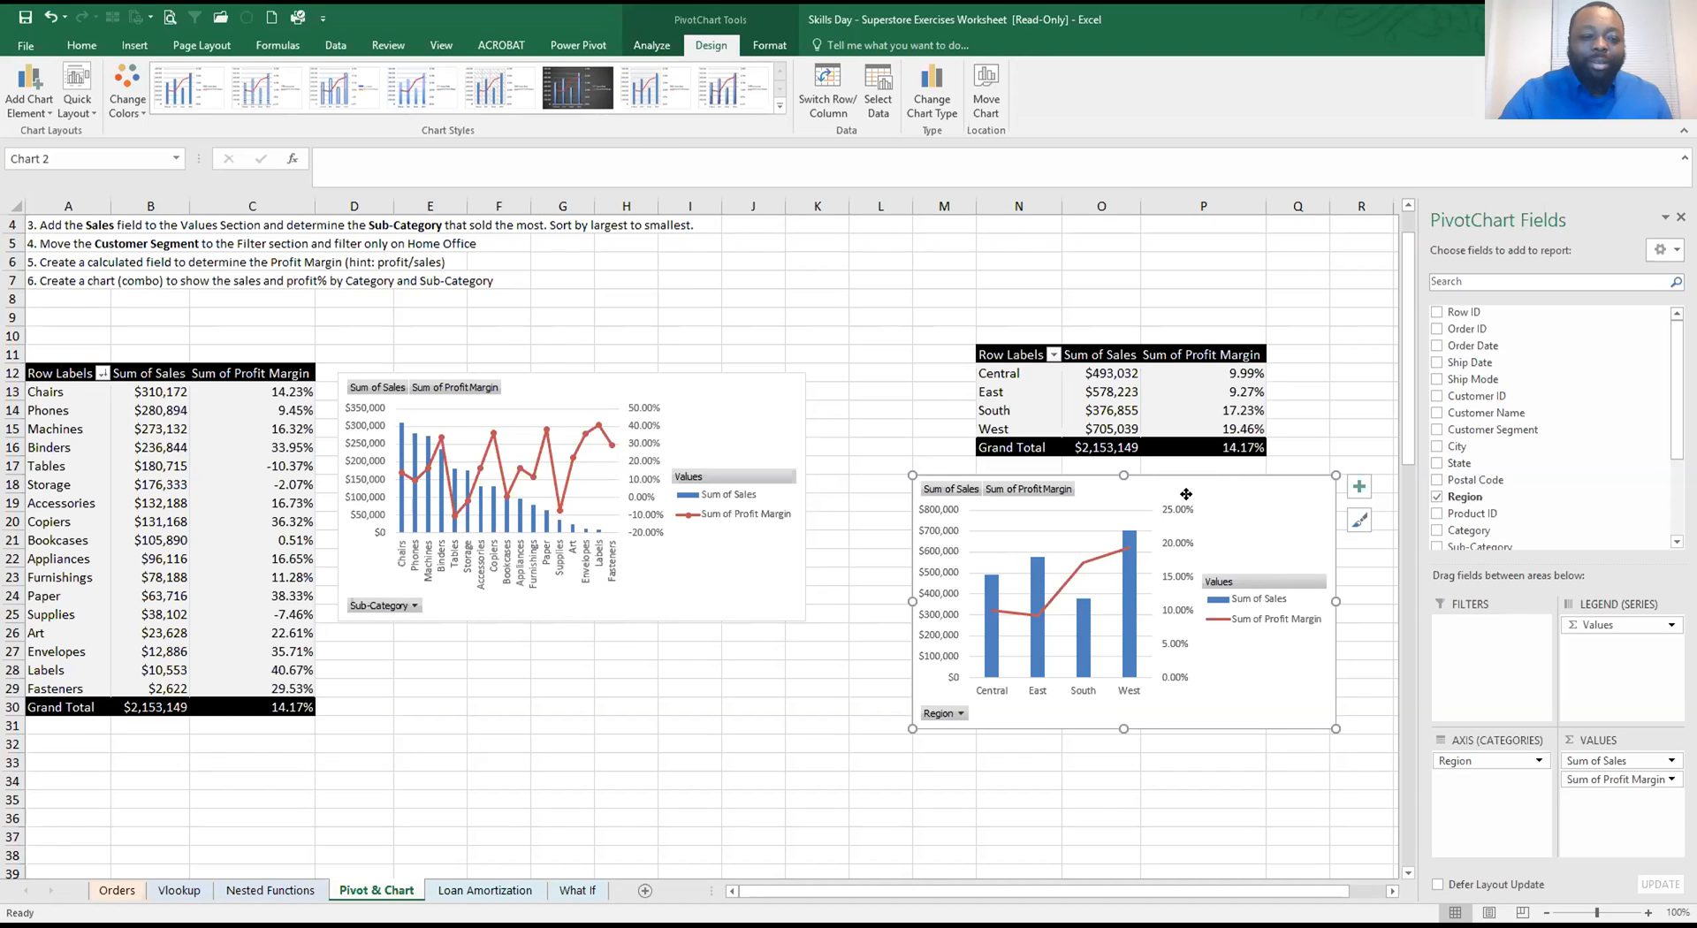
pyautogui.moveTo(1158, 494); pyautogui.dragTo(1124, 498)
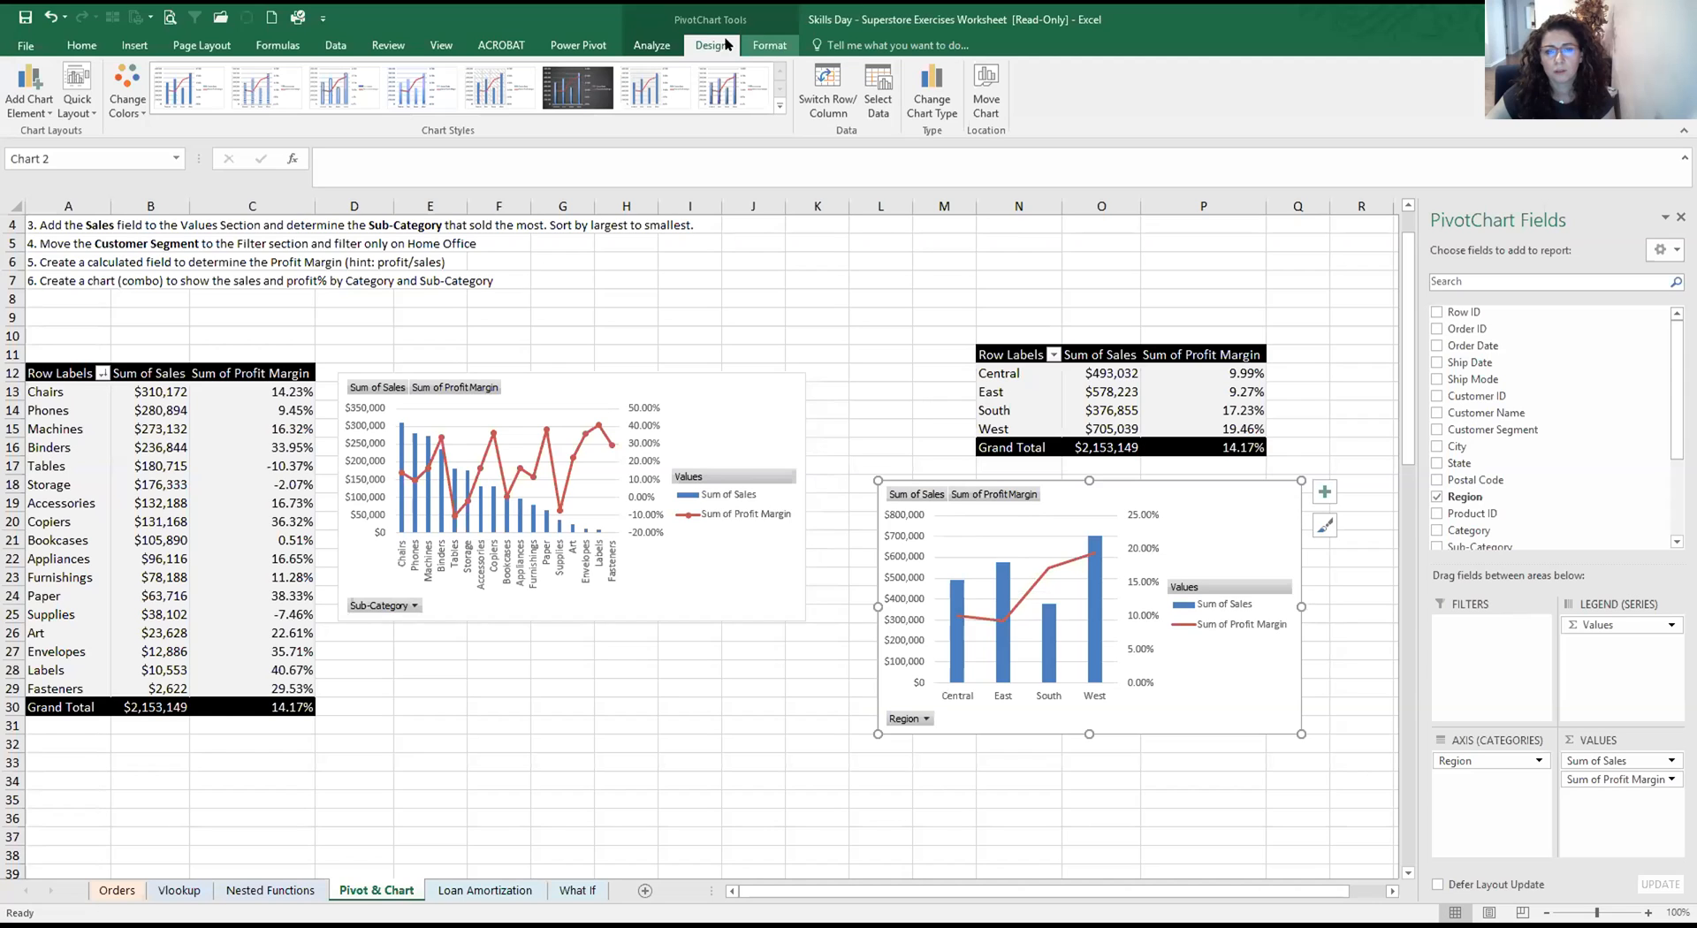
pyautogui.click(755, 44)
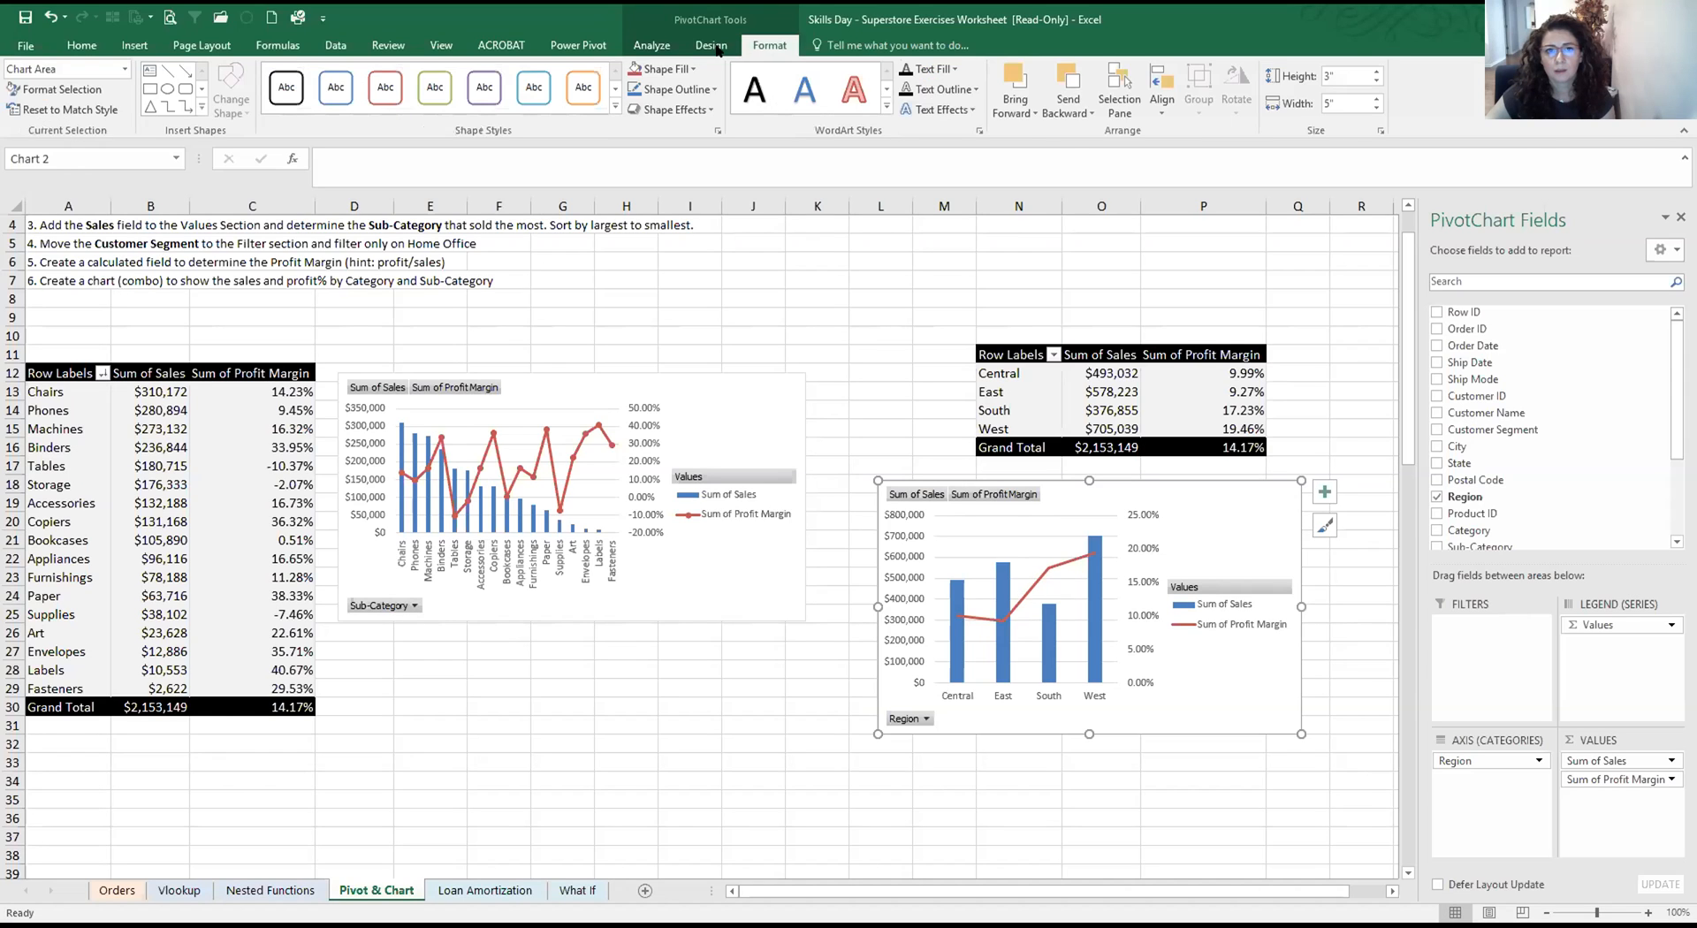
pyautogui.click(720, 49)
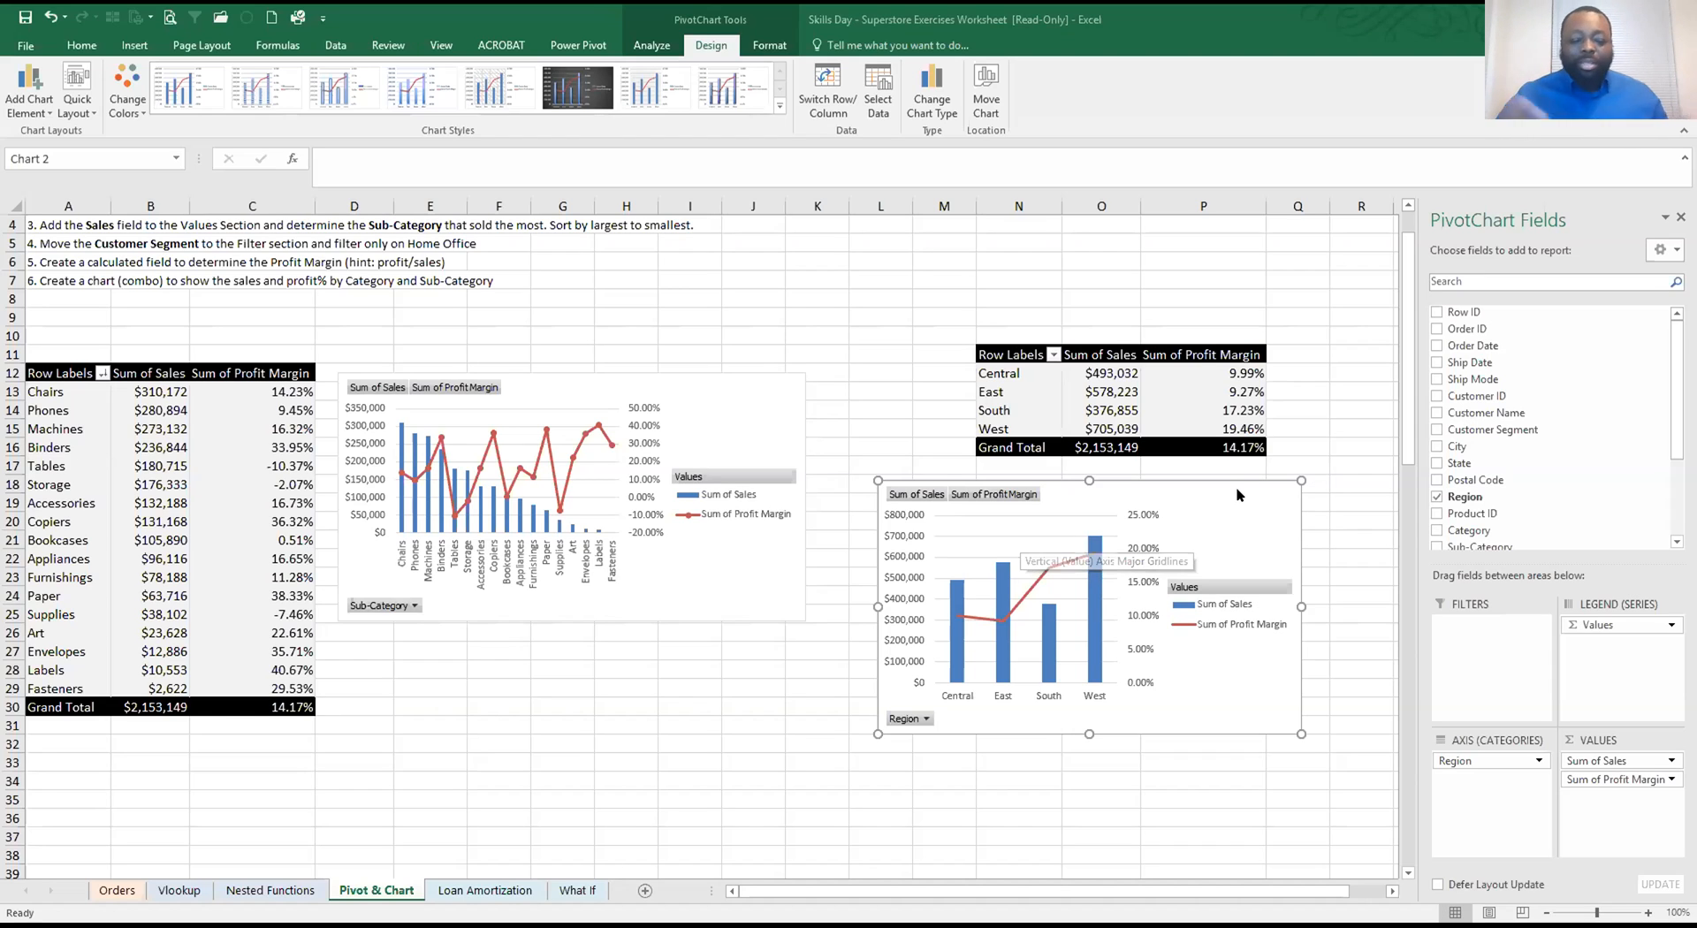
pyautogui.moveTo(1237, 495); pyautogui.dragTo(1243, 482)
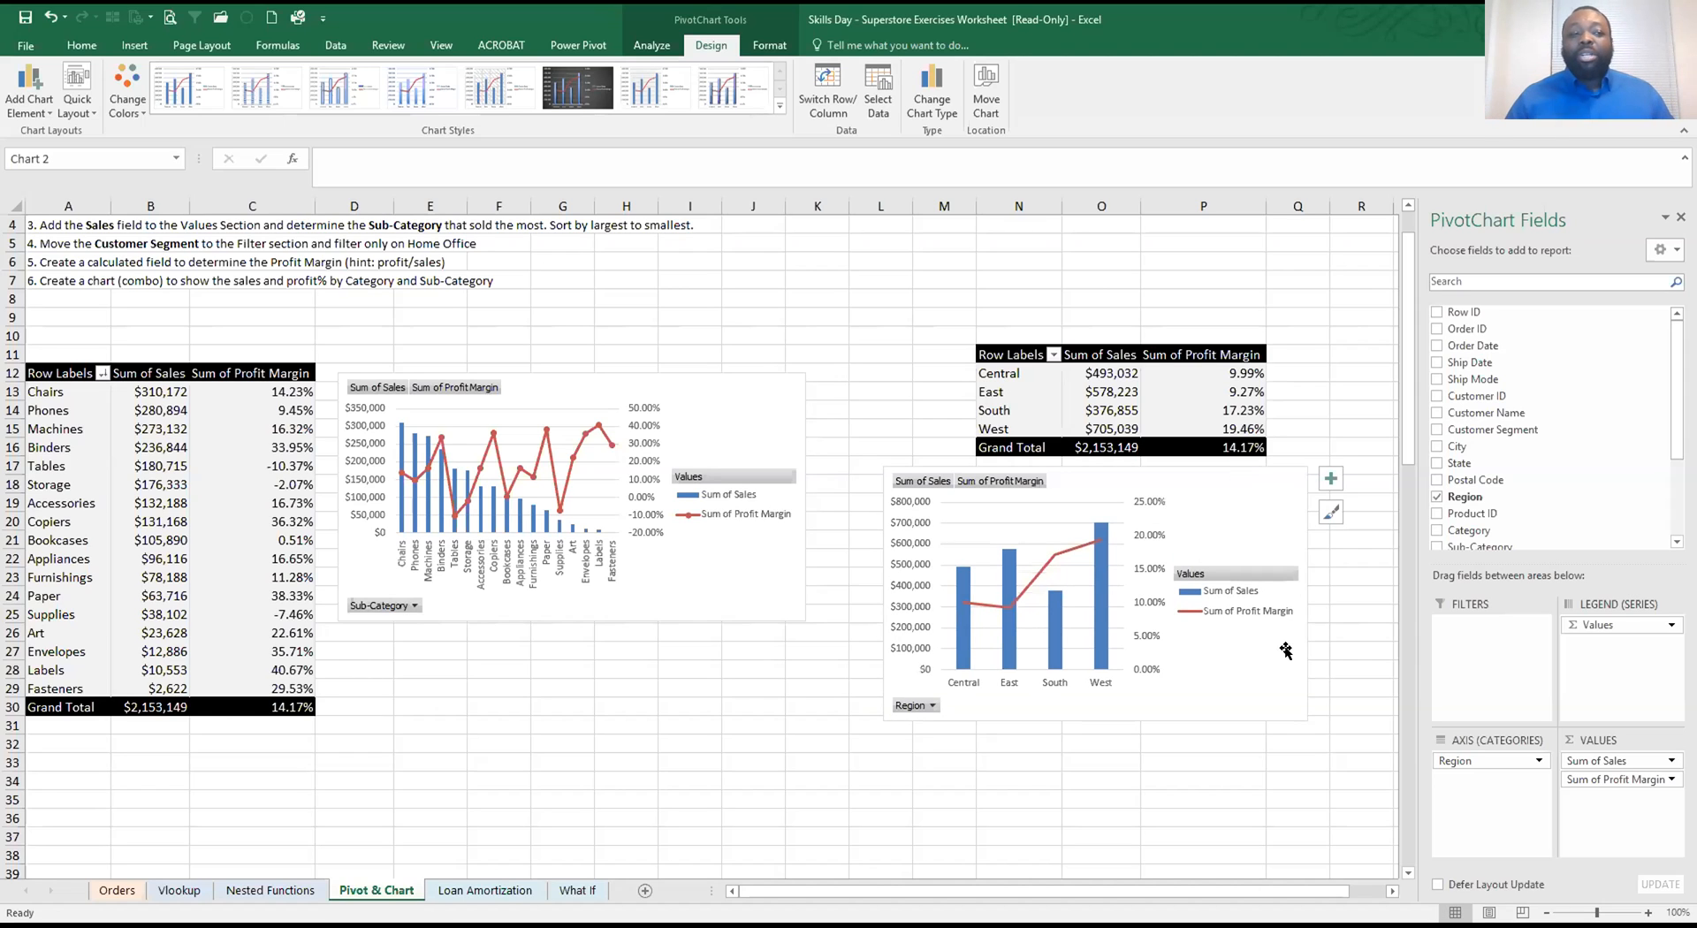
pyautogui.moveTo(1302, 712); pyautogui.dragTo(1264, 671)
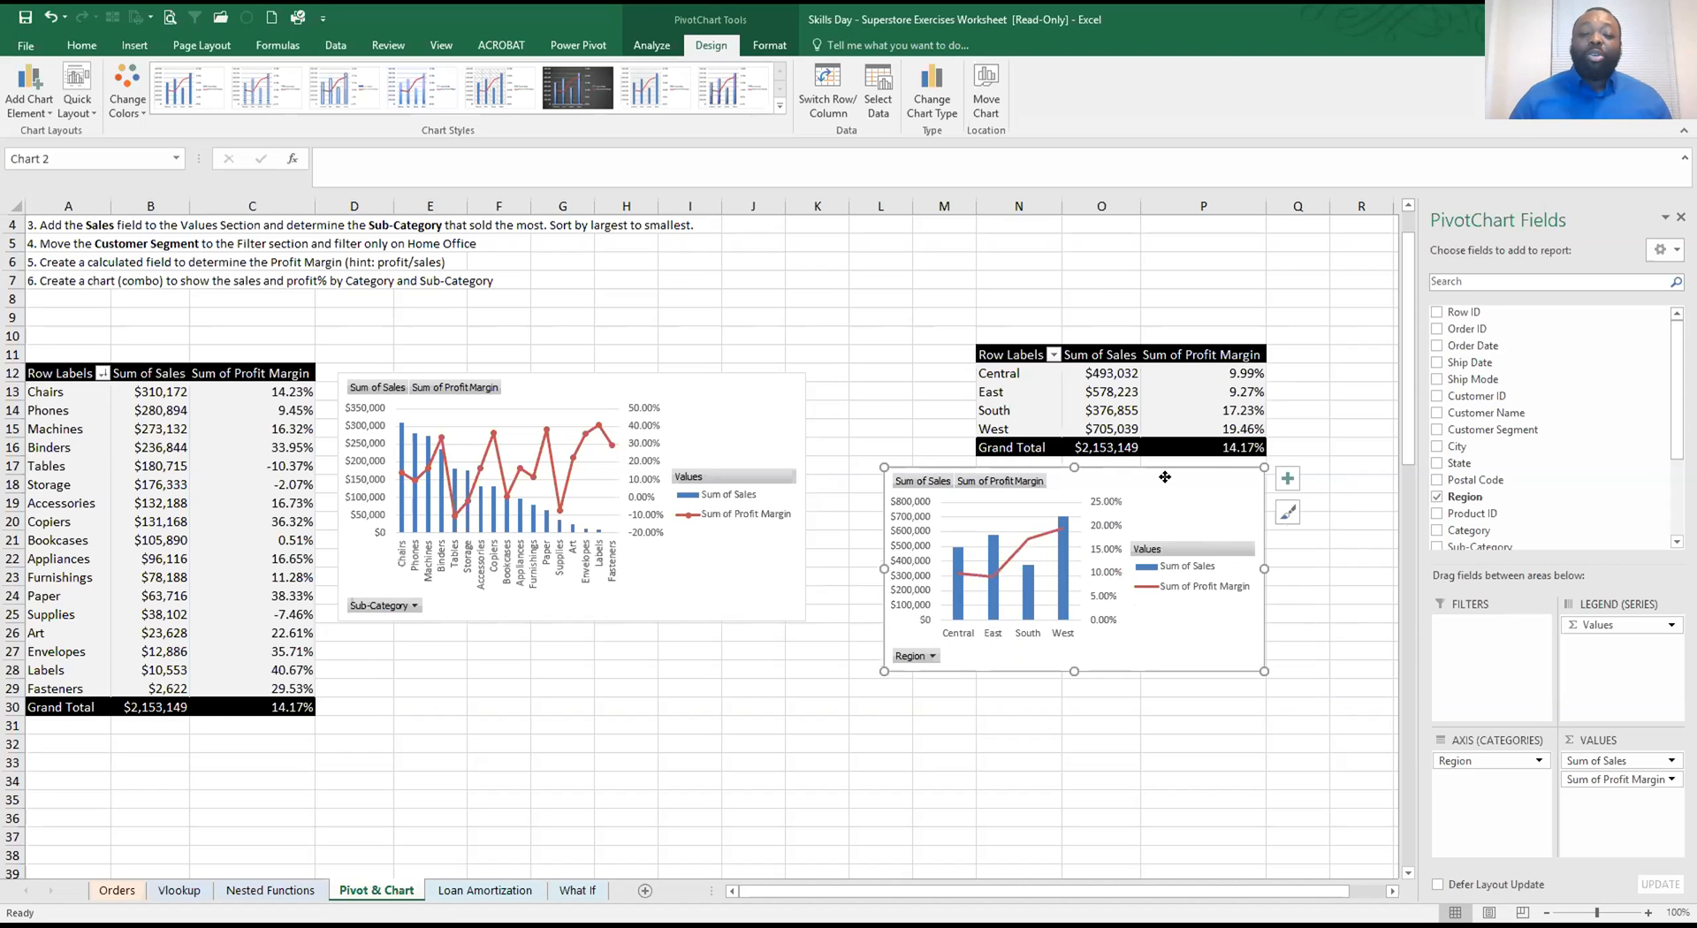
pyautogui.moveTo(1216, 481); pyautogui.dragTo(1271, 488)
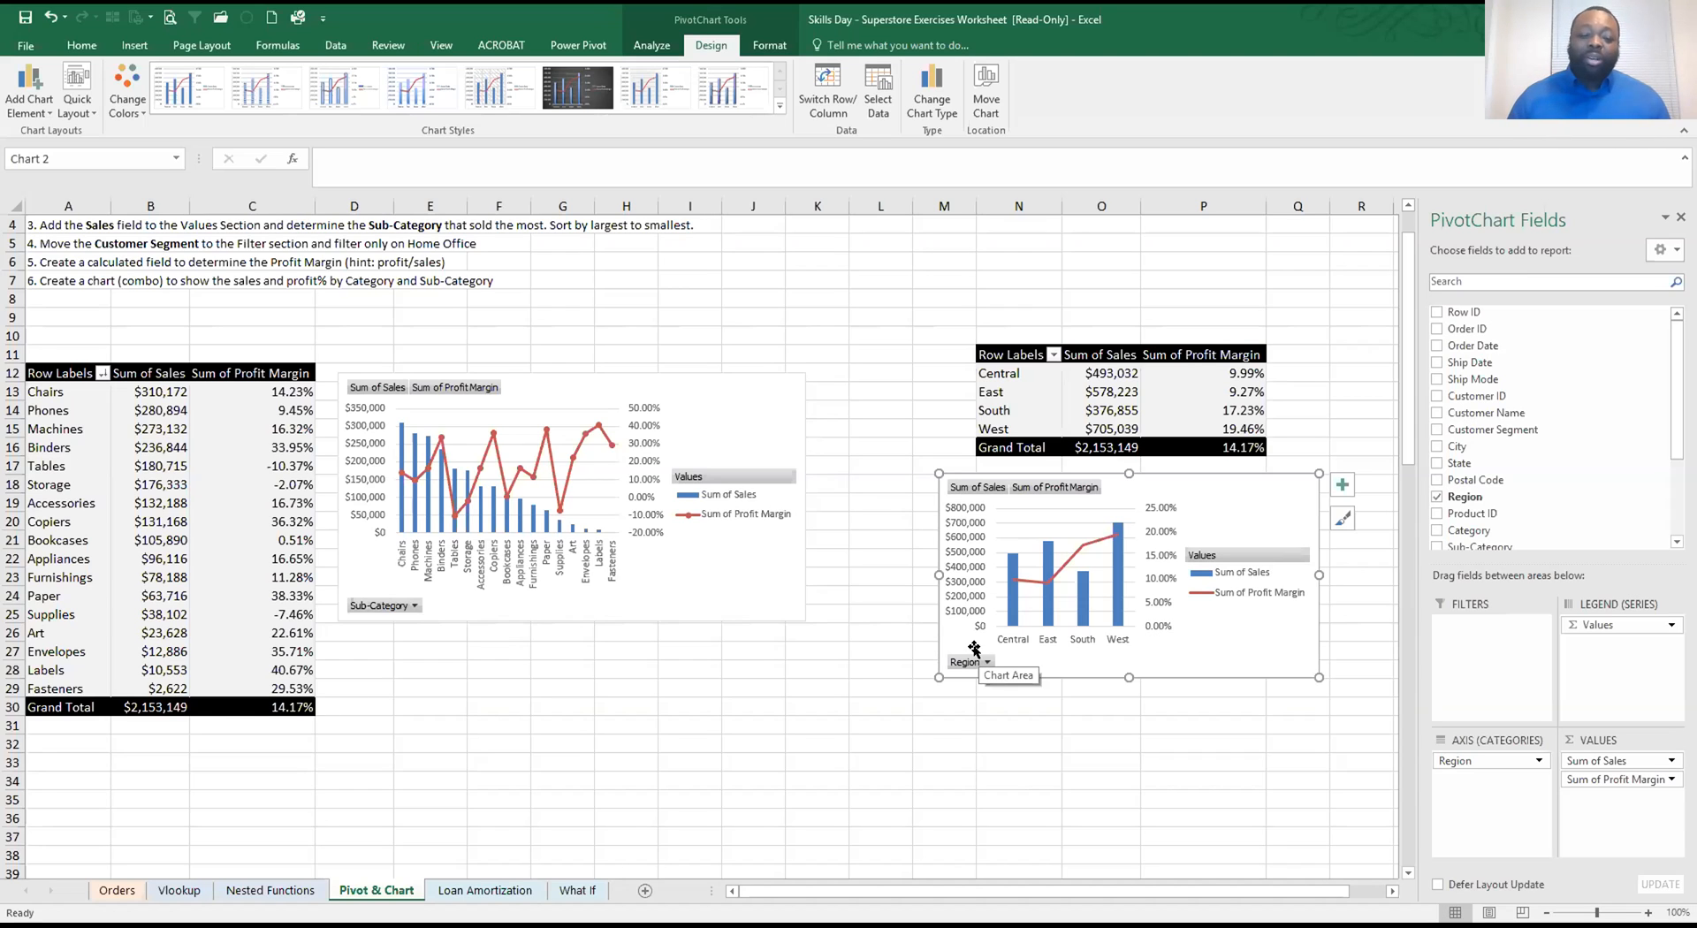
pyautogui.middleClick(91, 784)
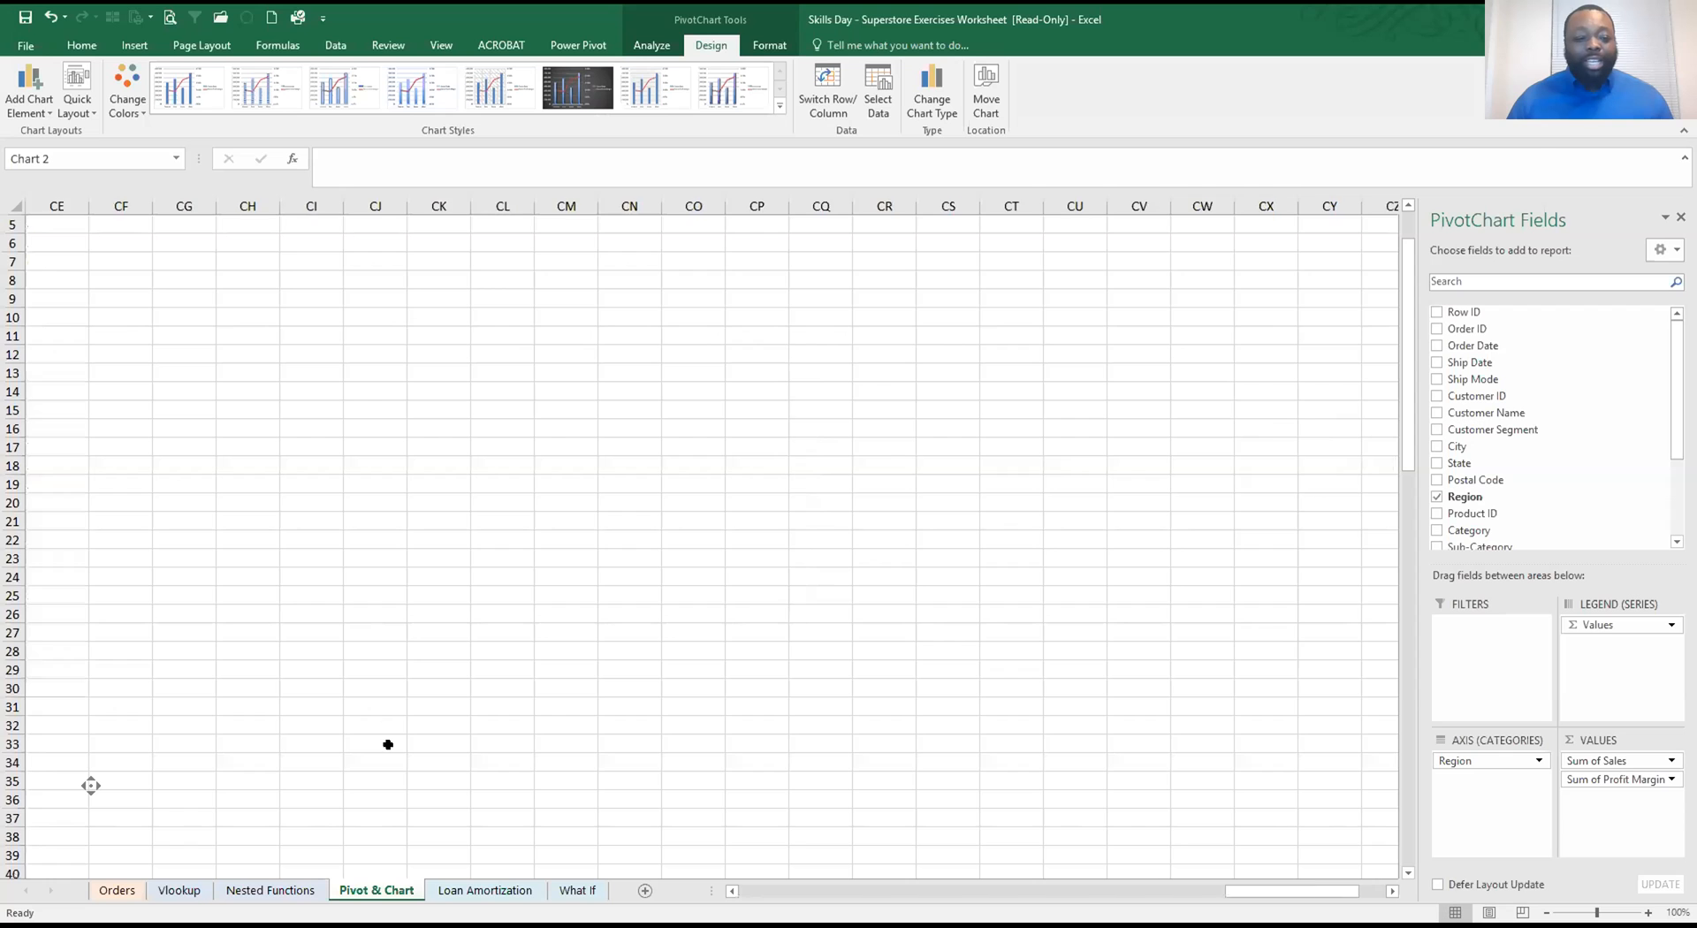
pyautogui.click(20, 750)
pyautogui.click(33, 736)
pyautogui.press('Home')
pyautogui.click(84, 722)
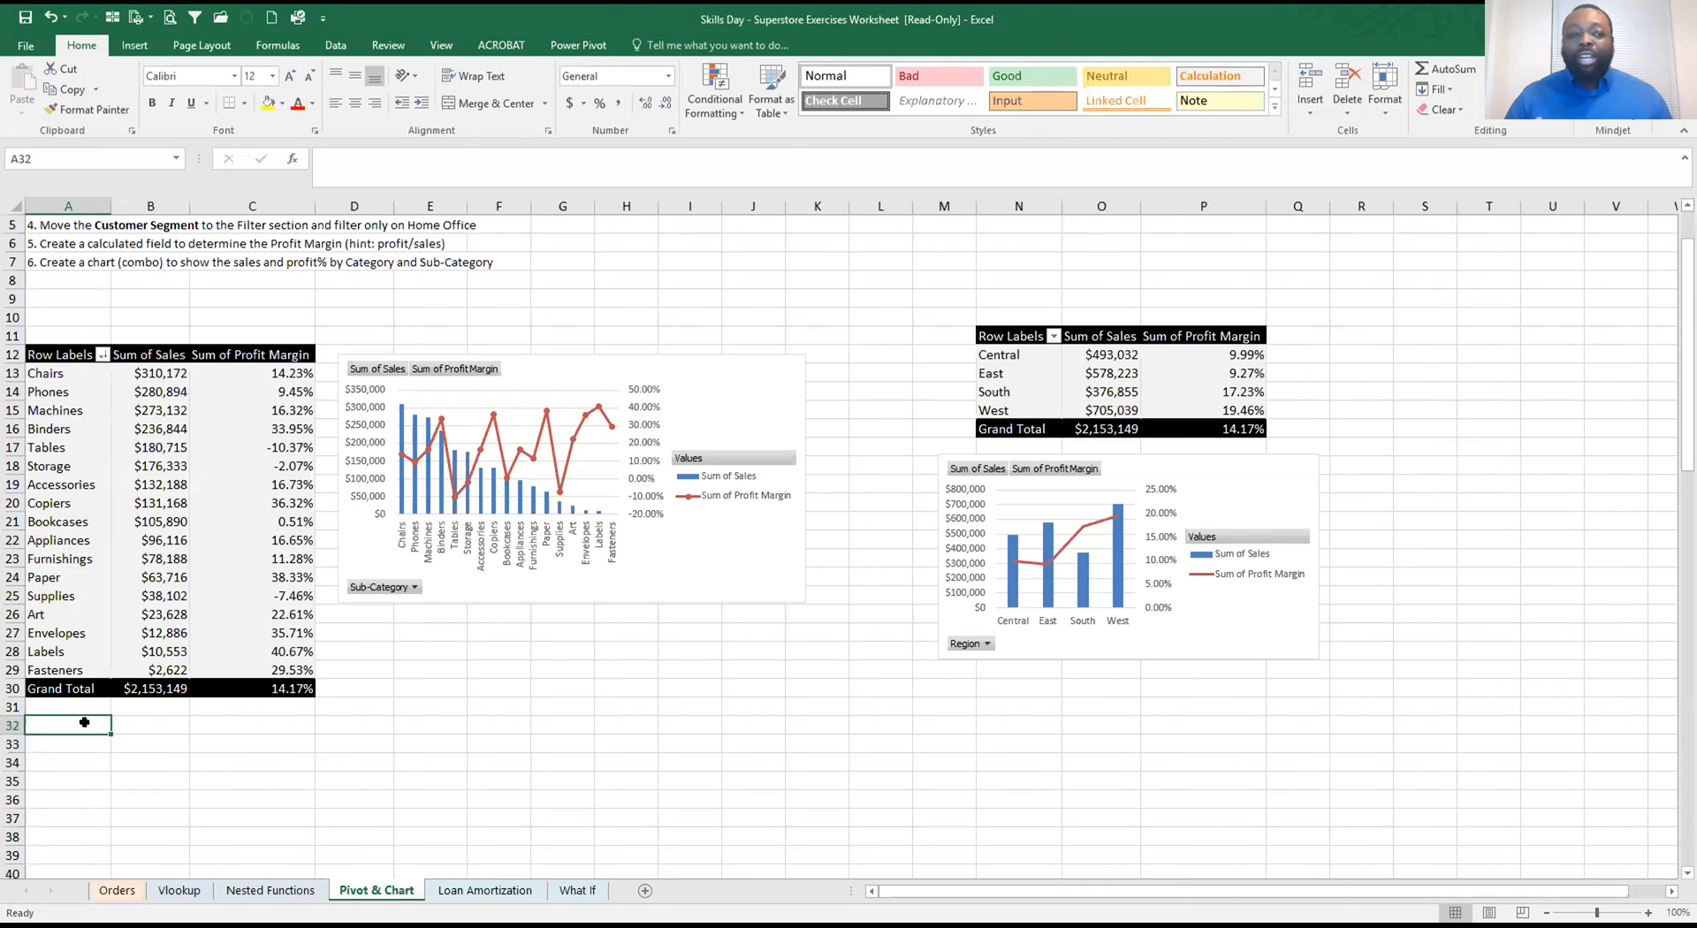
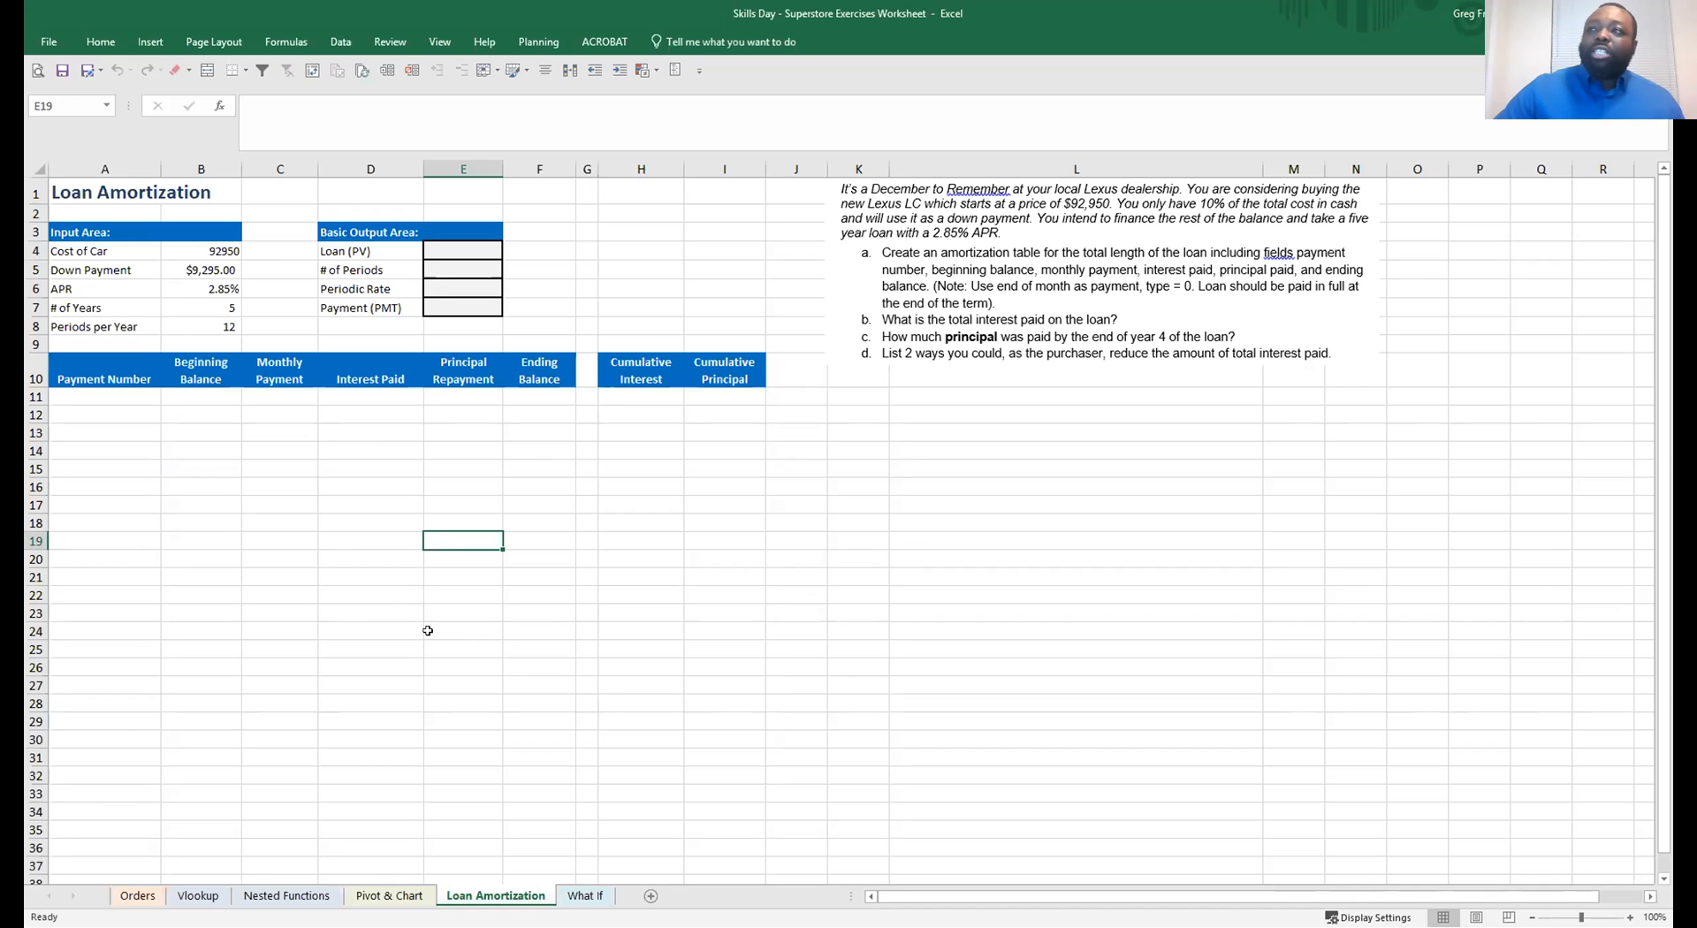
# Look over the Orders data and the Pivot & Chart exercise list, and return to the Loan Amortization sheet
pyautogui.keyDown('ctrl'); pyautogui.scroll(2, 428, 630); pyautogui.keyUp('ctrl')
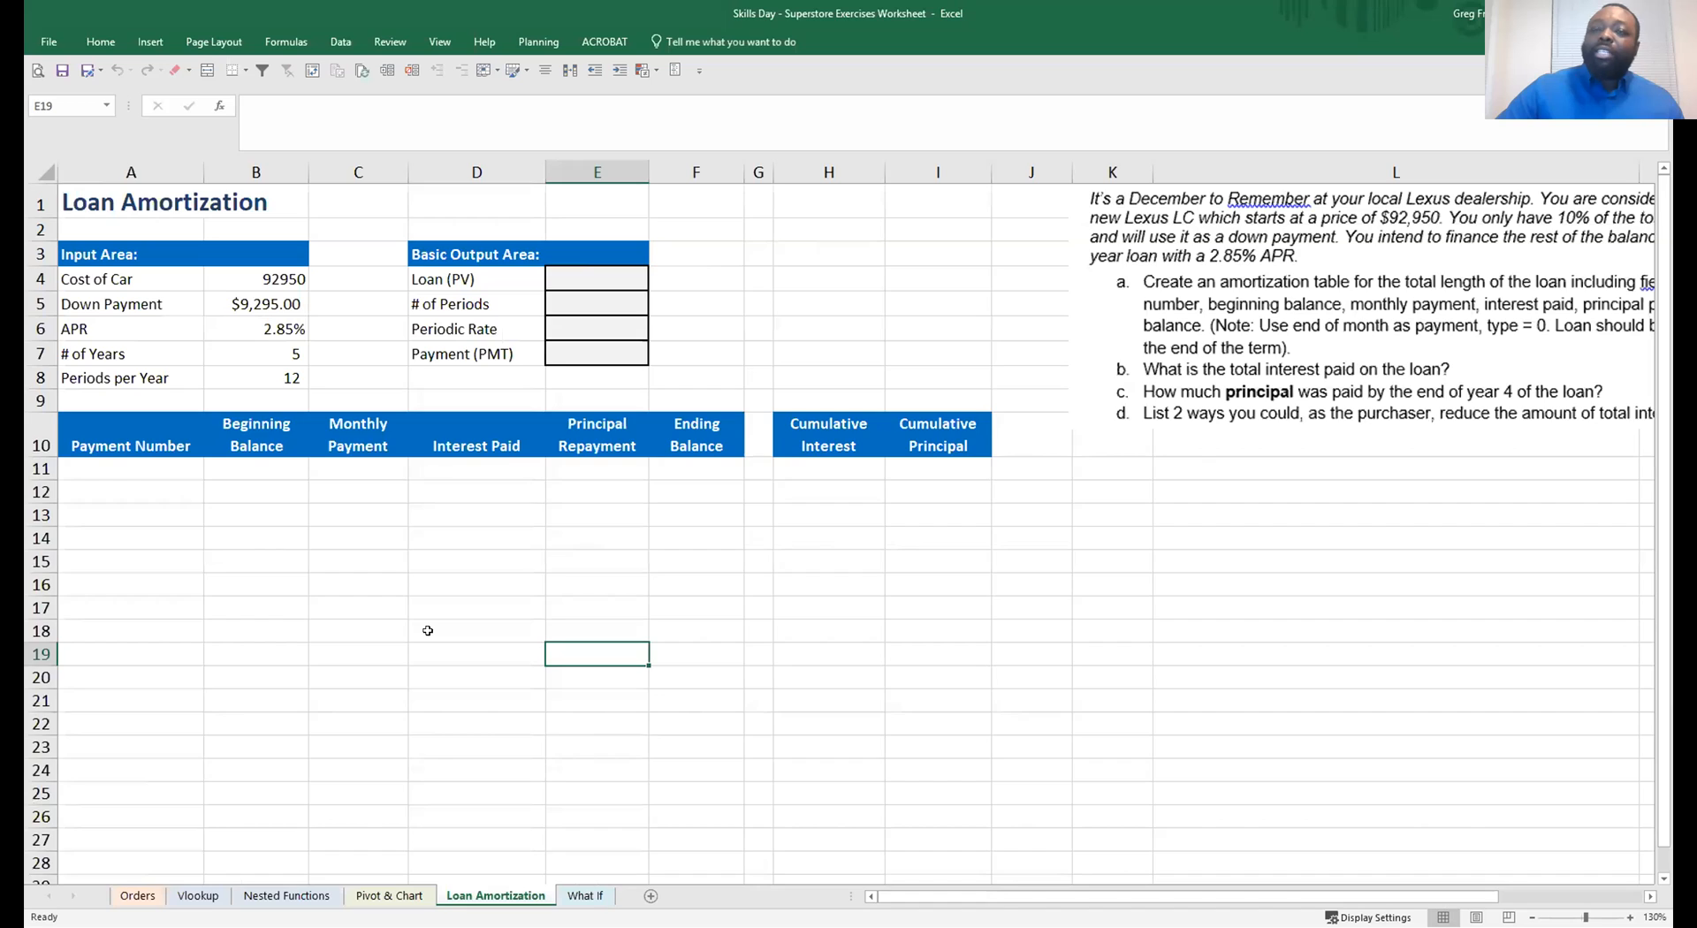
pyautogui.scroll(1, 428, 630)
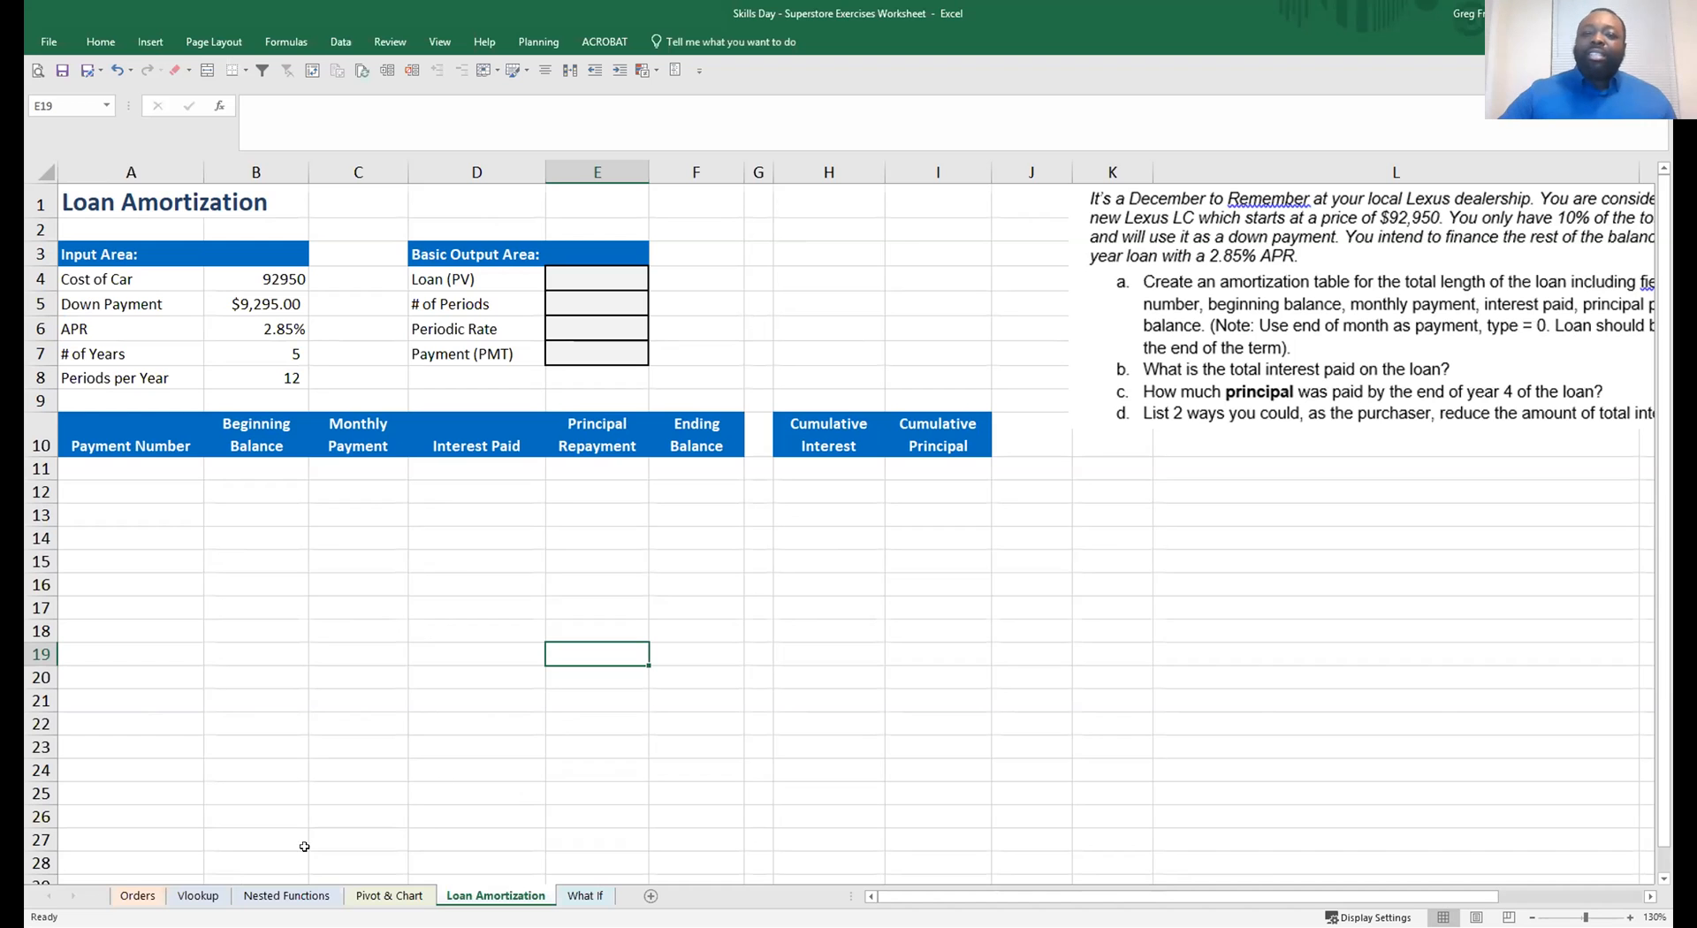
pyautogui.click(155, 879)
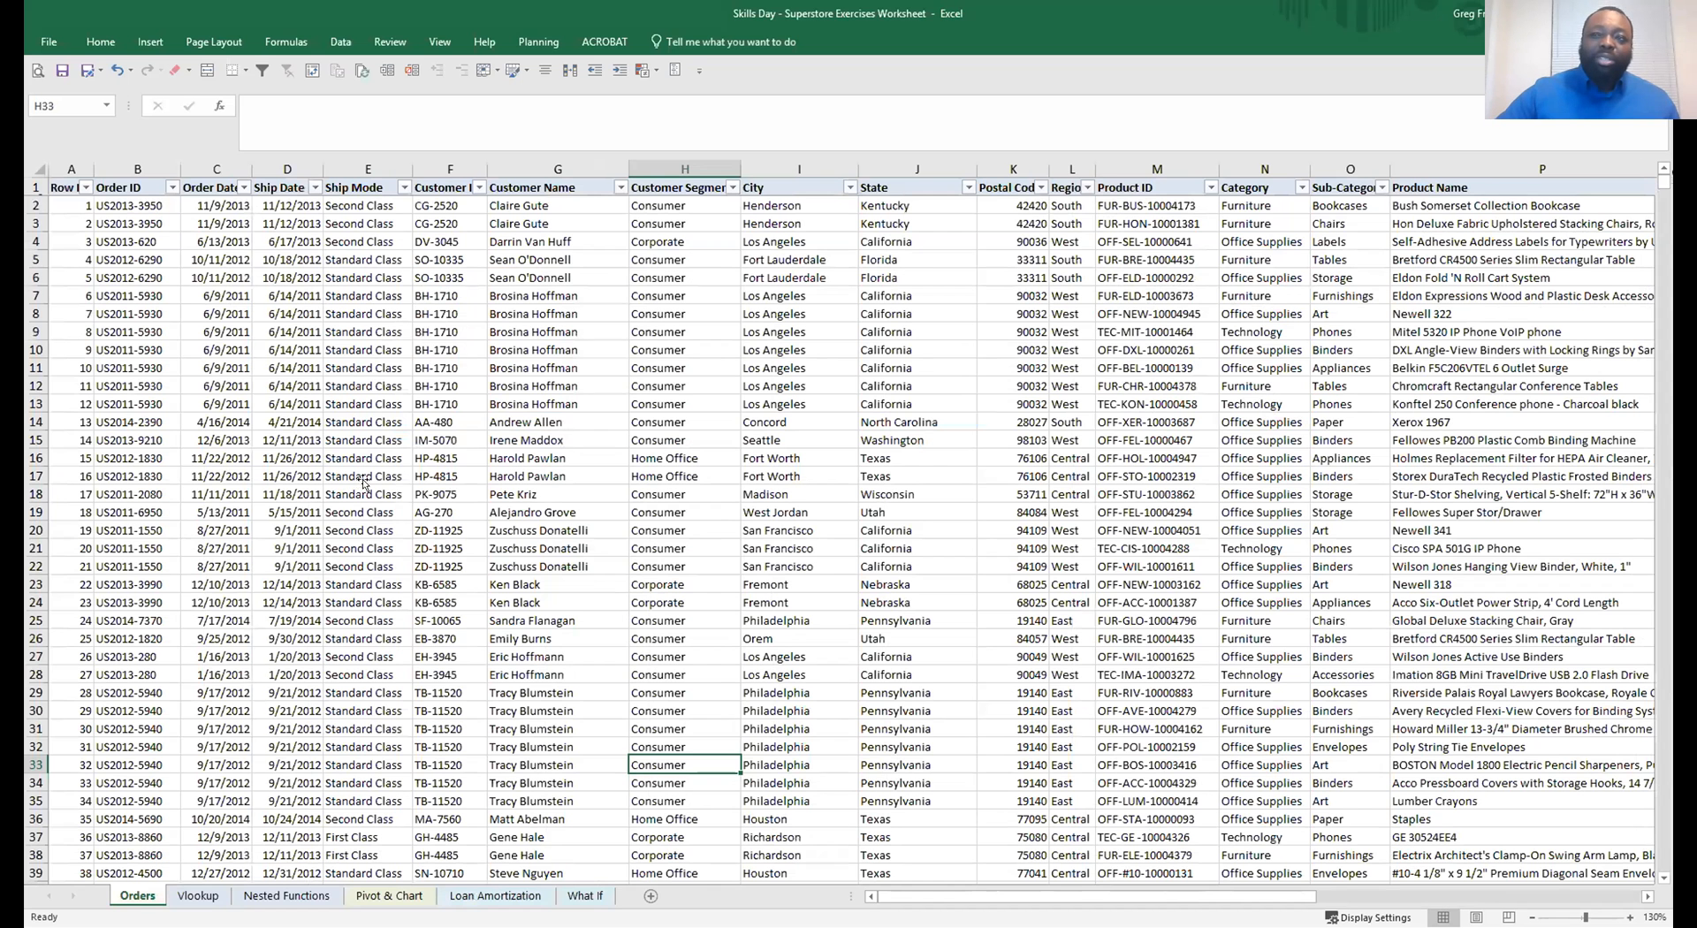
pyautogui.click(361, 488)
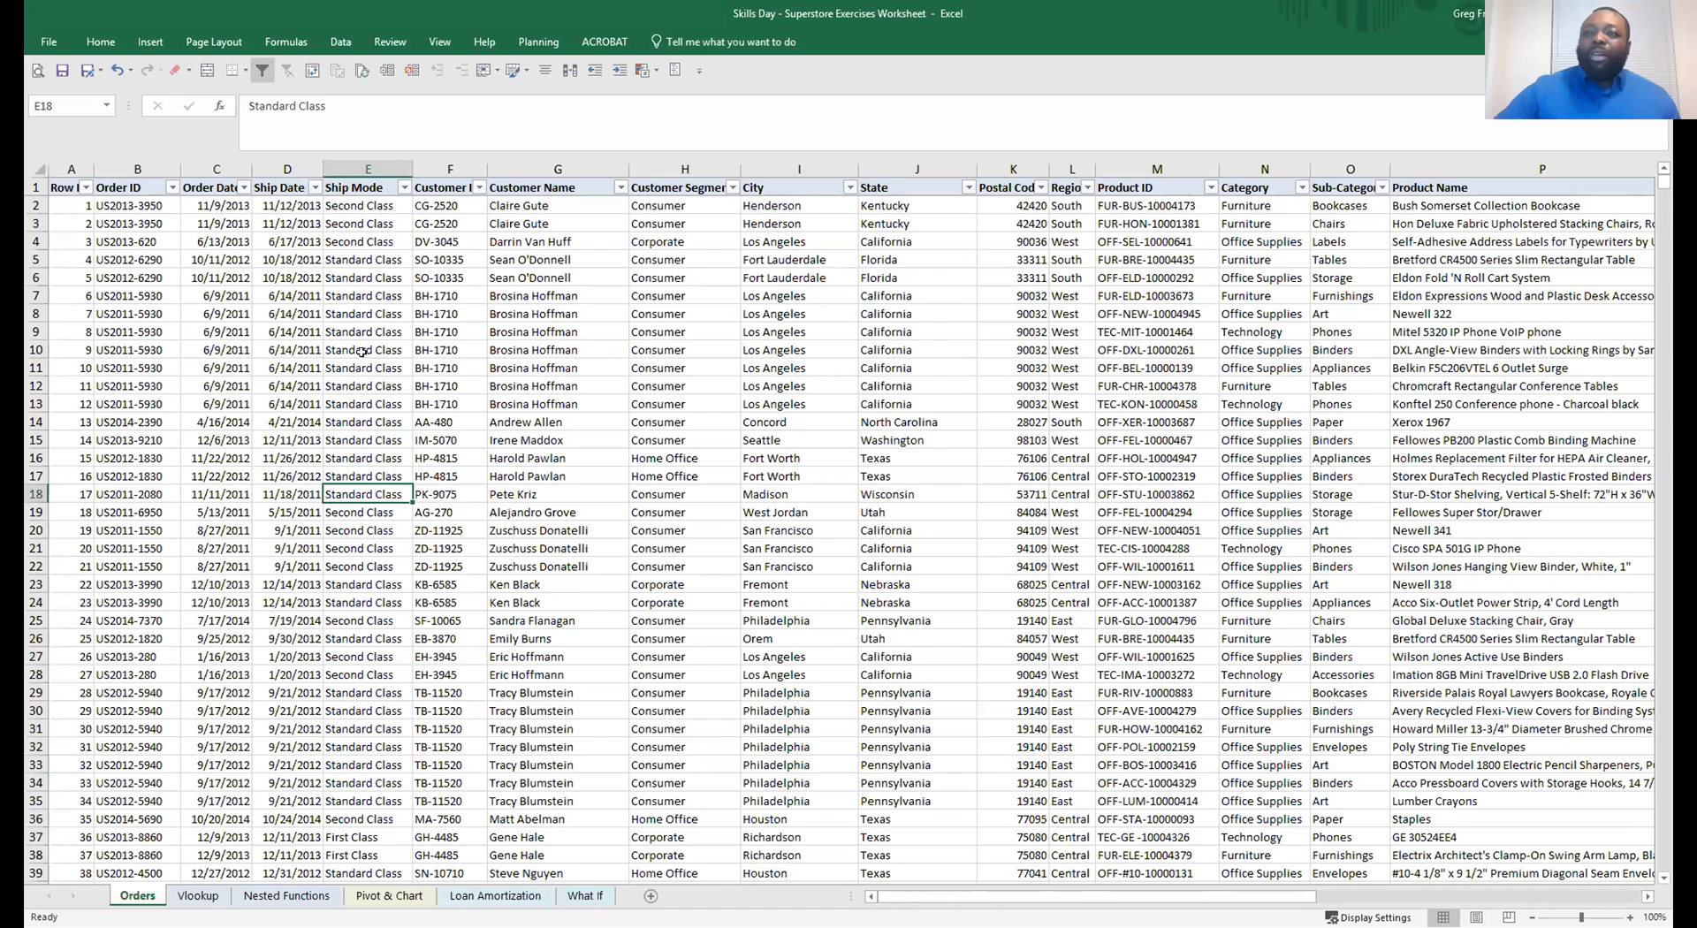
pyautogui.click(372, 272)
pyautogui.click(370, 223)
pyautogui.click(390, 895)
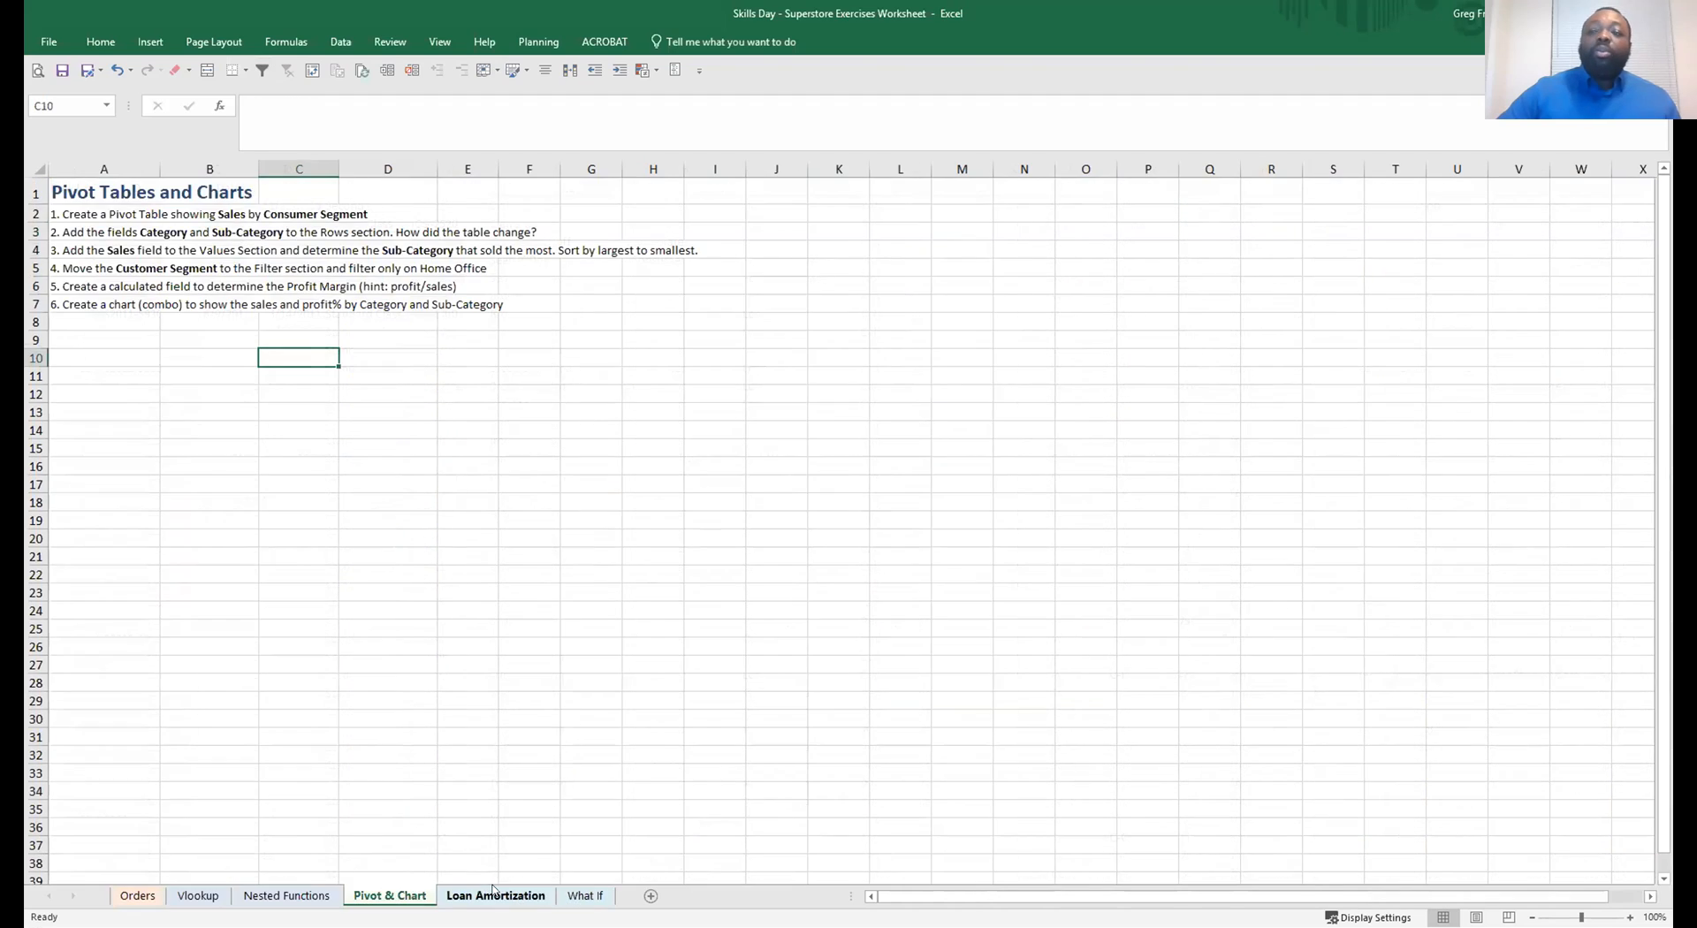
pyautogui.click(494, 894)
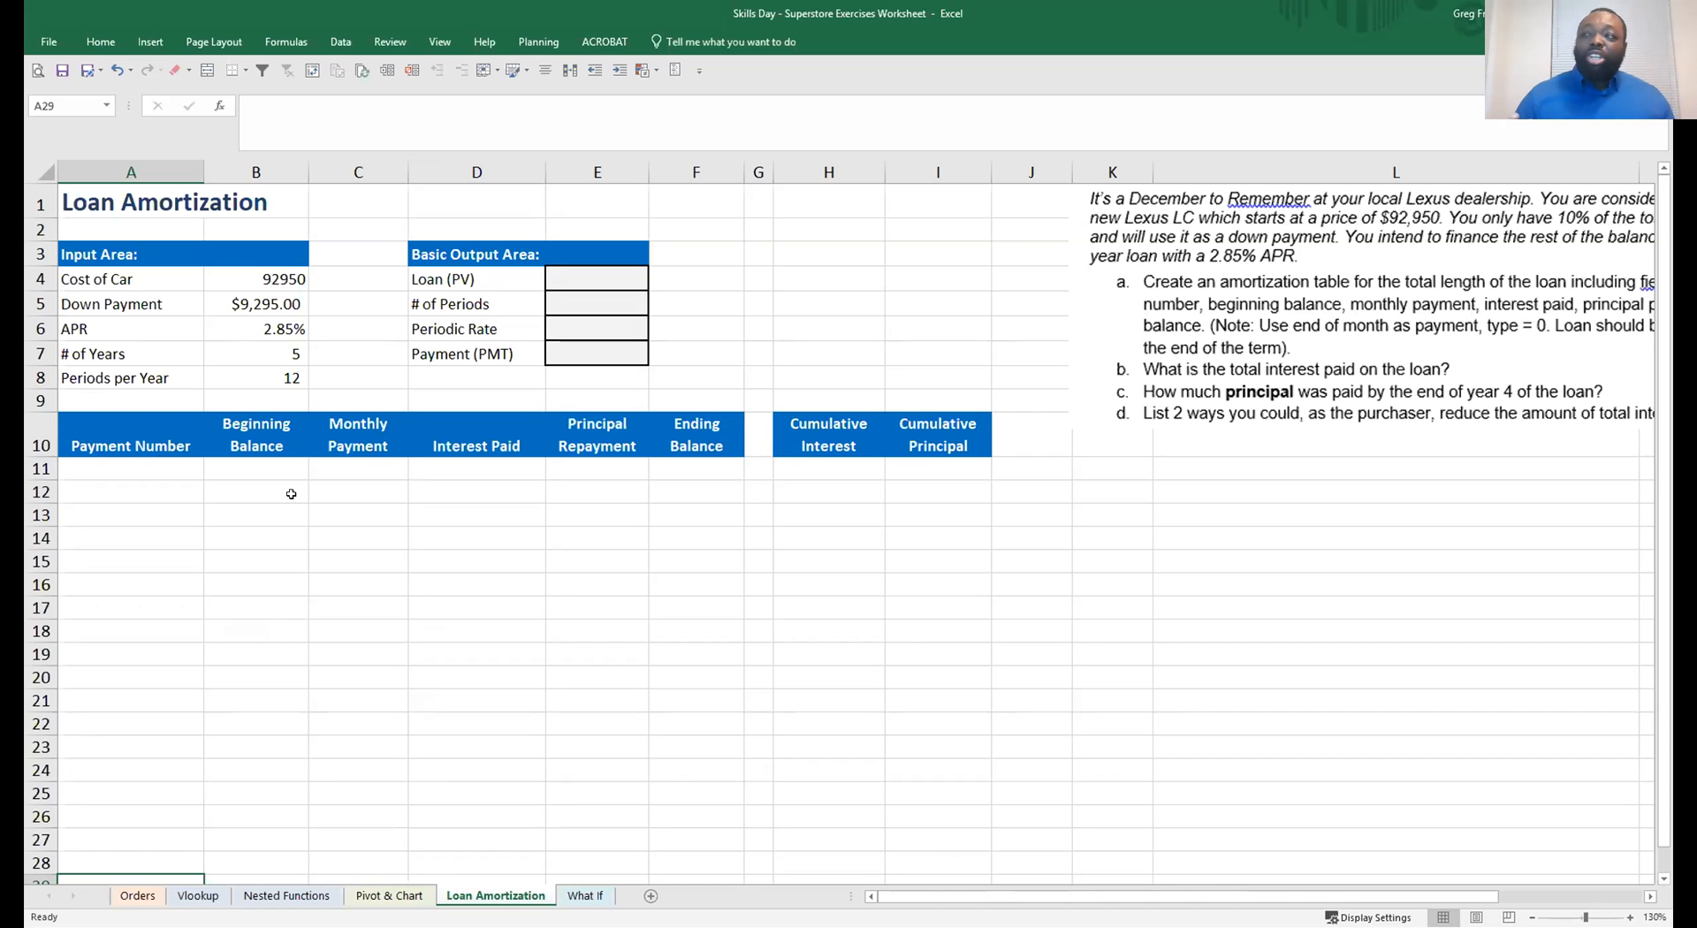
# Move the exercise instructions picture closer to the amortization table so that it starts at about column J and its full text shows
pyautogui.moveTo(1267, 285); pyautogui.dragTo(1169, 246)
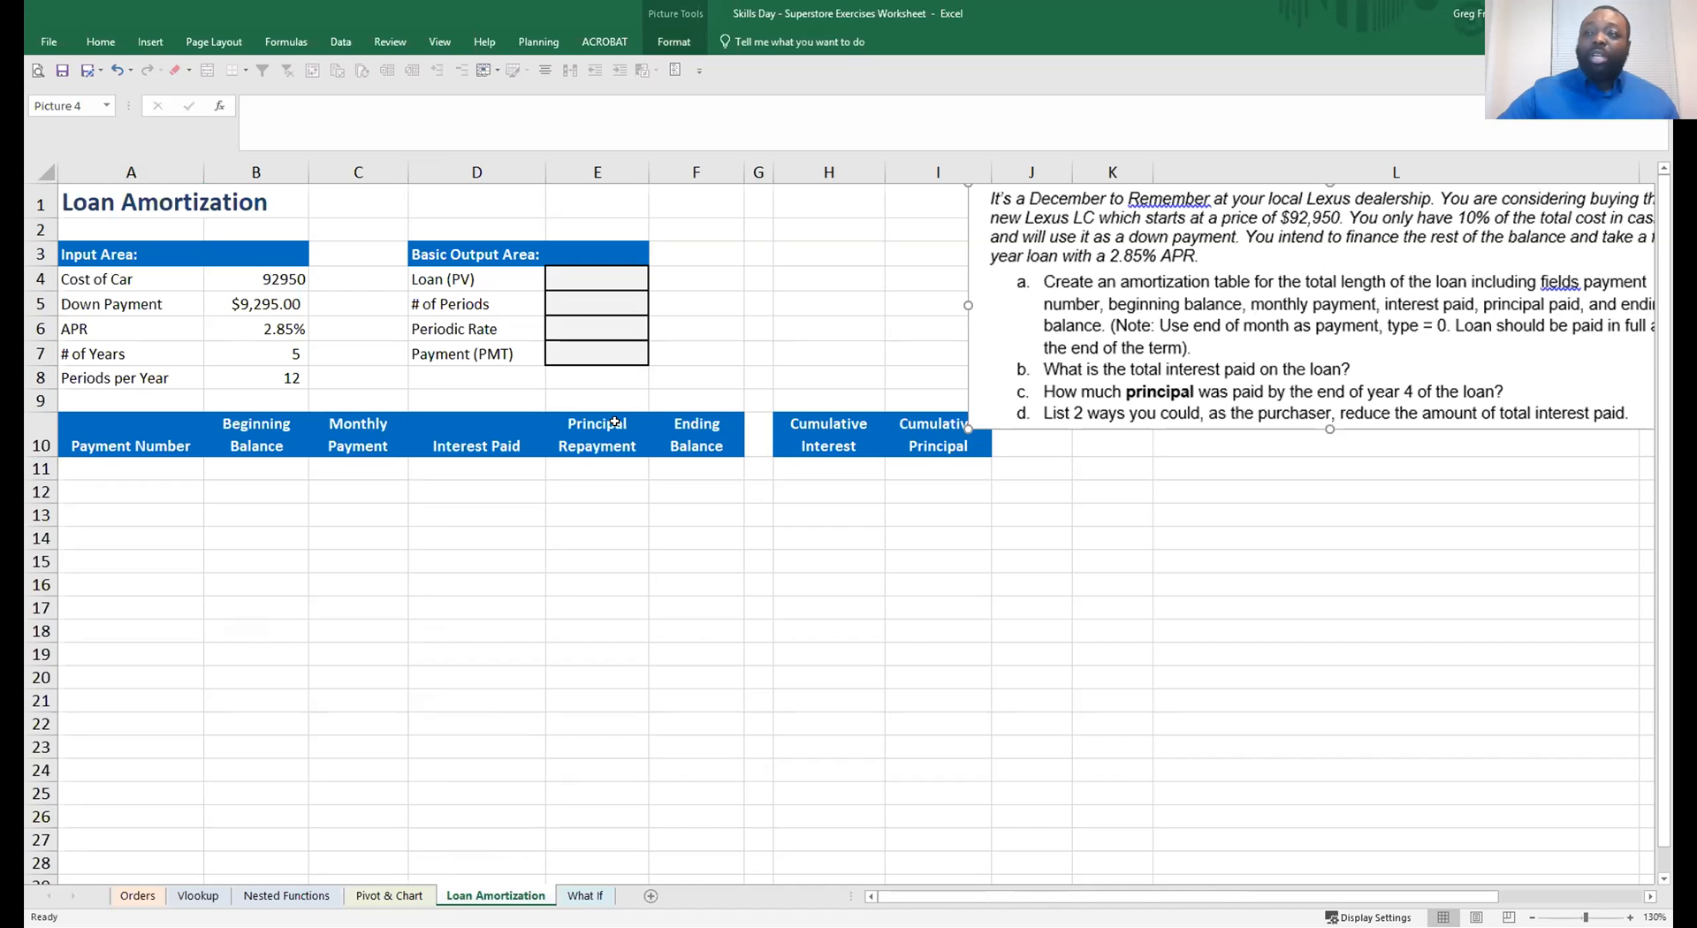
pyautogui.keyDown('ctrl'); pyautogui.scroll(-1, 631, 410); pyautogui.keyUp('ctrl')
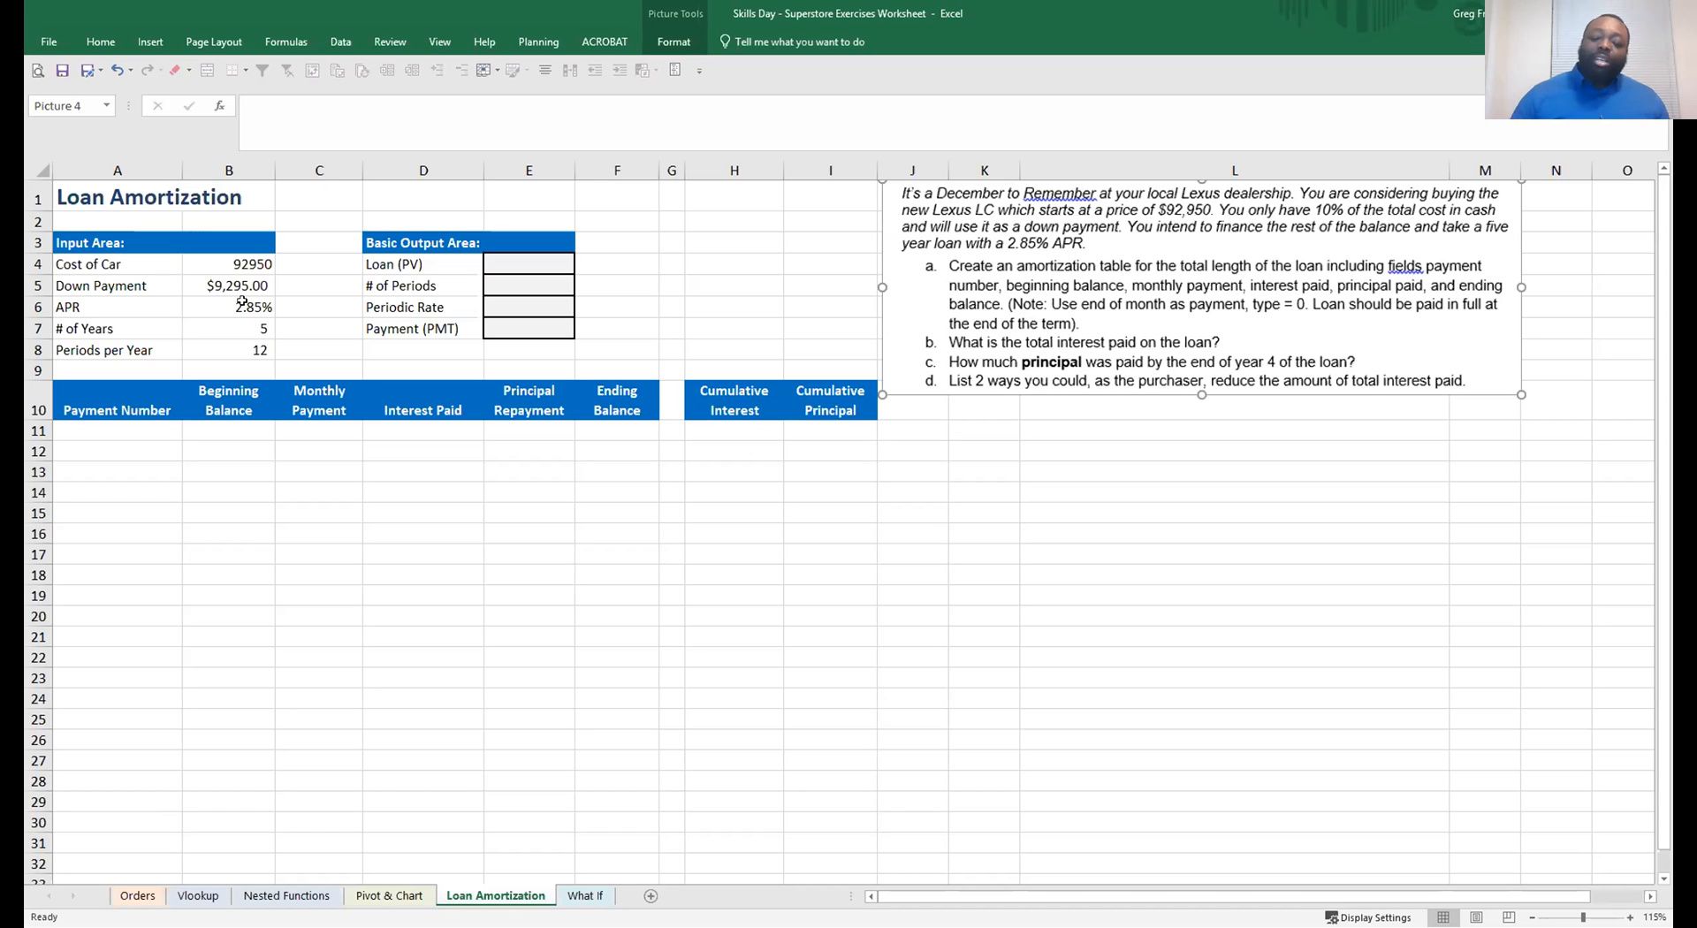
# Clear the Input Area values in B4:B8, from Cost of Car to Periods per Year
pyautogui.click(253, 261)
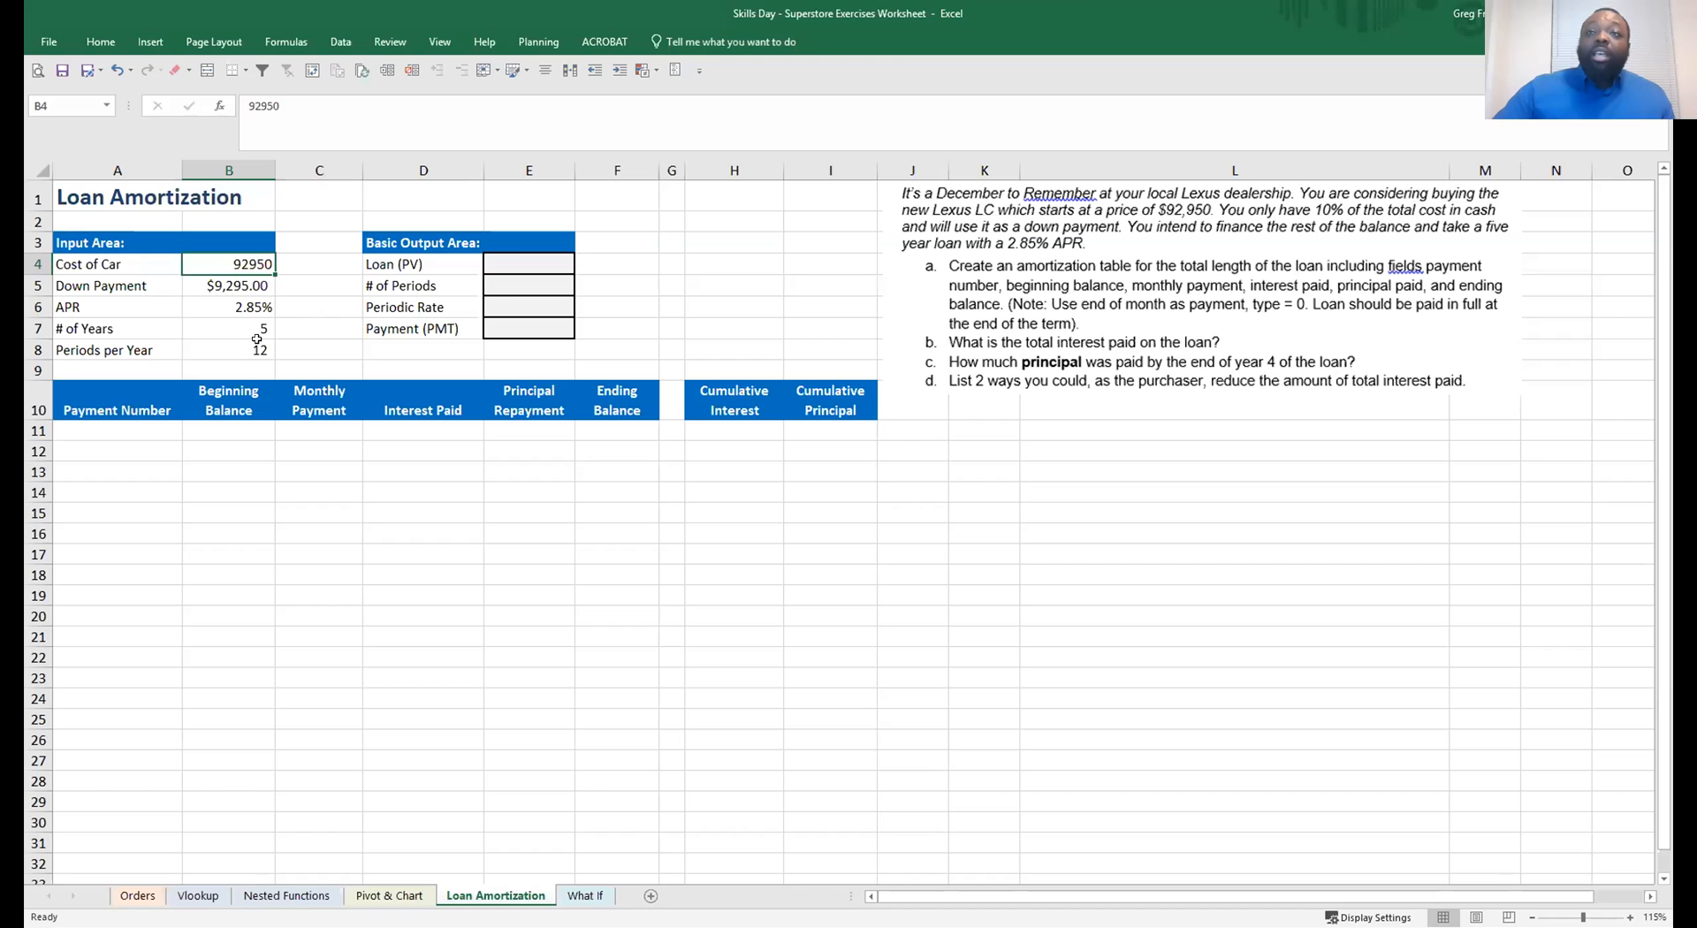
pyautogui.moveTo(255, 265); pyautogui.dragTo(262, 344)
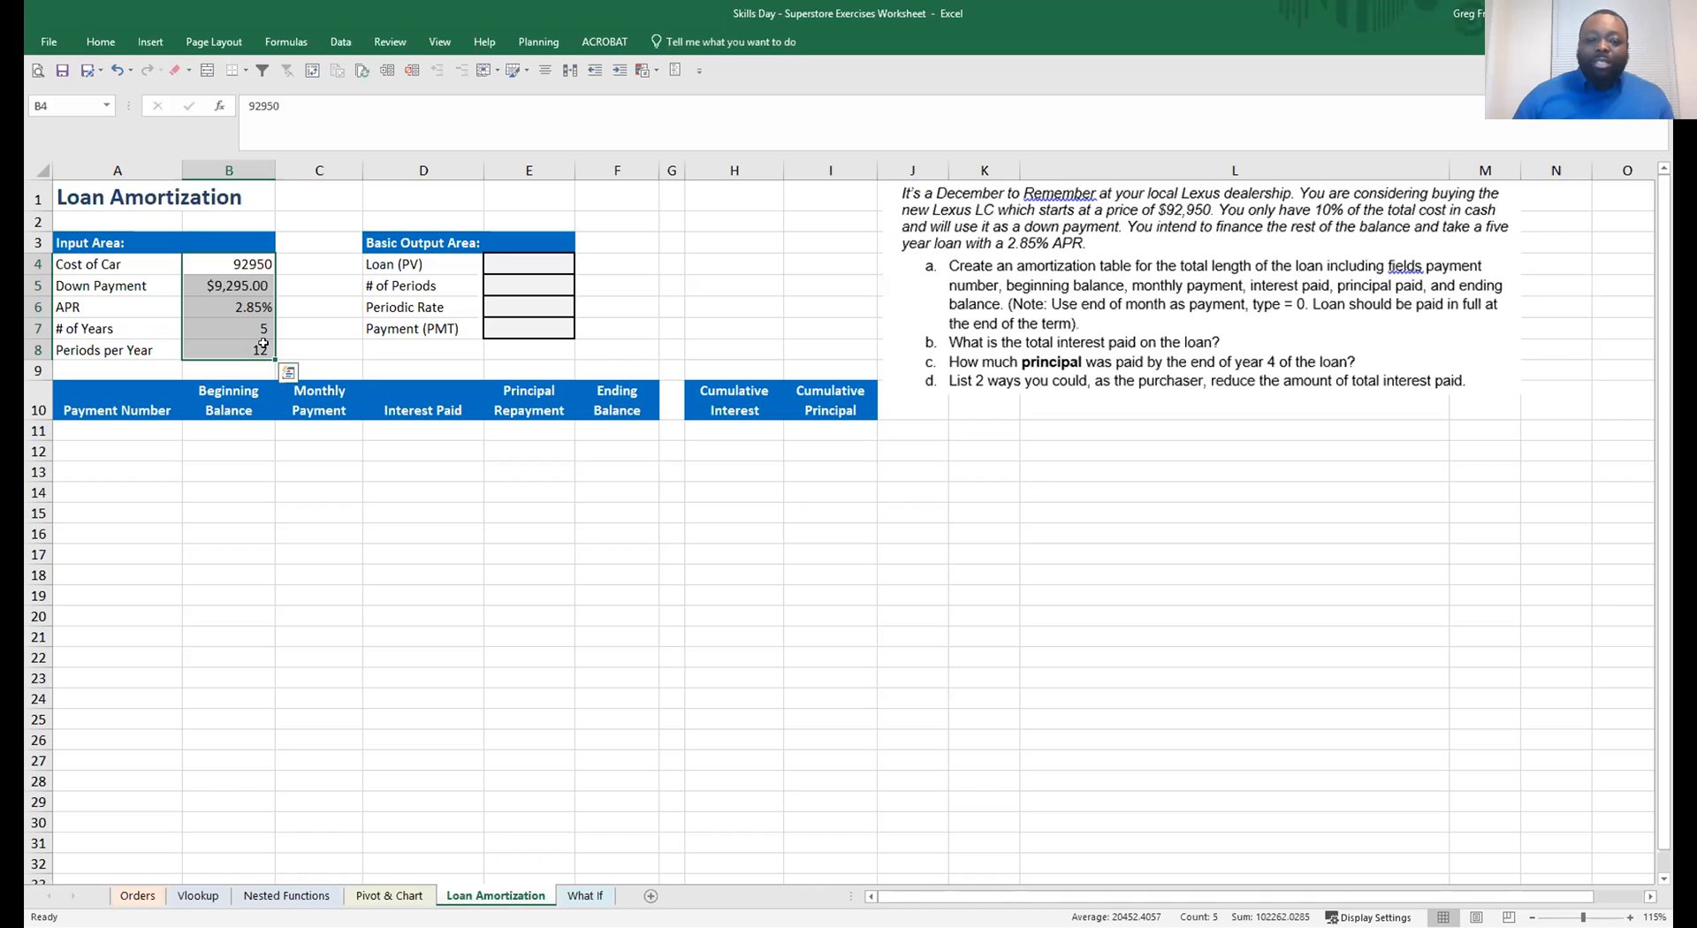
pyautogui.press('Delete')
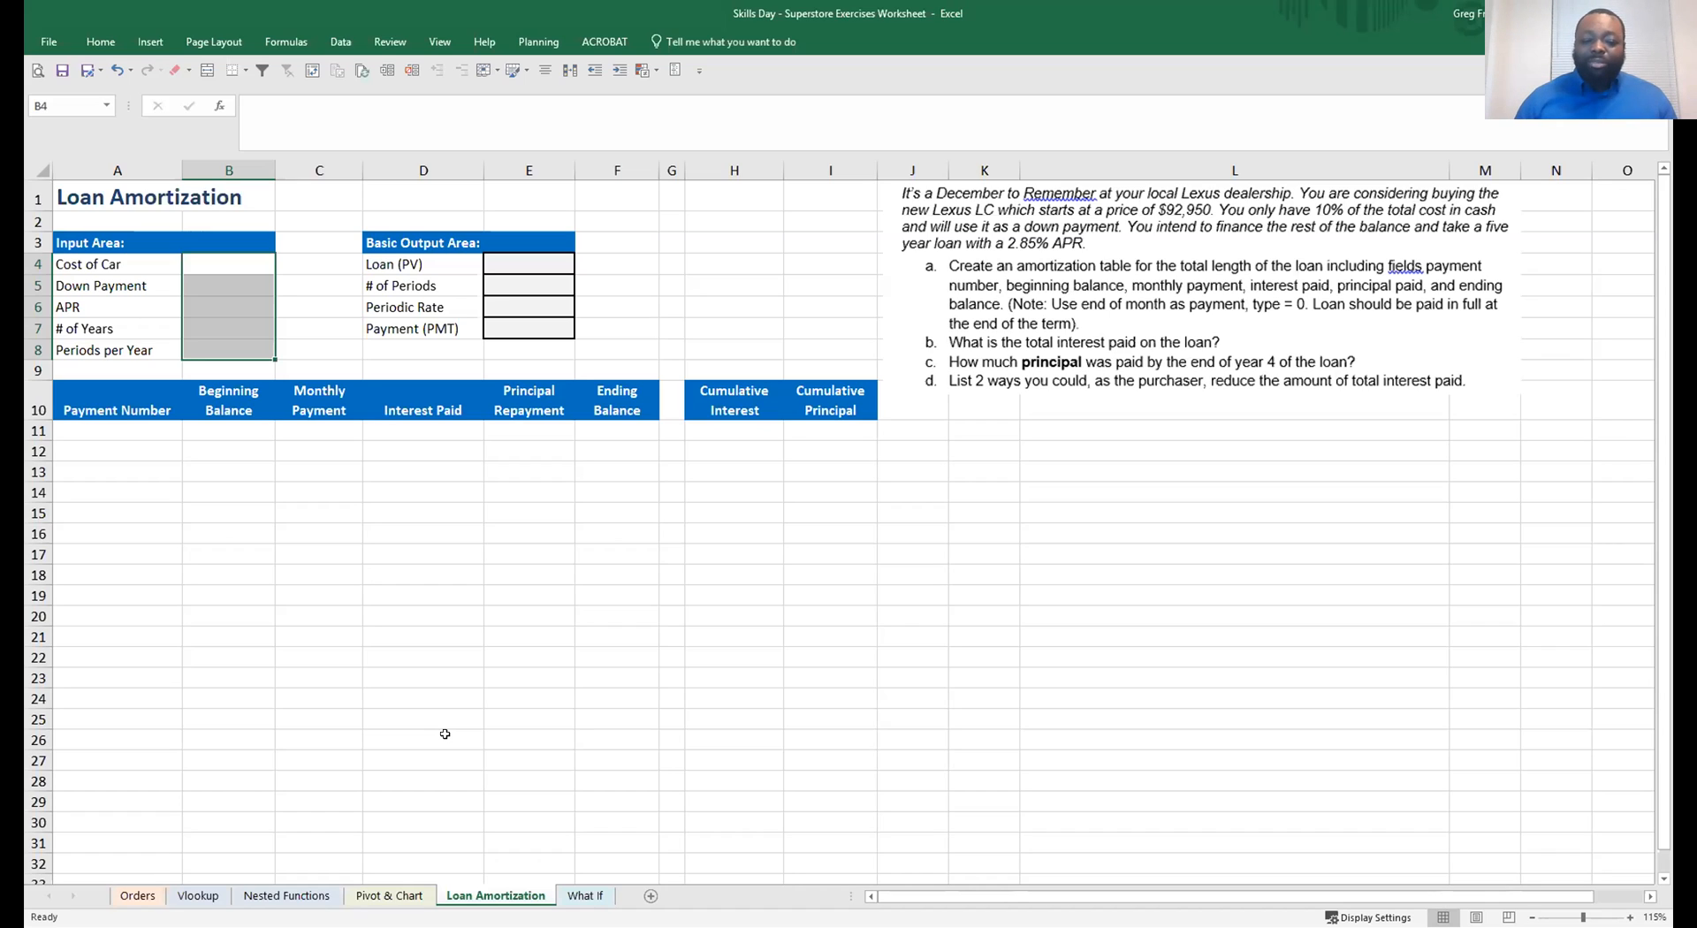
pyautogui.click(580, 497)
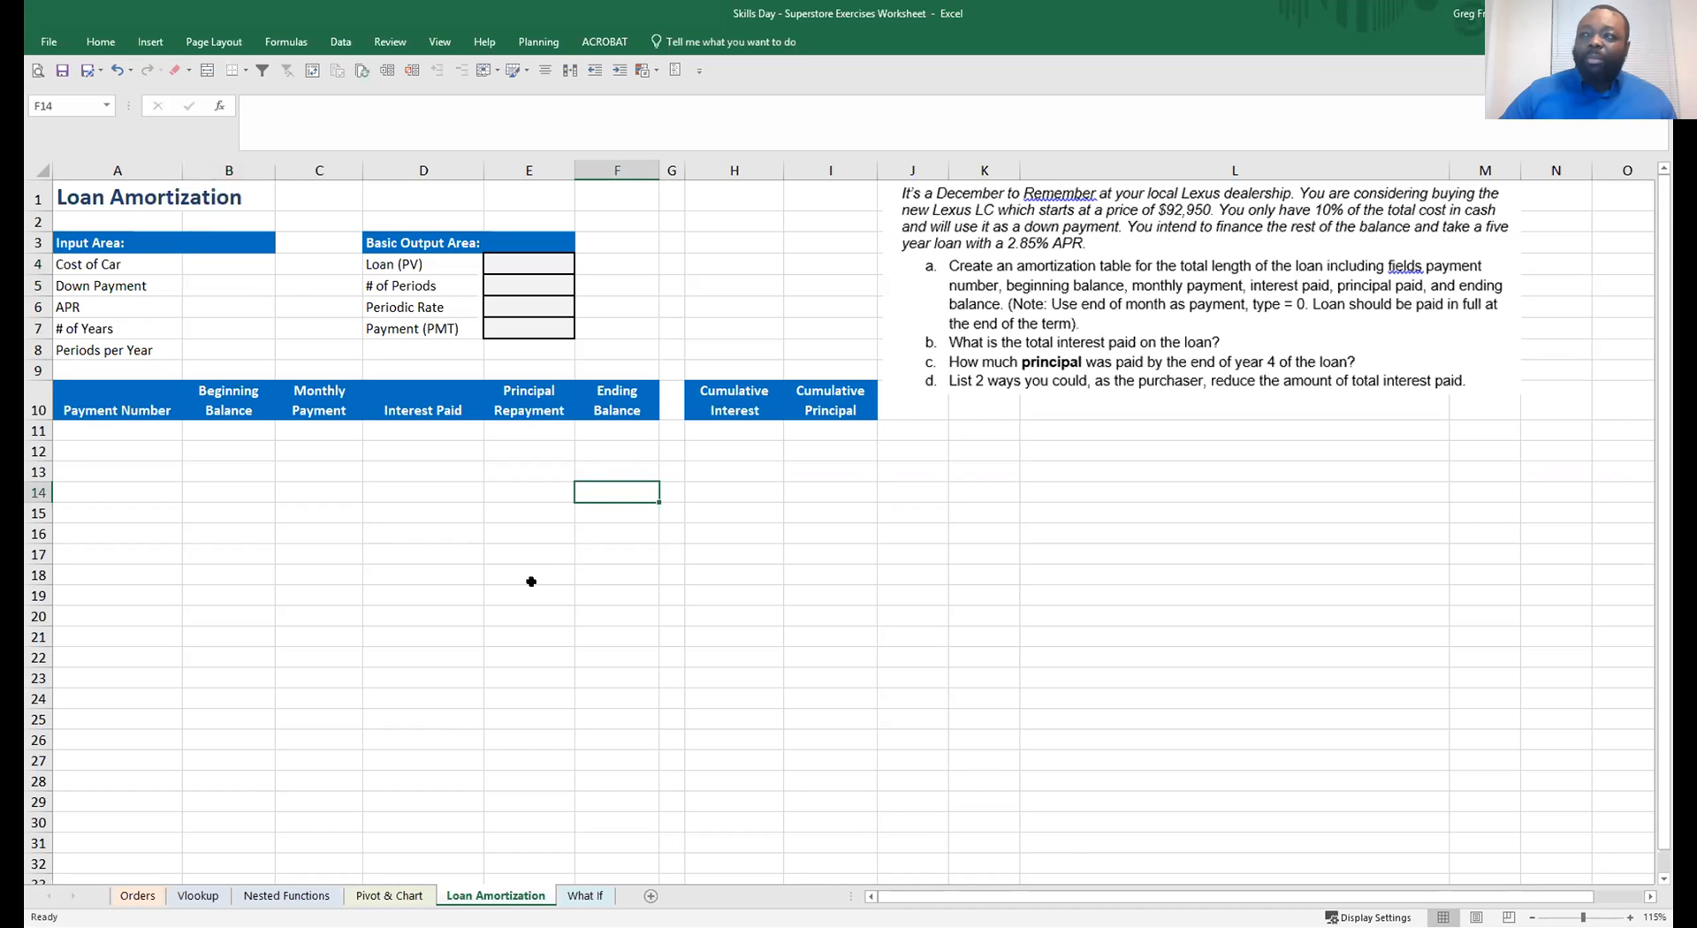
pyautogui.click(326, 491)
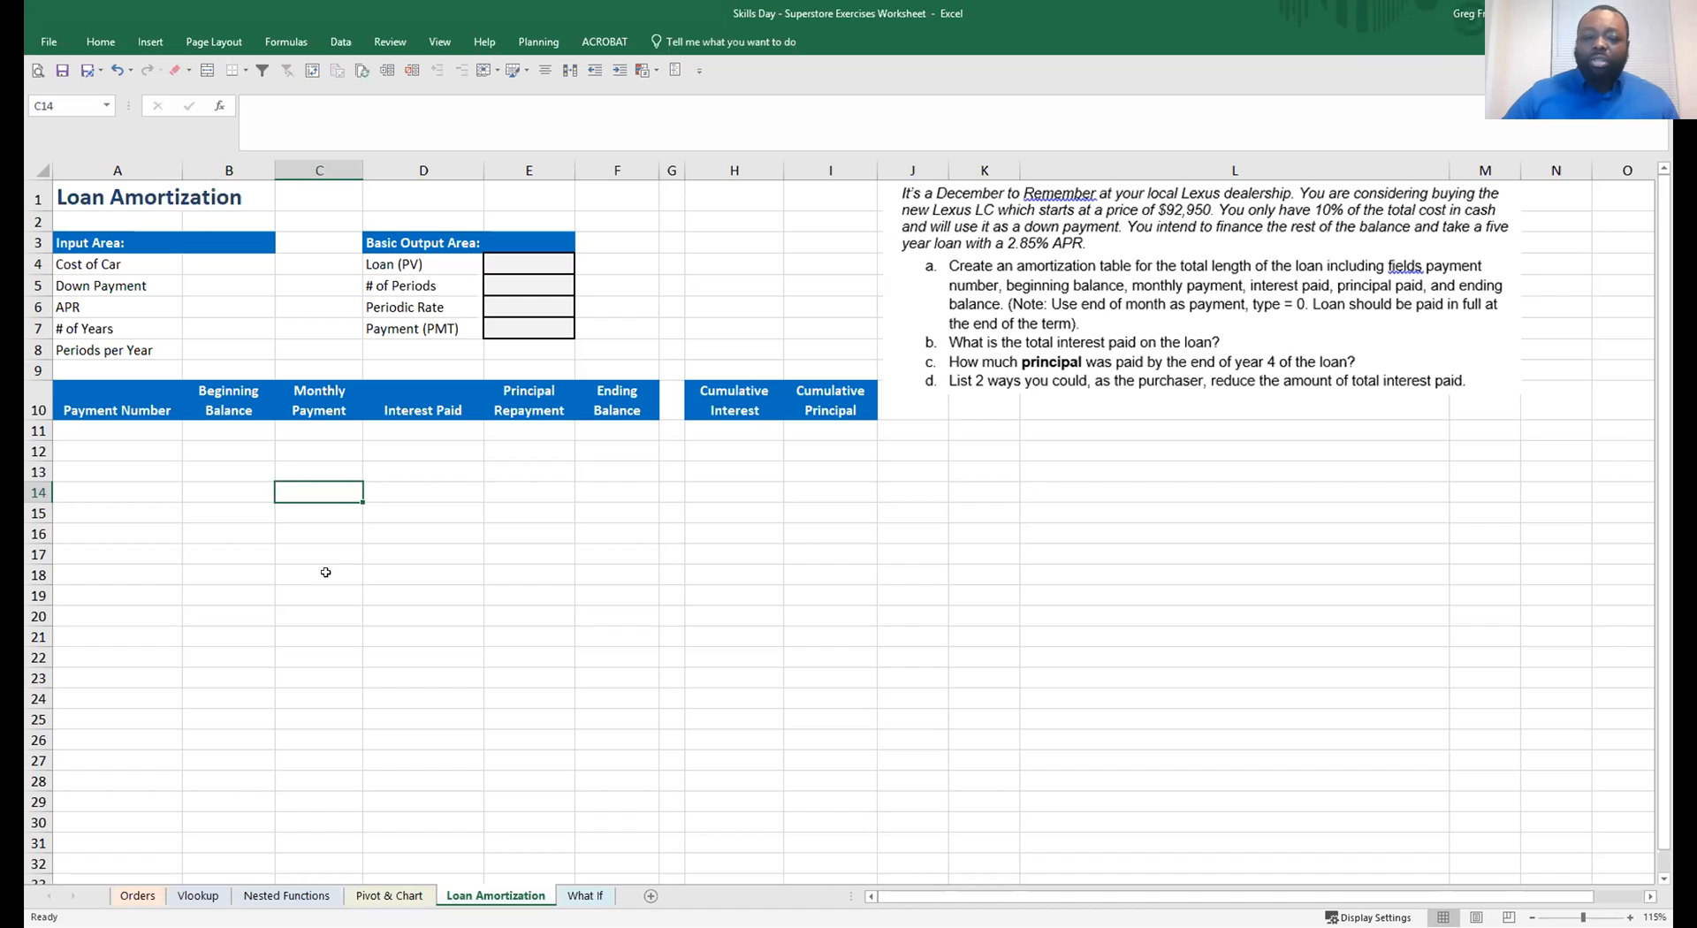
pyautogui.click(161, 433)
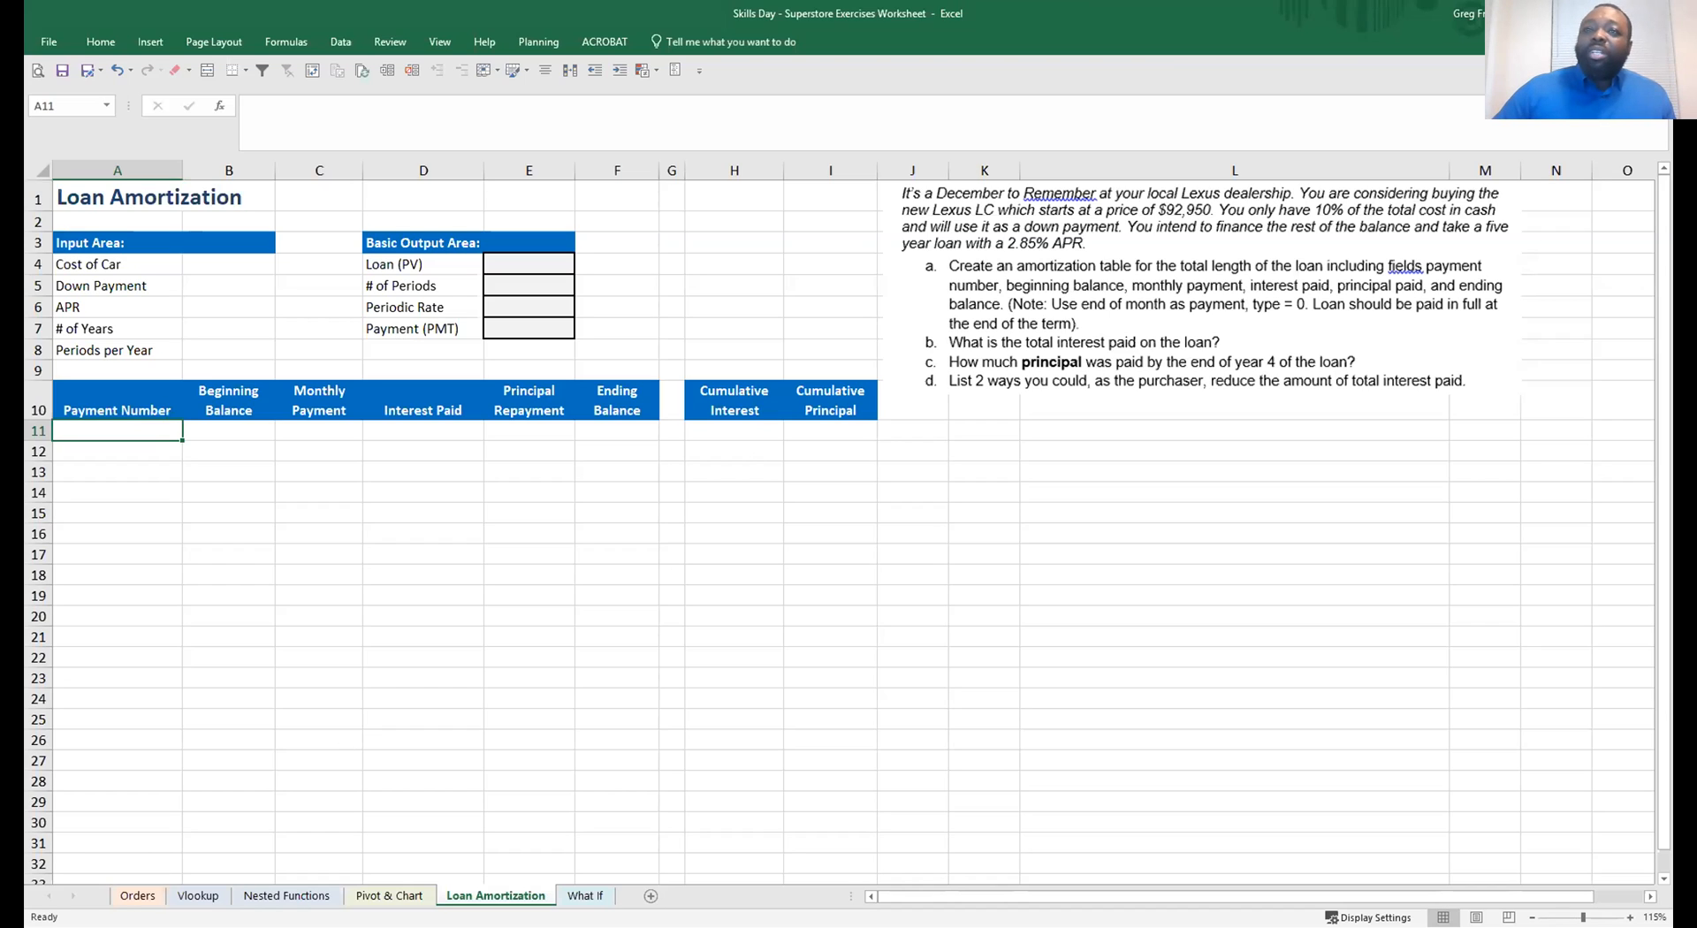
# Enter 92950 as the Cost of Car in cell B4 and reselect that cell
pyautogui.click(201, 268)
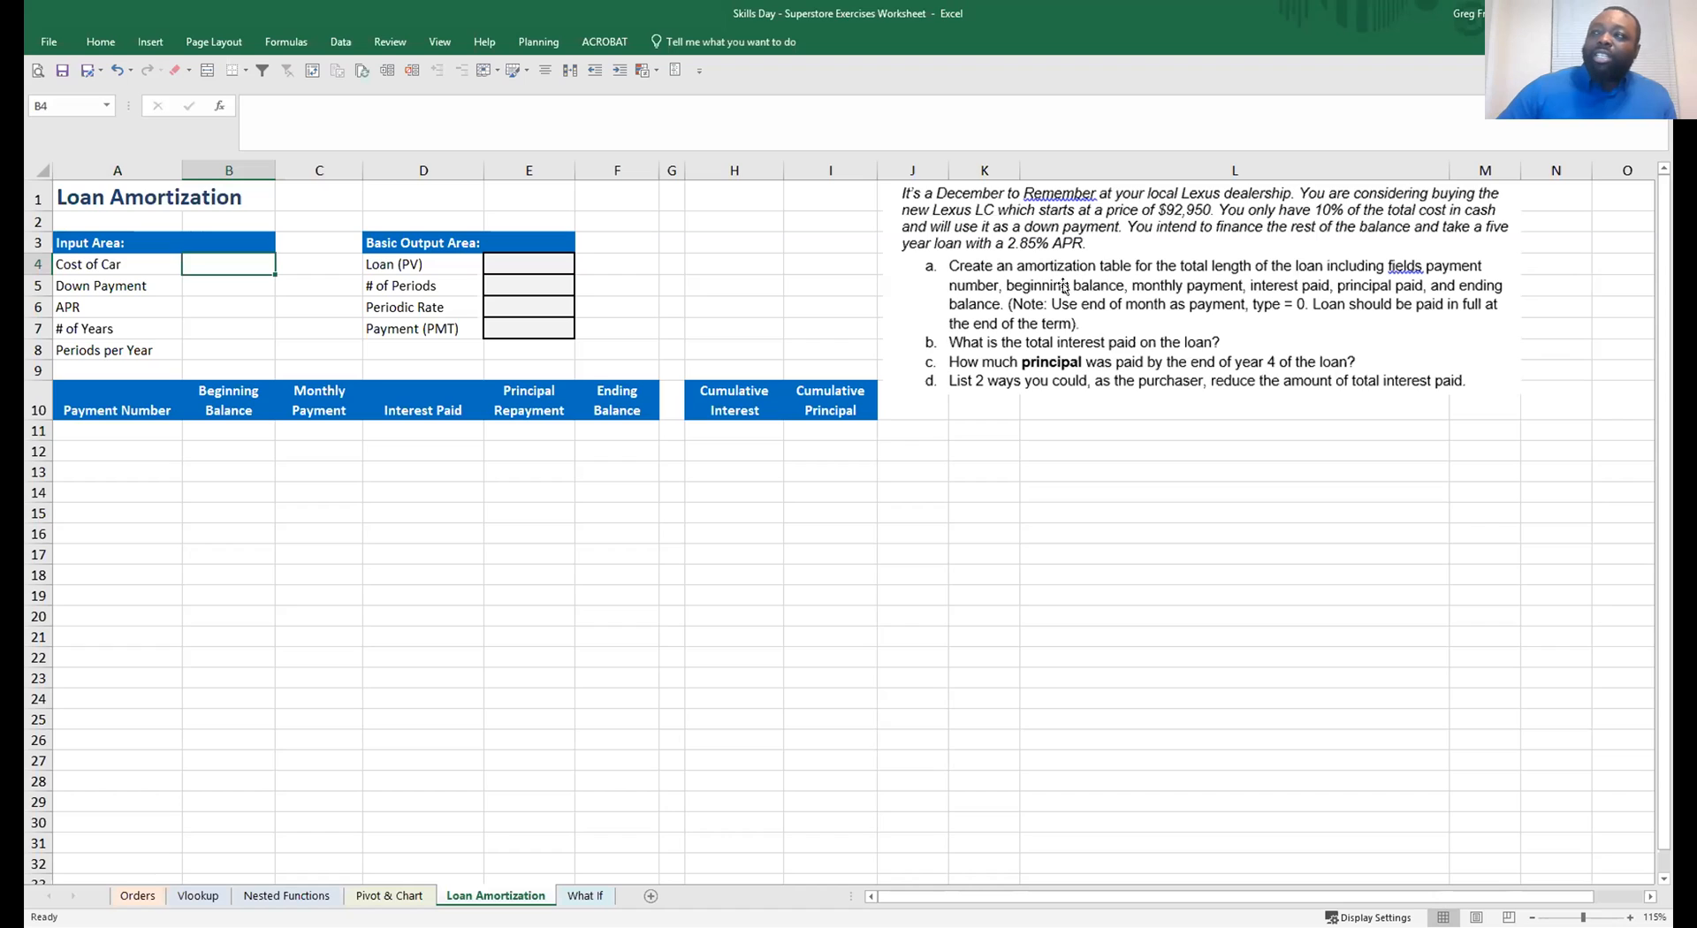
pyautogui.write('9')
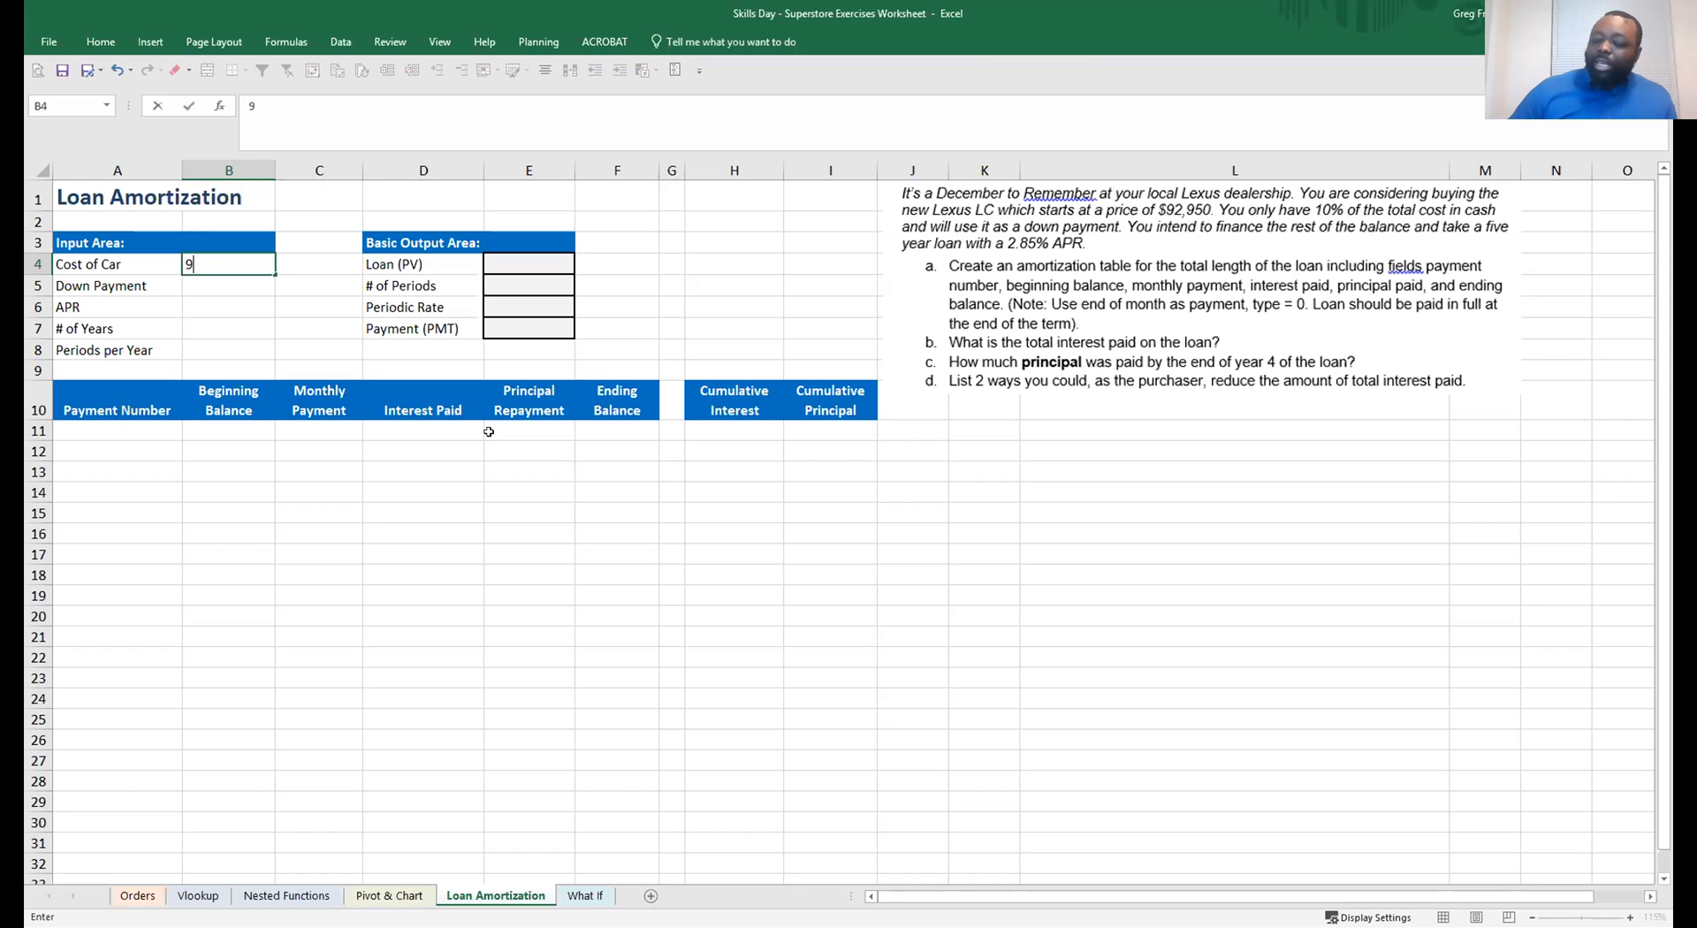
pyautogui.write('2950')
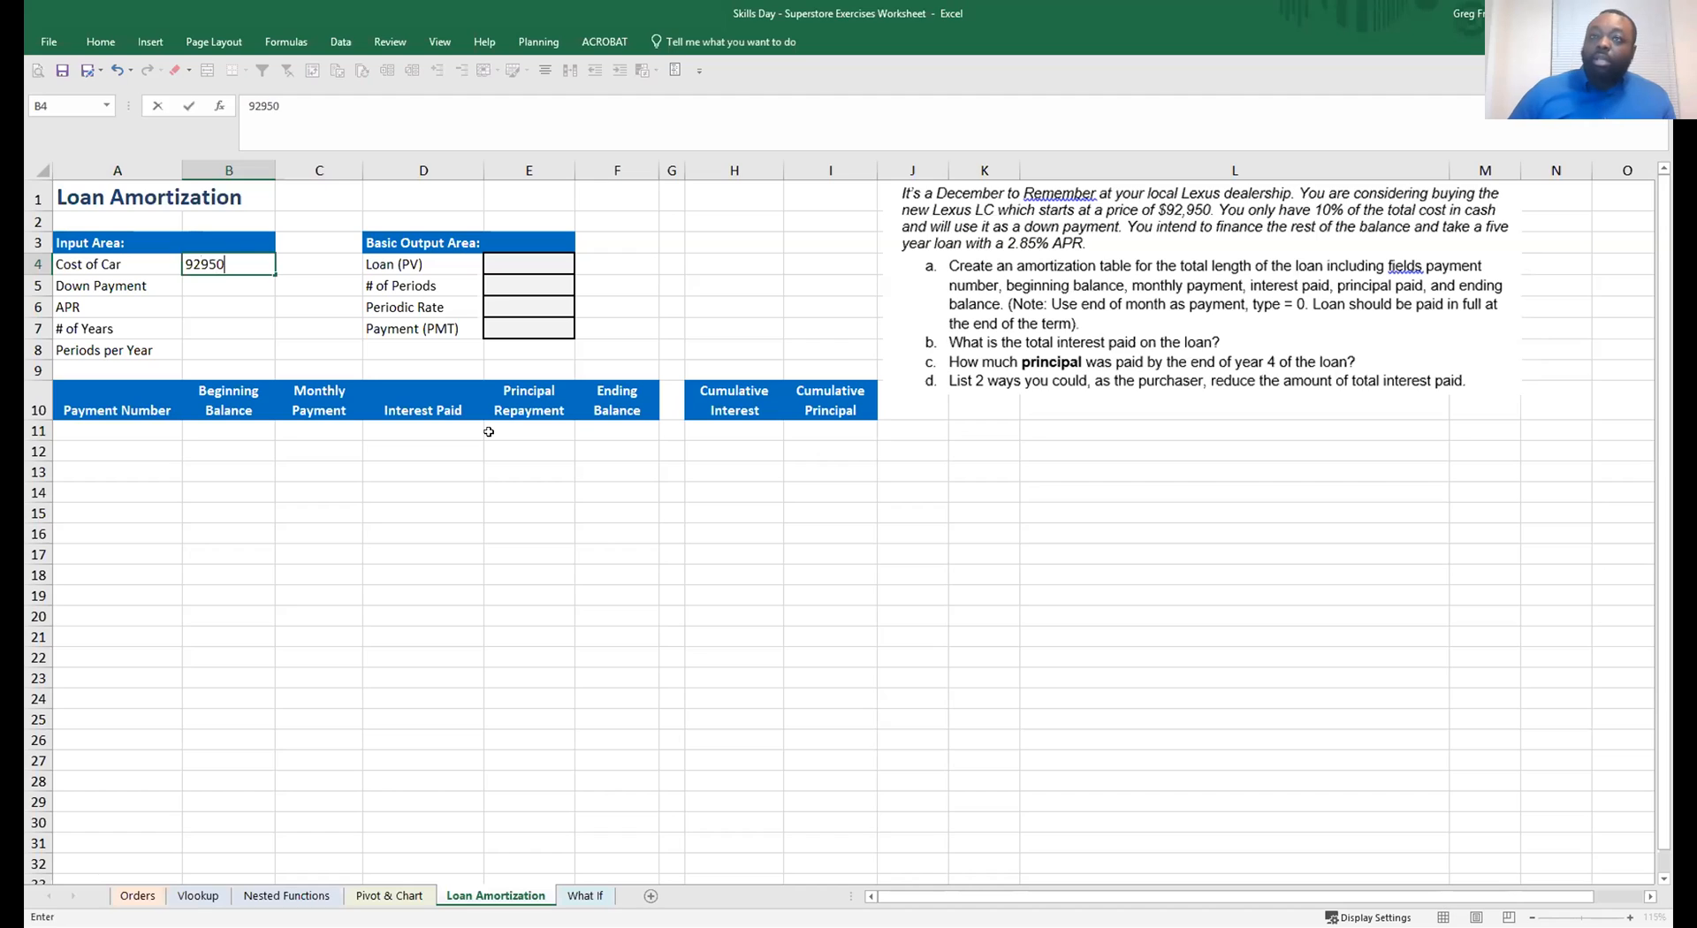
pyautogui.press('Return')
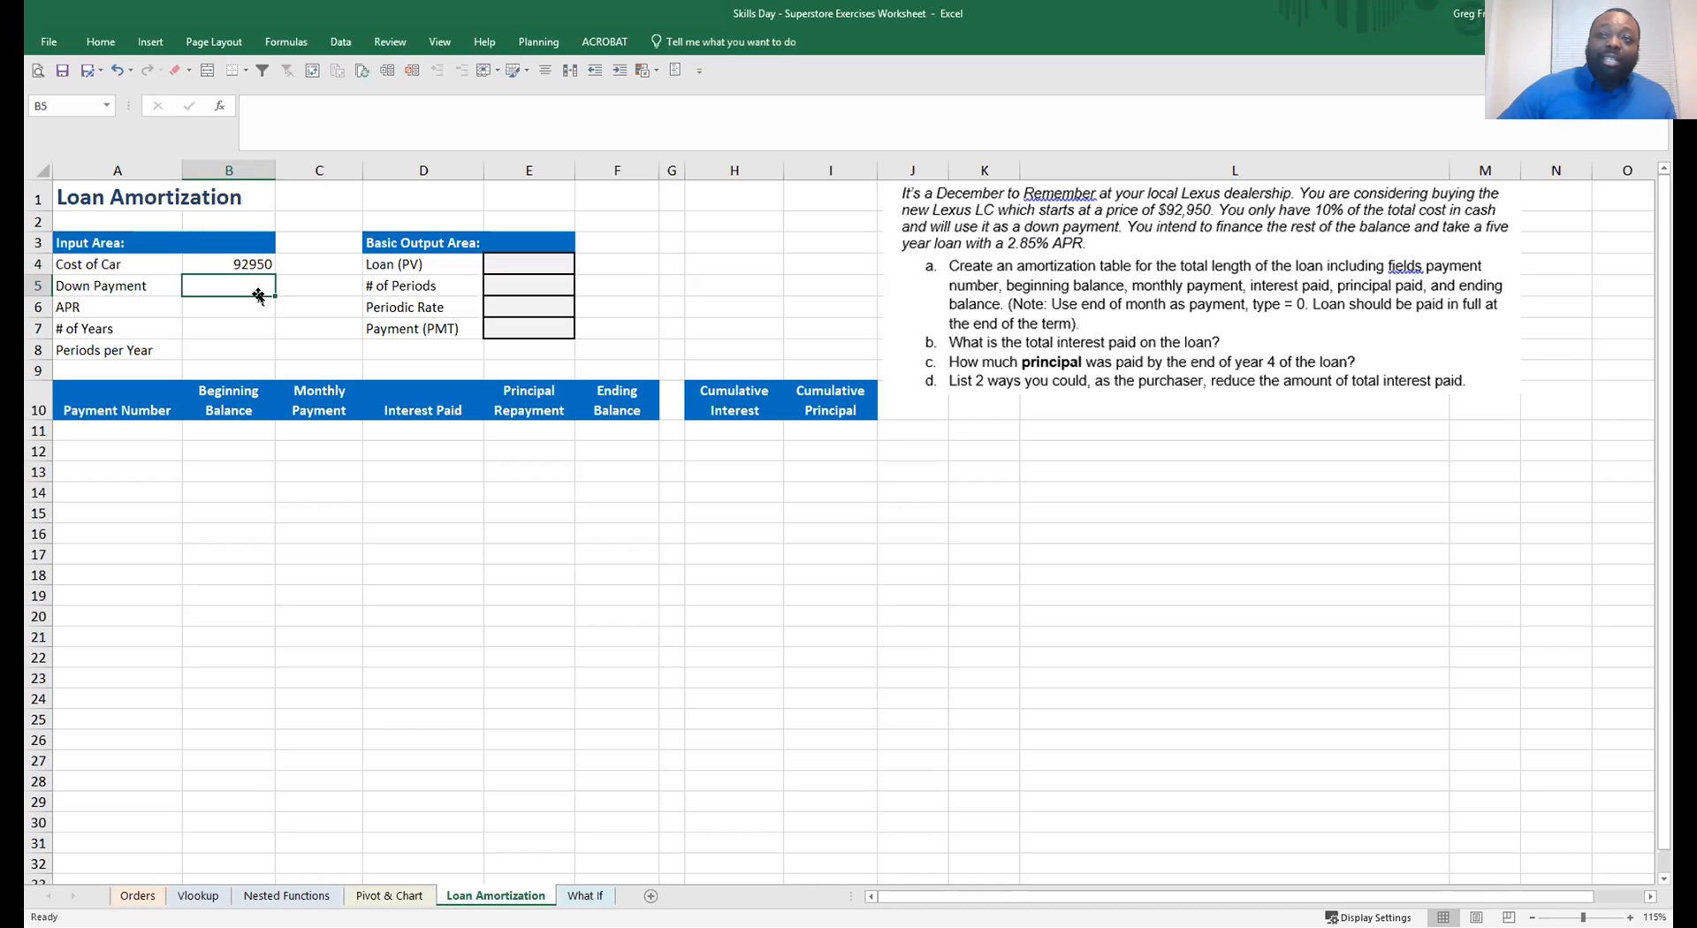
pyautogui.click(254, 265)
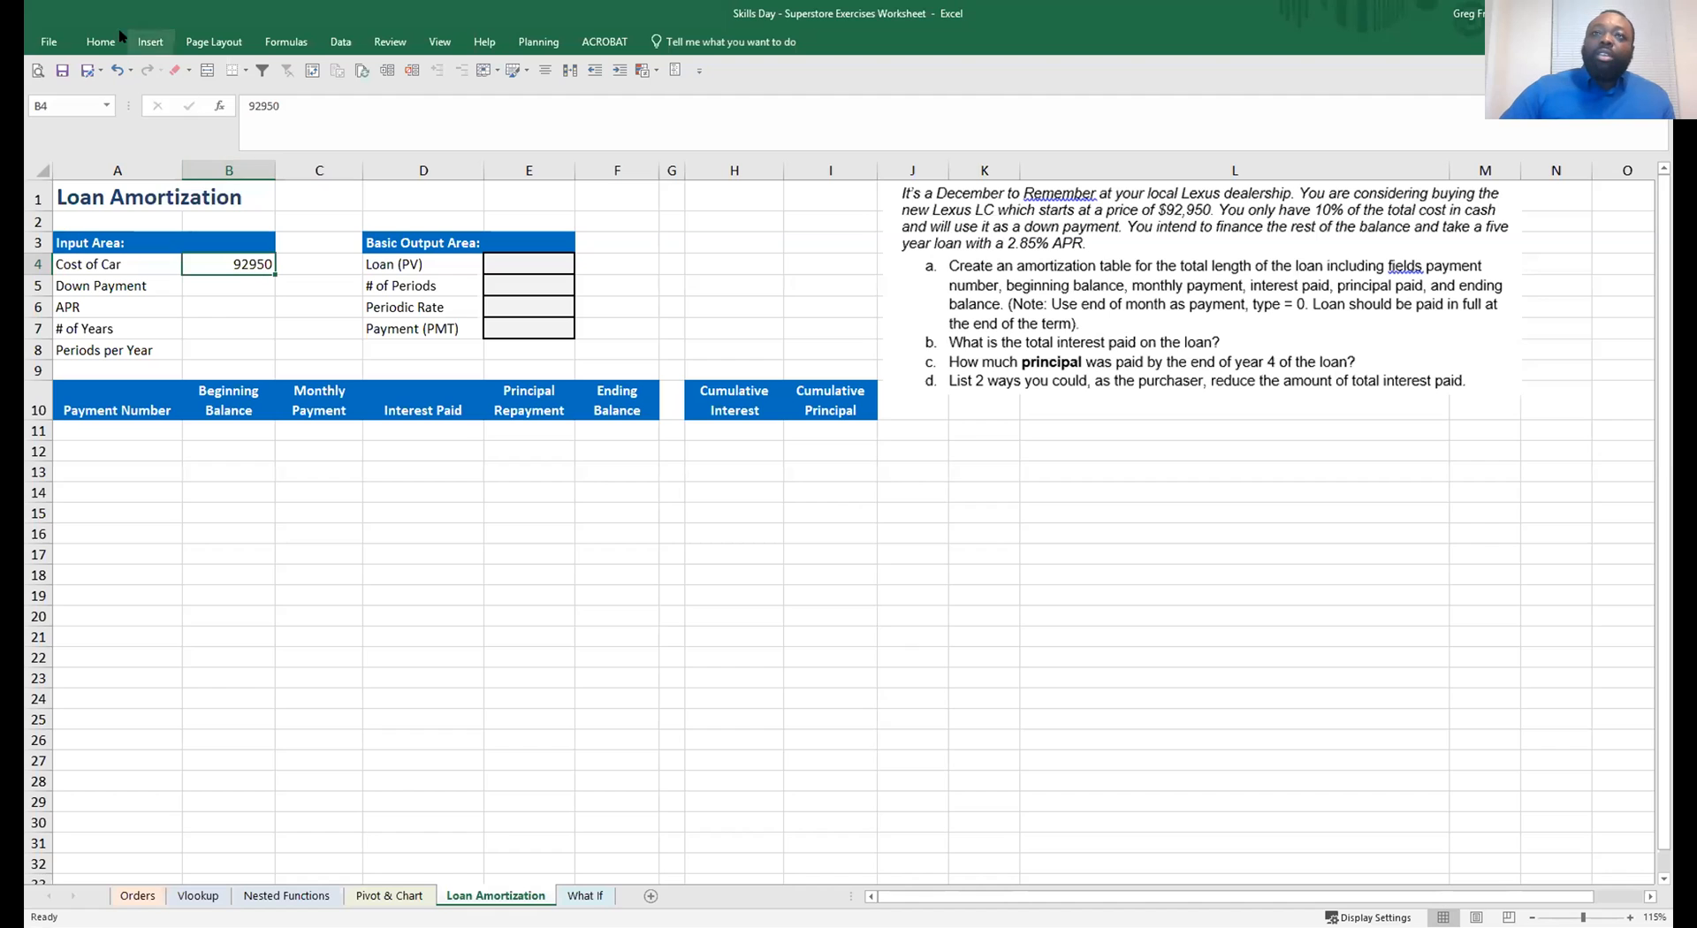
# Format the Cost of Car in cell B4 as Currency with the $ symbol and 2 decimal places
pyautogui.click(87, 44)
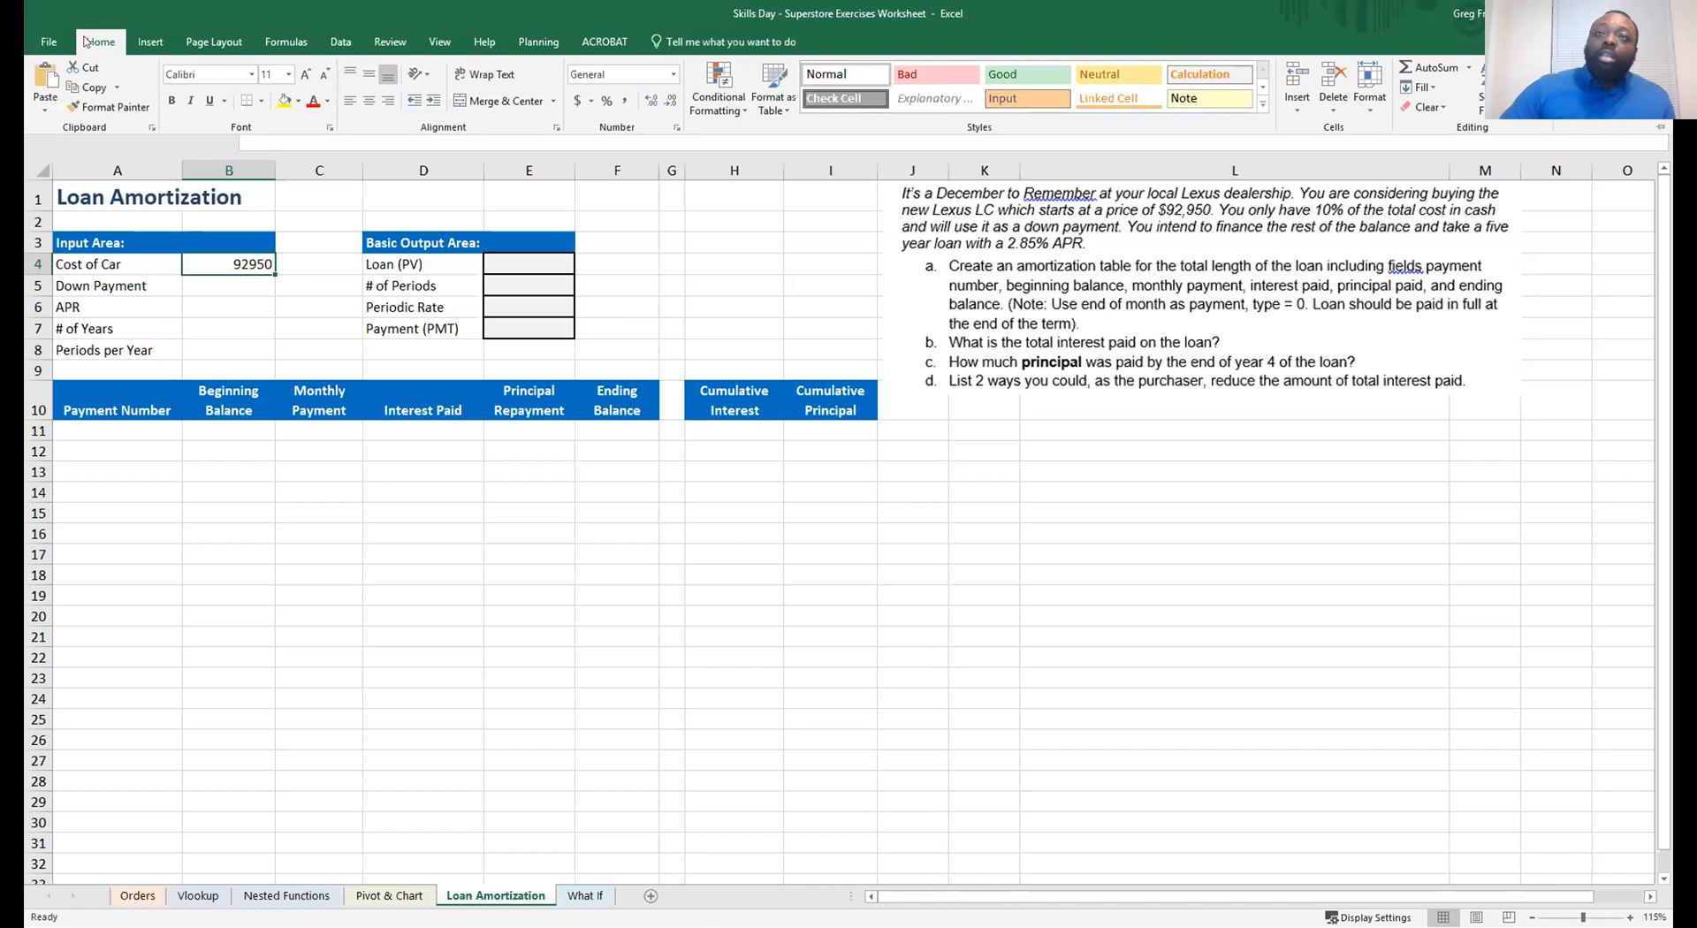
pyautogui.doubleClick(88, 44)
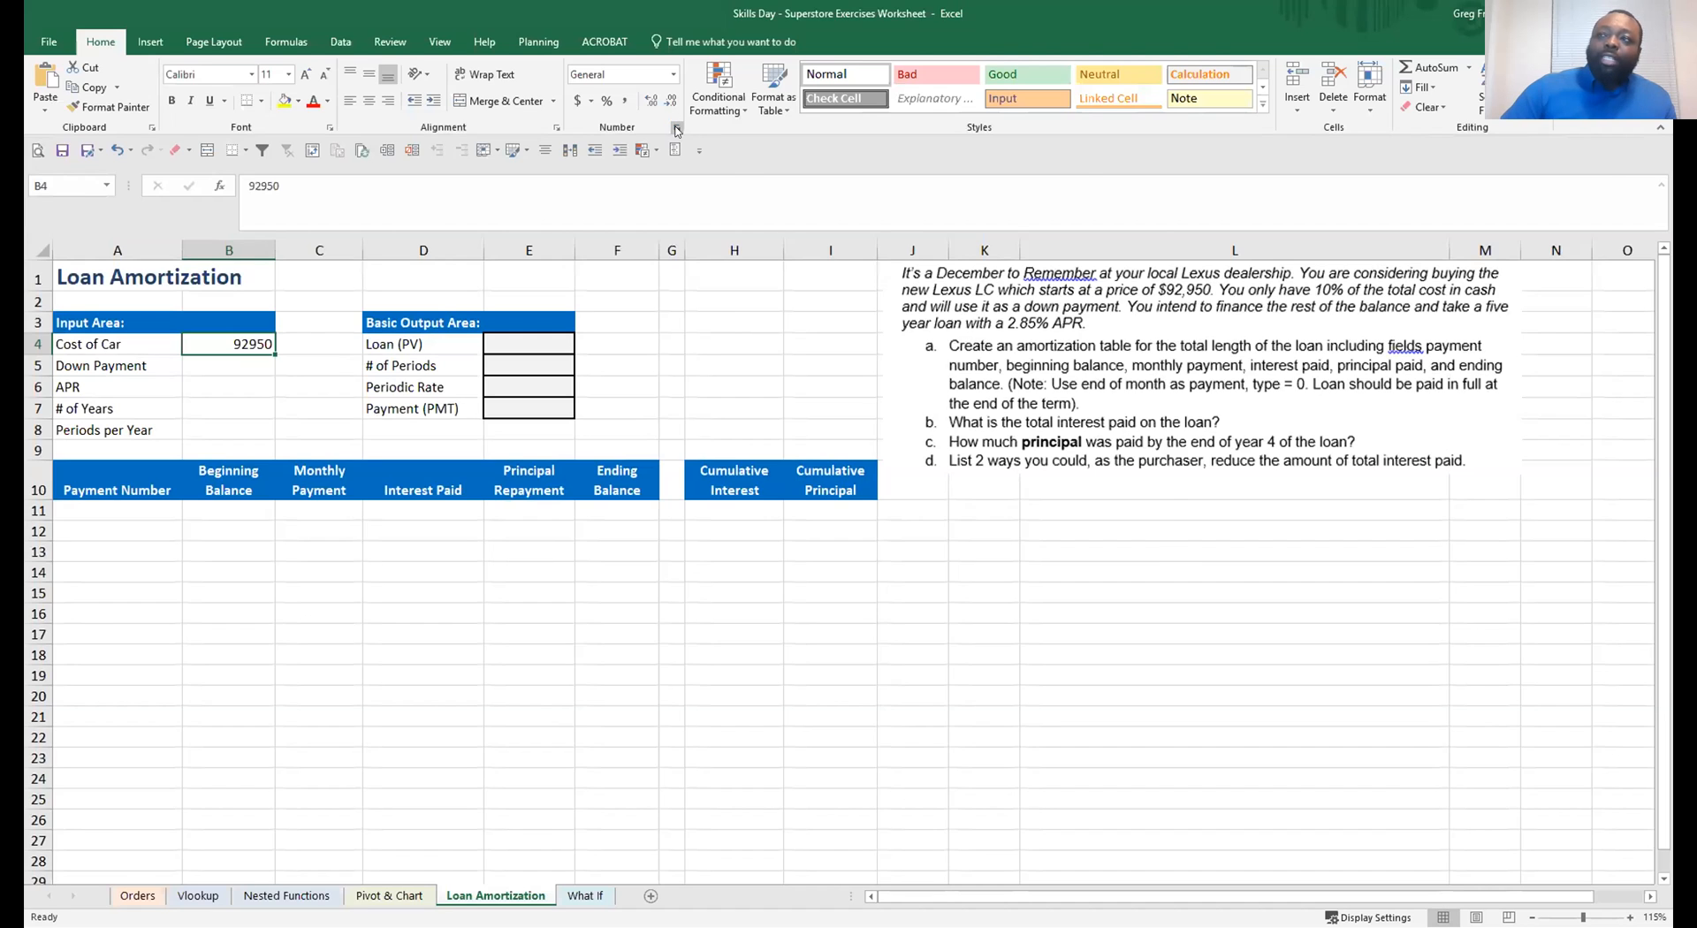
pyautogui.click(677, 130)
pyautogui.click(1106, 552)
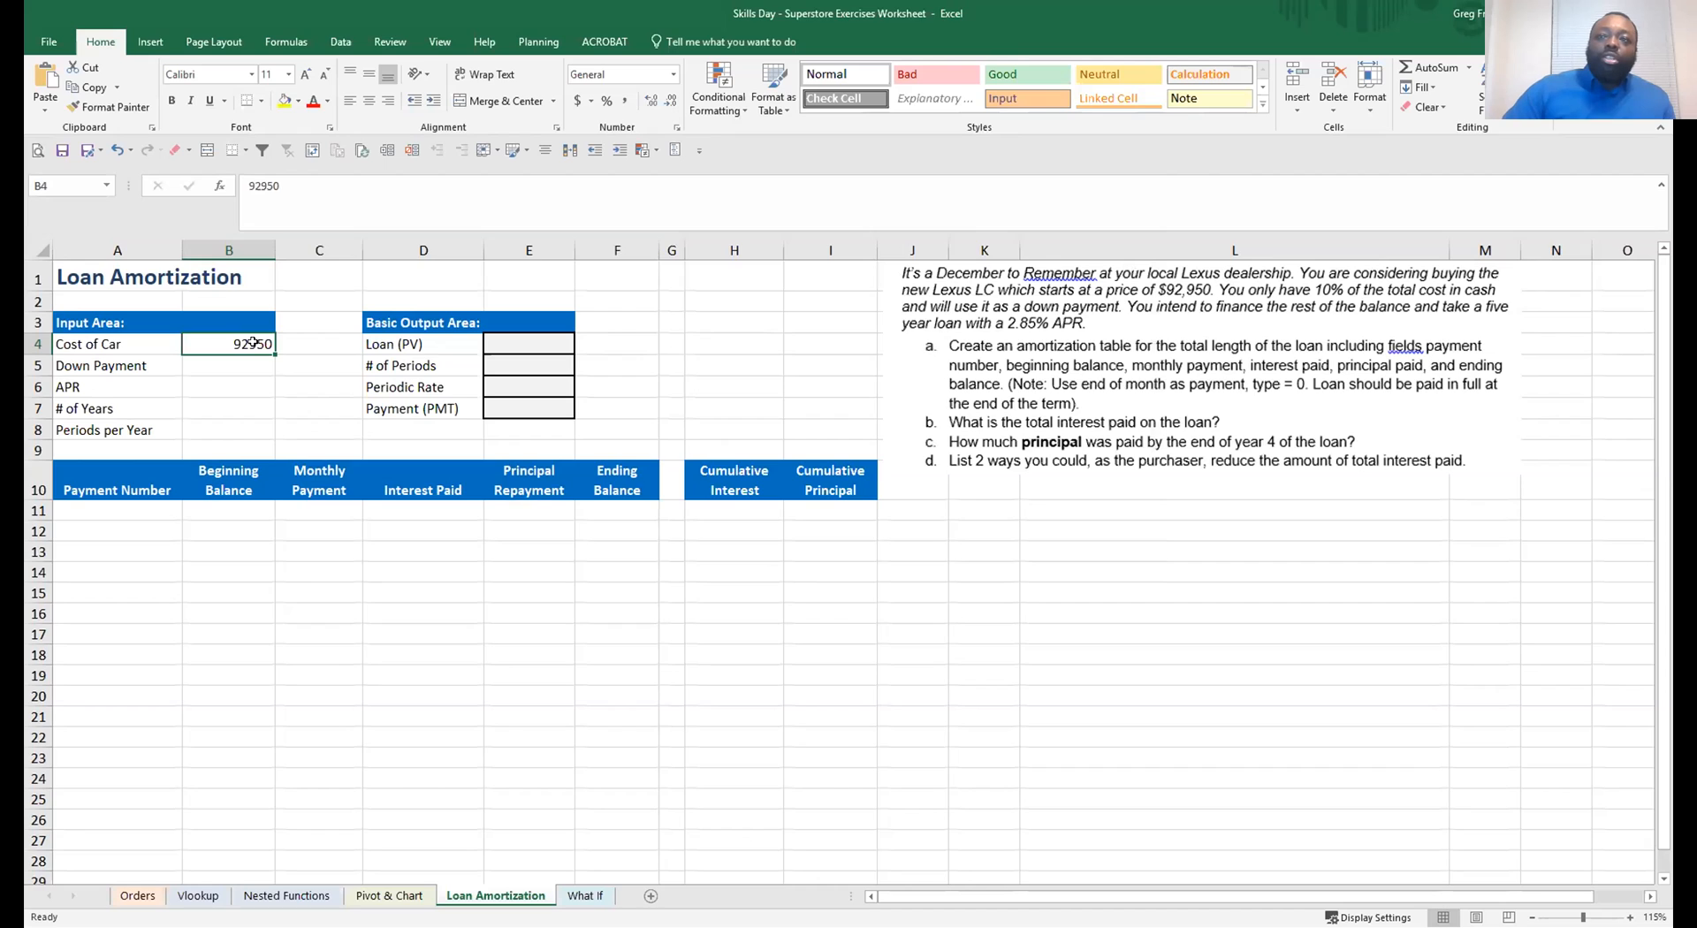
pyautogui.rightClick(253, 343)
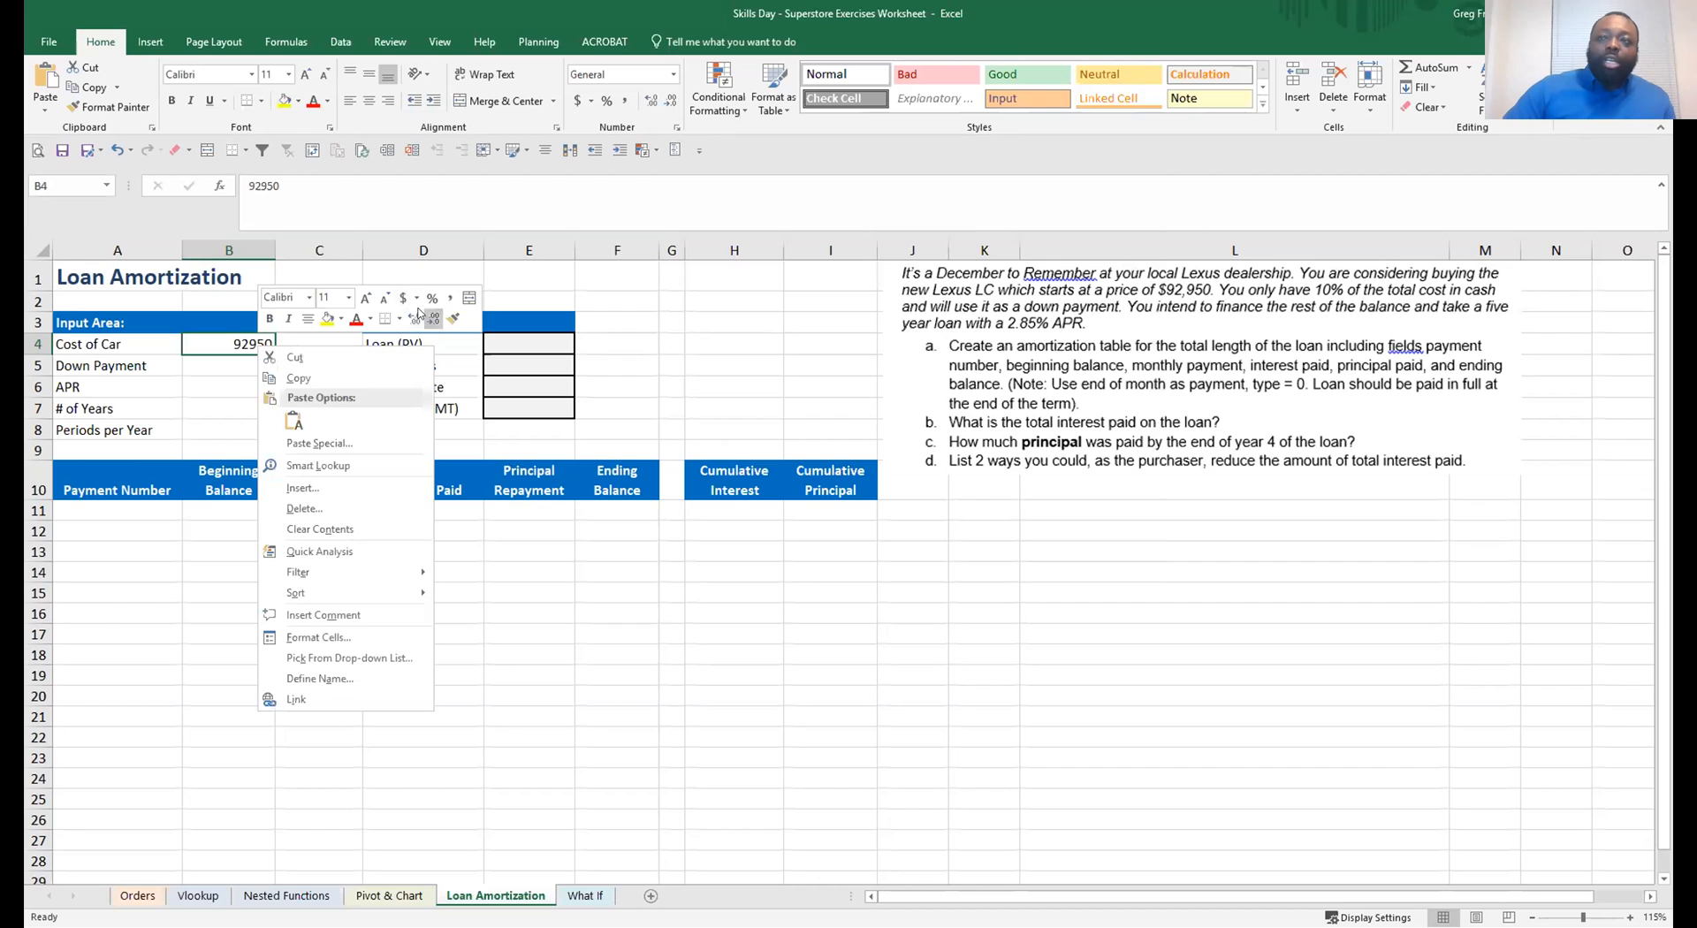
pyautogui.click(344, 637)
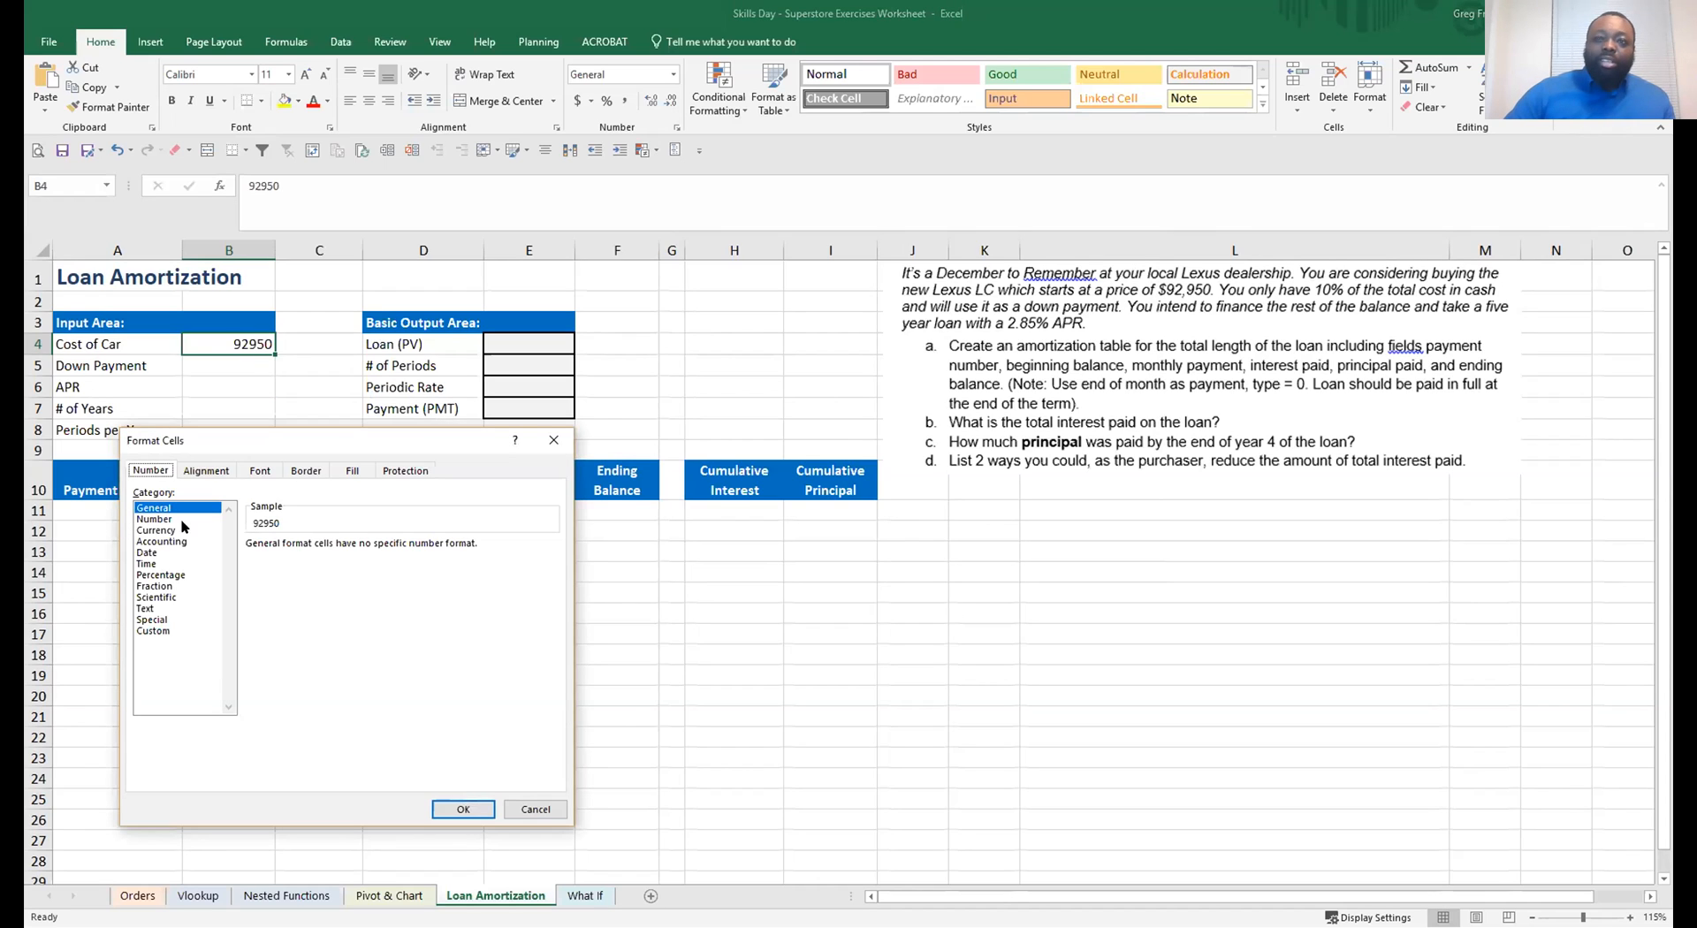
pyautogui.click(170, 530)
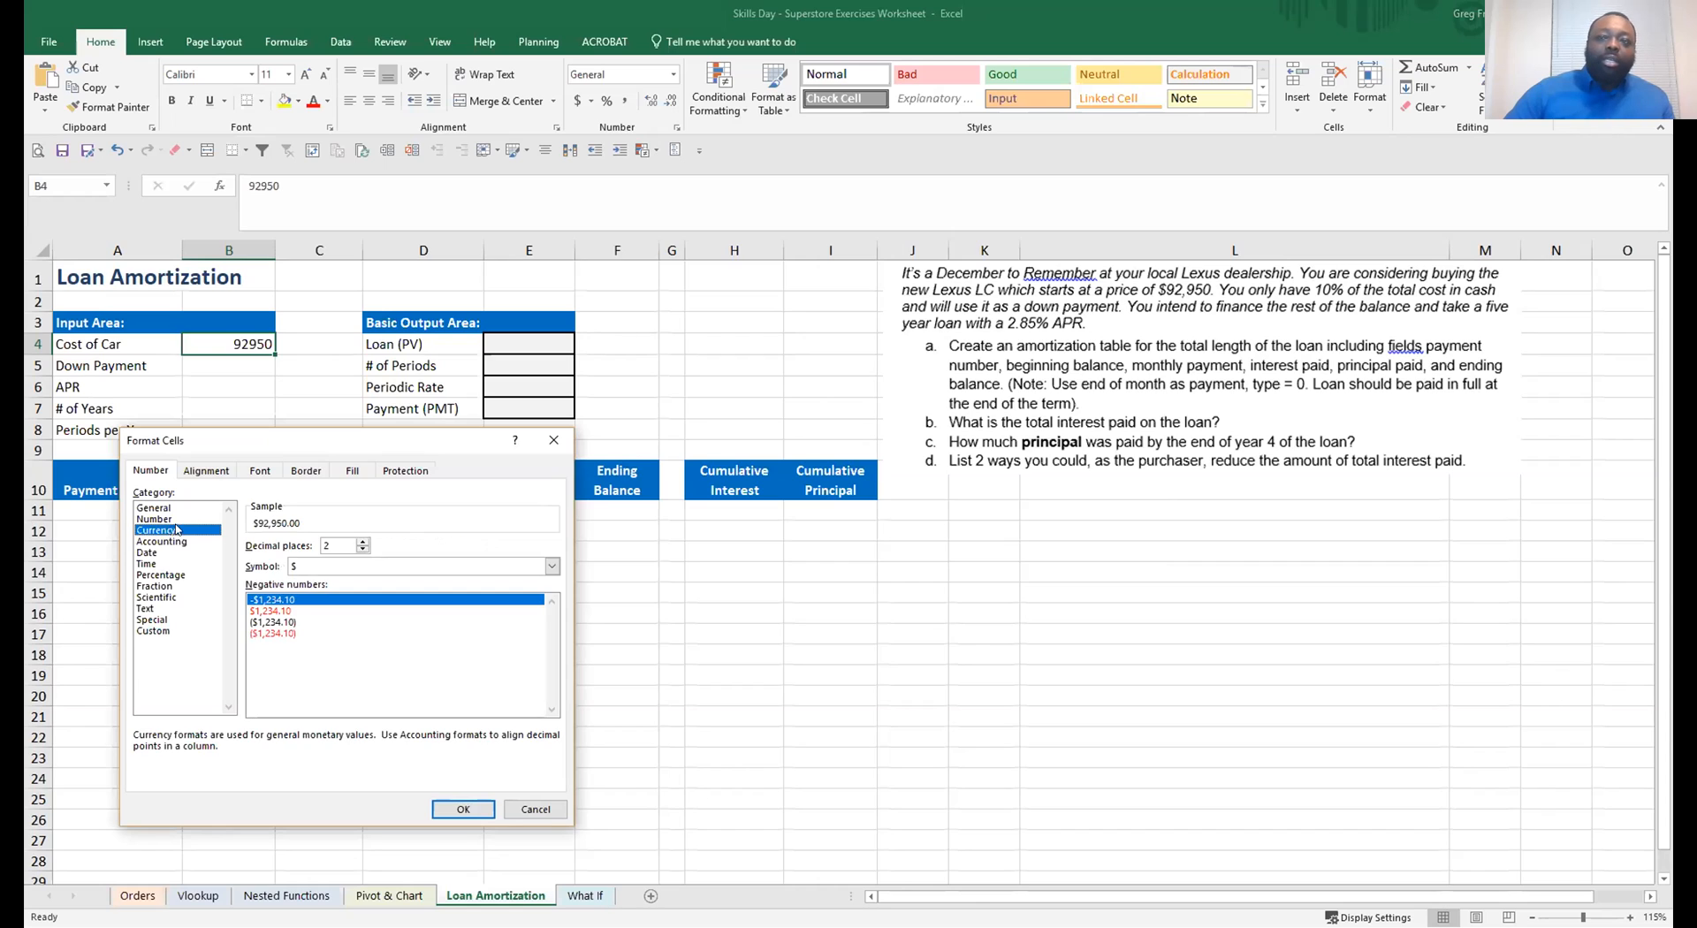
pyautogui.click(294, 567)
pyautogui.click(295, 567)
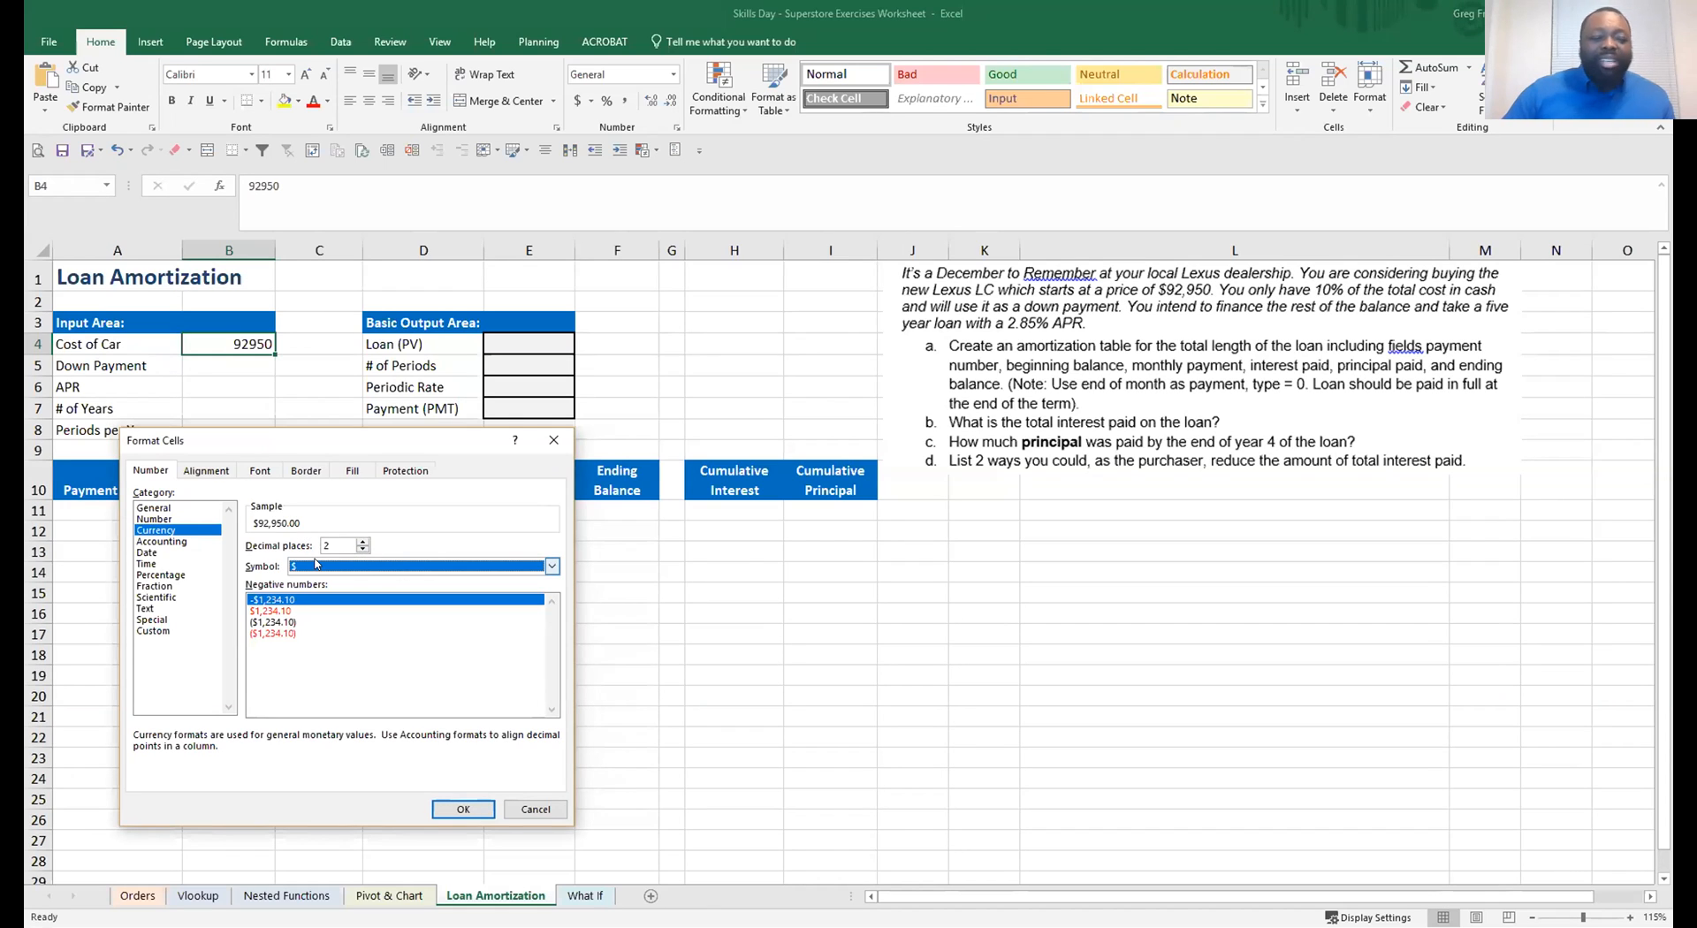
pyautogui.click(452, 805)
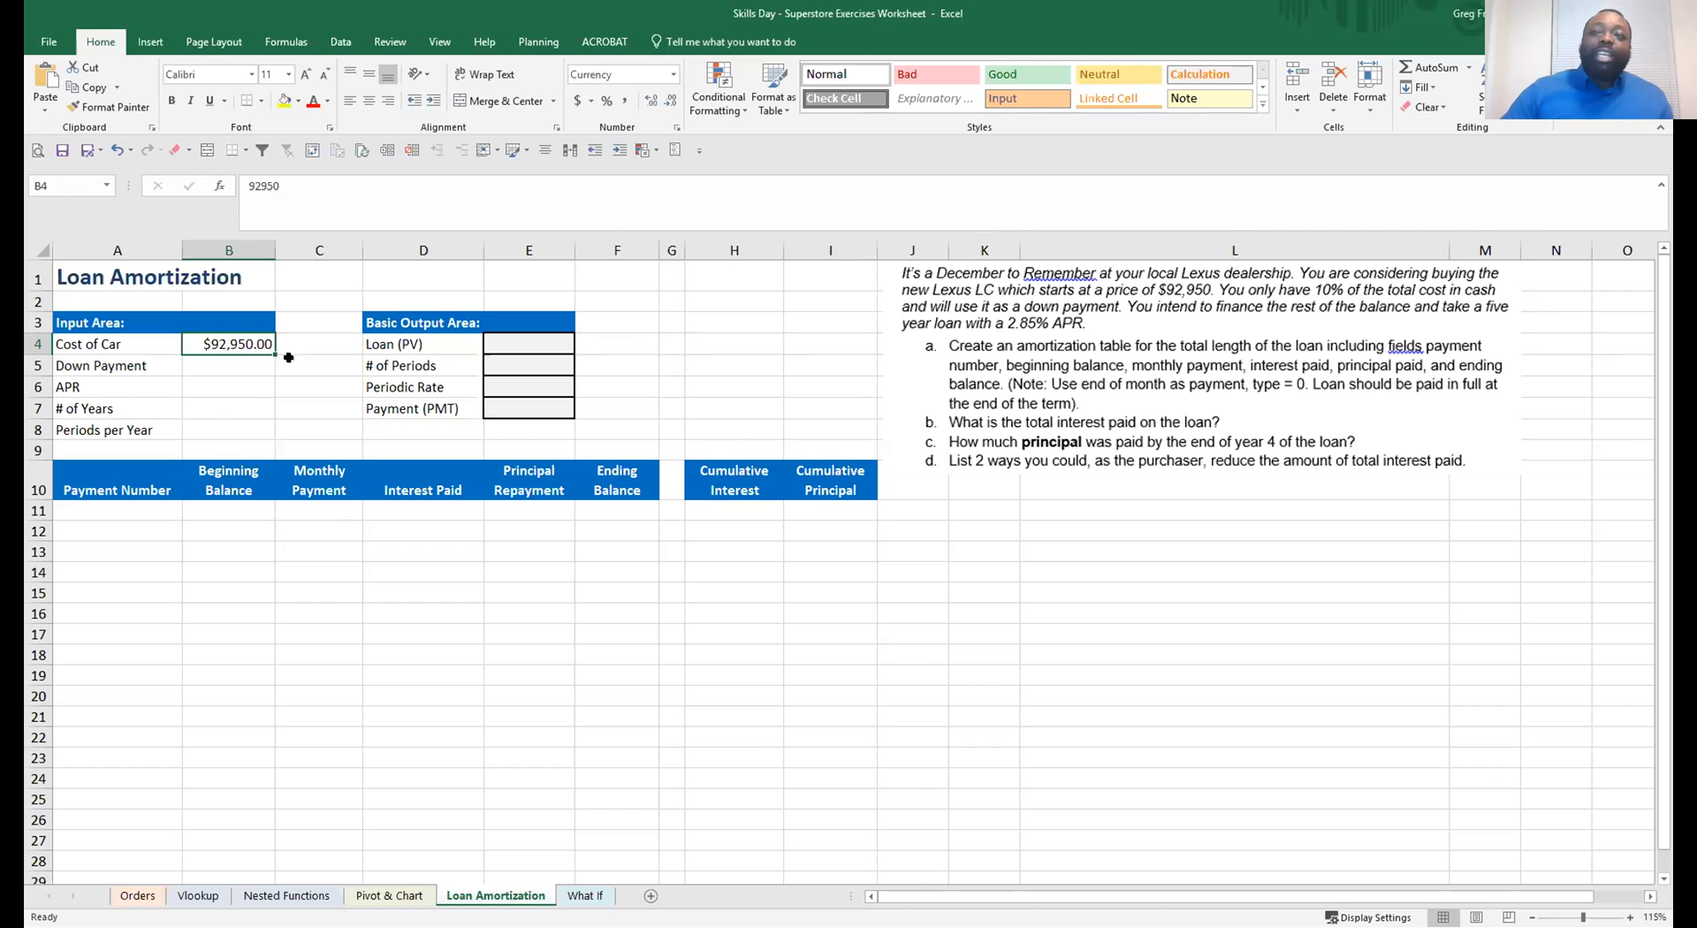
# Calculate the Down Payment in cell B5 with the formula =B4*.1
pyautogui.click(241, 364)
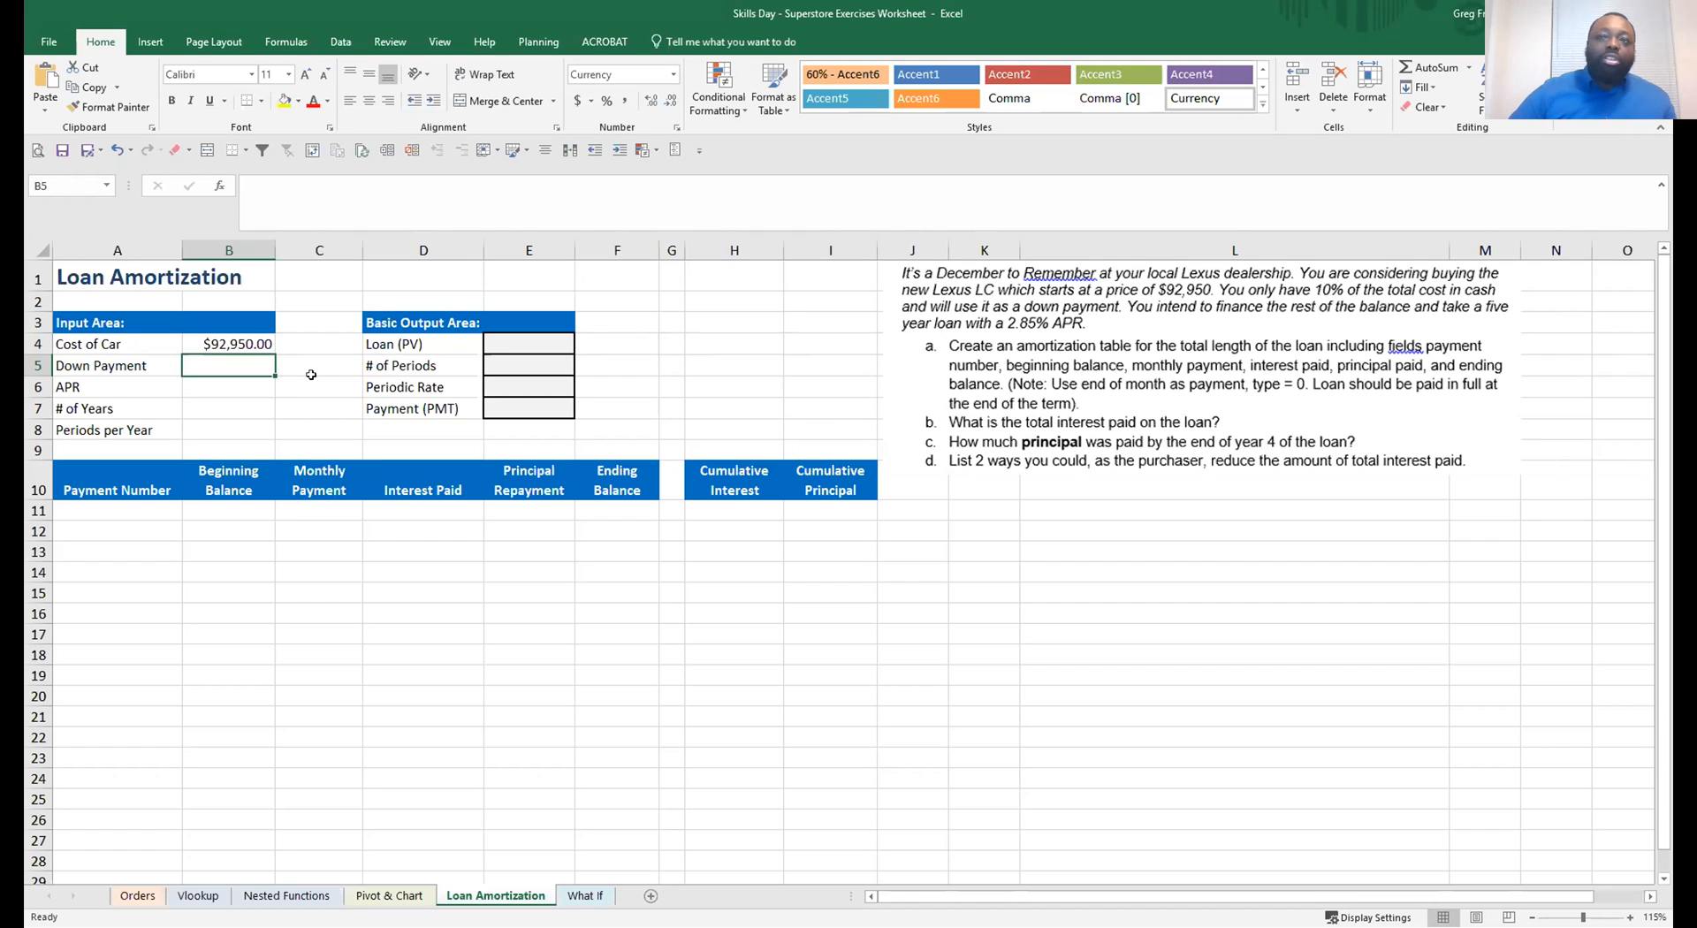
pyautogui.write('=')
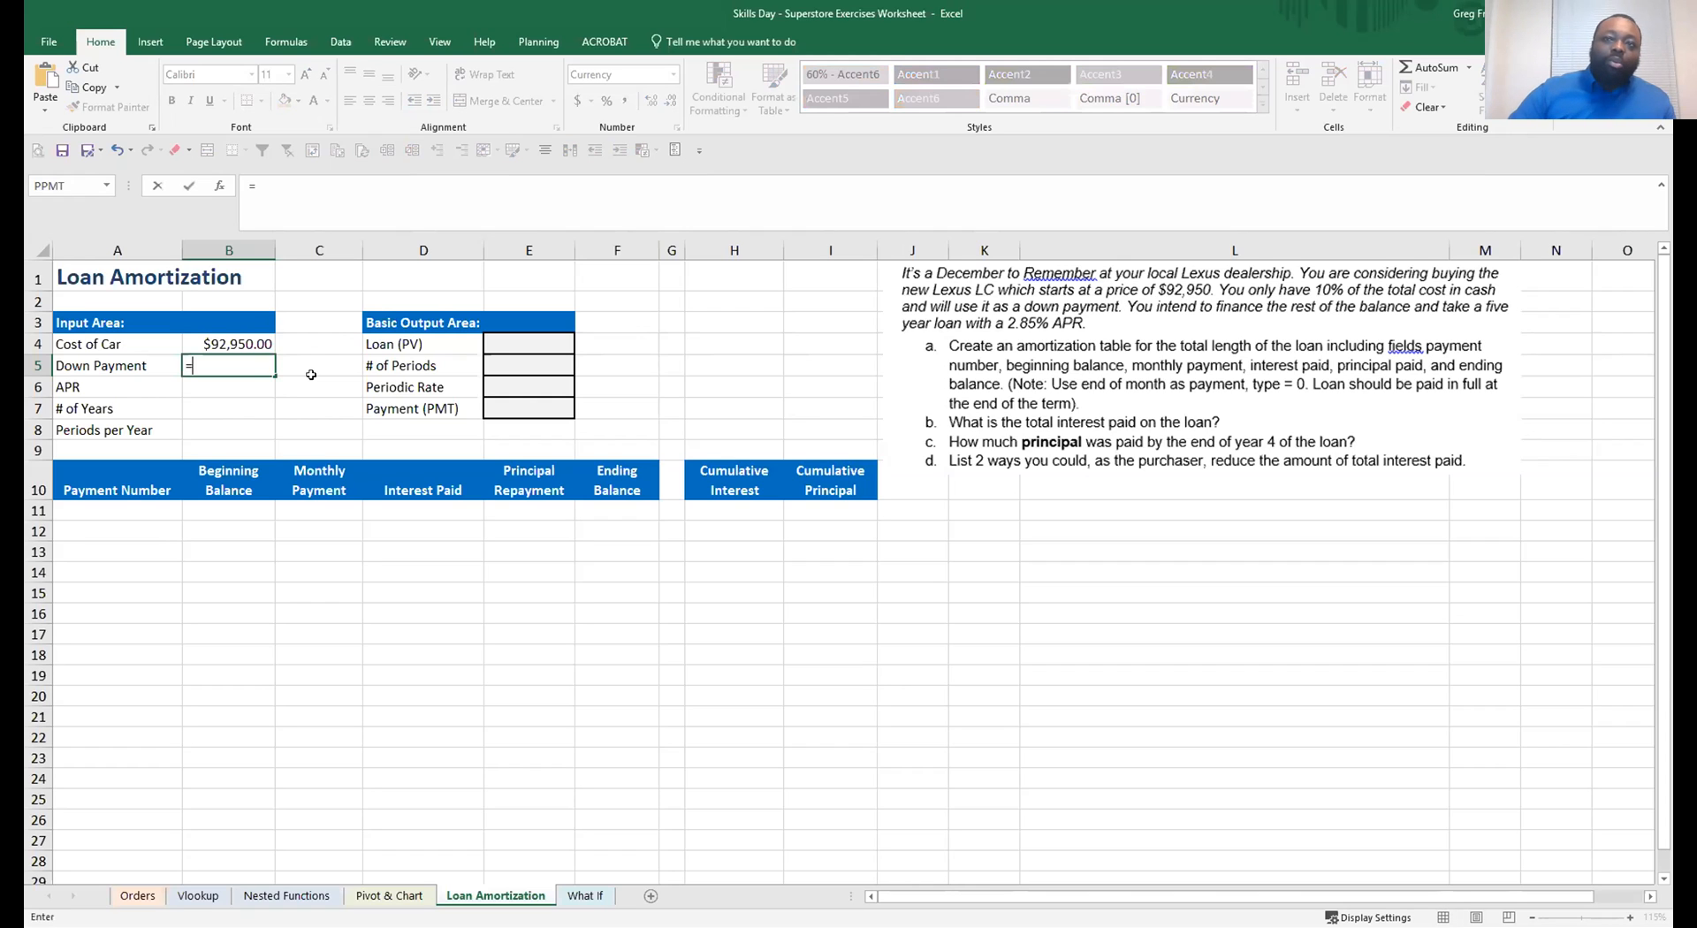
pyautogui.click(228, 336)
pyautogui.write('*')
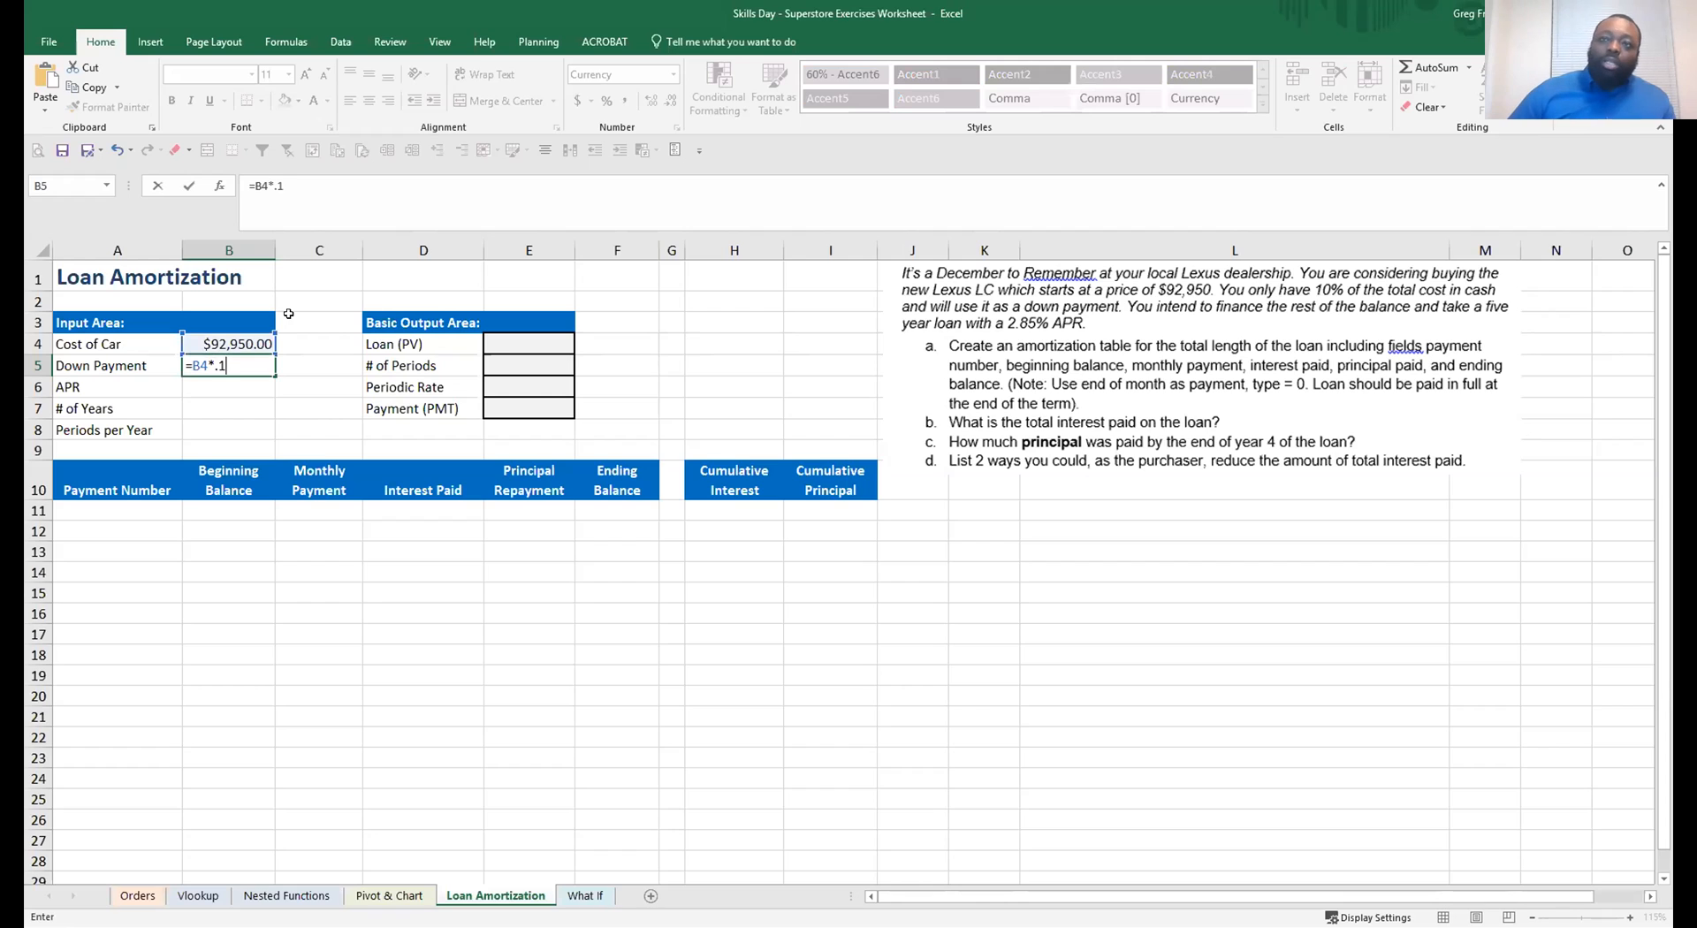
pyautogui.press('Return')
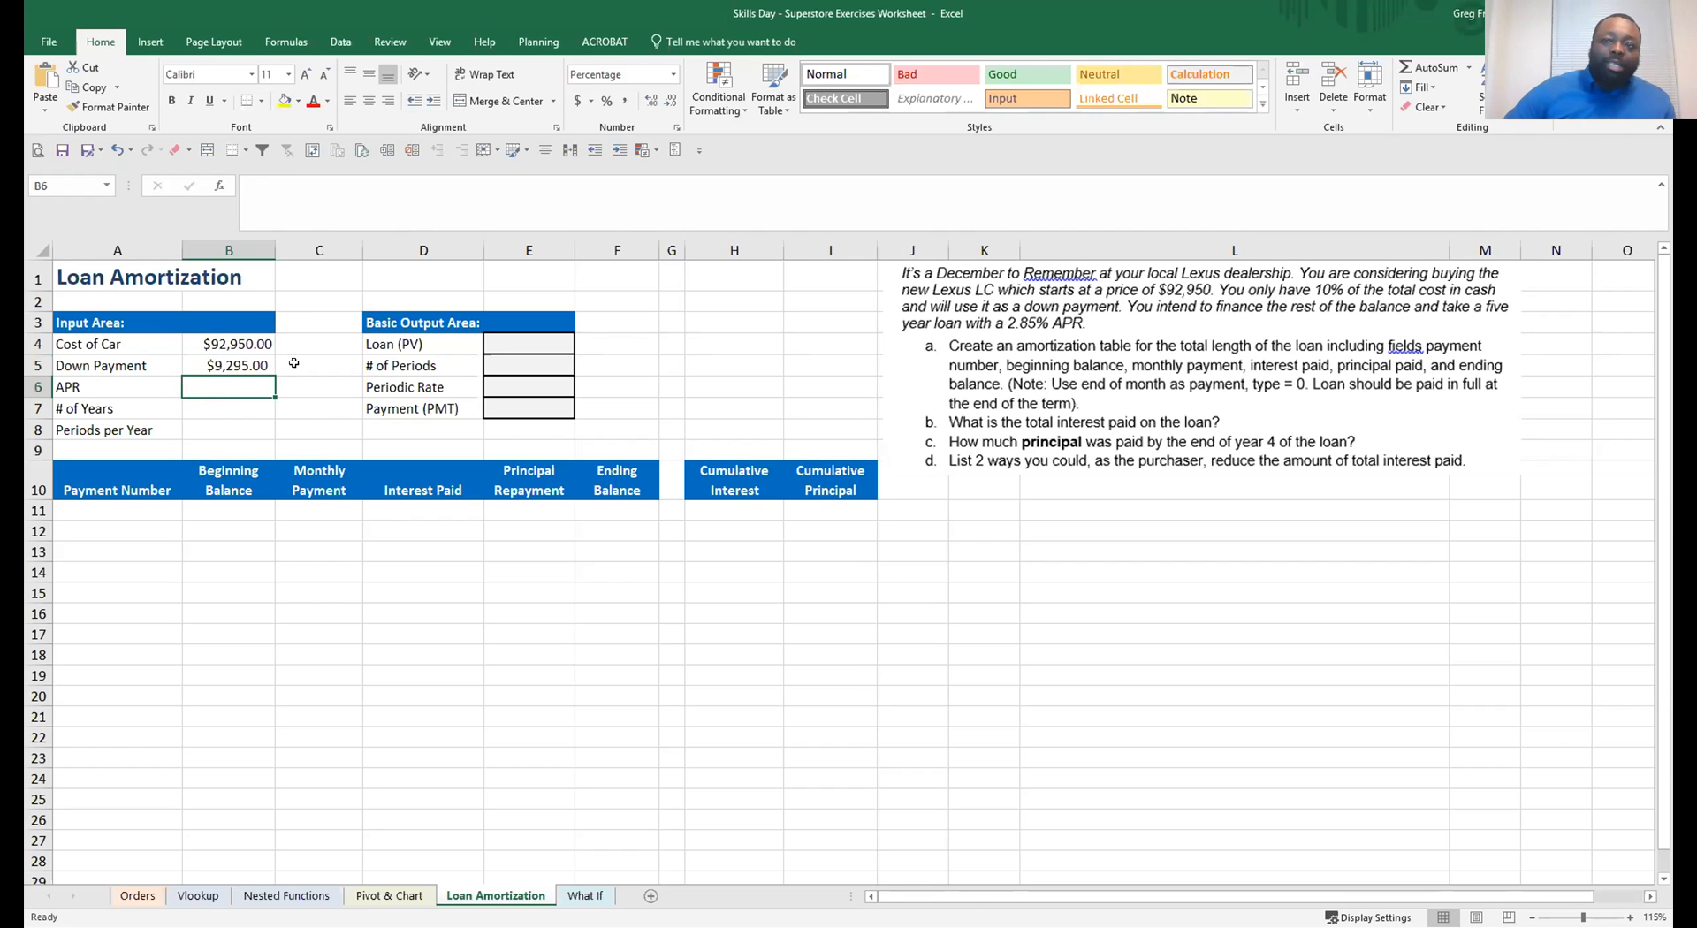
# Rewrite the multiplier in the Down Payment formula as a percentage so that B5 holds =B4*10%
pyautogui.press('Up')
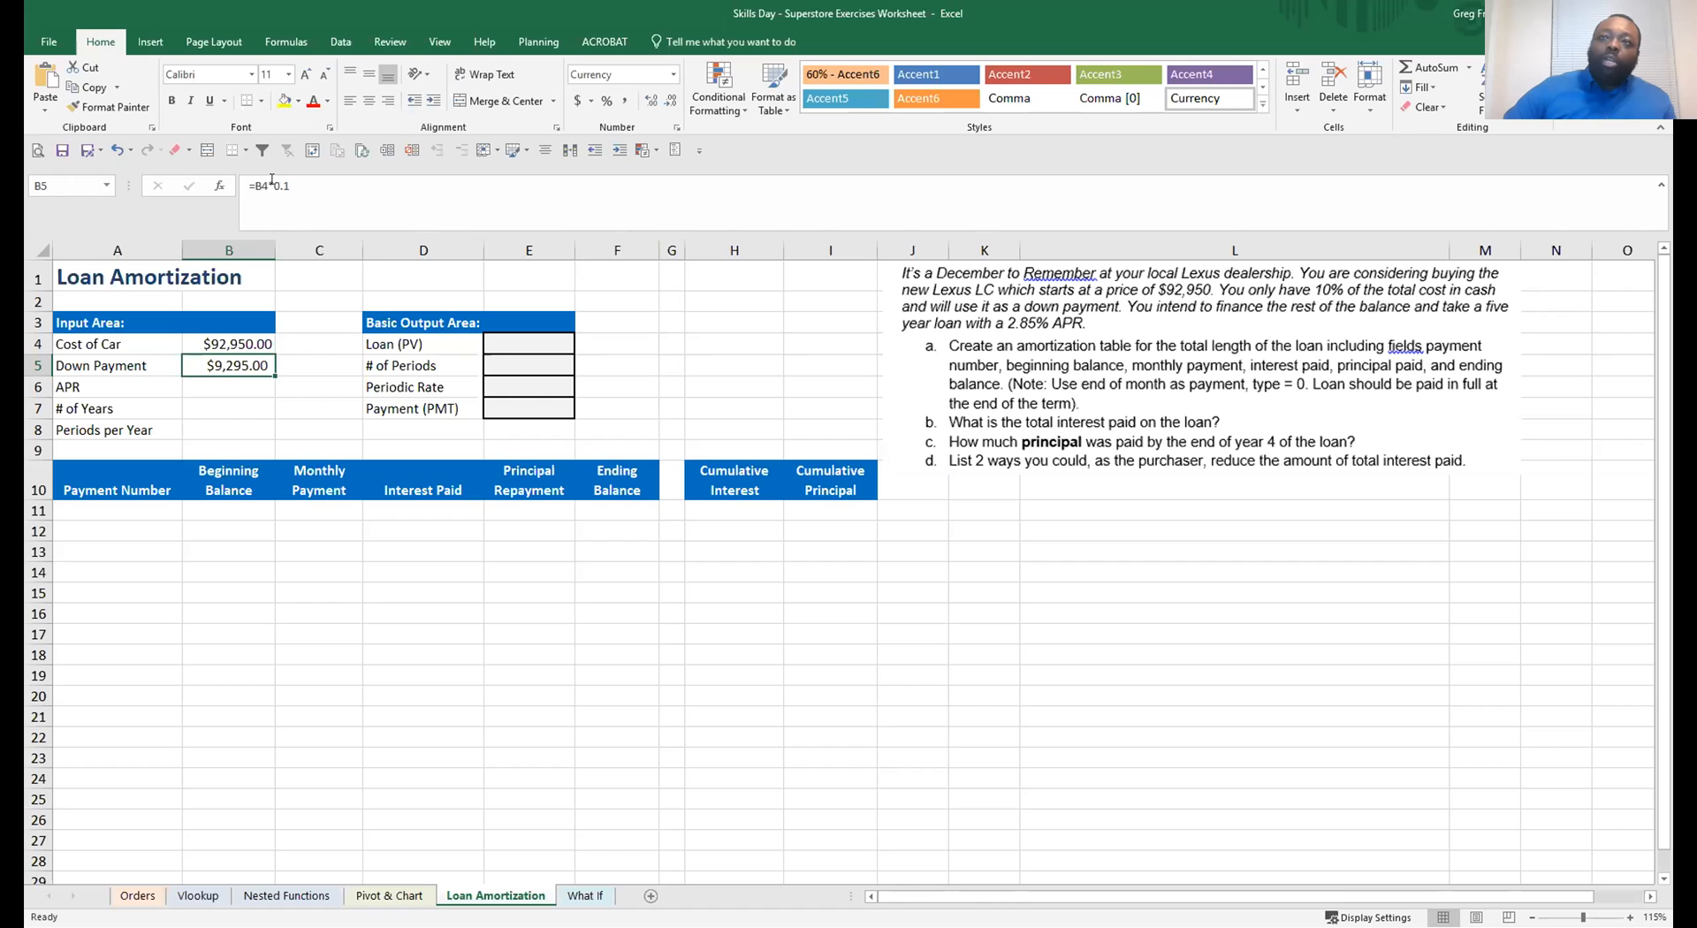
pyautogui.moveTo(272, 186); pyautogui.dragTo(313, 187)
pyautogui.write('10%')
pyautogui.press('Return')
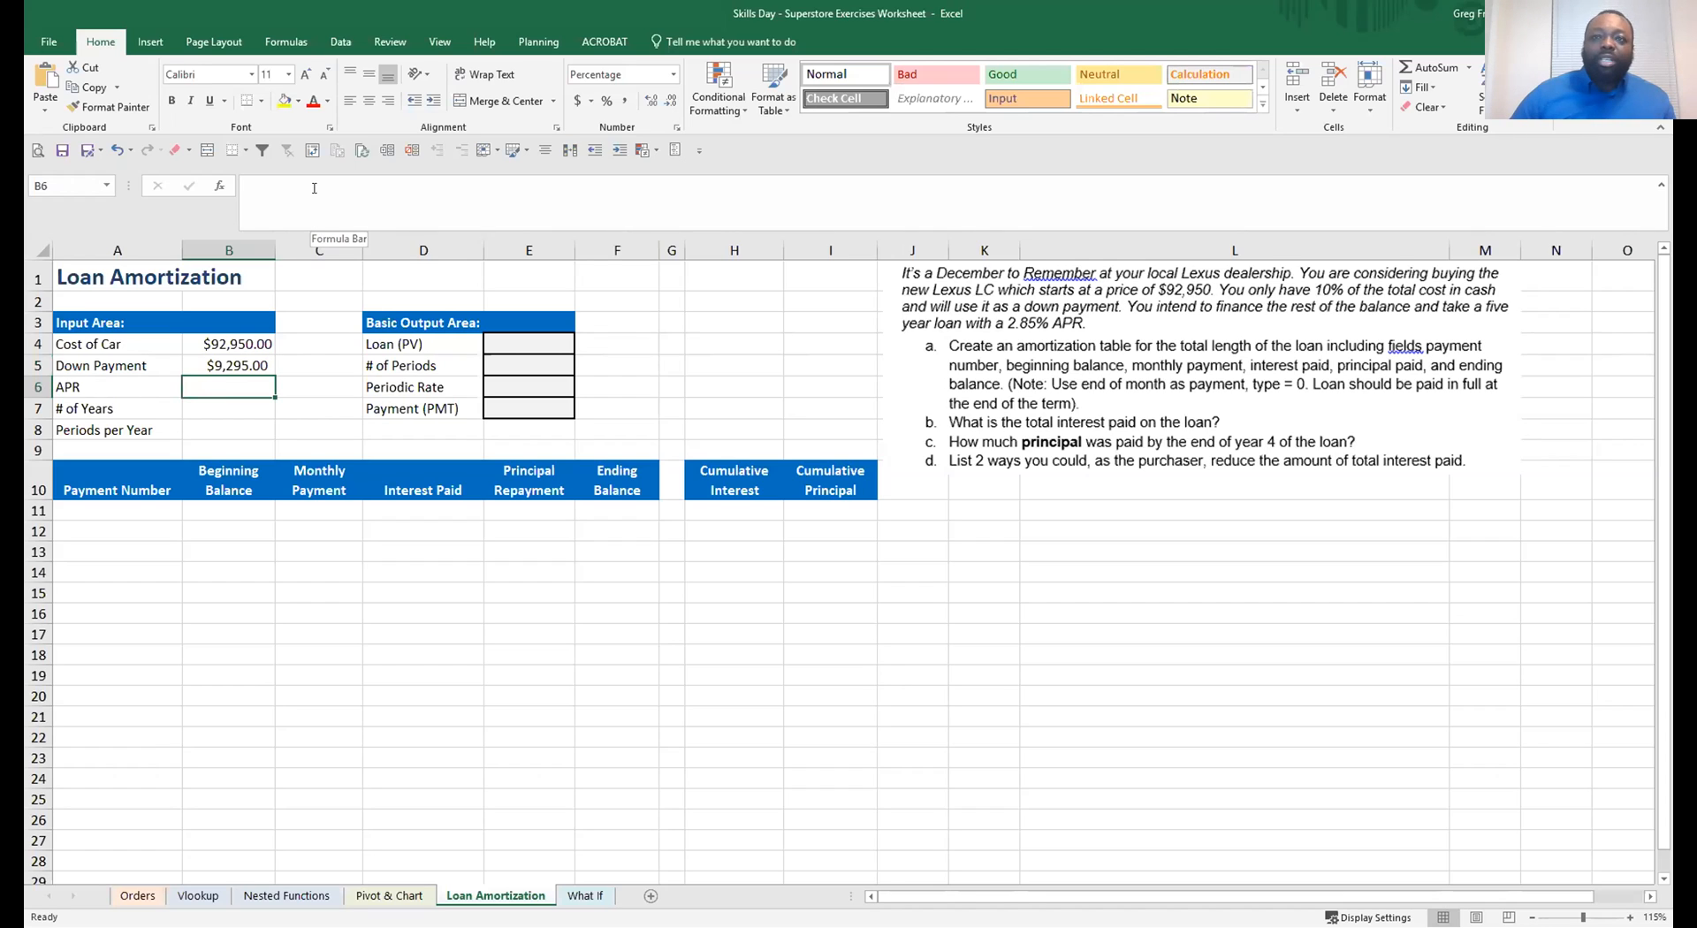
pyautogui.click(292, 406)
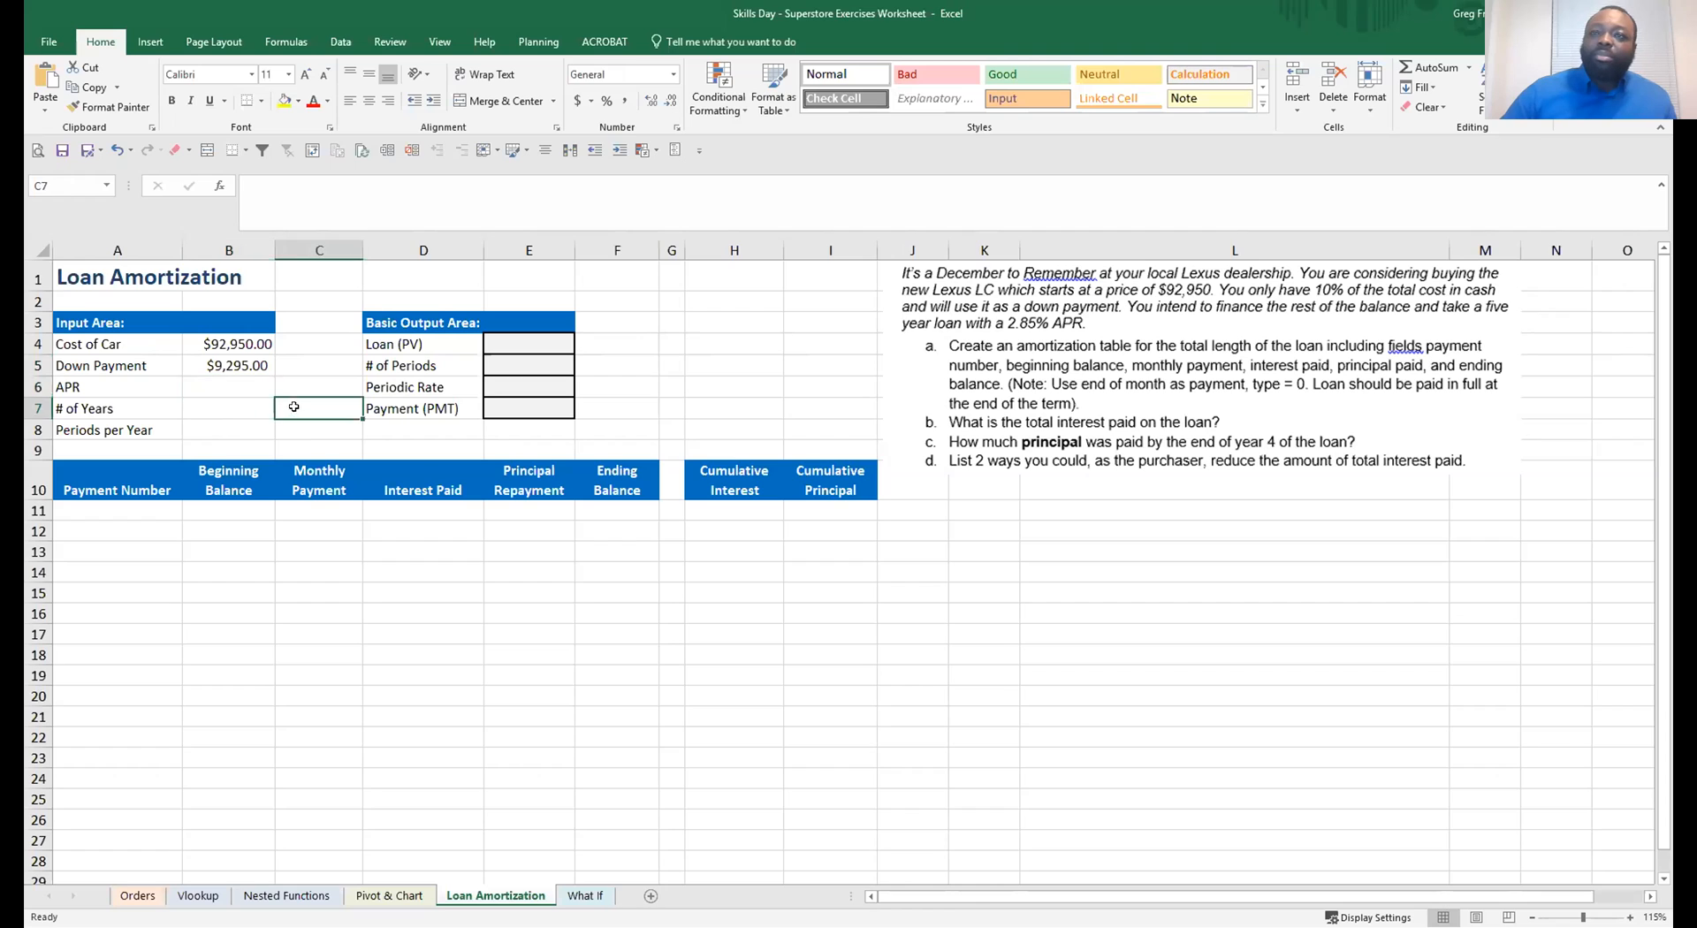
# Fill in the remaining loan inputs in B6:B8: an APR of 2.85%, 5 years and 12 periods per year
pyautogui.click(229, 383)
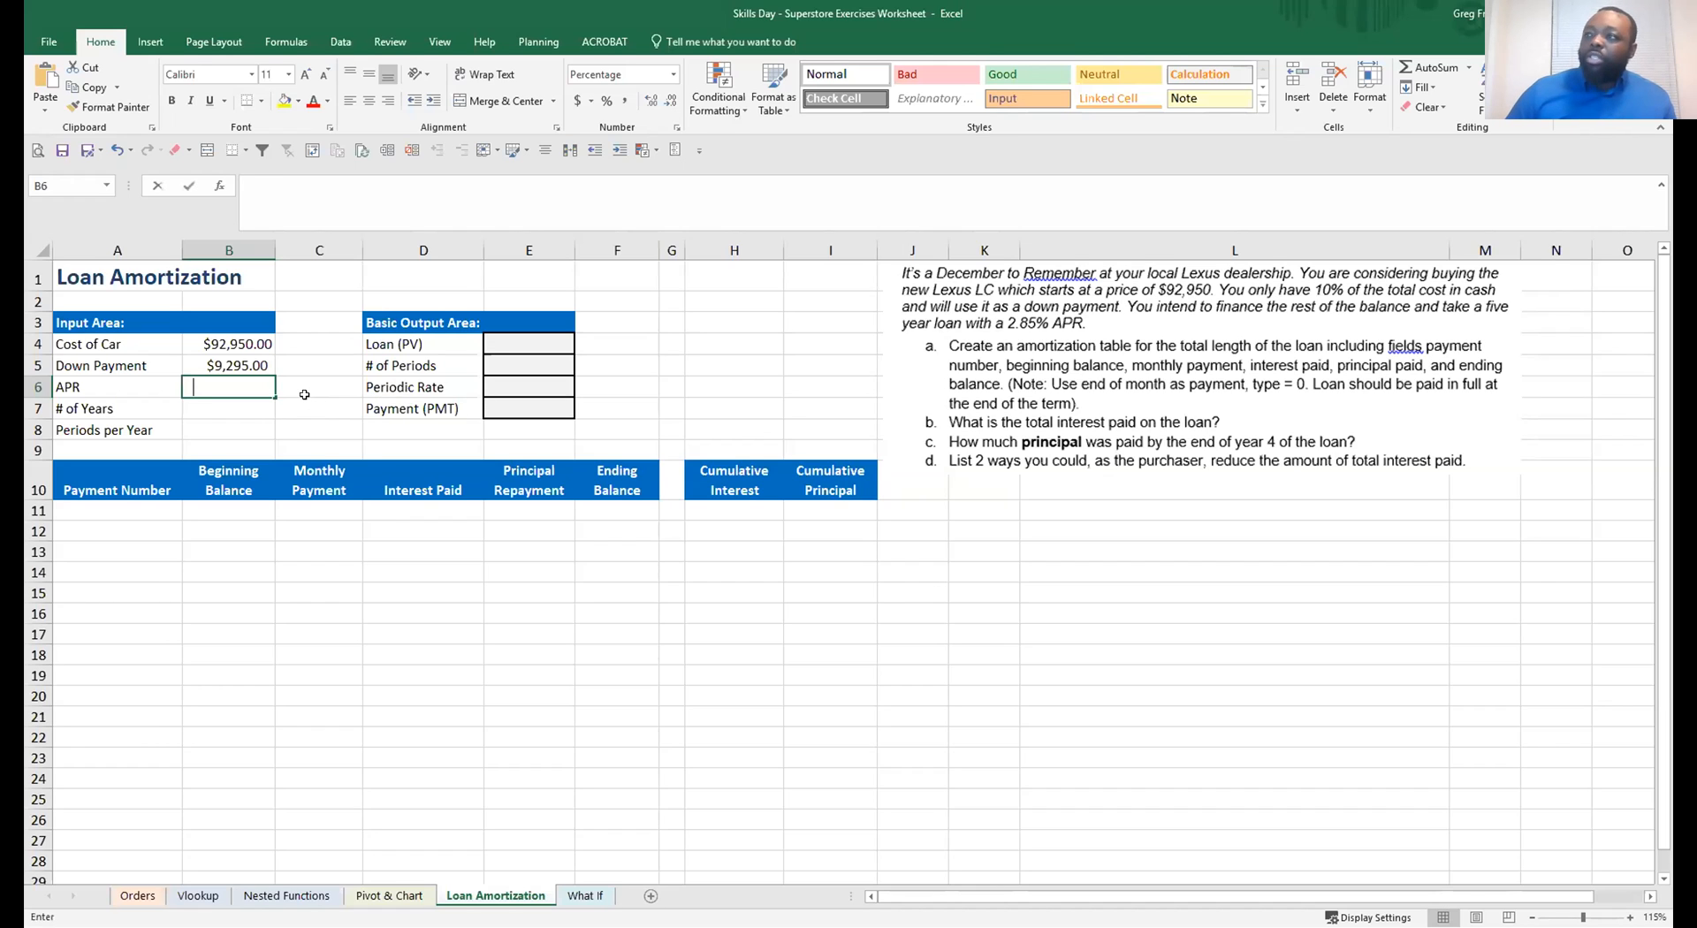
pyautogui.write('2.85')
pyautogui.press('Return')
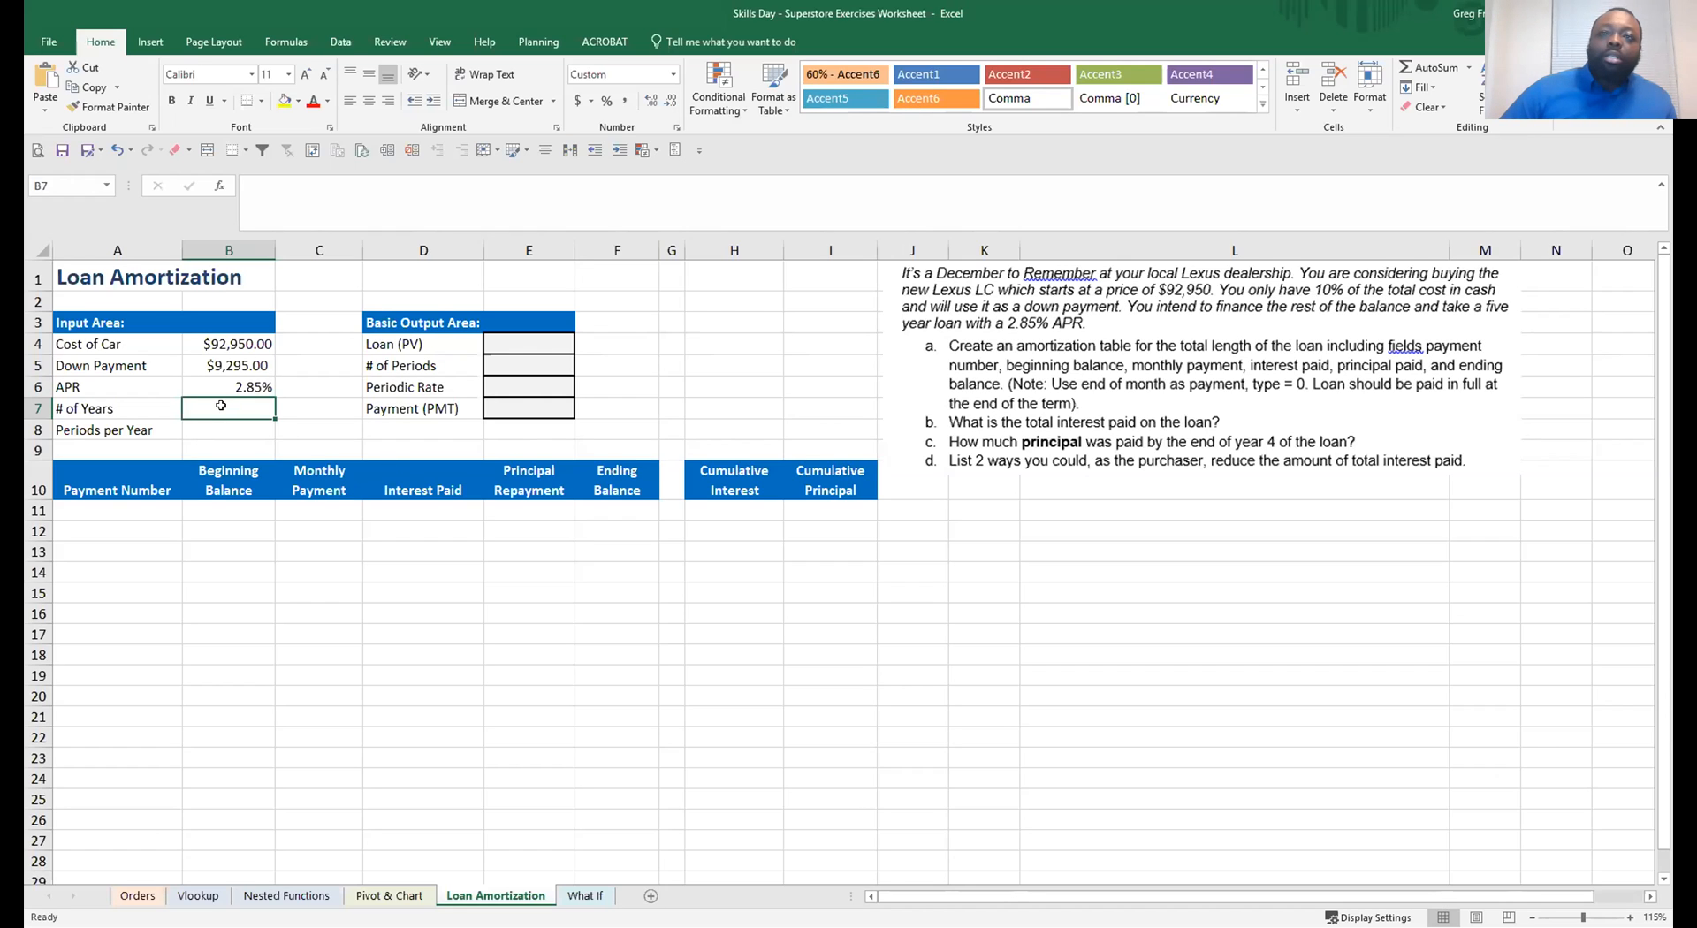
pyautogui.write('5')
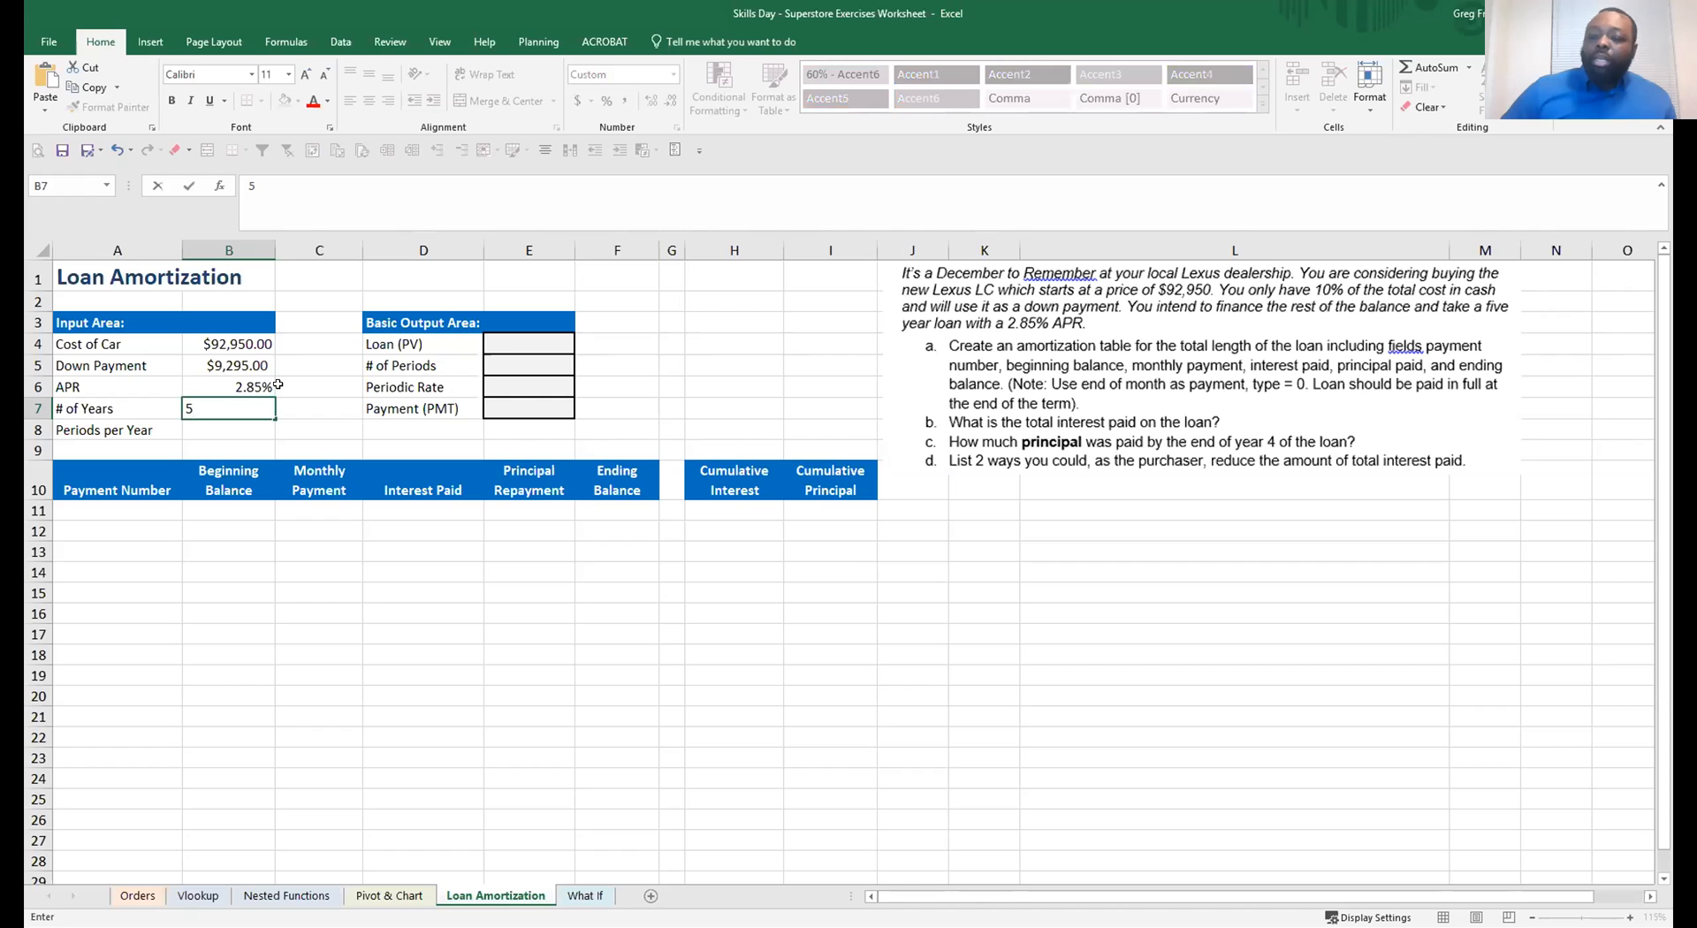
pyautogui.press('Return')
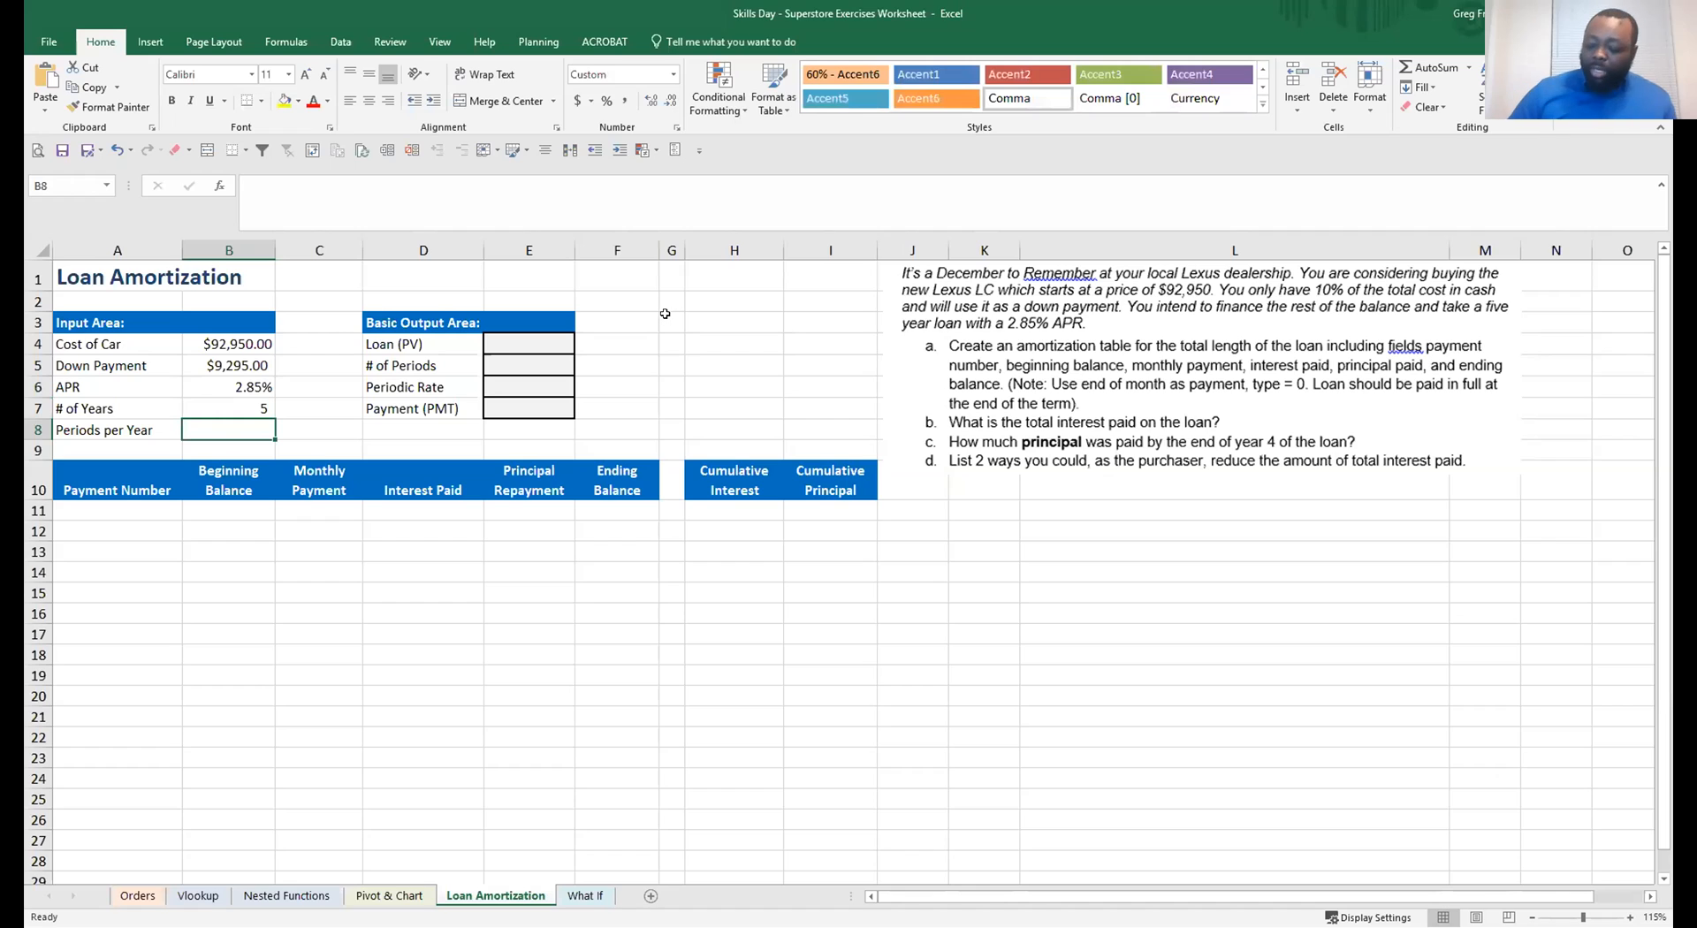
pyautogui.write('12')
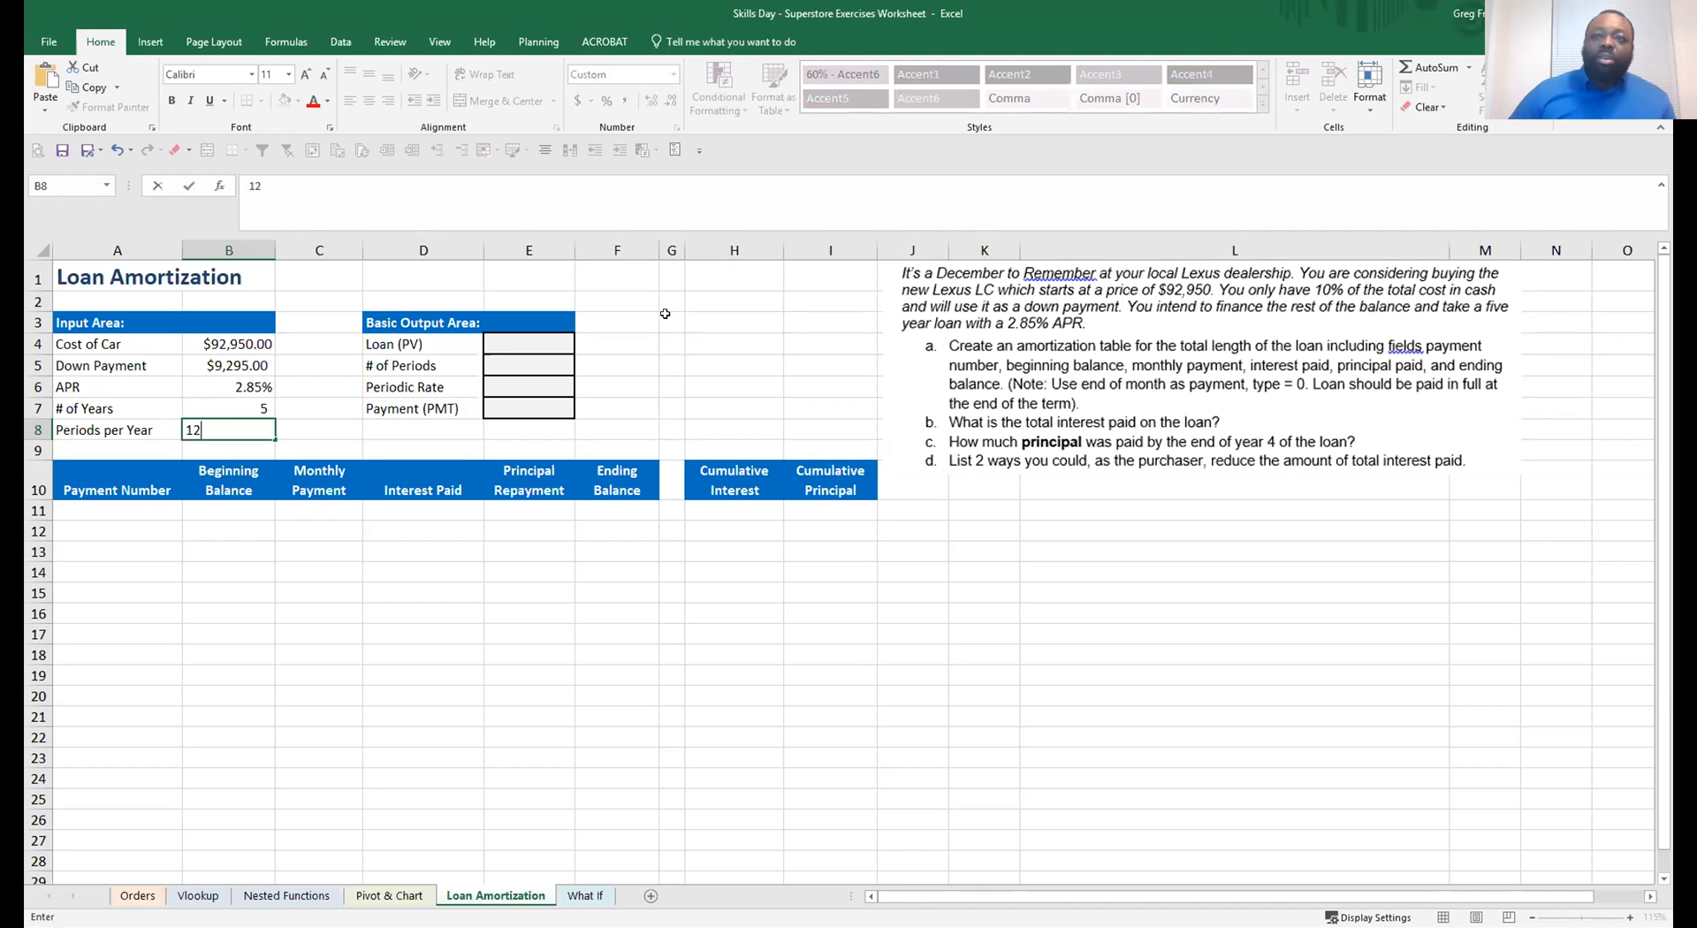
pyautogui.press('Tab')
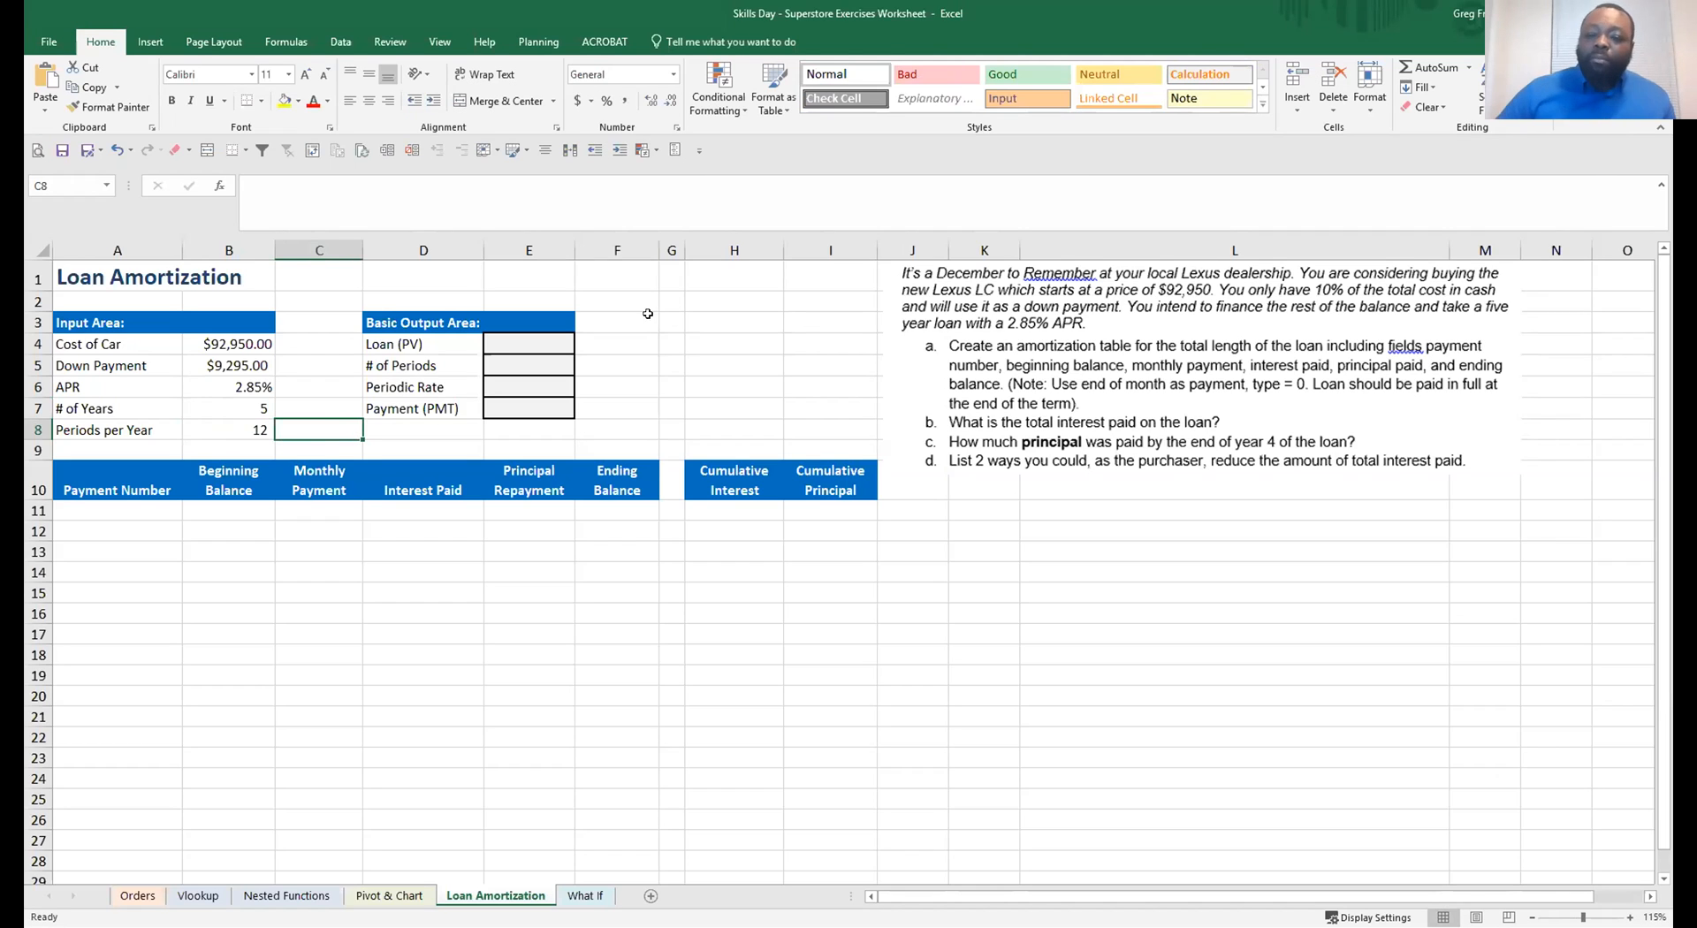
pyautogui.moveTo(572, 337); pyautogui.dragTo(577, 338)
pyautogui.moveTo(178, 341); pyautogui.dragTo(235, 398)
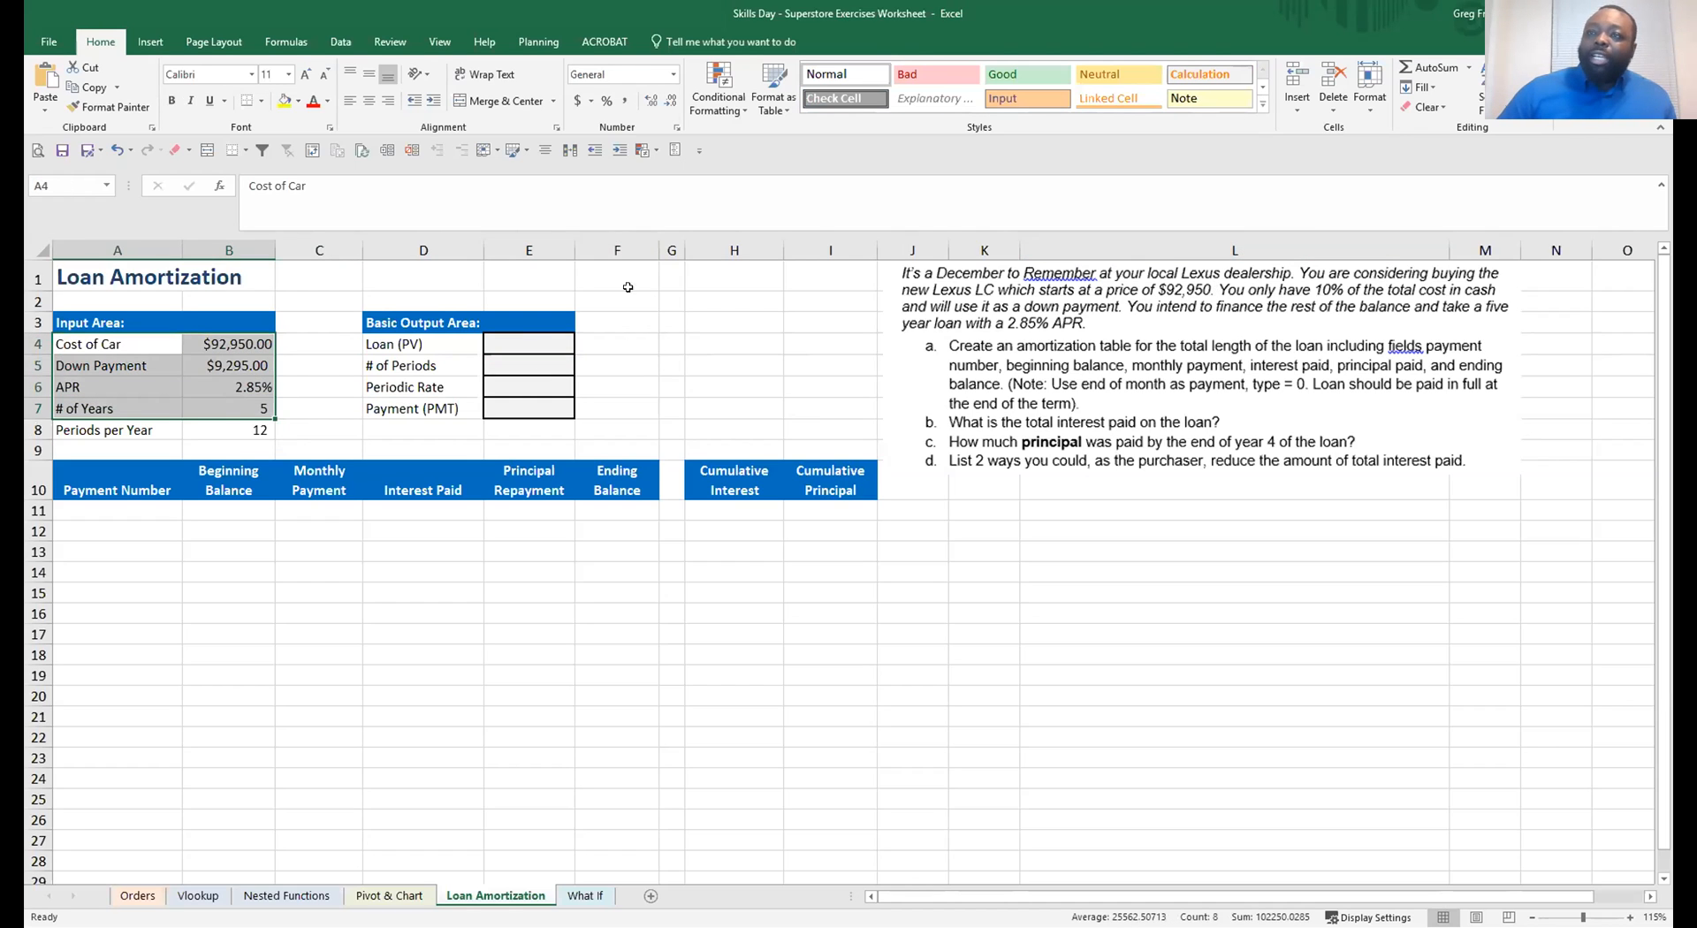
pyautogui.click(519, 343)
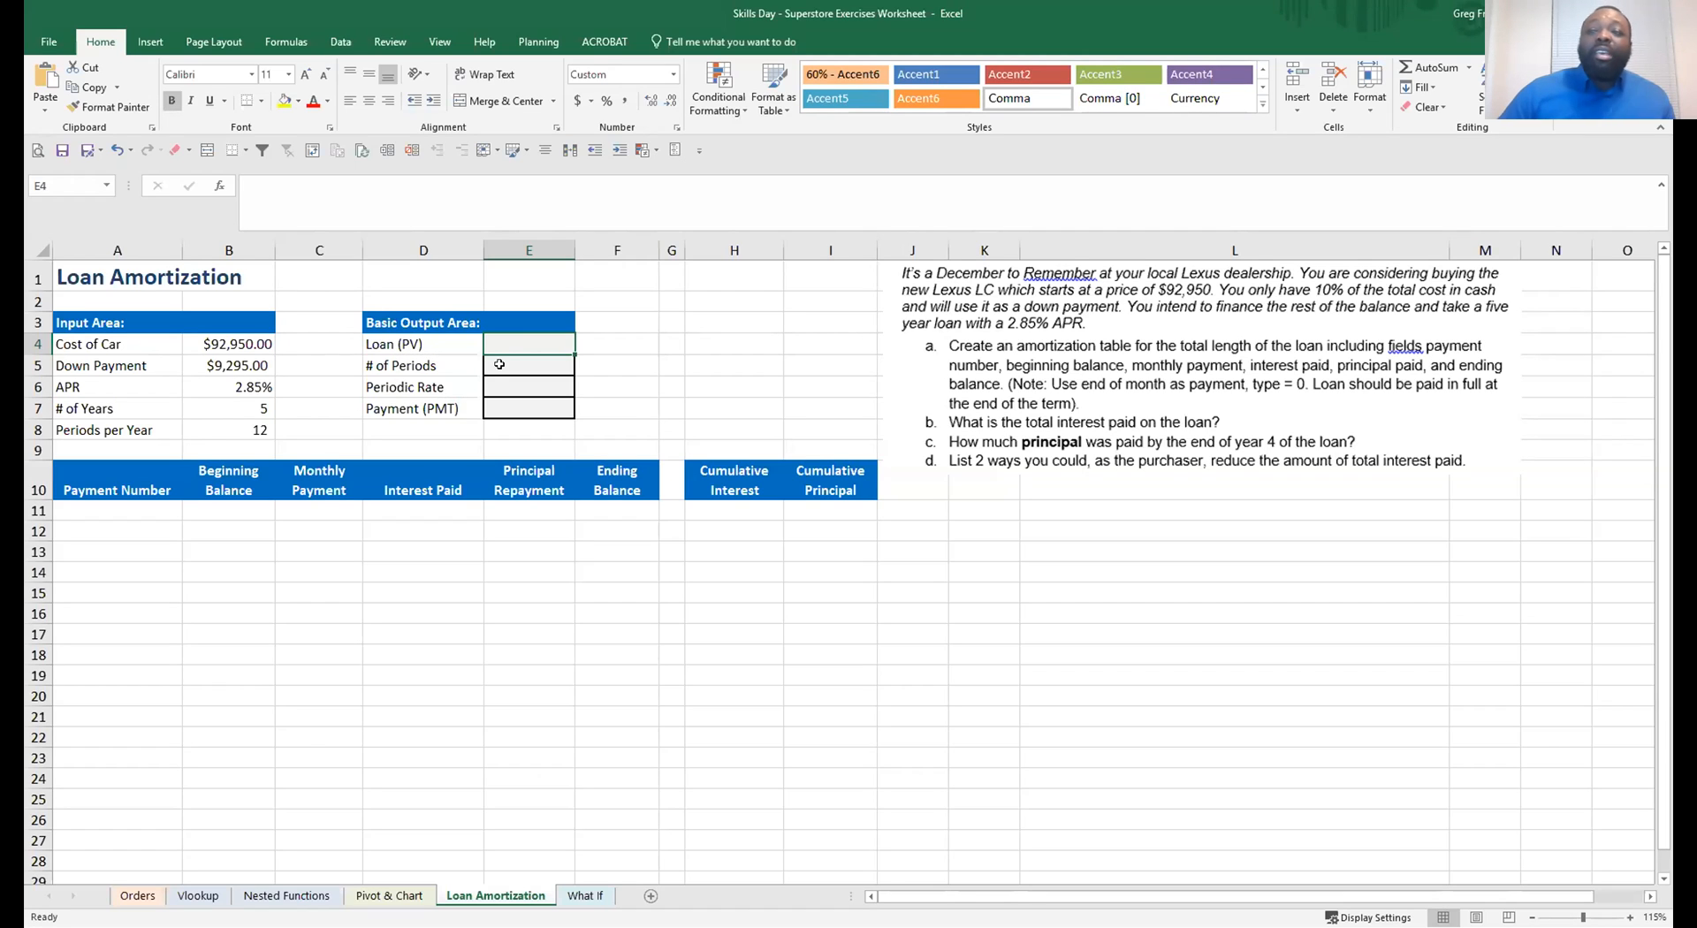
pyautogui.click(256, 342)
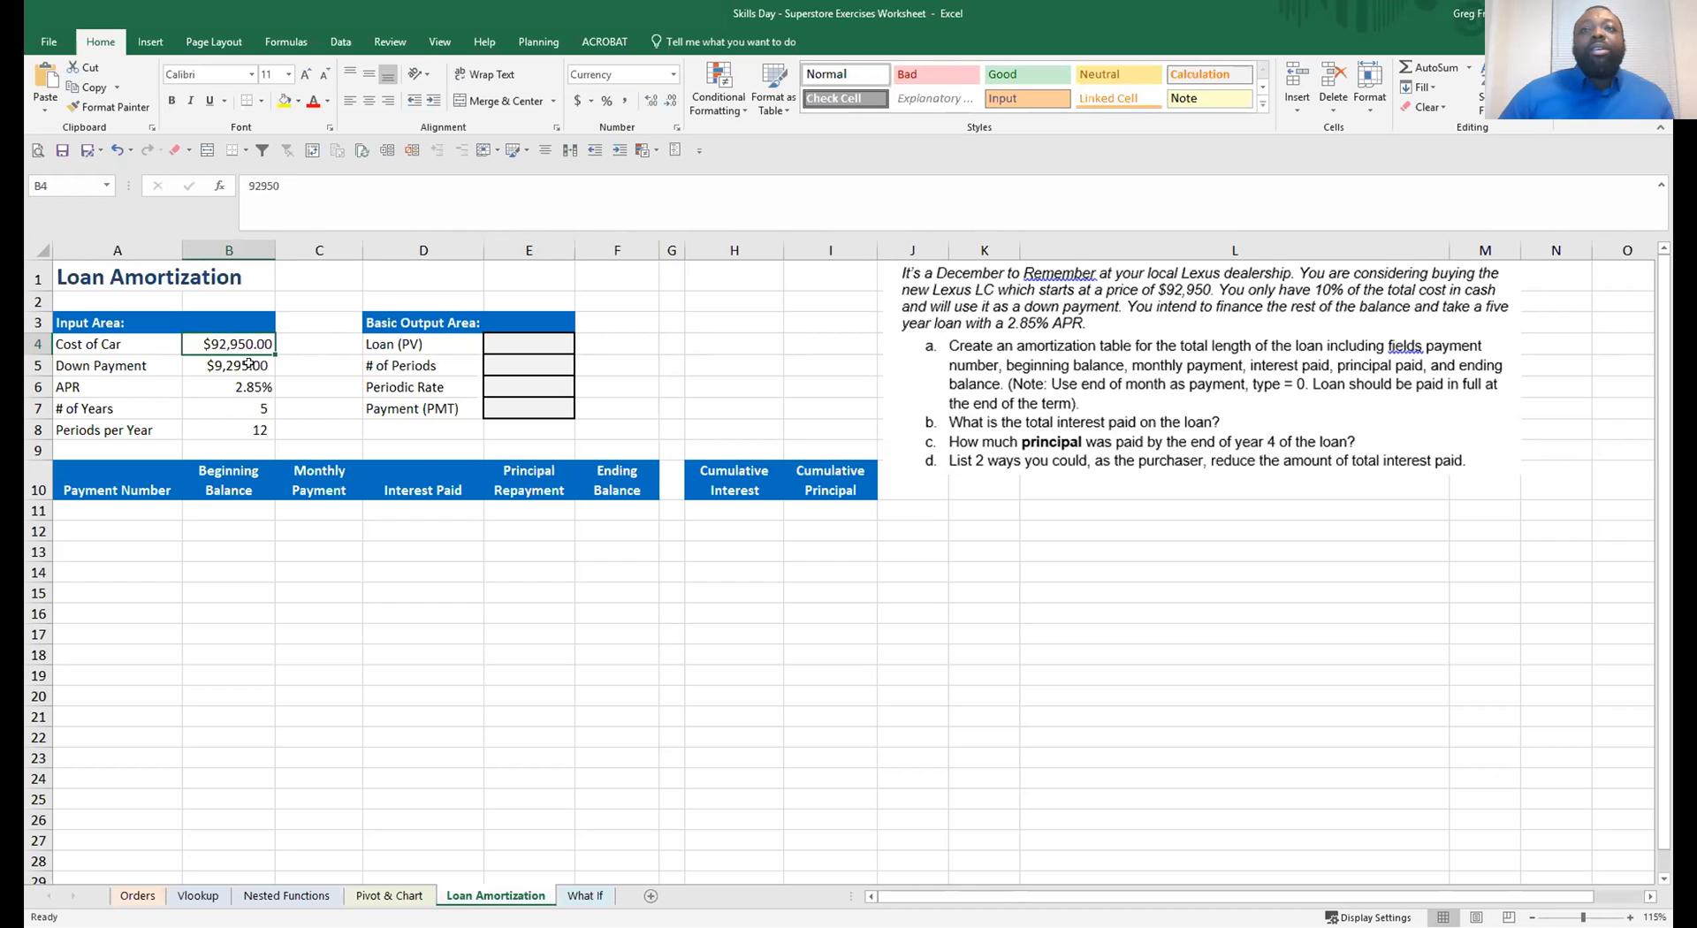
pyautogui.click(250, 364)
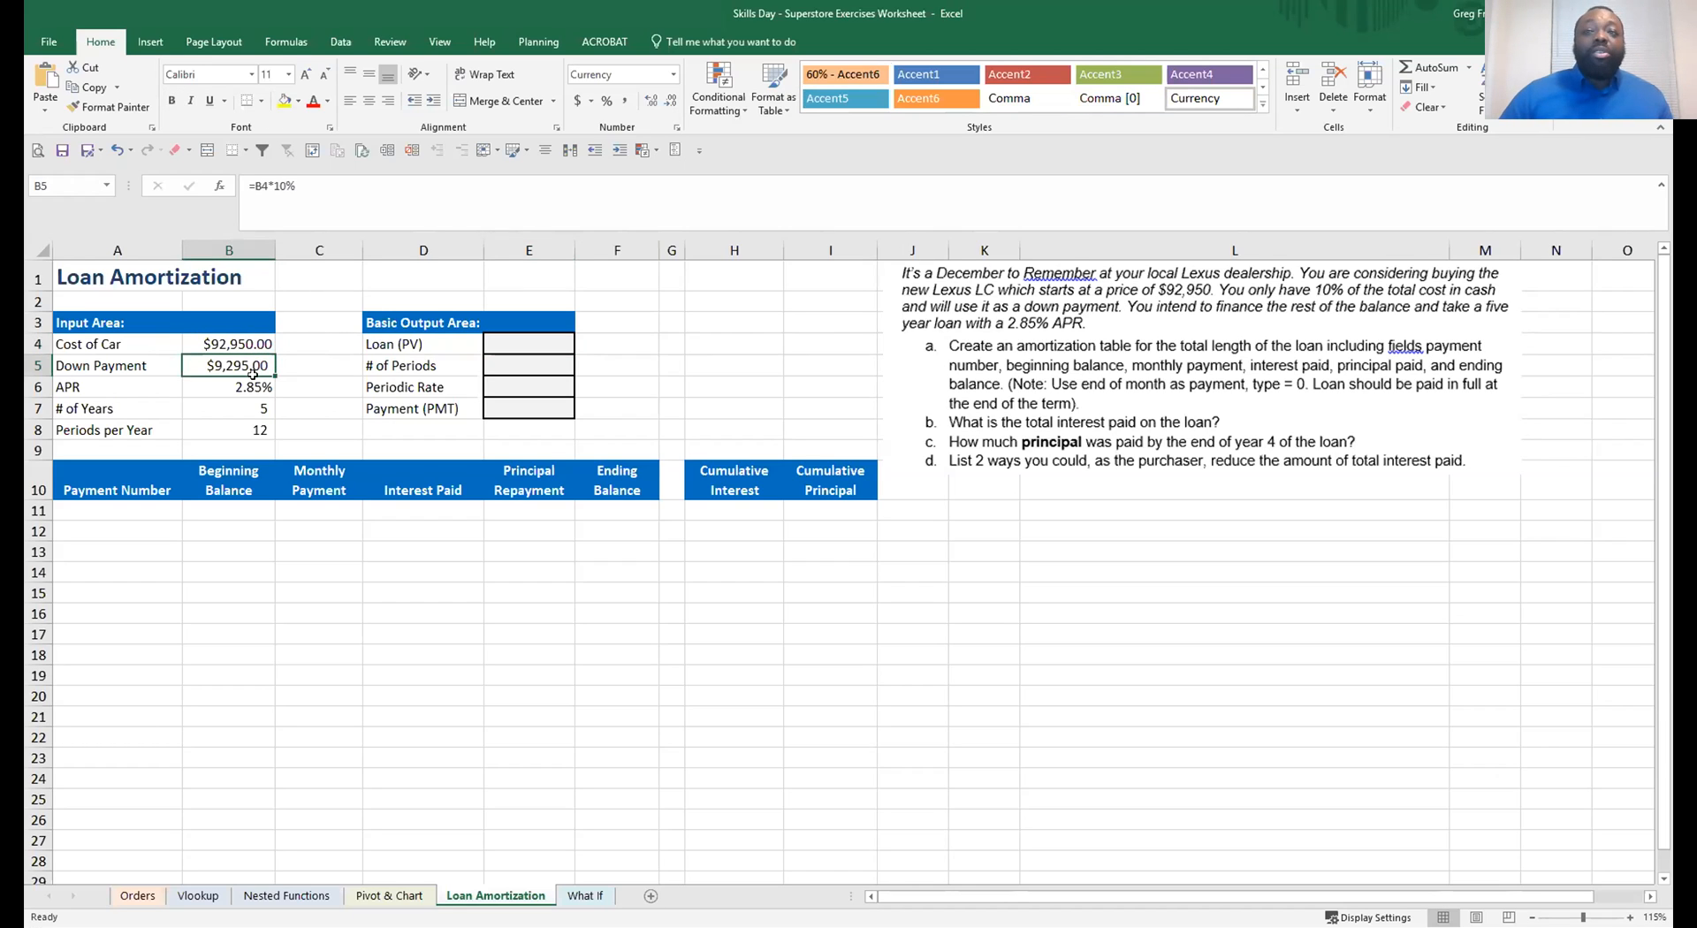
# Calculate the Loan (PV) in cell E4 as Cost of Car minus Down Payment, =B4-B5
pyautogui.click(512, 350)
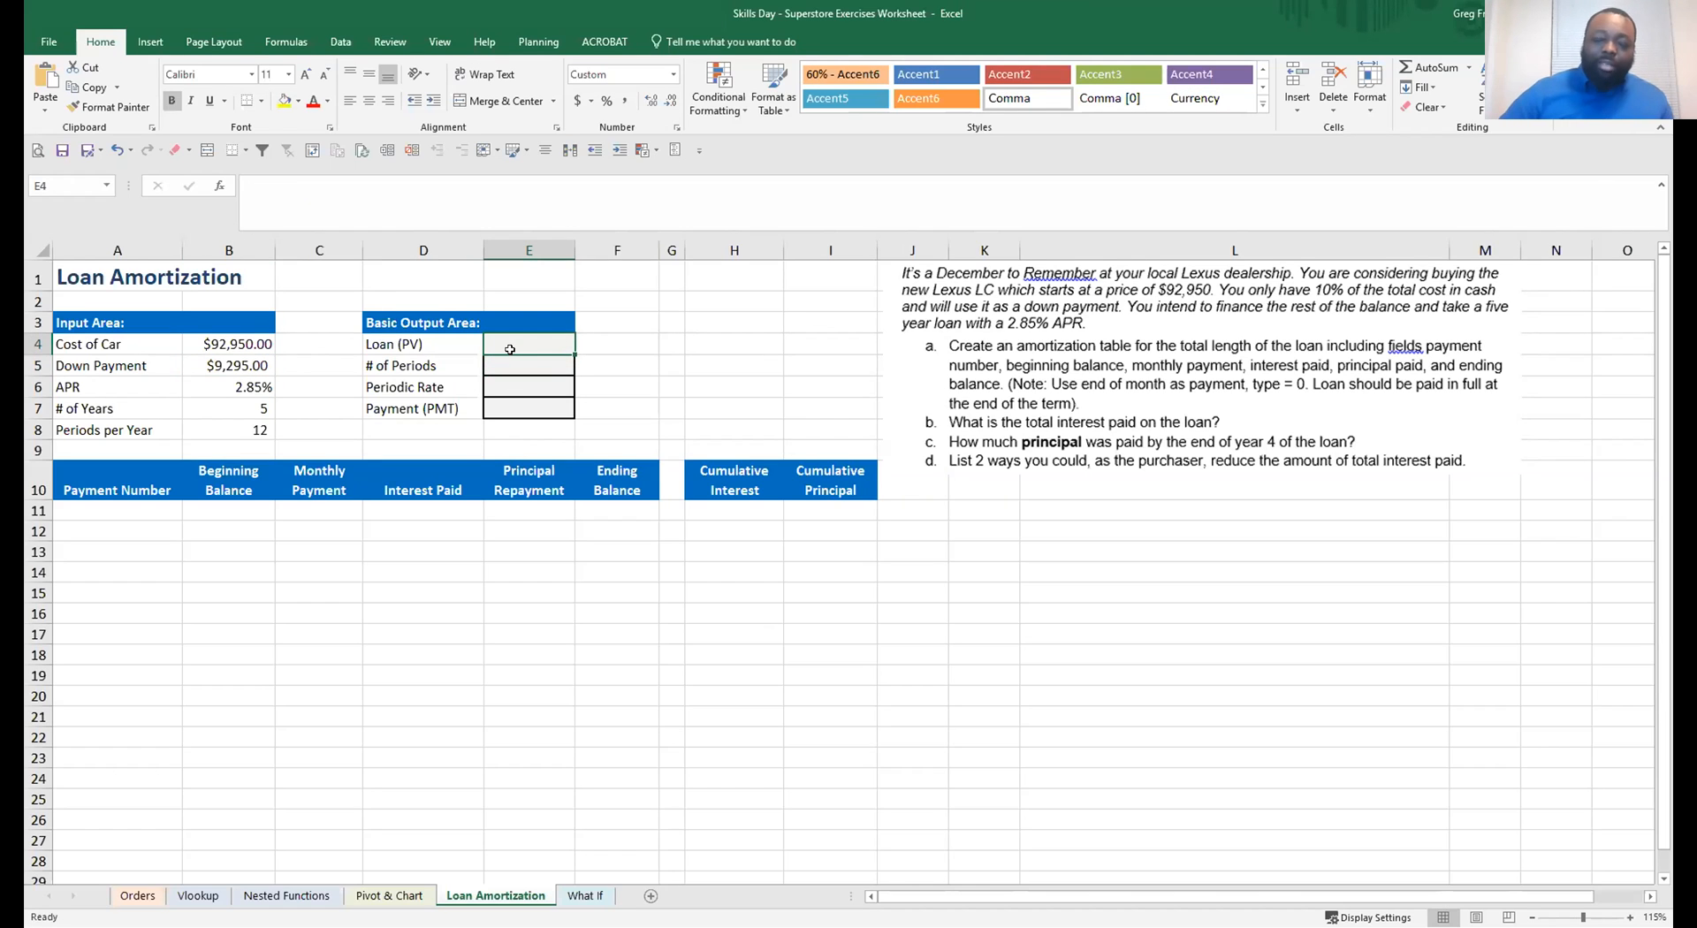
pyautogui.write('=')
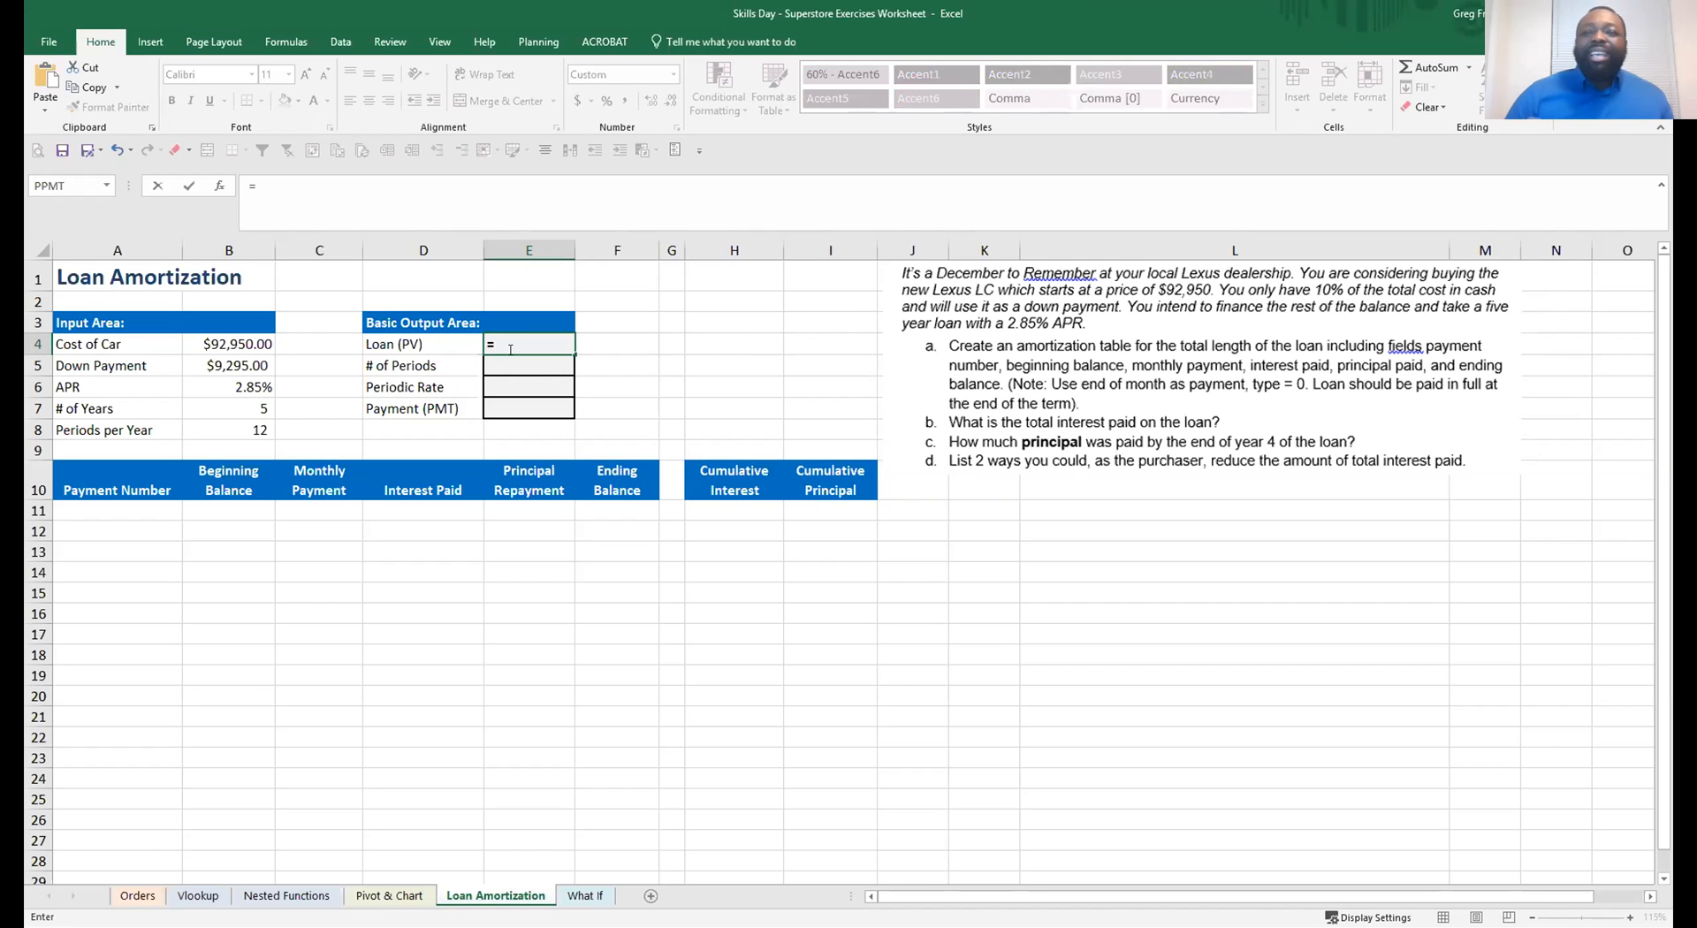
pyautogui.click(236, 343)
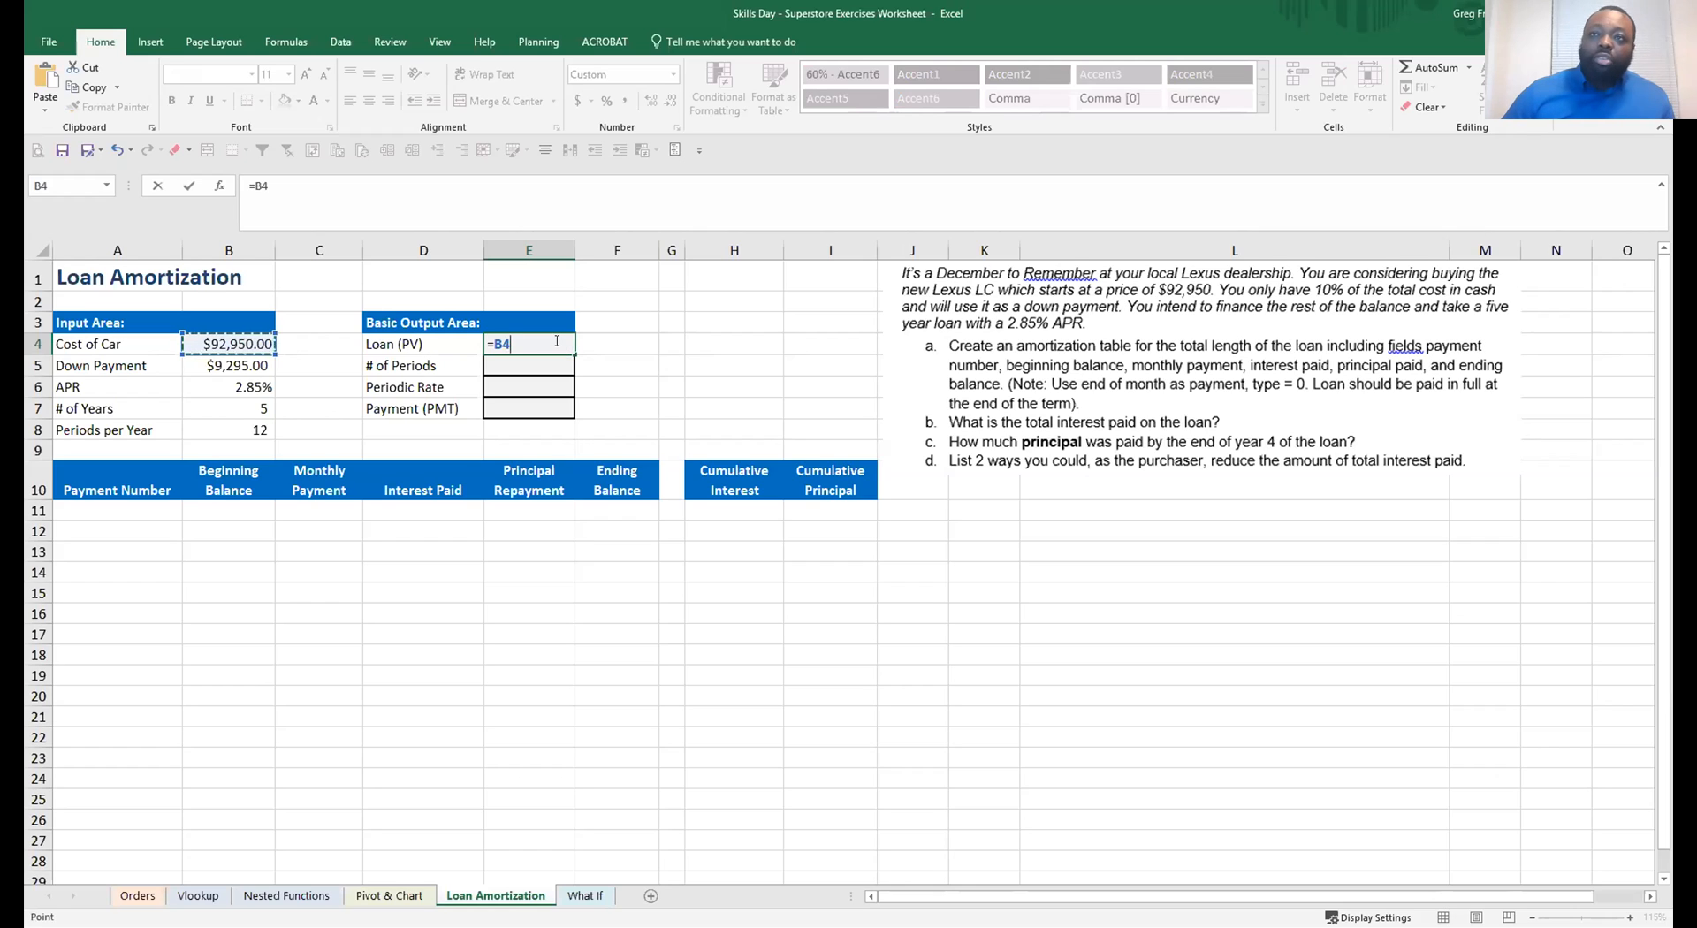
pyautogui.write('-')
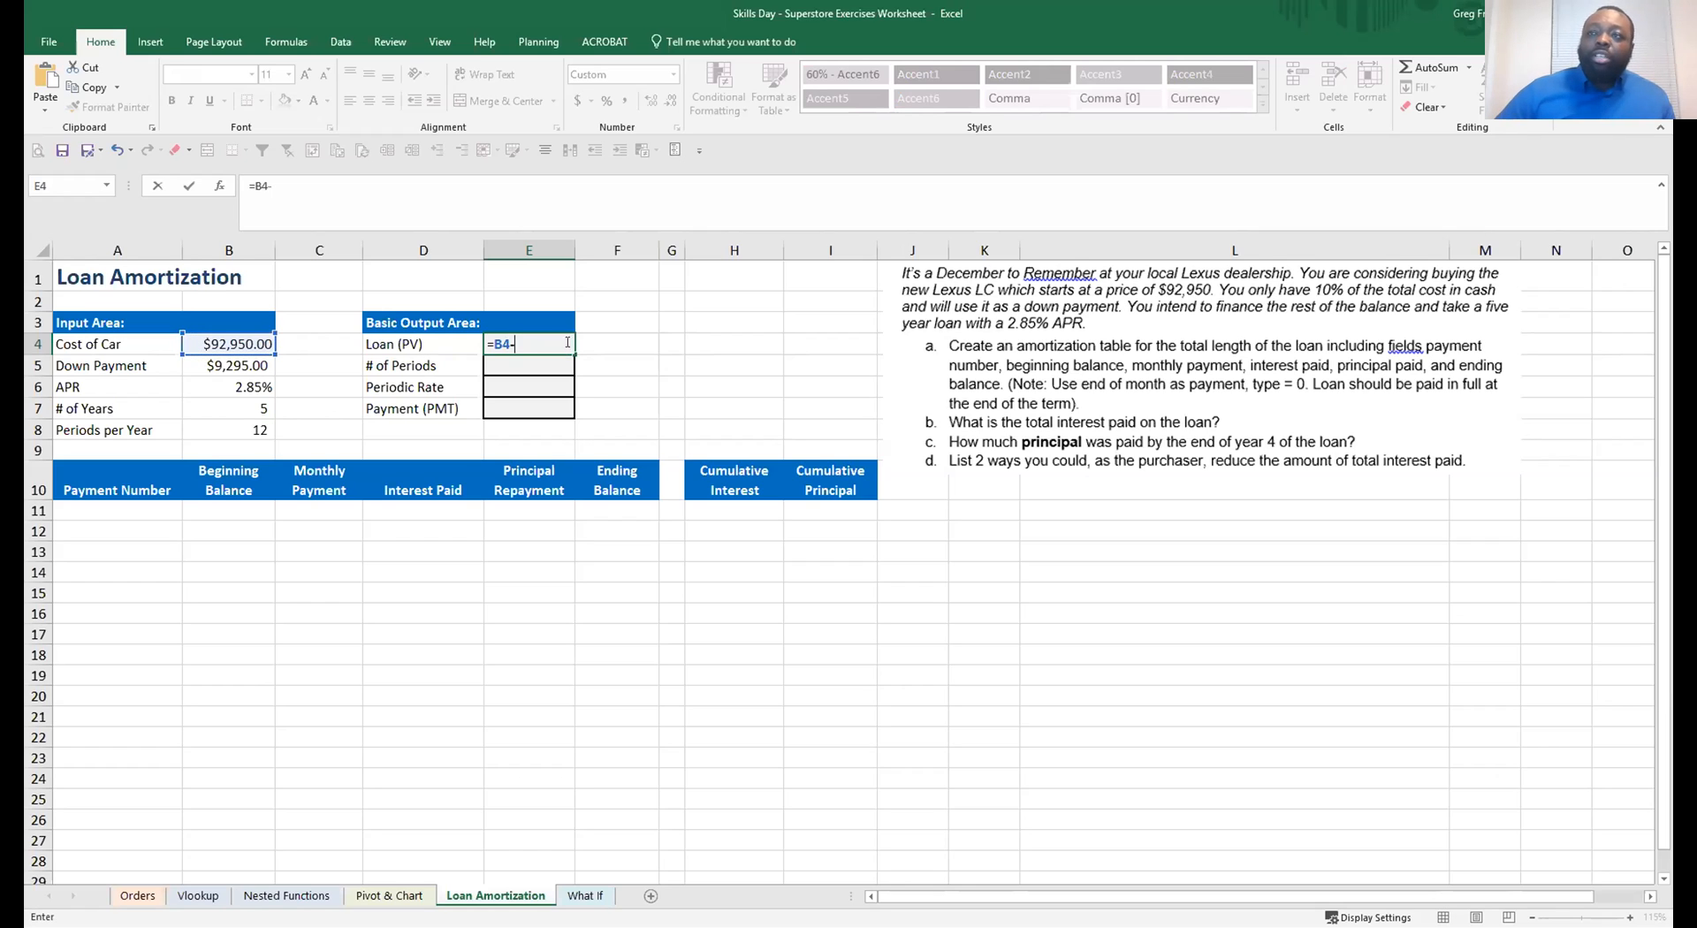
pyautogui.click(273, 365)
pyautogui.press('Return')
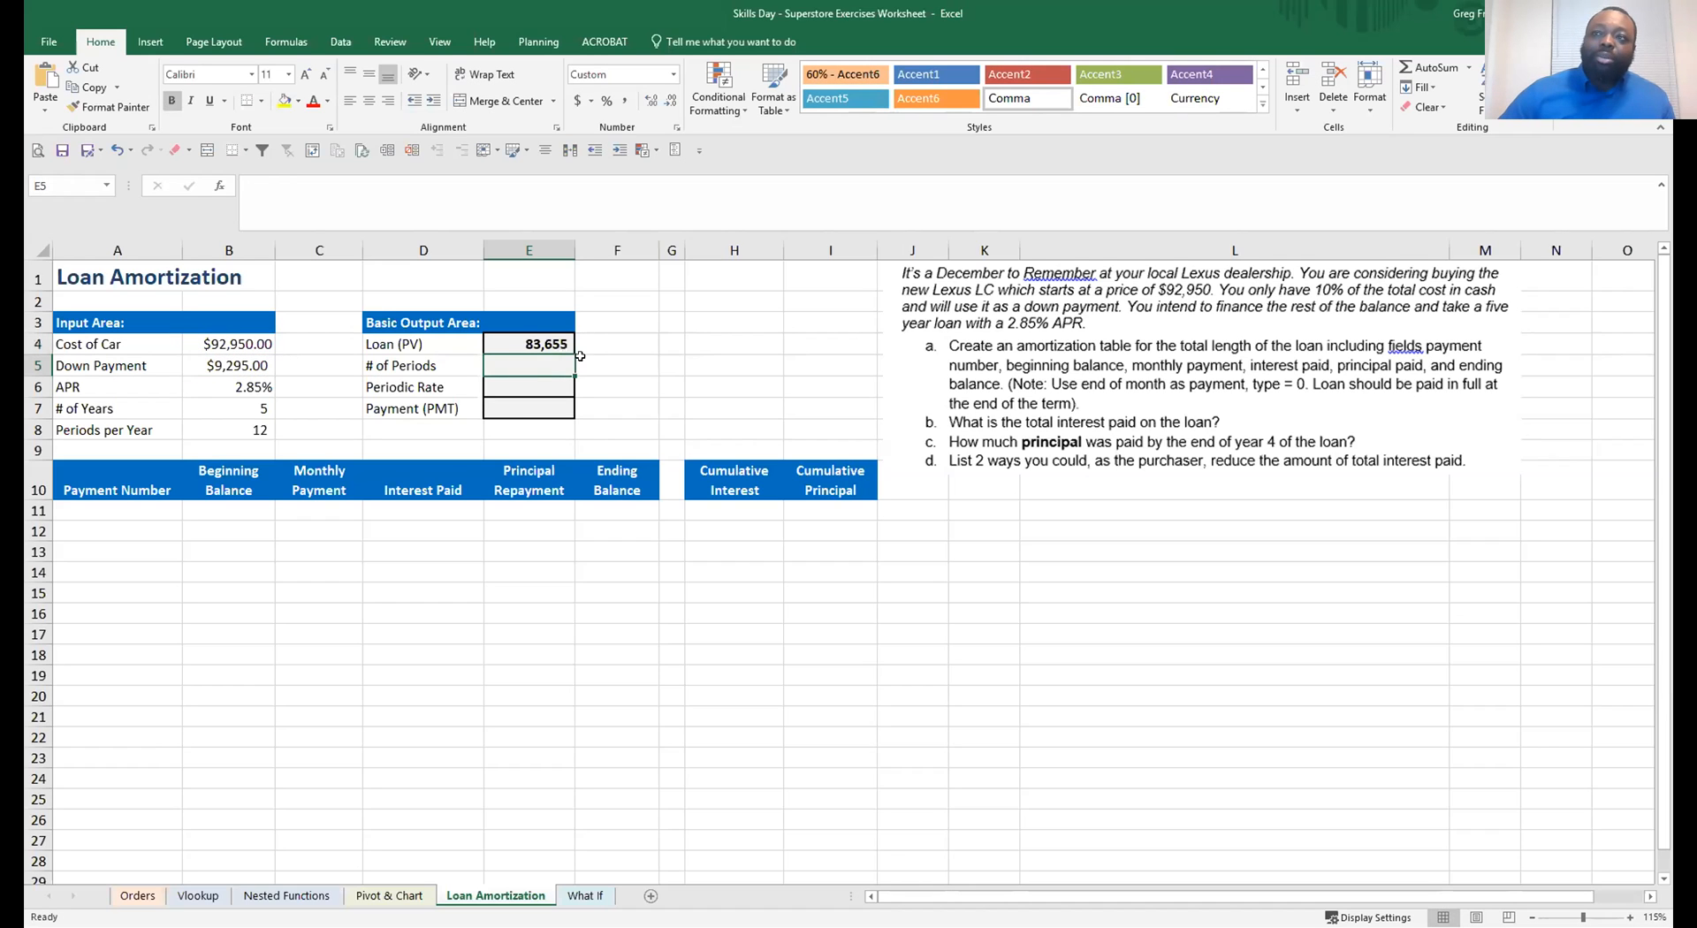
# Test the linked formulas with a Cost of Car of 150000 in B4, and undo that change
pyautogui.click(235, 342)
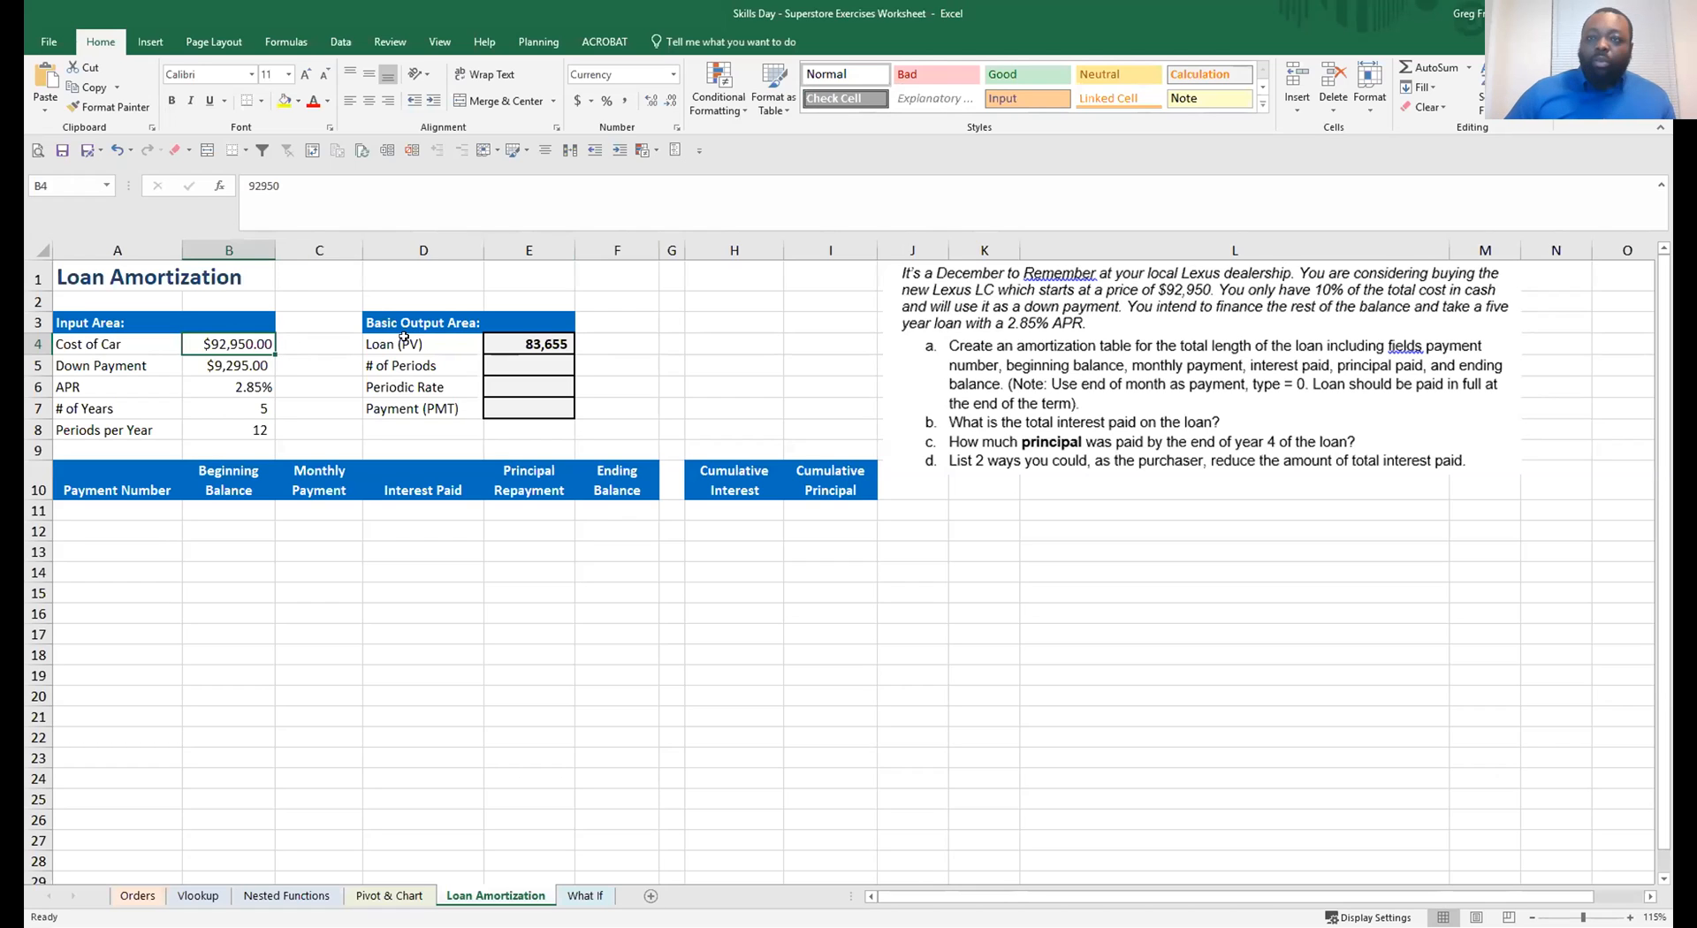
pyautogui.write('150000')
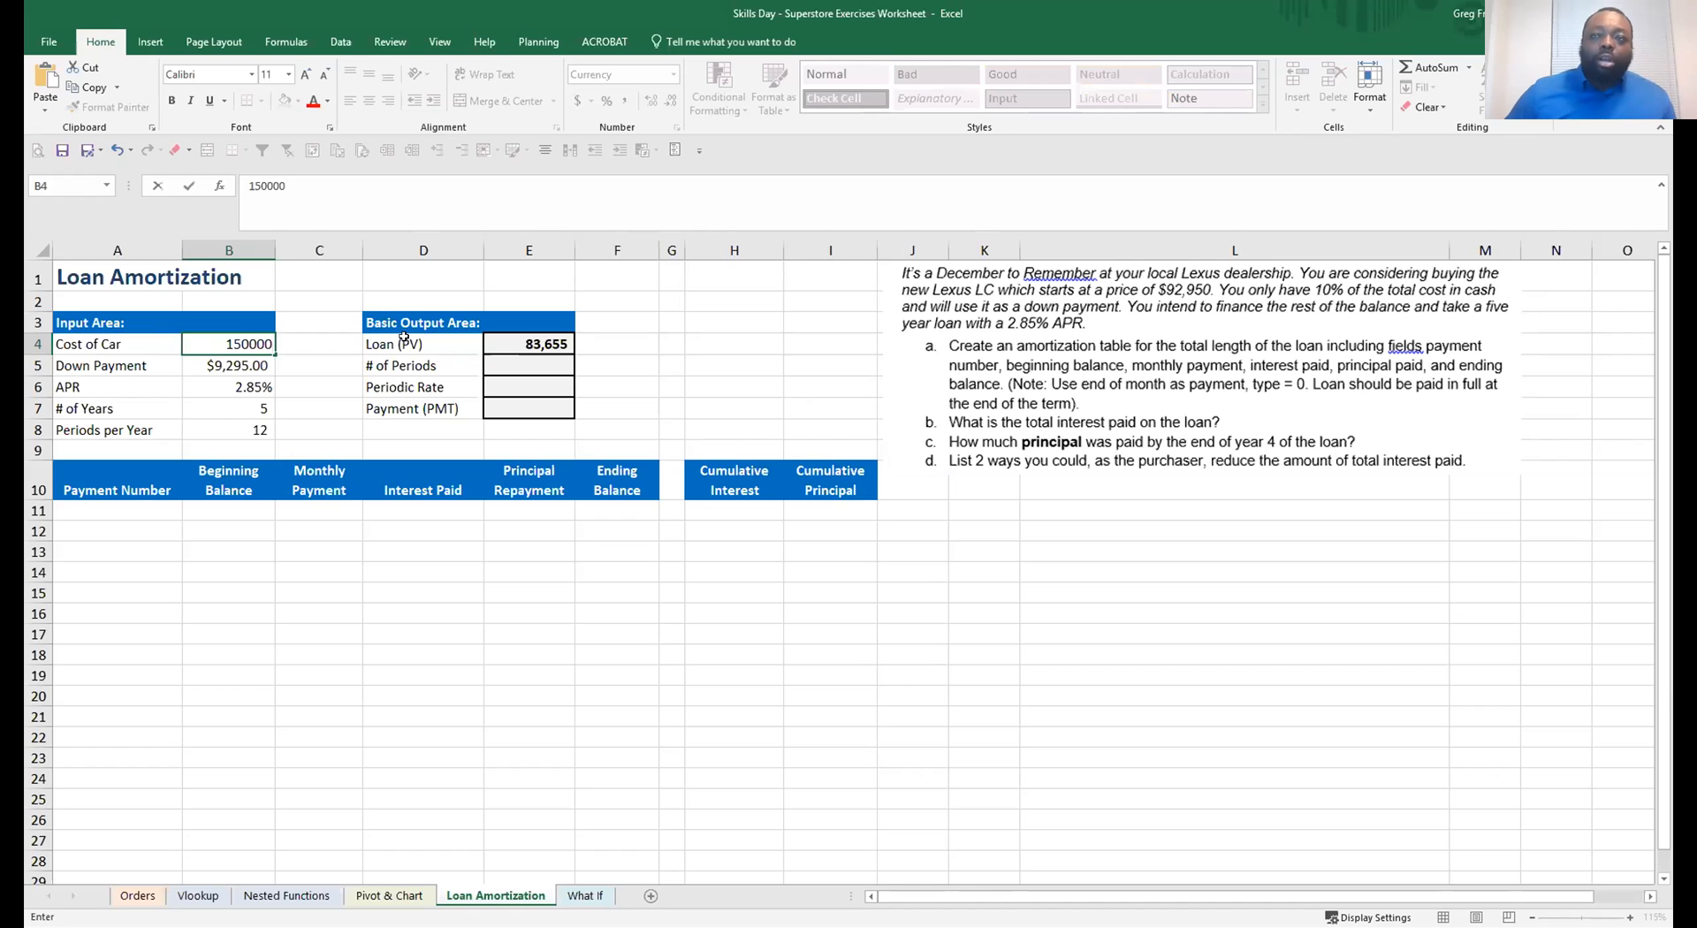
pyautogui.press('Return')
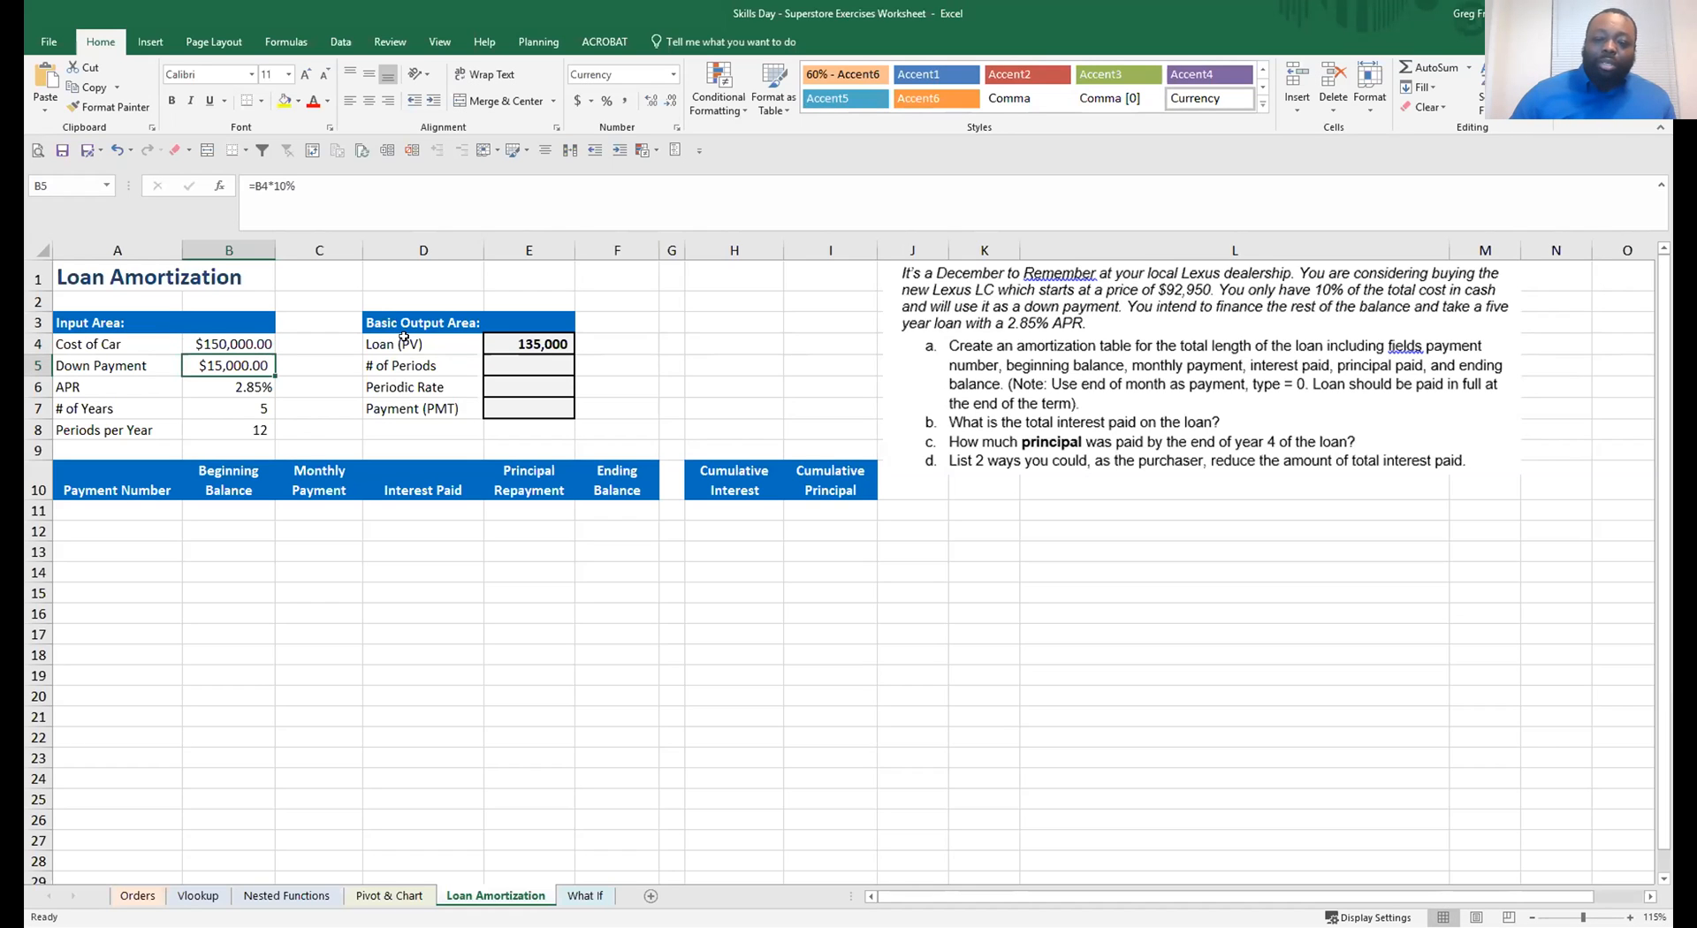
pyautogui.hotkey('ctrl', 'z')
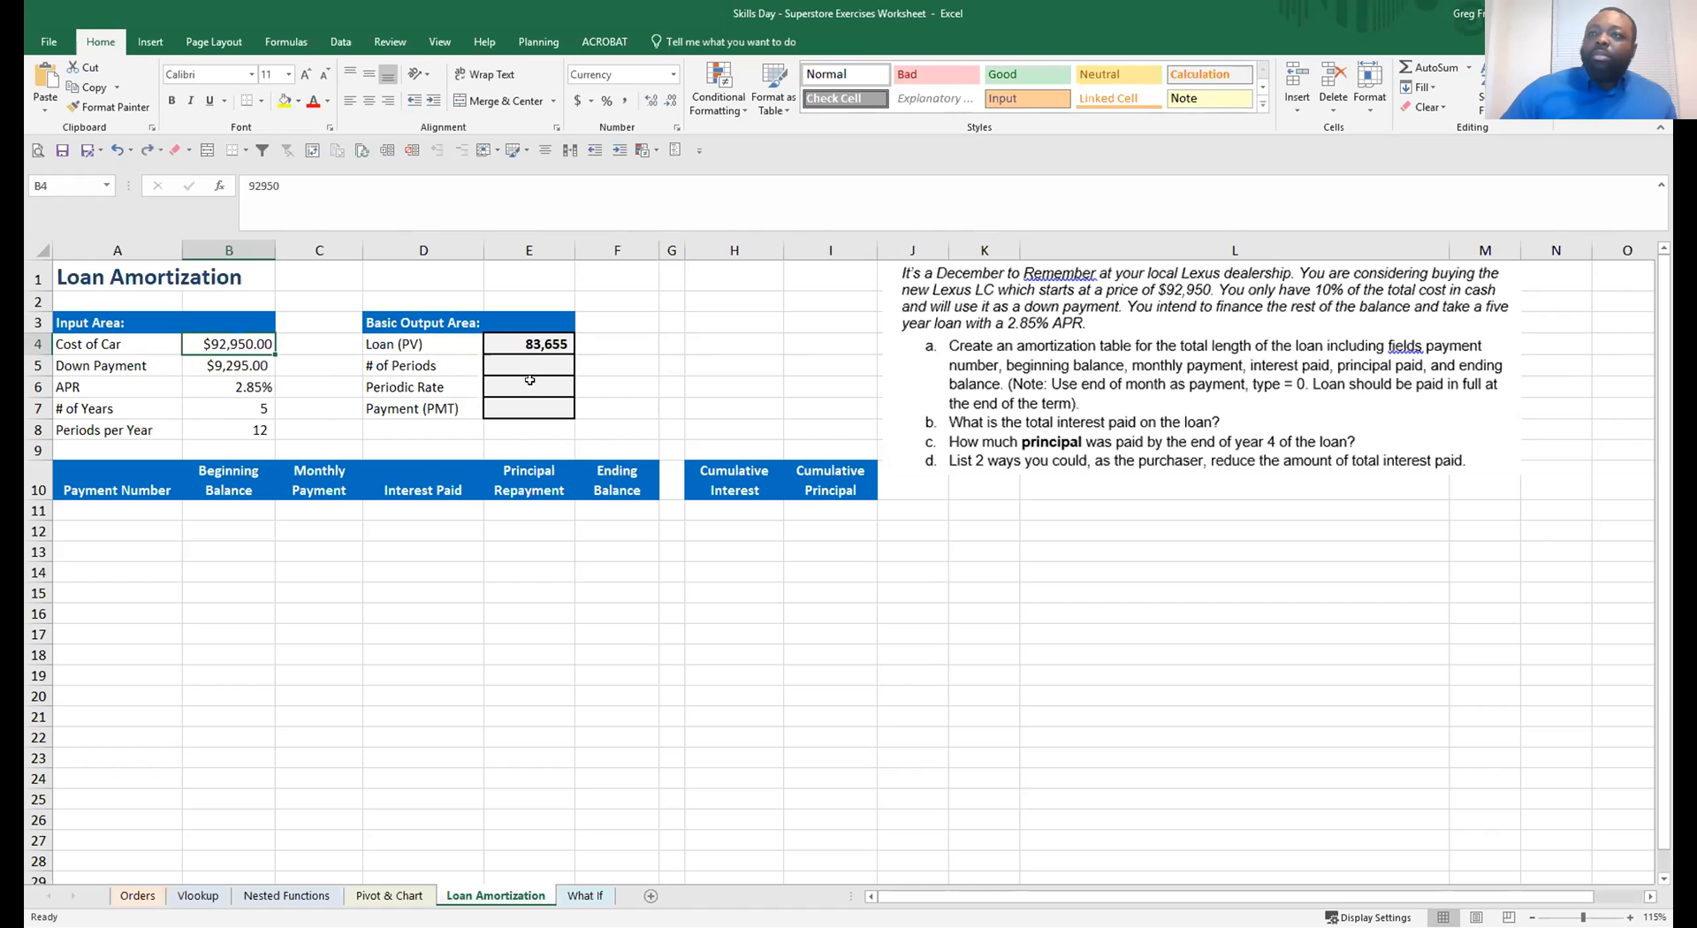
# Calculate the # of Periods in cell E5 as # of Years times Periods per Year, =B7*B8
pyautogui.click(503, 367)
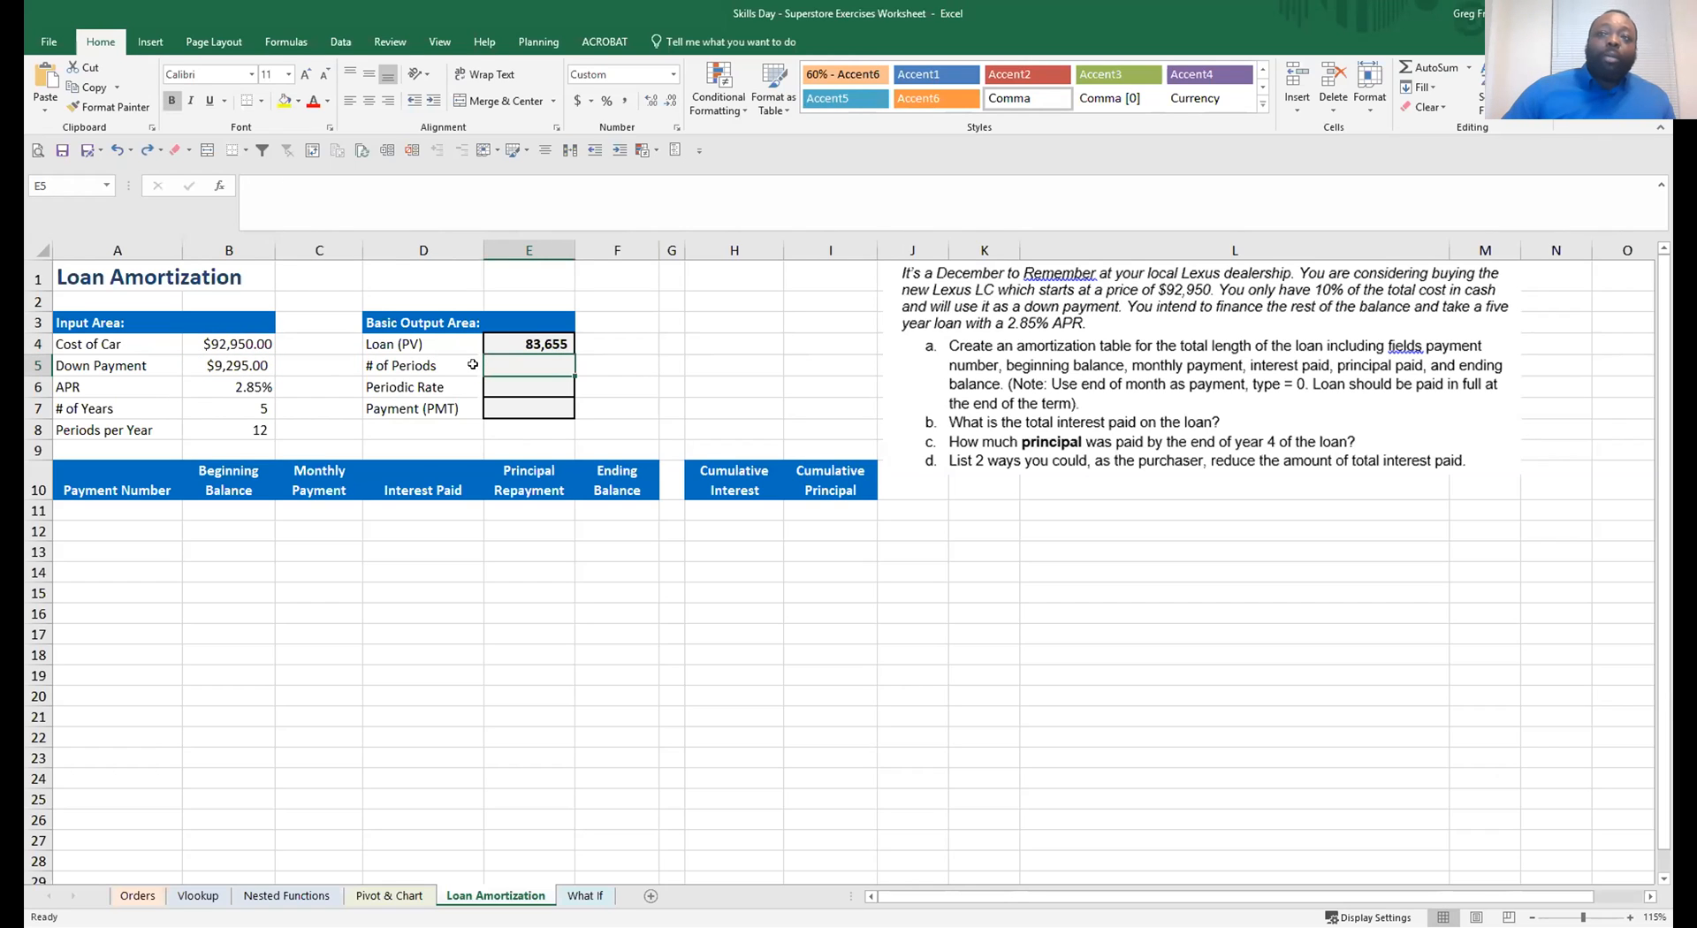
pyautogui.click(248, 408)
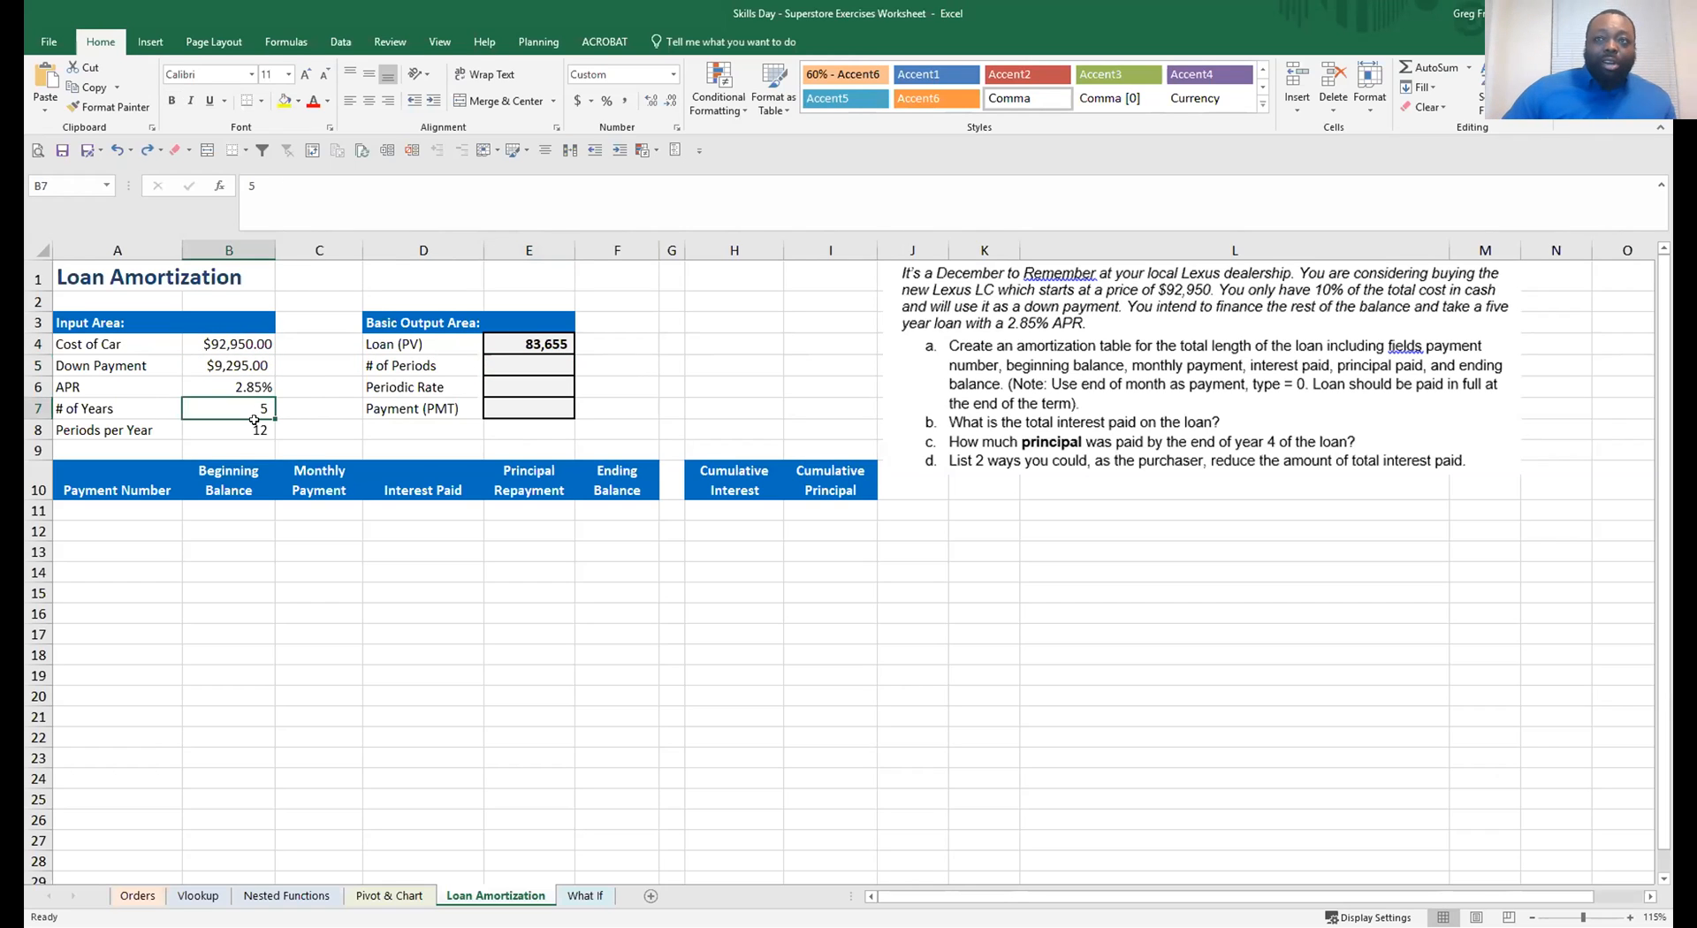
pyautogui.click(251, 433)
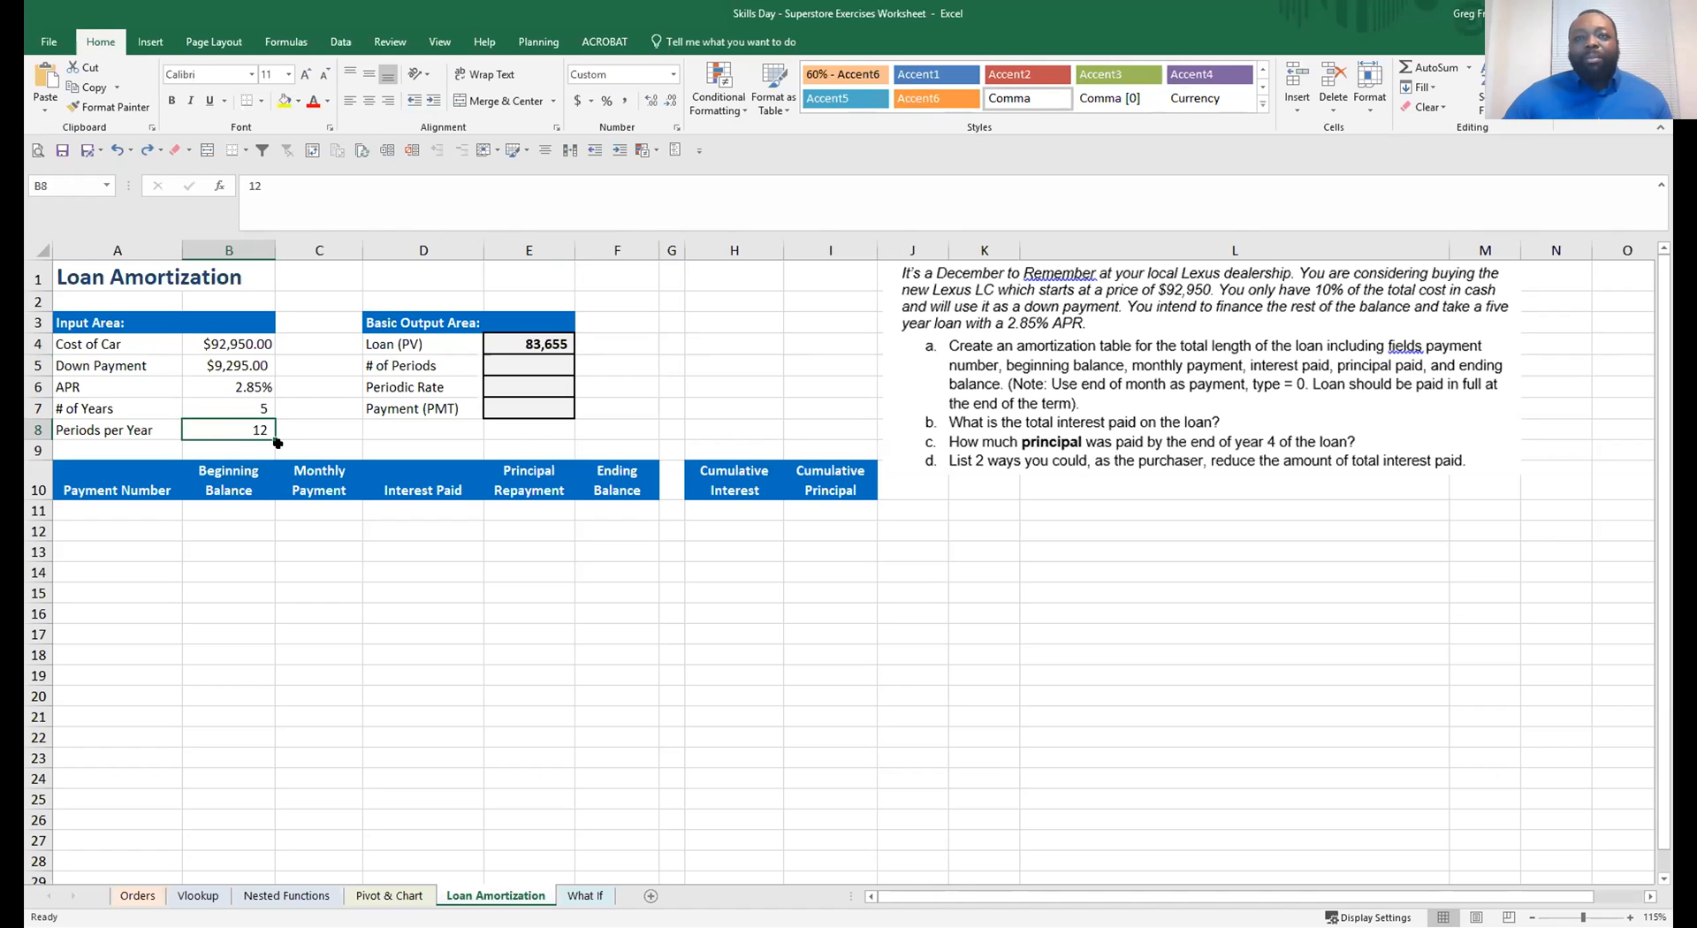
pyautogui.click(513, 364)
pyautogui.write('=')
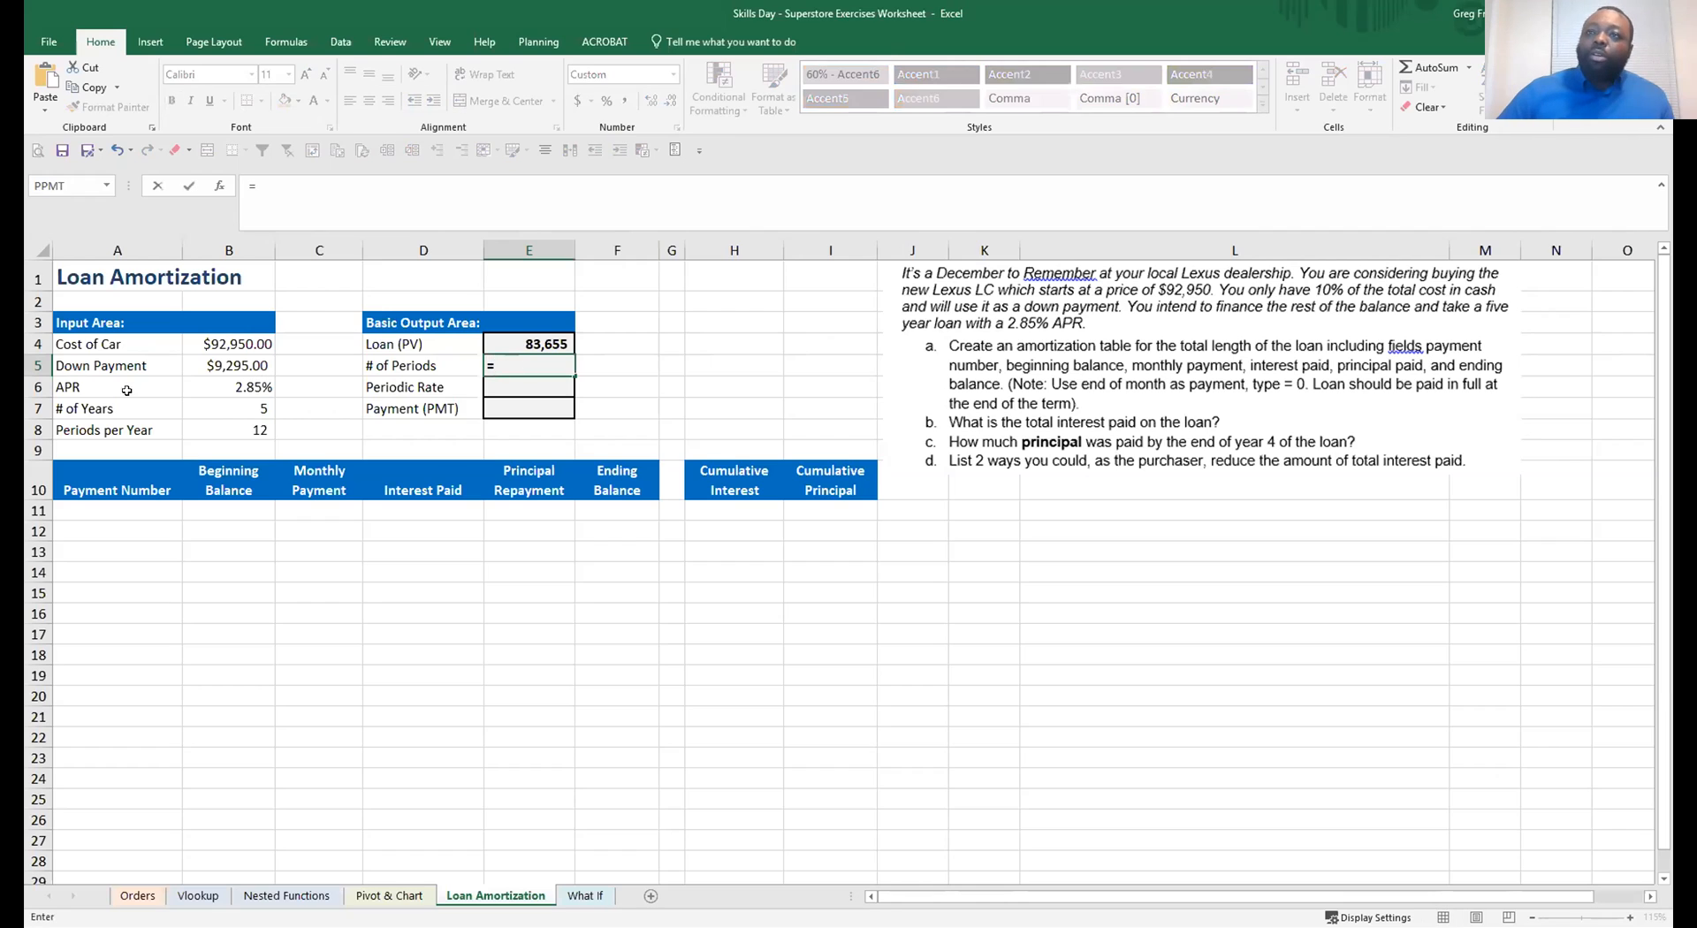
pyautogui.click(237, 407)
pyautogui.write('*')
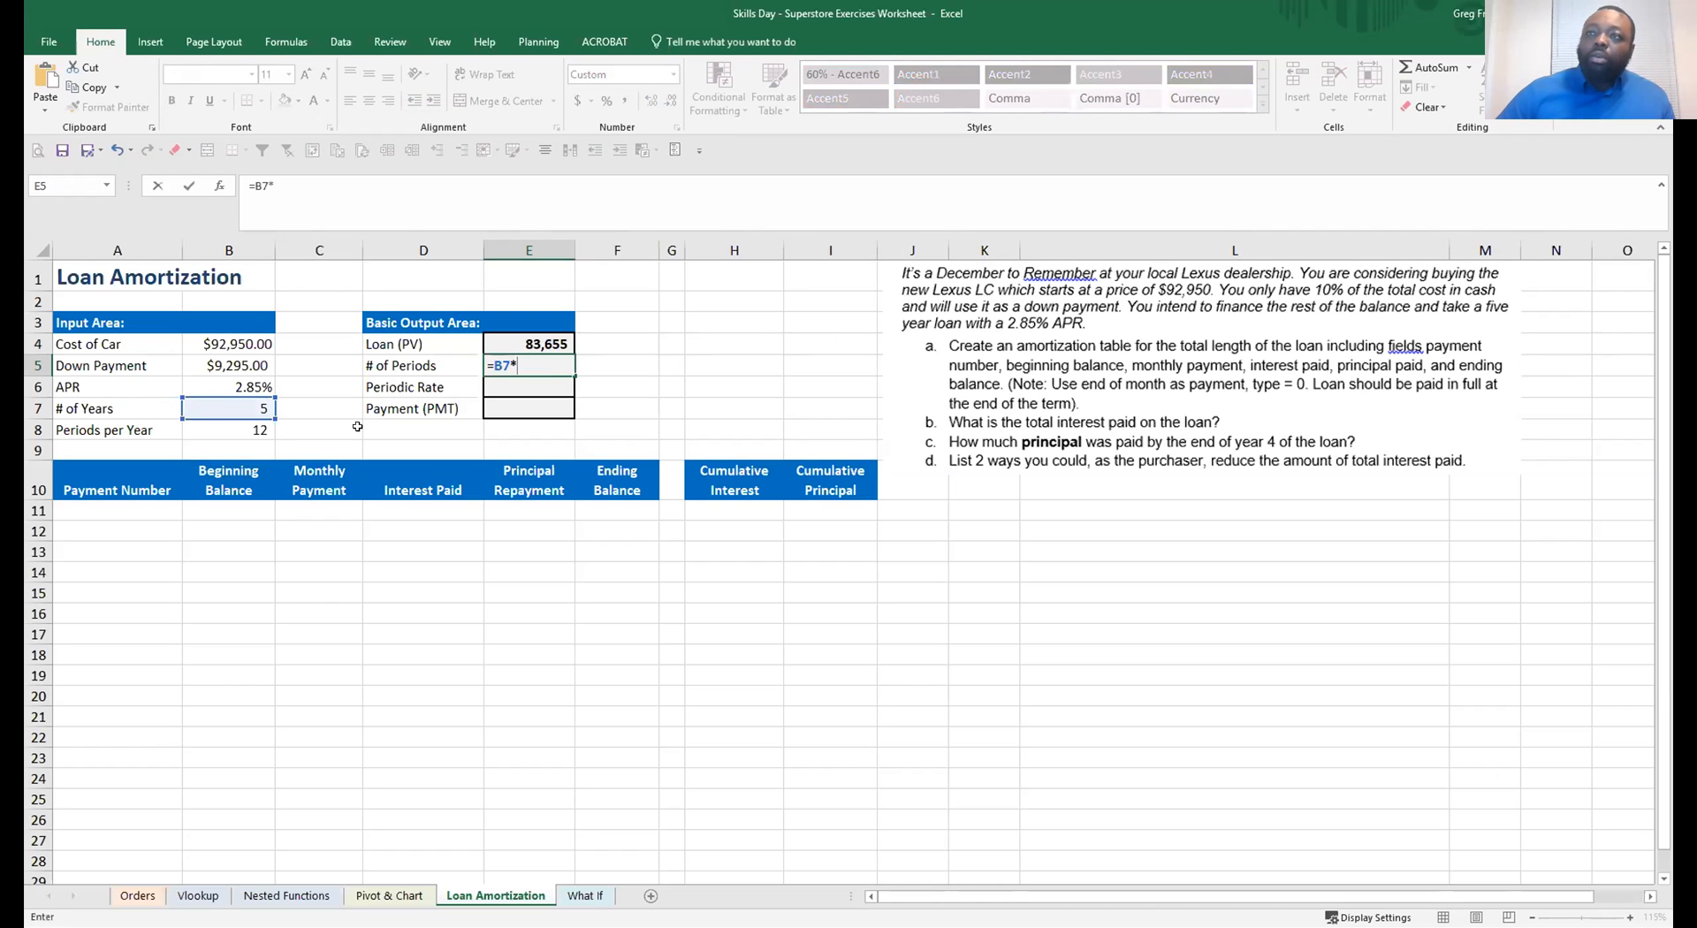
pyautogui.click(239, 429)
pyautogui.press('Return')
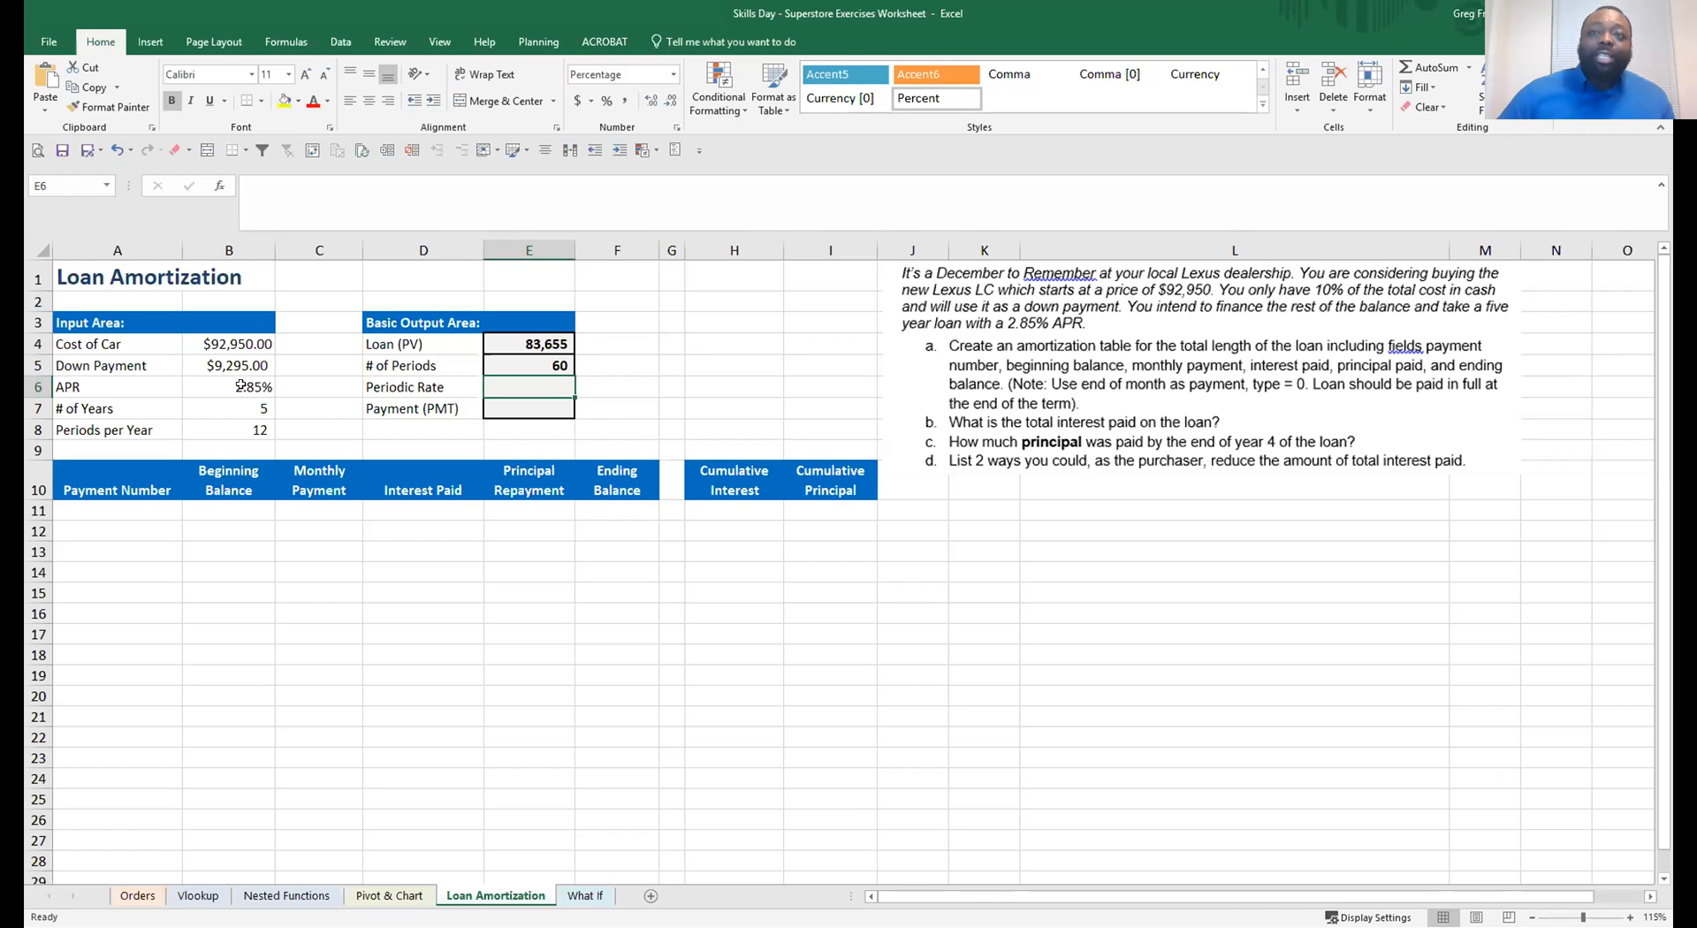
# Calculate the Periodic Rate in cell E6 as APR divided by Periods per Year, =B6/B8
pyautogui.moveTo(146, 394); pyautogui.dragTo(213, 381)
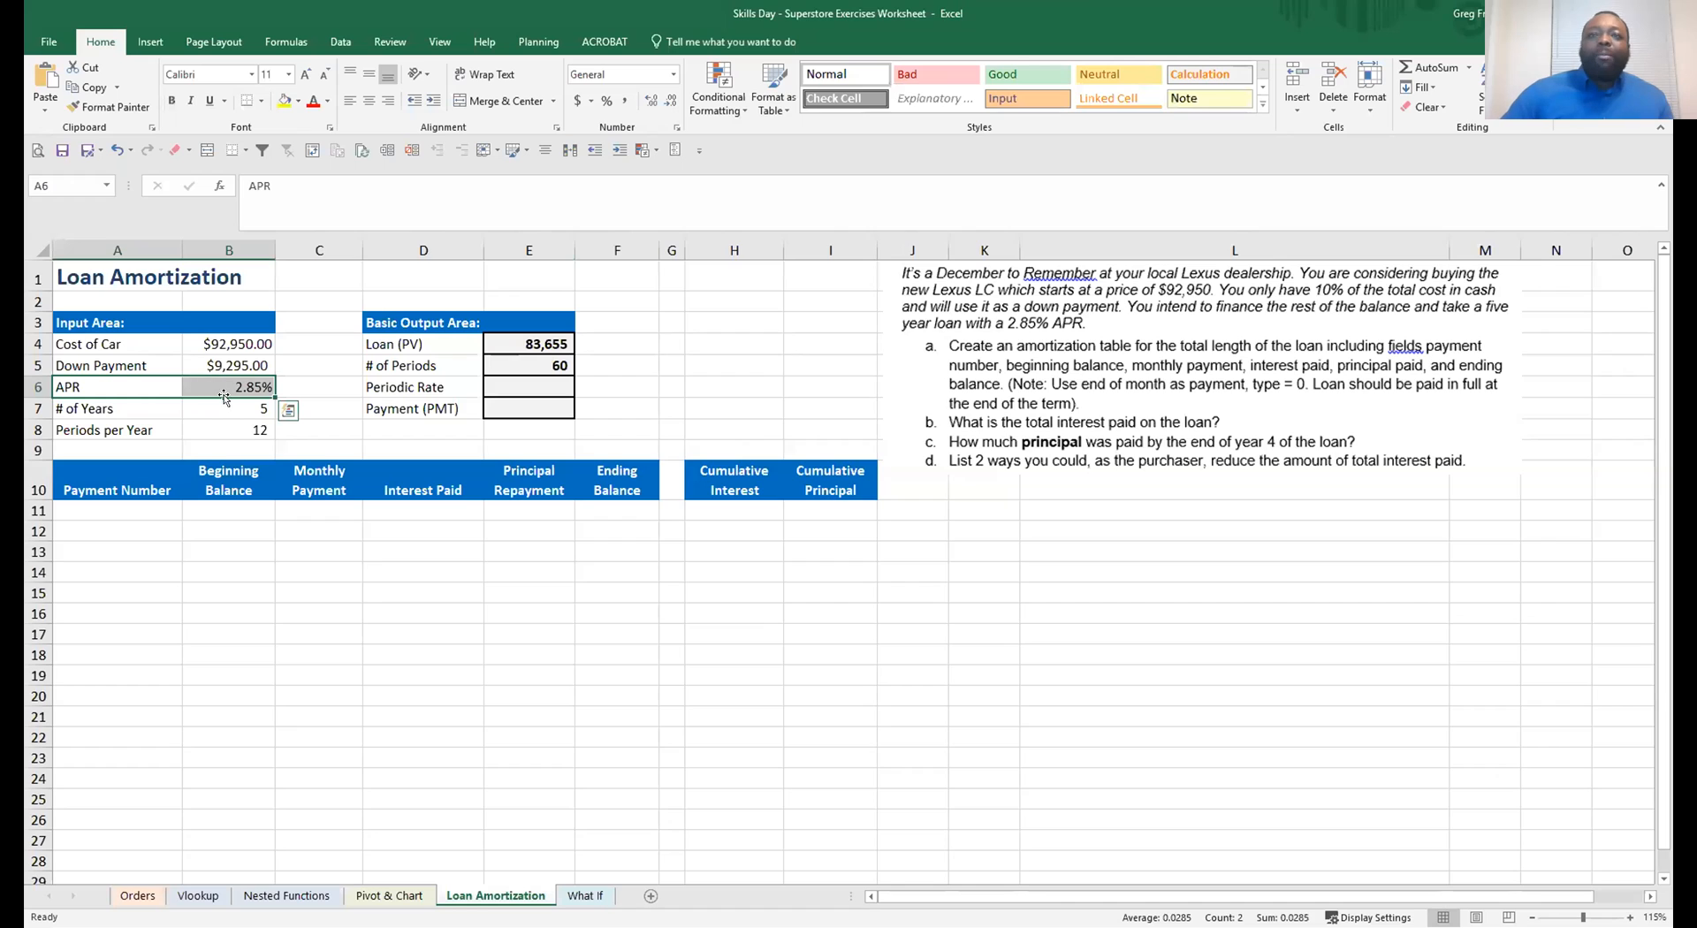
pyautogui.click(393, 390)
pyautogui.click(514, 390)
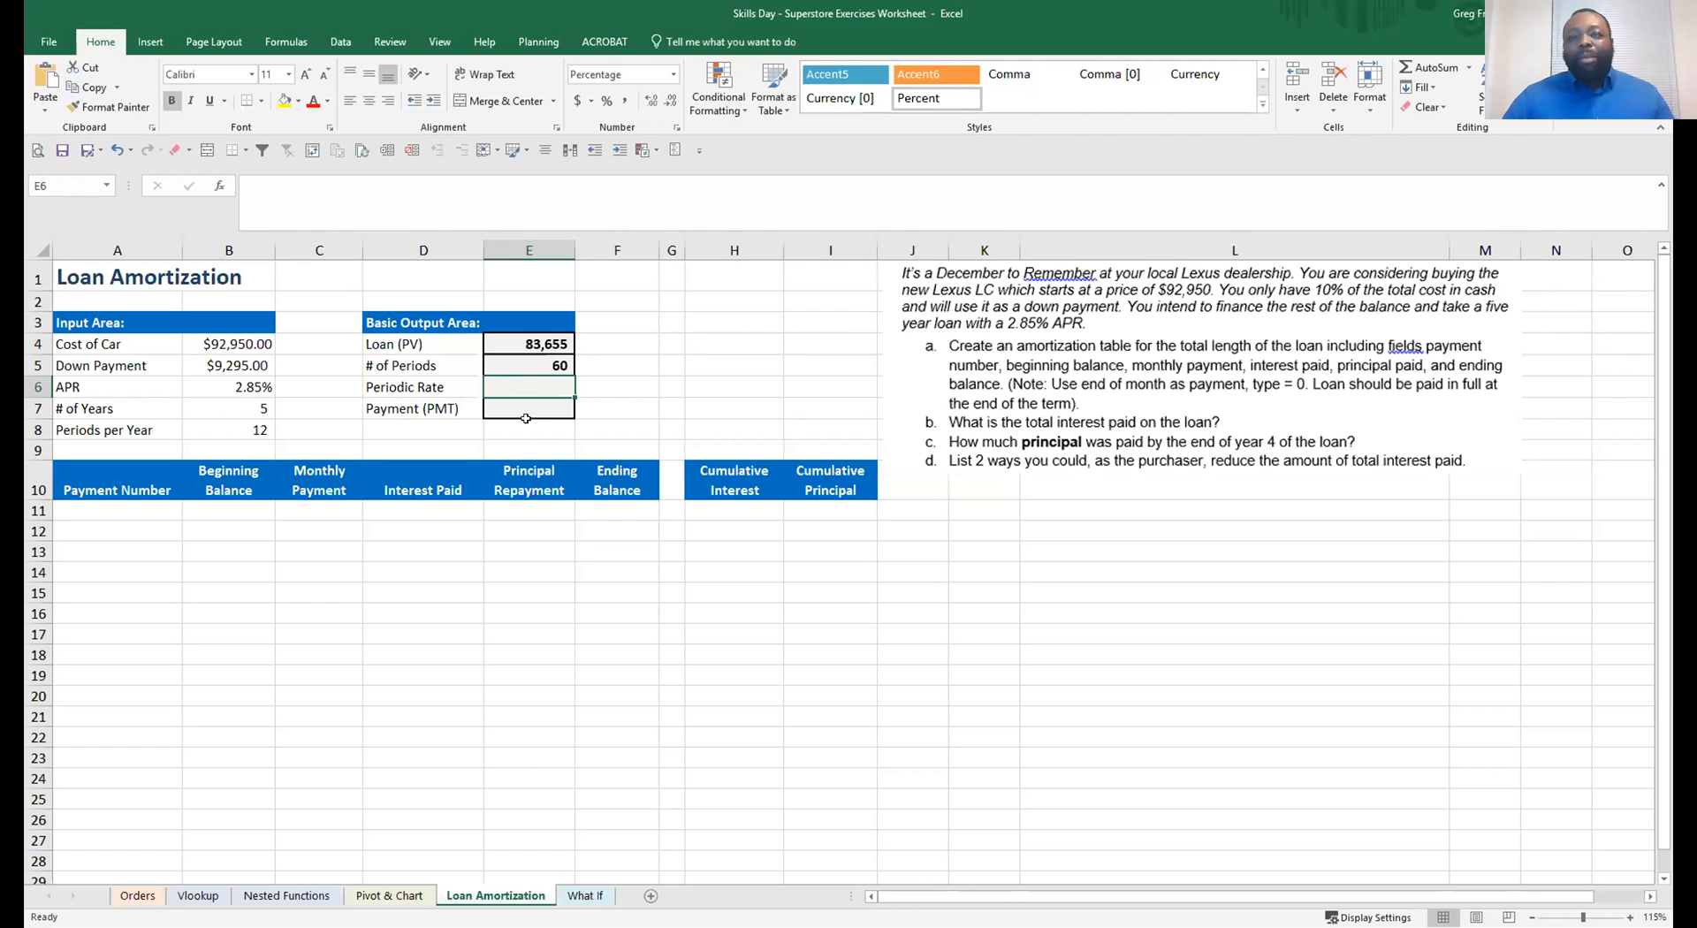
pyautogui.click(255, 379)
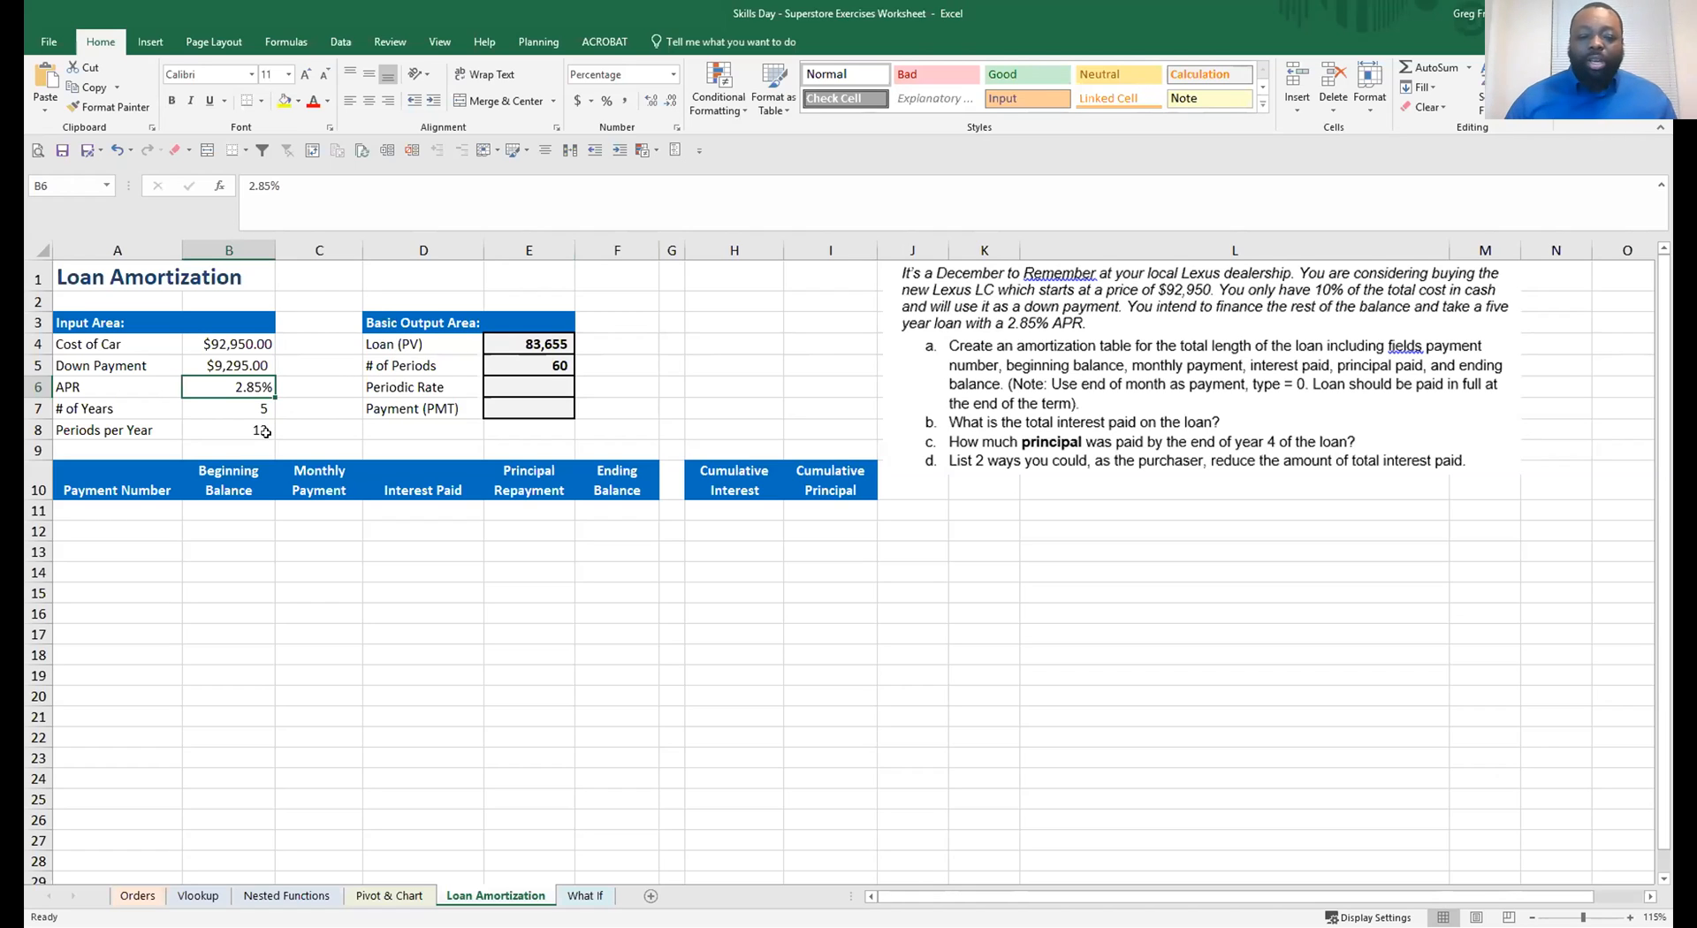
pyautogui.click(526, 378)
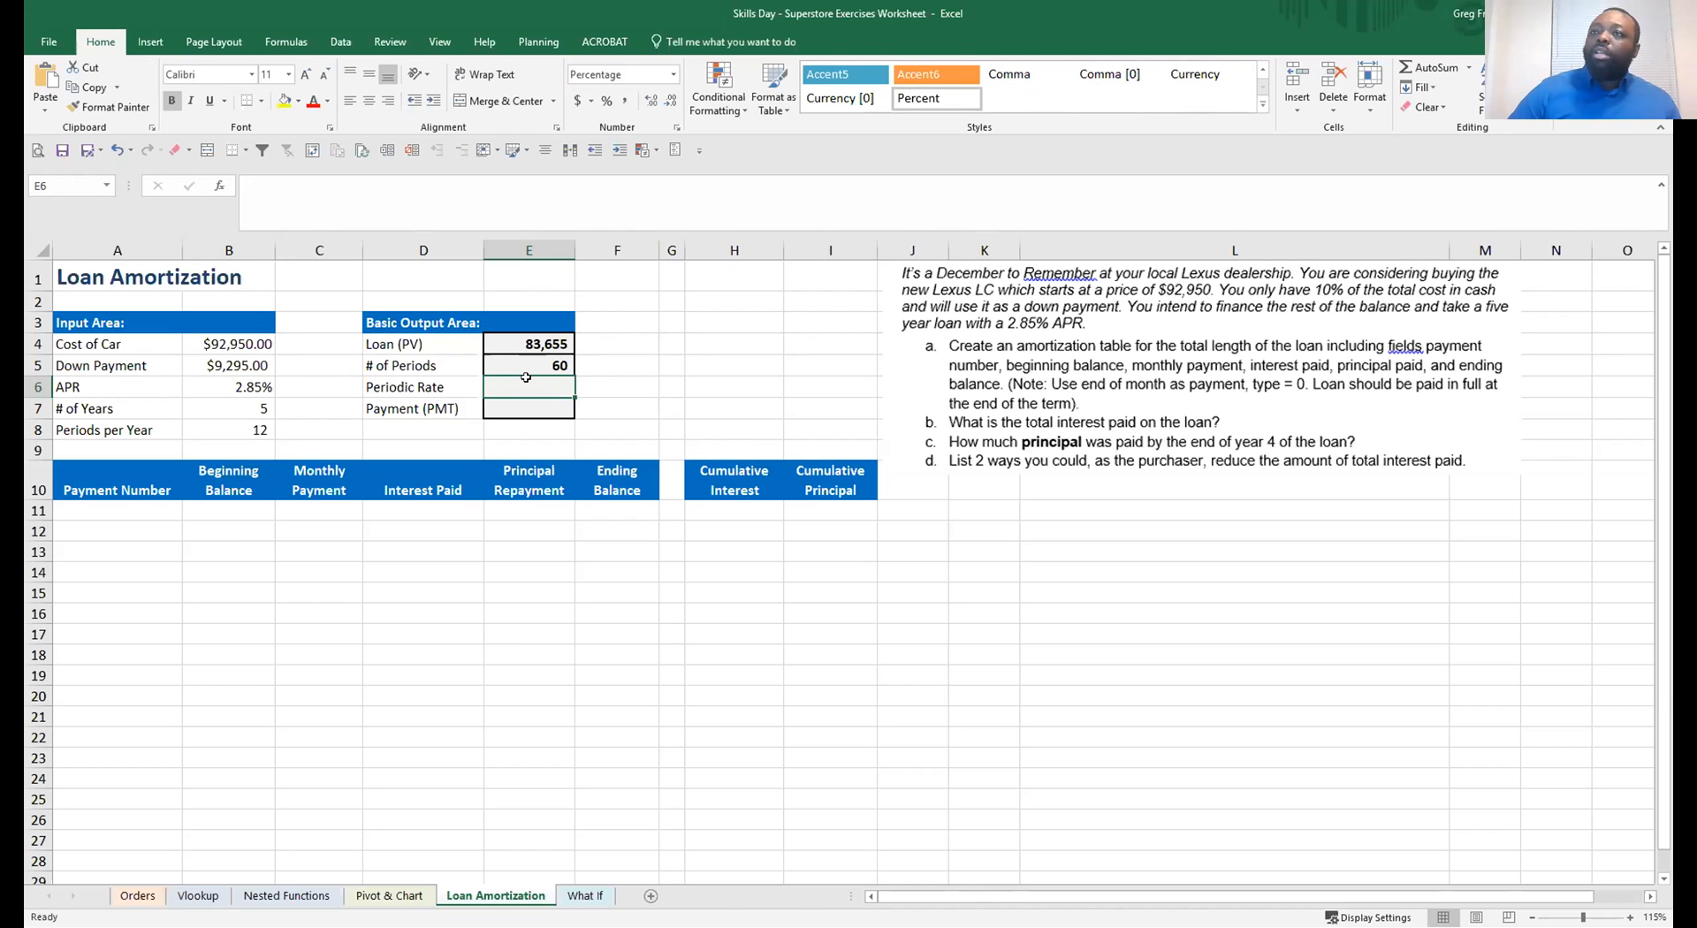
pyautogui.write('p')
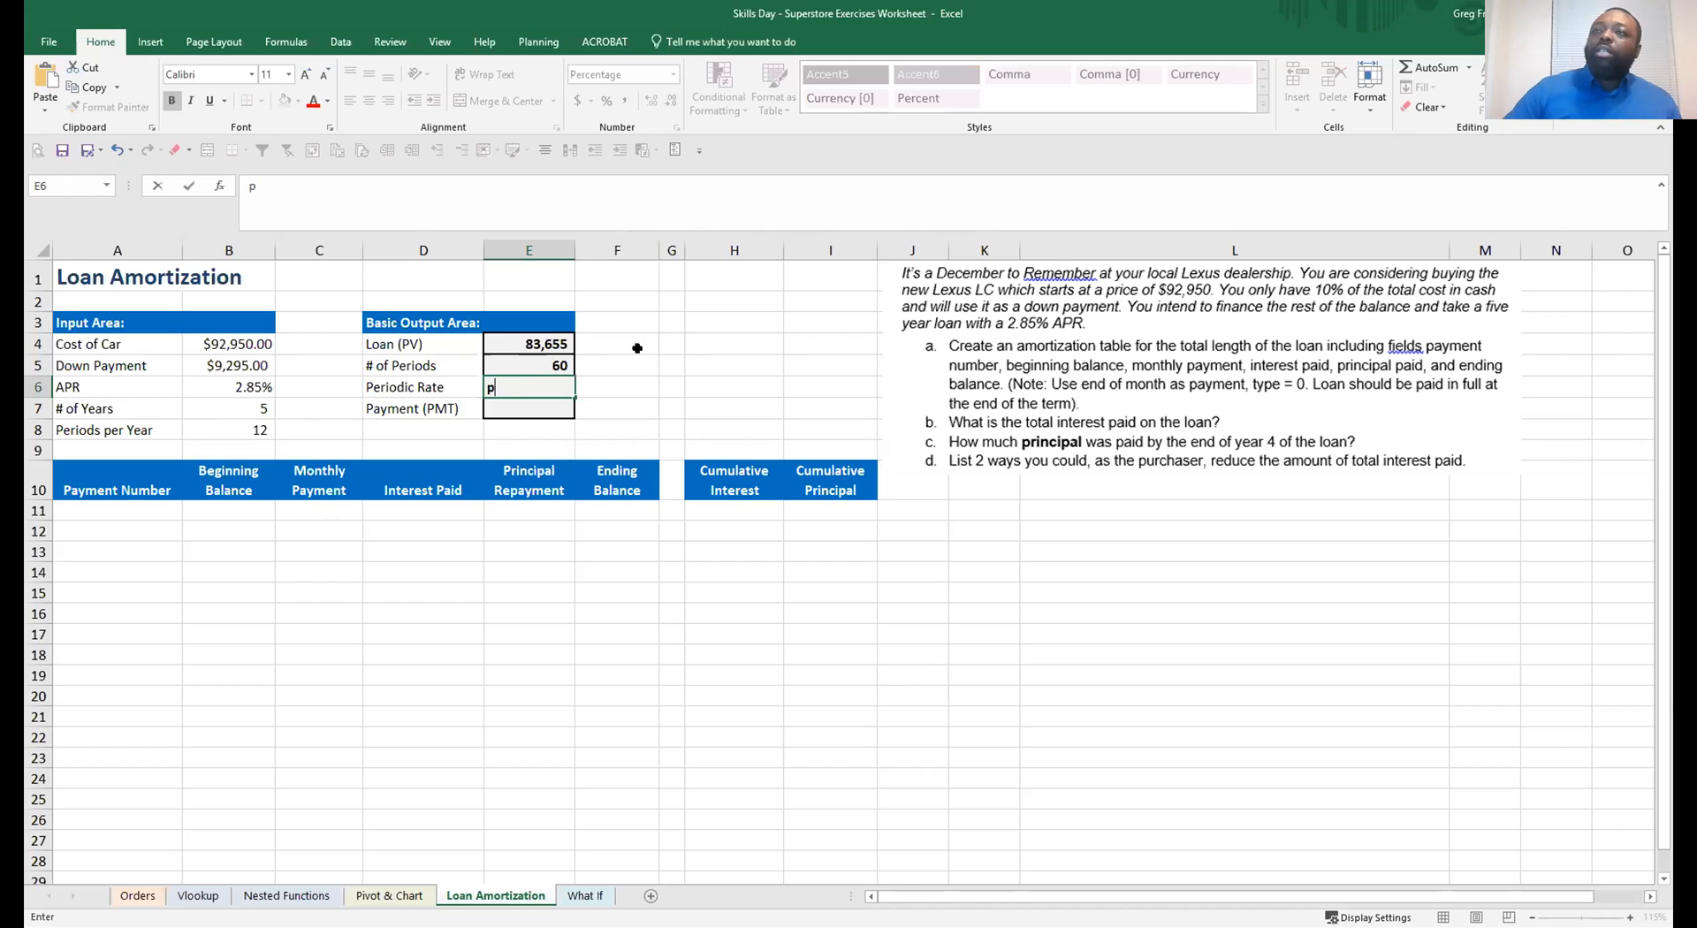
pyautogui.press('Escape')
pyautogui.write('=')
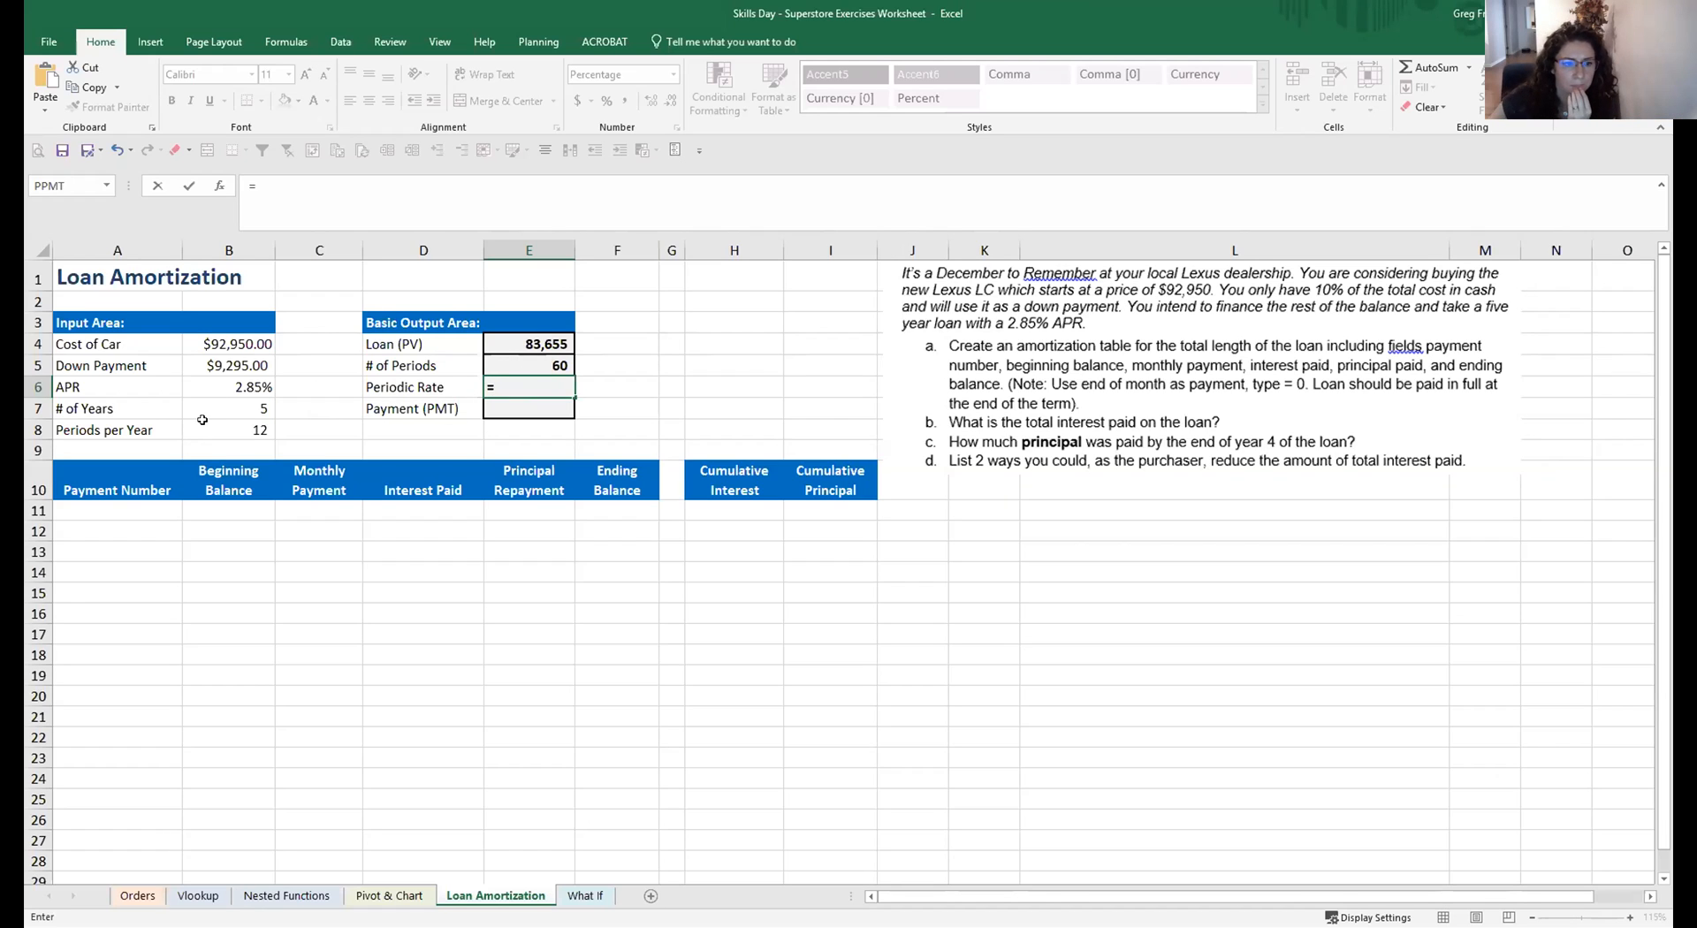
pyautogui.click(234, 381)
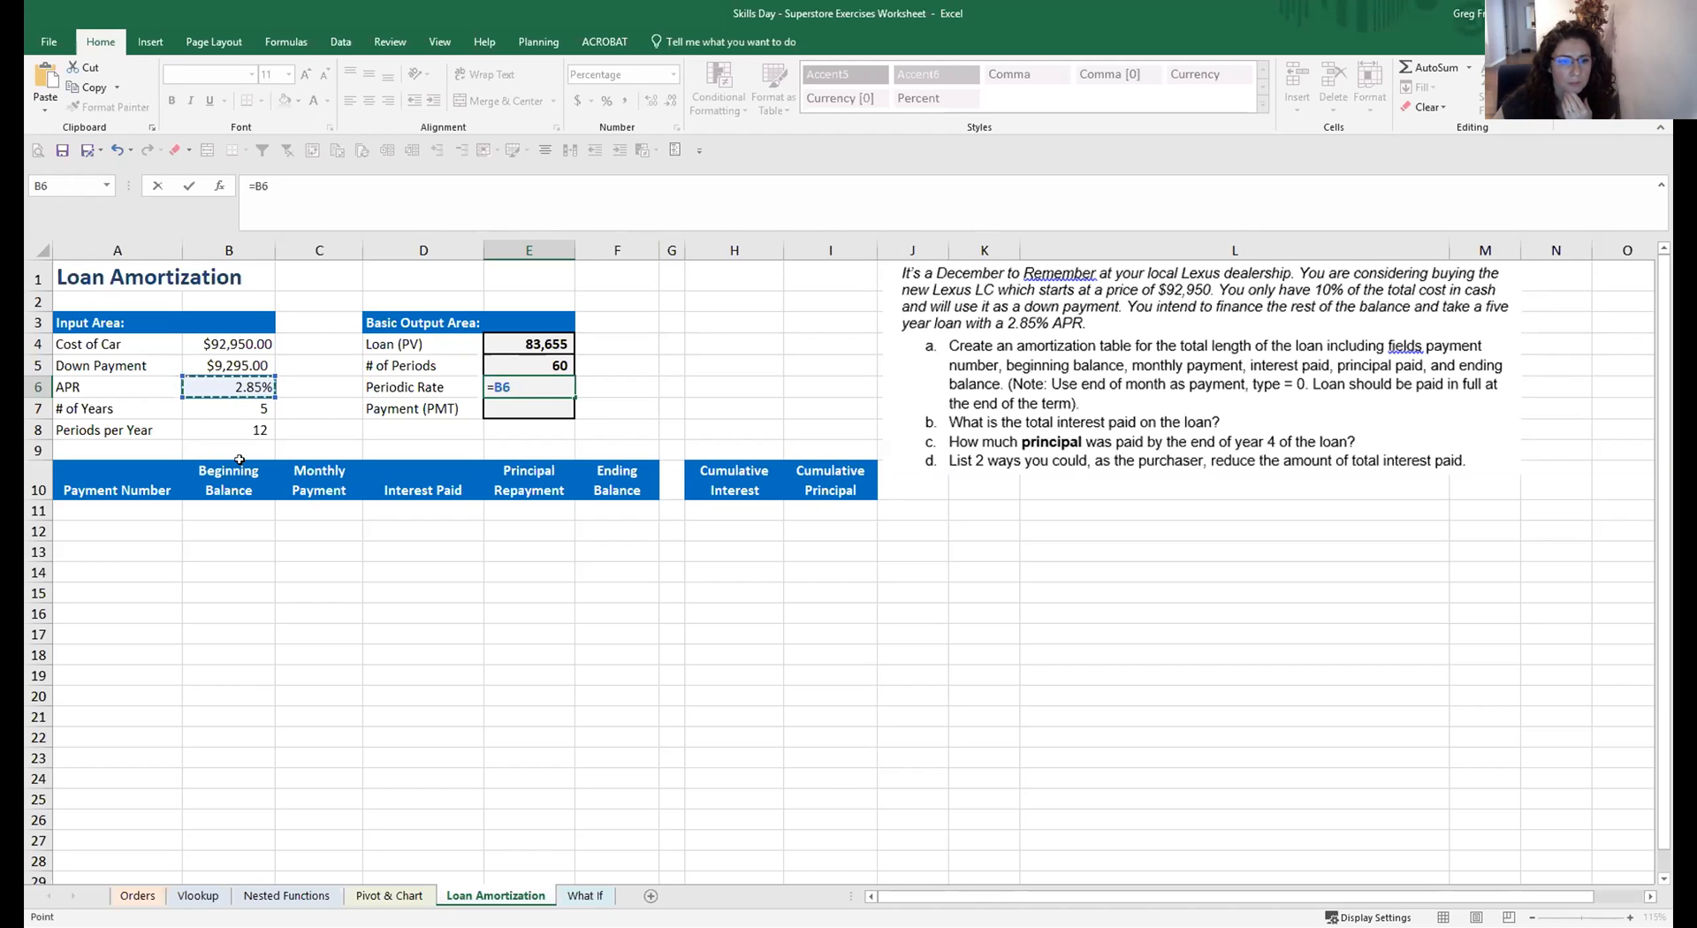
pyautogui.write('/')
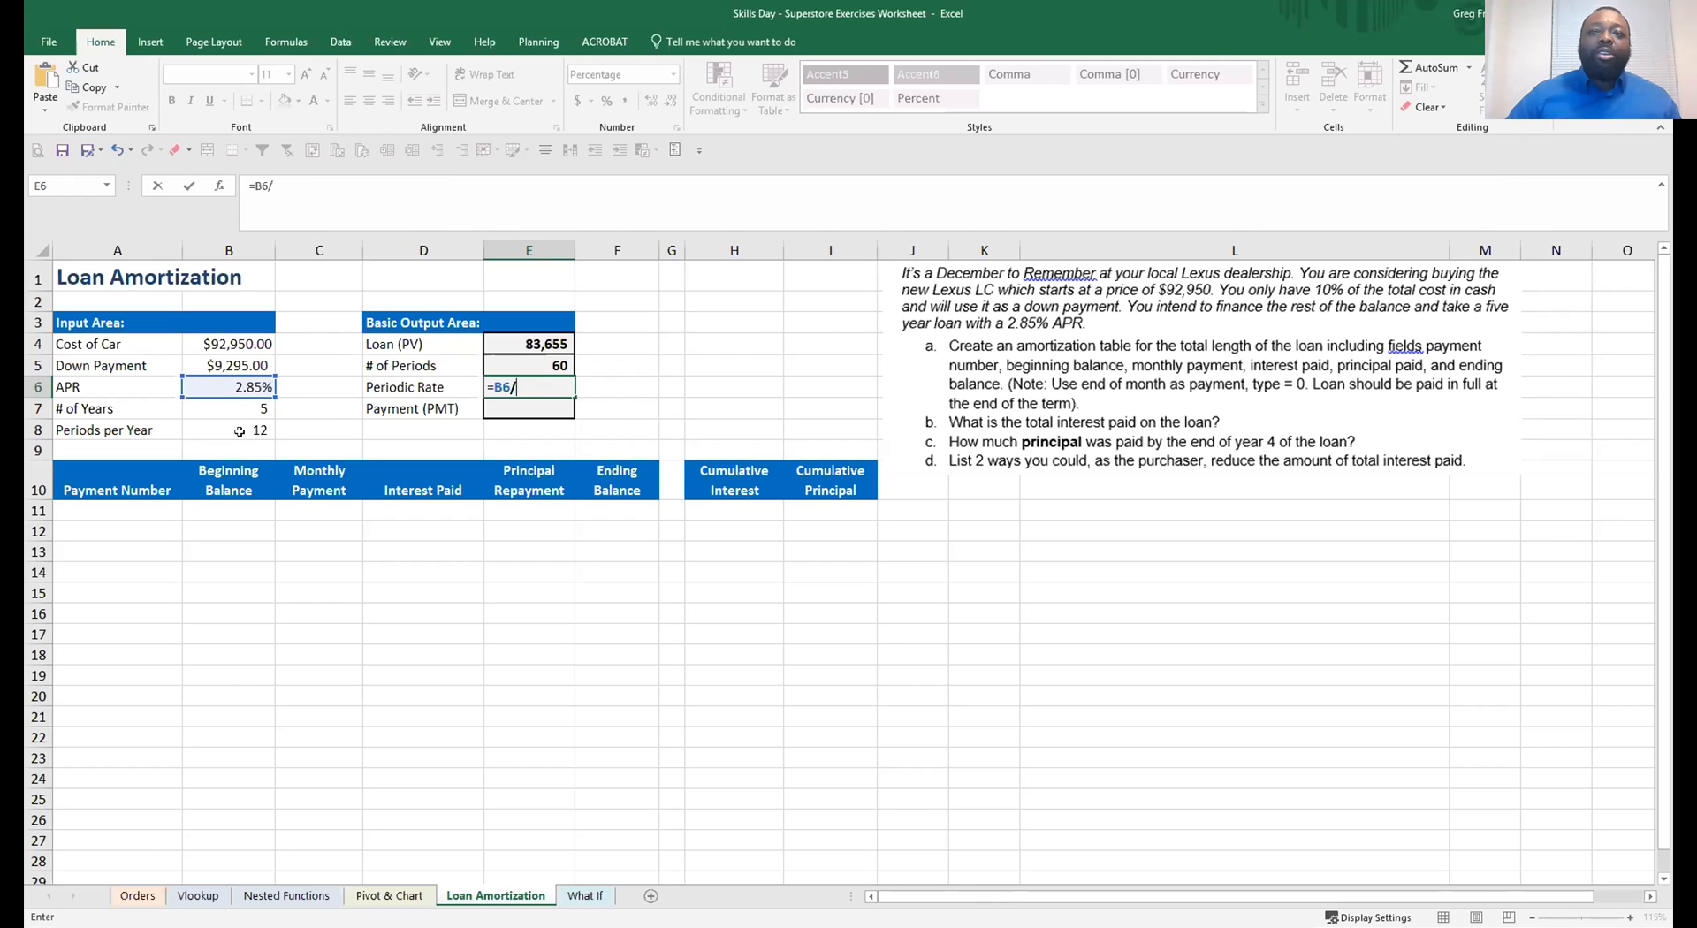
pyautogui.click(242, 433)
pyautogui.press('Return')
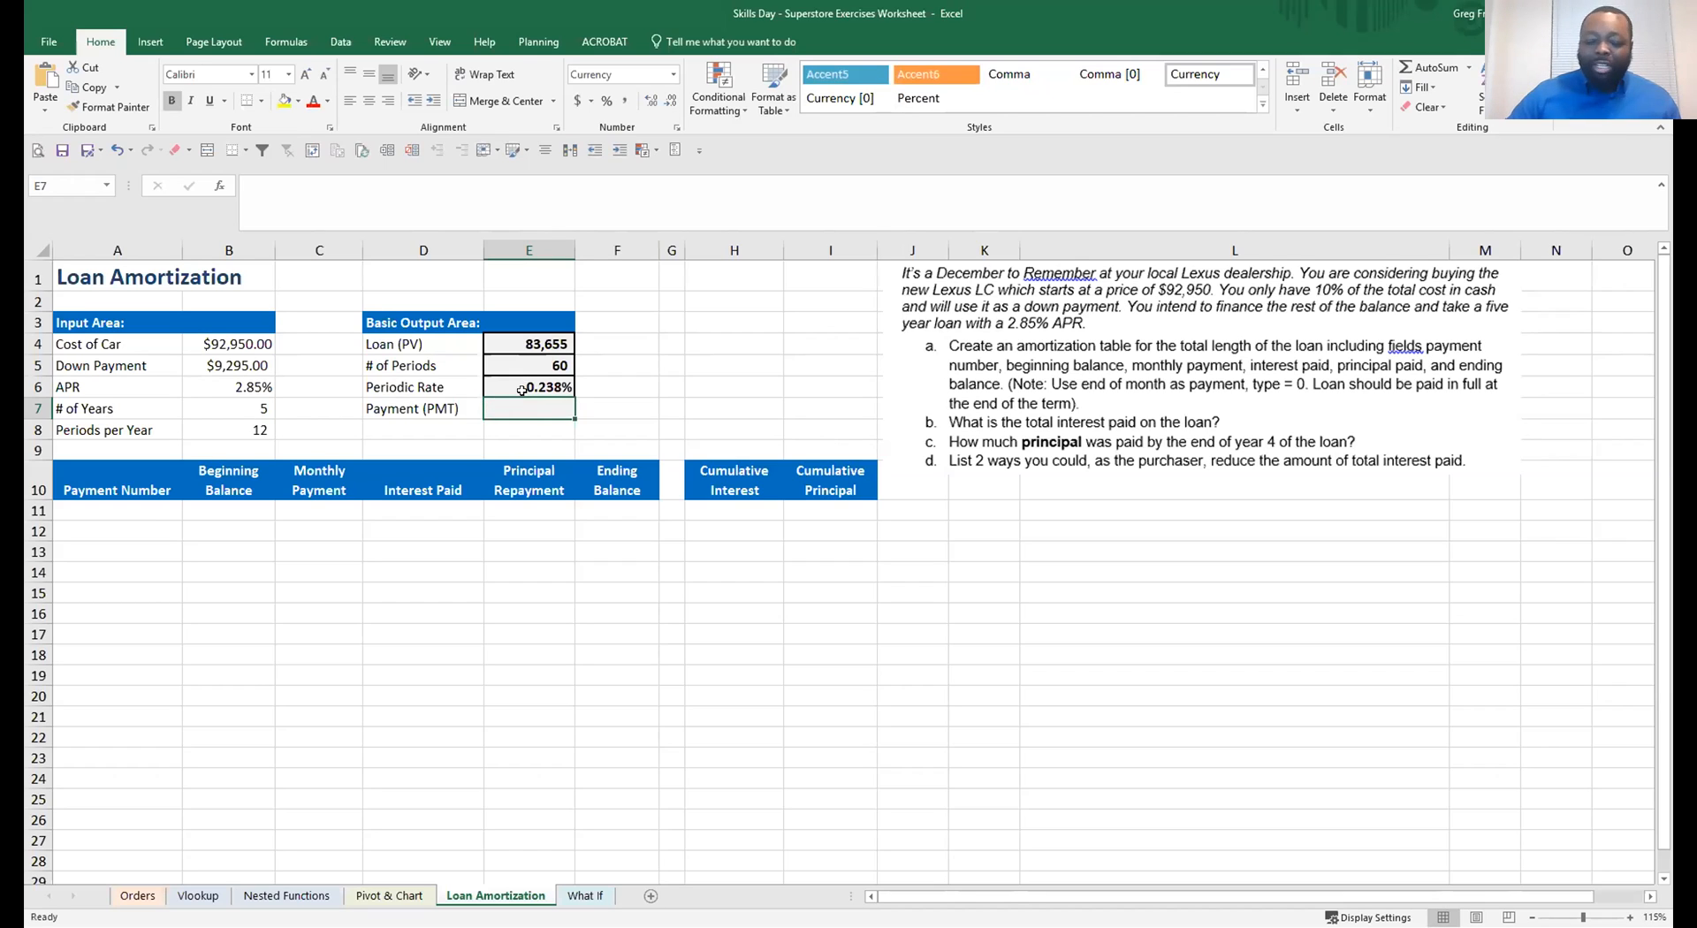
# Test the period and rate formulas with 4 Periods per Year in B8, and undo that change
pyautogui.click(254, 384)
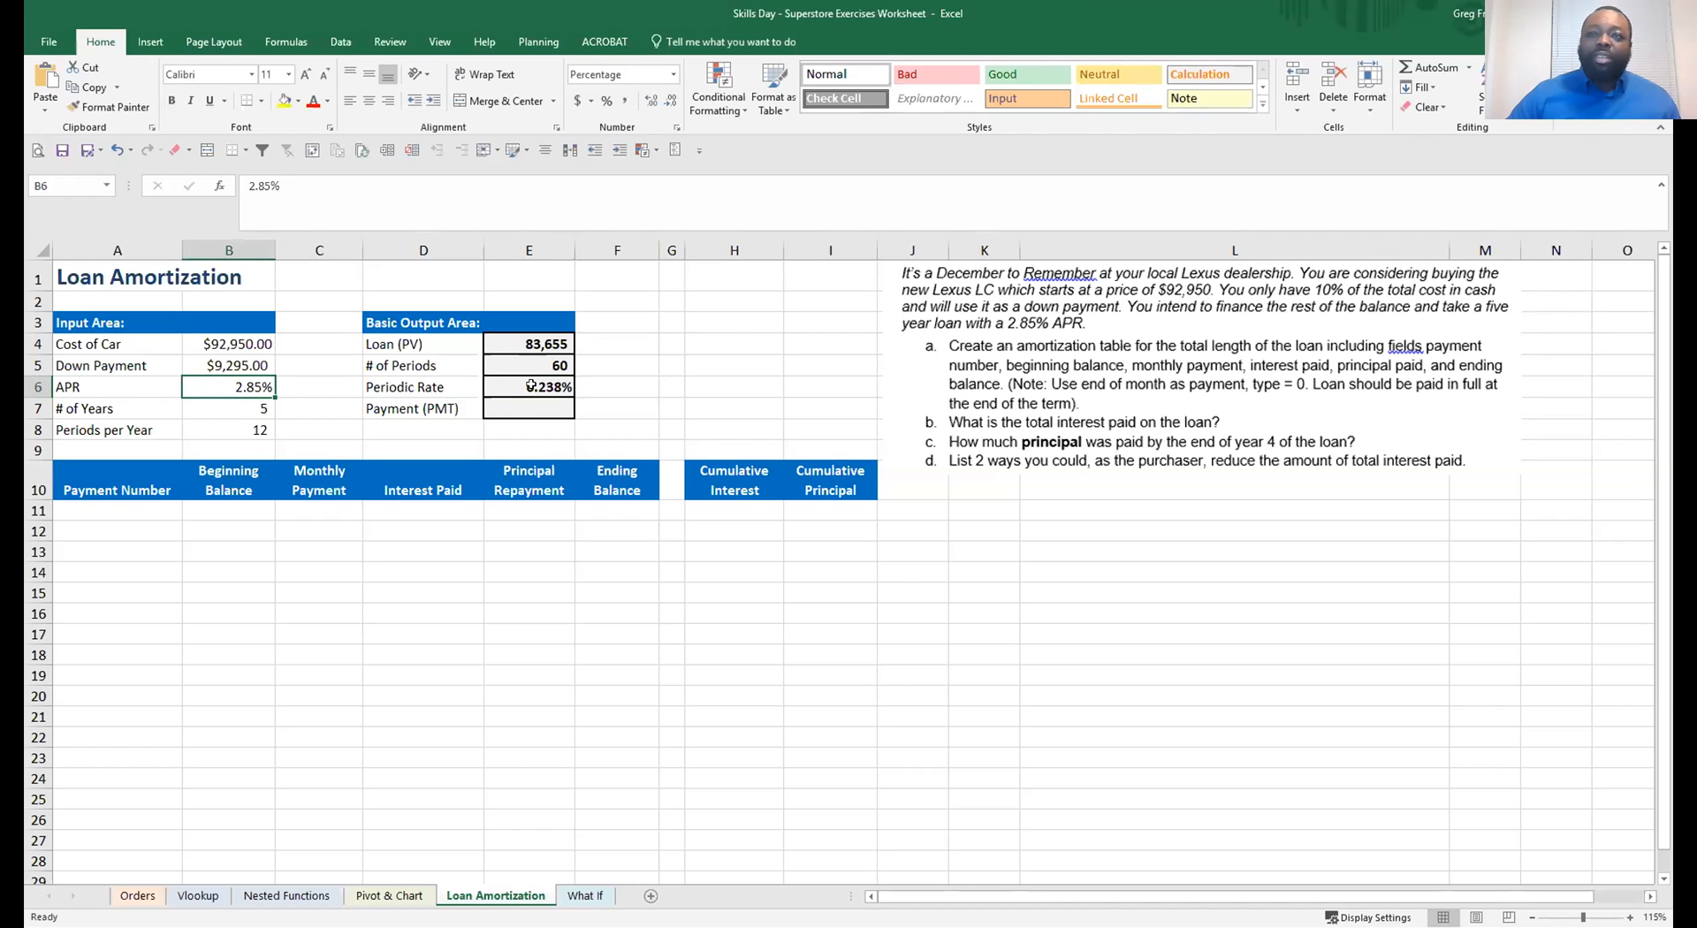
pyautogui.click(230, 431)
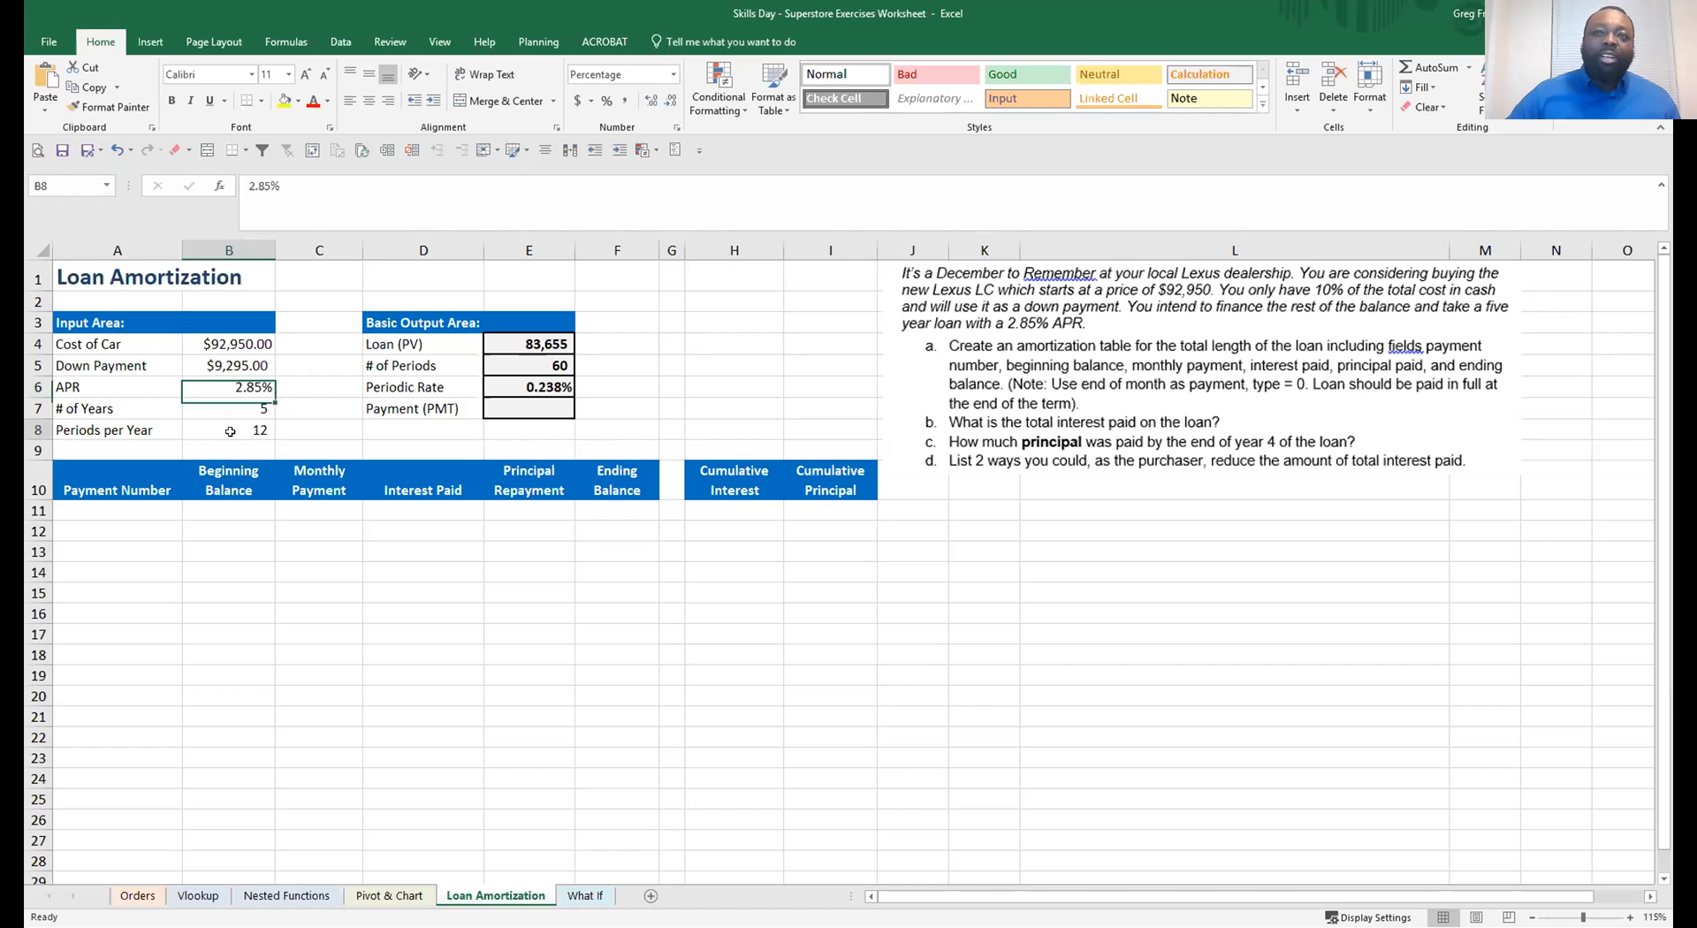
pyautogui.click(497, 385)
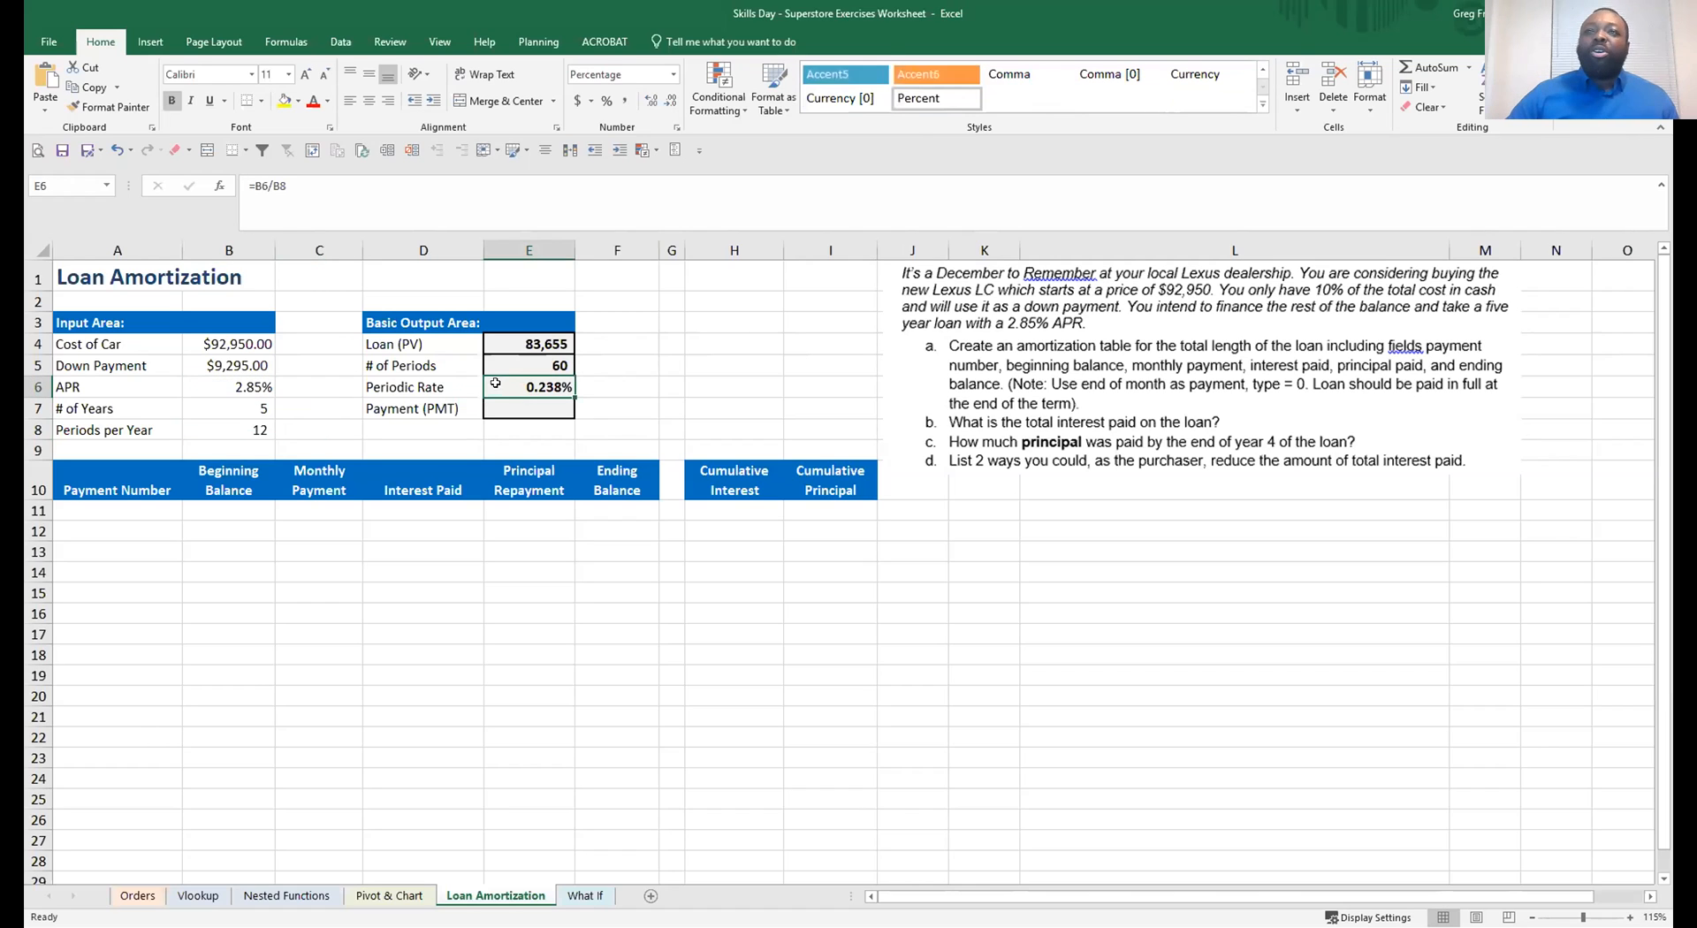
pyautogui.click(228, 388)
pyautogui.click(248, 430)
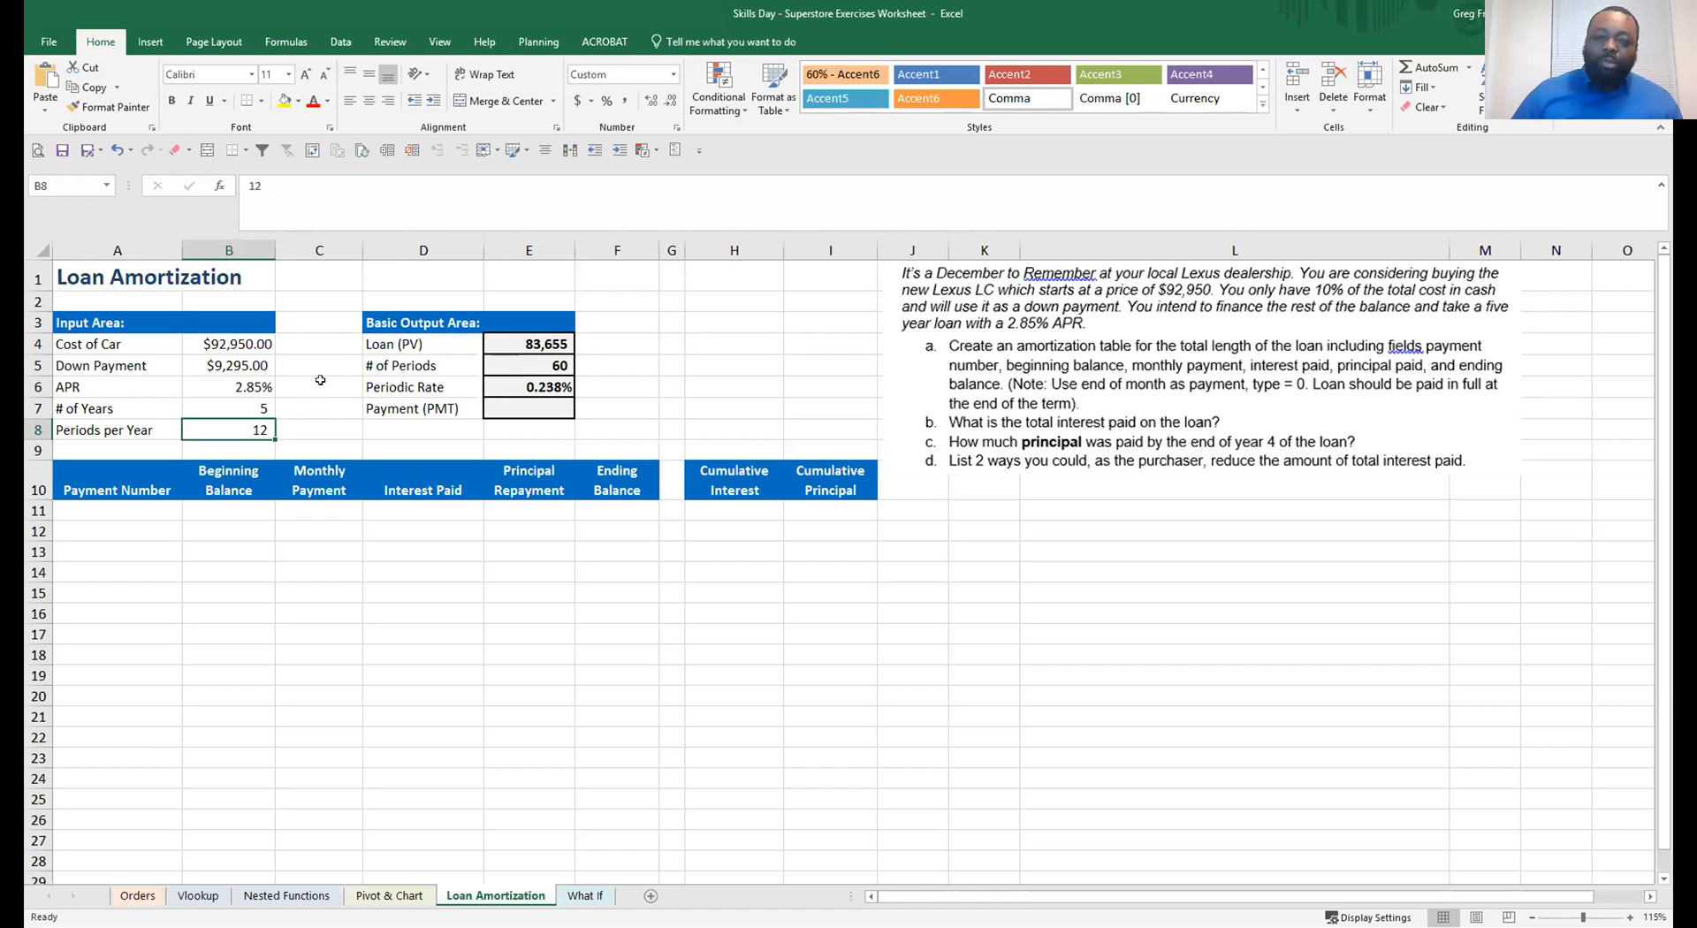
pyautogui.write('4')
pyautogui.press('Up')
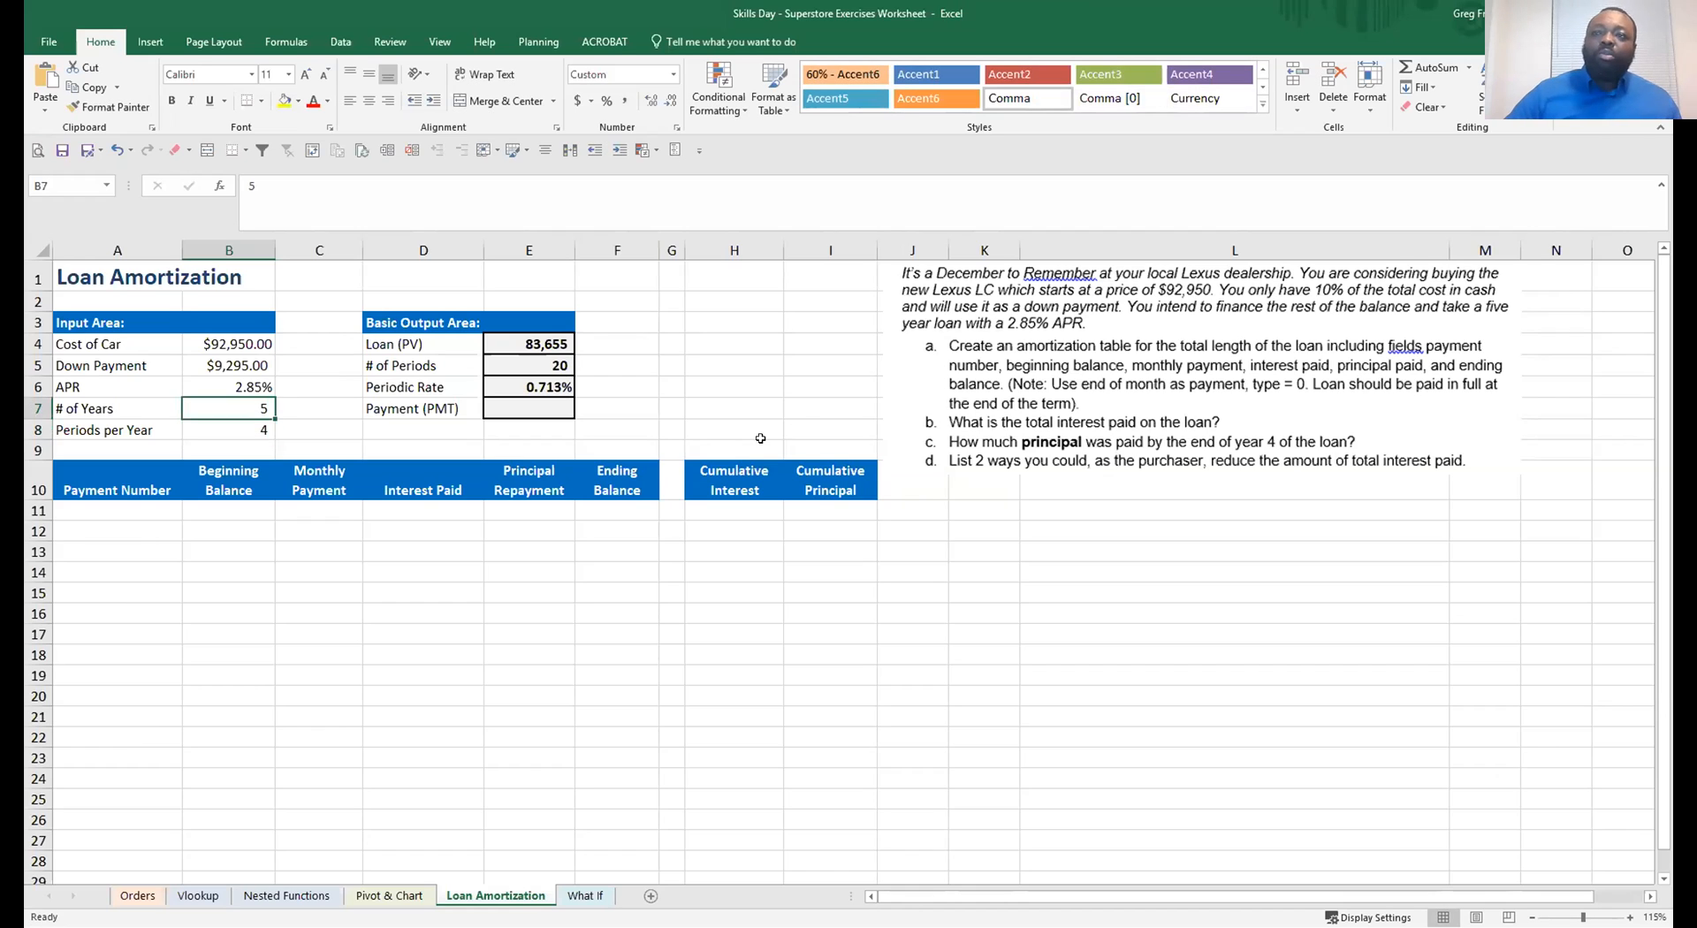
pyautogui.hotkey('ctrl', 'z')
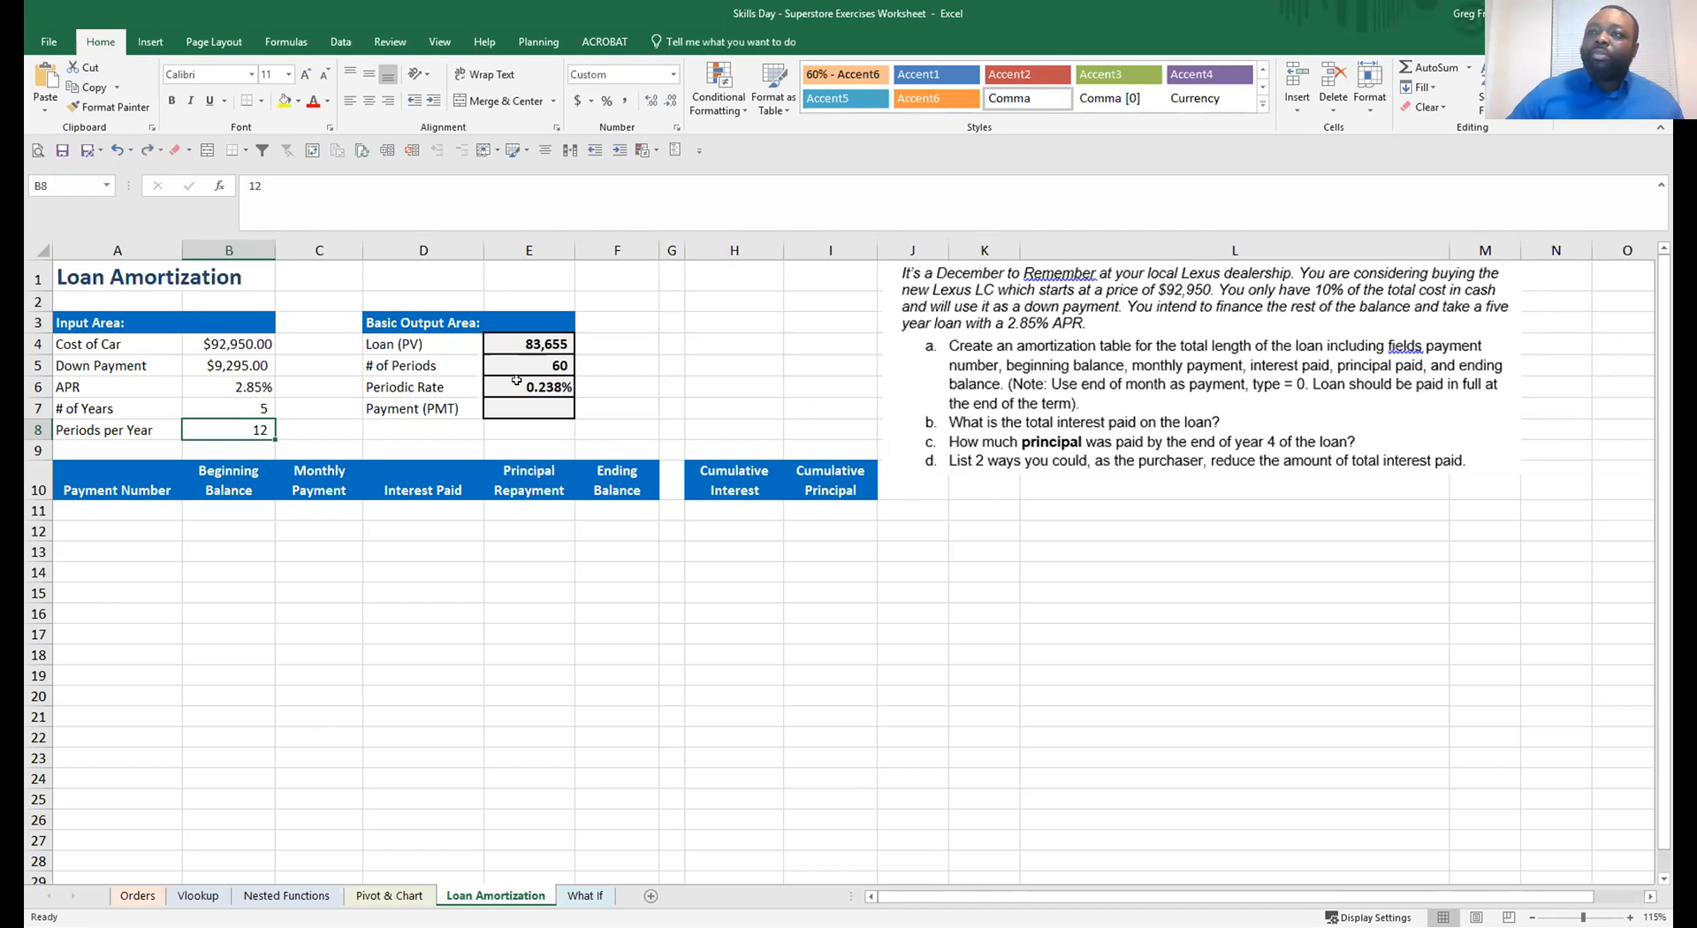
pyautogui.click(530, 406)
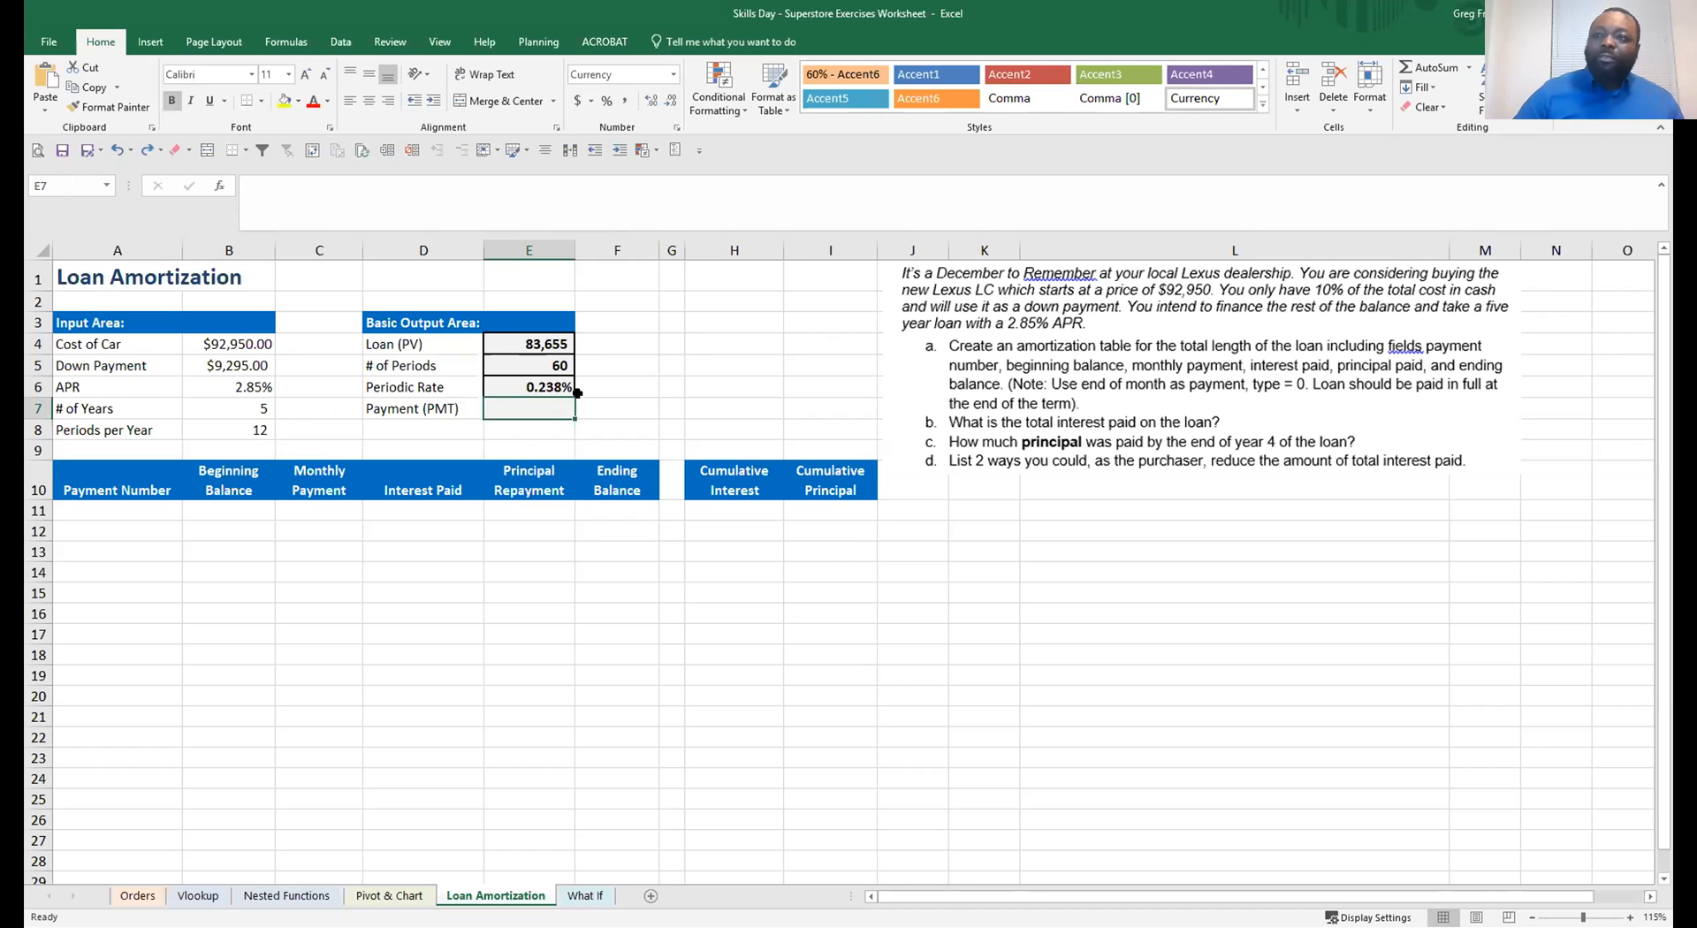
pyautogui.write('=')
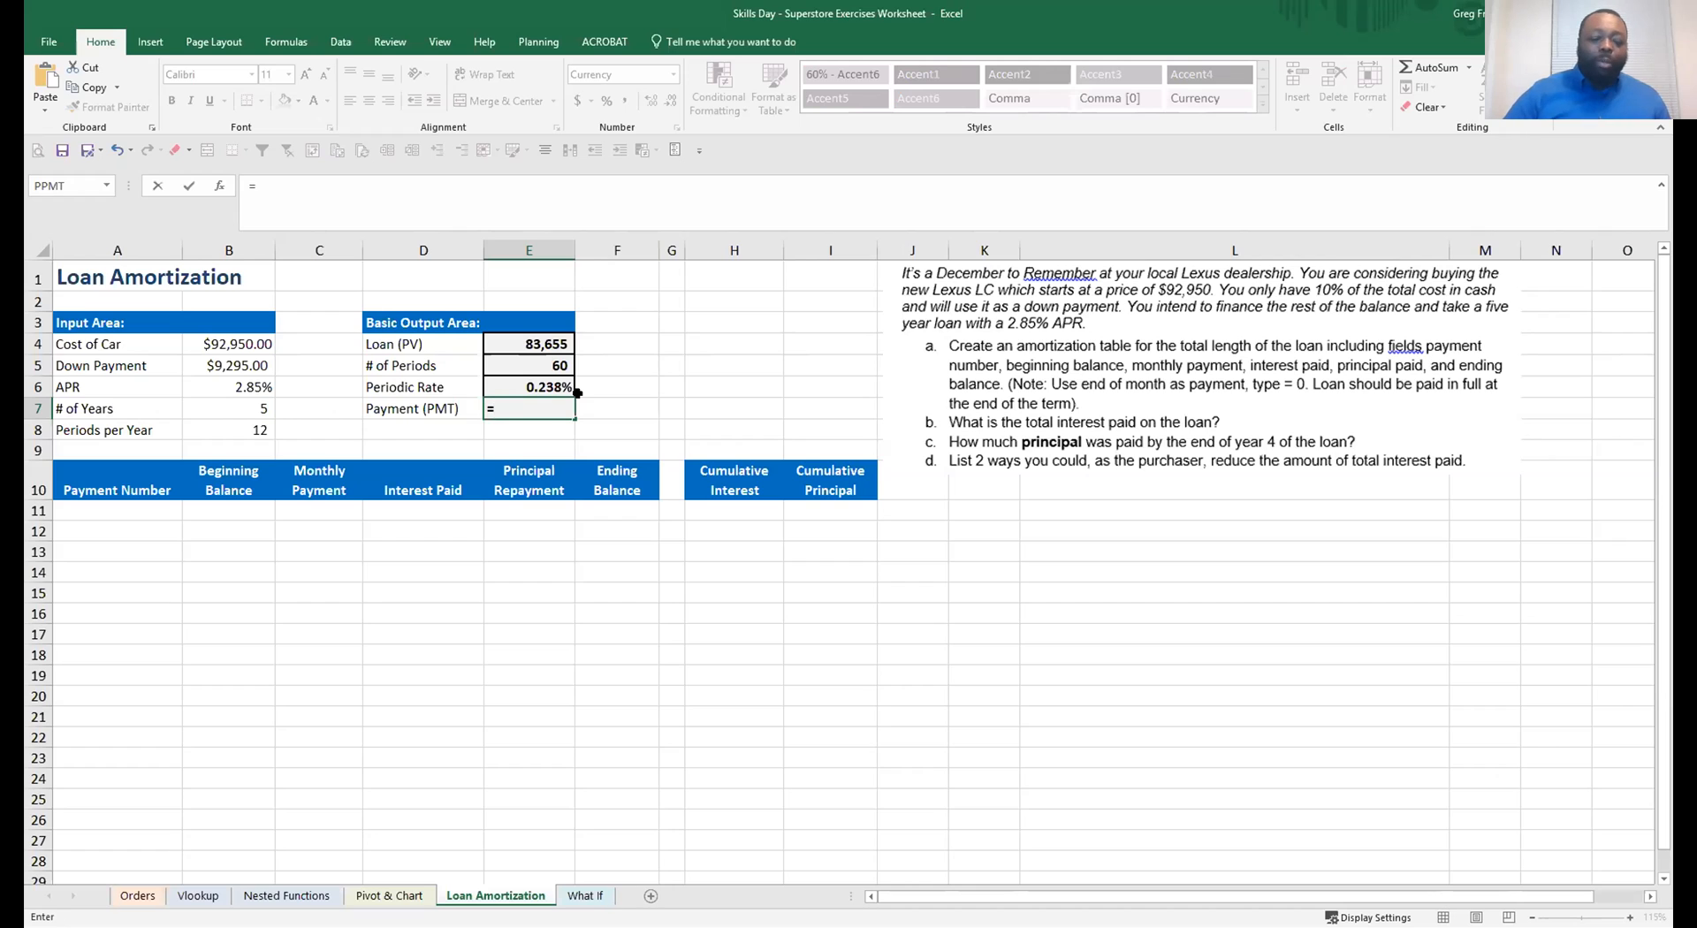
pyautogui.write('p')
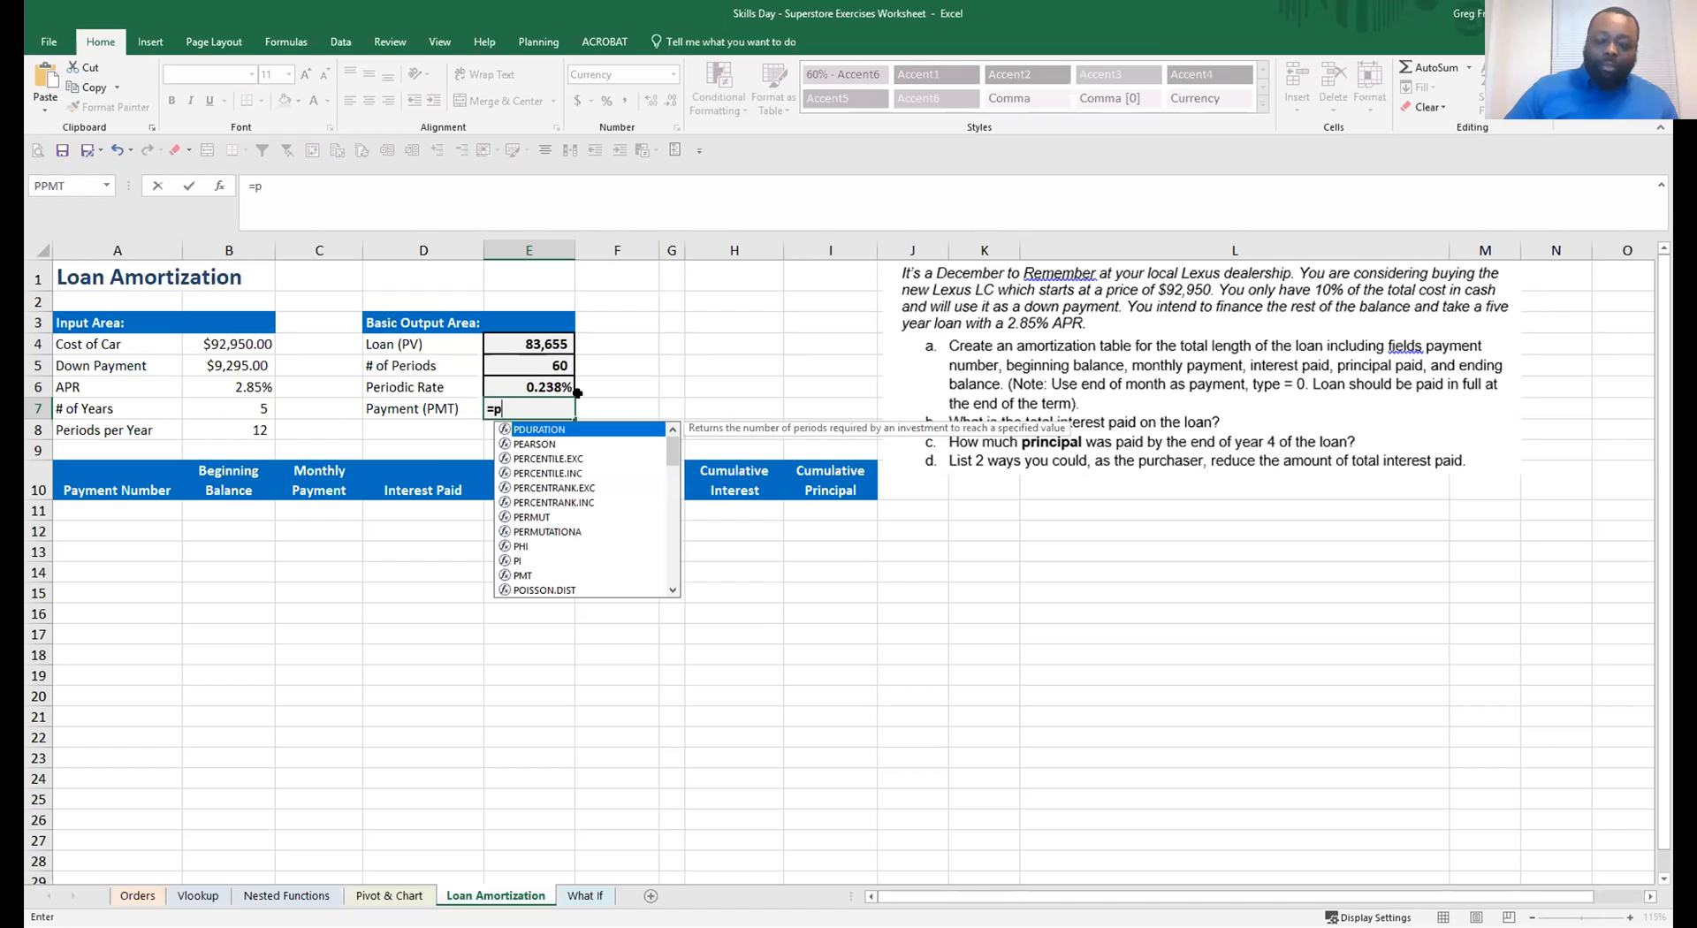
pyautogui.press('Escape')
pyautogui.press('Escape')
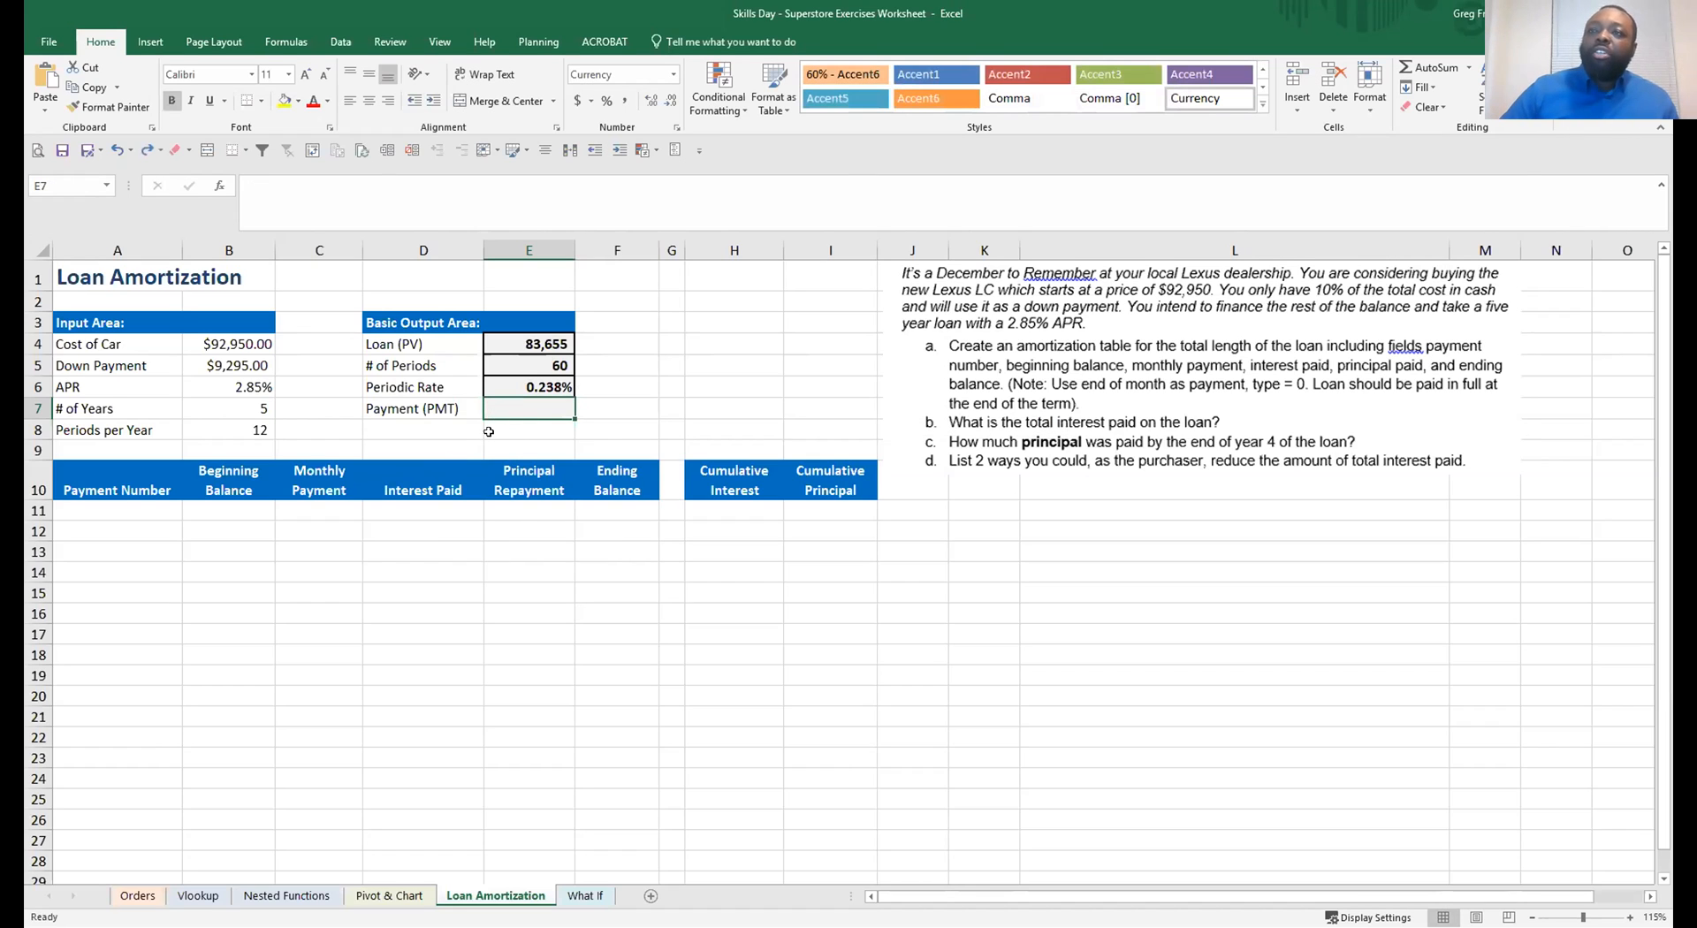
# Search the function library for "payment" and insert the PMT function in the Payment cell E7
pyautogui.click(221, 186)
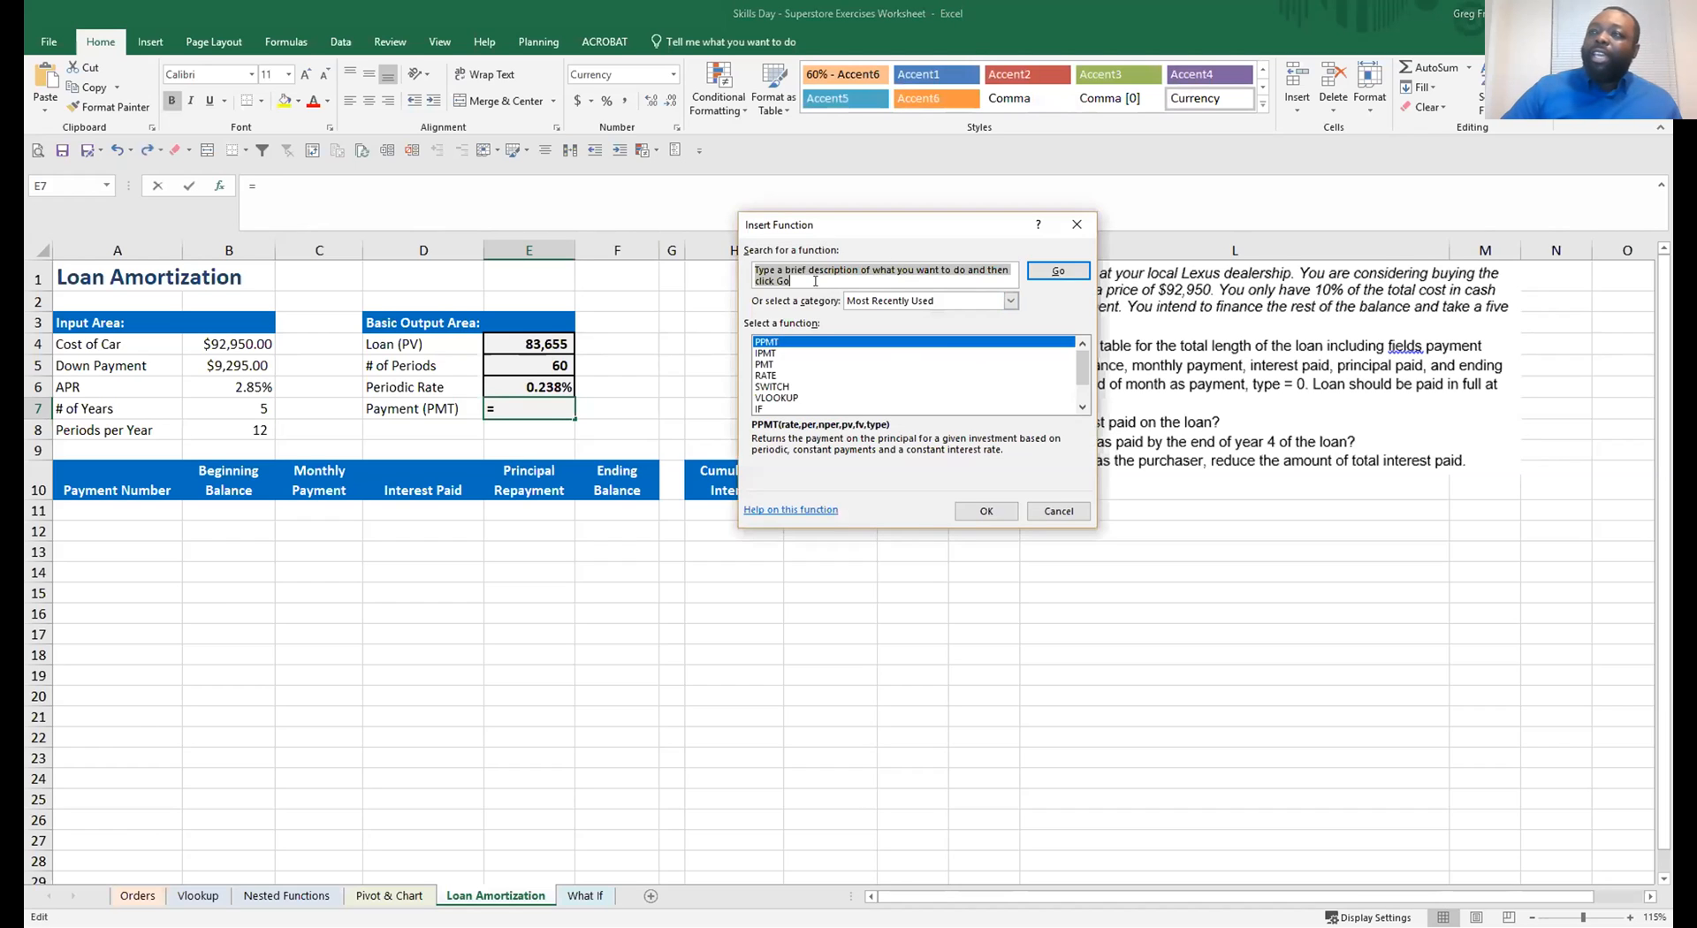
pyautogui.write('p')
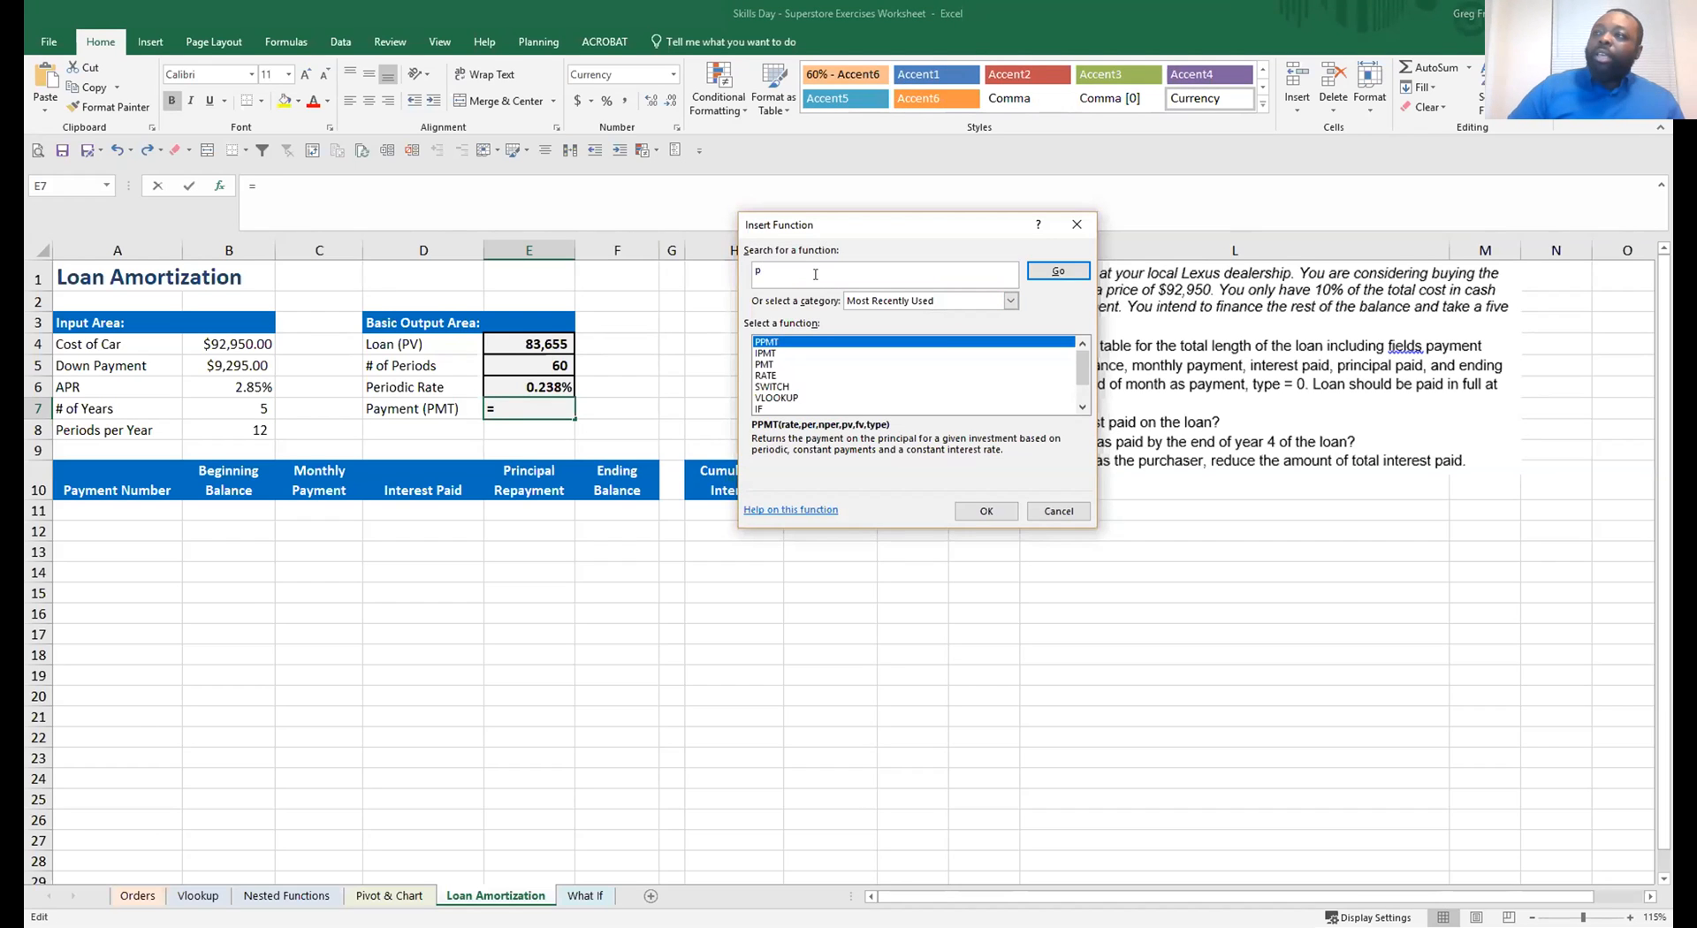
pyautogui.press('BackSpace')
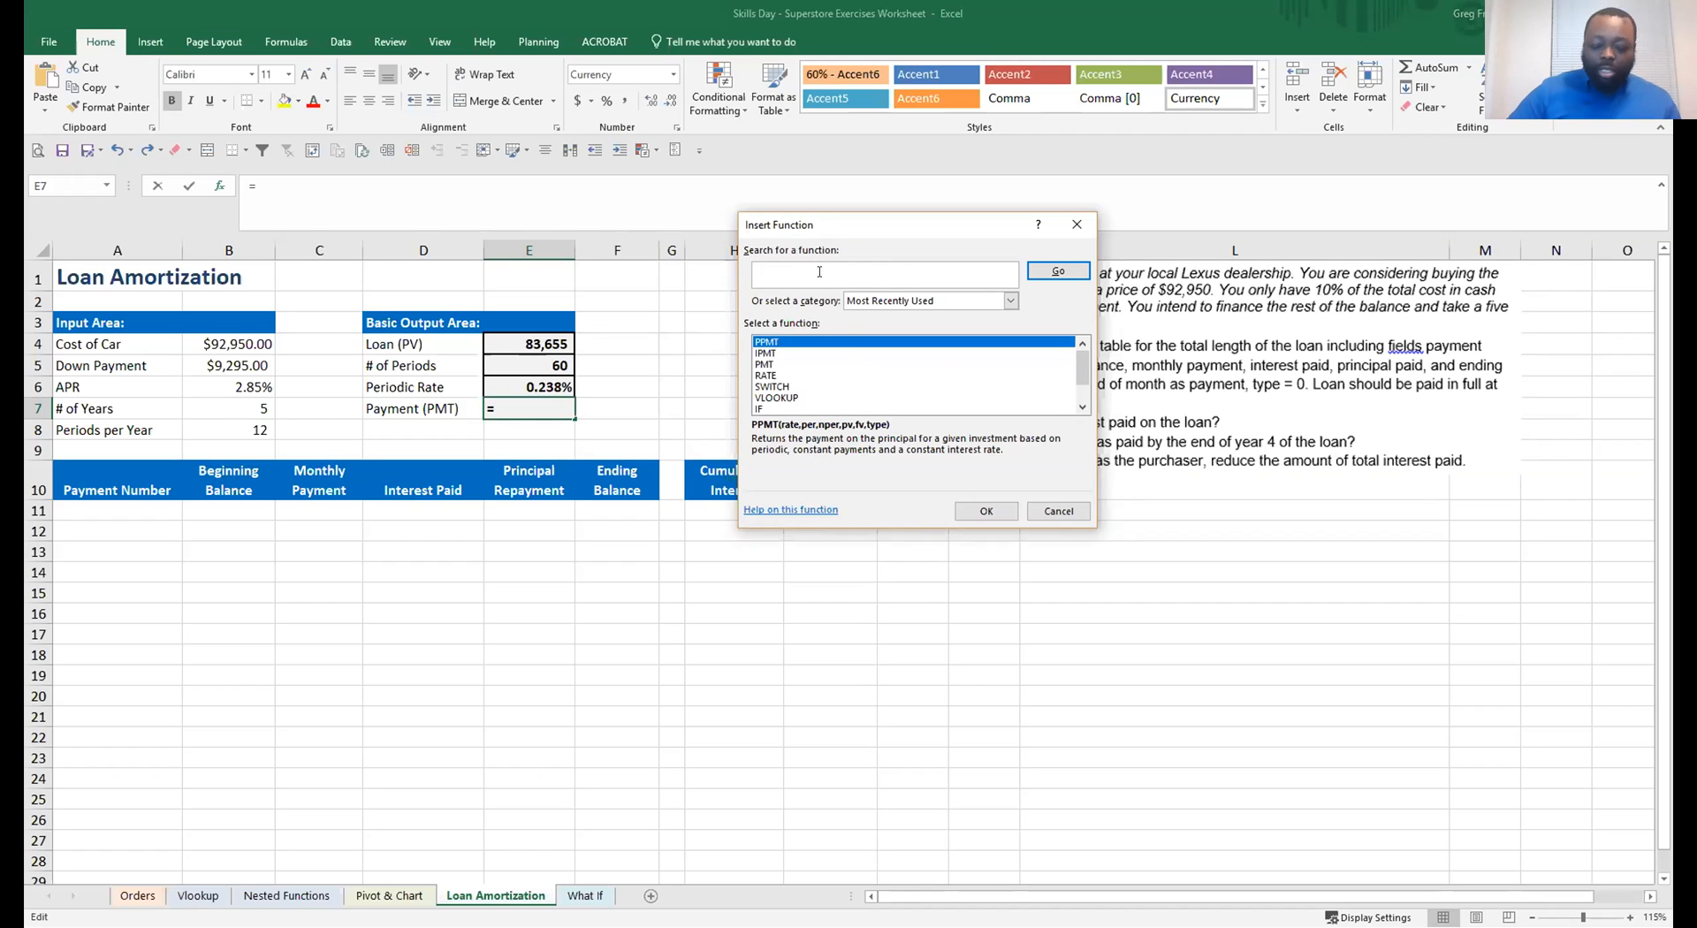
pyautogui.write('pay')
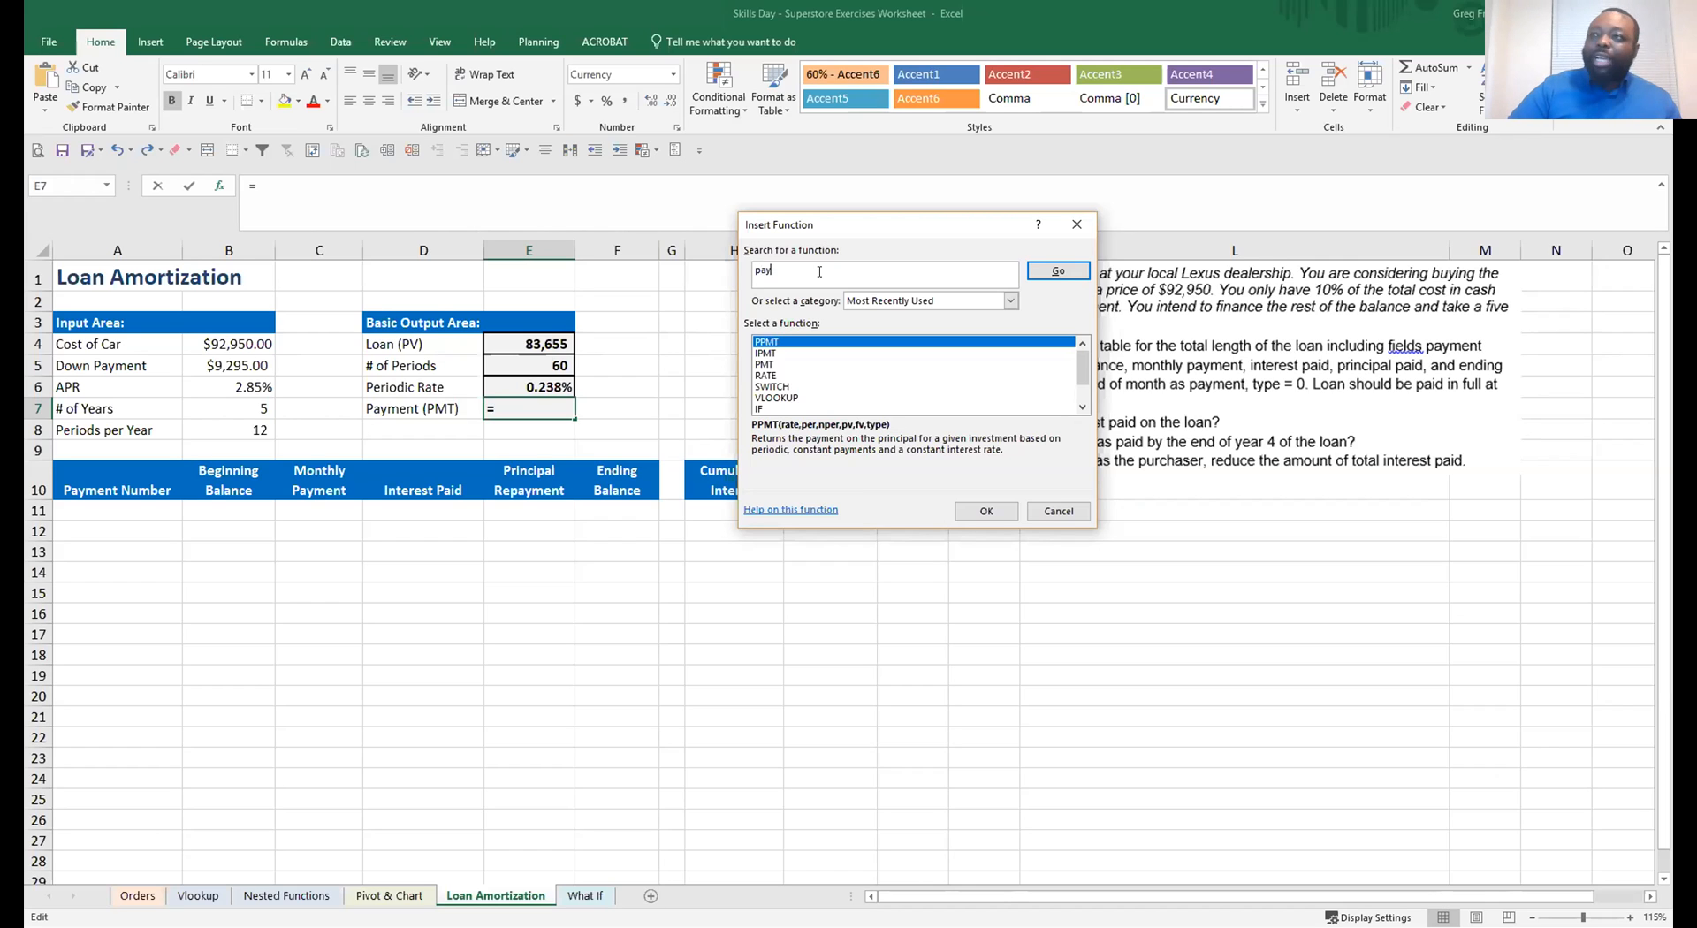
pyautogui.write('ment')
pyautogui.press('Return')
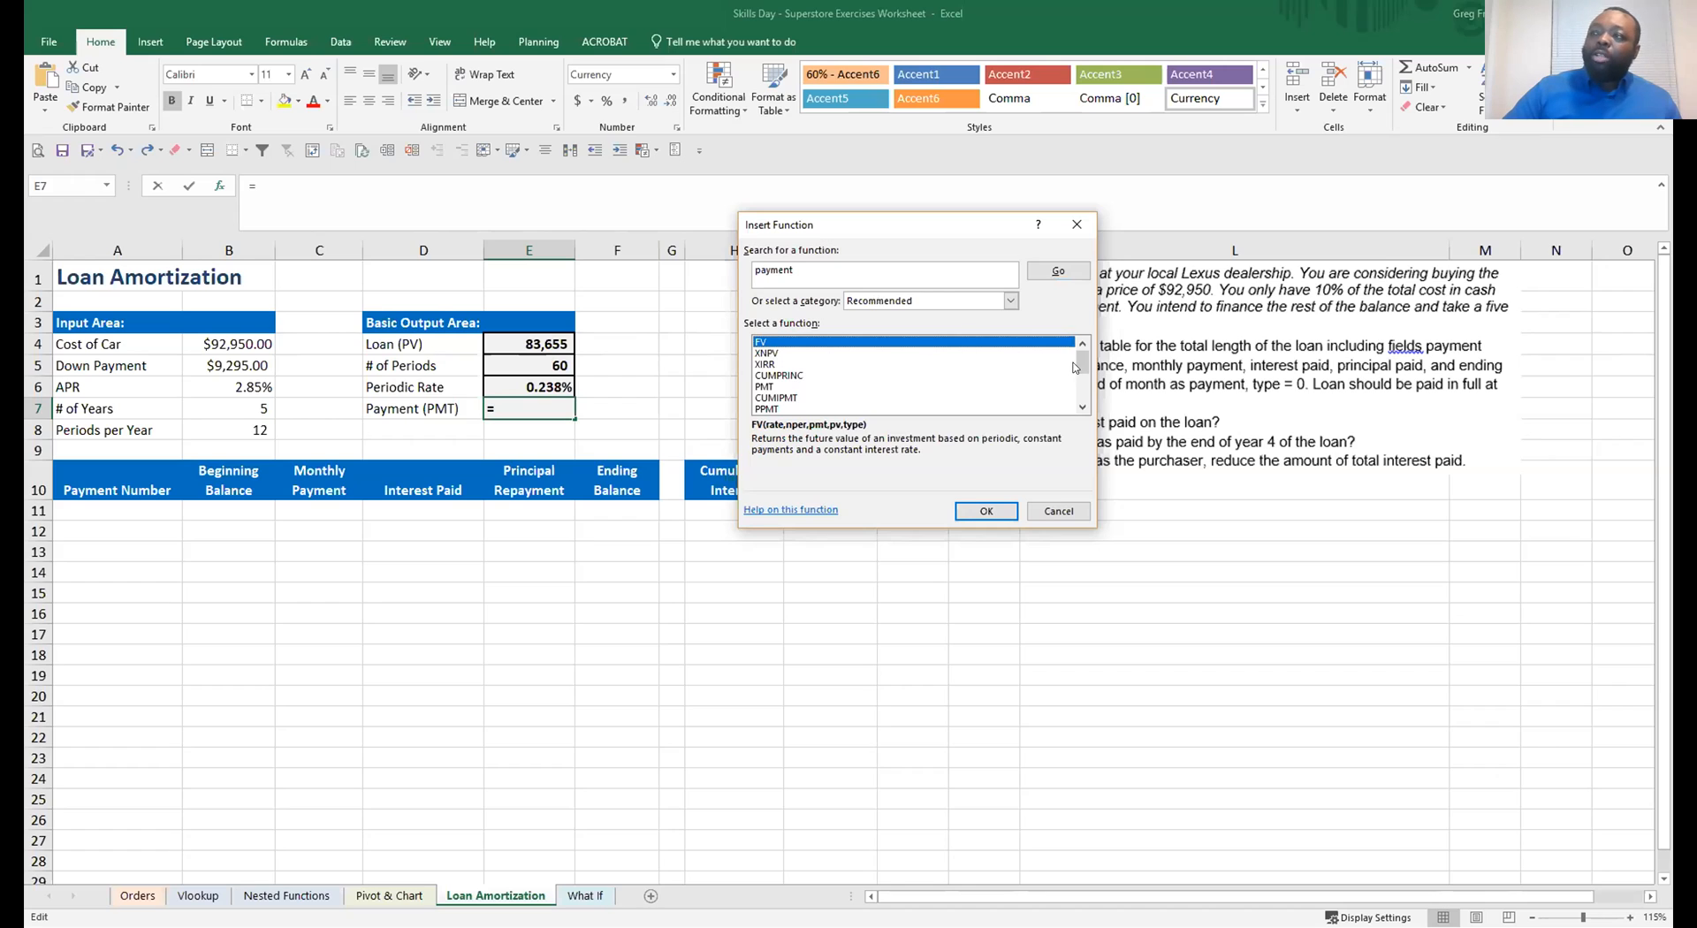
pyautogui.click(767, 390)
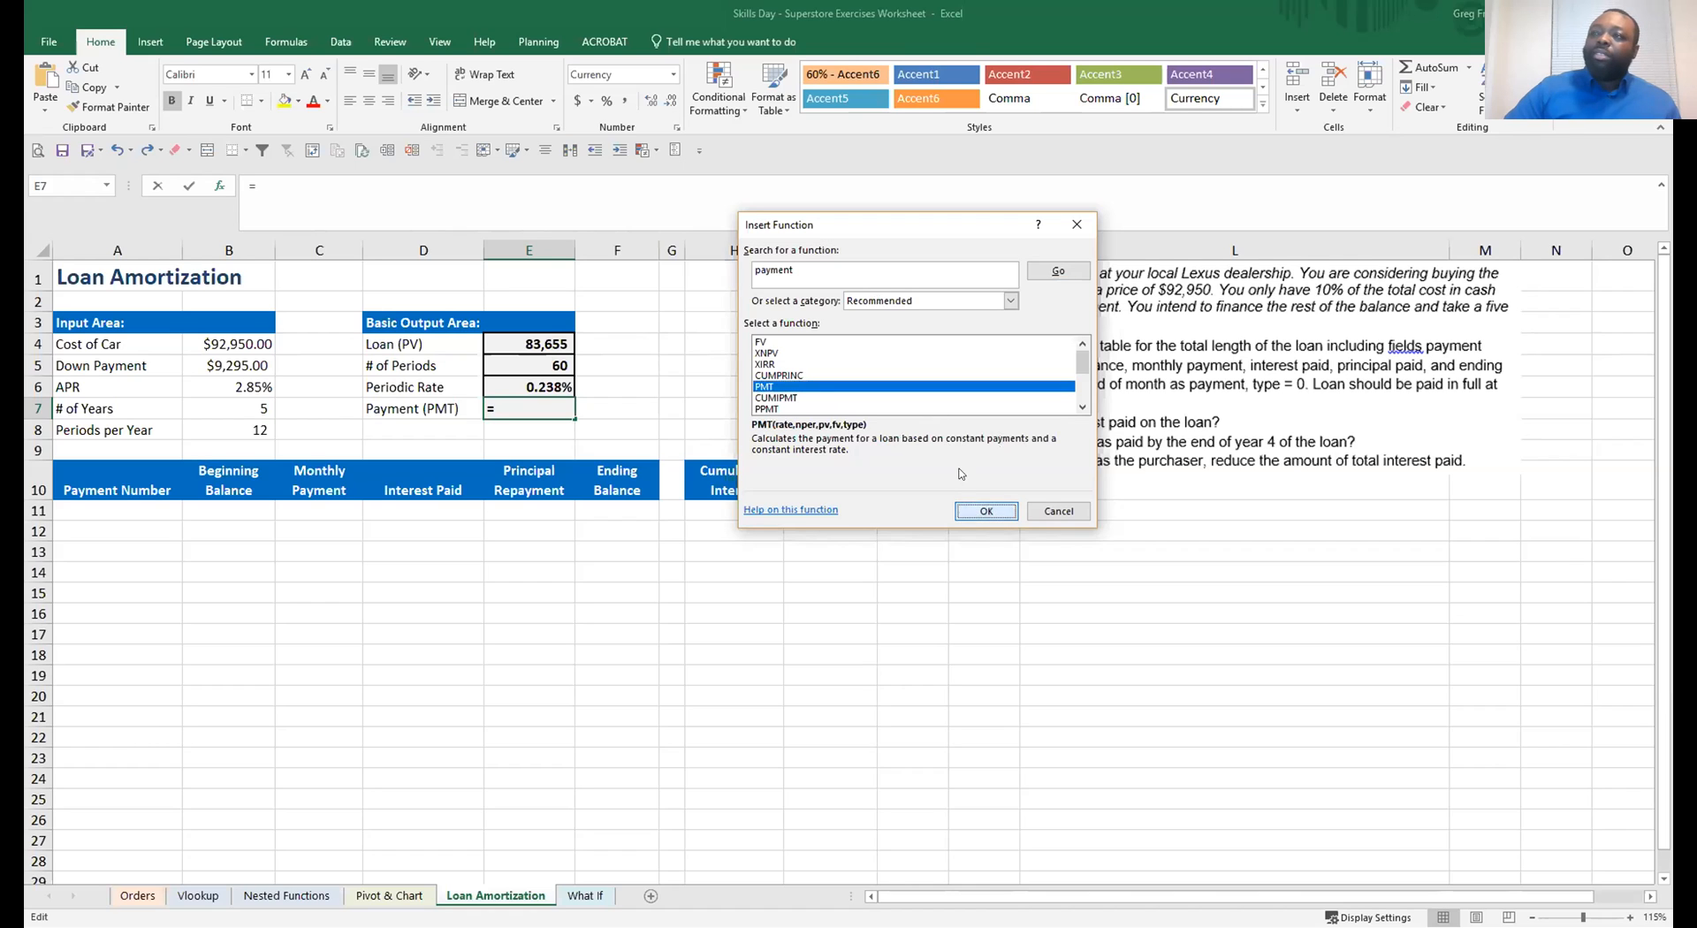
pyautogui.click(979, 512)
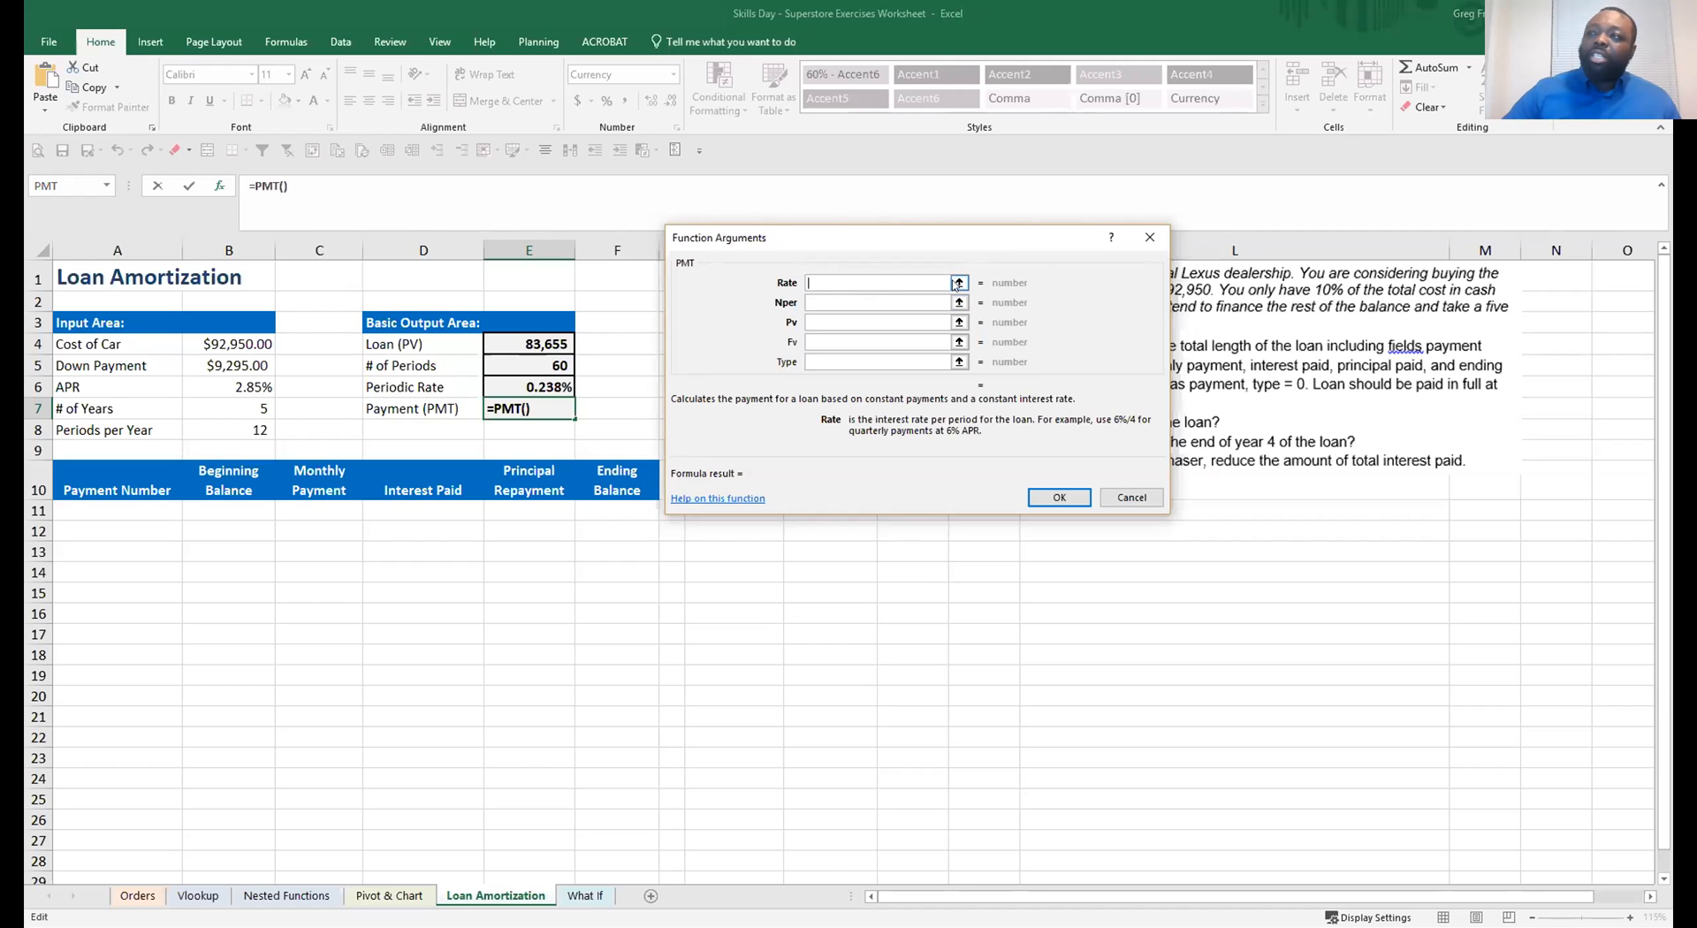
# Set the PMT arguments to Rate E6, Nper E5 and Pv E4, leave Fv and Type empty, and insert the formula
pyautogui.click(528, 390)
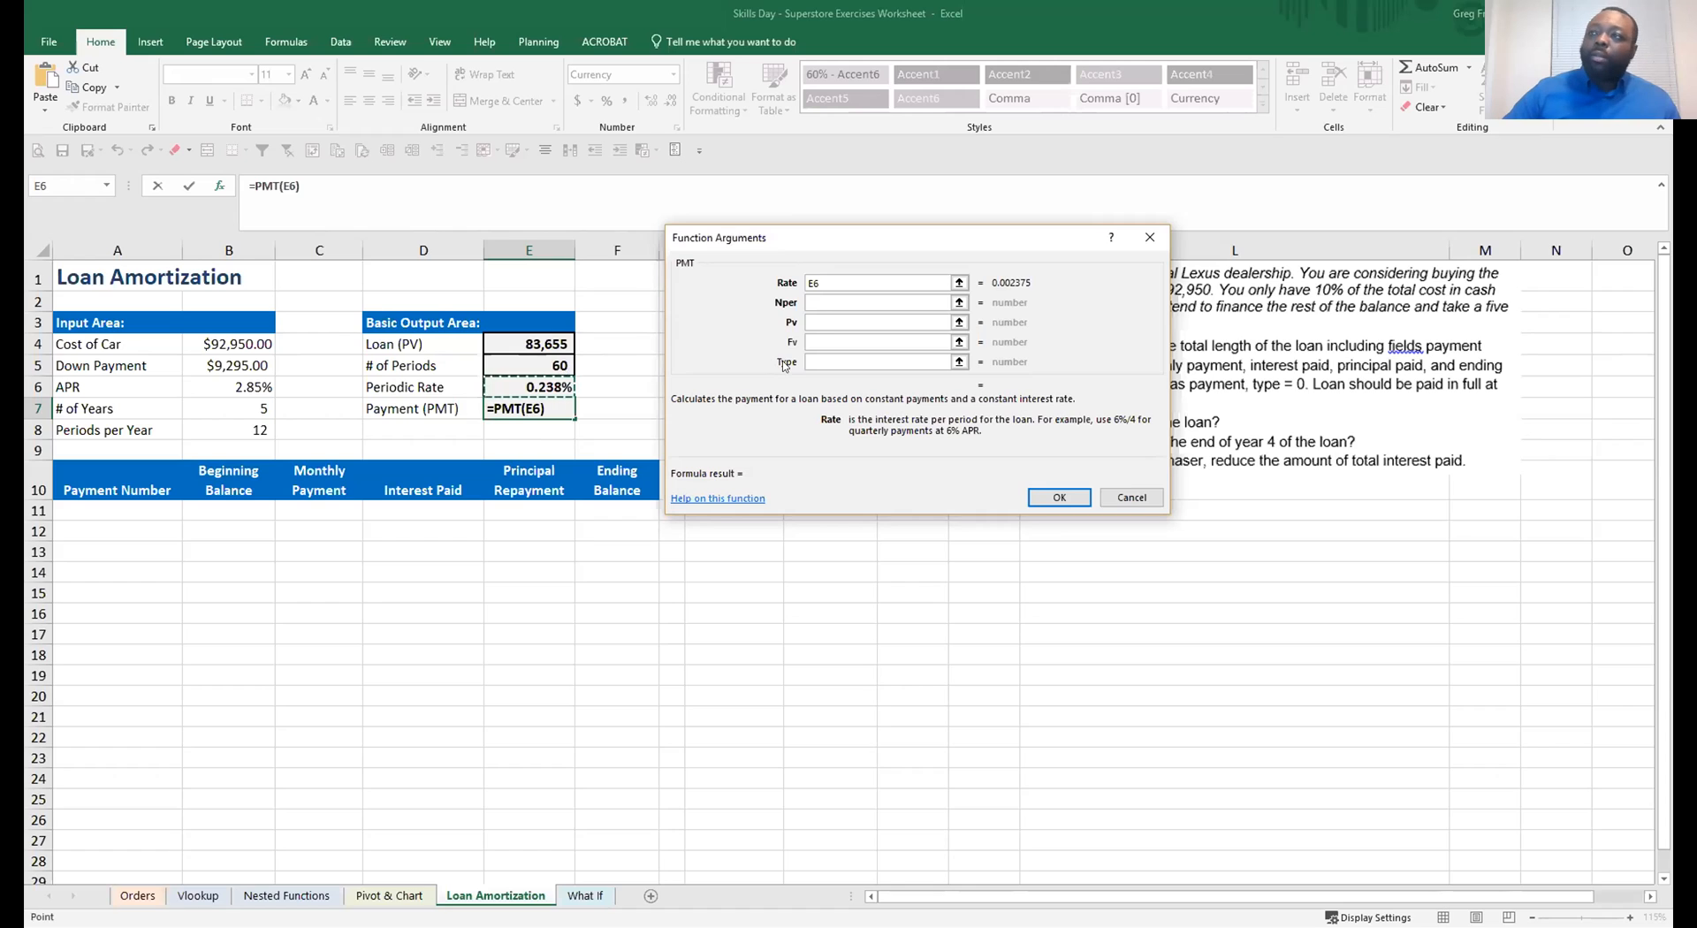
pyautogui.click(815, 299)
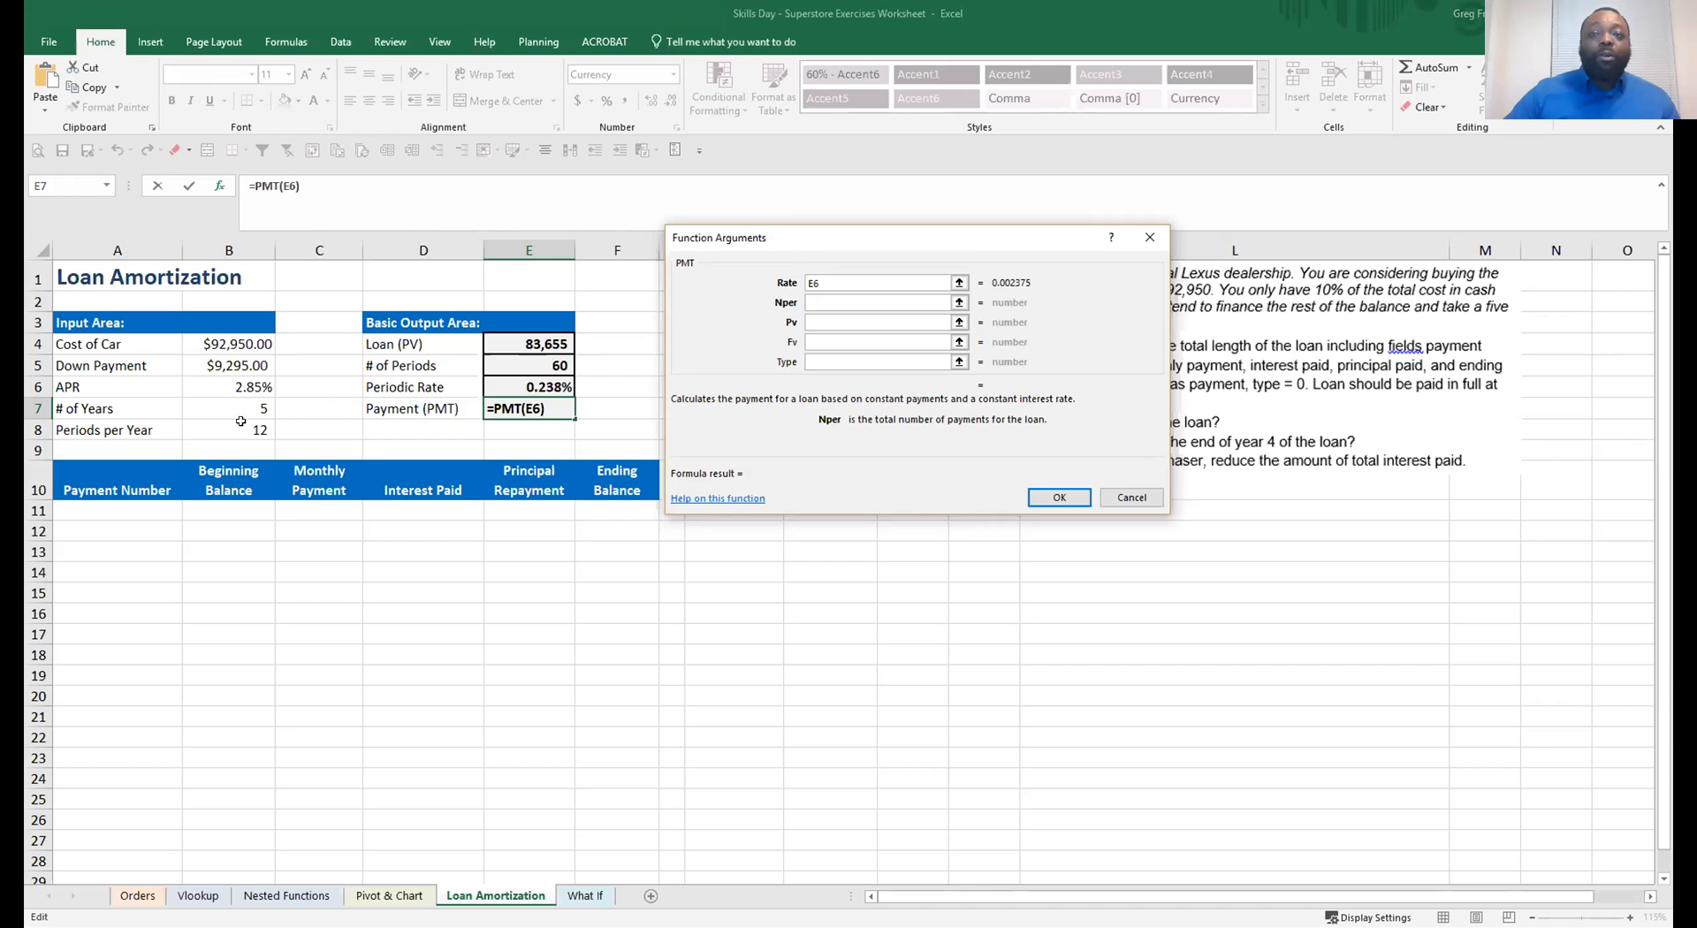
pyautogui.click(551, 364)
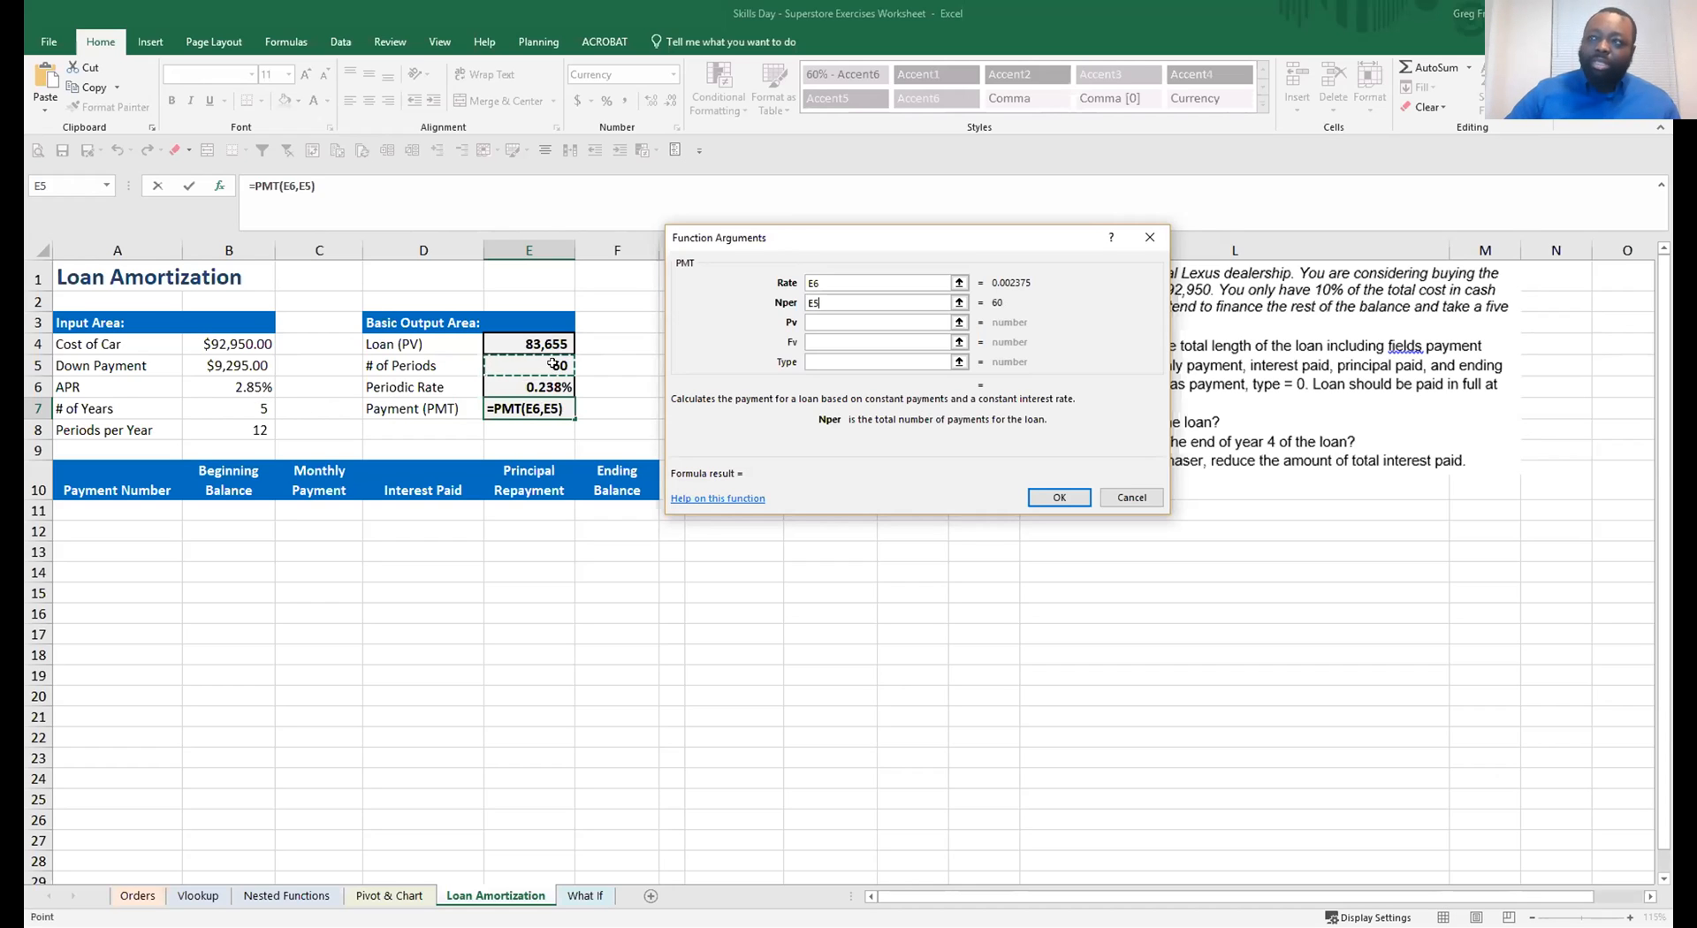
pyautogui.click(808, 322)
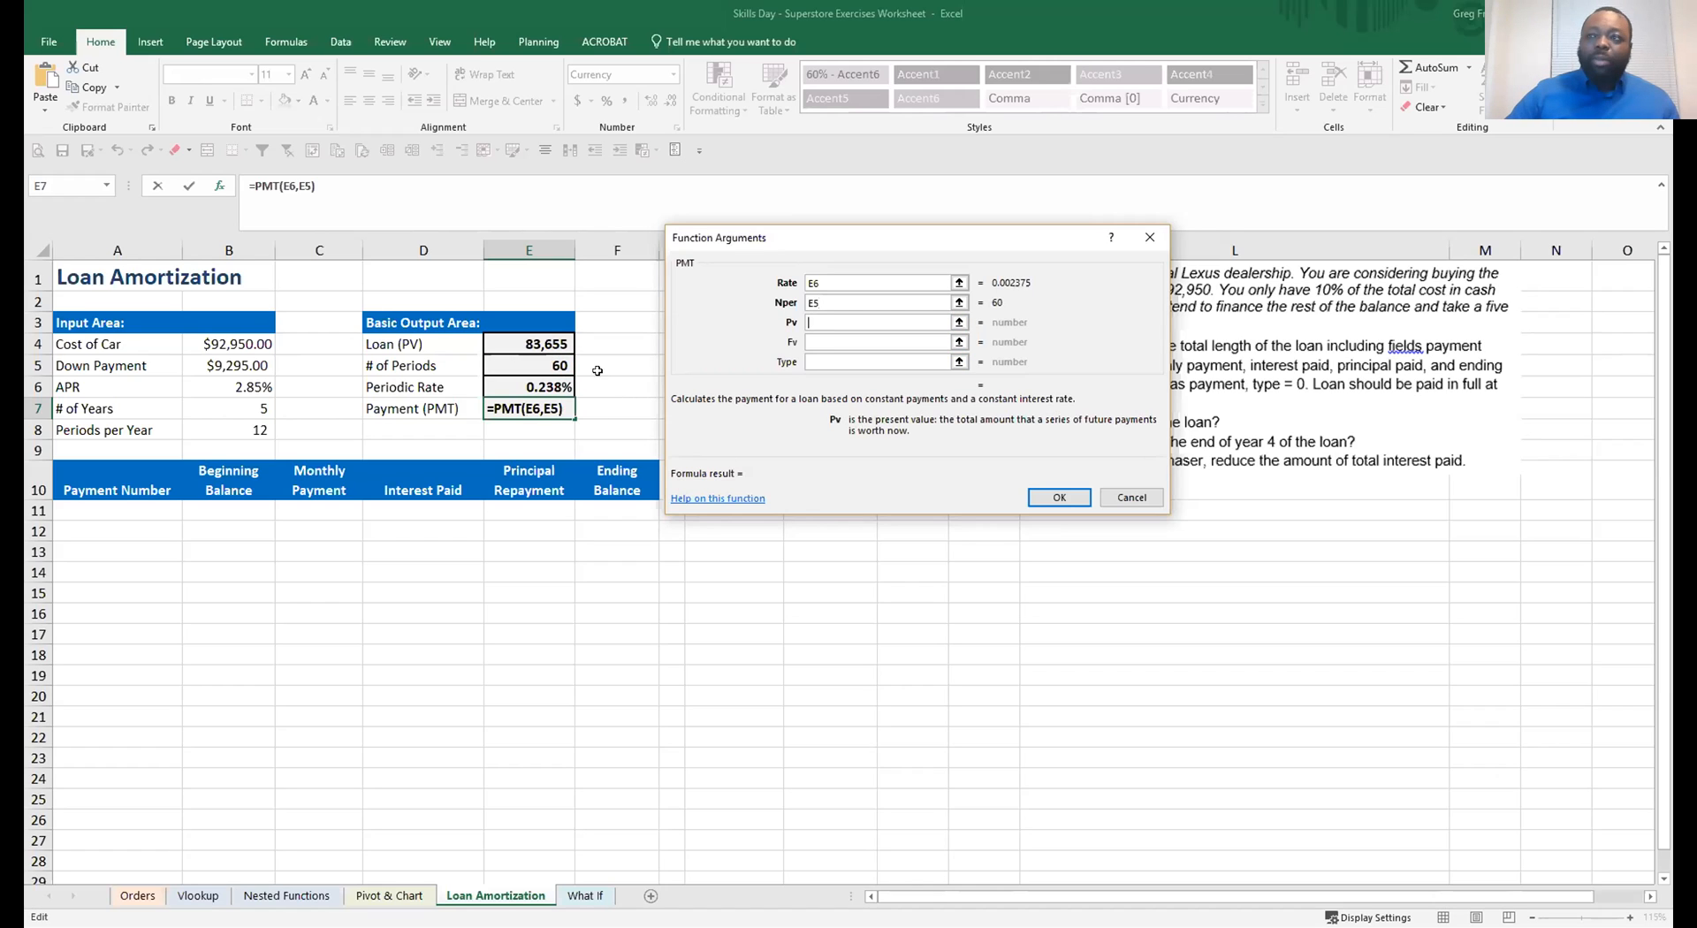
pyautogui.click(555, 345)
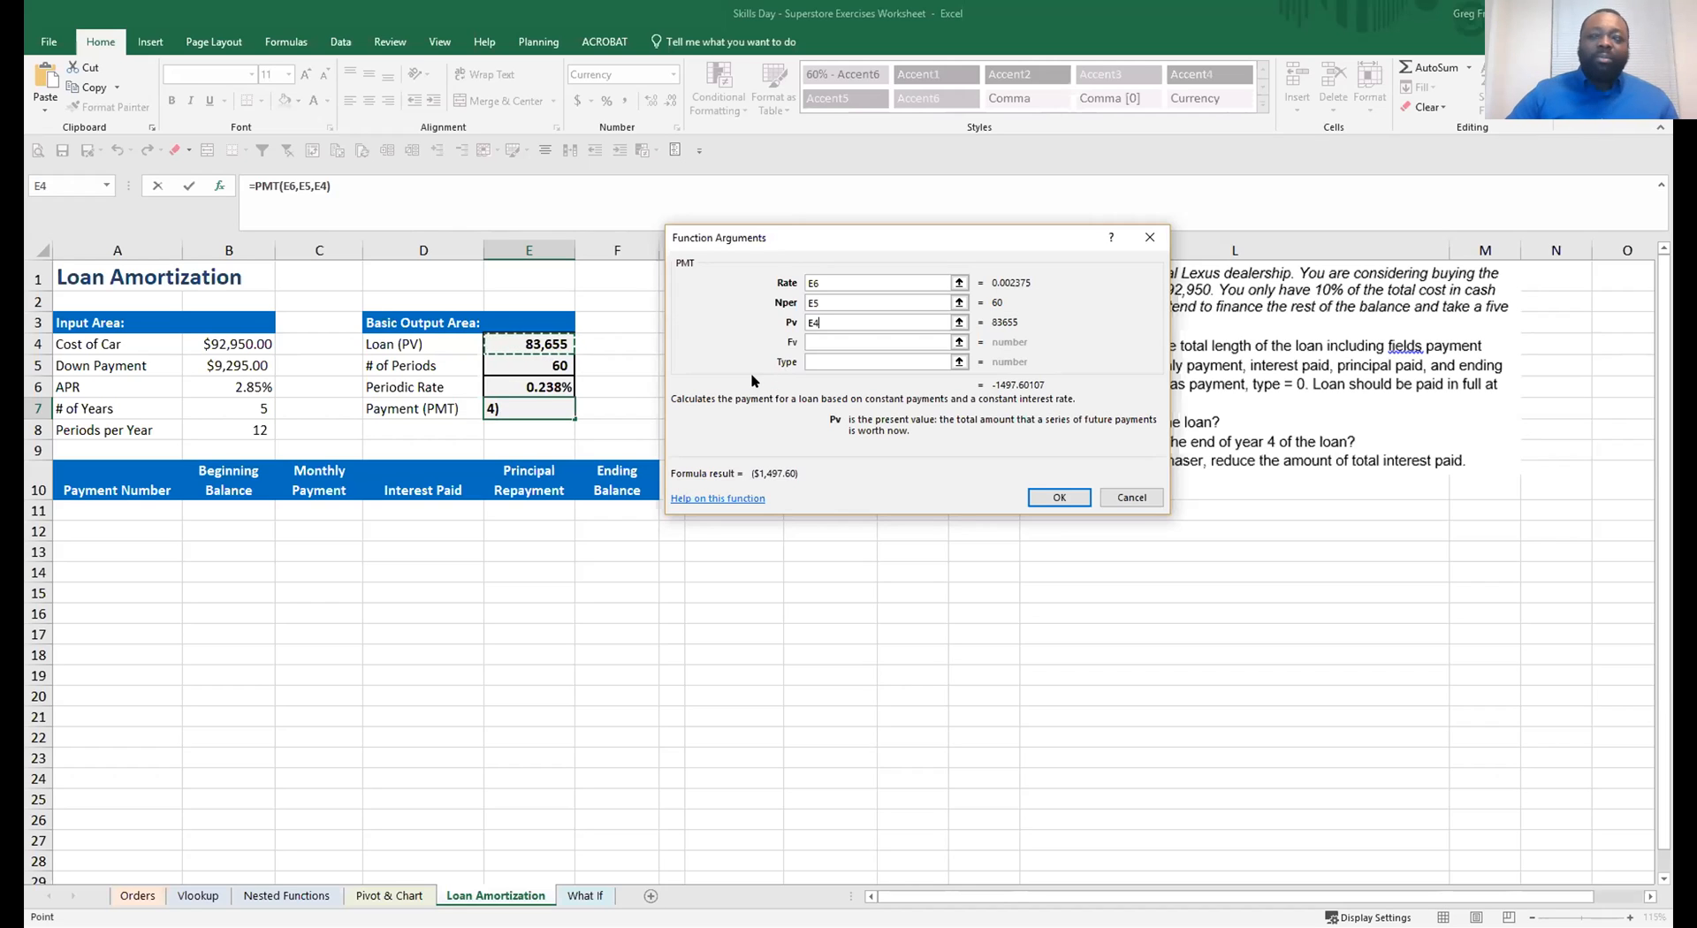
pyautogui.click(809, 360)
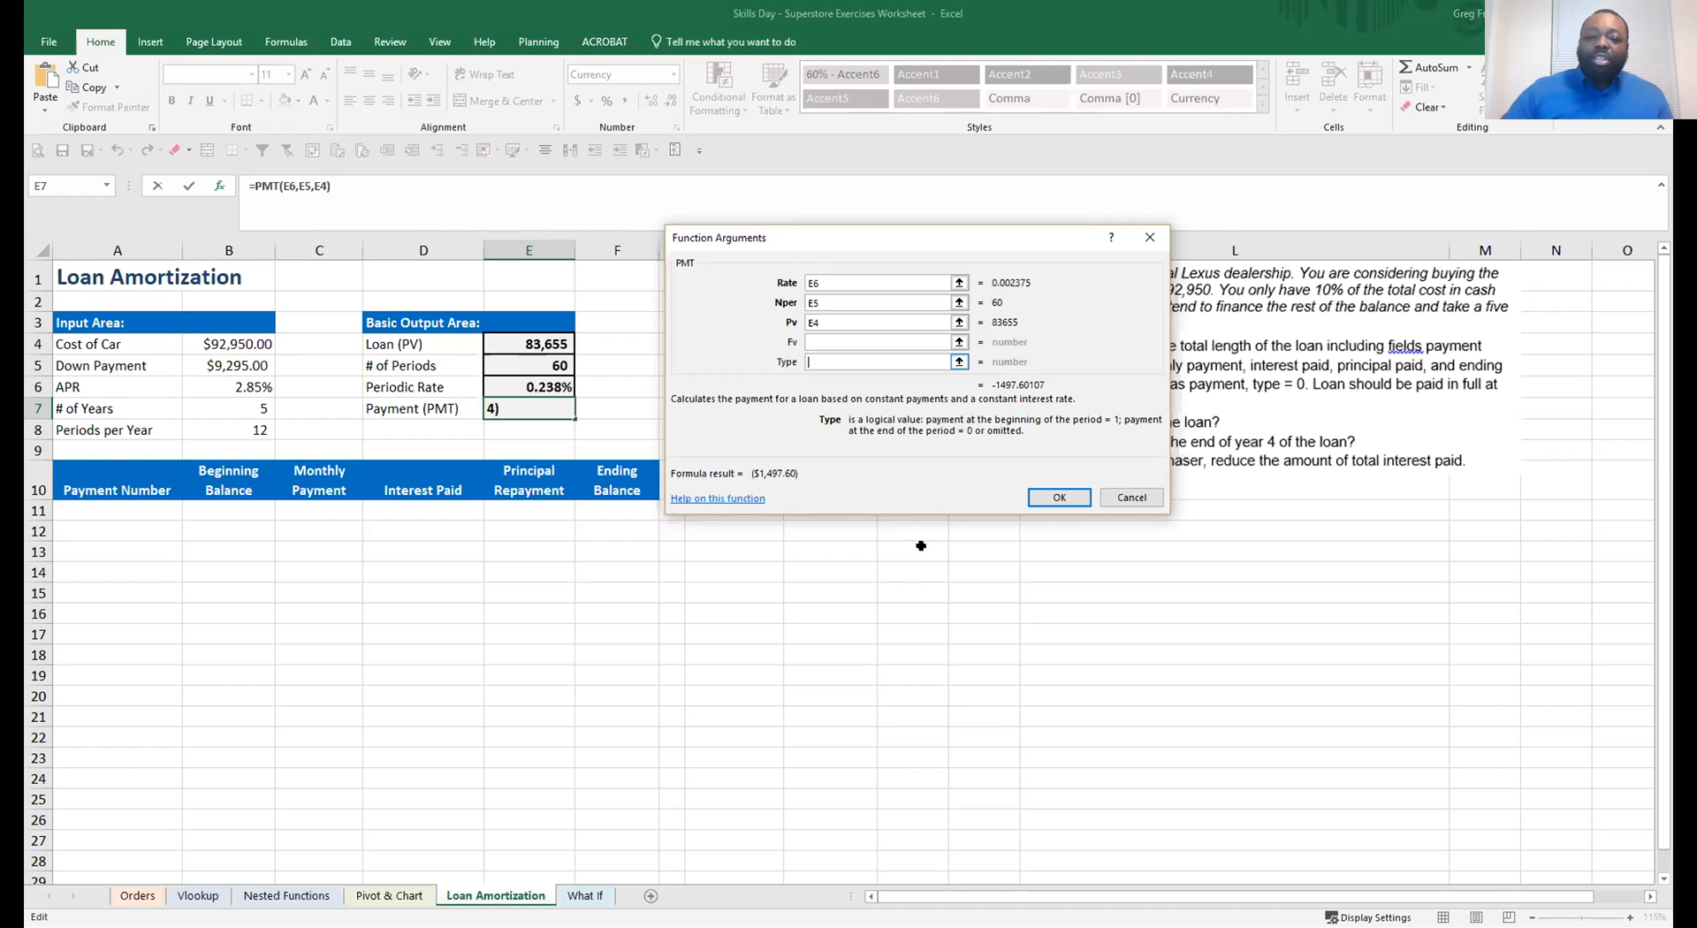
pyautogui.click(1058, 497)
# Recheck the PMT arguments in E7, and add 0 as the formula's fourth argument, =PMT(E6,E5,E4,0)
pyautogui.click(219, 185)
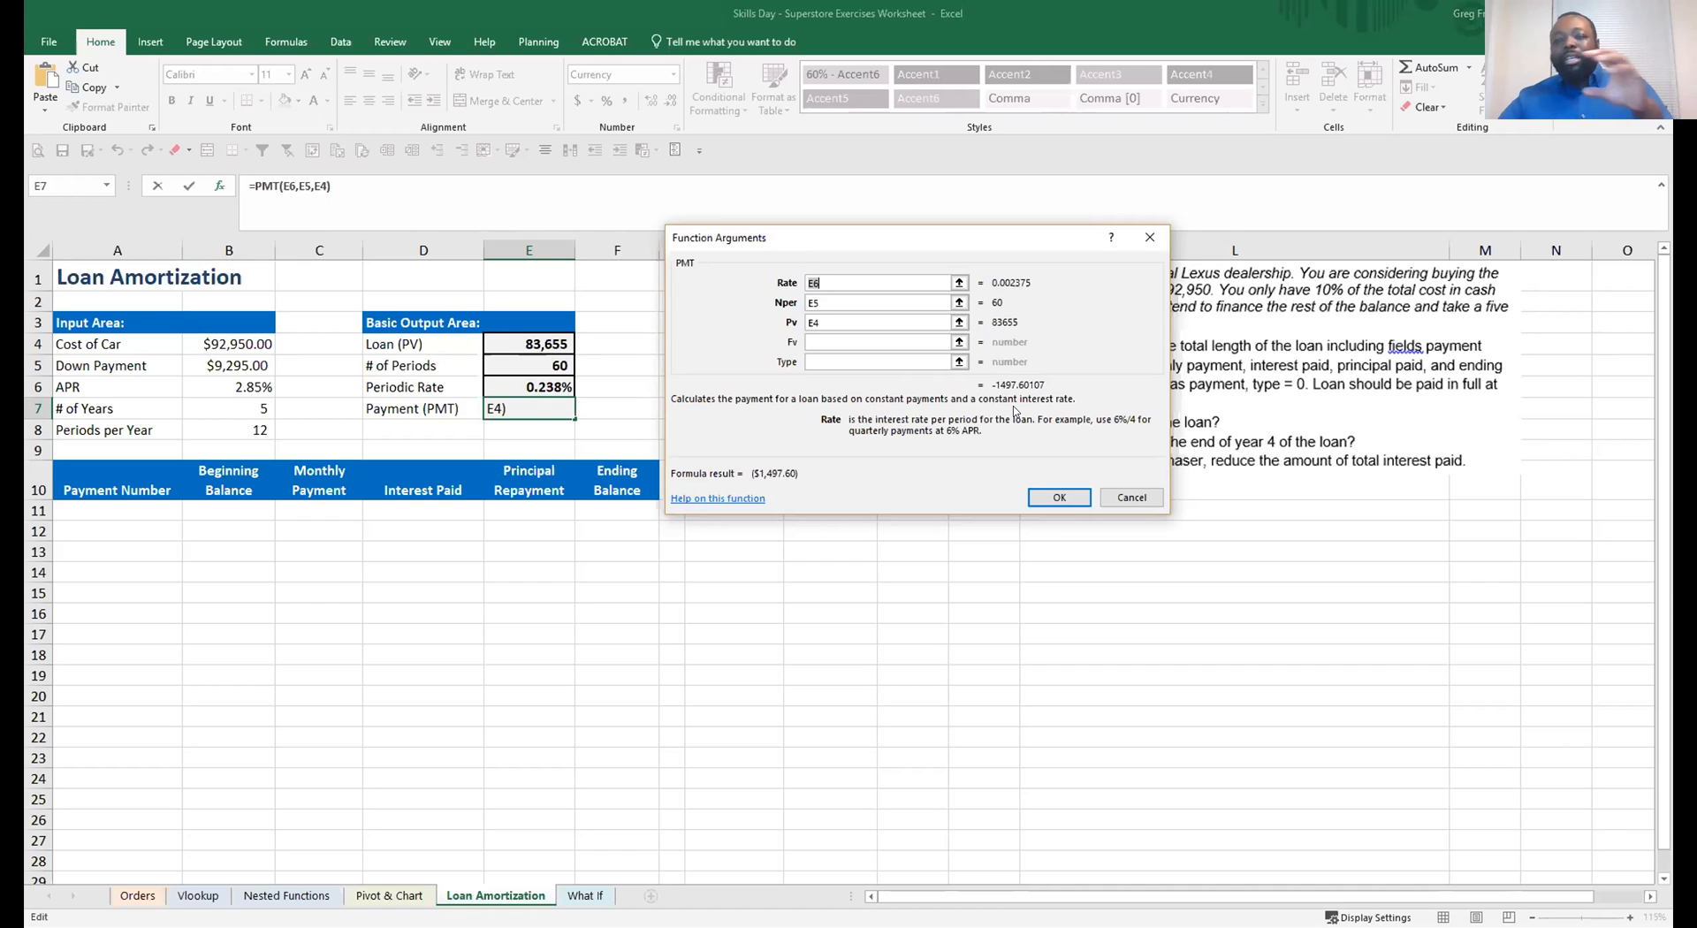
pyautogui.click(1053, 498)
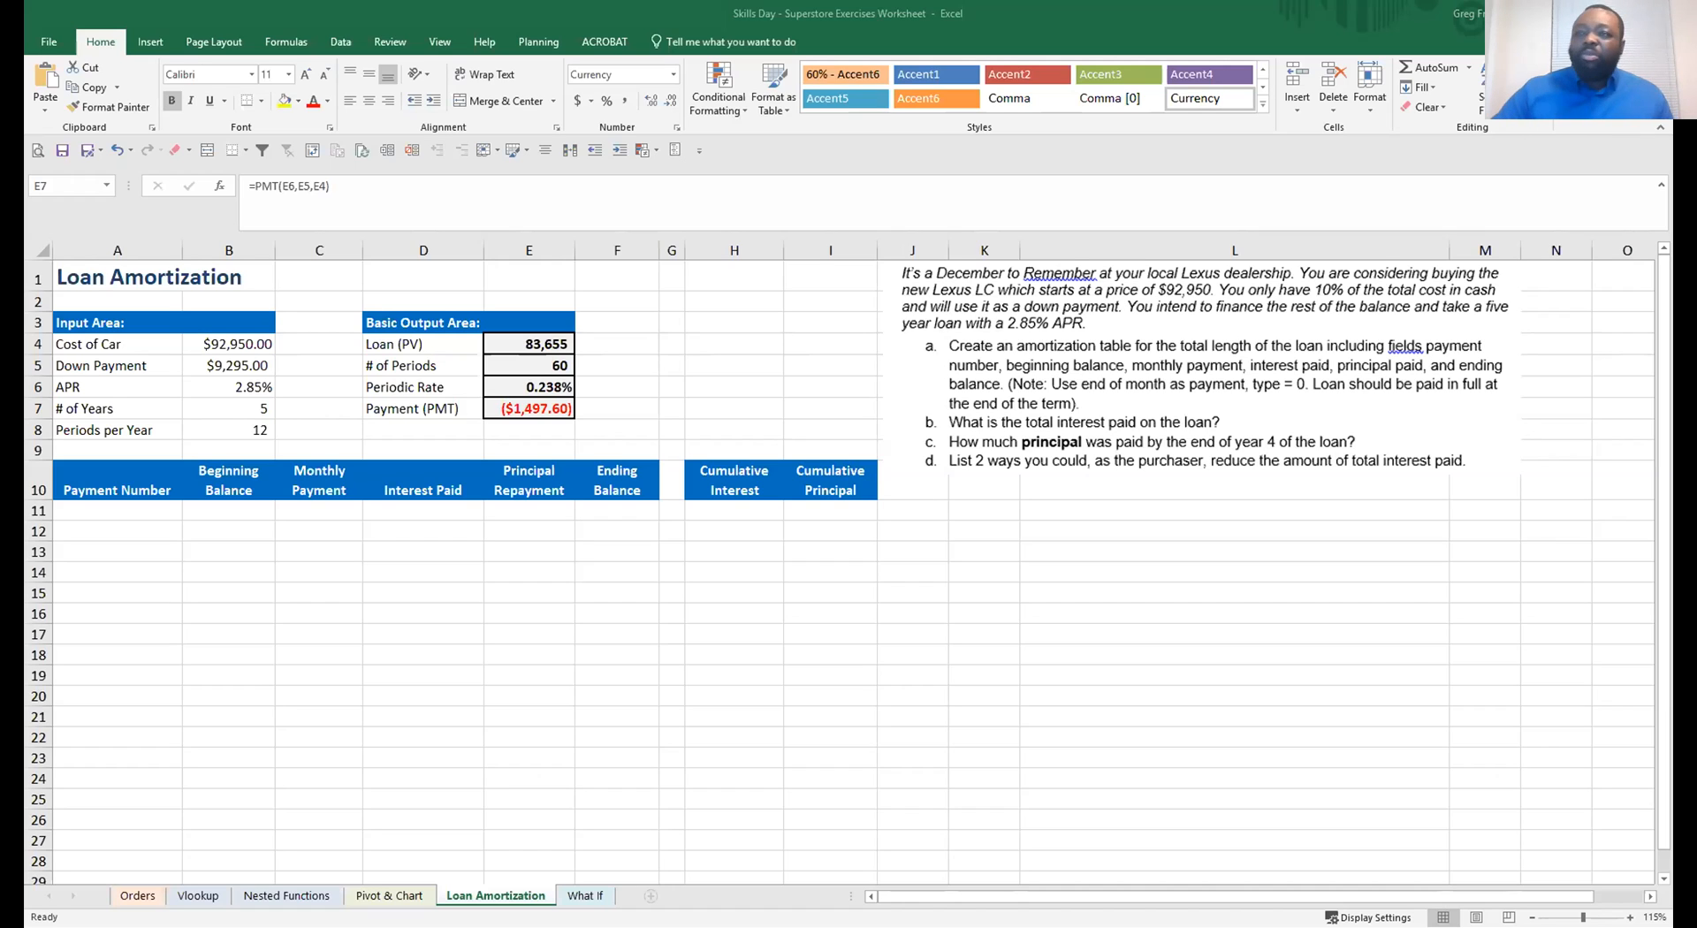
pyautogui.doubleClick(530, 406)
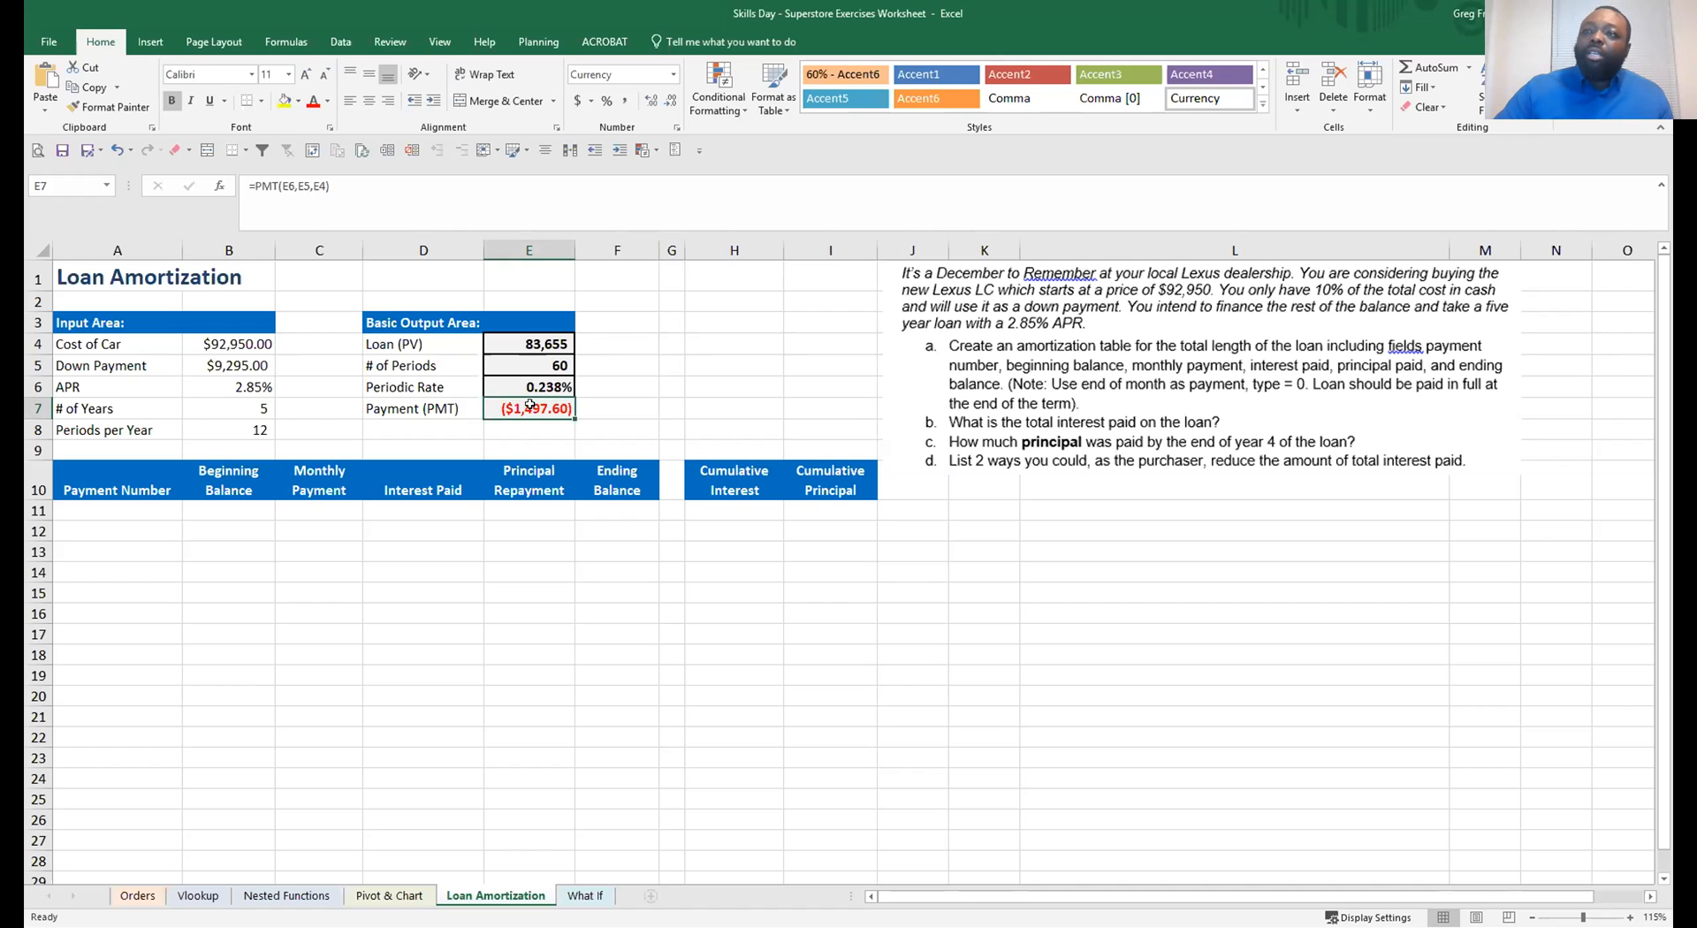
pyautogui.click(347, 178)
pyautogui.write(',0')
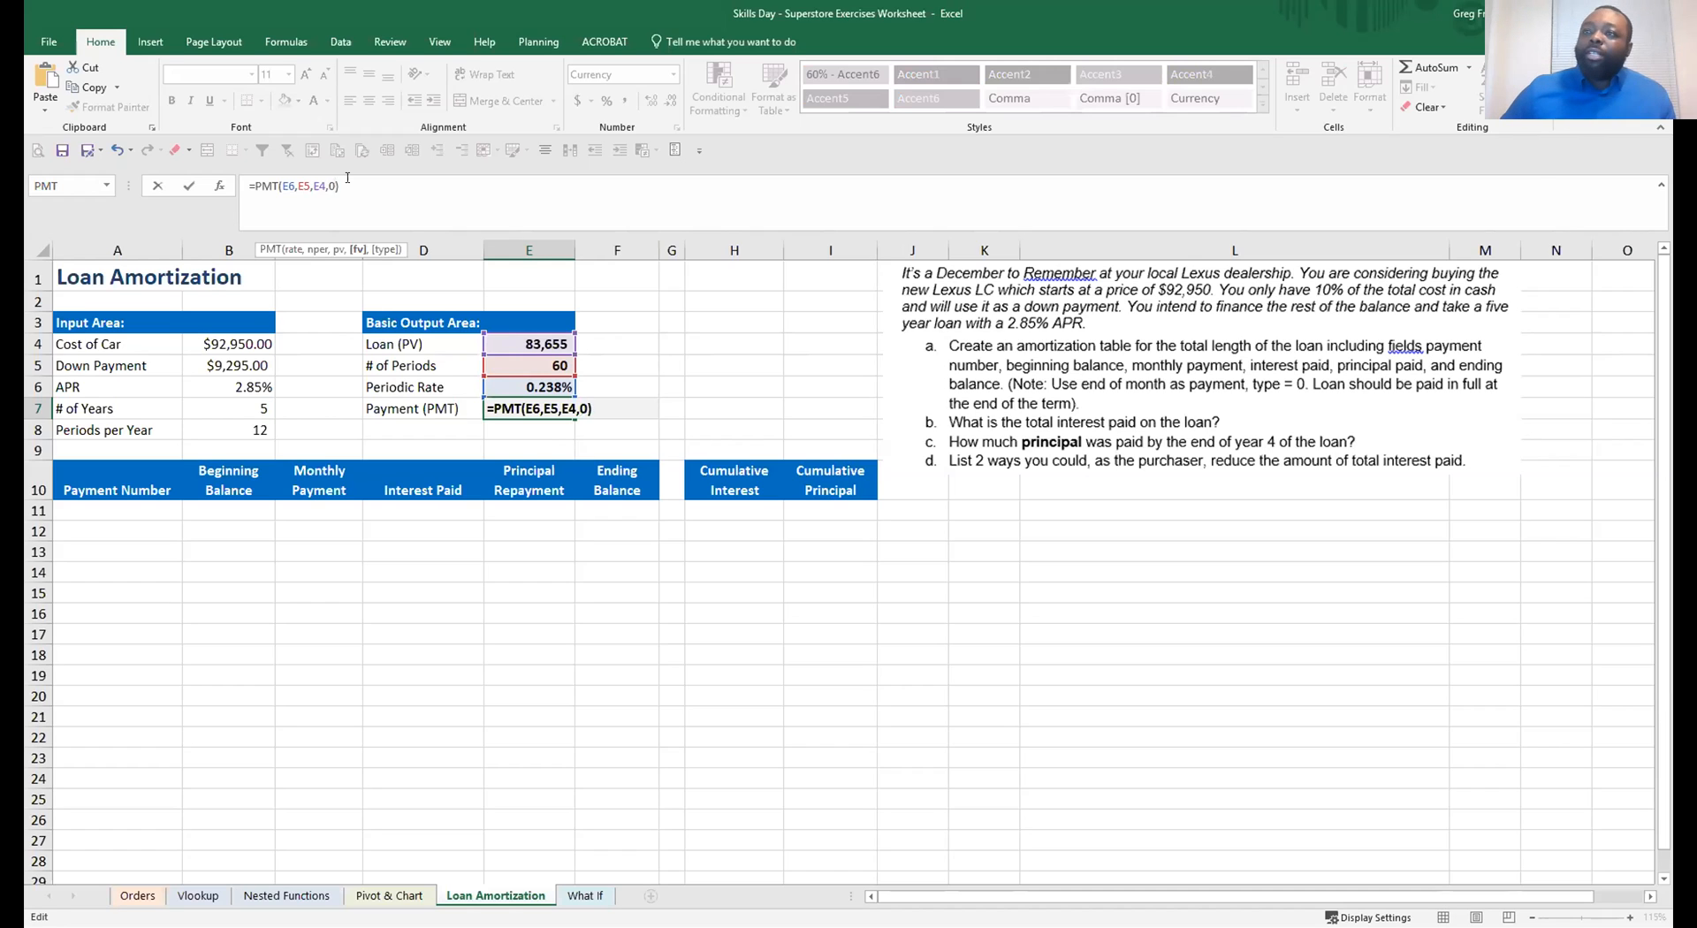
pyautogui.press('Return')
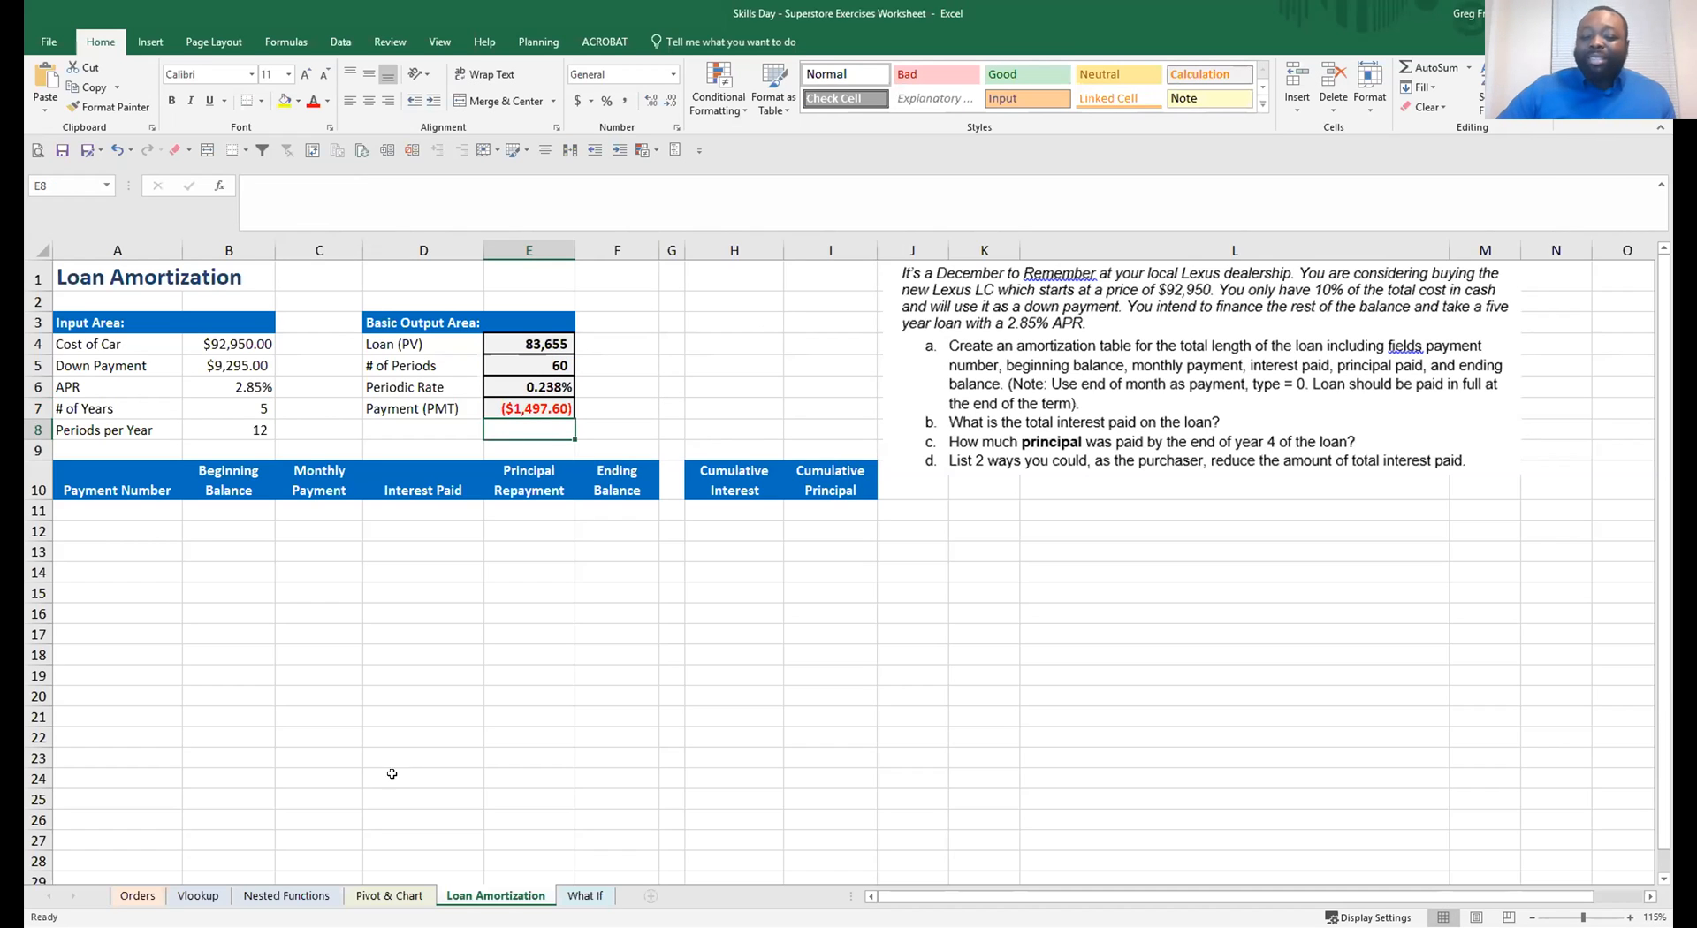
# Review the payment cell, the input and output areas, and the first row of the empty amortization table
pyautogui.click(518, 409)
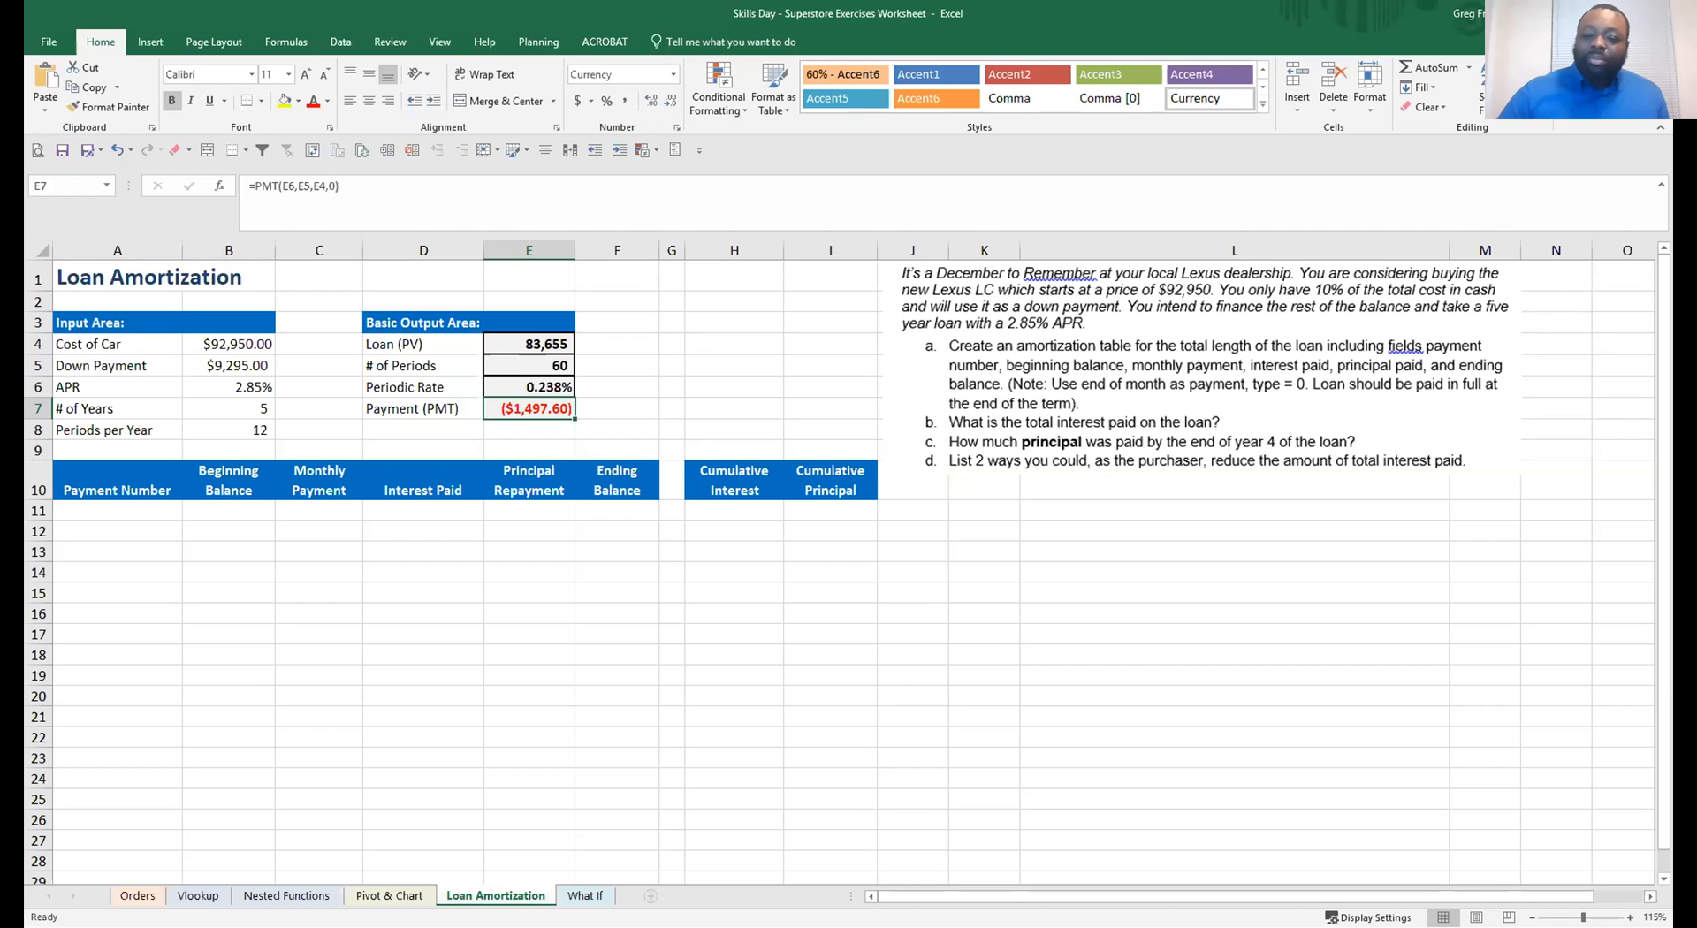
pyautogui.click(307, 525)
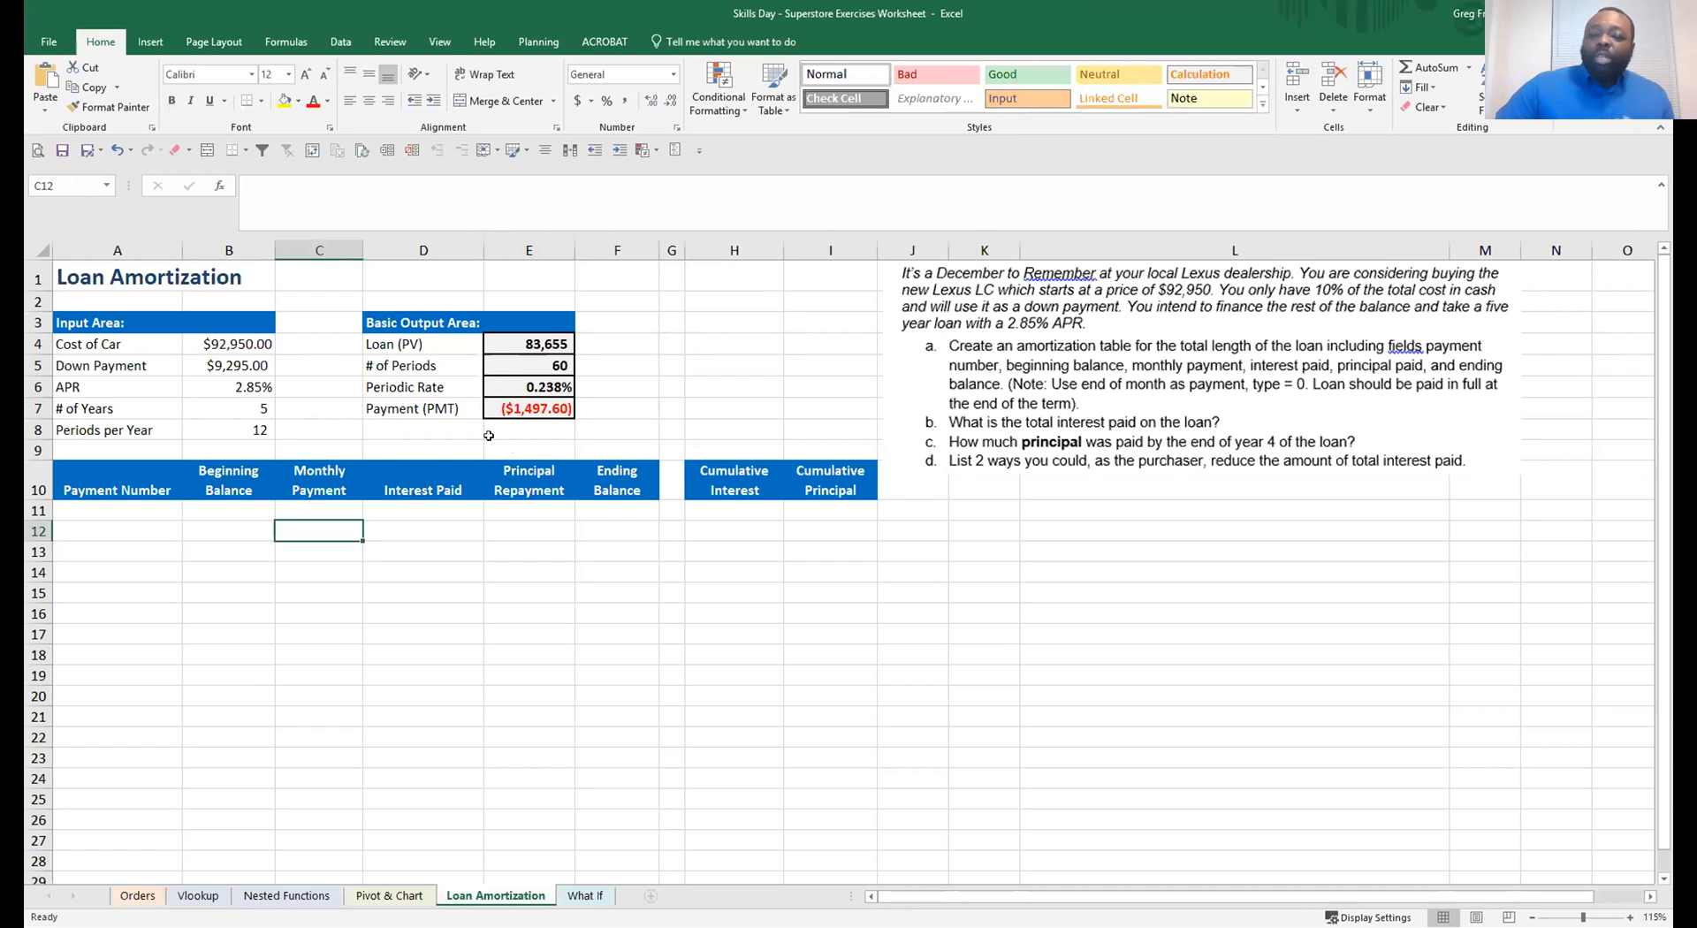
pyautogui.moveTo(175, 339); pyautogui.dragTo(566, 433)
pyautogui.moveTo(161, 508); pyautogui.dragTo(609, 522)
pyautogui.click(118, 511)
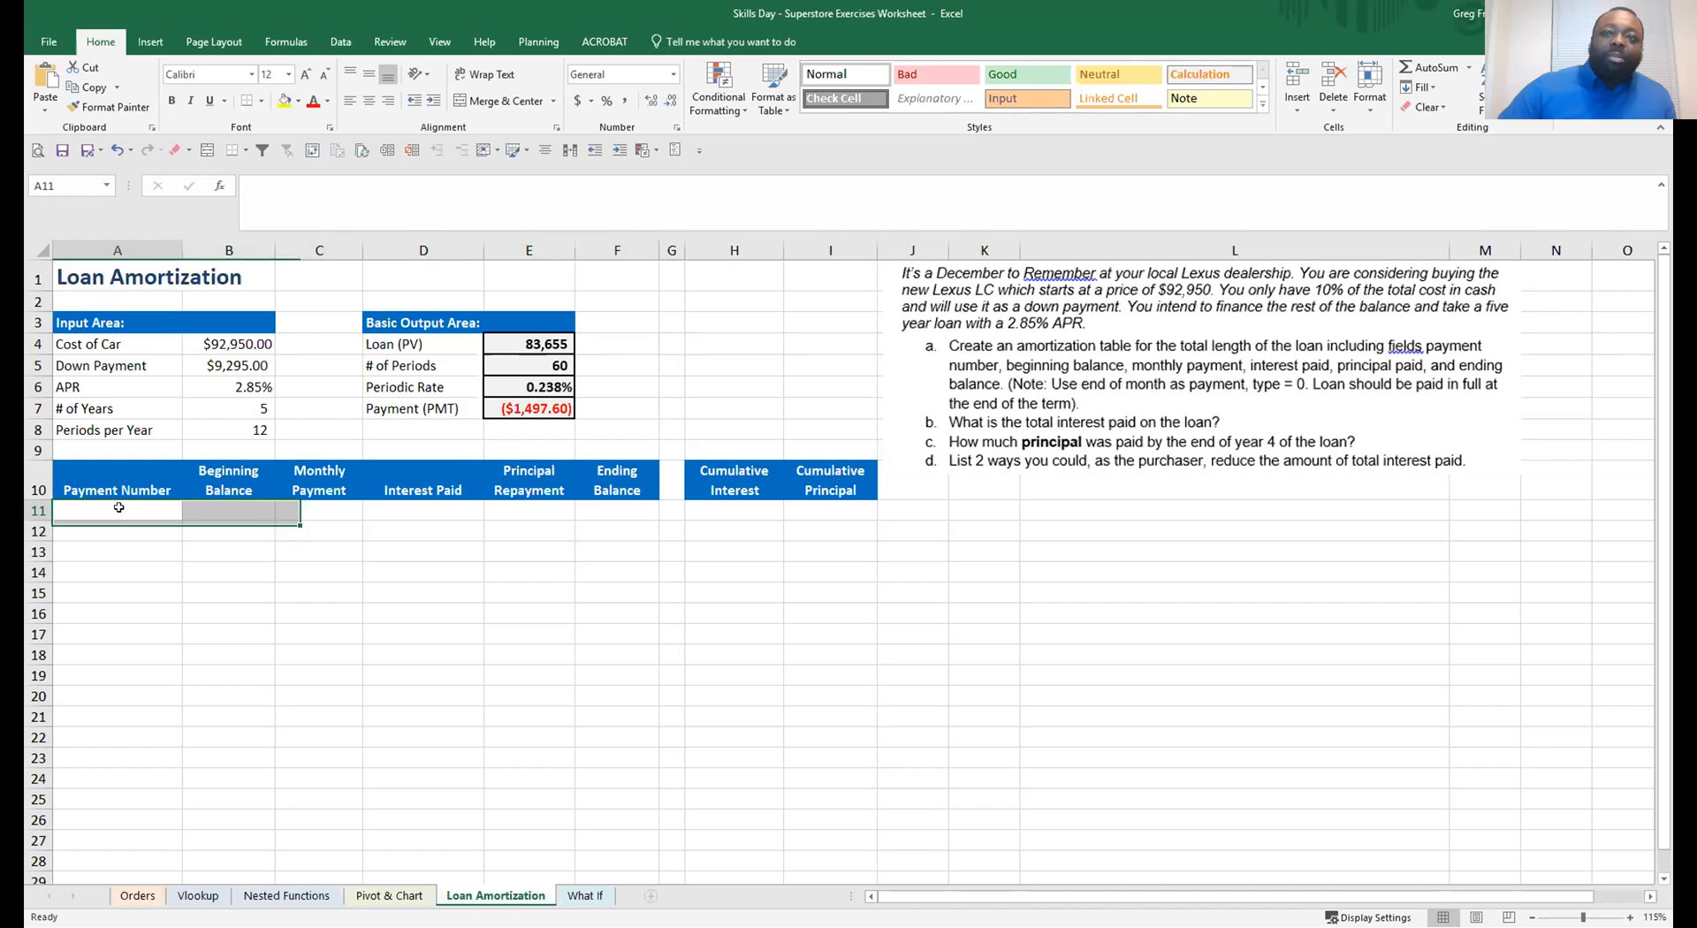
pyautogui.moveTo(221, 510); pyautogui.dragTo(605, 519)
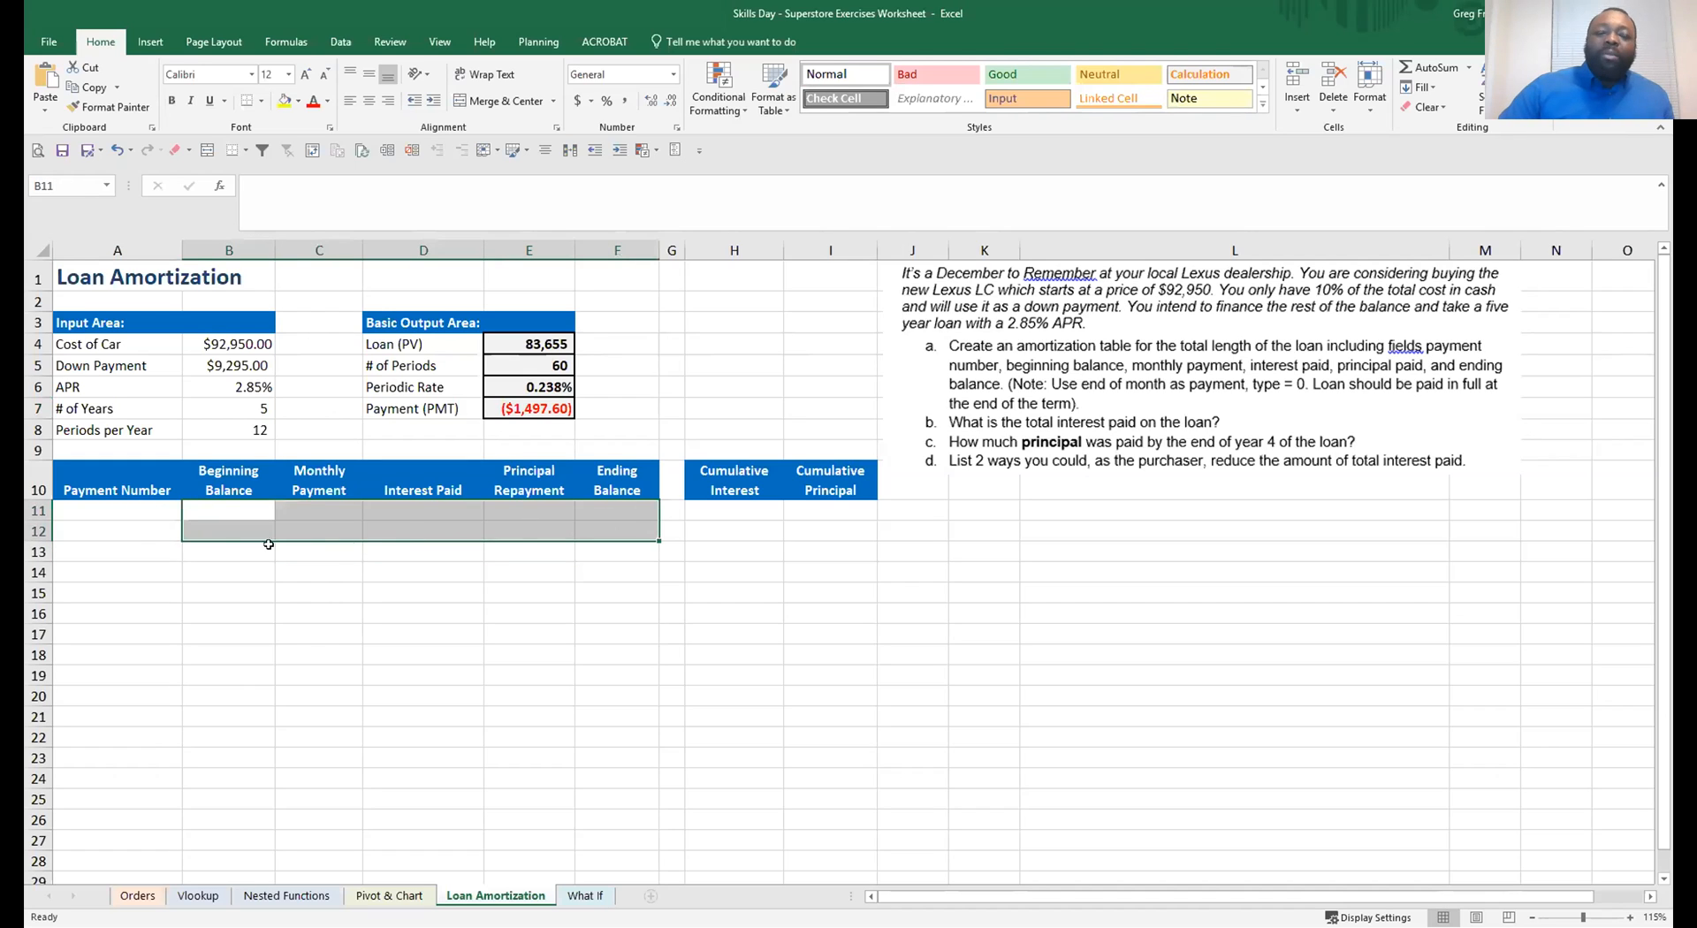
pyautogui.click(144, 513)
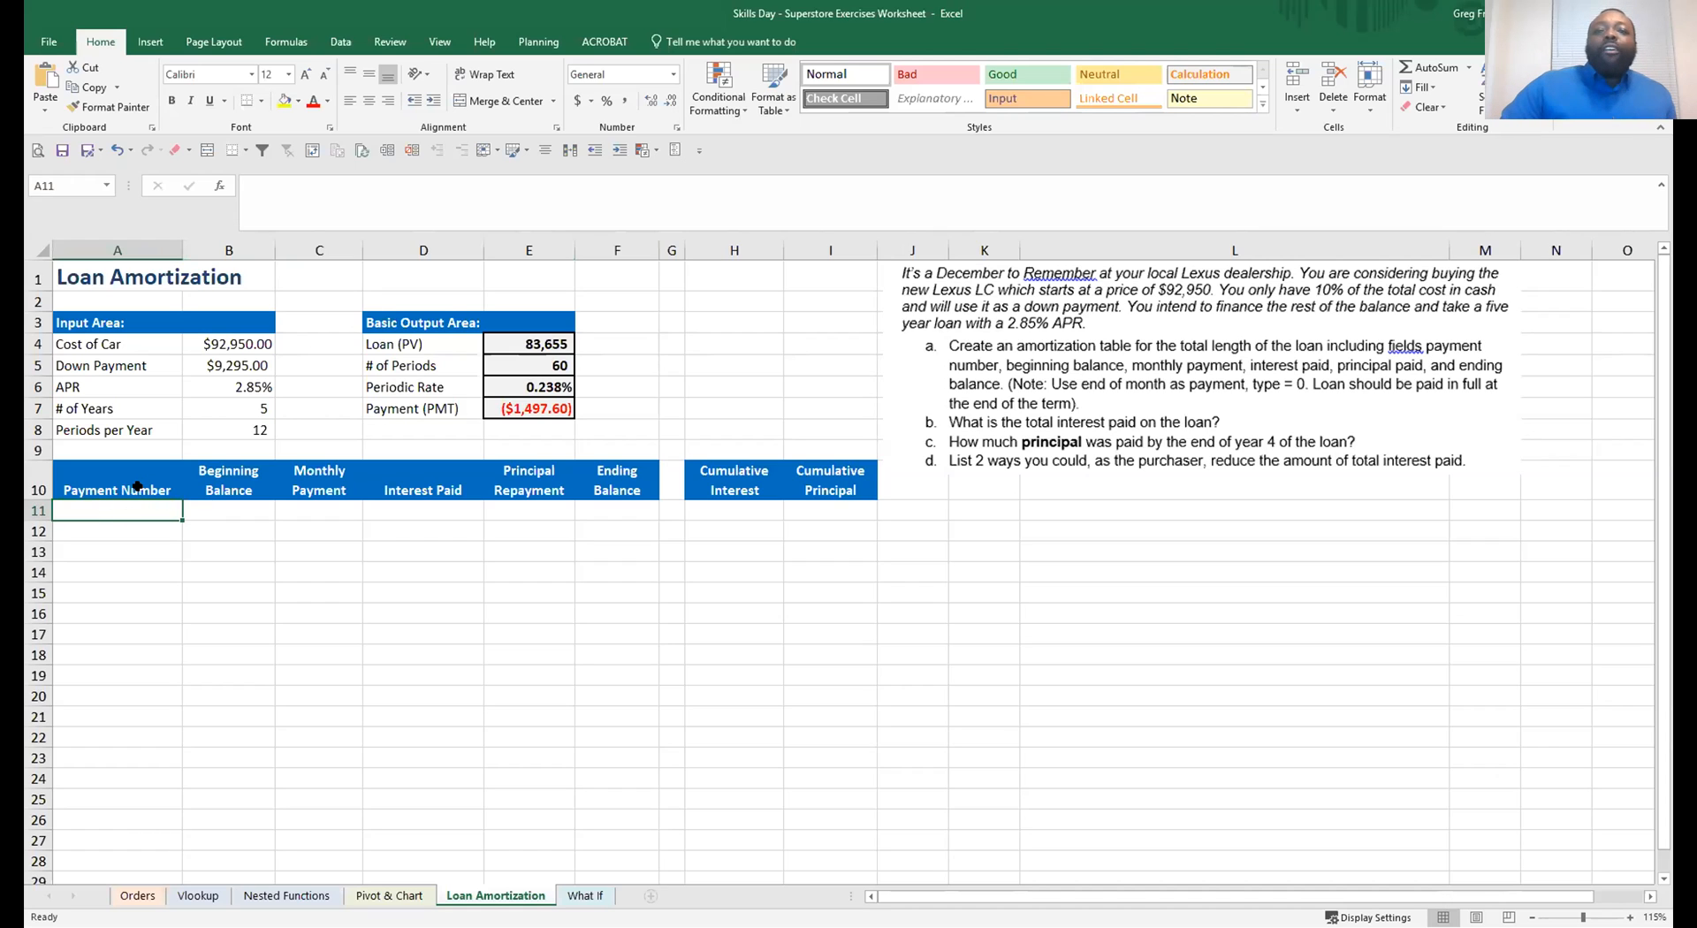
pyautogui.click(141, 487)
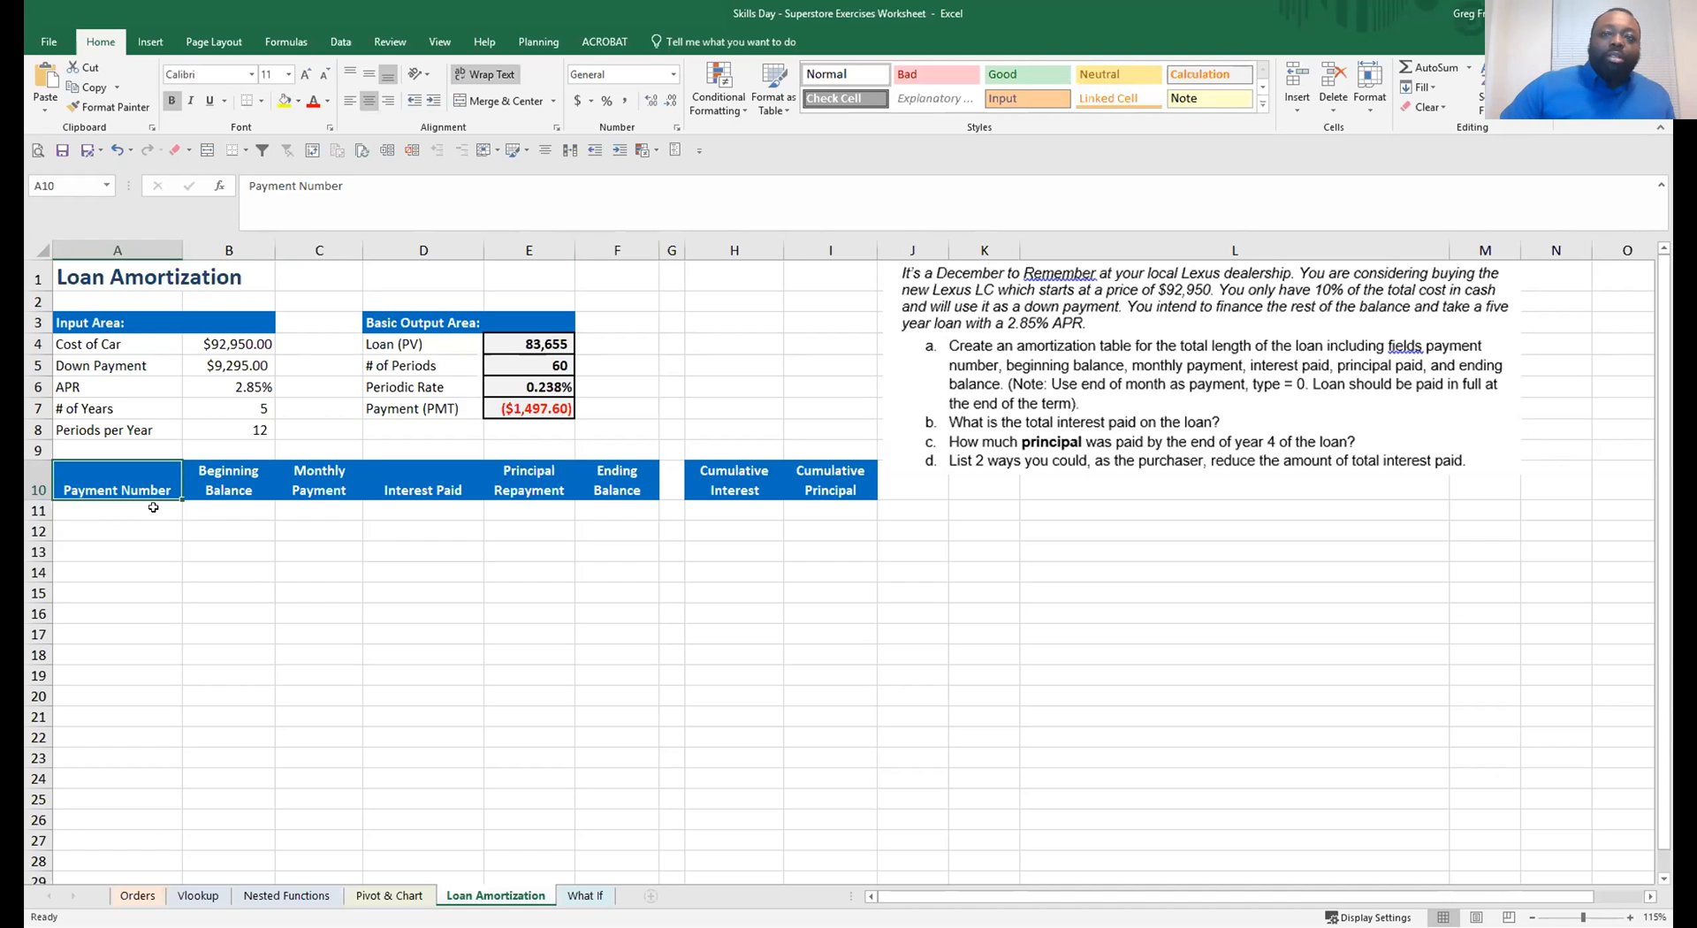
pyautogui.click(136, 510)
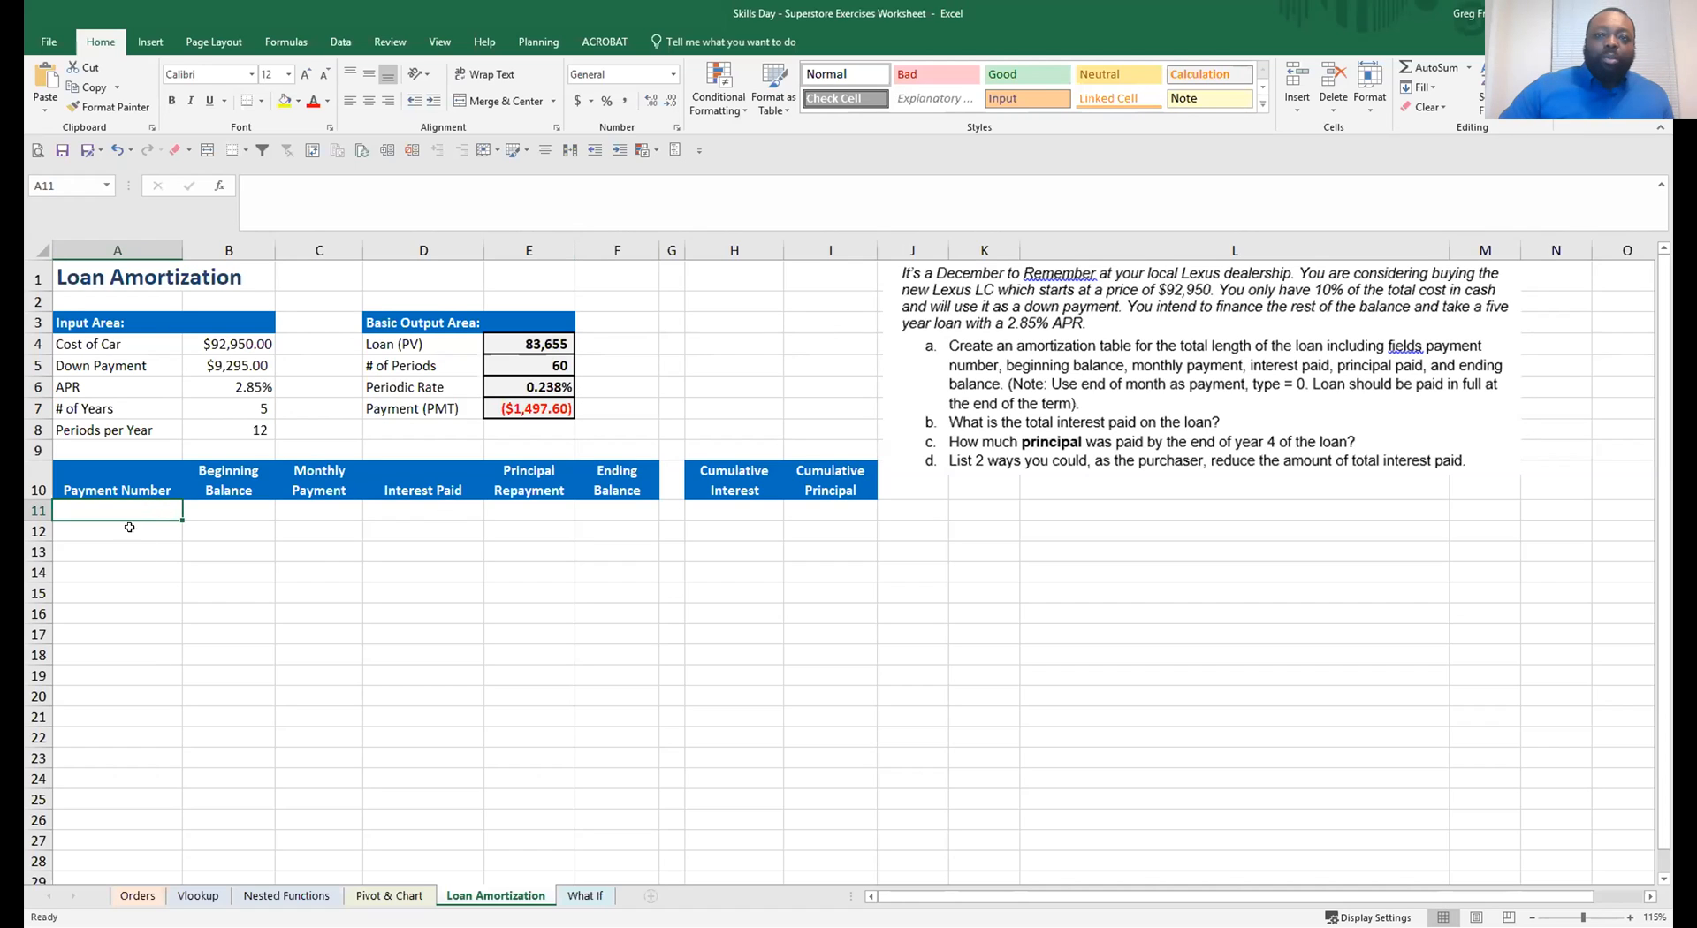
# Enter 1 as the first Payment Number in cell A11
pyautogui.click(127, 674)
pyautogui.click(139, 508)
pyautogui.write('1')
pyautogui.press('Return')
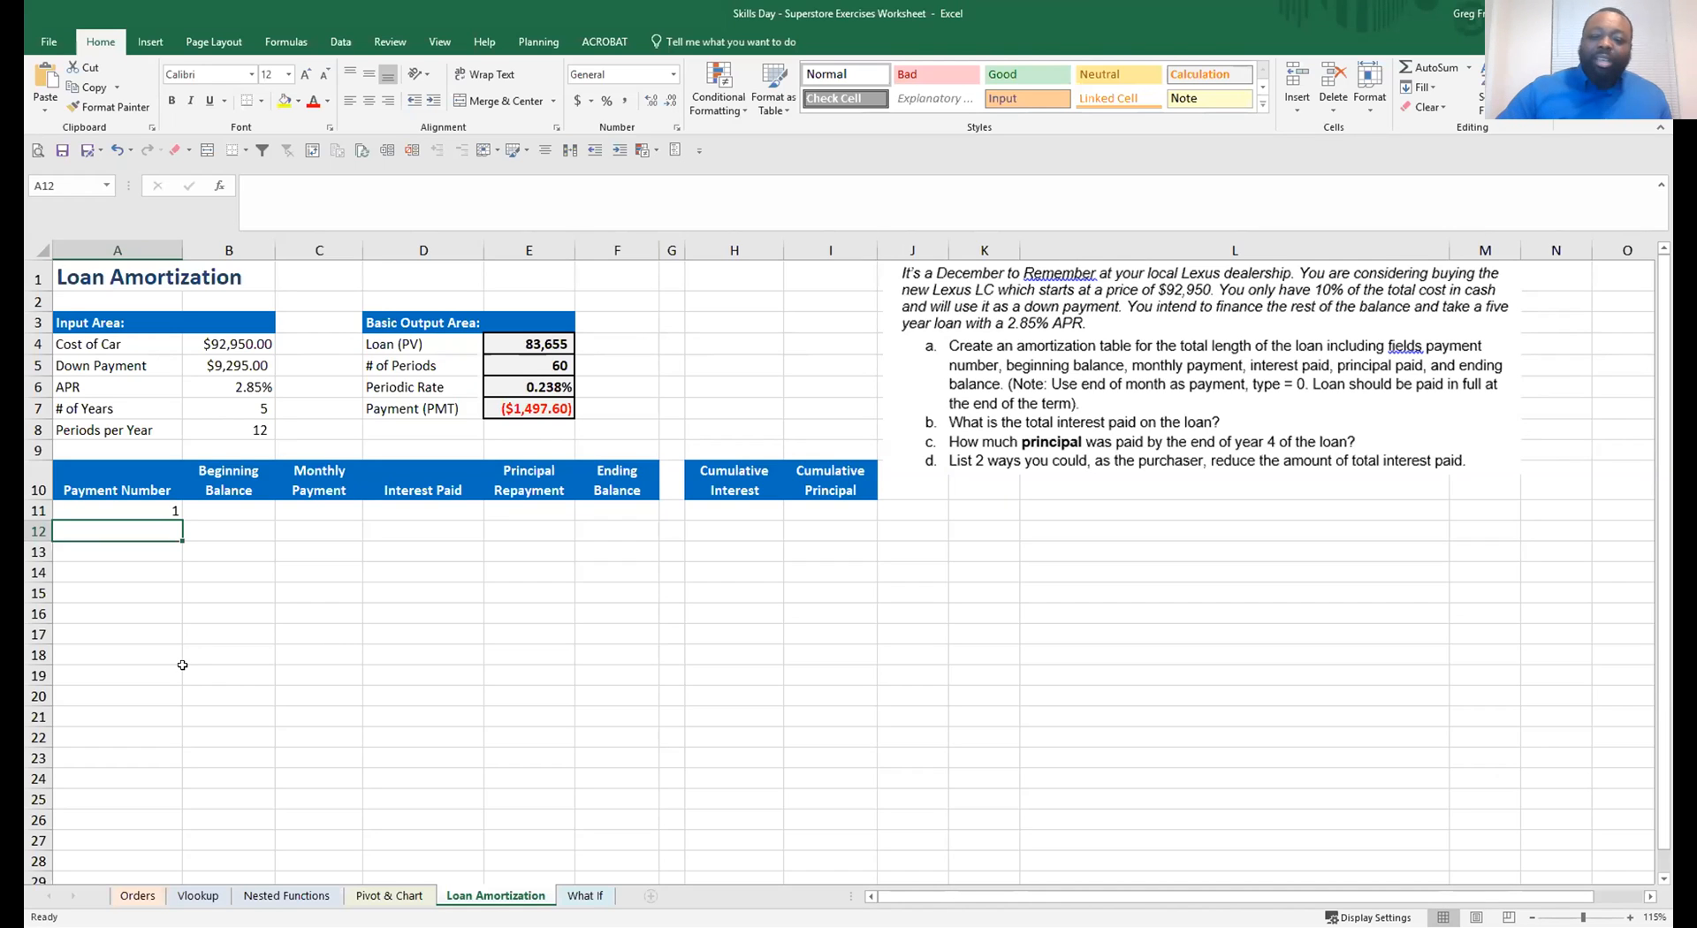
# Enter 2 in cell A12, try extending the payment numbers down from A11:A12, and clear the 2 again
pyautogui.write('2')
pyautogui.click(225, 654)
pyautogui.moveTo(153, 505); pyautogui.dragTo(162, 680)
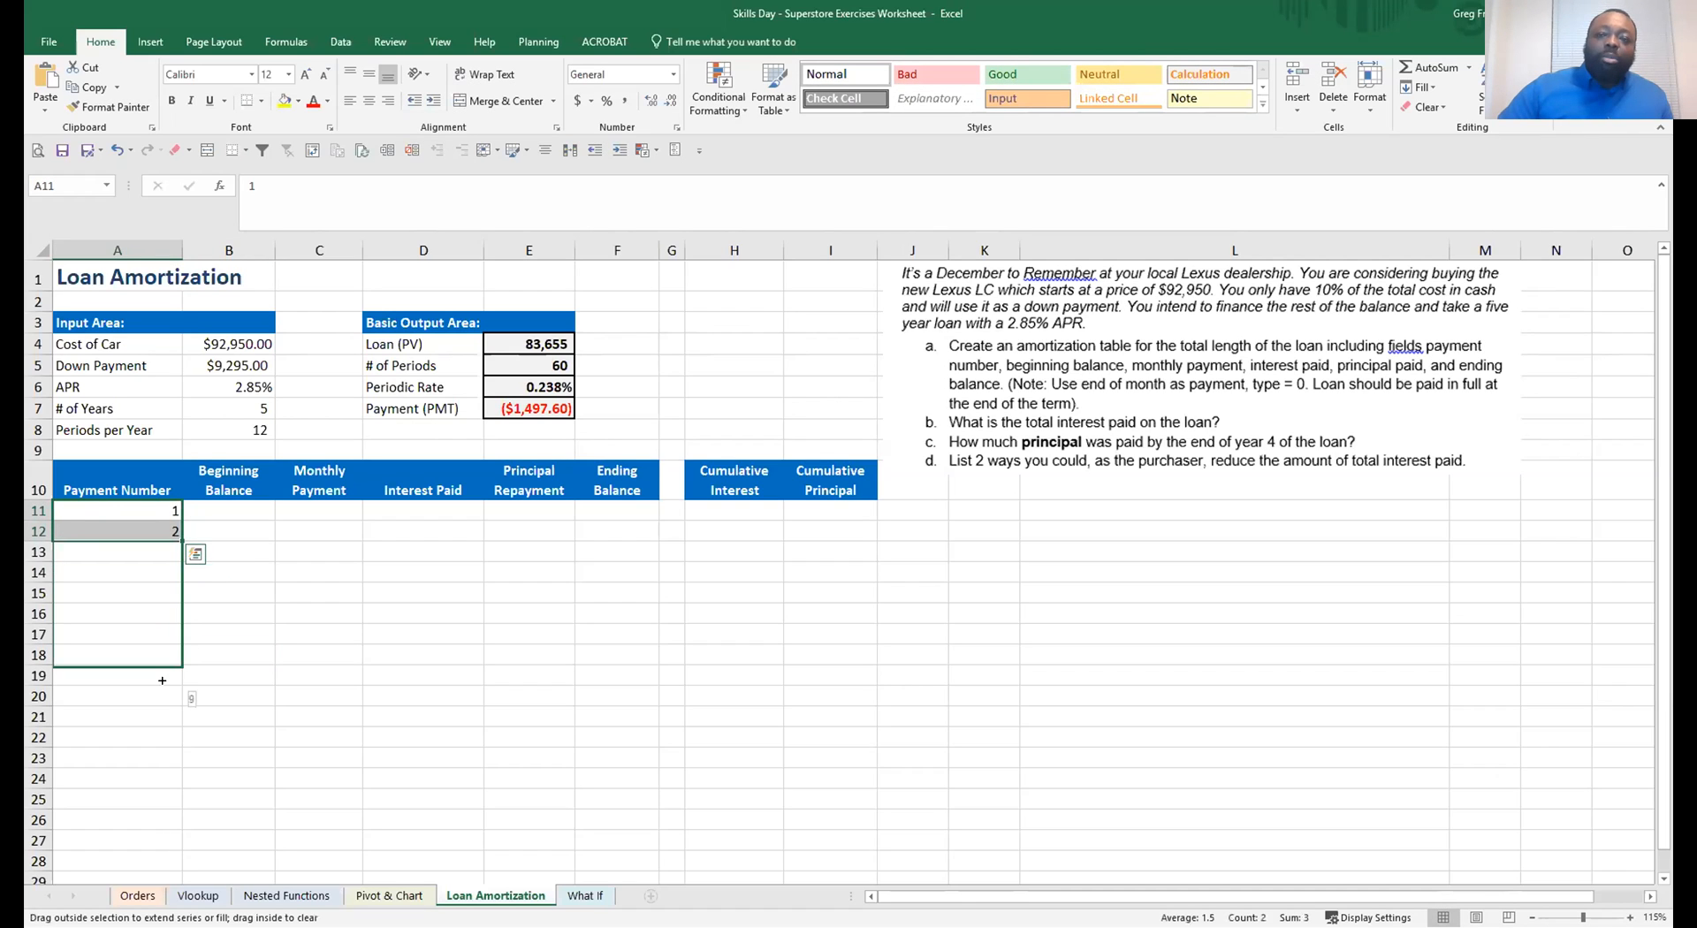
pyautogui.moveTo(162, 680); pyautogui.dragTo(170, 449)
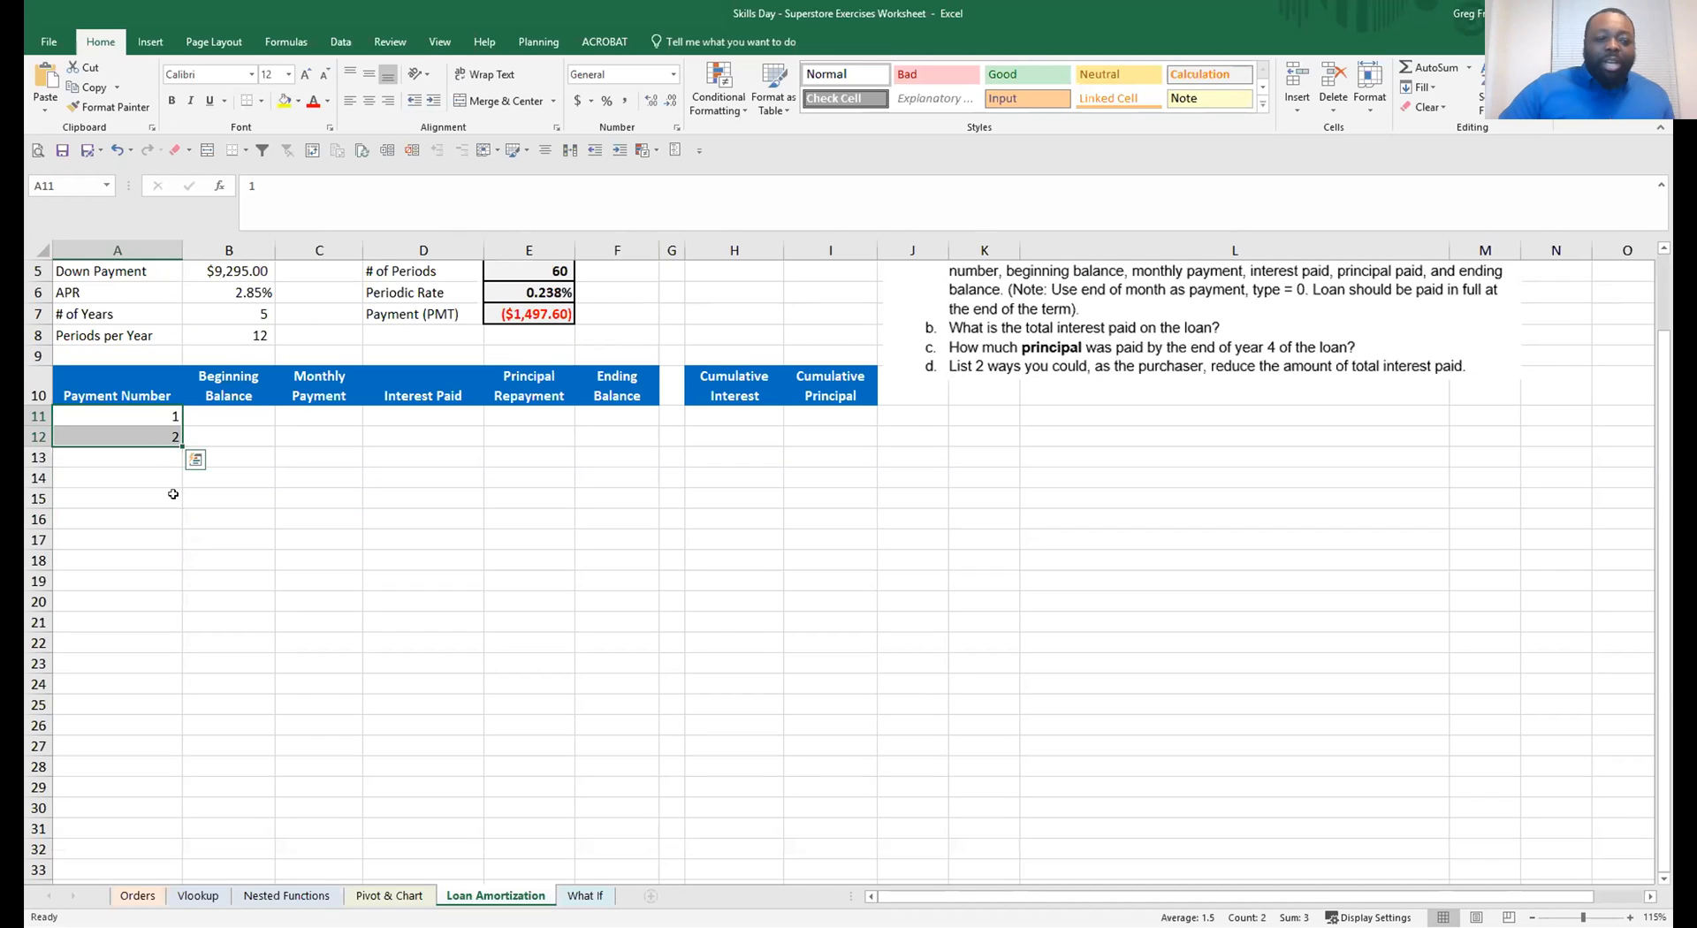
pyautogui.scroll(2, 495, 566)
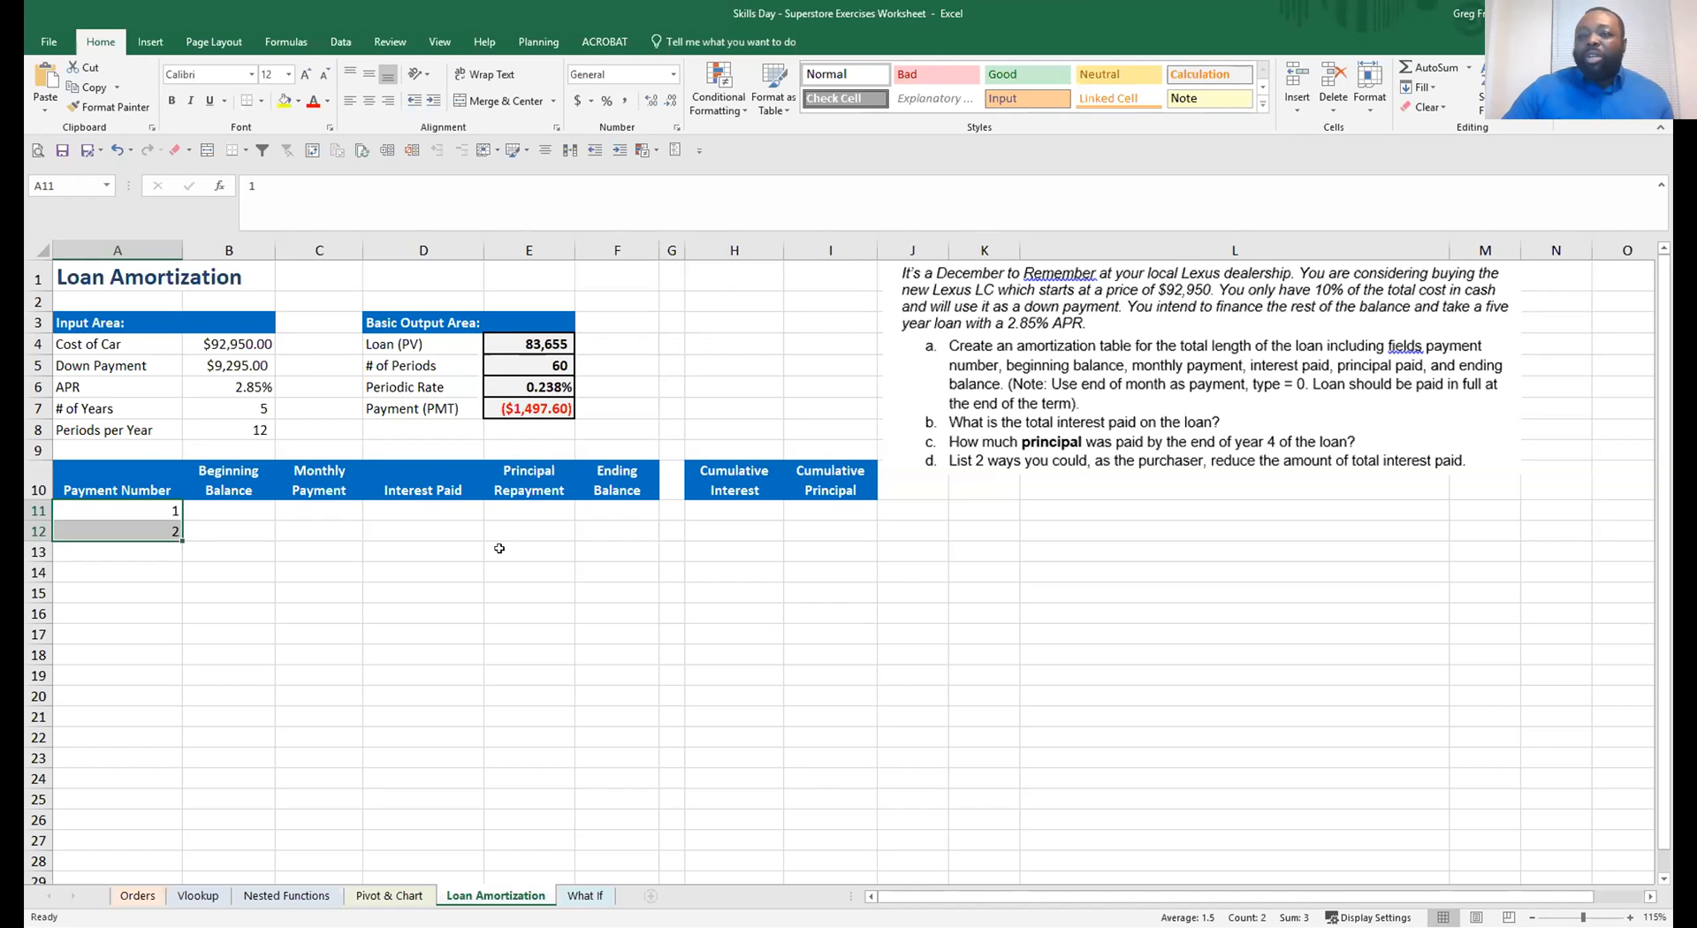
pyautogui.click(155, 529)
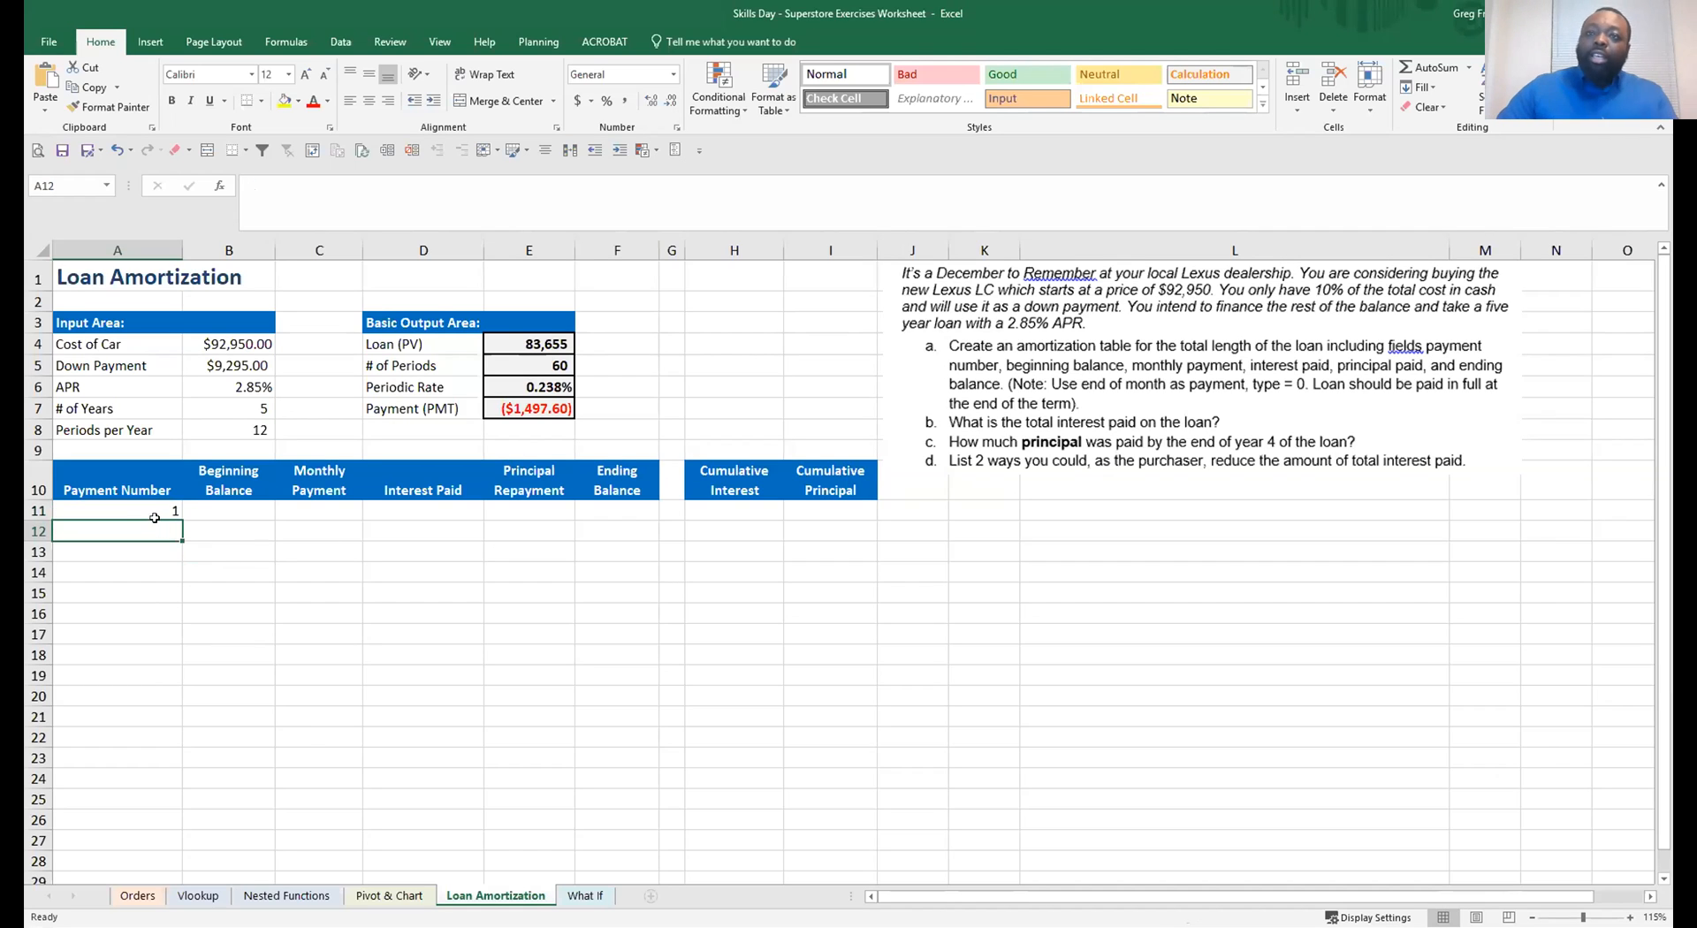
# Fill the Payment Number column from A11 with a linear series in columns, step value 1 and stop value 60, and check its end
pyautogui.click(147, 509)
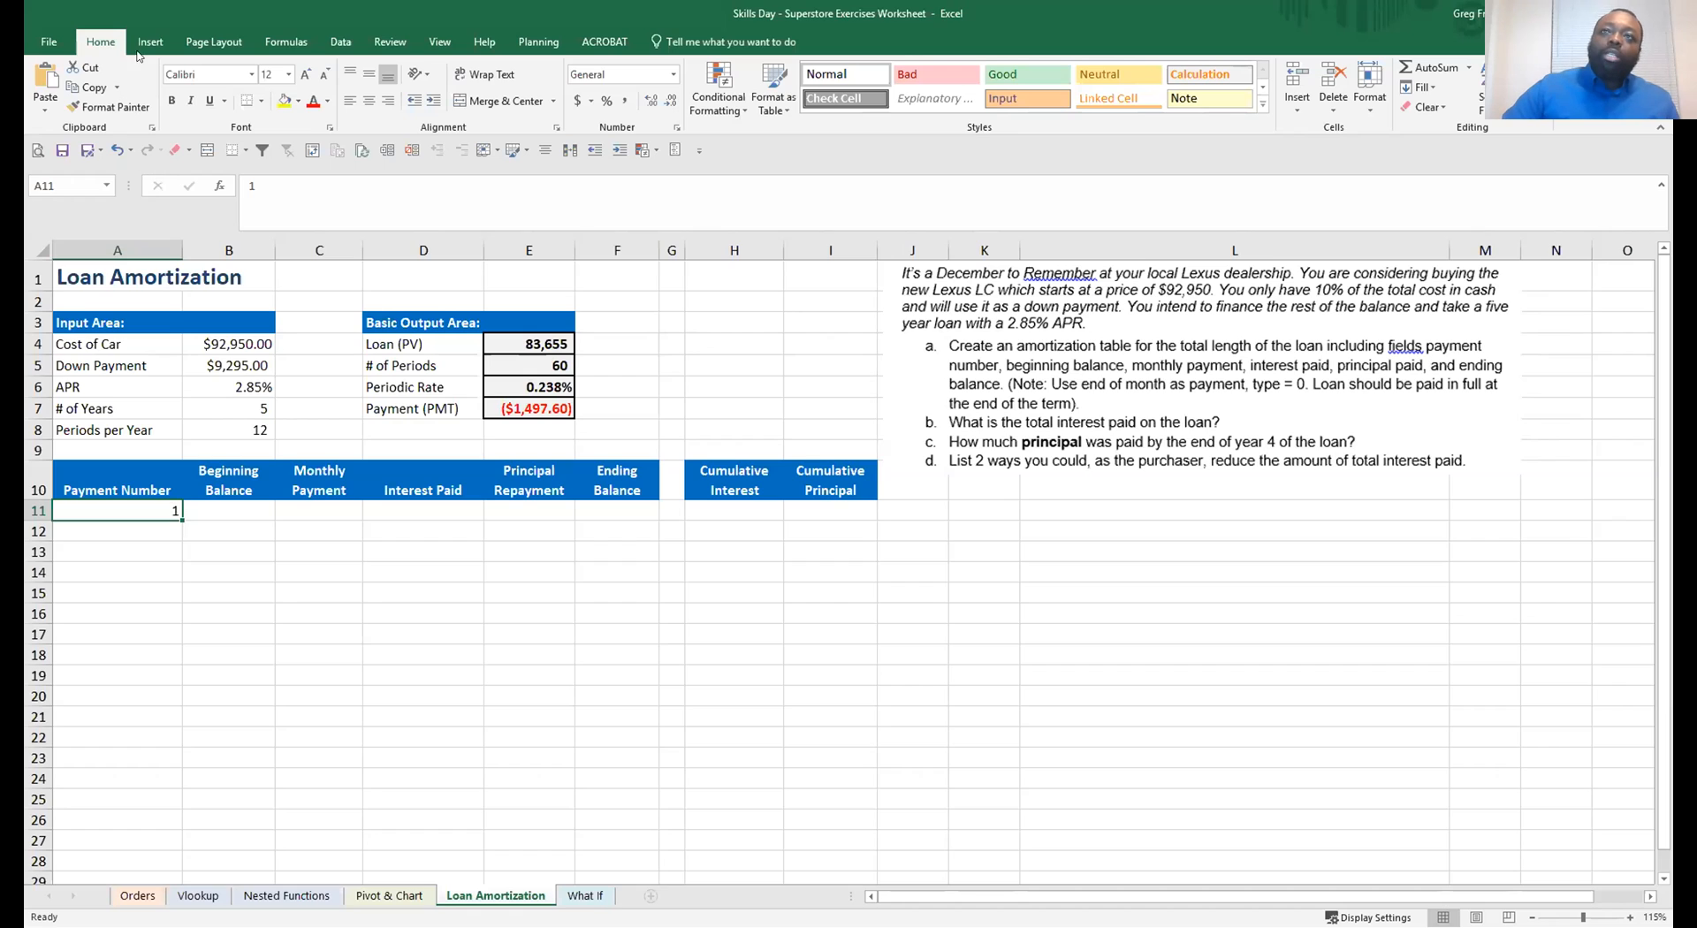
pyautogui.click(1430, 89)
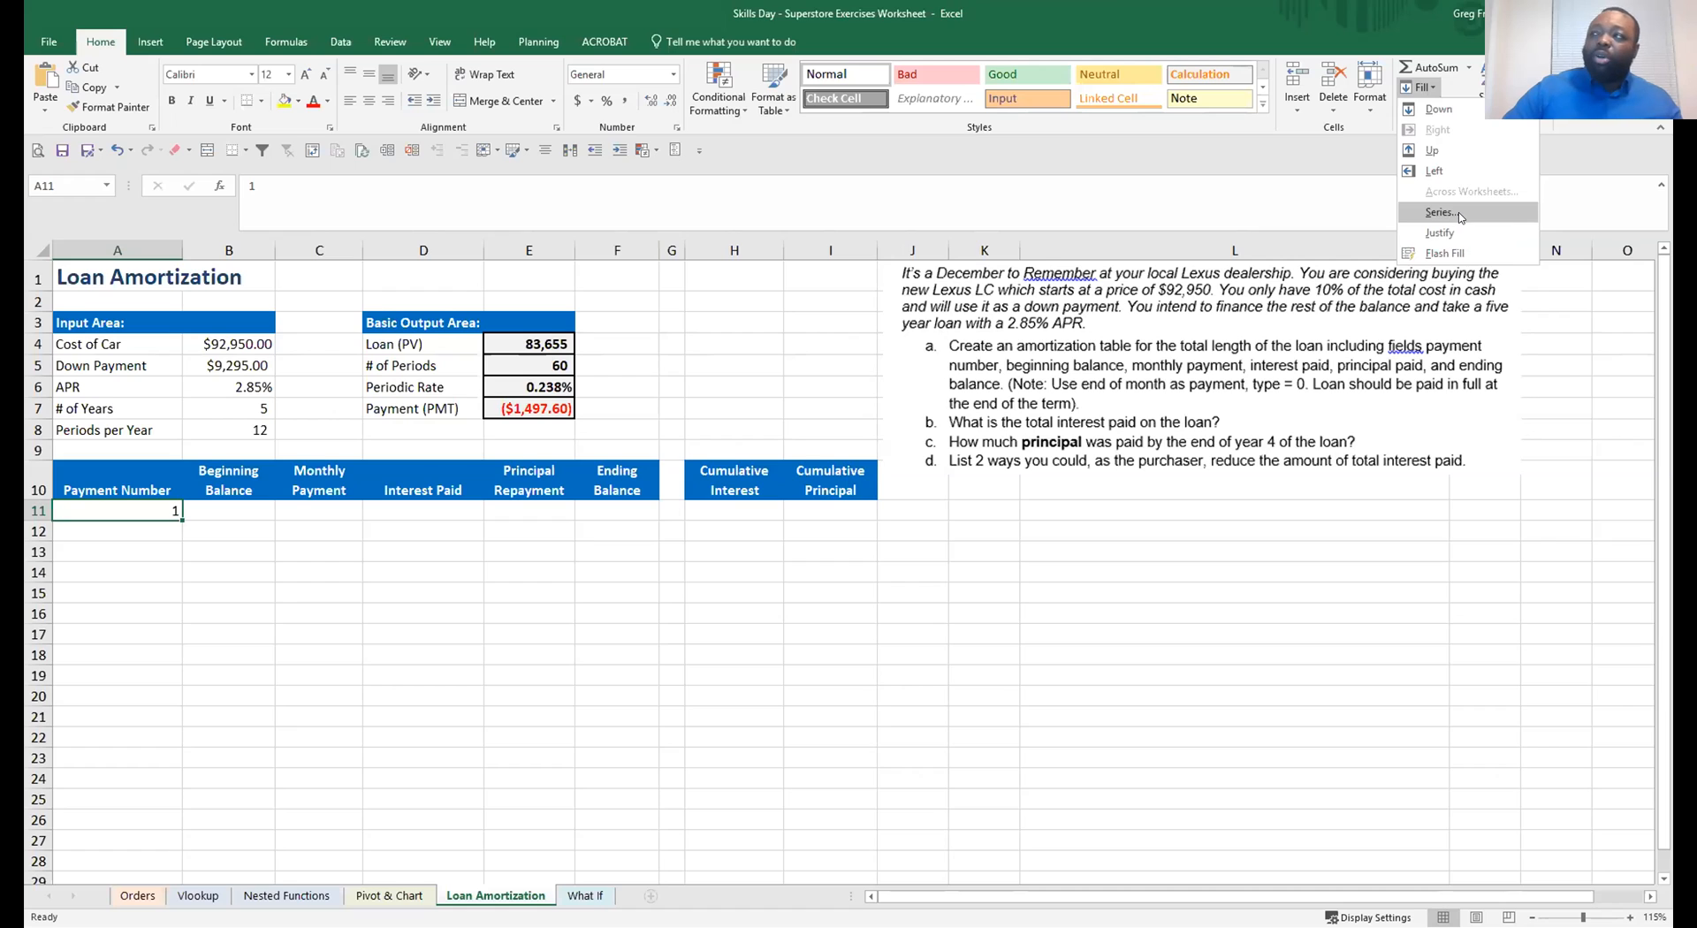
pyautogui.click(1459, 218)
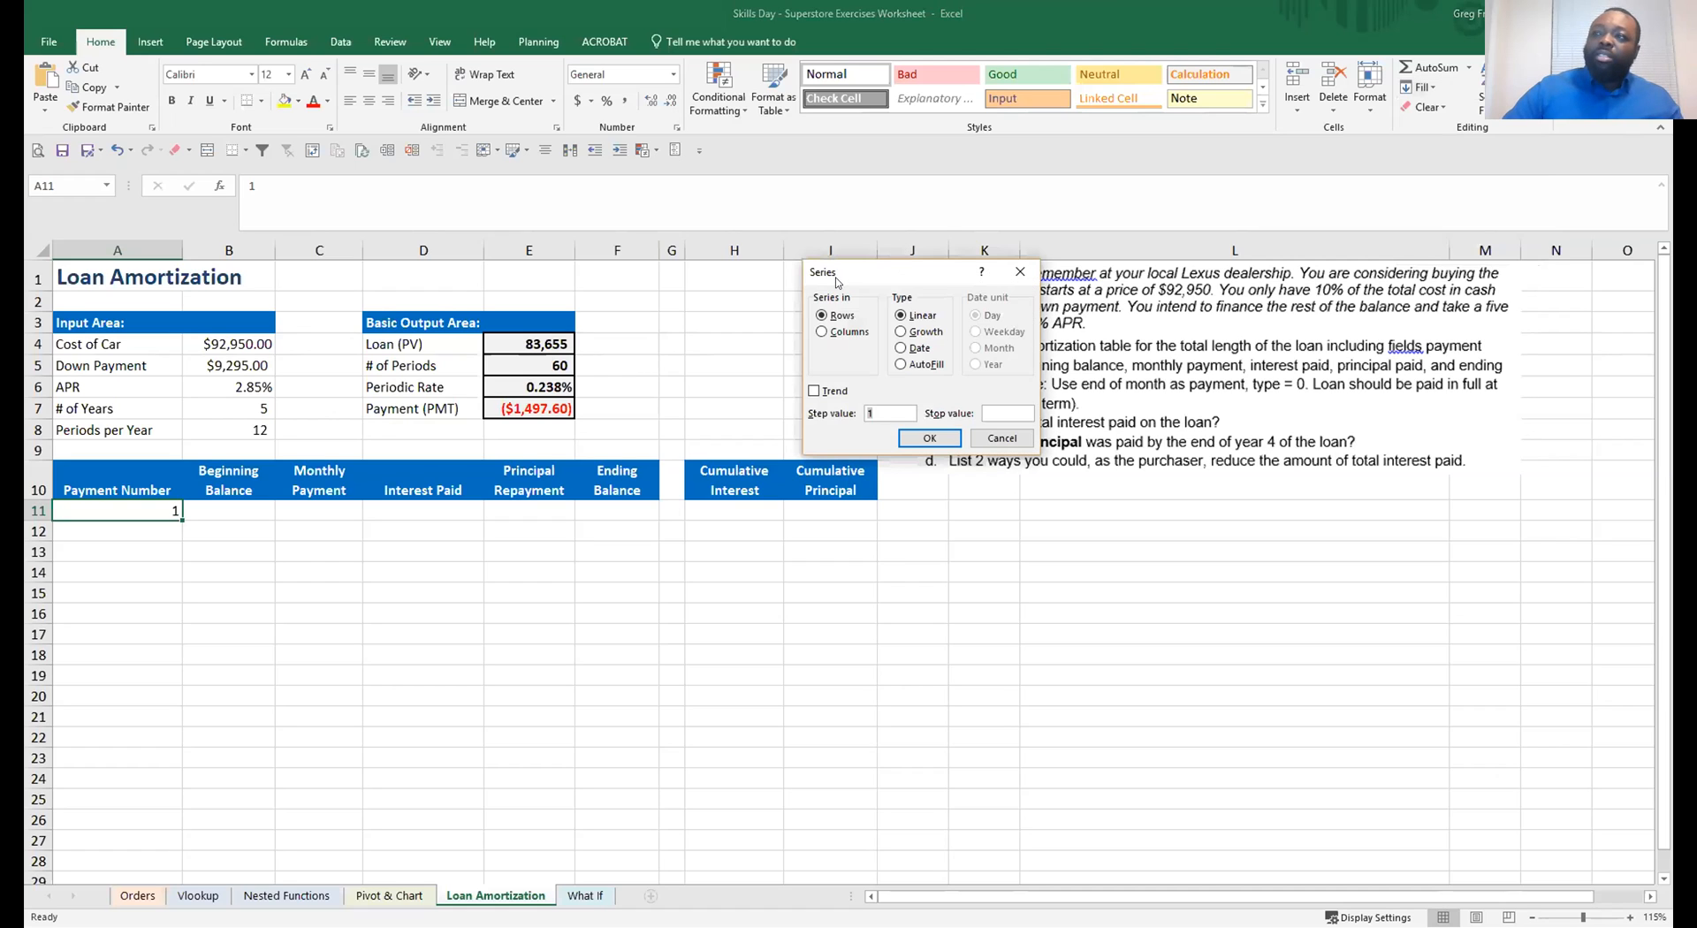
pyautogui.click(844, 334)
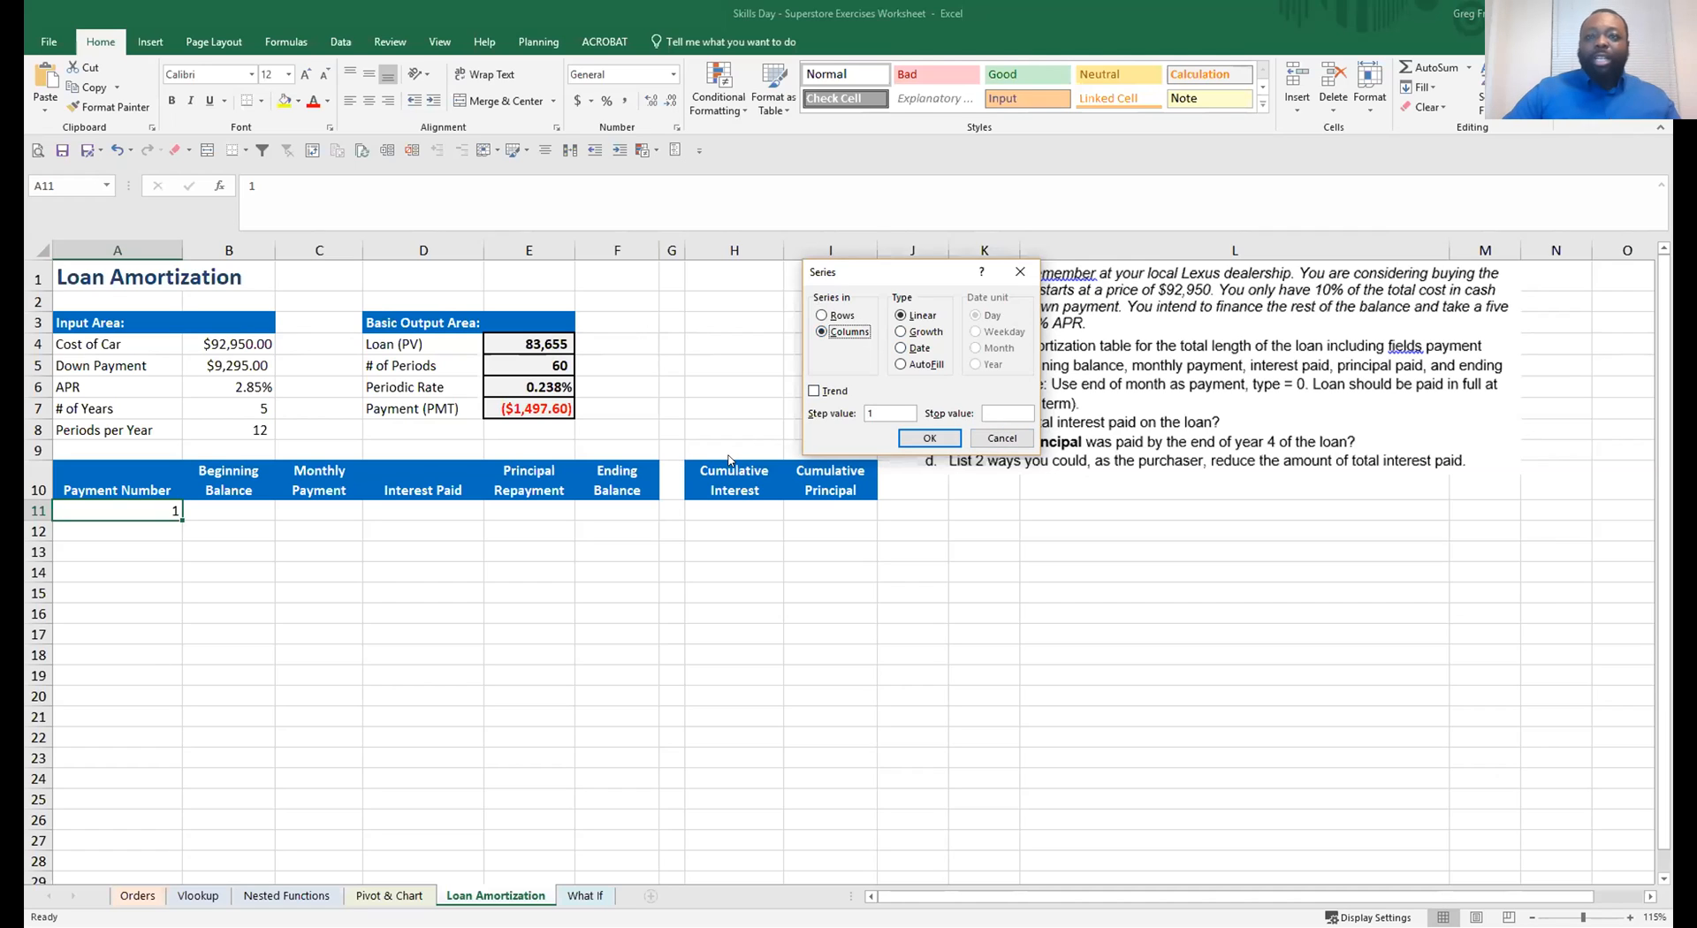
pyautogui.click(872, 412)
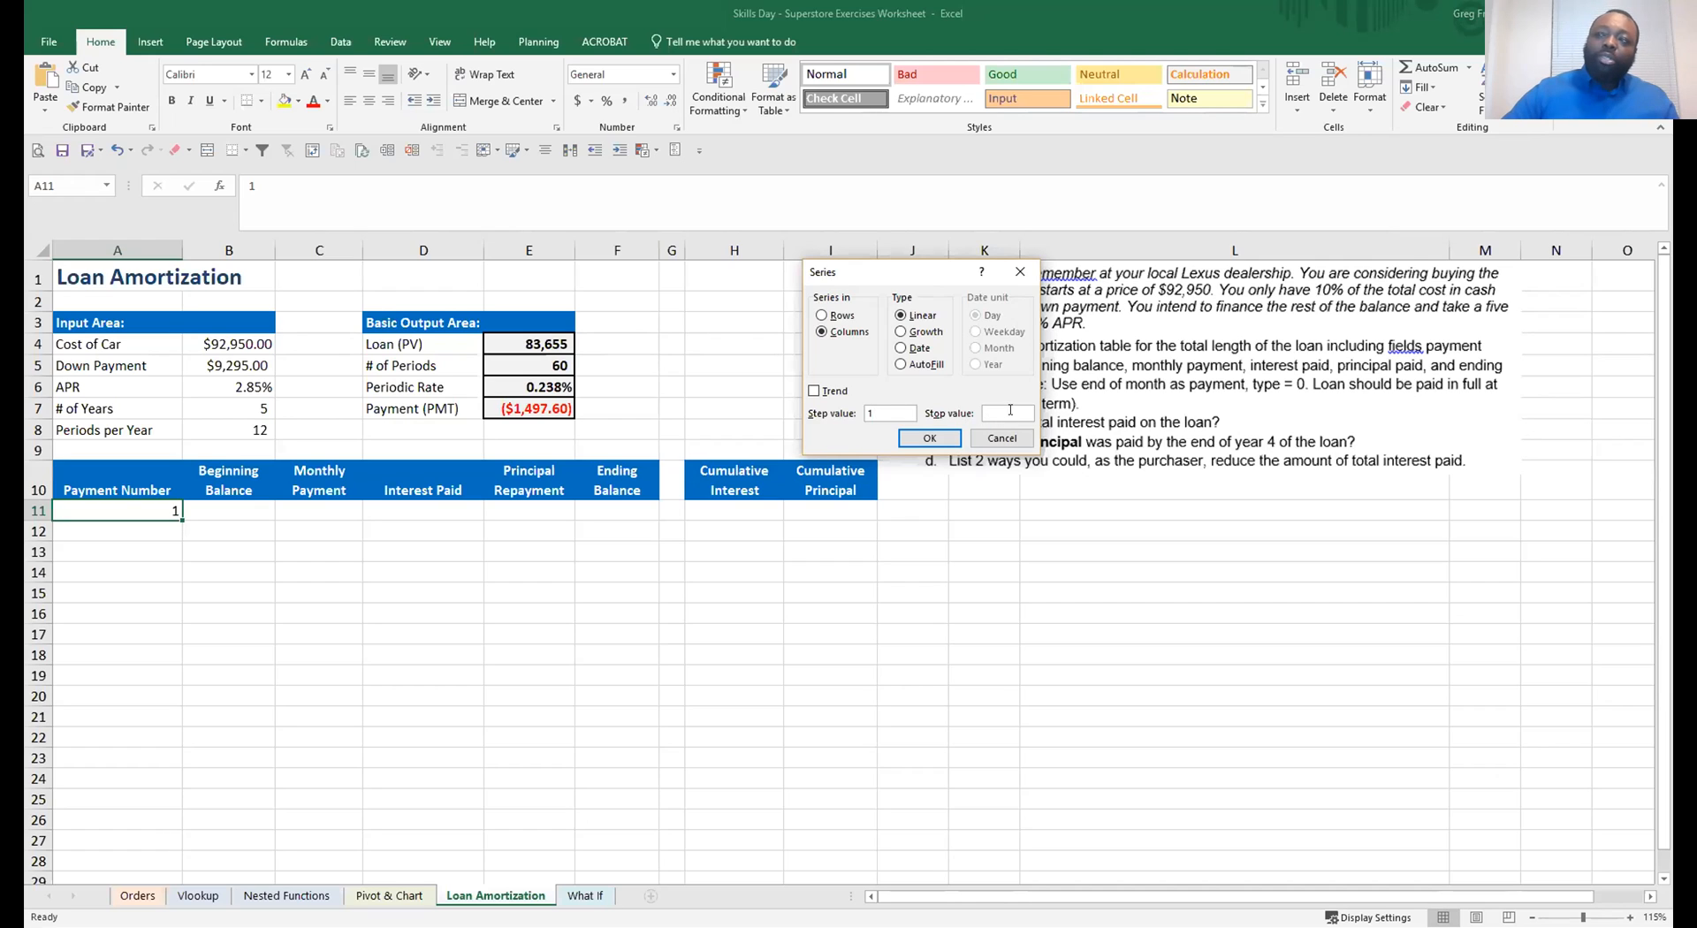
pyautogui.write('60')
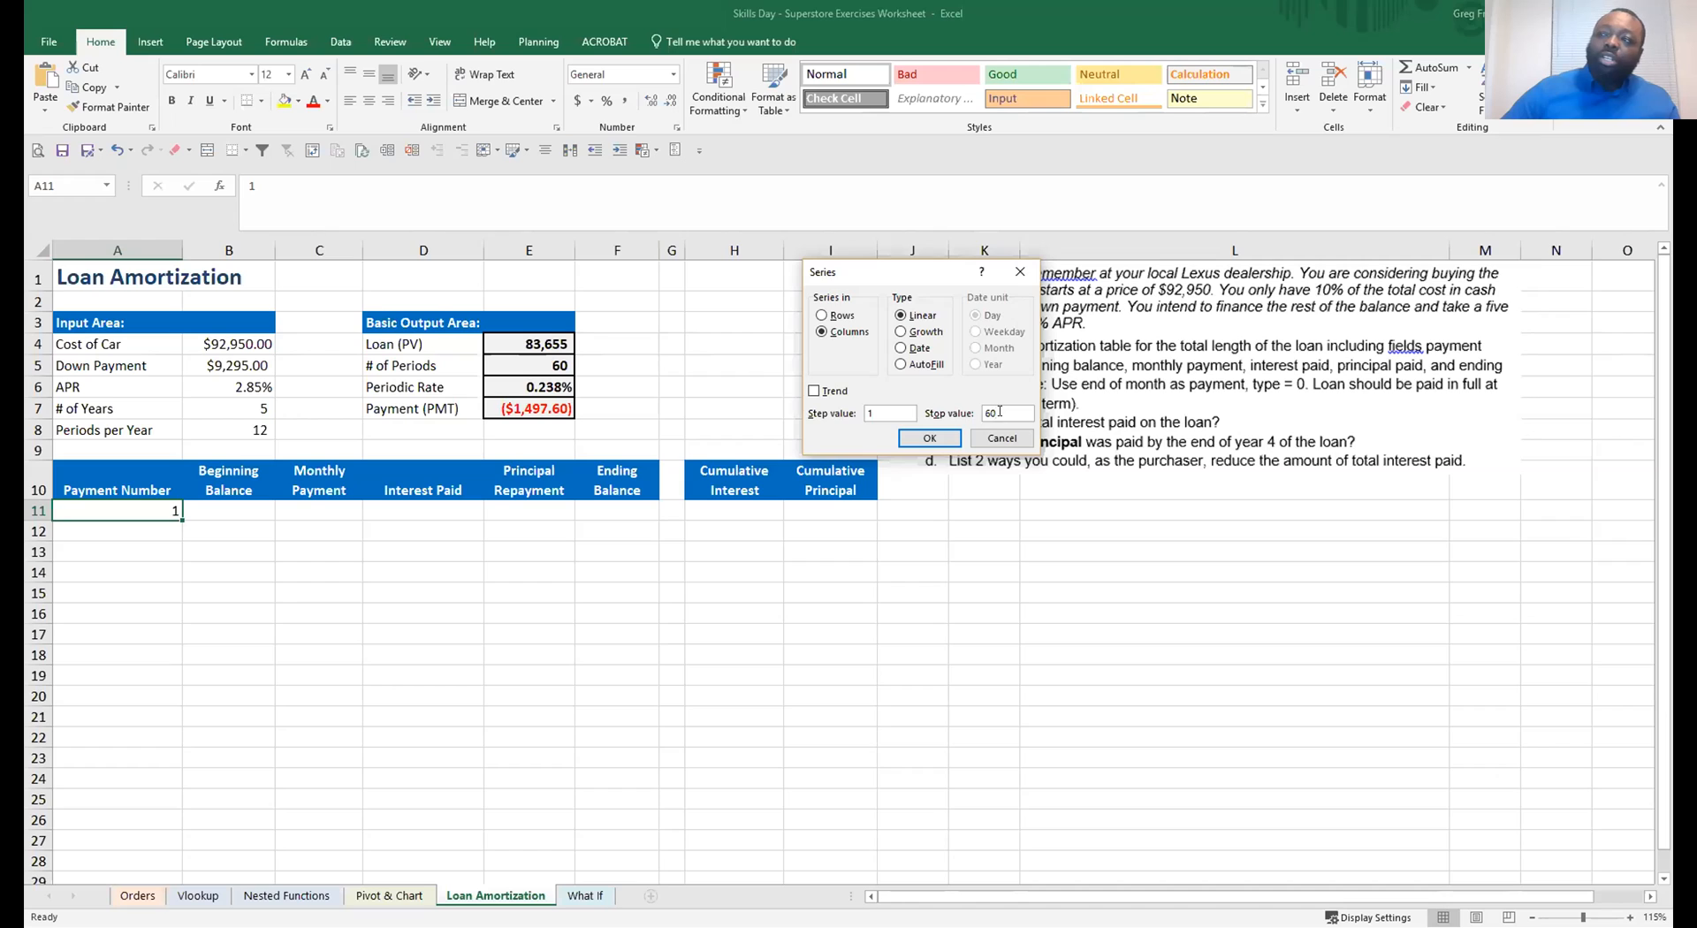
pyautogui.moveTo(1000, 412); pyautogui.dragTo(981, 417)
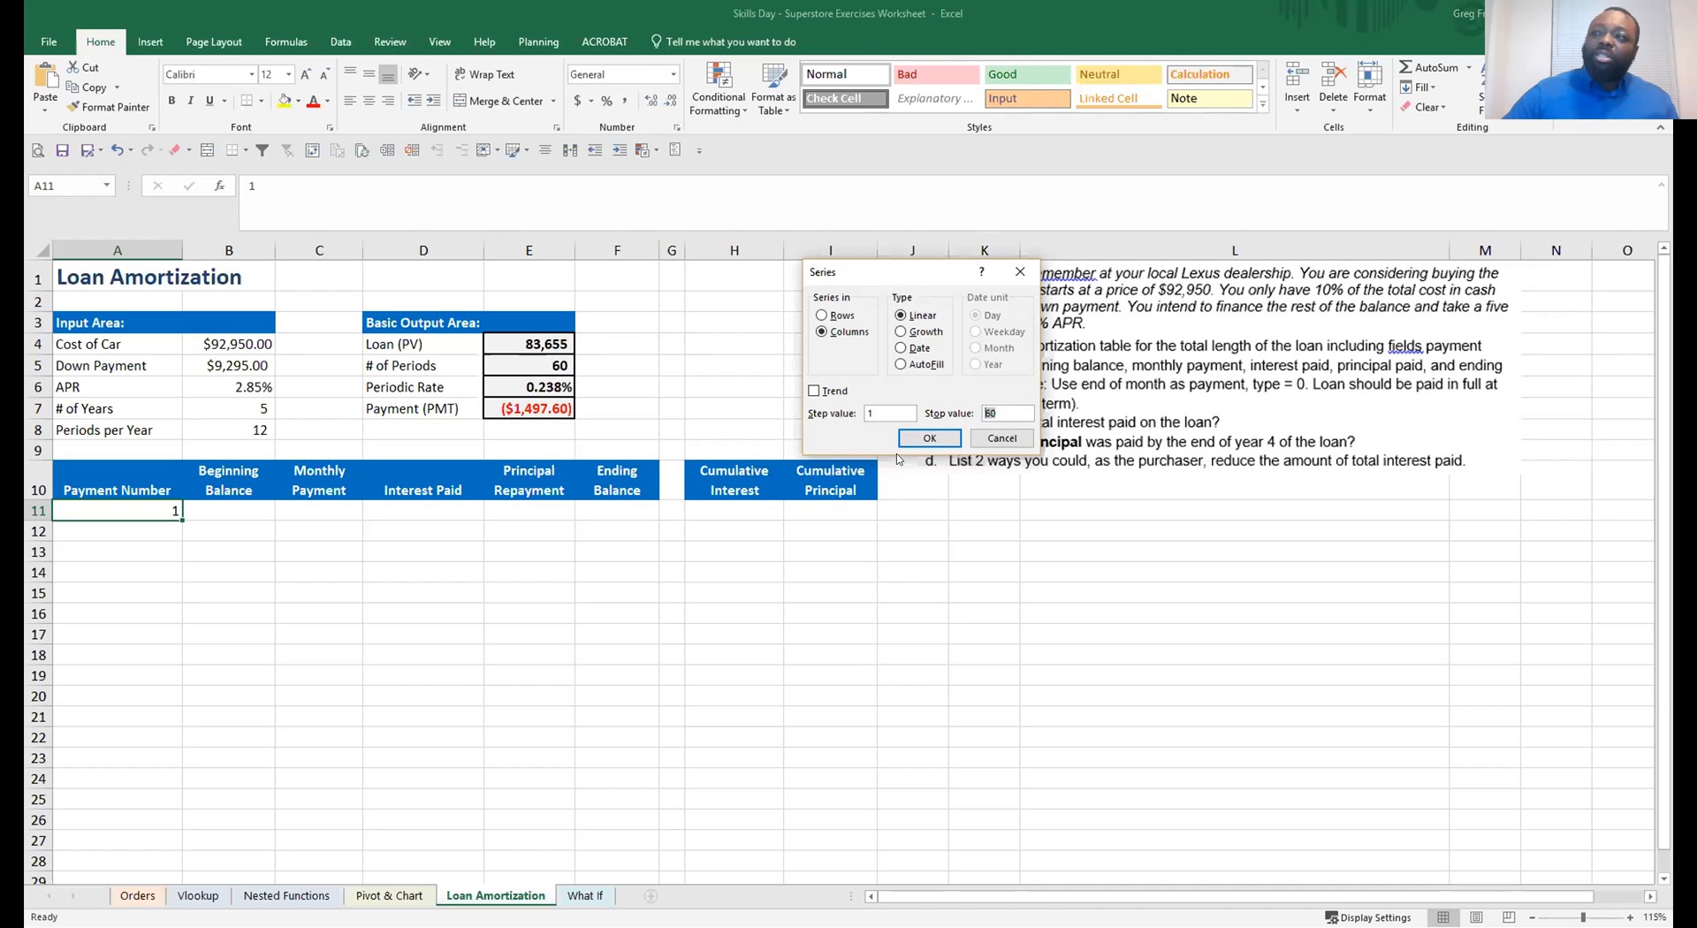
pyautogui.click(922, 440)
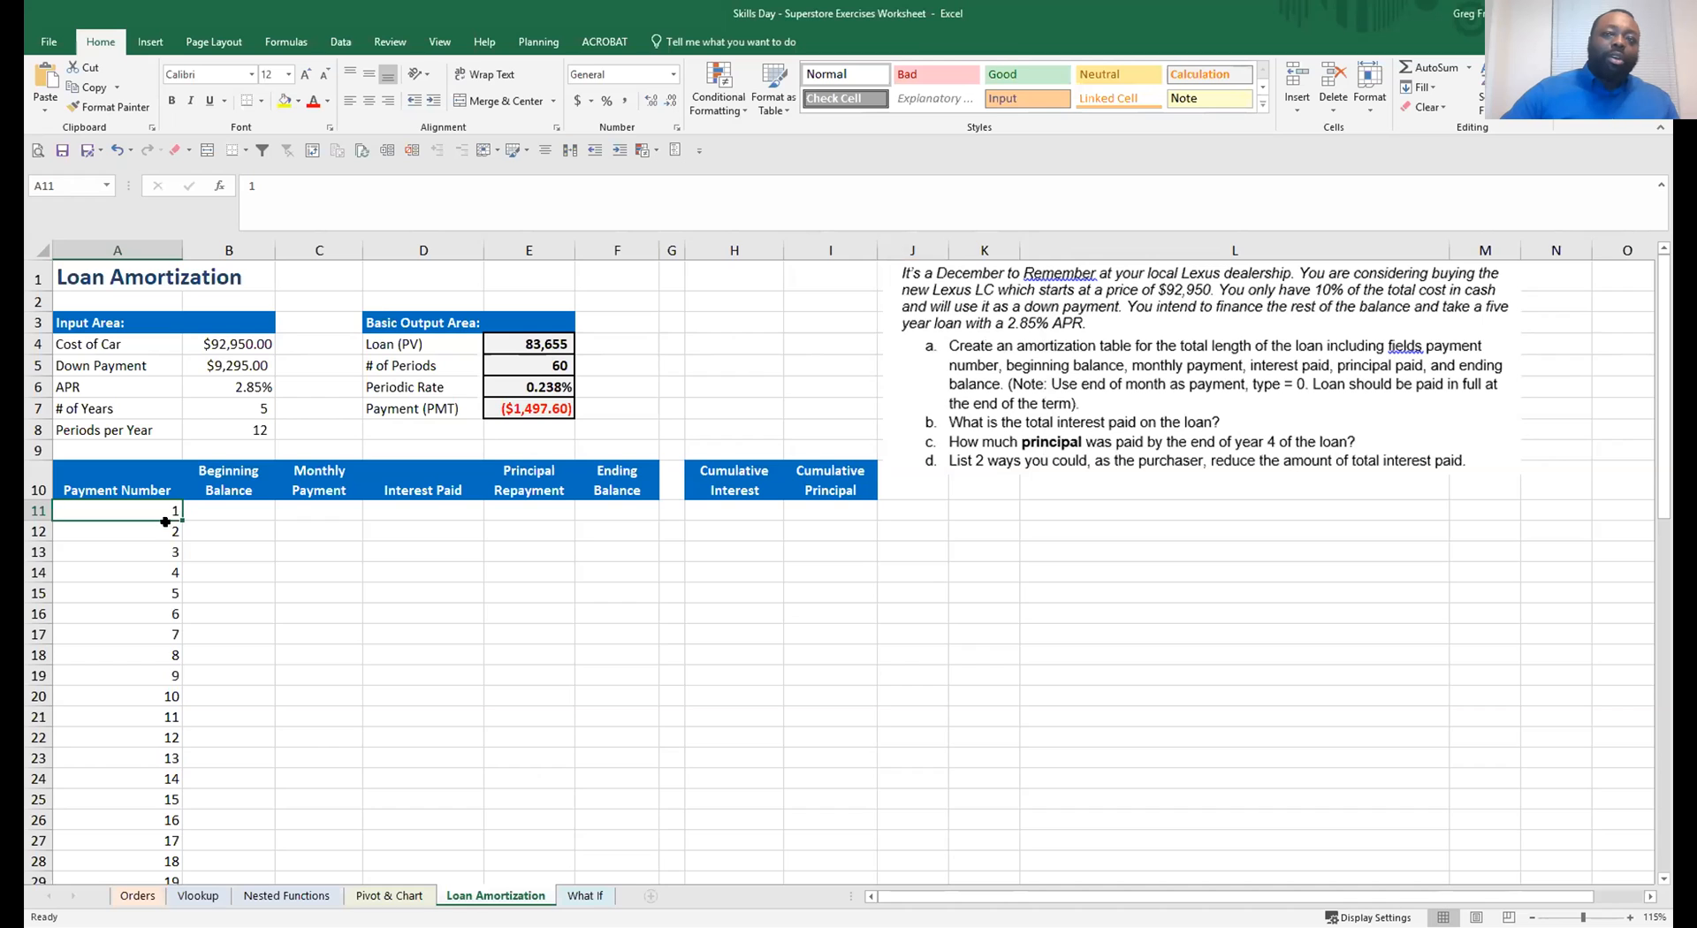
pyautogui.scroll(-12, 209, 617)
pyautogui.scroll(-4, 211, 619)
pyautogui.click(175, 704)
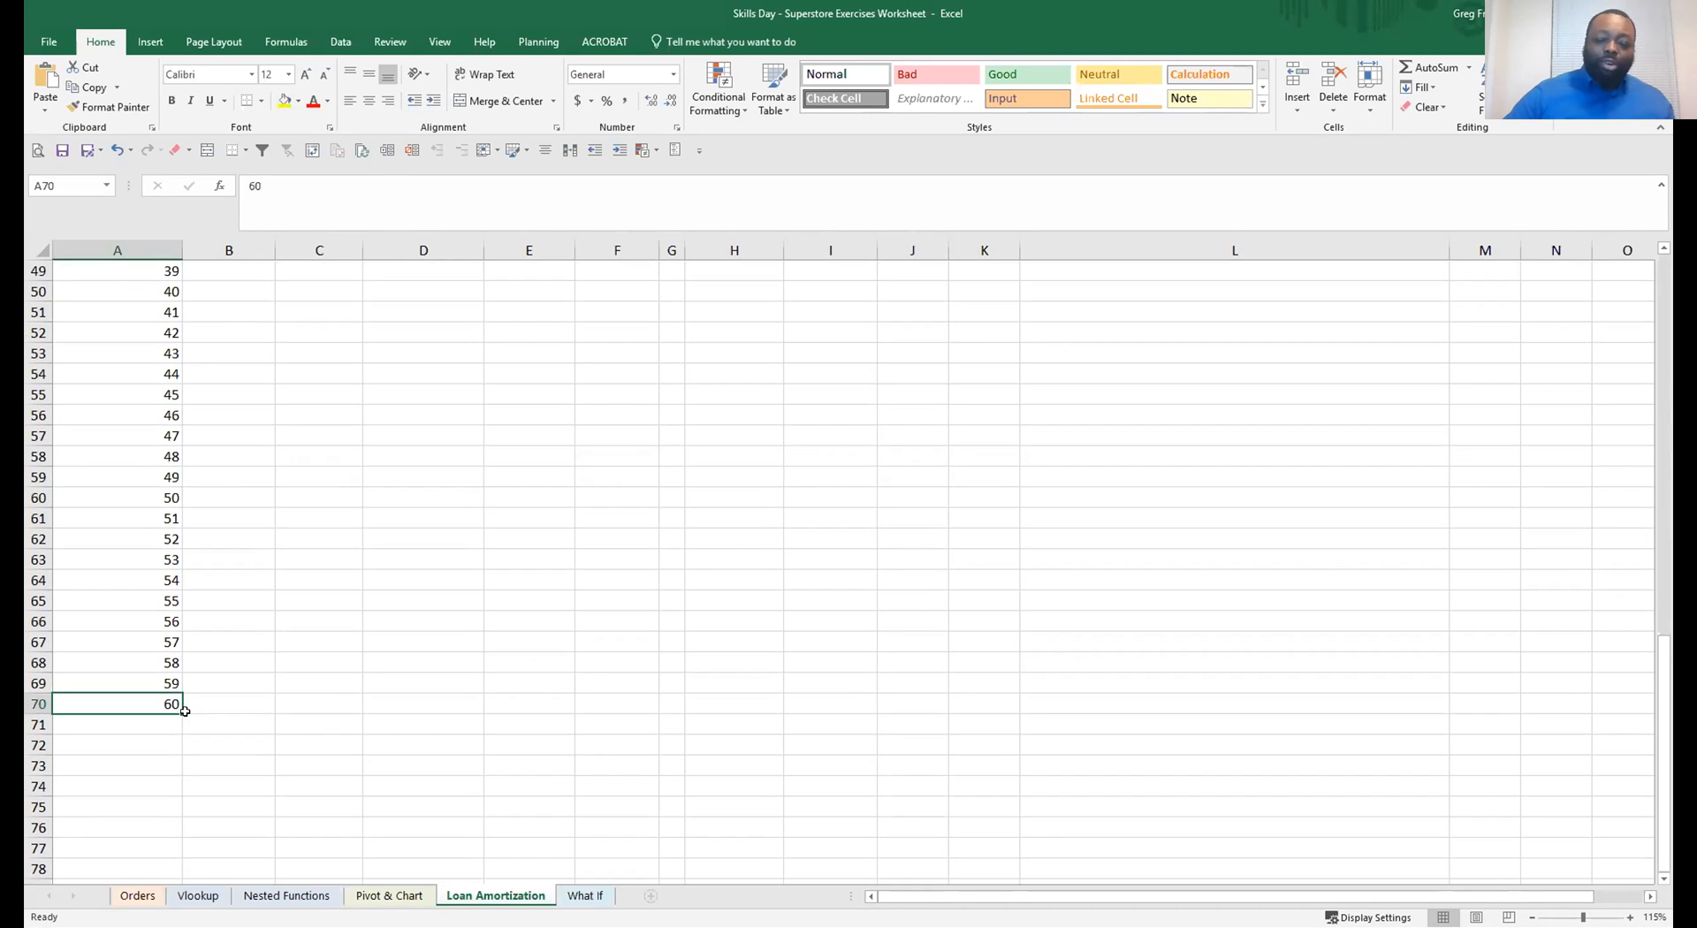
pyautogui.scroll(16, 210, 684)
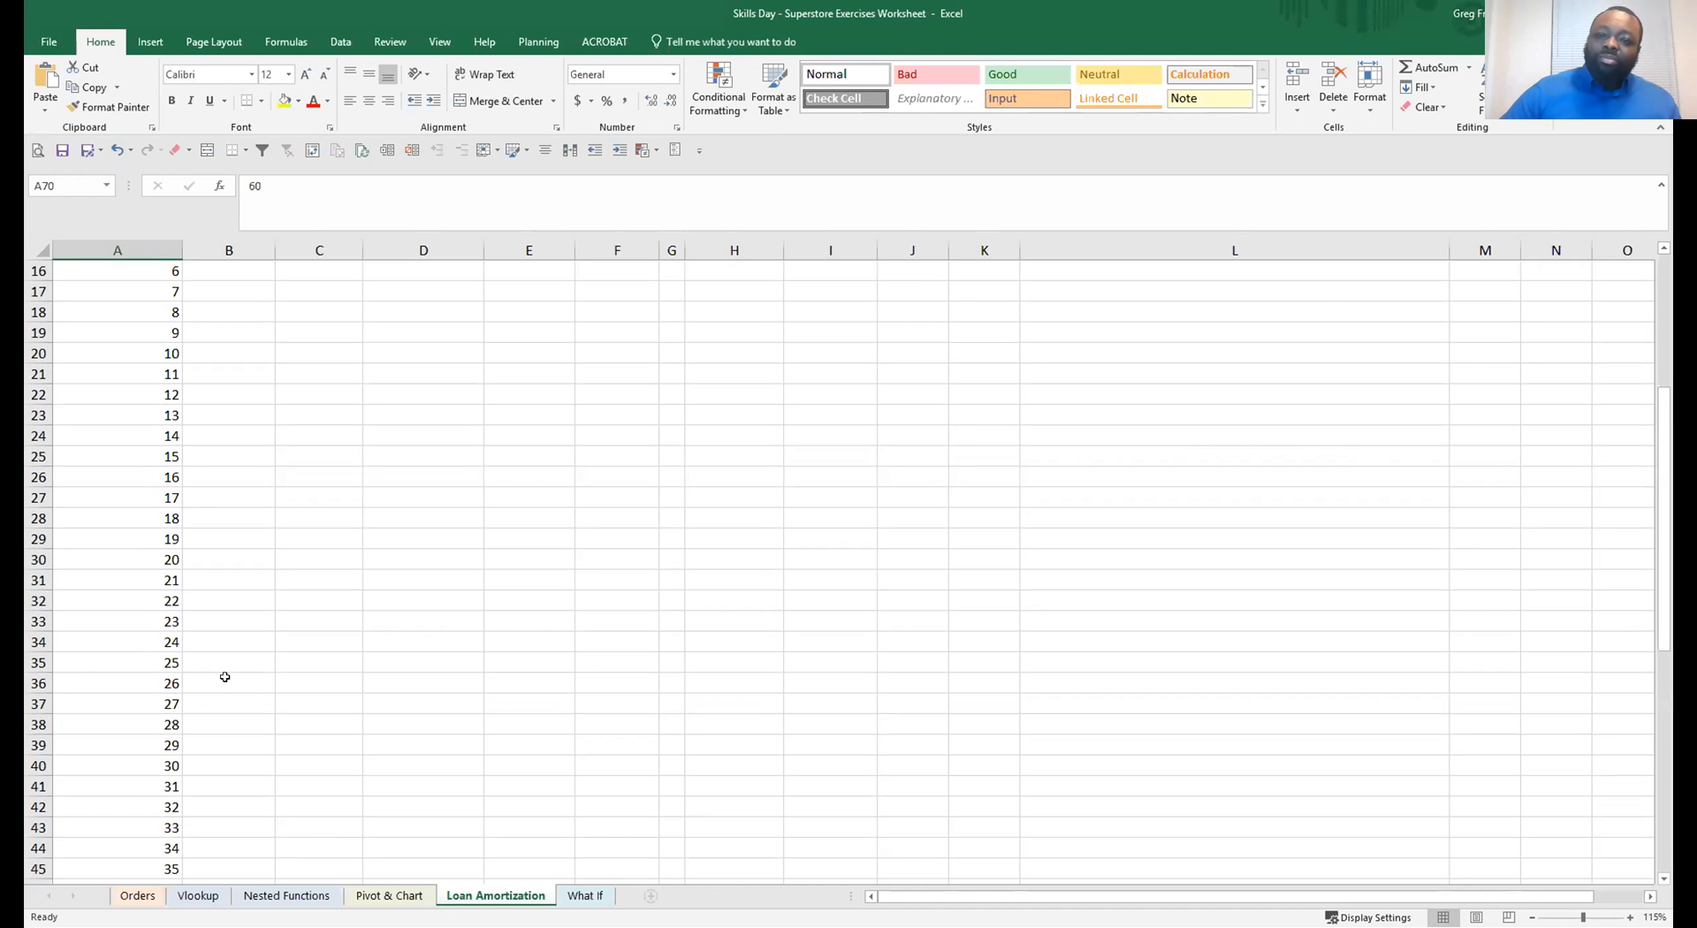
pyautogui.click(108, 511)
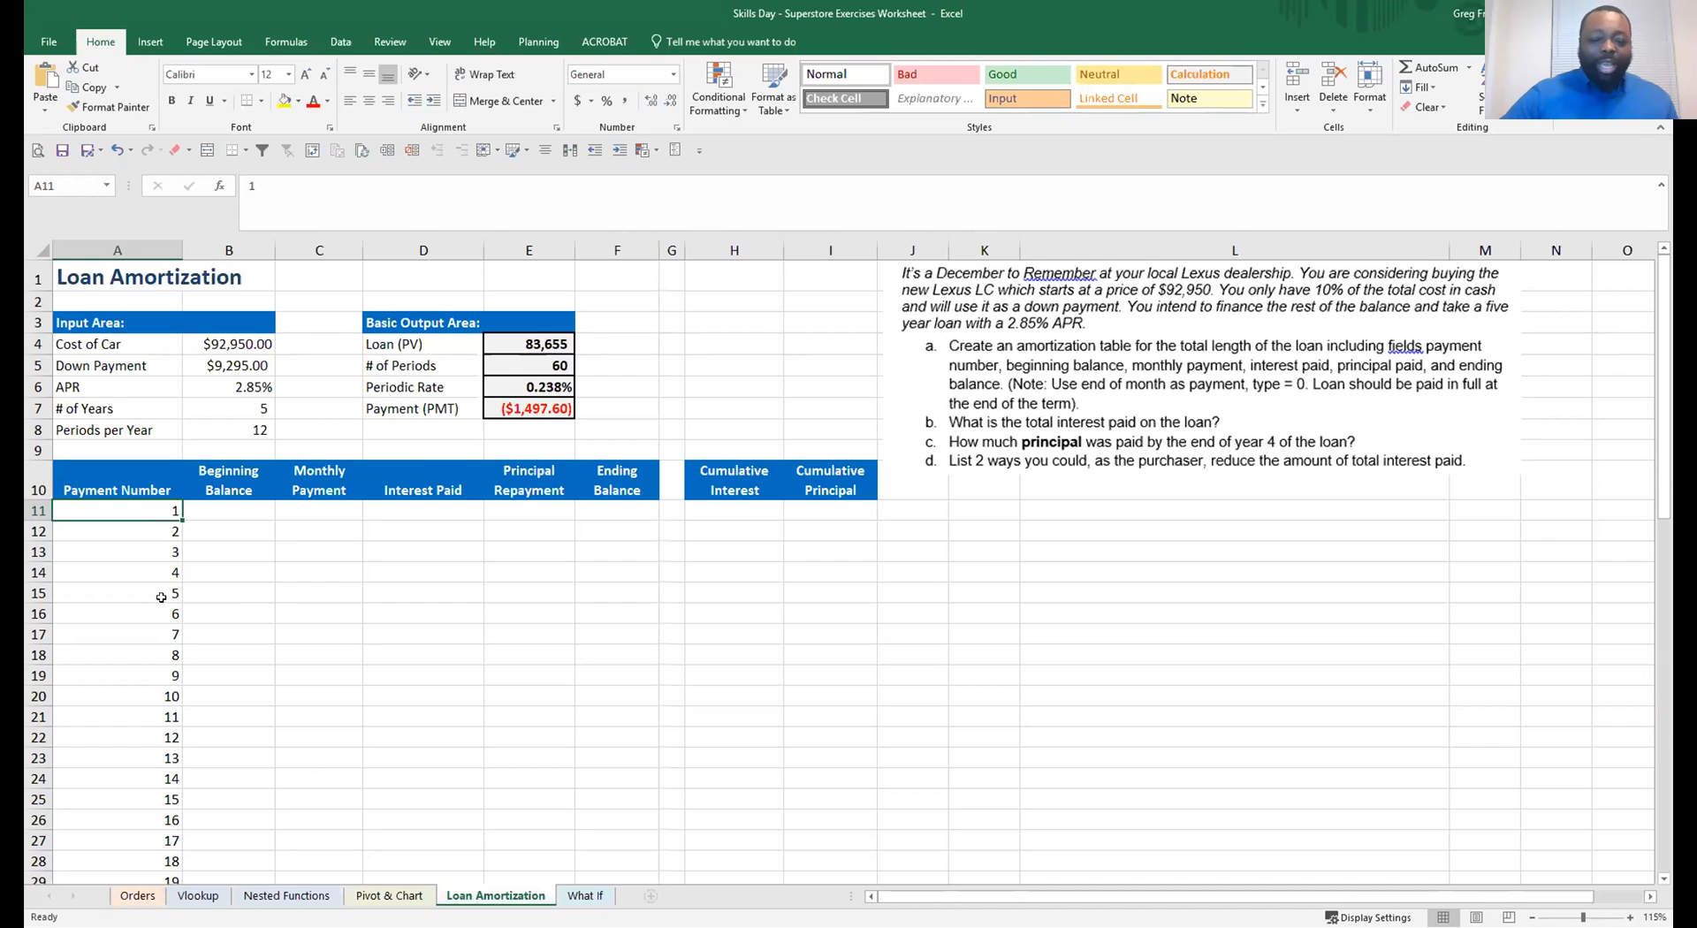
# Enter the first Beginning Balance in cell B11 as an absolute reference to the loan amount, =$E$4
pyautogui.click(232, 508)
pyautogui.write('=')
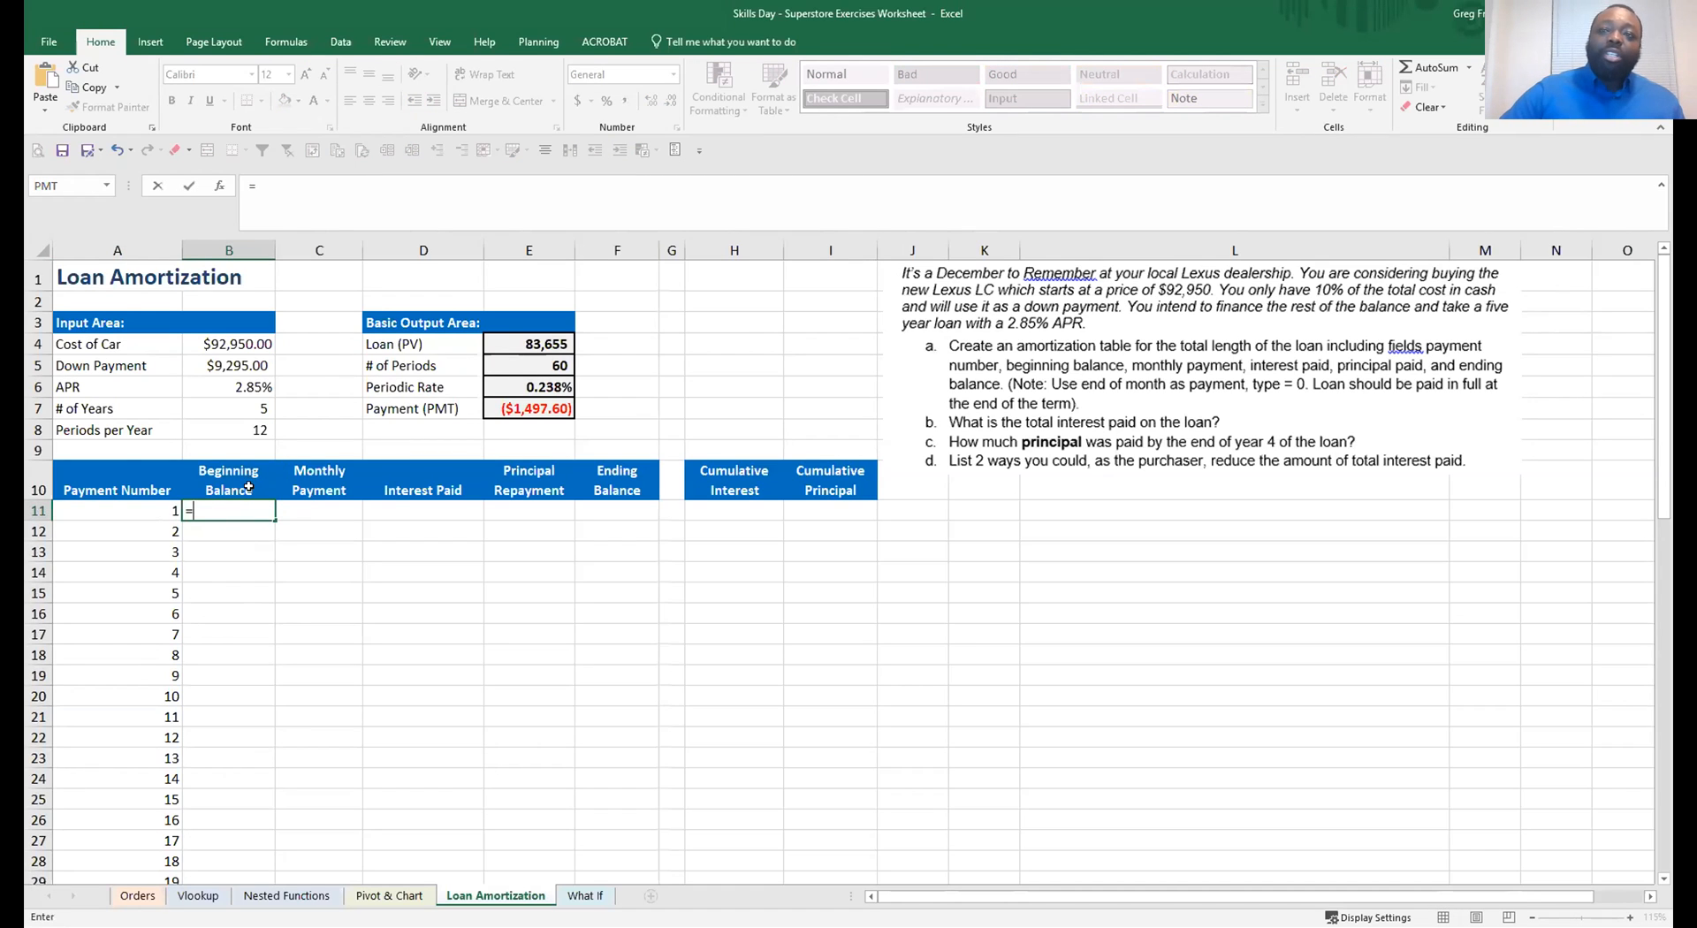
pyautogui.press('Escape')
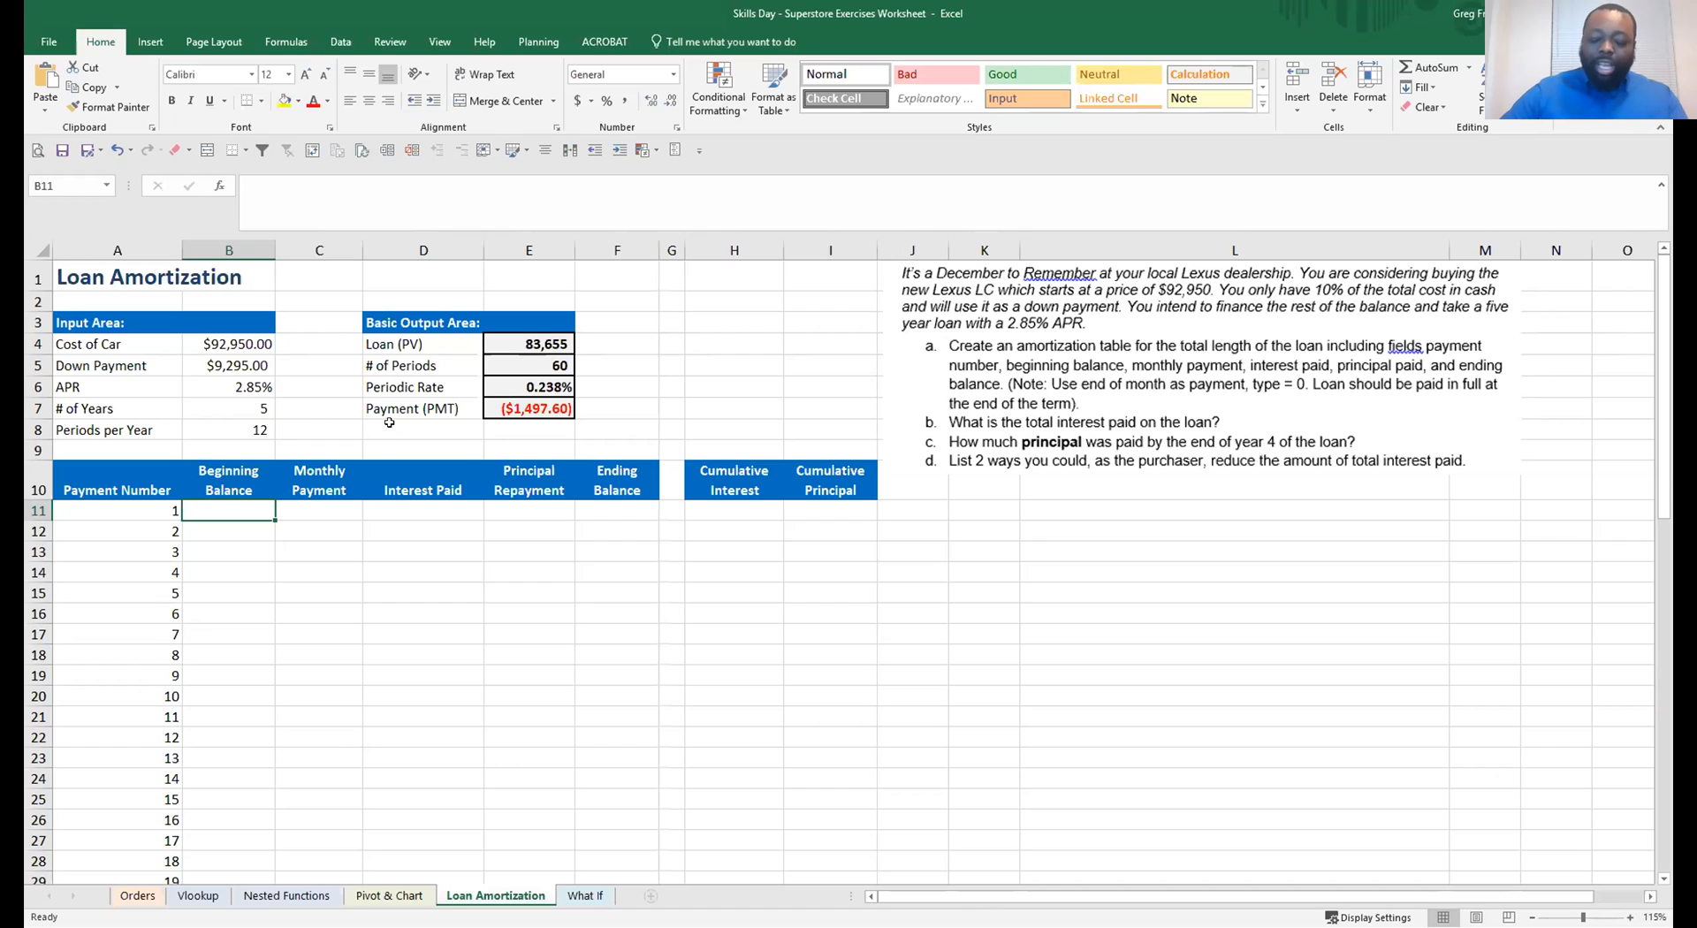
pyautogui.write('=')
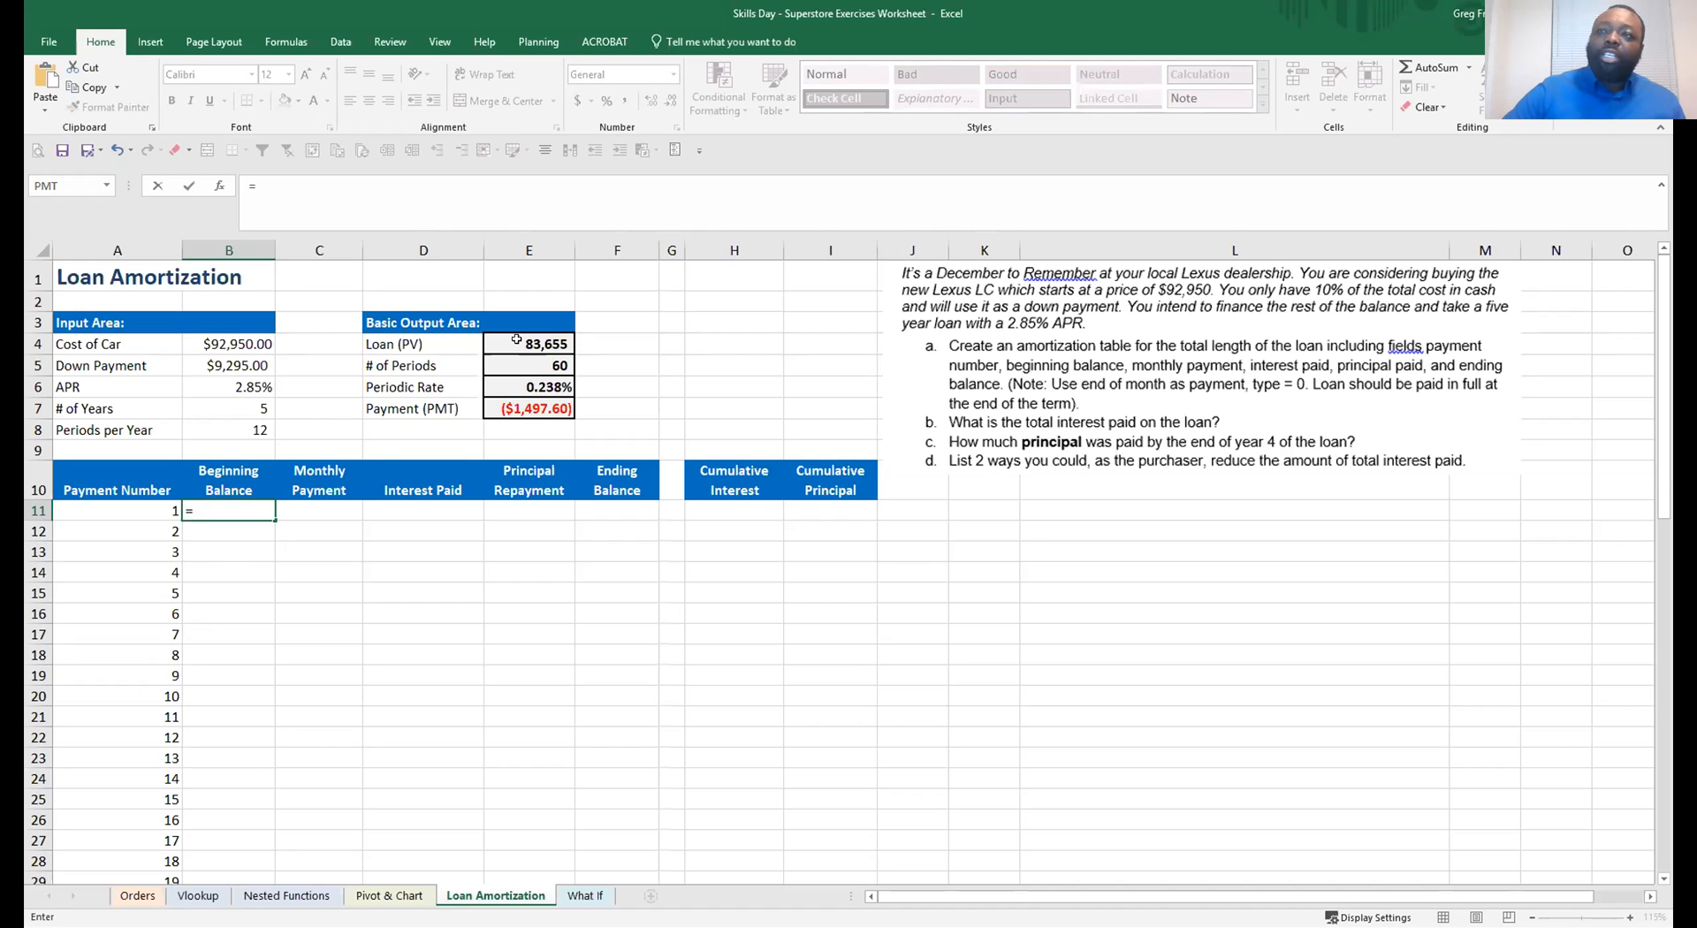
pyautogui.click(562, 345)
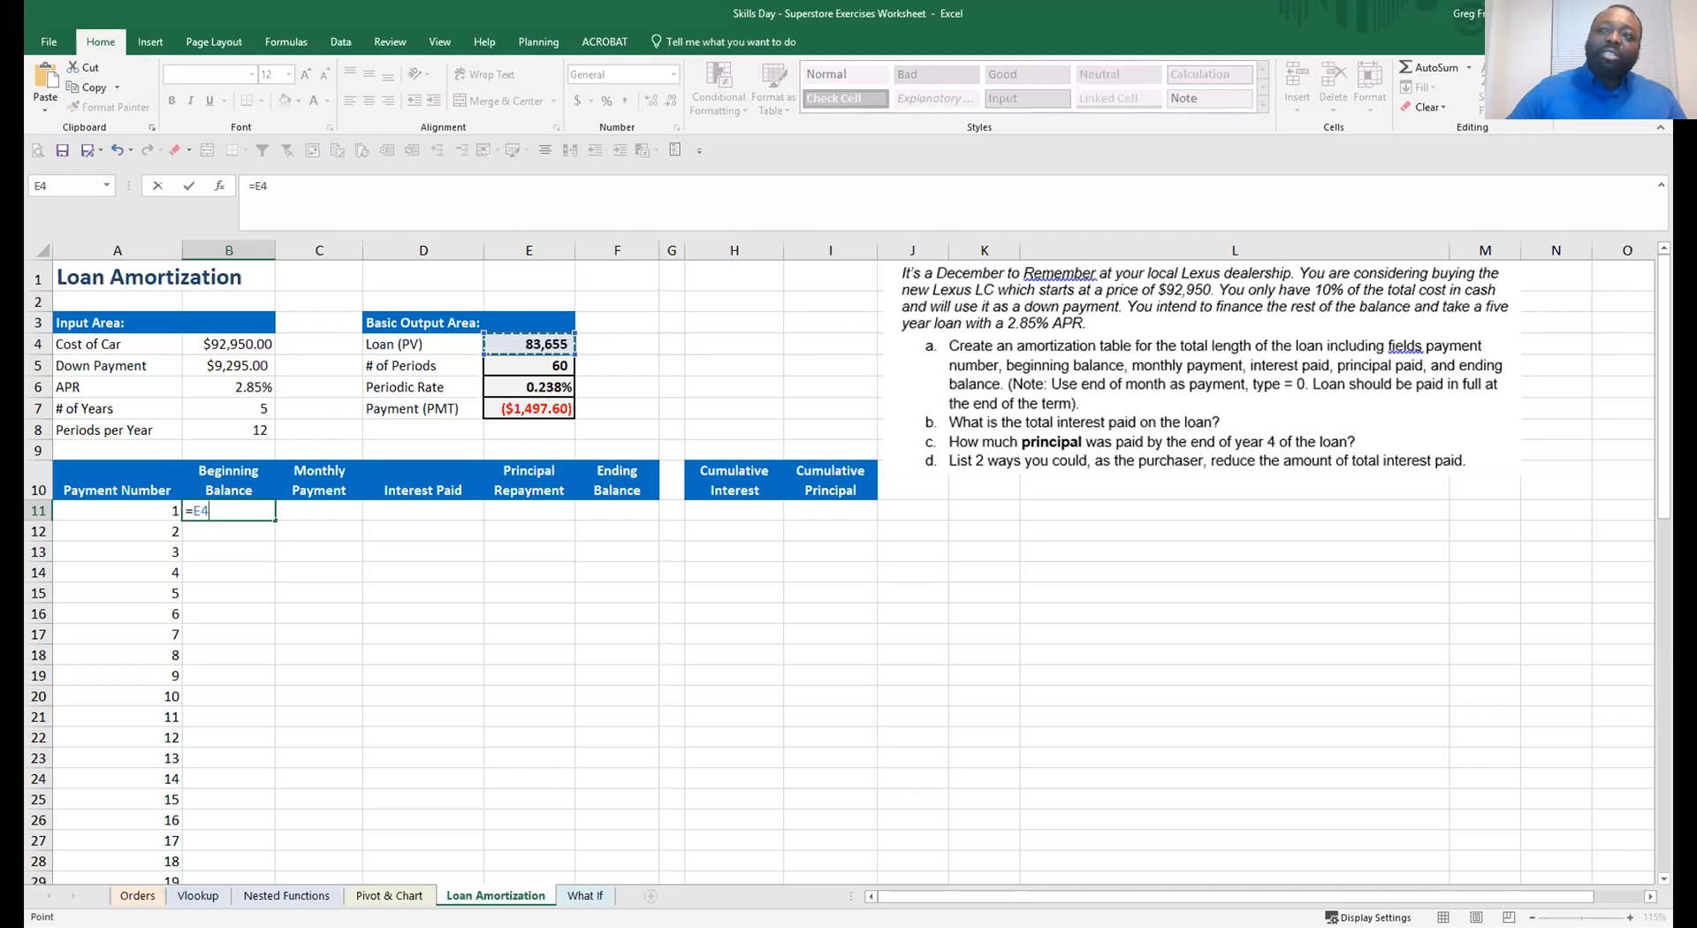
pyautogui.press('F4')
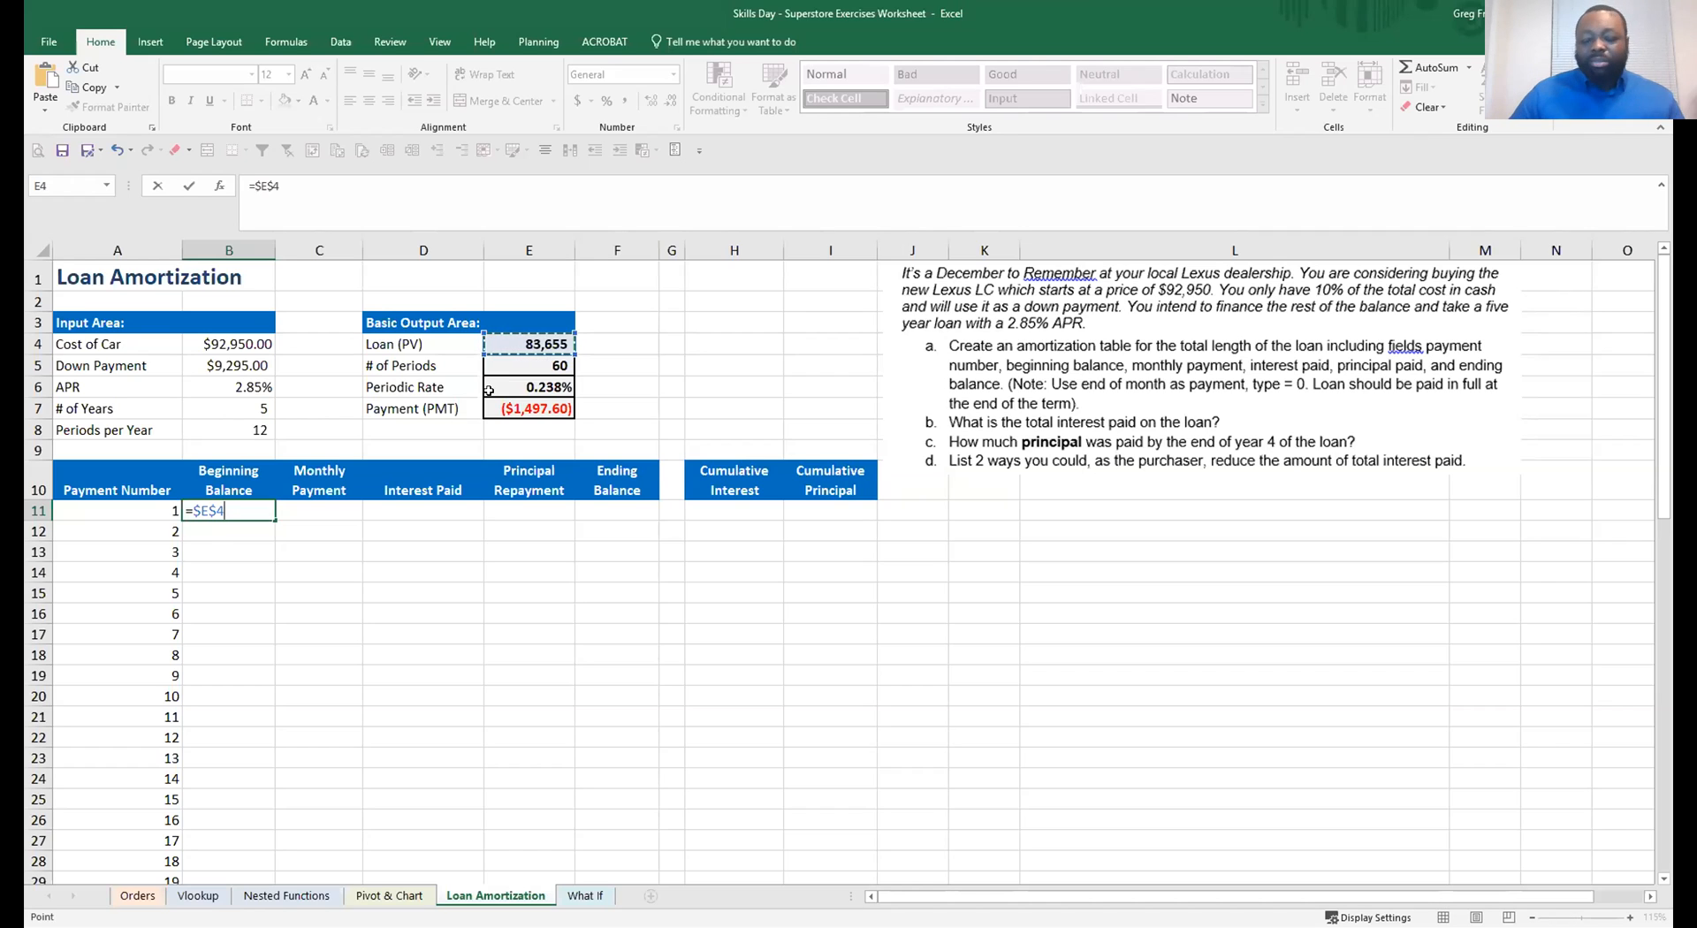
pyautogui.press('Return')
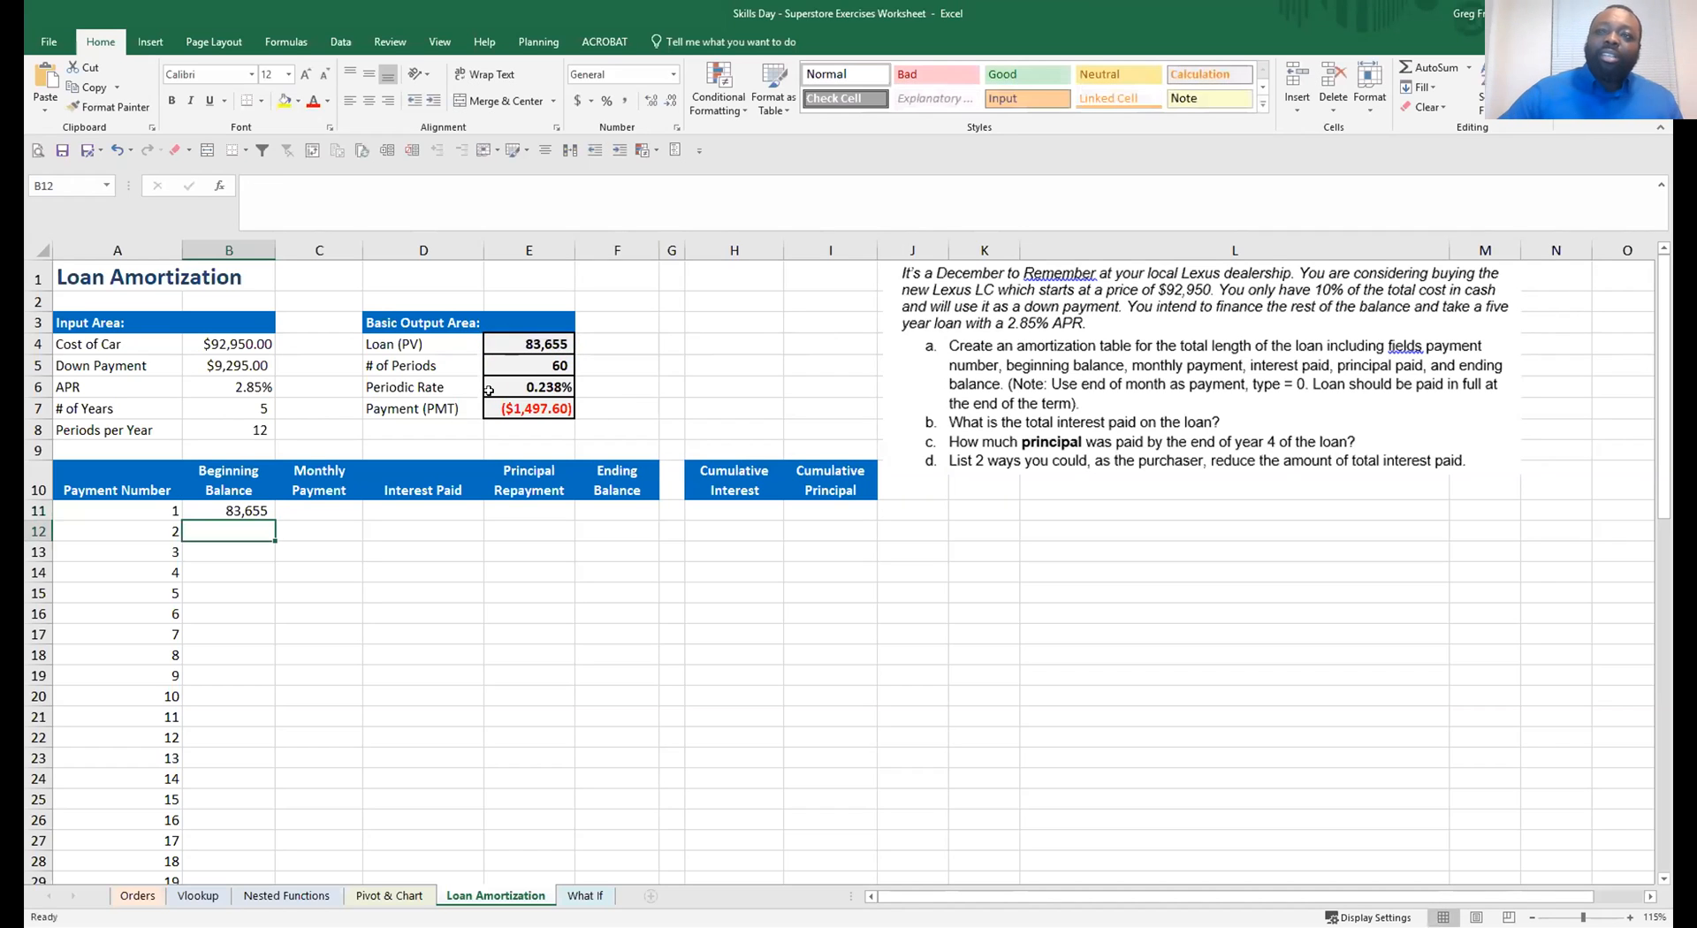
pyautogui.click(306, 507)
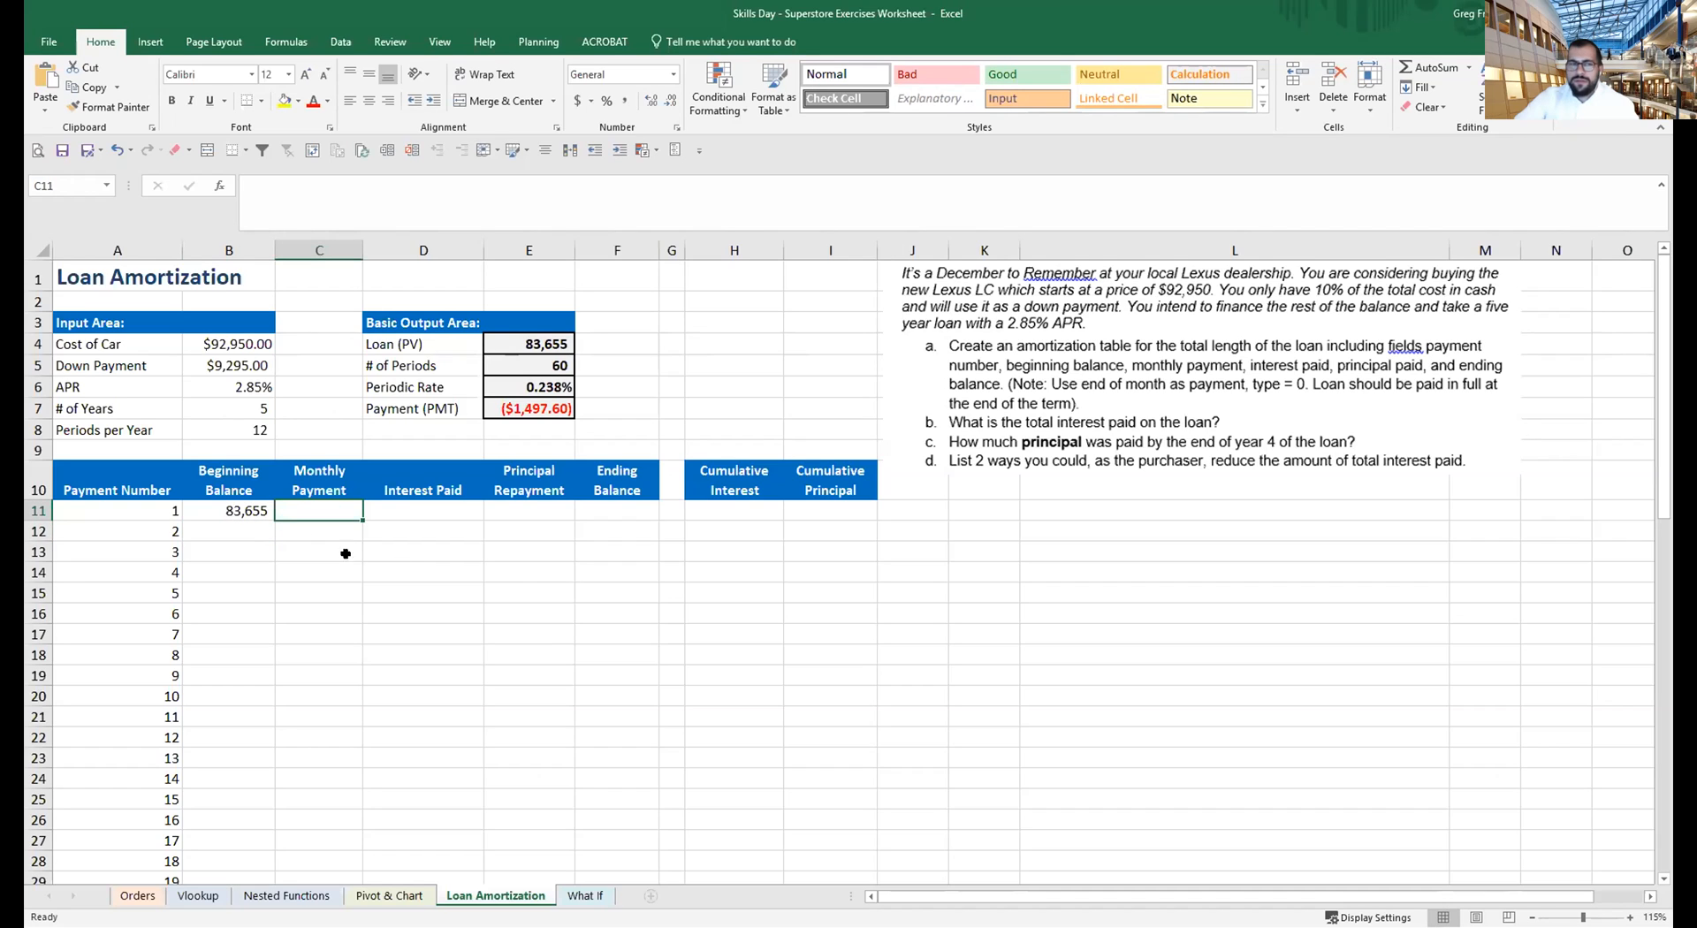
# Clear B11 and reference loan amount E4 again, cycling through the $E$4, E$4 and $E4 forms before entering it as =$E$4
pyautogui.click(255, 505)
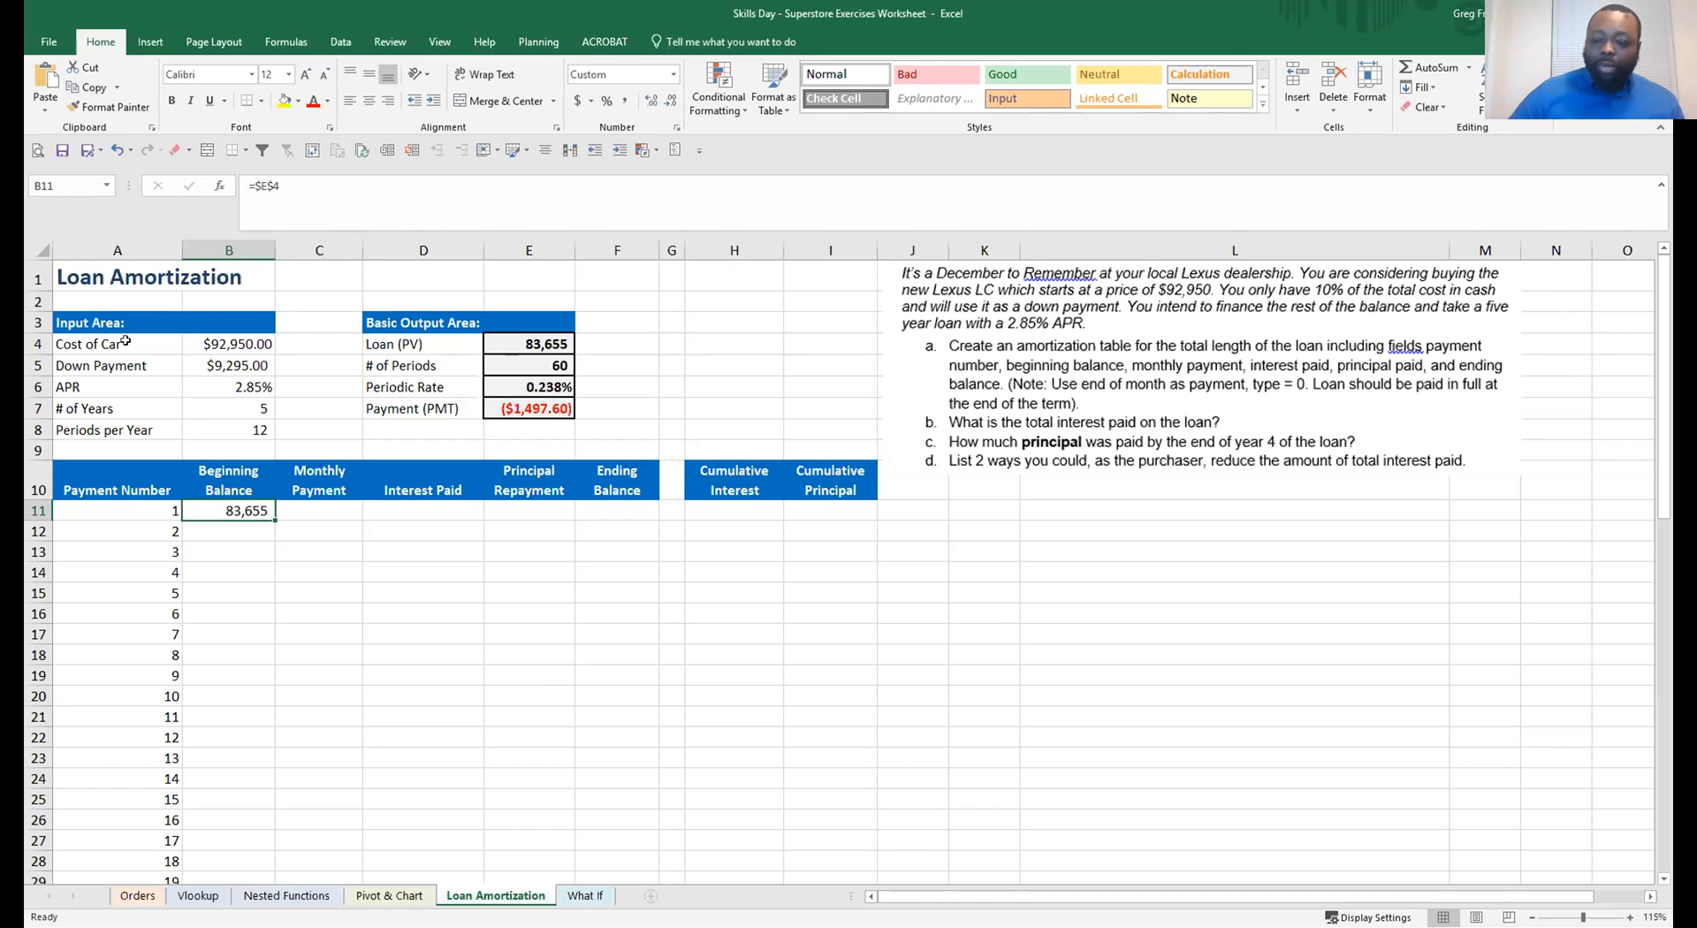
pyautogui.press('Delete')
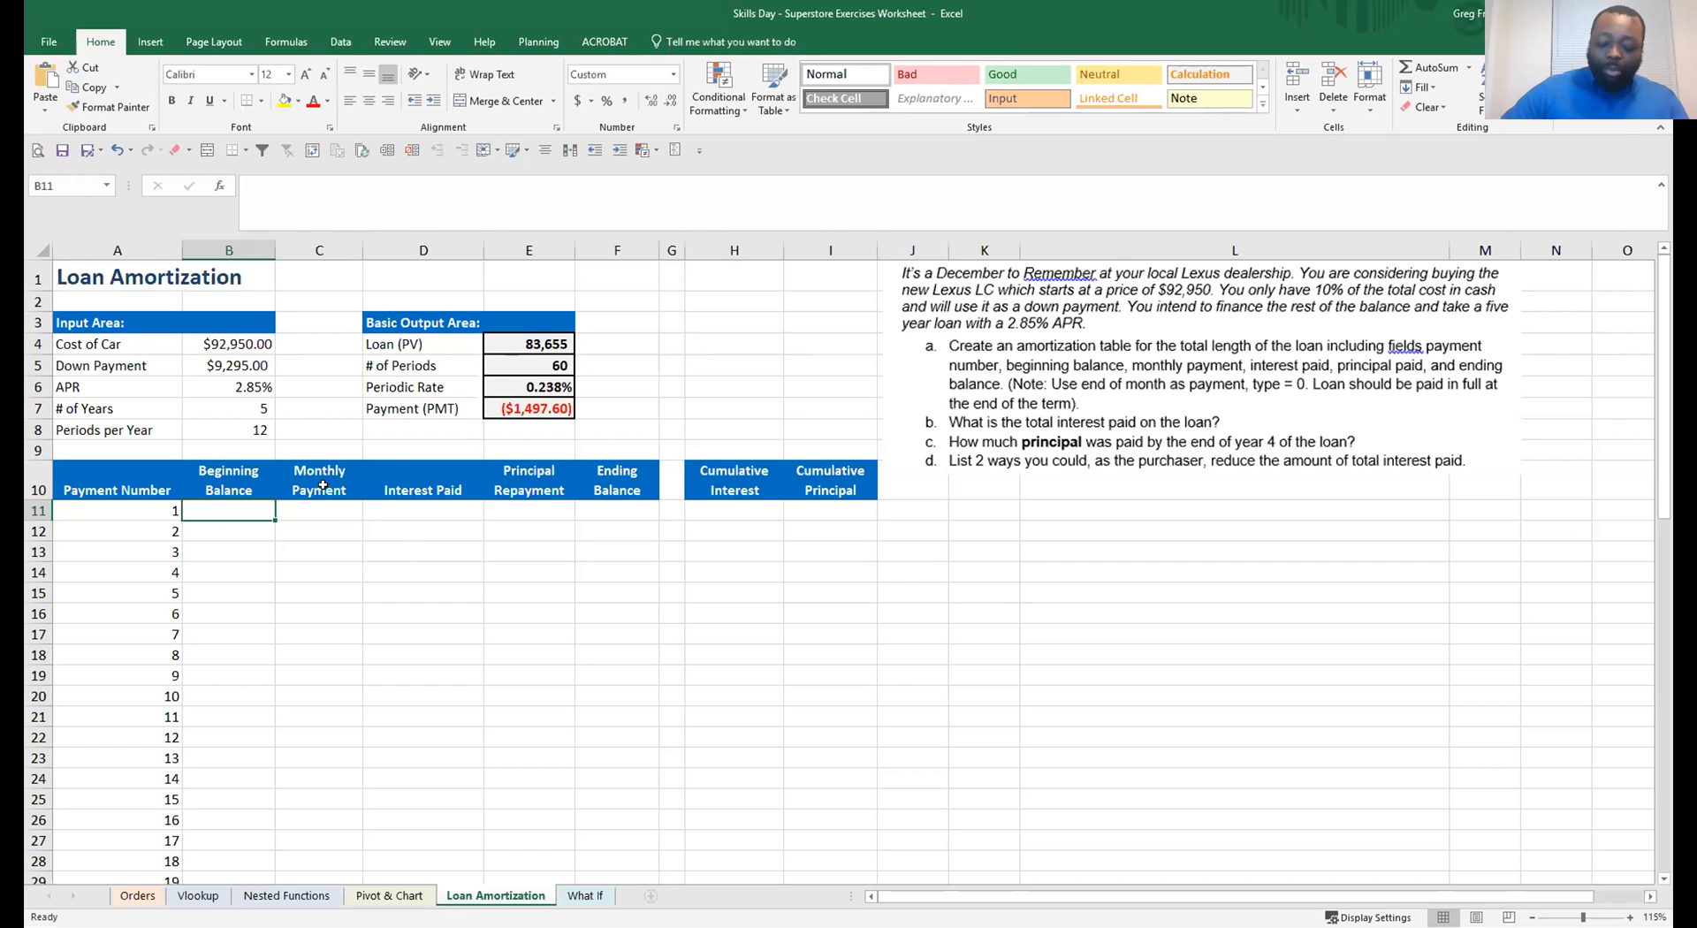
pyautogui.write('=')
pyautogui.click(530, 341)
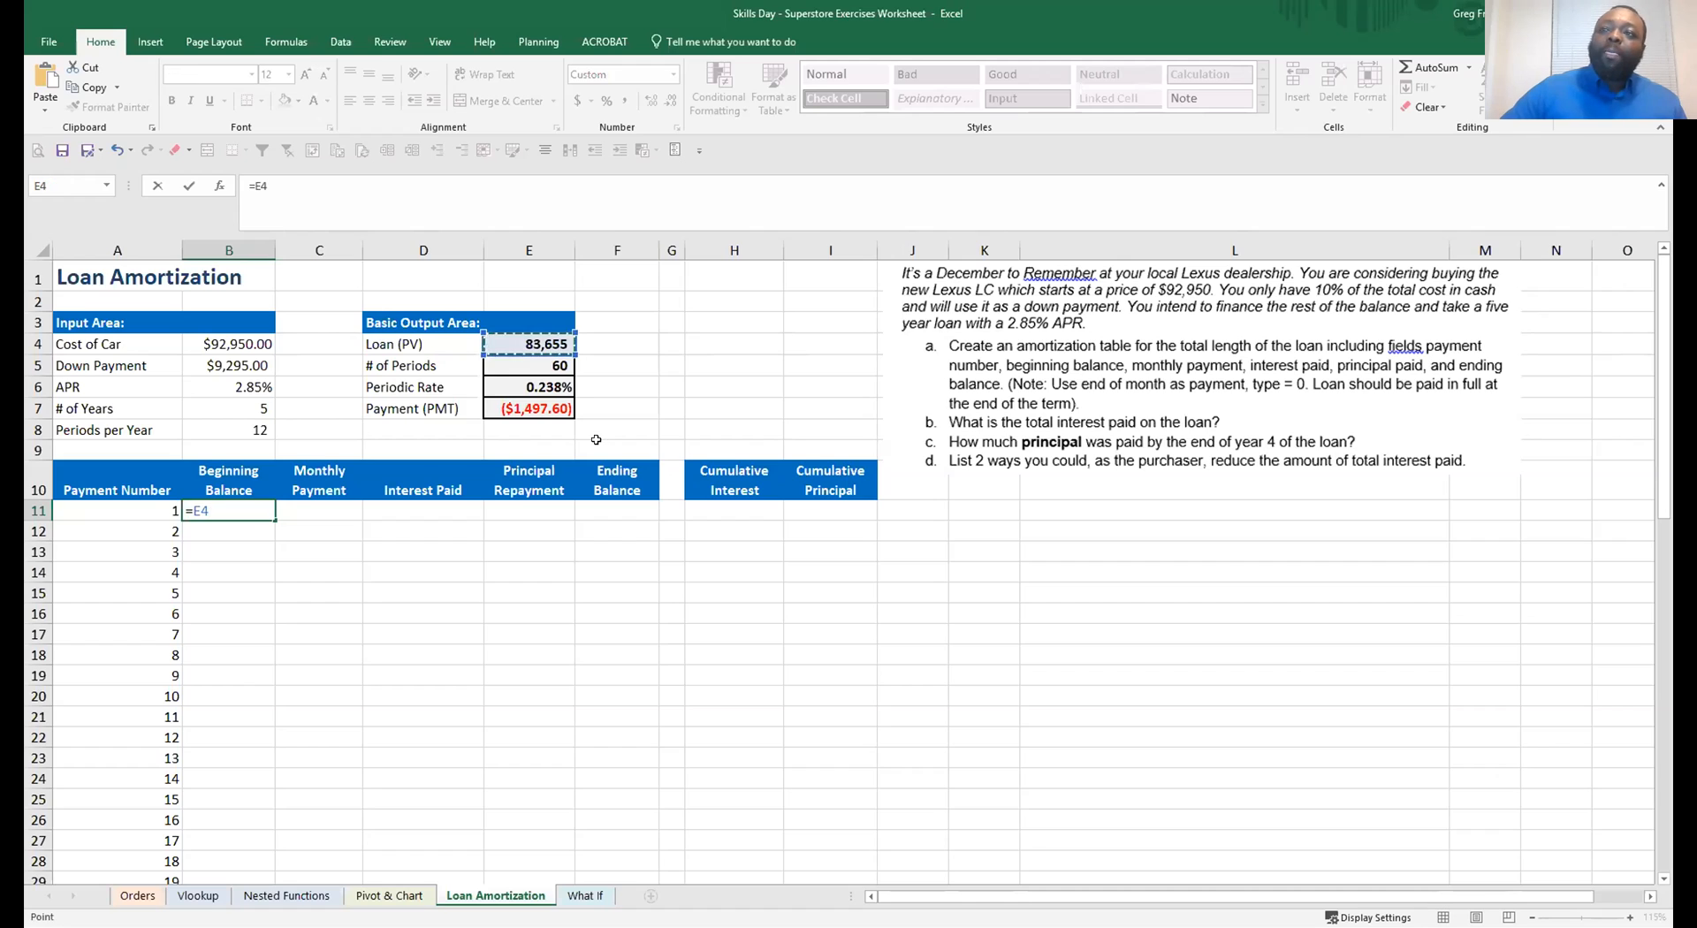
pyautogui.click(257, 184)
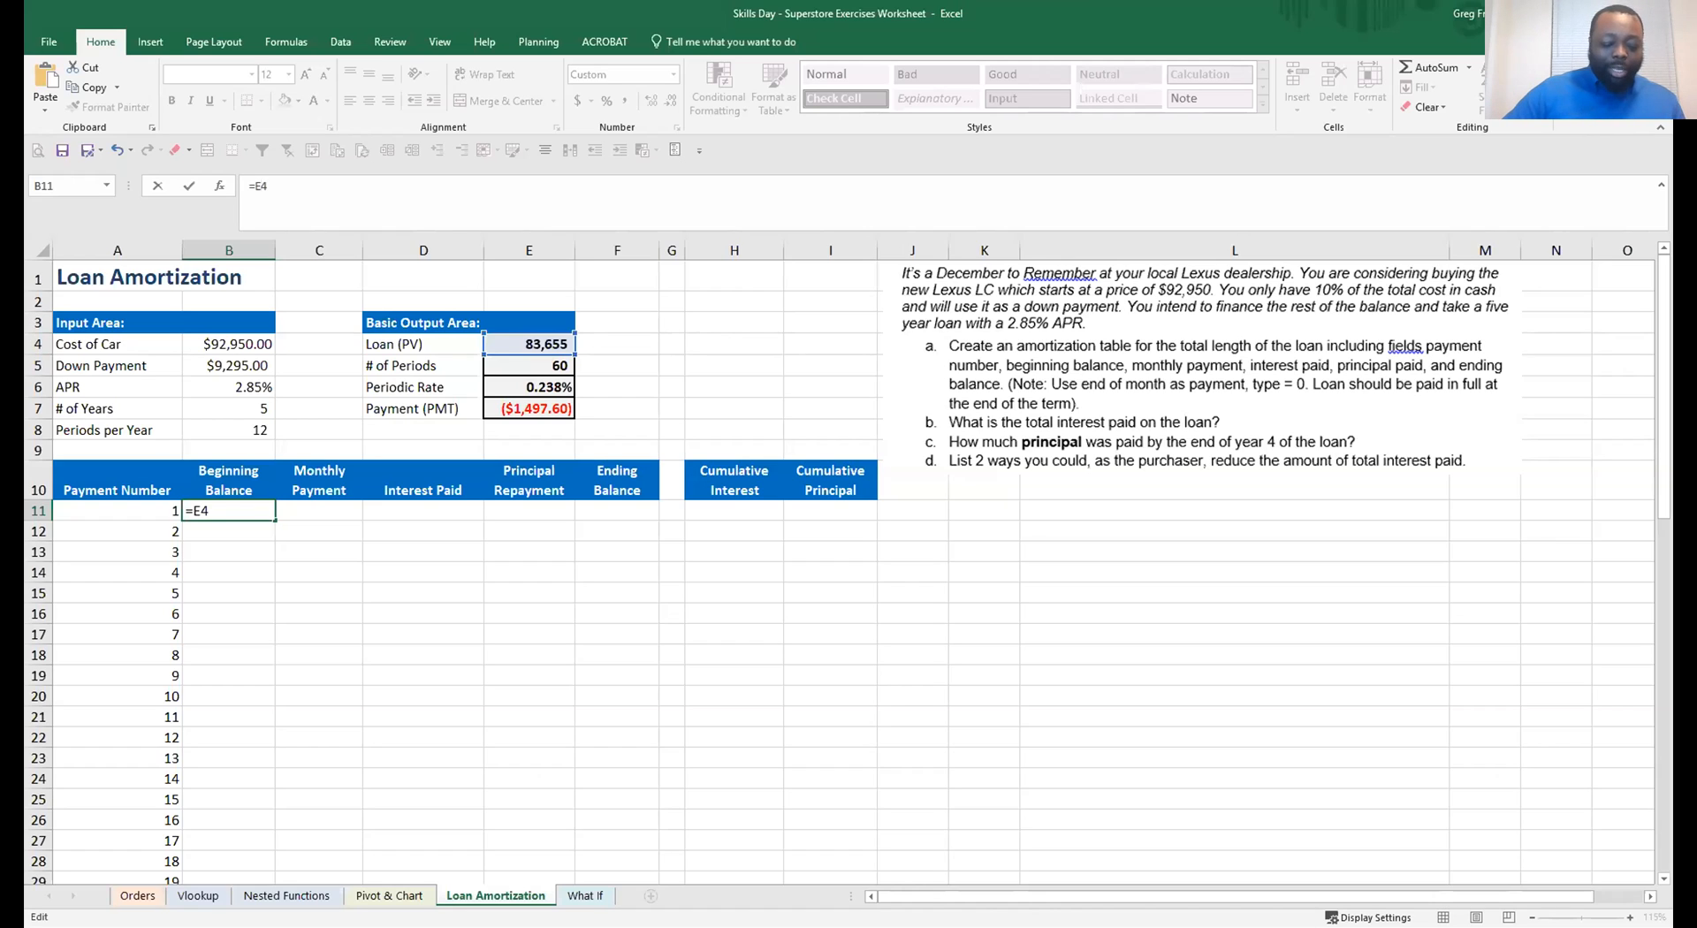
pyautogui.press('F4')
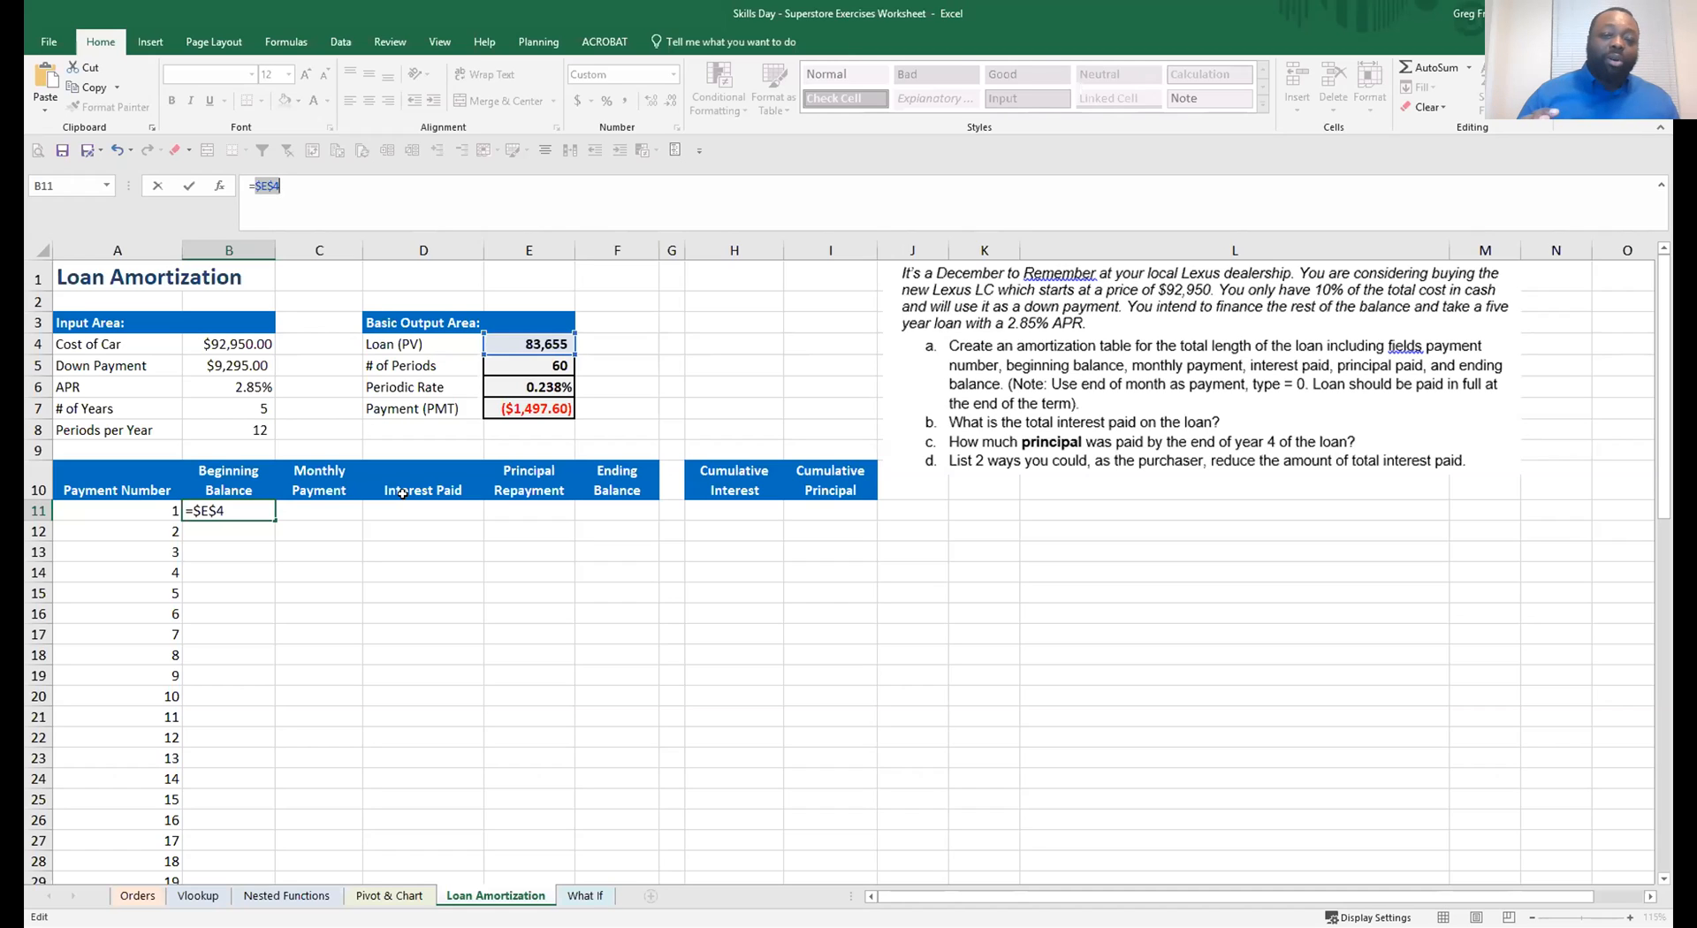
pyautogui.press('F4')
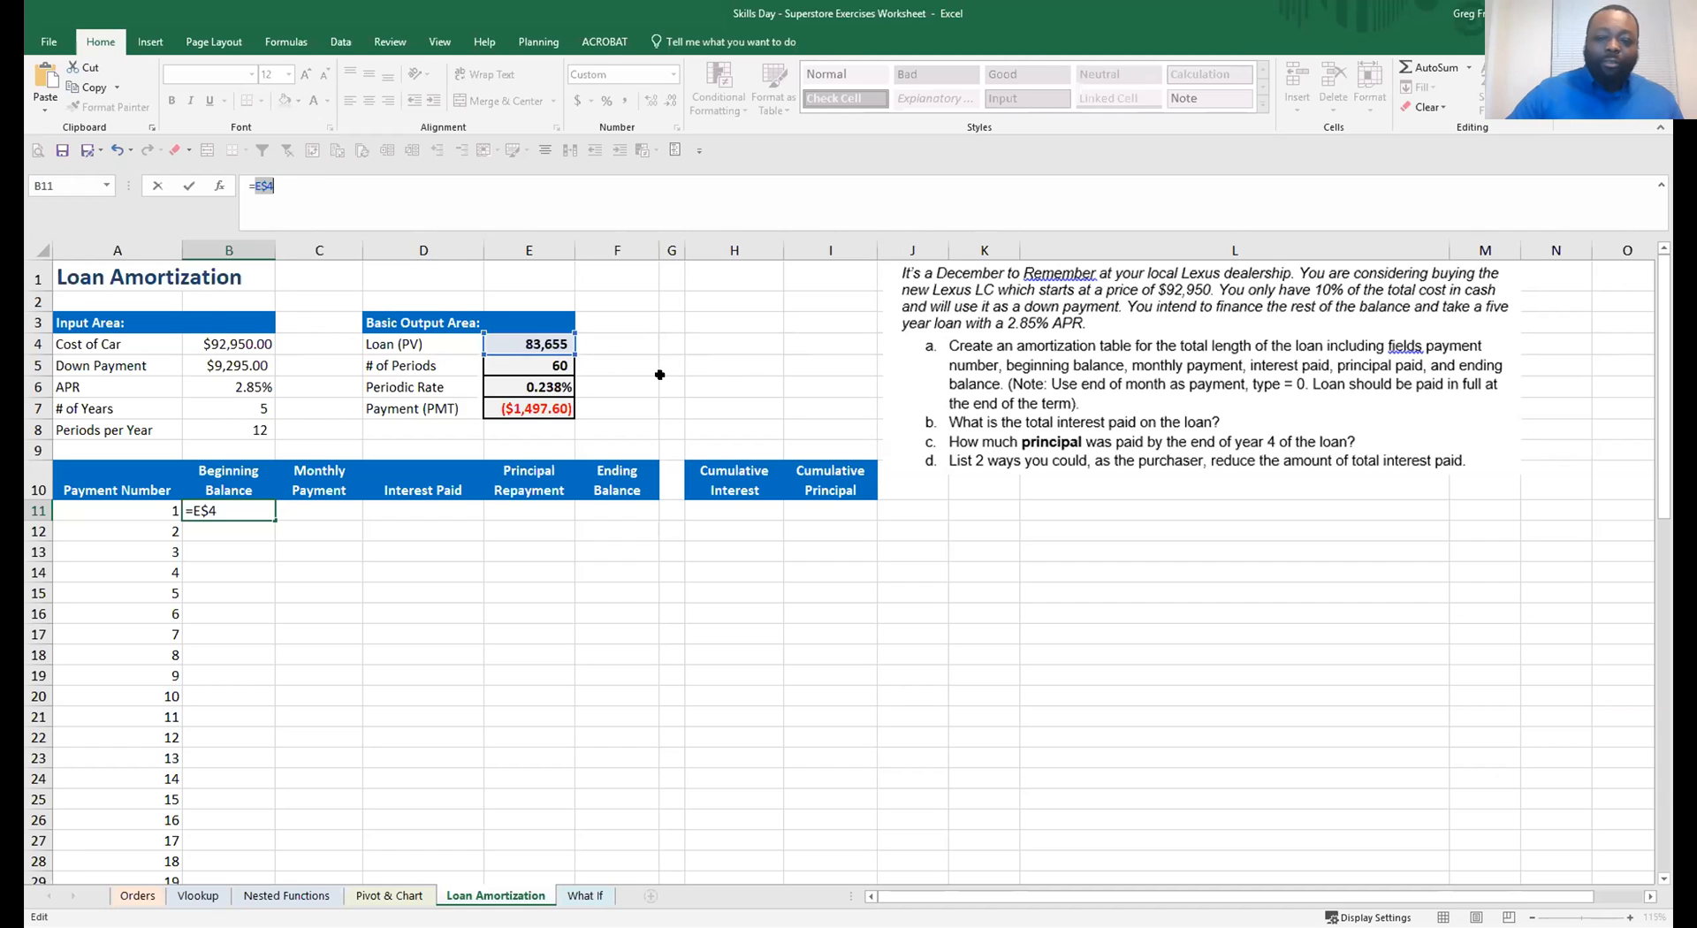
pyautogui.press('F4')
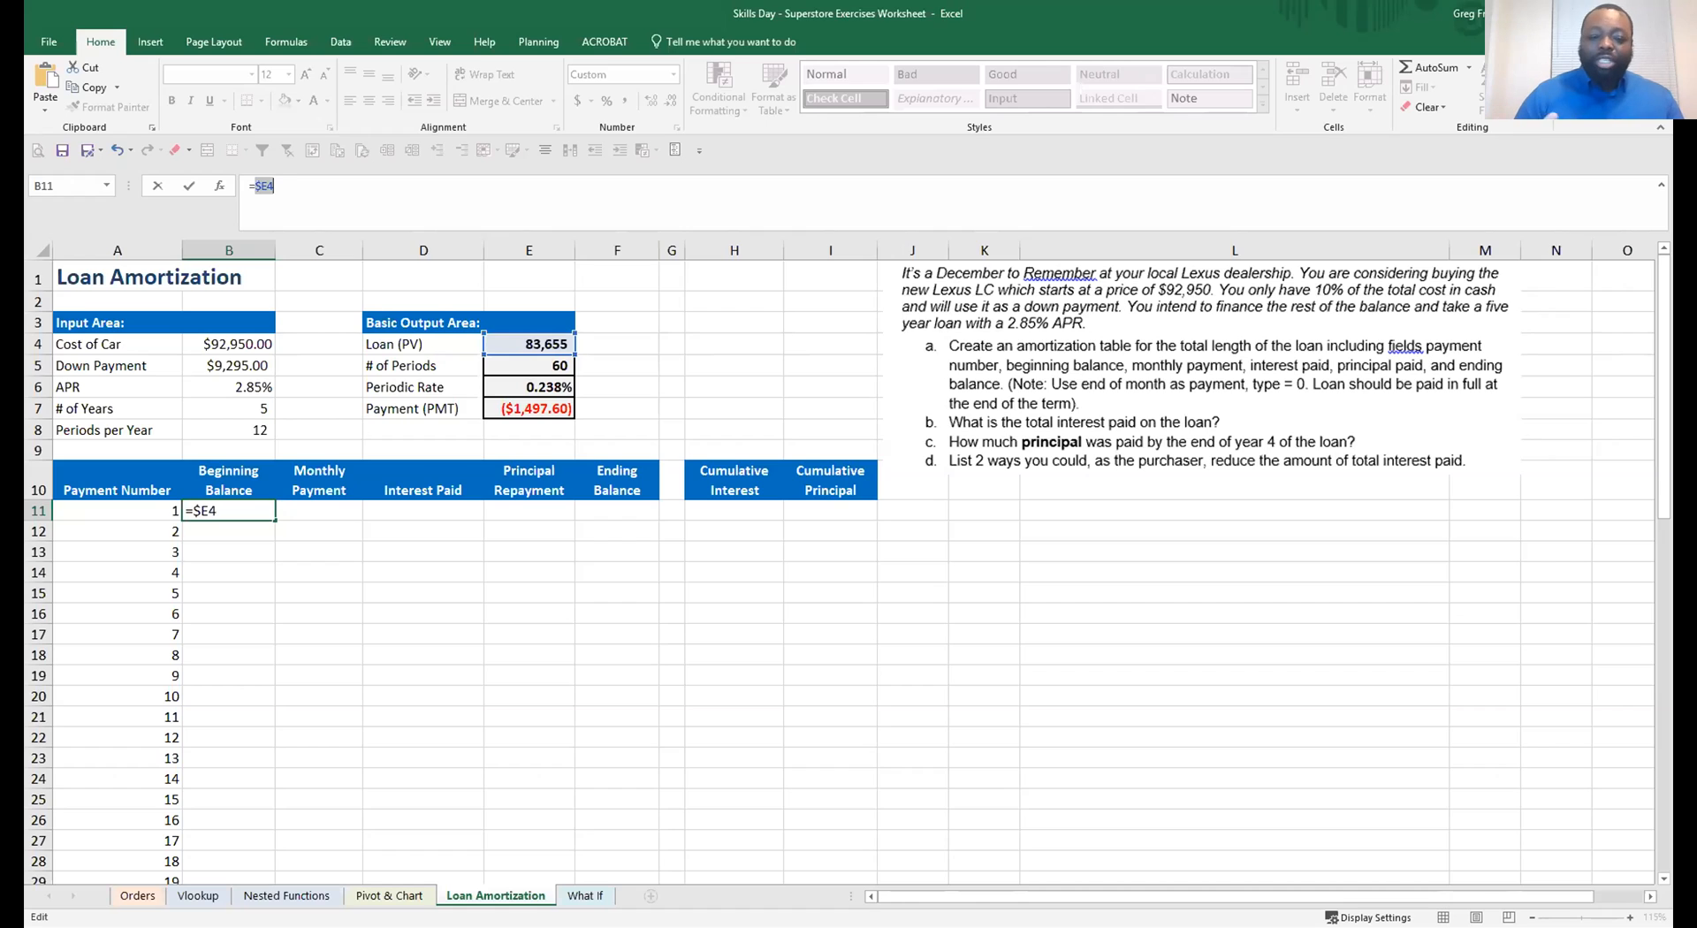
pyautogui.press('F4')
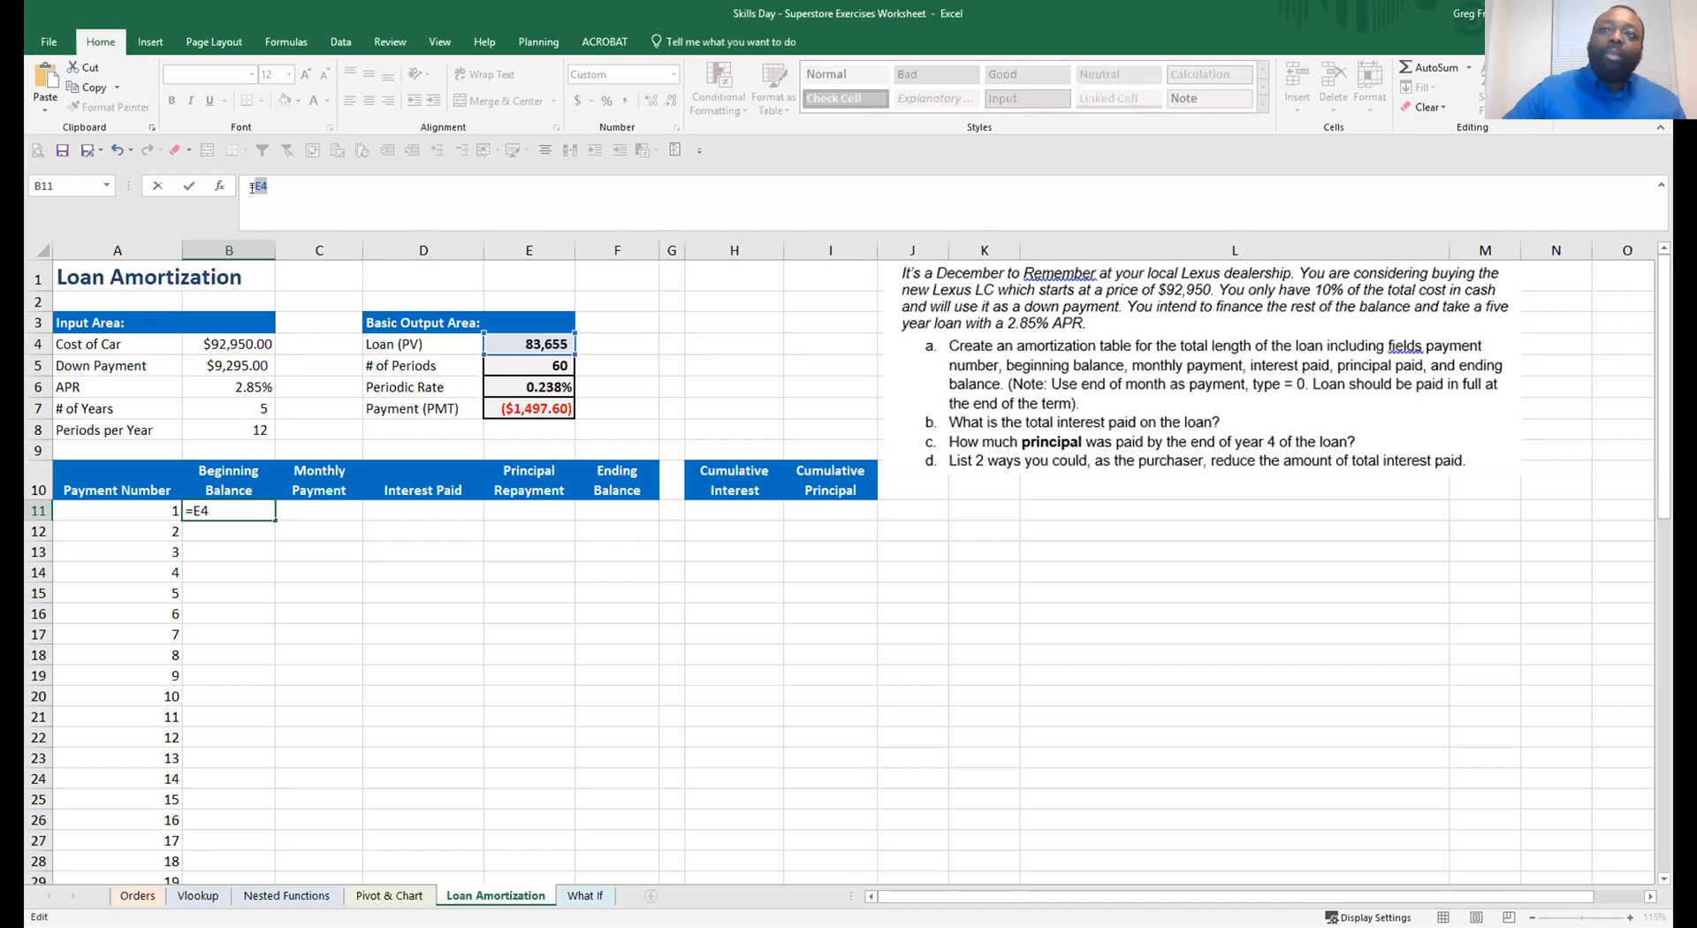
pyautogui.write('$E')
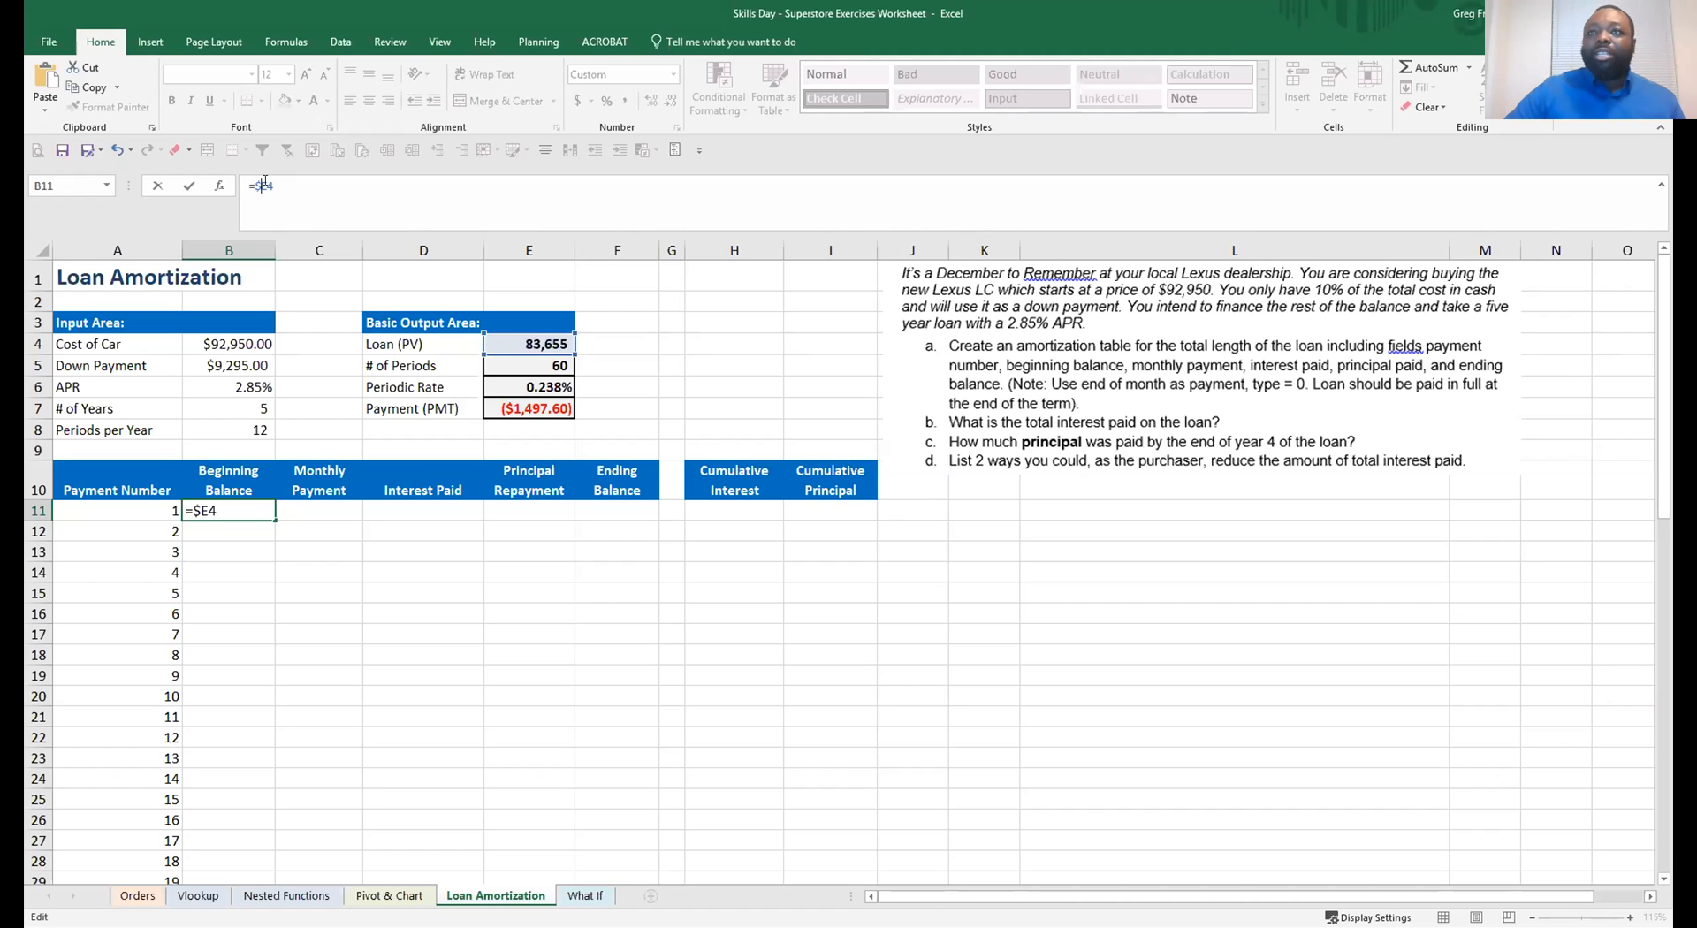
pyautogui.write('$')
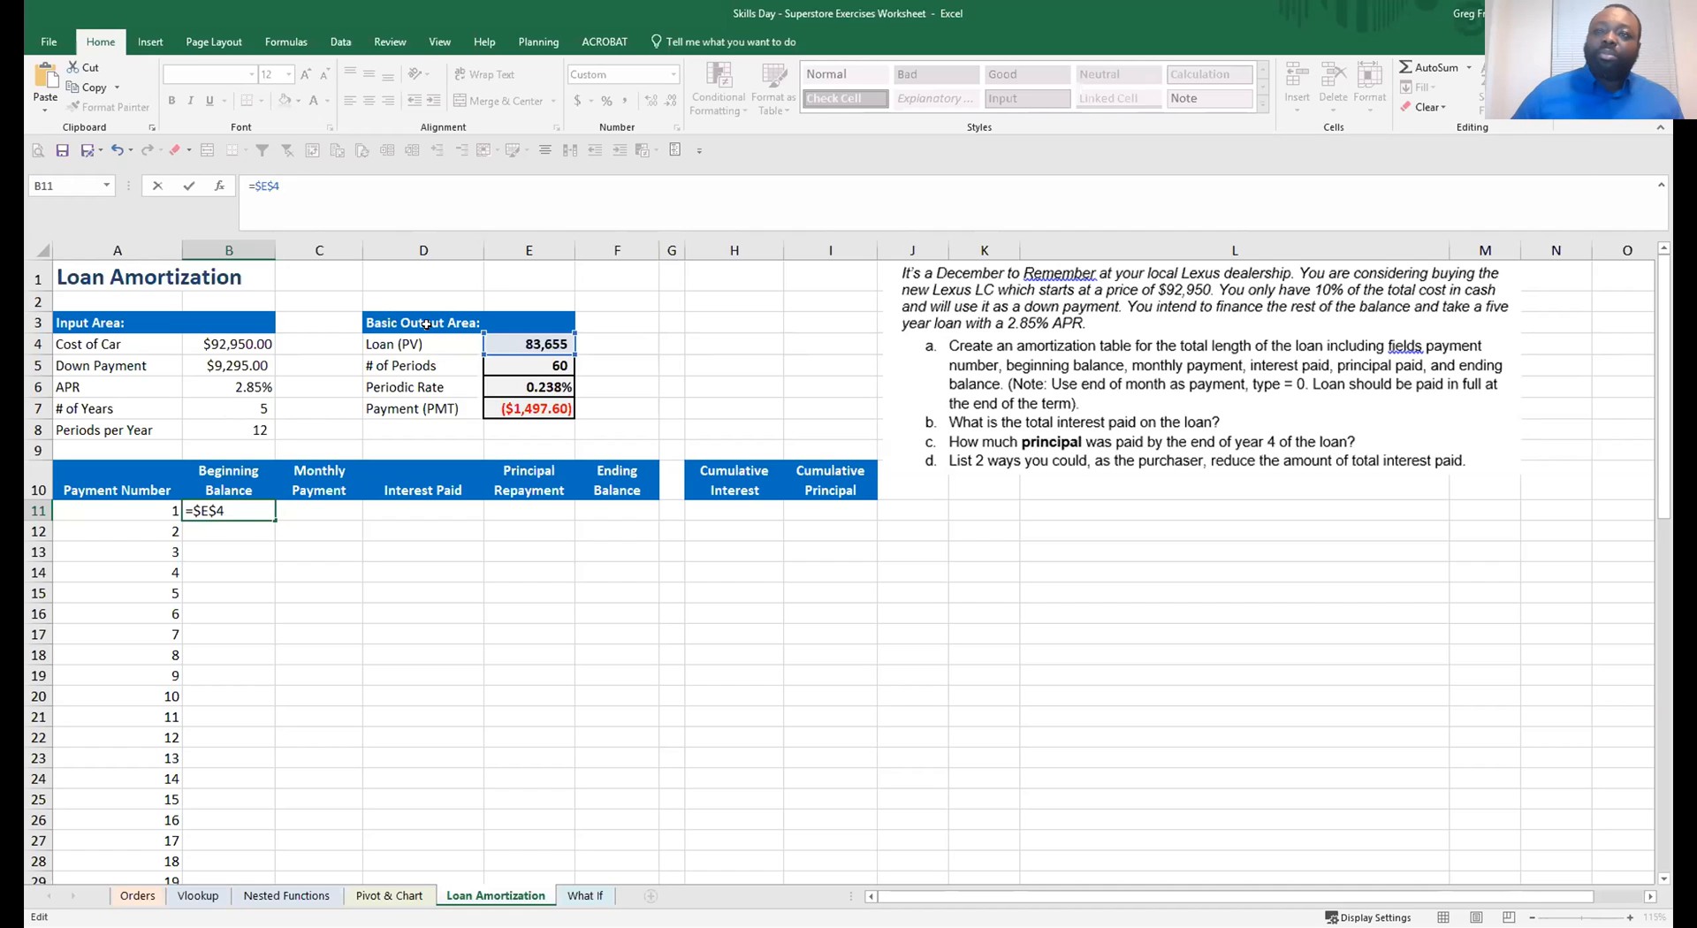
pyautogui.press('Return')
# Enter the first Monthly Payment in cell C11 as an absolute reference to the PMT result, =$E$7
pyautogui.click(314, 508)
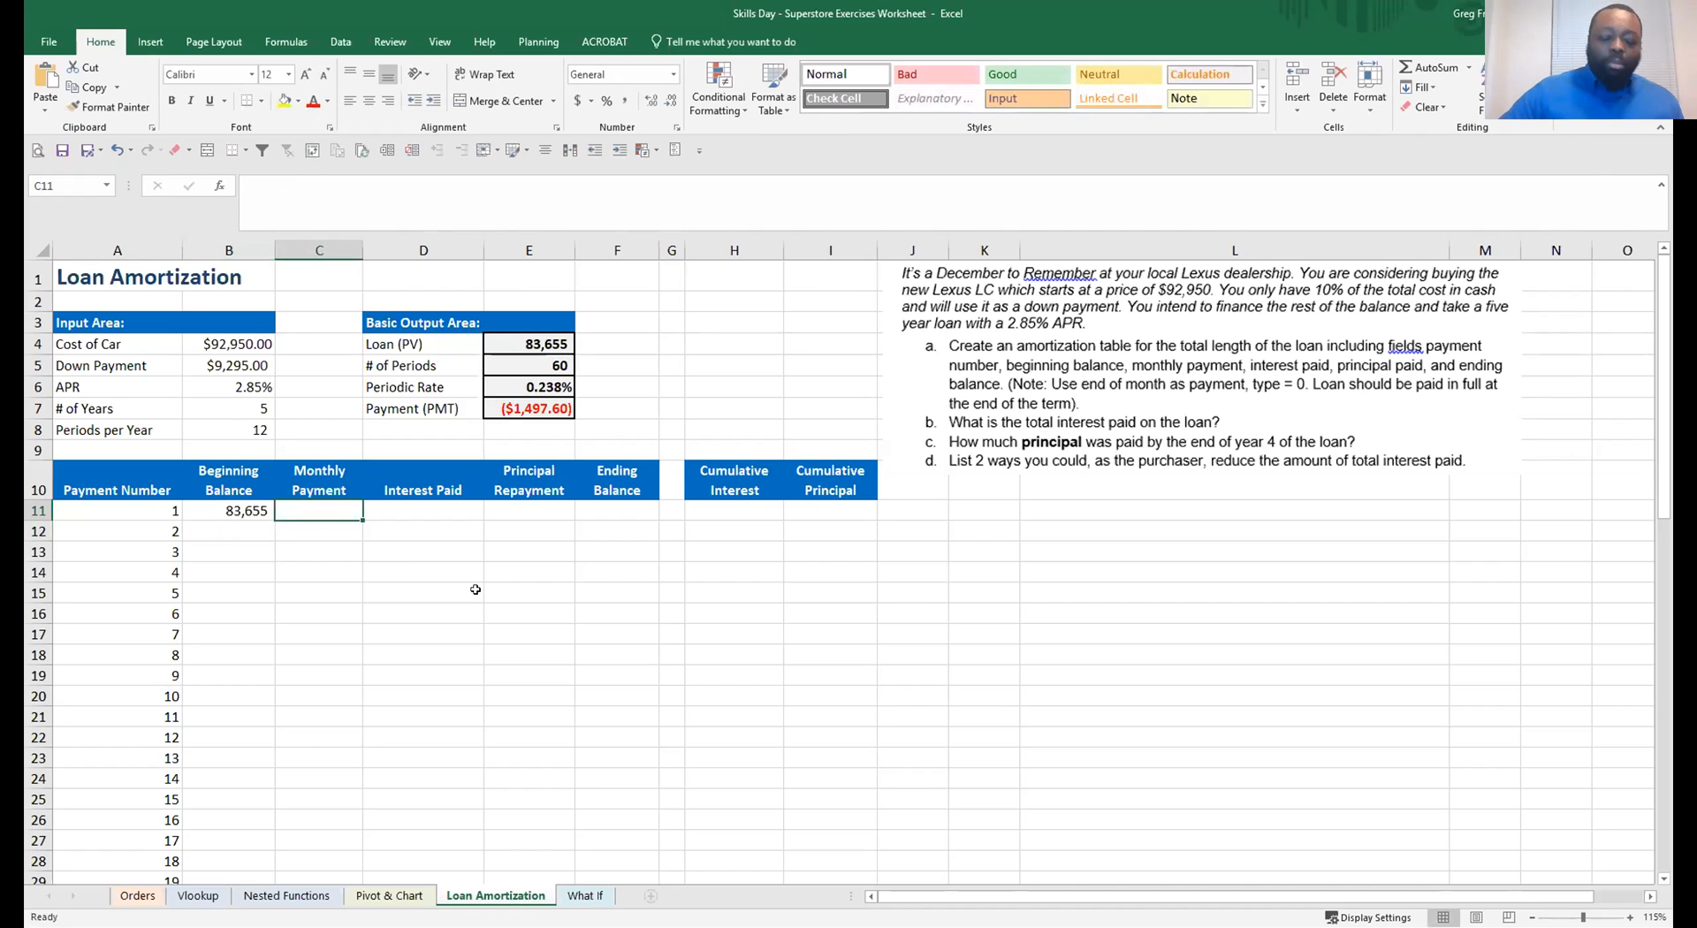
pyautogui.write('=')
pyautogui.click(553, 406)
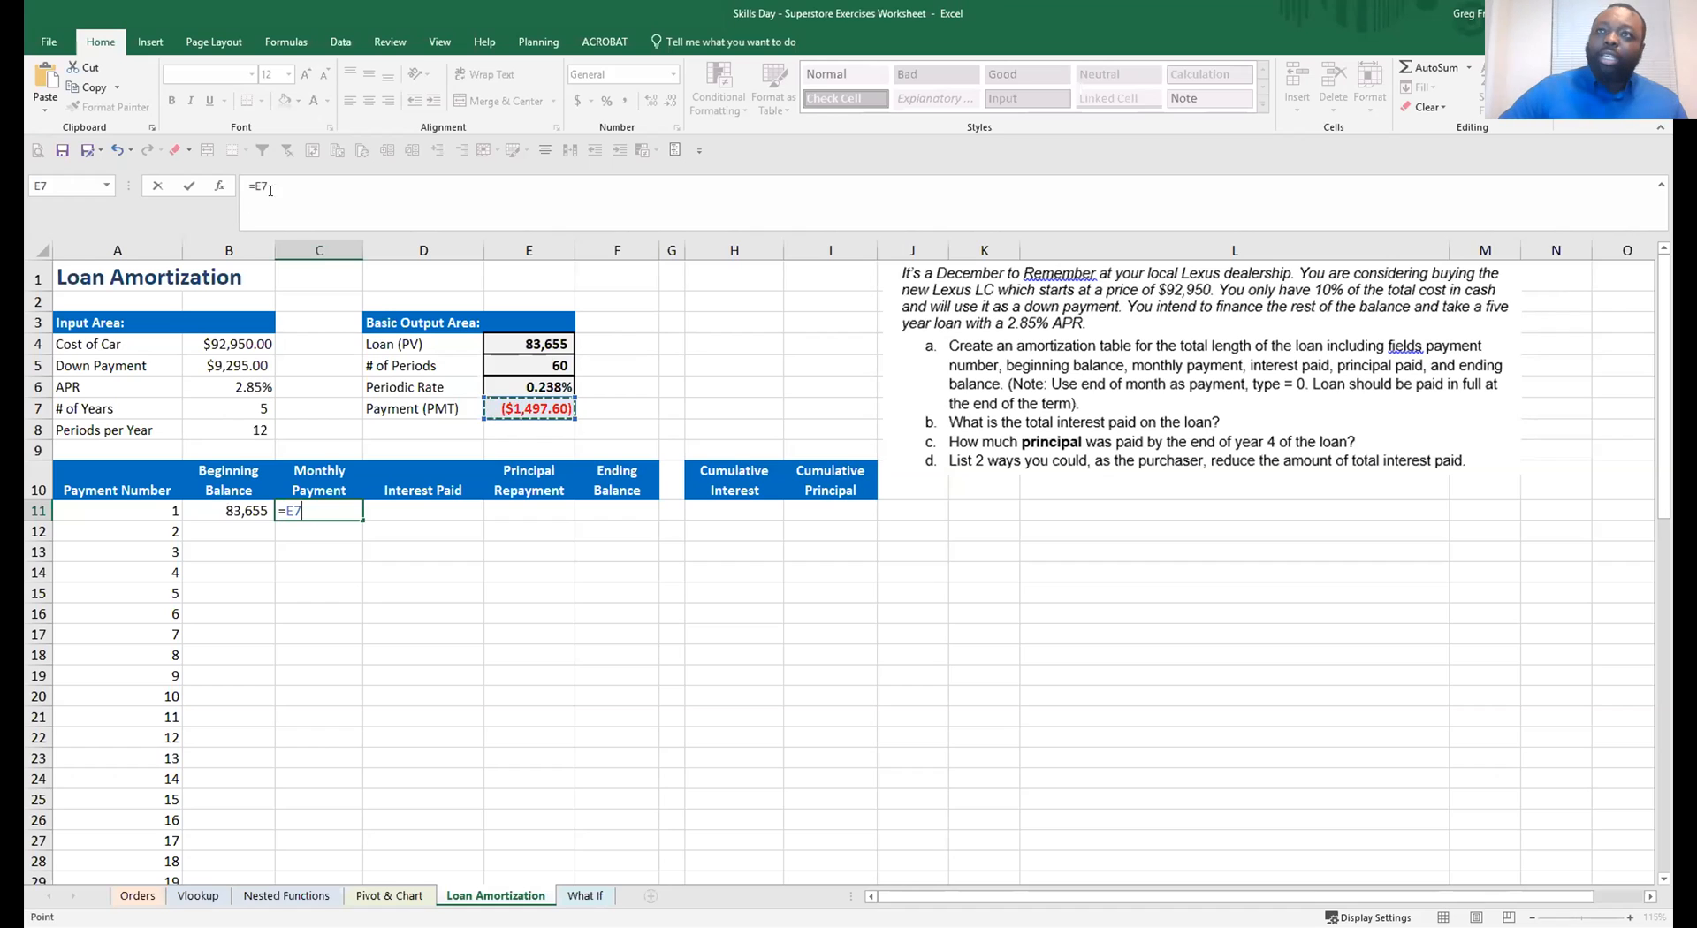
pyautogui.press('F4')
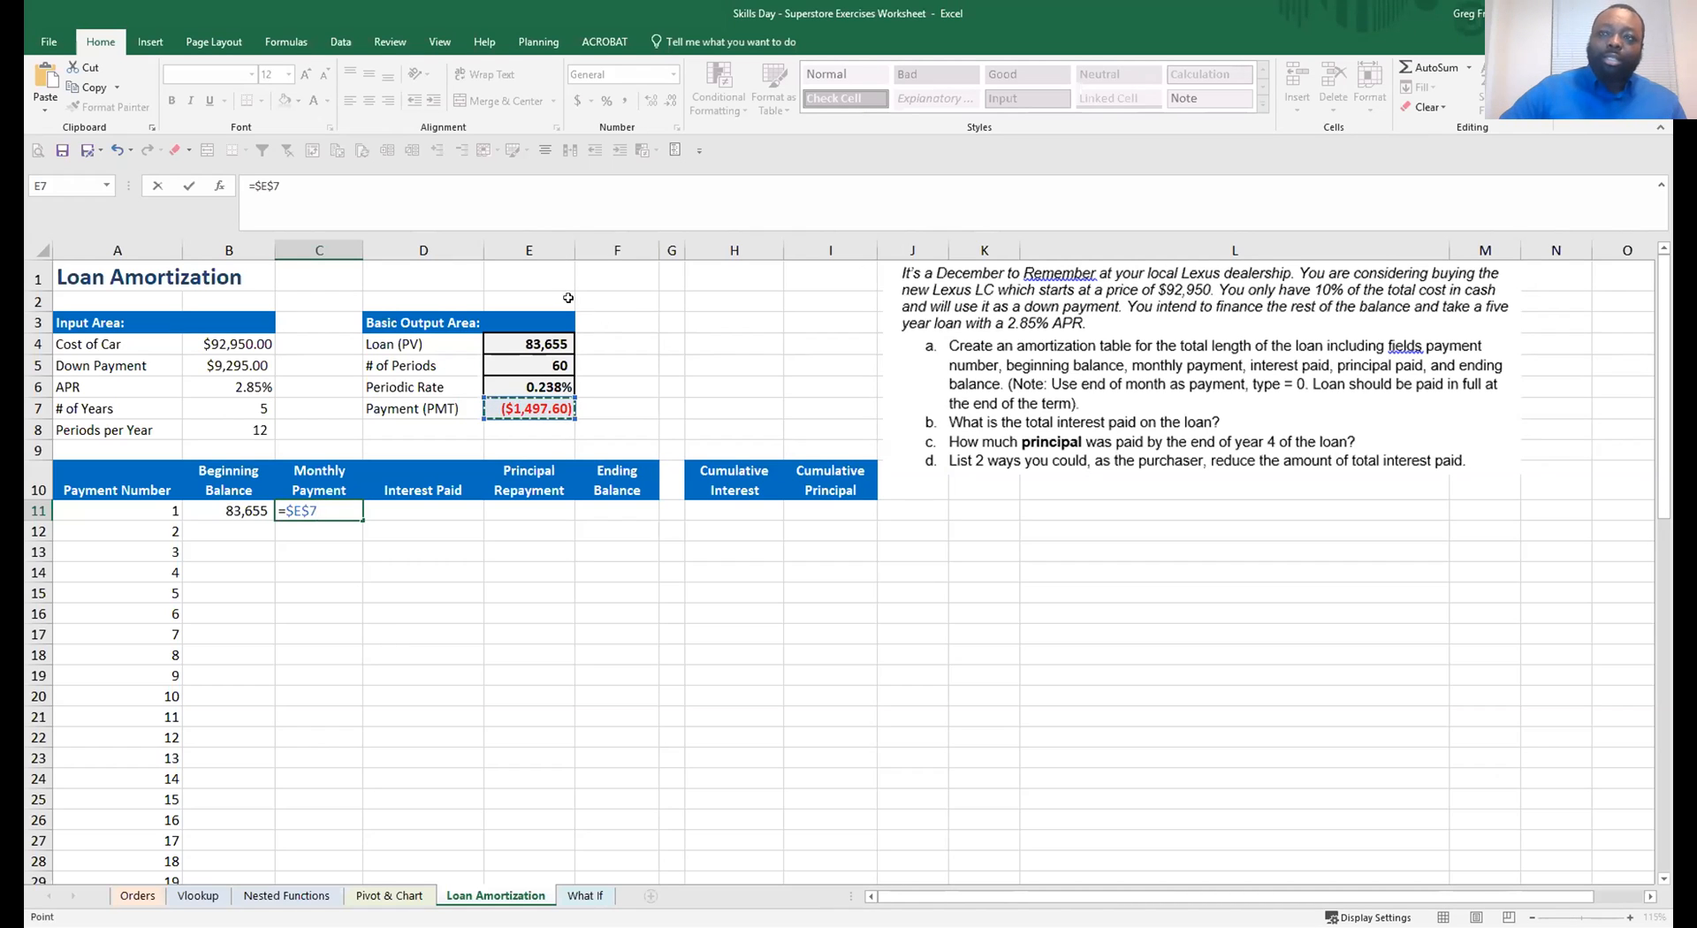
pyautogui.press('Return')
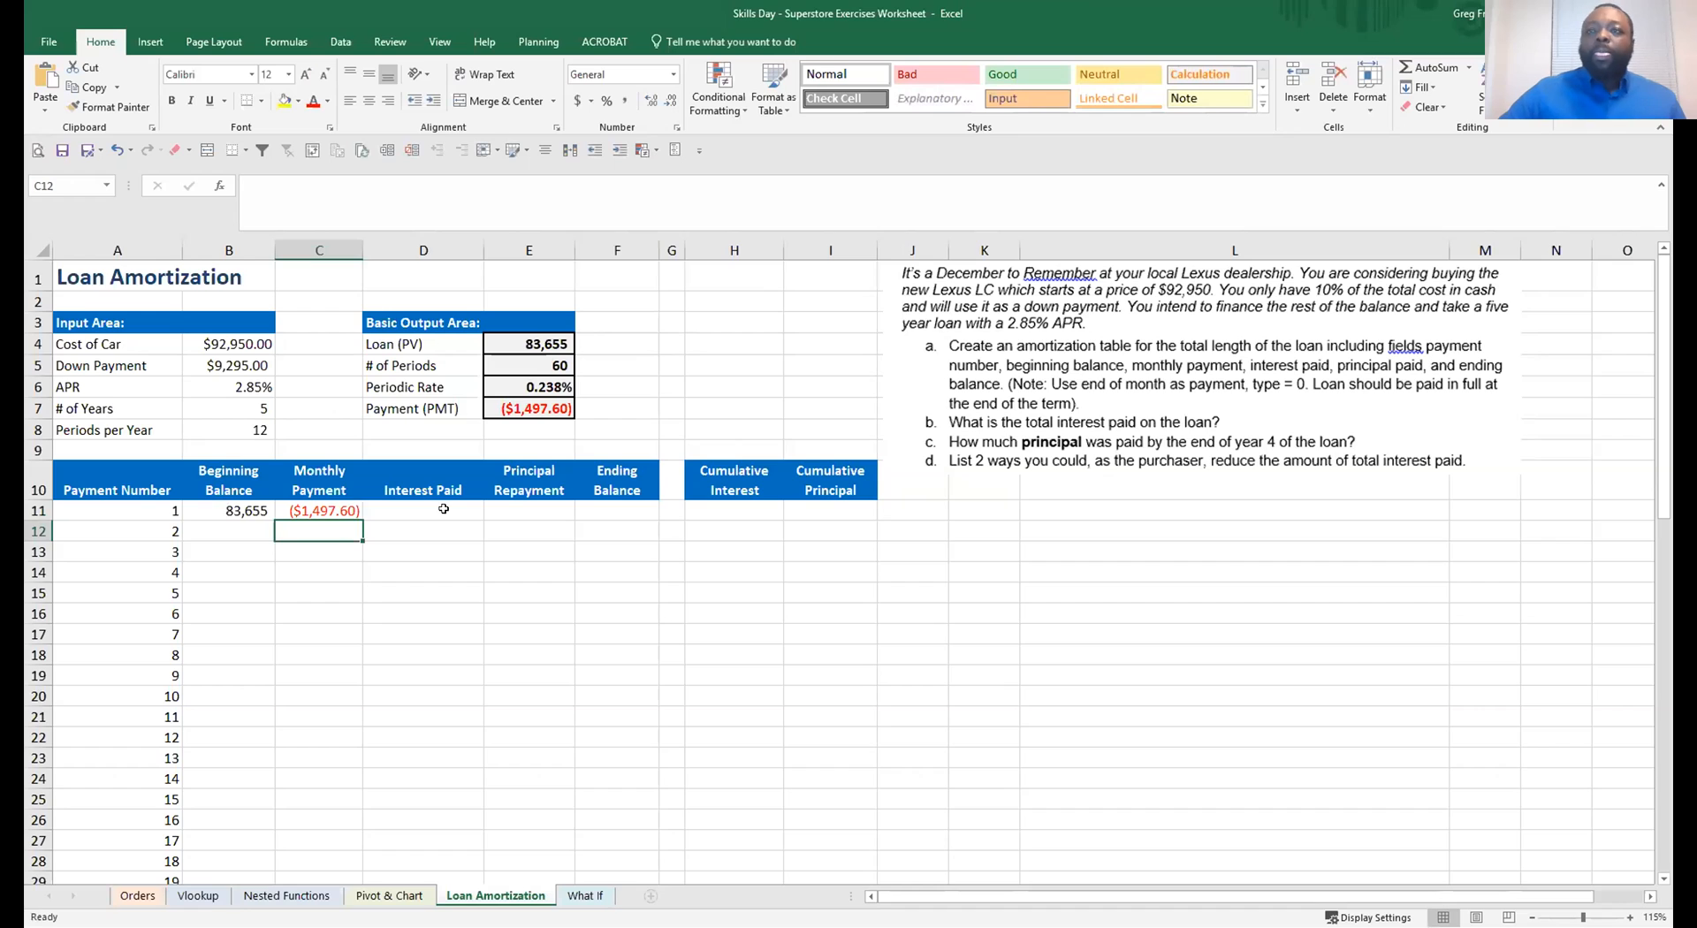
# Start an IPMT function in the first Interest Paid cell, D11, with the periodic rate $E$6 as its Rate
pyautogui.click(443, 509)
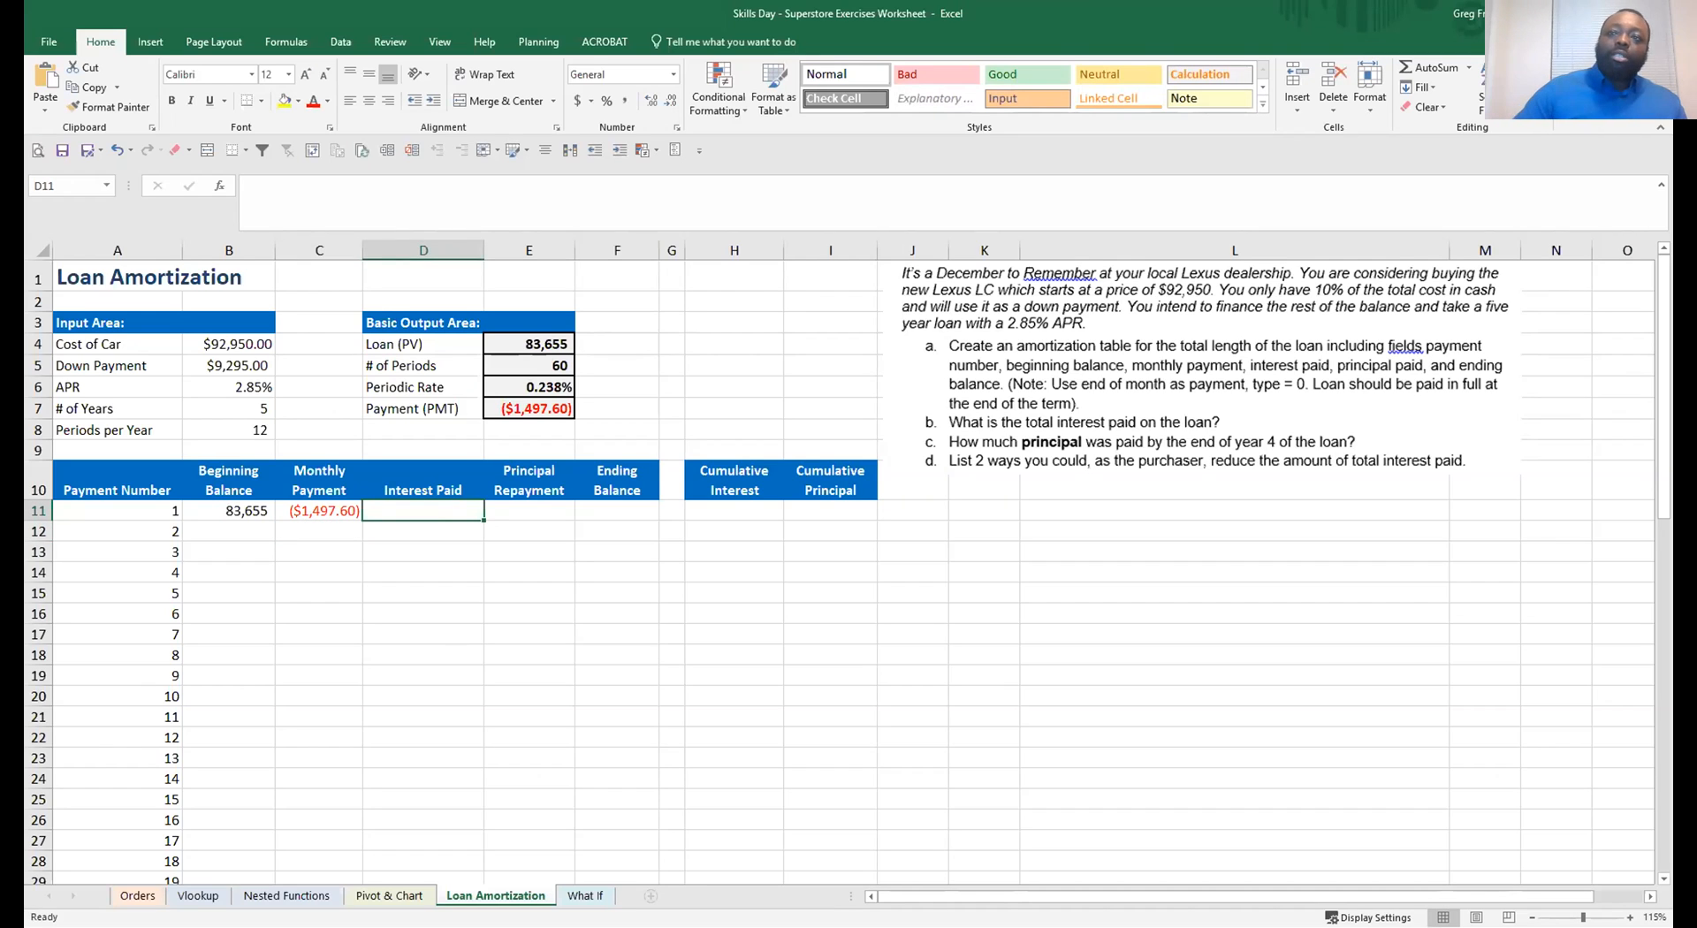
pyautogui.click(220, 186)
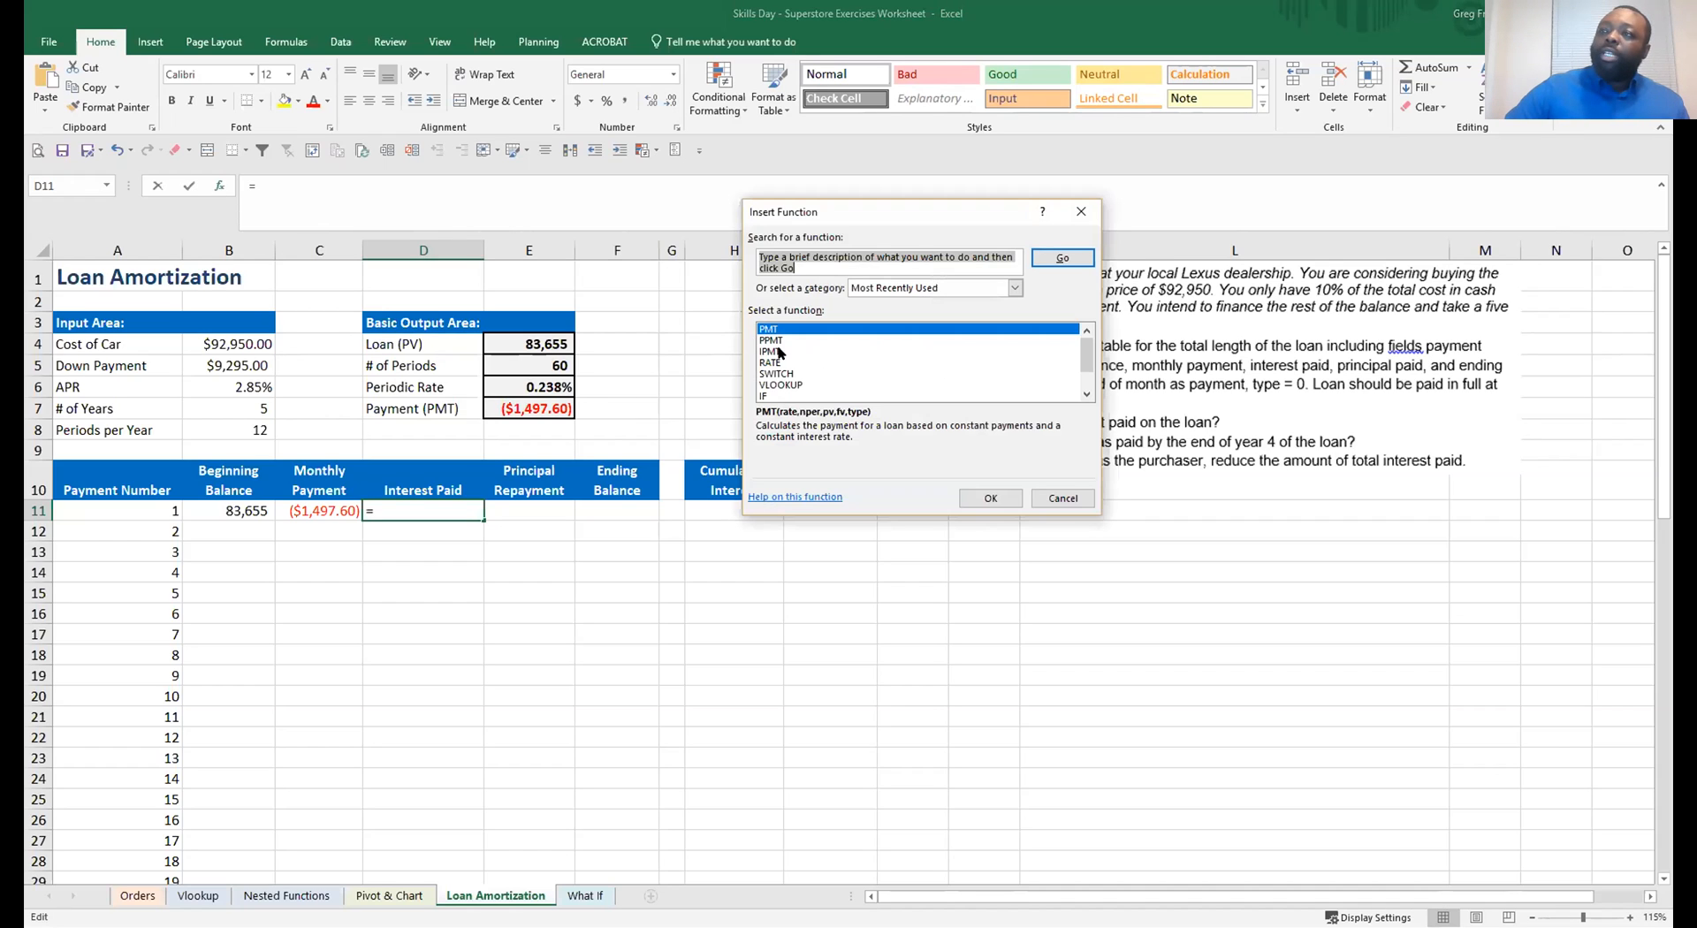
pyautogui.click(777, 351)
pyautogui.click(793, 262)
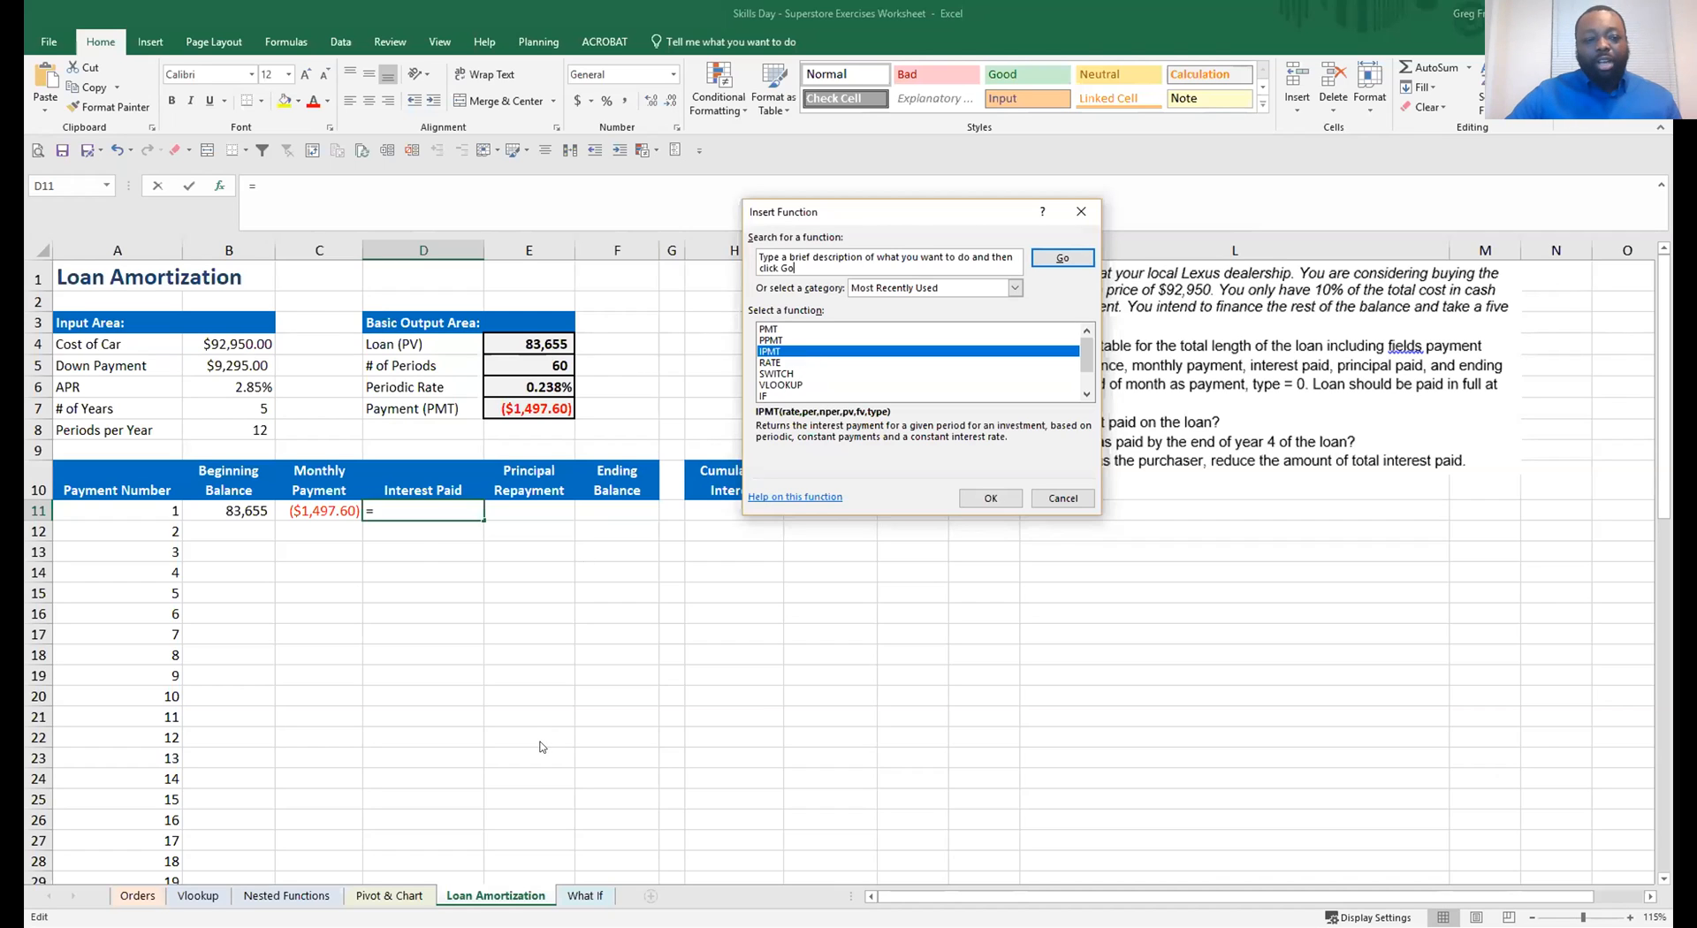
pyautogui.click(996, 502)
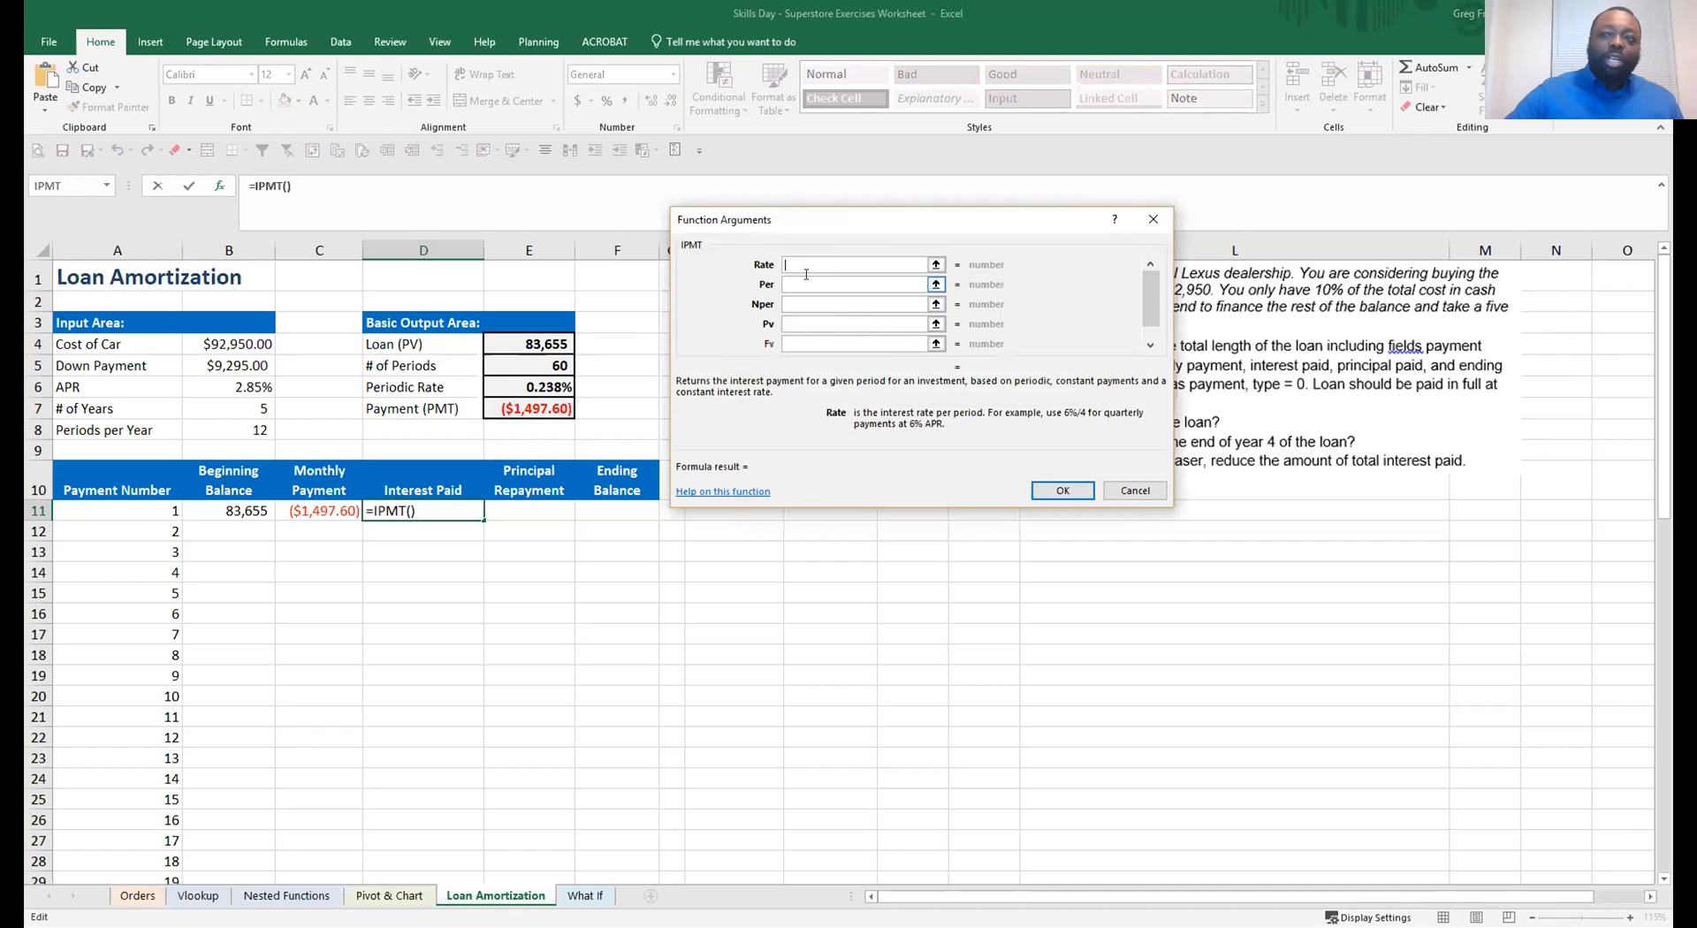
pyautogui.click(545, 394)
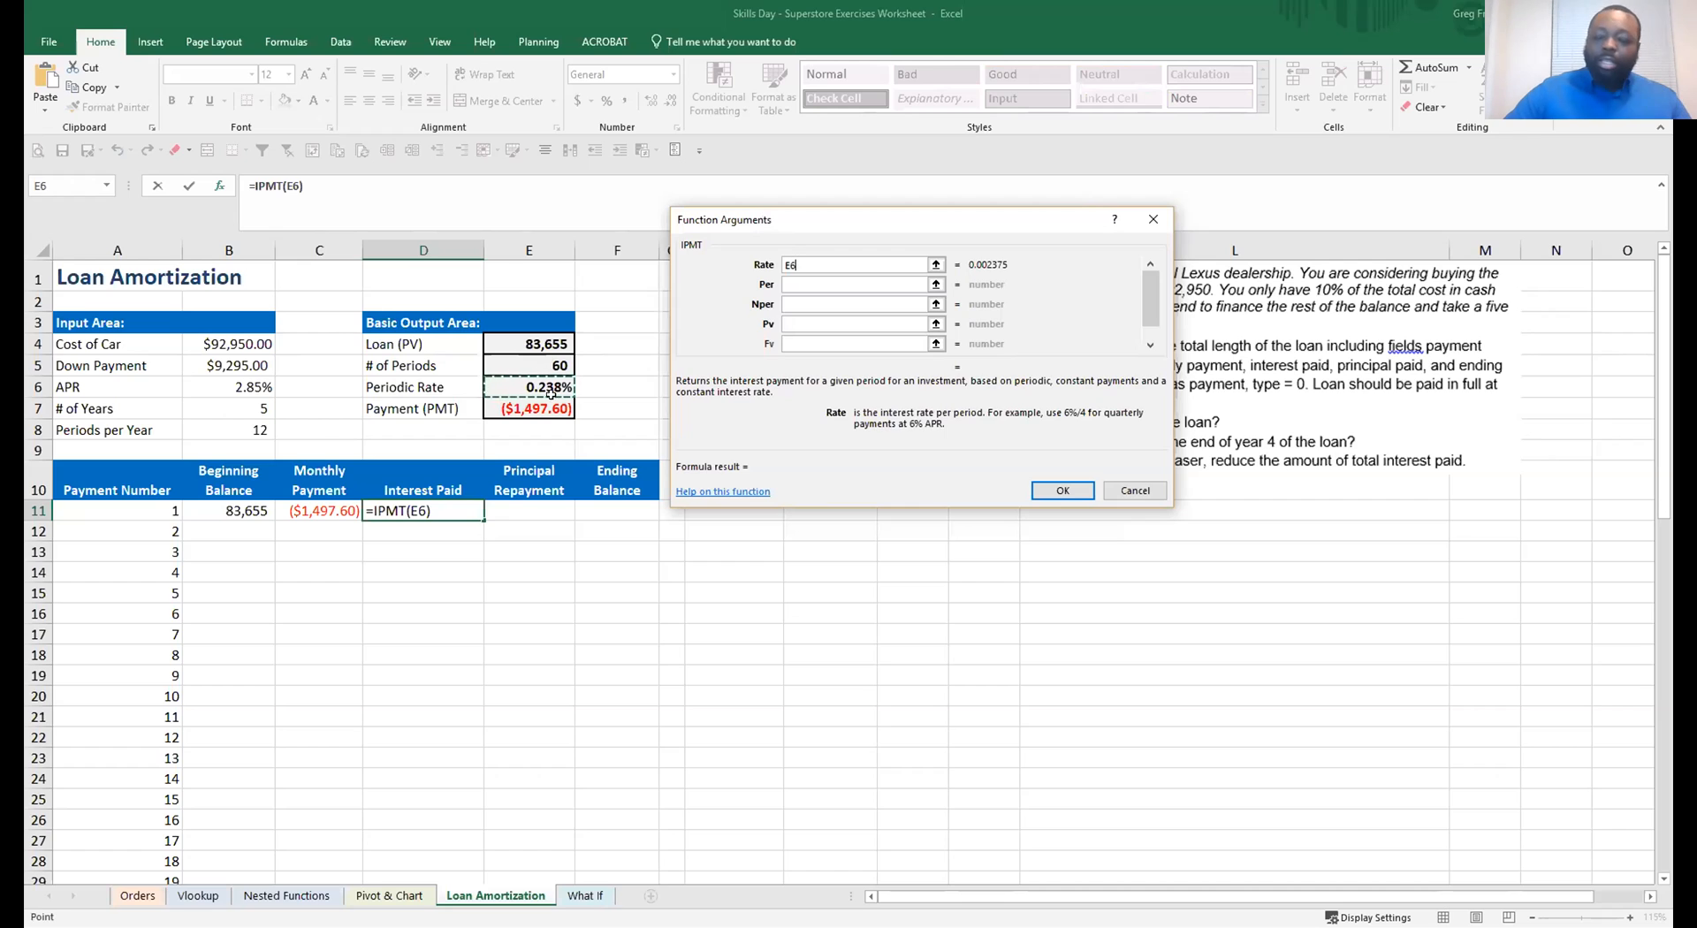
pyautogui.press('F4')
pyautogui.click(819, 282)
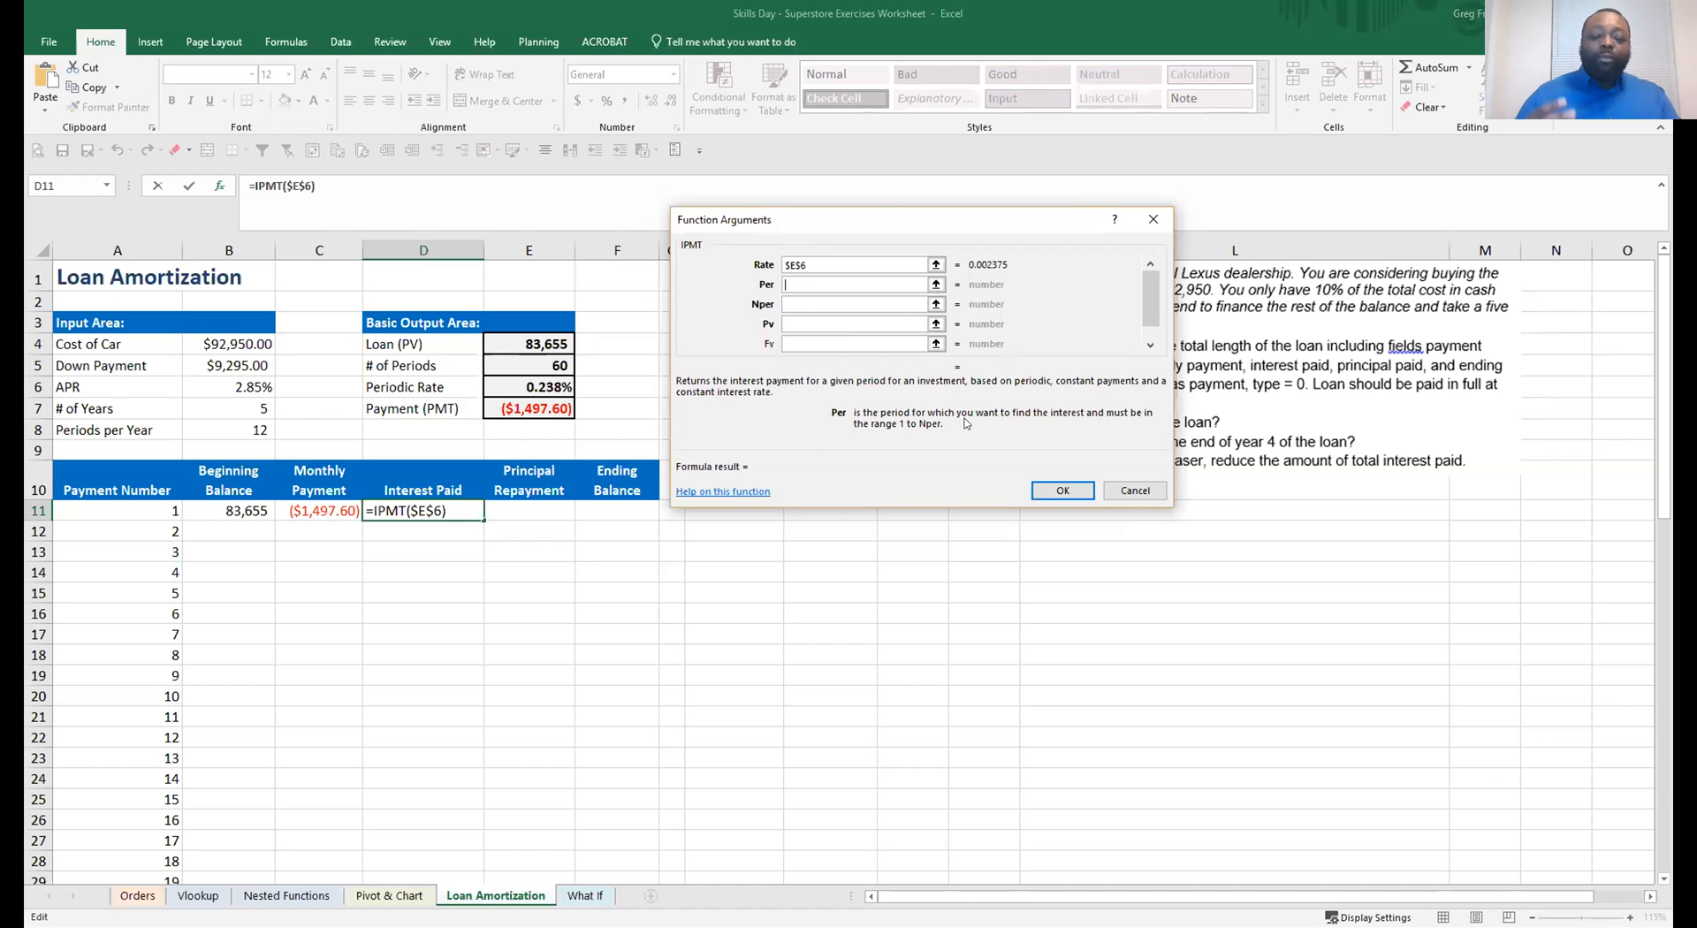
pyautogui.click(540, 365)
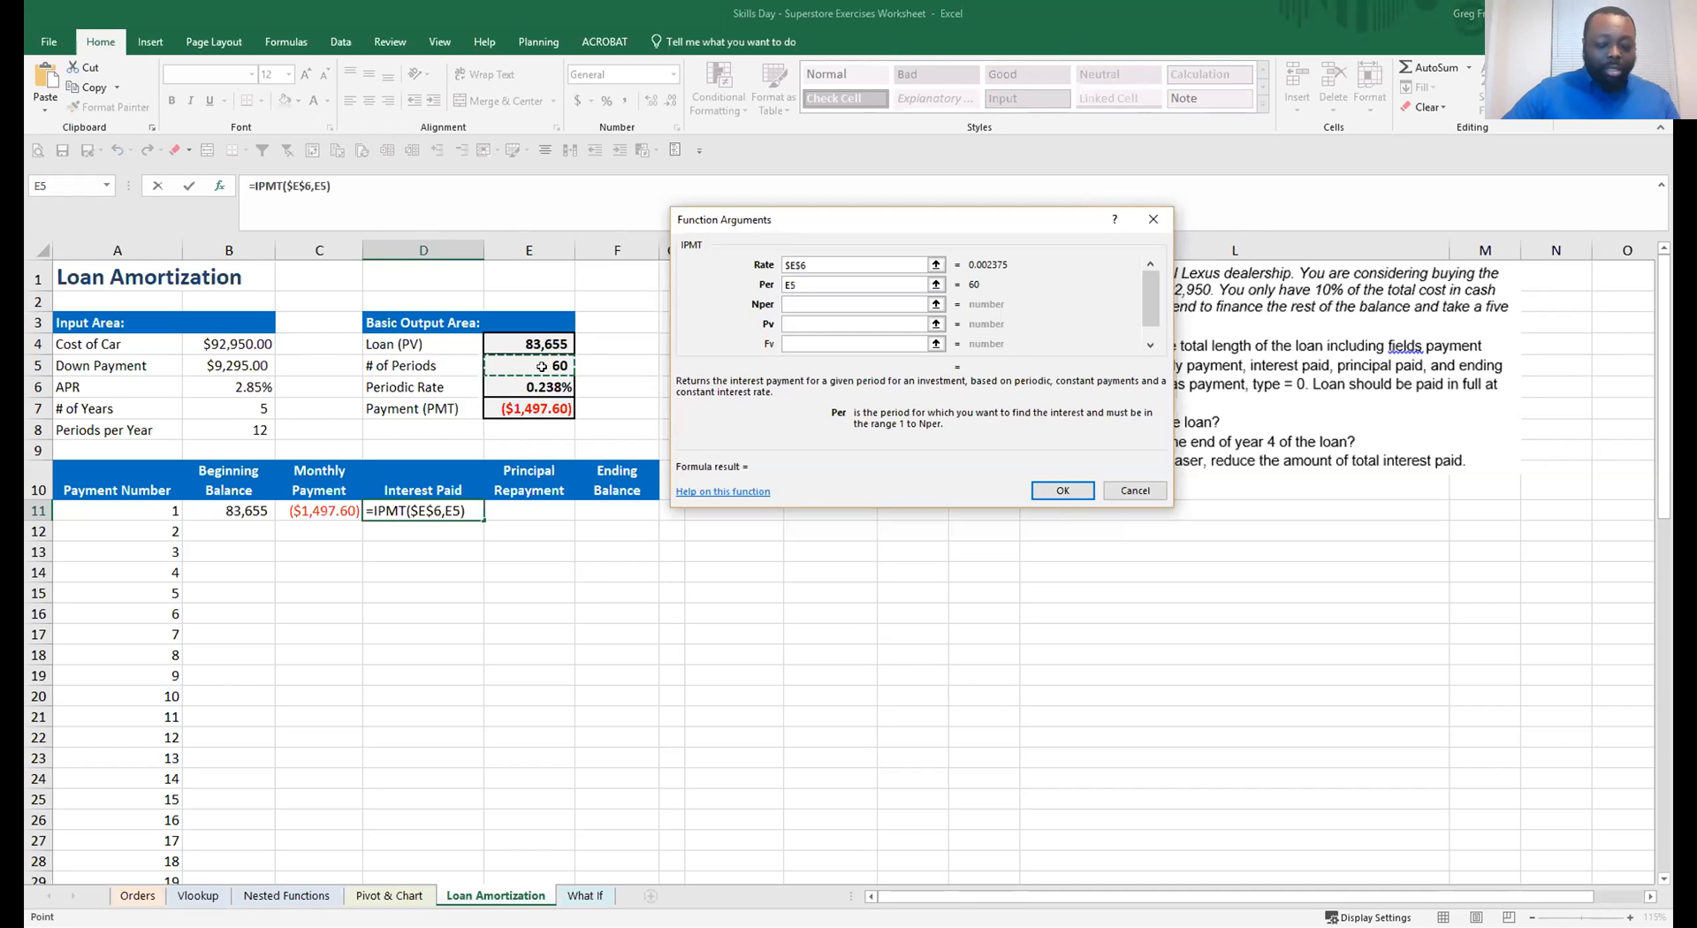
pyautogui.press('F4')
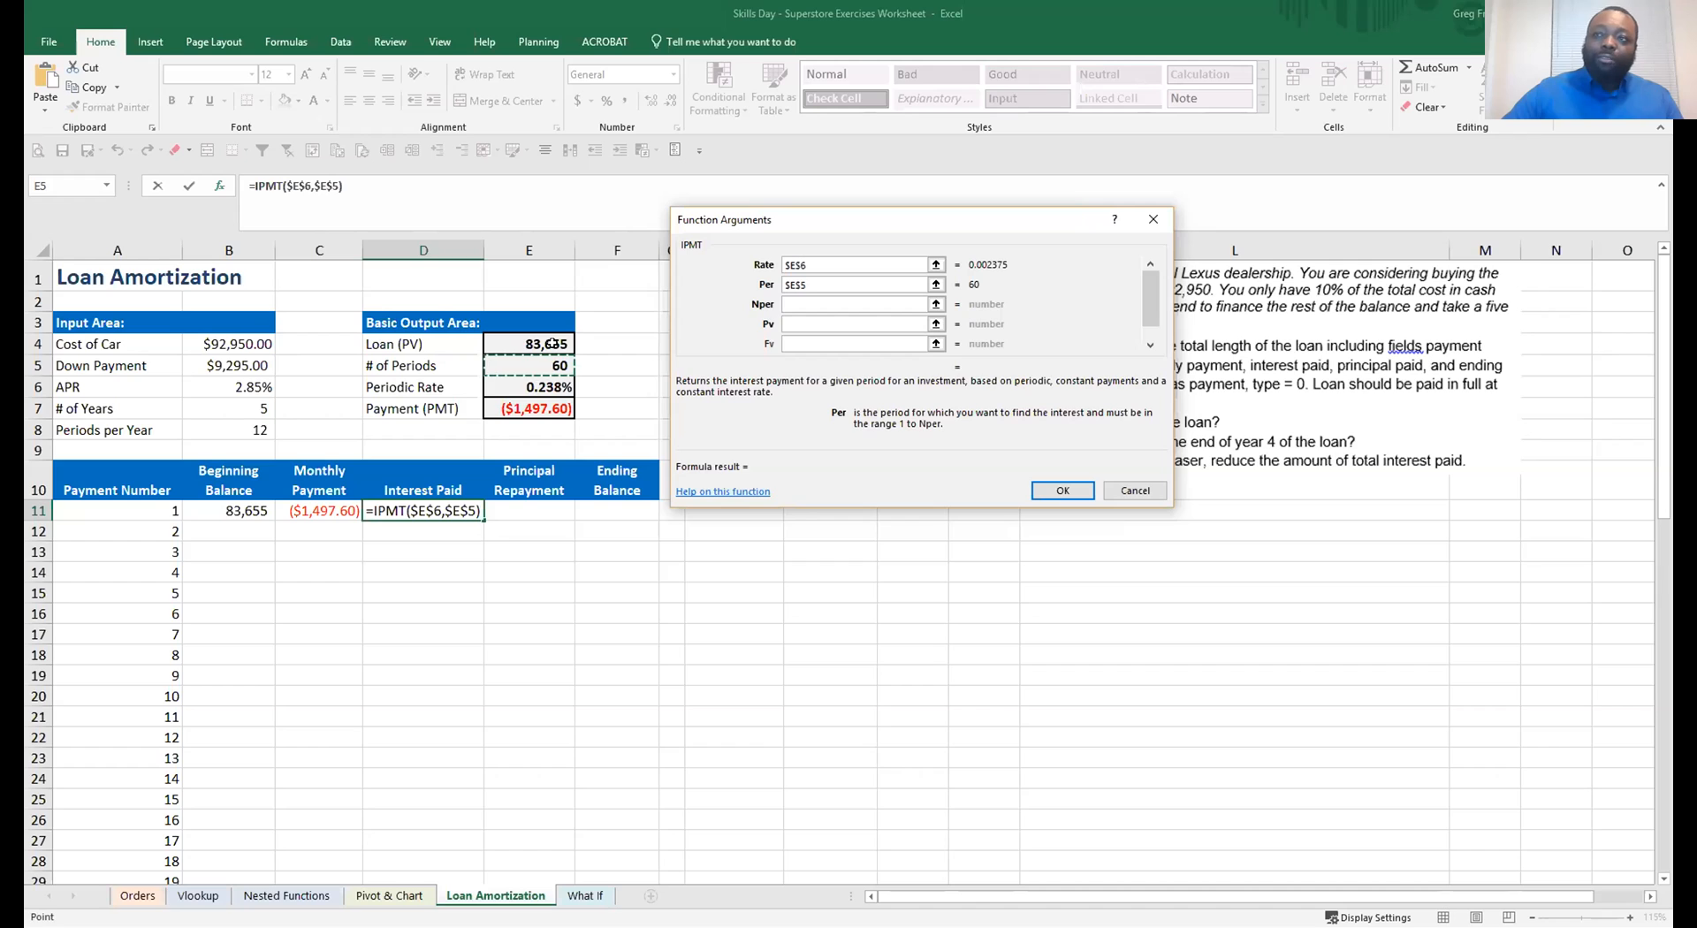
pyautogui.click(803, 302)
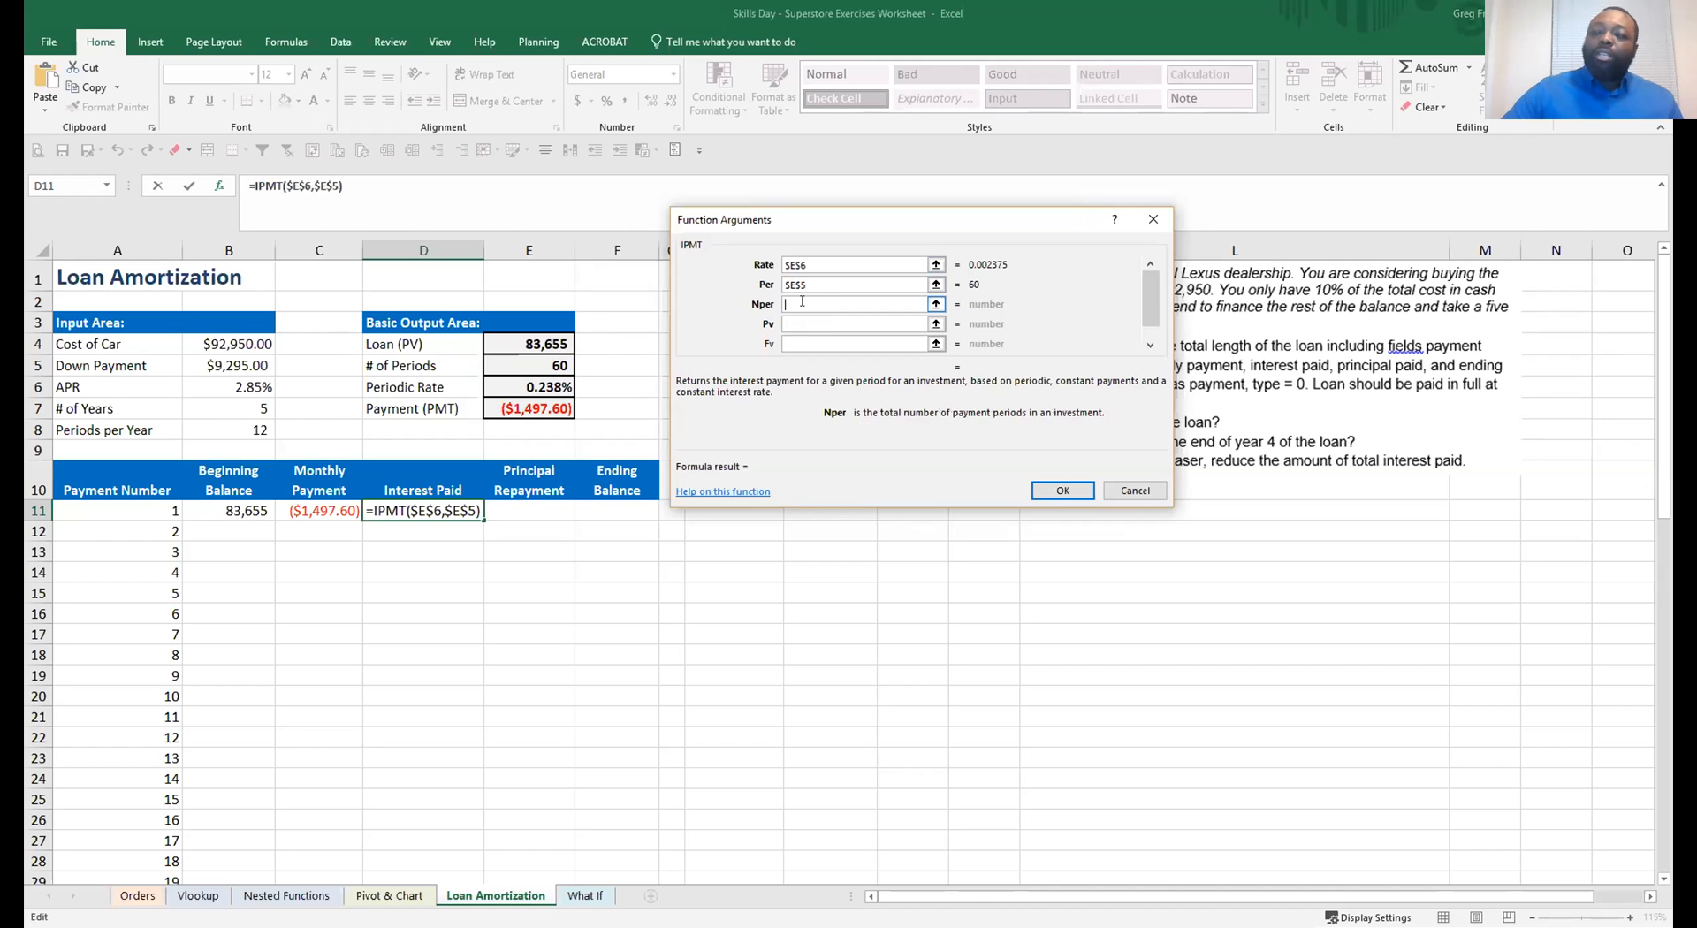
pyautogui.hotkey('shift', 'Tab')
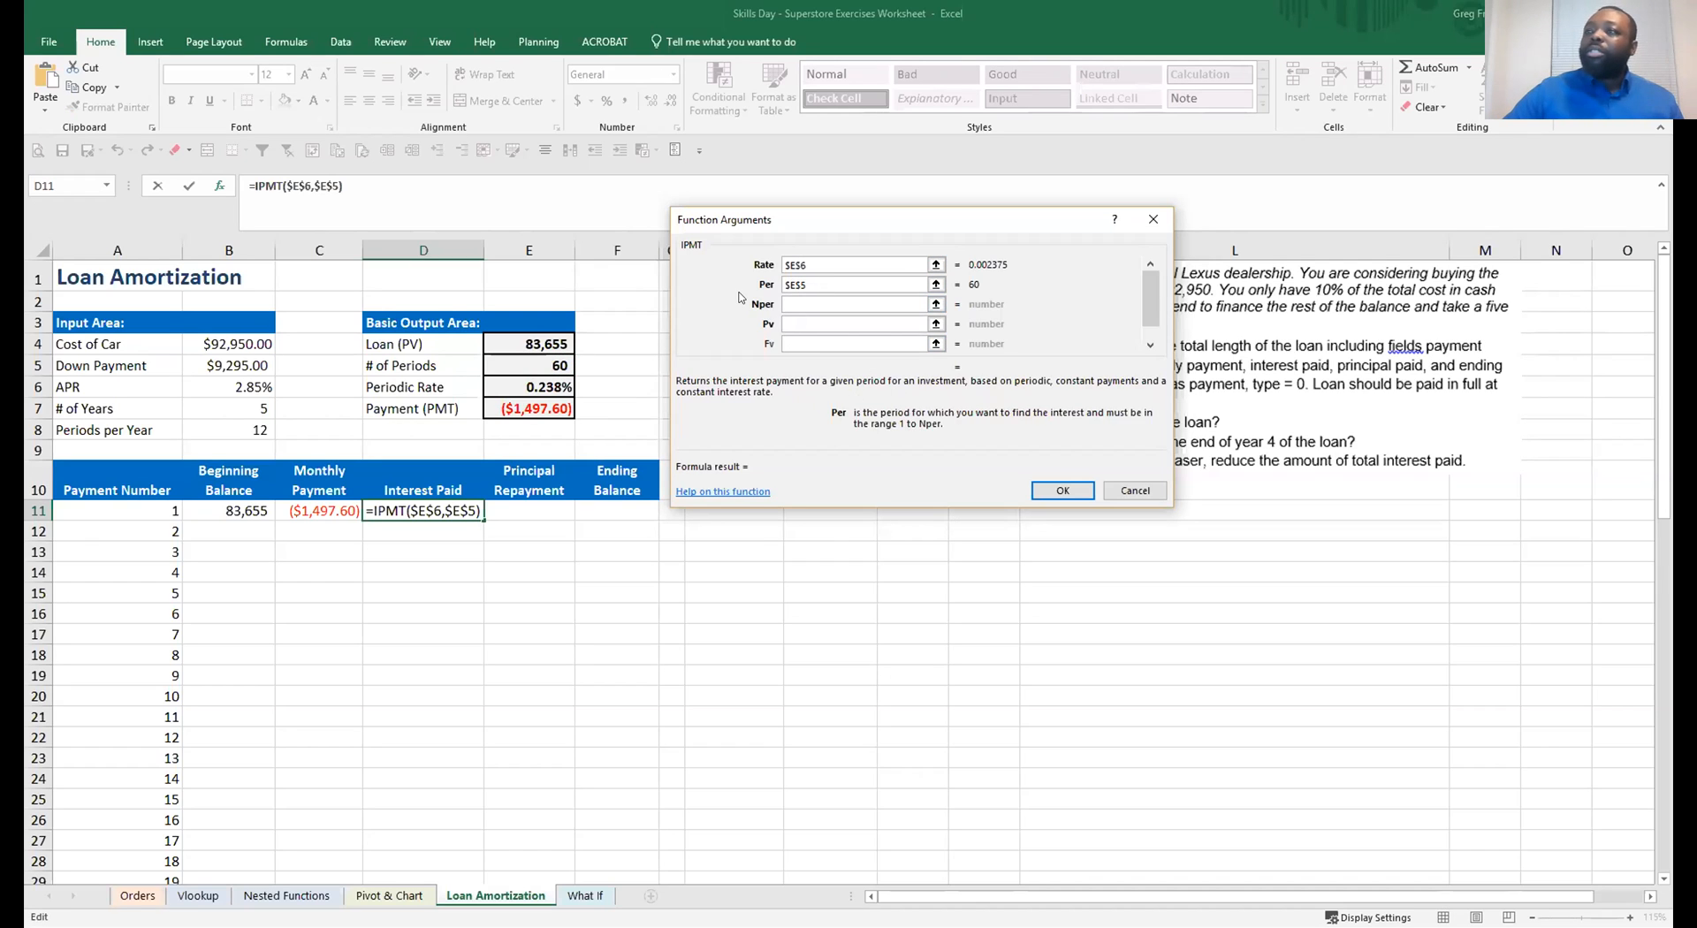
pyautogui.press('BackSpace')
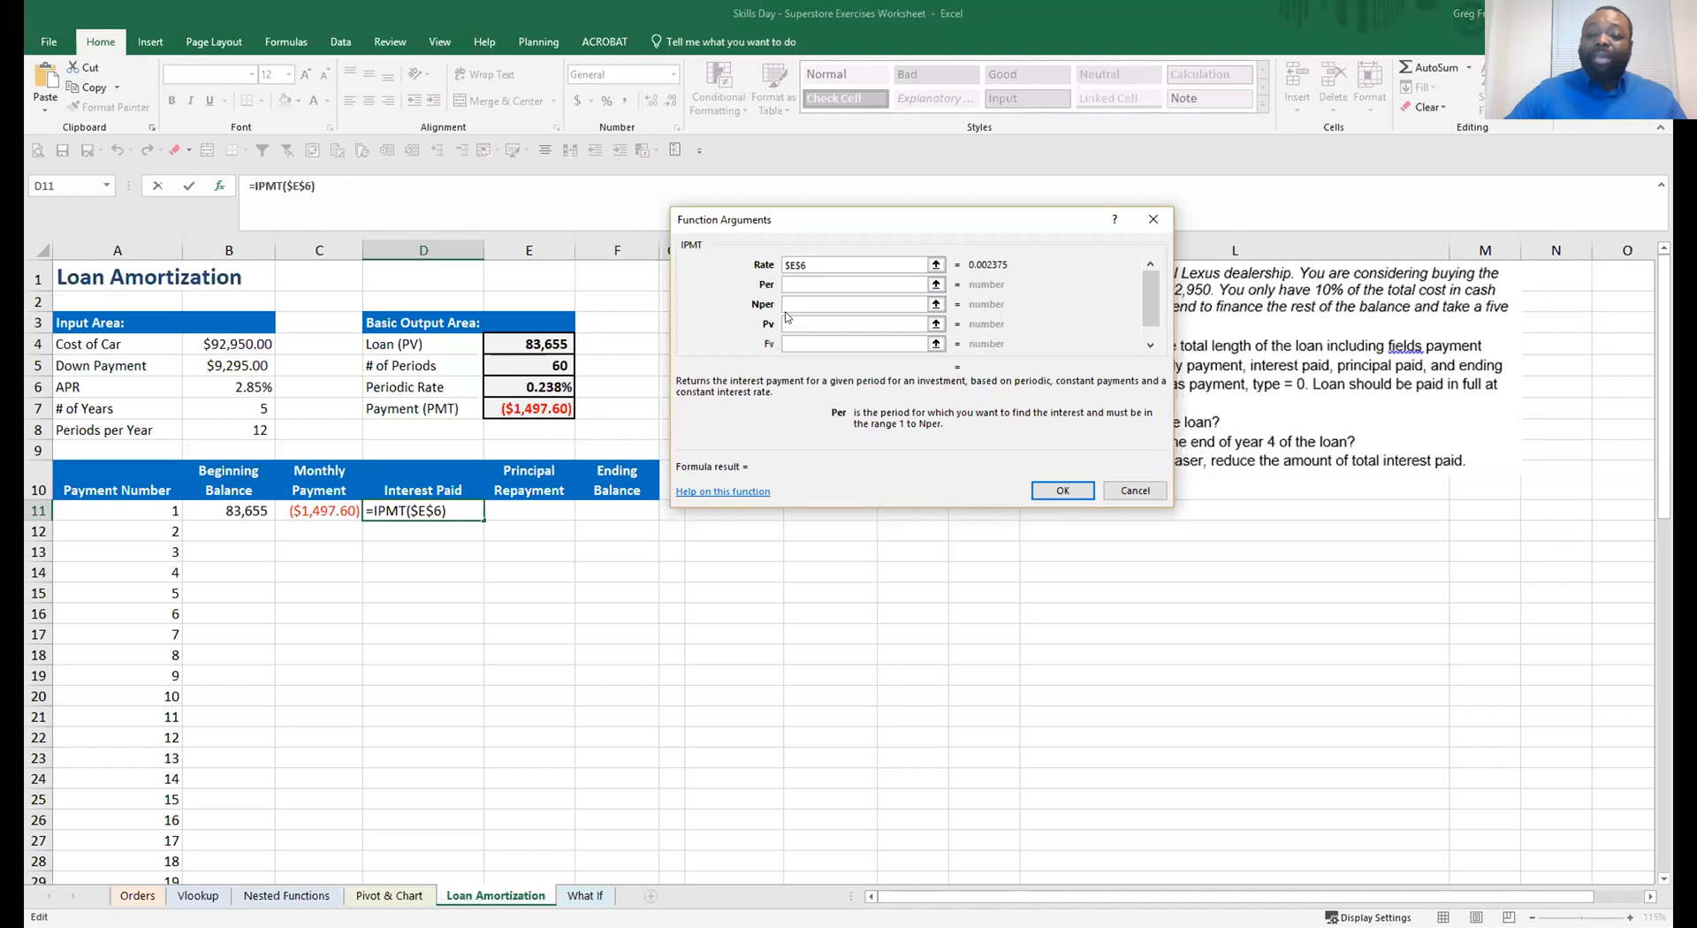
# Complete the IPMT function in D11 with Per A11, Nper $E$5 and Pv $E$4, leaving Fv and Type blank
pyautogui.click(155, 506)
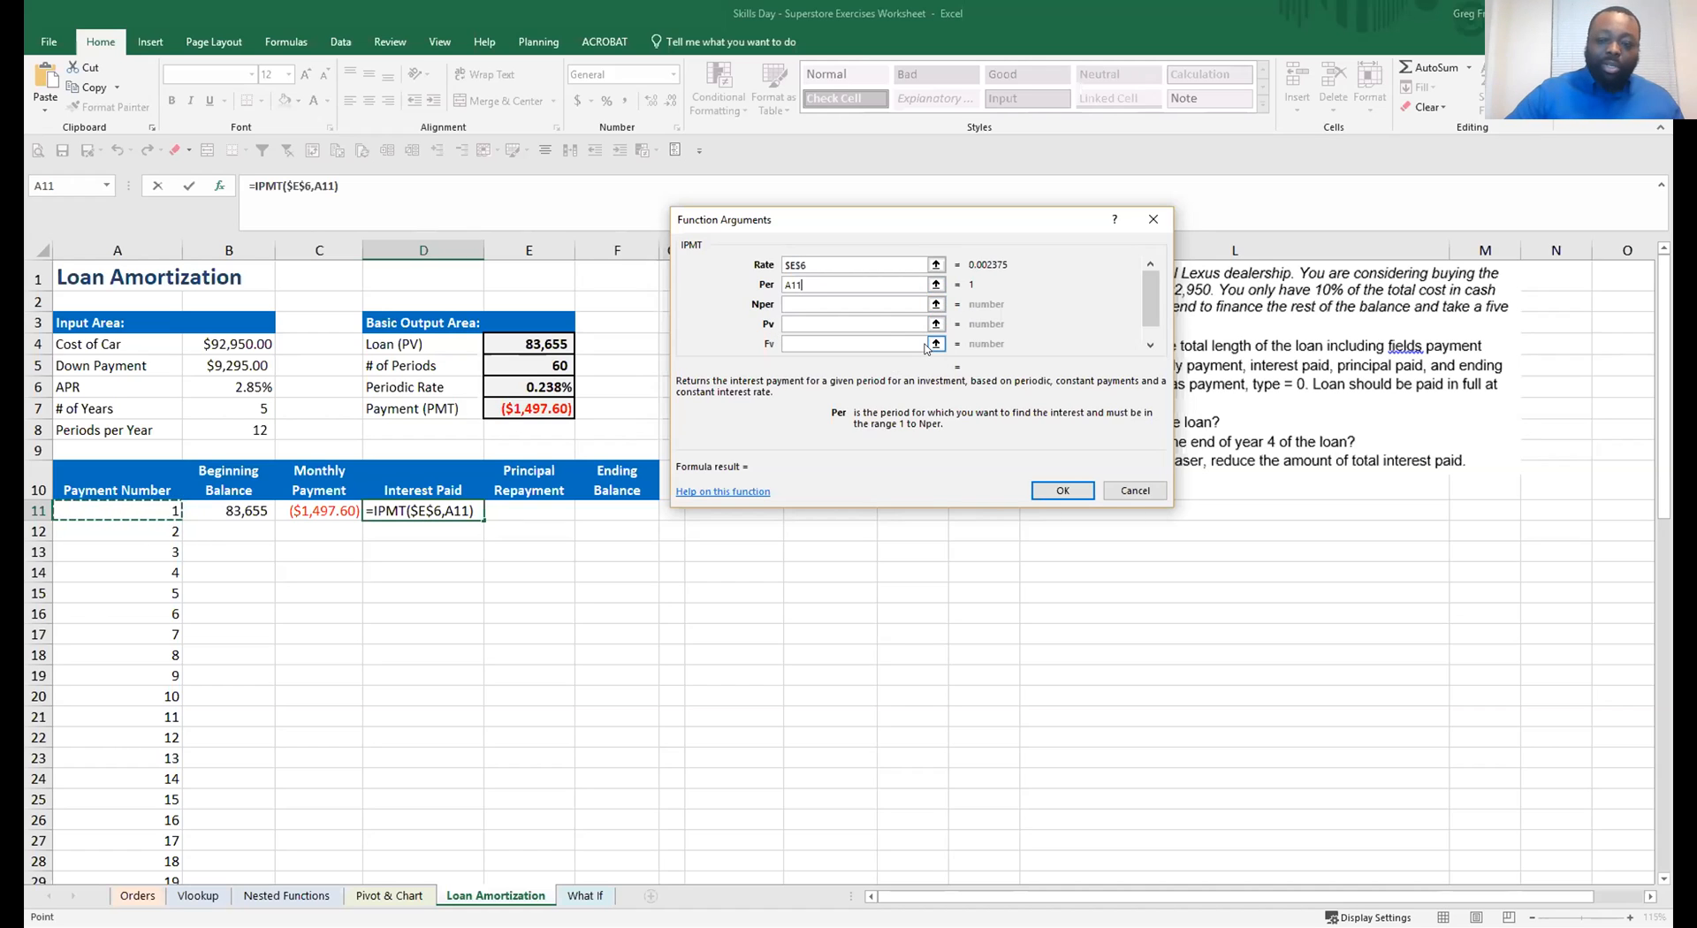
pyautogui.click(855, 304)
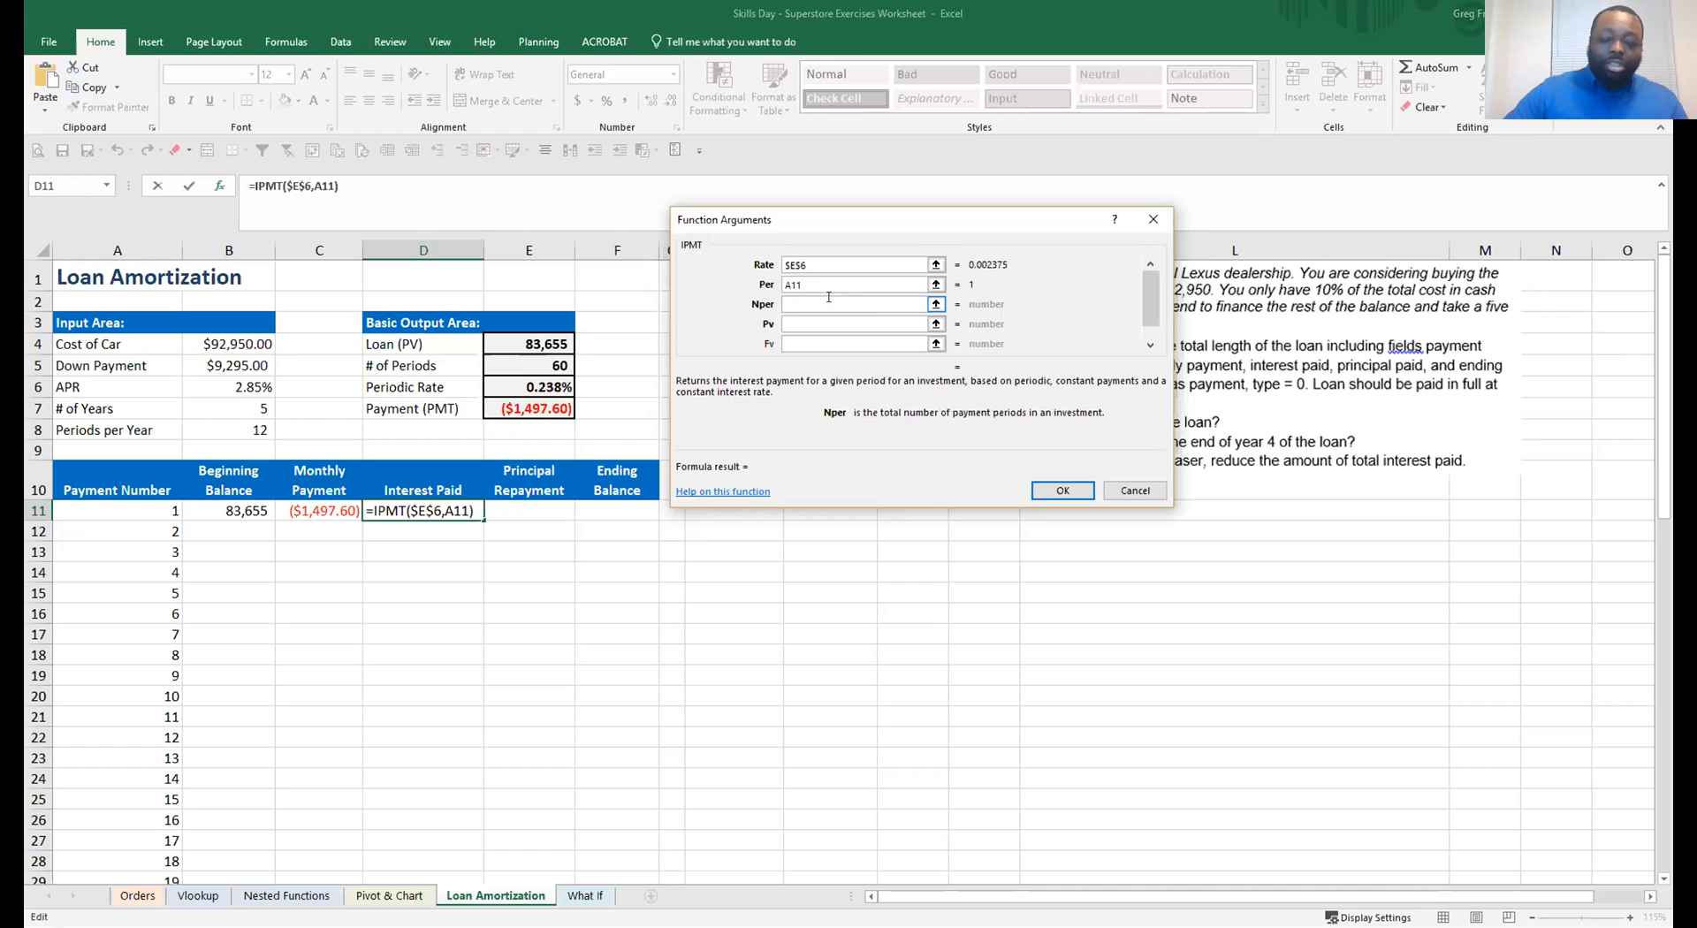
pyautogui.click(541, 365)
pyautogui.press('F4')
pyautogui.click(792, 324)
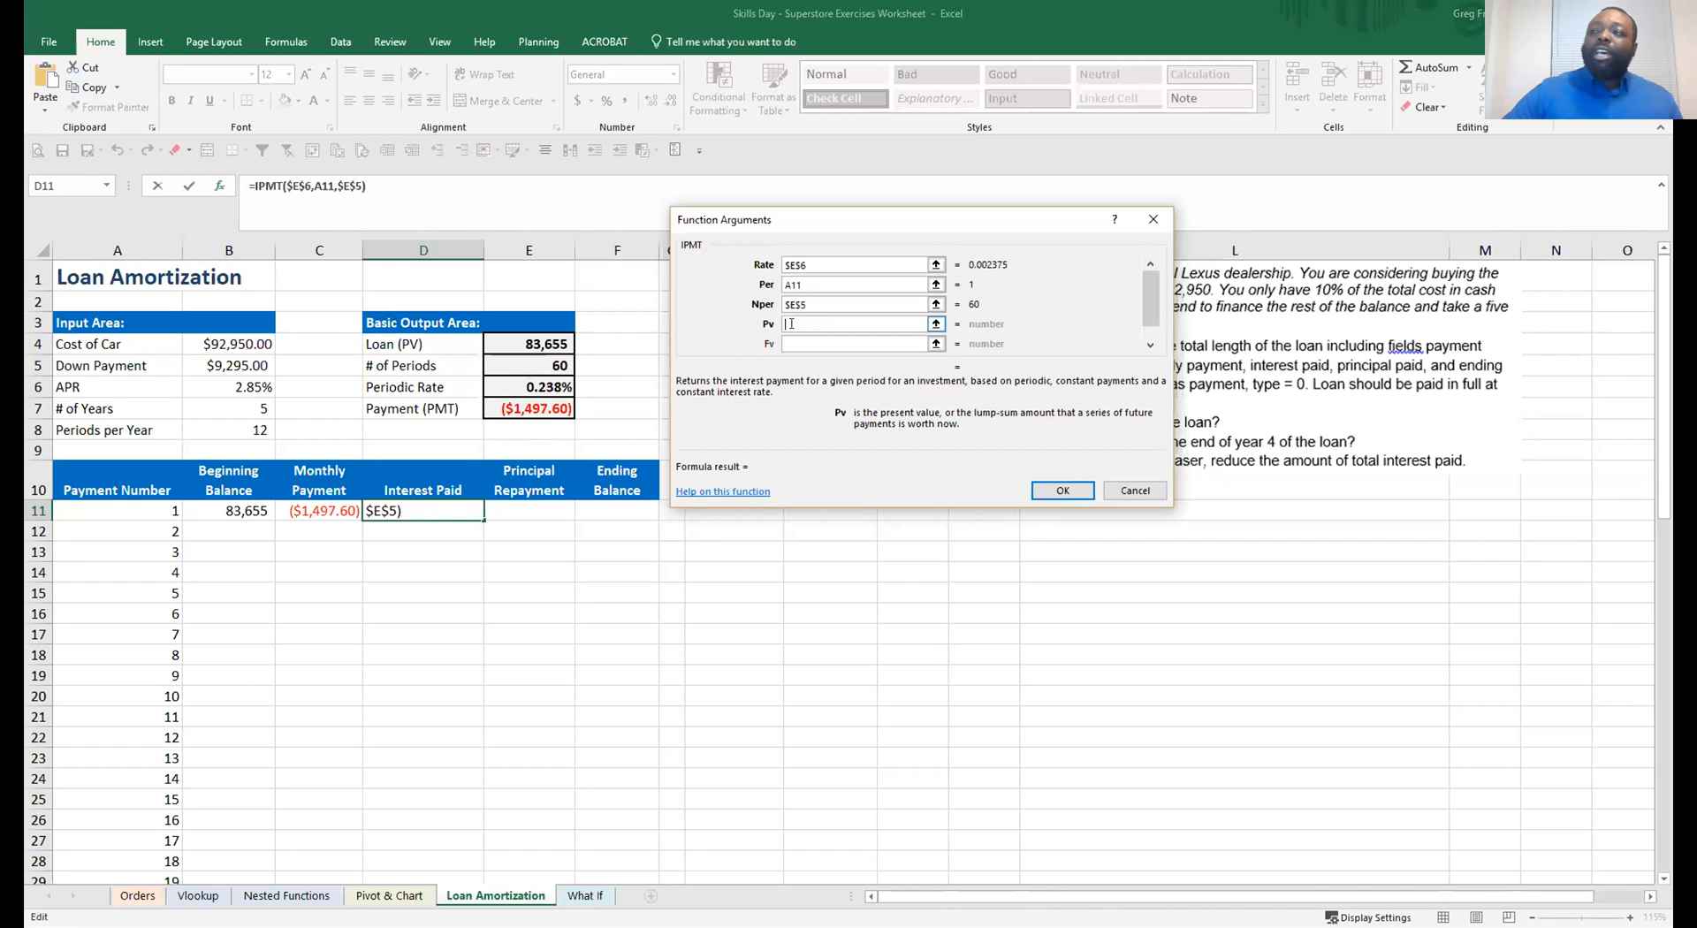
pyautogui.click(551, 339)
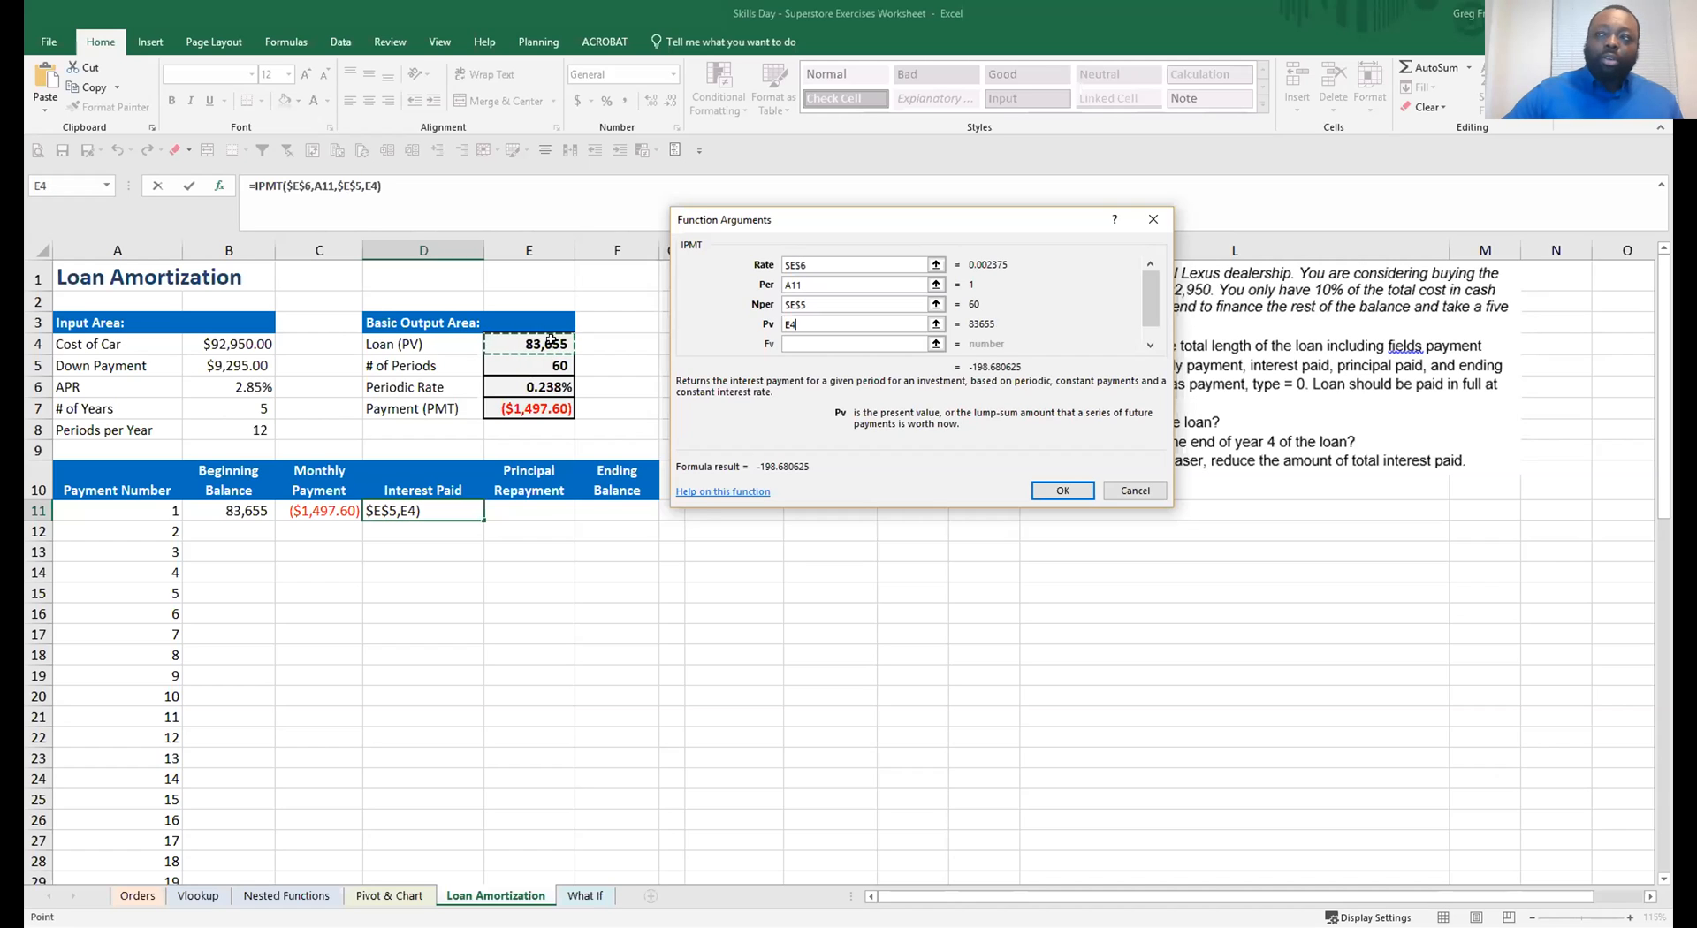
pyautogui.press('F4')
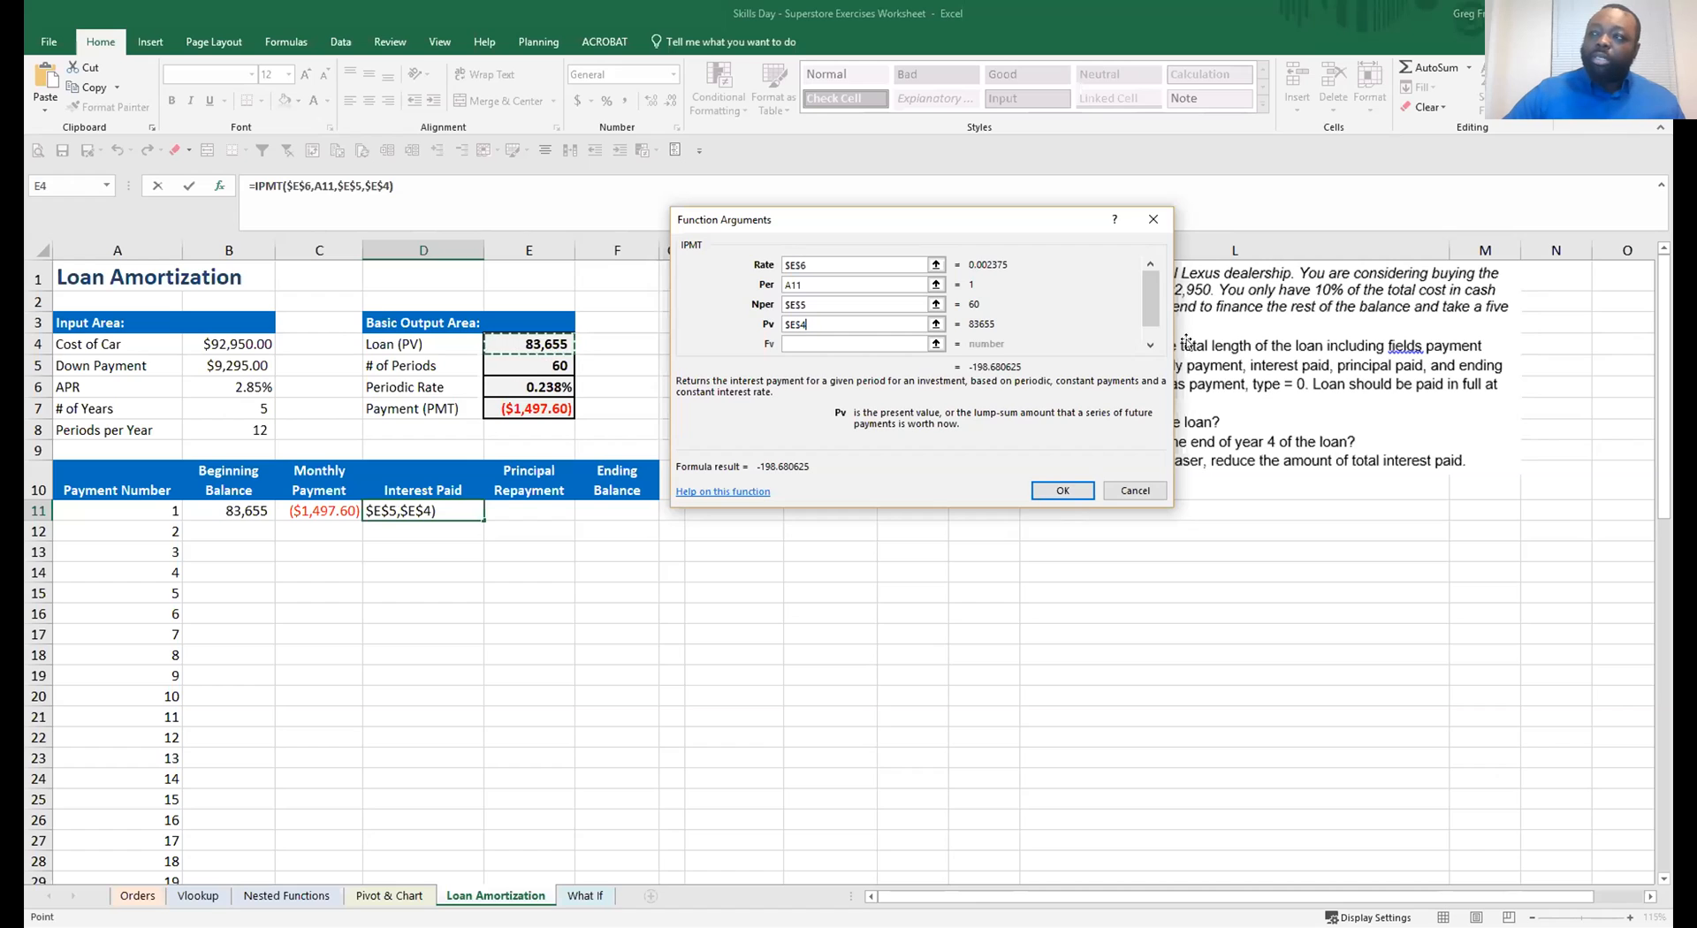
pyautogui.moveTo(1155, 309); pyautogui.dragTo(1154, 328)
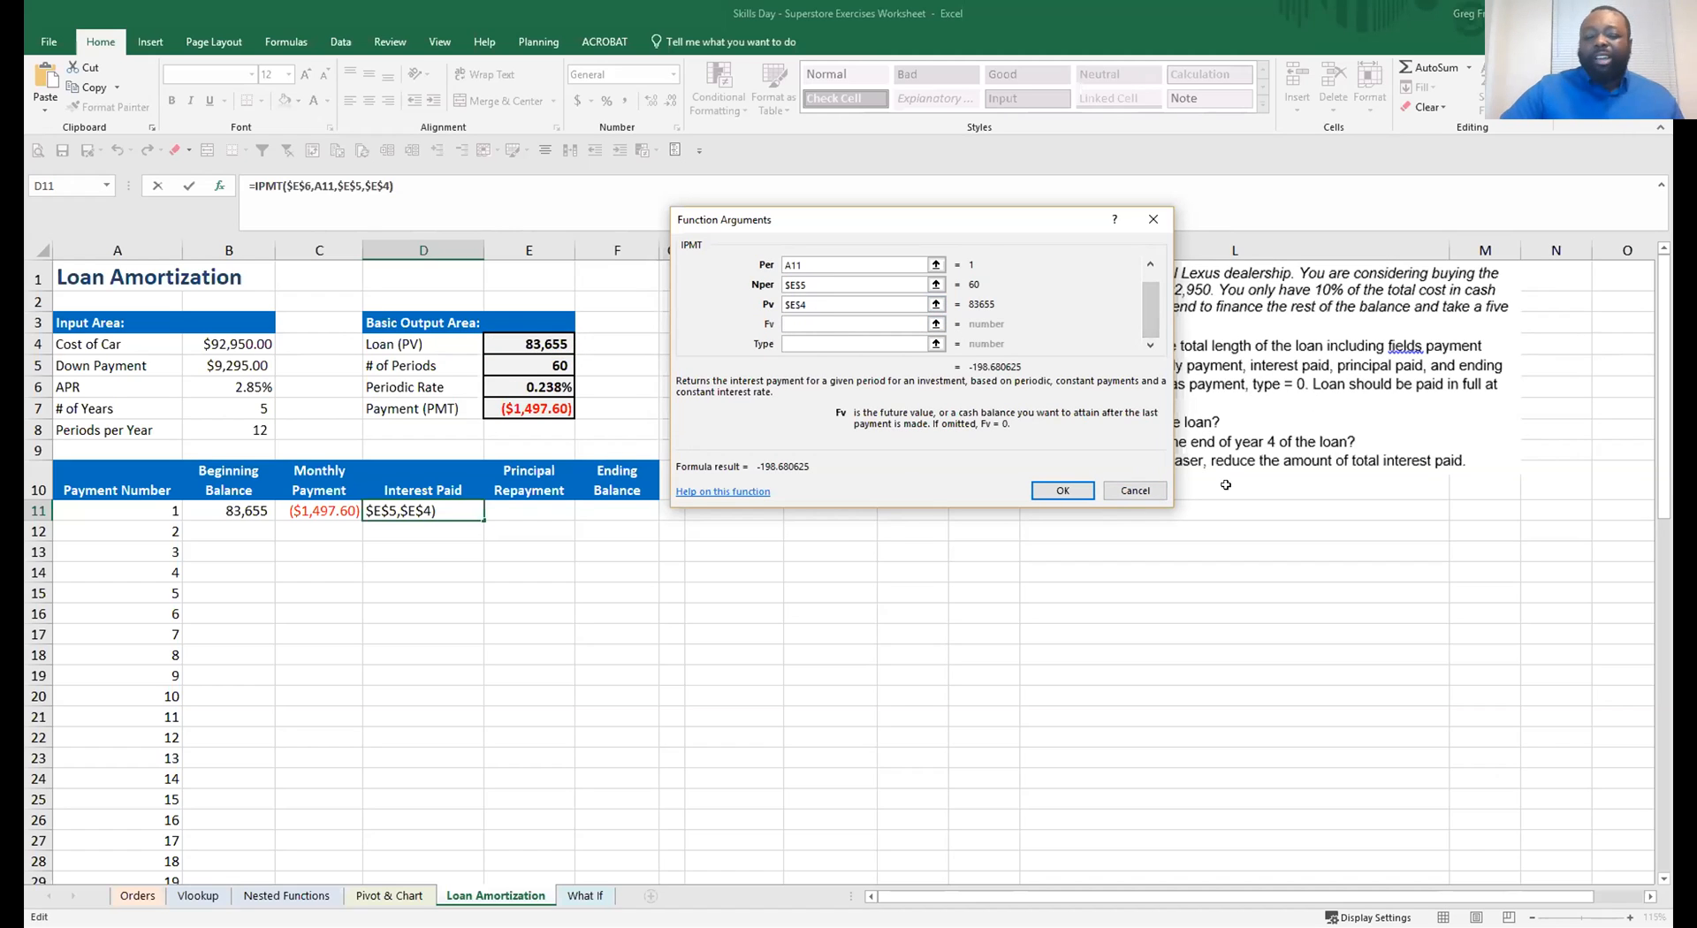
pyautogui.click(1061, 491)
# Start a PPMT function in the first Principal Repayment cell, E11, with Rate $E$6 and Per A11
pyautogui.click(515, 505)
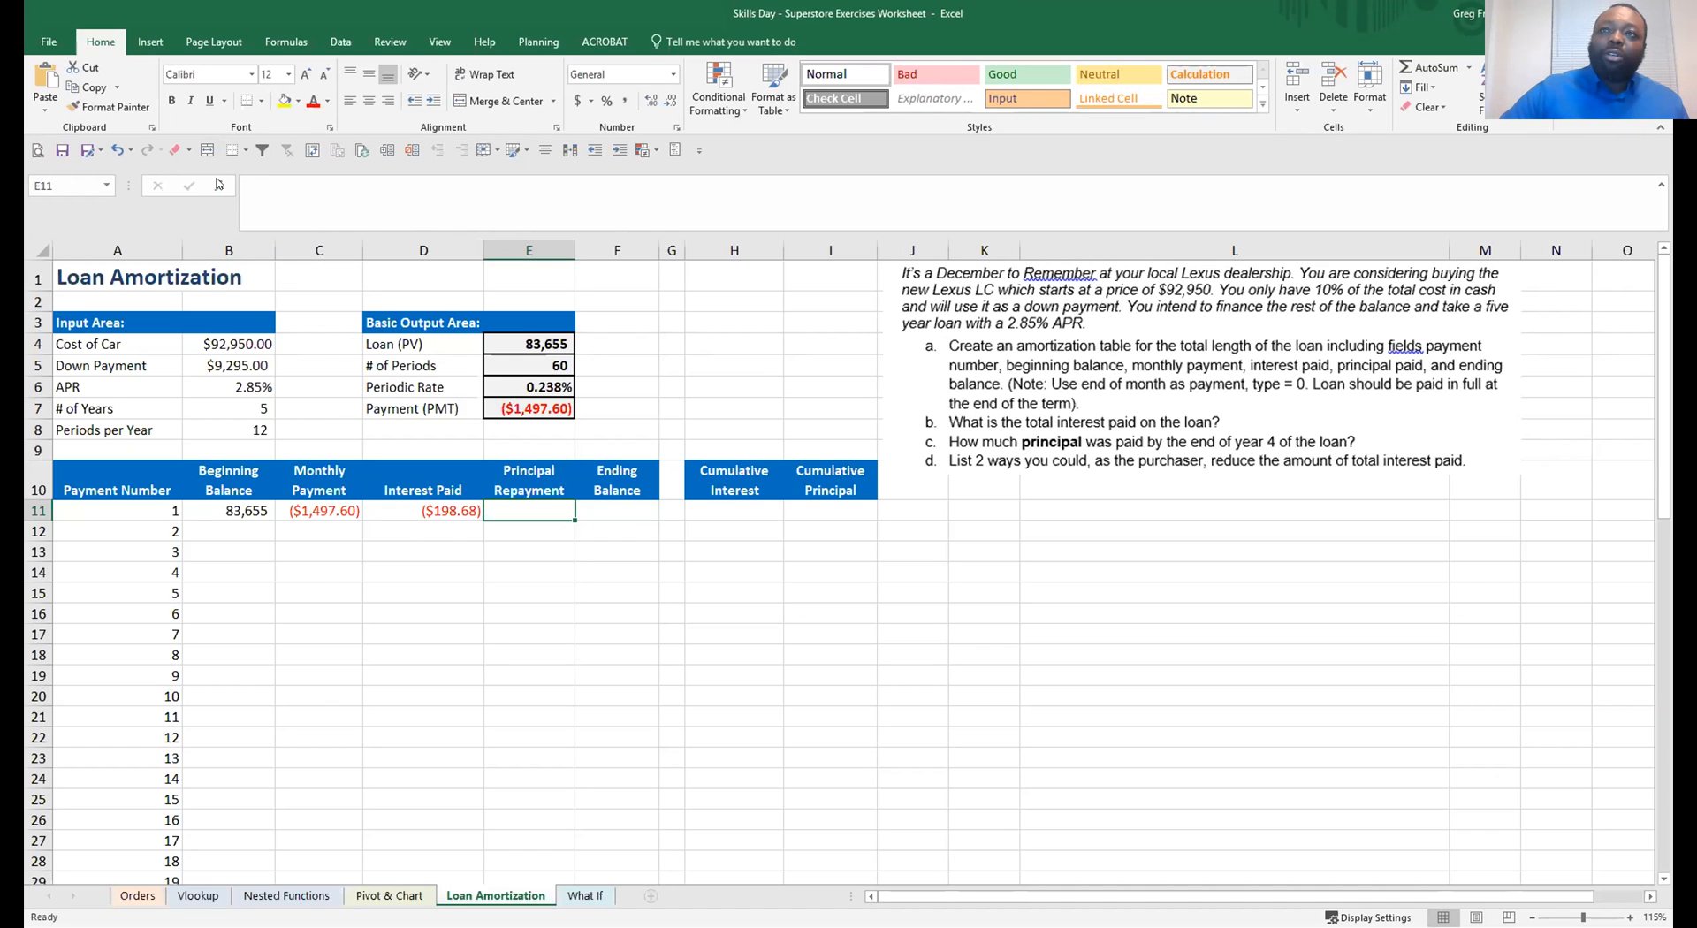
pyautogui.hotkey('shift', 'F3')
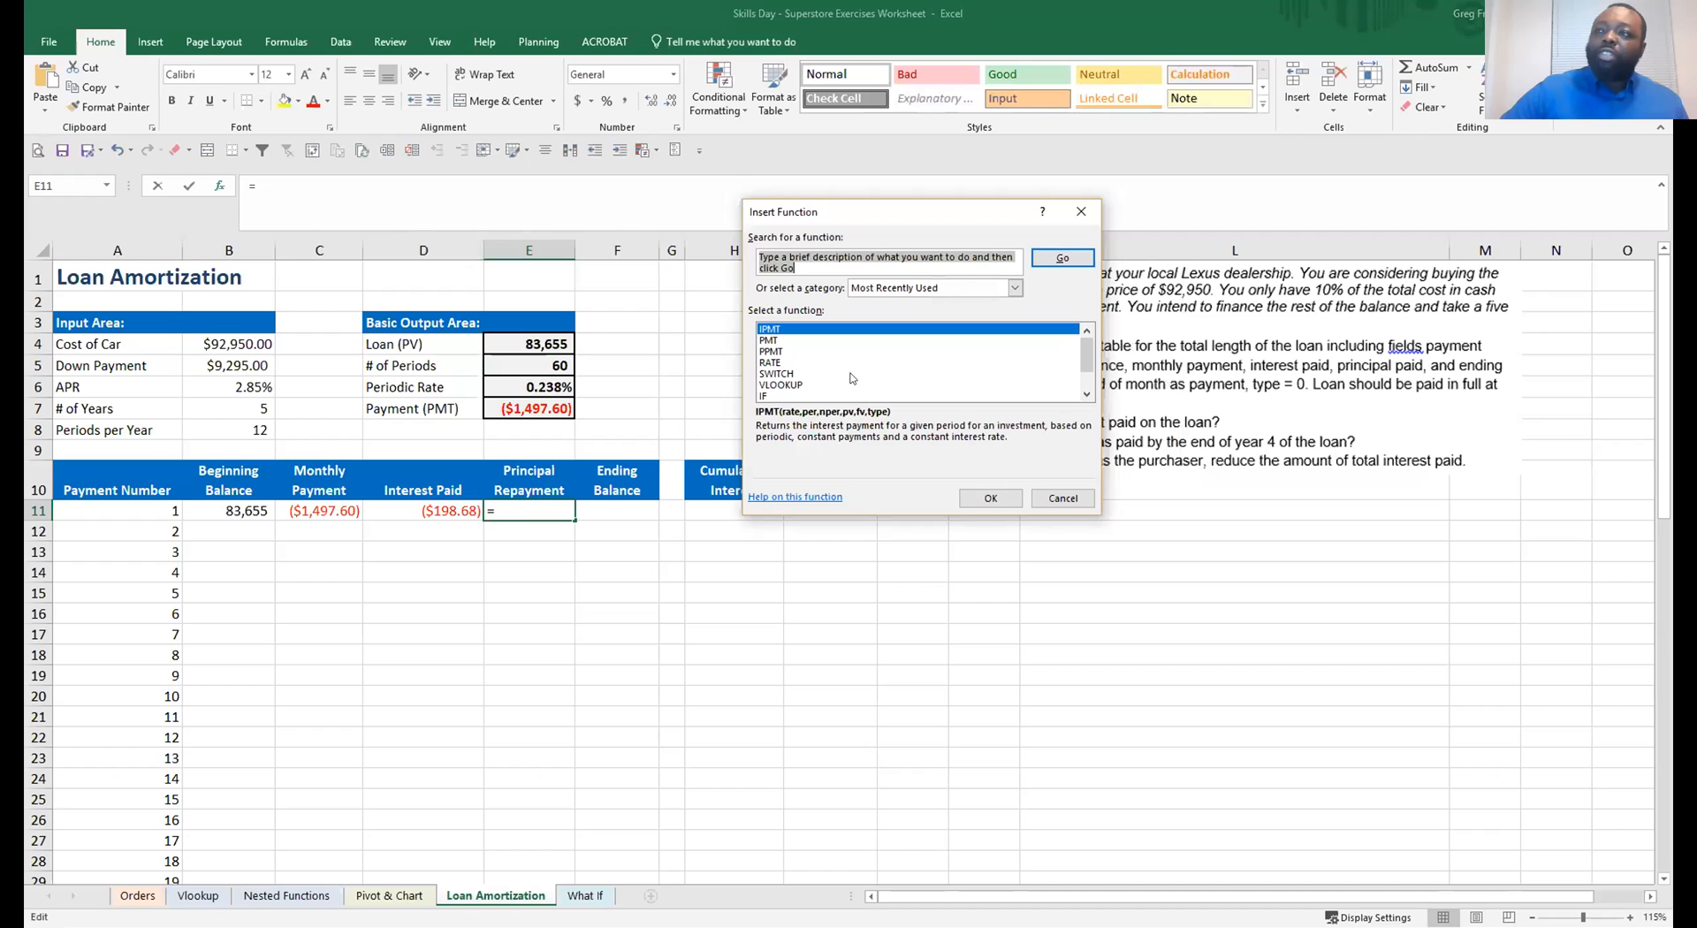
pyautogui.click(775, 352)
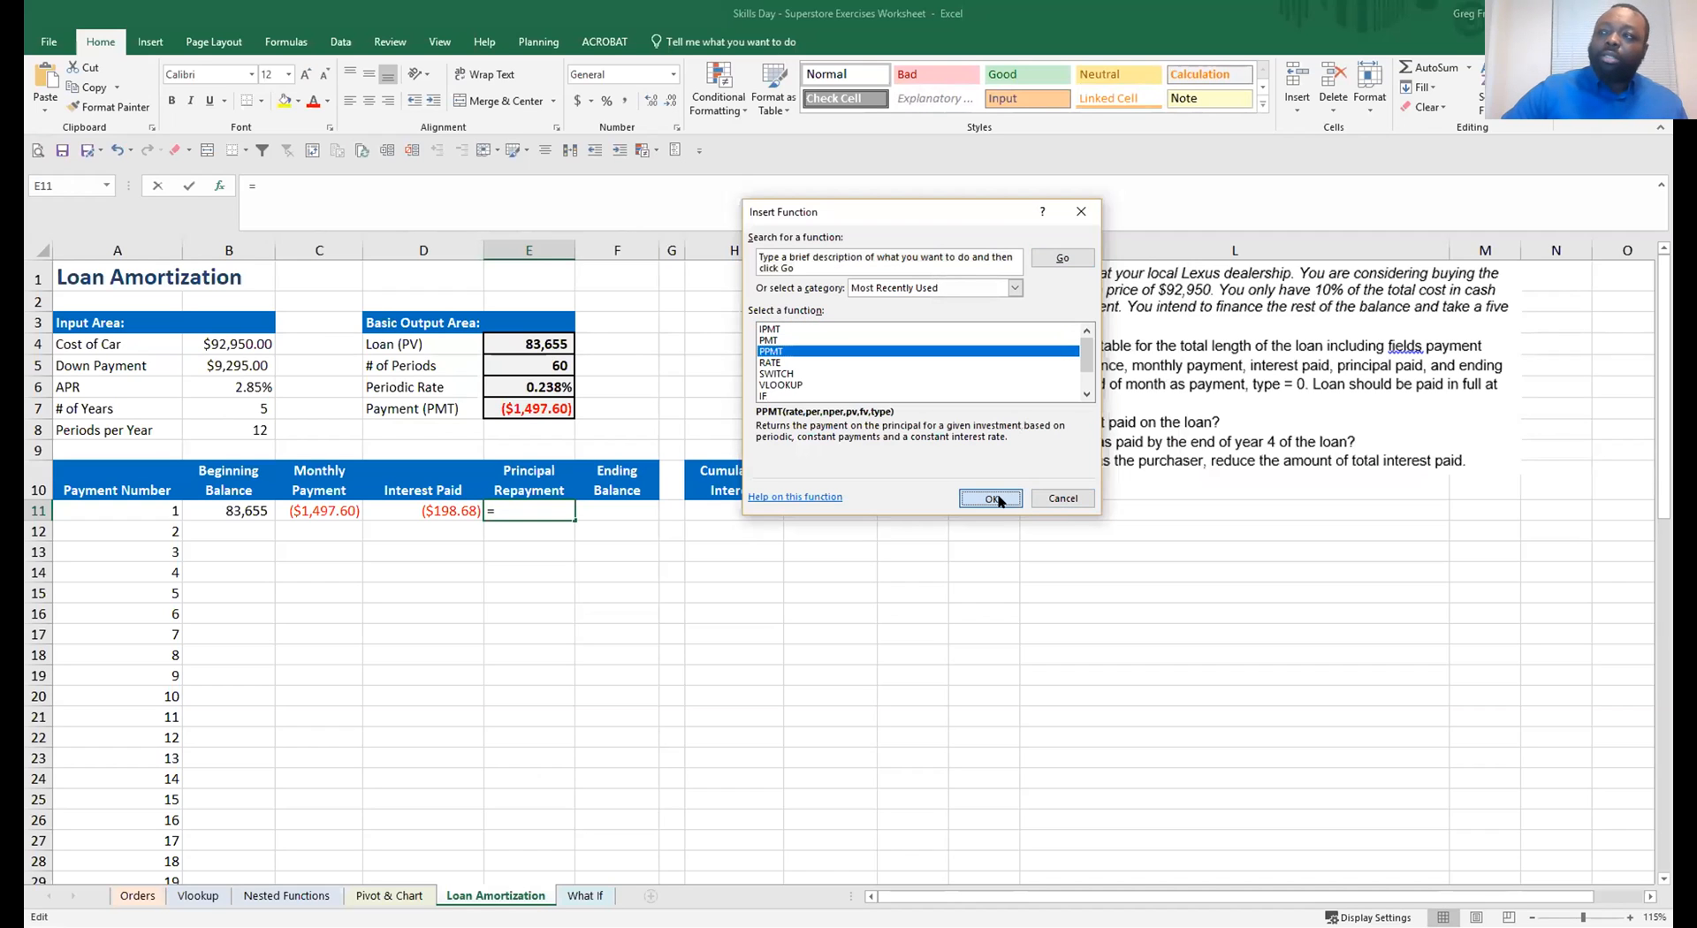
pyautogui.click(991, 498)
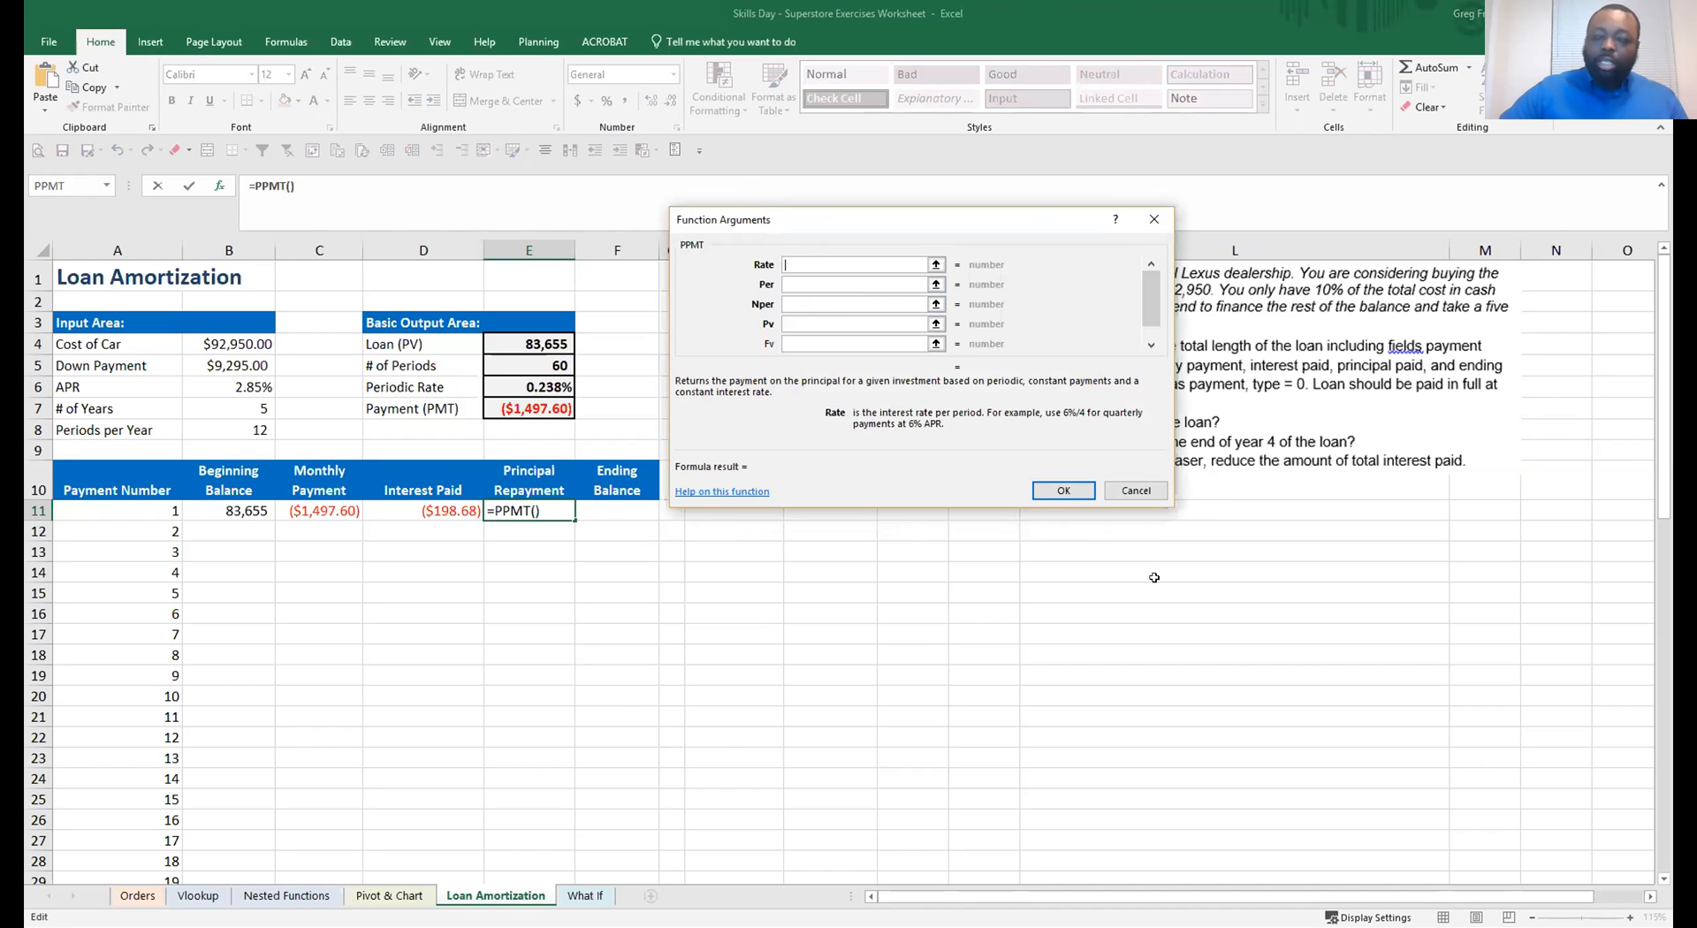
pyautogui.click(557, 387)
pyautogui.press('F4')
pyautogui.press('Tab')
pyautogui.click(169, 511)
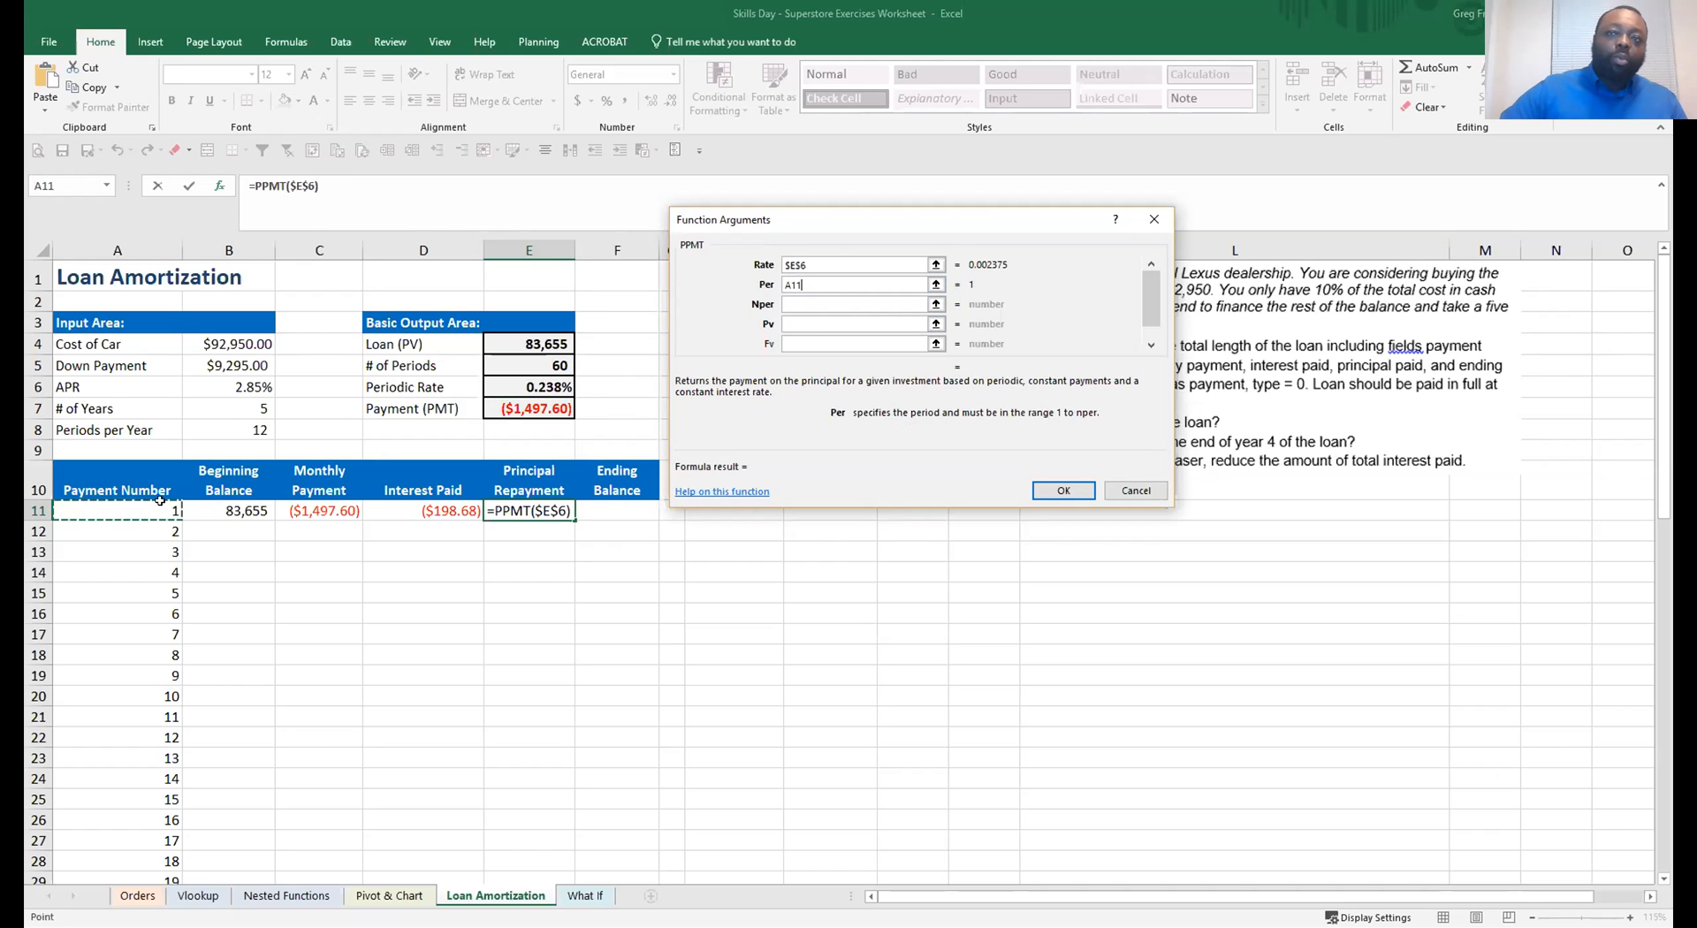
# Complete the PPMT function in E11 with $E$5 as its Nper and $E$4 as its Pv
pyautogui.click(787, 300)
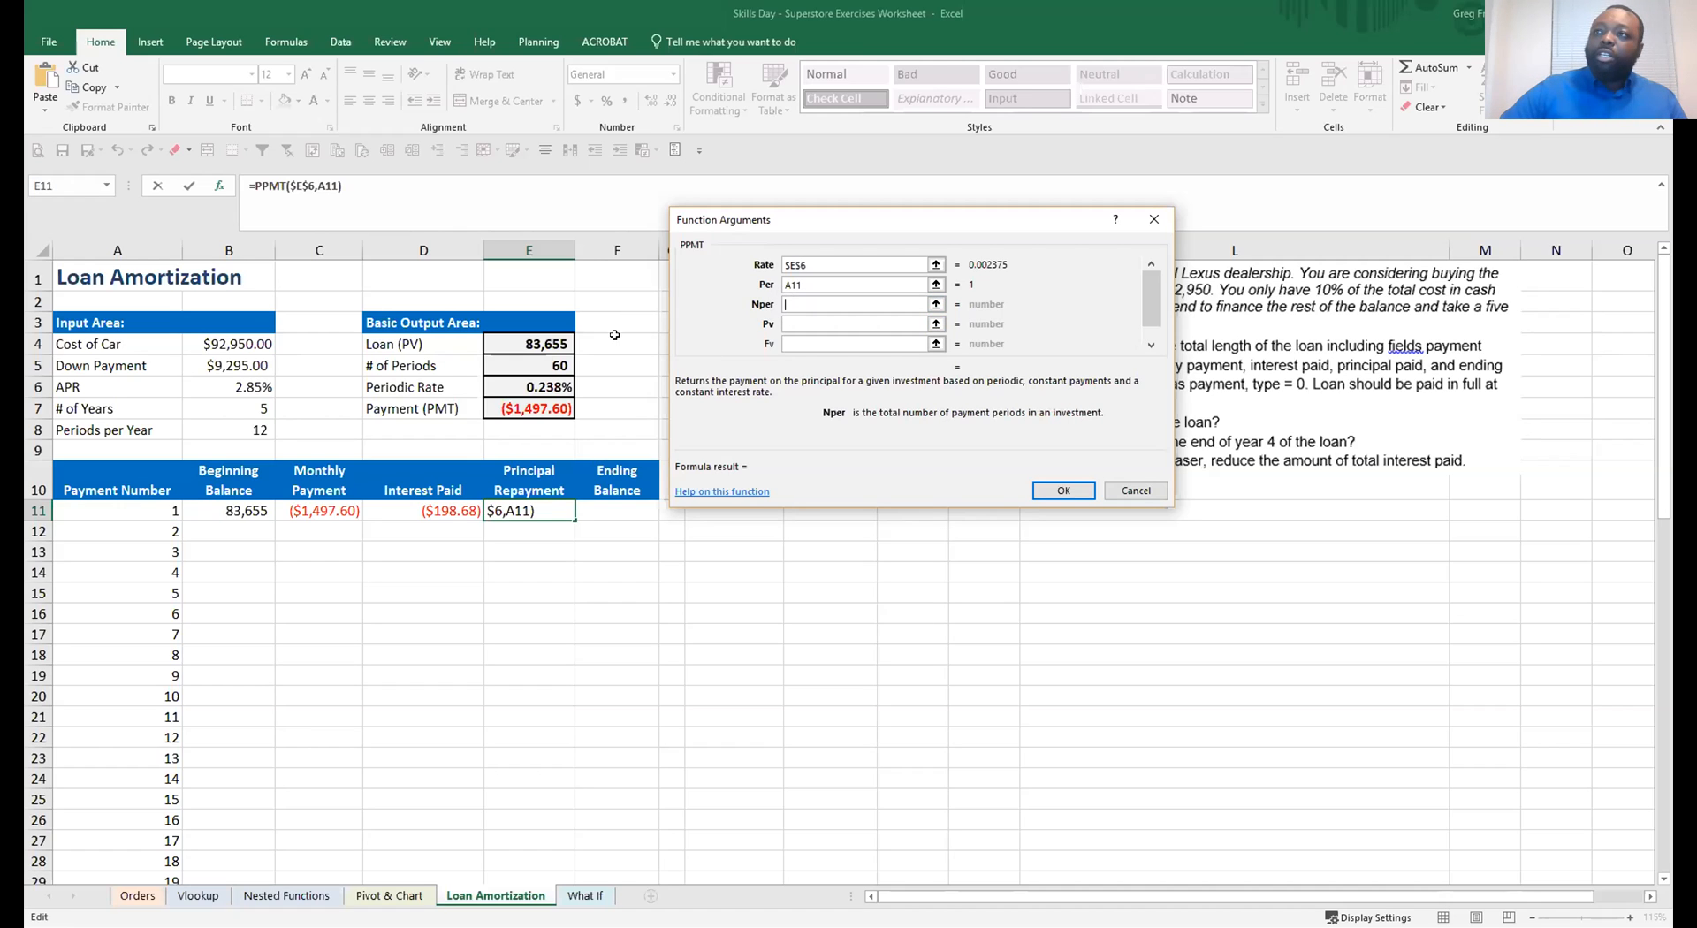
pyautogui.click(561, 365)
pyautogui.press('F4')
pyautogui.click(809, 323)
pyautogui.click(521, 343)
pyautogui.press('F4')
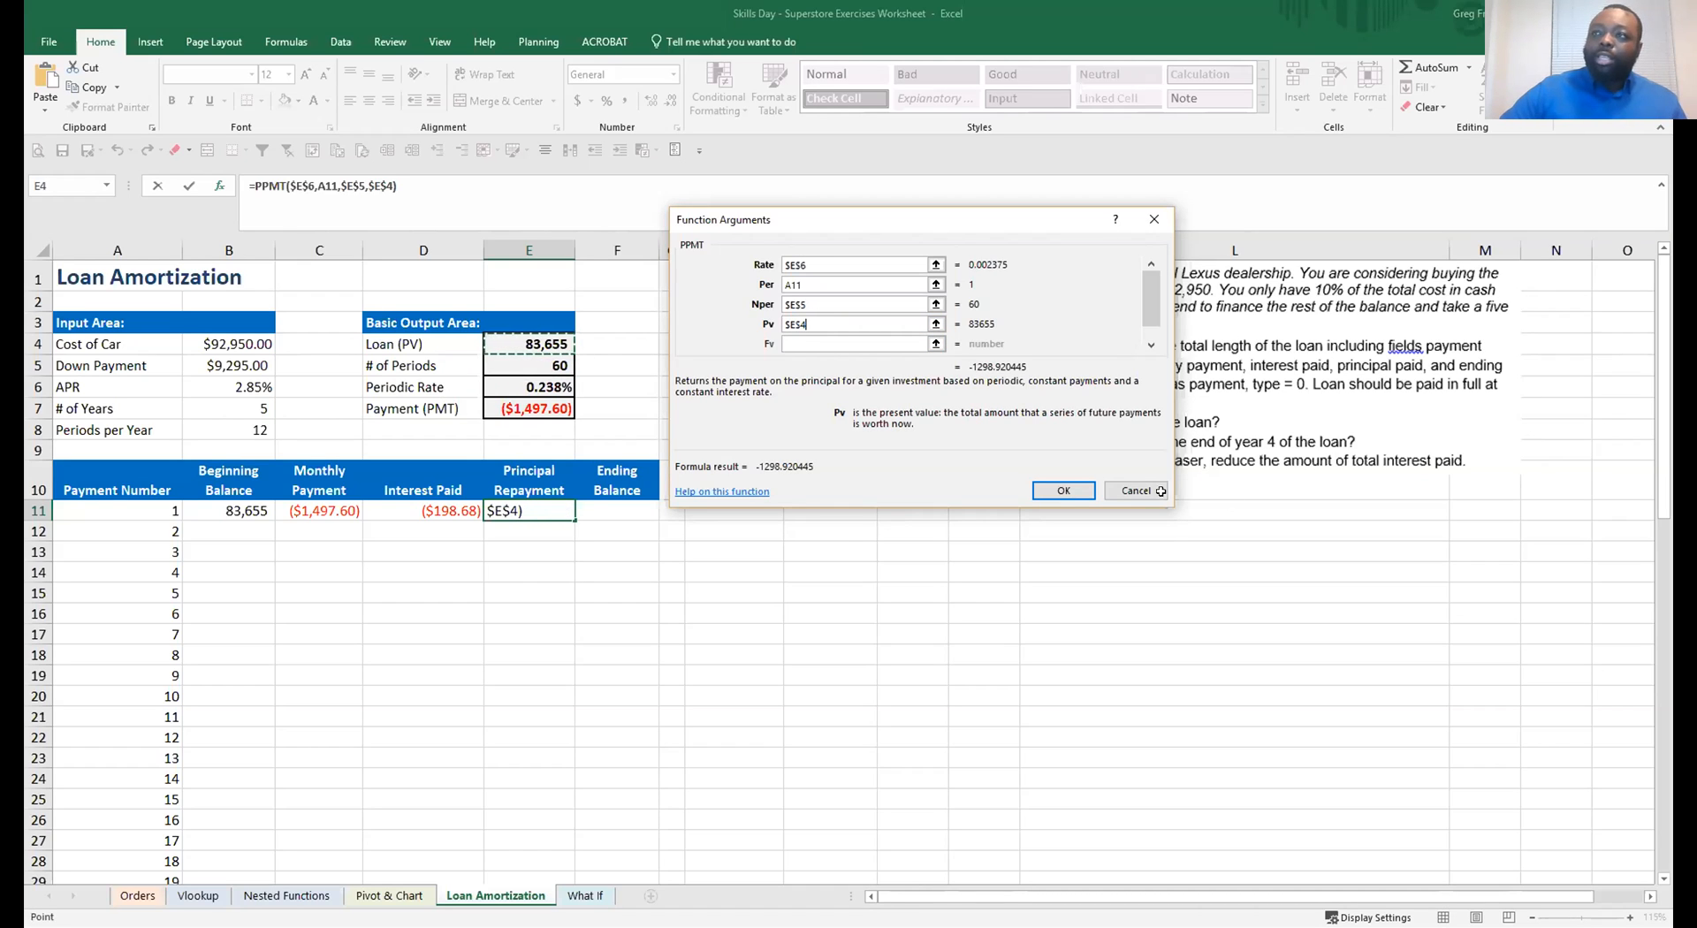
pyautogui.click(1046, 488)
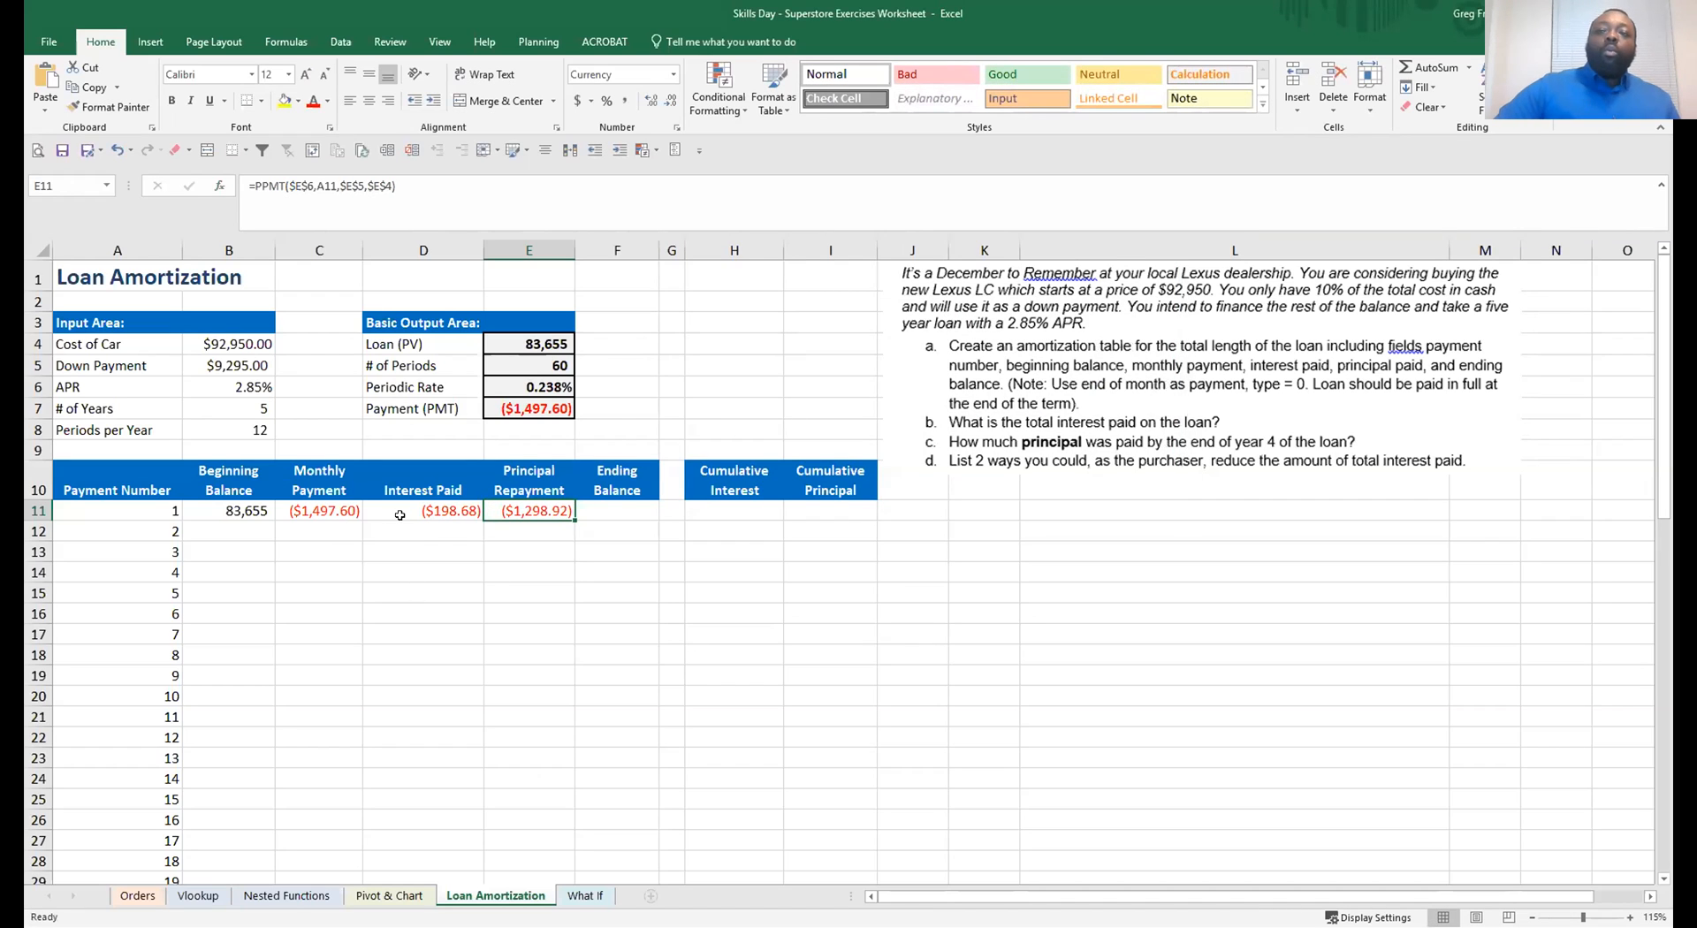
# Review payment 1's entries in row 11, from the payment number through the Principal Repayment formula
pyautogui.click(248, 510)
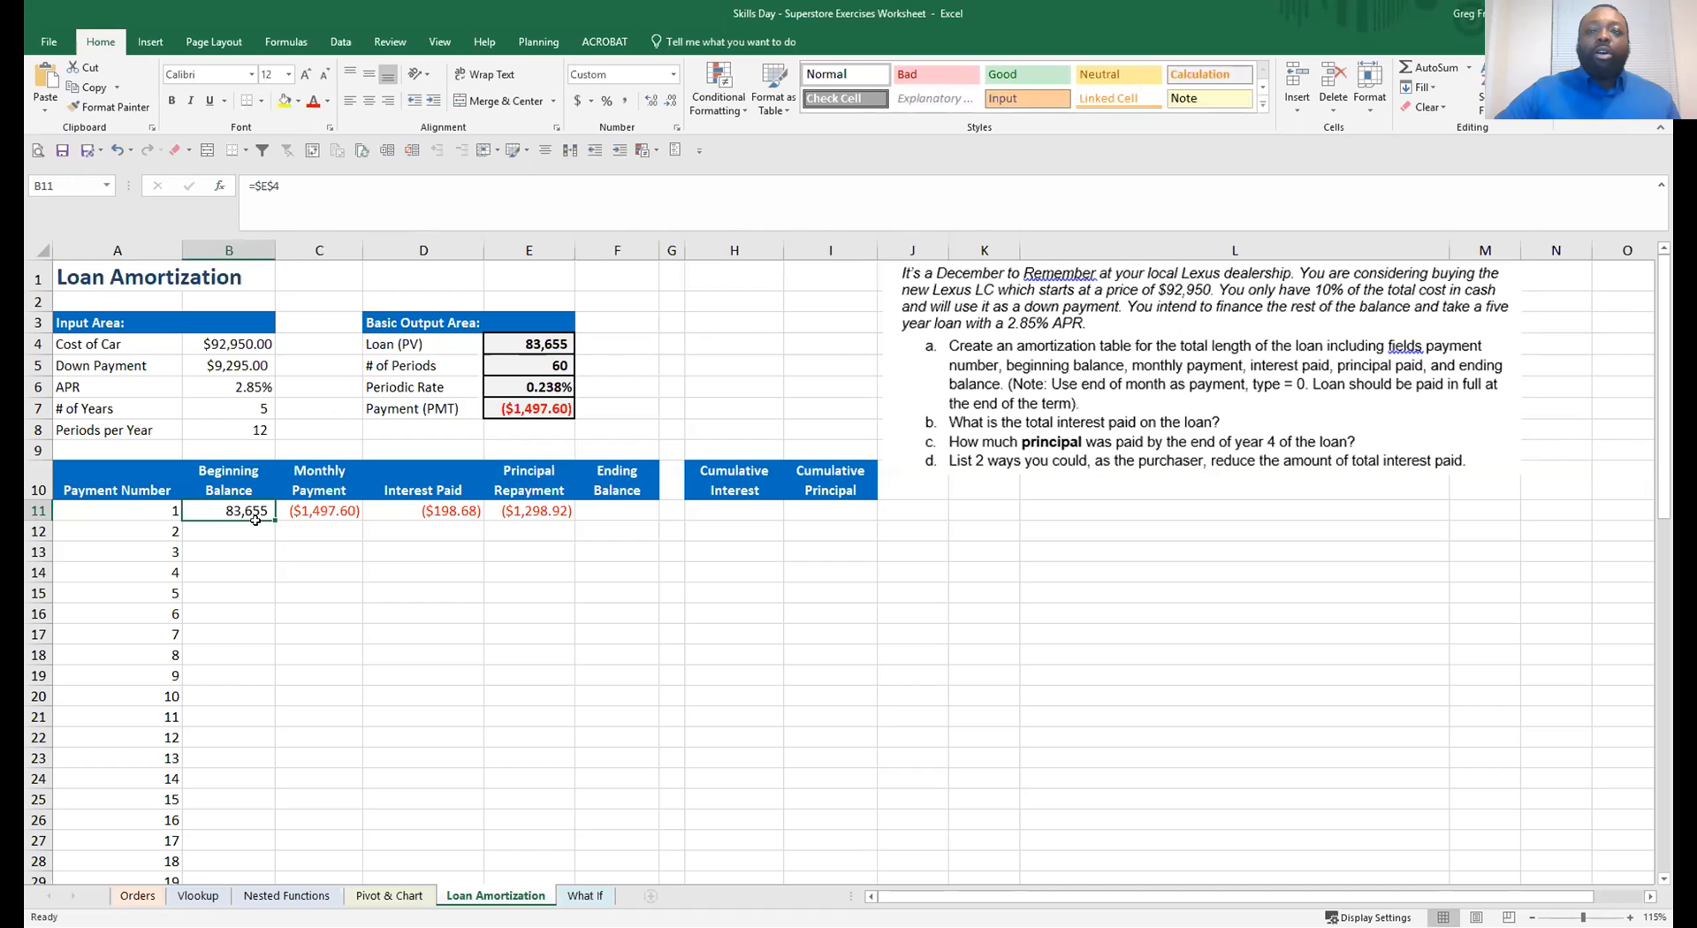
pyautogui.click(142, 509)
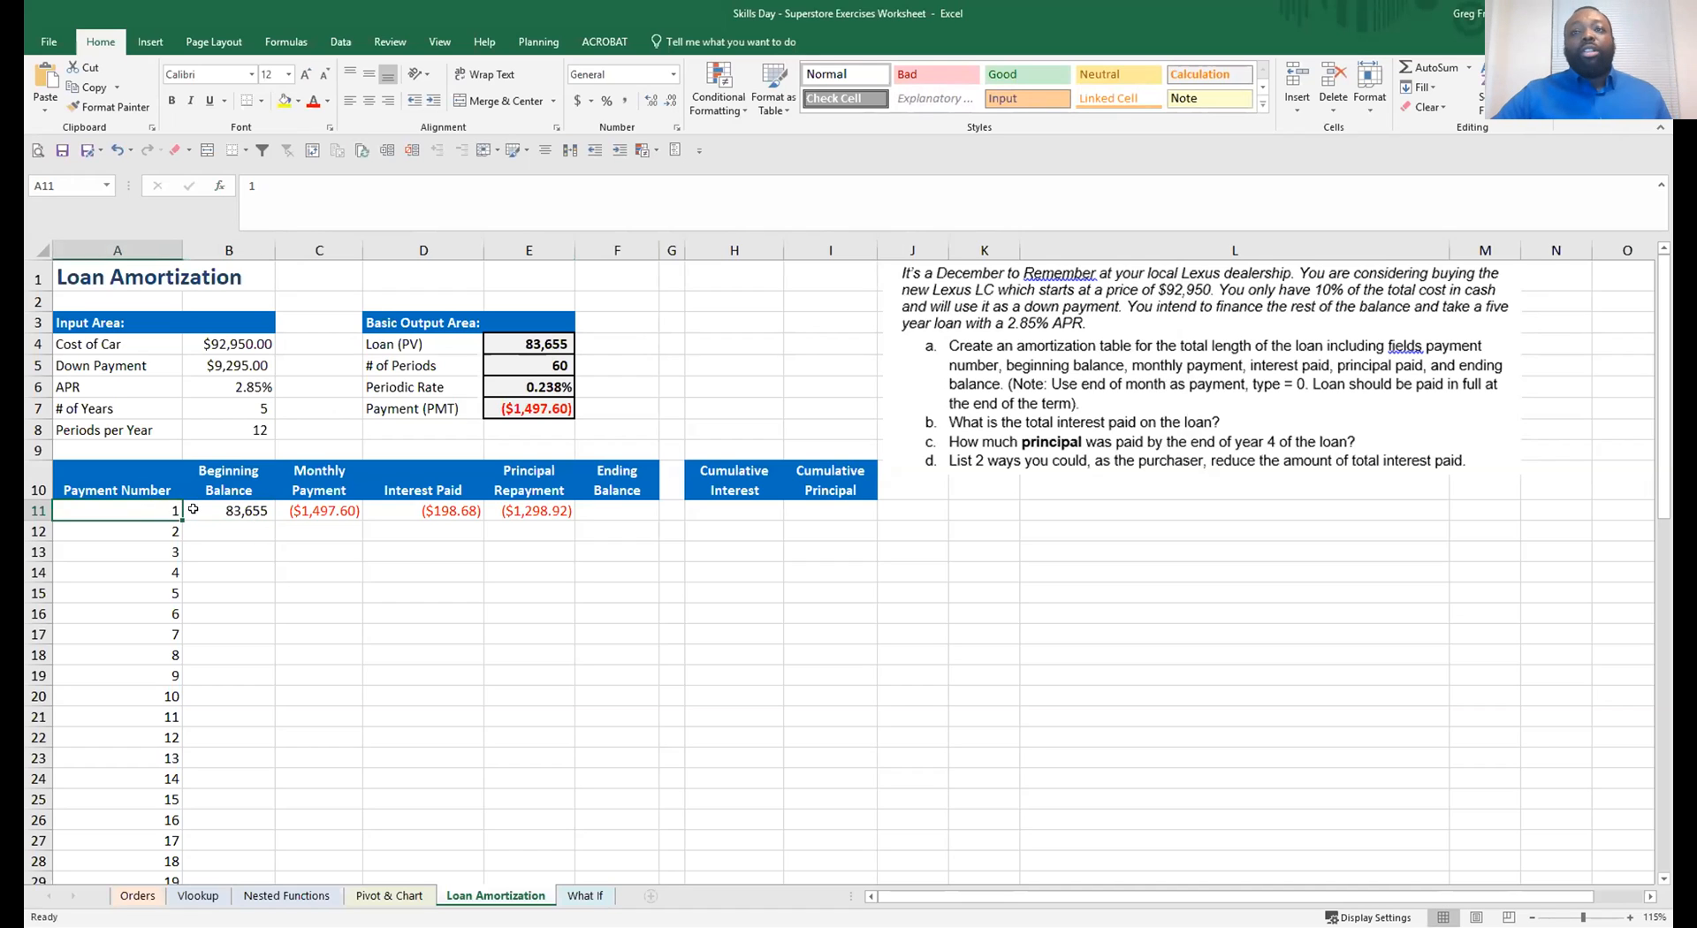
pyautogui.click(243, 512)
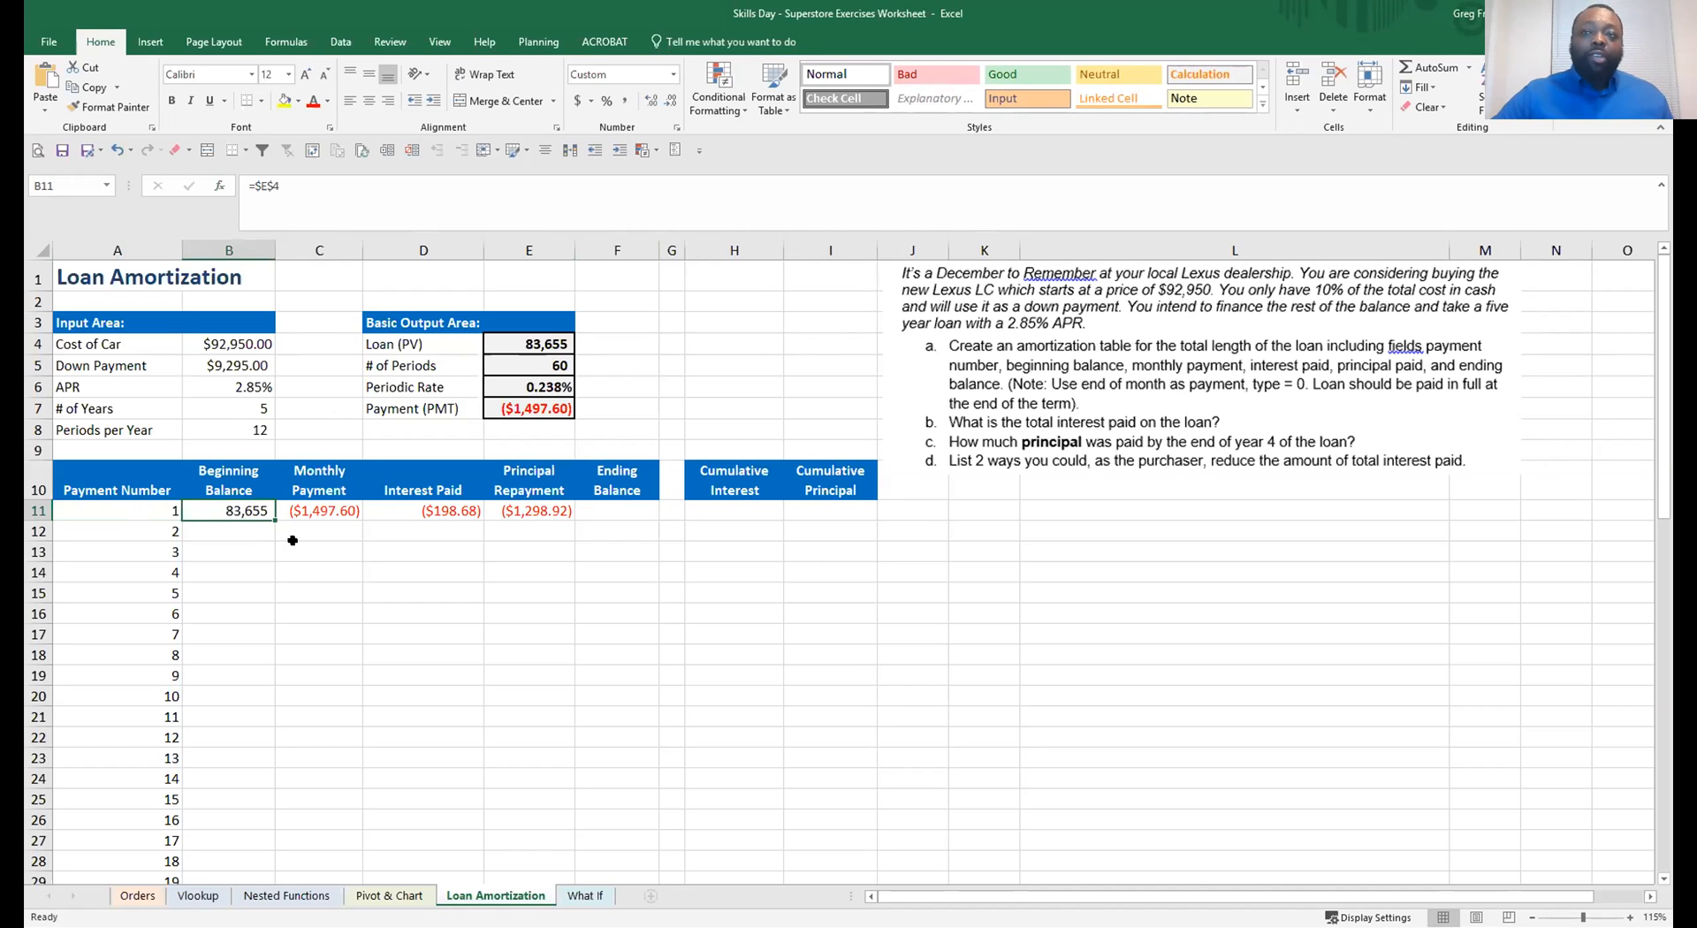
pyautogui.click(311, 515)
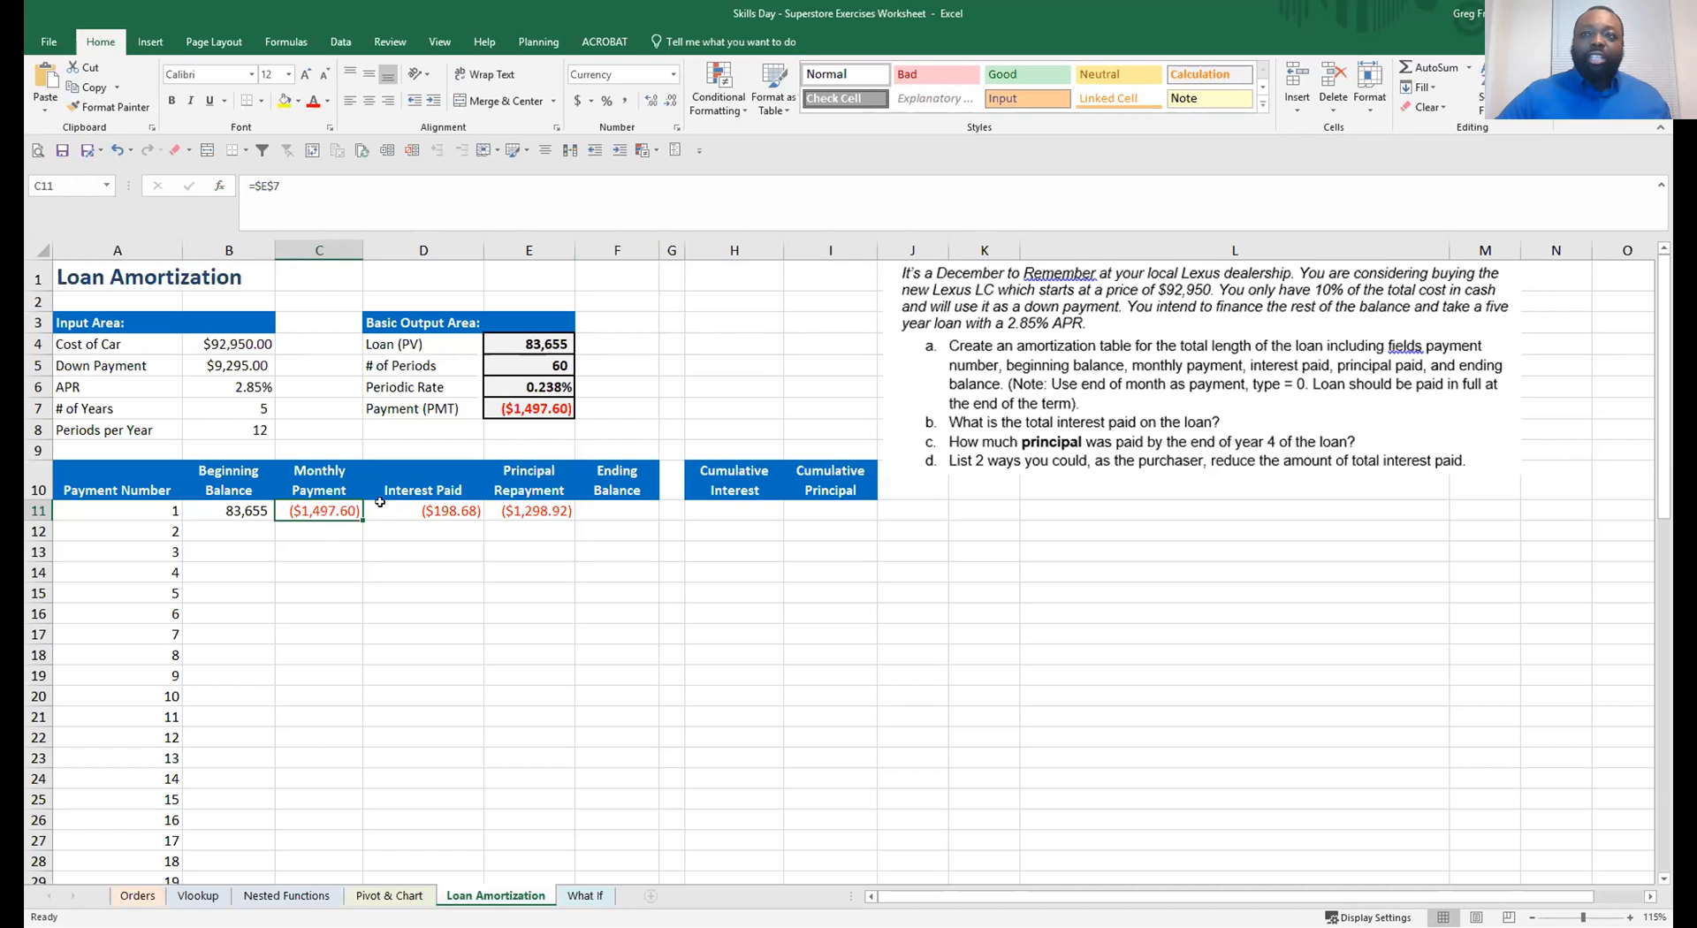
pyautogui.click(433, 508)
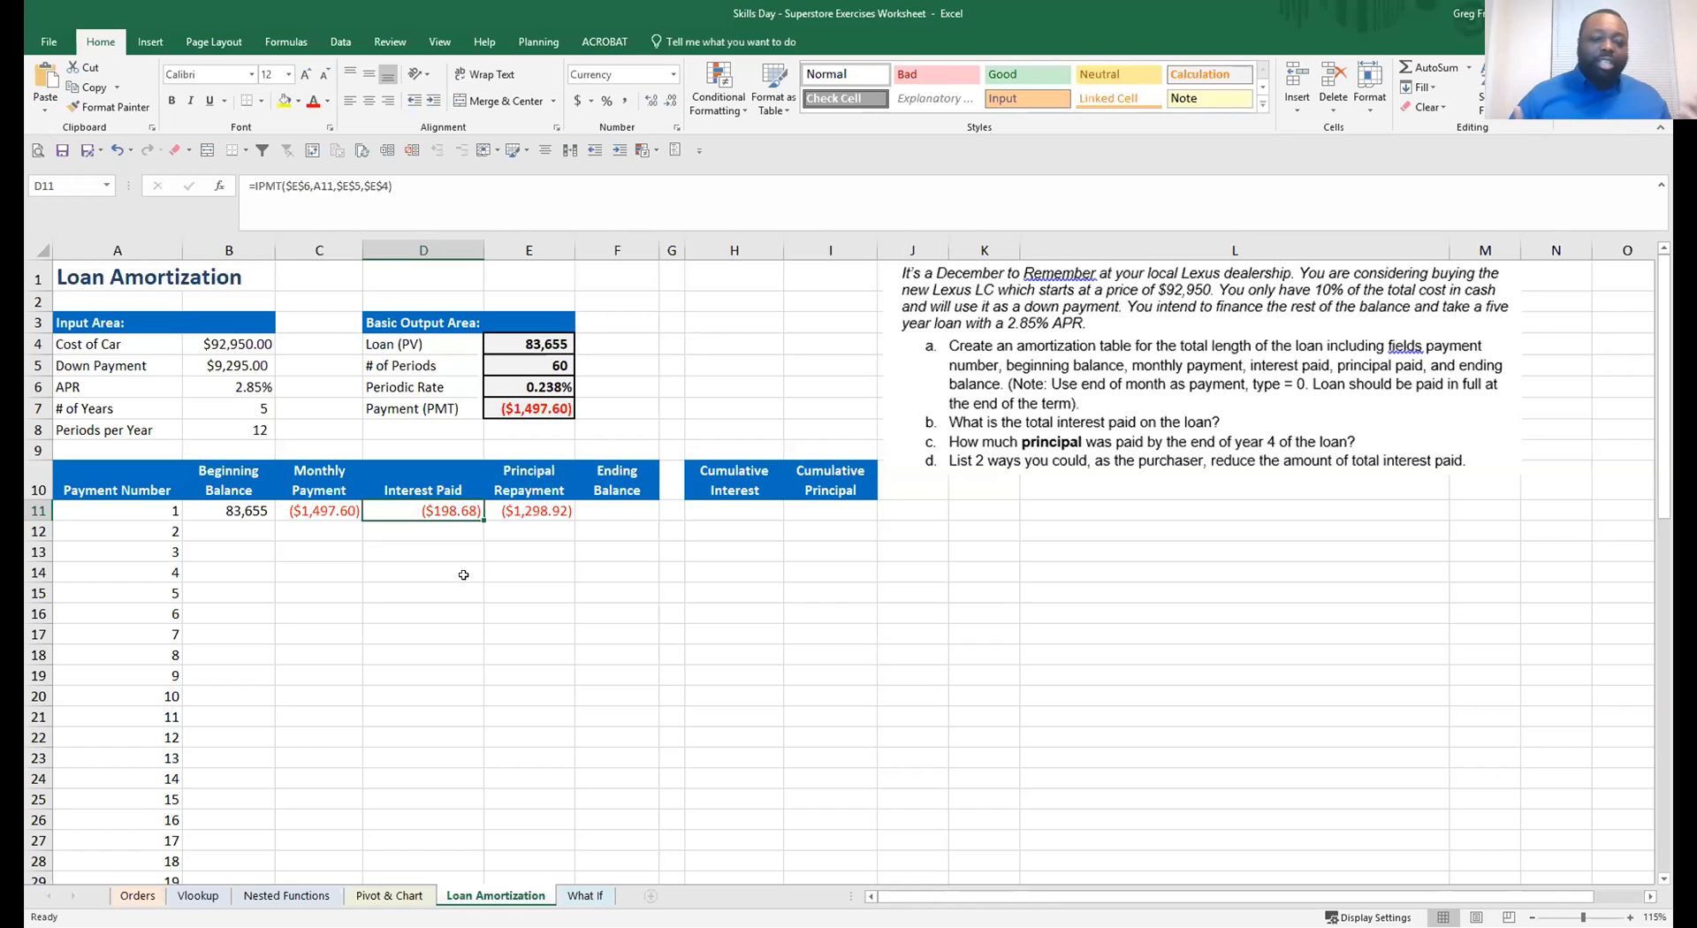
pyautogui.click(524, 506)
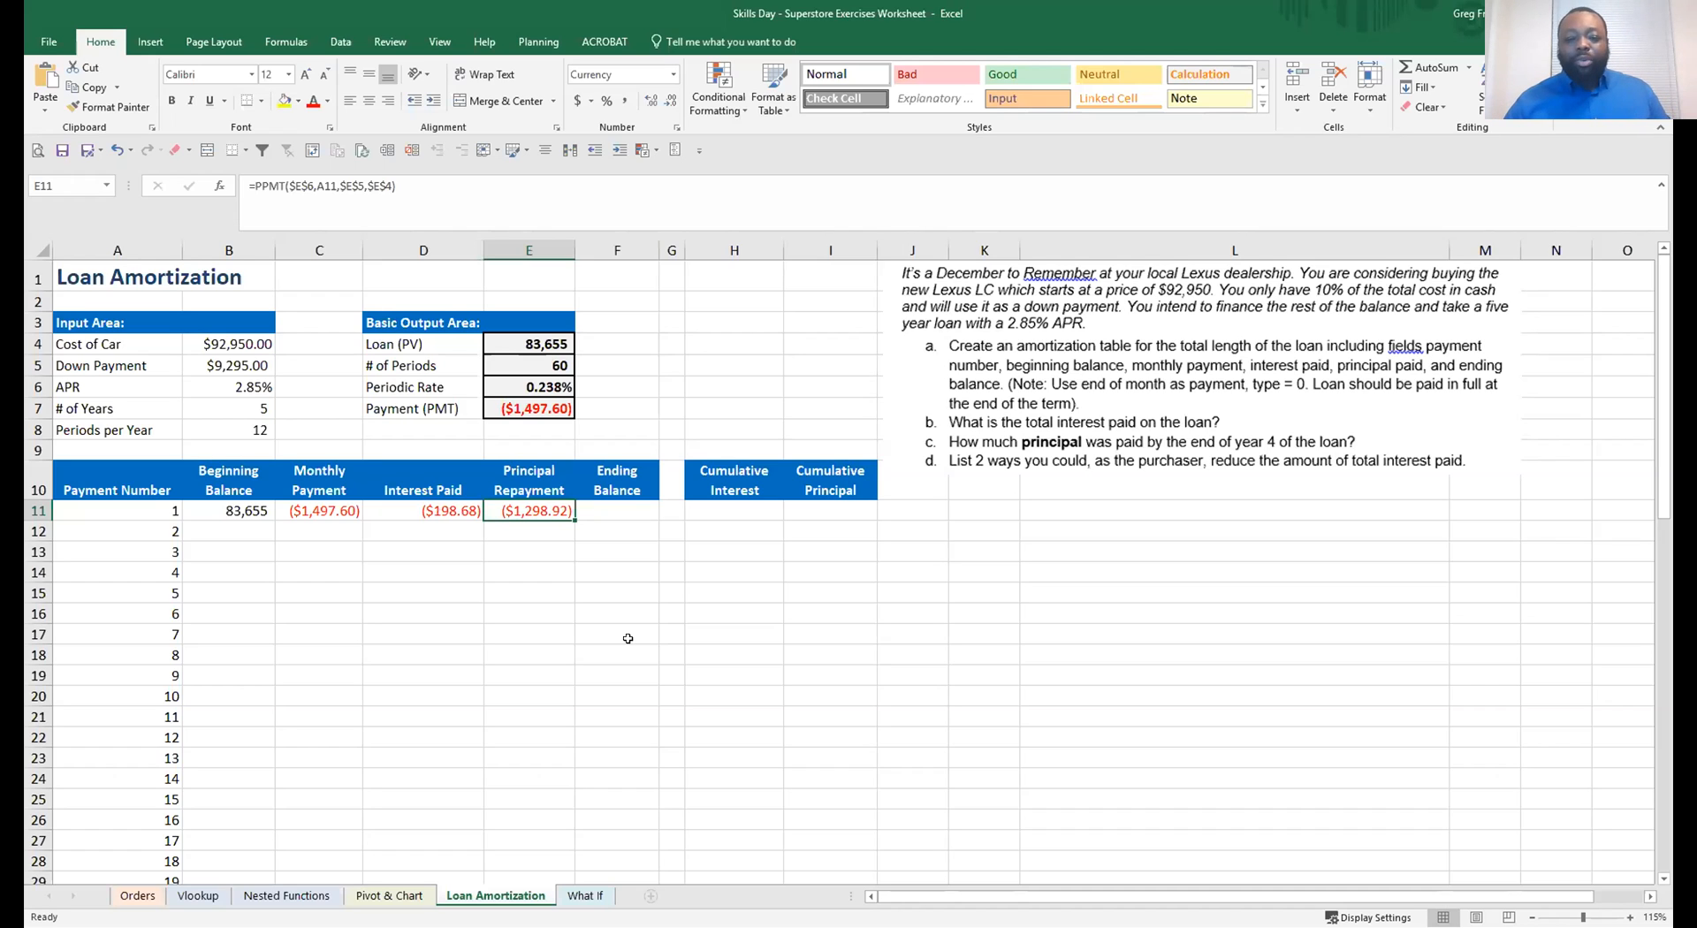
# Enter the first Ending Balance in F11 as beginning balance minus principal repayment, =B11-E11
pyautogui.click(614, 504)
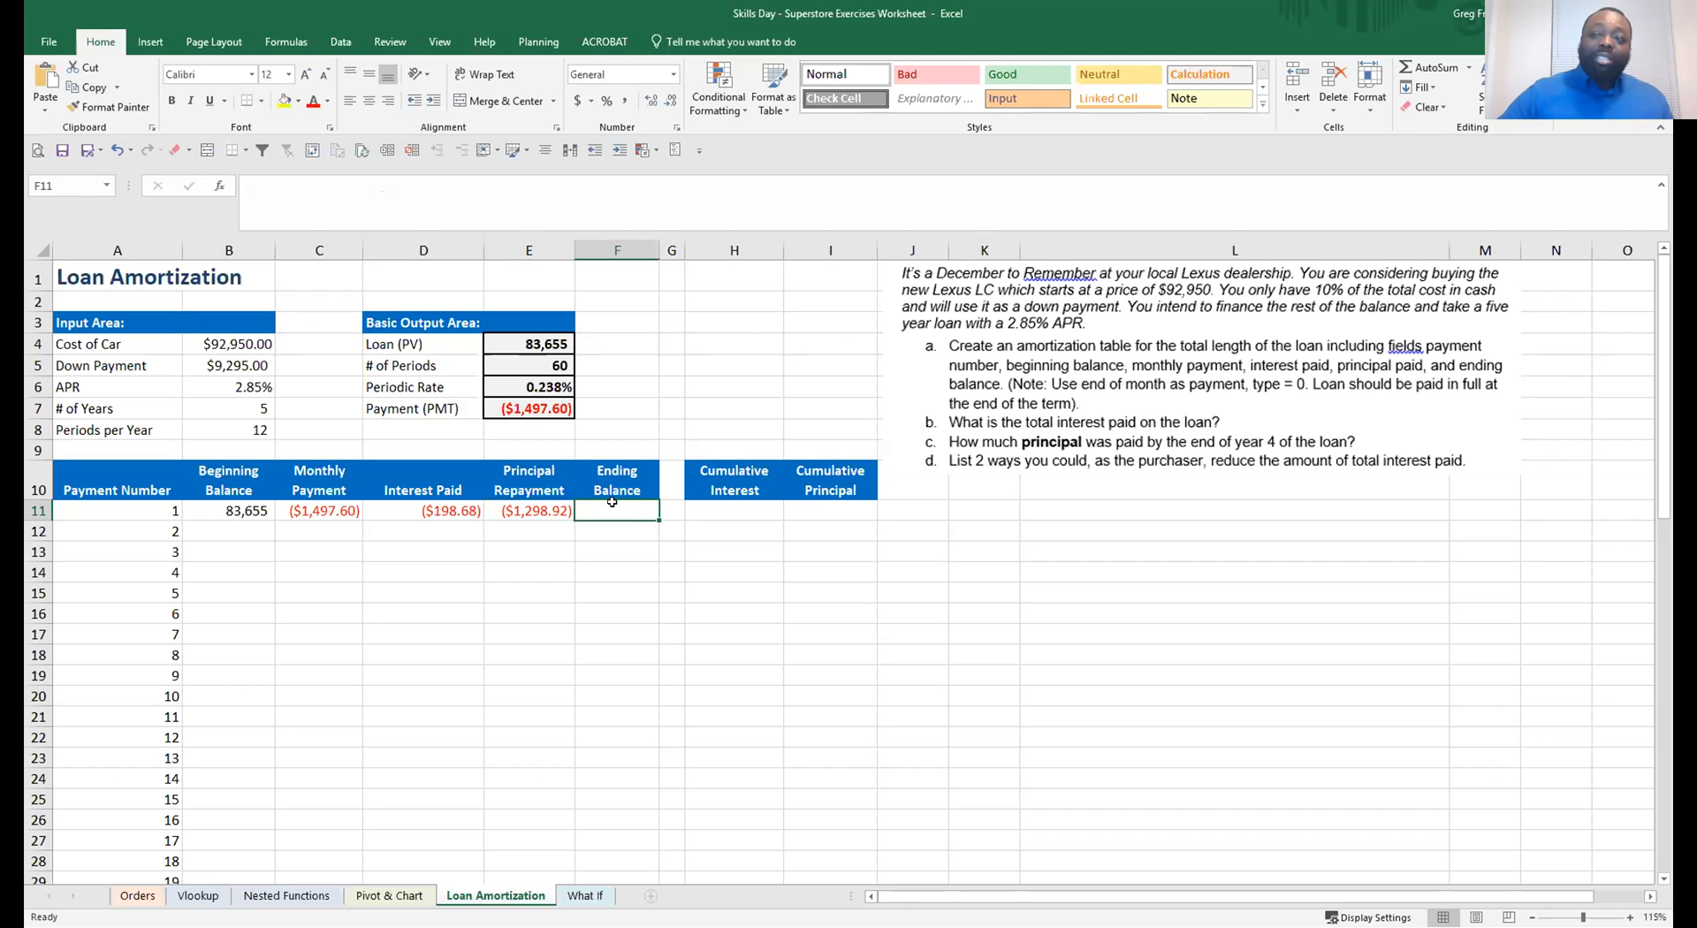
pyautogui.write('=')
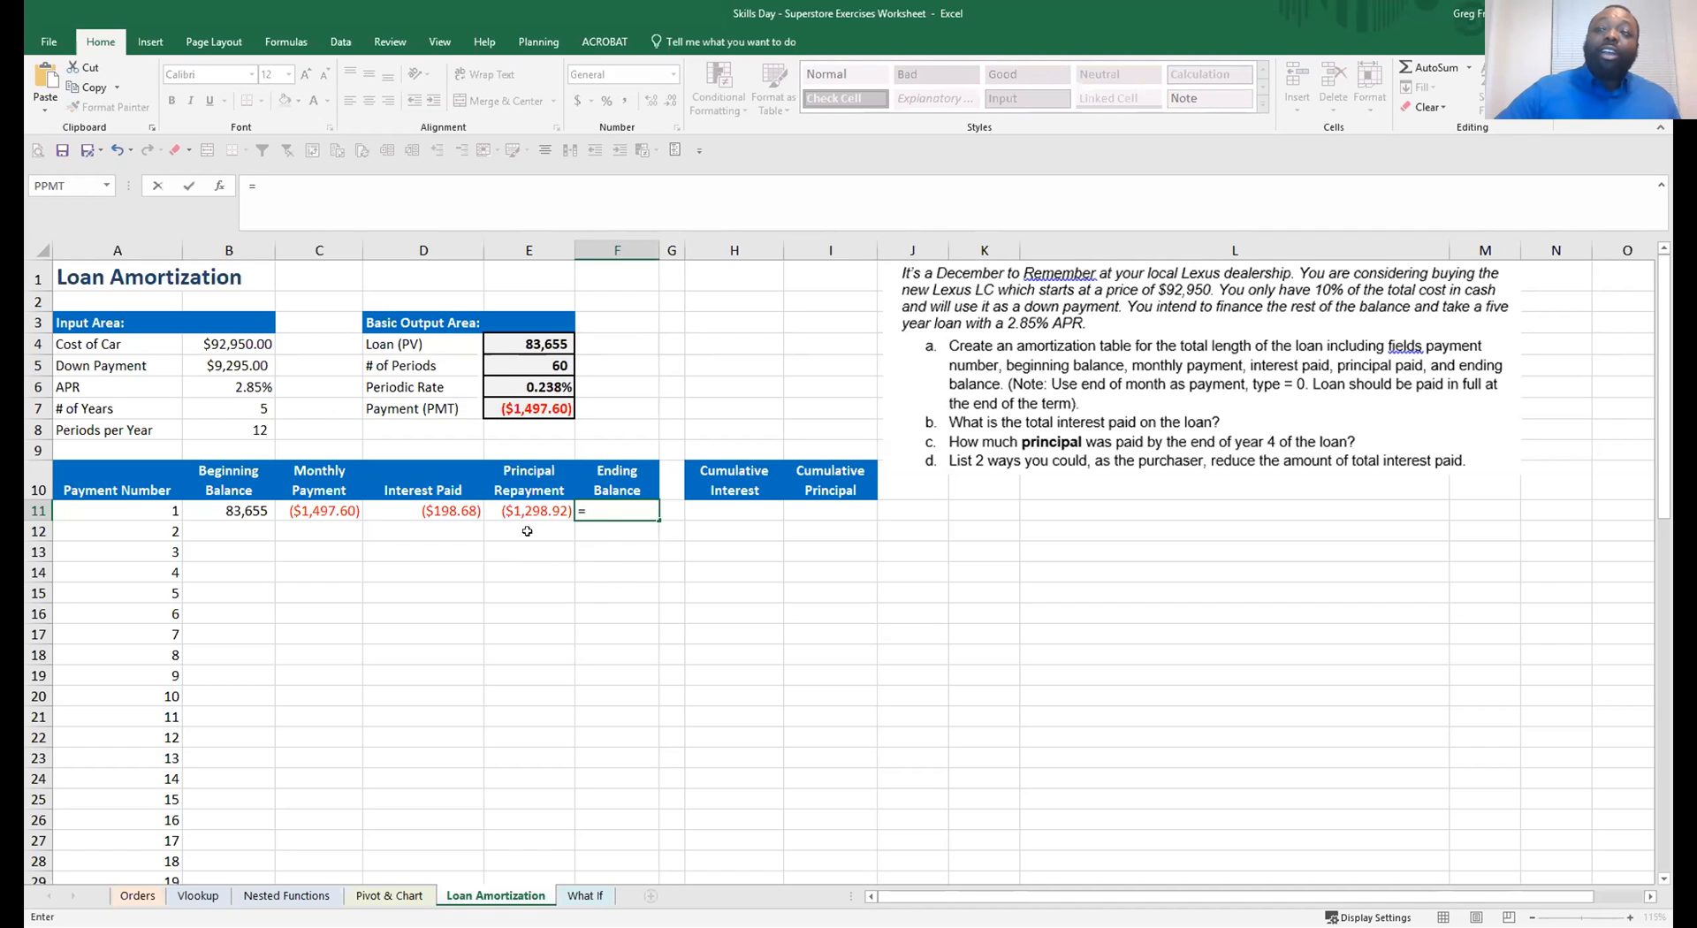
pyautogui.click(226, 502)
pyautogui.write('-')
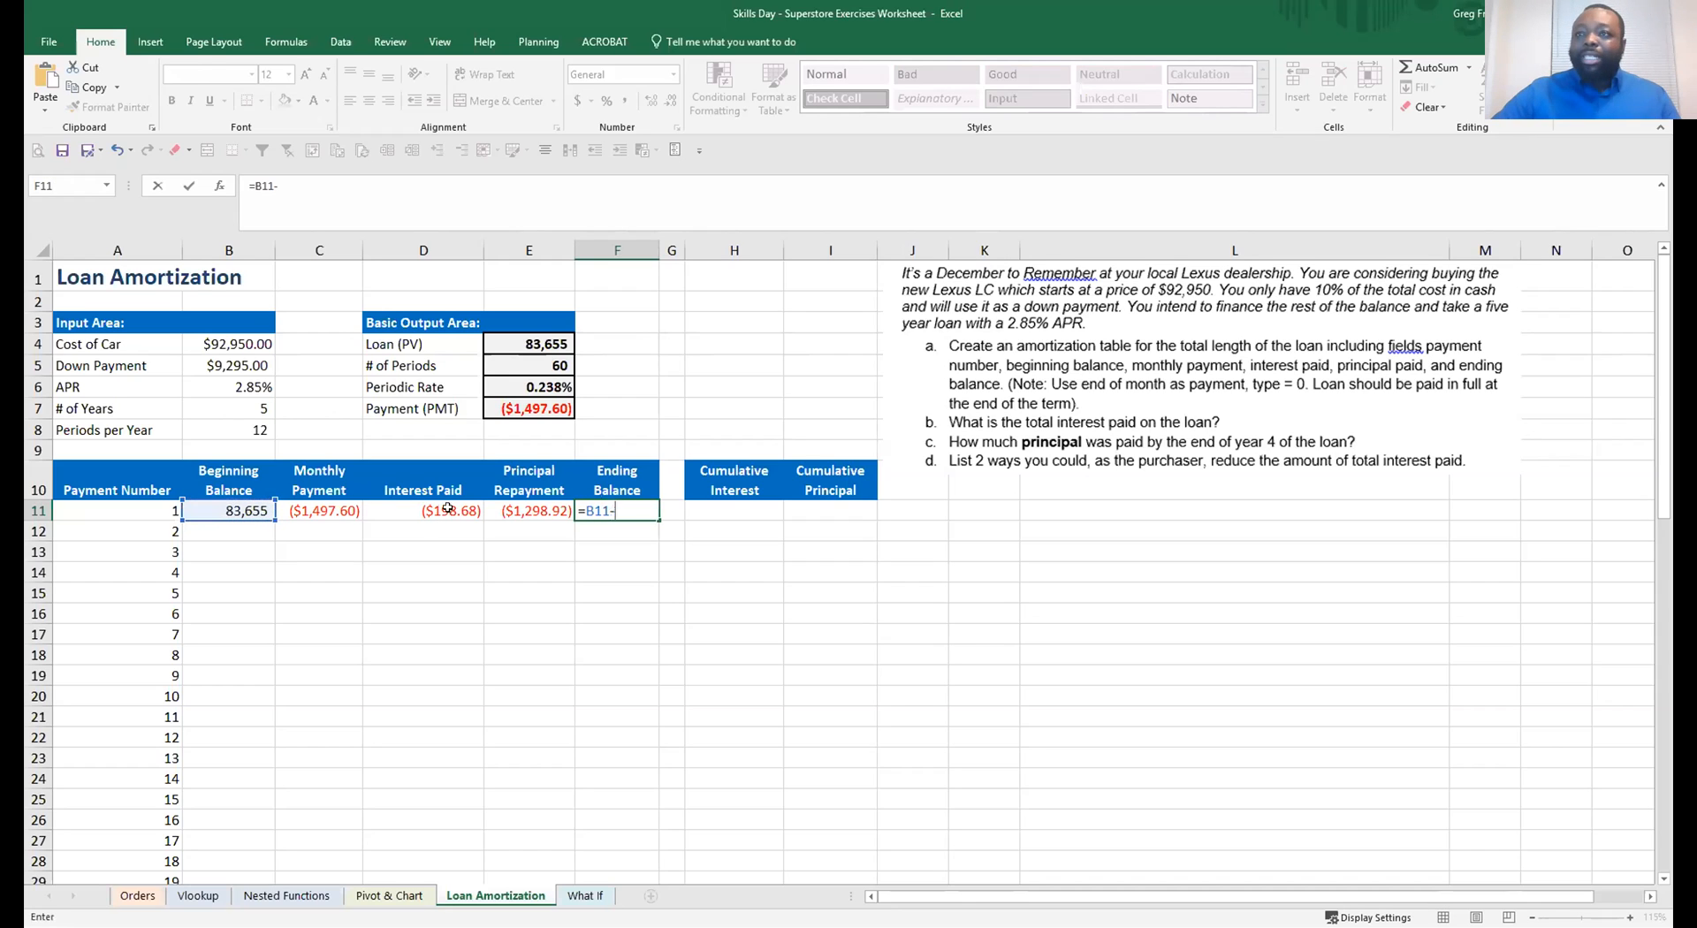
pyautogui.click(516, 516)
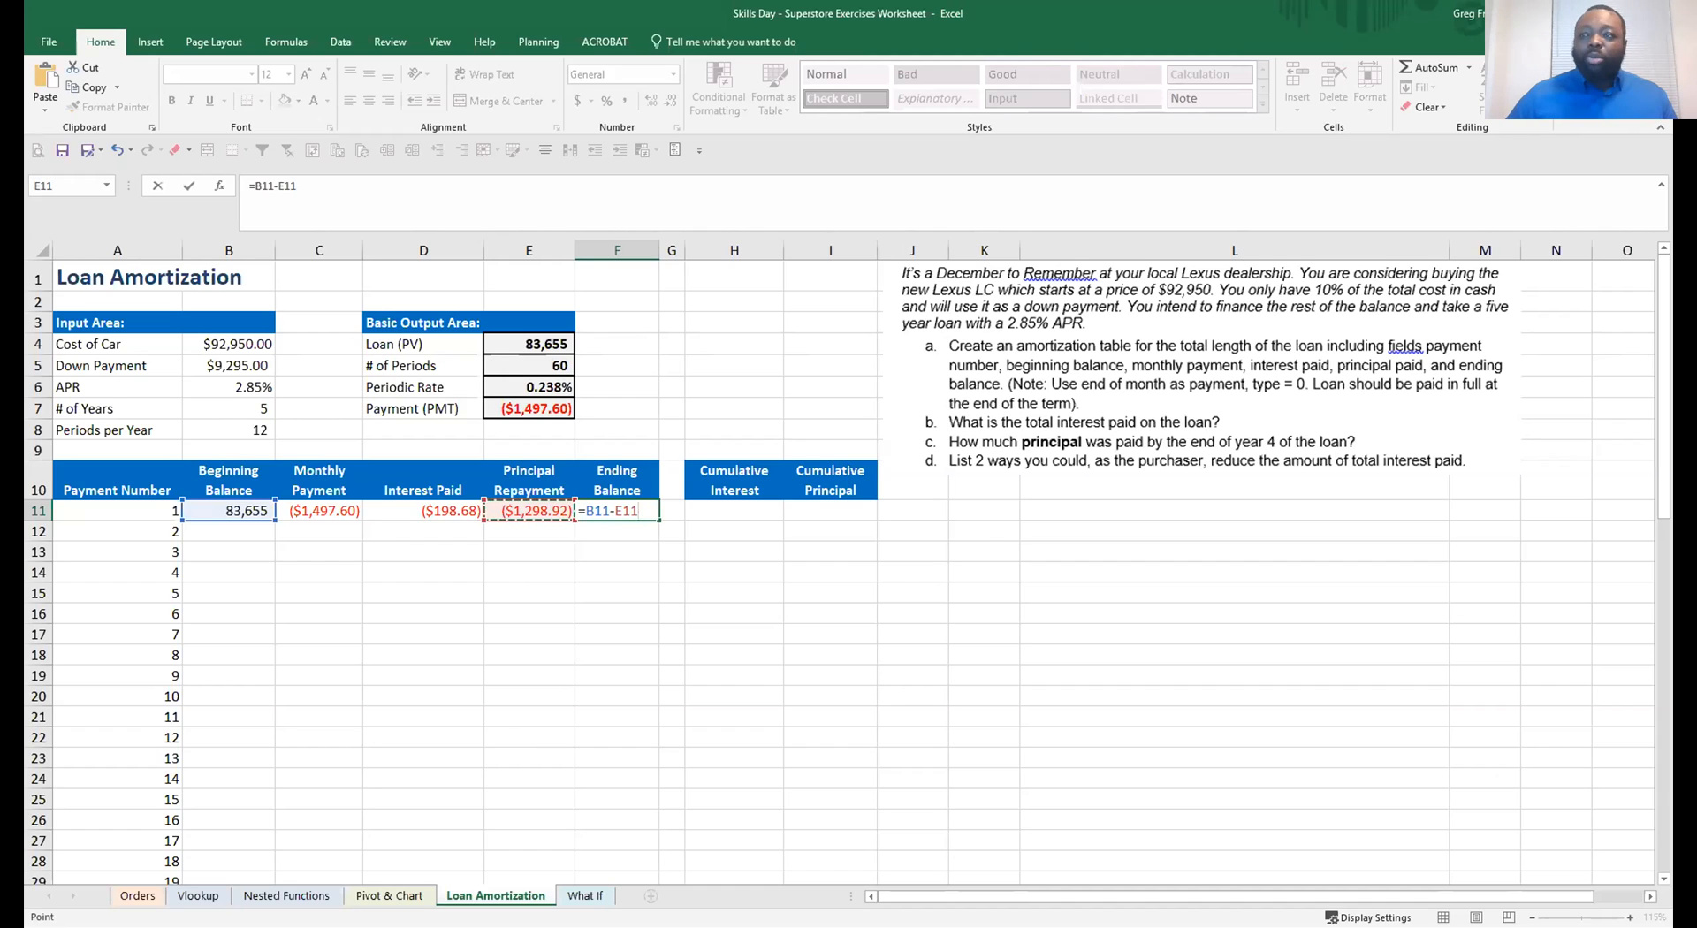
pyautogui.press('Return')
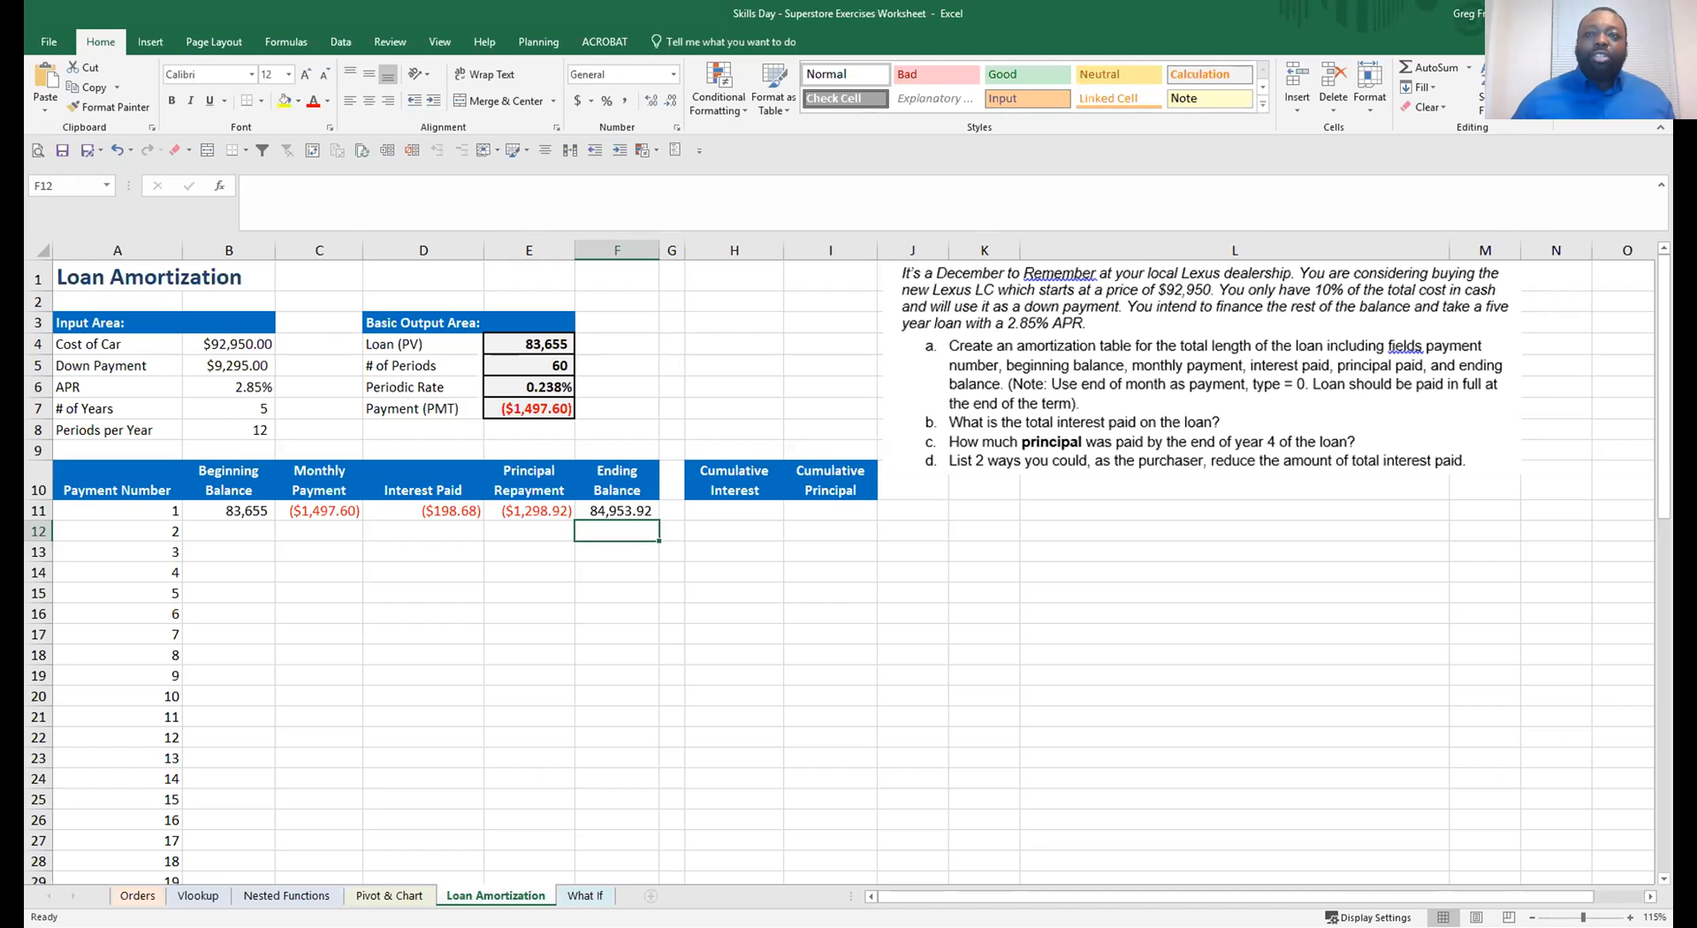
pyautogui.click(612, 512)
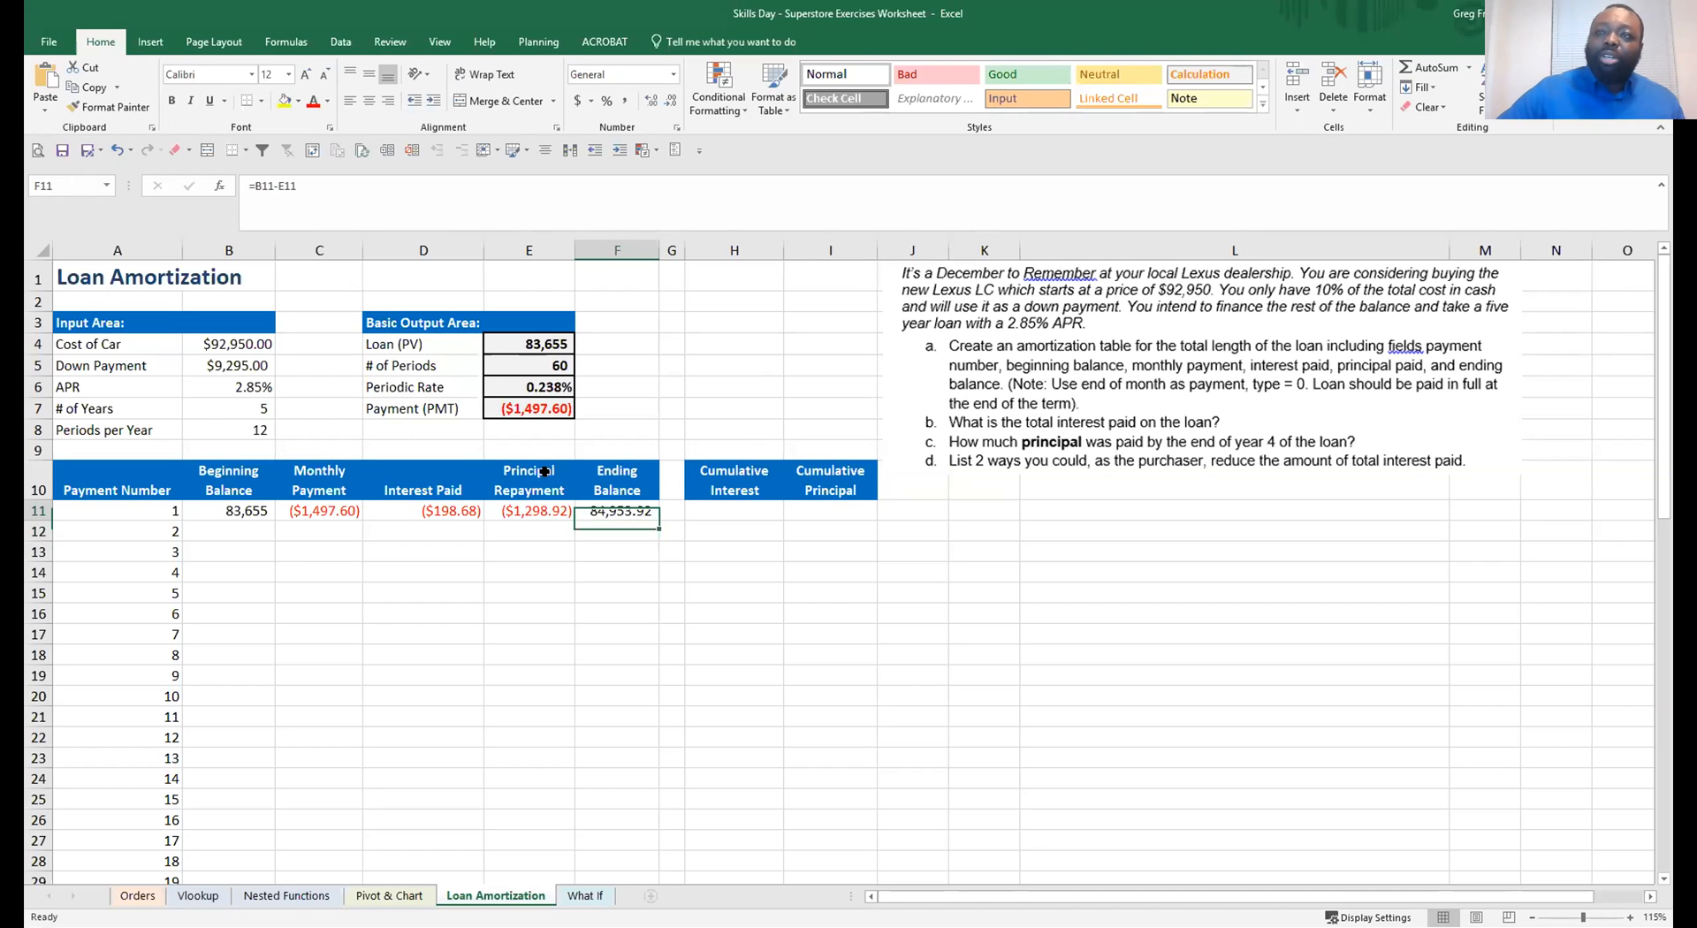
pyautogui.click(278, 183)
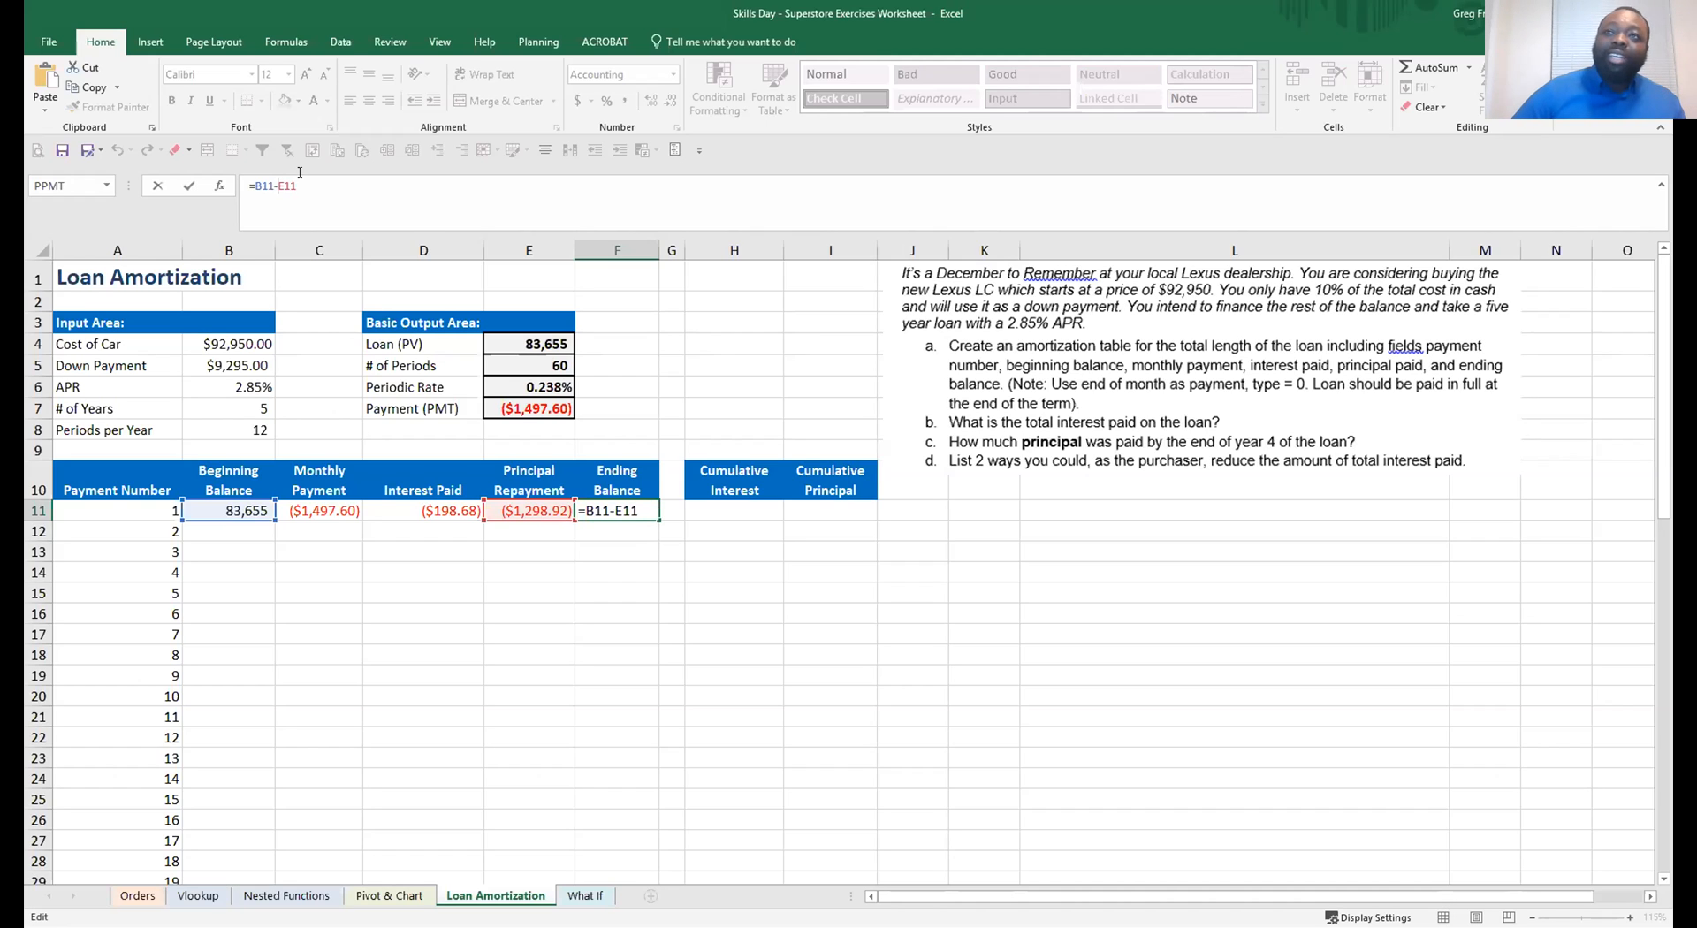
pyautogui.press('BackSpace')
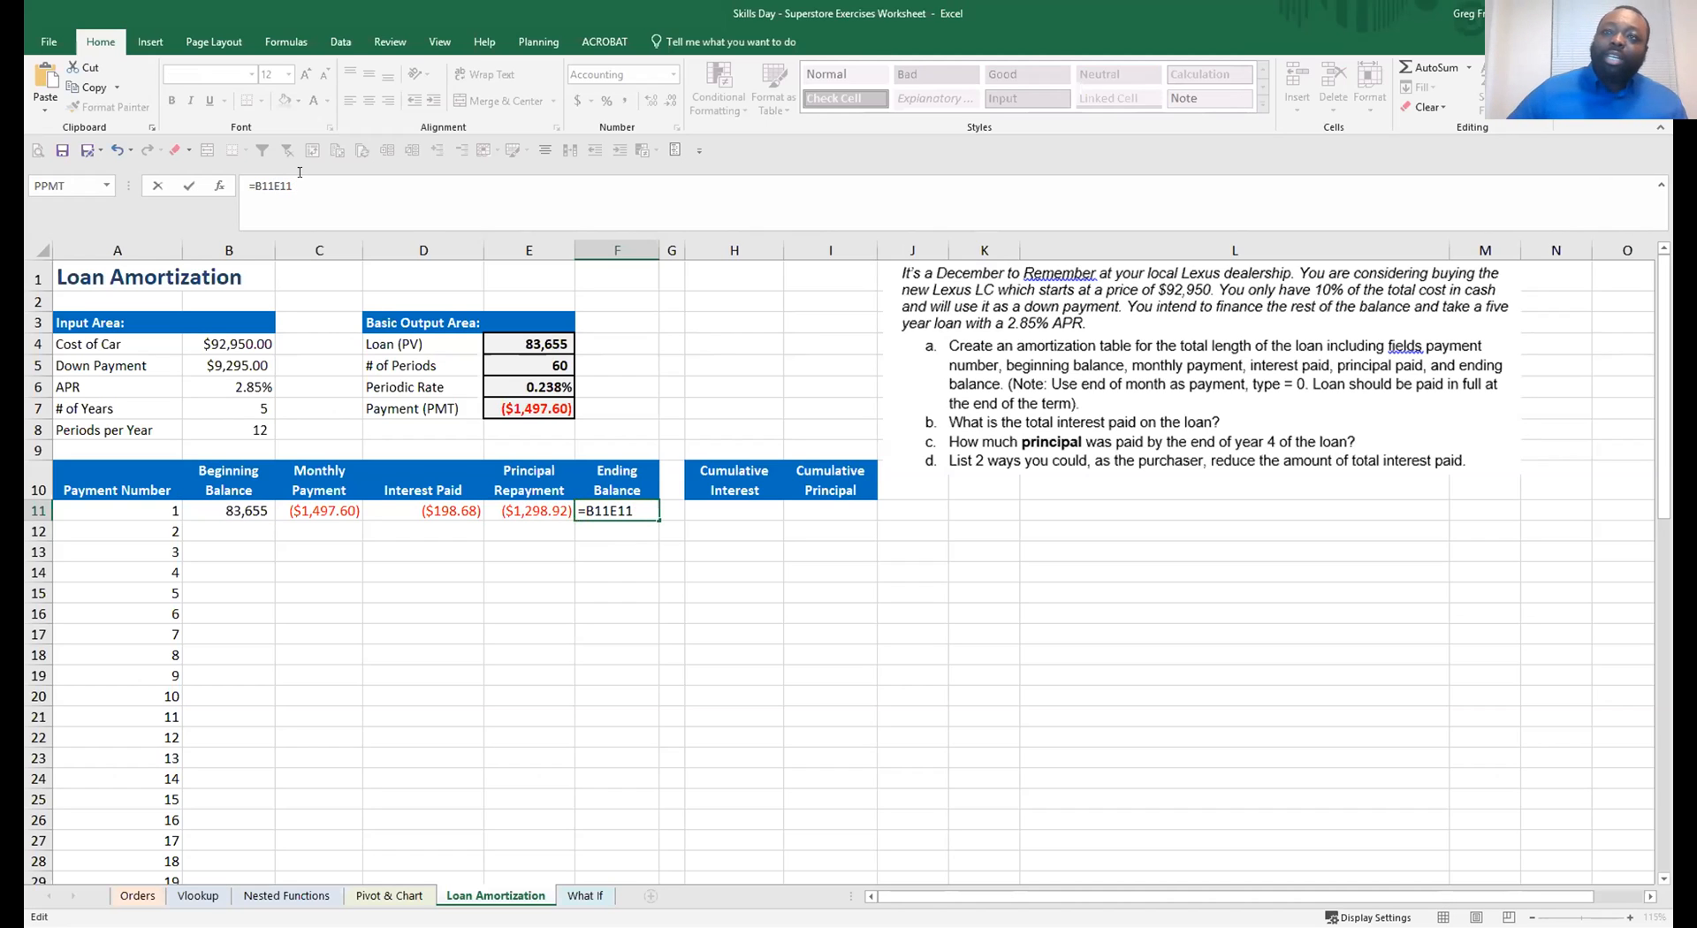
pyautogui.press('Escape')
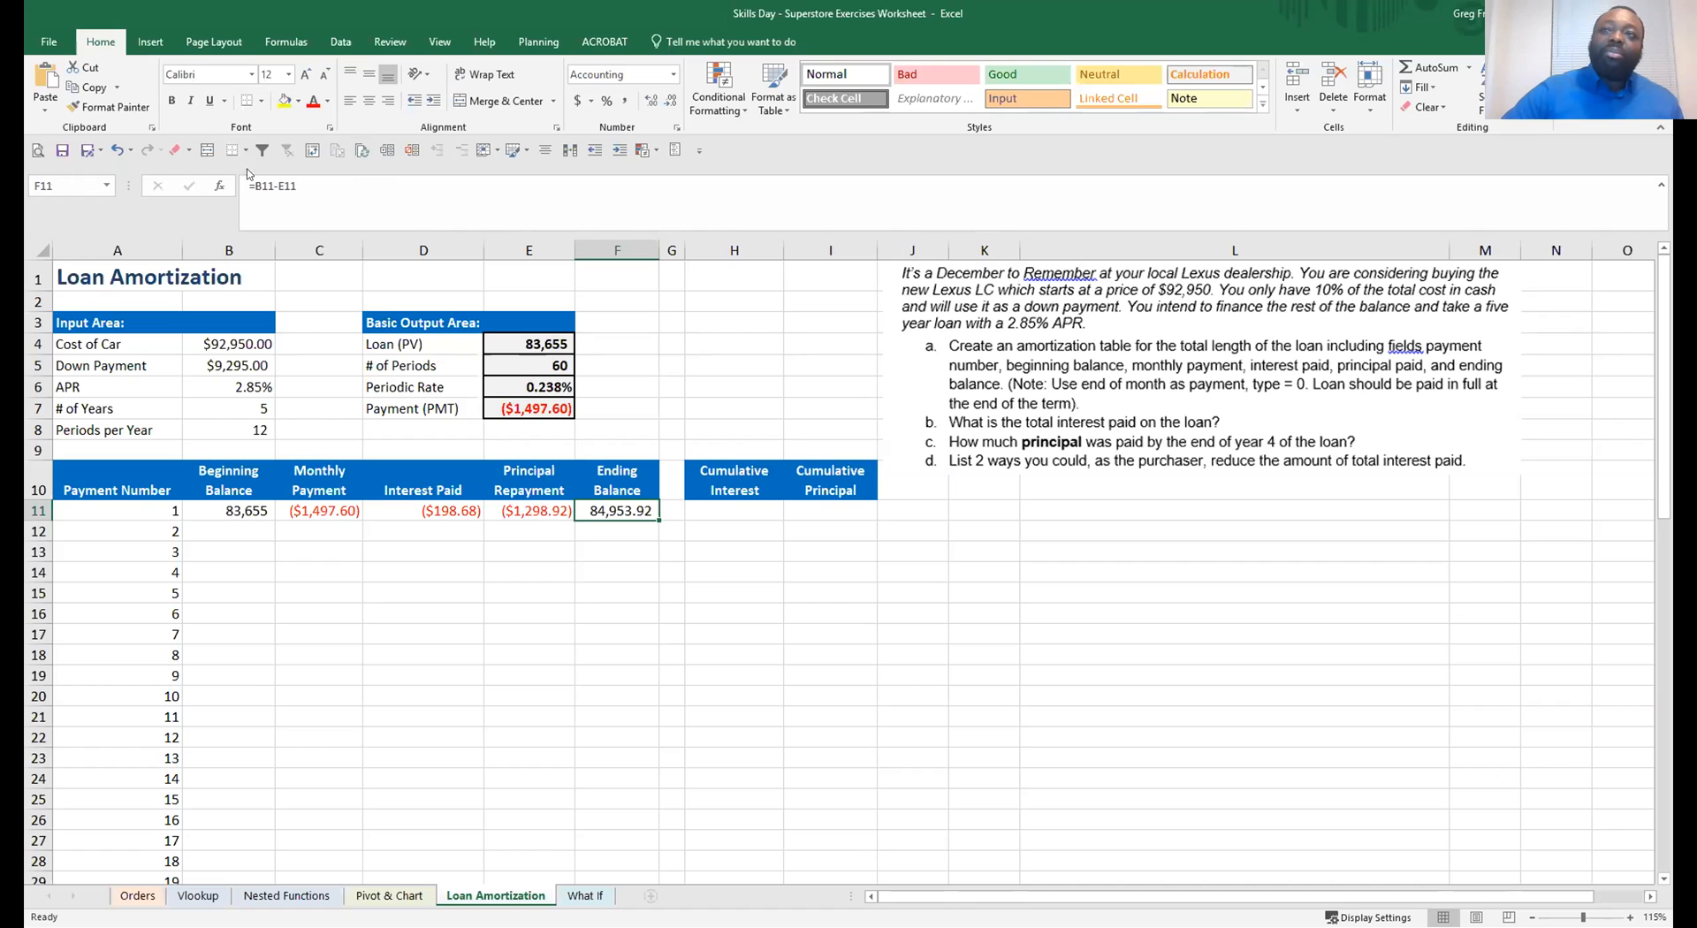
# Change the Ending Balance formula in F11 to add the negative principal repayment, =B11+E11
pyautogui.click(280, 185)
pyautogui.press('BackSpace')
pyautogui.write('+')
pyautogui.press('Return')
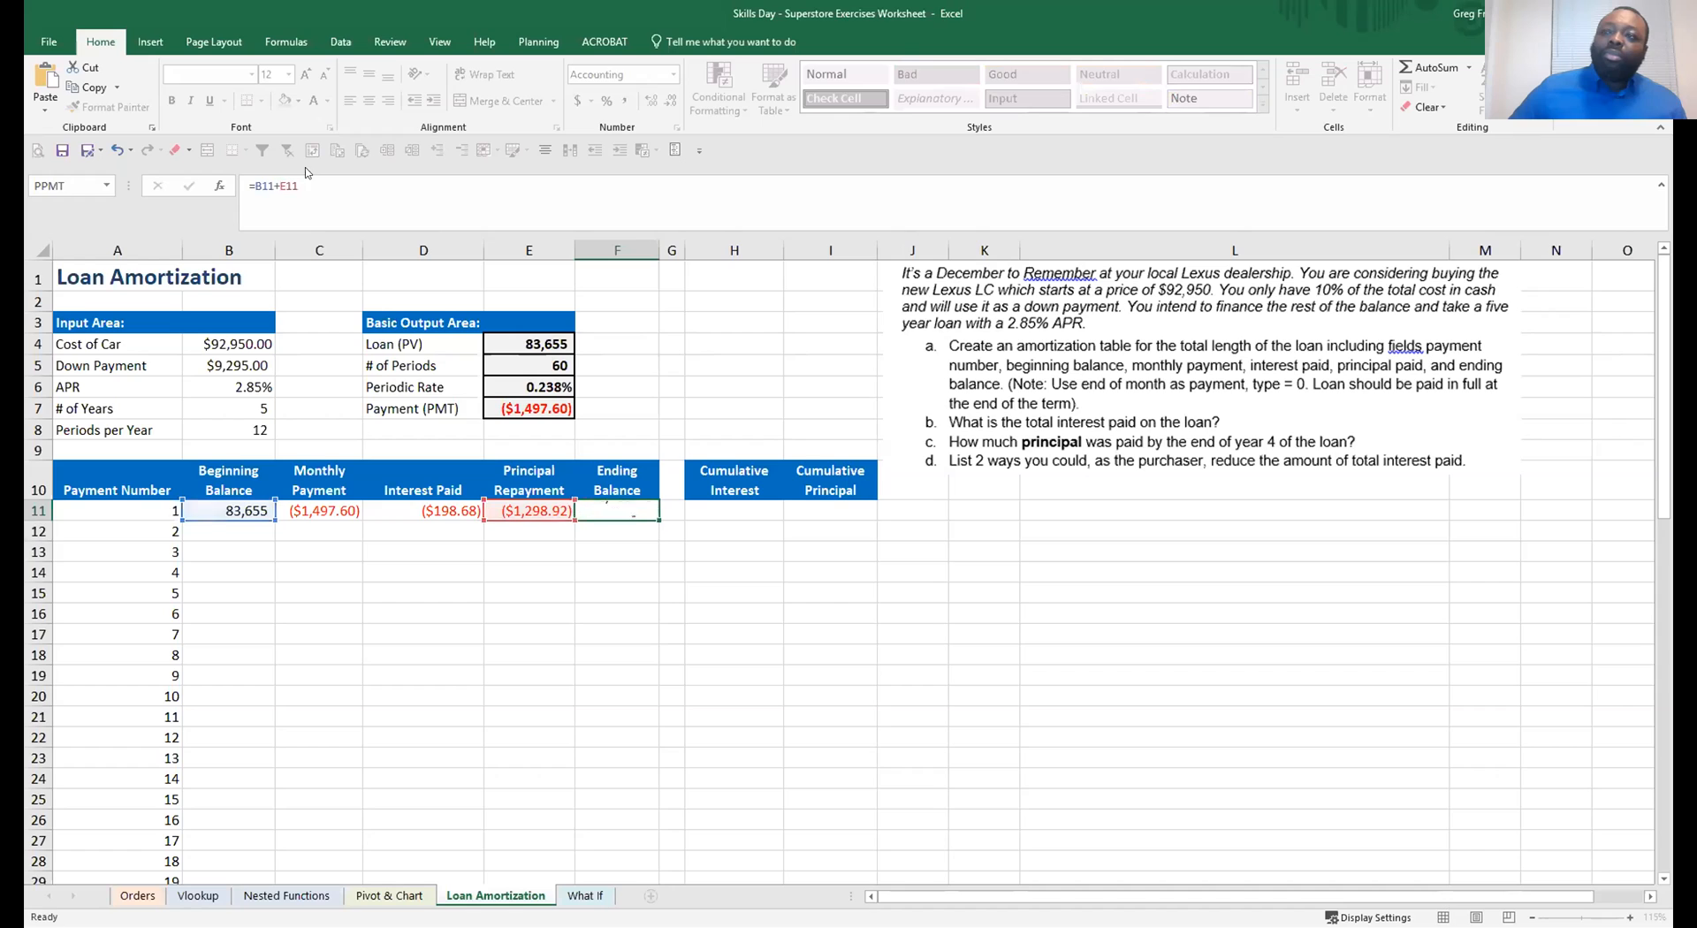
# Check how the first payment flows across row 11, from Beginning Balance B11 to Ending Balance F11
pyautogui.click(213, 514)
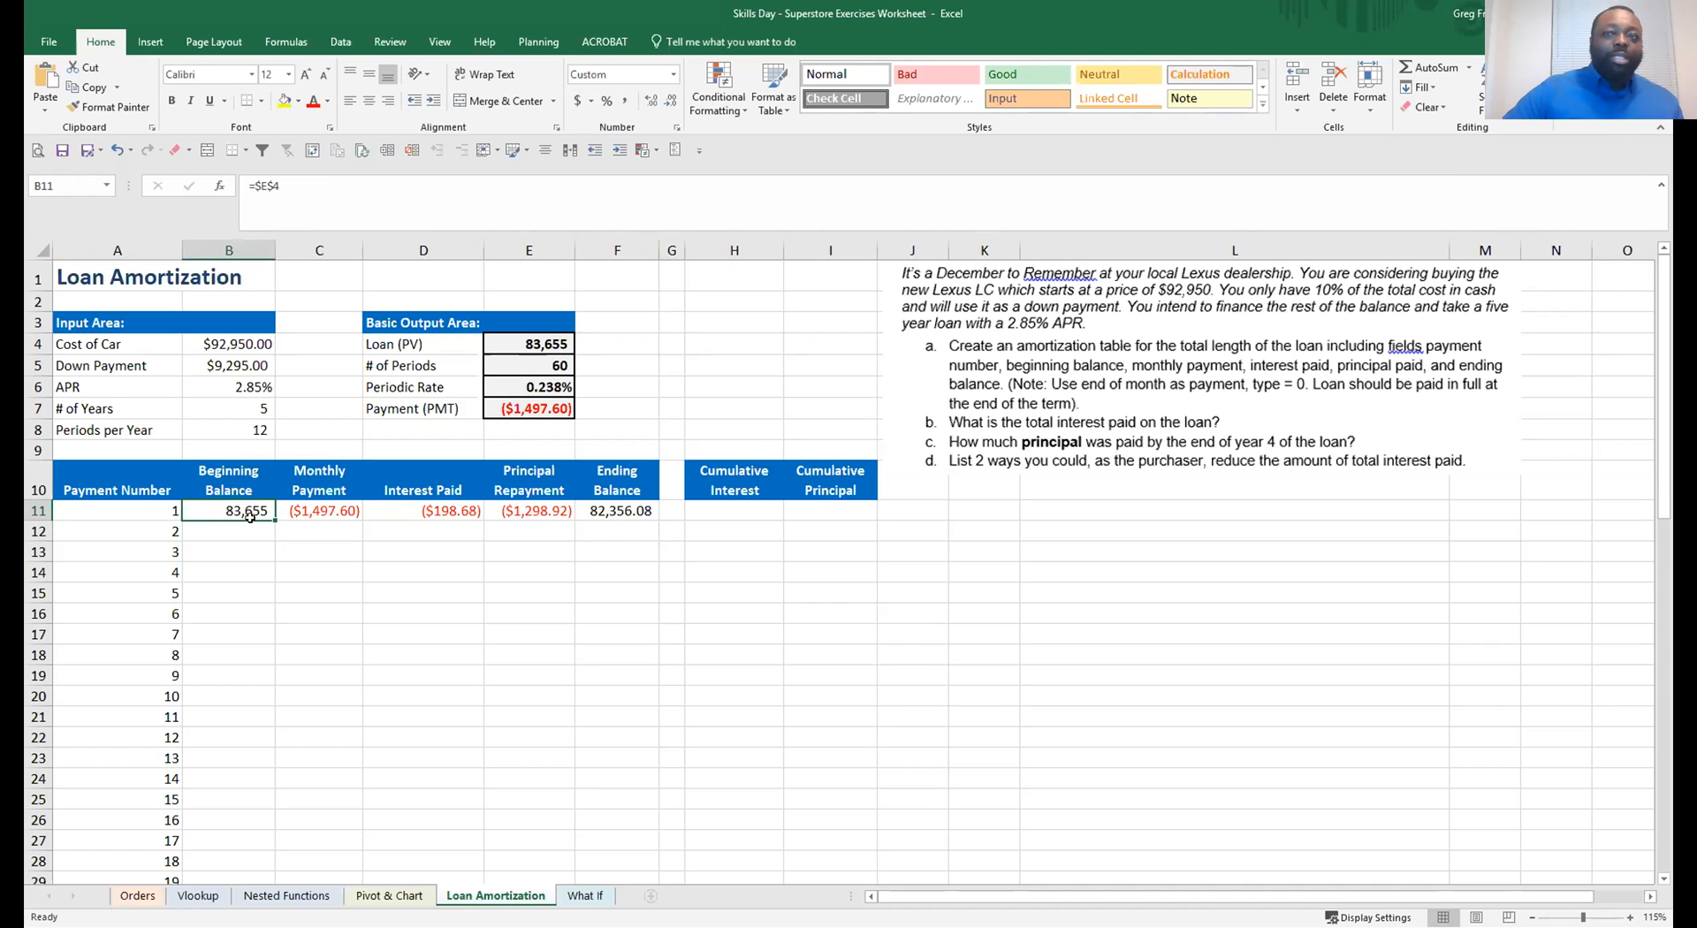
pyautogui.click(329, 513)
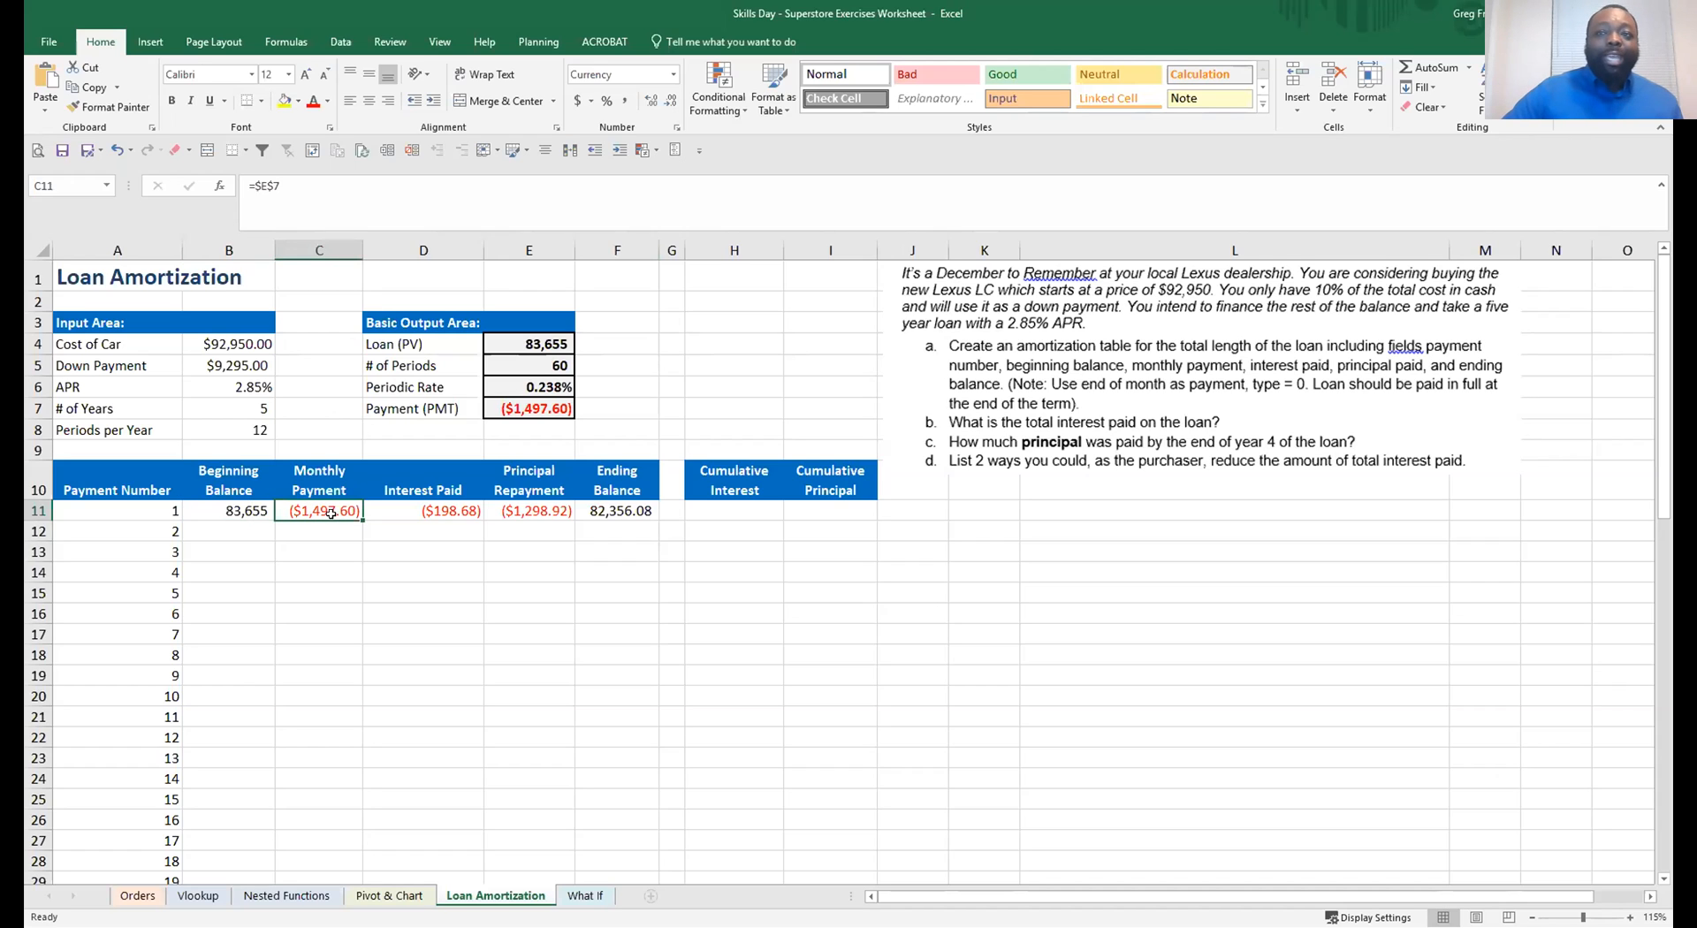
pyautogui.click(453, 507)
pyautogui.click(335, 508)
pyautogui.click(429, 511)
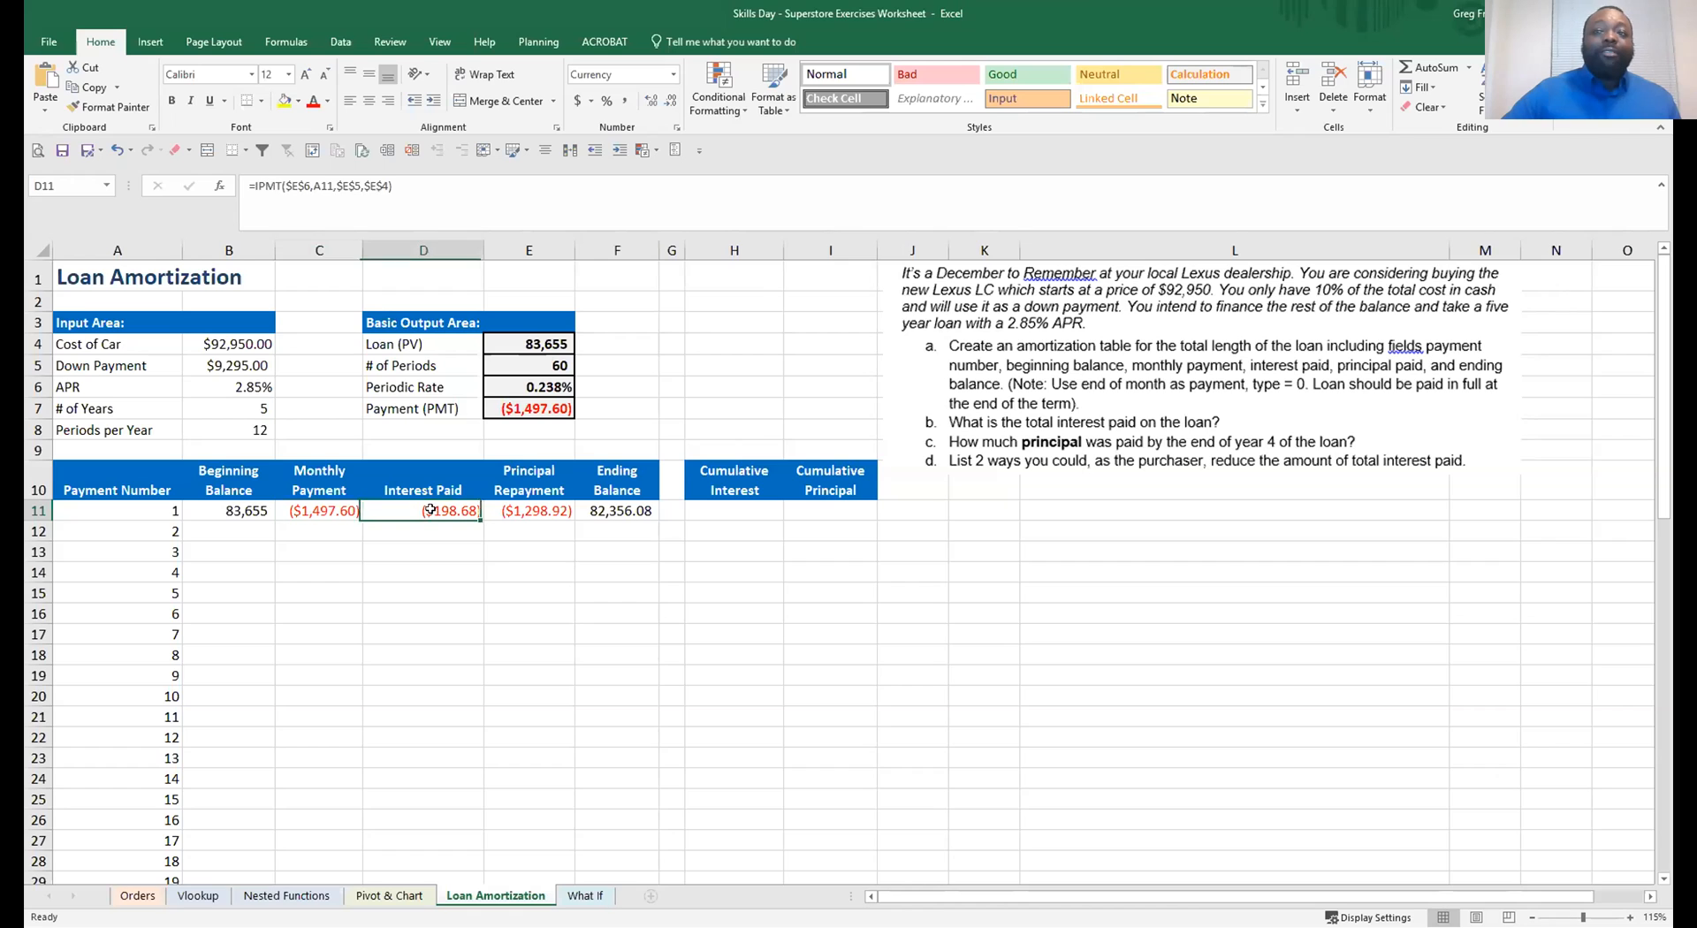
pyautogui.click(557, 506)
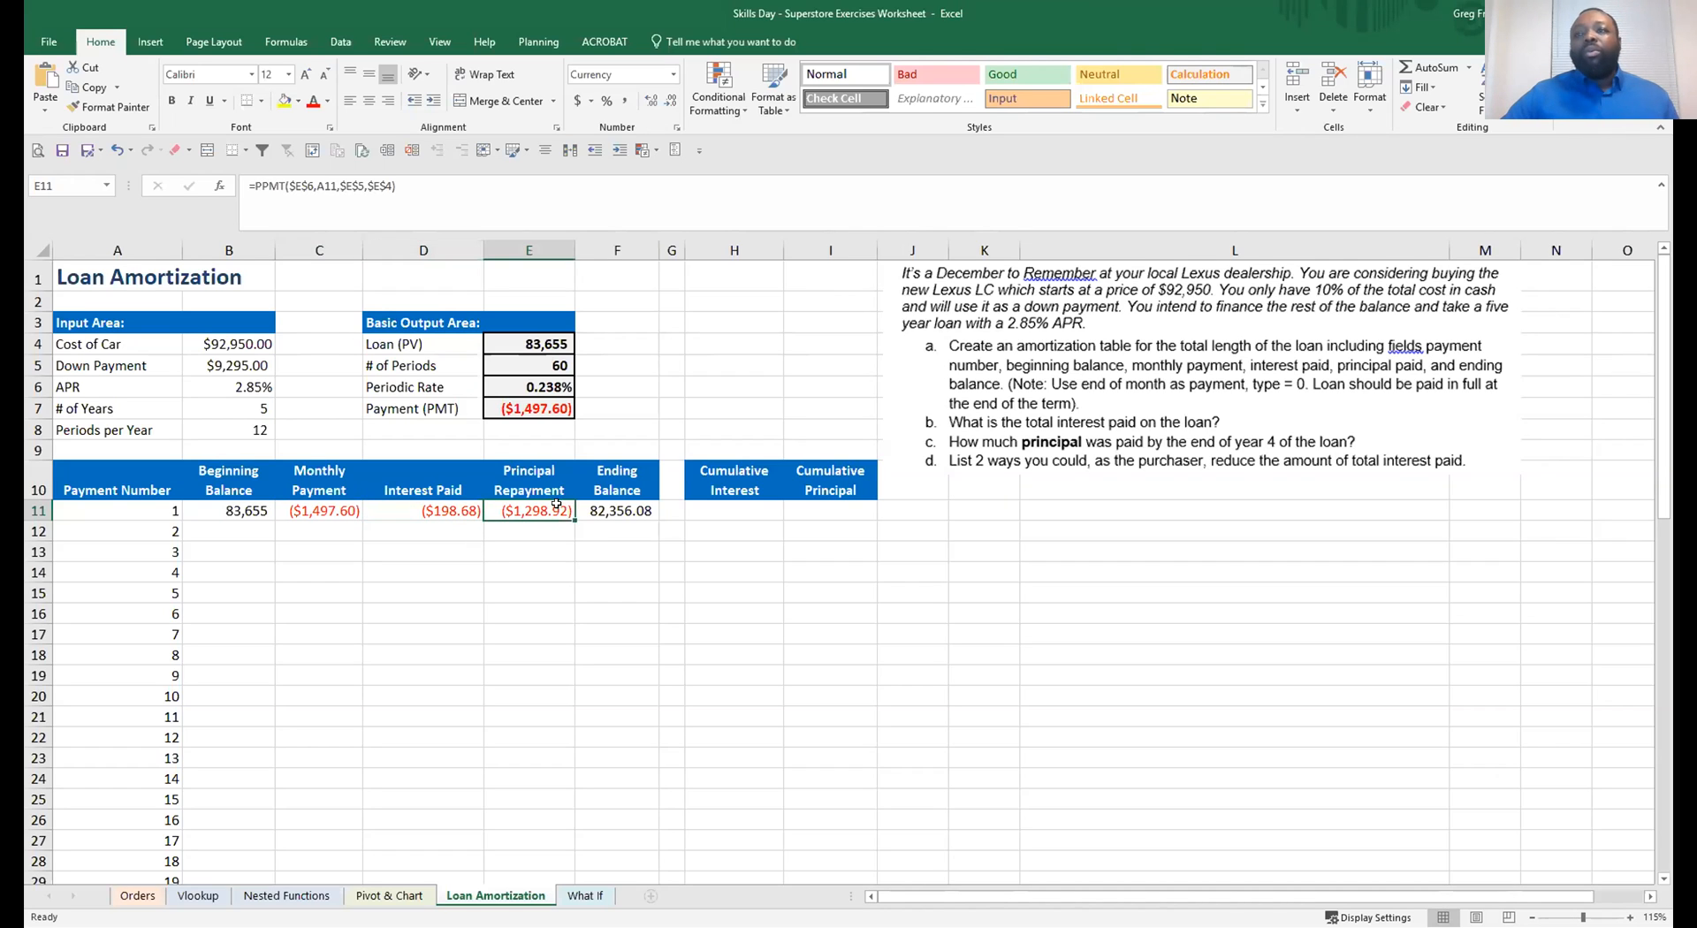
pyautogui.click(620, 510)
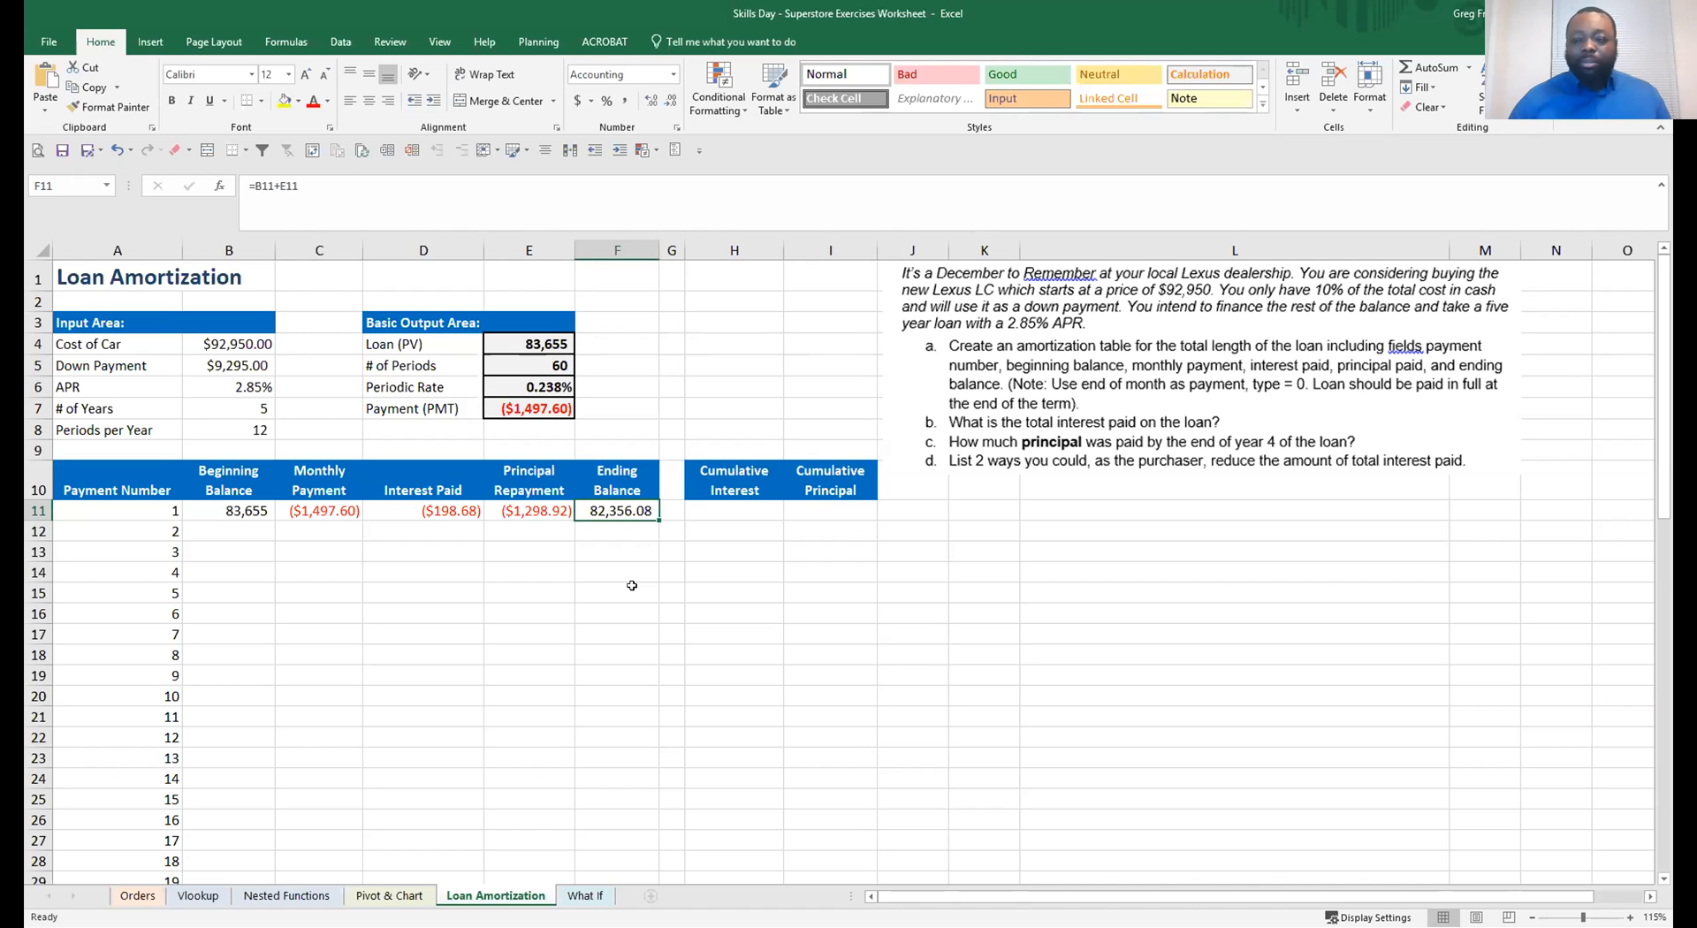
# Link payment 2's Beginning Balance in B12 to the first payment's Ending Balance with =F11
pyautogui.click(236, 531)
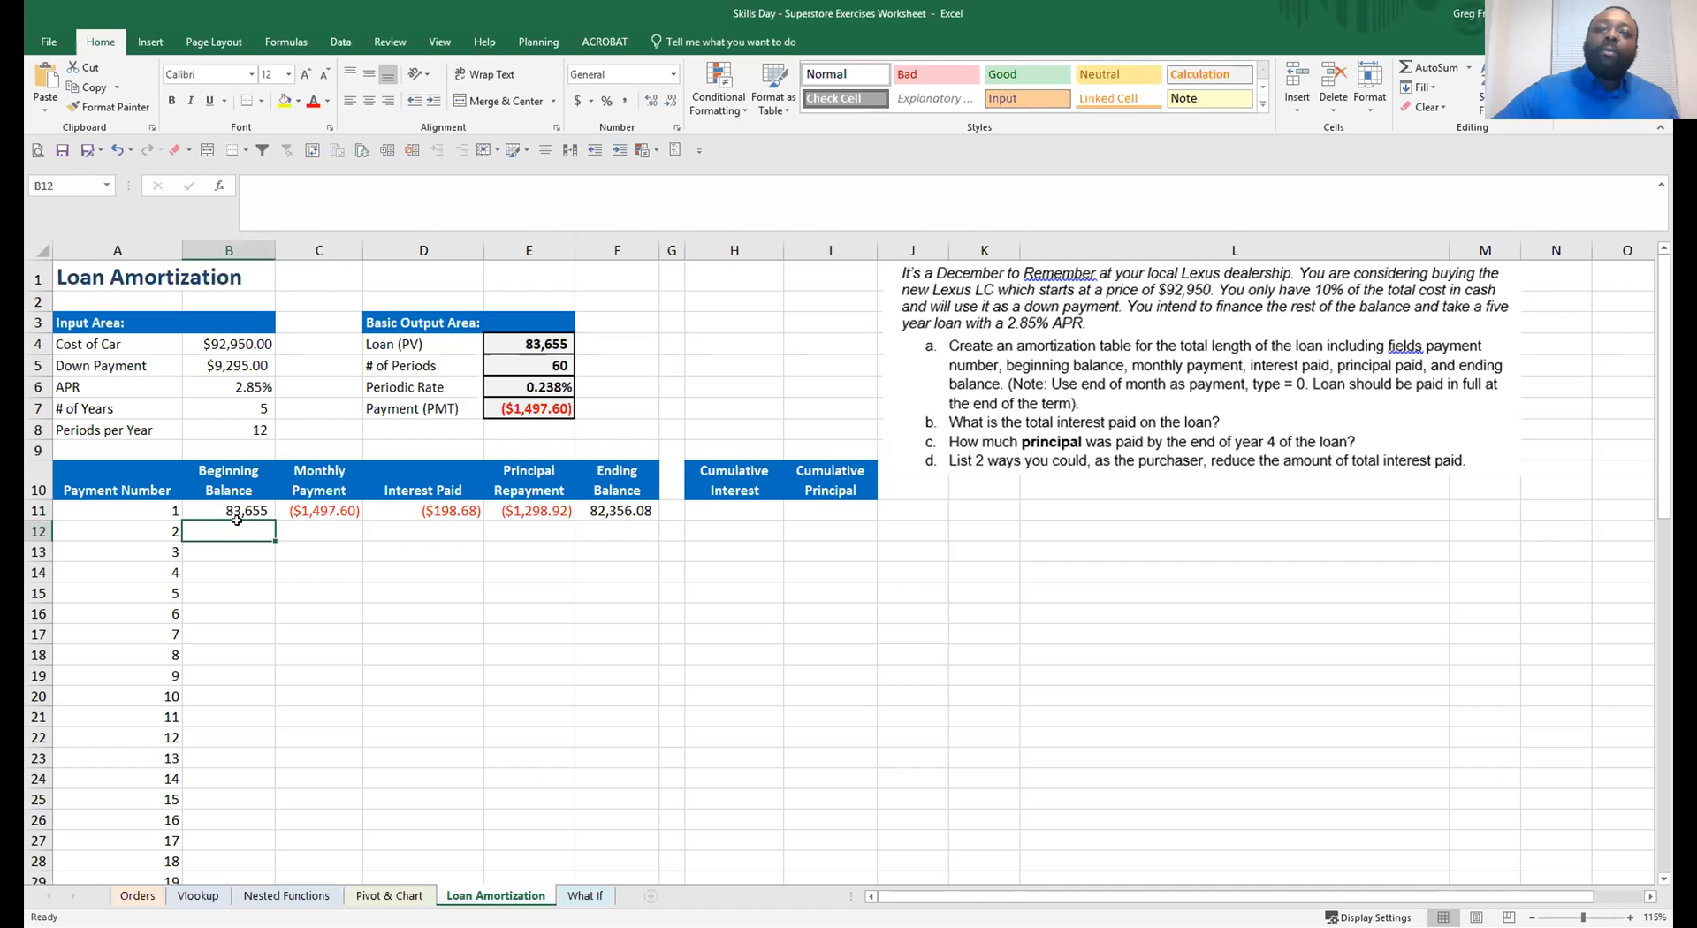
pyautogui.write('=')
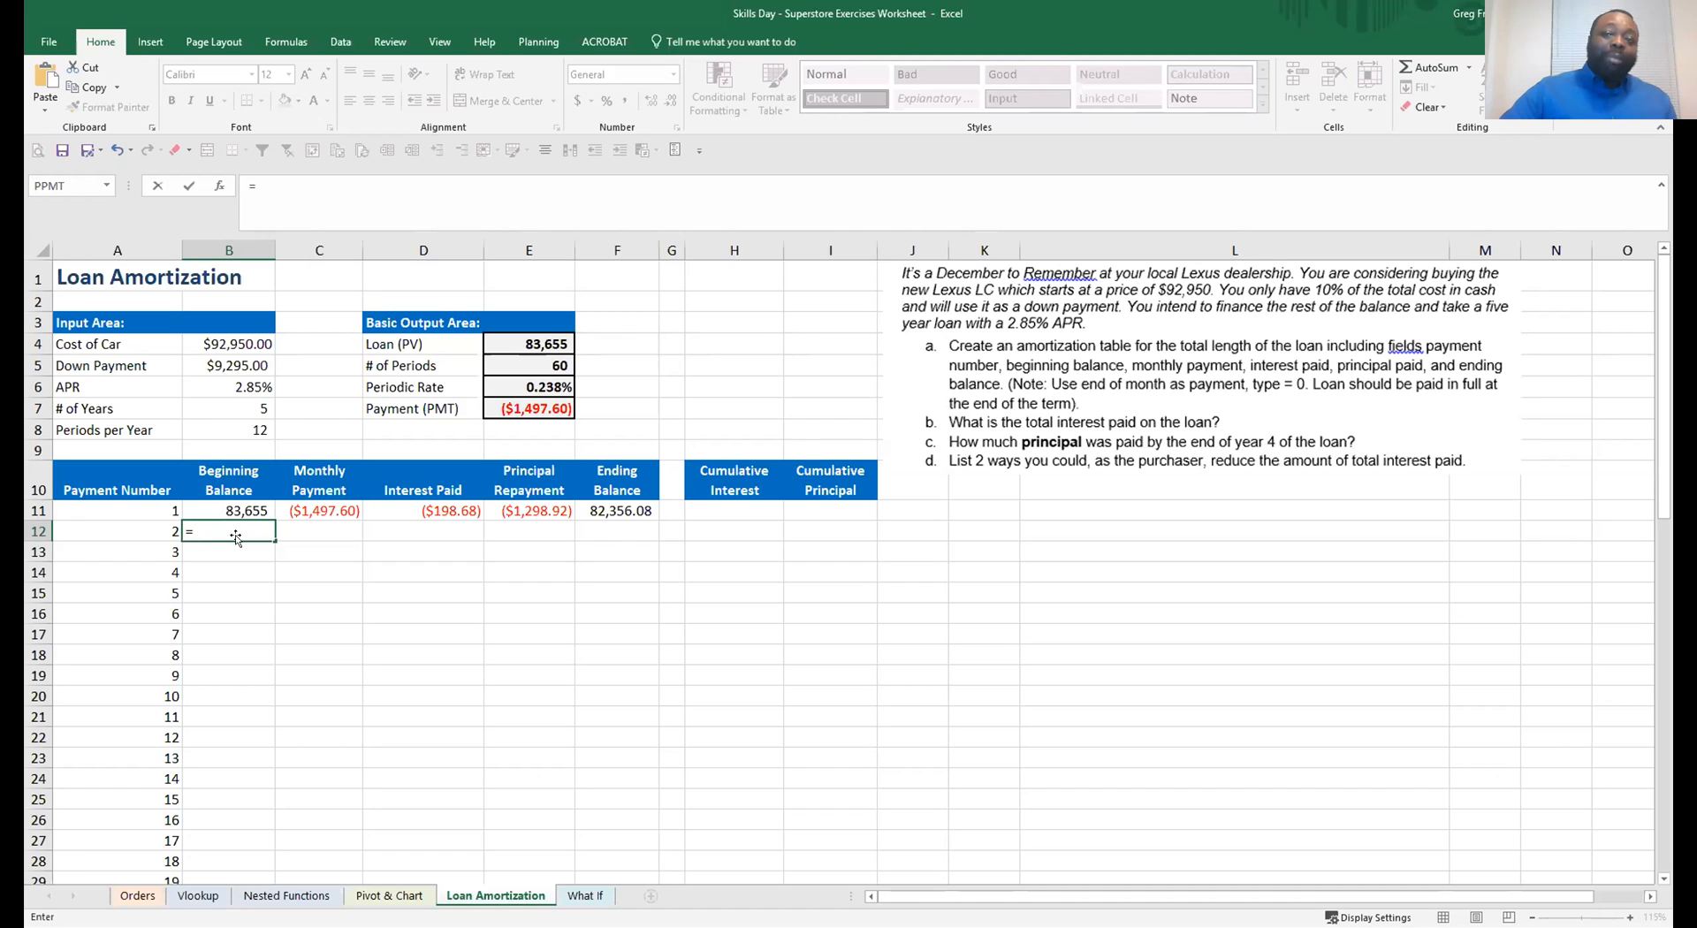
pyautogui.click(617, 505)
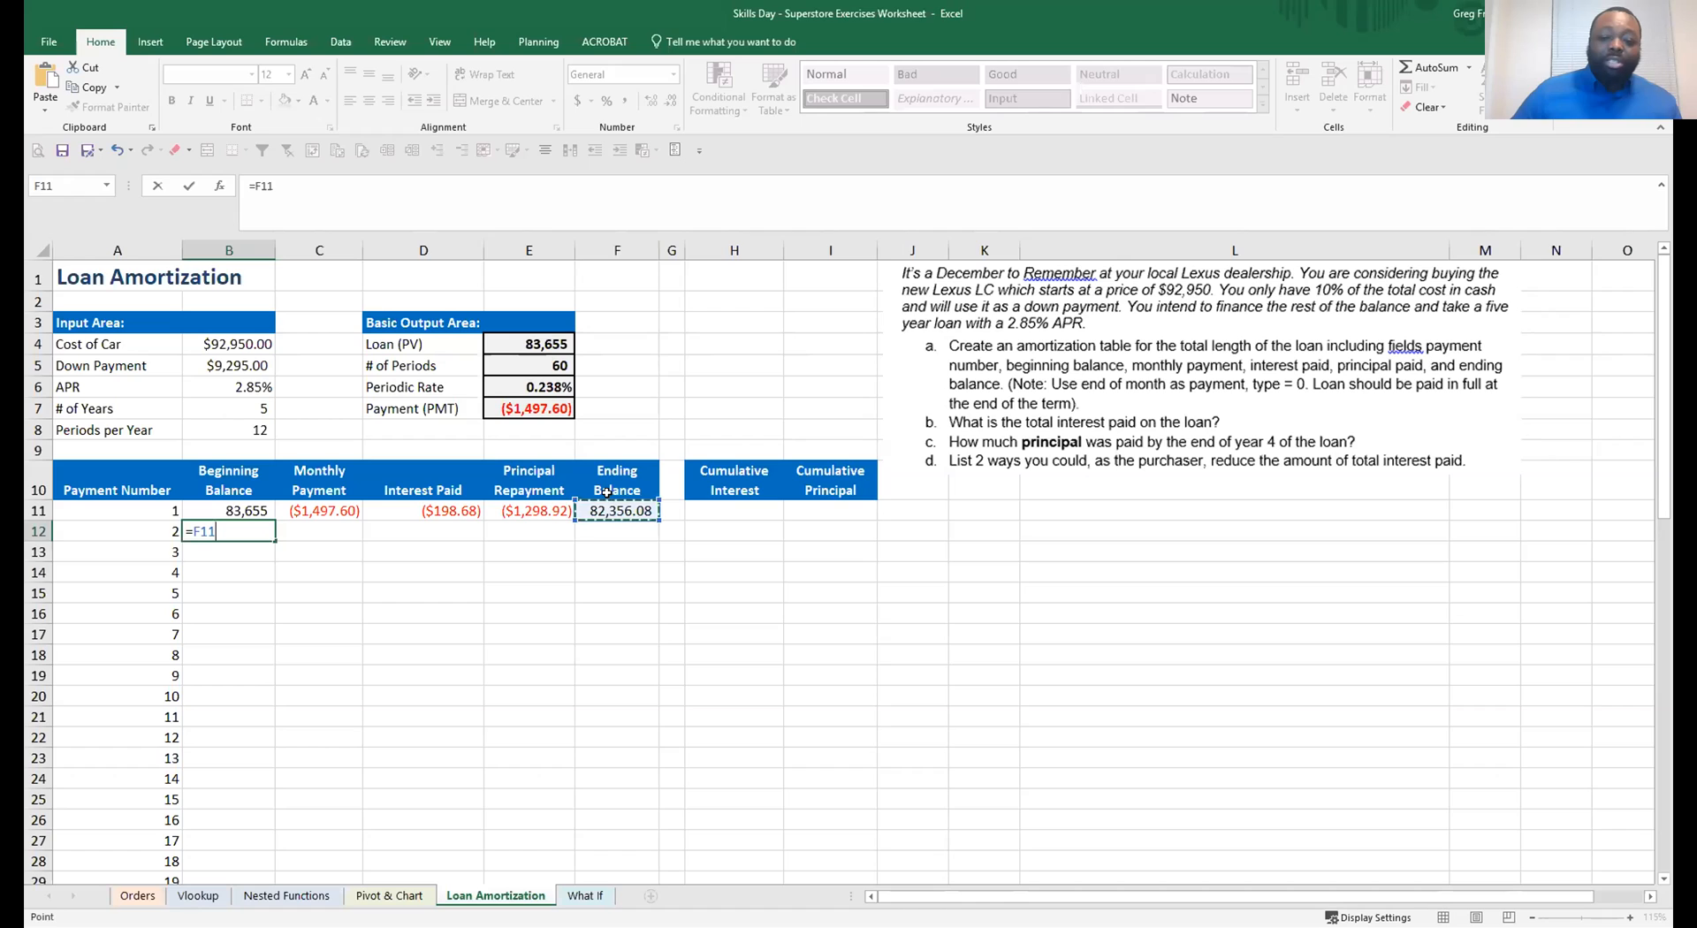
pyautogui.press('Return')
# Fill the Monthly Payment formula from C11 down through all 60 payments and check the filled column
pyautogui.moveTo(361, 510); pyautogui.dragTo(508, 511)
pyautogui.click(341, 508)
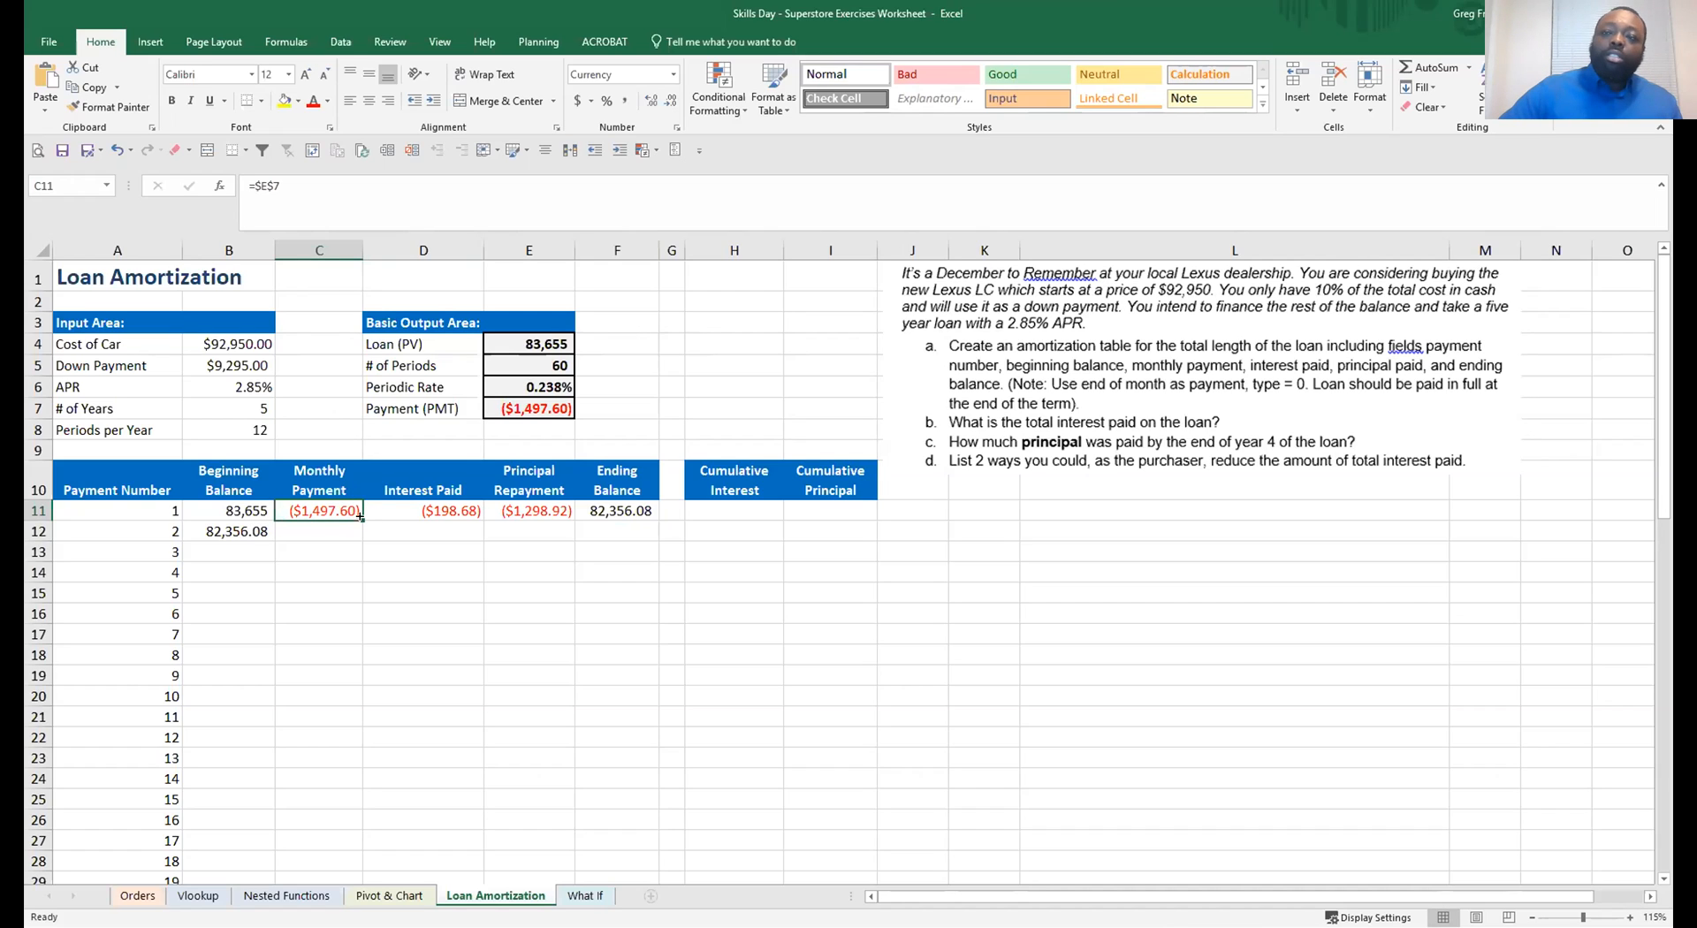
pyautogui.moveTo(360, 517)
pyautogui.mouseDown()
pyautogui.moveTo(359, 610)
pyautogui.moveTo(360, 518)
pyautogui.mouseUp()
pyautogui.doubleClick(359, 516)
pyautogui.scroll(-1, 333, 562)
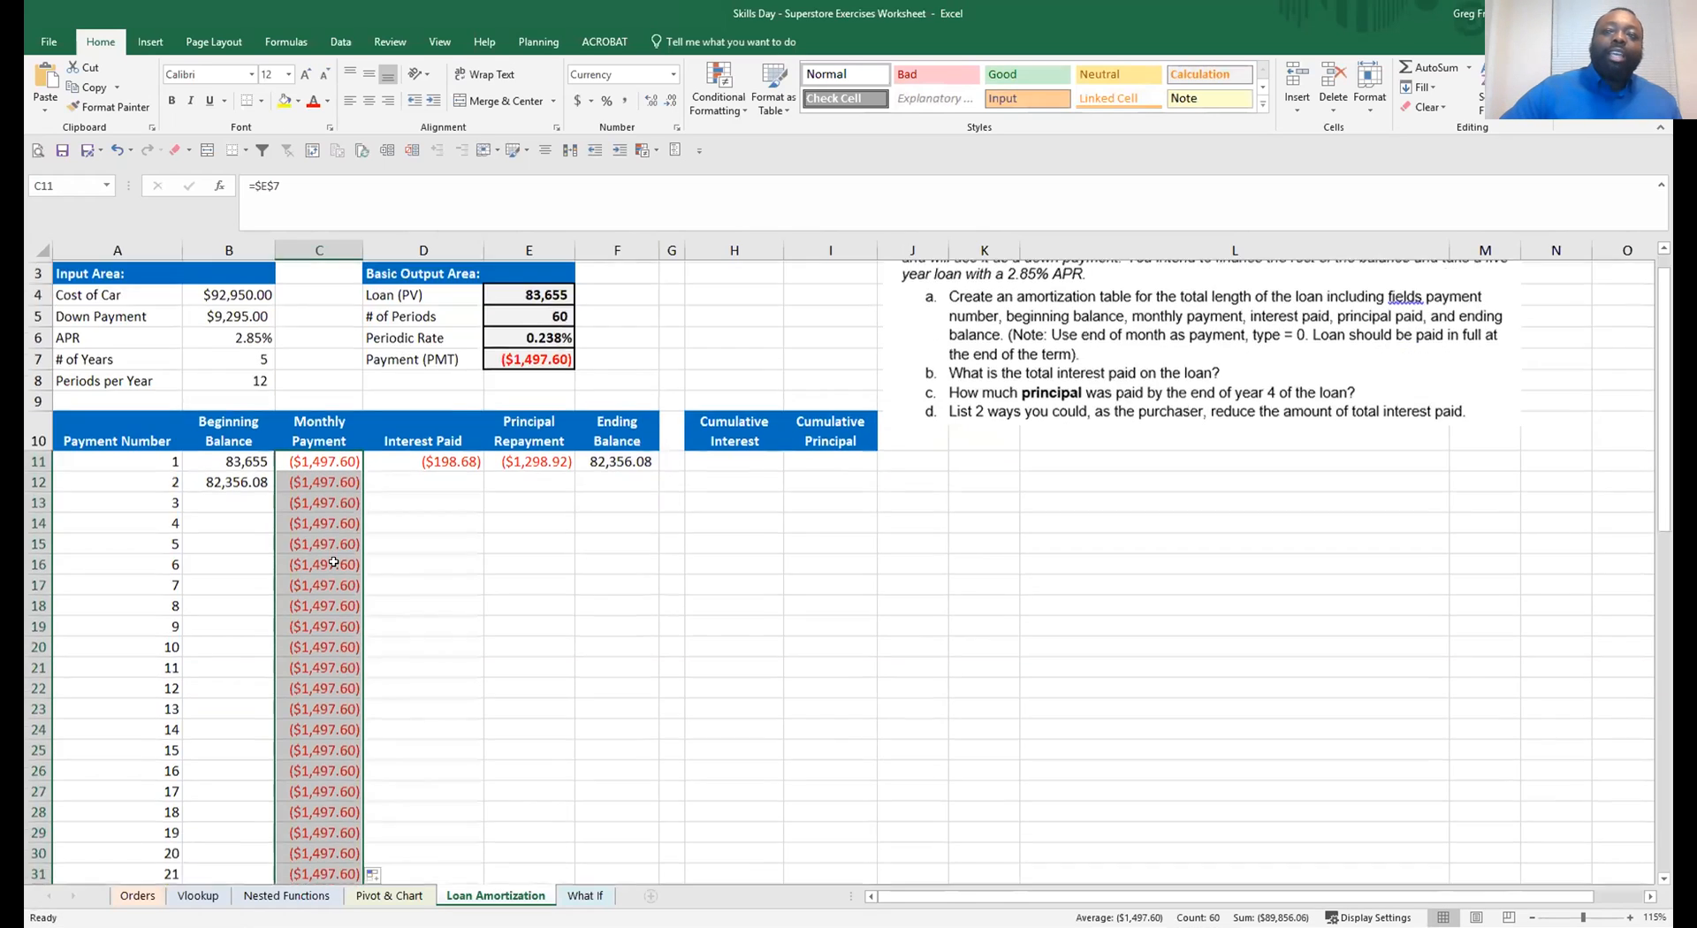
pyautogui.scroll(-15, 333, 562)
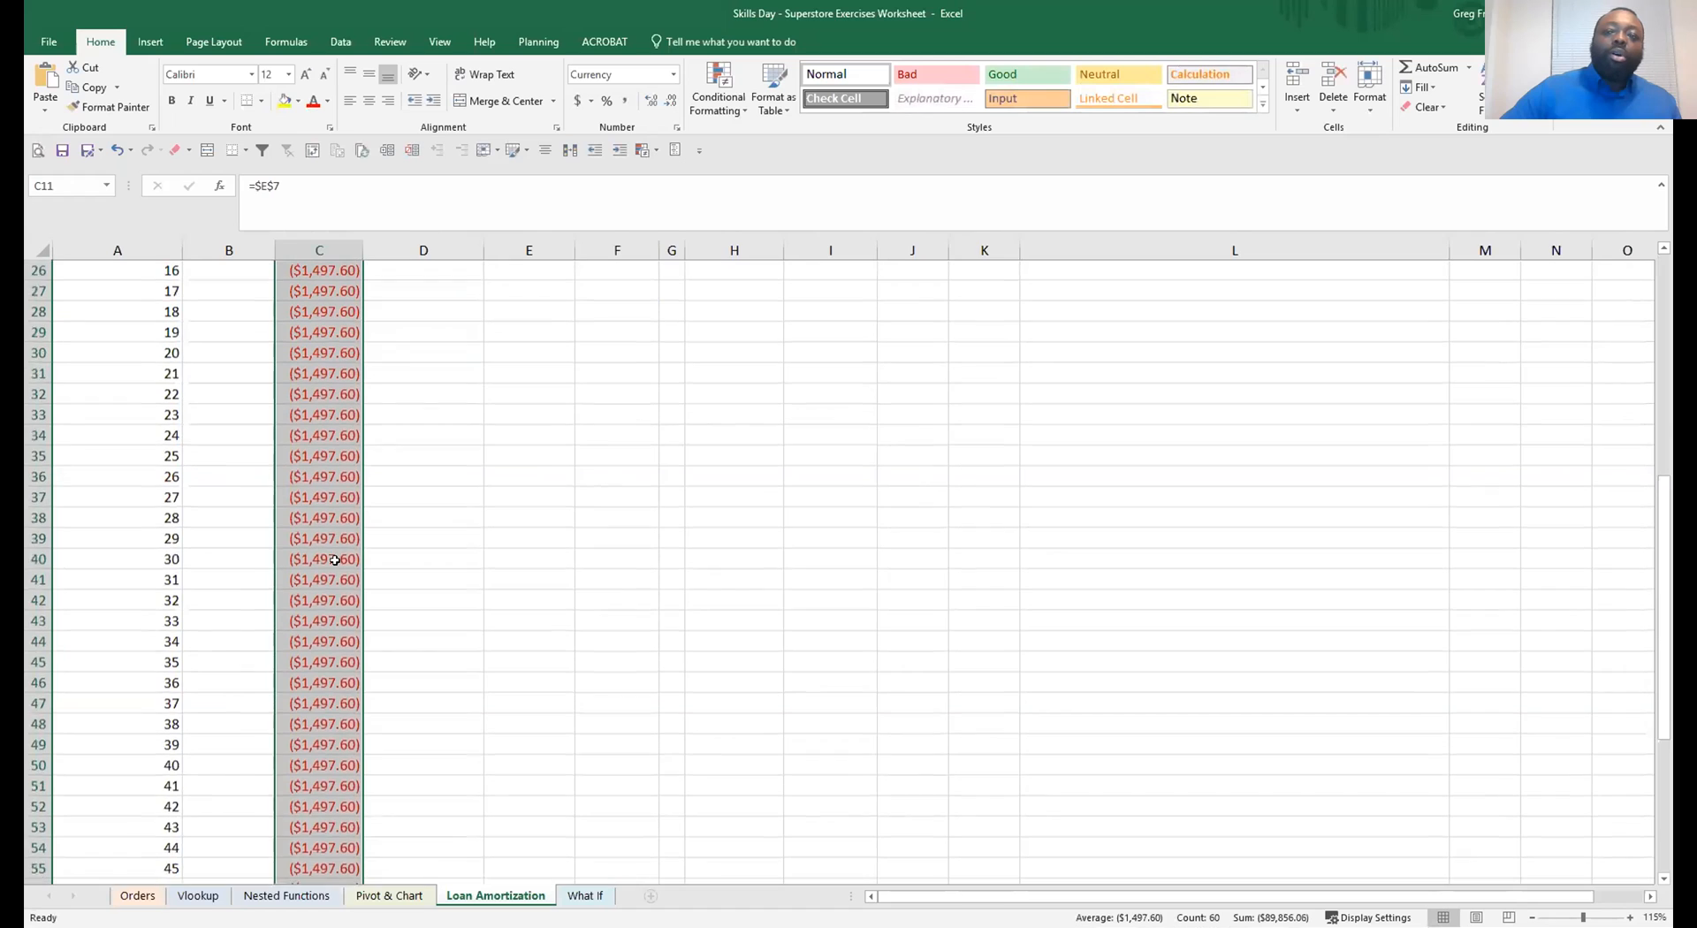
pyautogui.click(323, 698)
pyautogui.scroll(16, 327, 685)
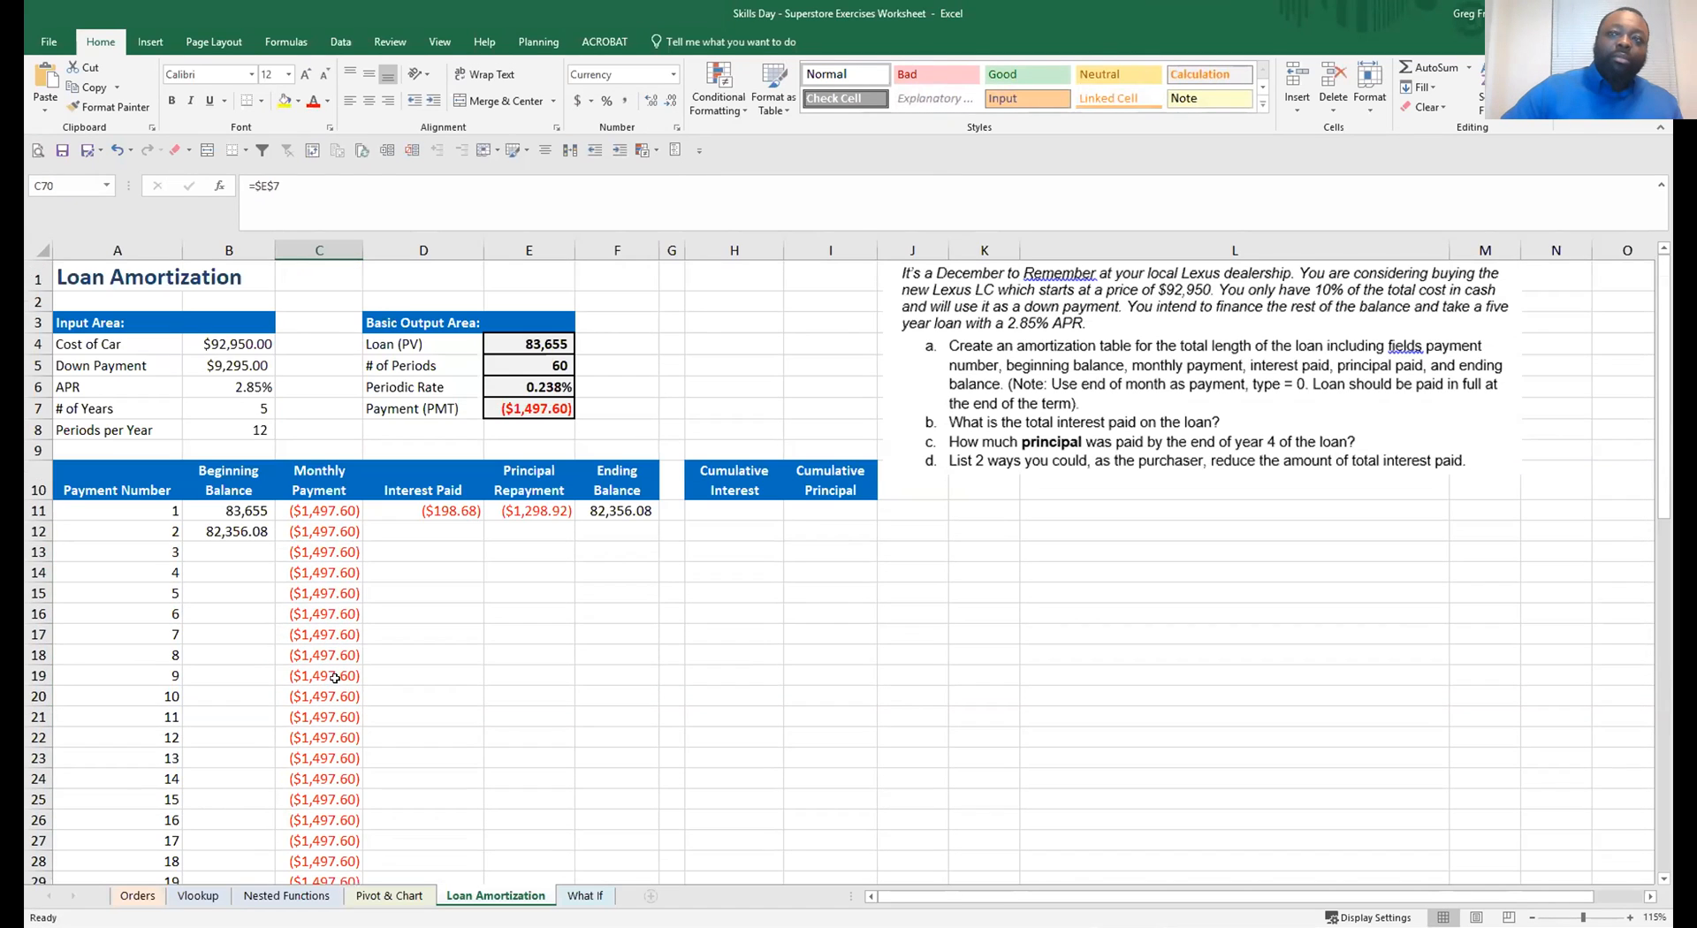
# Try filling the Interest Paid formula from D11 down the column, and undo both the interest and monthly payment fills
pyautogui.click(415, 511)
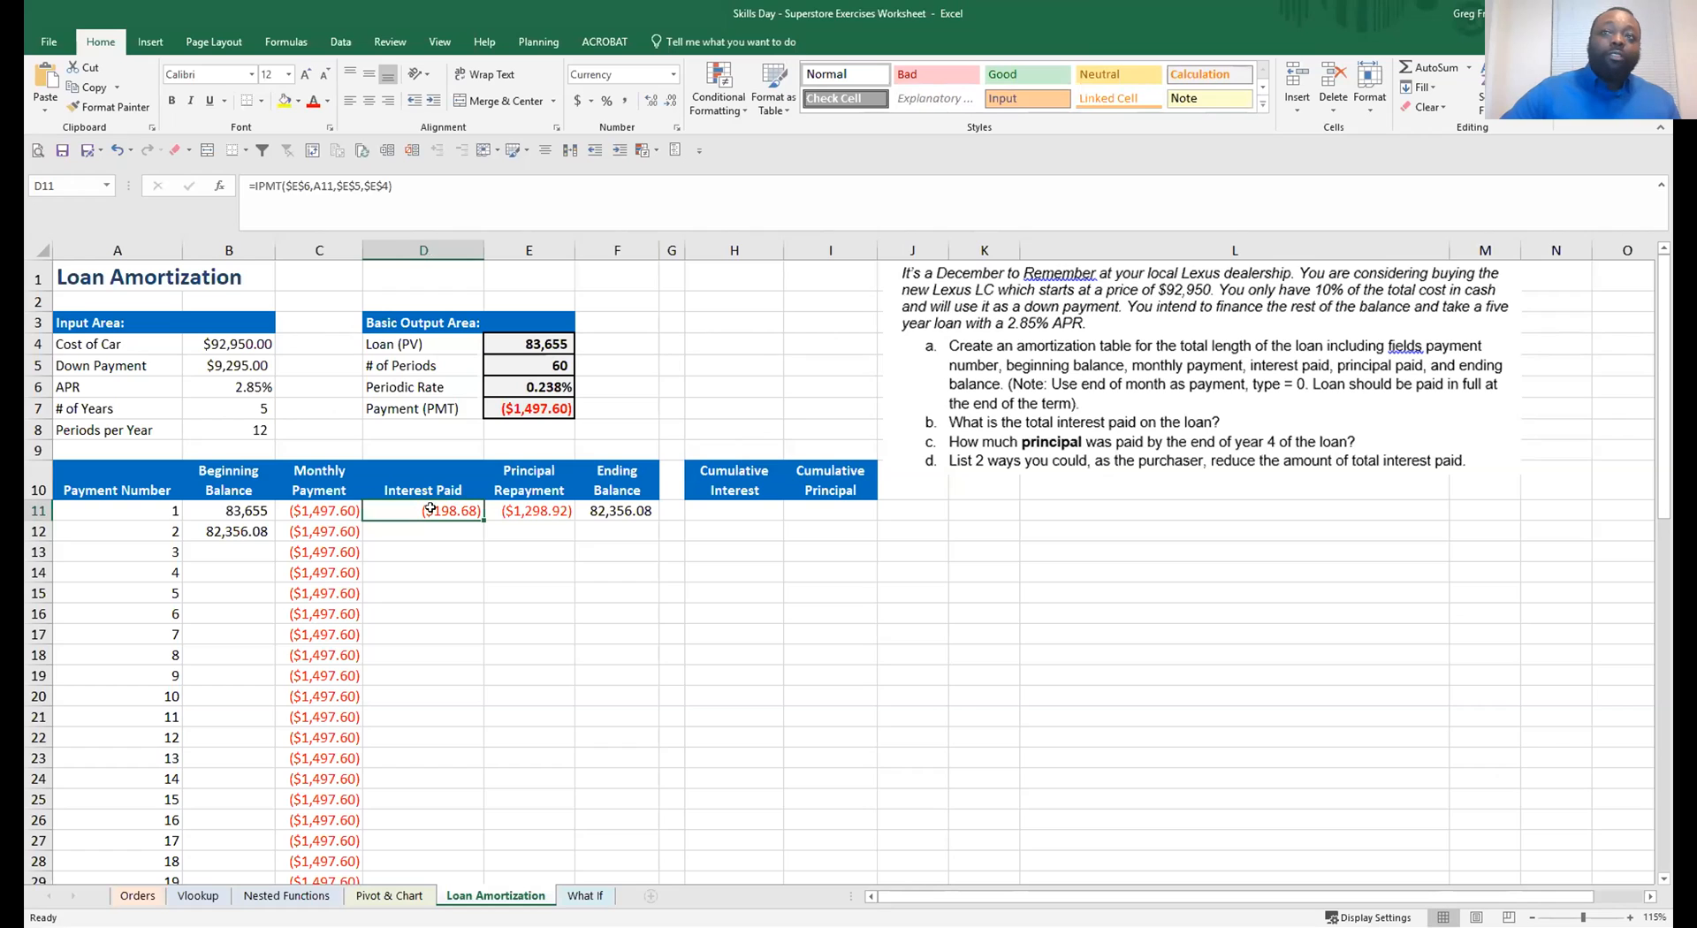
pyautogui.doubleClick(429, 510)
pyautogui.press('Escape')
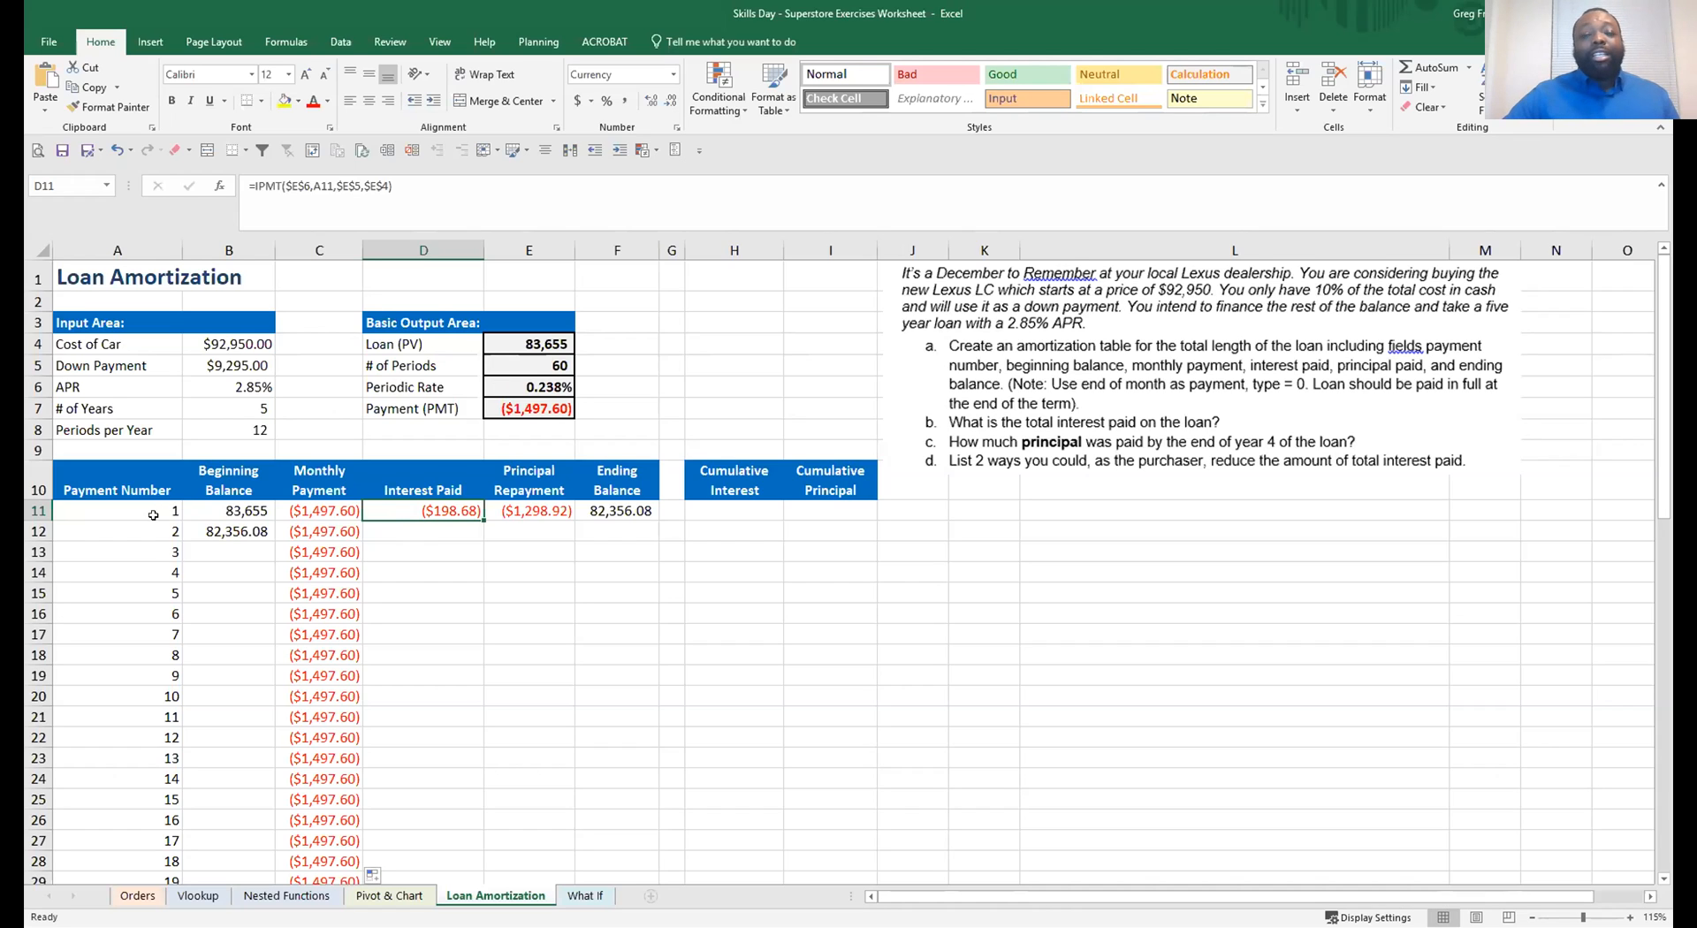
pyautogui.doubleClick(482, 518)
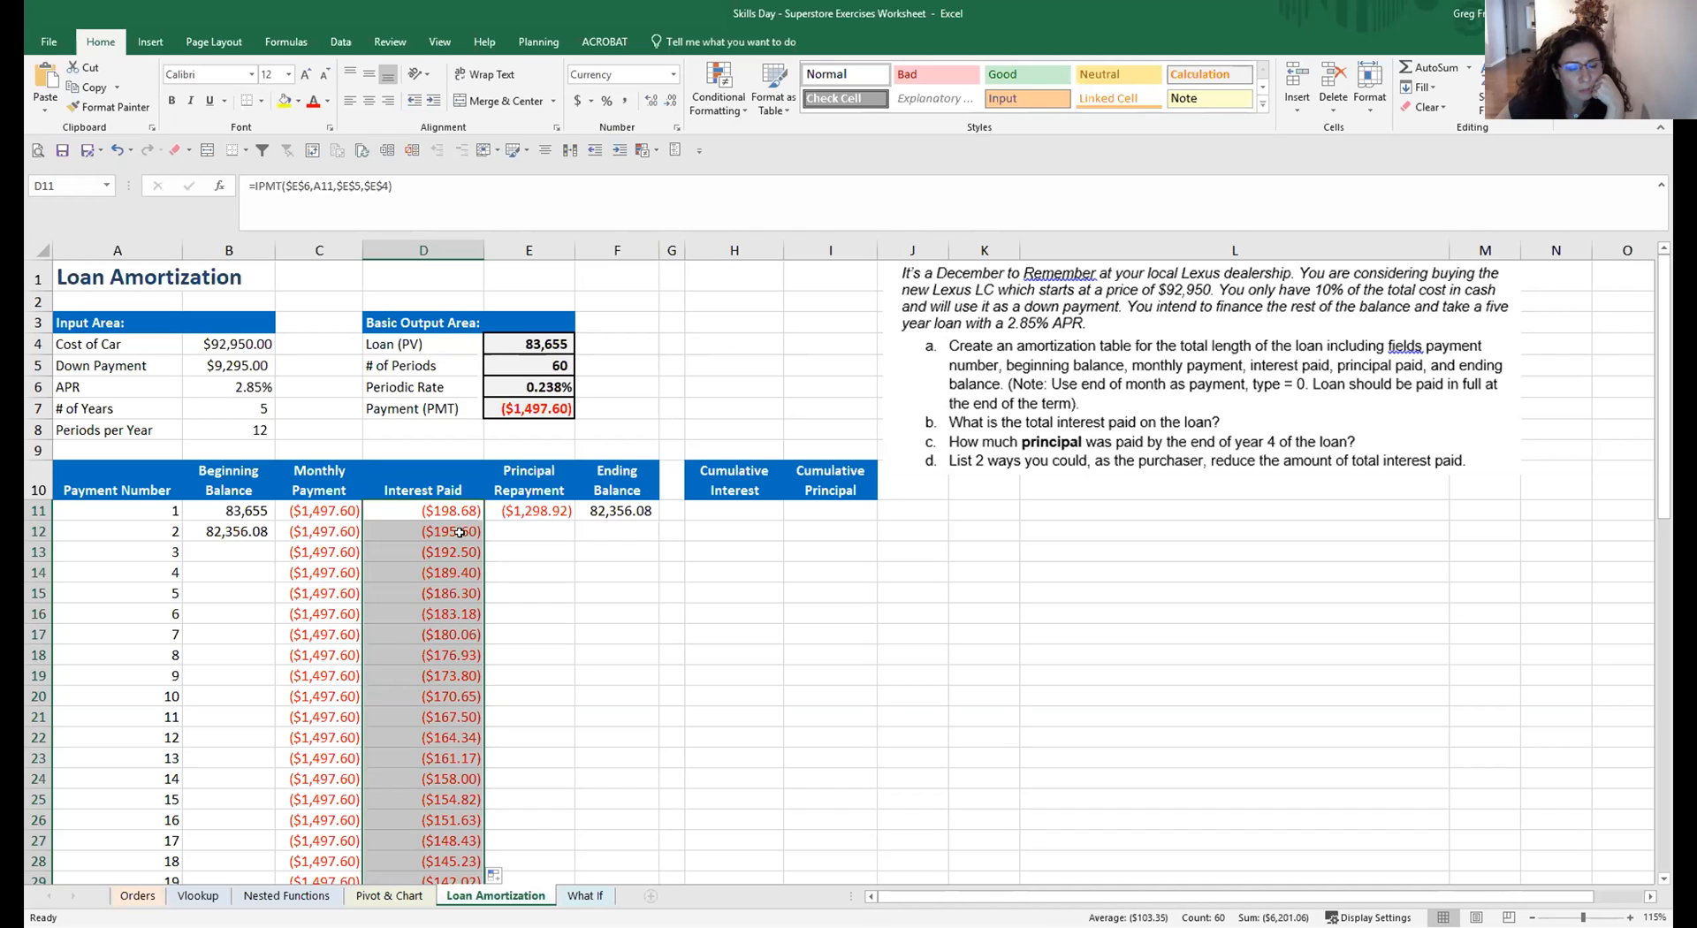
pyautogui.click(117, 151)
pyautogui.click(117, 151)
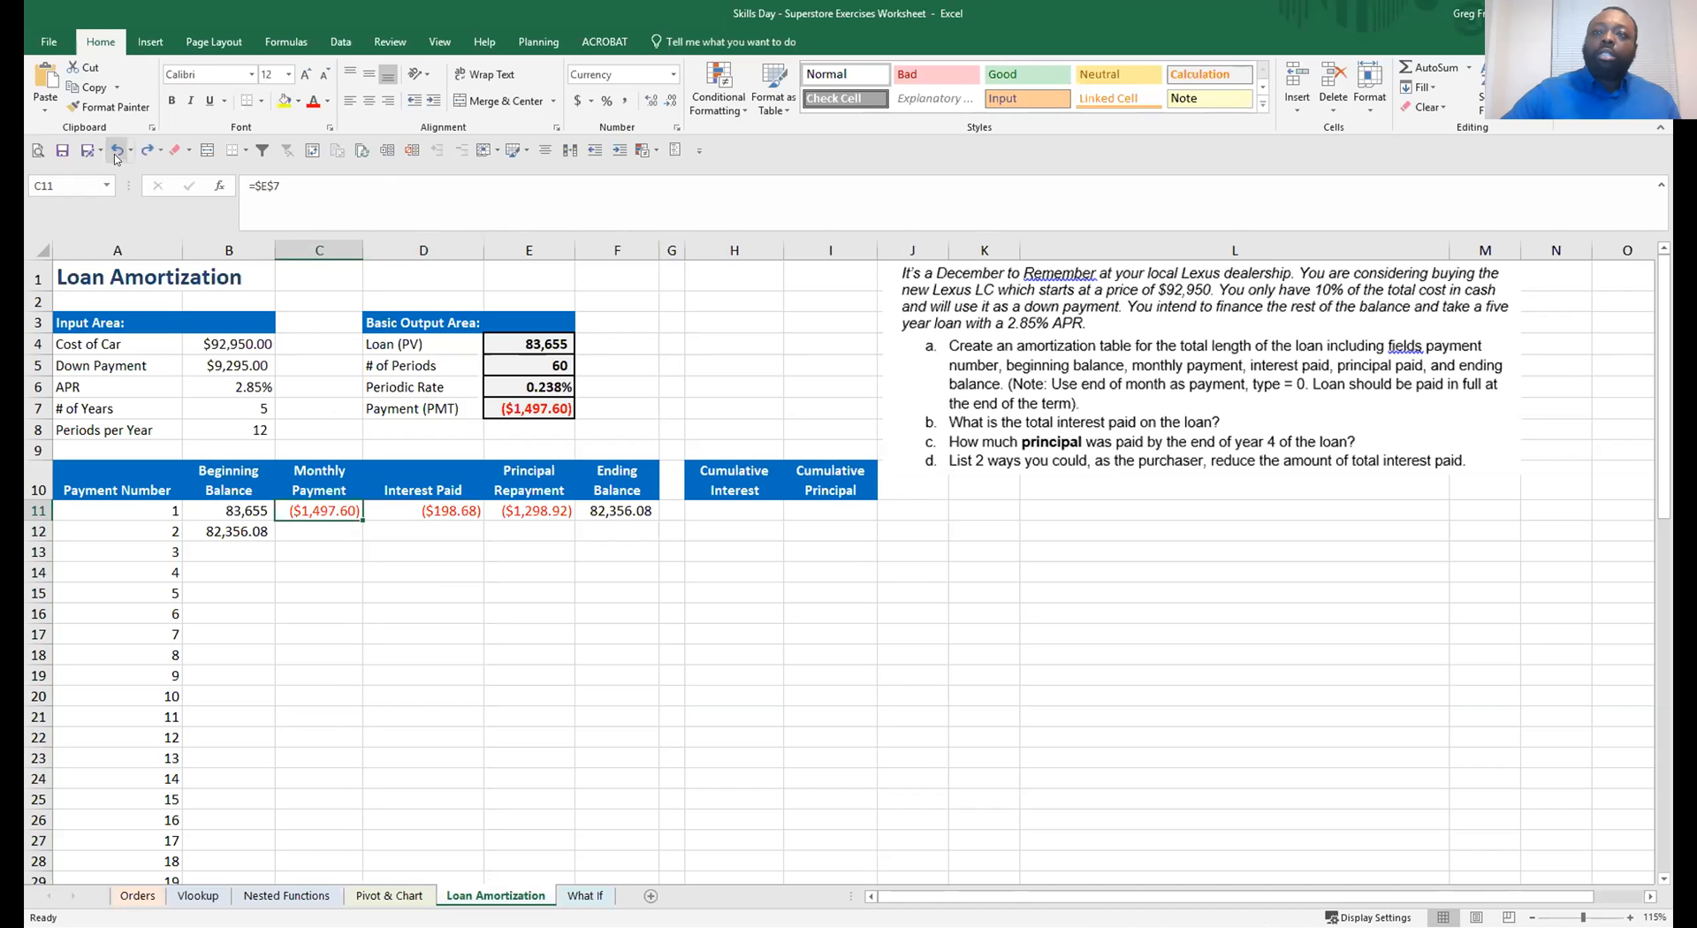
# Copy the Monthly Payment formula from C11 into C12 for payment 2
pyautogui.click(324, 530)
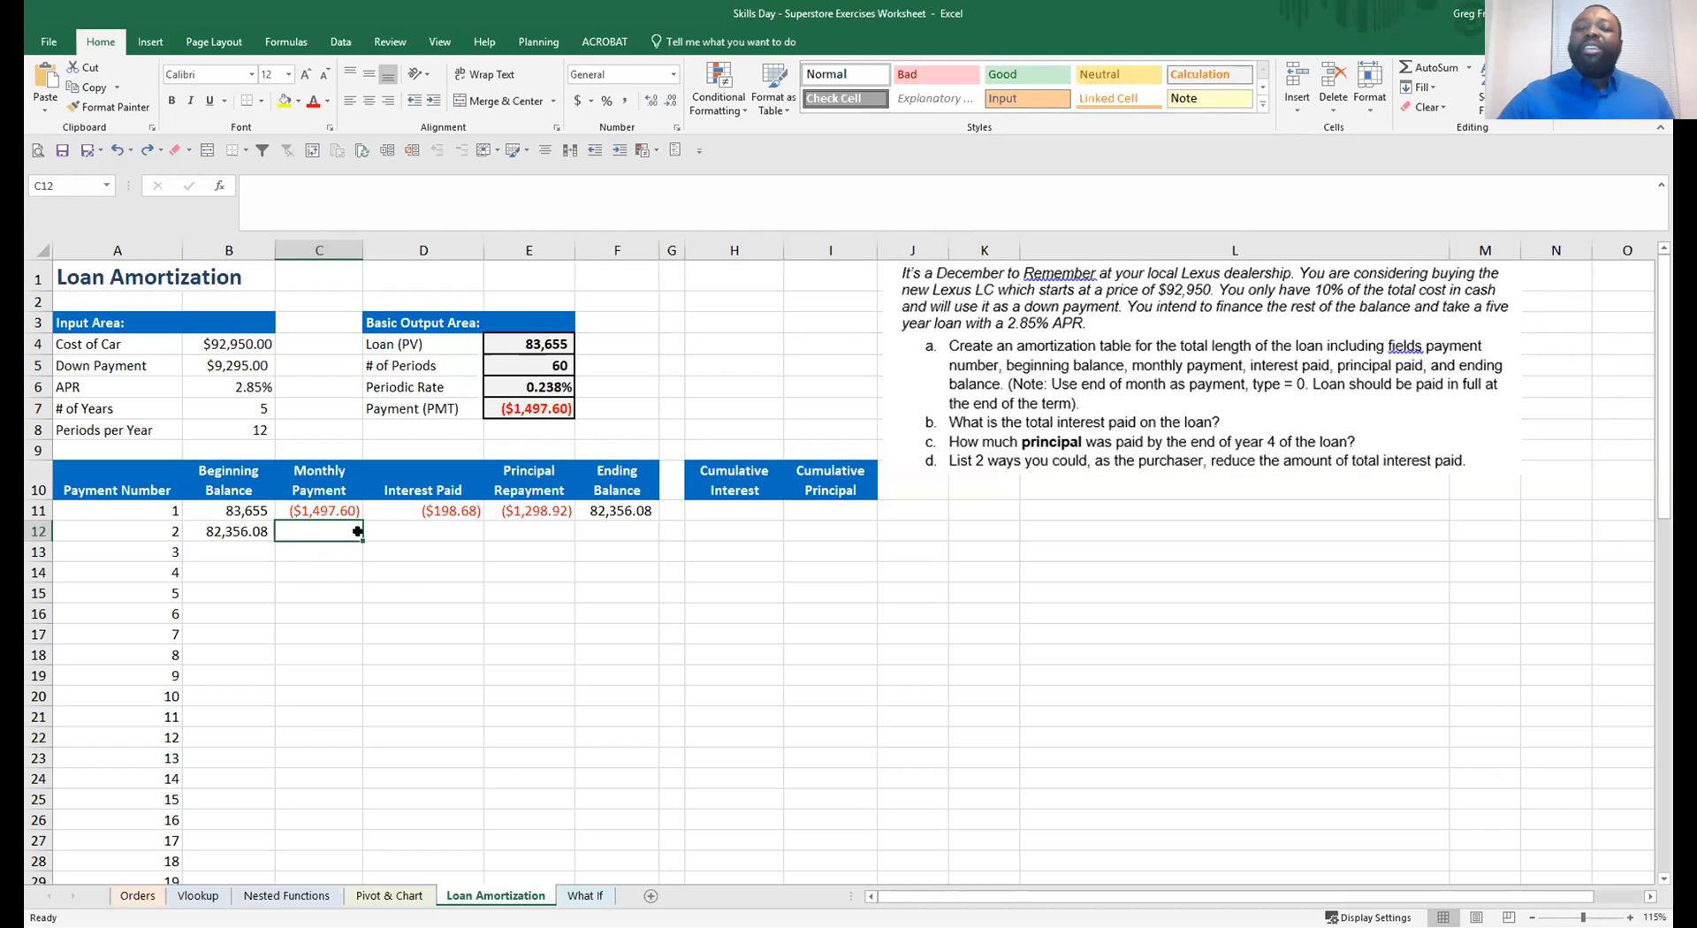
pyautogui.click(328, 510)
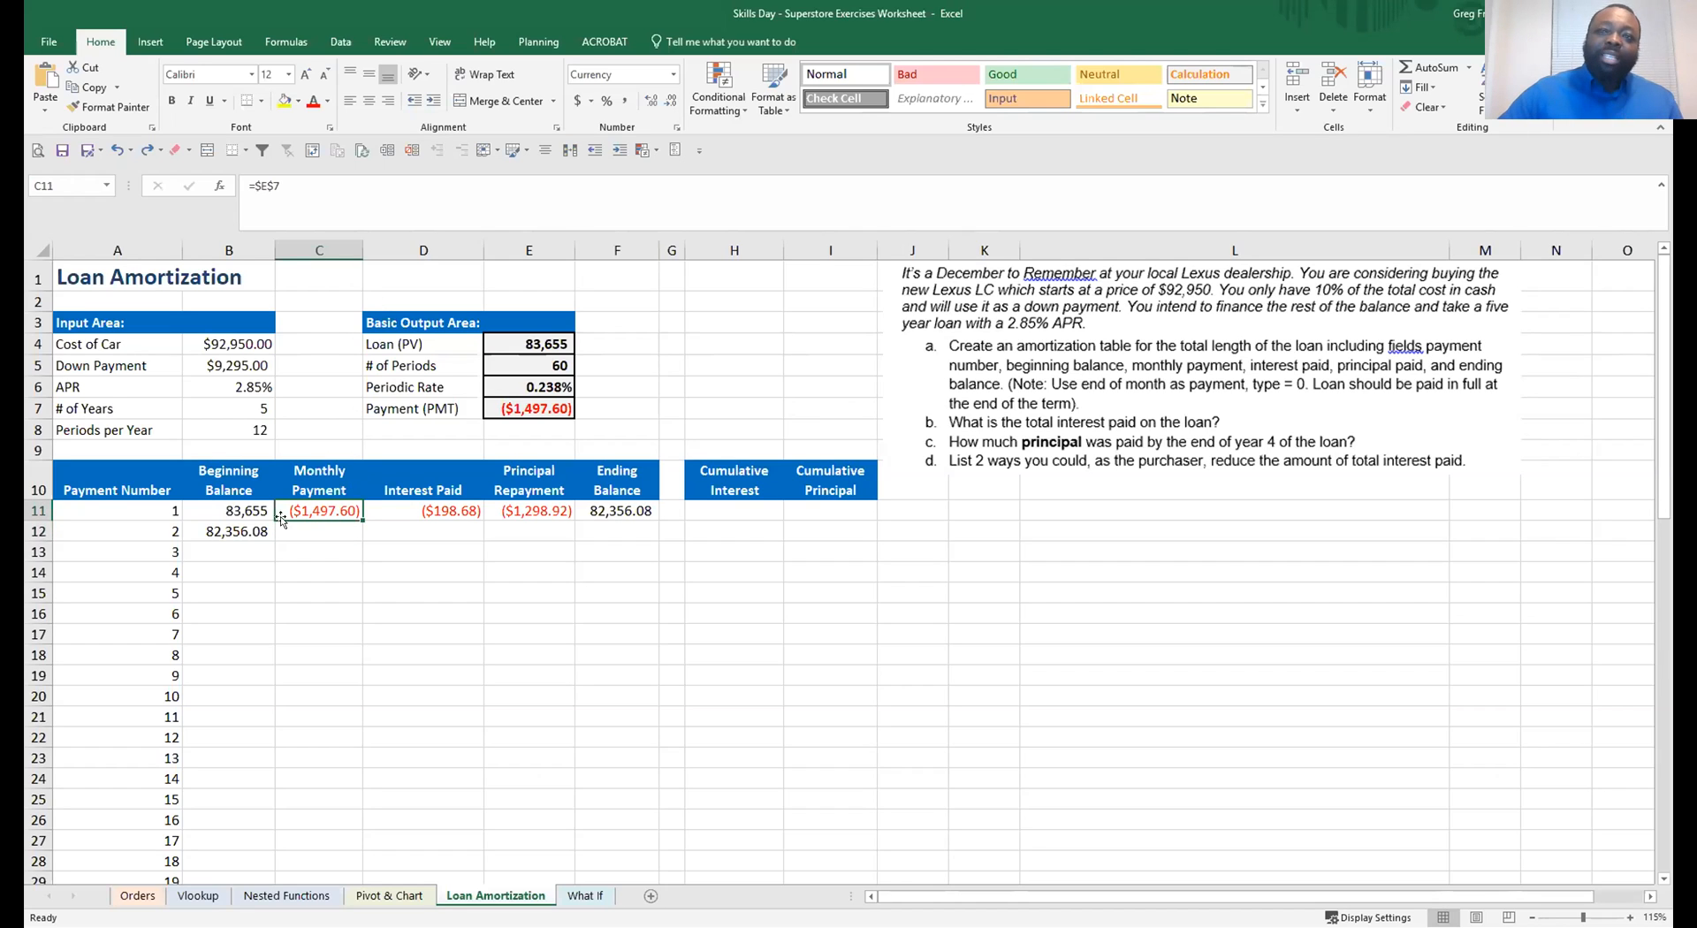
pyautogui.hotkey('ctrl', 'c')
pyautogui.click(335, 531)
pyautogui.hotkey('ctrl', 'v')
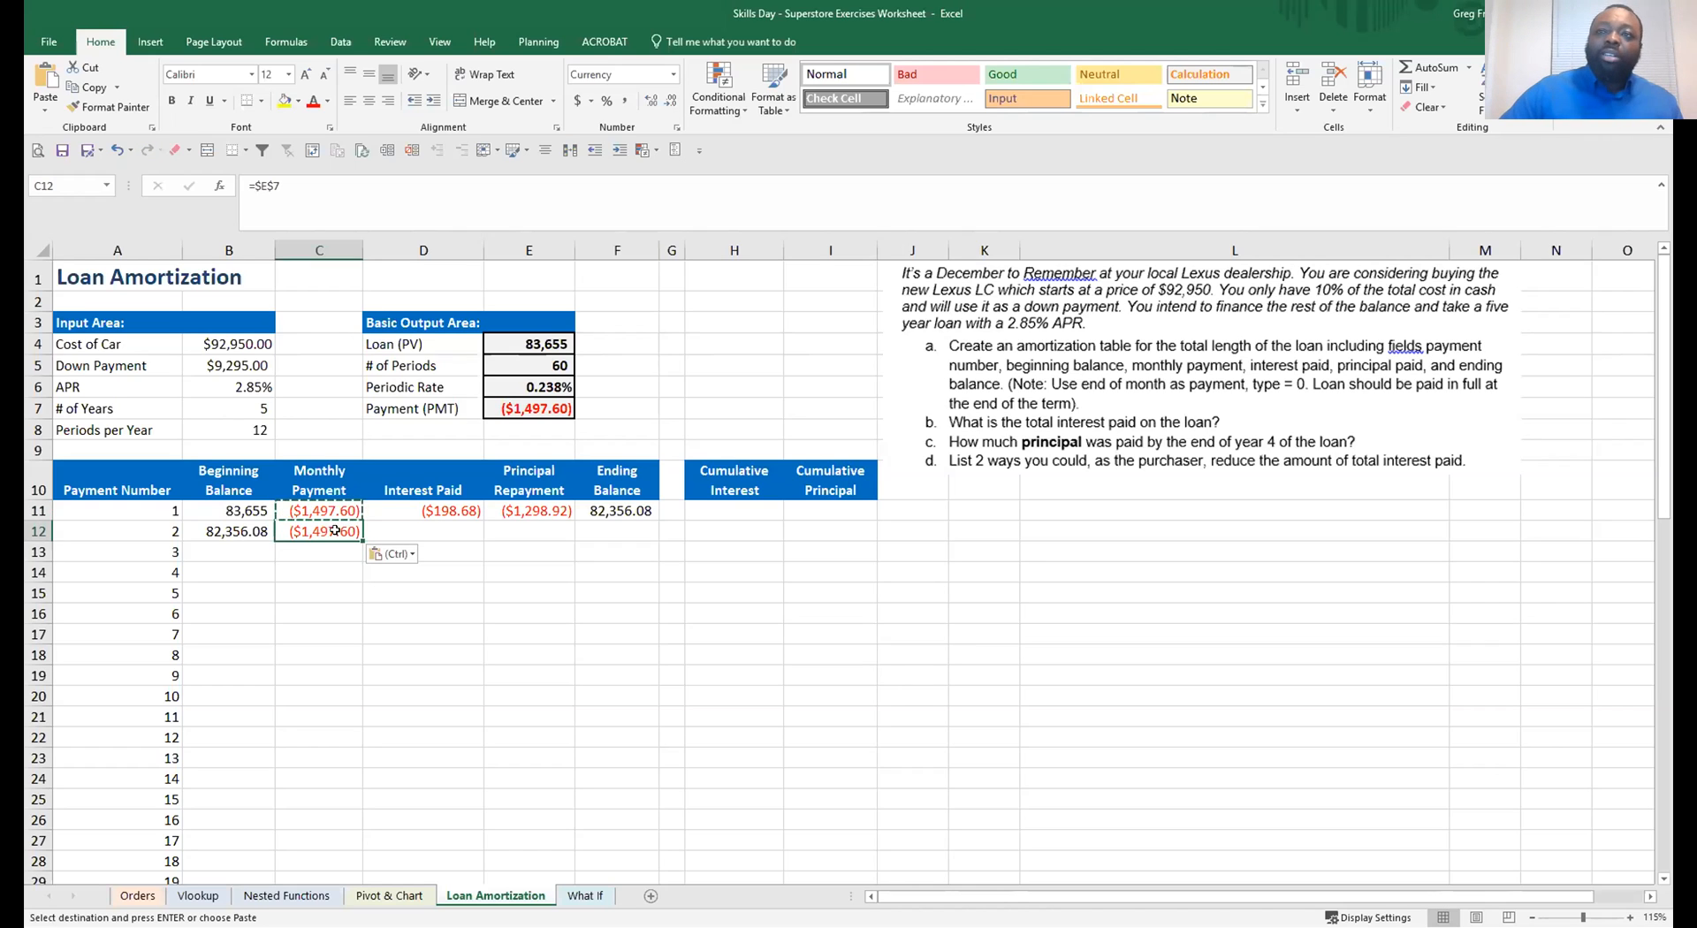
pyautogui.press('Escape')
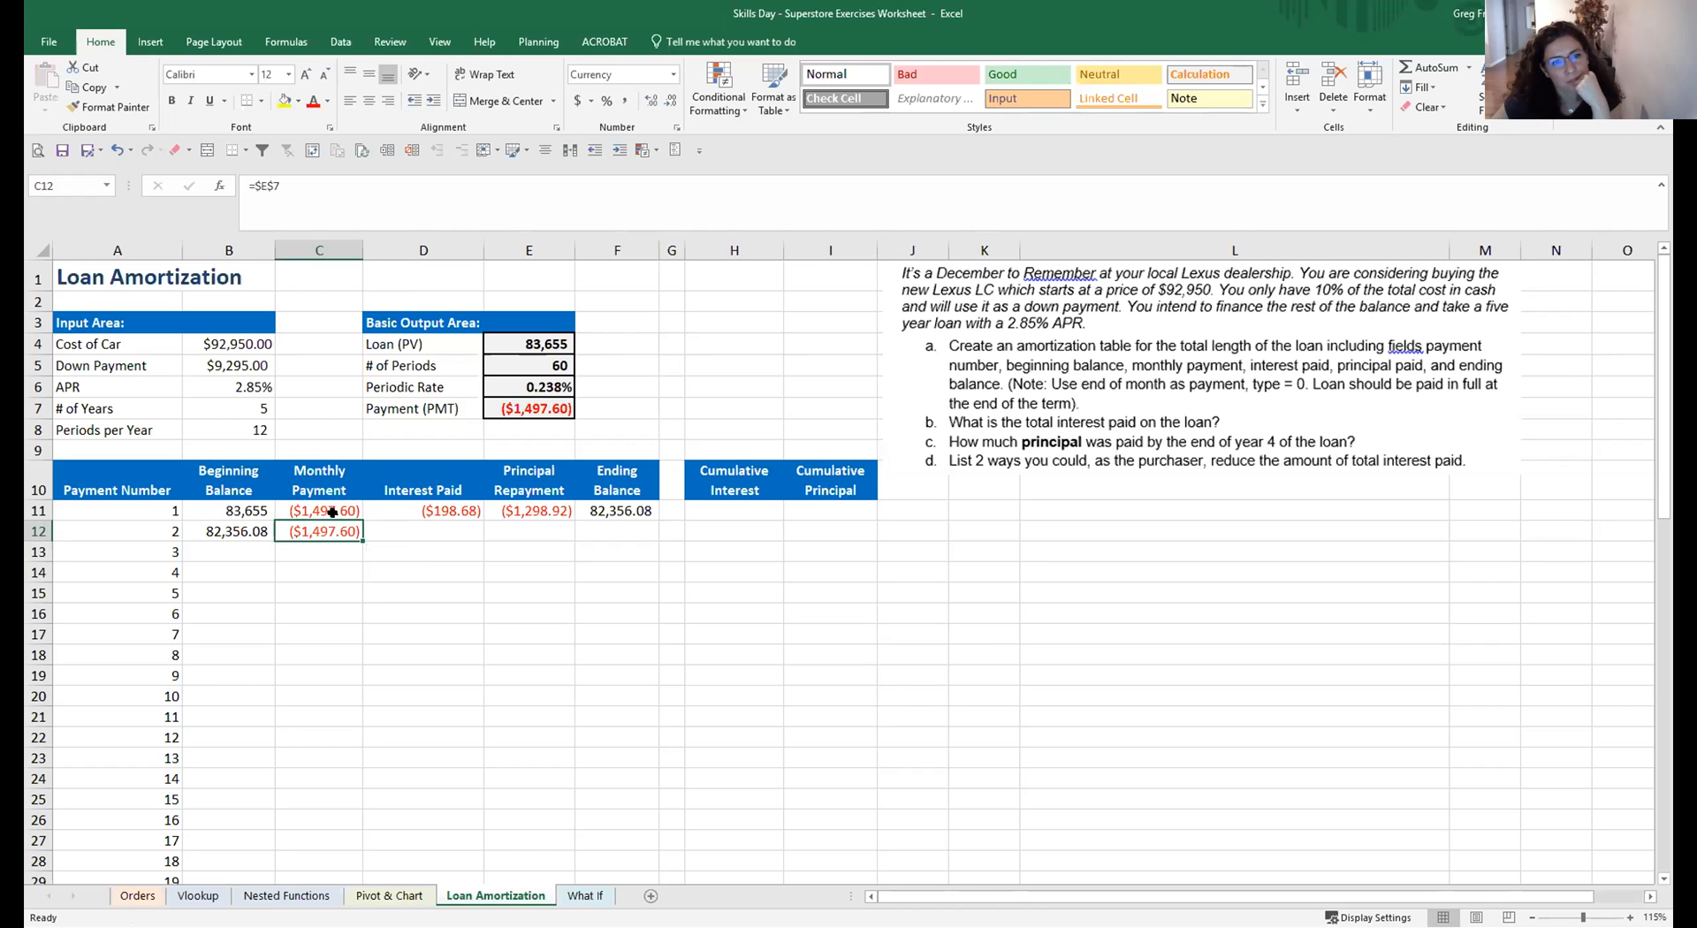
pyautogui.click(331, 512)
pyautogui.hotkey('shift', 'Down')
pyautogui.hotkey('ctrl', 'c')
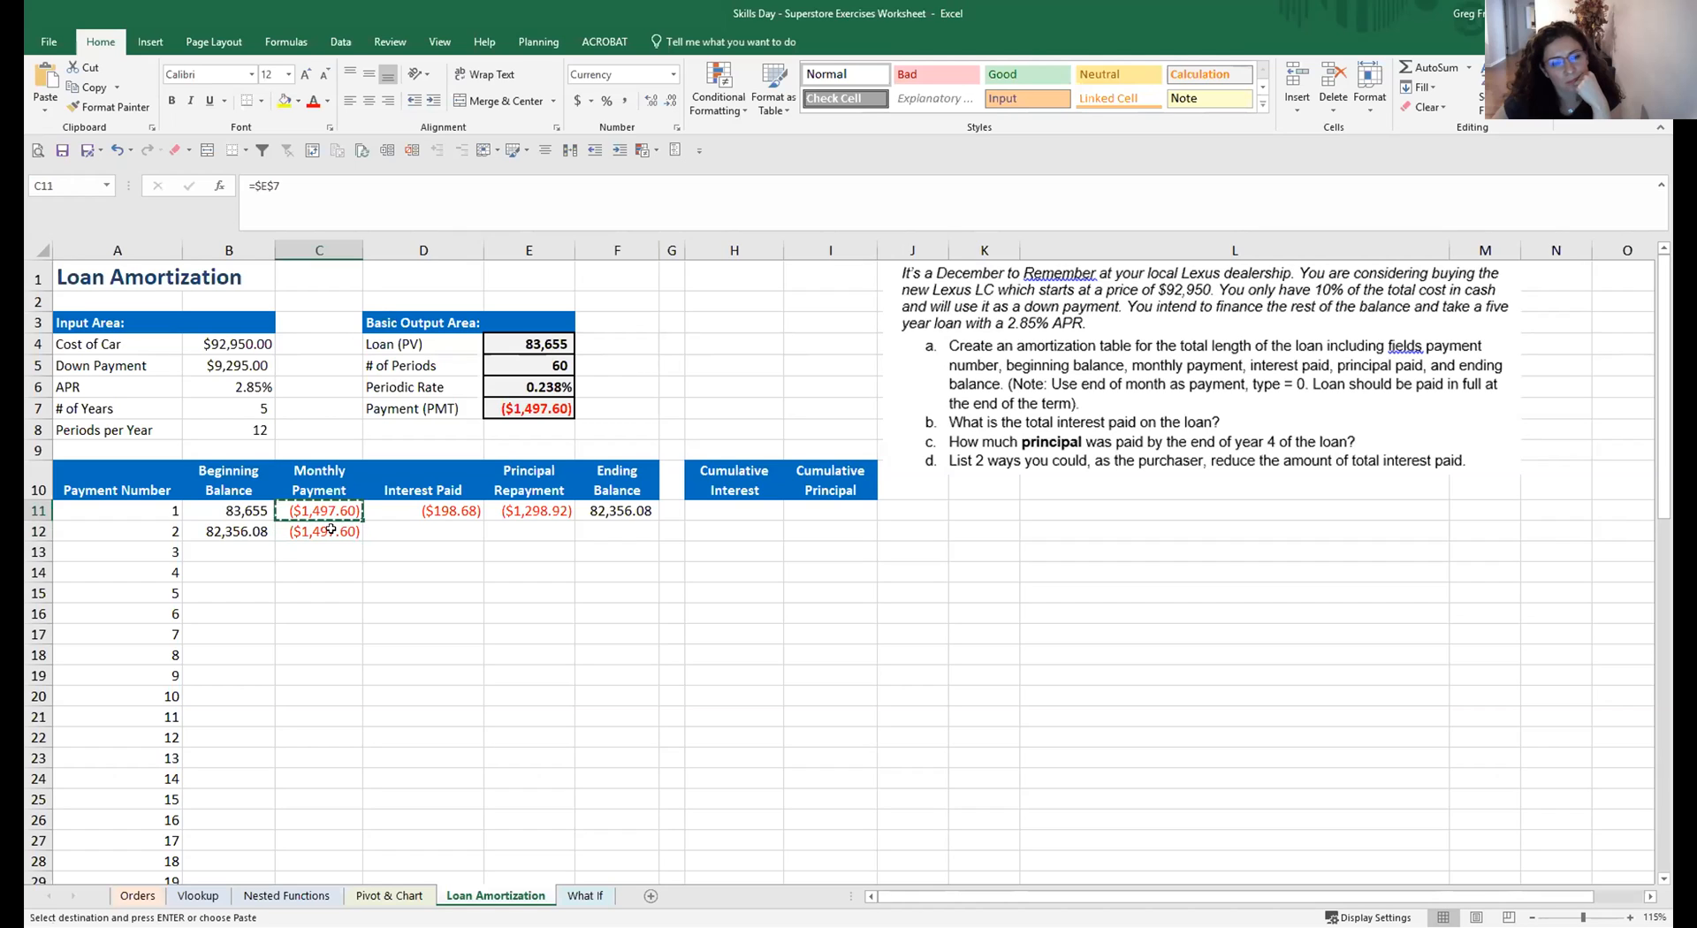
pyautogui.click(331, 528)
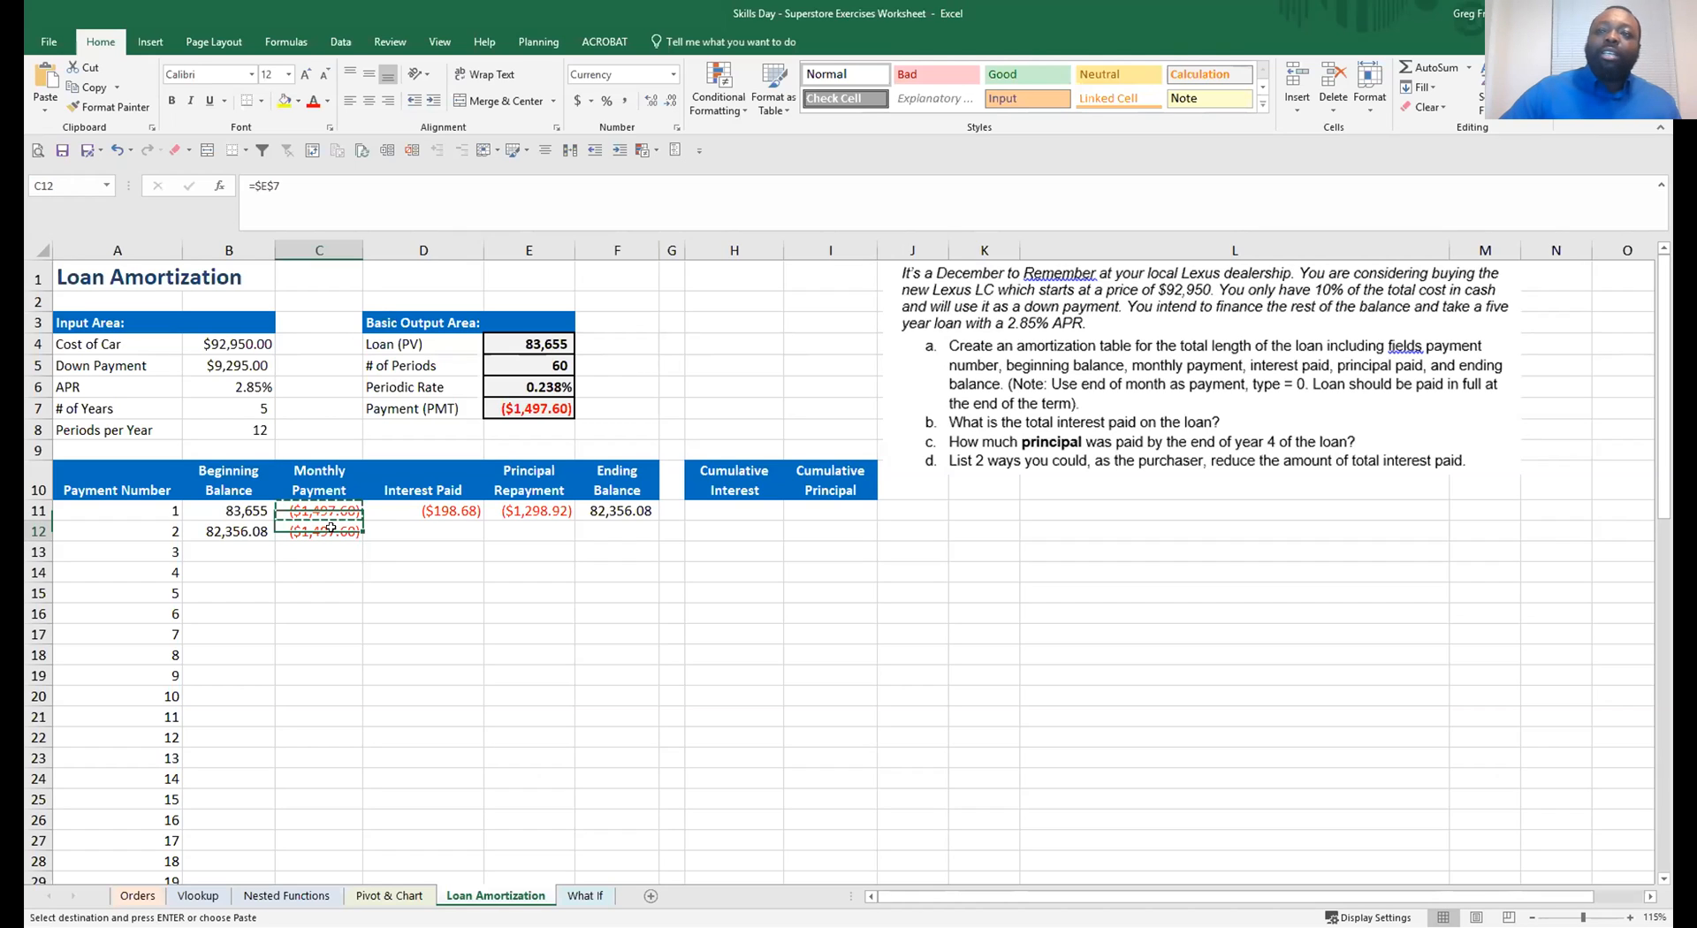
pyautogui.hotkey('ctrl', 'v')
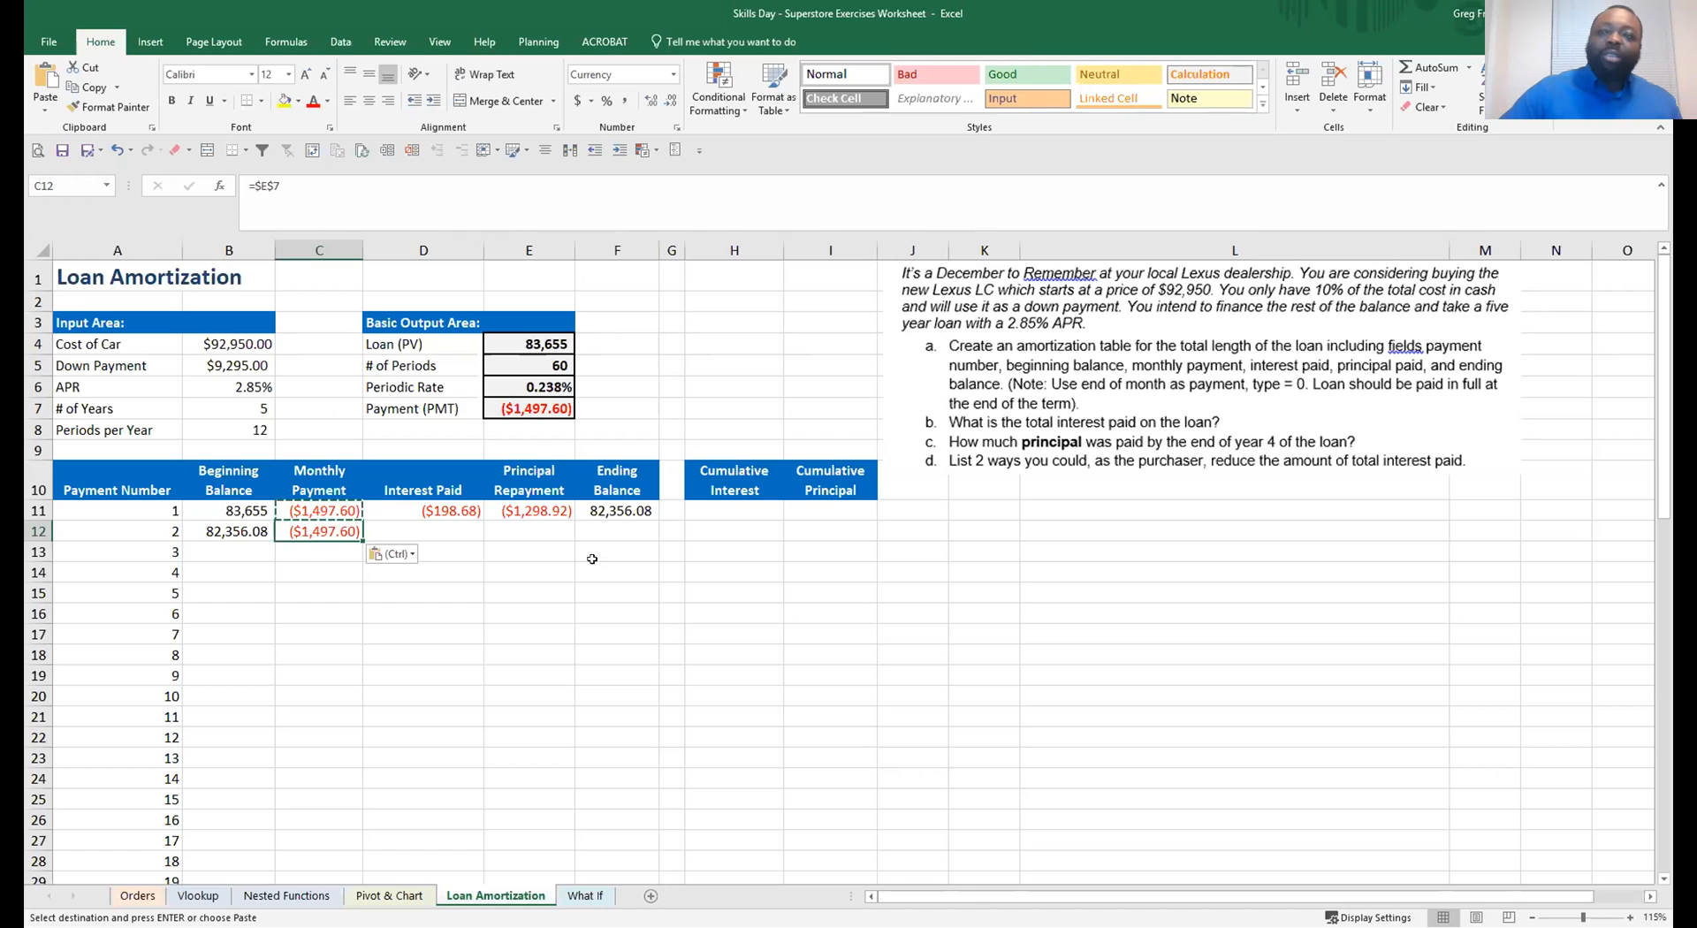
pyautogui.press('Escape')
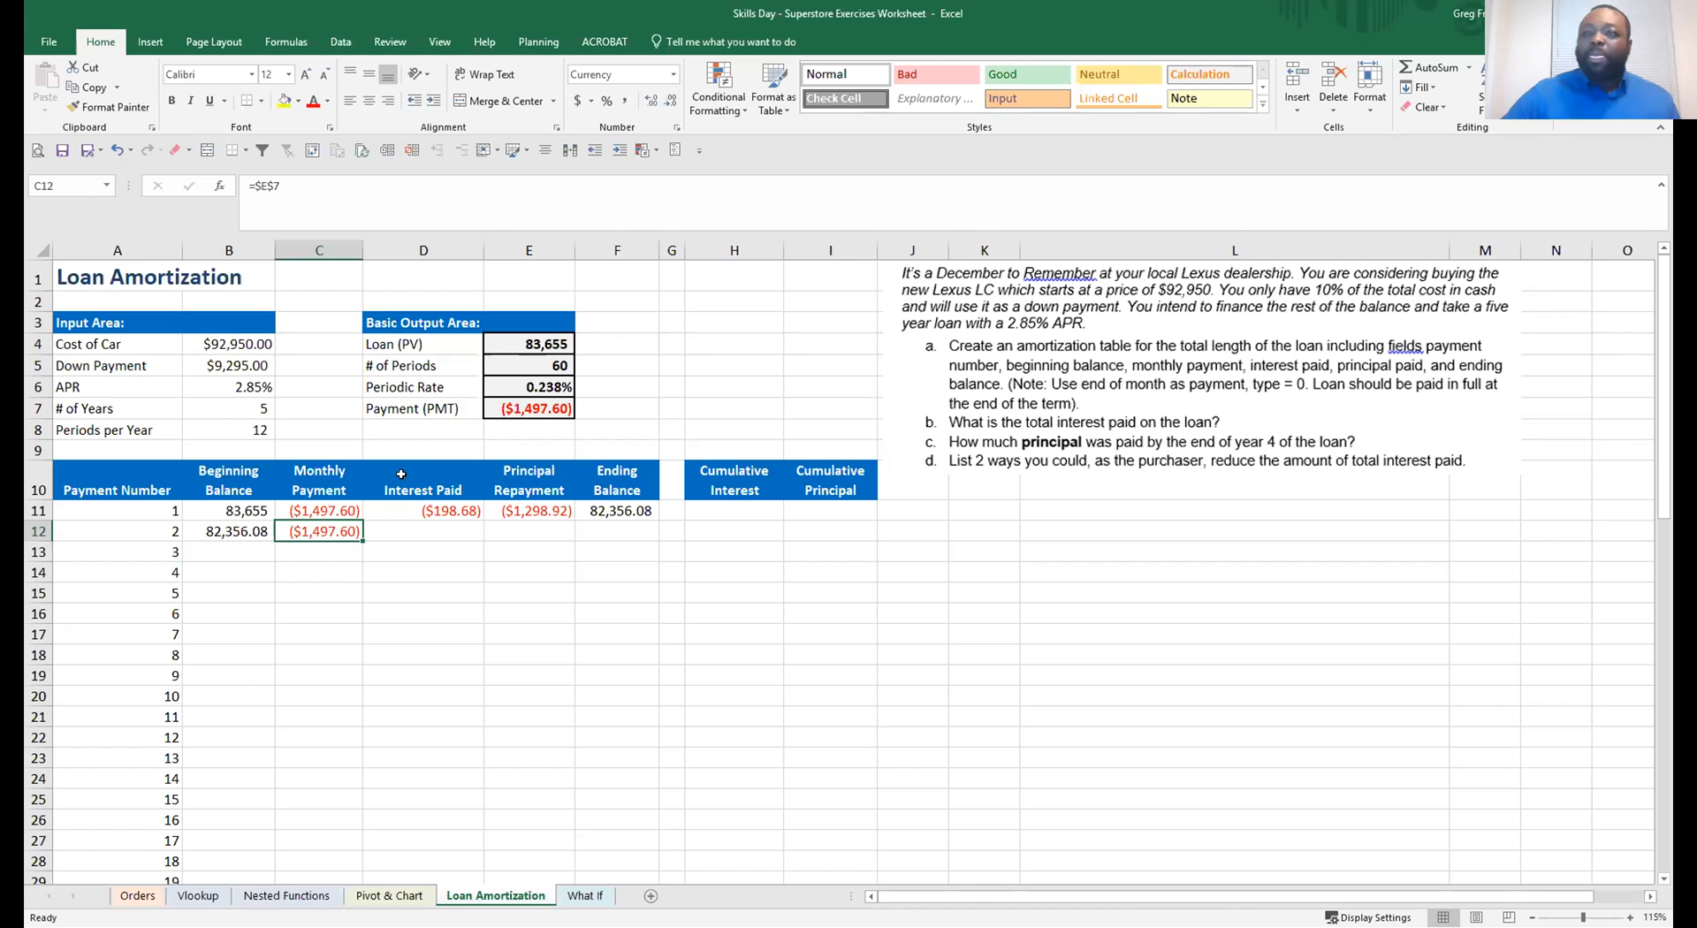
# Extend the Interest Paid and Principal Repayment formulas from D11 and E11 down one row to payment 2
pyautogui.click(415, 511)
pyautogui.moveTo(482, 515); pyautogui.dragTo(572, 535)
pyautogui.click(557, 513)
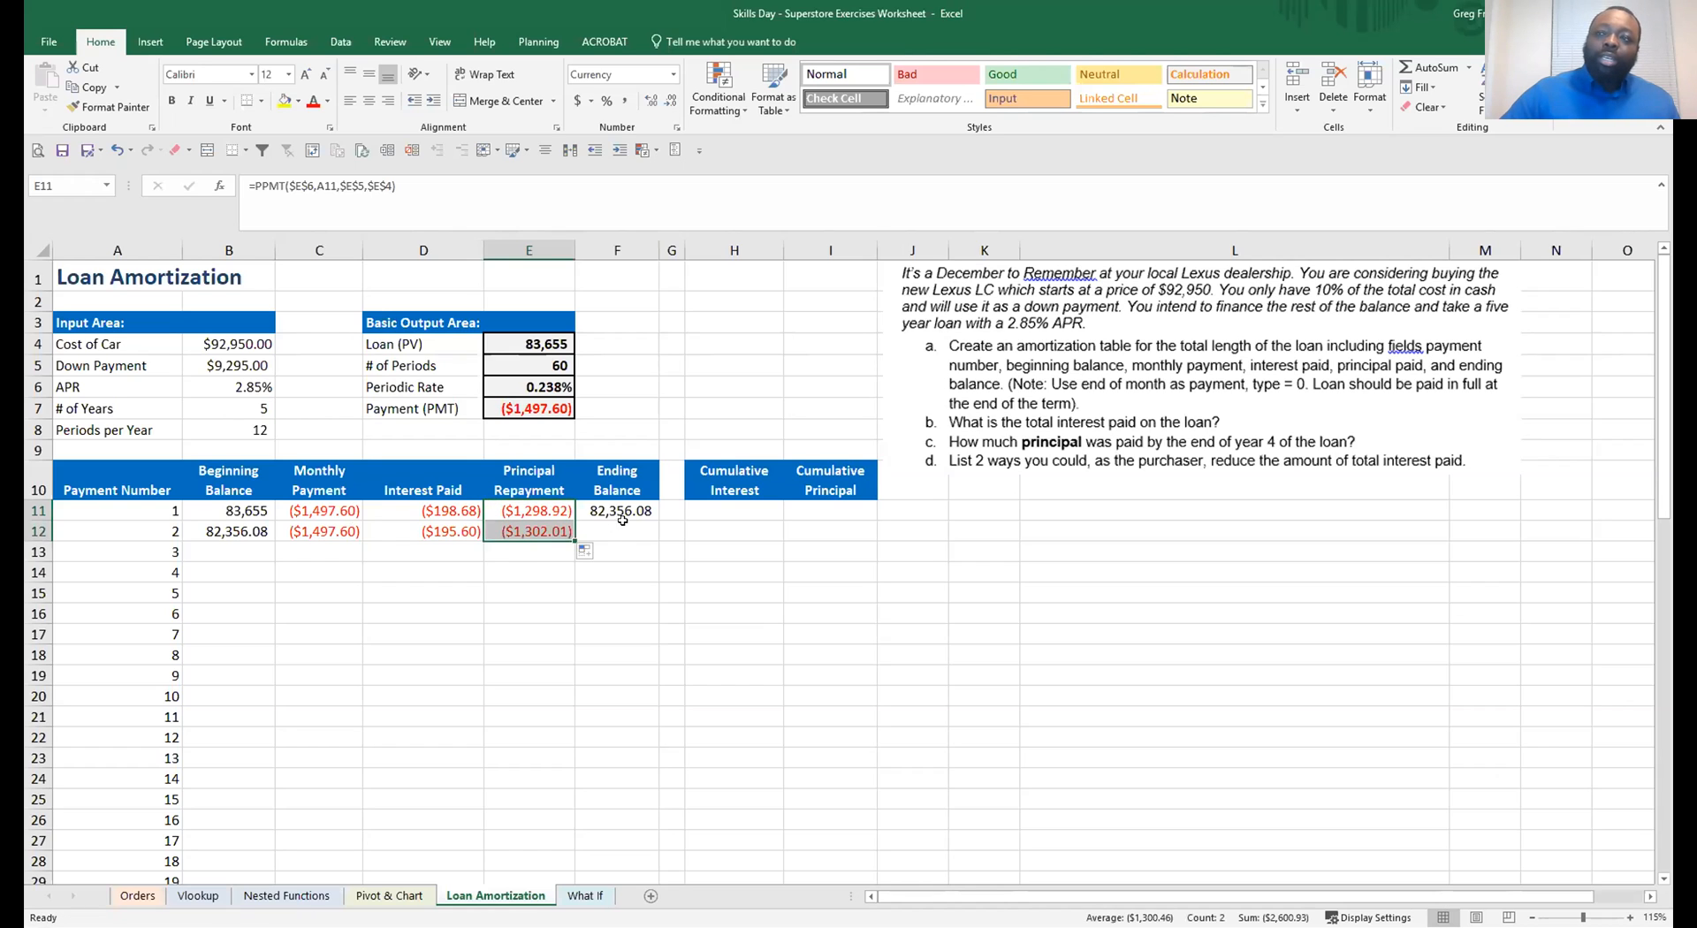
# Extend the Ending Balance formula from F11 to F12 and check that its references are =B12+E12
pyautogui.click(619, 531)
pyautogui.click(622, 510)
pyautogui.doubleClick(622, 510)
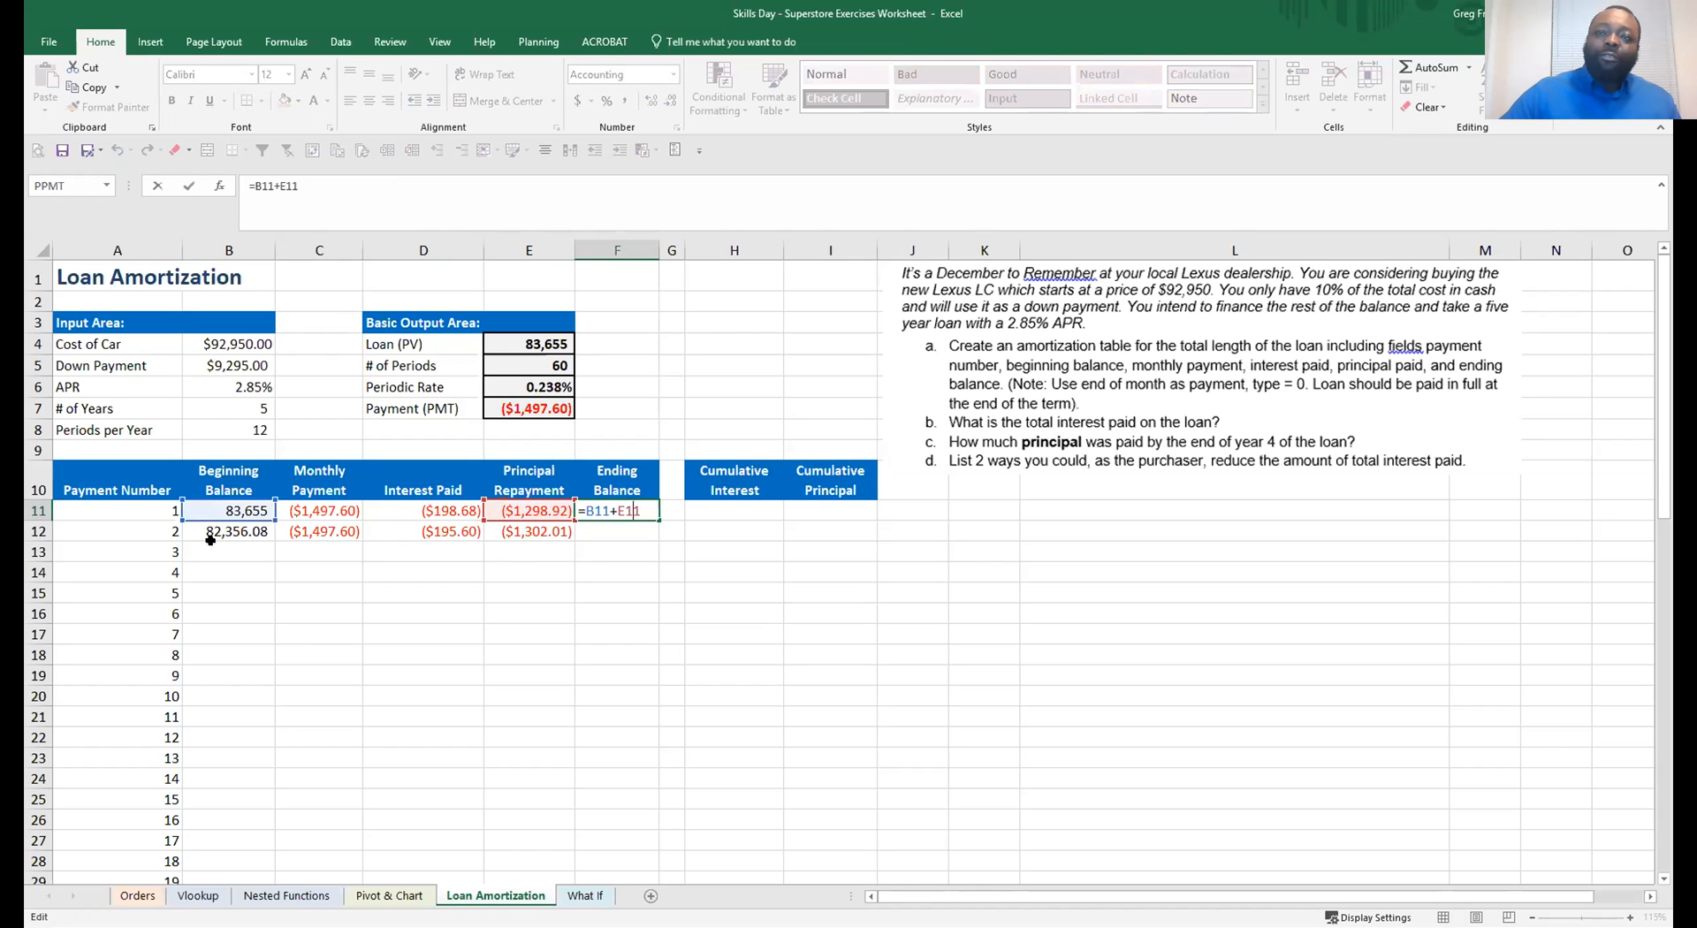
pyautogui.press('Escape')
pyautogui.moveTo(656, 517); pyautogui.dragTo(656, 537)
pyautogui.doubleClick(628, 530)
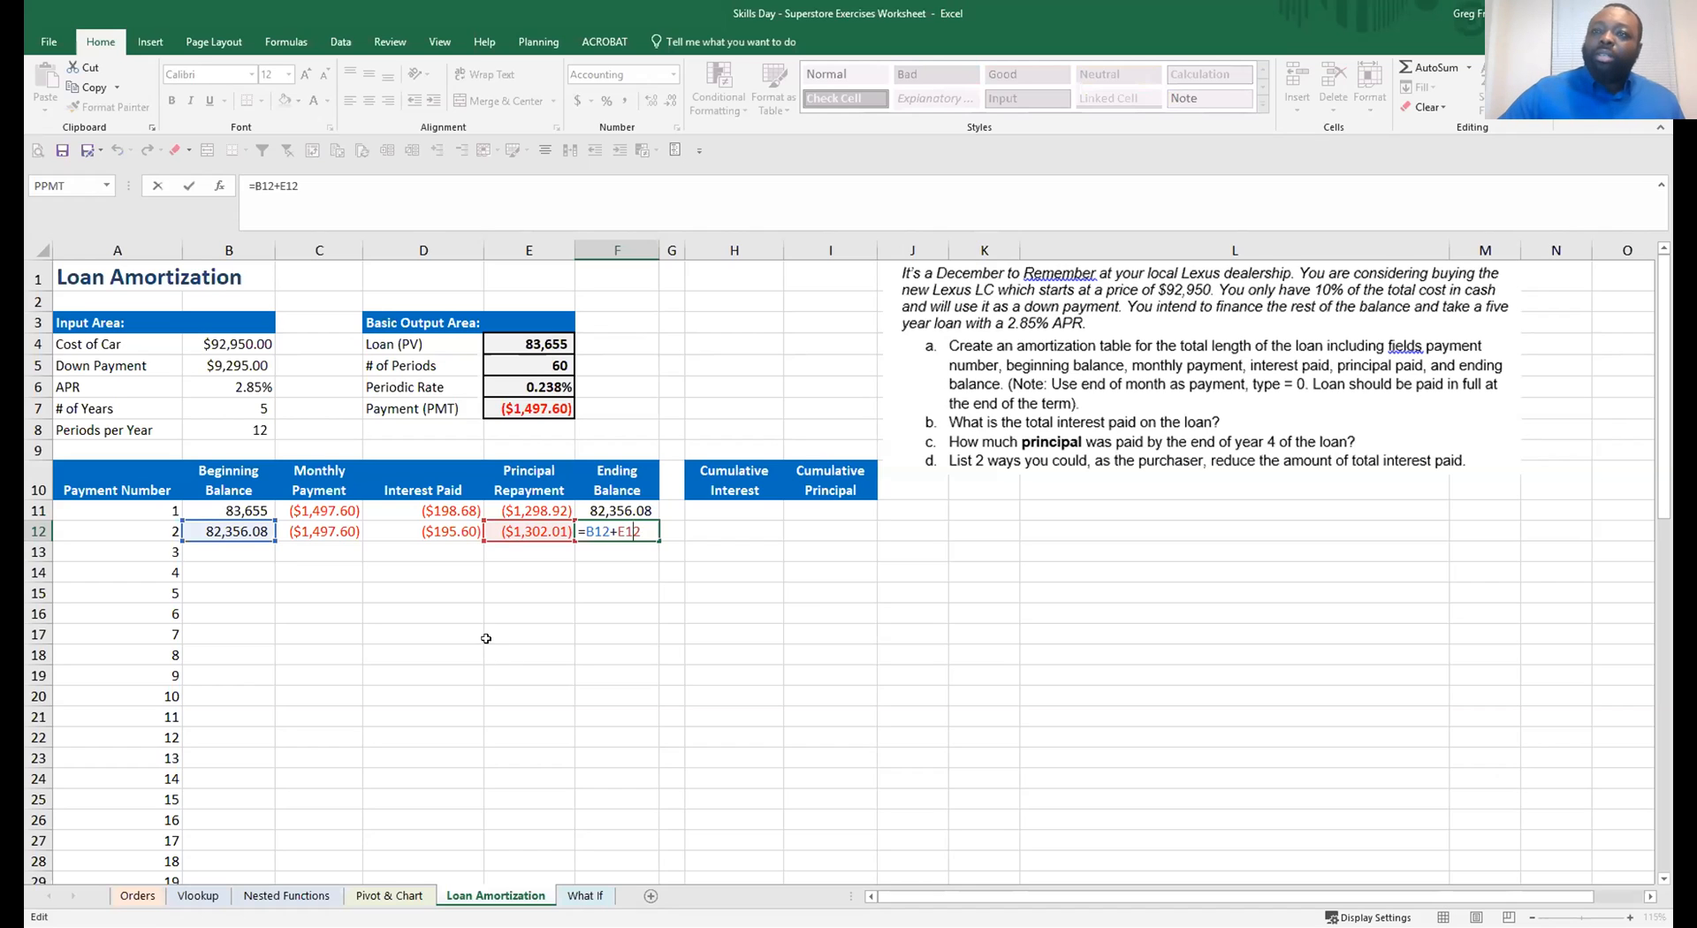
pyautogui.hotkey('ctrl', 'Return')
pyautogui.click(305, 652)
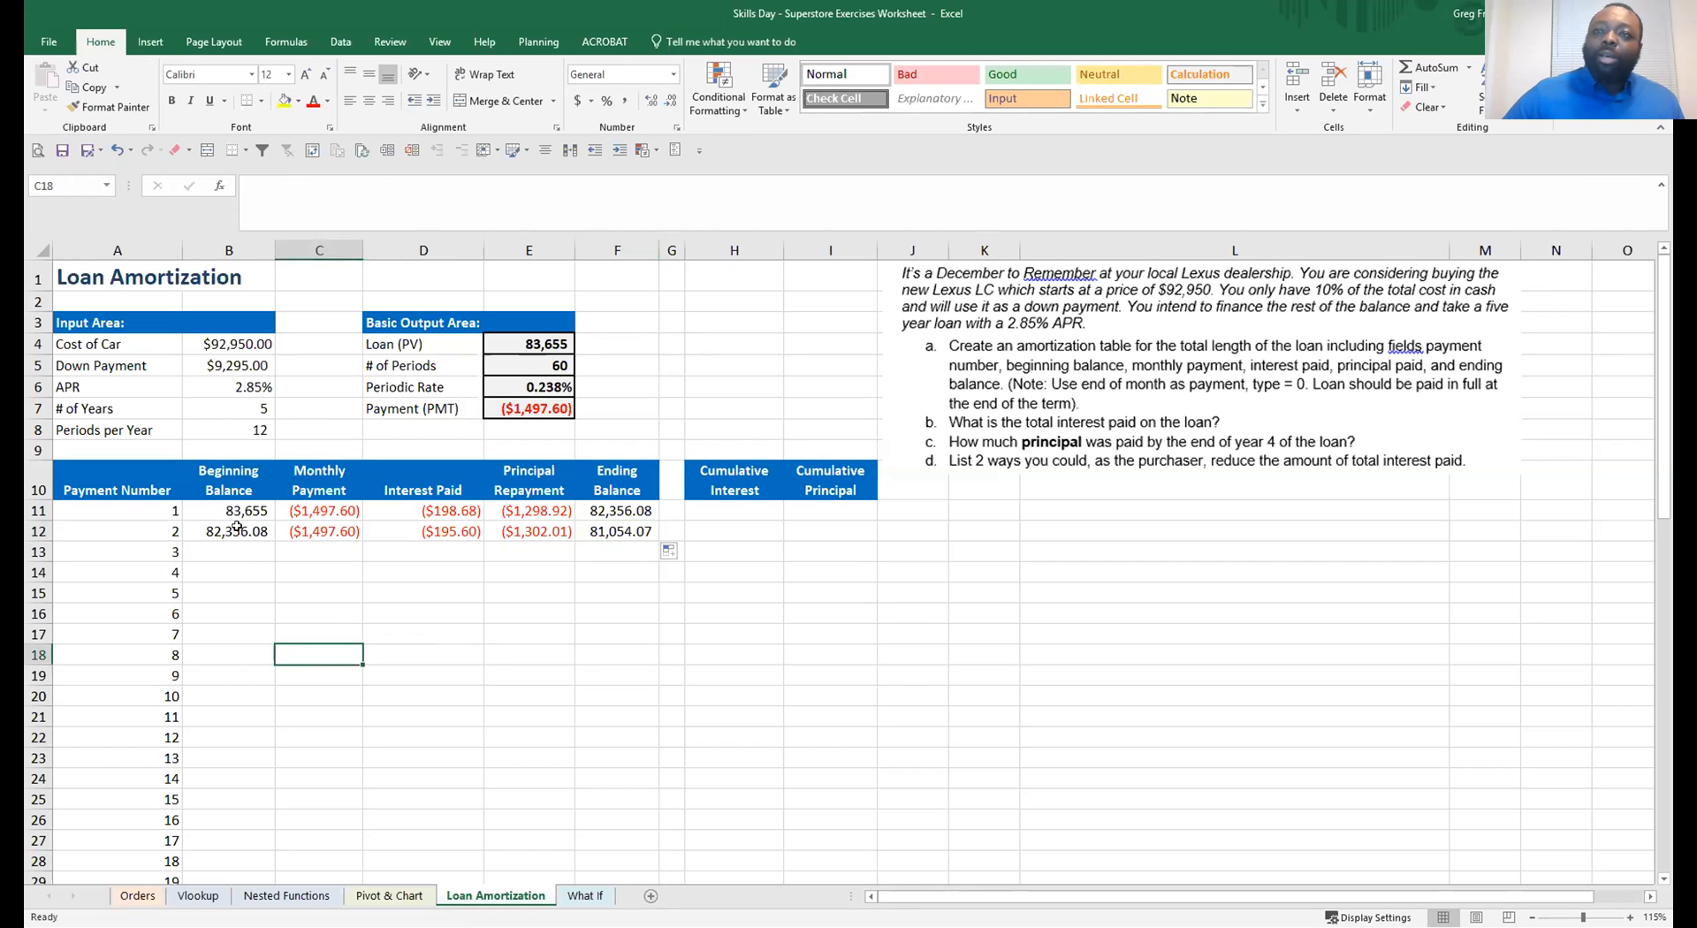
# Check B12's reference to the previous ending balance and fill the formulas in B12:F12 down through payment 60
pyautogui.click(237, 529)
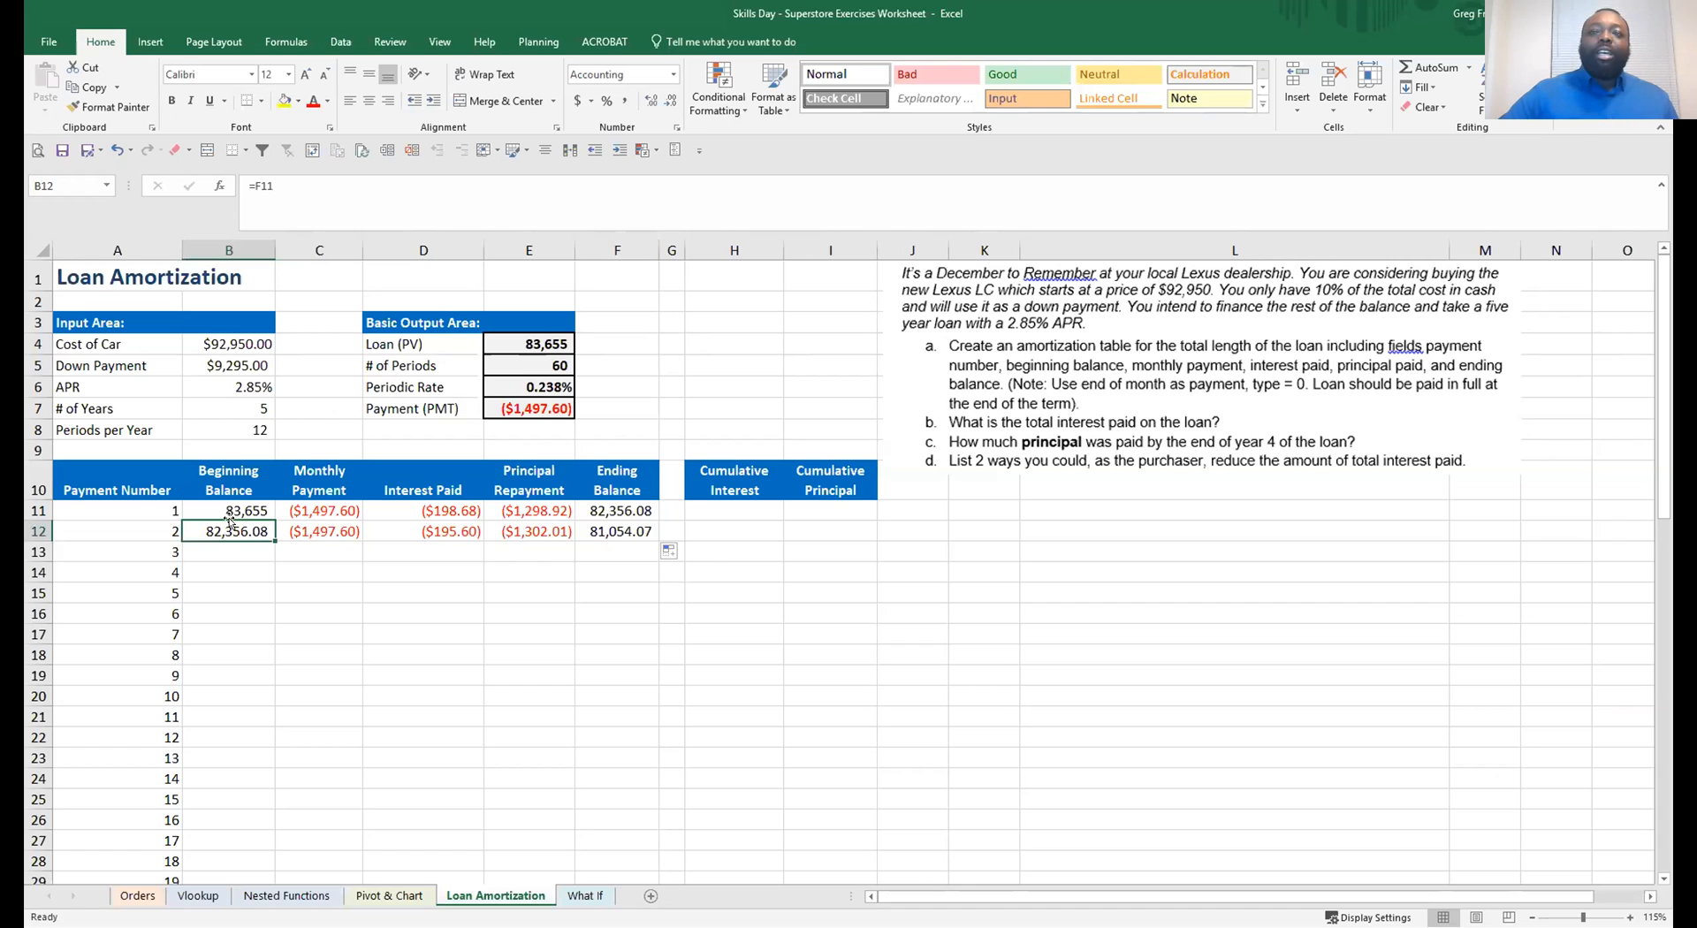
pyautogui.doubleClick(236, 525)
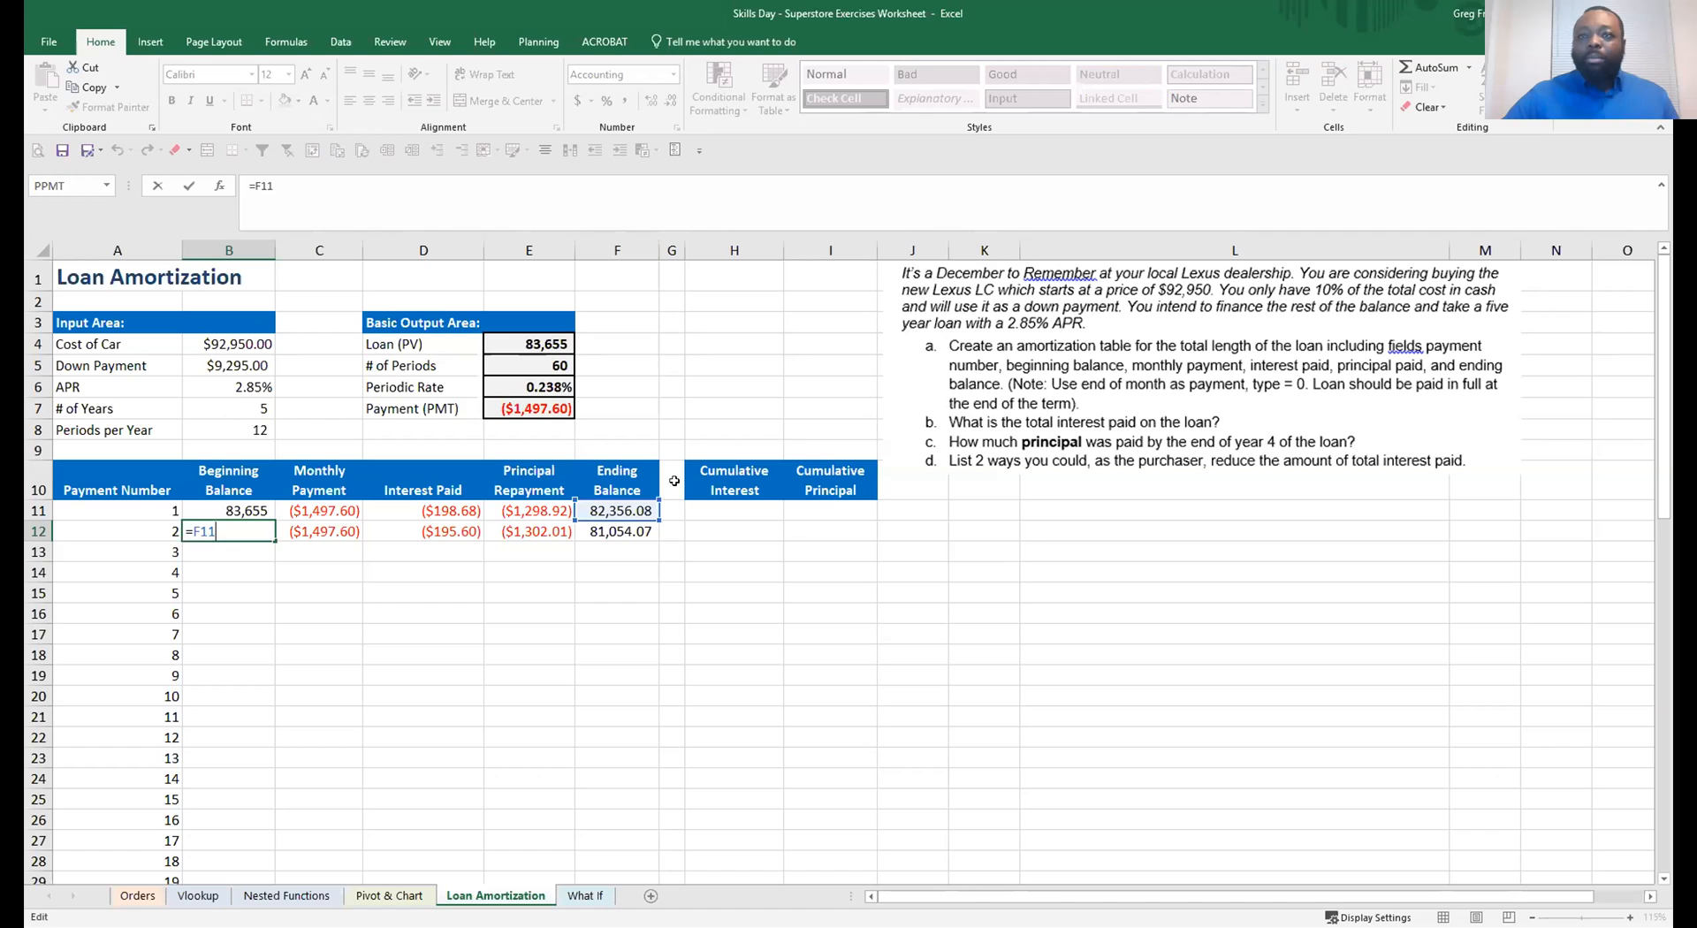
pyautogui.hotkey('ctrl', 'Return')
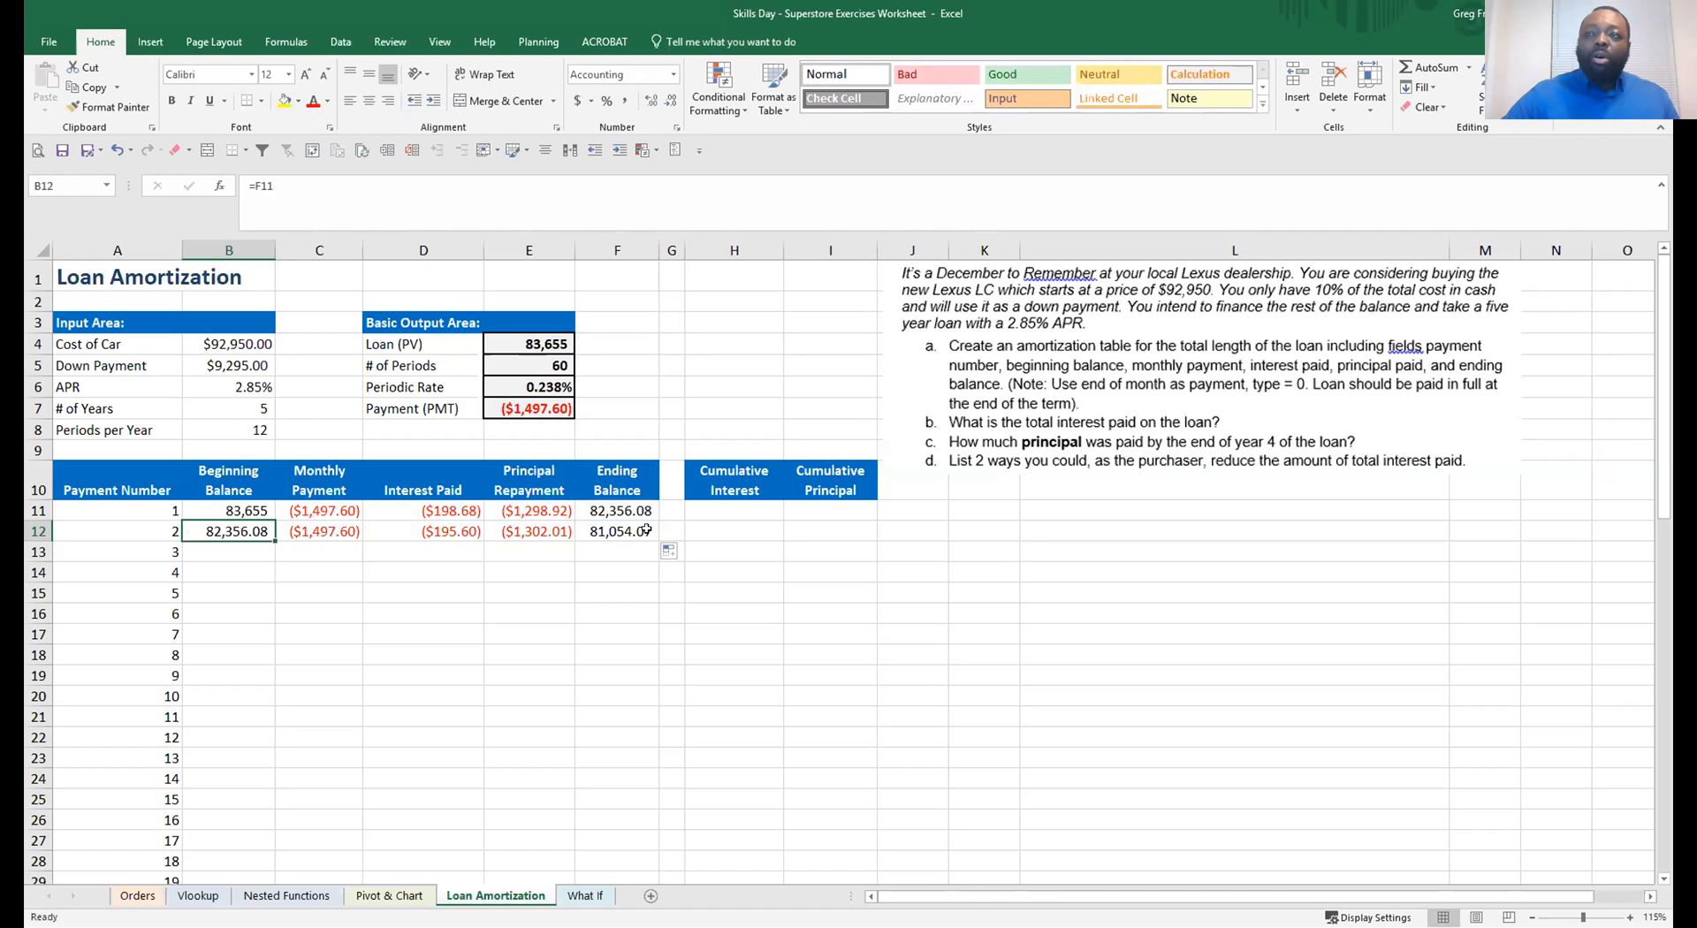
pyautogui.moveTo(238, 527); pyautogui.dragTo(644, 530)
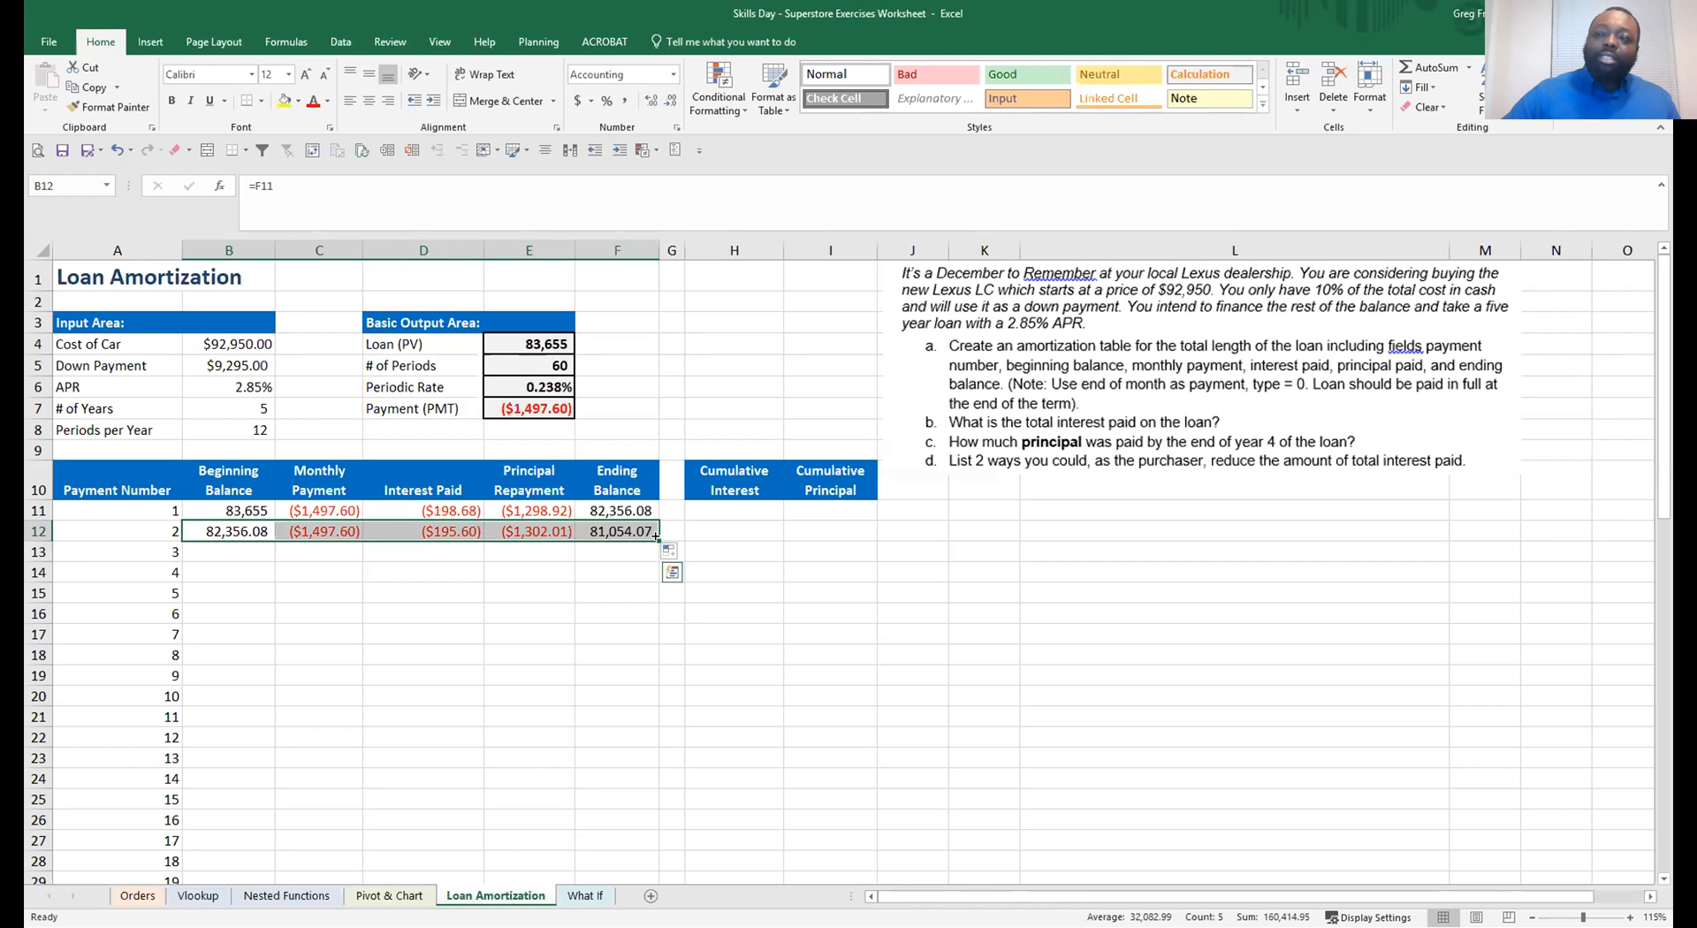
pyautogui.doubleClick(655, 536)
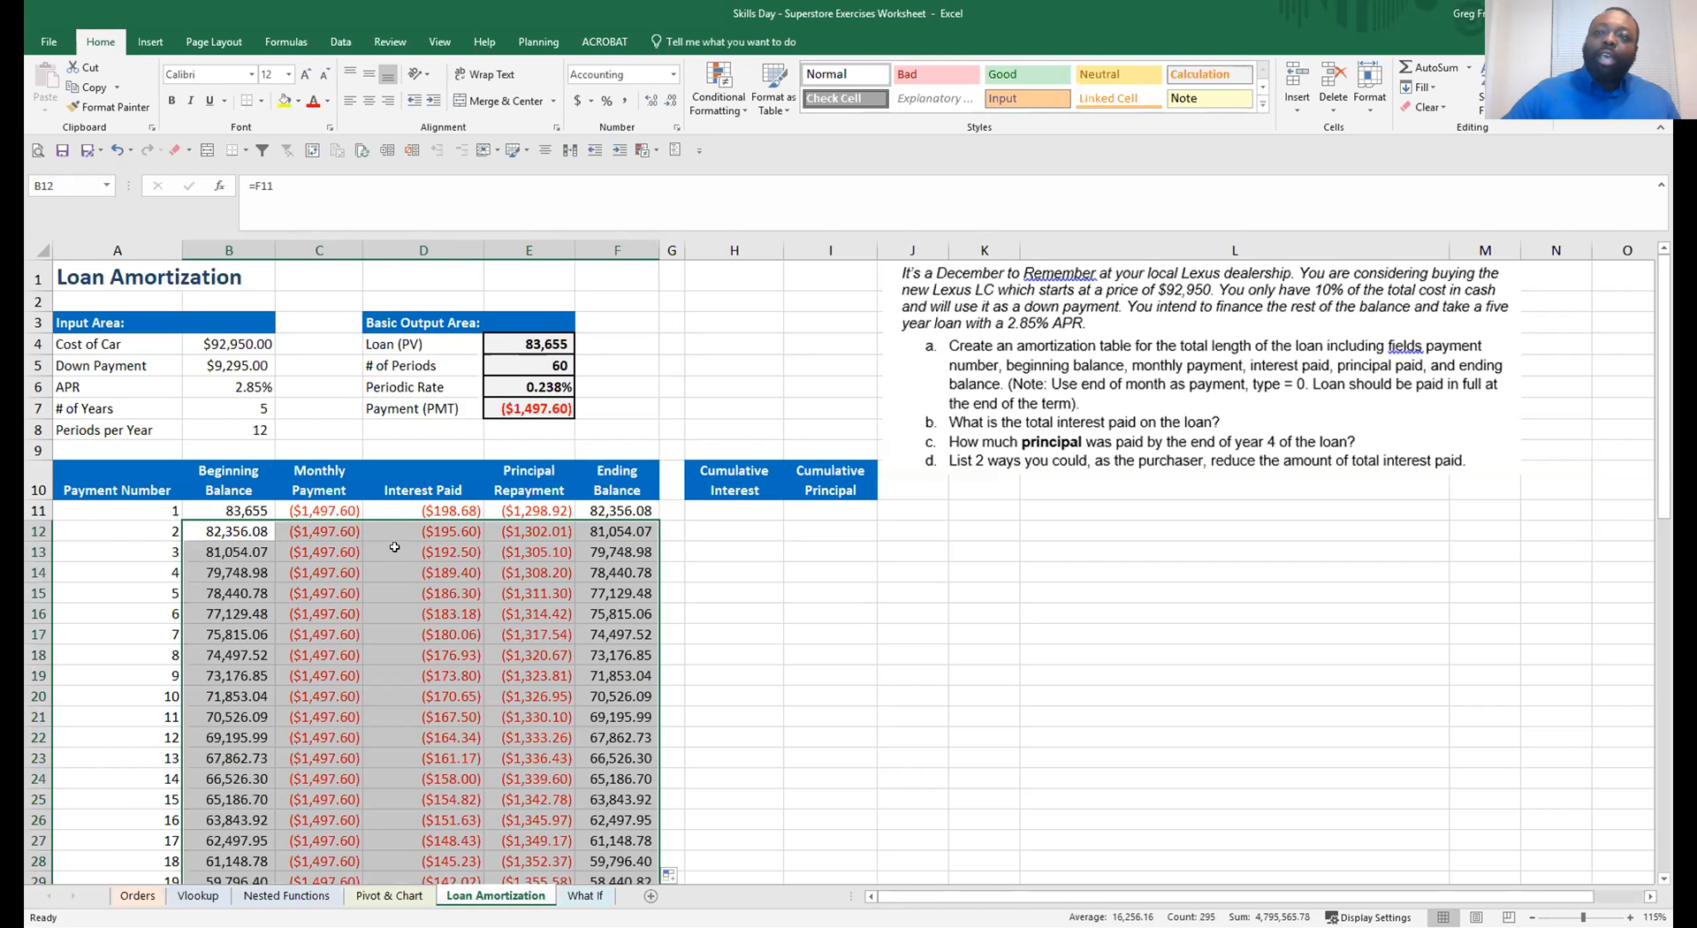
# Examine how the Interest Paid amounts and their IPMT formulas change from the first payment through the later payments
pyautogui.scroll(-7, 502, 548)
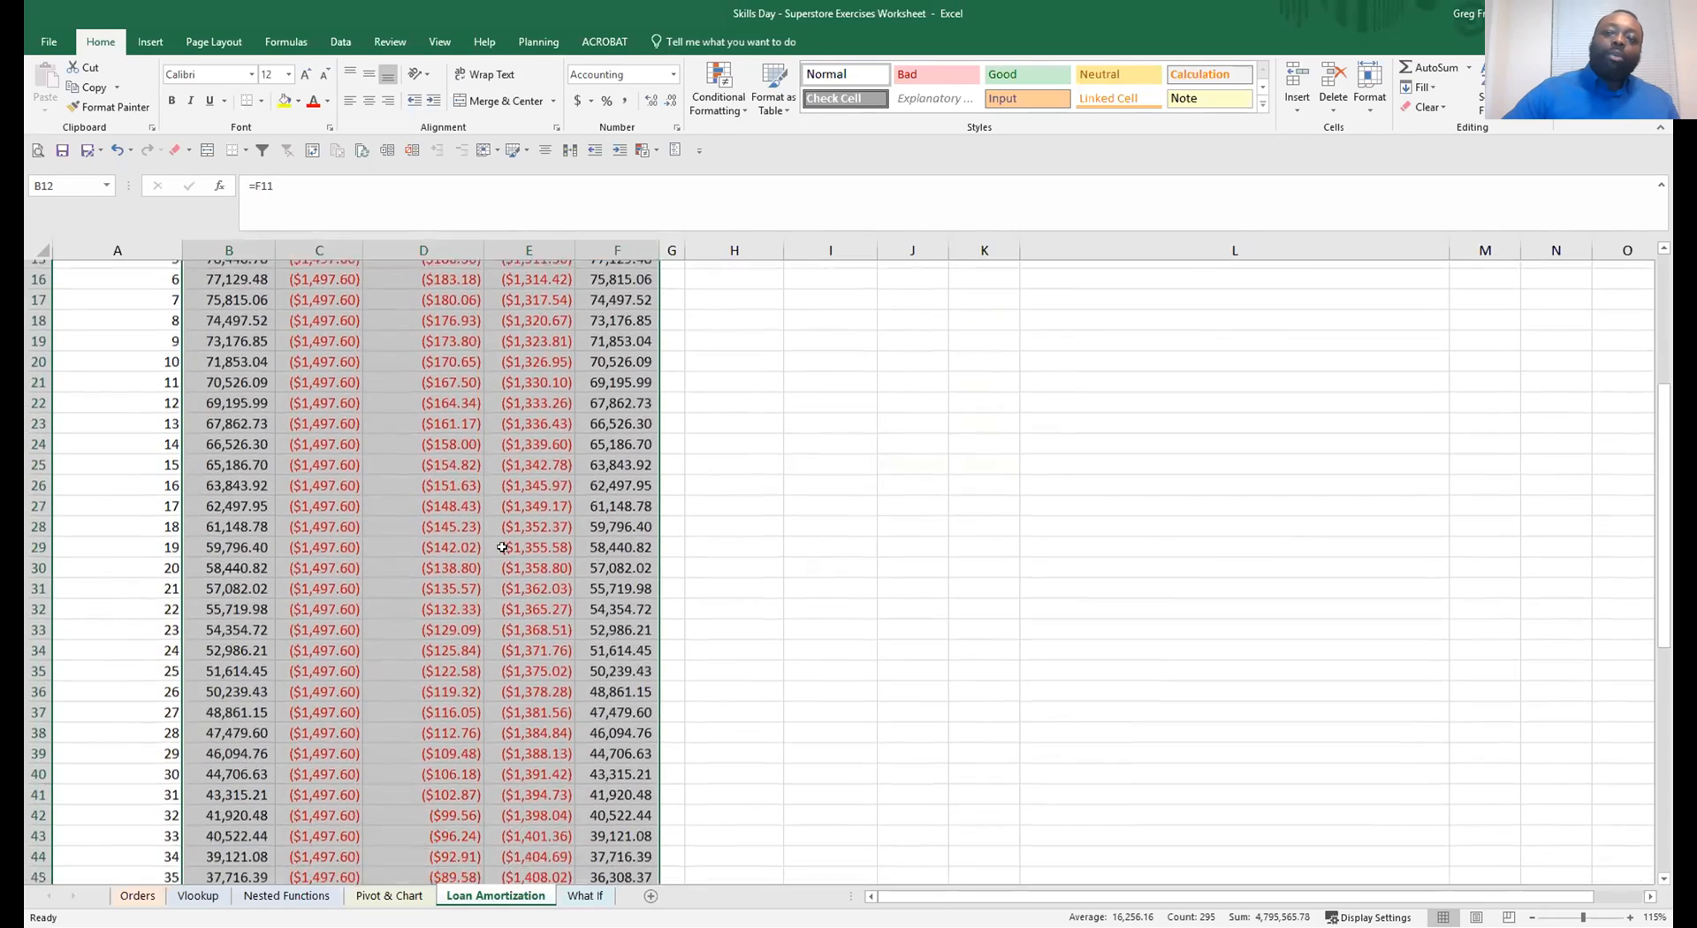
pyautogui.click(433, 433)
pyautogui.scroll(4, 432, 434)
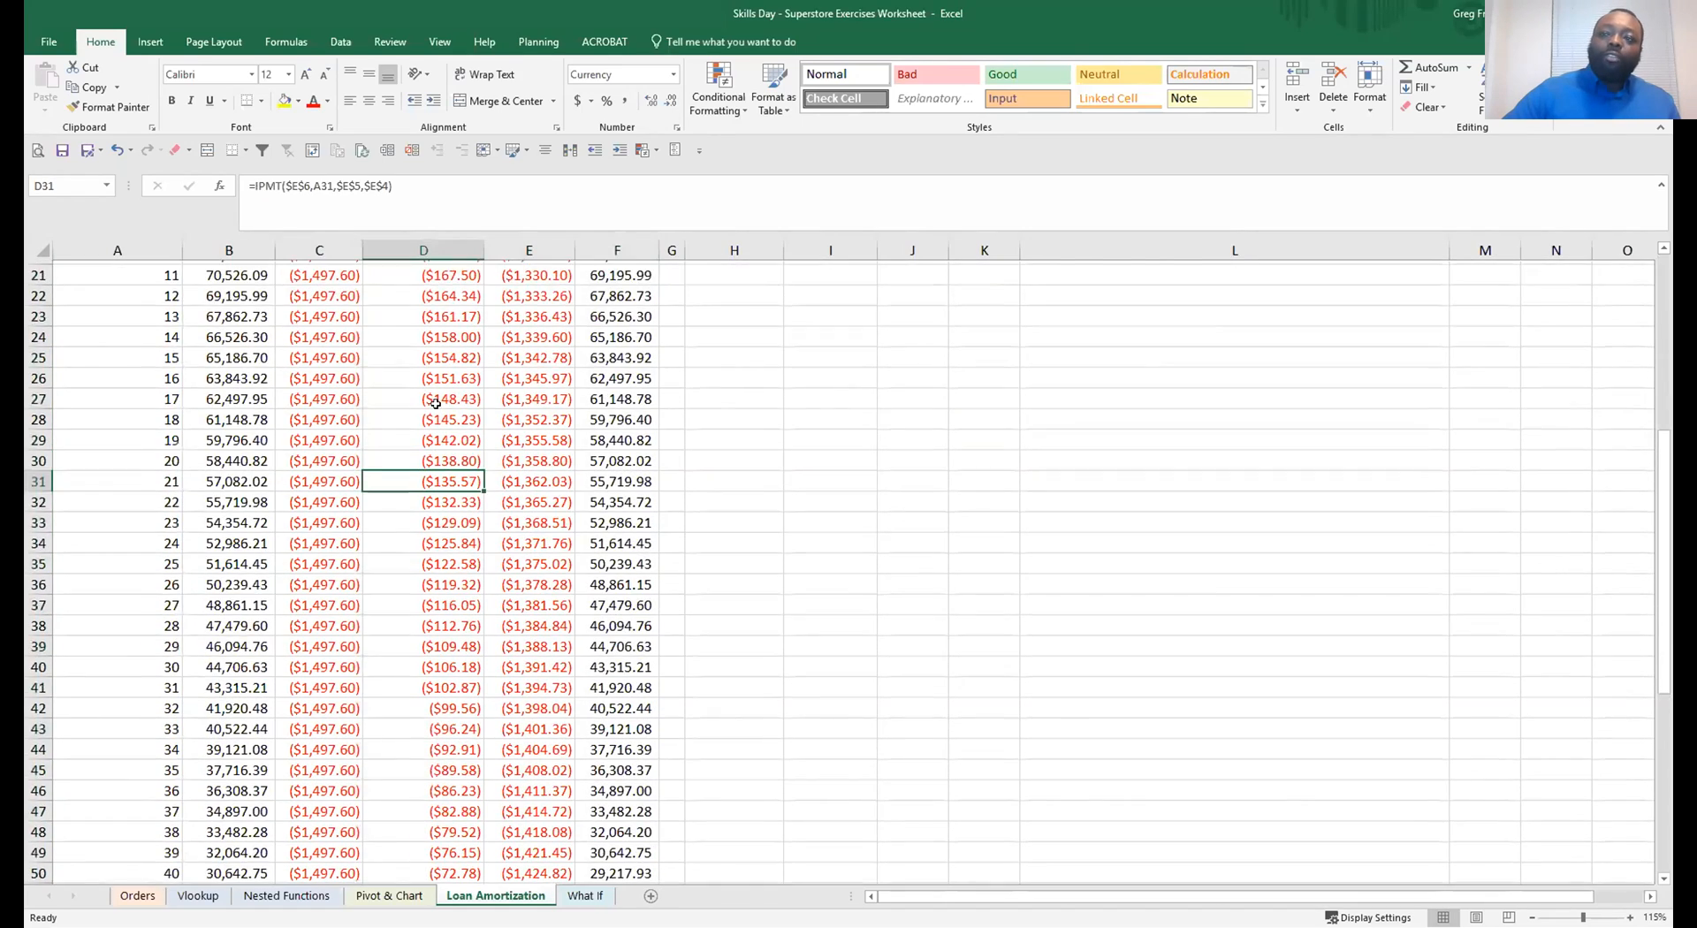
pyautogui.click(446, 435)
pyautogui.scroll(-1, 446, 446)
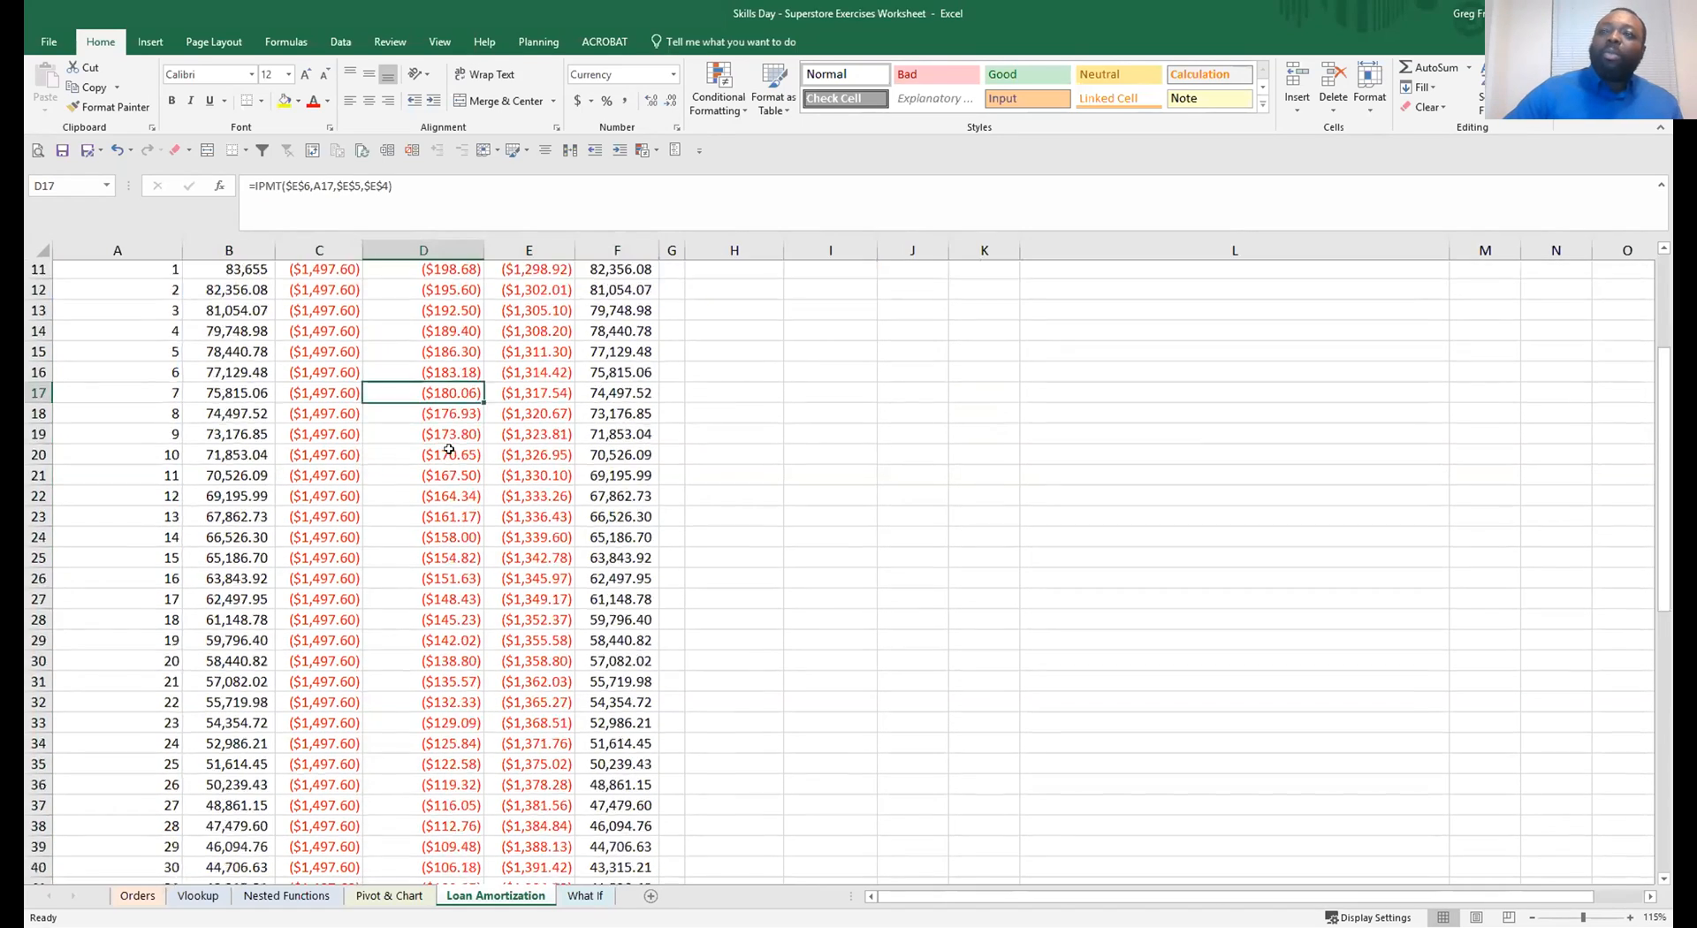
pyautogui.click(449, 464)
pyautogui.scroll(3, 437, 433)
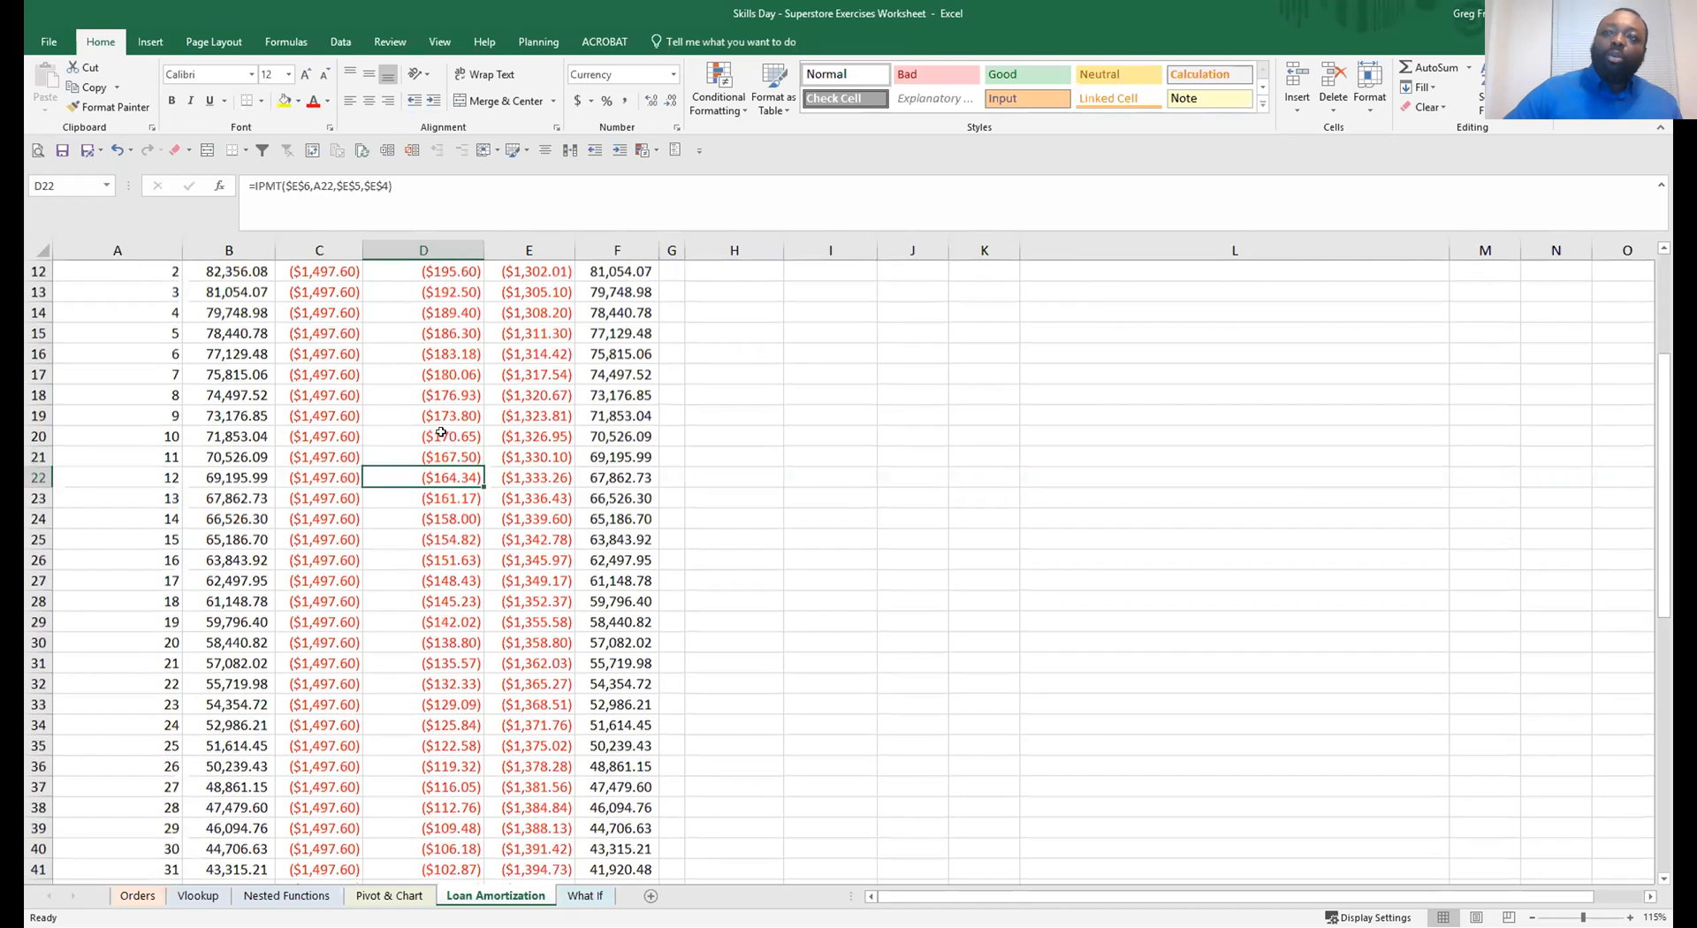
pyautogui.click(450, 439)
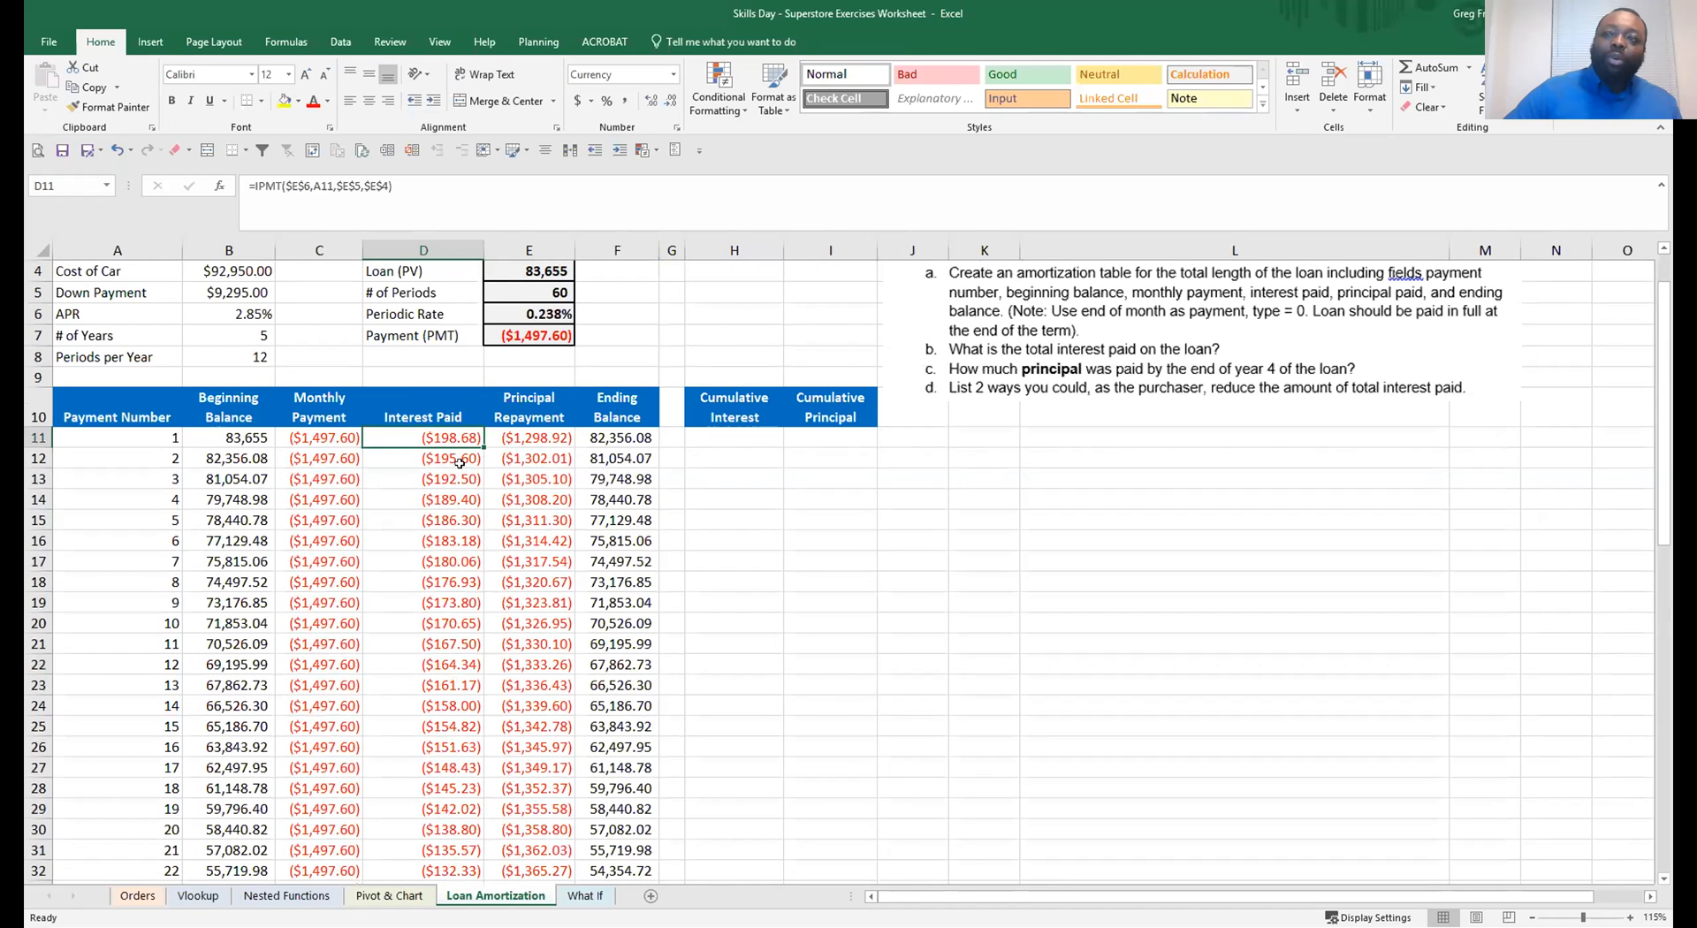
pyautogui.click(447, 670)
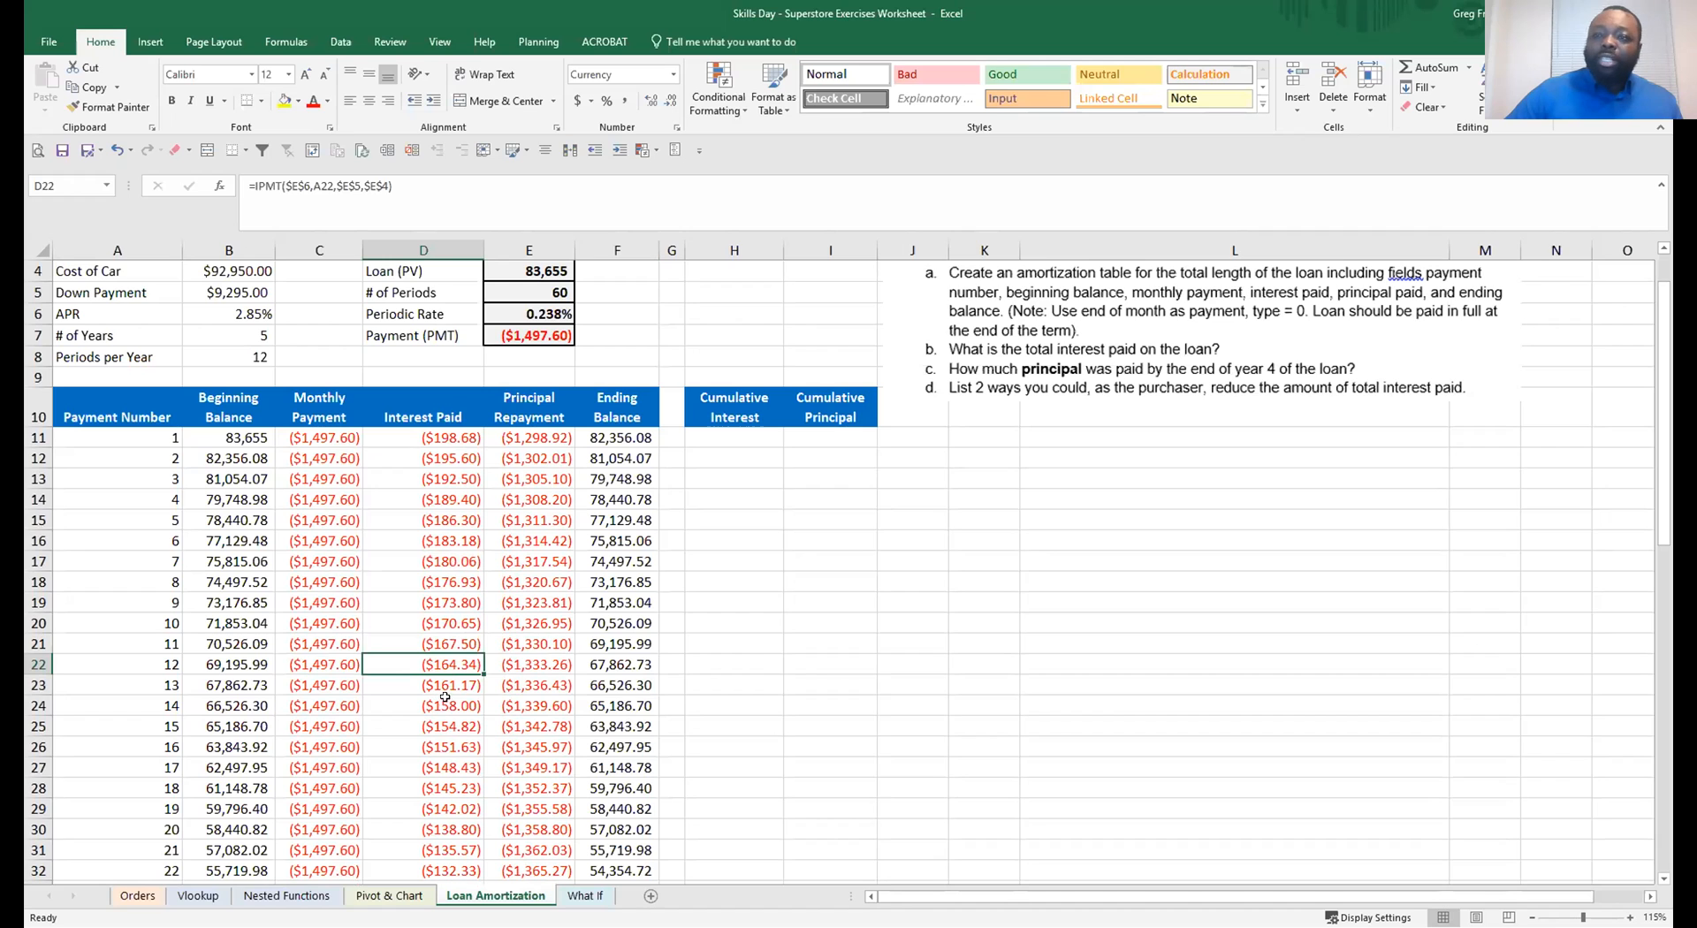
pyautogui.scroll(-4, 446, 724)
pyautogui.click(460, 765)
pyautogui.scroll(-6, 461, 765)
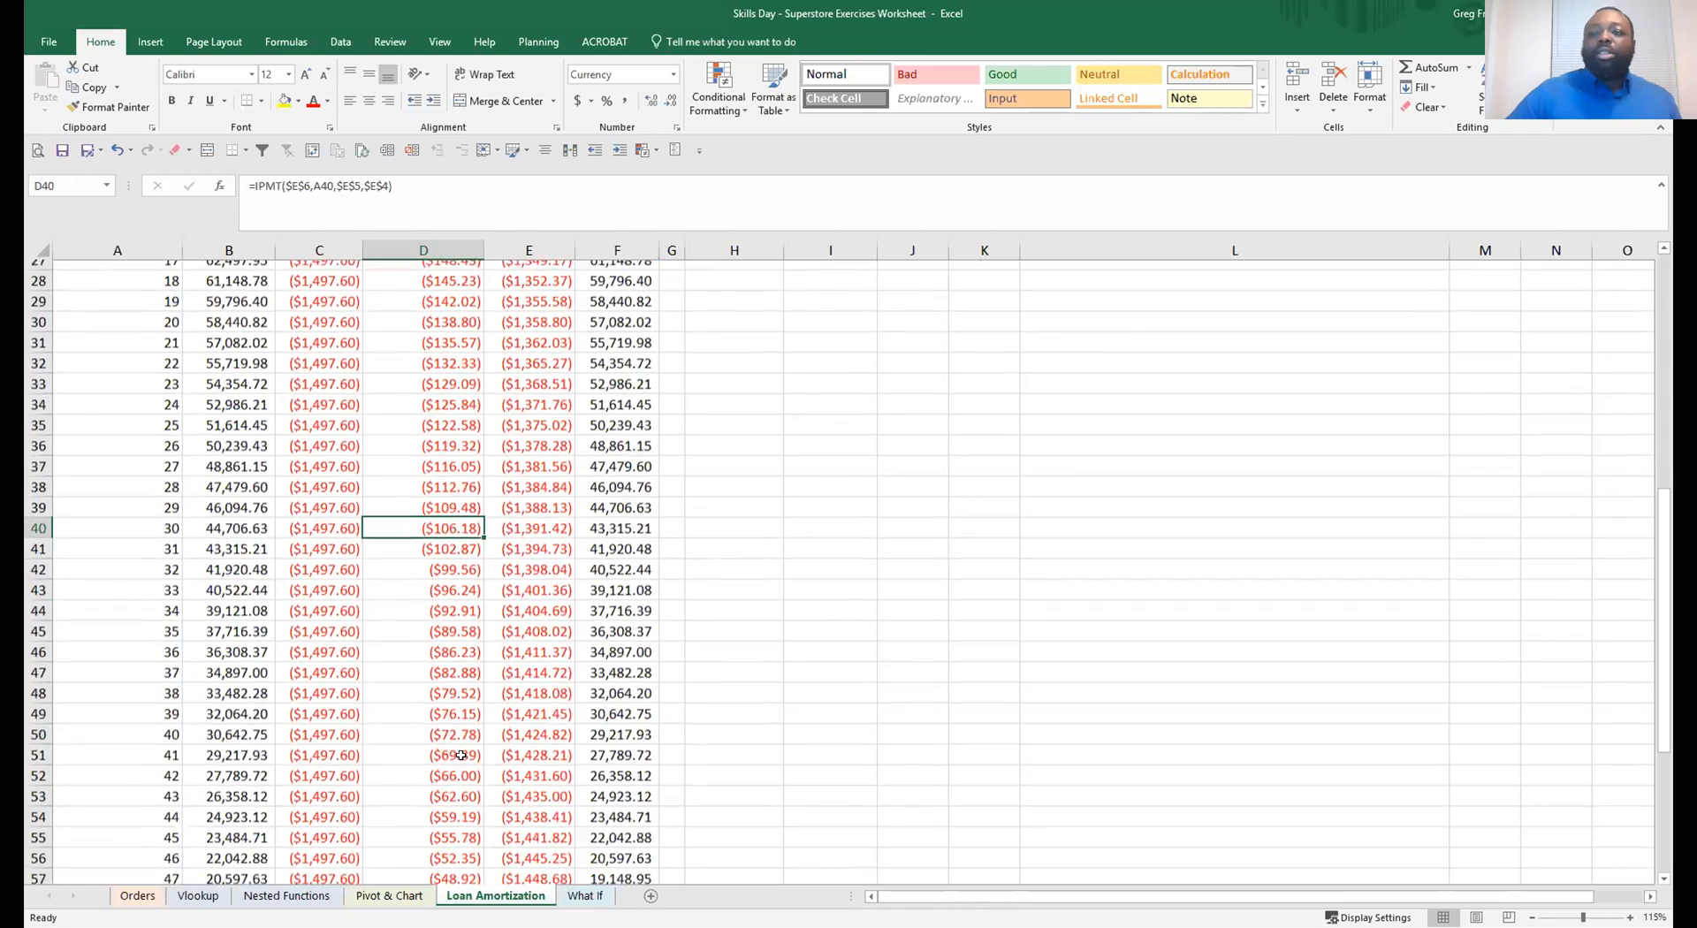
# Inspect the Interest Paid formula at payment 60, and the Monthly Payment and Principal Repayment formulas at payment 1
pyautogui.scroll(-4, 460, 756)
pyautogui.click(460, 765)
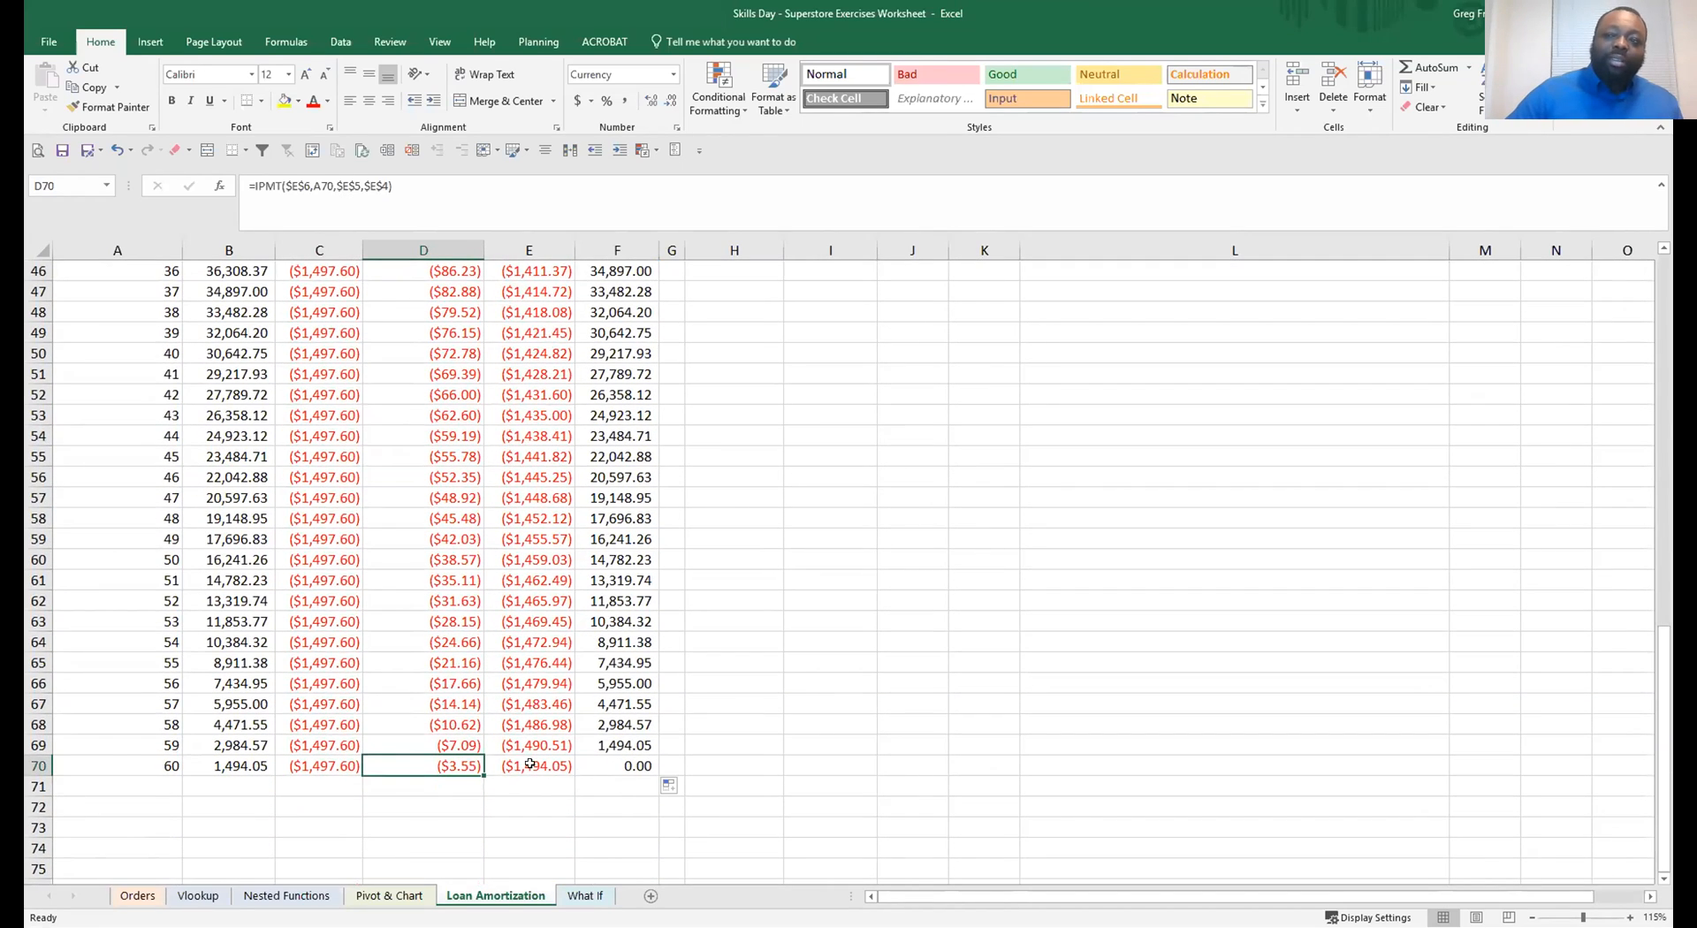
pyautogui.scroll(15, 530, 763)
pyautogui.click(552, 510)
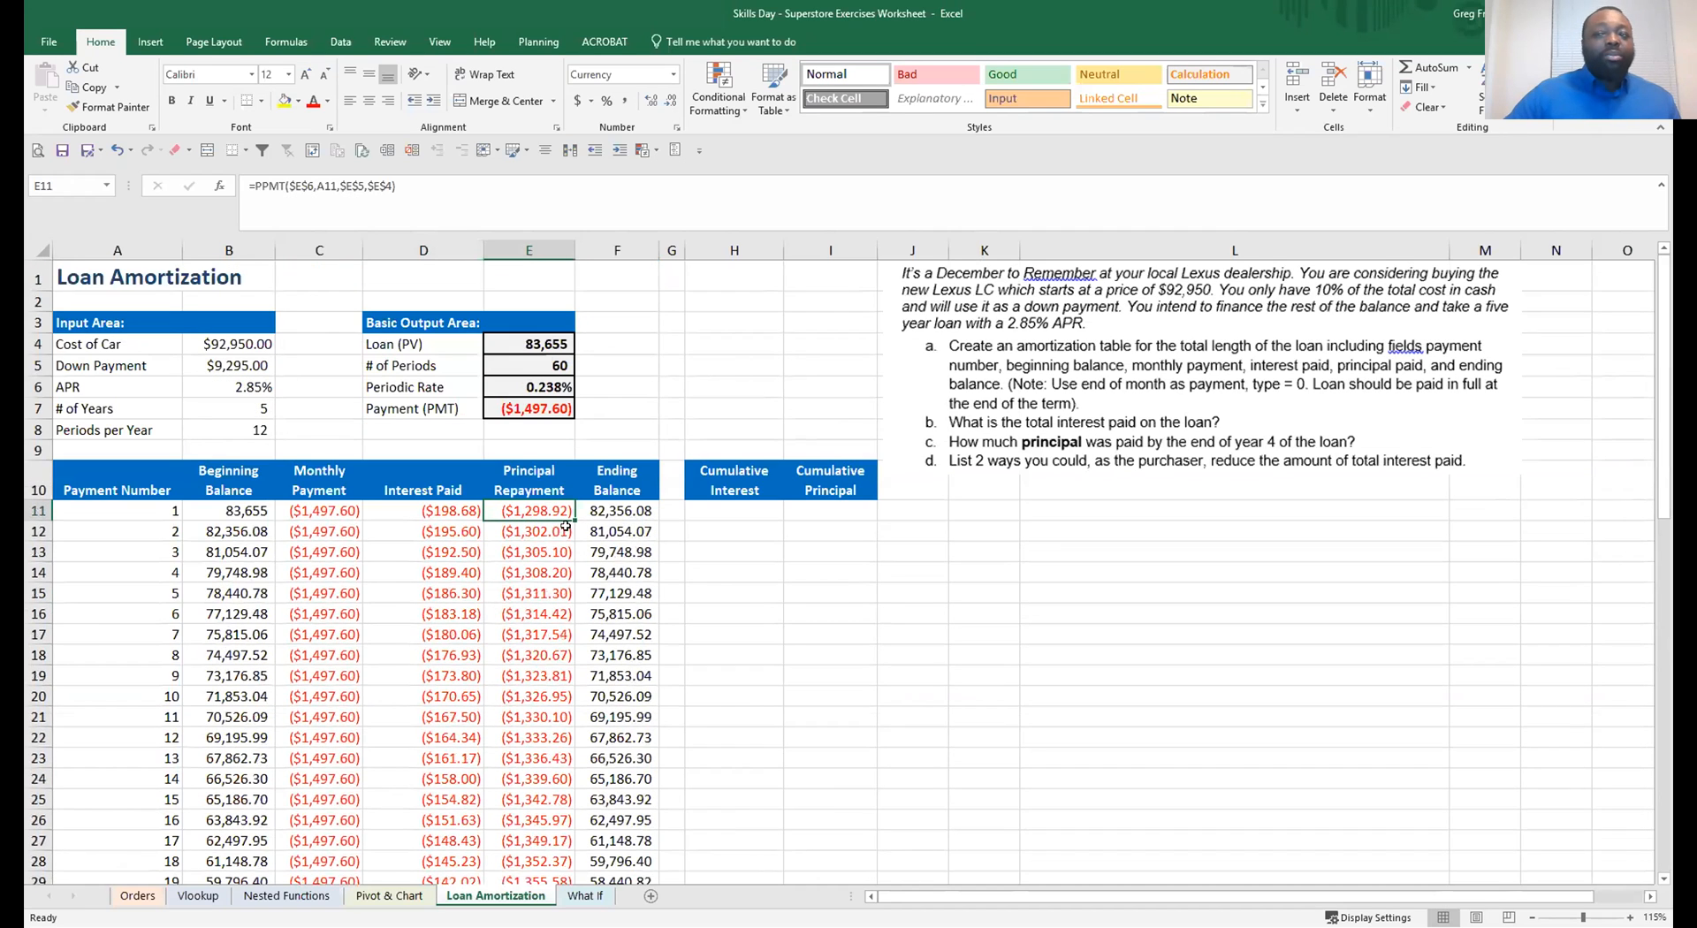
pyautogui.click(312, 493)
pyautogui.click(320, 510)
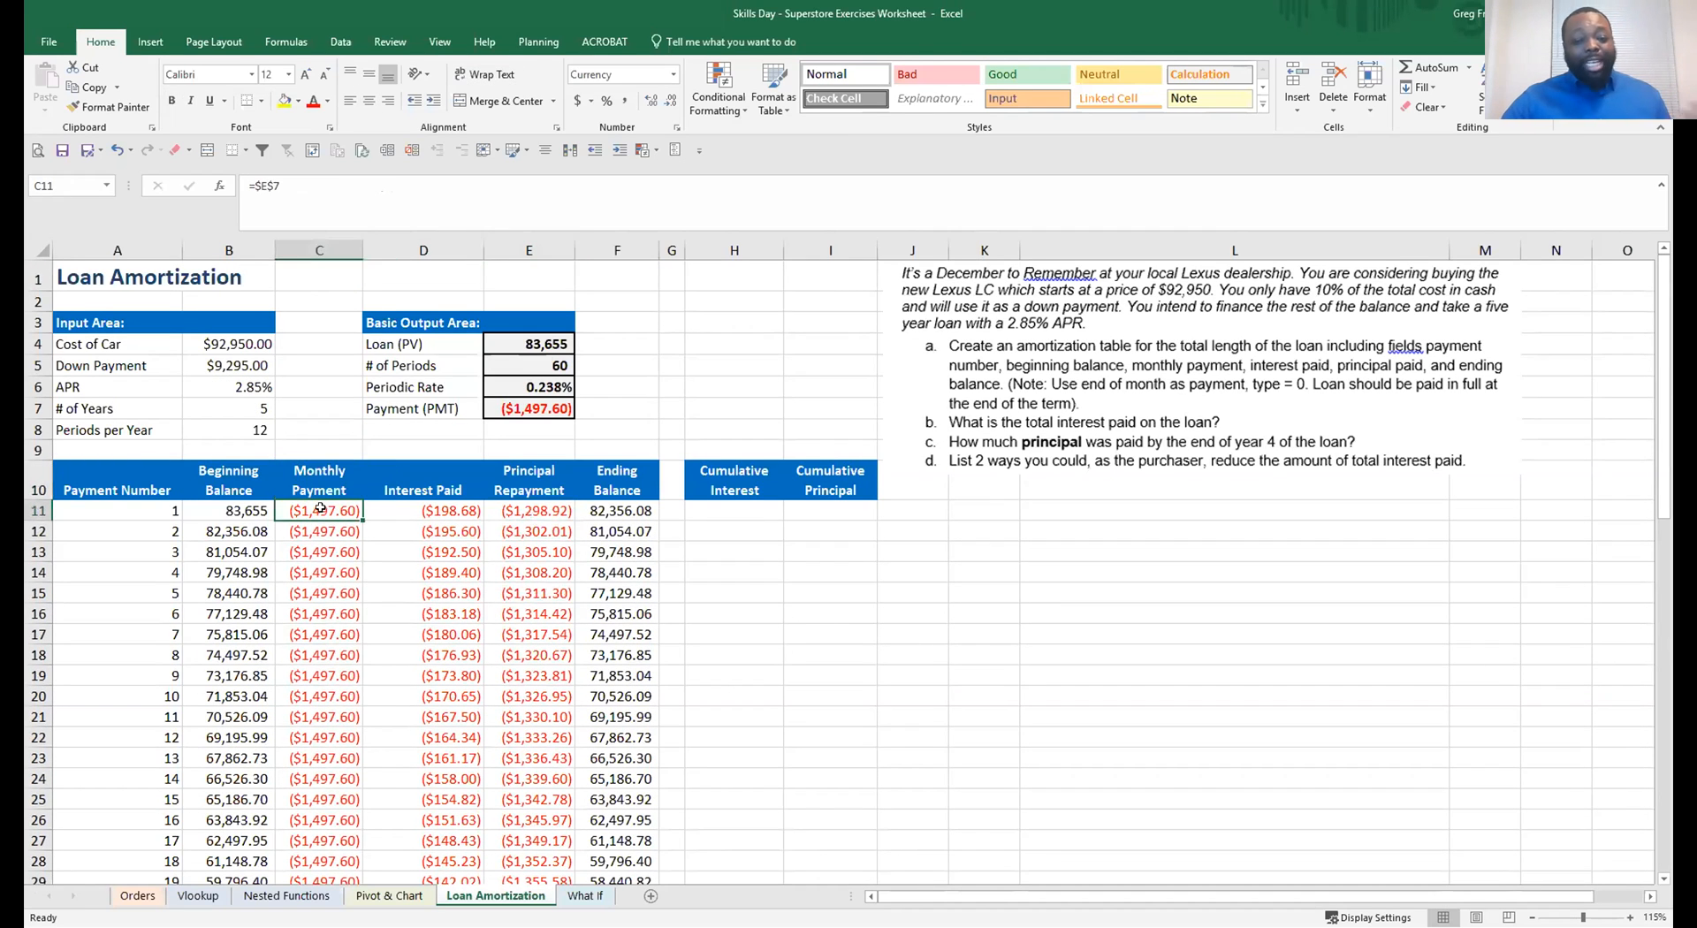
pyautogui.click(553, 514)
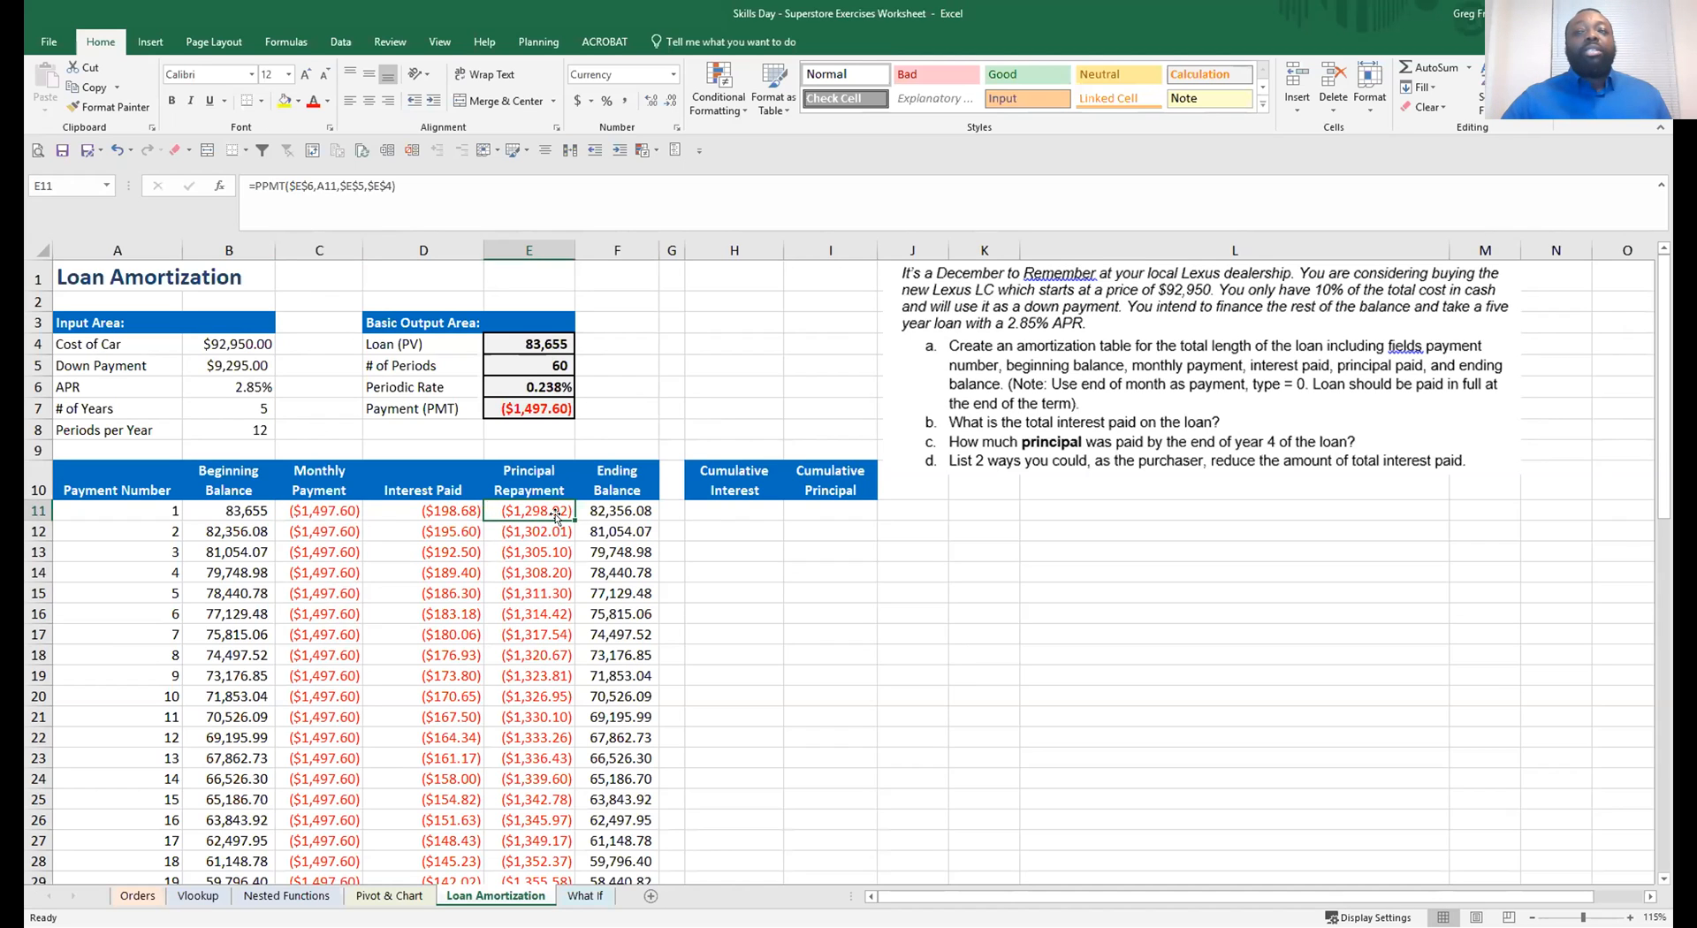
# Follow the Principal Repayment amounts from payment 1 down to payment 60 and compare the last one with its Interest Paid
pyautogui.scroll(-1, 557, 517)
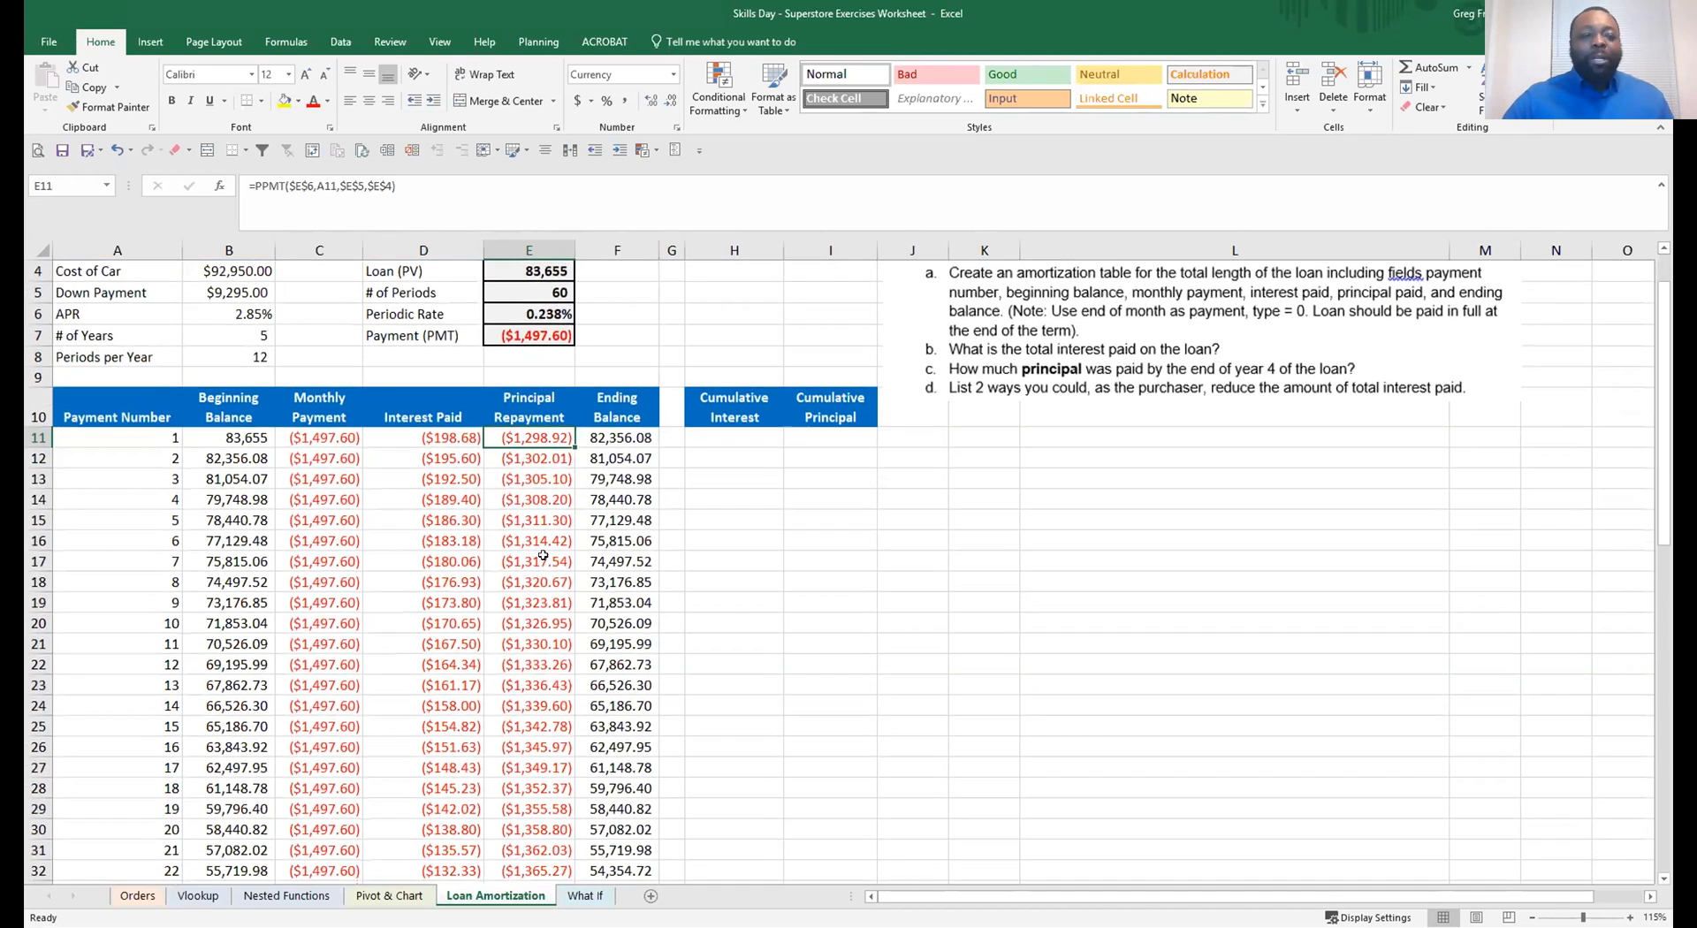
pyautogui.scroll(-2, 543, 555)
pyautogui.scroll(-2, 542, 555)
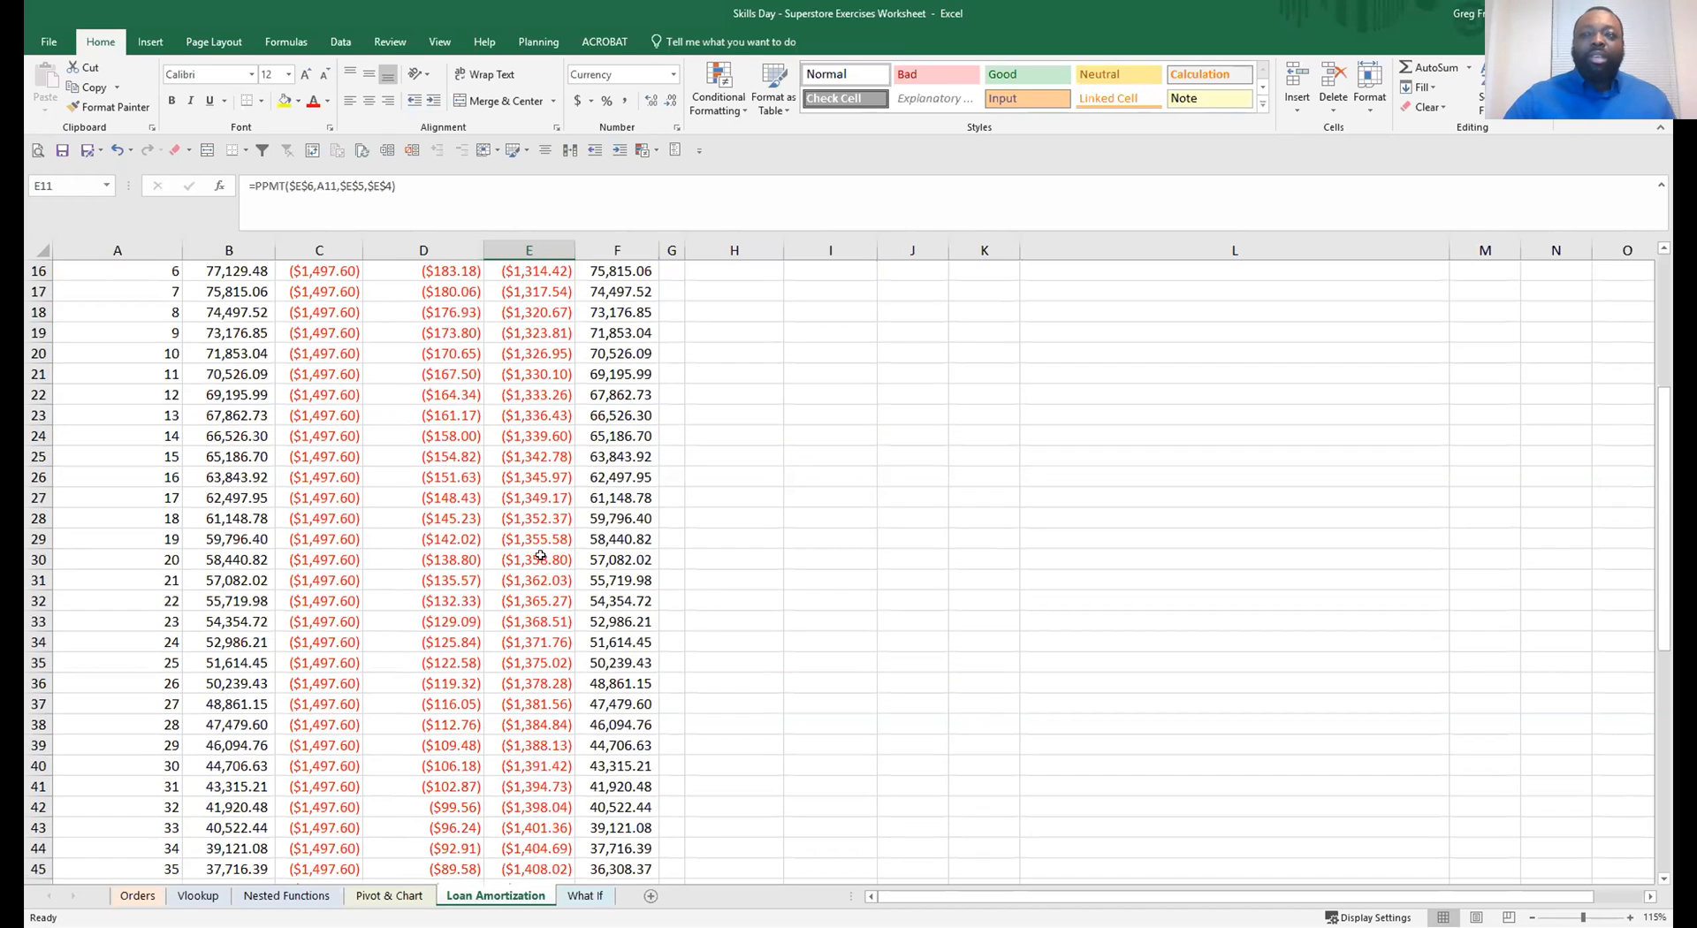
pyautogui.scroll(-2, 540, 555)
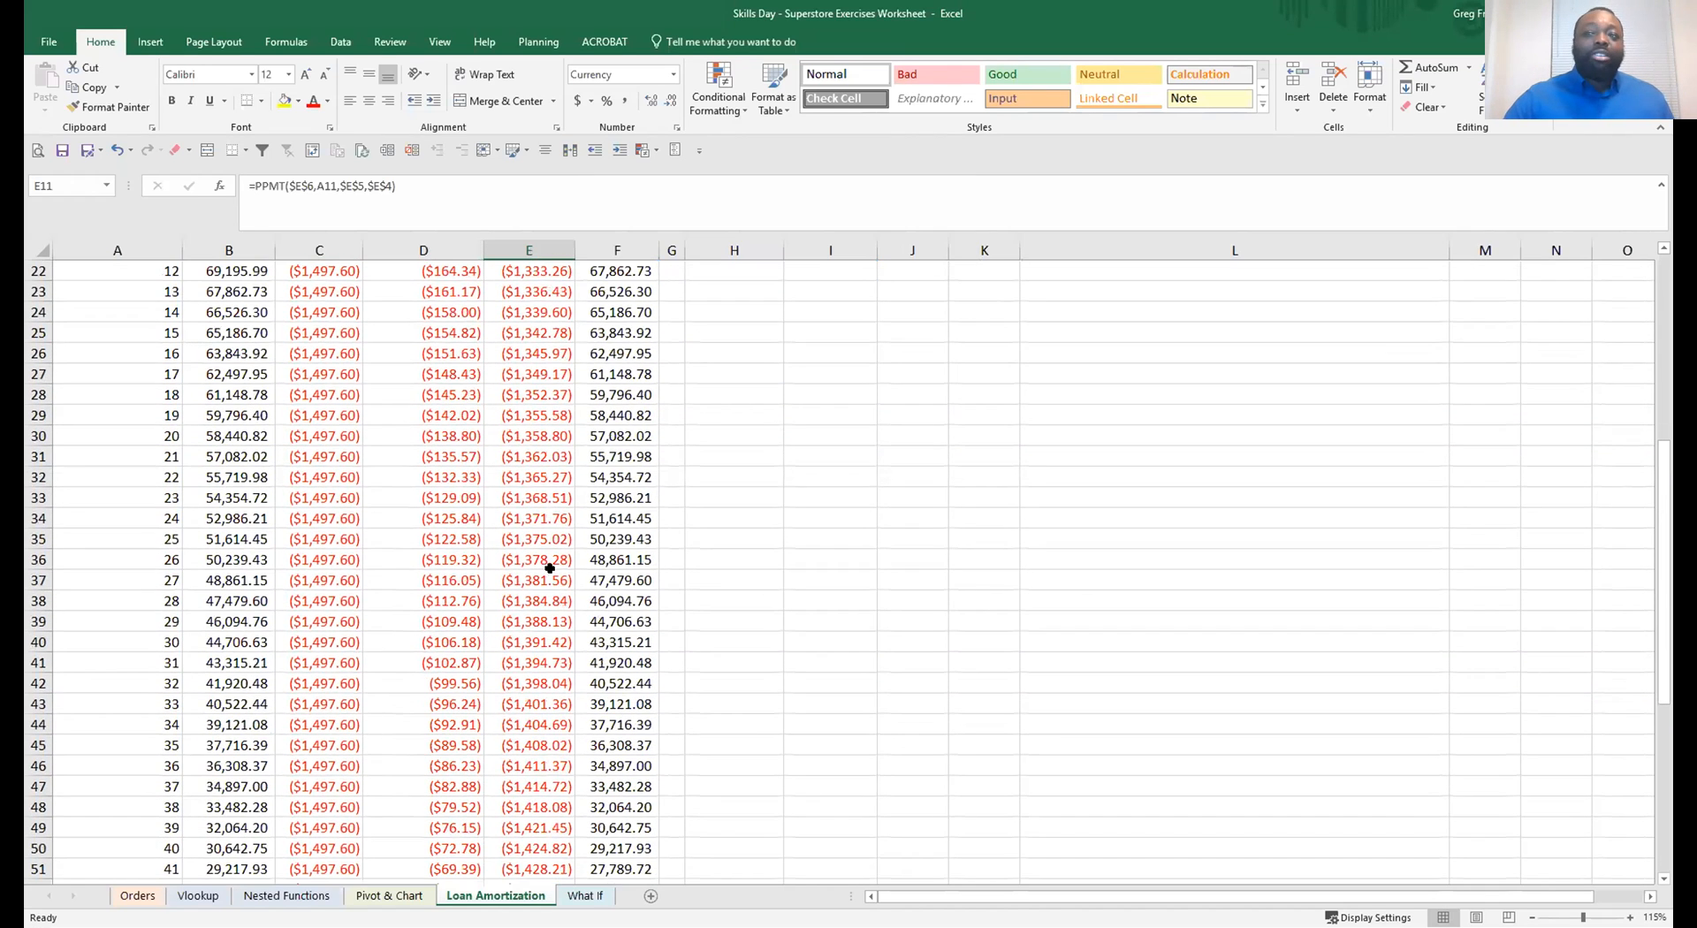
pyautogui.scroll(-9, 546, 575)
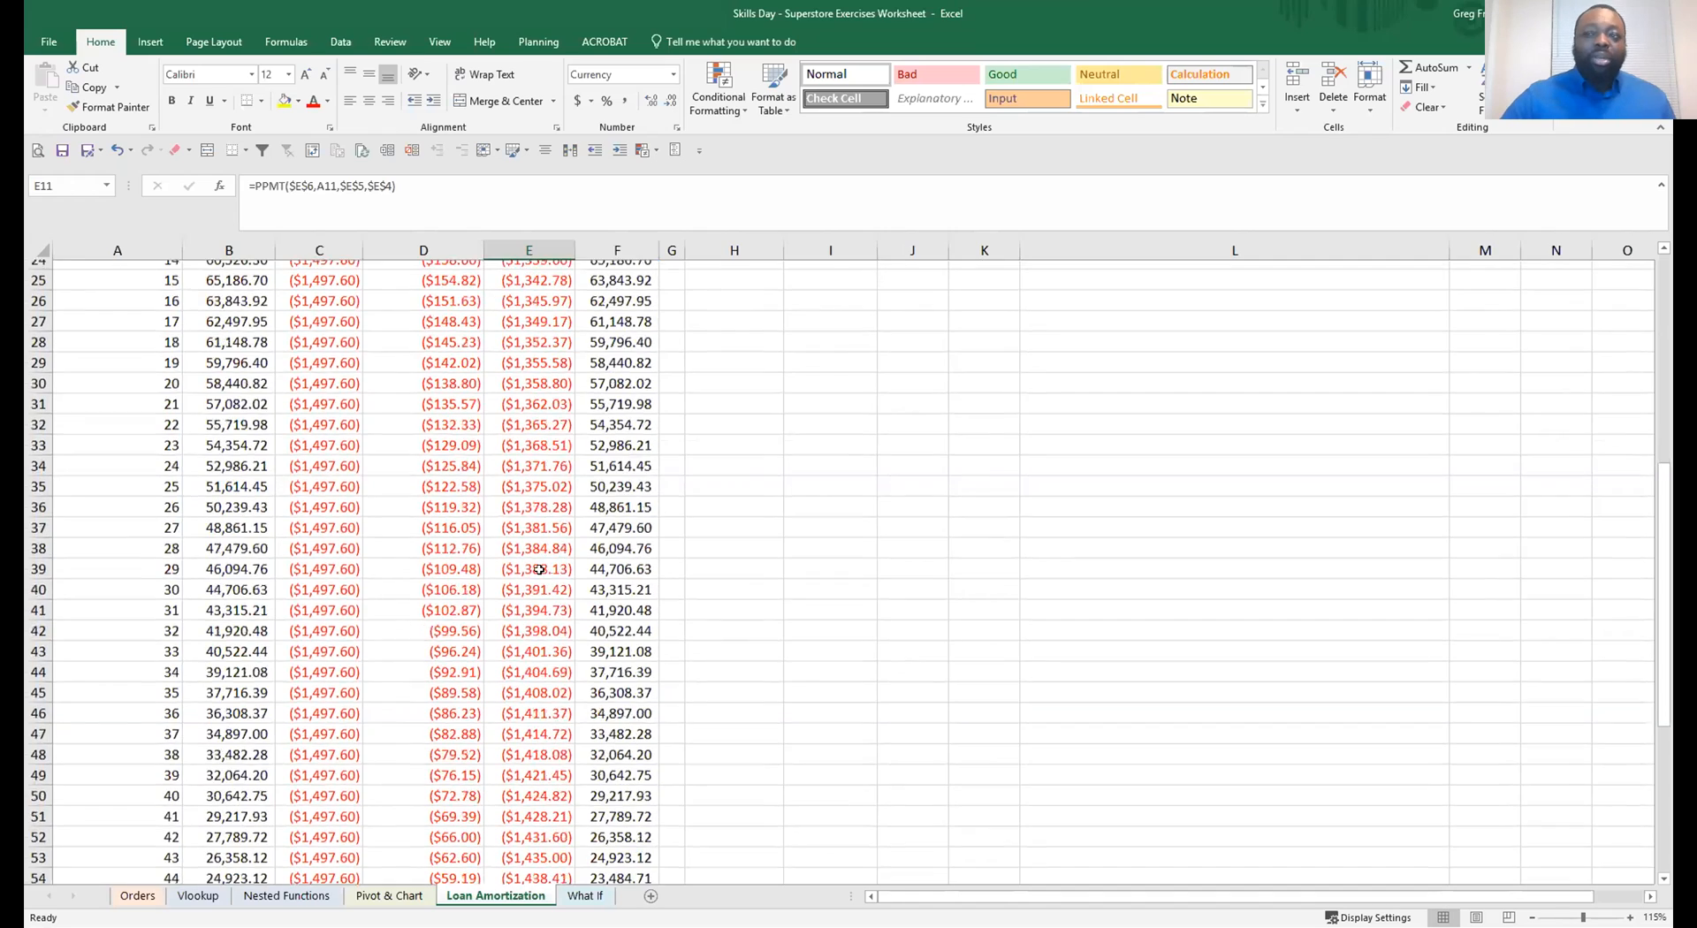
pyautogui.click(531, 705)
pyautogui.click(446, 707)
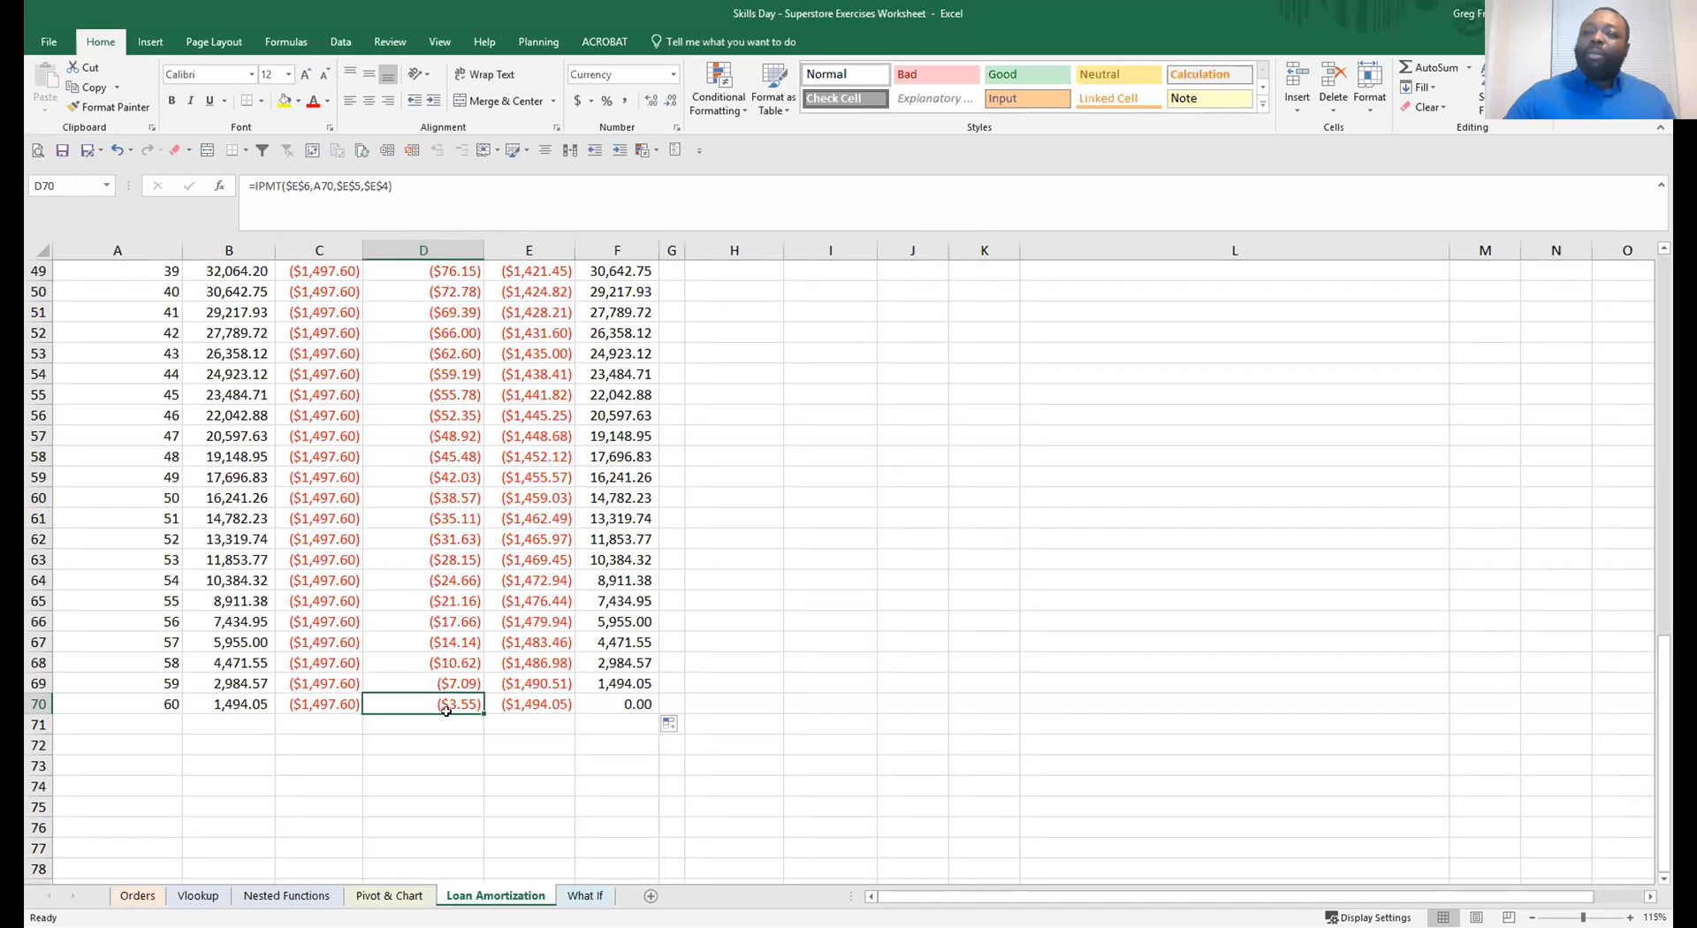
pyautogui.click(523, 708)
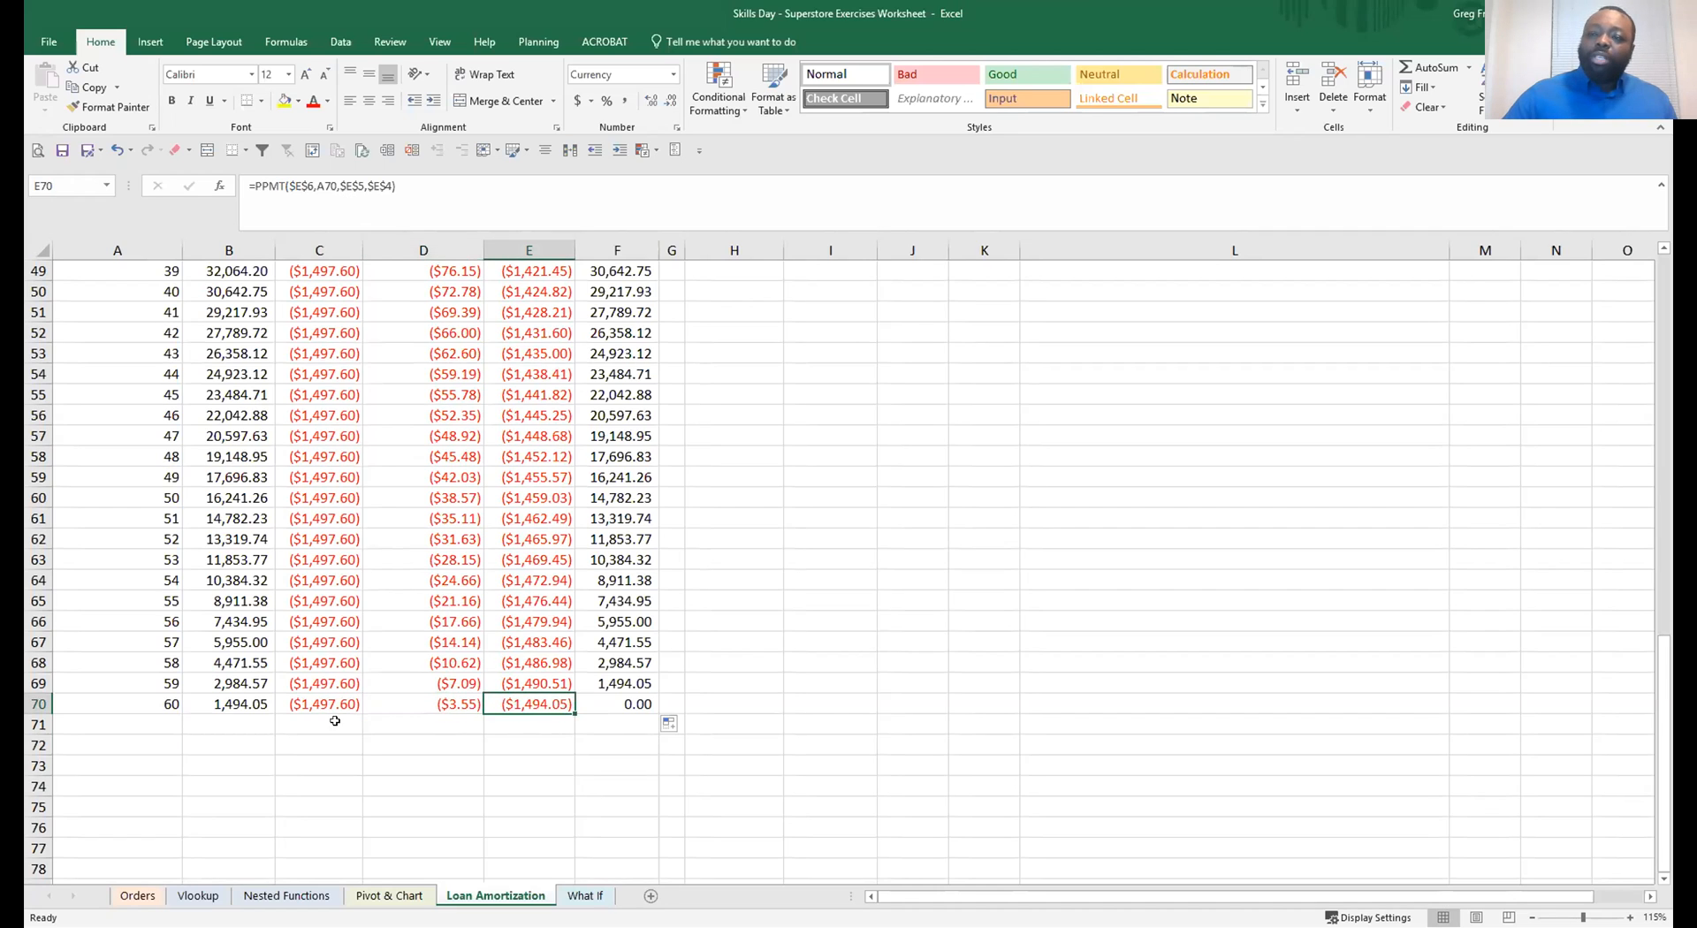
pyautogui.click(333, 712)
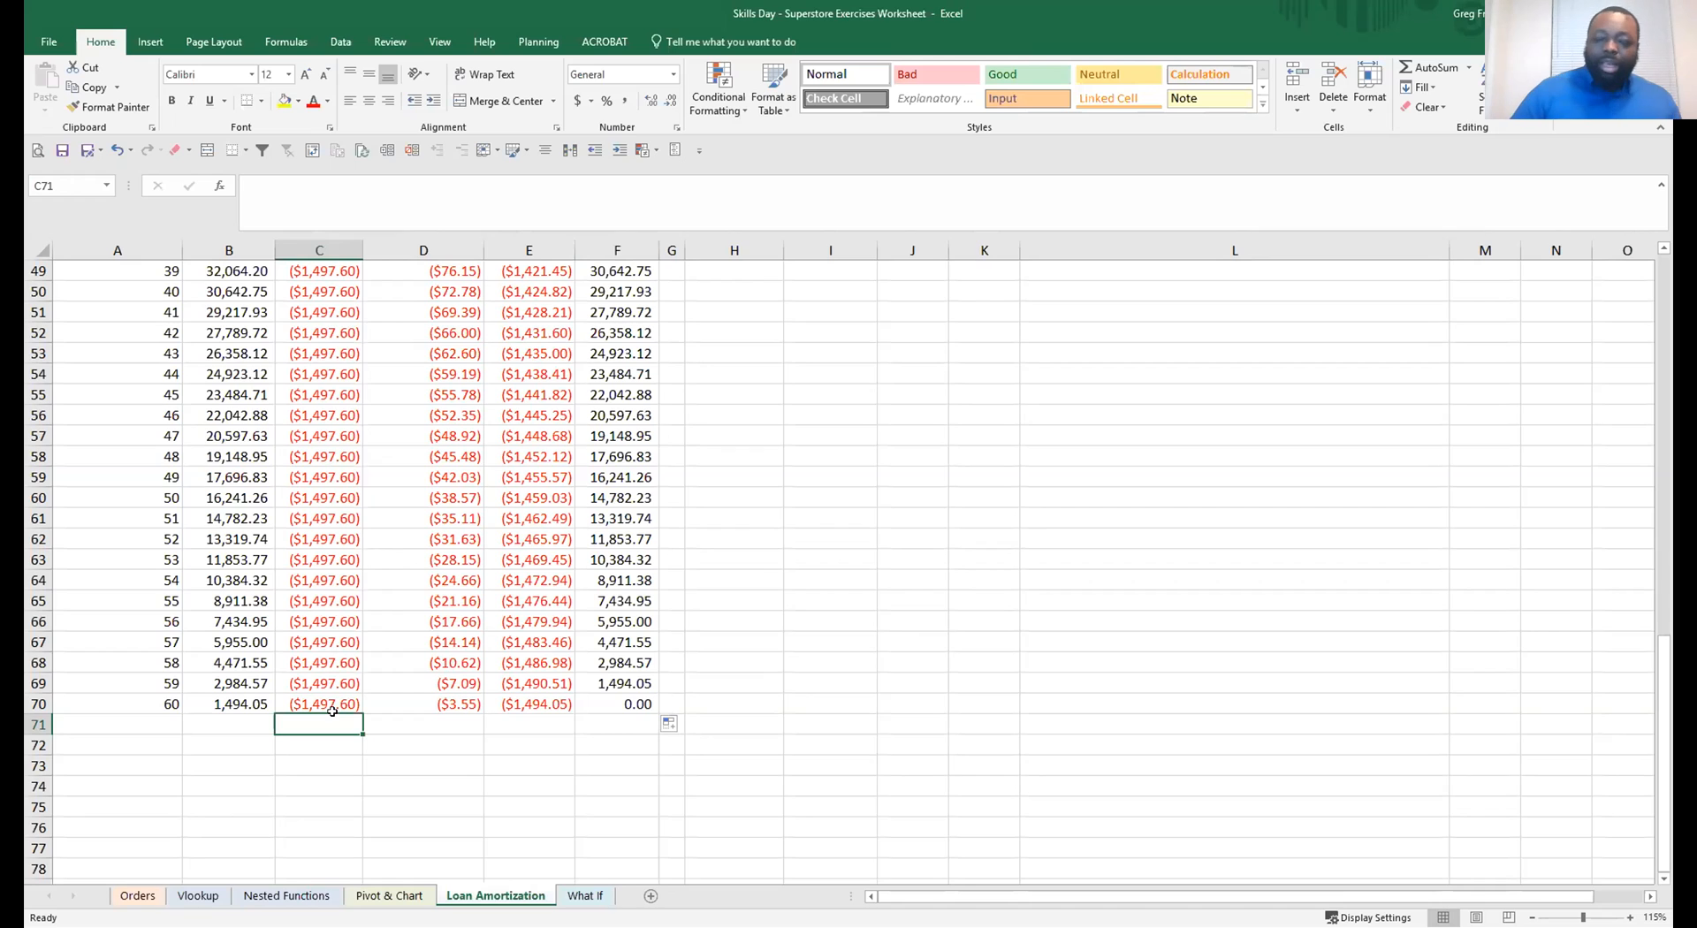
pyautogui.write('=')
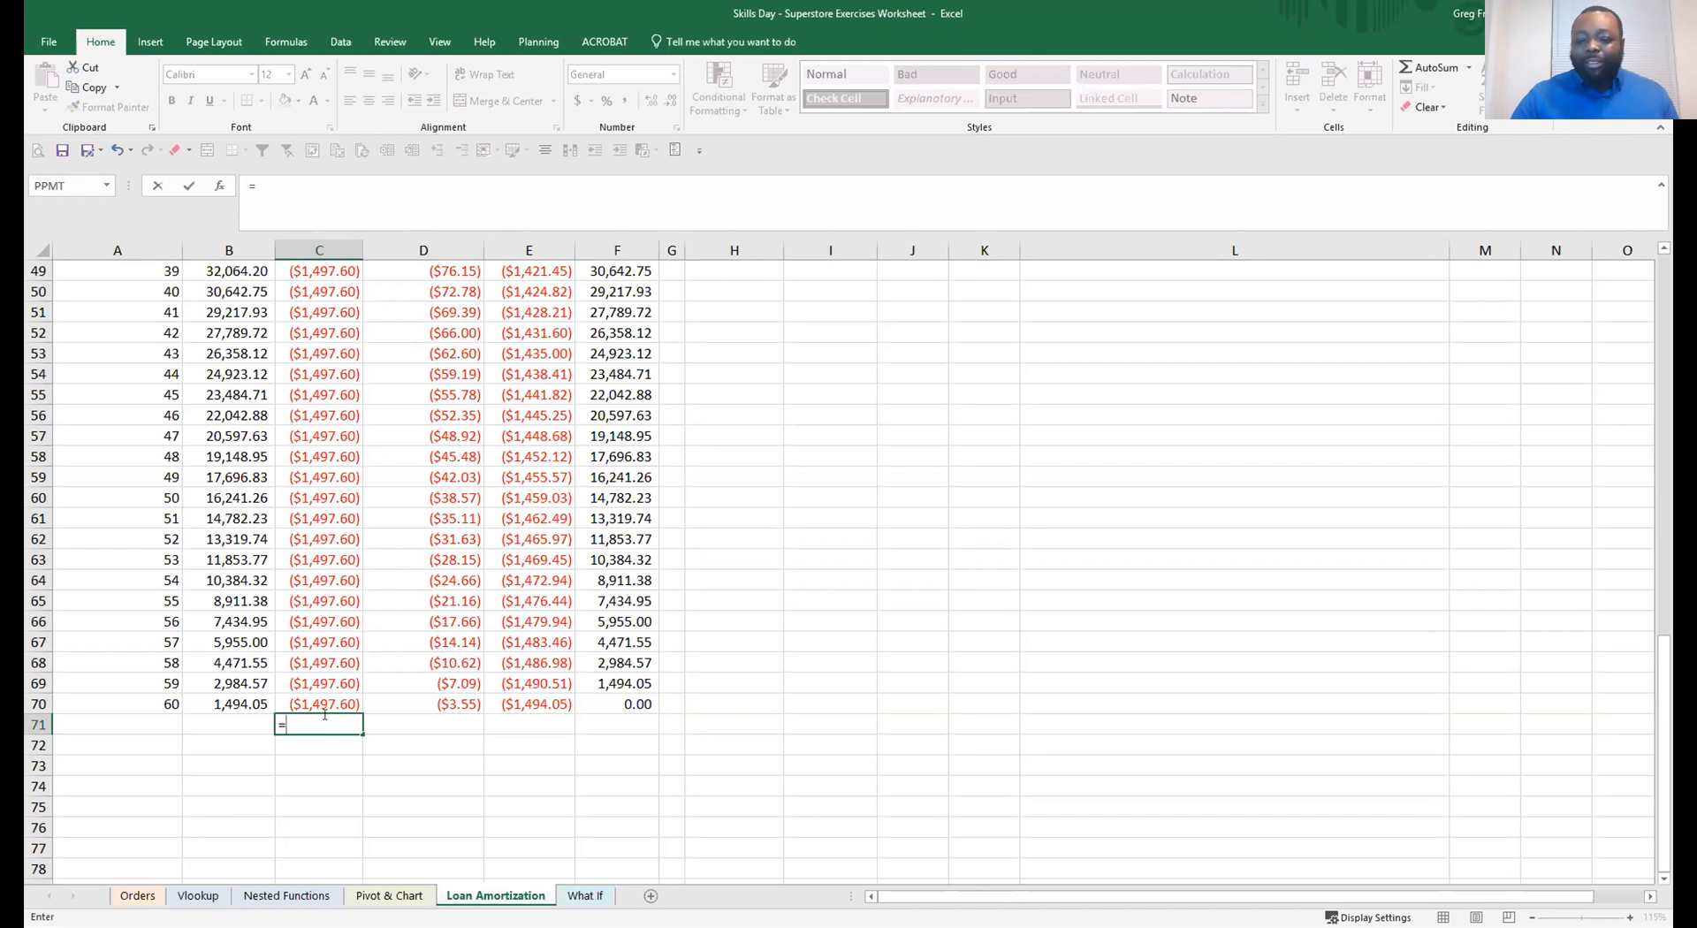
pyautogui.press('Escape')
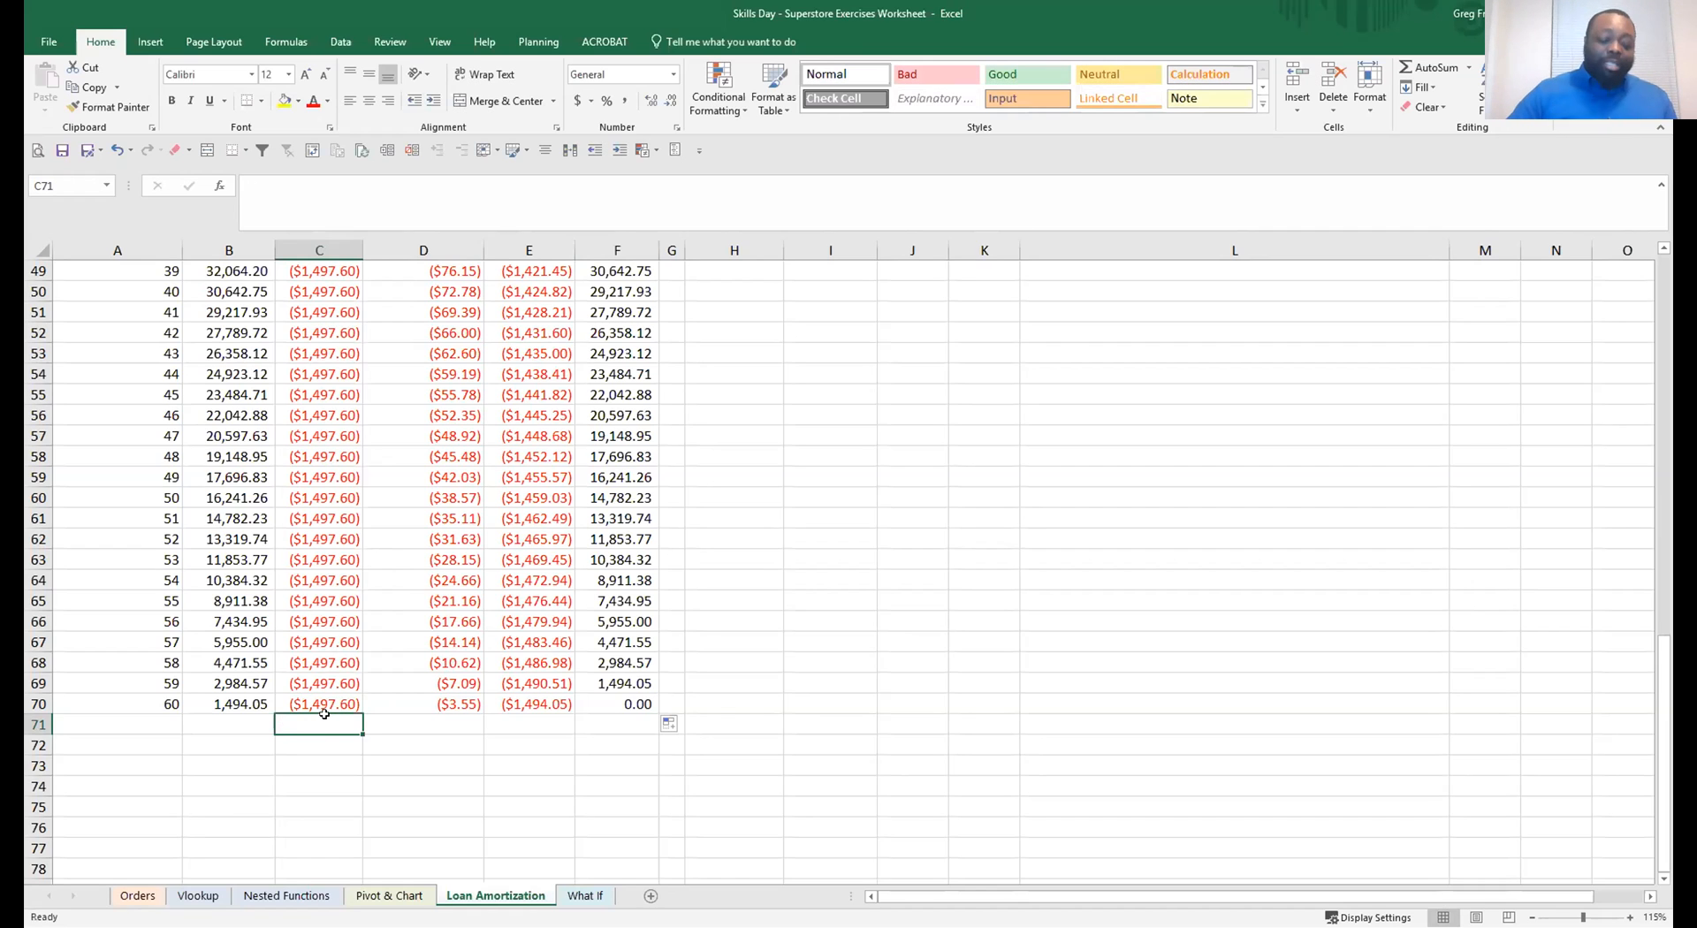
pyautogui.write('=')
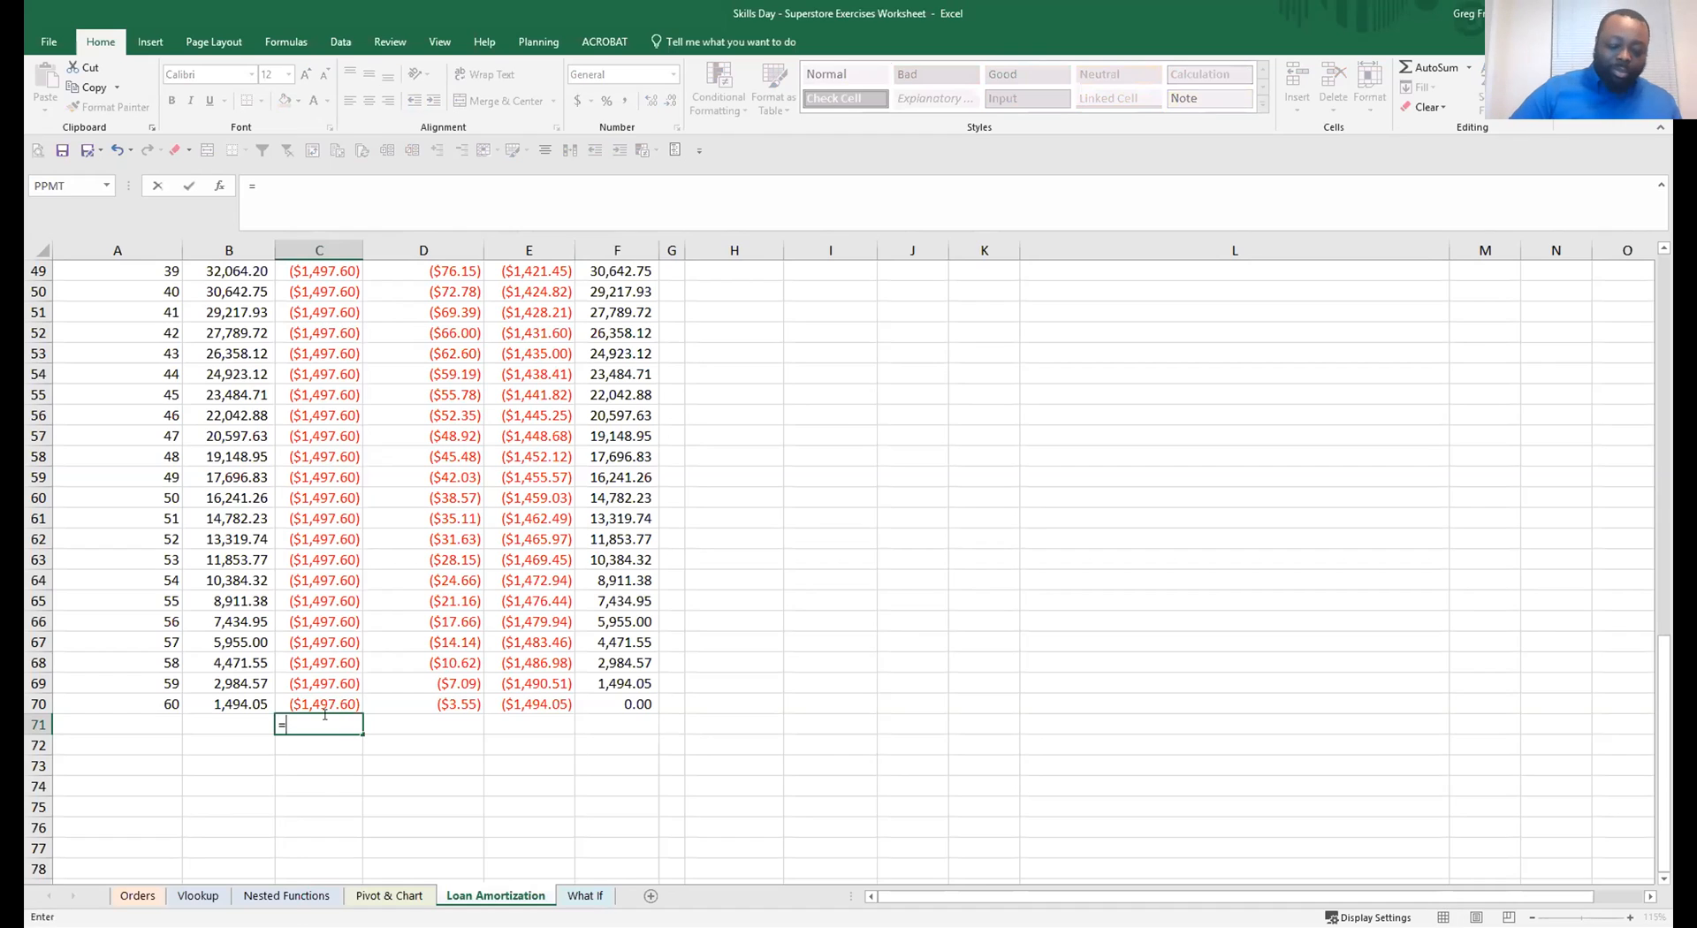
pyautogui.write('s')
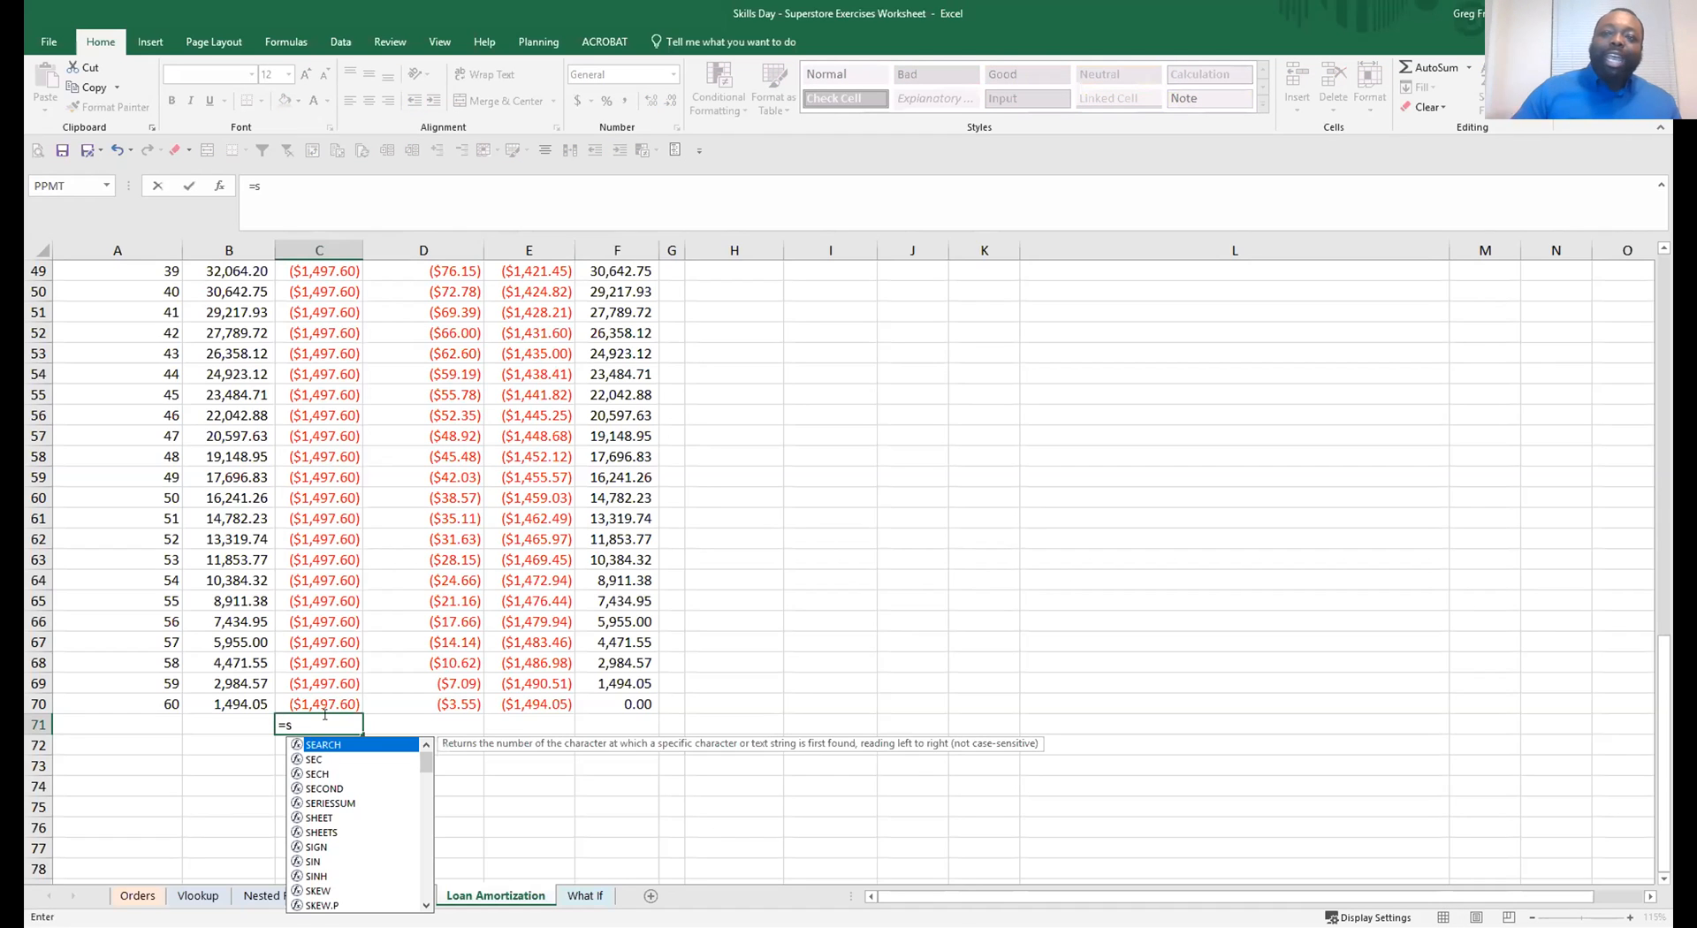
pyautogui.write('um(')
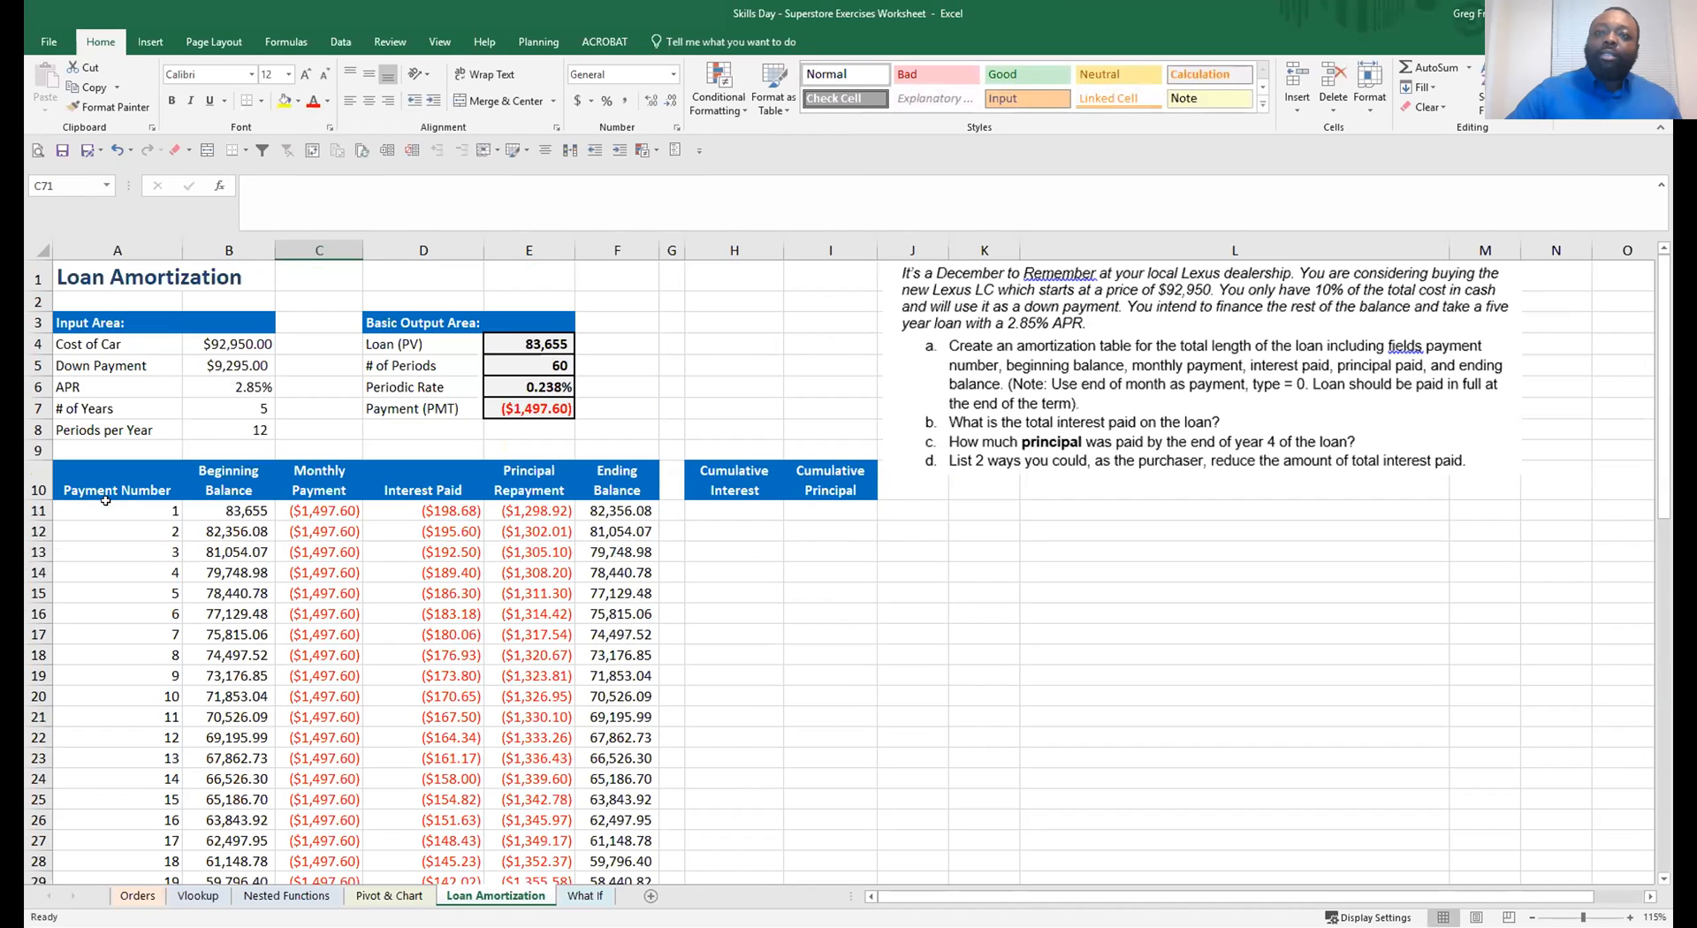
# Freeze the panes at A11 and scroll the amortization table to test the locked header rows
pyautogui.click(493, 150)
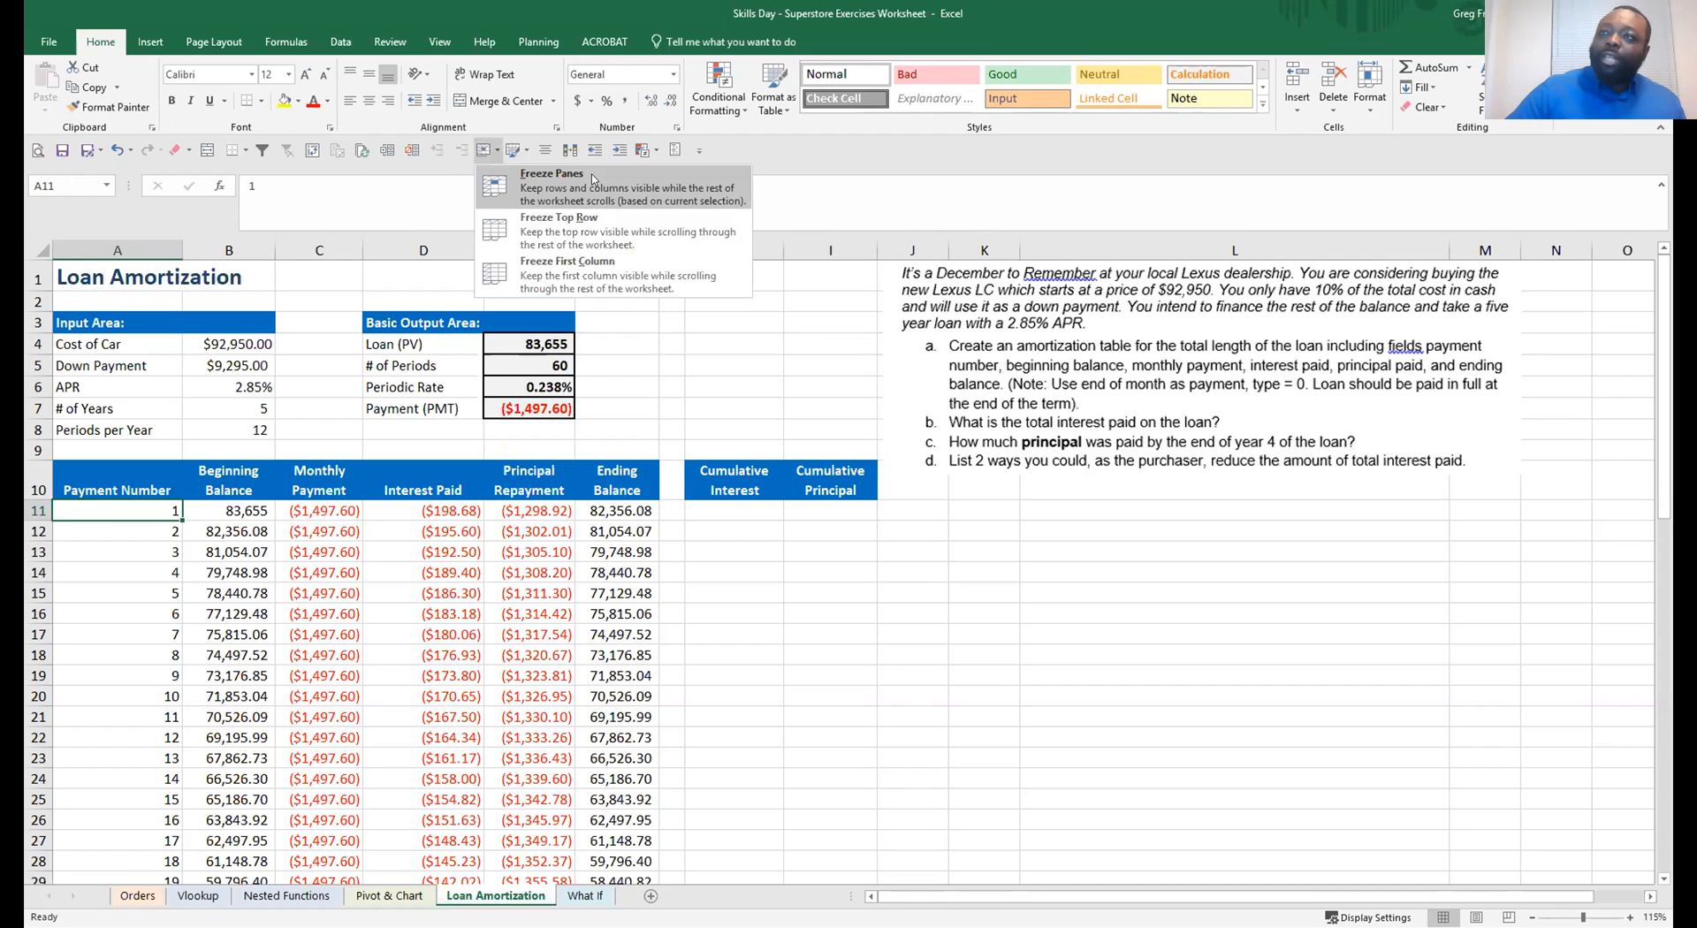
pyautogui.click(592, 179)
pyautogui.click(528, 551)
pyautogui.scroll(-7, 354, 543)
pyautogui.scroll(7, 352, 542)
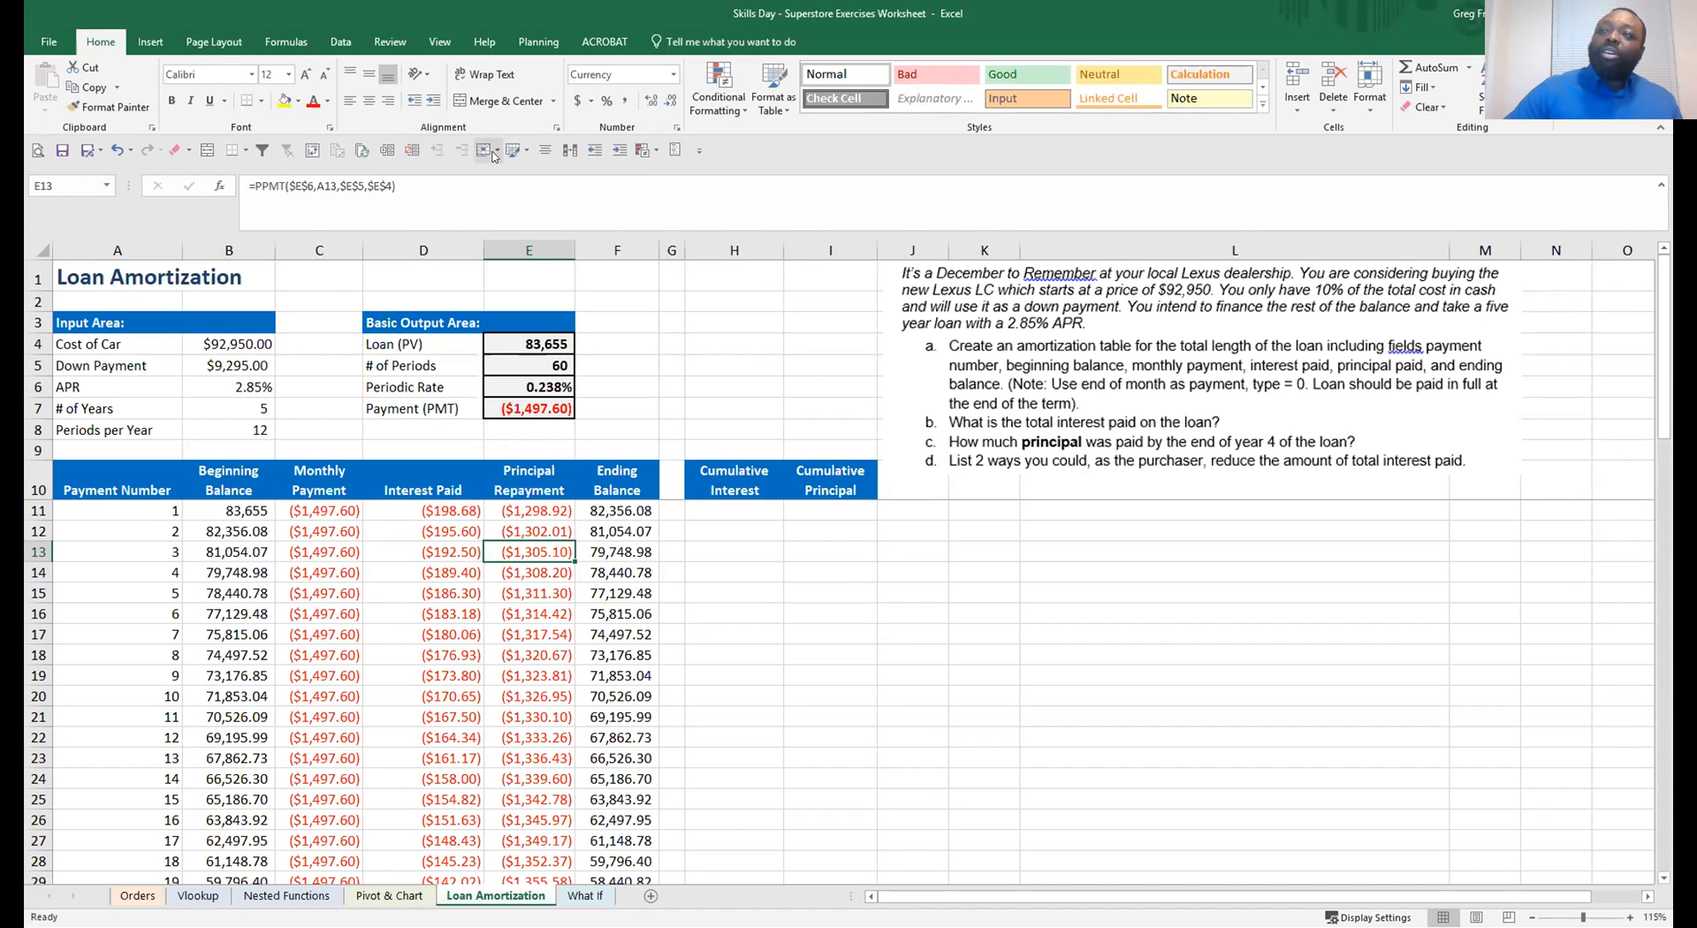
# Scroll the unfrozen amortization table past payment 60 and back to see how the column headers behave
pyautogui.scroll(-4, 235, 500)
pyautogui.scroll(4, 367, 535)
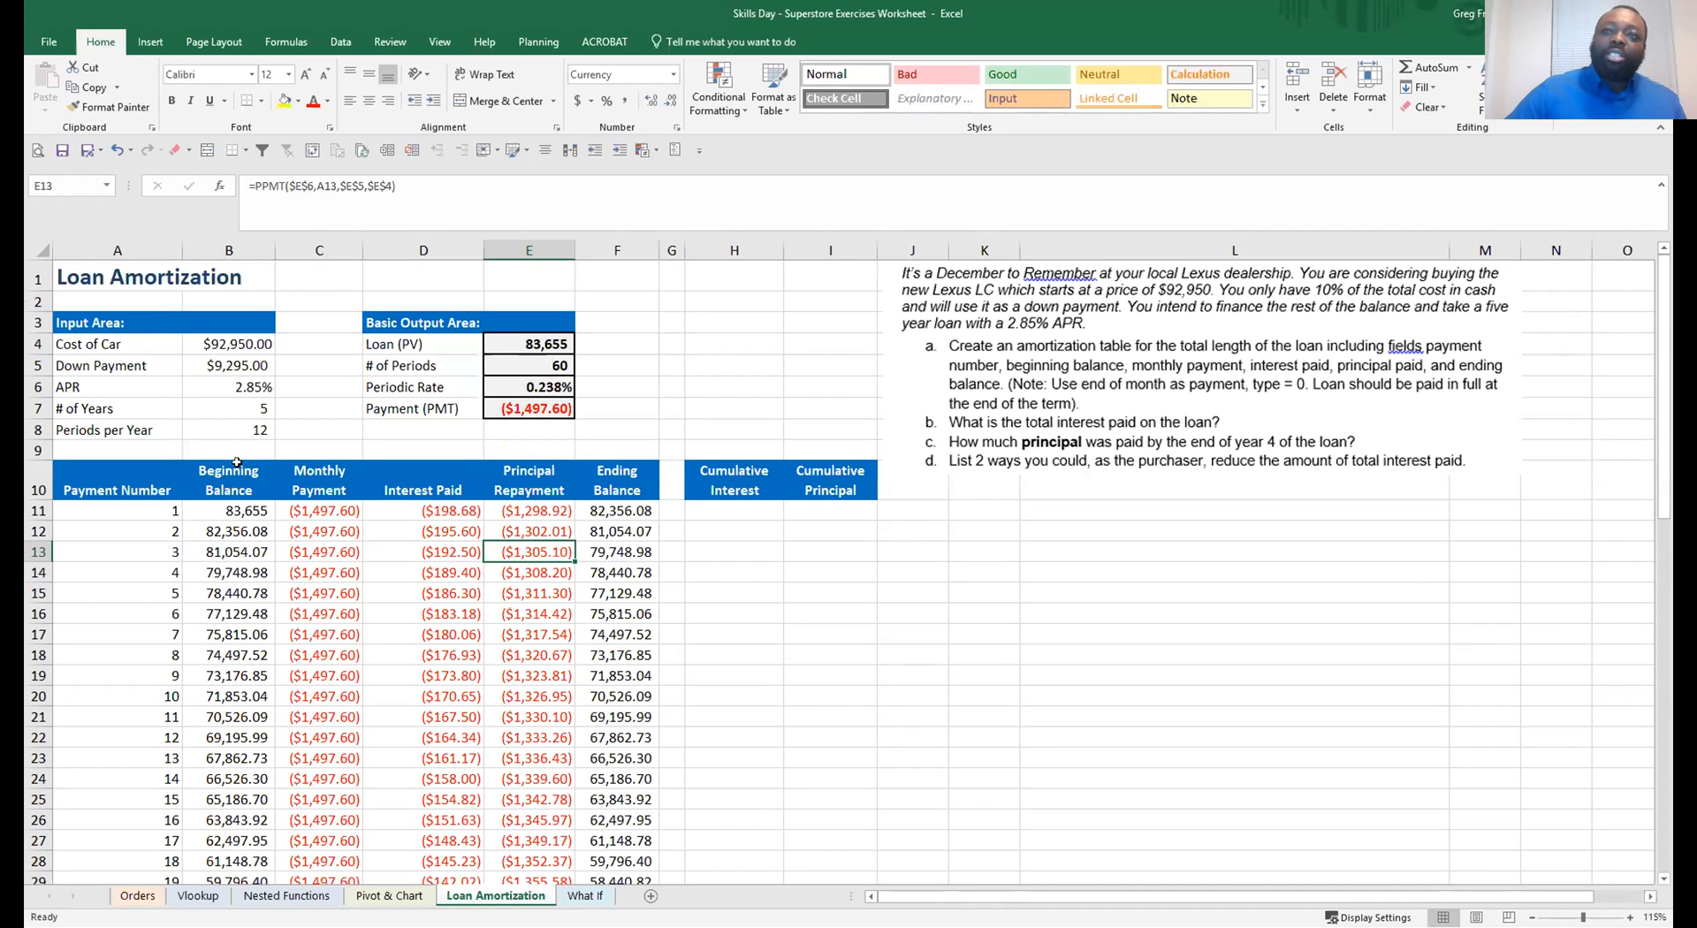
pyautogui.scroll(-19, 349, 461)
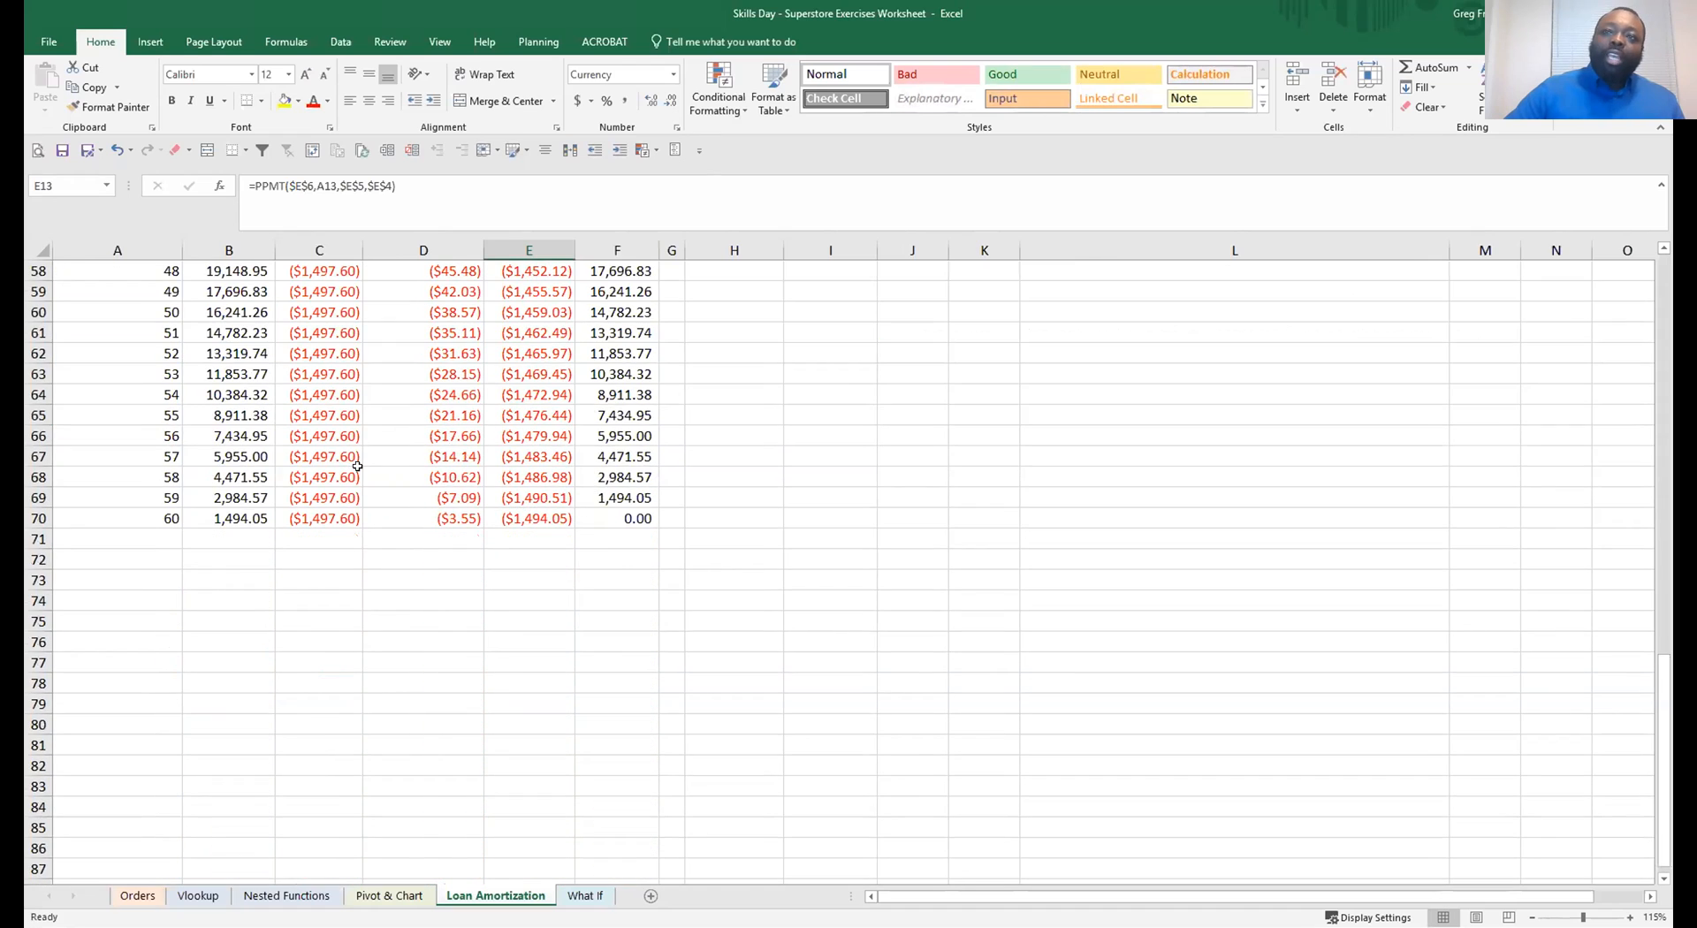
pyautogui.scroll(3, 348, 457)
pyautogui.scroll(16, 476, 395)
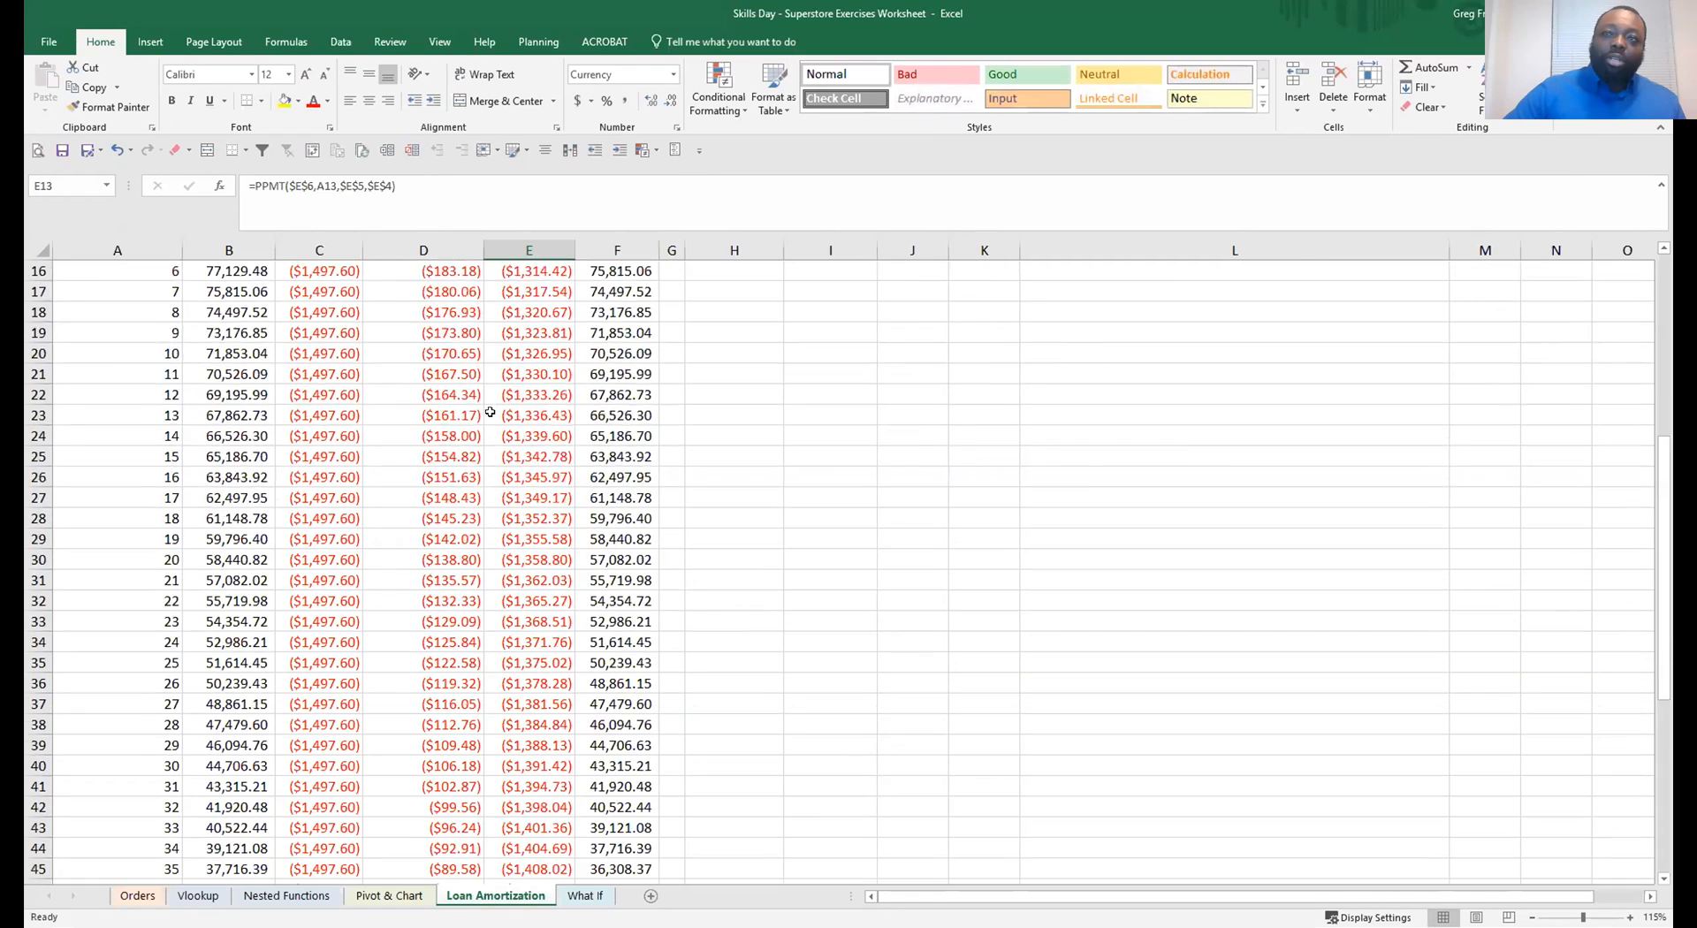
# Freeze the rows above payment 1 using Freeze Panes at A11, and test the frozen headers by scrolling the table
pyautogui.click(119, 508)
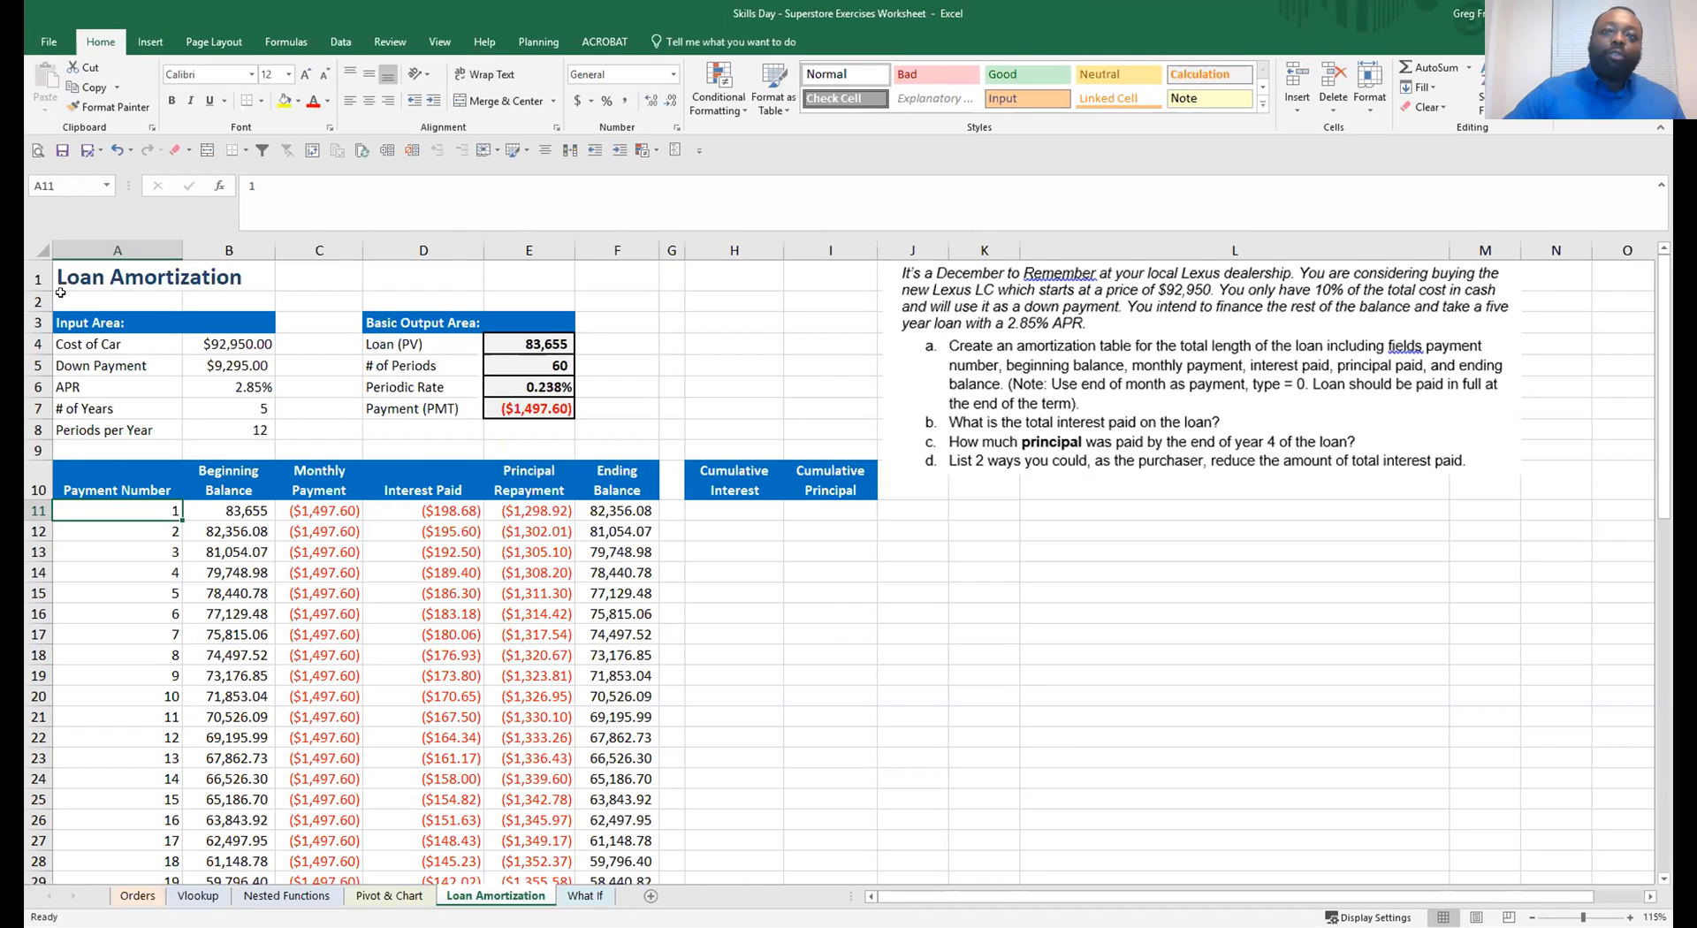
pyautogui.click(396, 548)
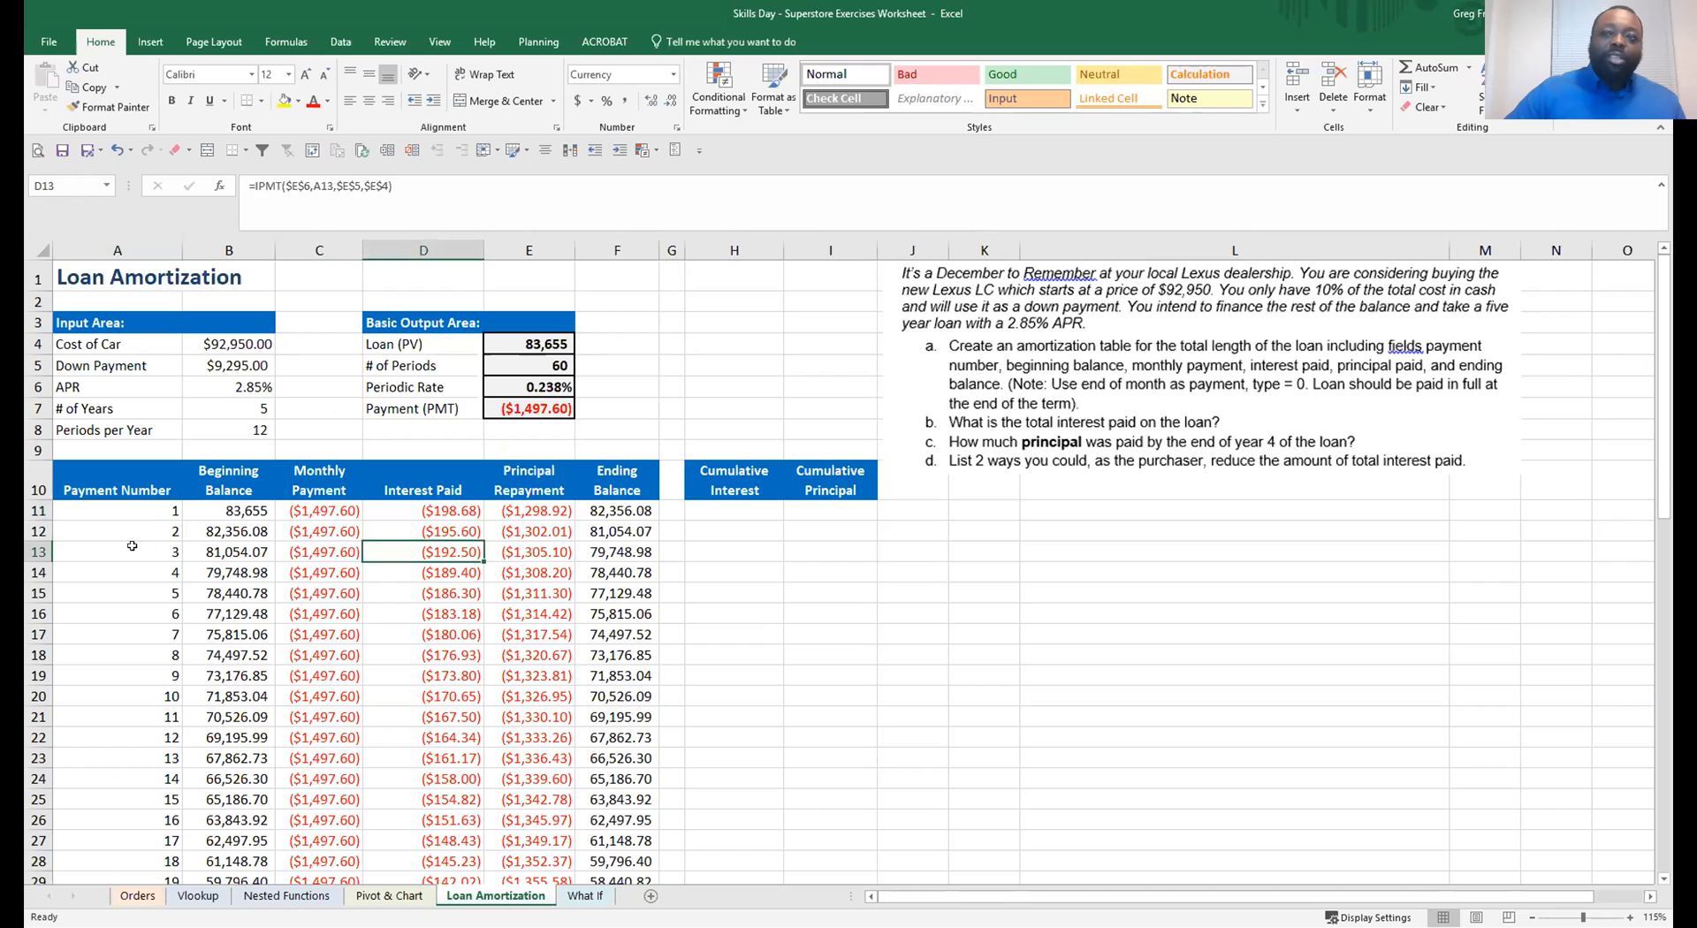
pyautogui.click(160, 509)
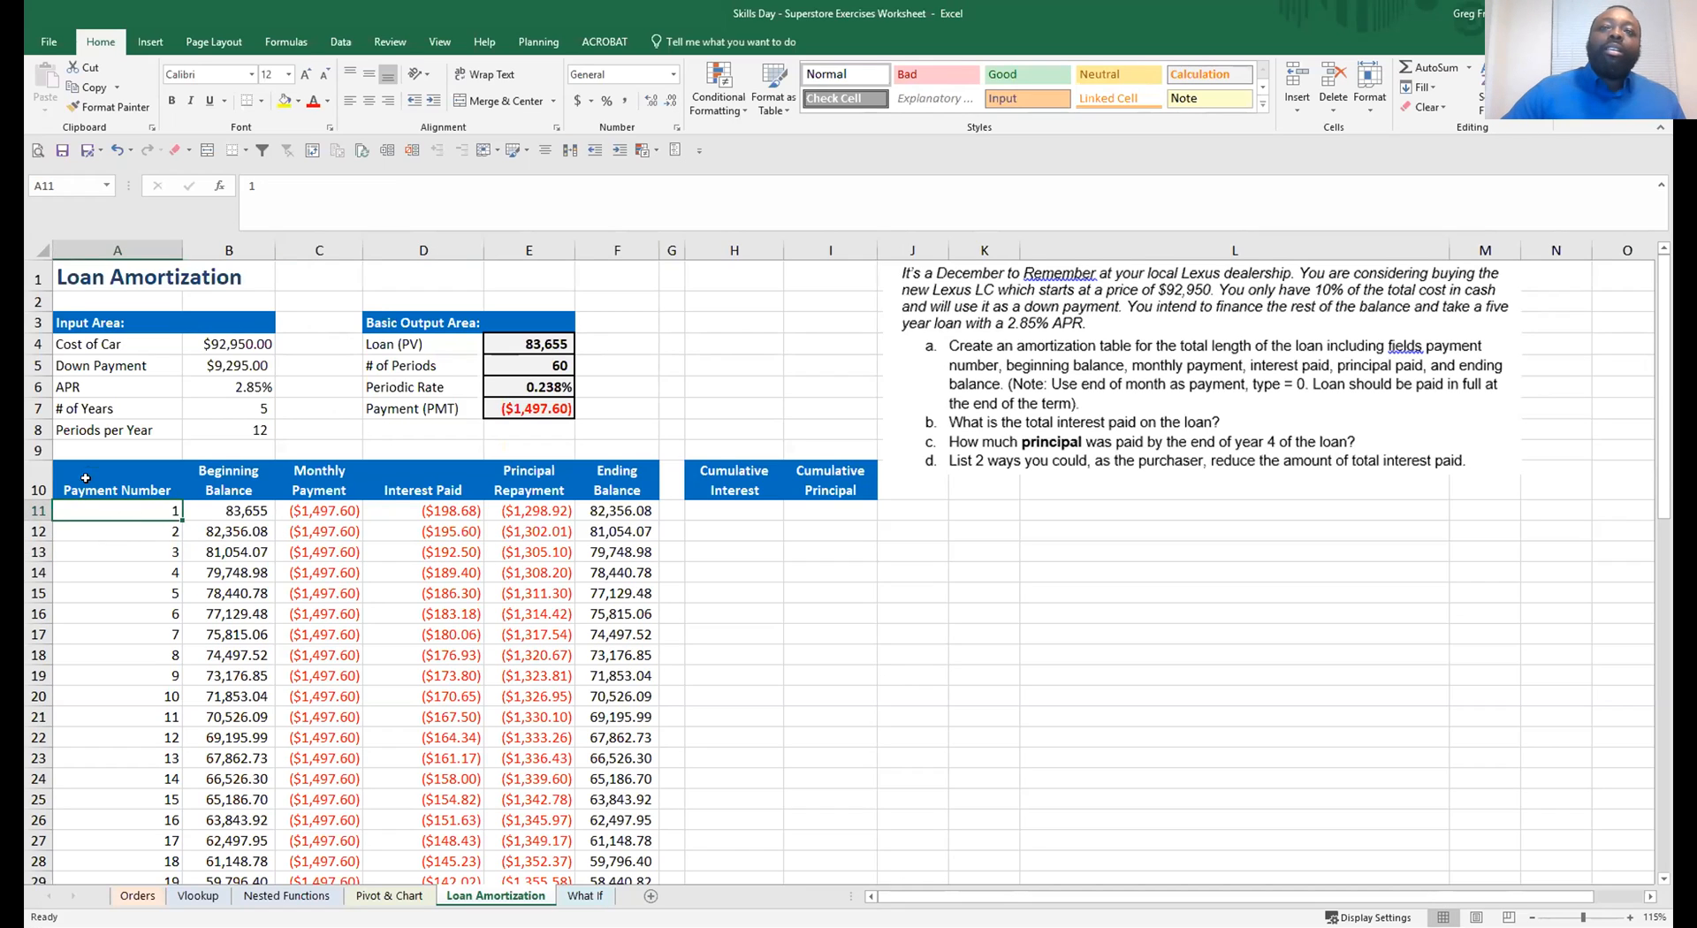
pyautogui.click(73, 473)
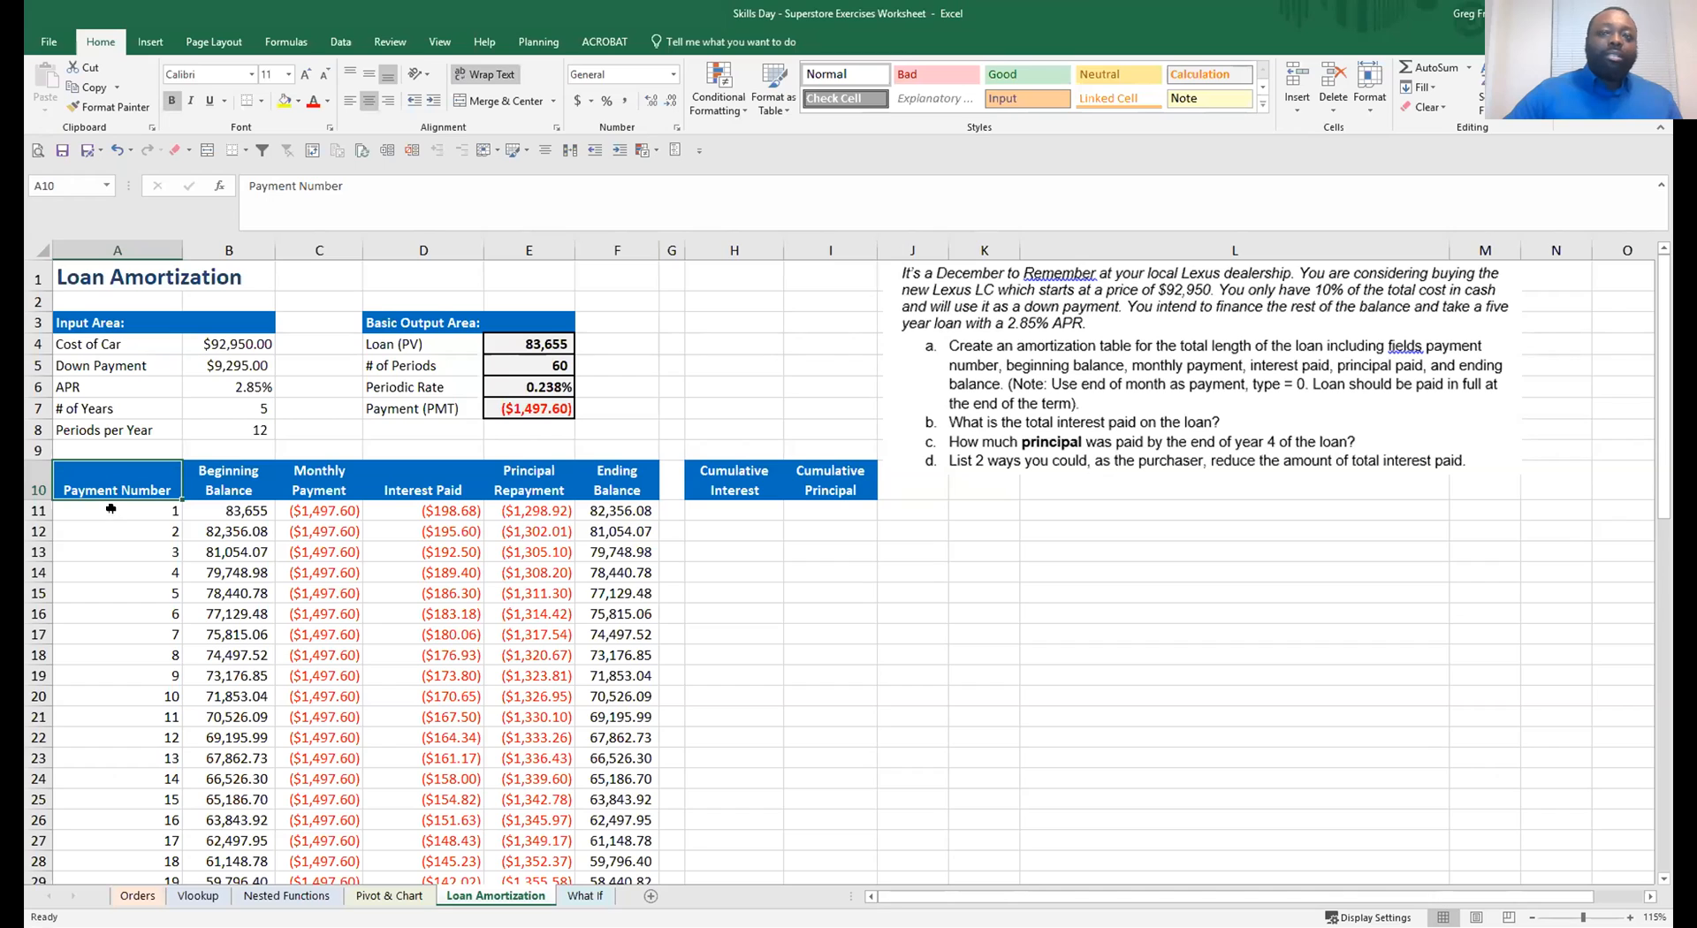
pyautogui.click(111, 508)
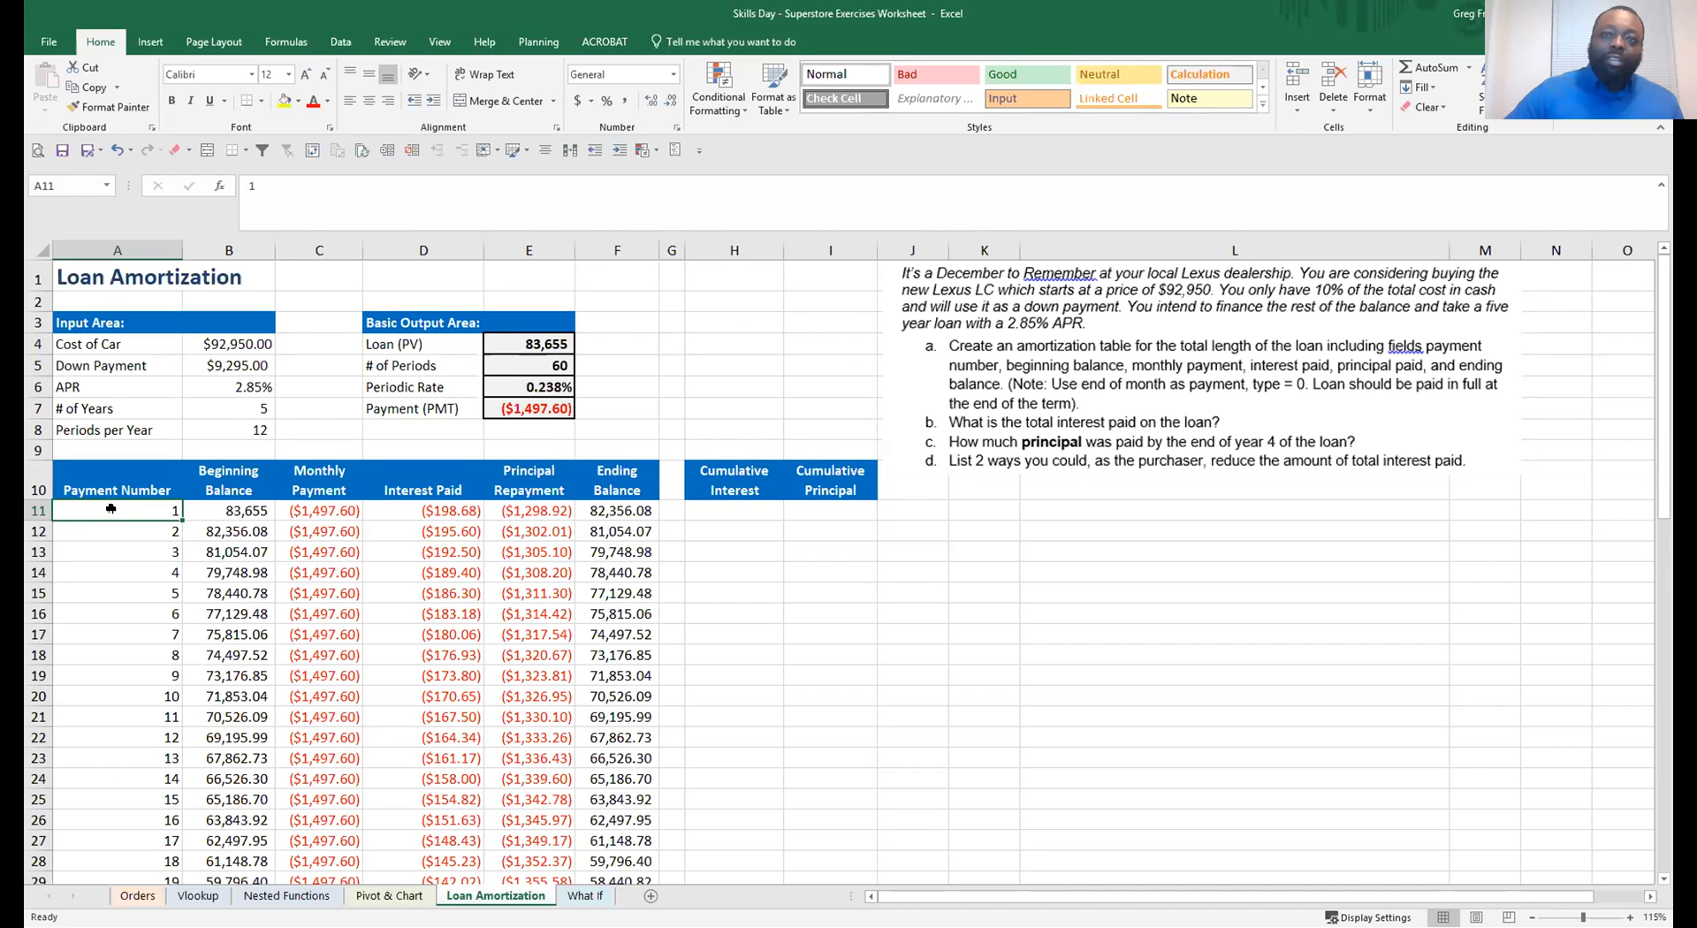
pyautogui.click(439, 41)
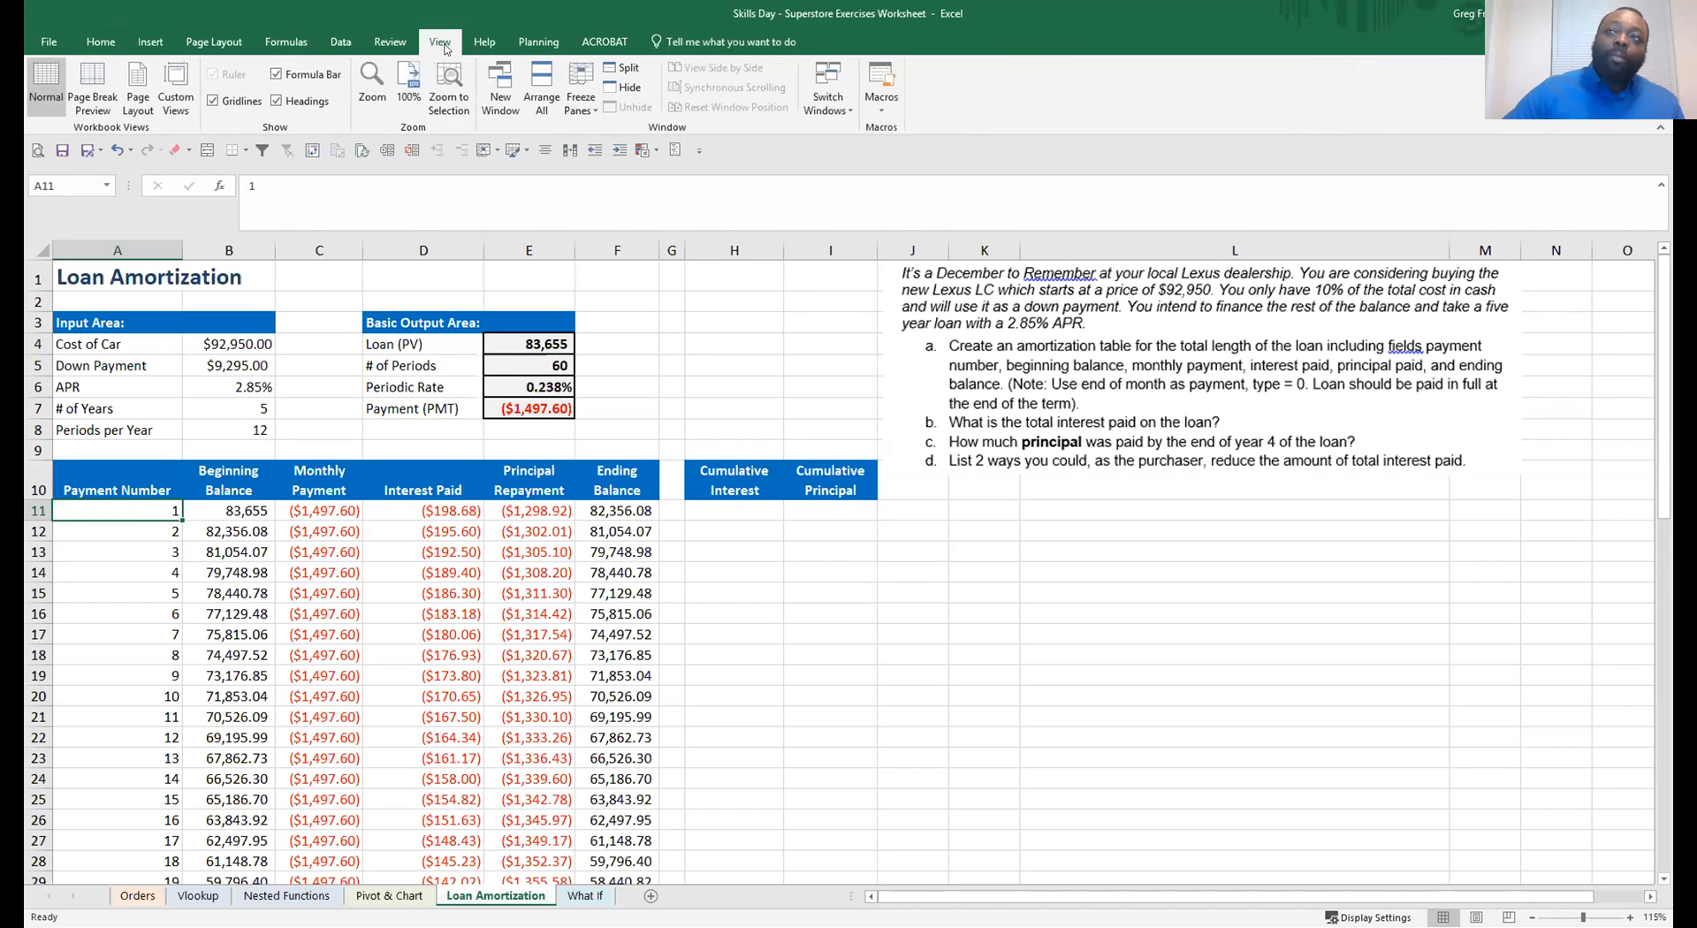
pyautogui.click(588, 109)
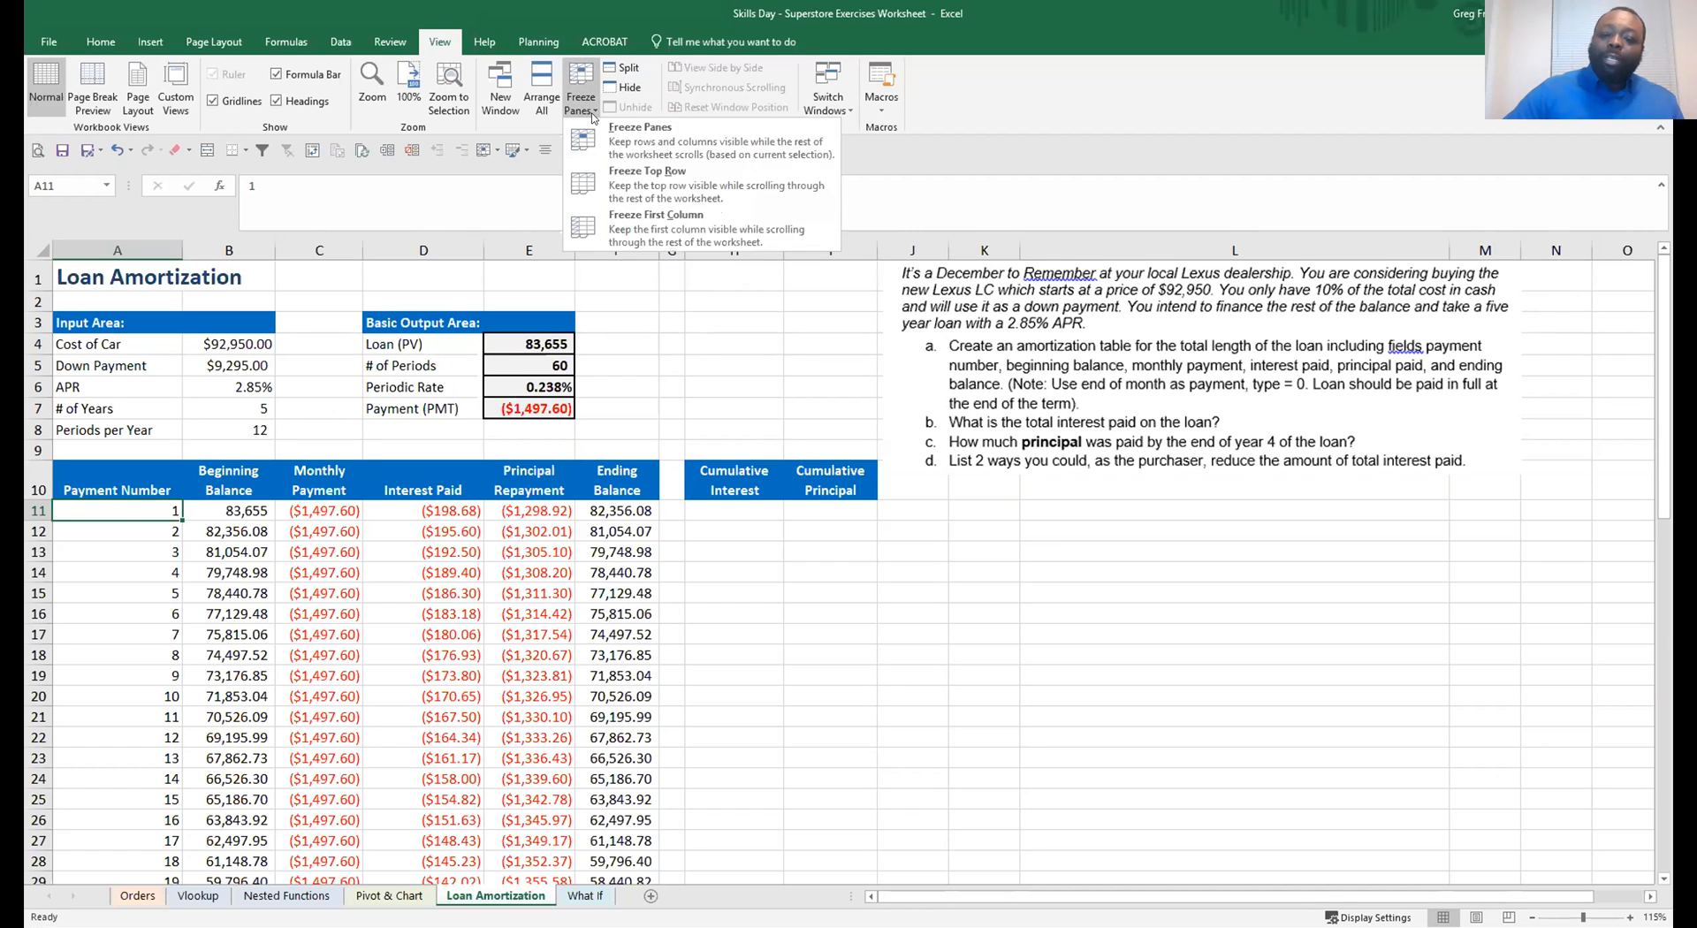
pyautogui.click(693, 146)
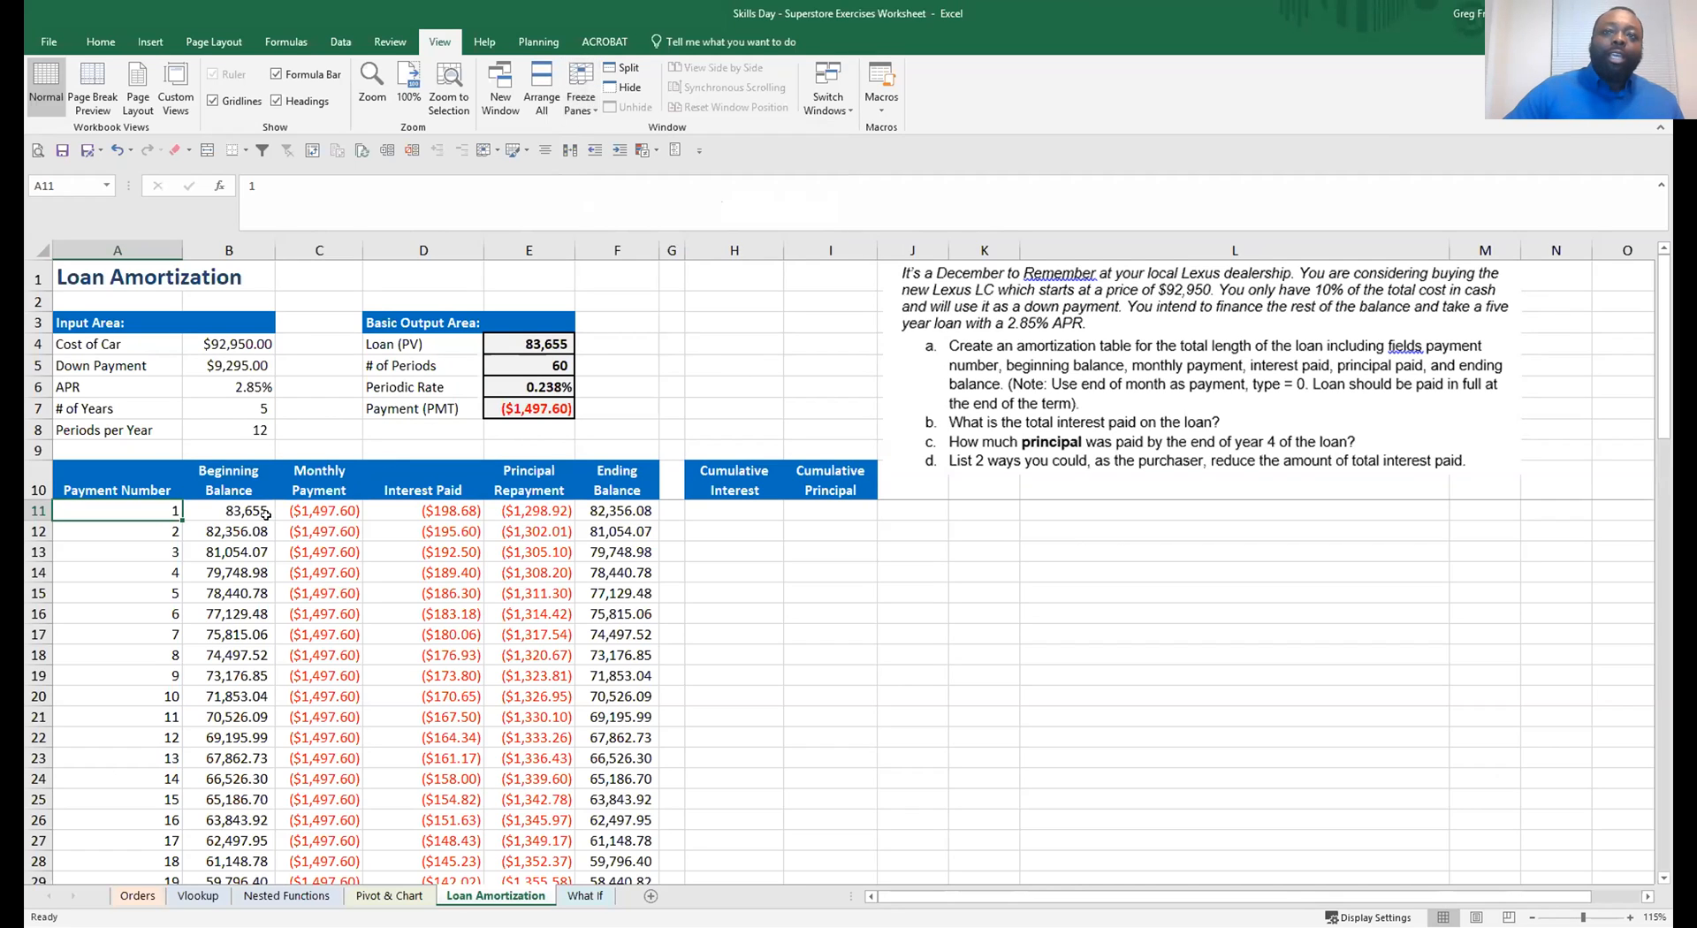
pyautogui.scroll(-5, 264, 488)
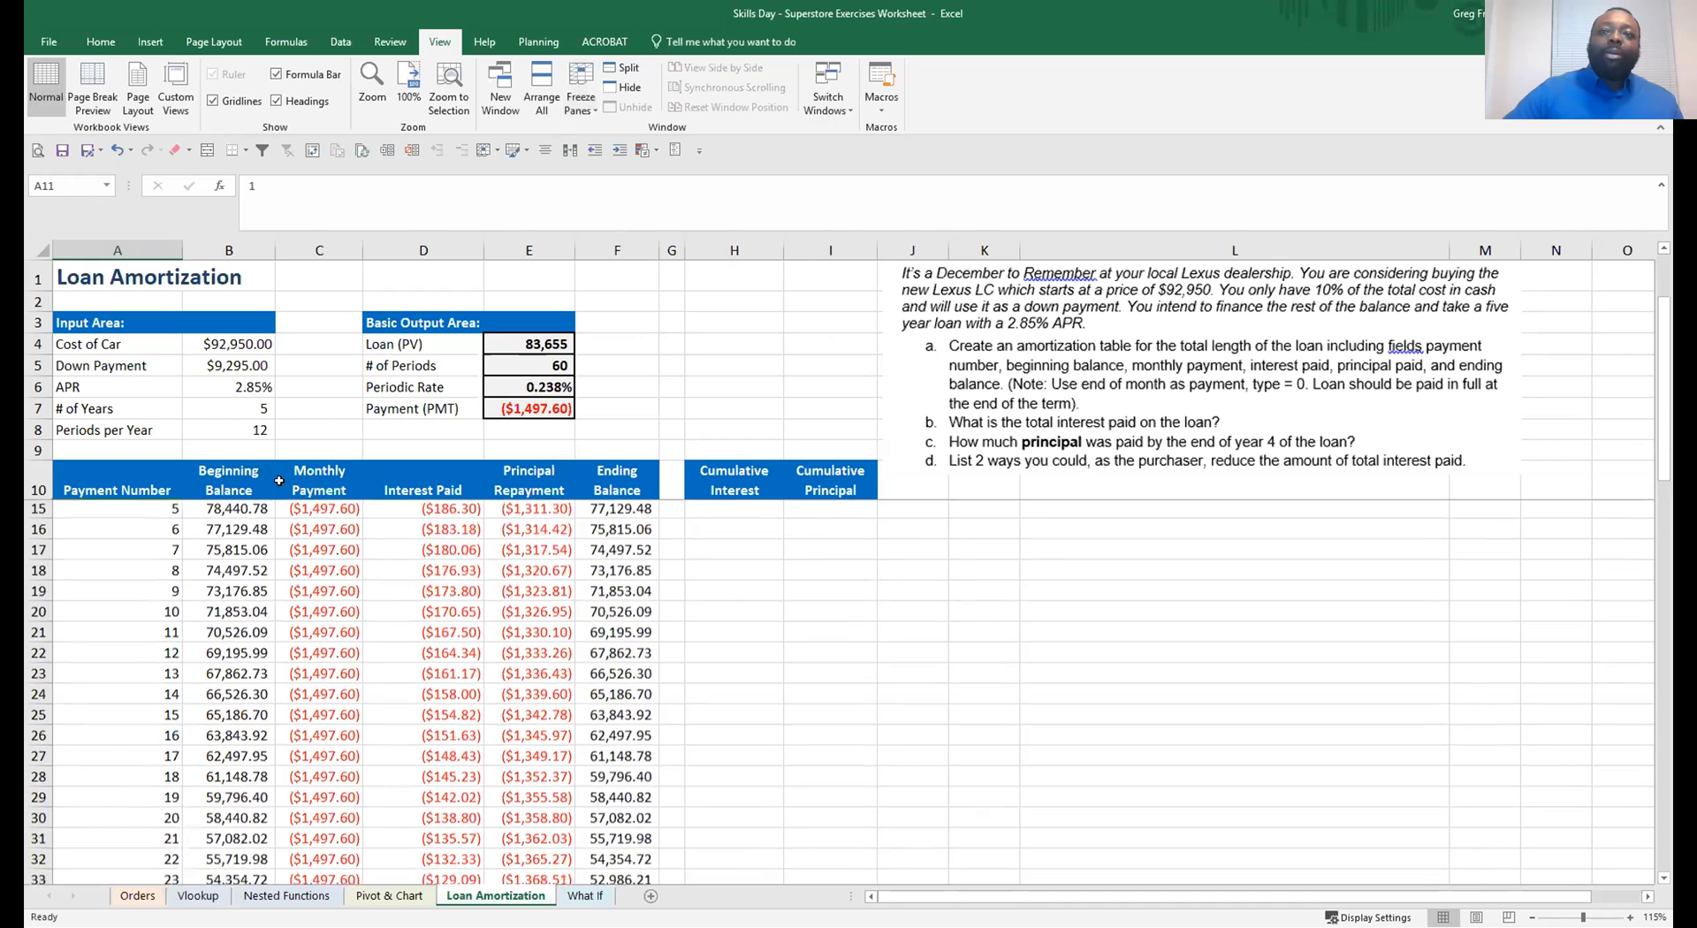
pyautogui.scroll(5, 115, 333)
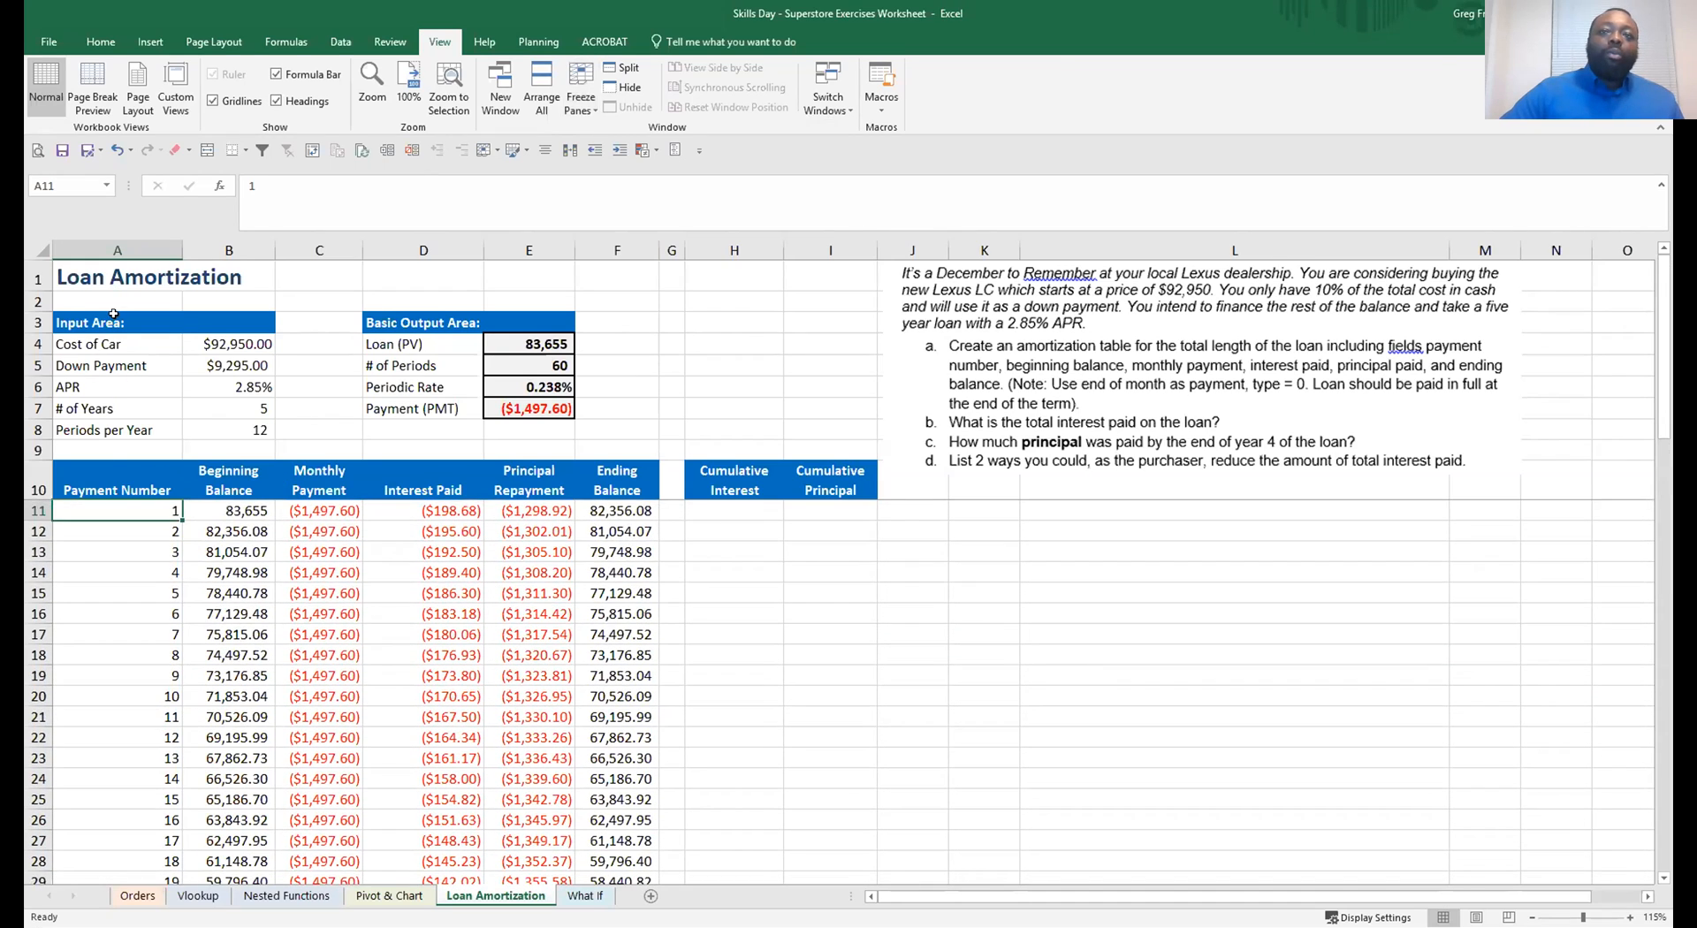
pyautogui.scroll(-13, 157, 517)
pyautogui.scroll(-4, 128, 528)
pyautogui.scroll(2, 124, 530)
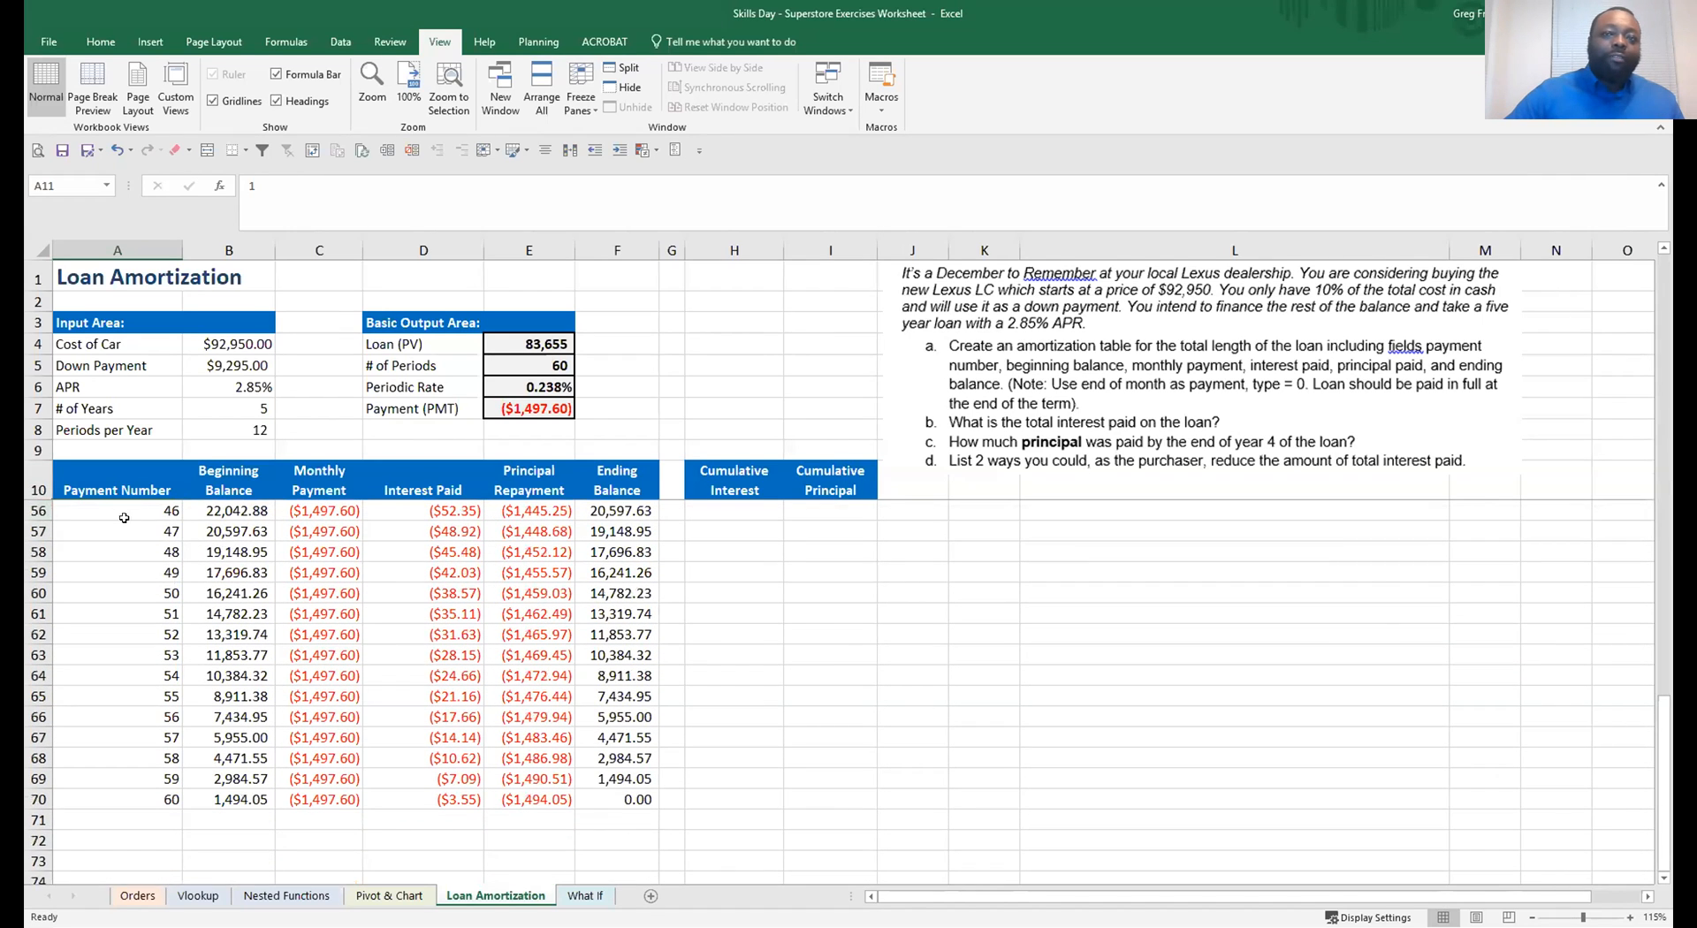
pyautogui.scroll(-1, 125, 519)
pyautogui.scroll(-1, 129, 571)
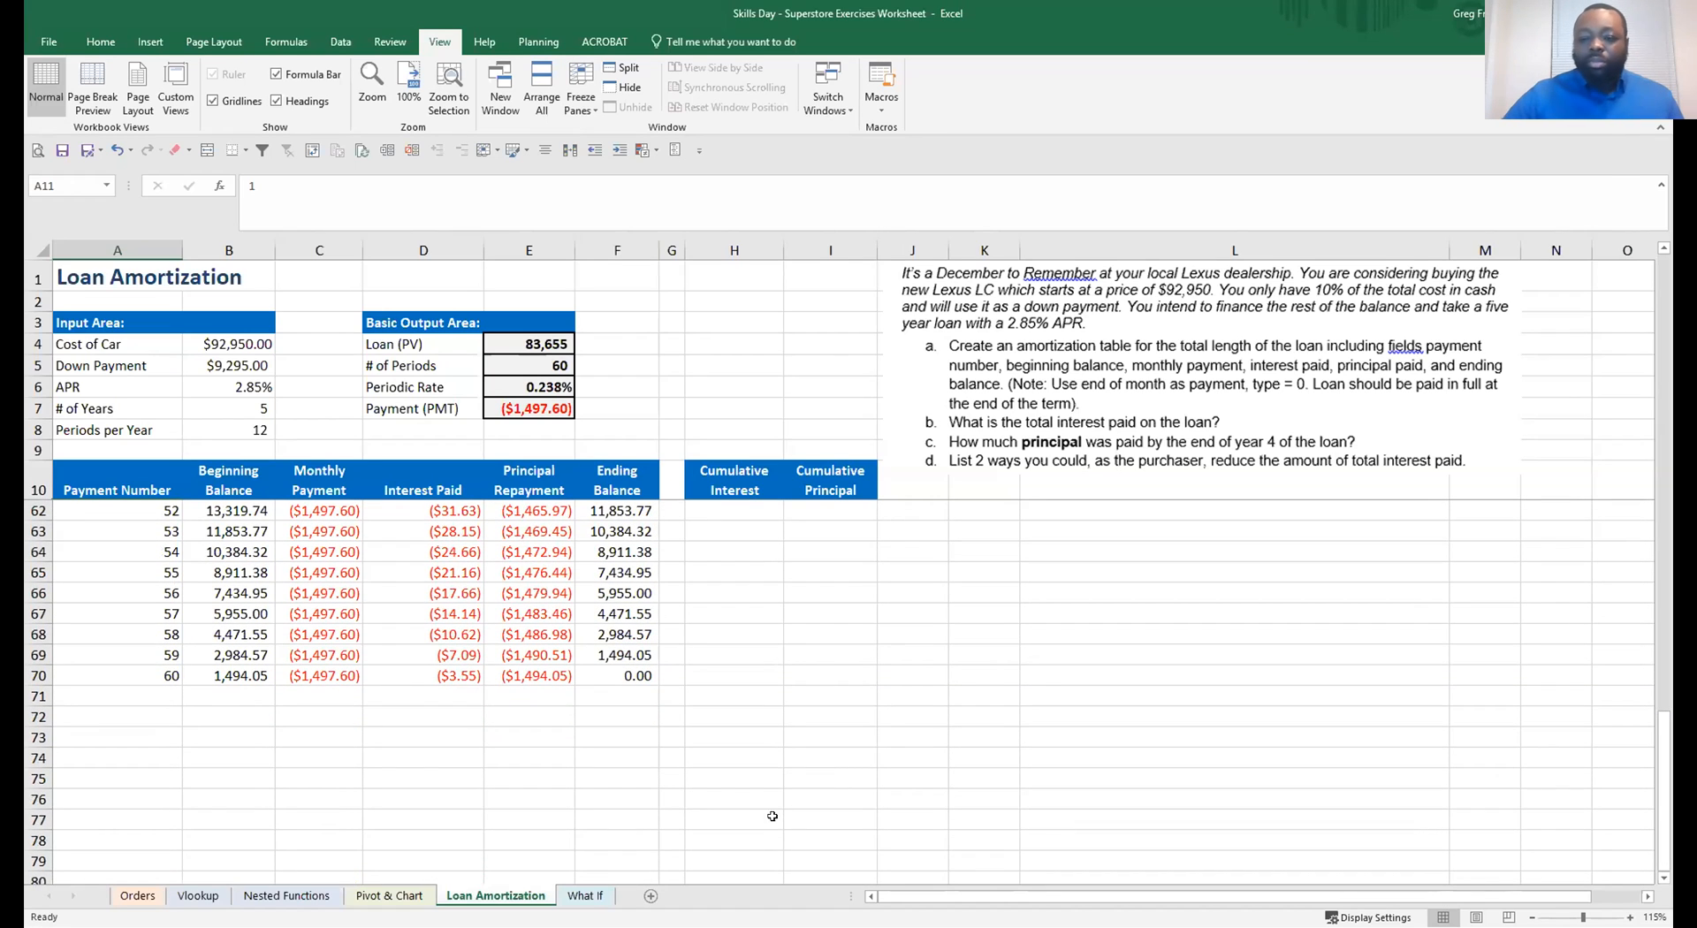
pyautogui.click(329, 697)
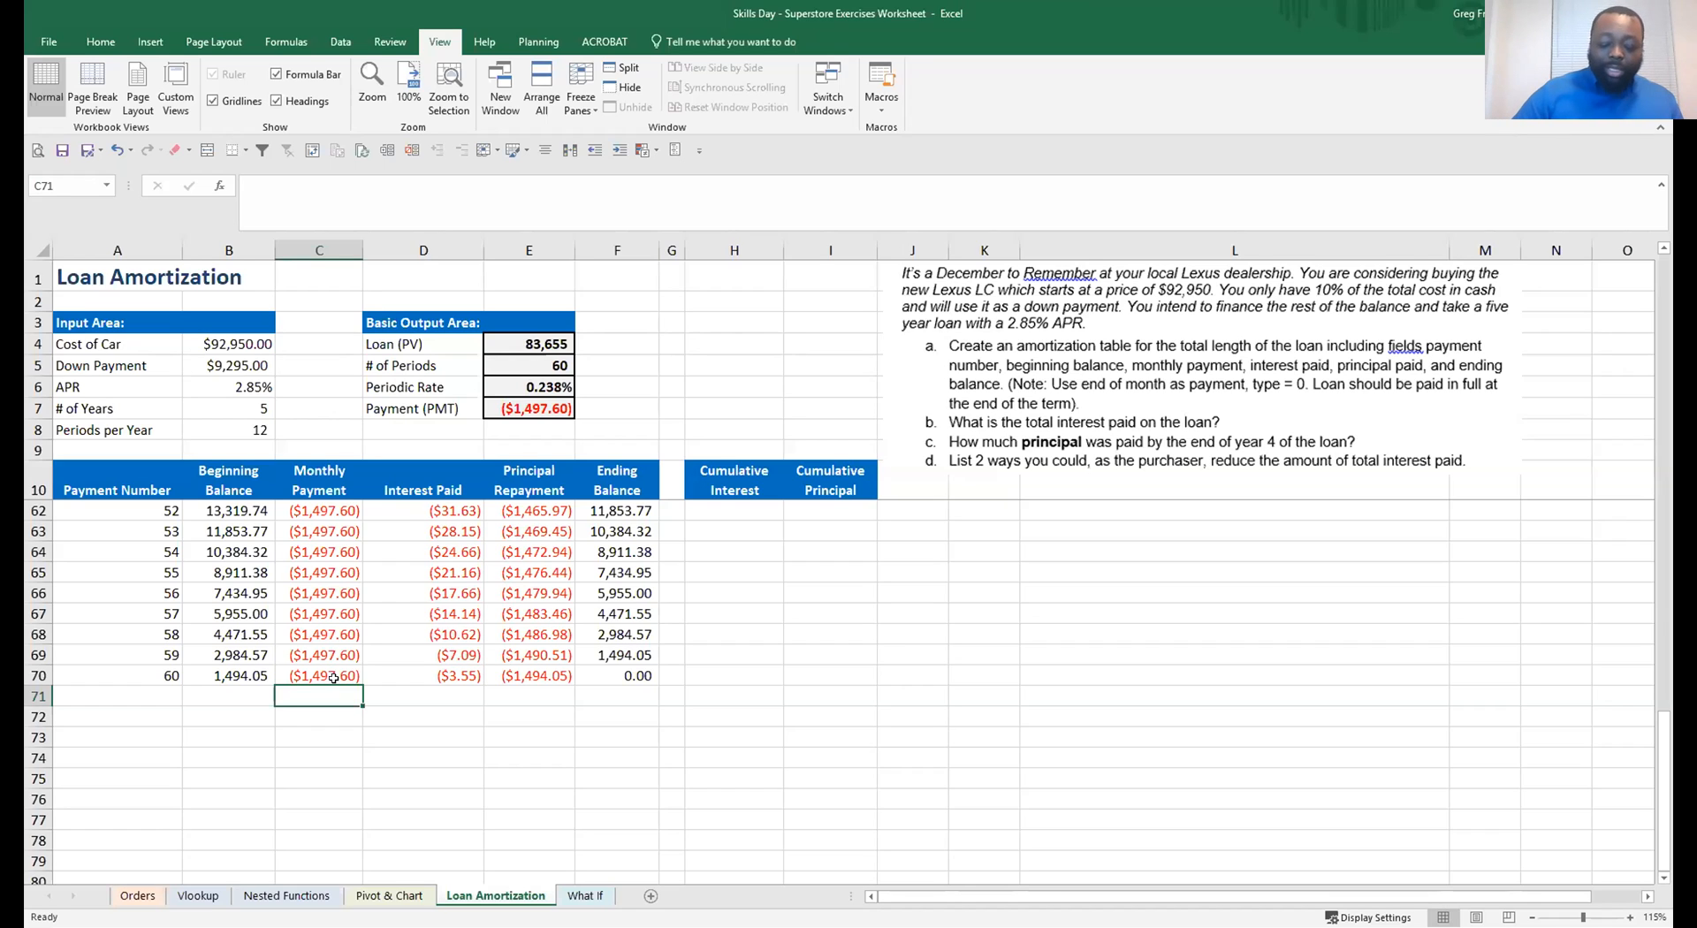
pyautogui.write('=')
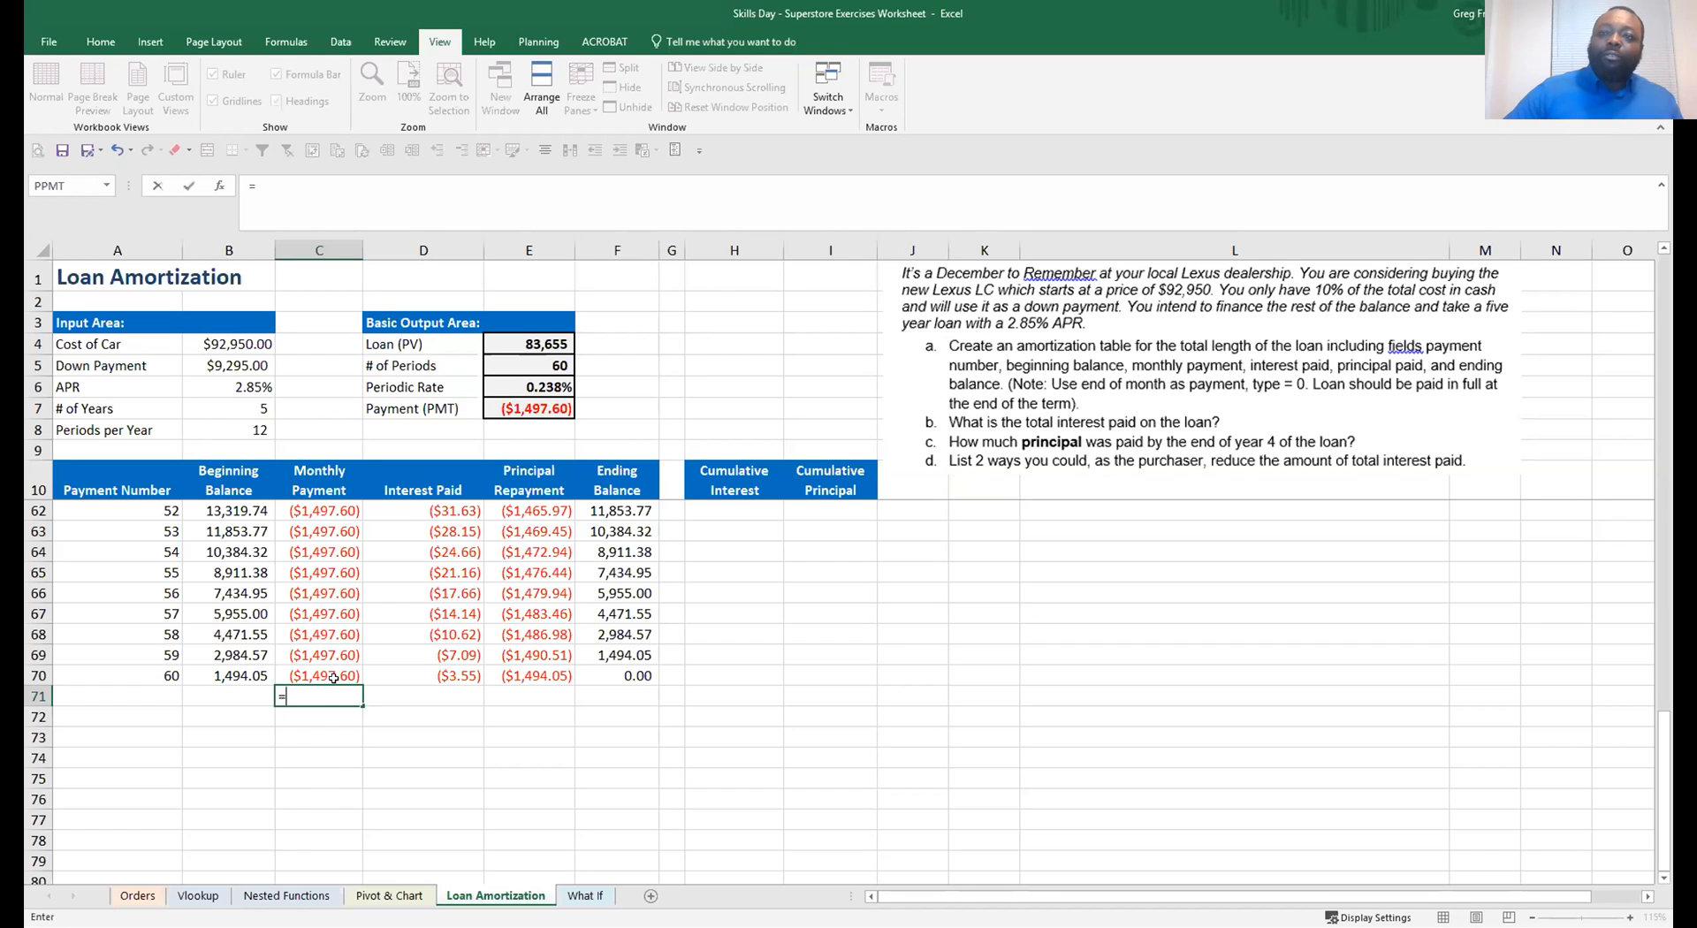
pyautogui.write('sum')
pyautogui.click(331, 670)
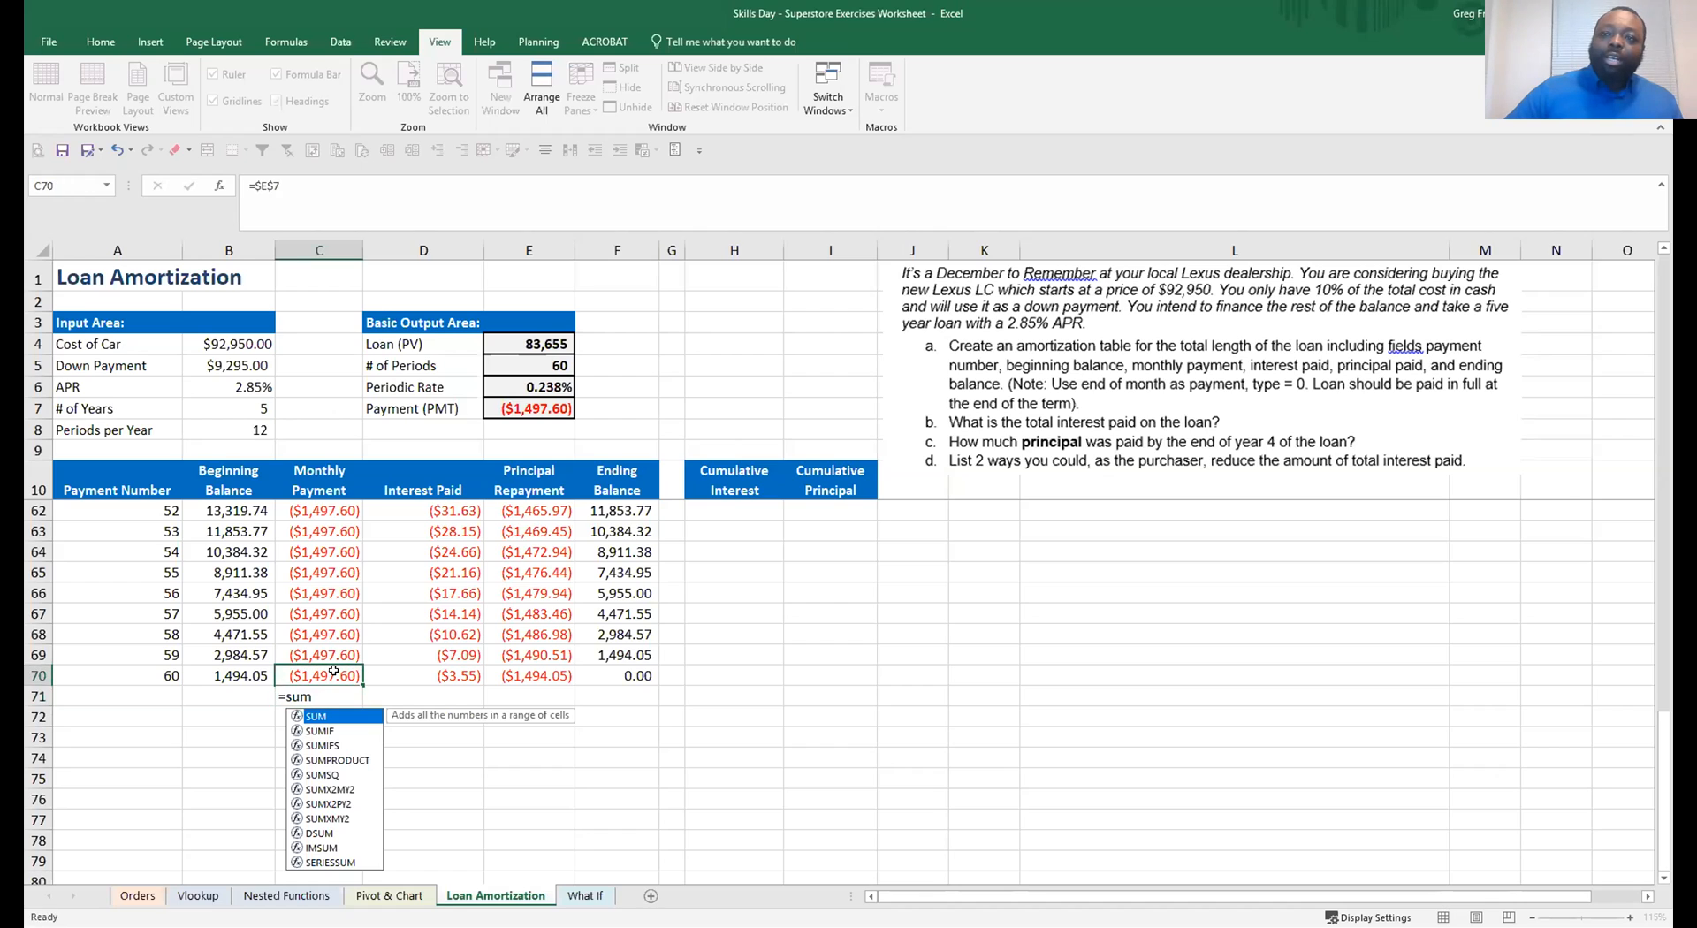
pyautogui.click(312, 695)
pyautogui.click(332, 186)
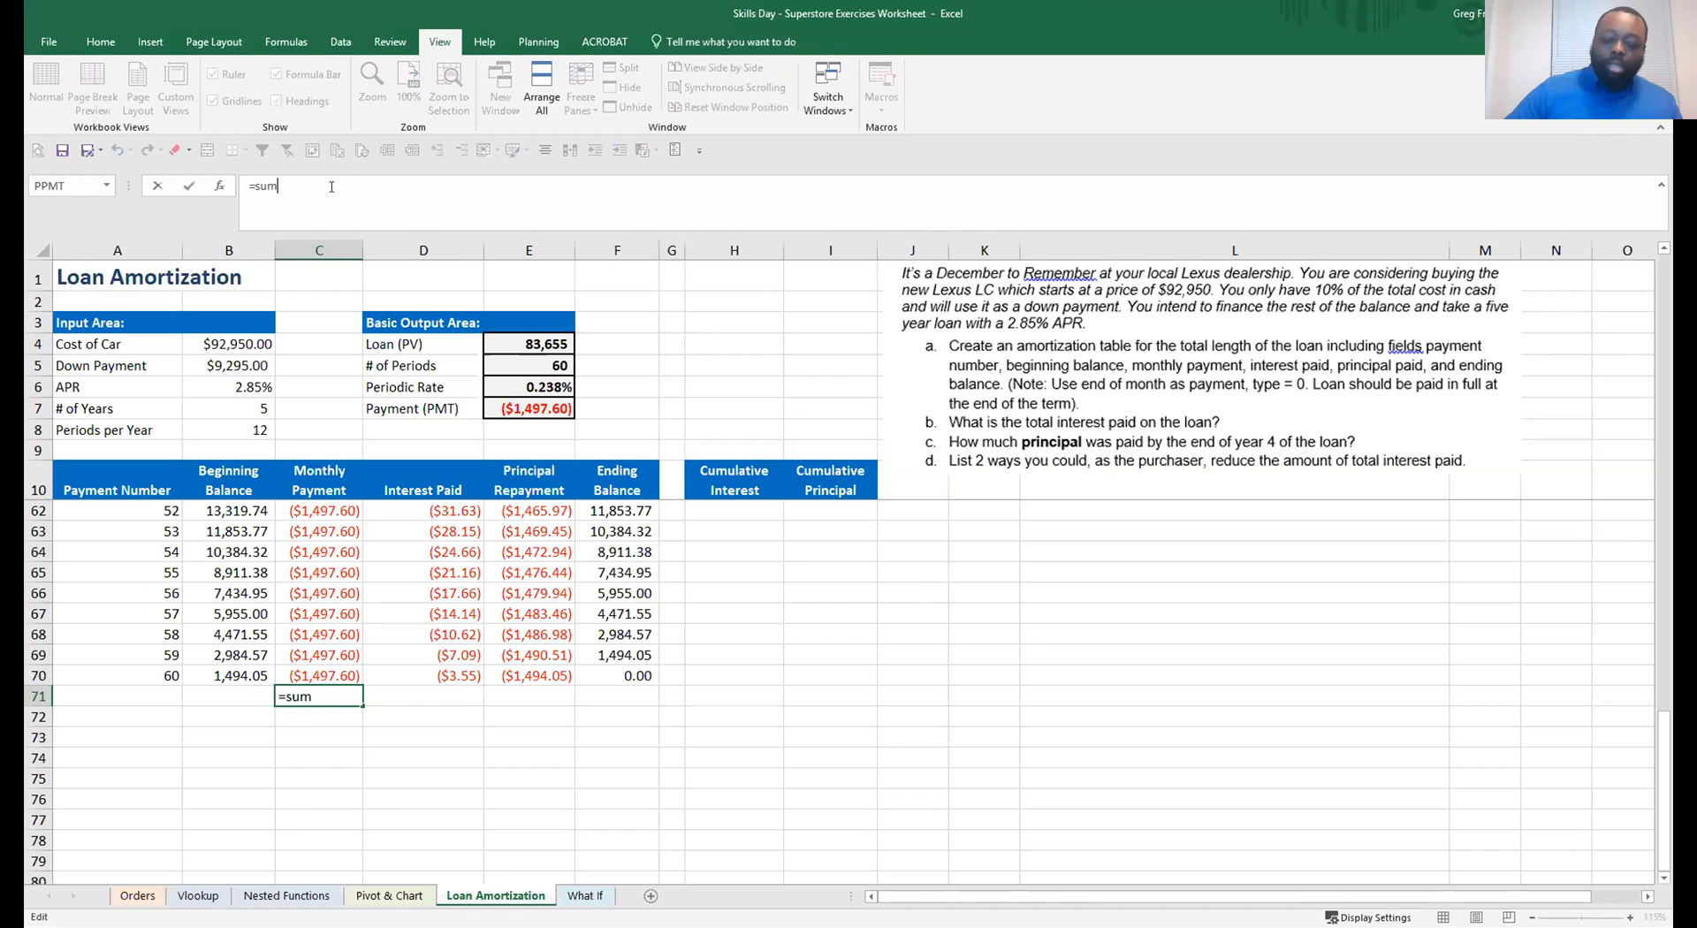
pyautogui.write('(')
pyautogui.click(320, 673)
pyautogui.moveTo(323, 632); pyautogui.dragTo(350, 530)
pyautogui.press('Escape')
pyautogui.scroll(-17, 345, 523)
pyautogui.press('Delete')
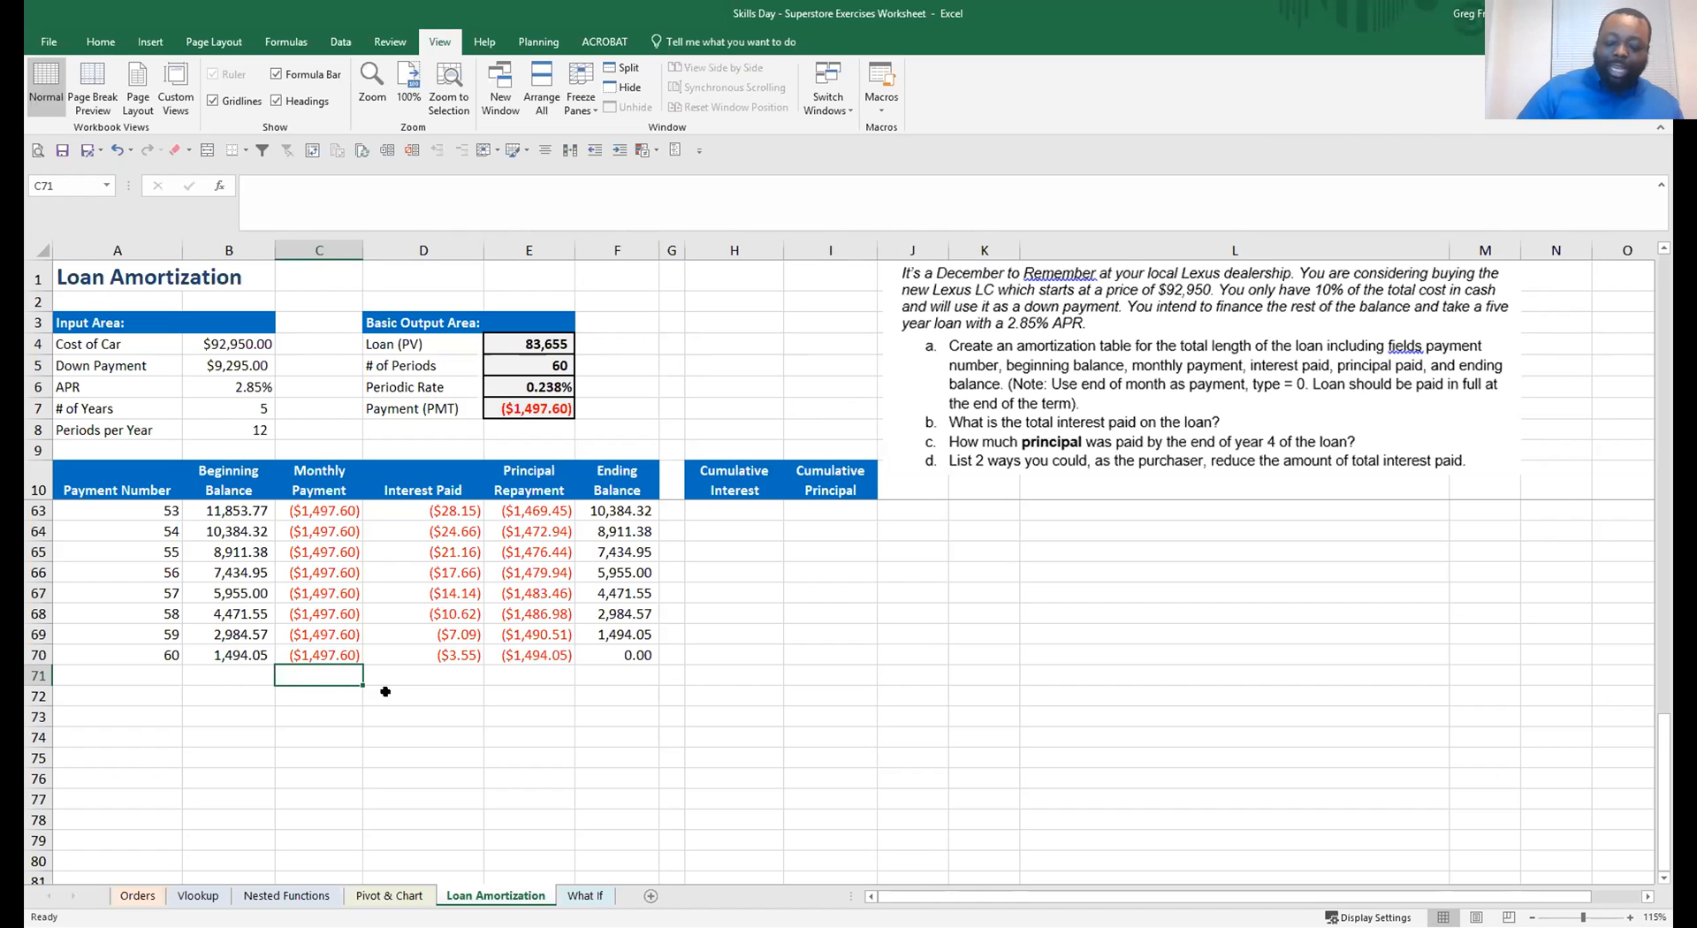
# Total the Monthly Payment column below payment 60 in C71 with AutoSum over C11:C70
pyautogui.write('=')
pyautogui.hotkey('alt', '=')
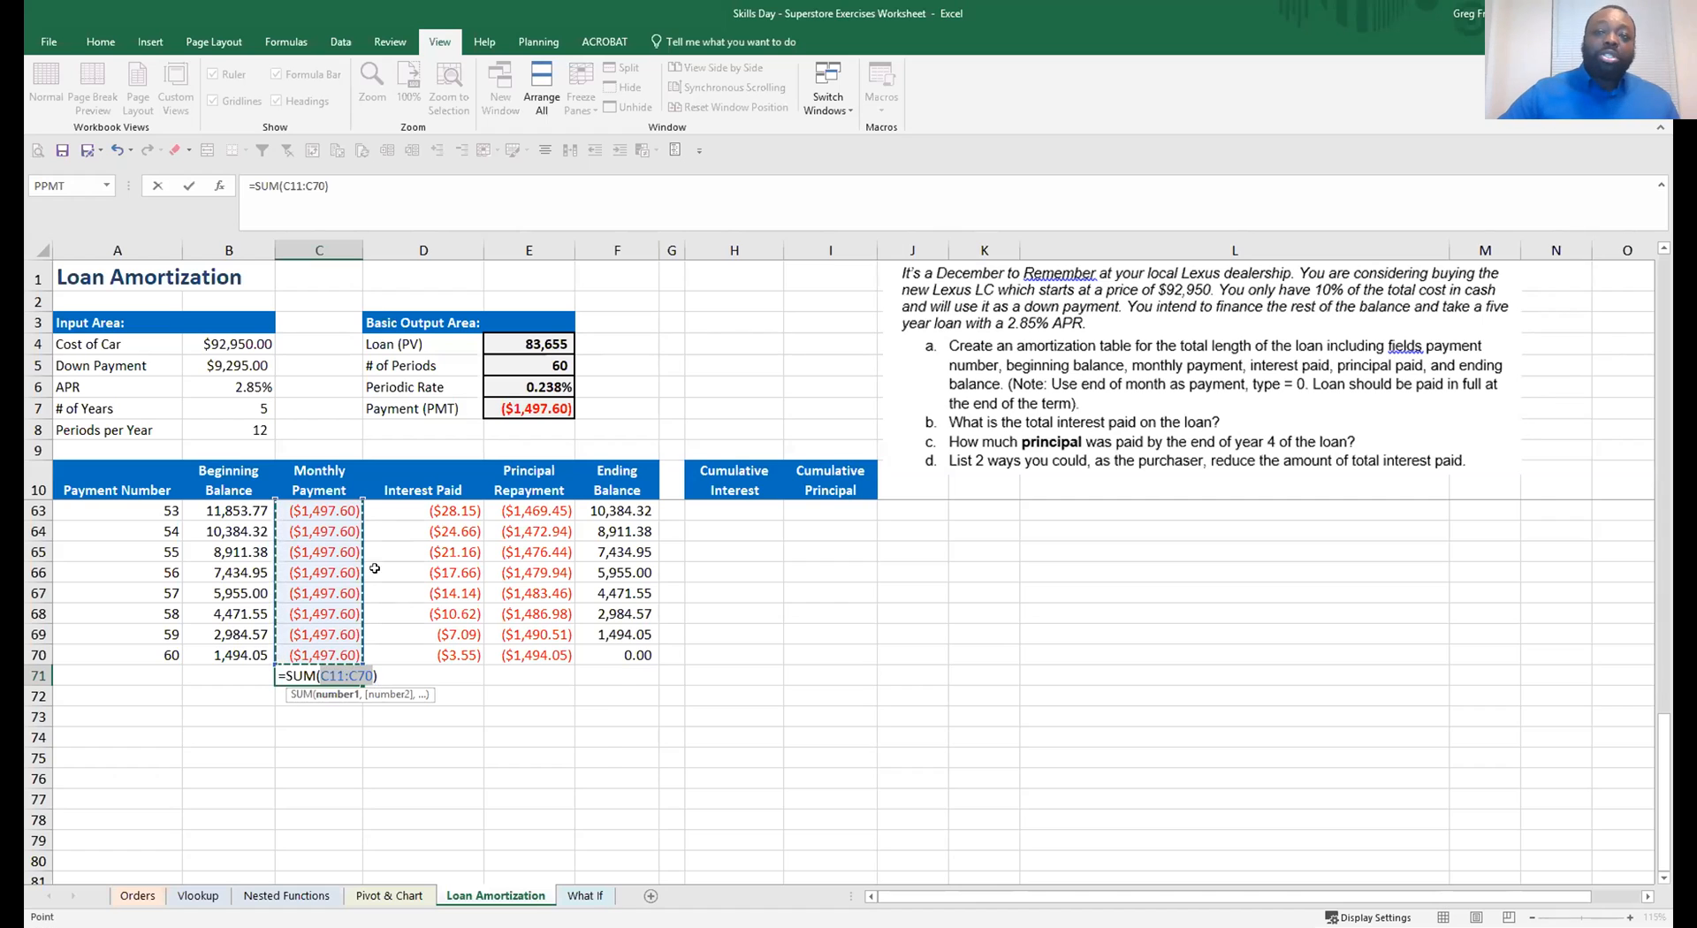
pyautogui.scroll(17, 374, 569)
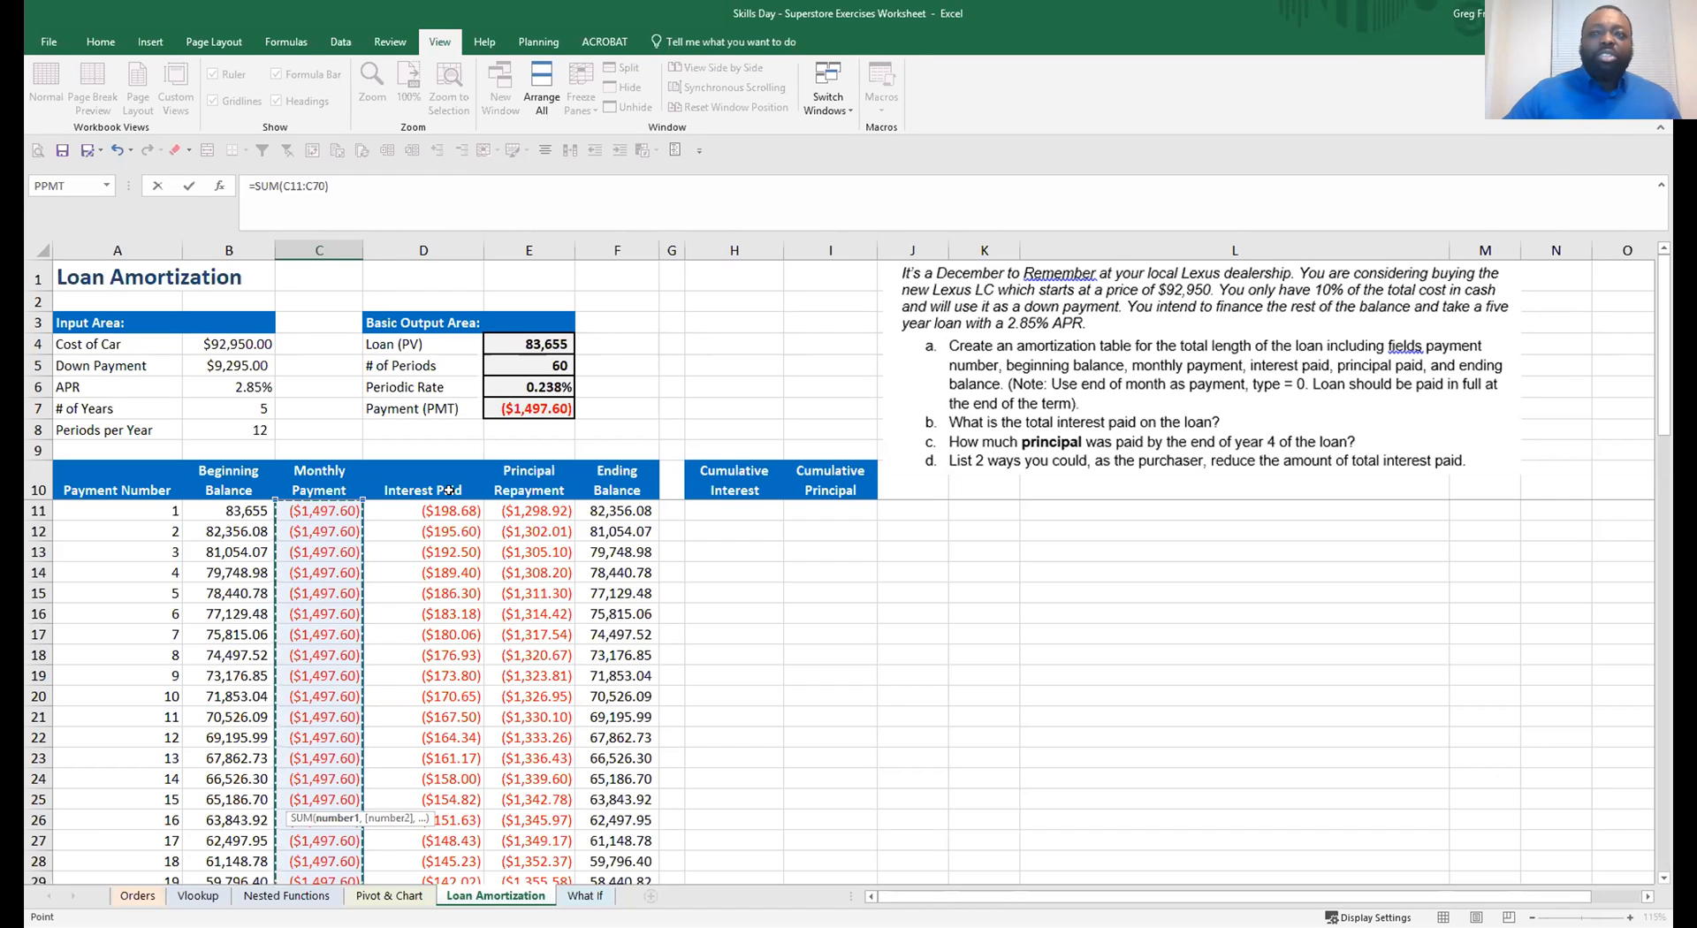
pyautogui.scroll(-19, 455, 499)
pyautogui.scroll(1, 460, 510)
pyautogui.press('Return')
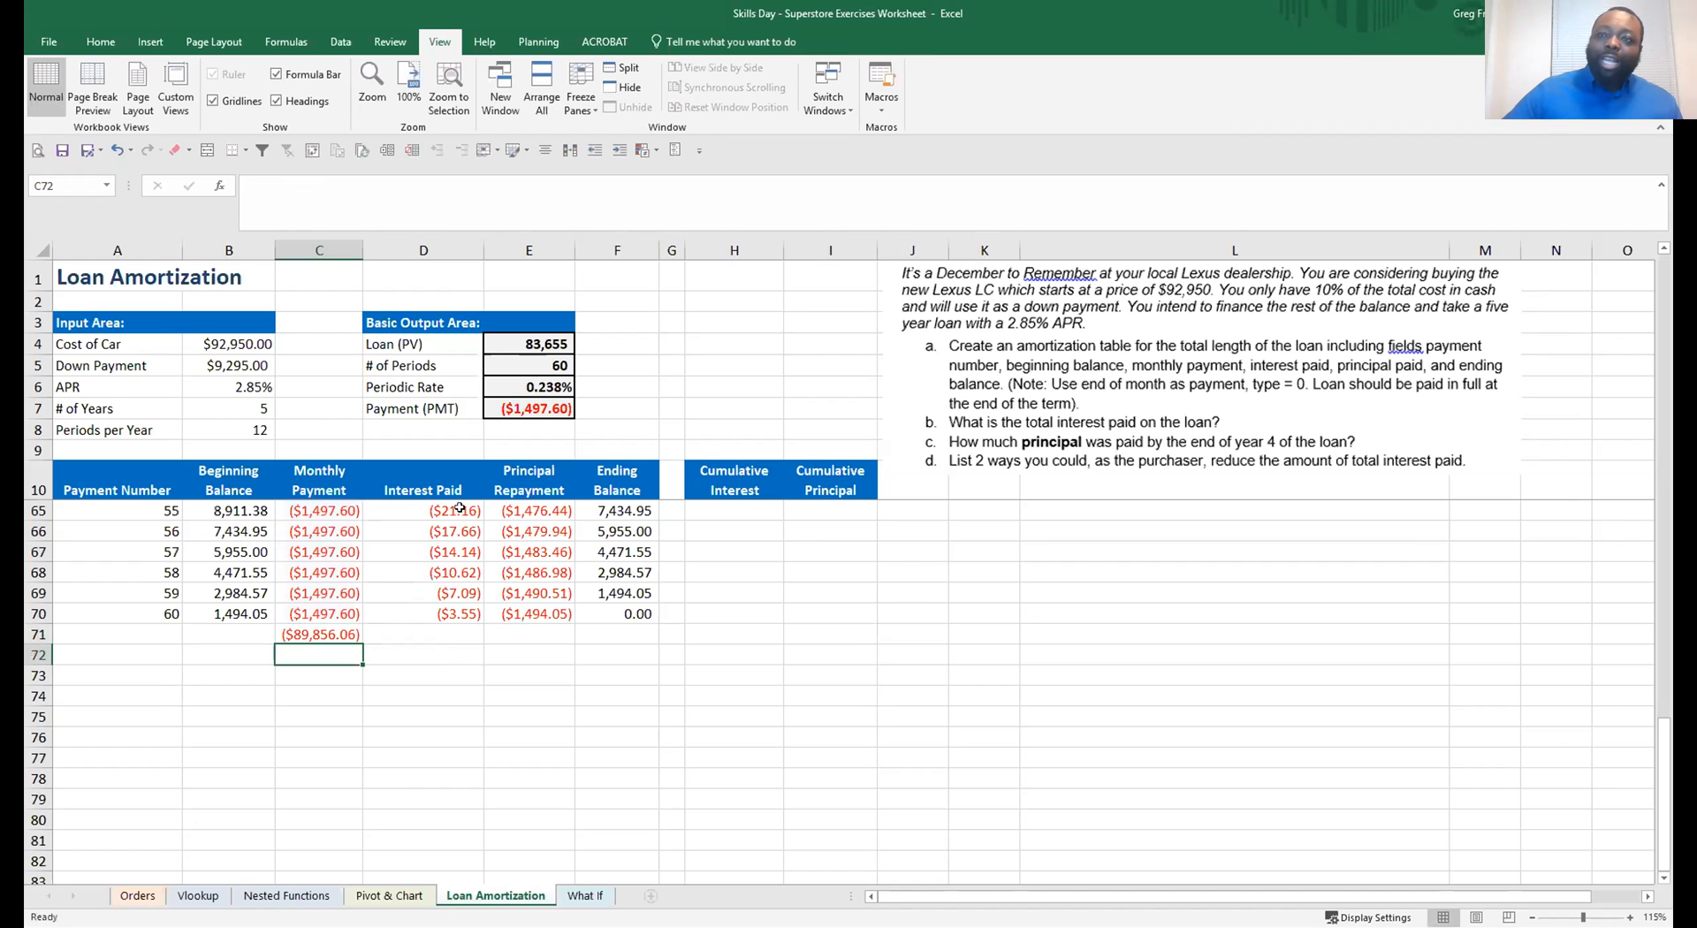
pyautogui.click(326, 637)
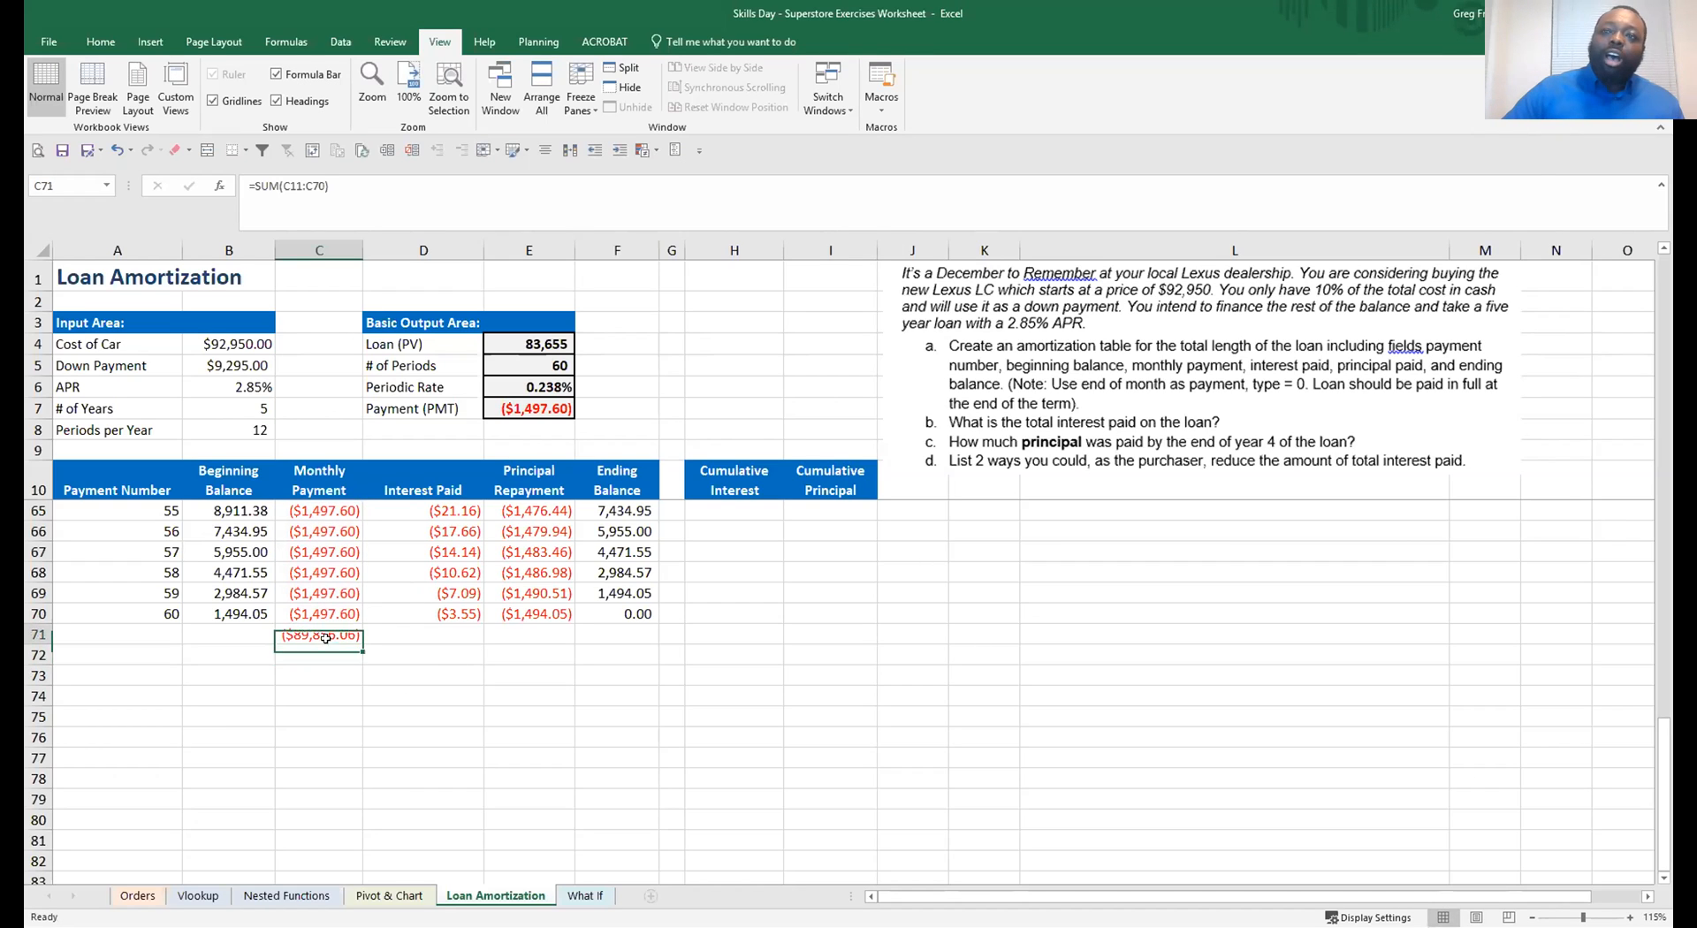
# Total the Interest Paid column in D71 with AutoSum over D11:D70
pyautogui.click(391, 631)
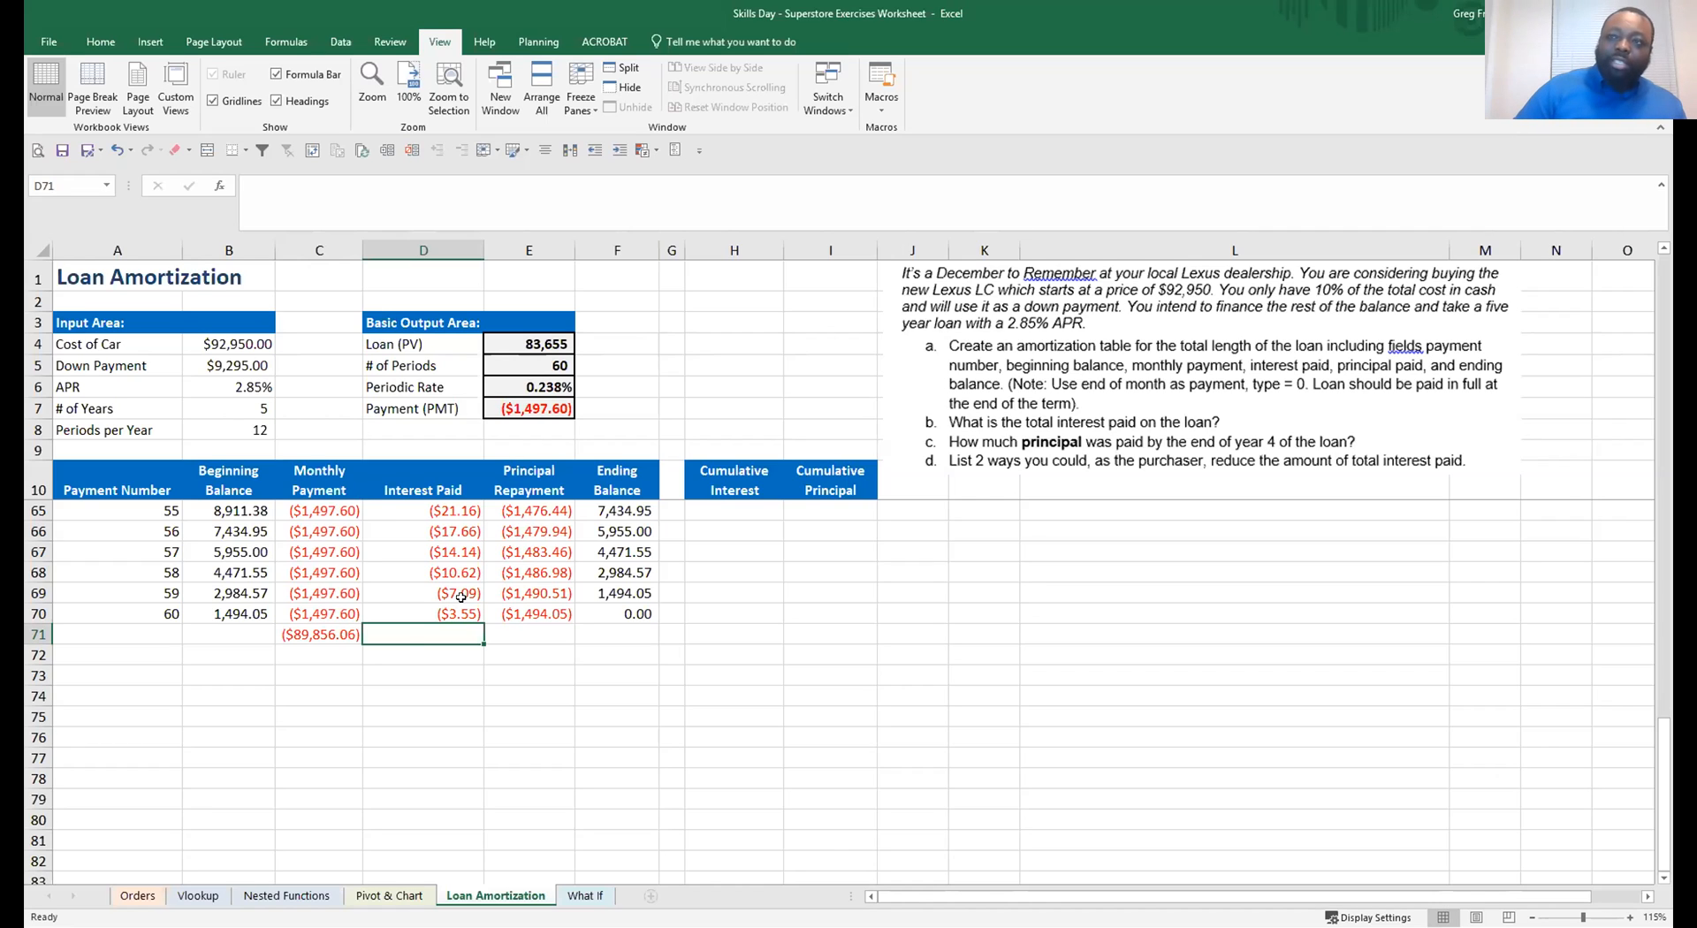
pyautogui.hotkey('alt', '=')
pyautogui.press('Return')
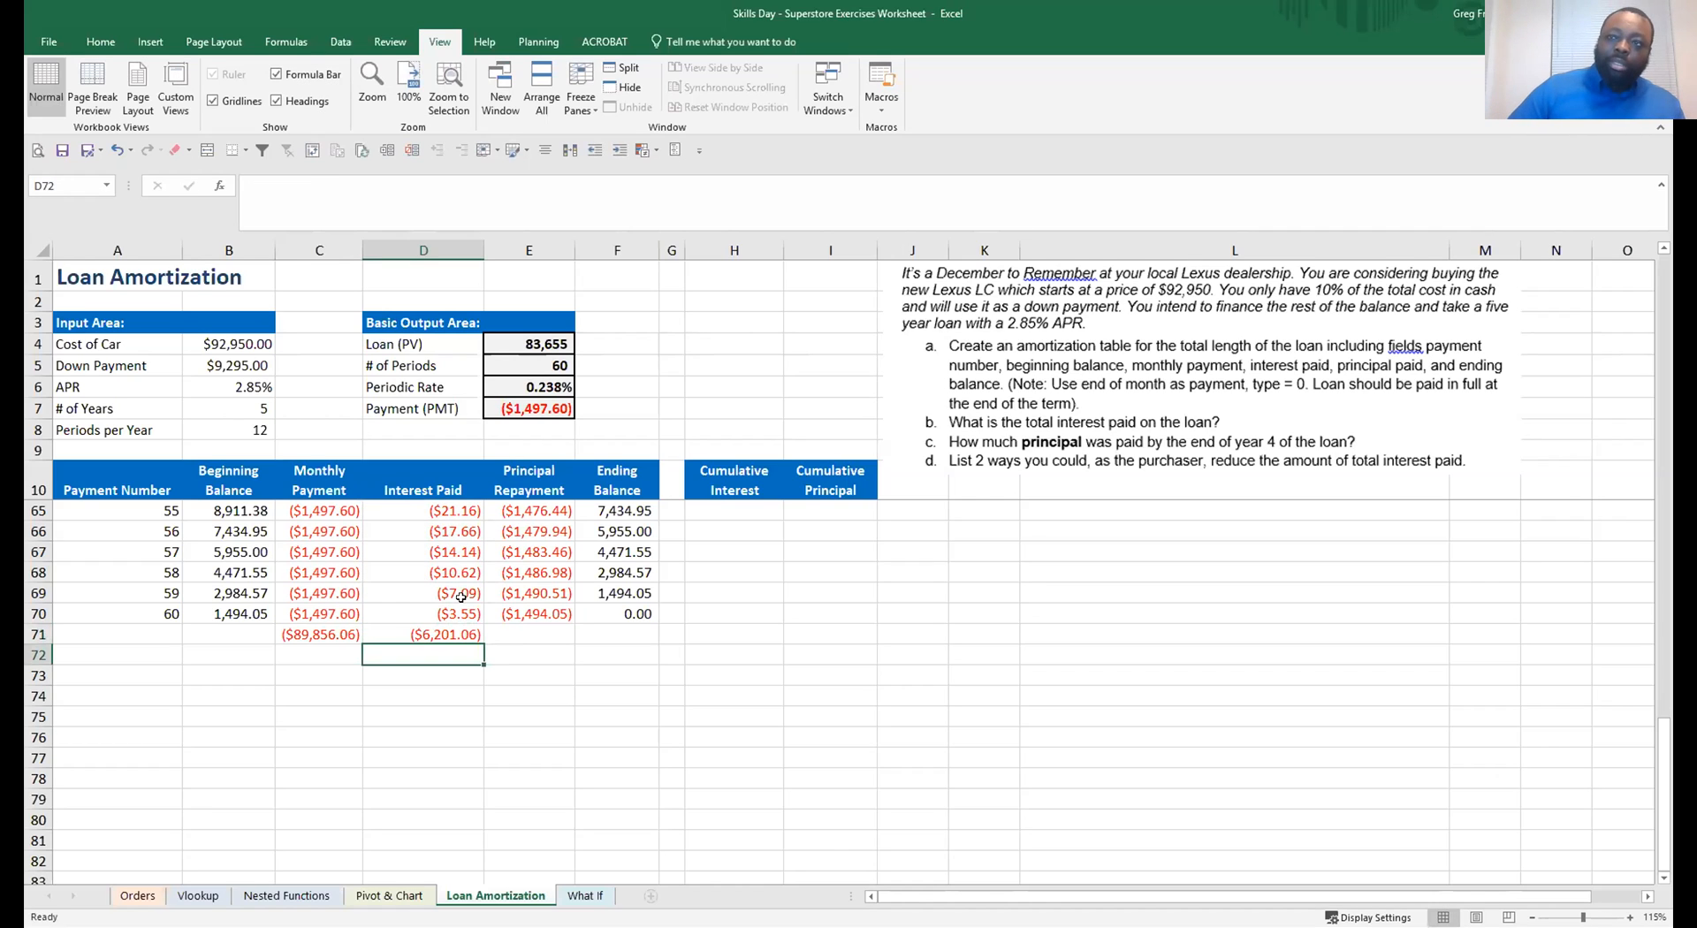
pyautogui.click(465, 630)
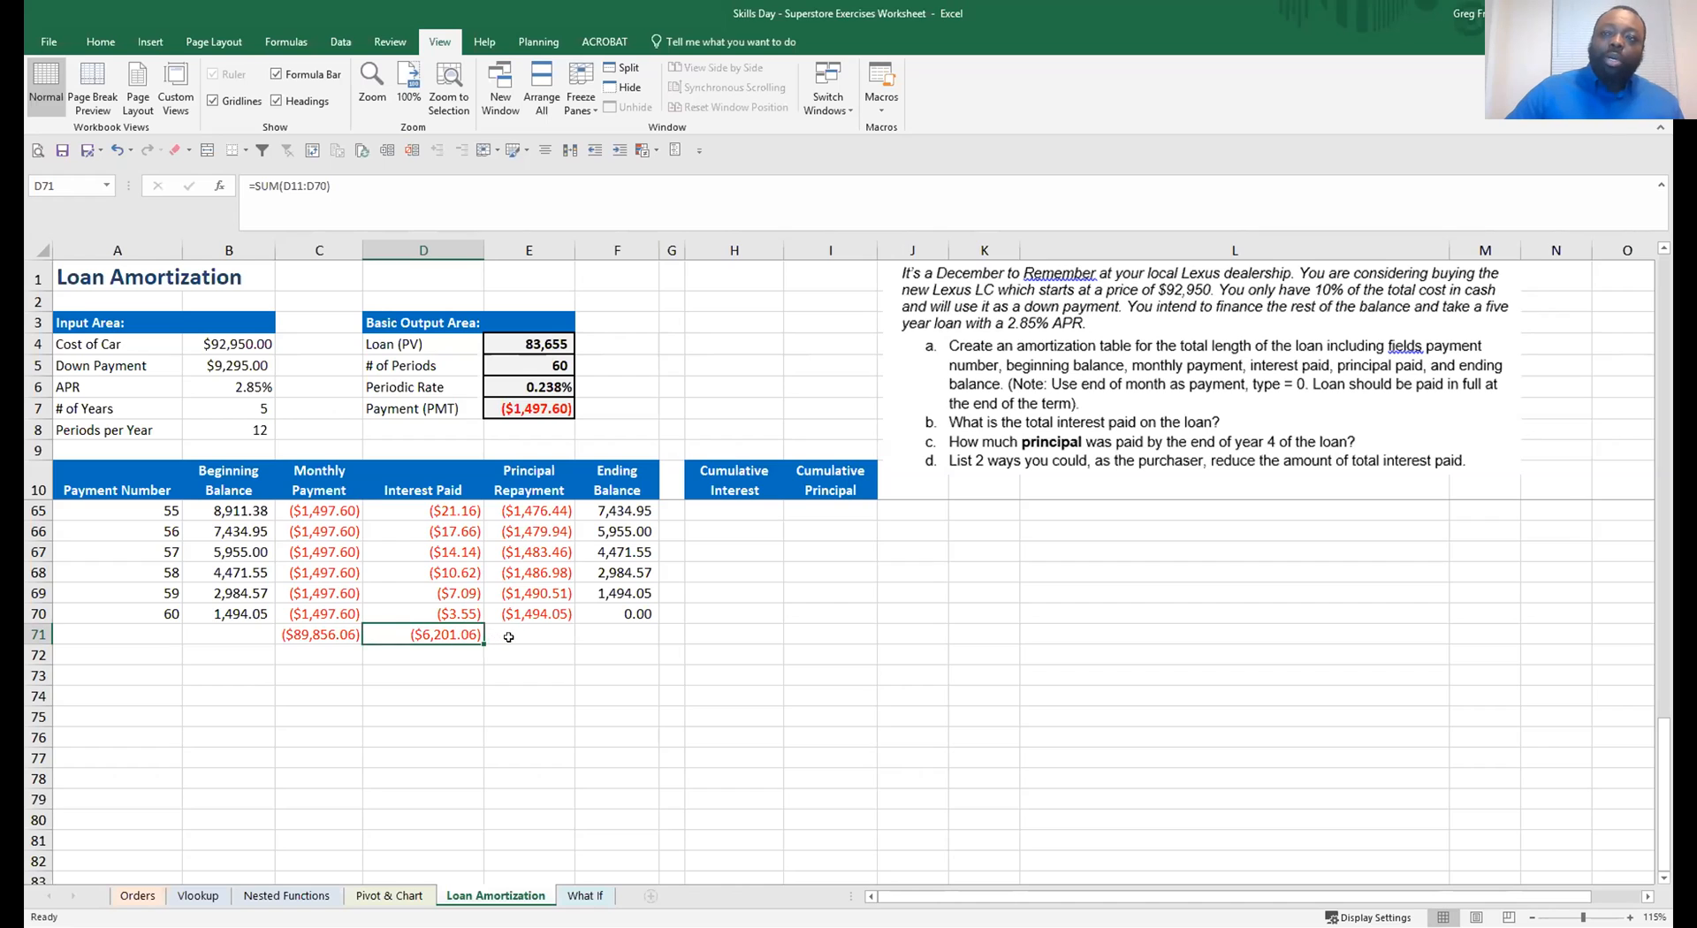
# Total the Principal Repayment column in E71 with AutoSum over E11:E70
pyautogui.click(513, 632)
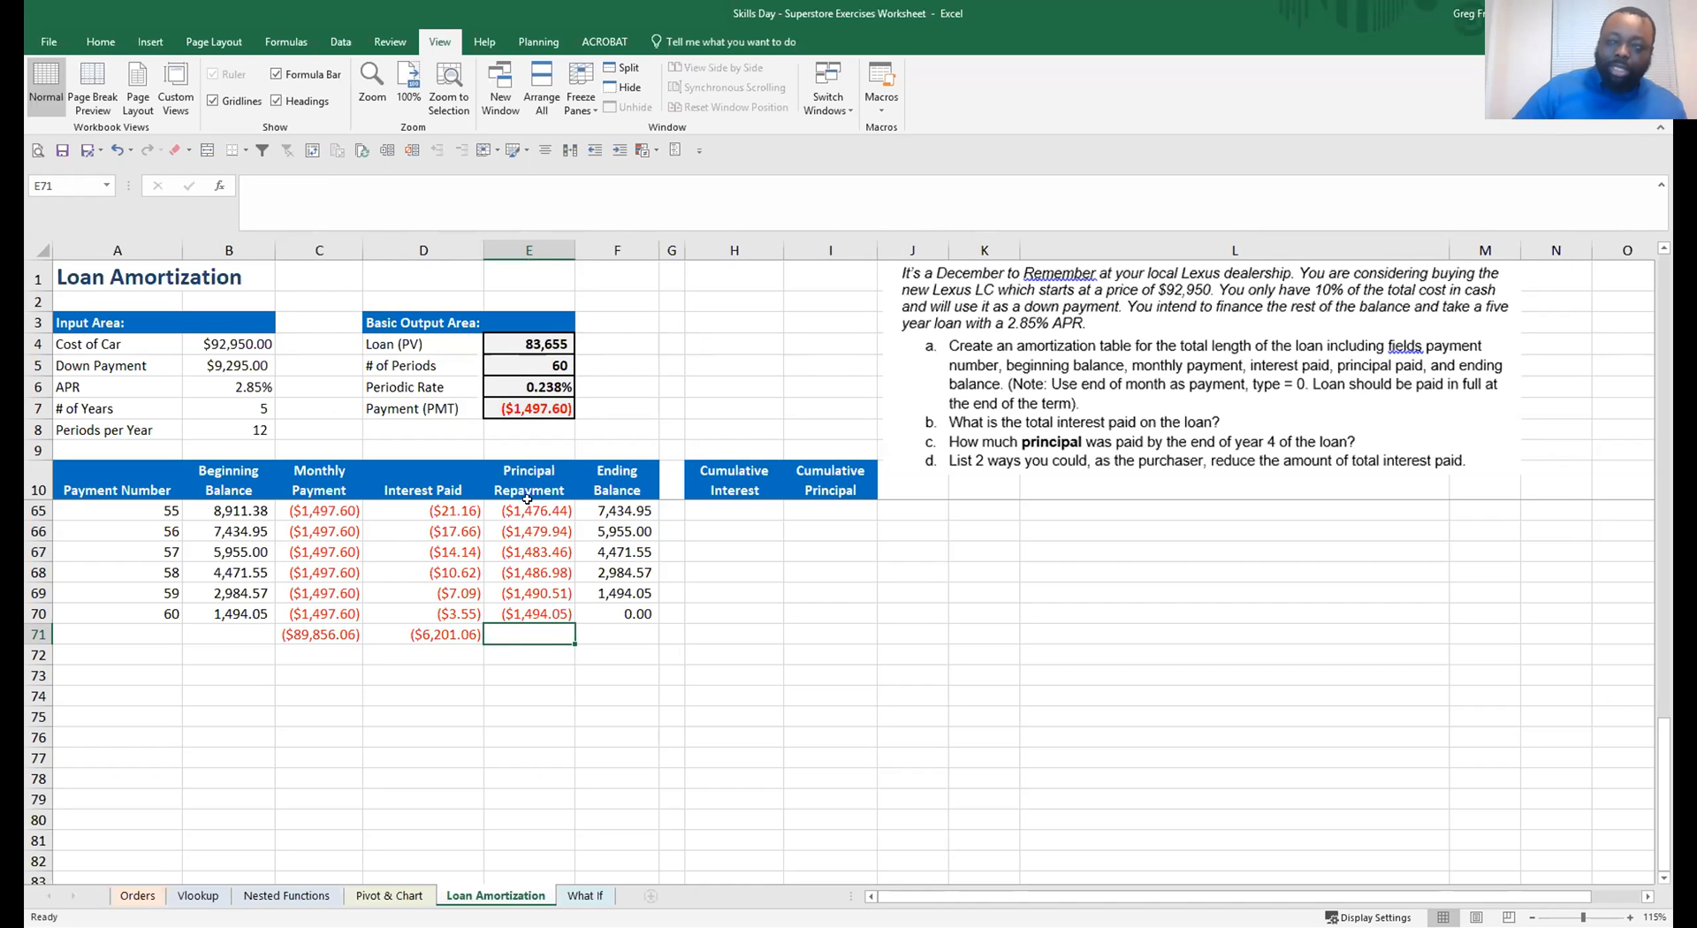
pyautogui.write('=')
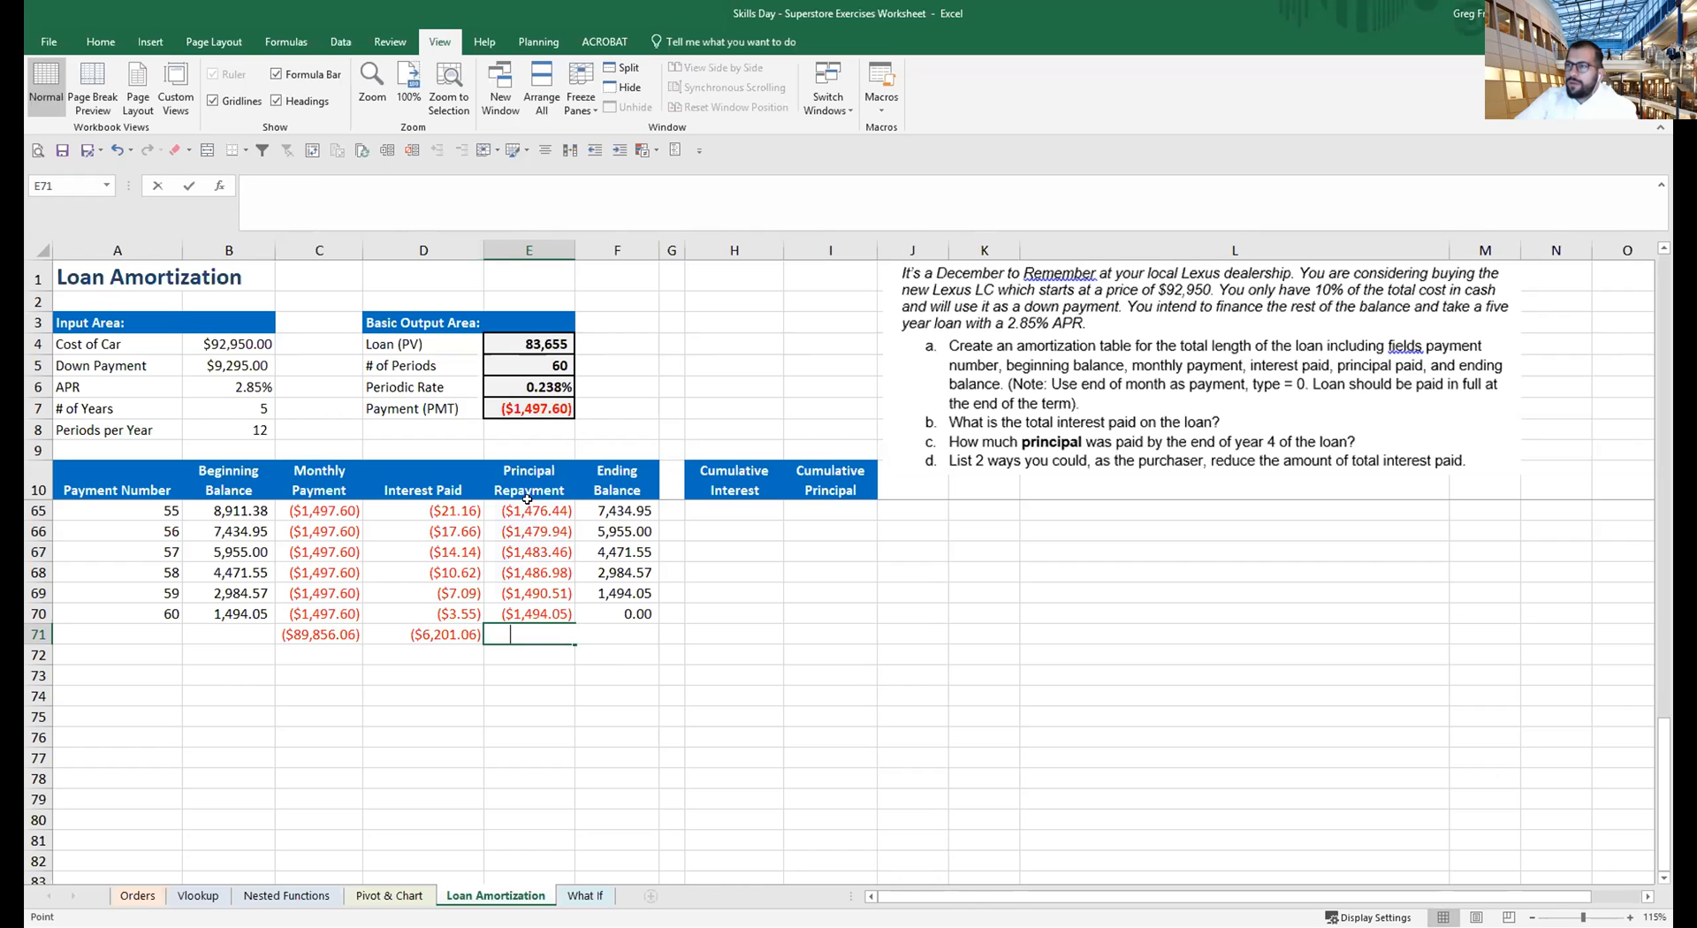
pyautogui.hotkey('alt', '=')
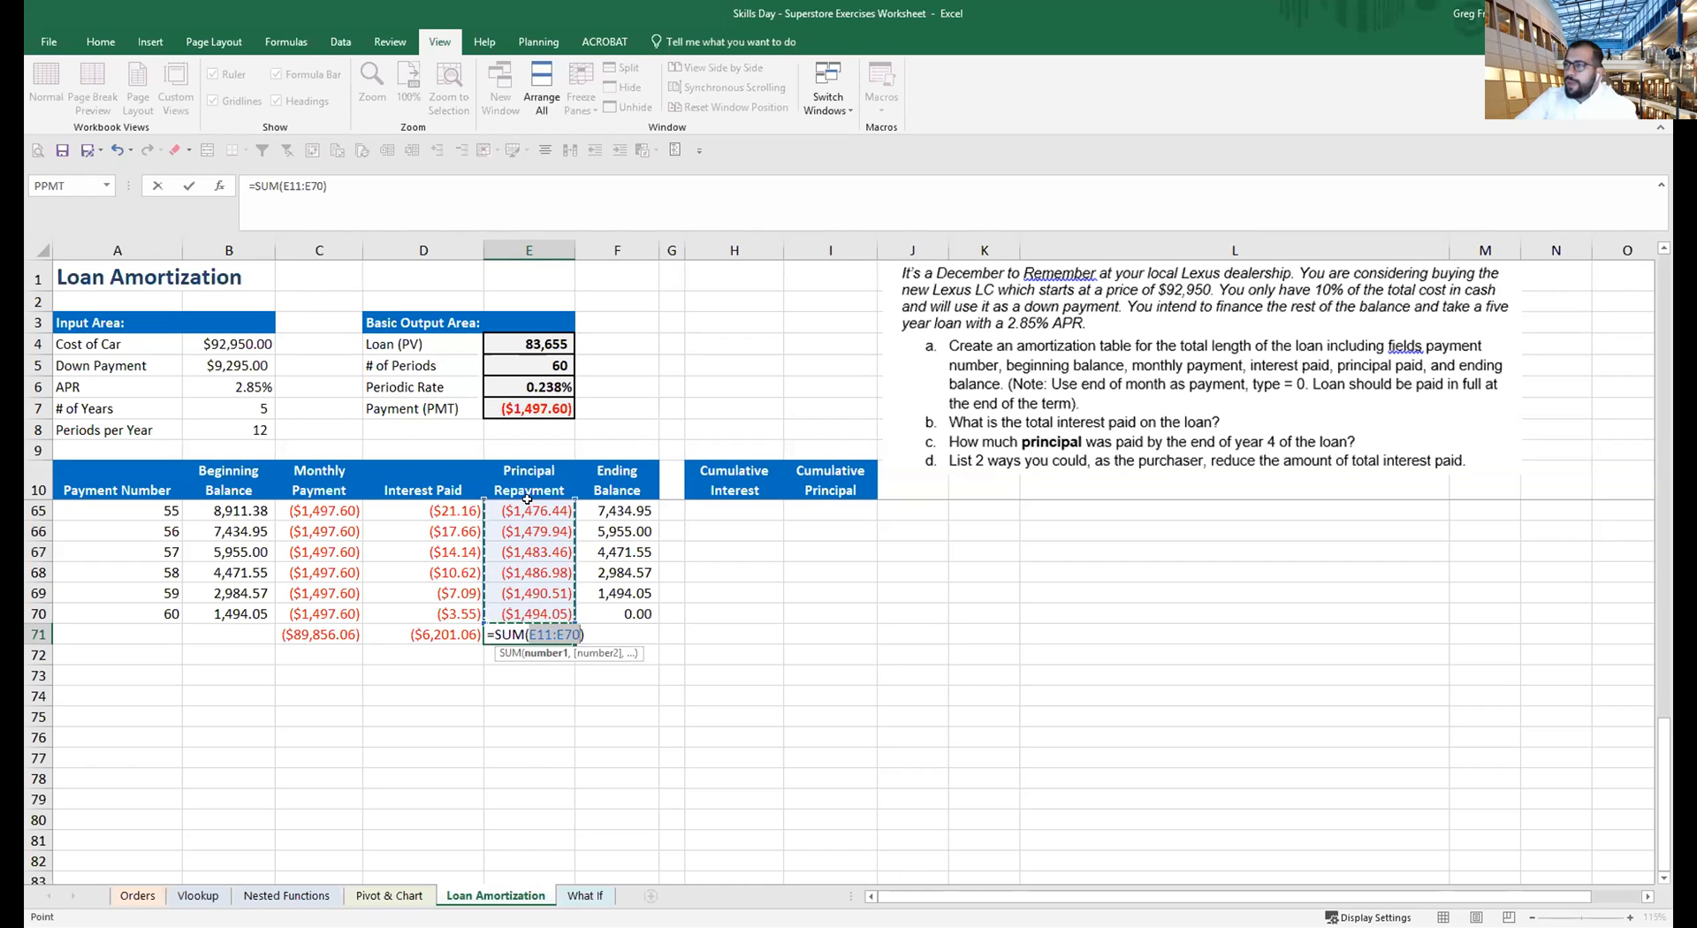
pyautogui.press('Return')
pyautogui.click(529, 630)
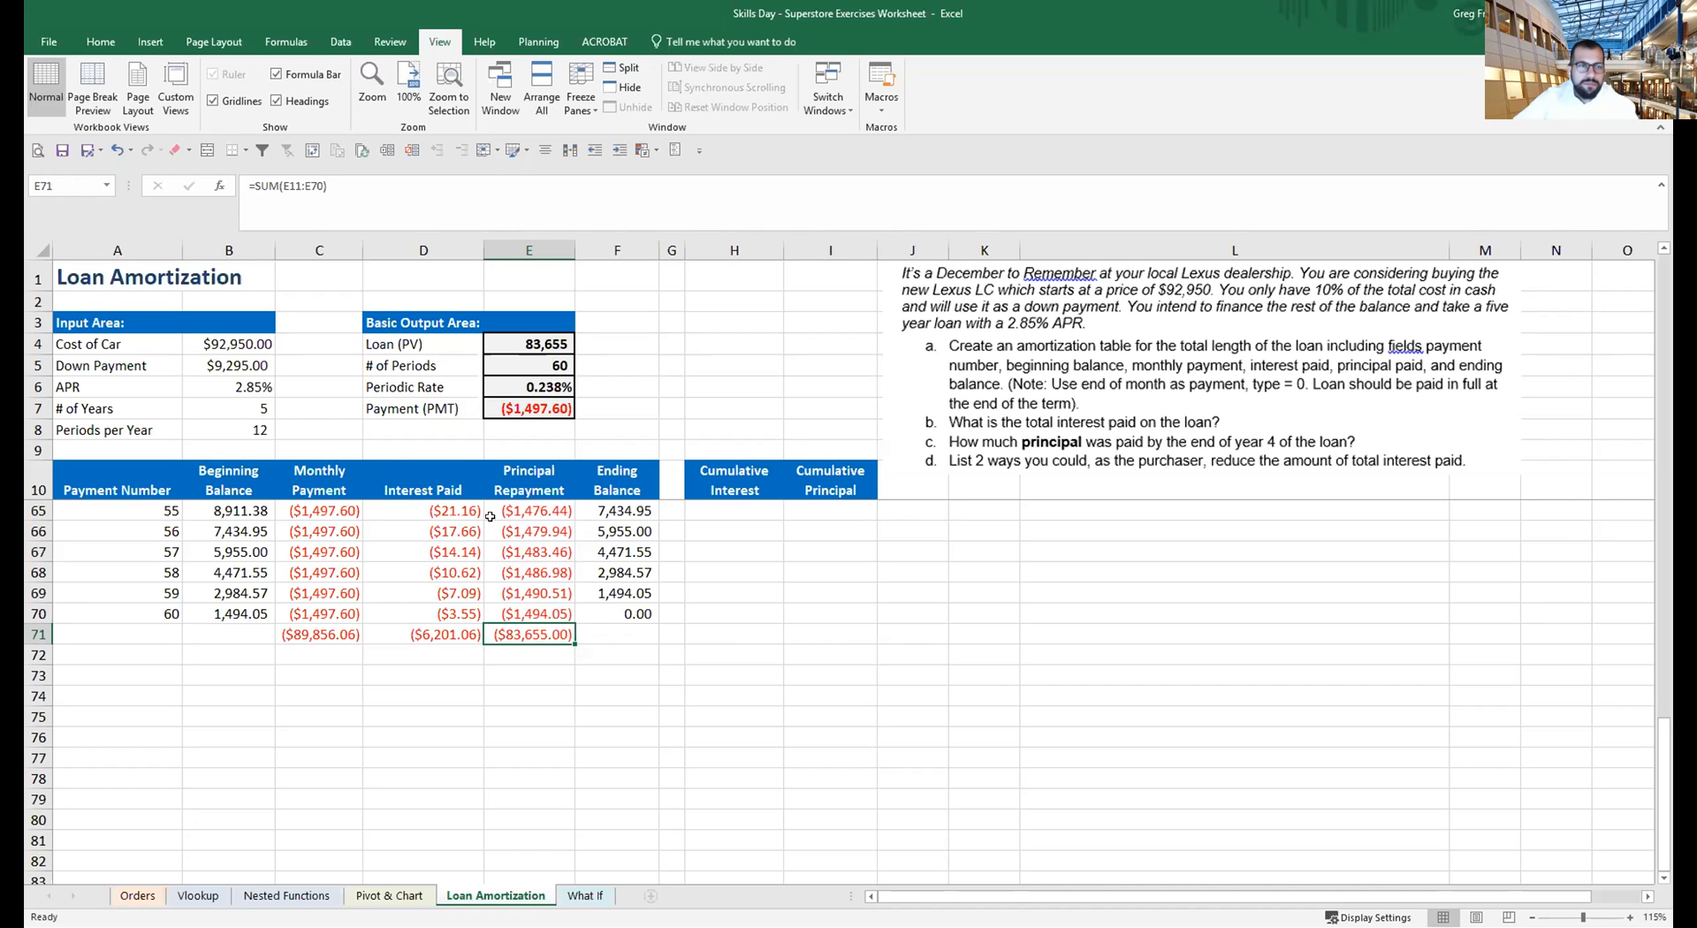
pyautogui.click(100, 42)
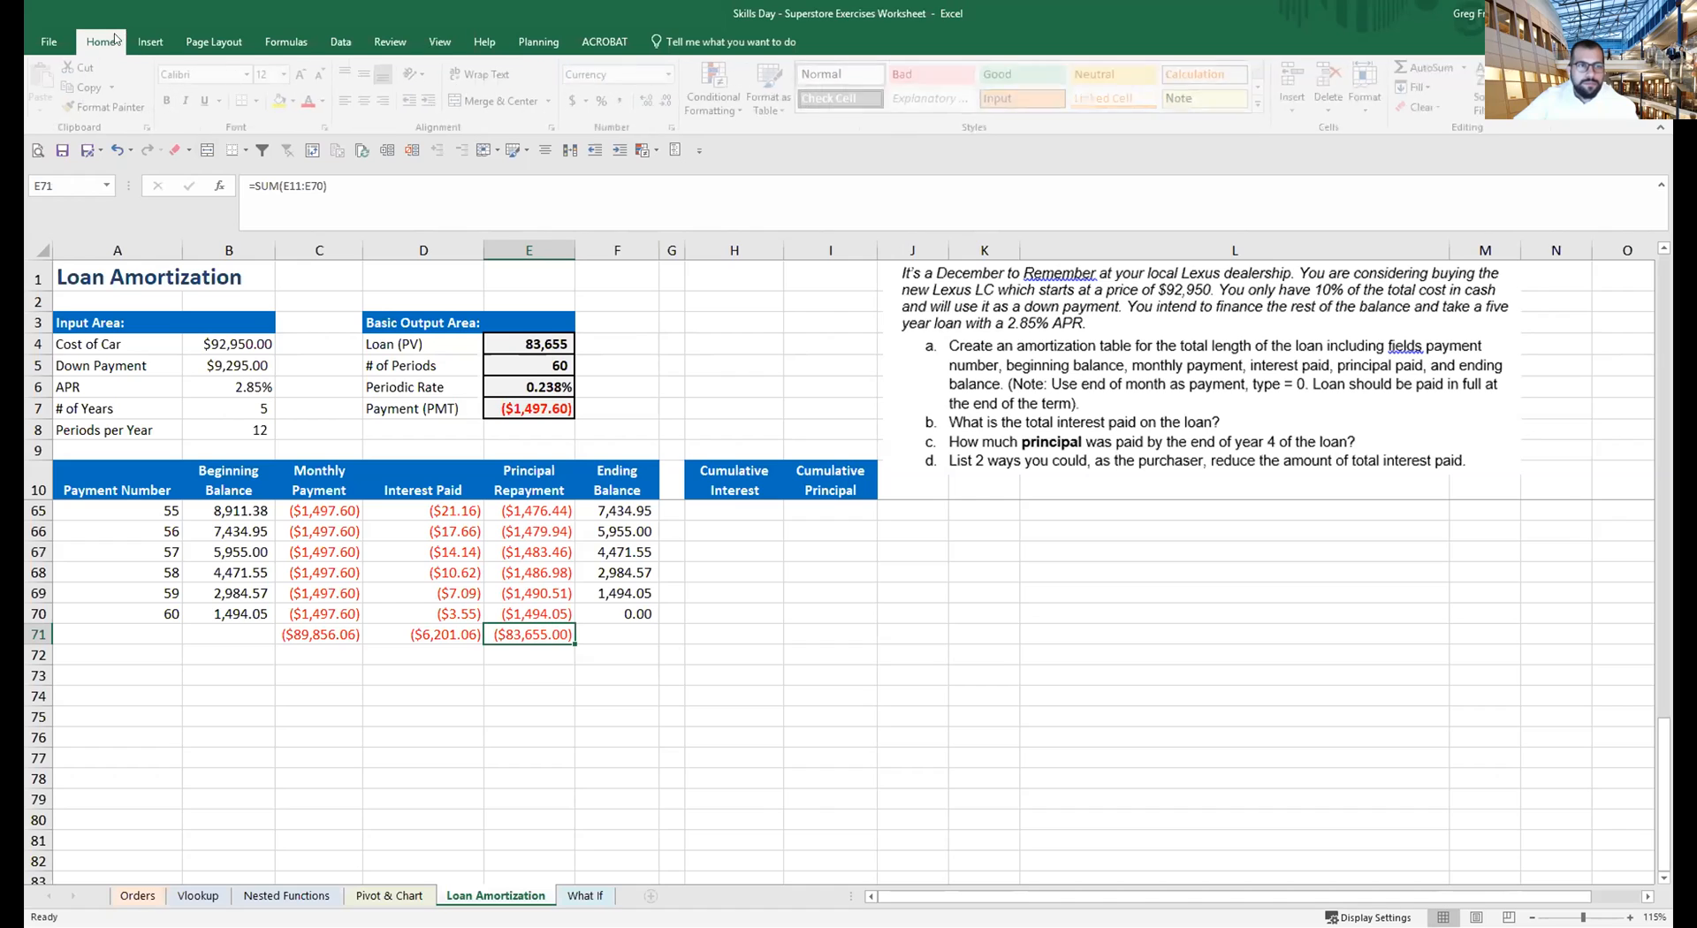
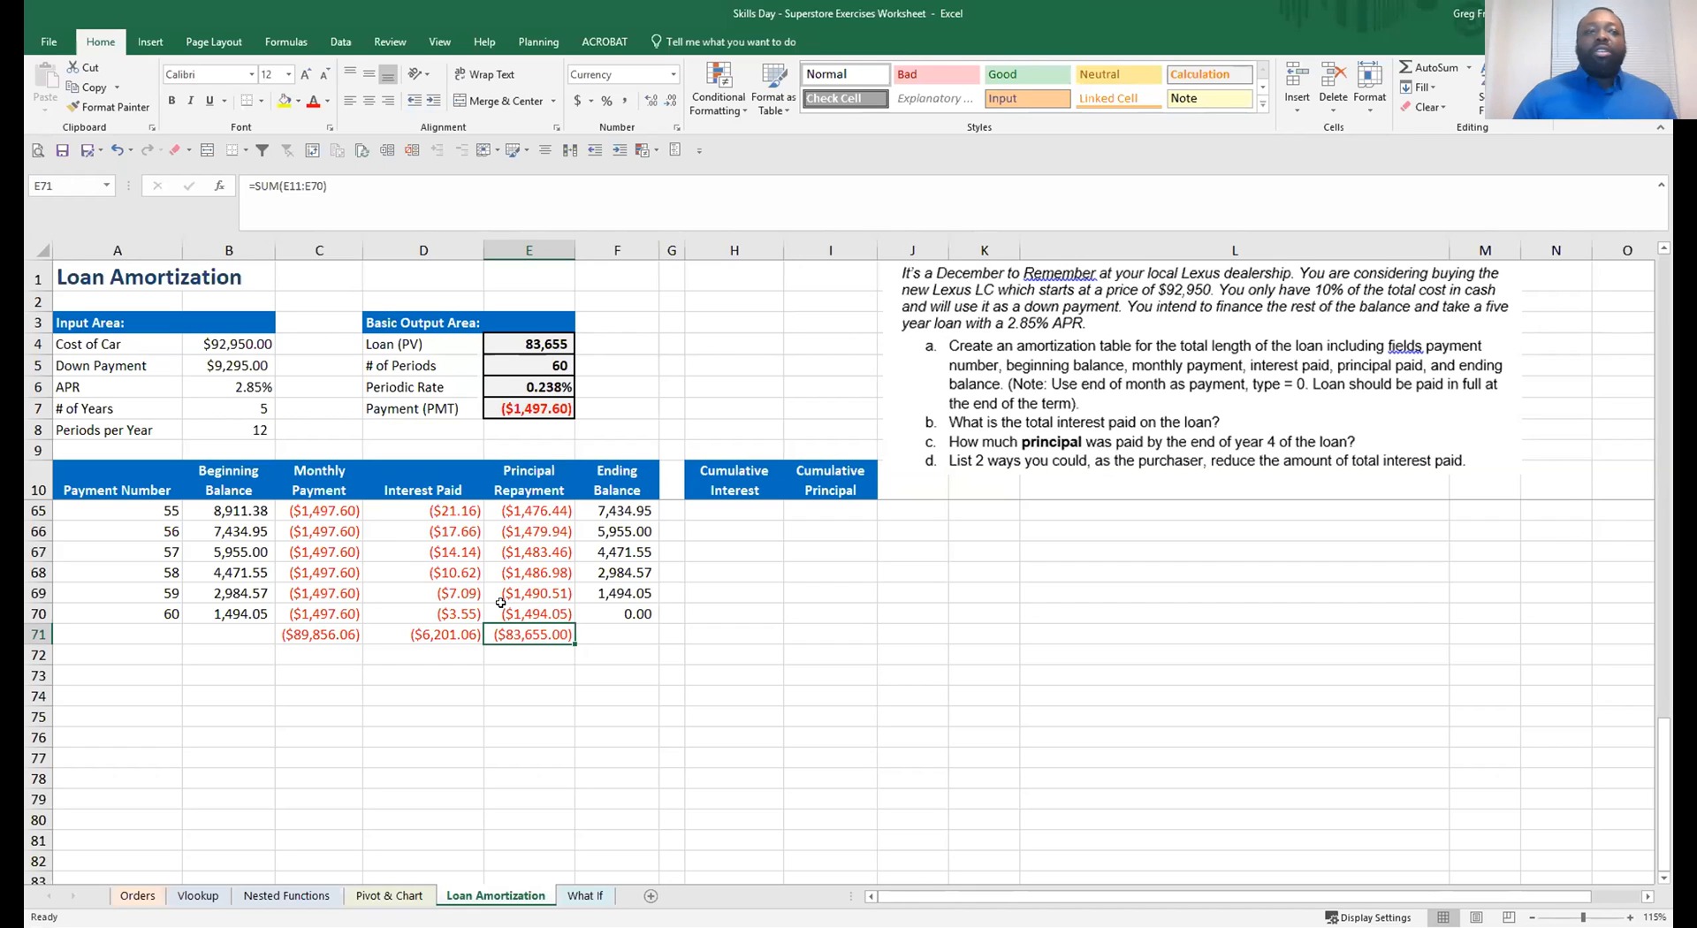
# Review the row 71 column totals and check the combined sum of the interest and principal totals against total payments
pyautogui.click(537, 663)
pyautogui.click(531, 612)
pyautogui.click(532, 588)
pyautogui.click(537, 572)
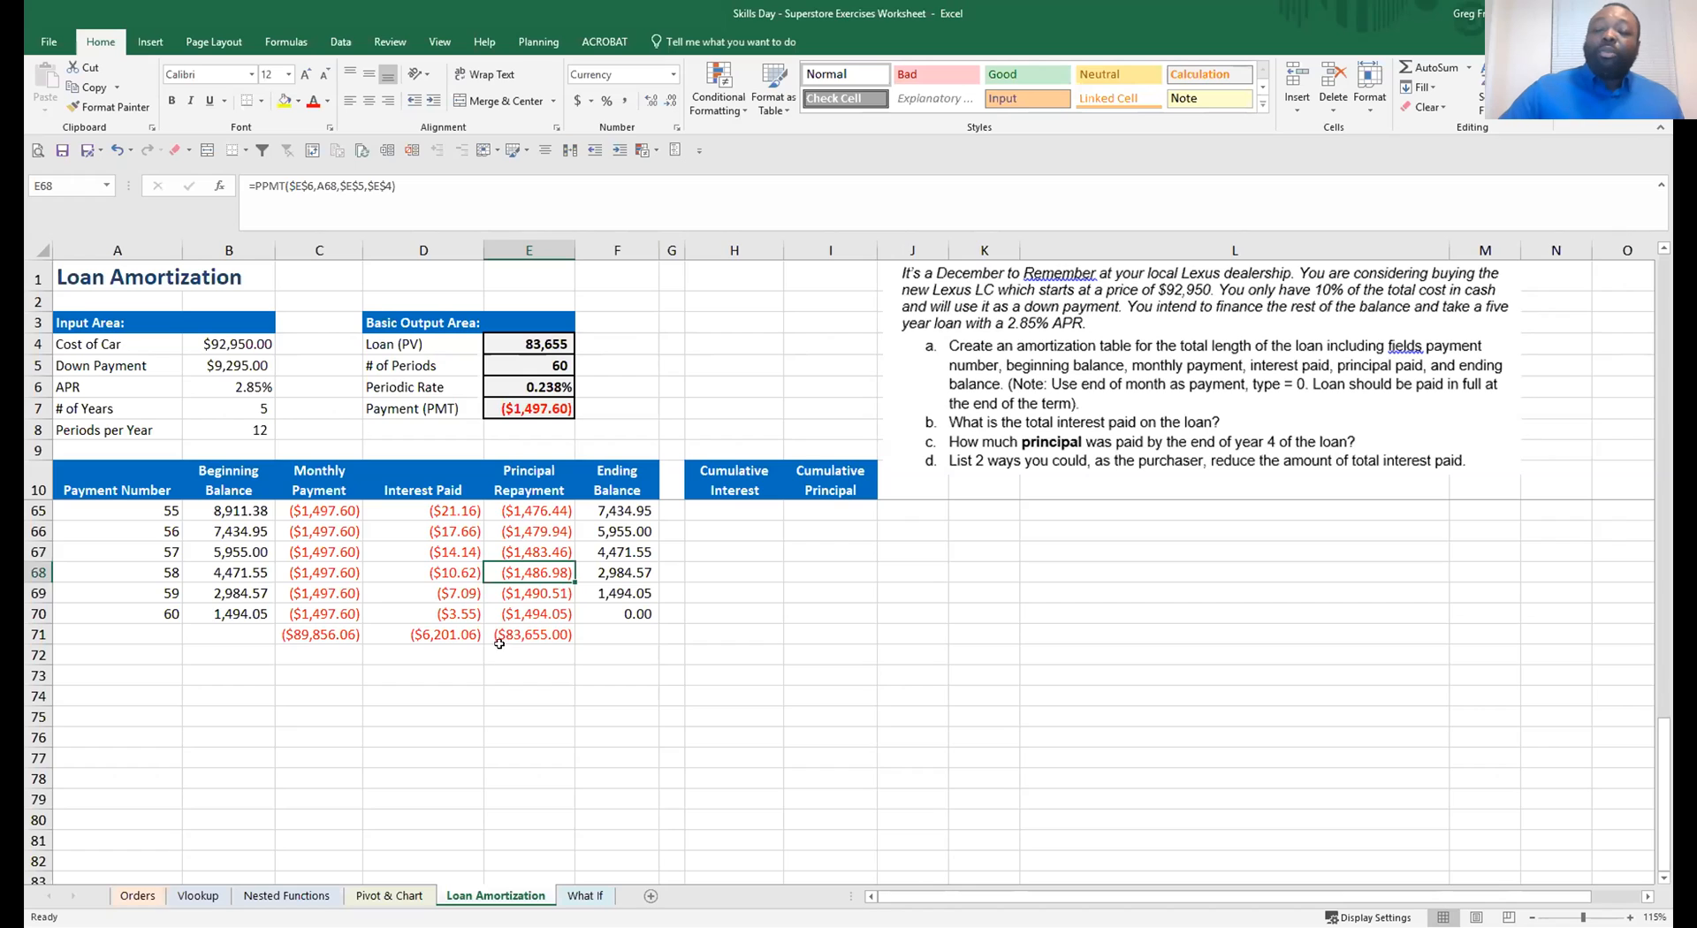
pyautogui.click(319, 635)
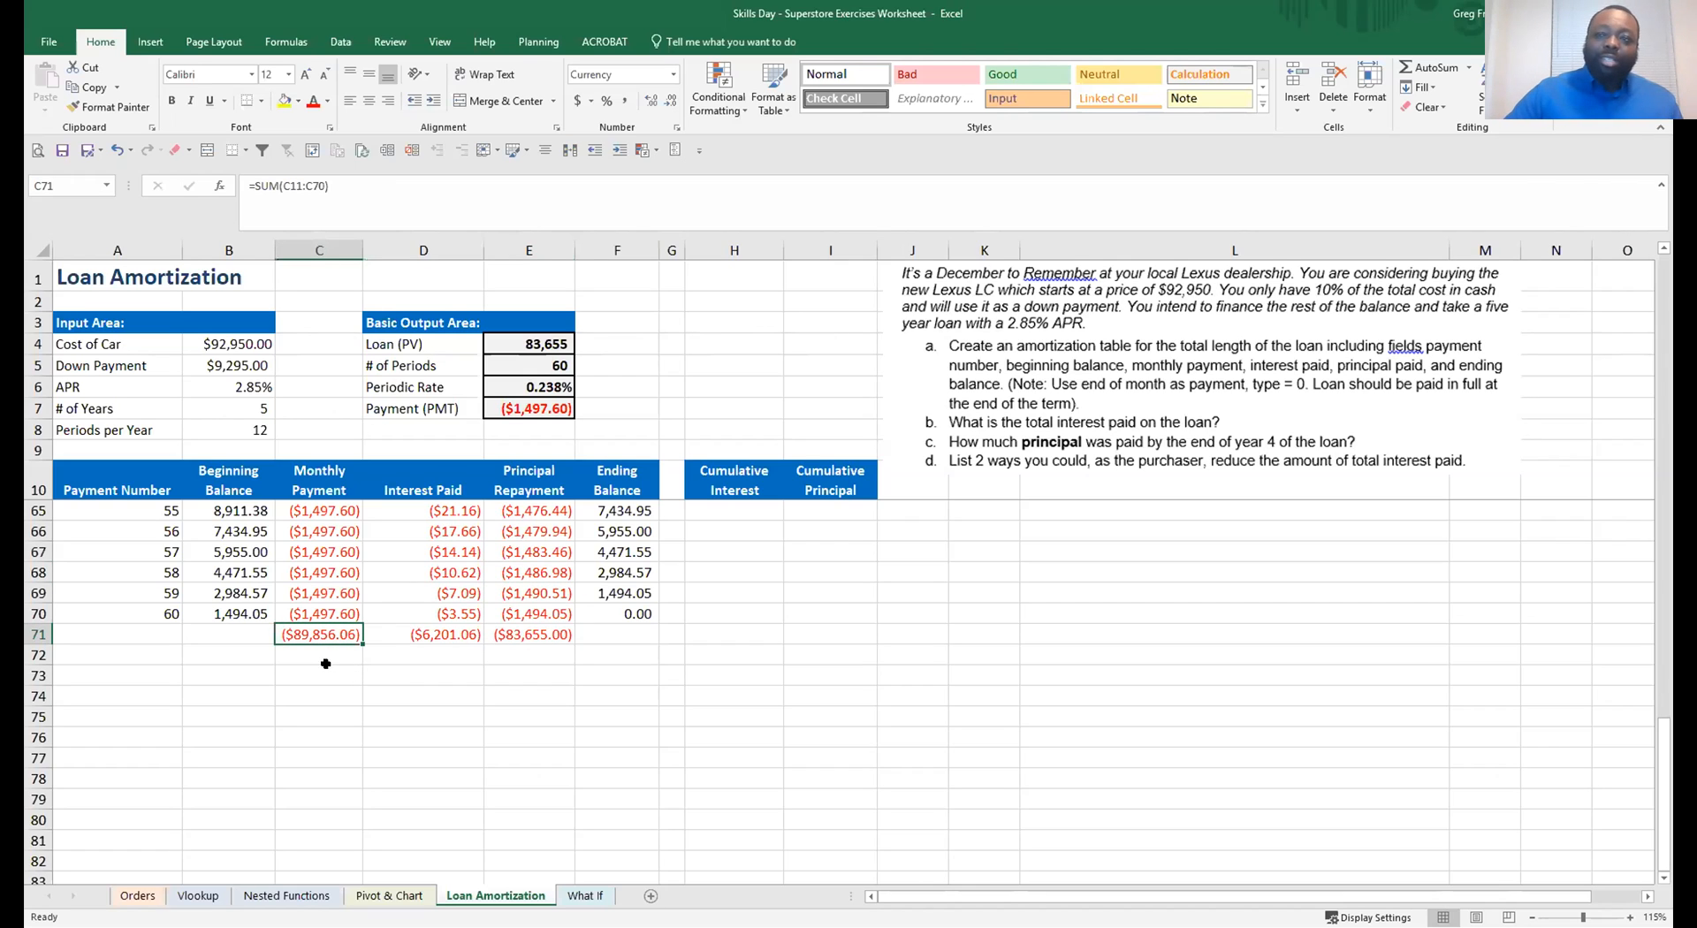
pyautogui.click(443, 630)
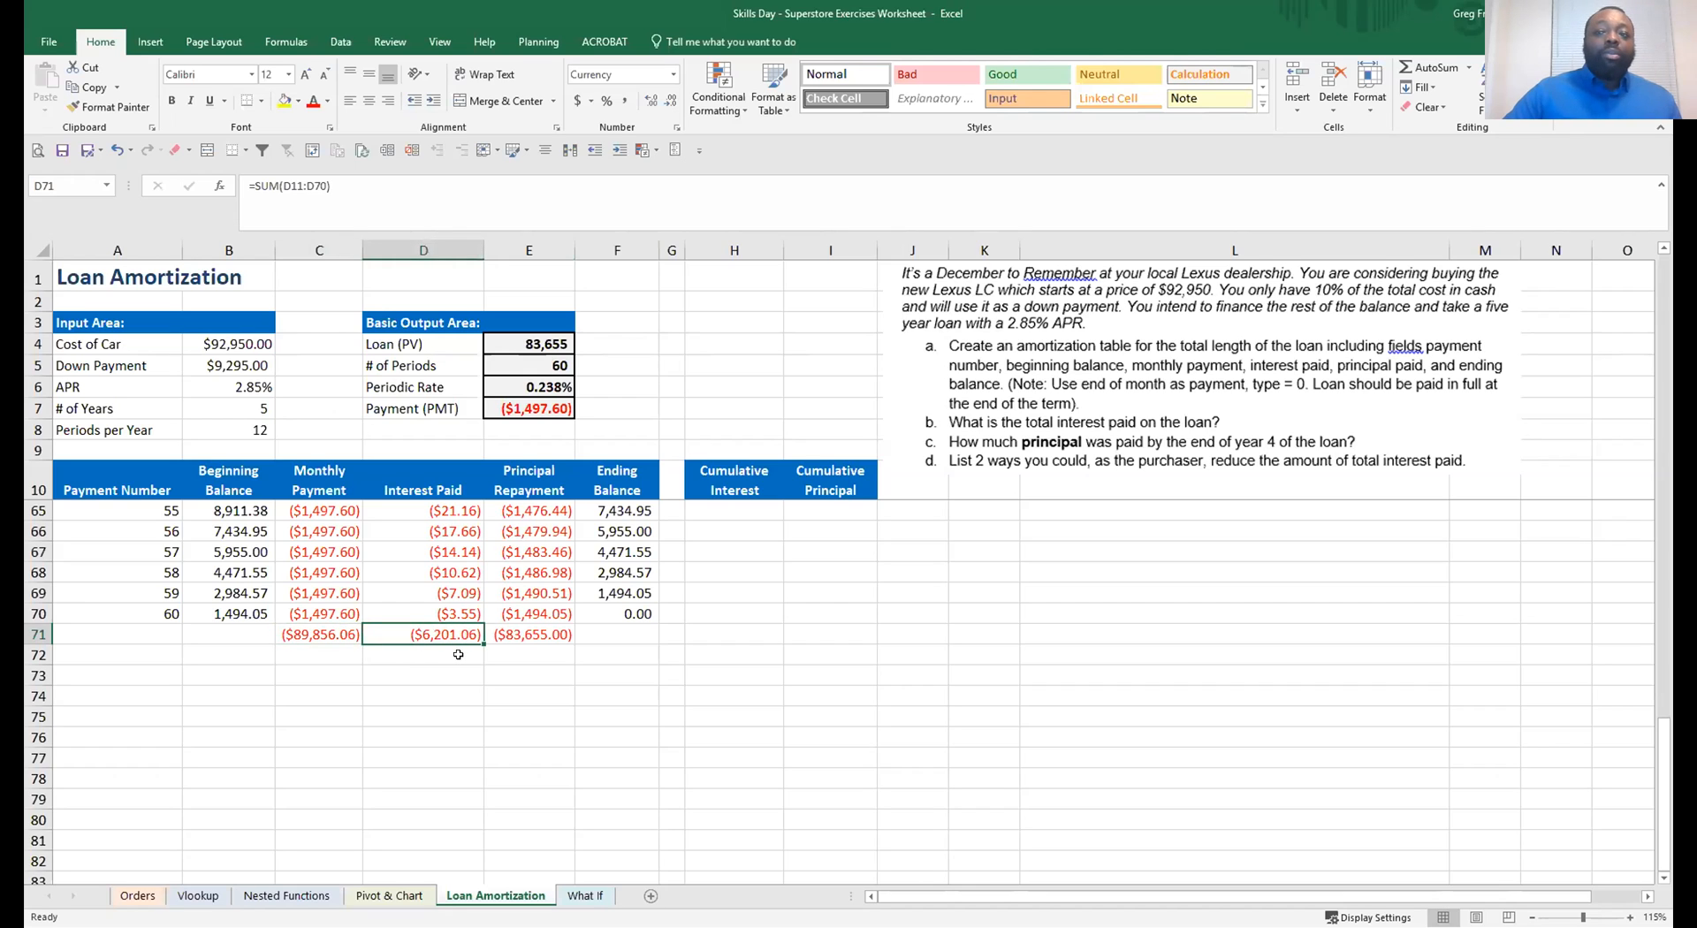
pyautogui.click(527, 638)
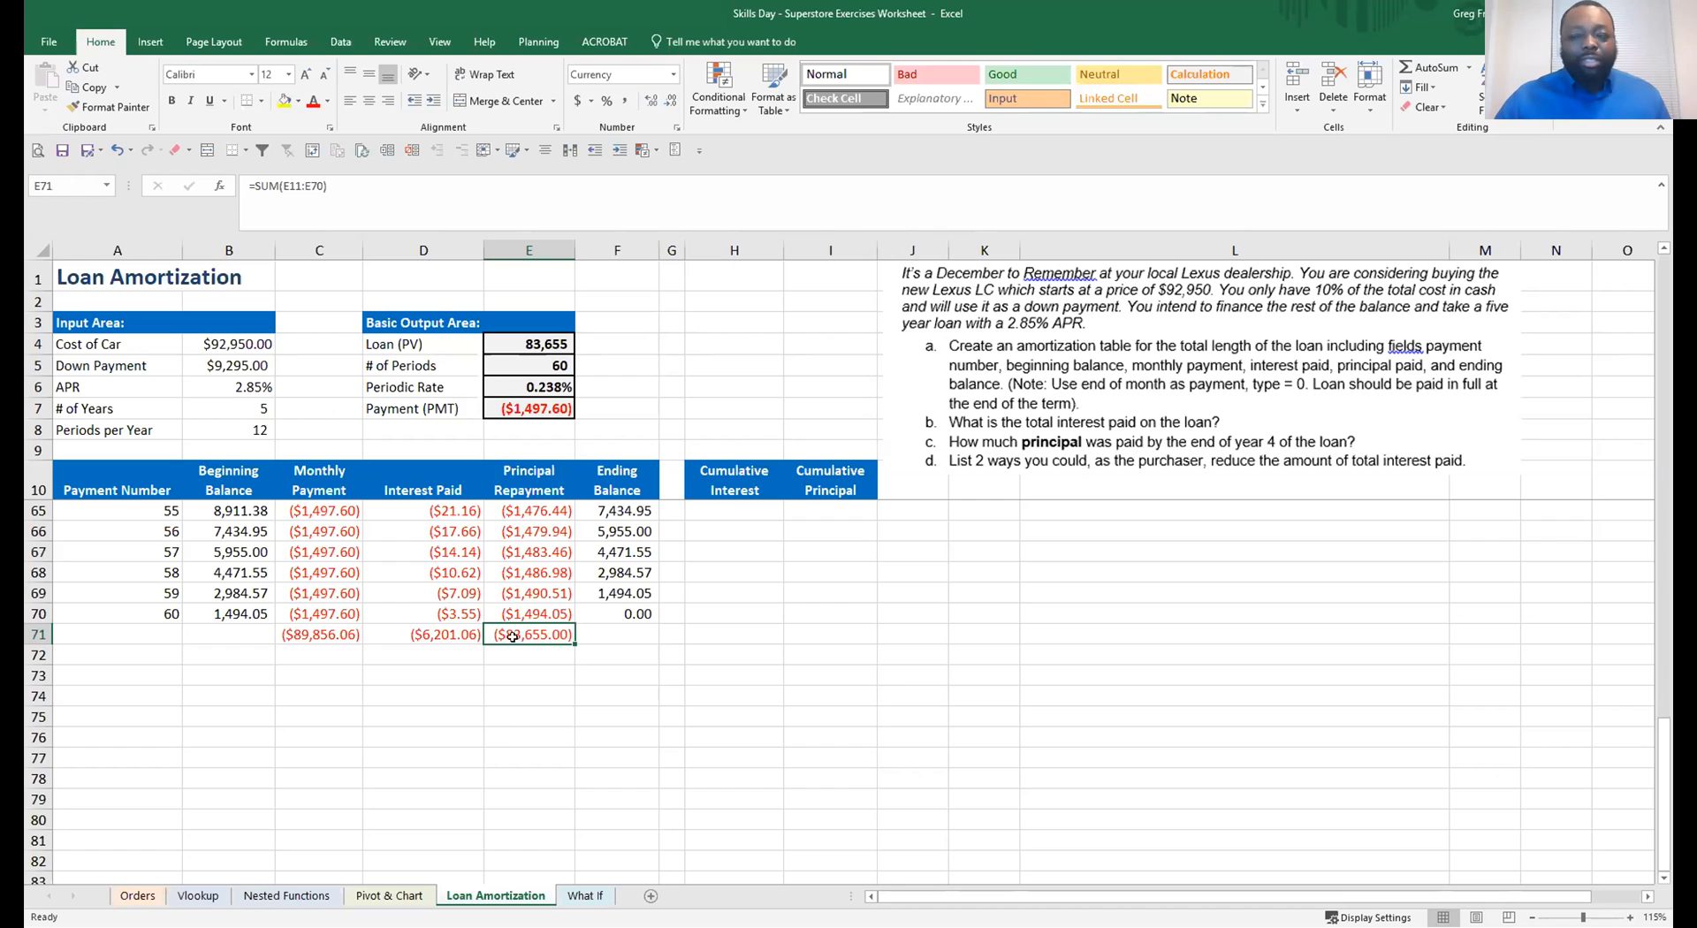
pyautogui.moveTo(500, 634); pyautogui.dragTo(460, 635)
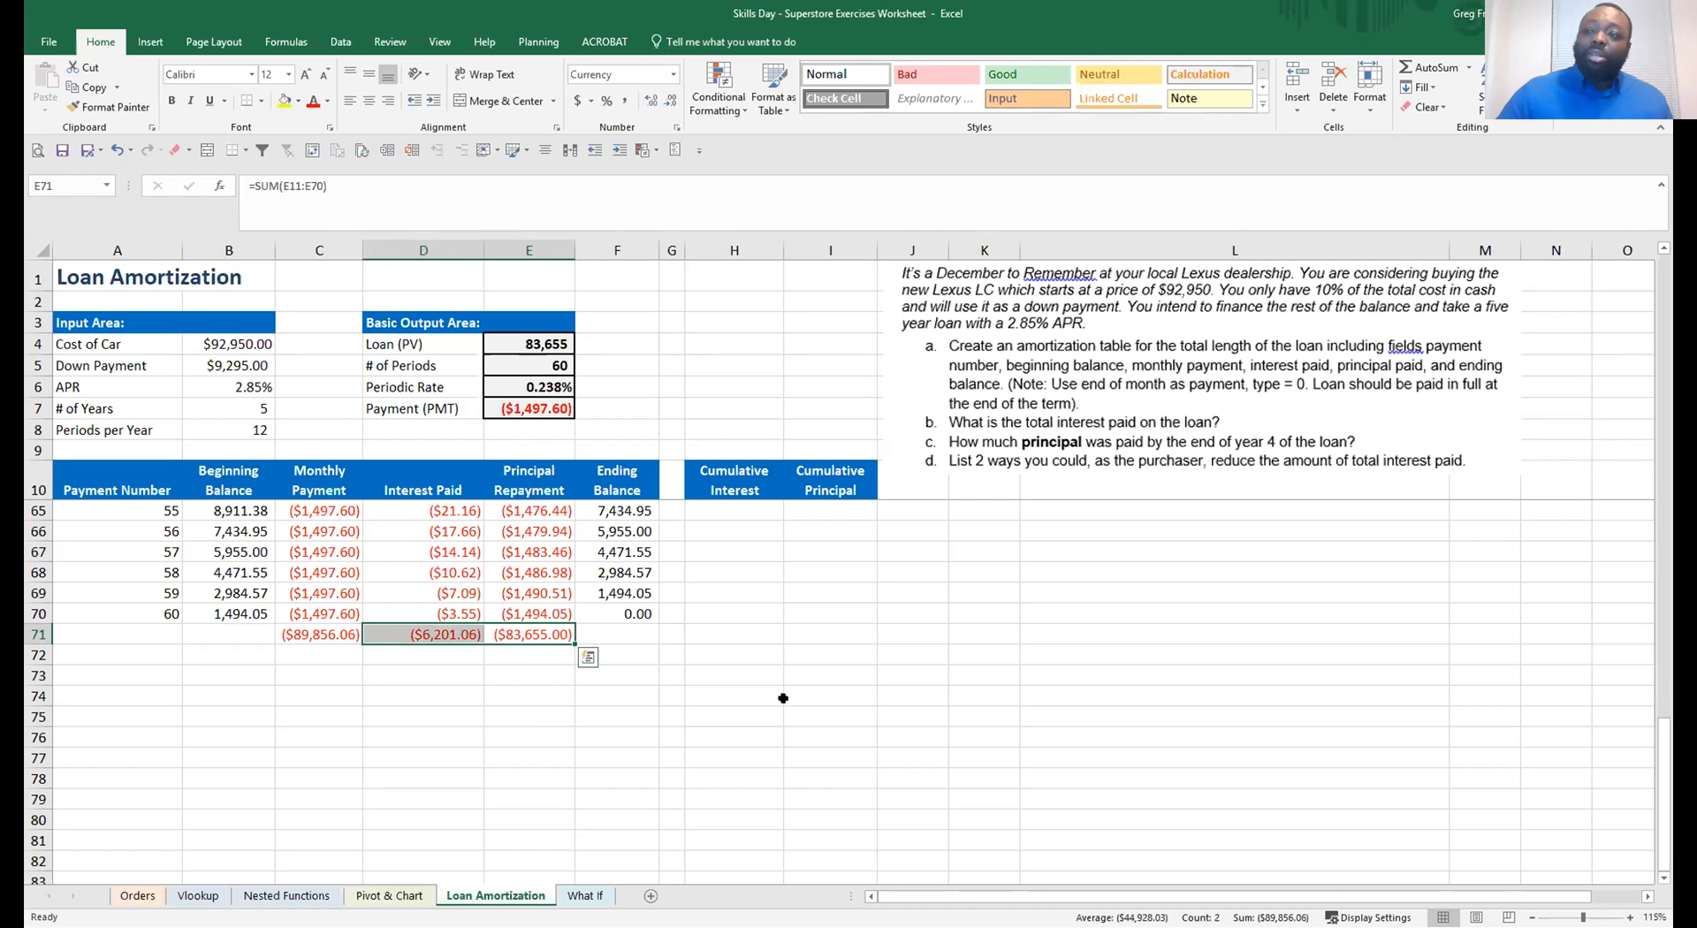
# Add the interest and principal totals together in D72 with the formula =D71+E71
pyautogui.click(478, 654)
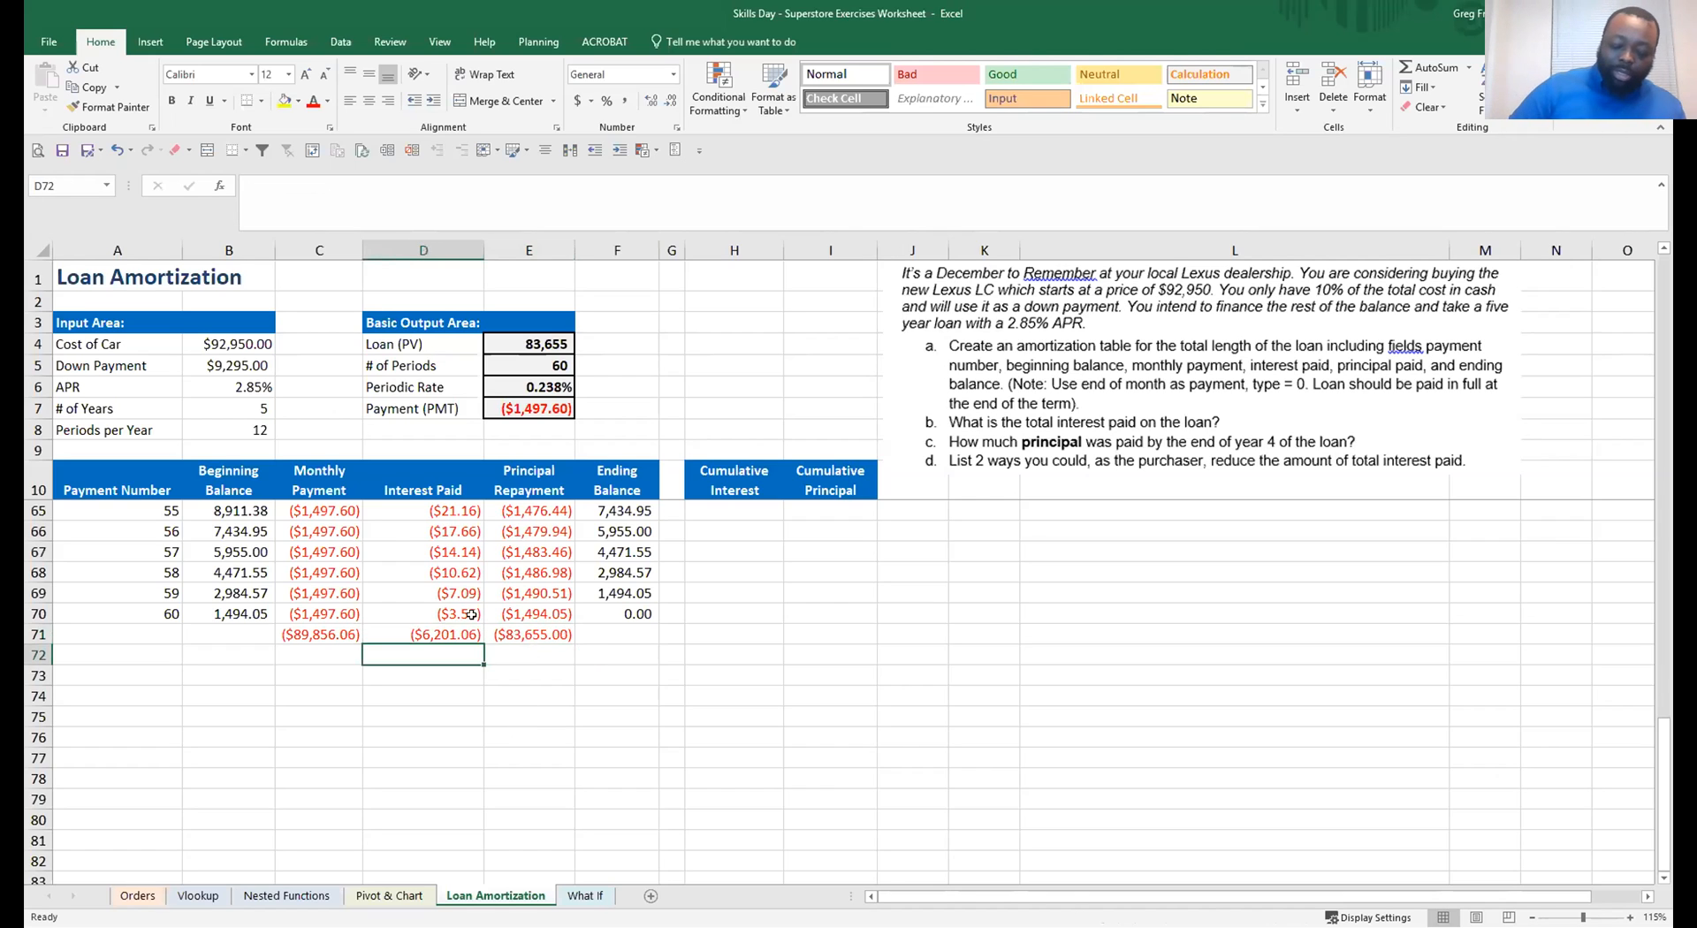
pyautogui.write('=')
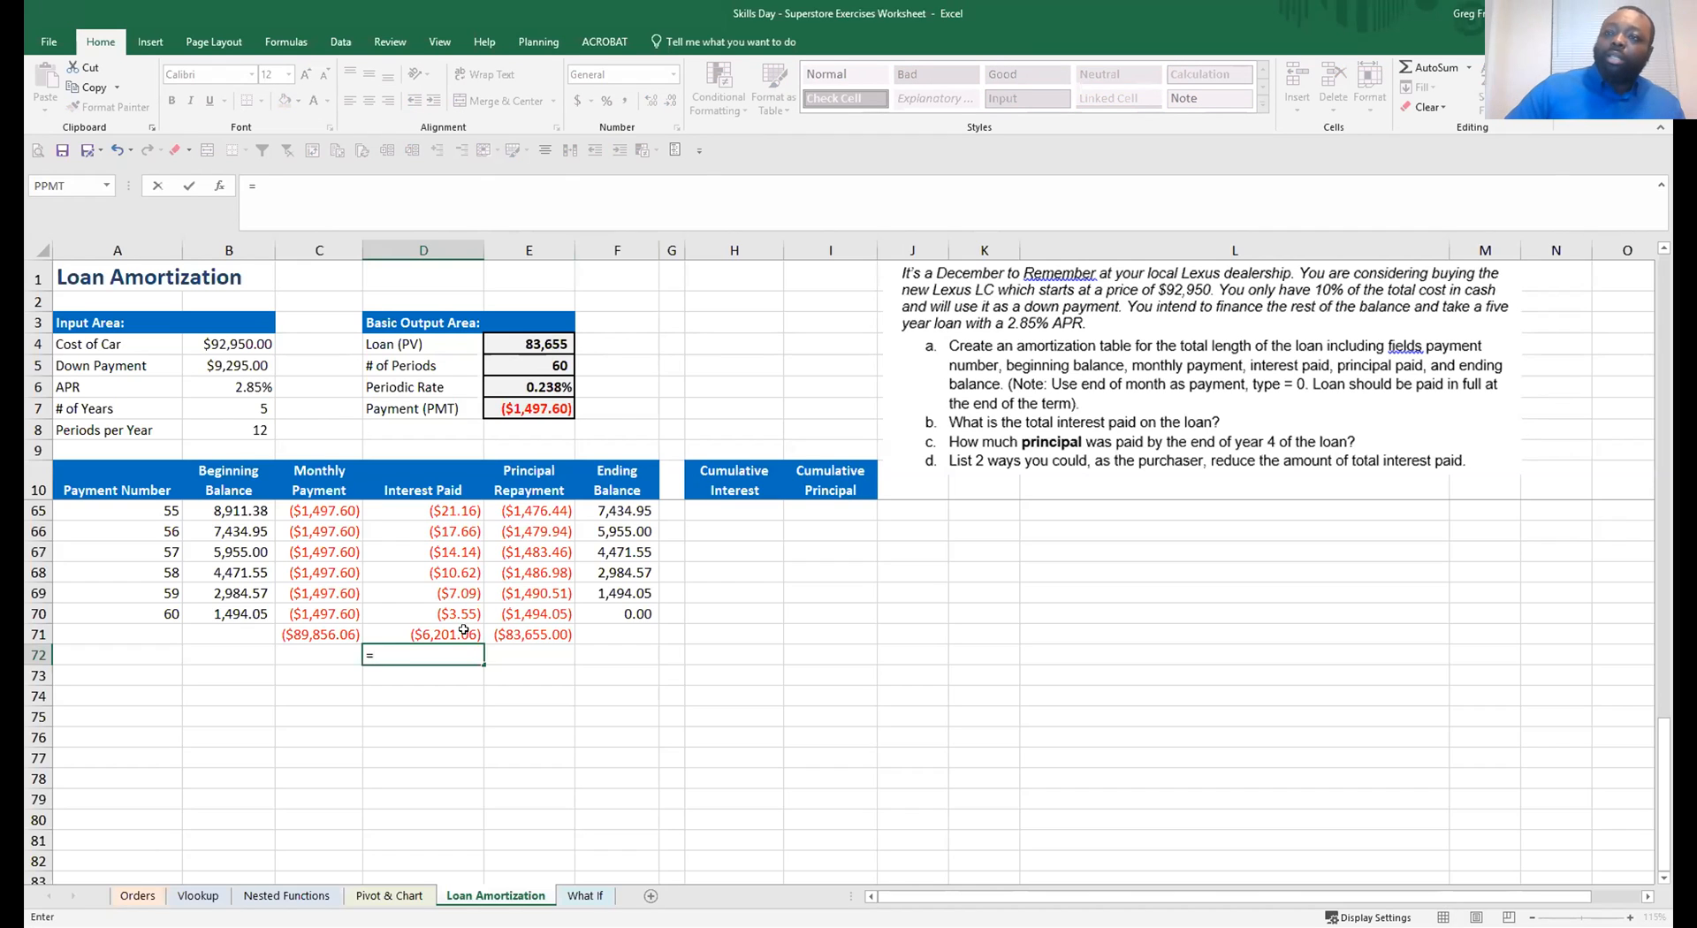
pyautogui.click(464, 629)
pyautogui.write('+')
pyautogui.click(534, 633)
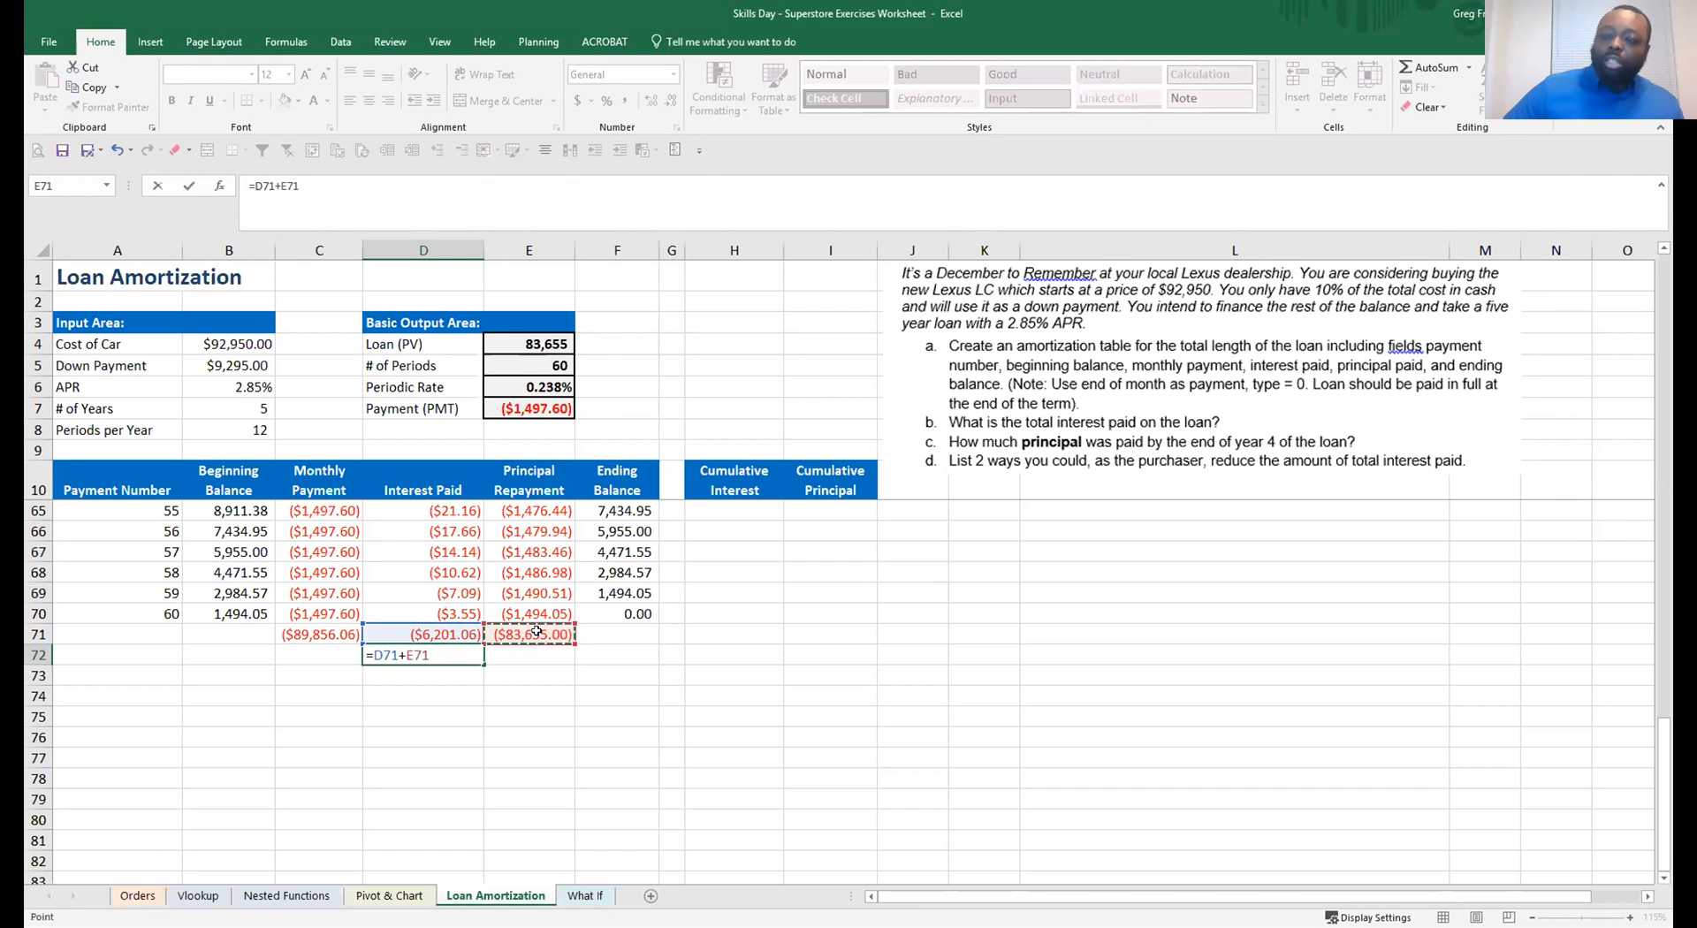
pyautogui.press('Return')
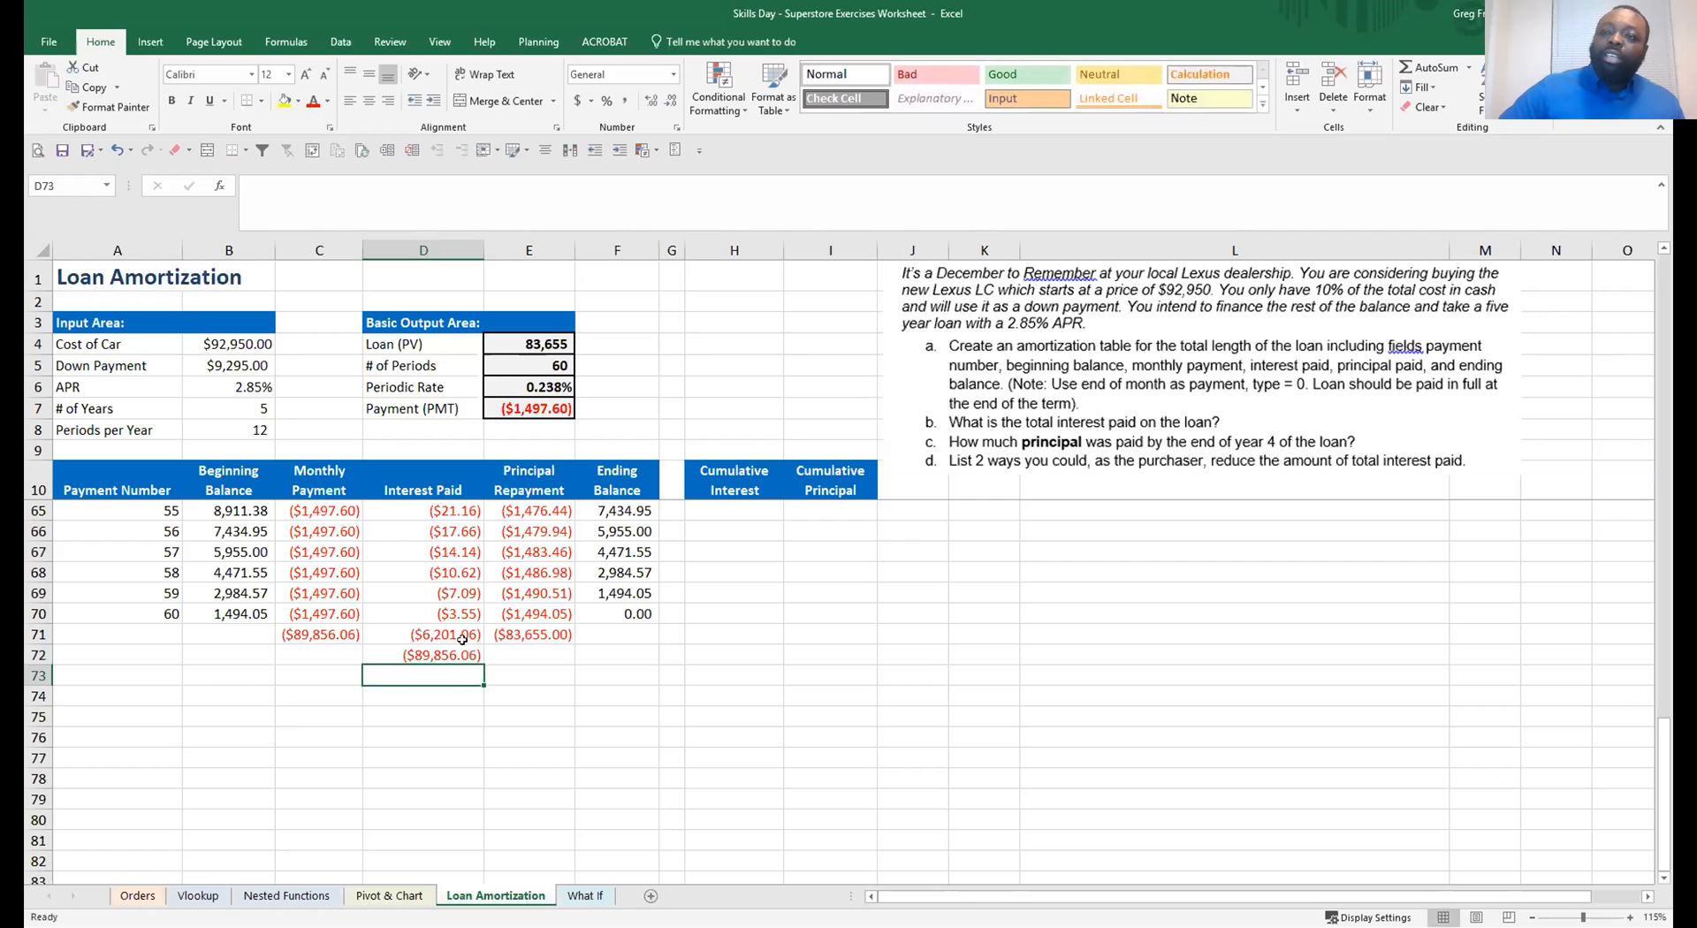
# Compare the combined interest and principal amount in D72 with the Monthly Payment total and the other row 71 totals
pyautogui.click(460, 652)
pyautogui.click(553, 631)
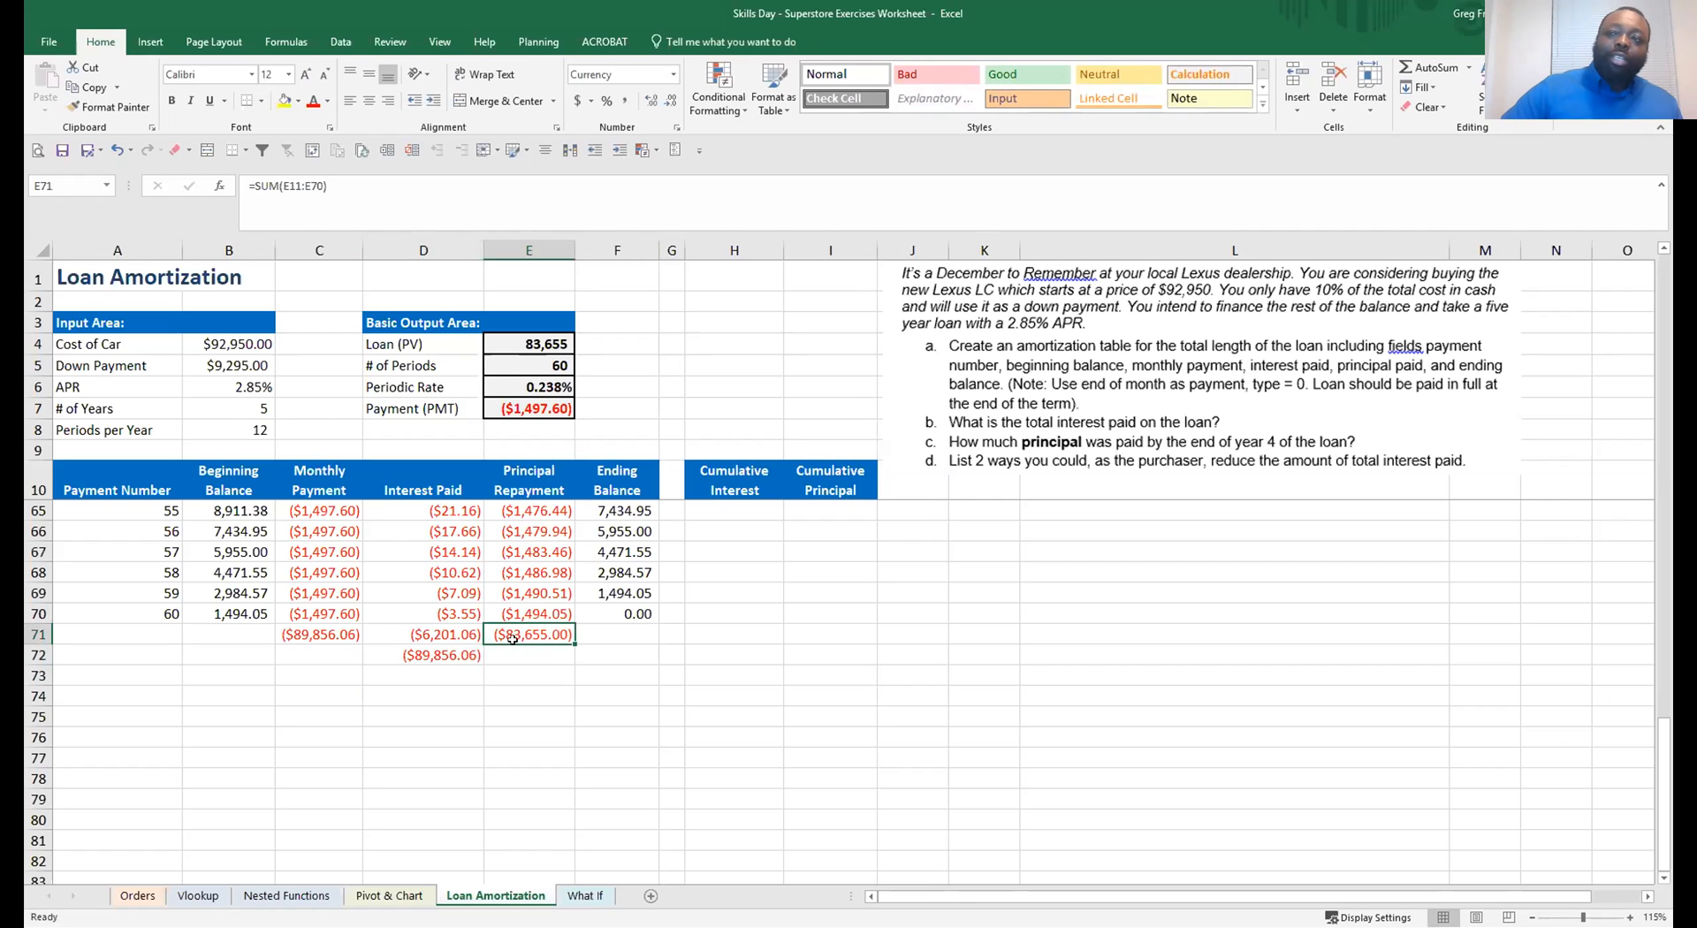
pyautogui.click(461, 641)
pyautogui.click(442, 656)
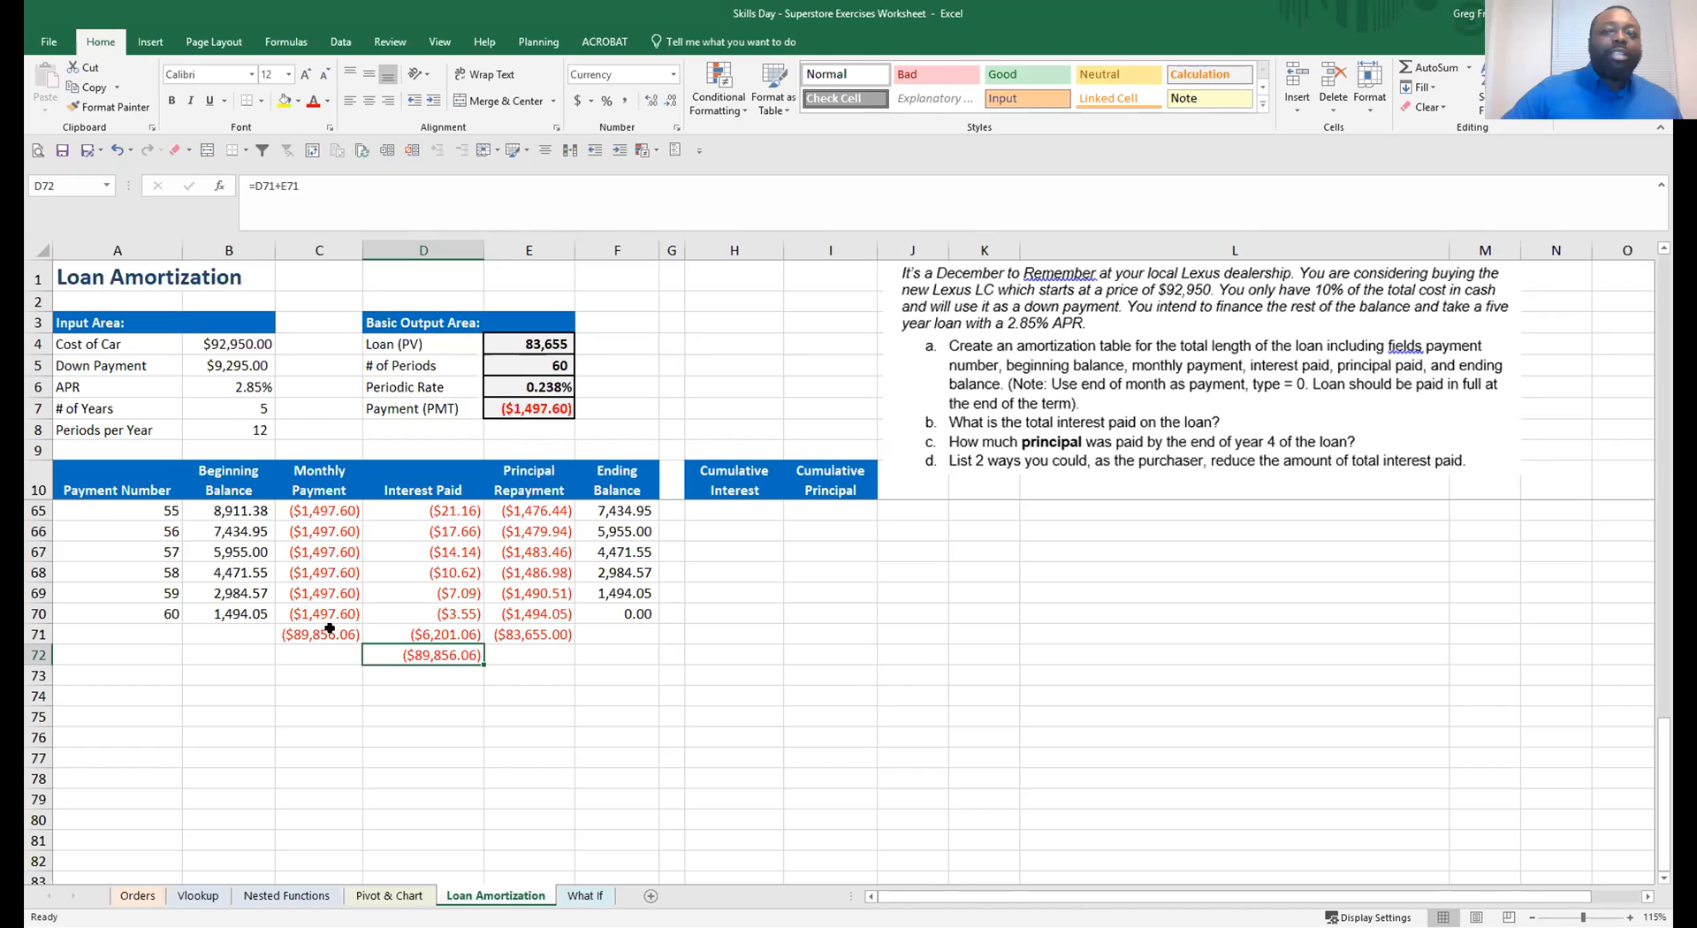
pyautogui.keyDown('ctrl'); pyautogui.click(330, 630); pyautogui.keyUp('ctrl')
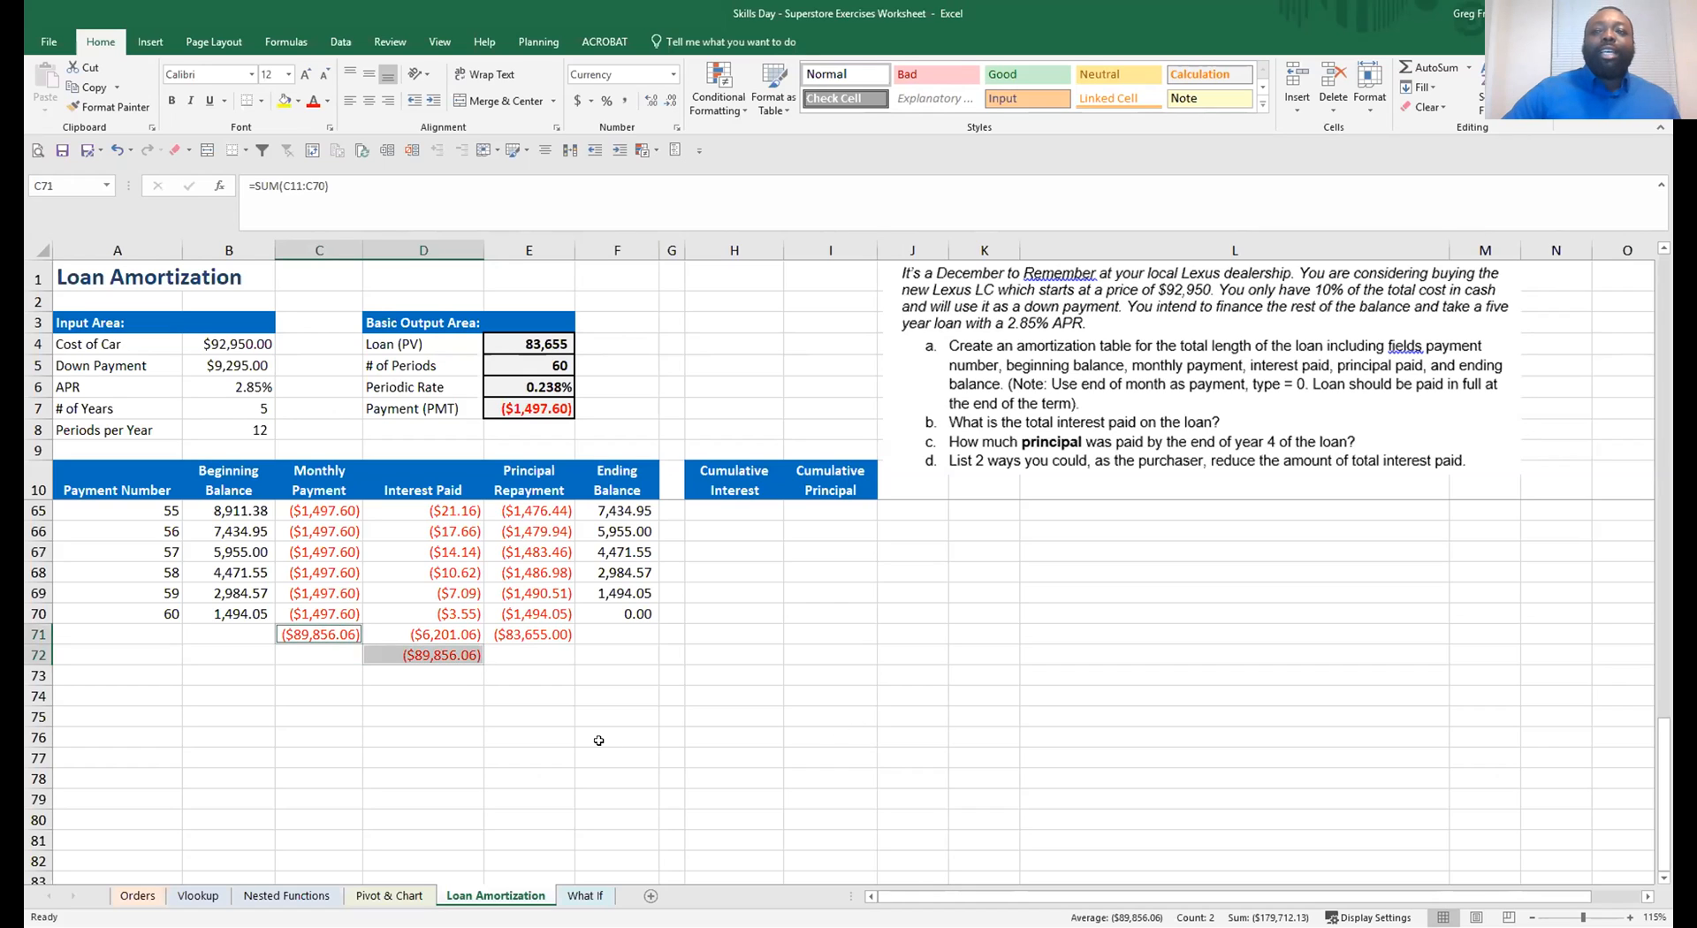
pyautogui.click(567, 631)
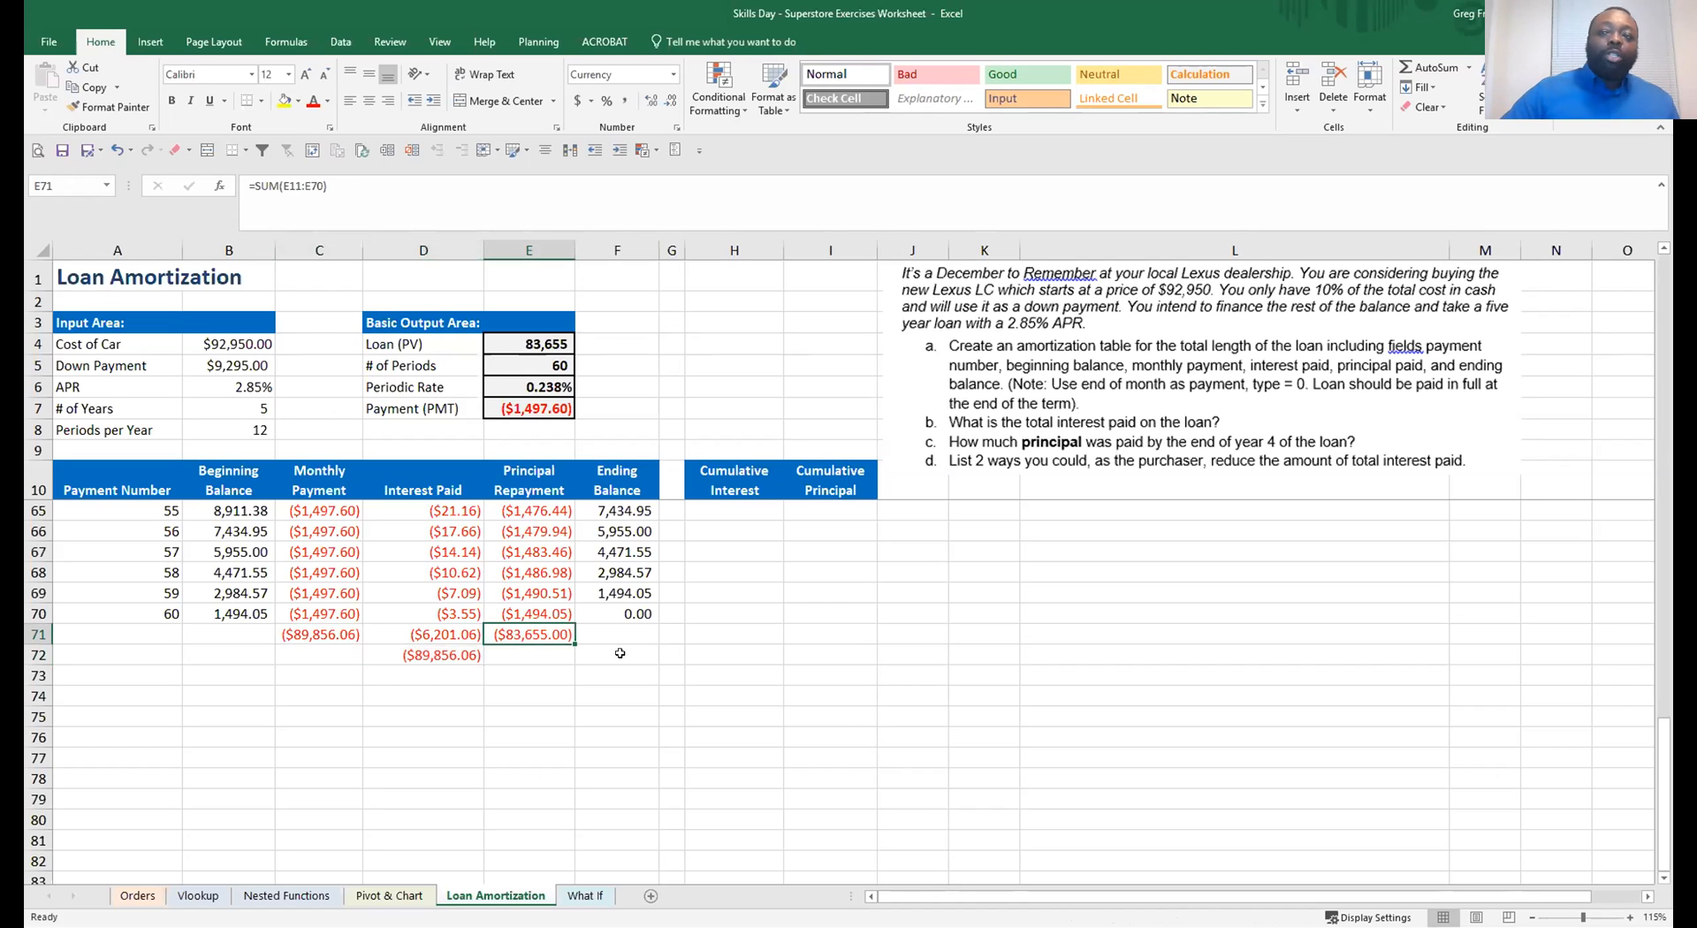
pyautogui.click(463, 626)
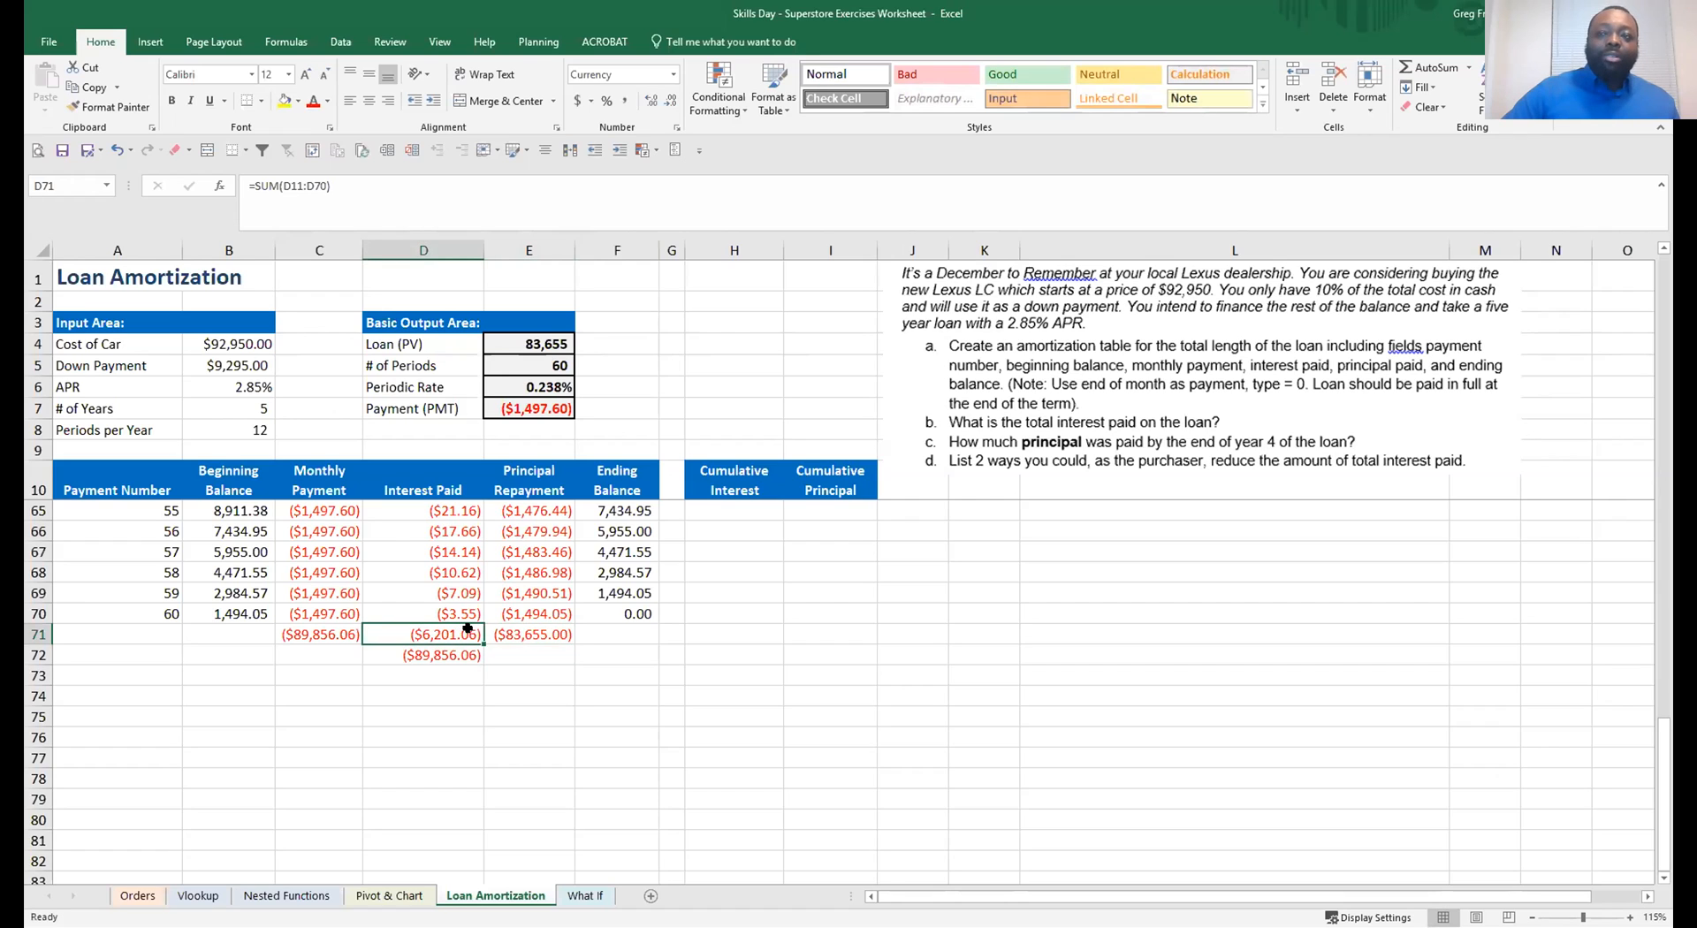
pyautogui.click(332, 626)
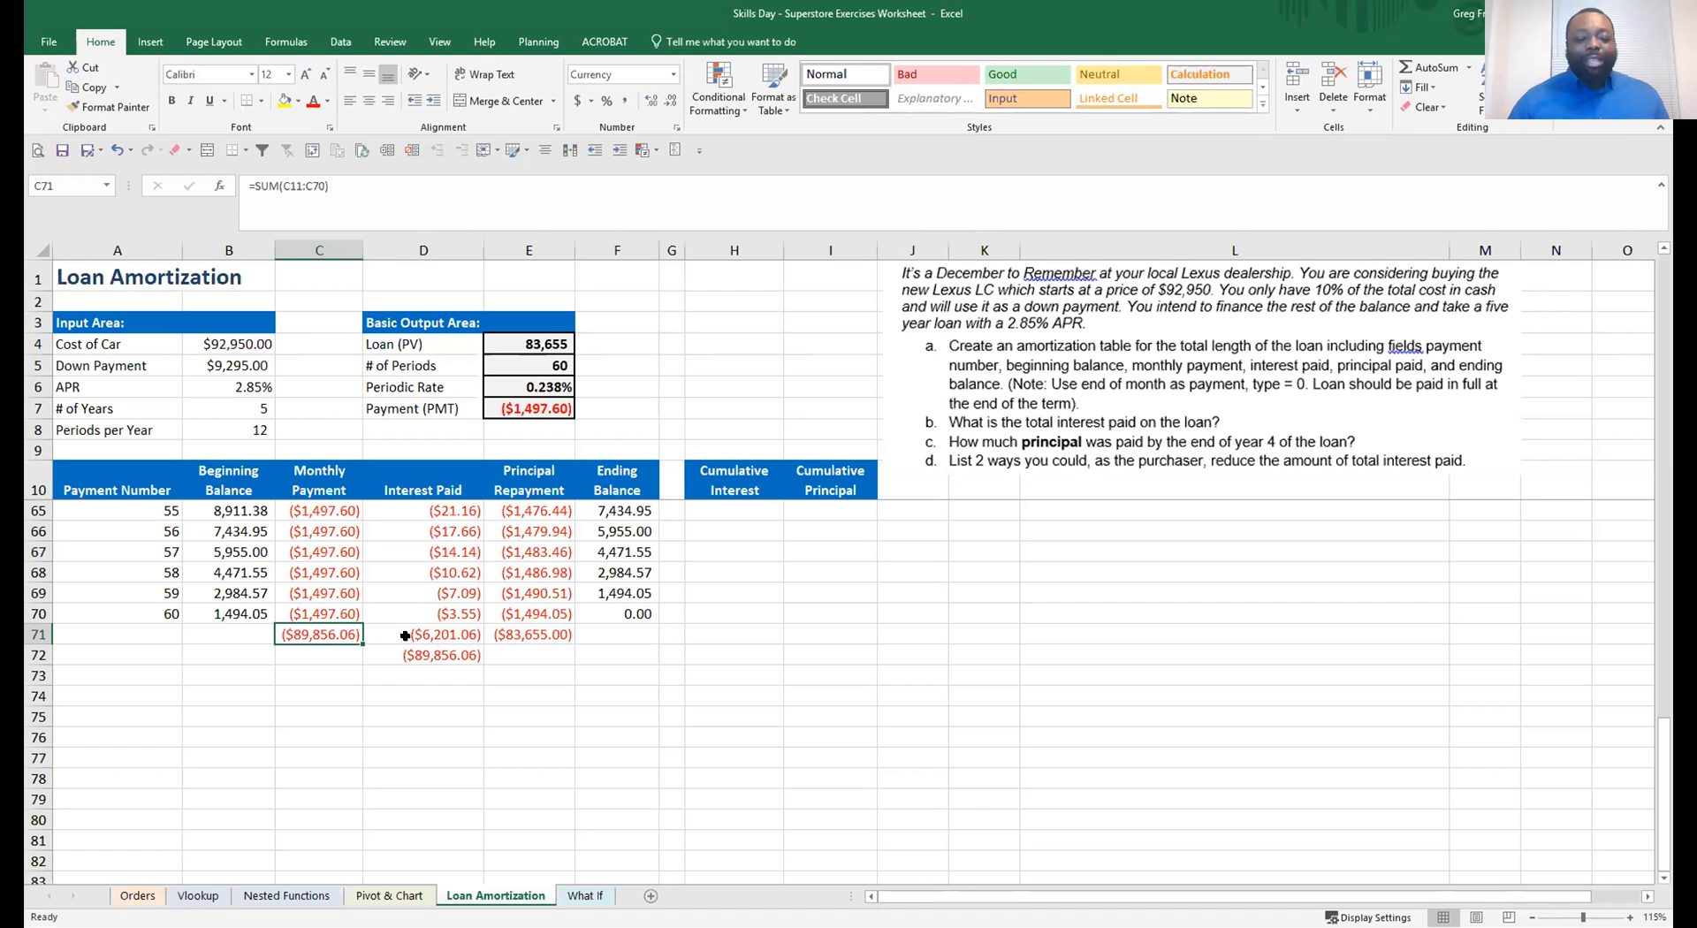
# Delete the interest-plus-principal check formula from D72 and return to the first payment rows
pyautogui.click(461, 659)
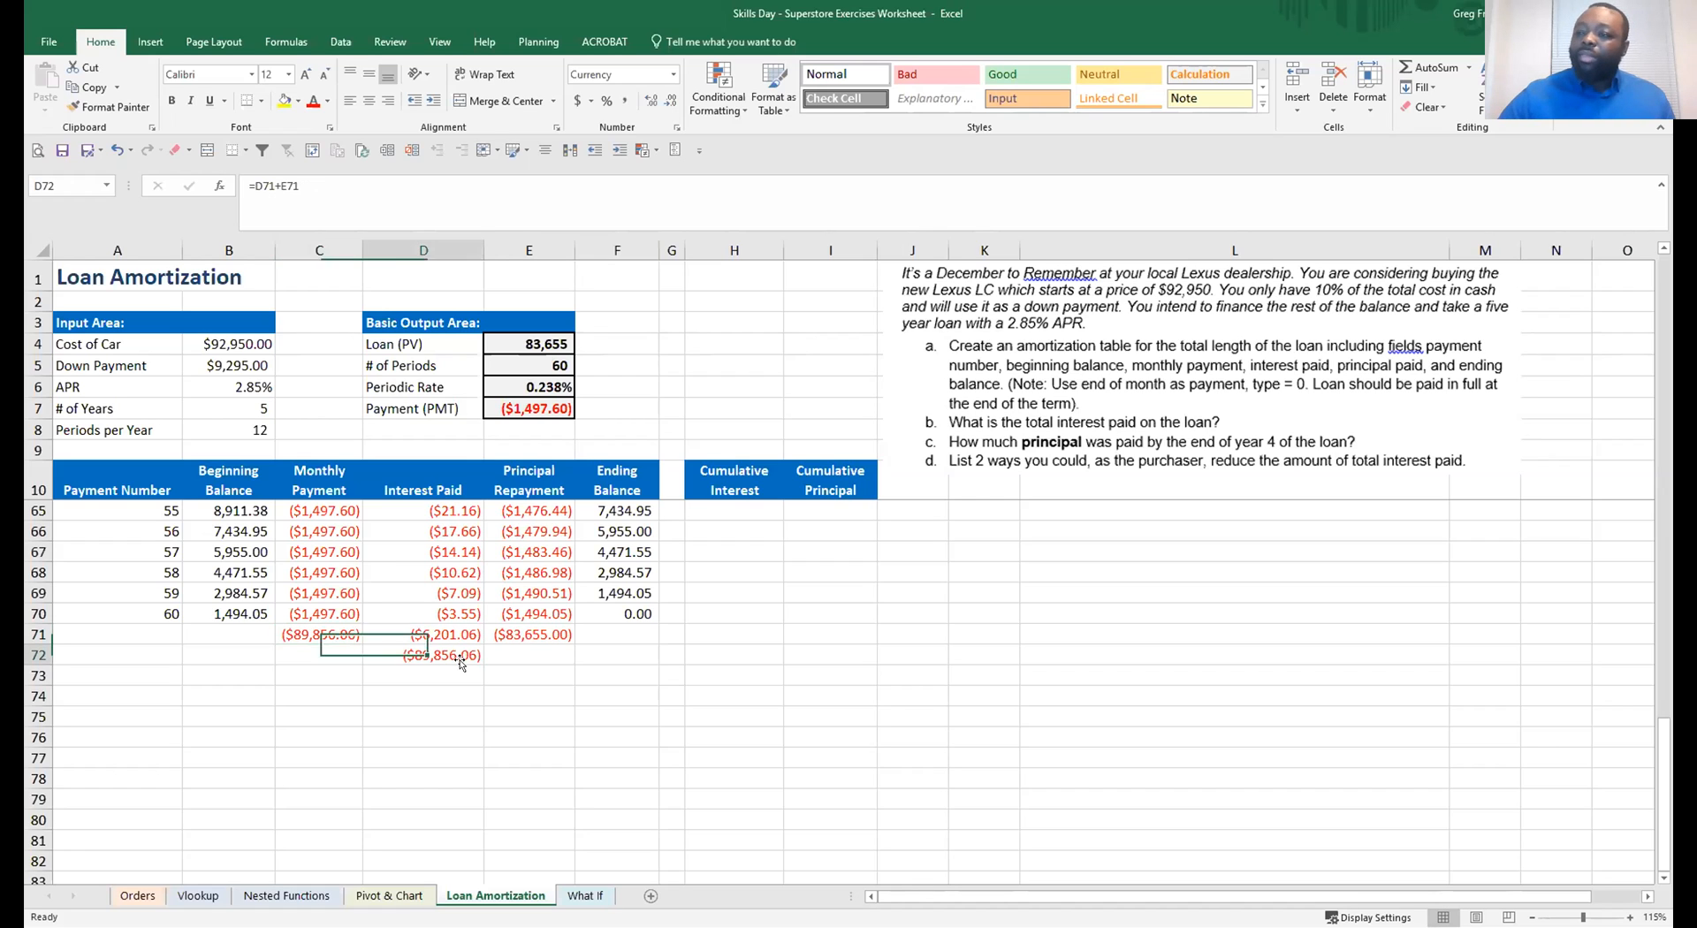
pyautogui.press('Delete')
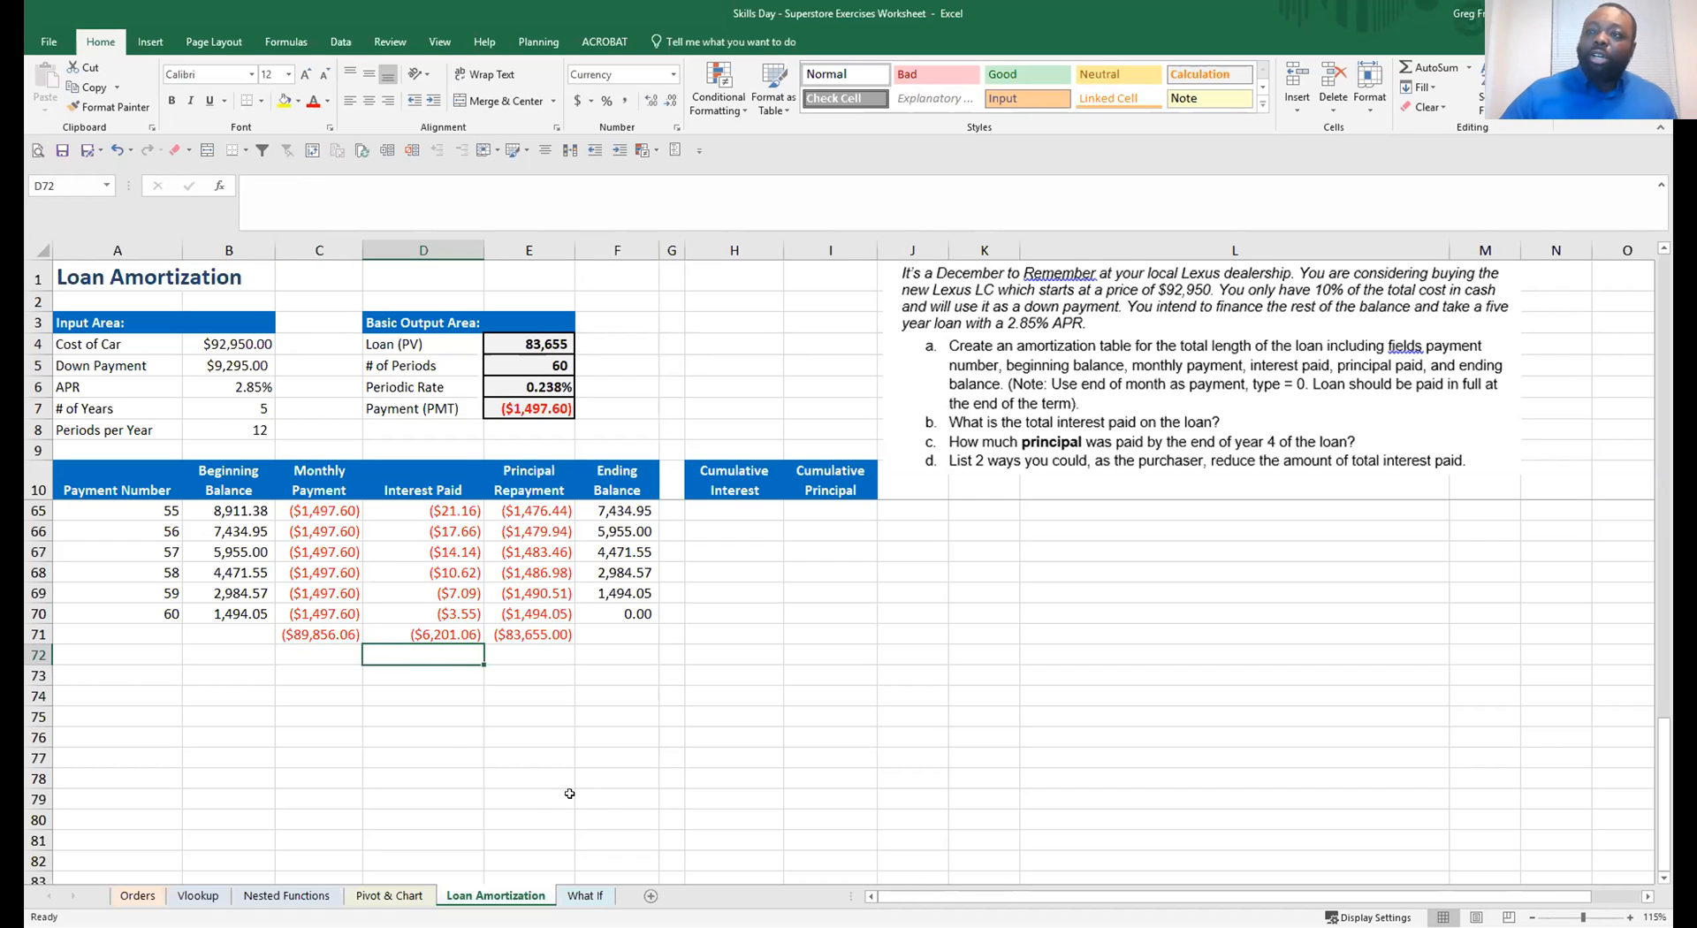
pyautogui.scroll(6, 583, 753)
pyautogui.scroll(-6, 544, 748)
pyautogui.scroll(18, 725, 707)
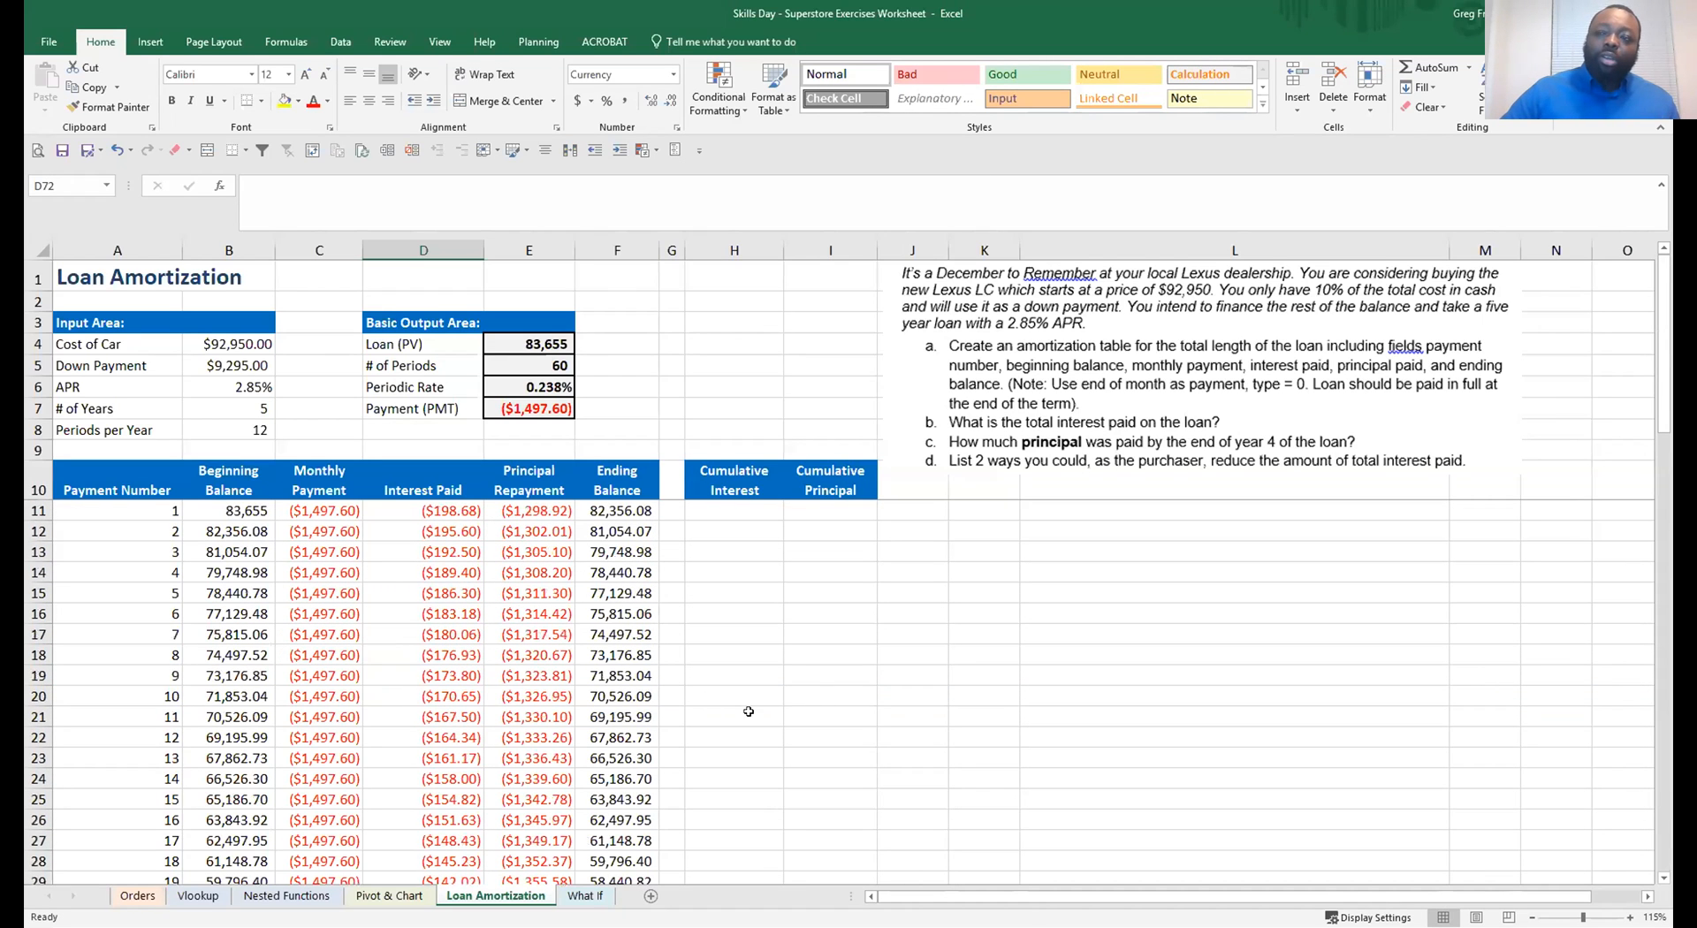
# Examine the empty Cumulative Interest and Cumulative Principal columns alongside the Interest Paid values they would accumulate
pyautogui.click(710, 507)
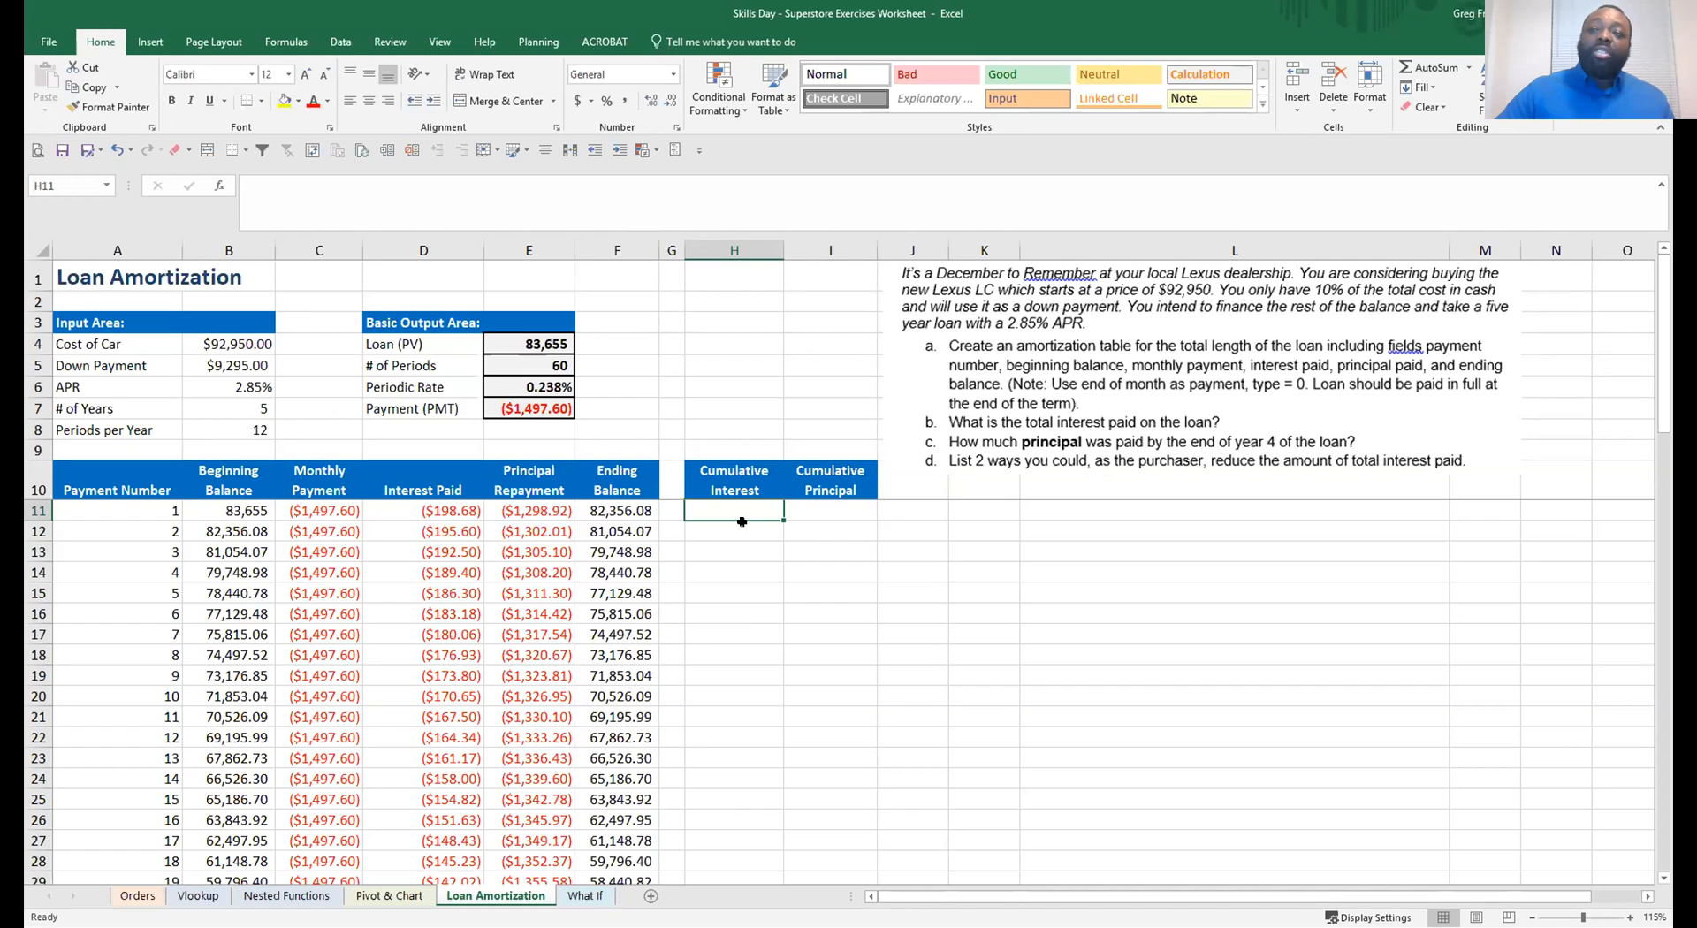
pyautogui.click(745, 485)
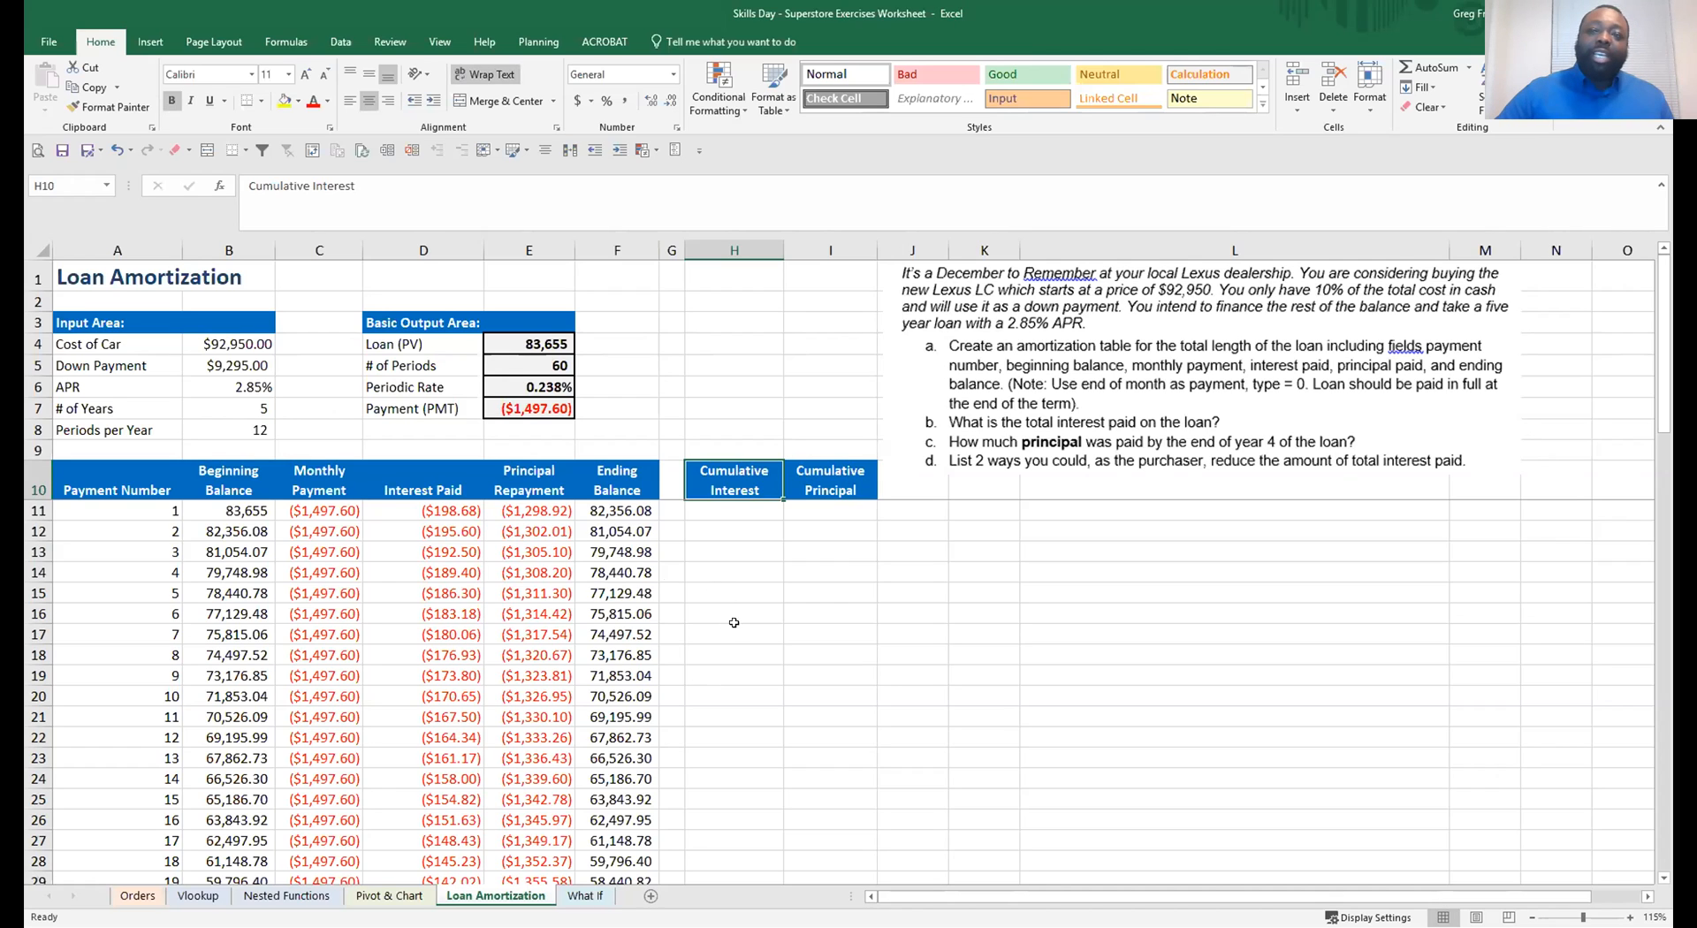
pyautogui.click(743, 517)
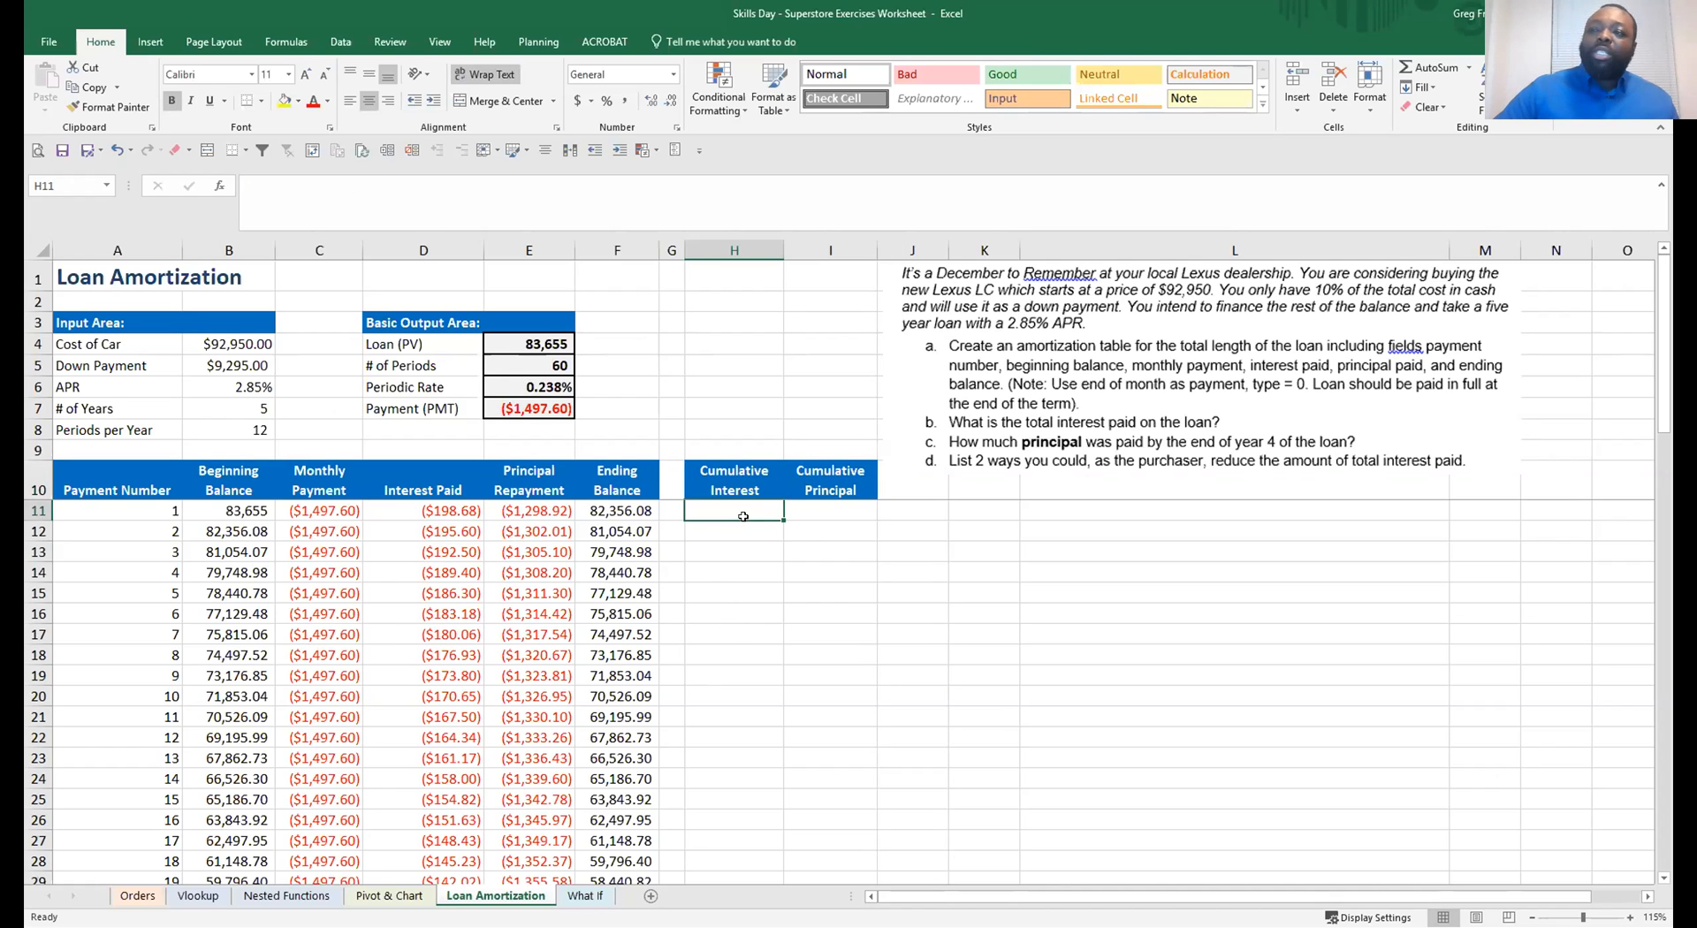
pyautogui.click(733, 529)
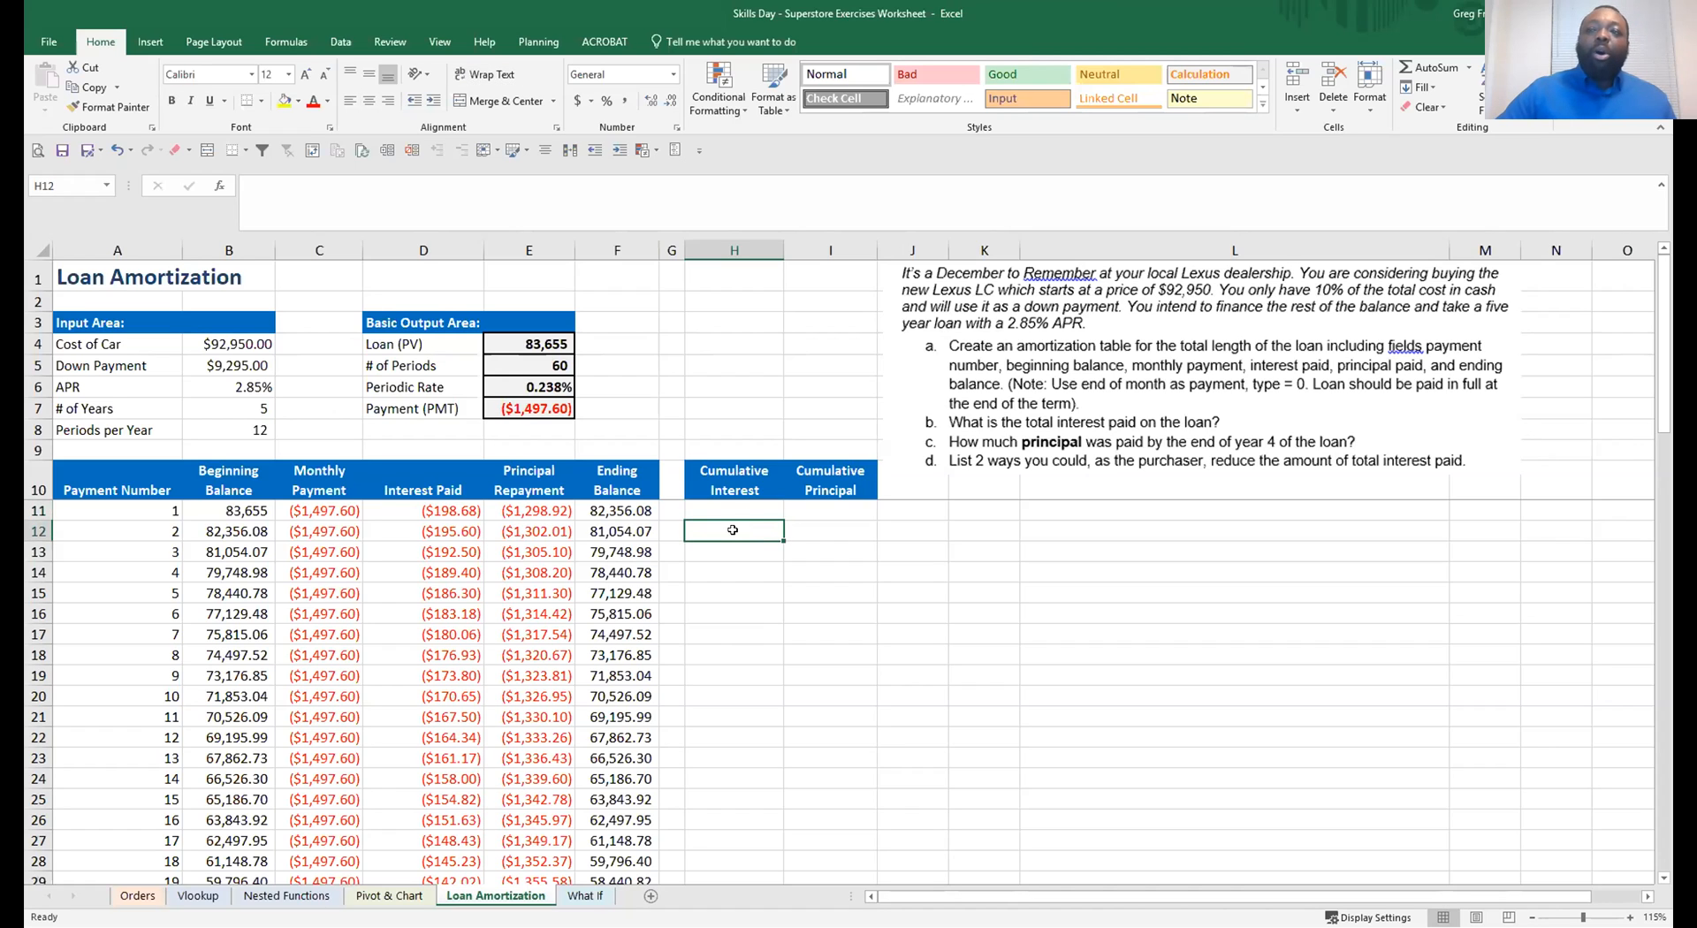
pyautogui.moveTo(431, 513); pyautogui.dragTo(436, 531)
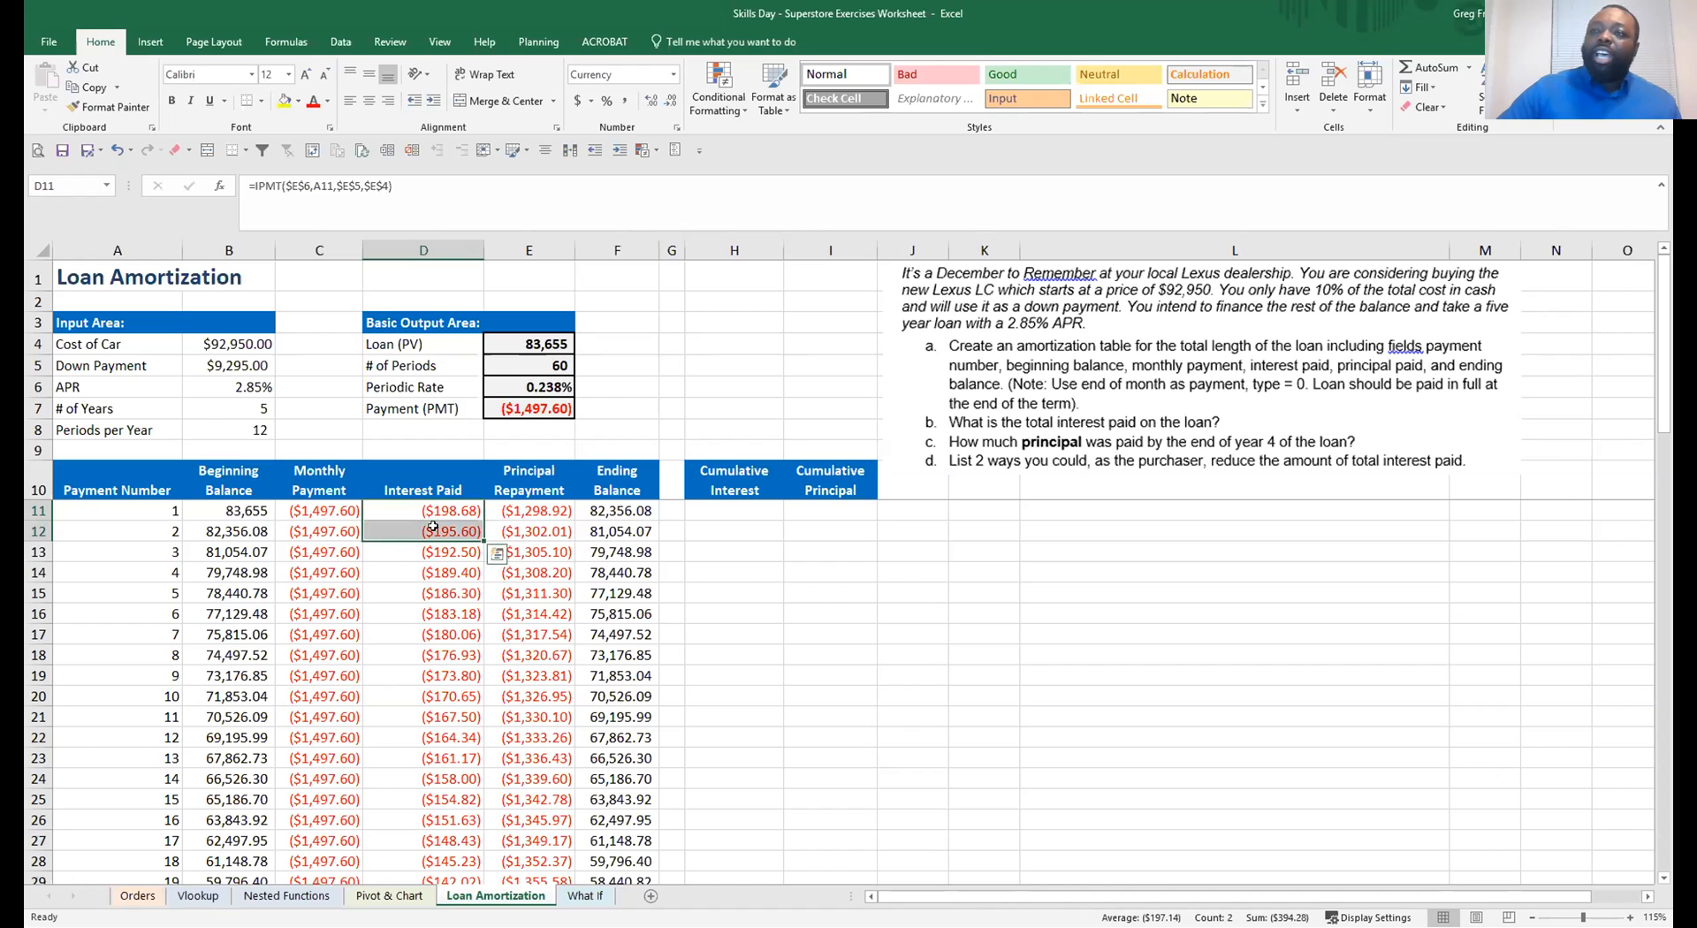
pyautogui.scroll(-8, 746, 792)
pyautogui.click(734, 695)
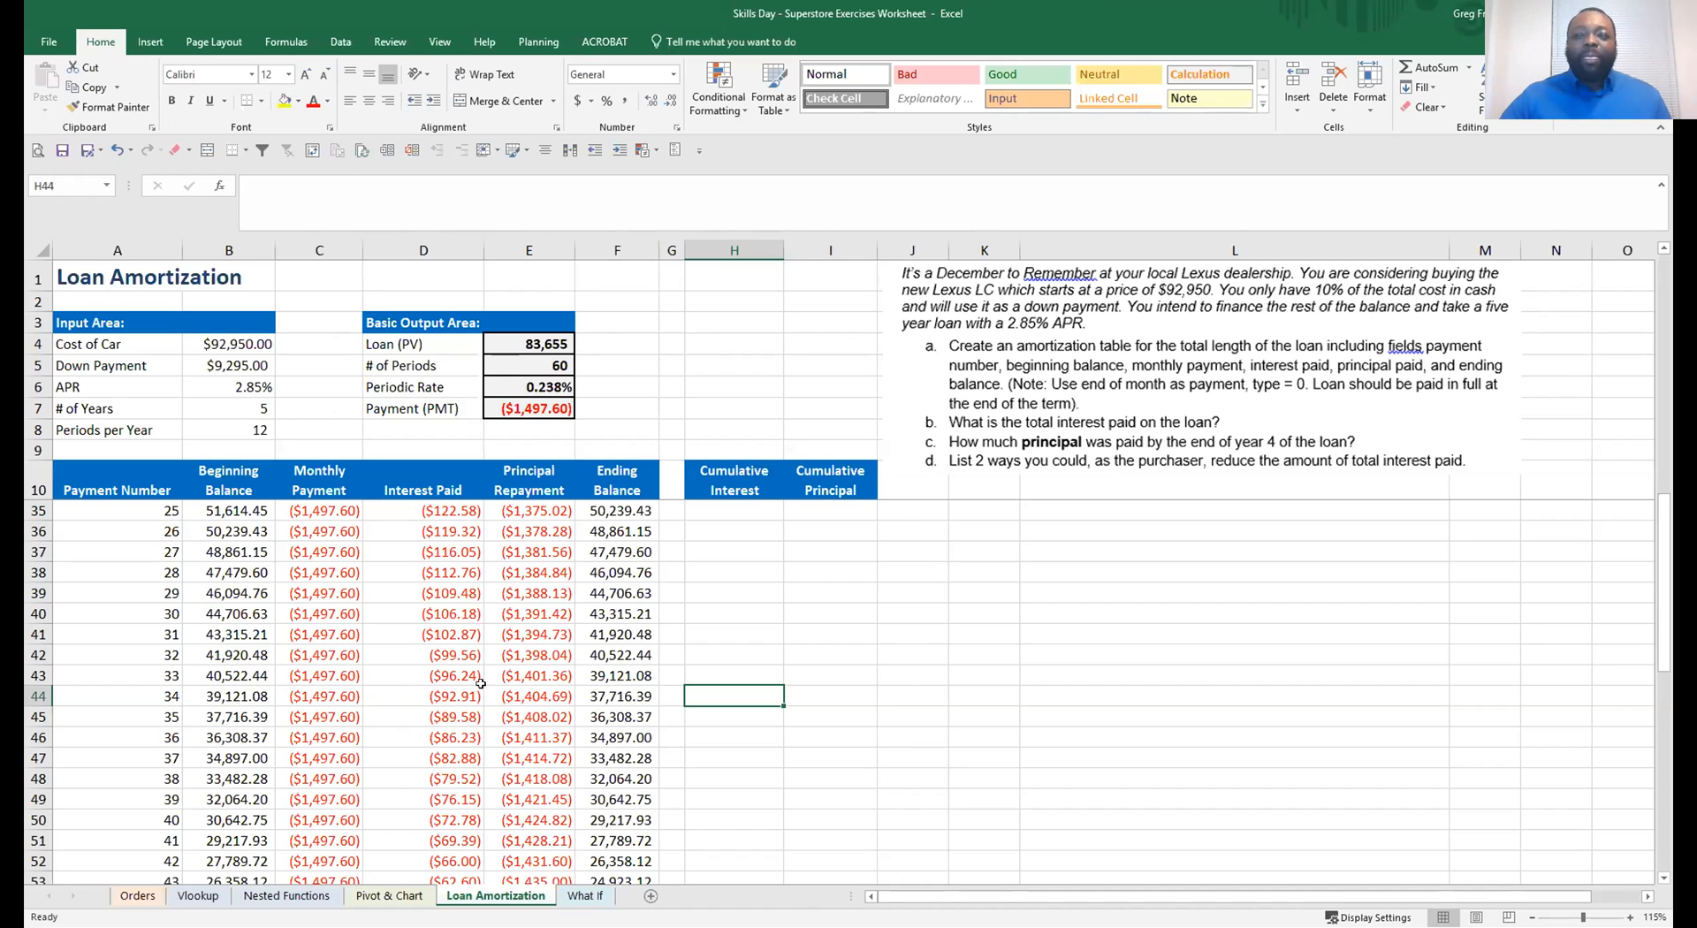
pyautogui.click(845, 682)
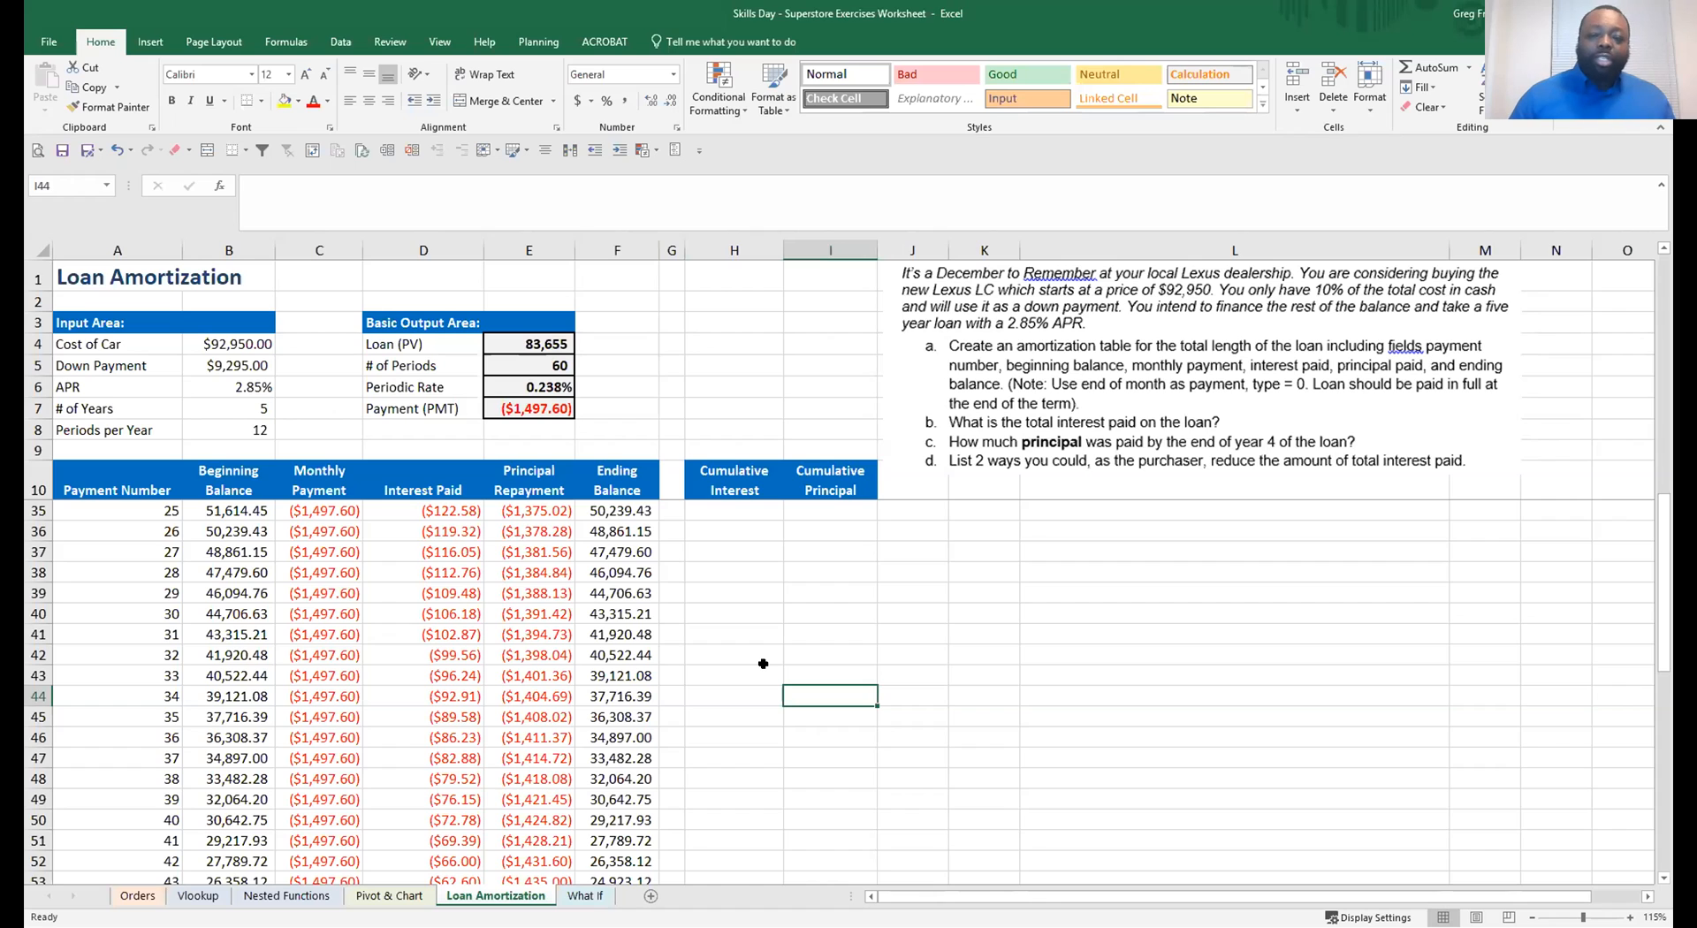
pyautogui.moveTo(742, 482); pyautogui.dragTo(817, 491)
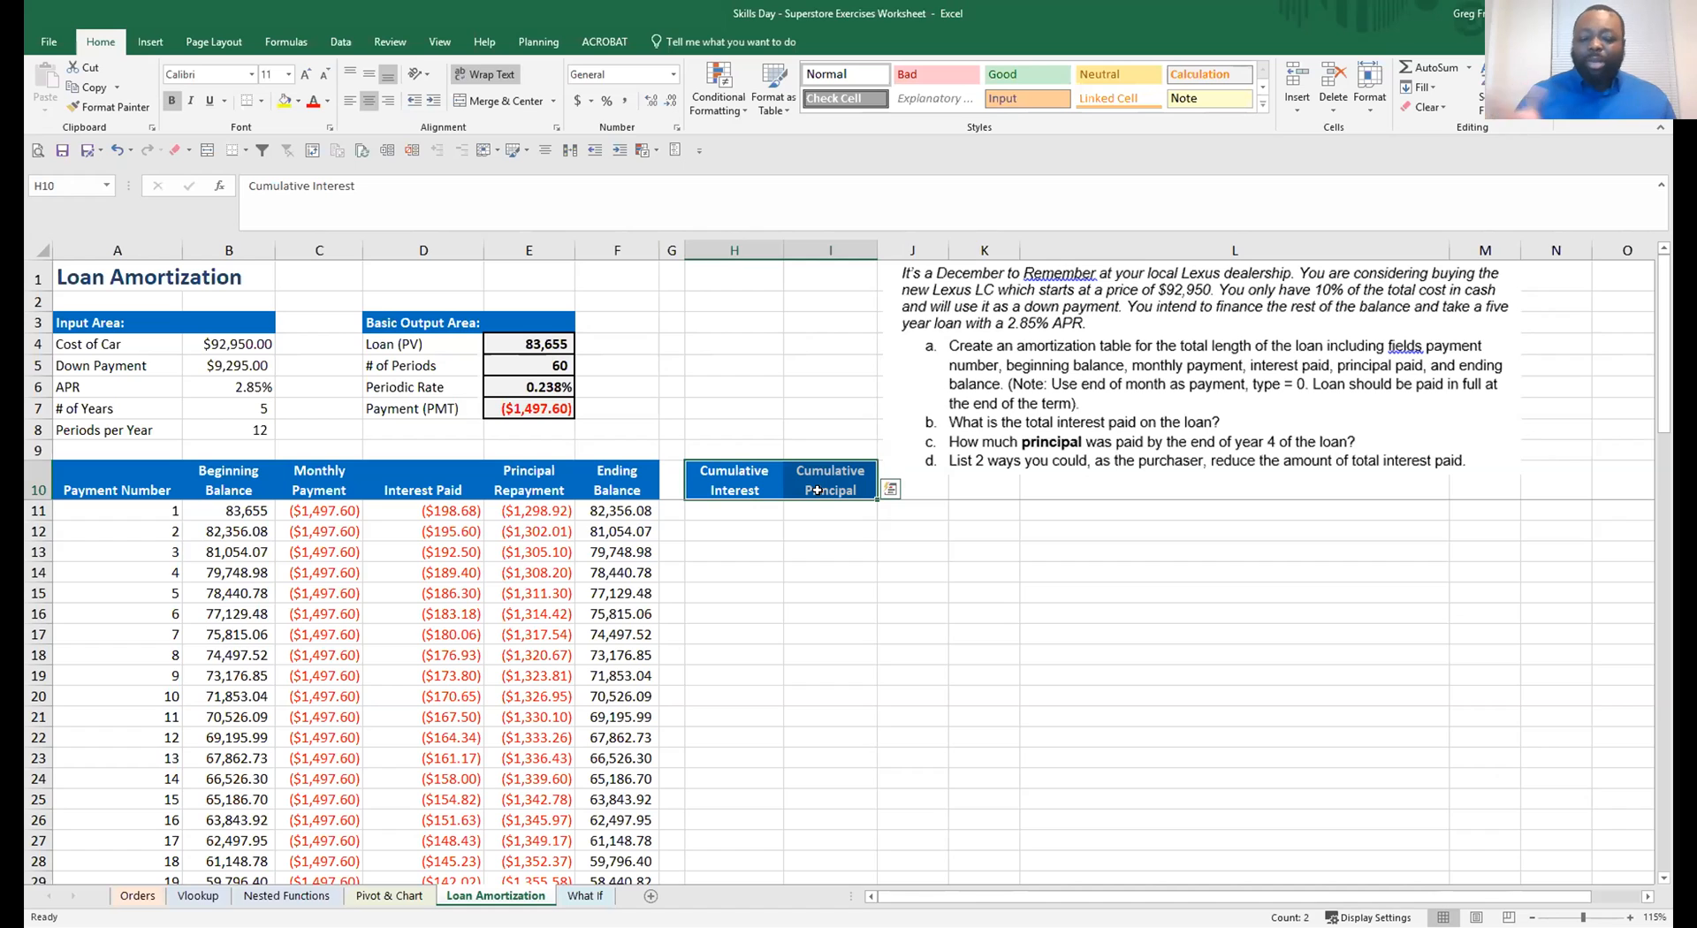
# Preview the What If sheet and return to the Loan Amortization table
pyautogui.click(584, 896)
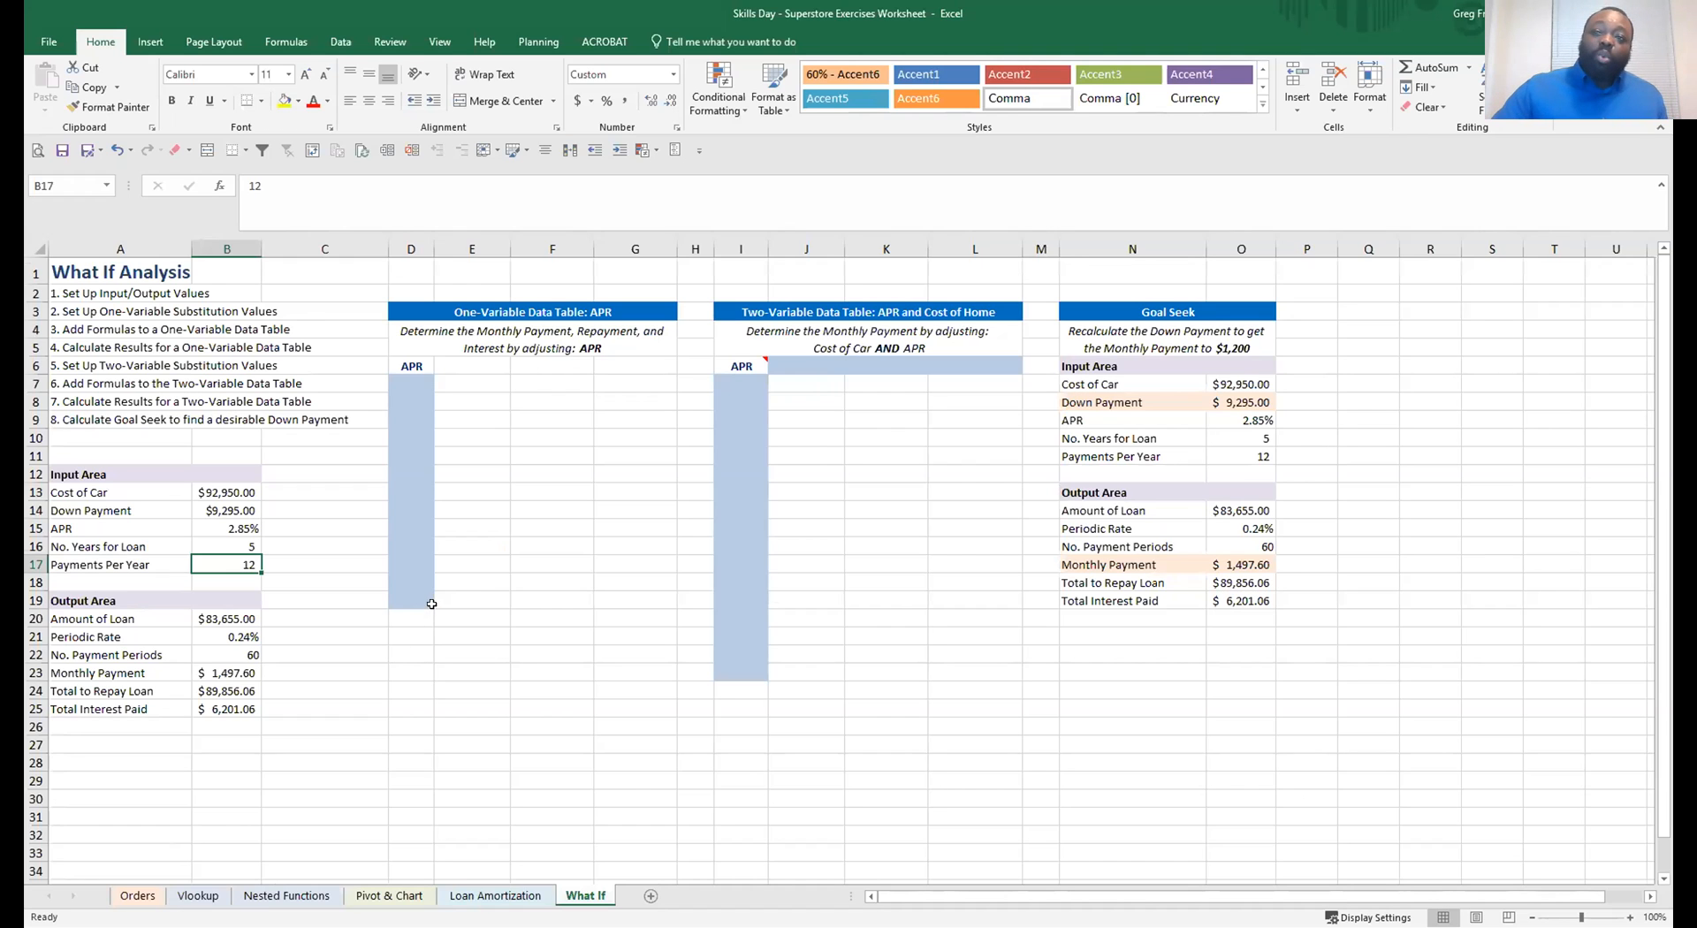
pyautogui.click(495, 895)
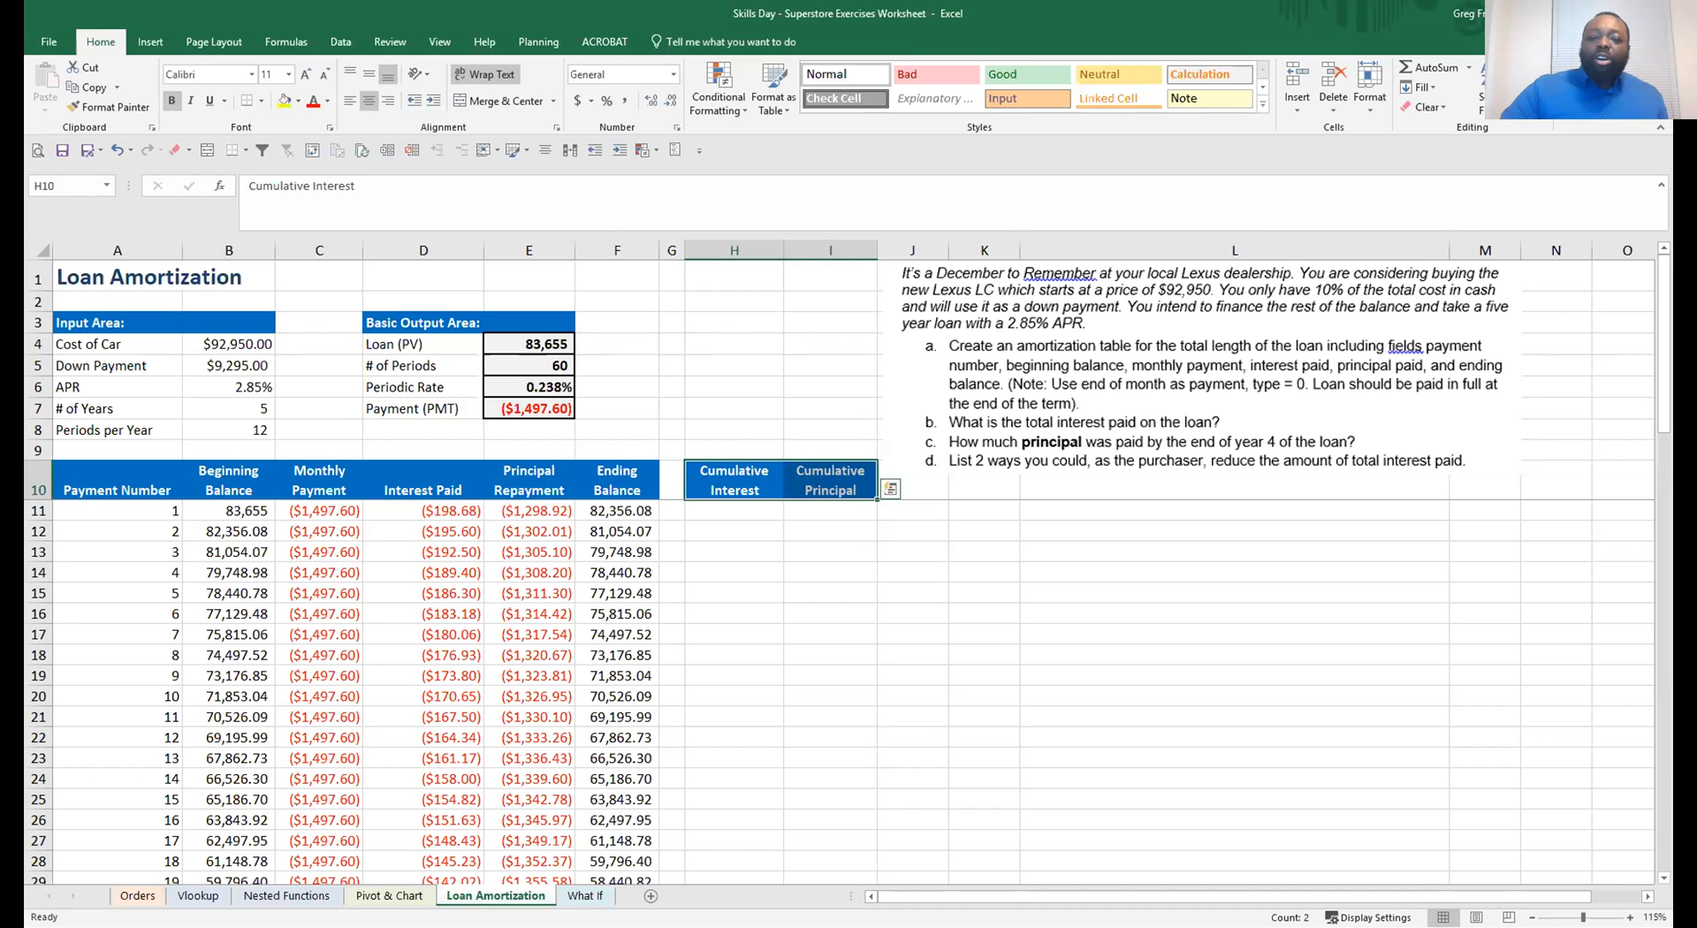
pyautogui.click(537, 590)
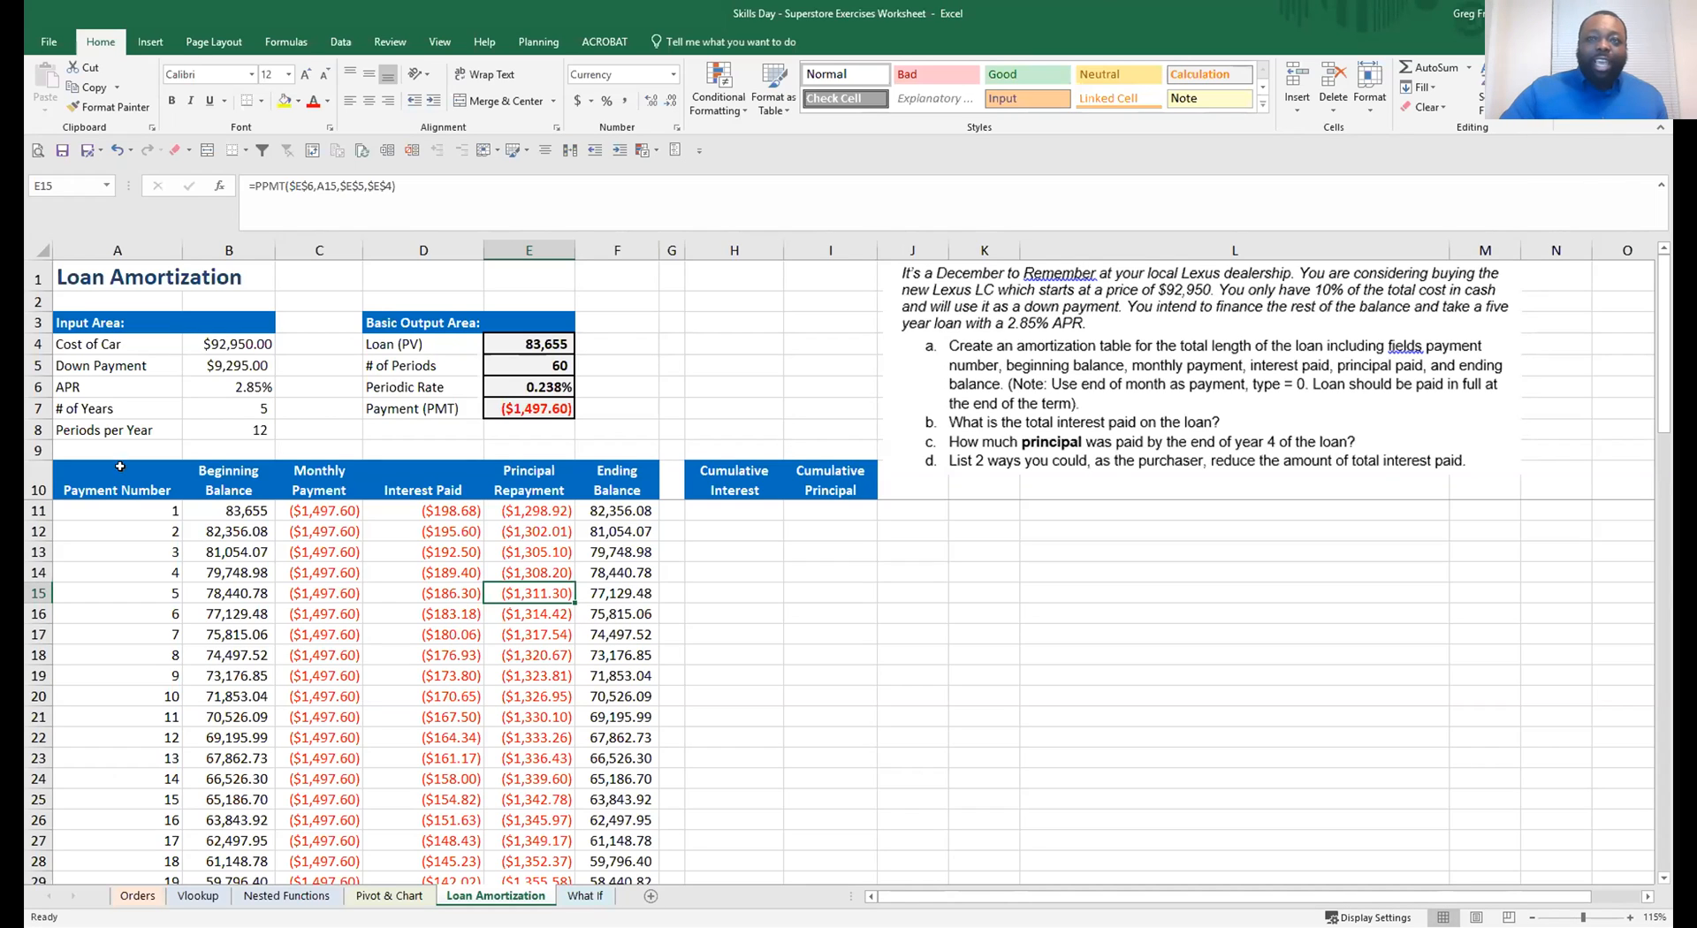
# On the What If sheet, examine the APR input, the one-variable and two-variable data table areas, and the Goal Seek instructions
pyautogui.click(586, 892)
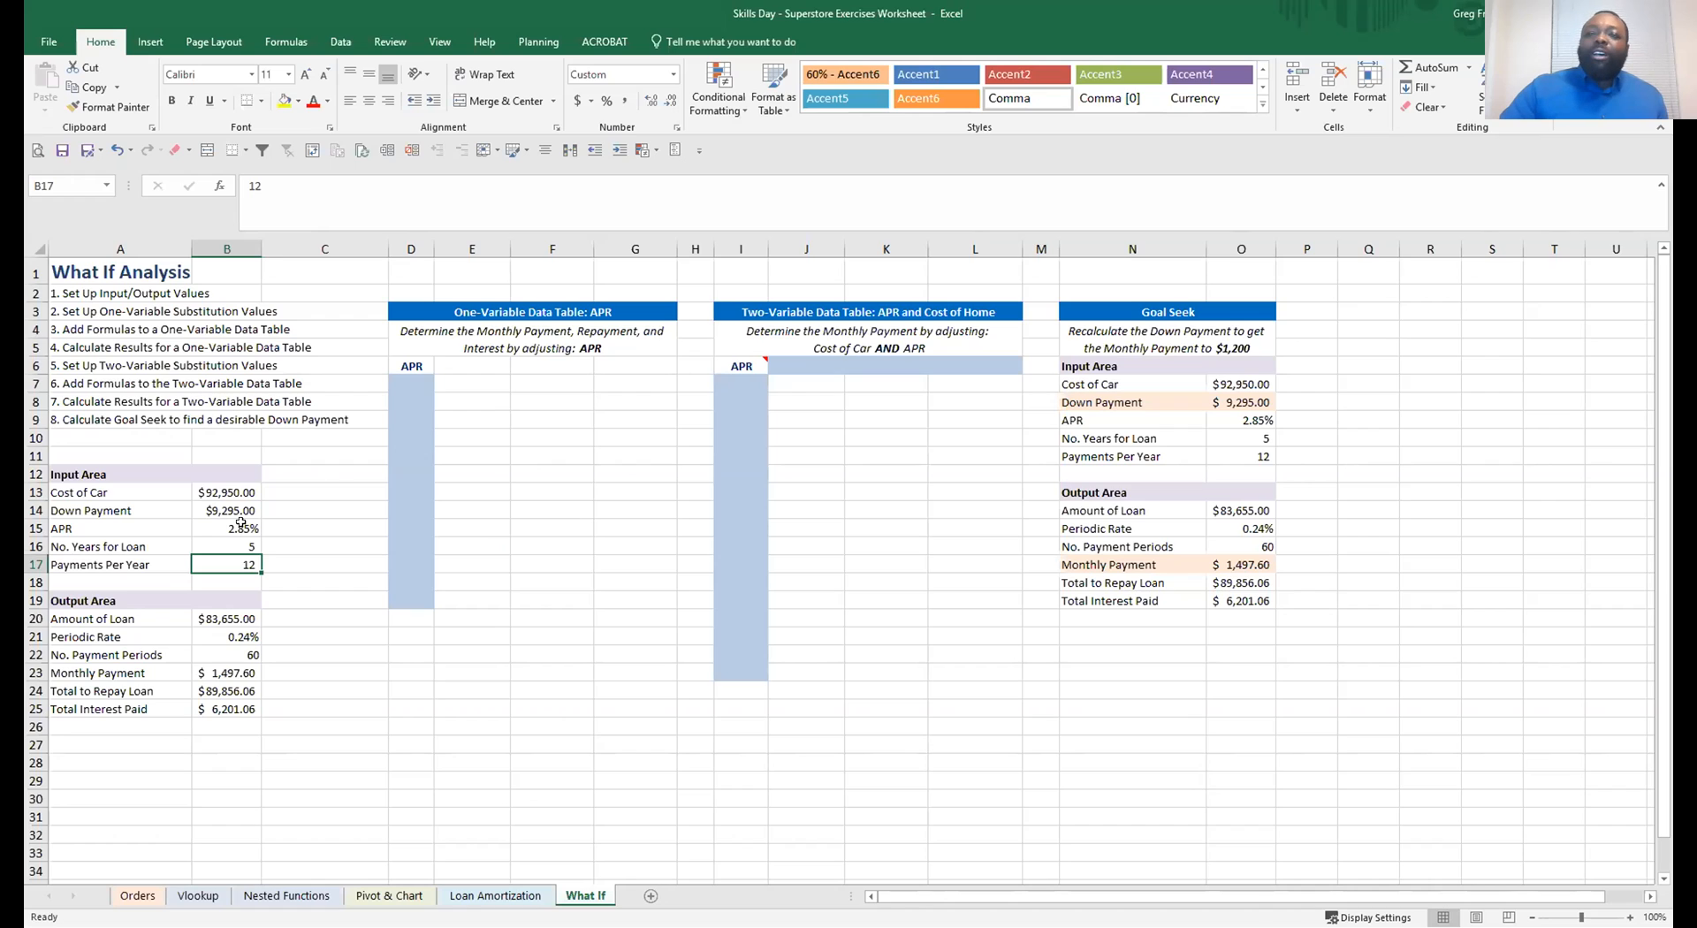
pyautogui.click(395, 364)
pyautogui.moveTo(402, 382); pyautogui.dragTo(411, 583)
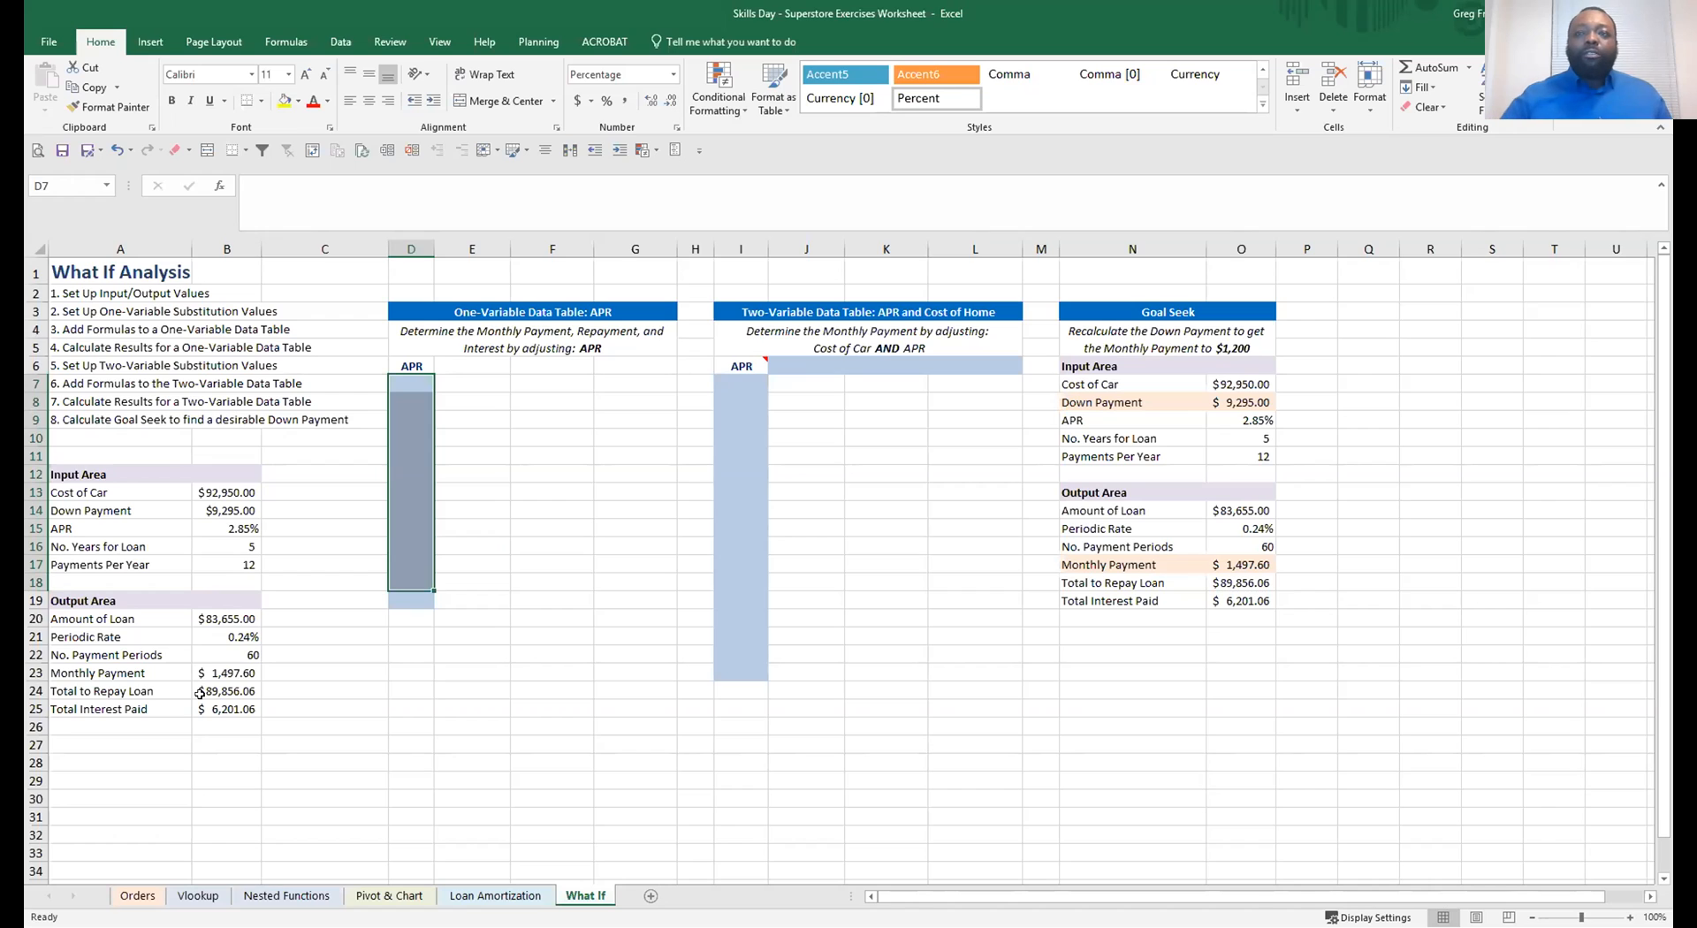
pyautogui.click(241, 531)
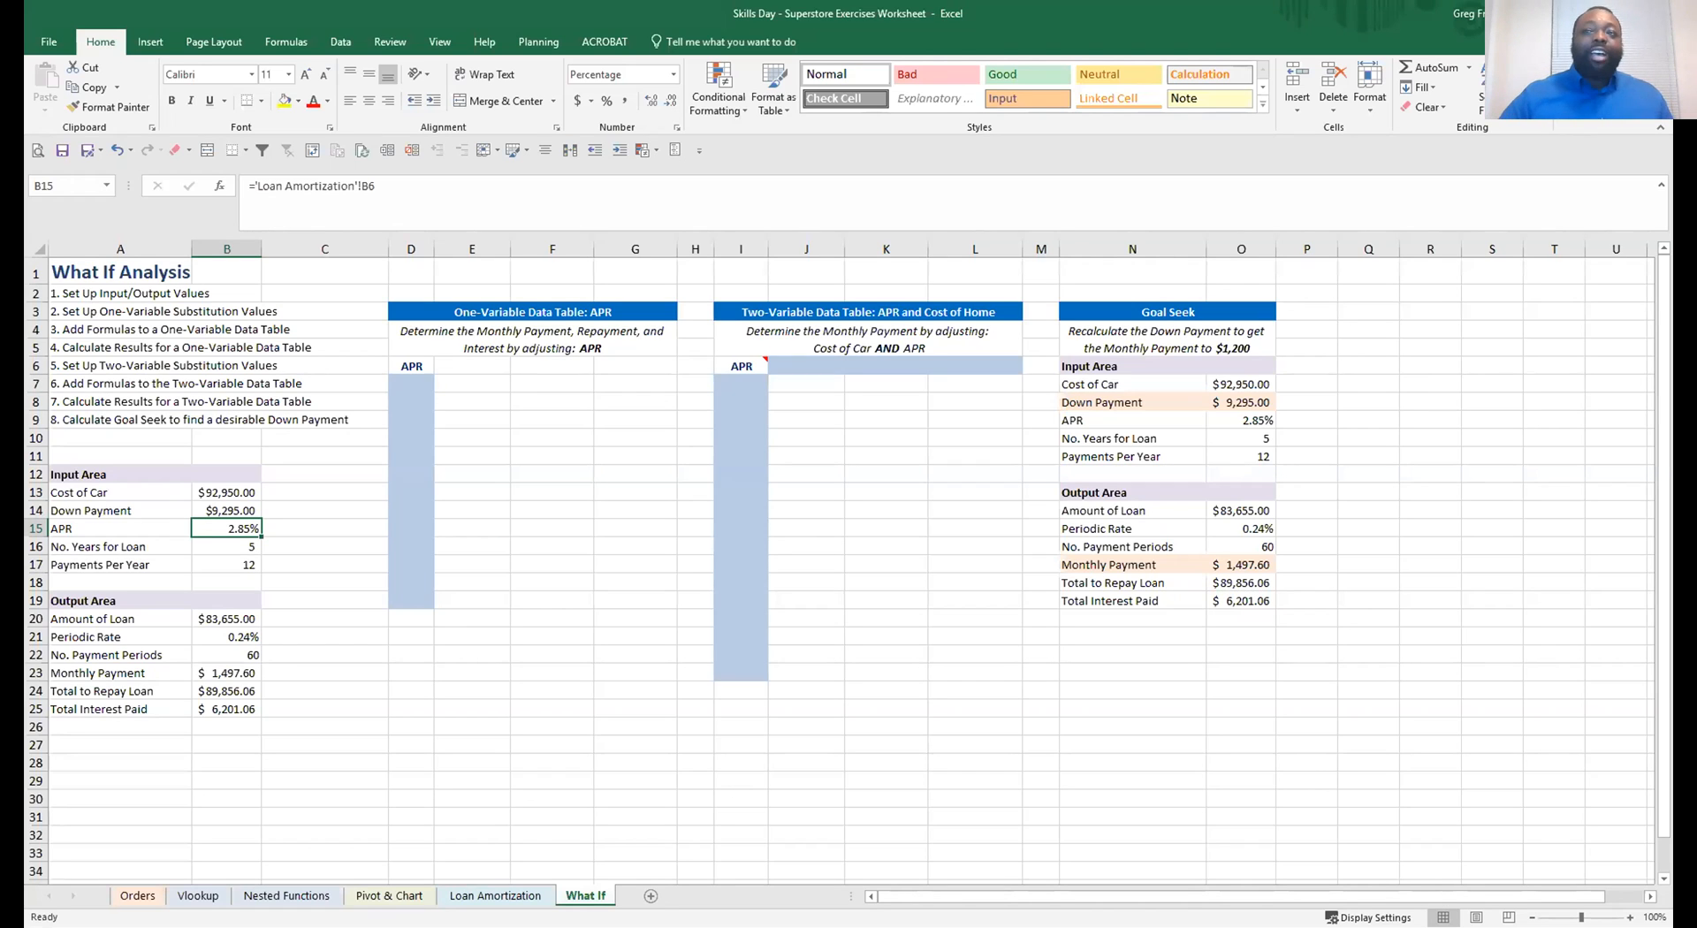
pyautogui.moveTo(446, 312); pyautogui.dragTo(557, 615)
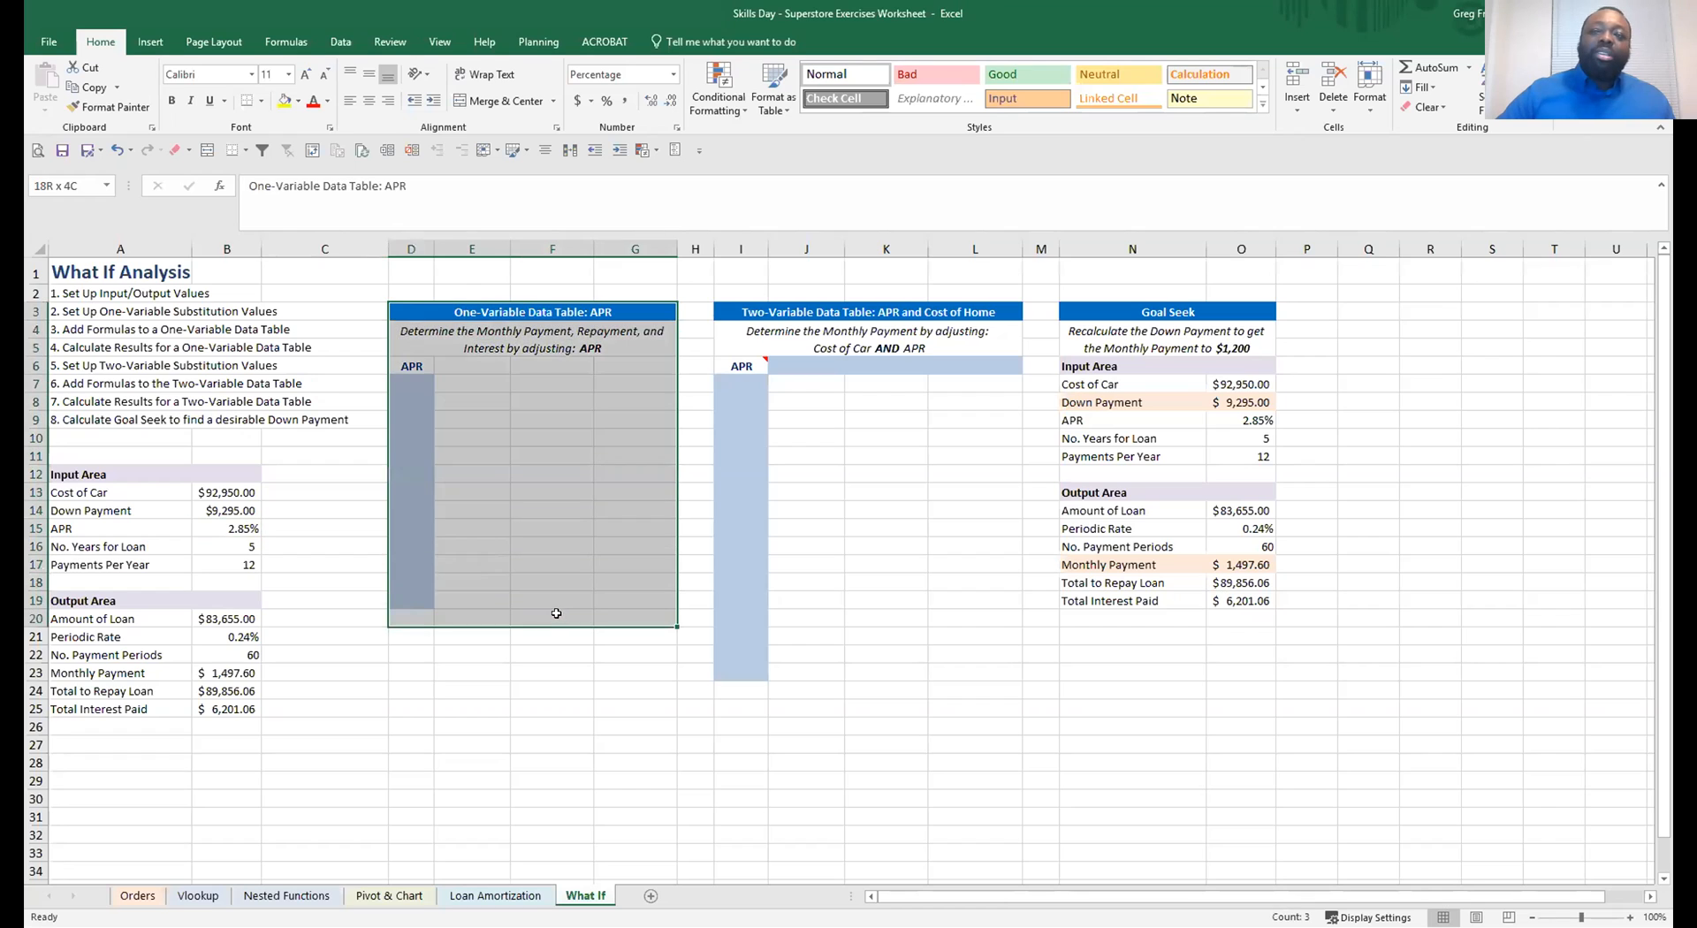
pyautogui.moveTo(853, 305); pyautogui.dragTo(814, 671)
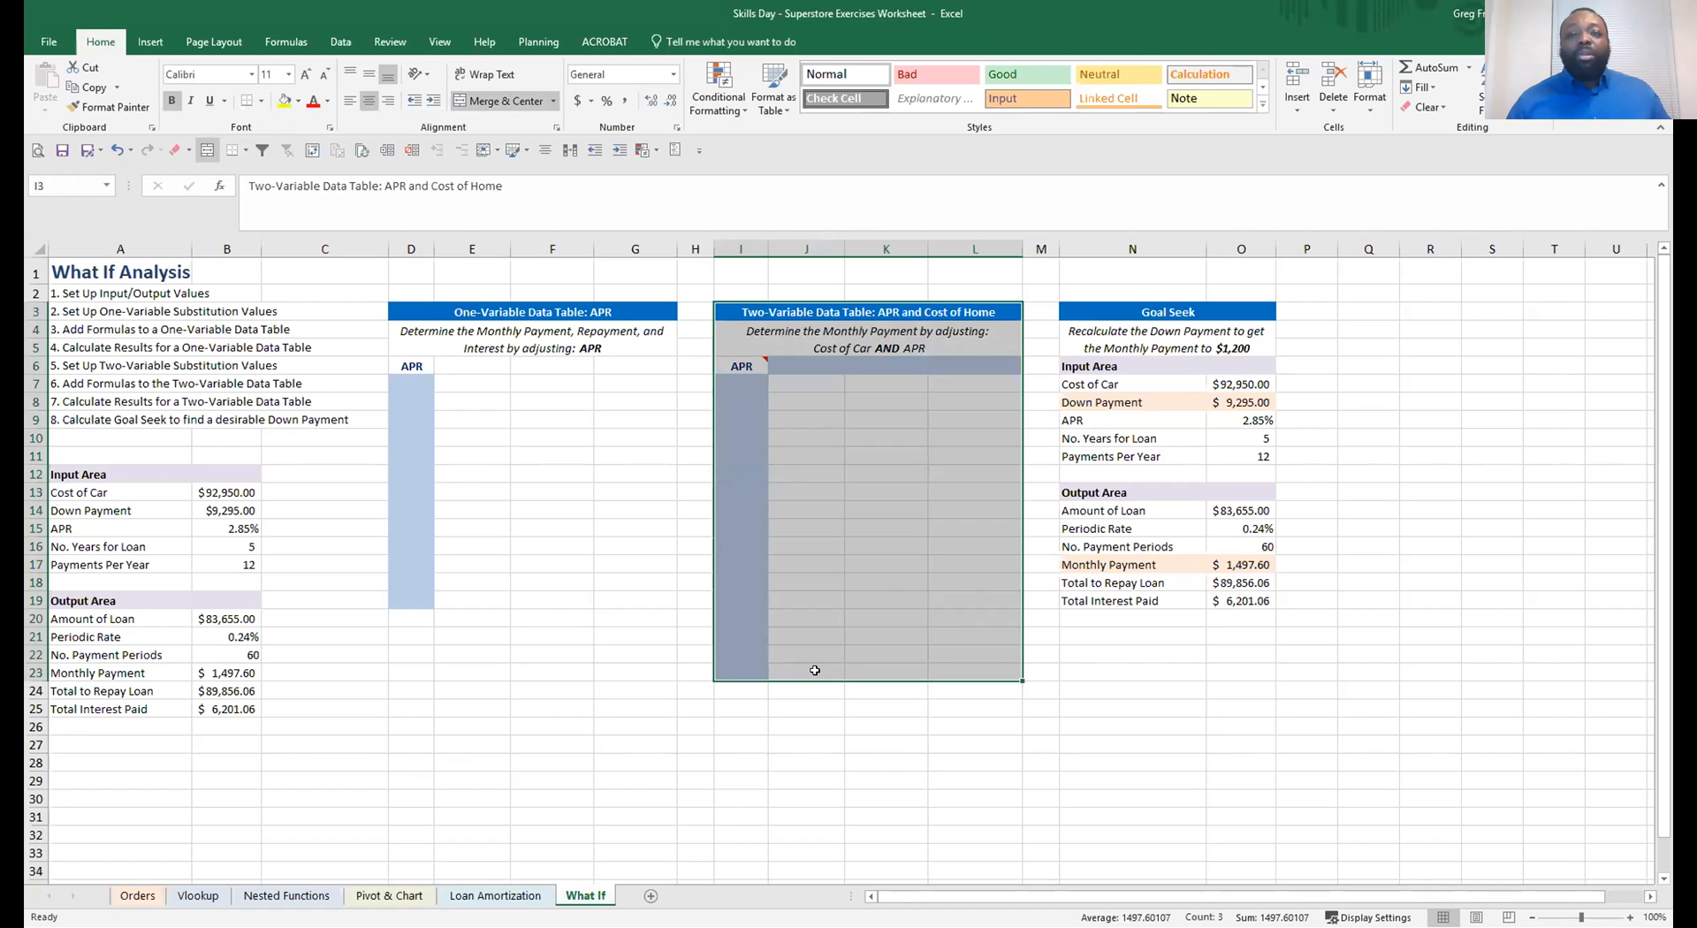
pyautogui.click(897, 435)
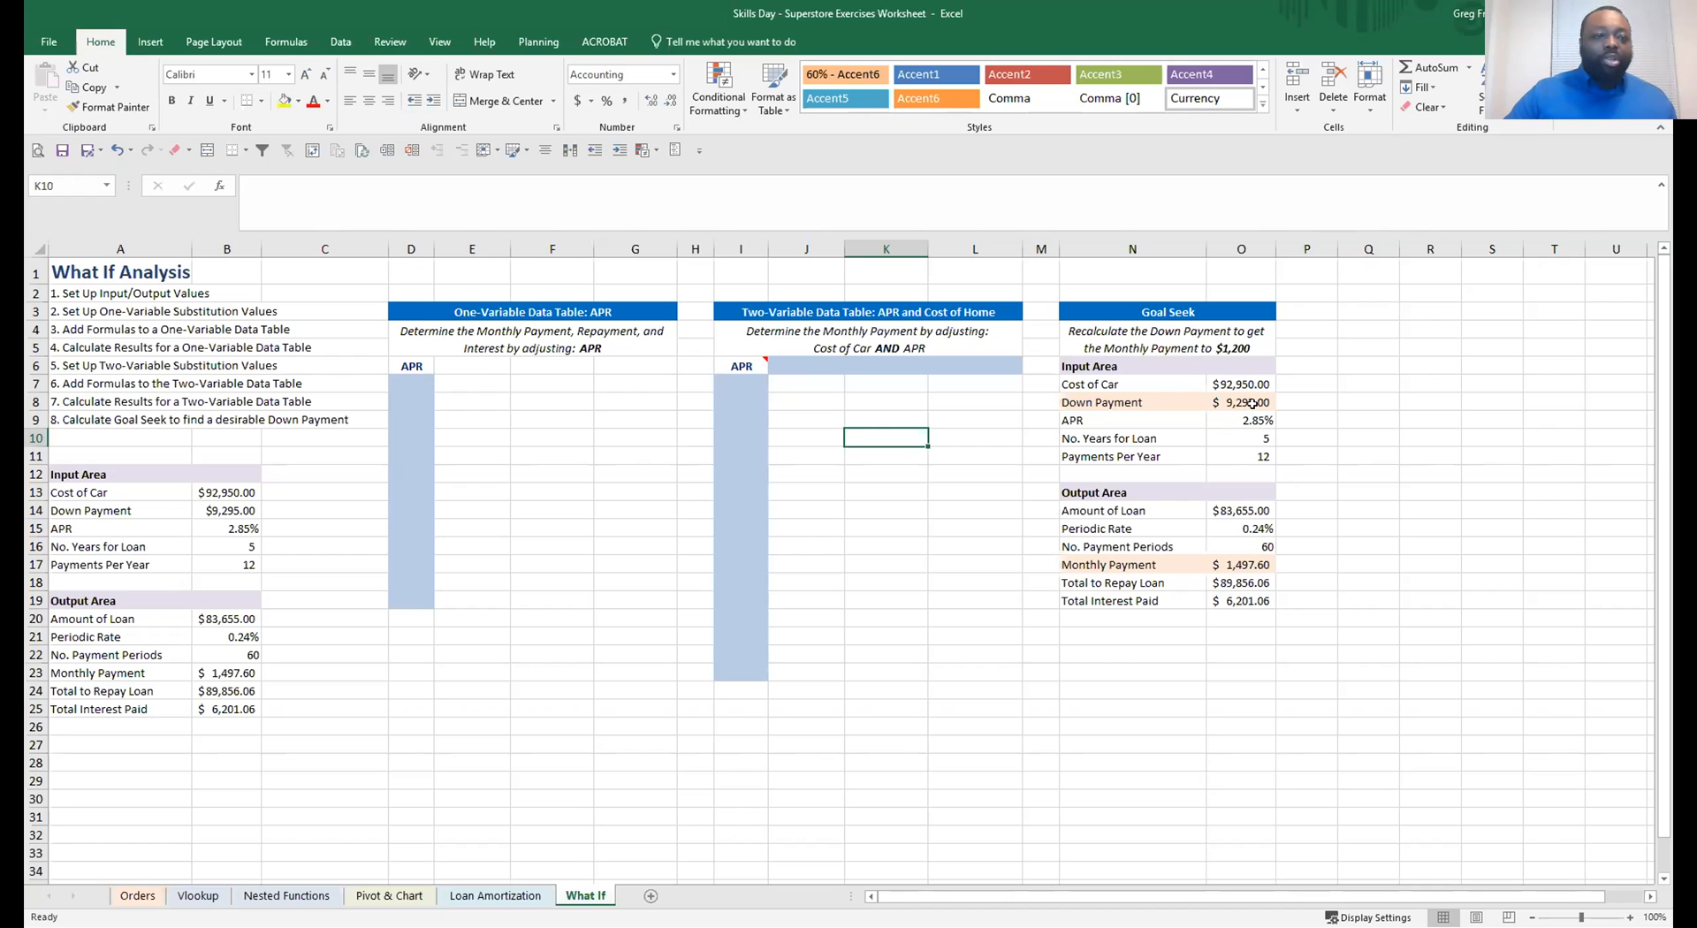
pyautogui.moveTo(1193, 326); pyautogui.dragTo(1202, 385)
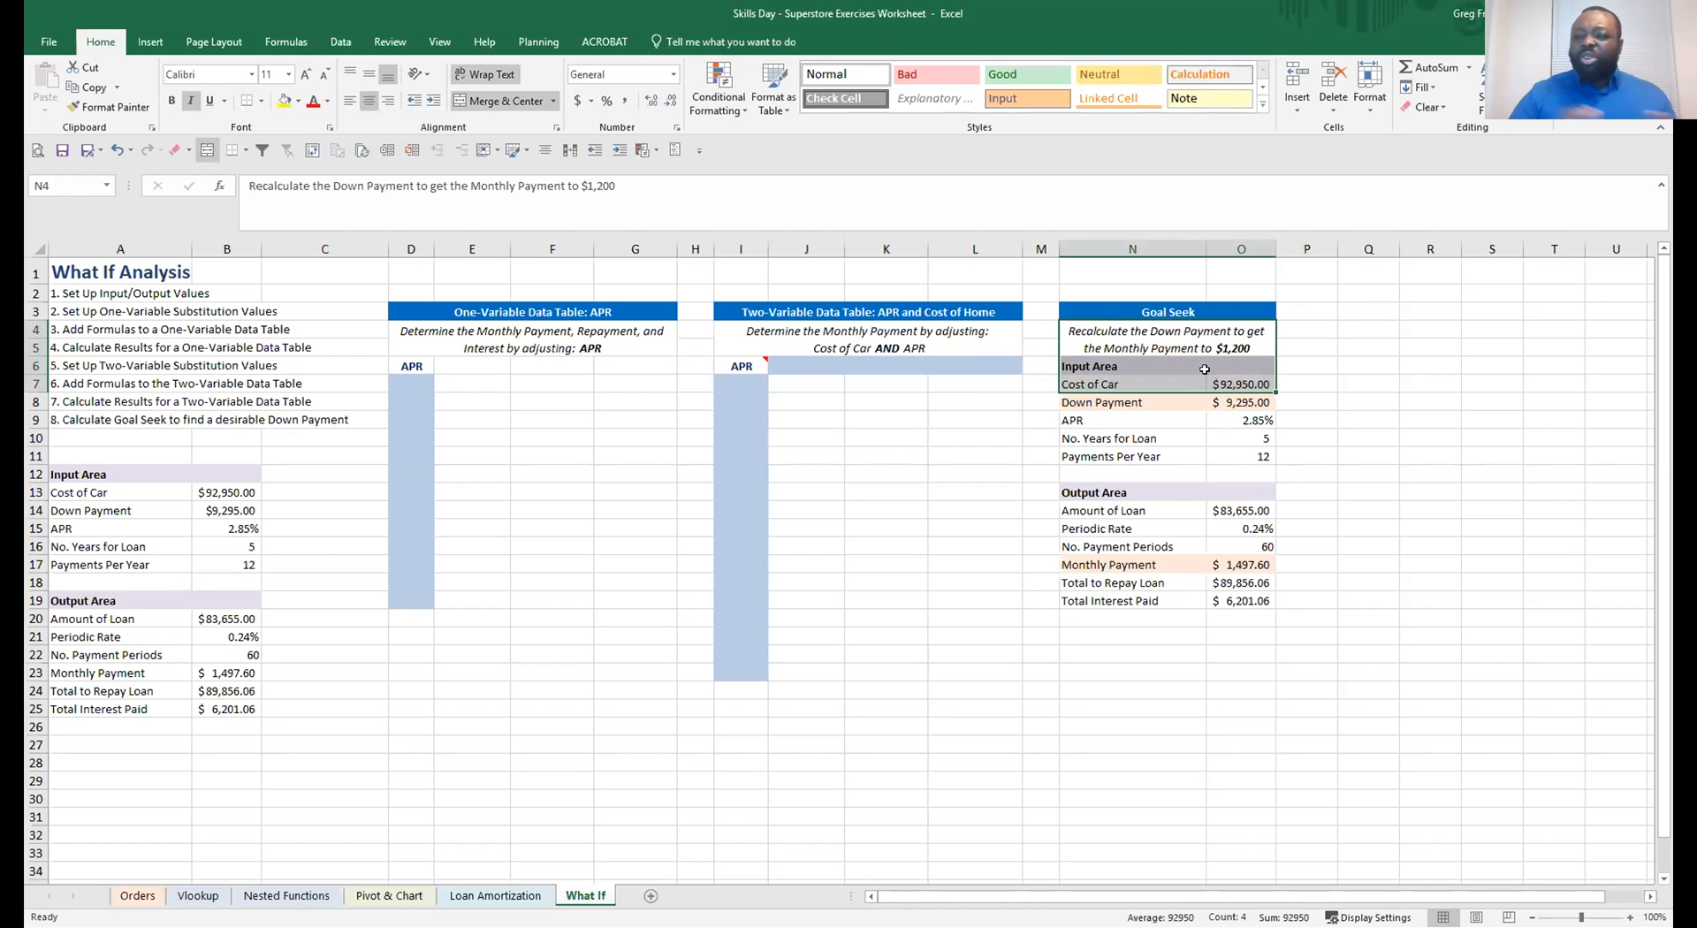